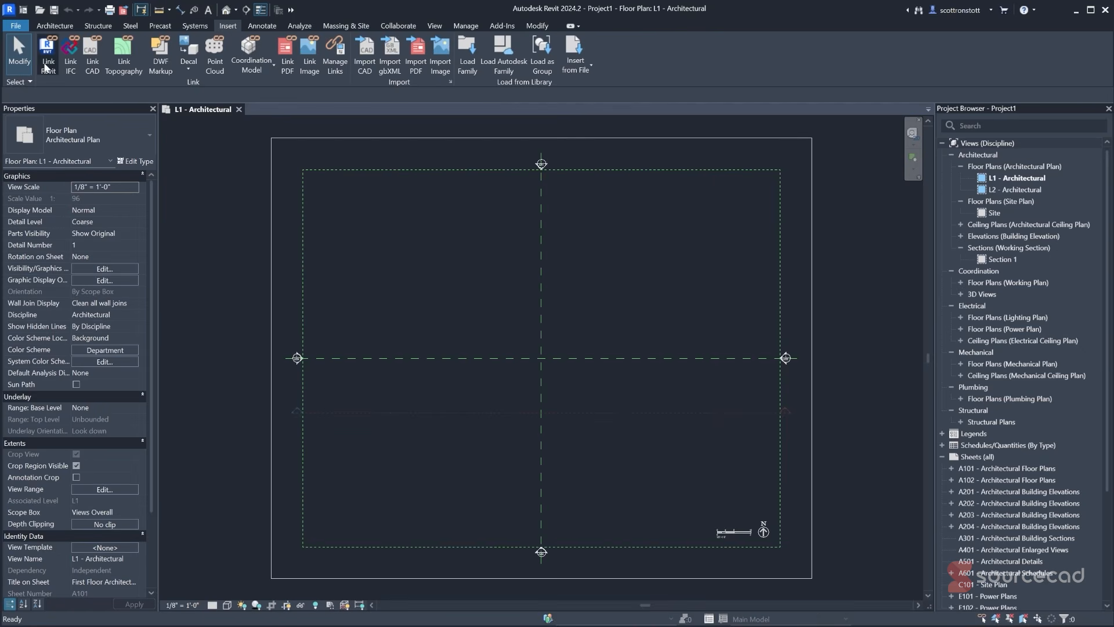
- Link Architectural.rvt from the YouTube Video folder, positioned Auto - Internal Origin to Internal Origin
click(50, 64)
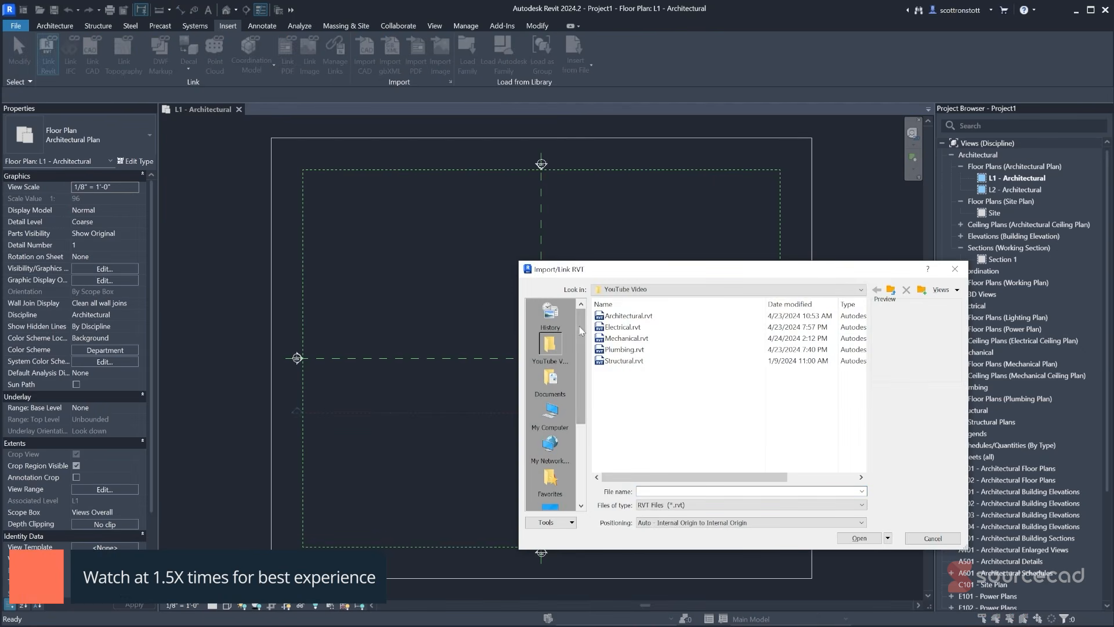
click(626, 317)
click(623, 361)
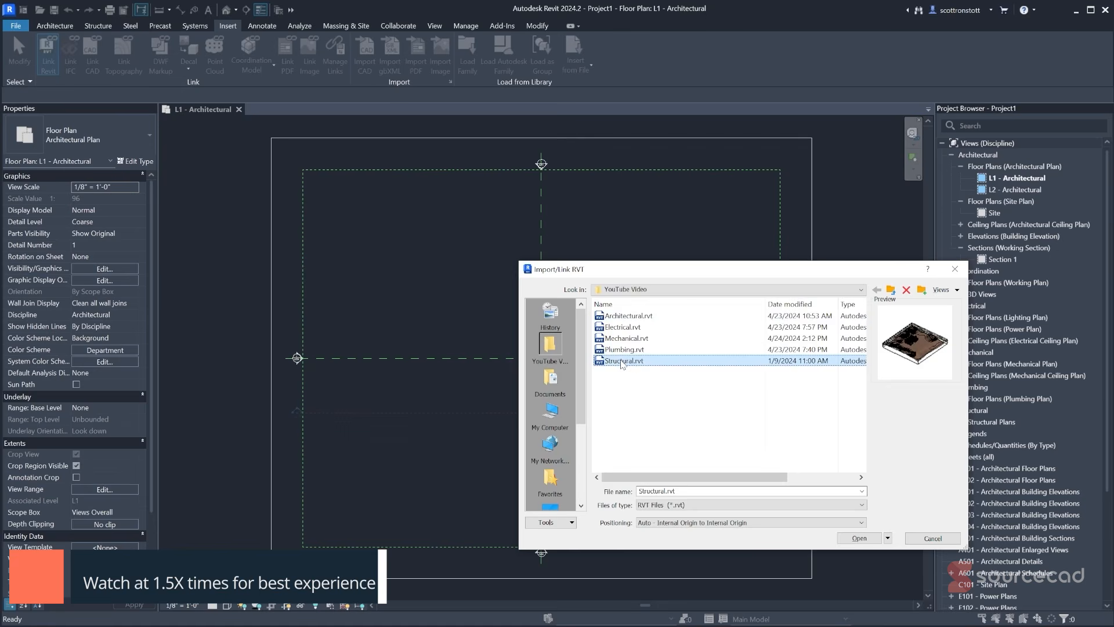
click(616, 327)
click(616, 317)
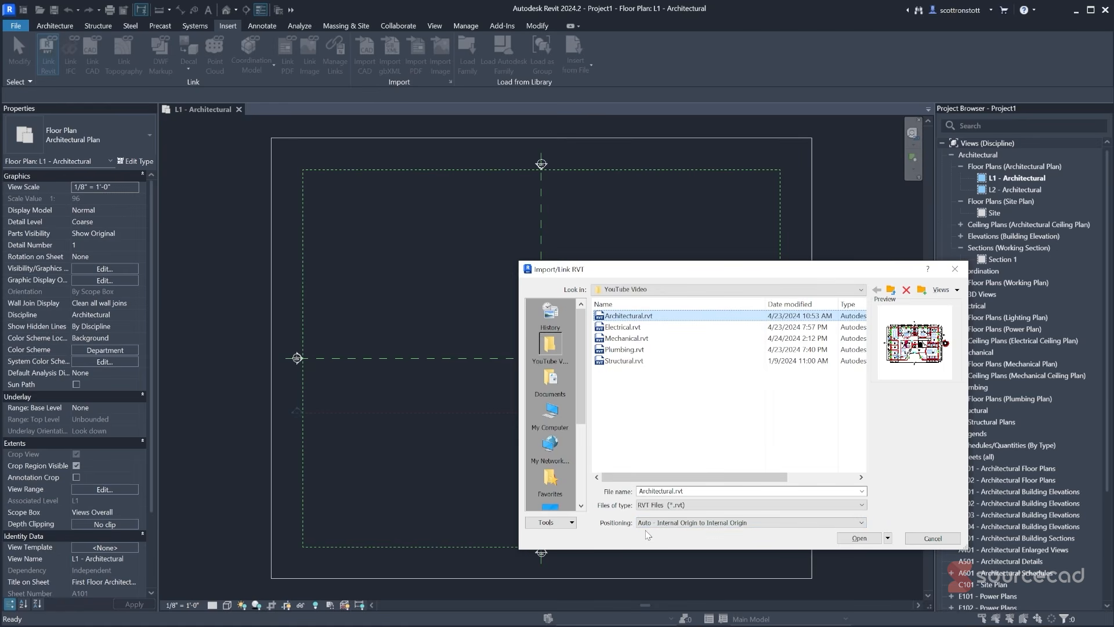
click(858, 538)
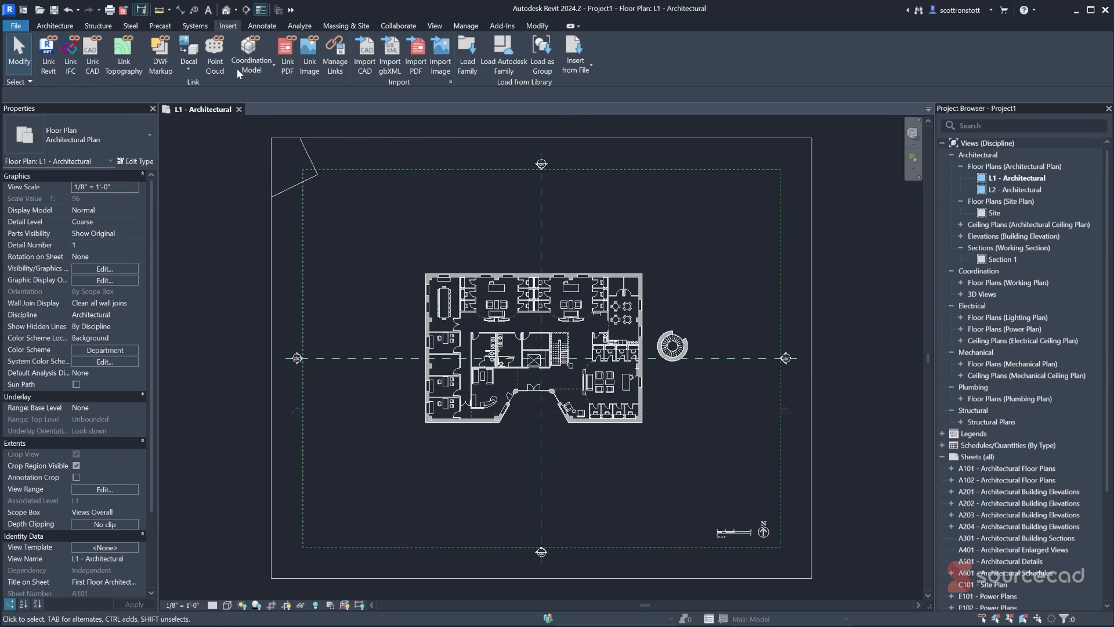
- Open the default 3D view and display the linked architectural building with a shaded visual style
click(225, 11)
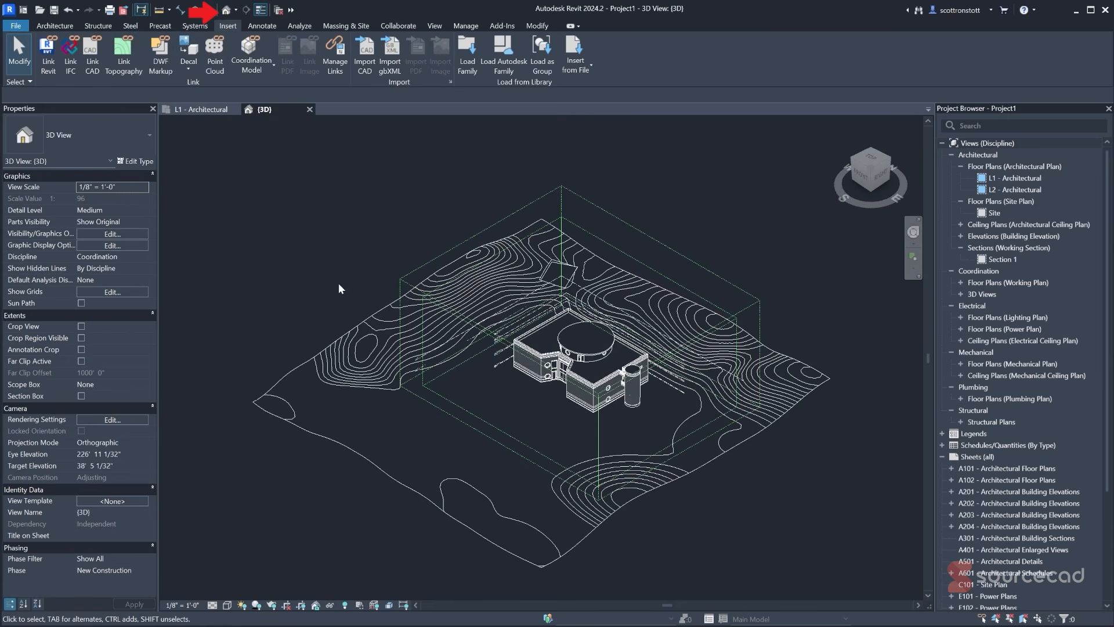
click(227, 605)
click(255, 577)
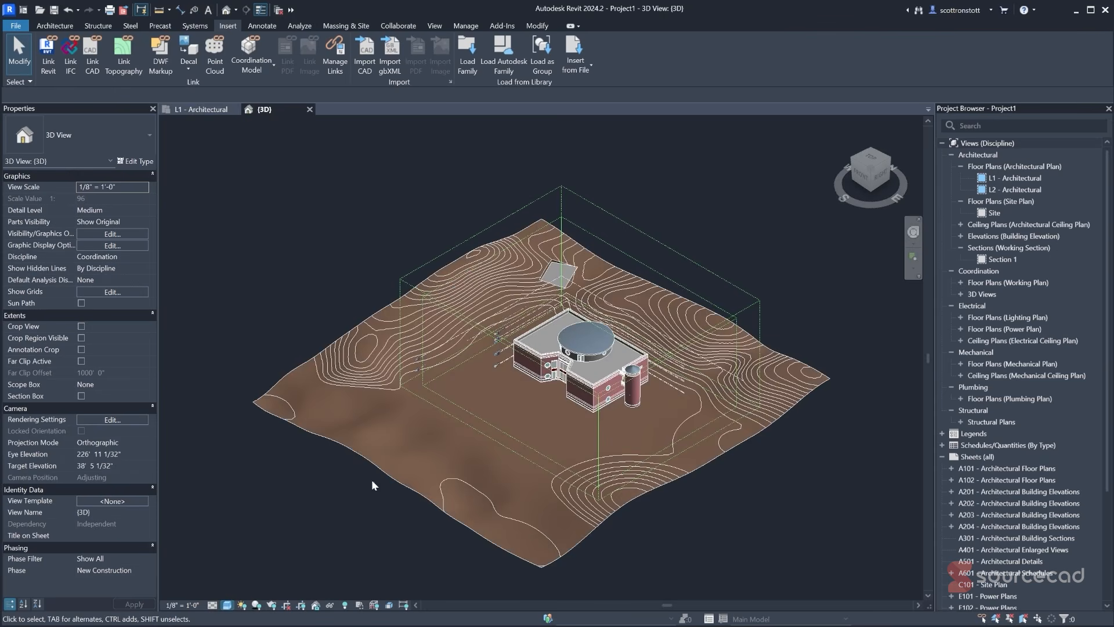
shift+middle_drag(549, 381, 519, 366)
scroll(553, 342, up, 3)
scroll(552, 347, up, 3)
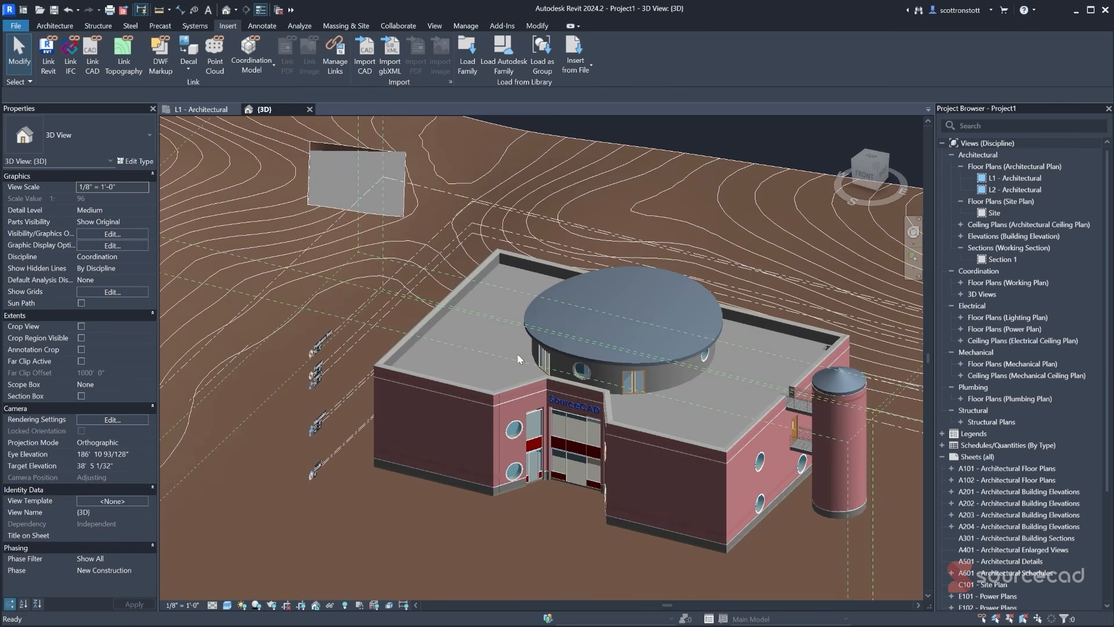
- Link Electrical.rvt with Auto - Internal Origin to Internal Origin positioning and dismiss the nested links notice
click(48, 55)
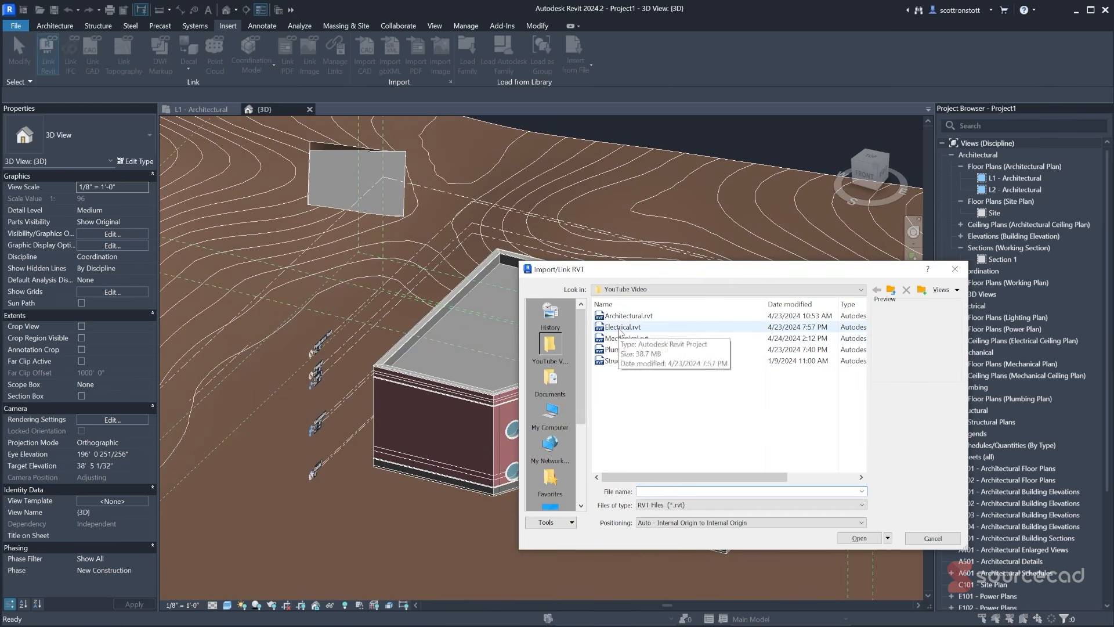
click(620, 327)
click(859, 538)
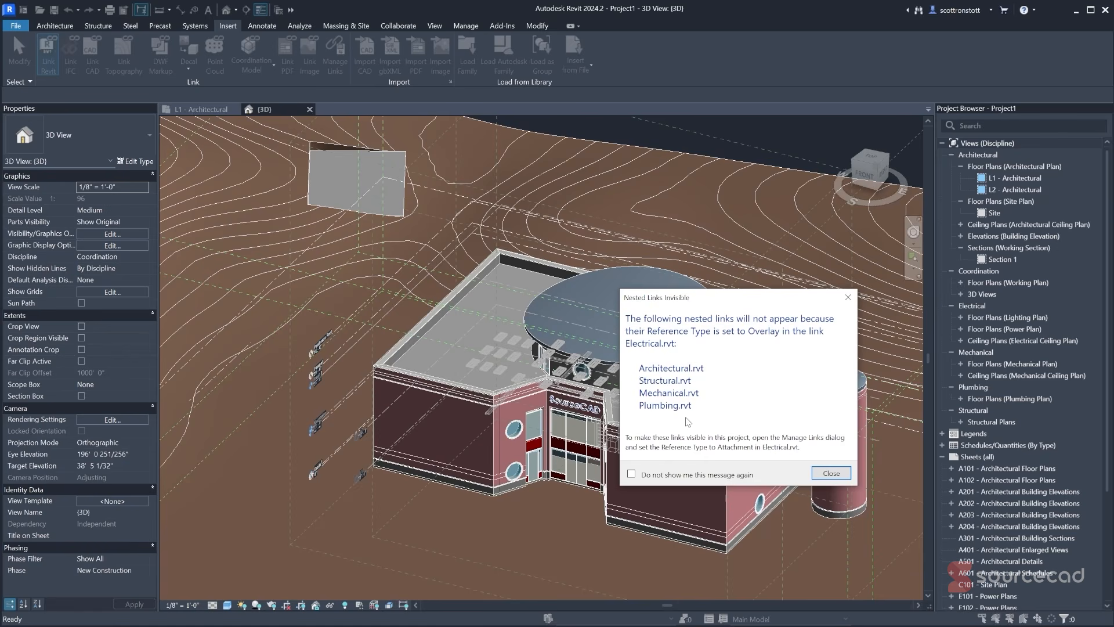
click(830, 474)
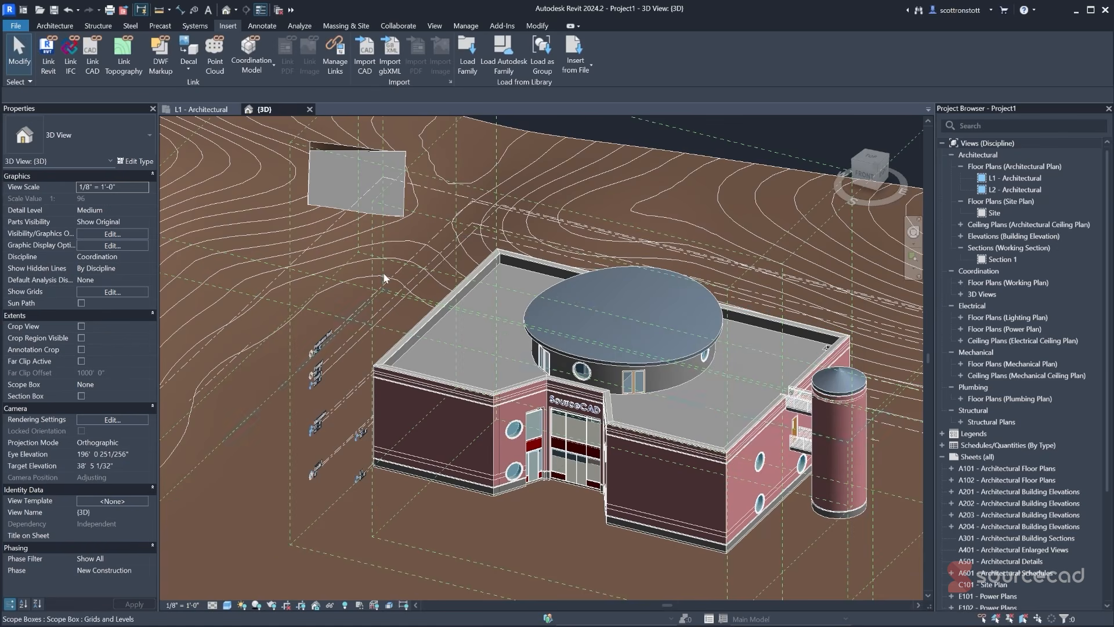
- Link Mechanical.rvt and Plumbing.rvt into the project, dismissing the nested links notice after each one
click(48, 55)
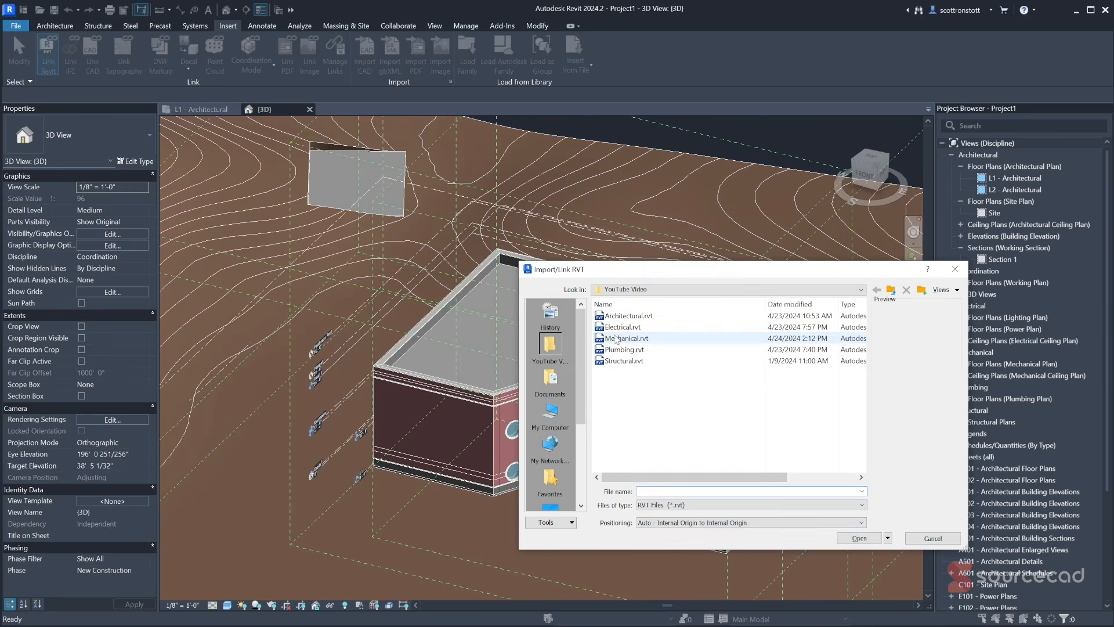
click(842, 539)
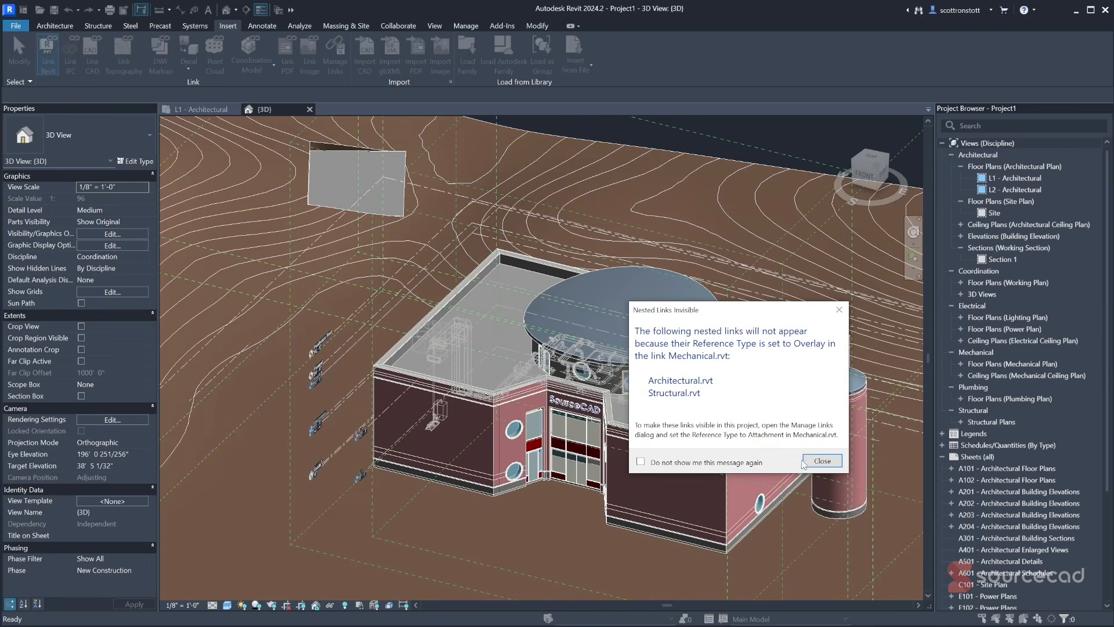
click(805, 462)
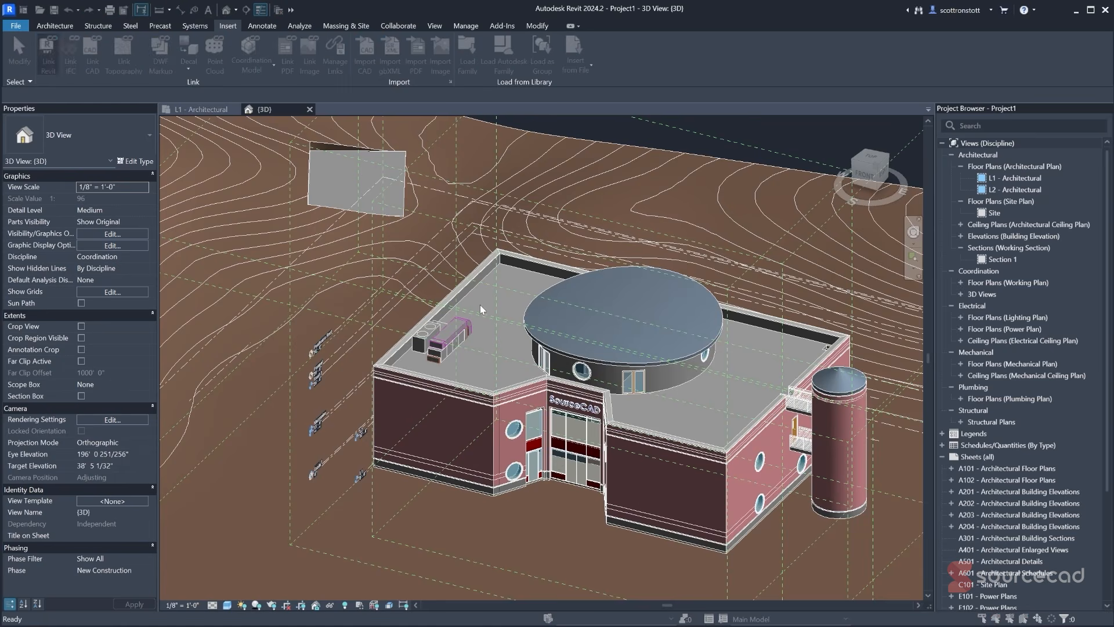
double_click(615, 349)
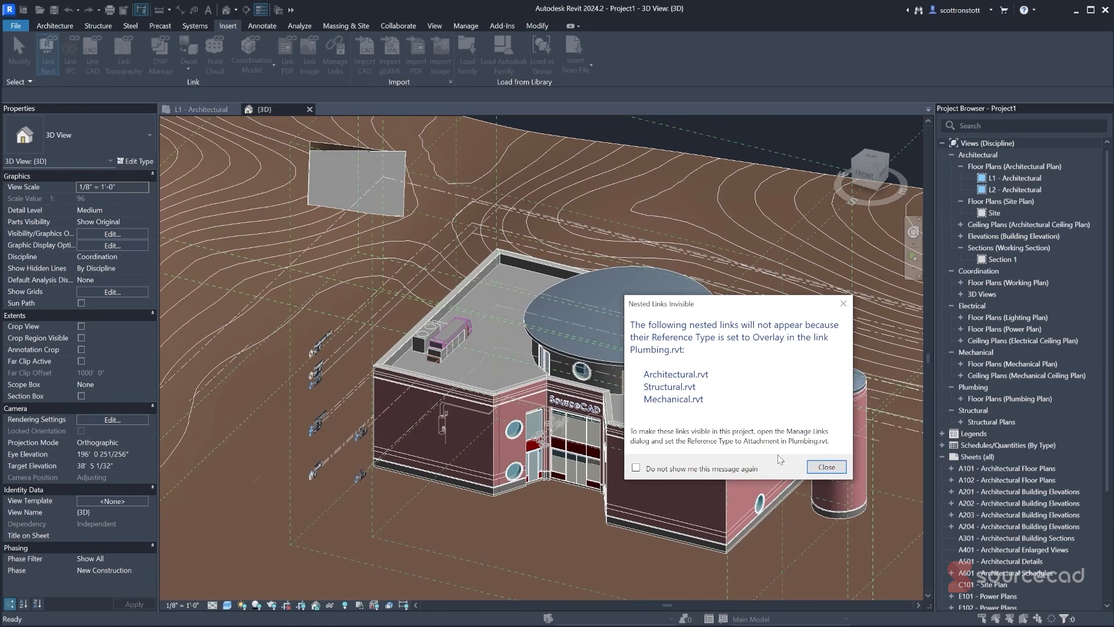
click(826, 467)
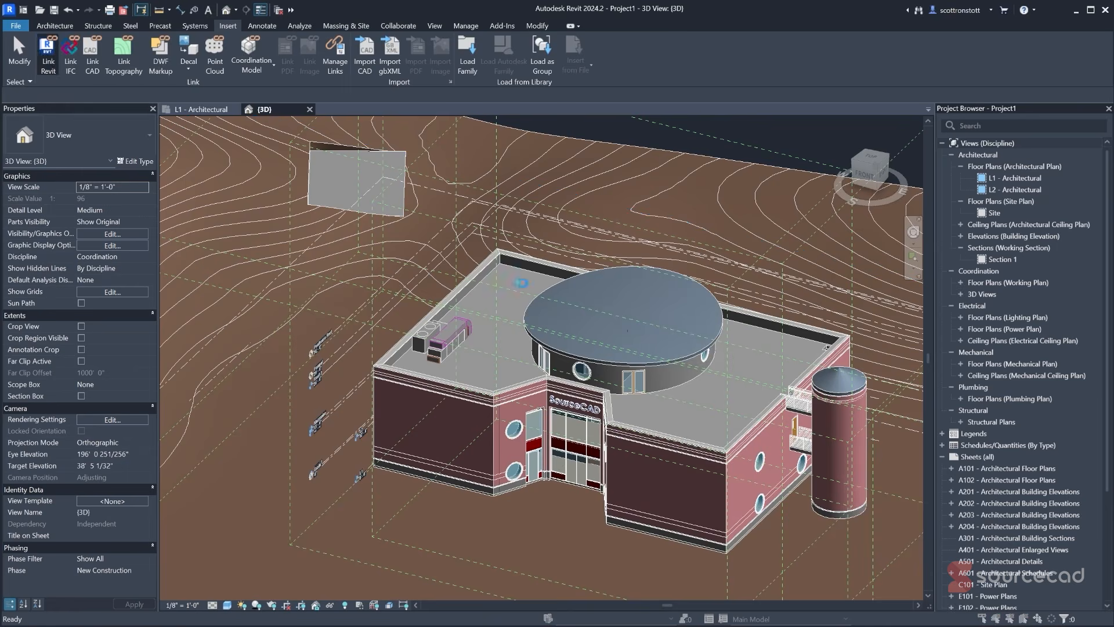
- Link Structural.rvt into the project and review the linked Revit models in Manage Links
double_click(613, 361)
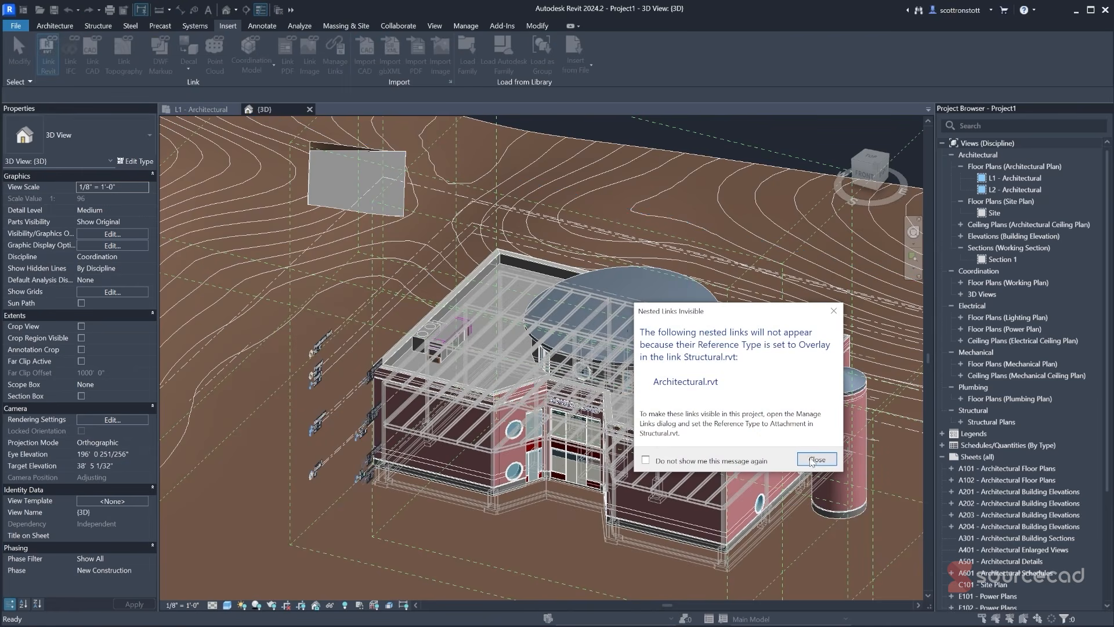
click(812, 461)
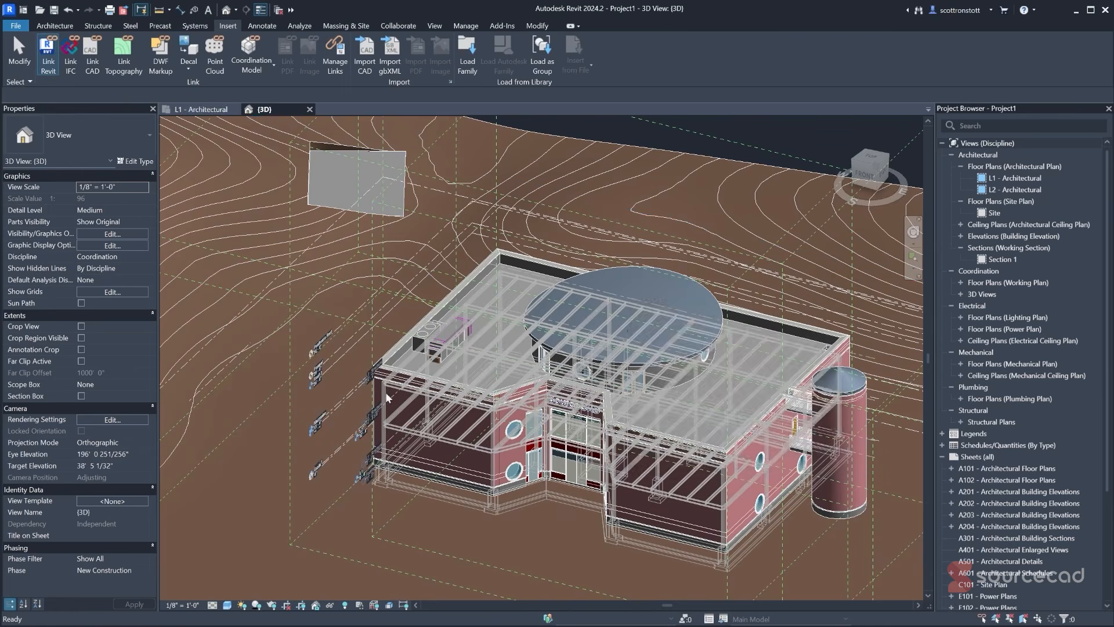
click(336, 62)
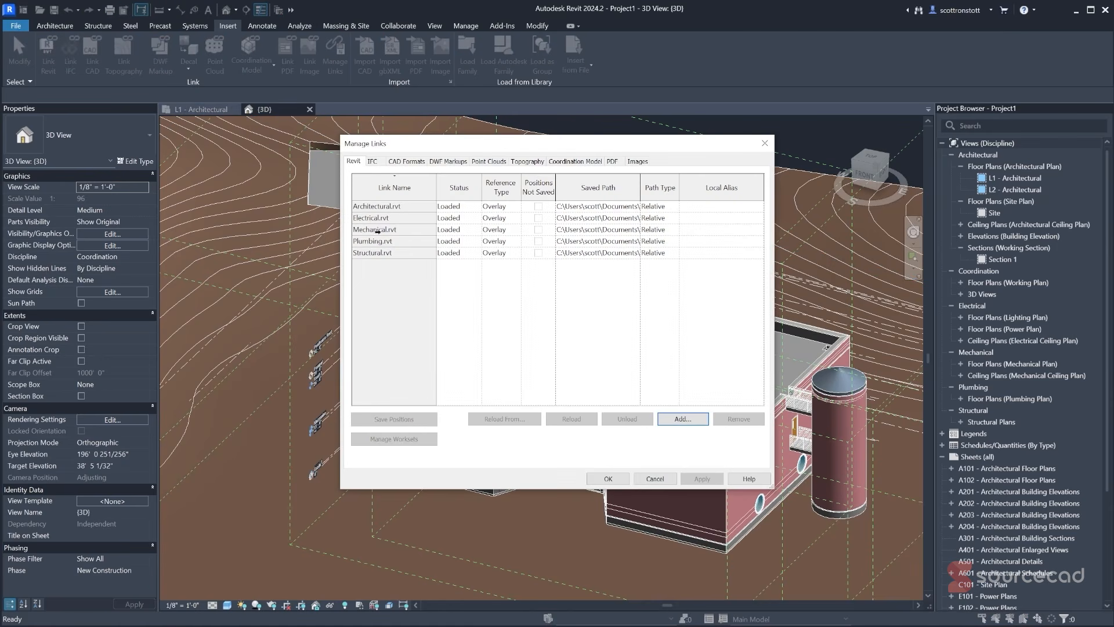
click(609, 479)
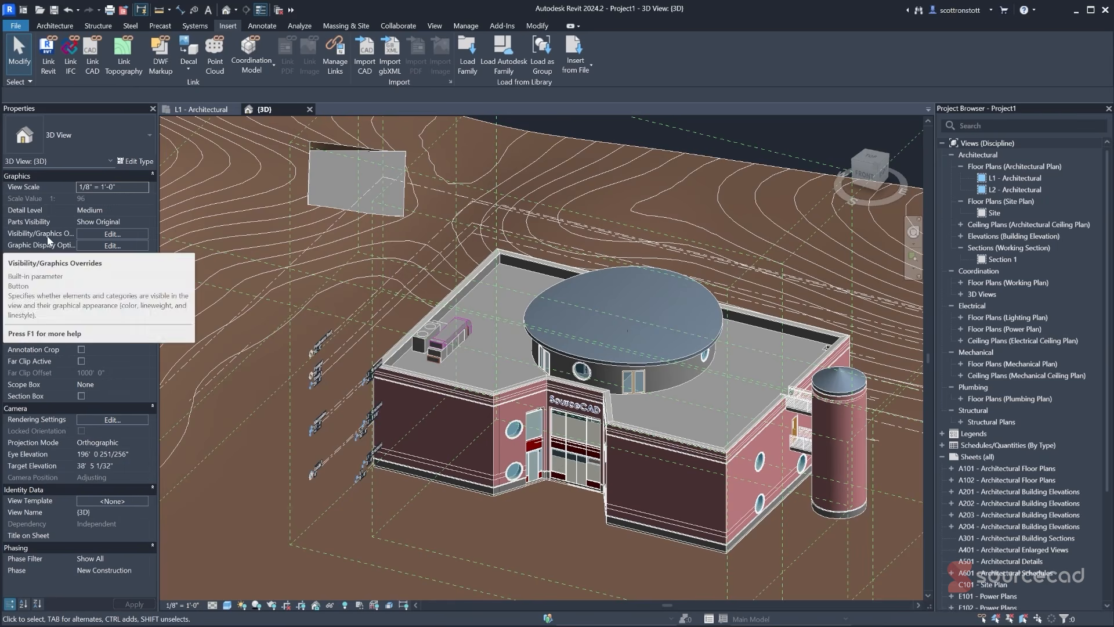
- Turn off the display of all annotation categories in the 3D view's Visibility/Graphic Overrides
click(93, 234)
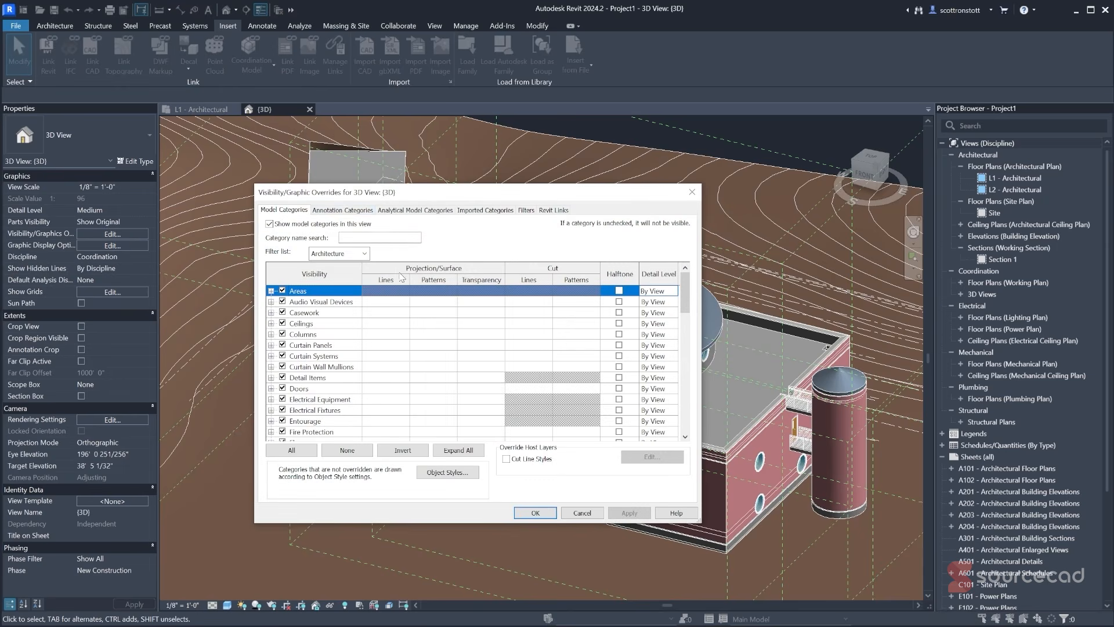
click(343, 211)
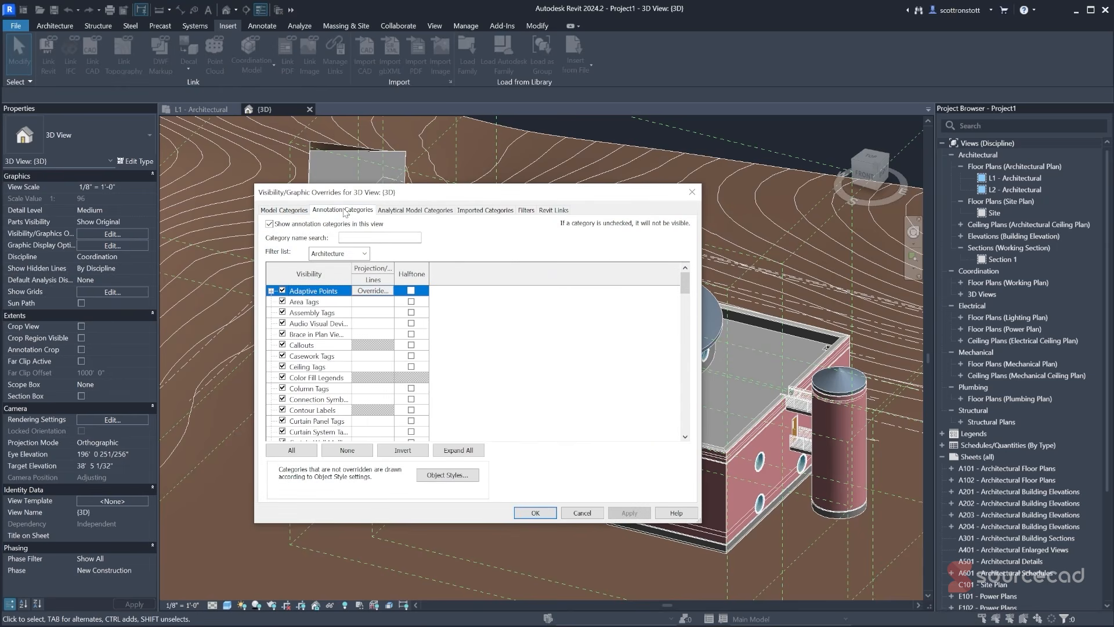
click(269, 224)
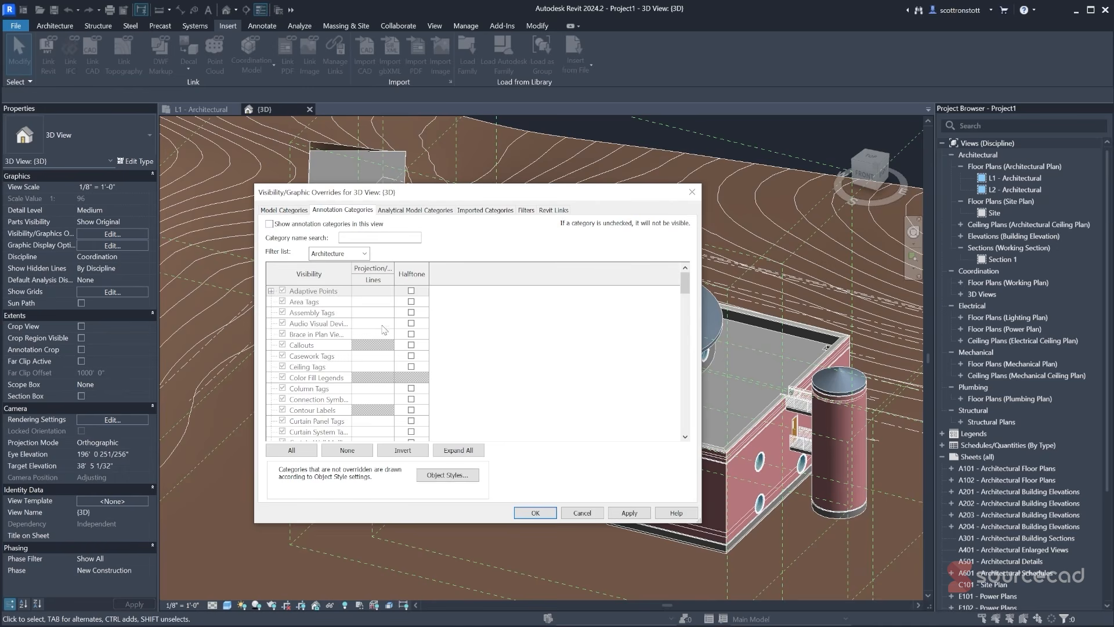
click(534, 511)
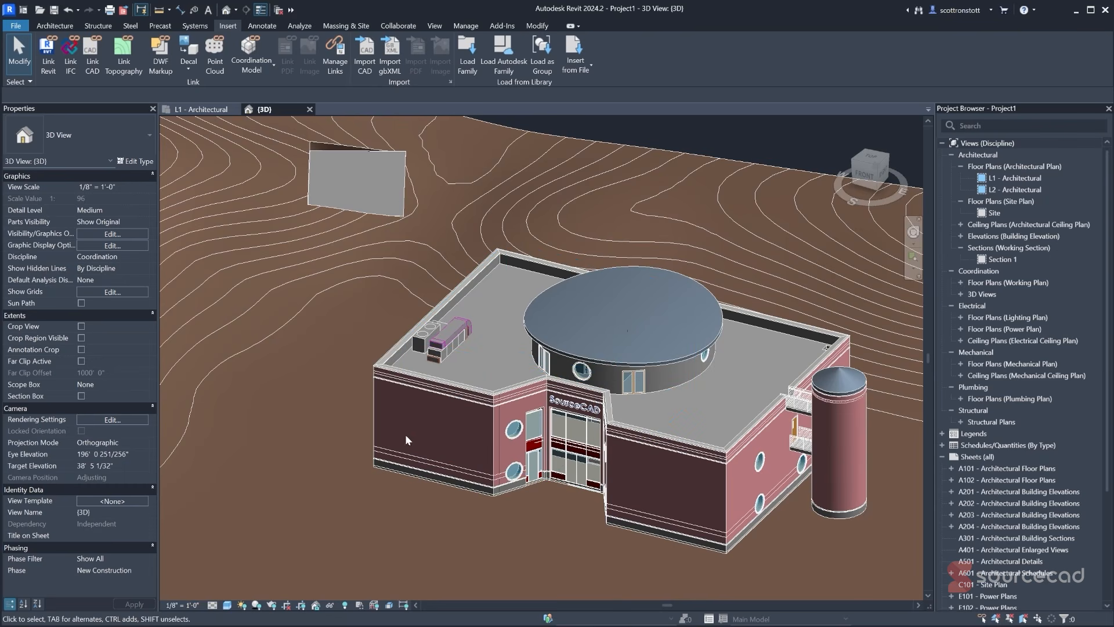
- Hide the Toposolid, Topography and Site model categories in the 3D view's Visibility/Graphic Overrides
click(100, 233)
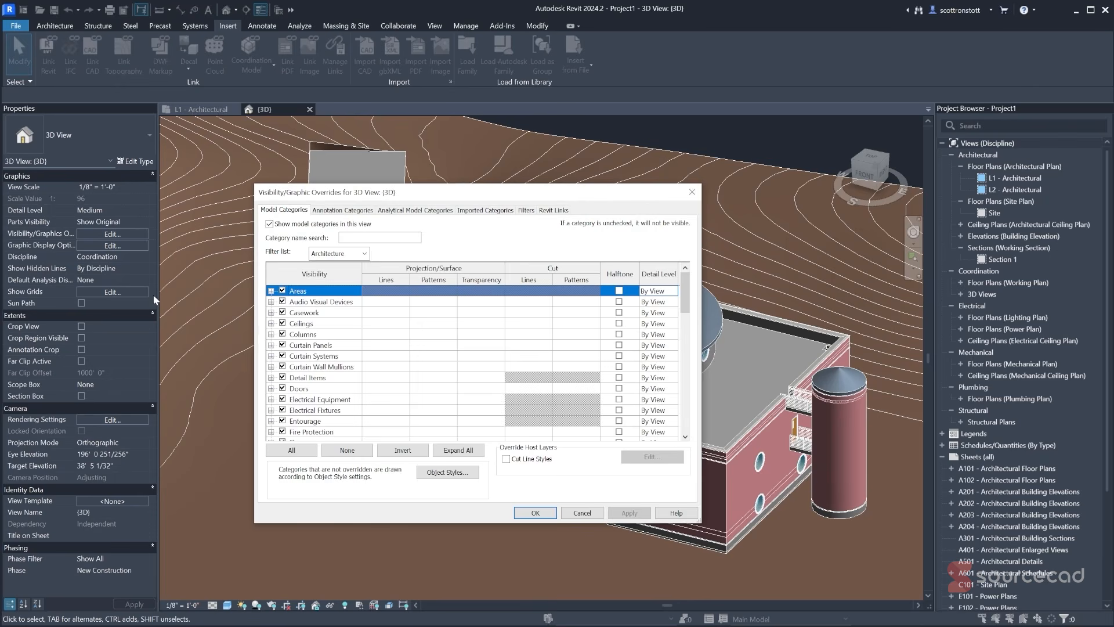
drag(686, 290, 683, 422)
click(282, 400)
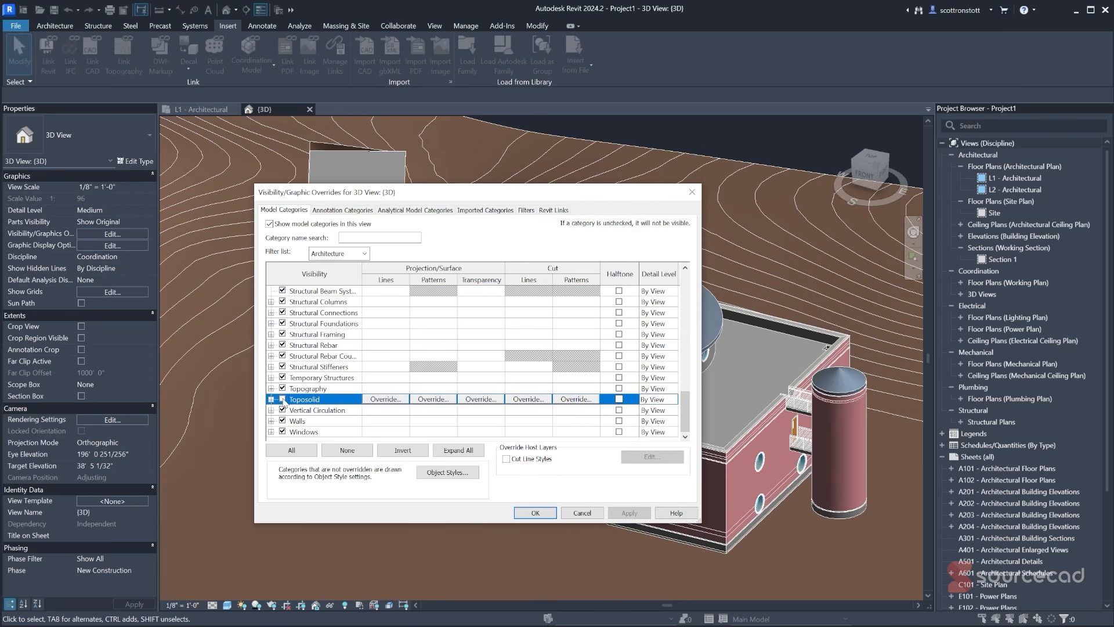
click(283, 388)
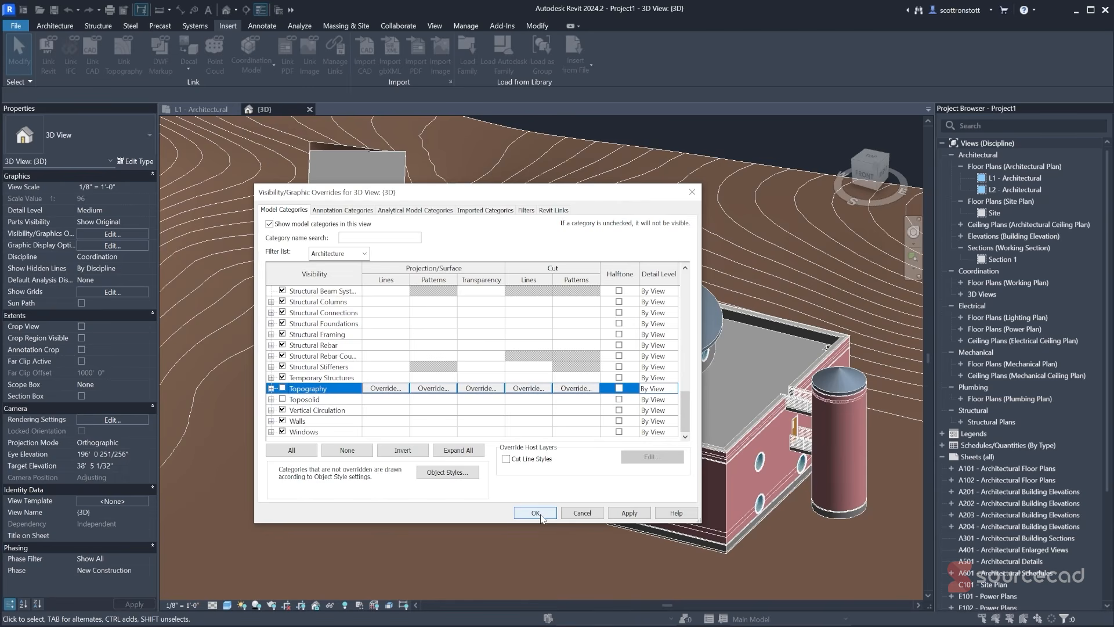
scroll(287, 330, up, 2)
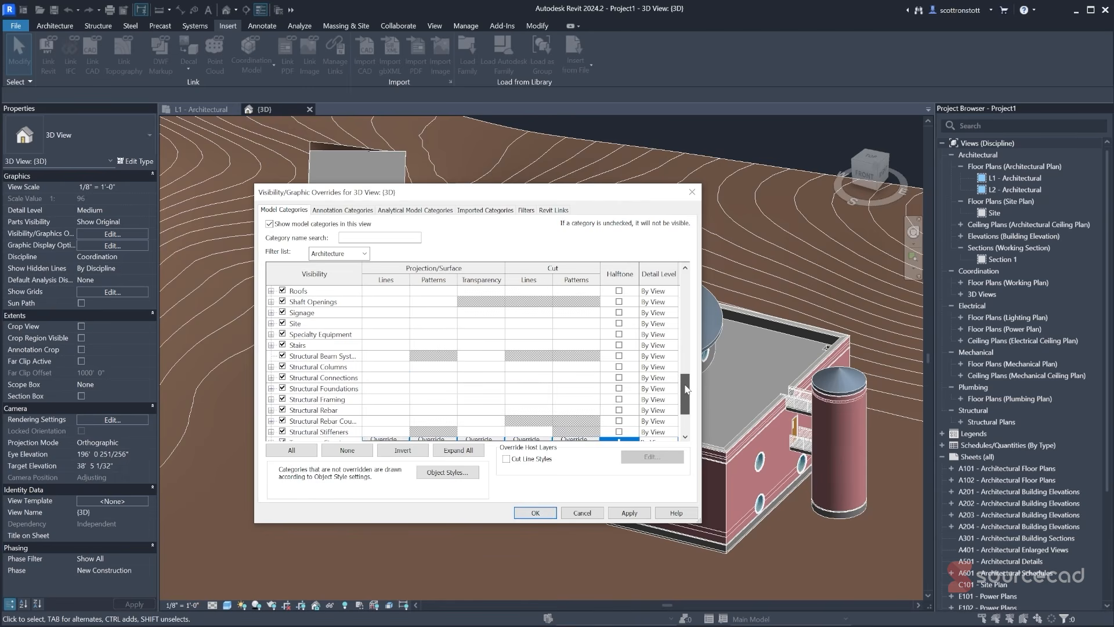
click(283, 323)
click(526, 512)
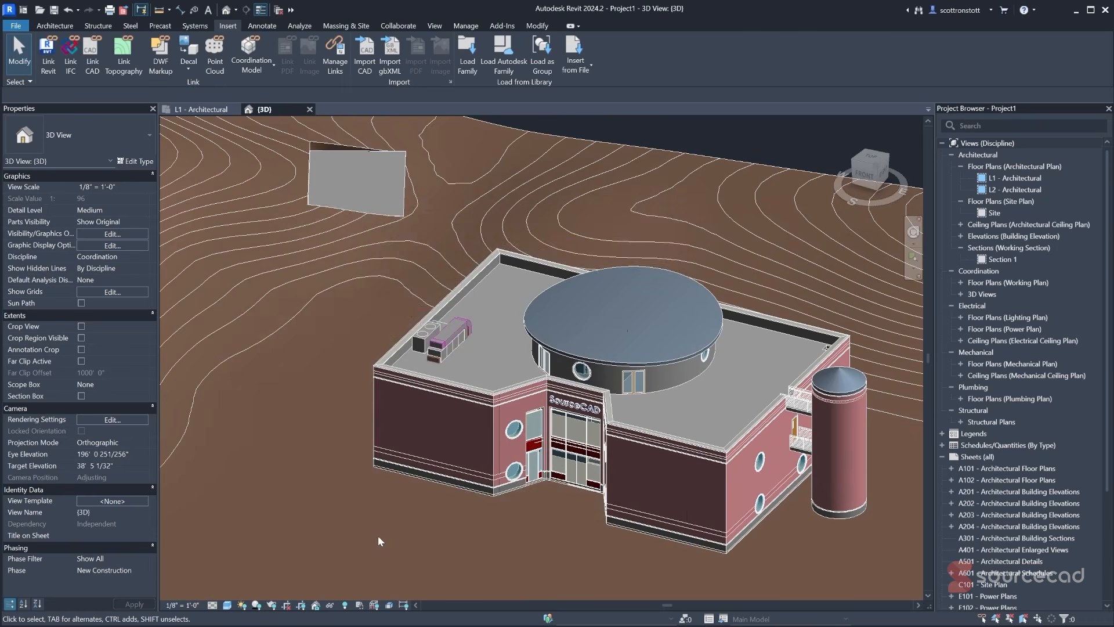
- Enable the section box for the 3D view
shift+middle_drag(340, 350, 511, 371)
middle_drag(385, 480, 545, 449)
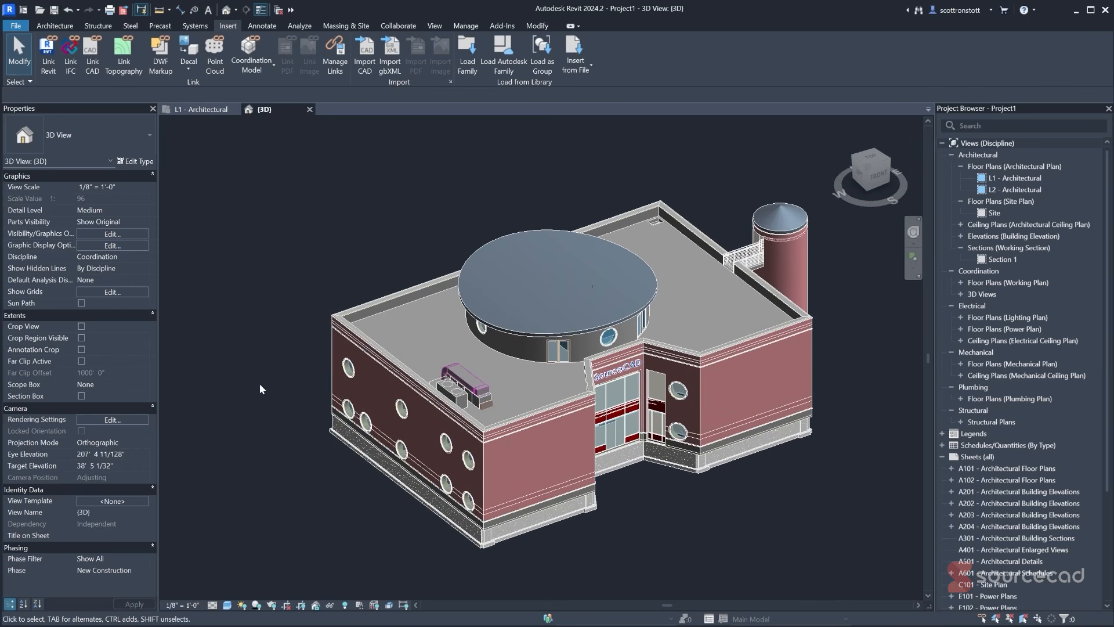
click(80, 396)
scroll(325, 351, down, 5)
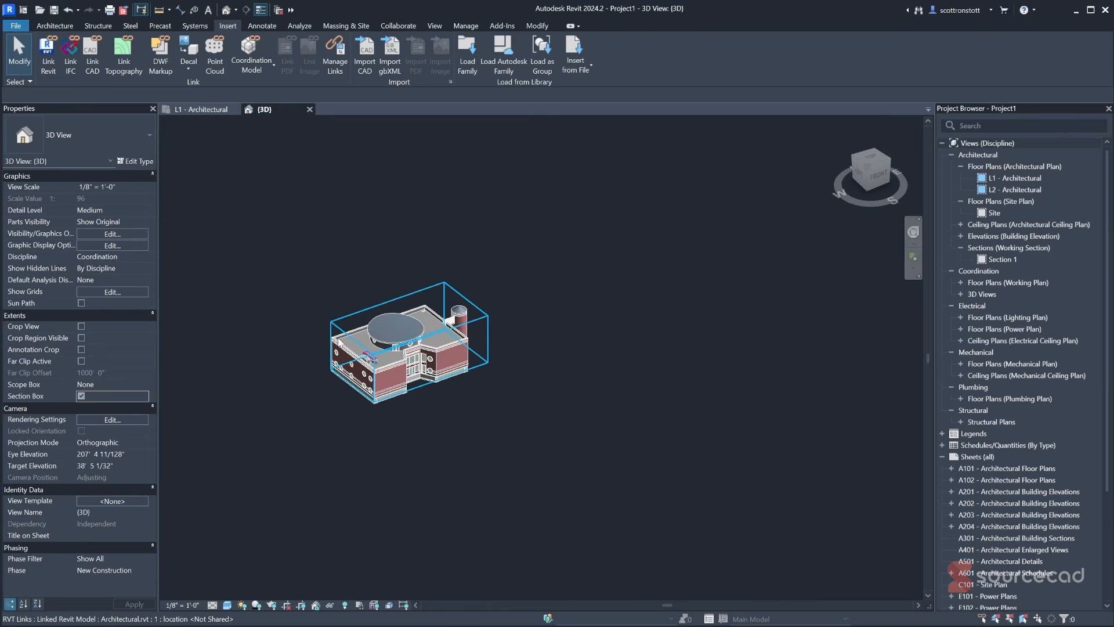
- Look for the section box outline around the building, selecting the linked architectural model and clearing the selection
click(338, 339)
scroll(283, 347, up, 6)
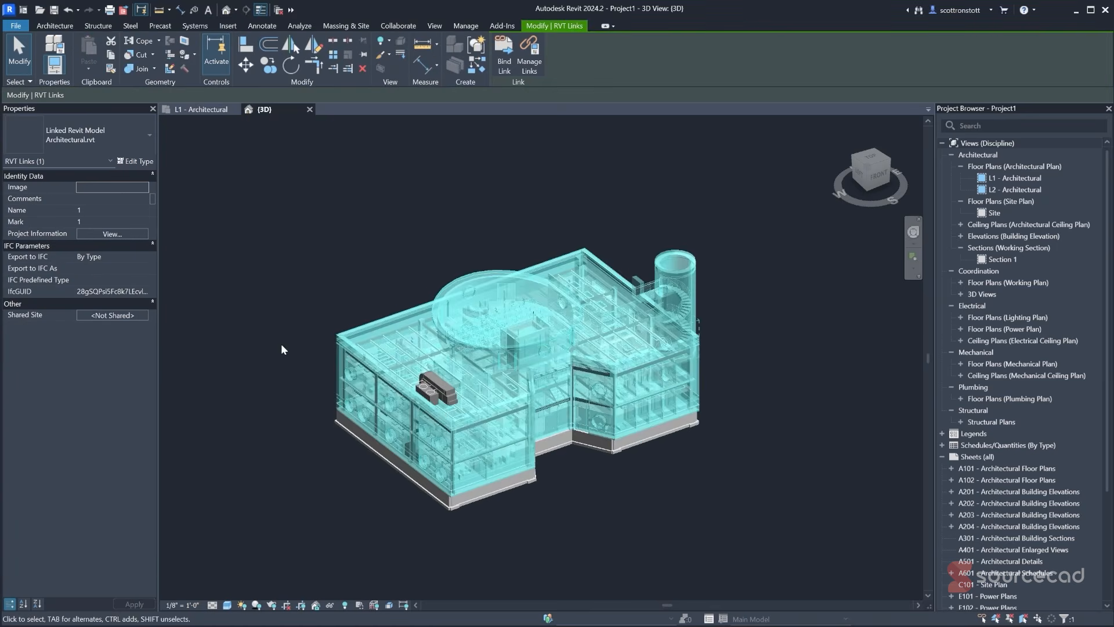
click(281, 344)
scroll(281, 344, down, 3)
scroll(303, 409, down, 3)
middle_drag(259, 367, 430, 354)
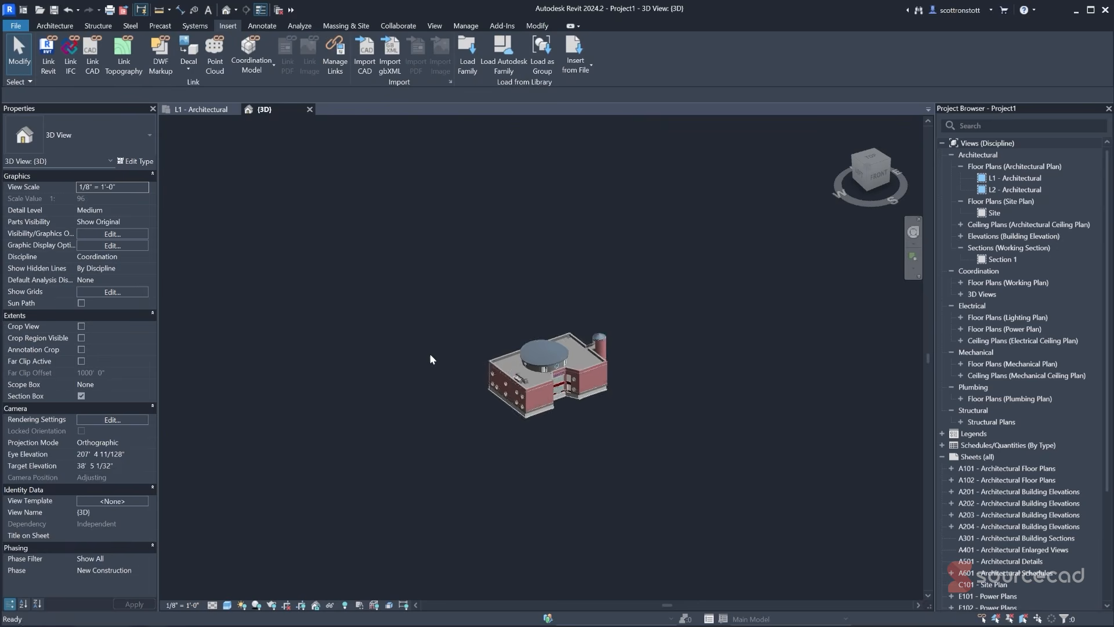
scroll(494, 350, up, 3)
scroll(494, 350, up, 2)
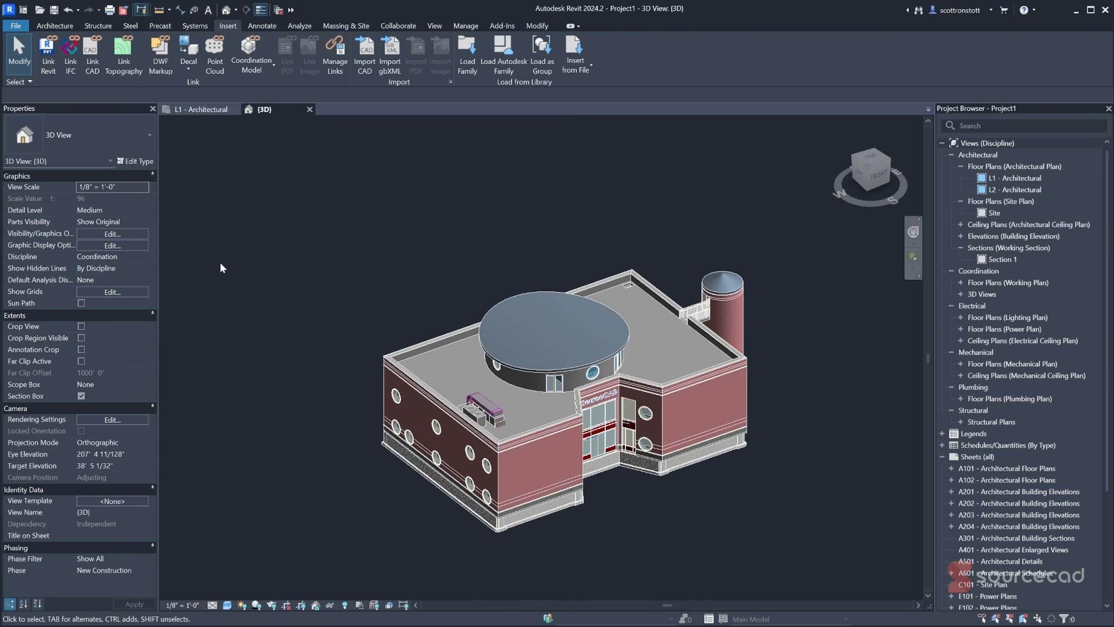
- Re-enable annotation categories in the 3D view's Visibility/Graphic Overrides and uncheck every category in the annotation list
click(131, 235)
click(341, 210)
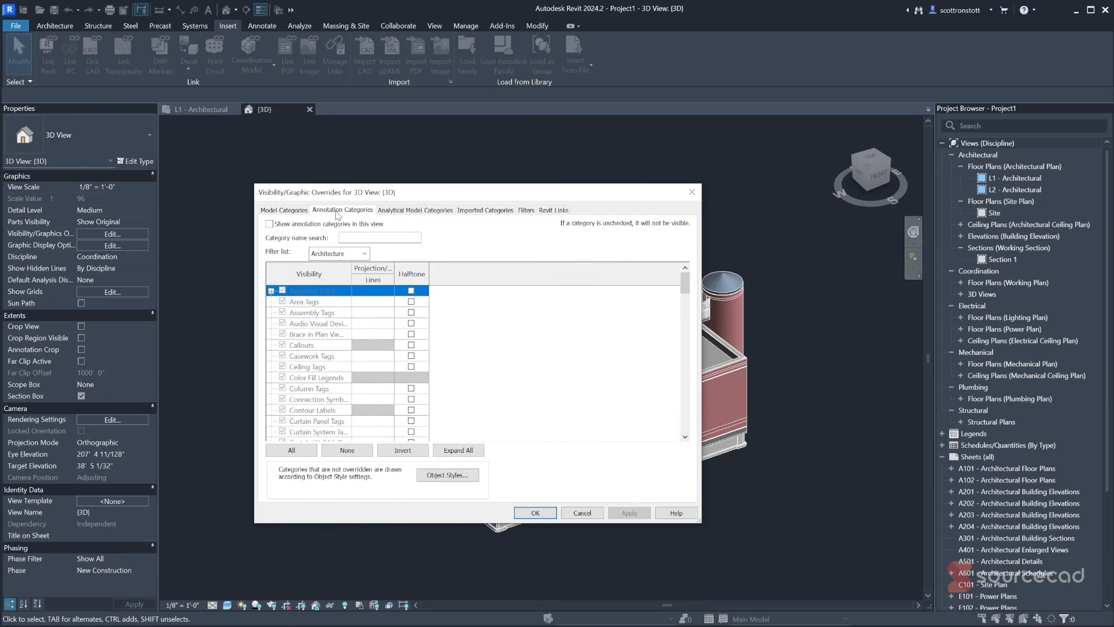
click(270, 224)
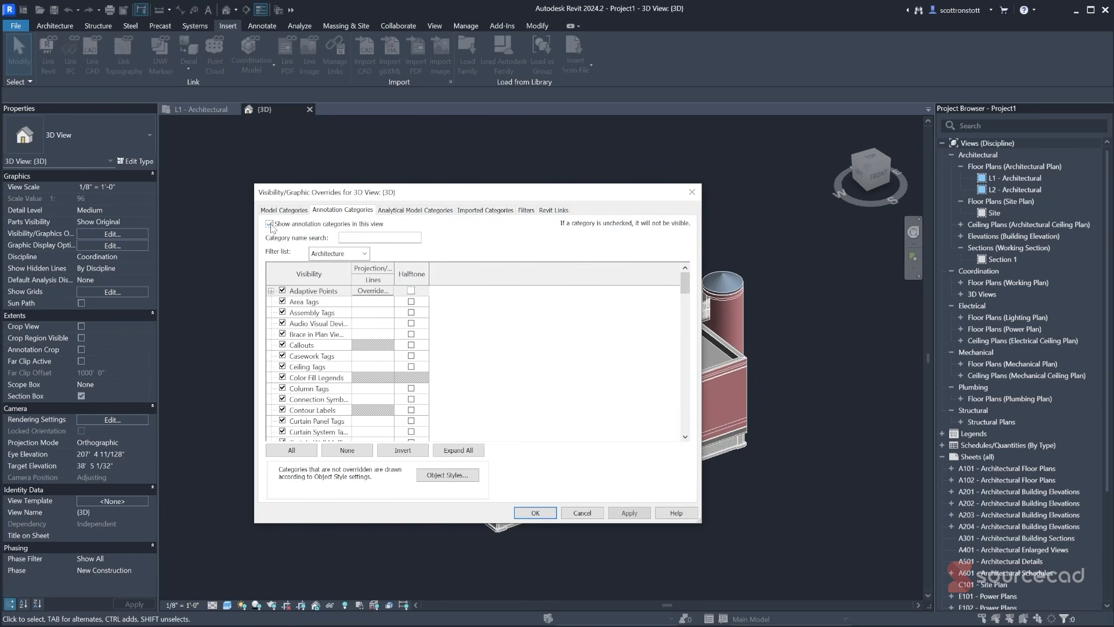
click(314, 294)
drag(686, 287, 687, 434)
shift+click(310, 432)
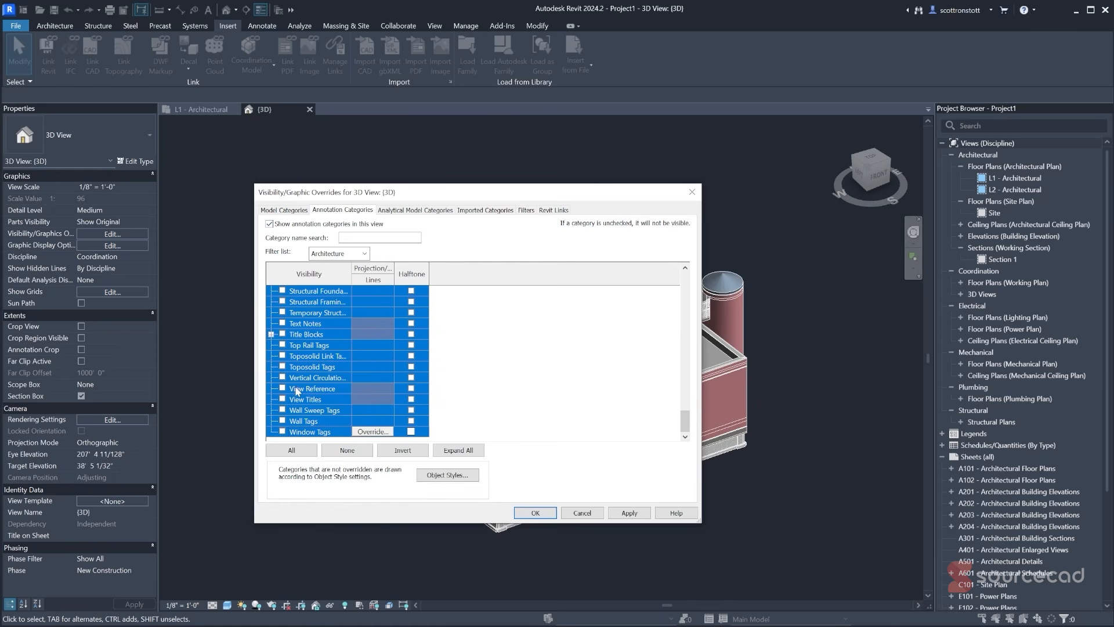
- Turn on only the Section Boxes annotation category and apply the overrides to the 3D view
scroll(297, 391, up, 8)
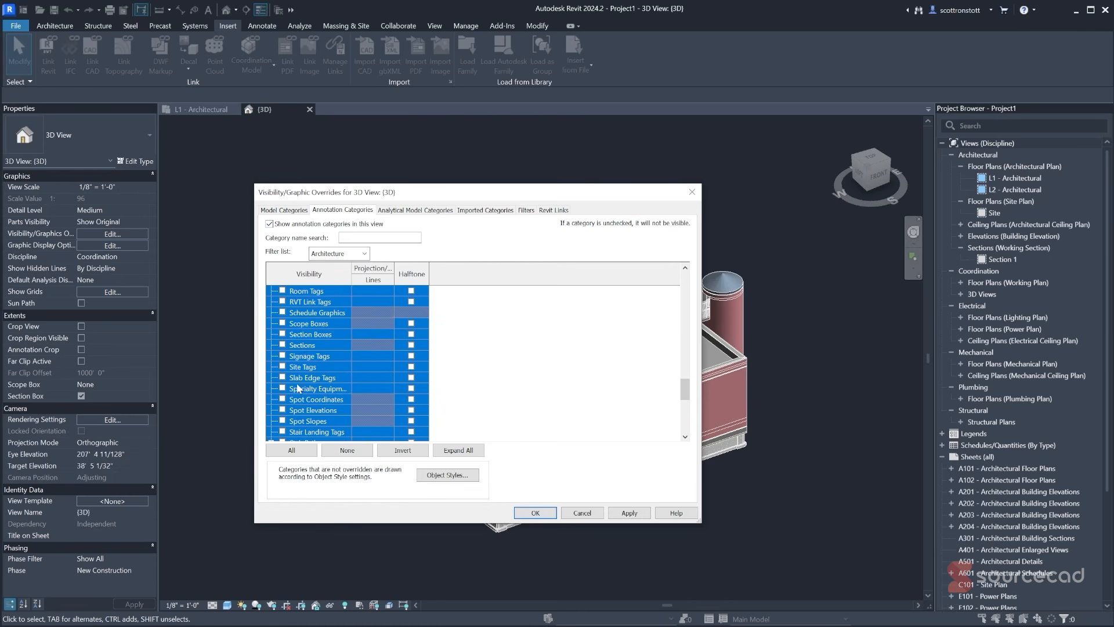
click(306, 335)
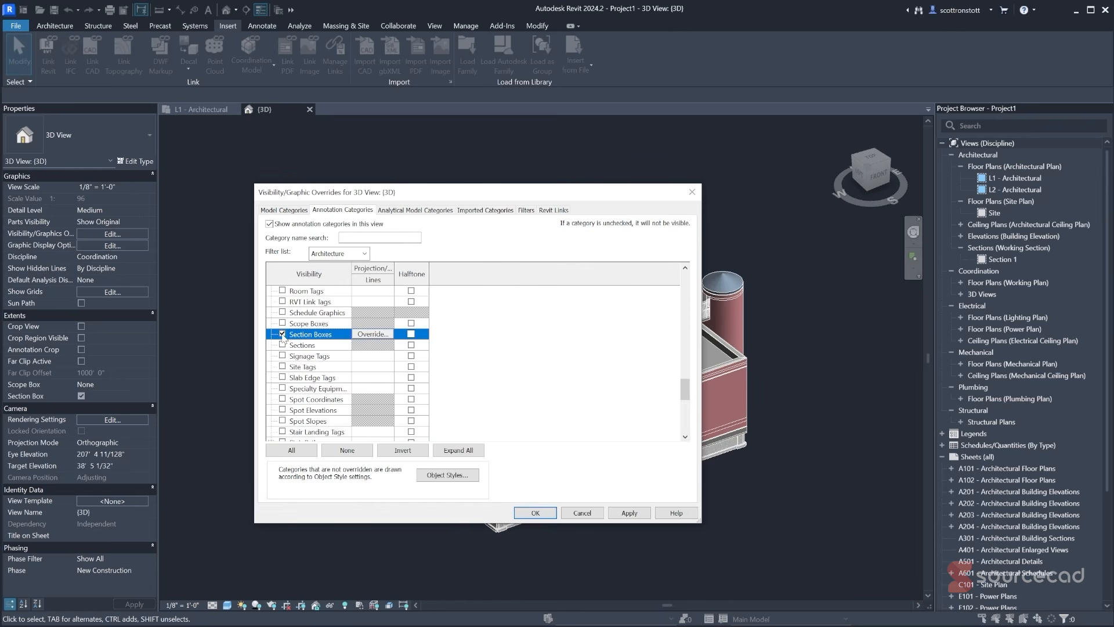
click(535, 513)
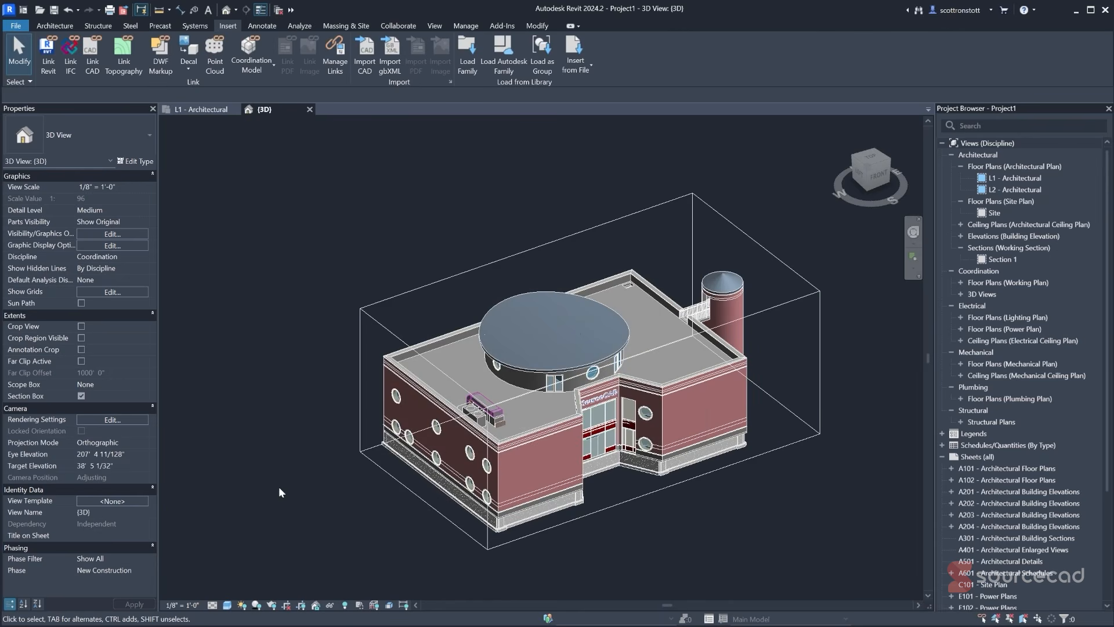
- Lower the section box's top face below the roof to expose the structural framing above the second-floor ceilings
click(360, 316)
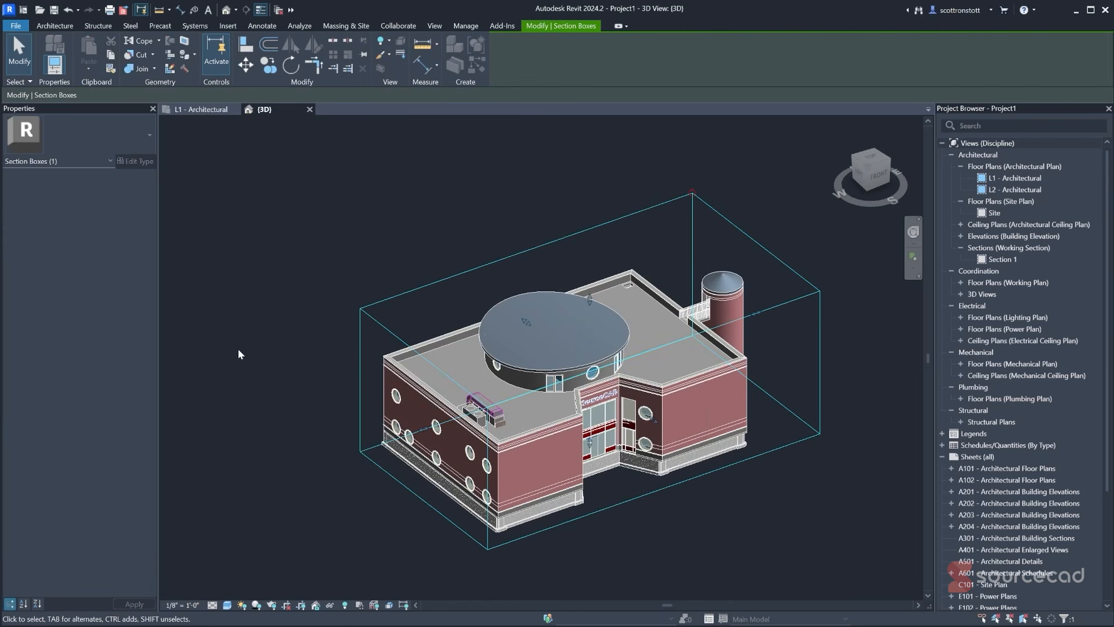
drag(588, 302, 590, 352)
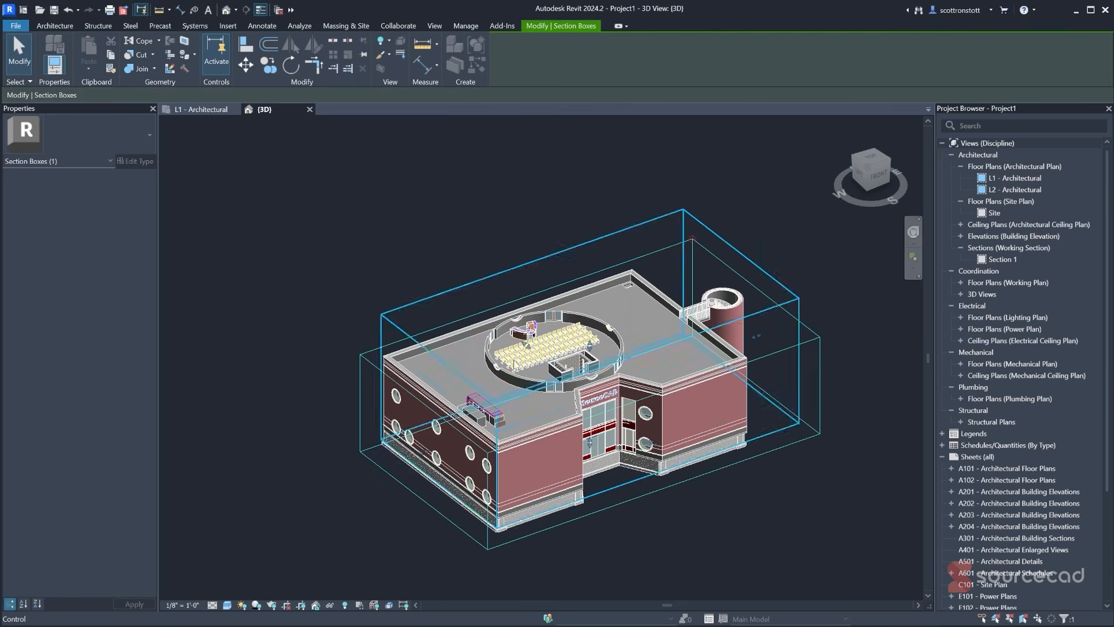
drag(590, 353, 591, 366)
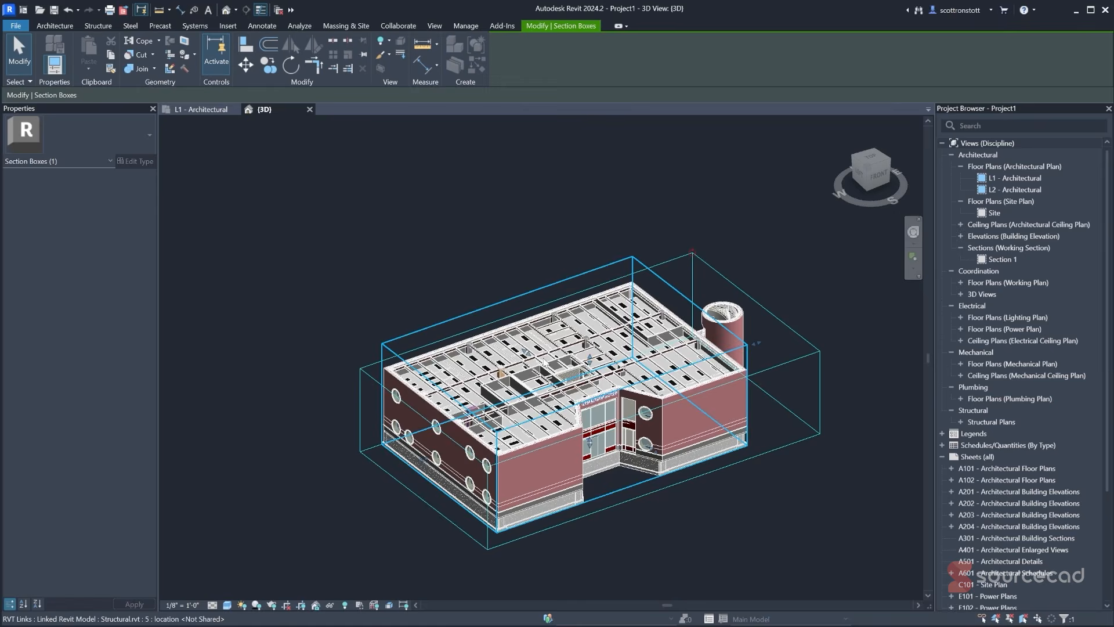
- Lower the section box's top face to cut through the second-floor walls and inspect the furnished rooms
shift+middle_drag(546, 362, 551, 400)
scroll(538, 417, up, 3)
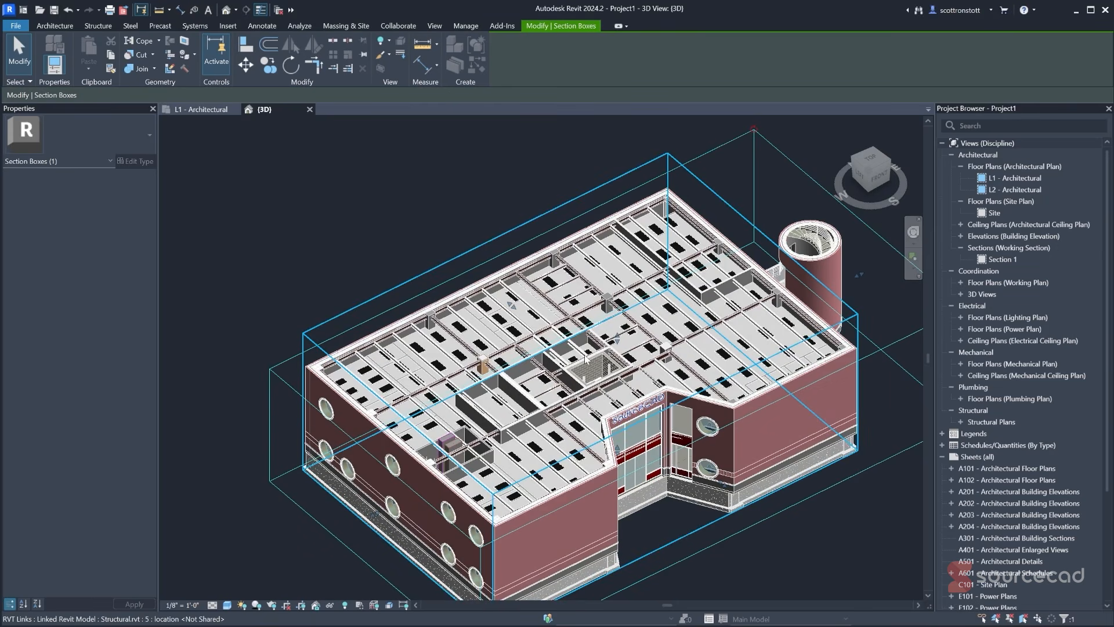
drag(617, 339, 619, 360)
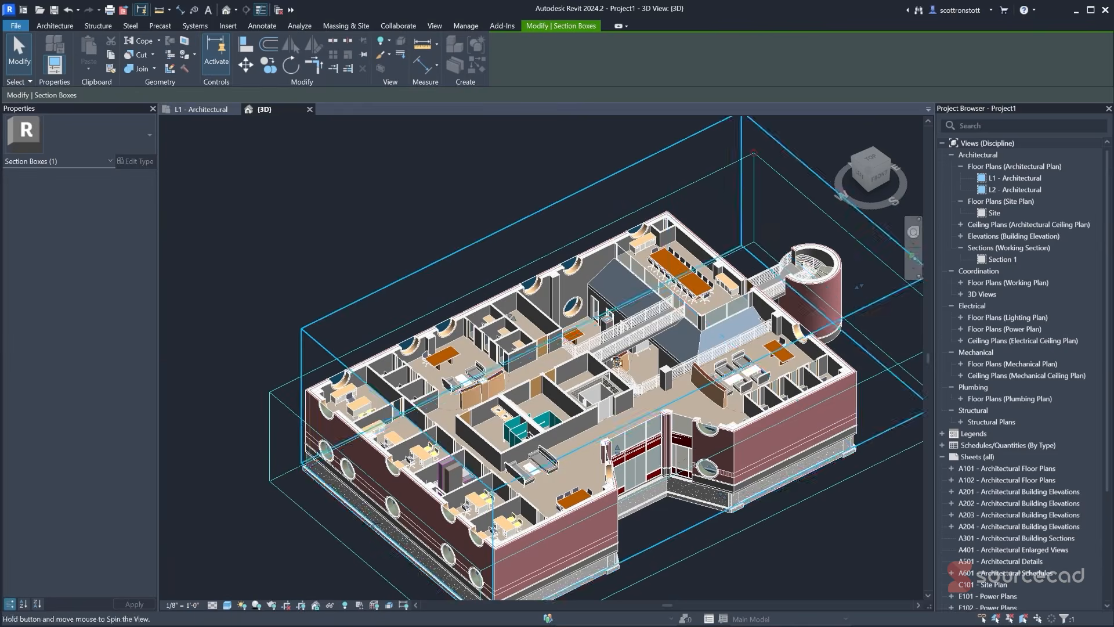
shift+middle_drag(603, 362, 468, 351)
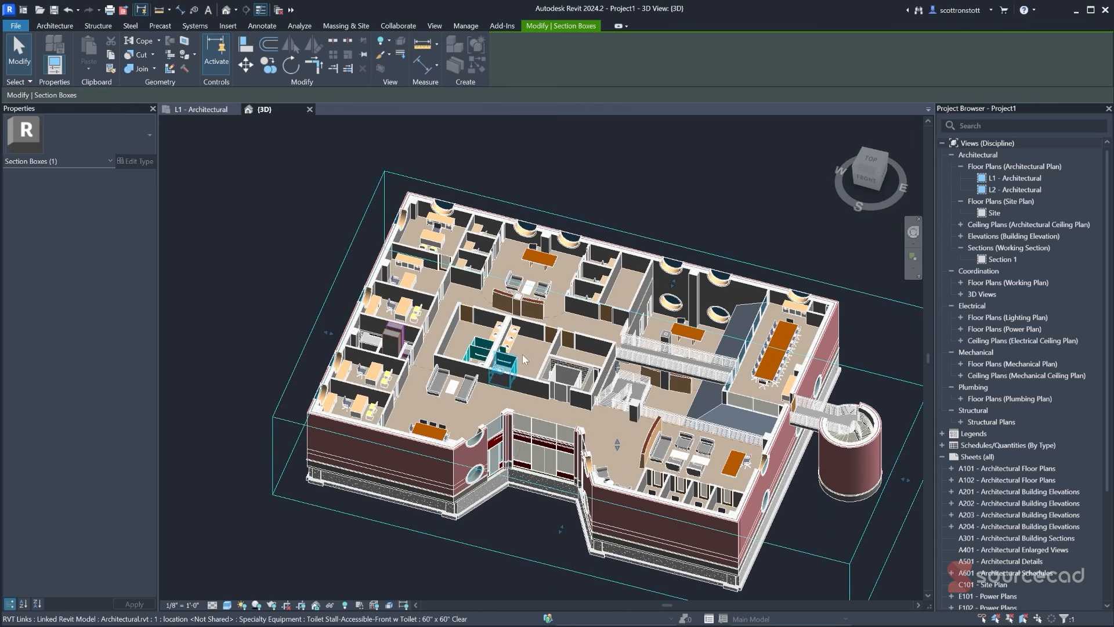
shift+middle_drag(526, 358, 406, 363)
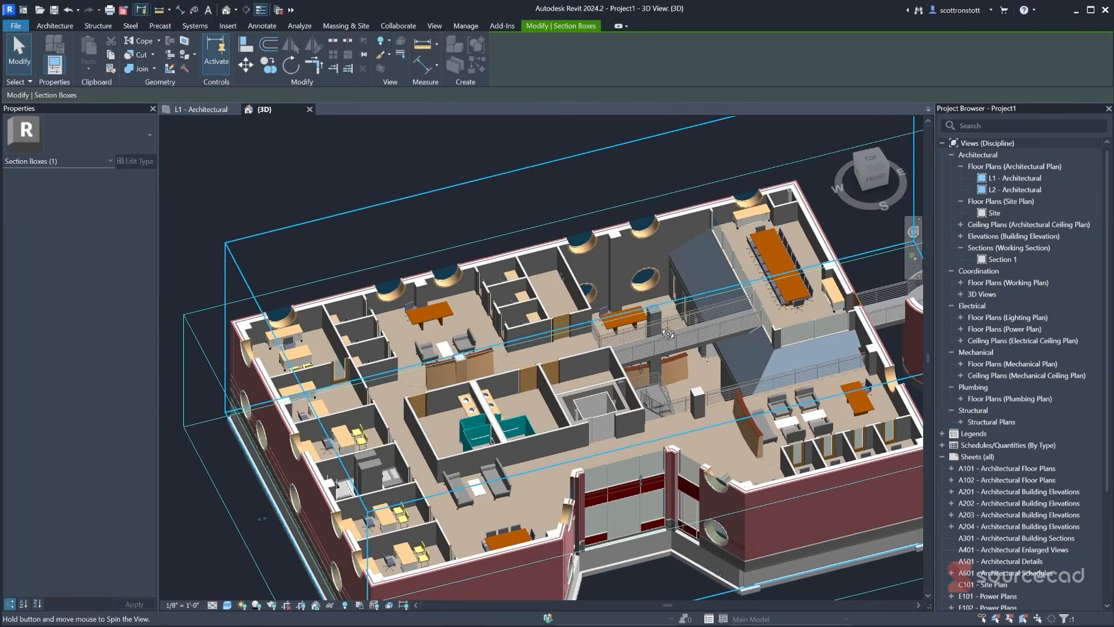
scroll(429, 396, down, 2)
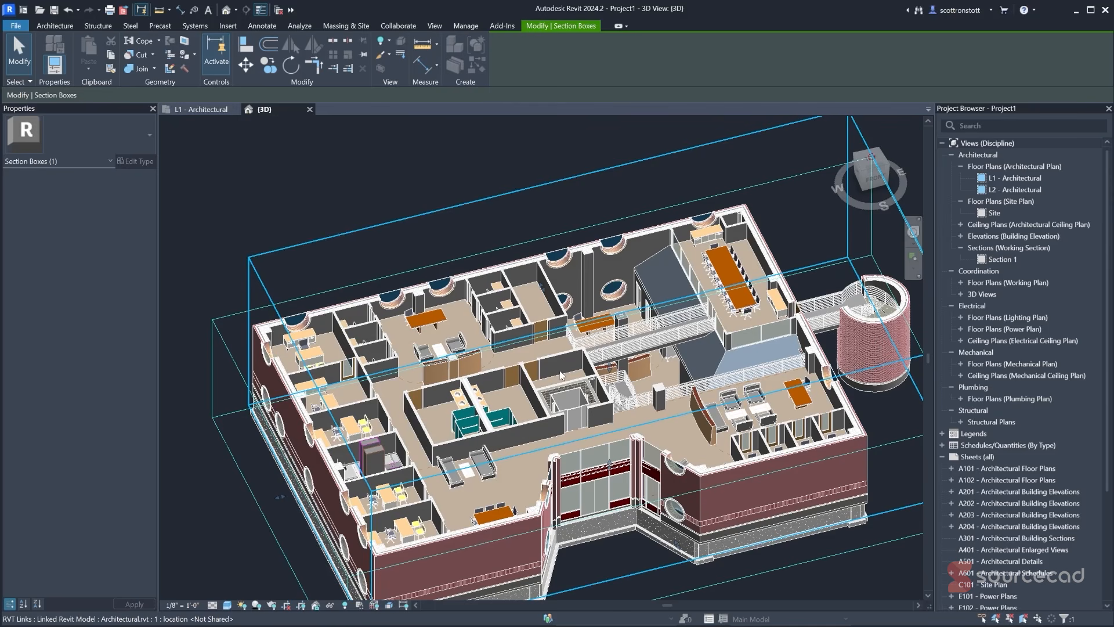
- Lower the section box's top face to cut through the first-floor walls and inspect the rooms and plumbing equipment
drag(610, 368, 609, 396)
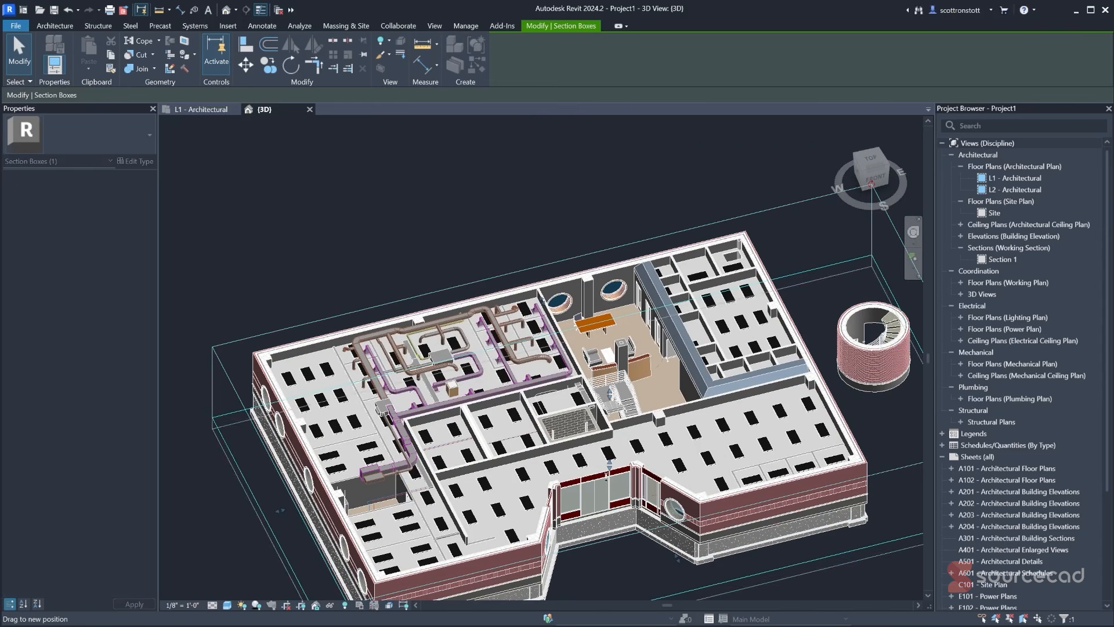
drag(609, 465, 608, 464)
drag(610, 397, 610, 412)
shift+middle_drag(540, 405, 373, 358)
scroll(535, 177, up, 10)
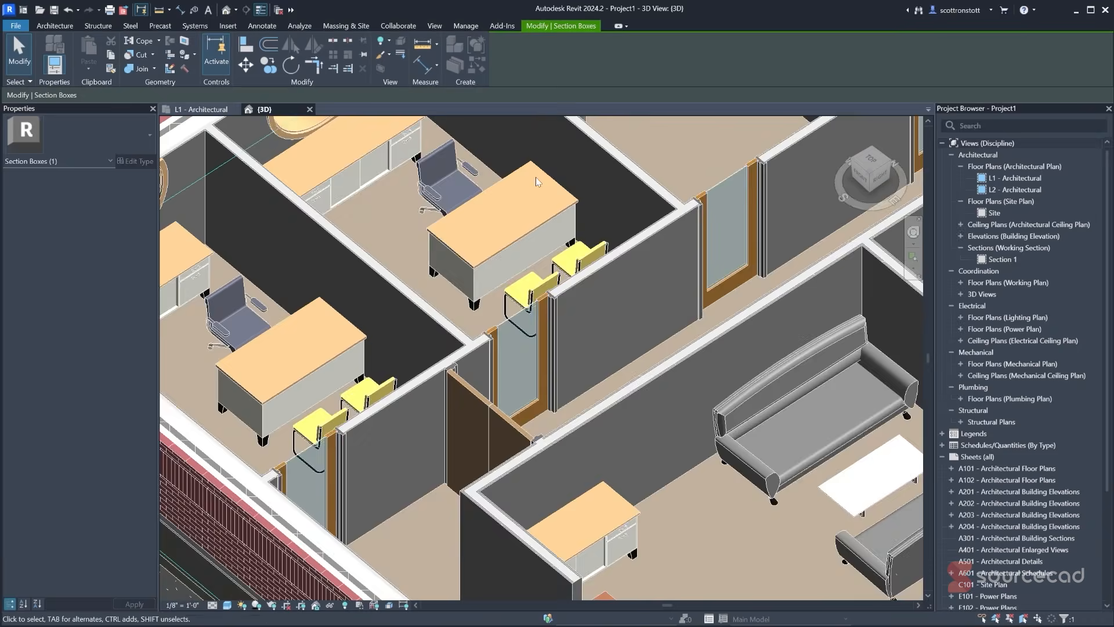
middle_drag(535, 176, 433, 380)
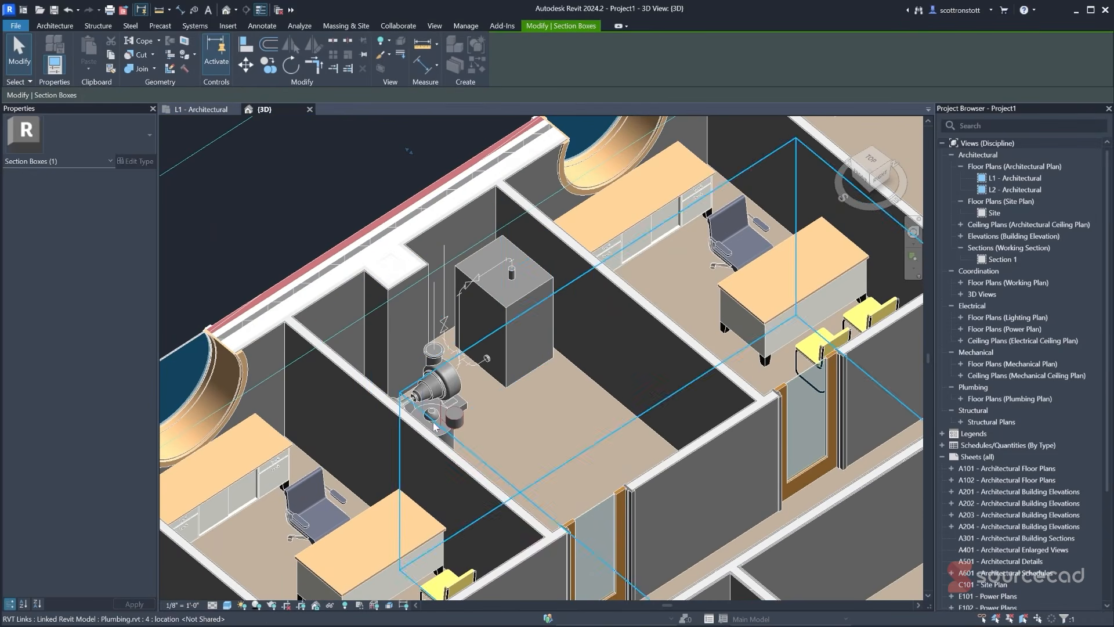
shift+middle_drag(436, 426, 676, 354)
middle_drag(675, 394, 635, 363)
scroll(563, 238, down, 4)
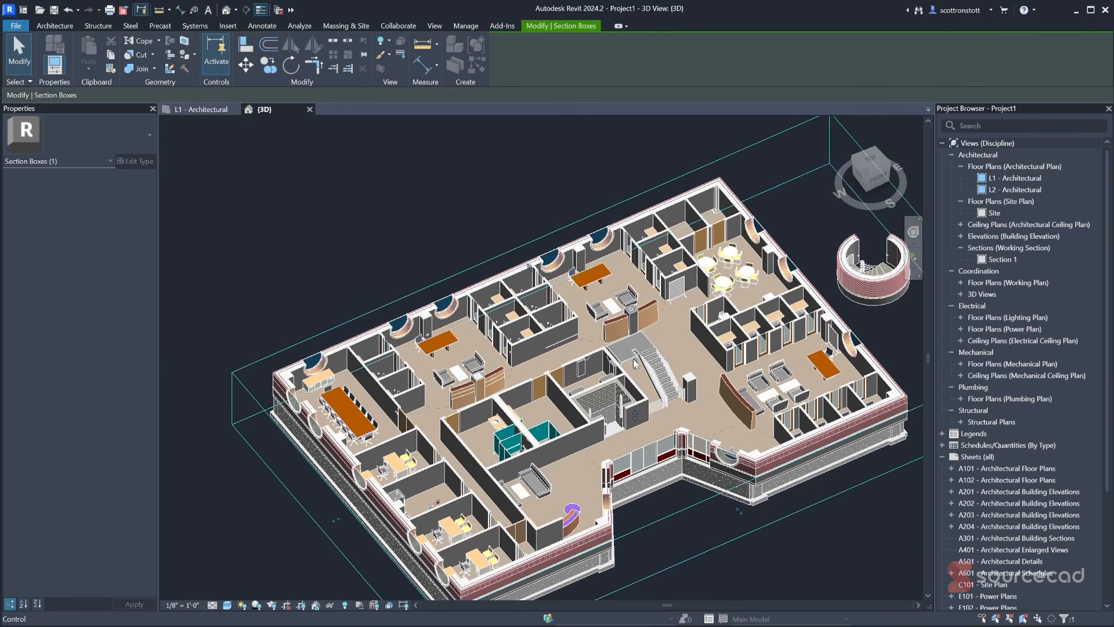
- Raise the section box's top face to the structural framing above the second-floor ceilings and inspect the beams
drag(635, 364, 634, 299)
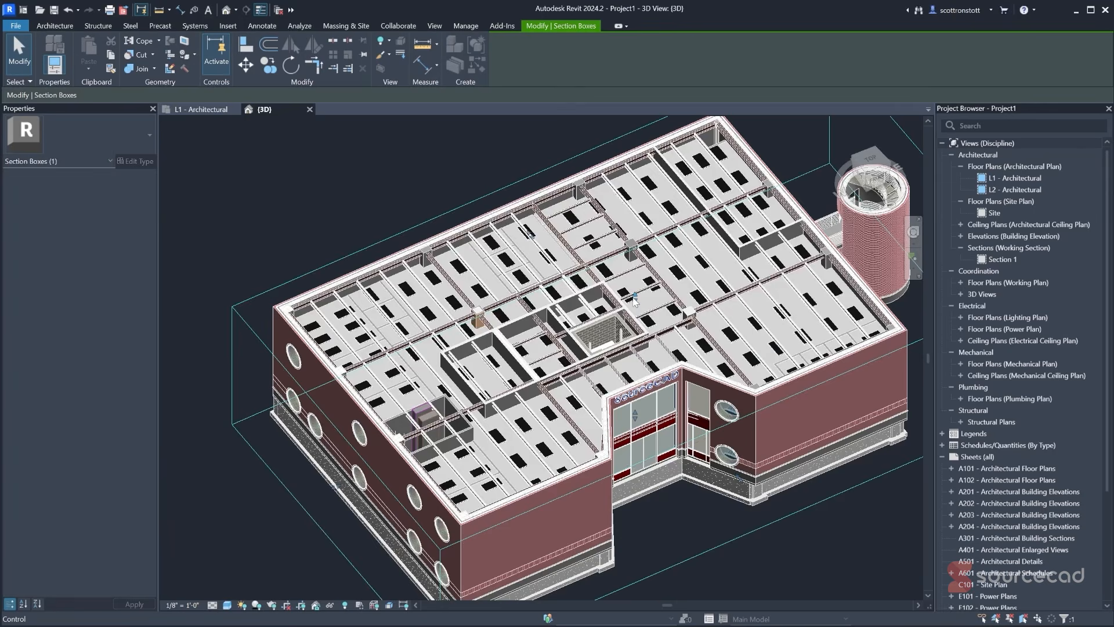
scroll(718, 184, up, 6)
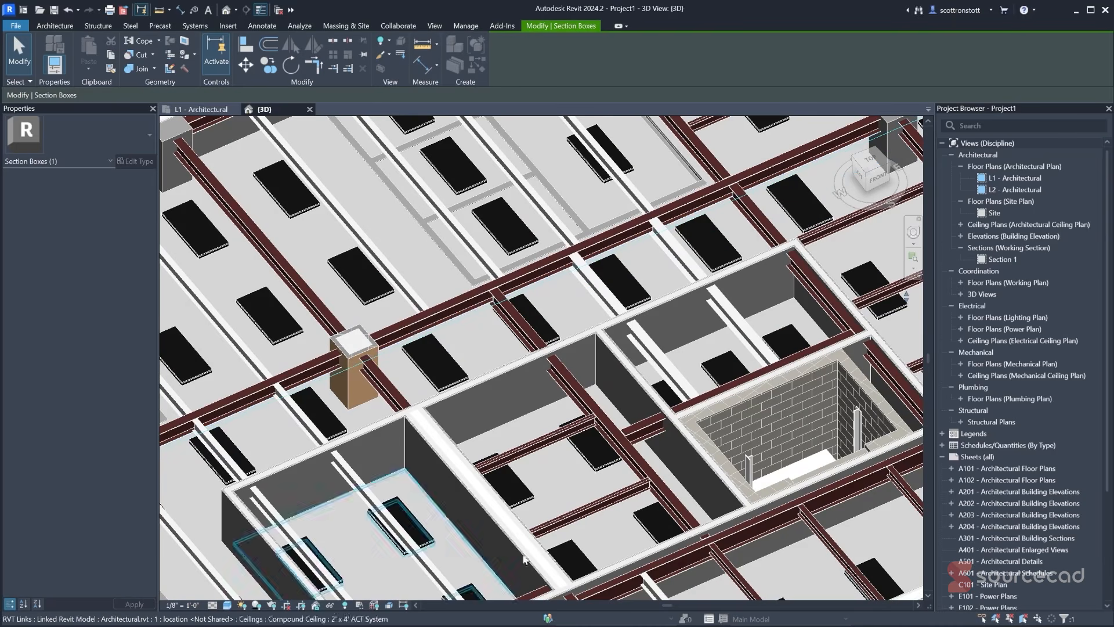
middle_drag(578, 401, 635, 261)
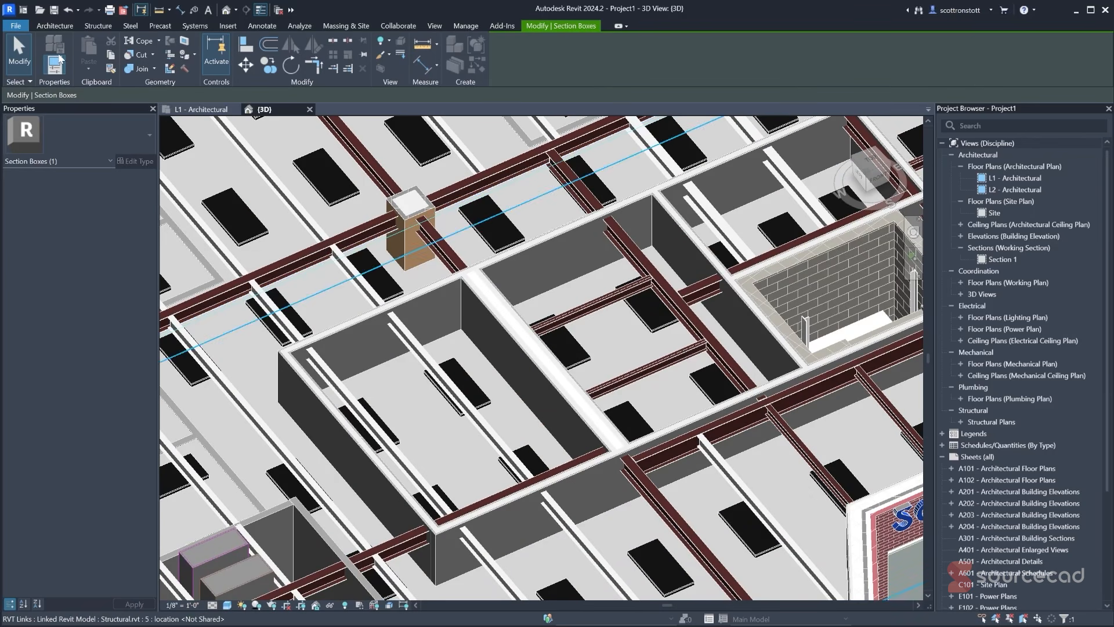
- Save the project under the file name Coordination in the YouTube Video folder
click(16, 26)
mouse_move(36, 180)
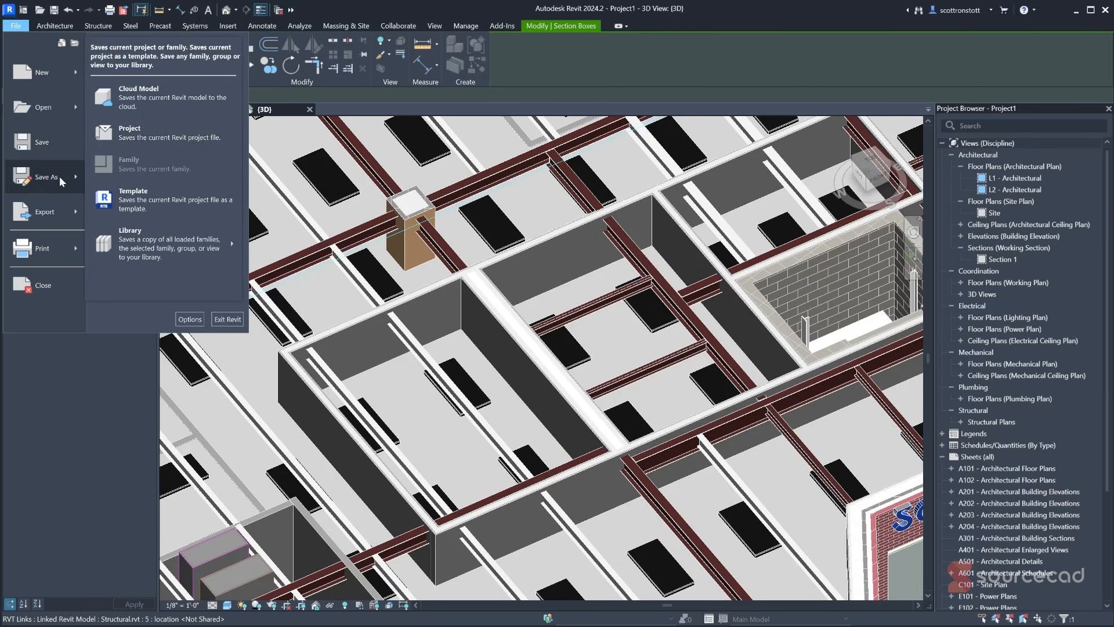
click(133, 163)
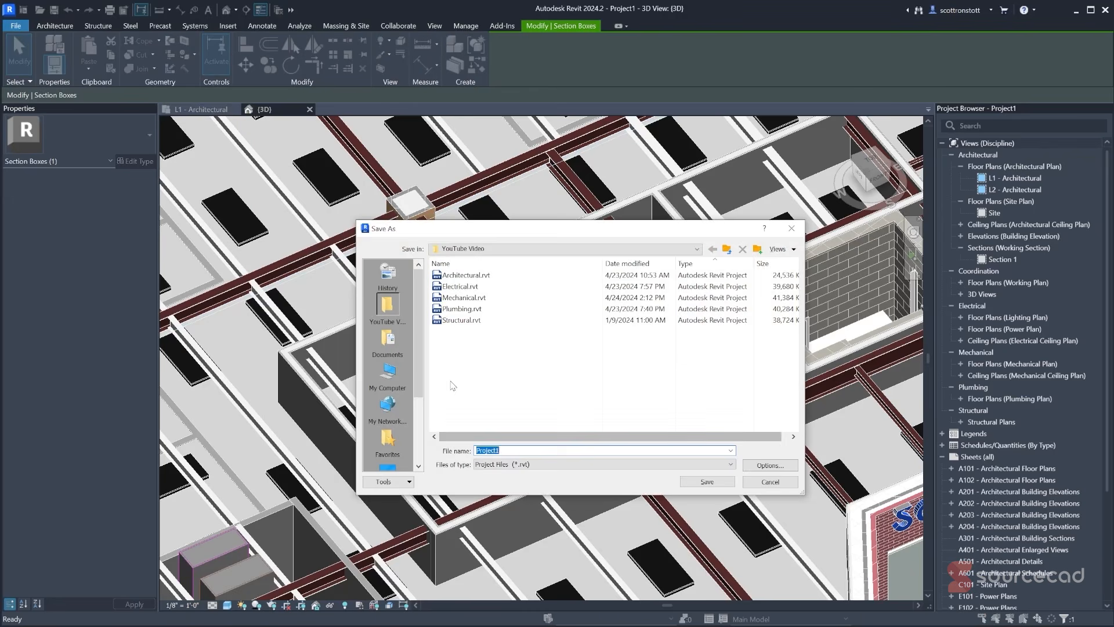
text(Coordination)
key(Return)
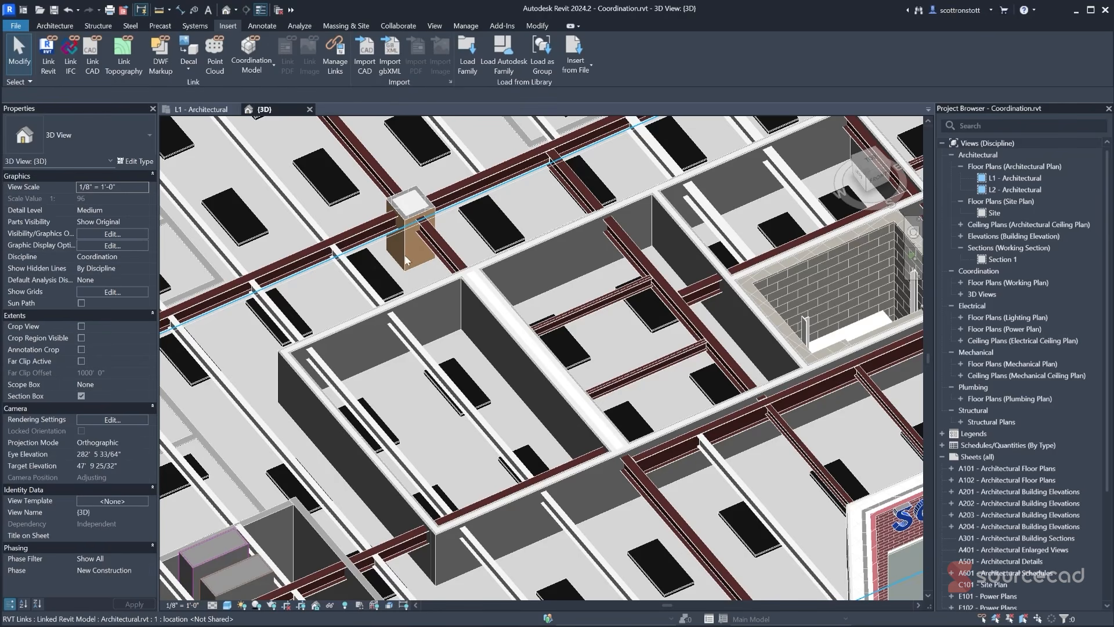
- Close the coordination project and open Mechanical.rvt from the YouTube Video folder
click(309, 109)
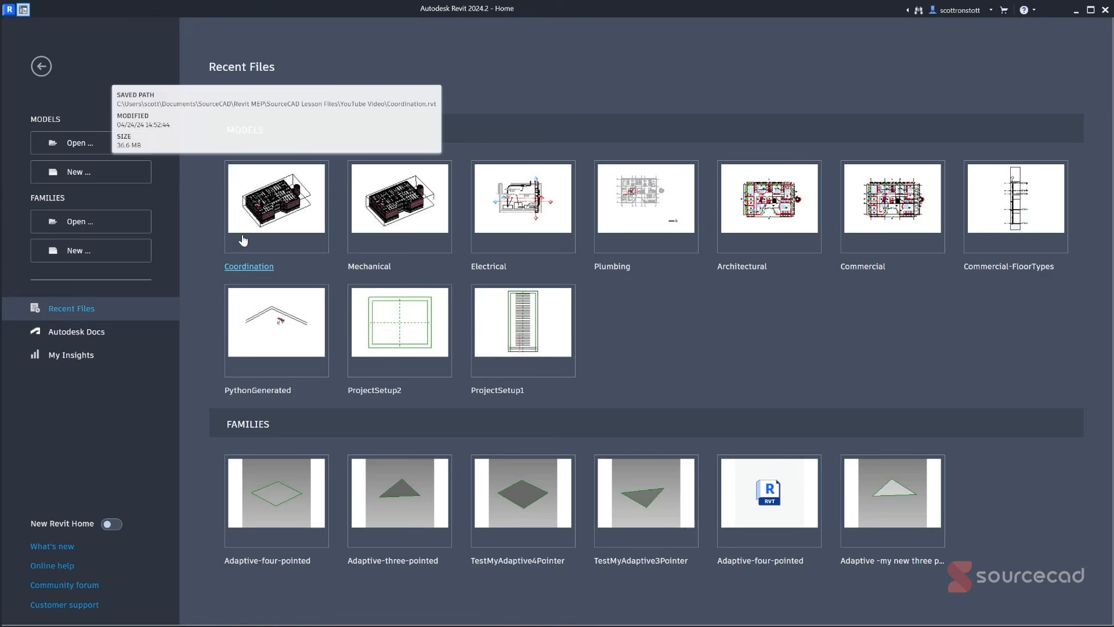
click(70, 144)
click(509, 274)
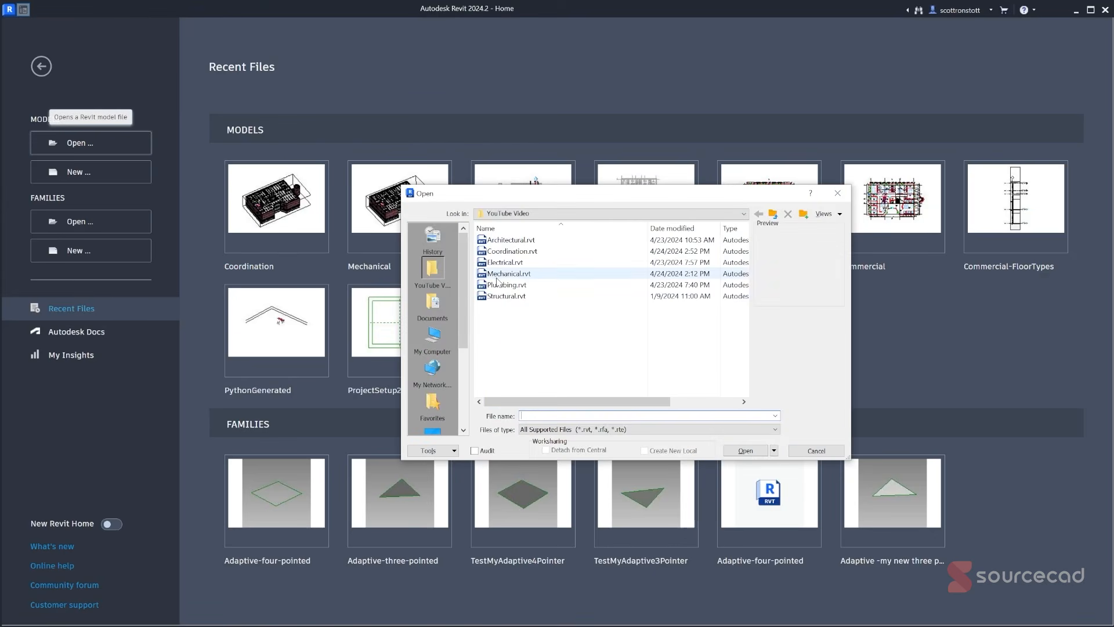
click(738, 453)
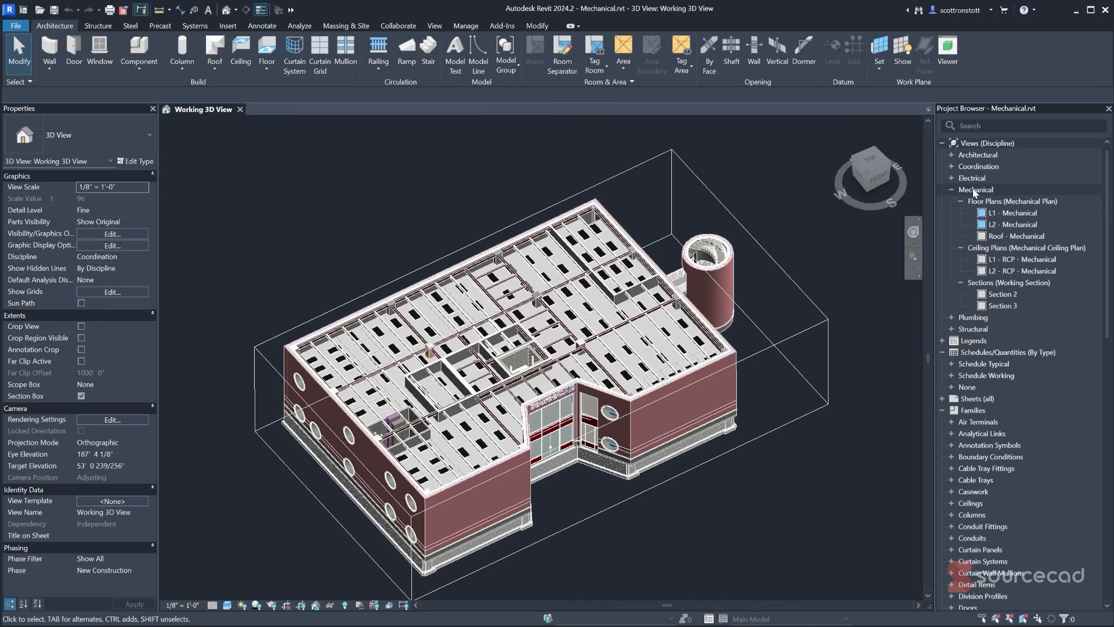
- Open the L1 - RCP - Mechanical ceiling plan and examine the ductwork around the heat recovery unit
double_click(985, 261)
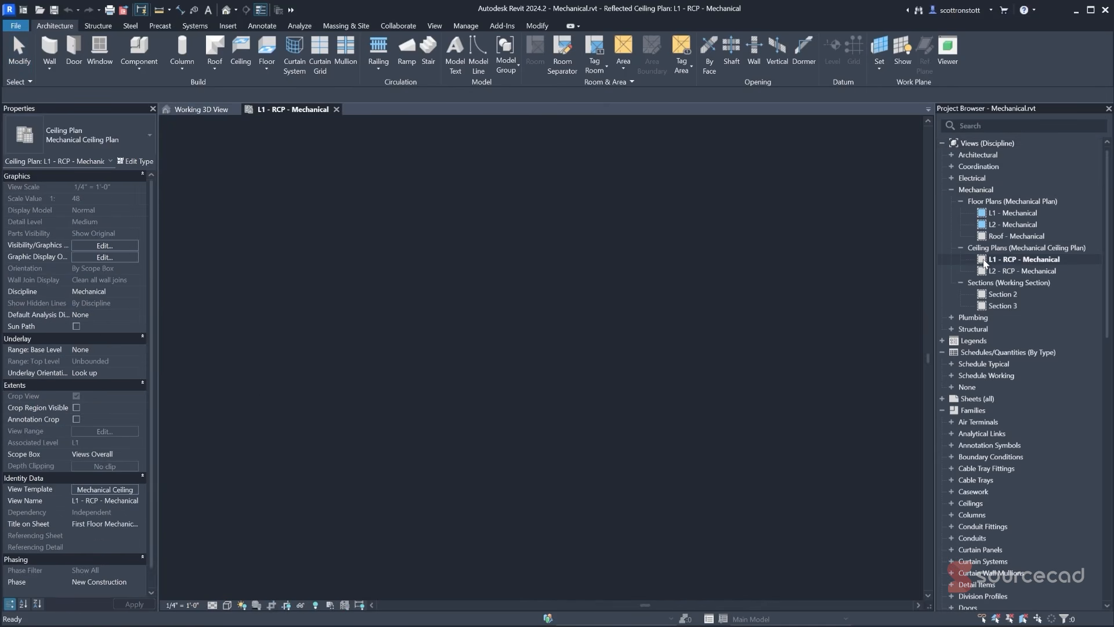
scroll(349, 265, up, 4)
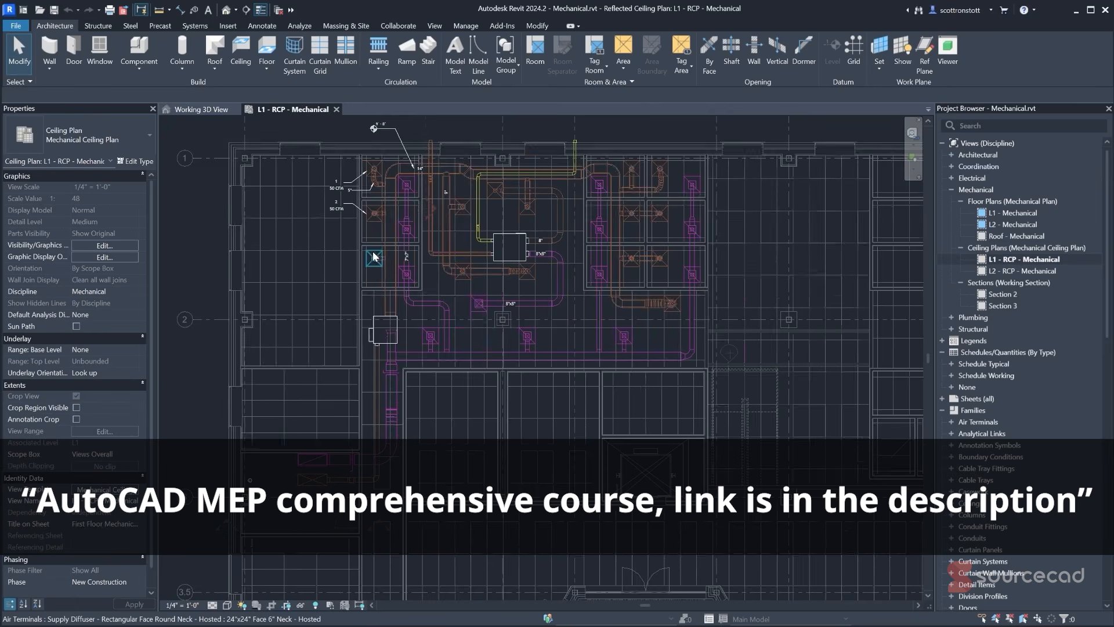
middle_drag(338, 289, 340, 293)
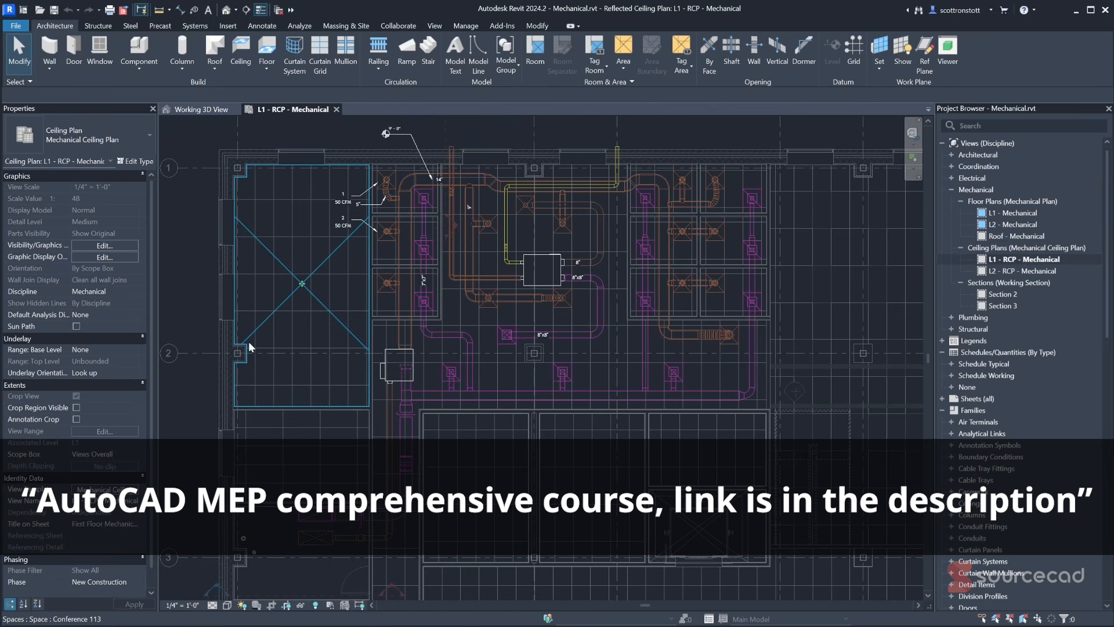
scroll(341, 427, up, 2)
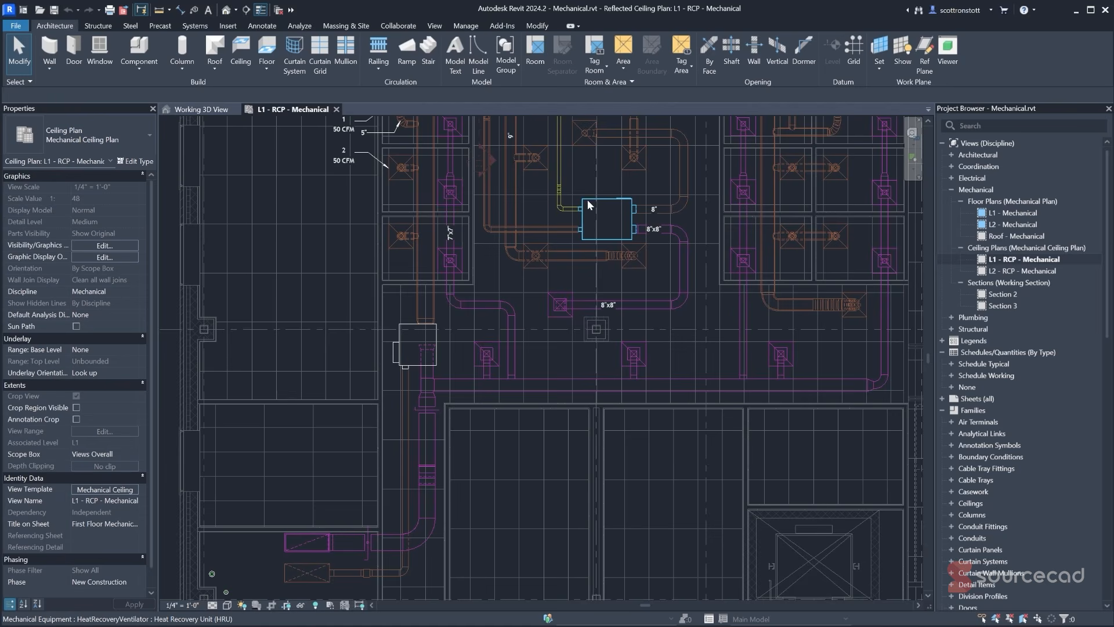
middle_drag(609, 218, 539, 373)
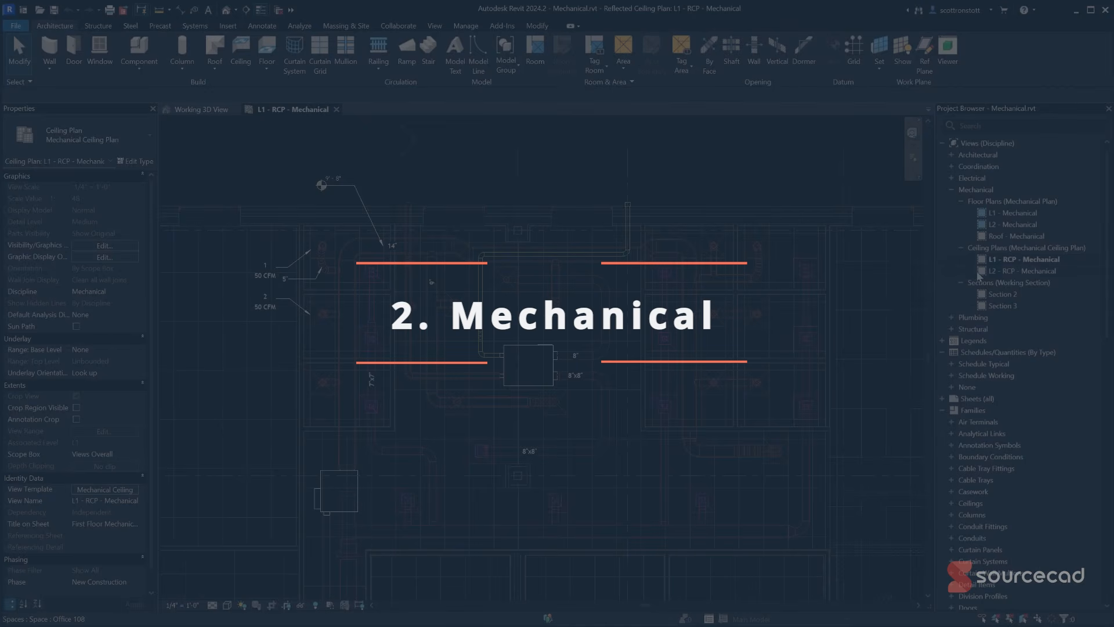
- Open the L2 - RCP - Mechanical ceiling plan and bring the whole second floor into view
double_click(1010, 271)
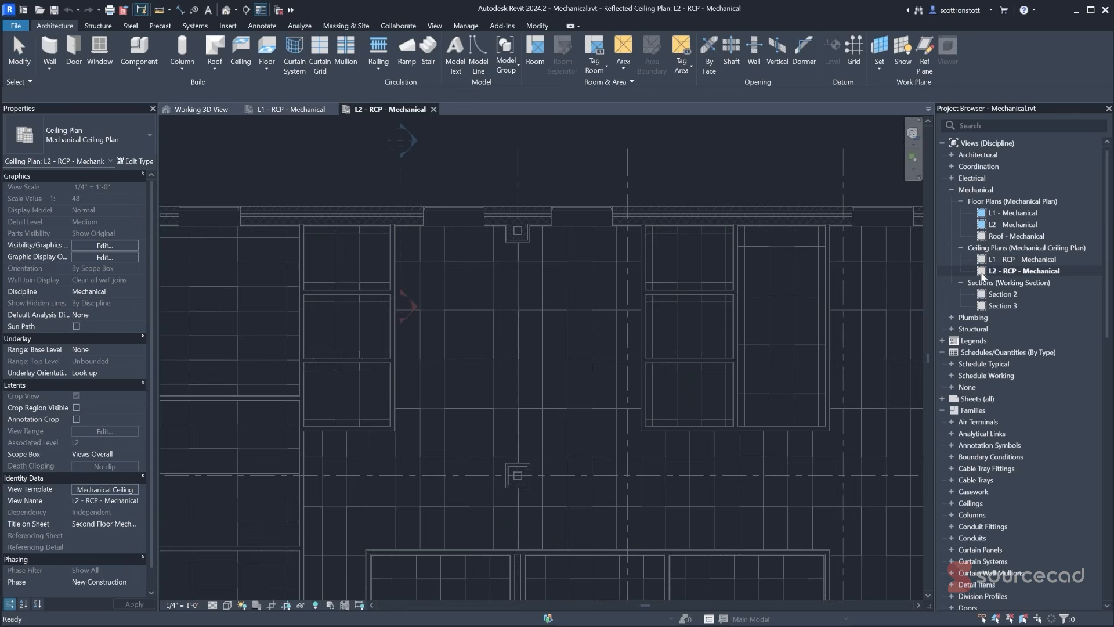
scroll(493, 362, down, 3)
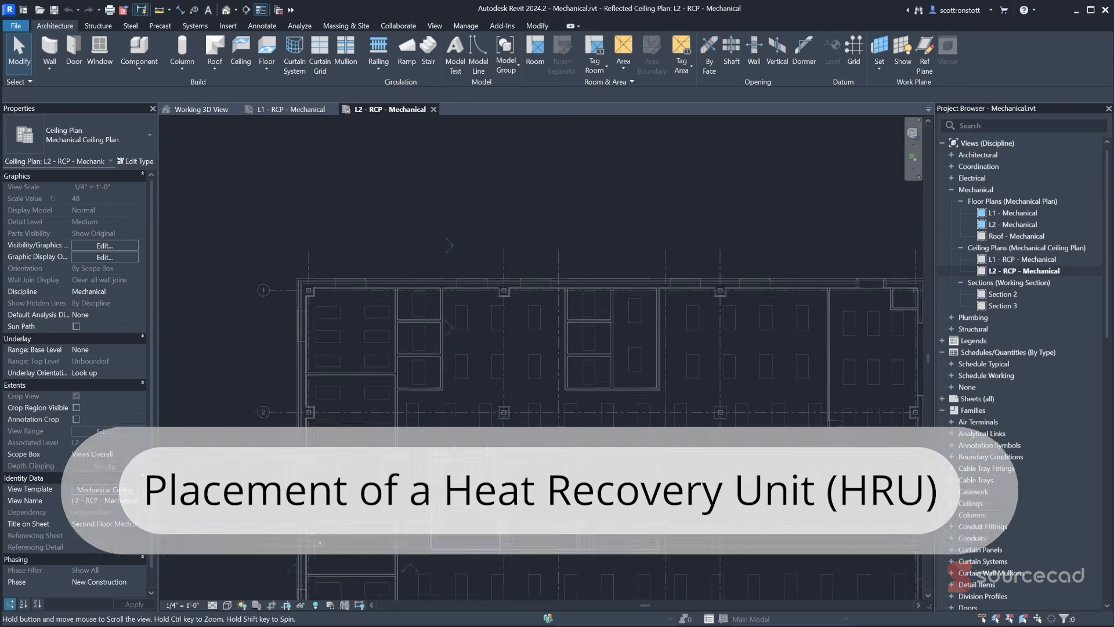
middle_drag(446, 484, 384, 357)
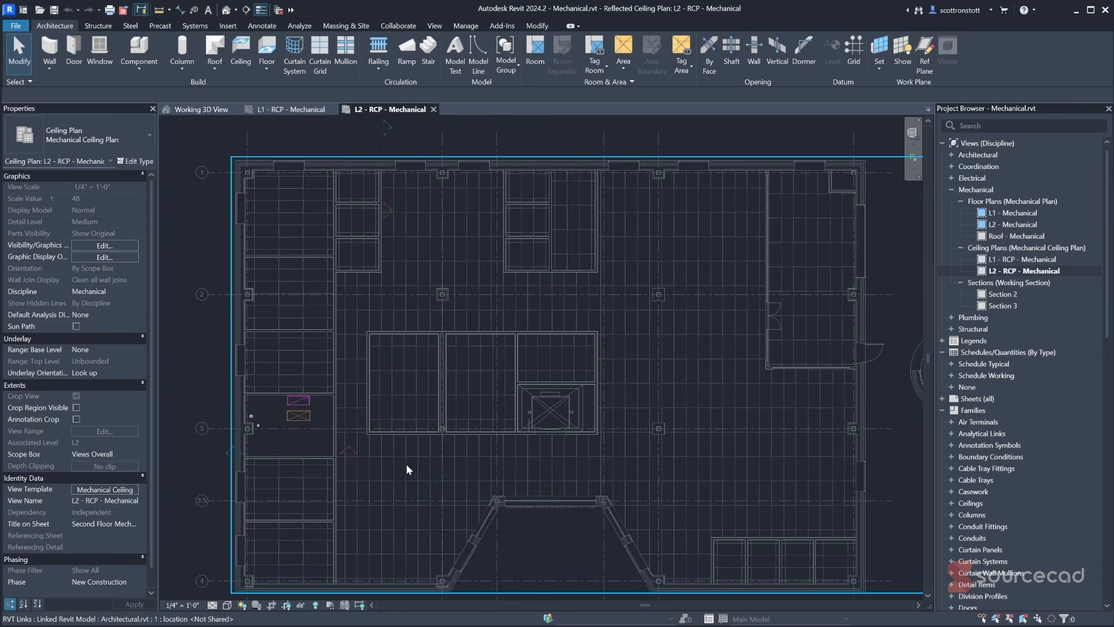
- Start placing mechanical equipment in the central core of L2 using the HeatRecoveryVentilator type Heat Recovery Unit (HRU)
scroll(411, 454, up, 4)
scroll(420, 350, up, 2)
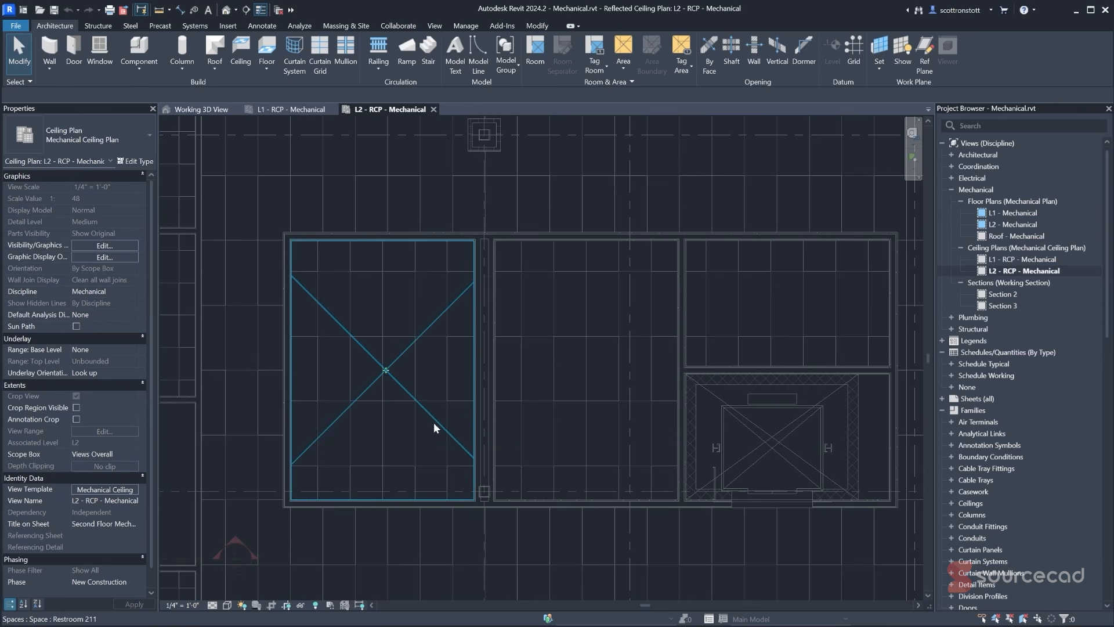
click(193, 27)
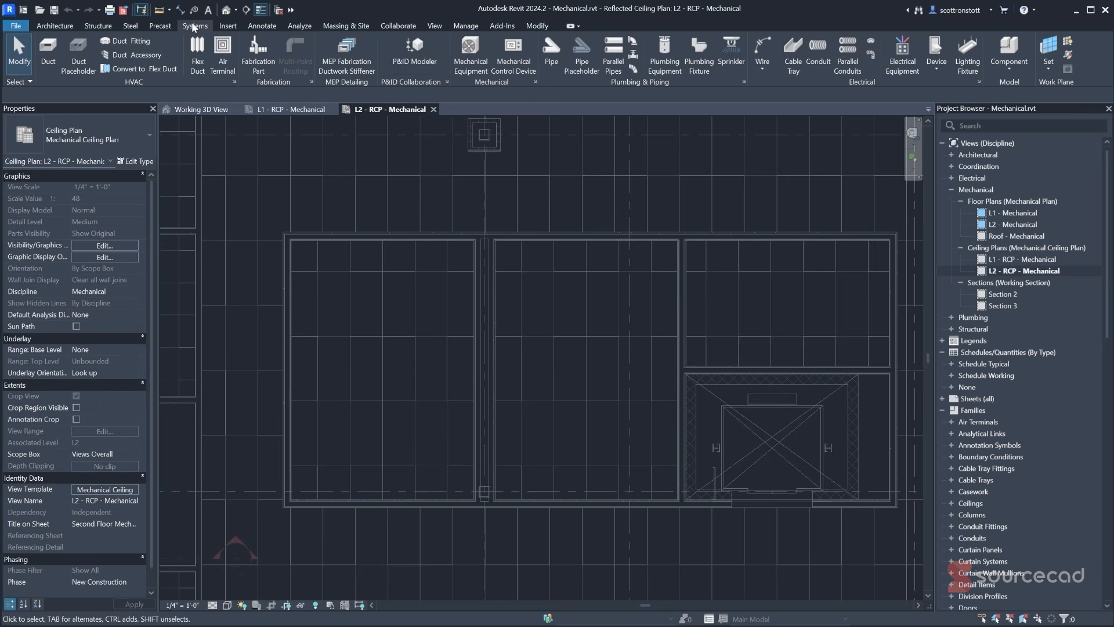
click(473, 56)
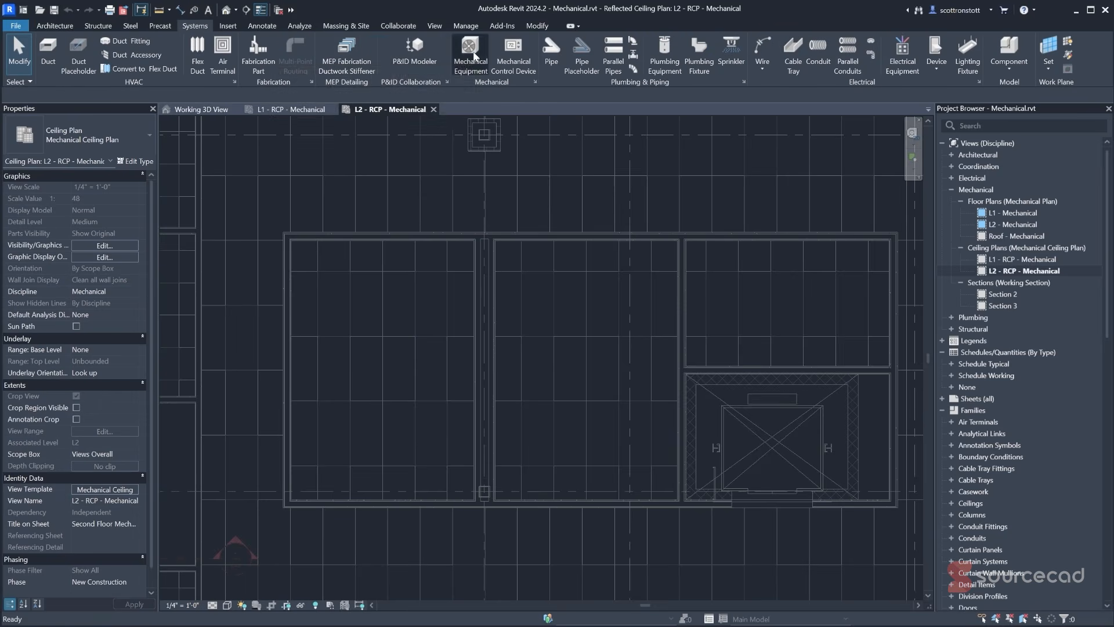
click(71, 138)
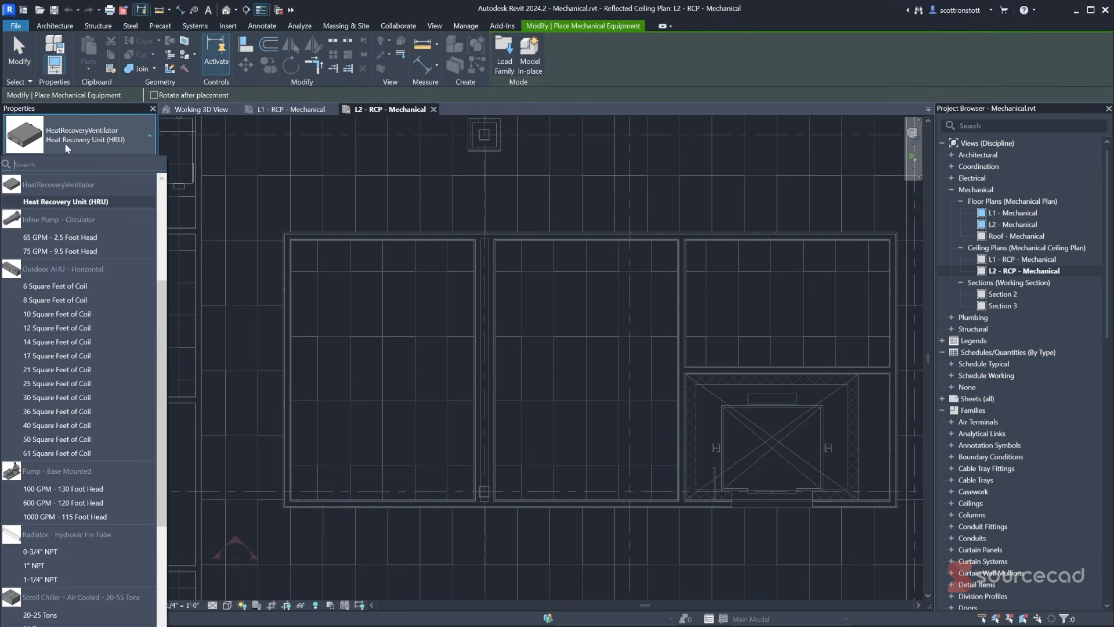
mouse_move(51, 205)
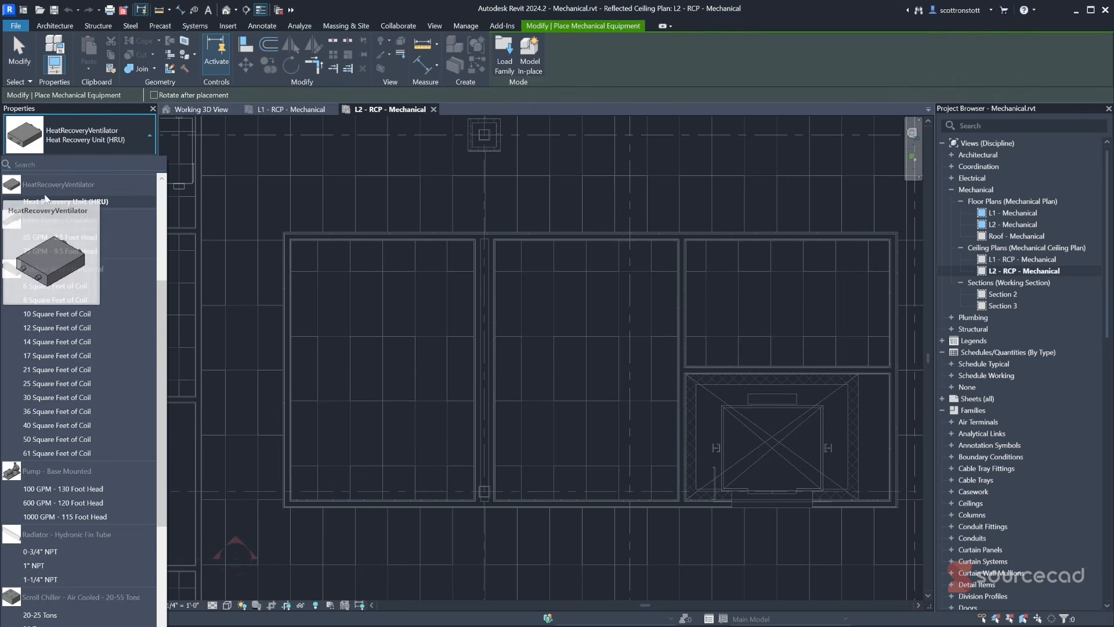
click(100, 203)
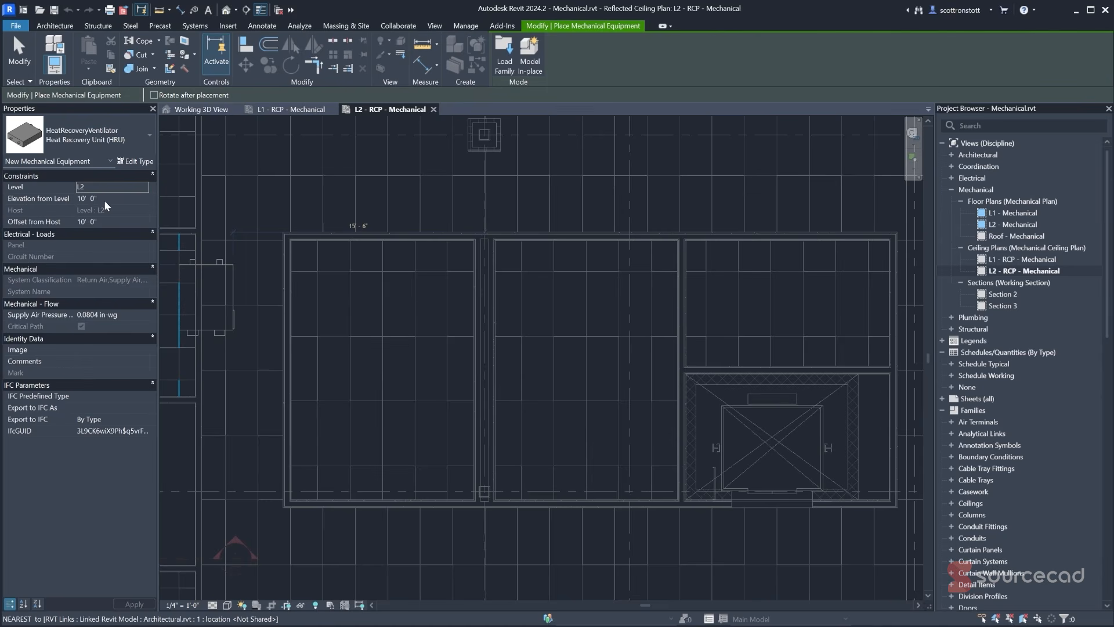
- Place the unit rotated 90° at 9' 6" above L2, centred on the midpoint of the chase between the two large core rooms
key(Tab)
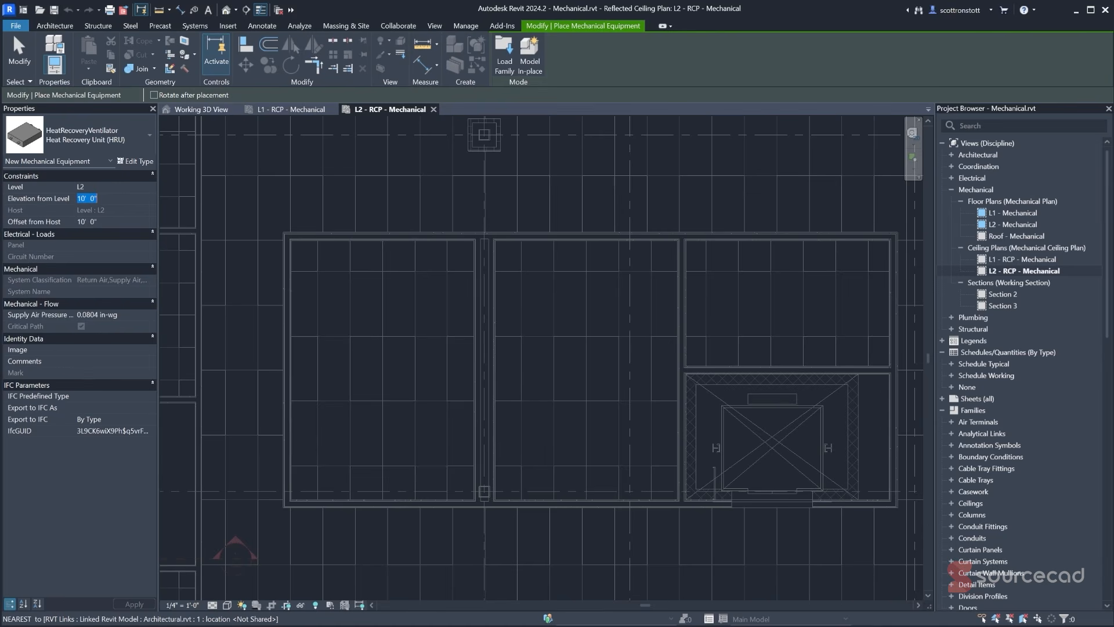
text(9 6)
key(Return)
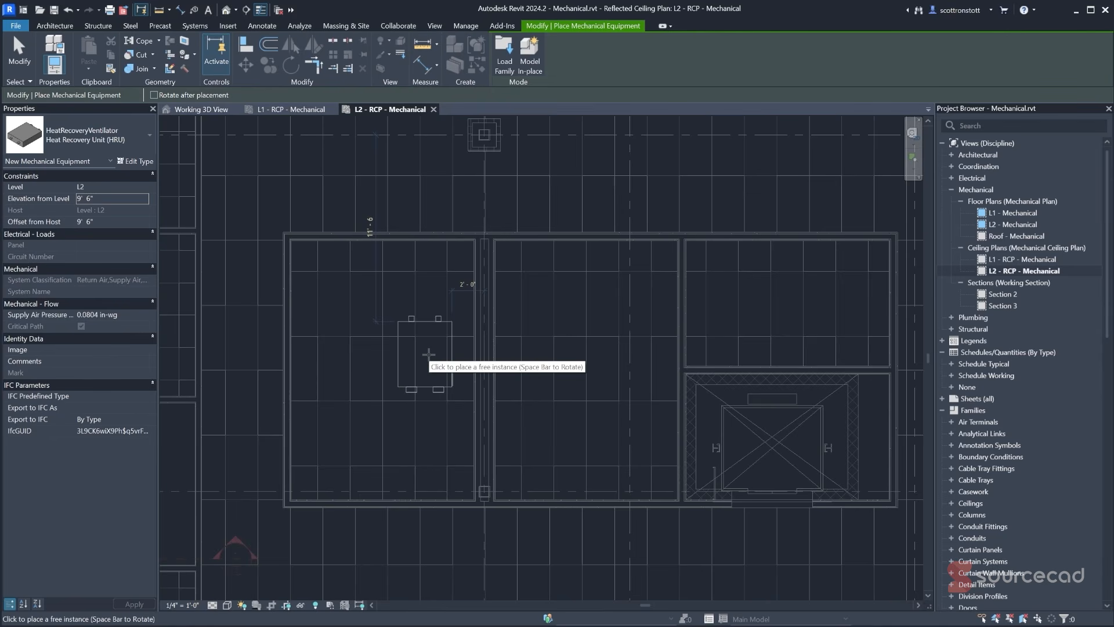
key(space)
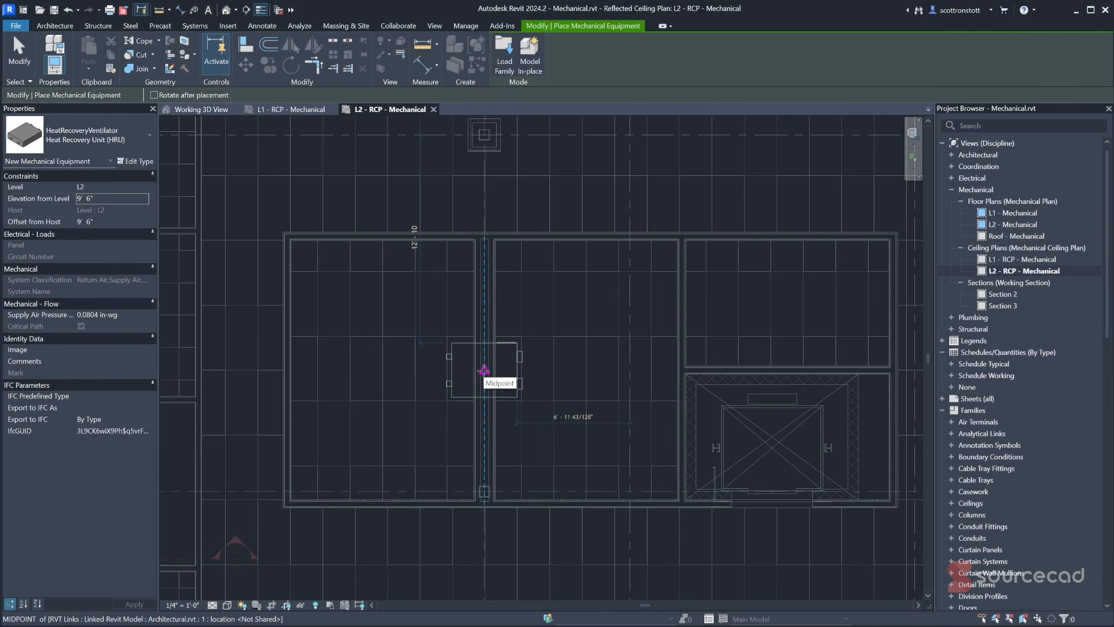
click(484, 370)
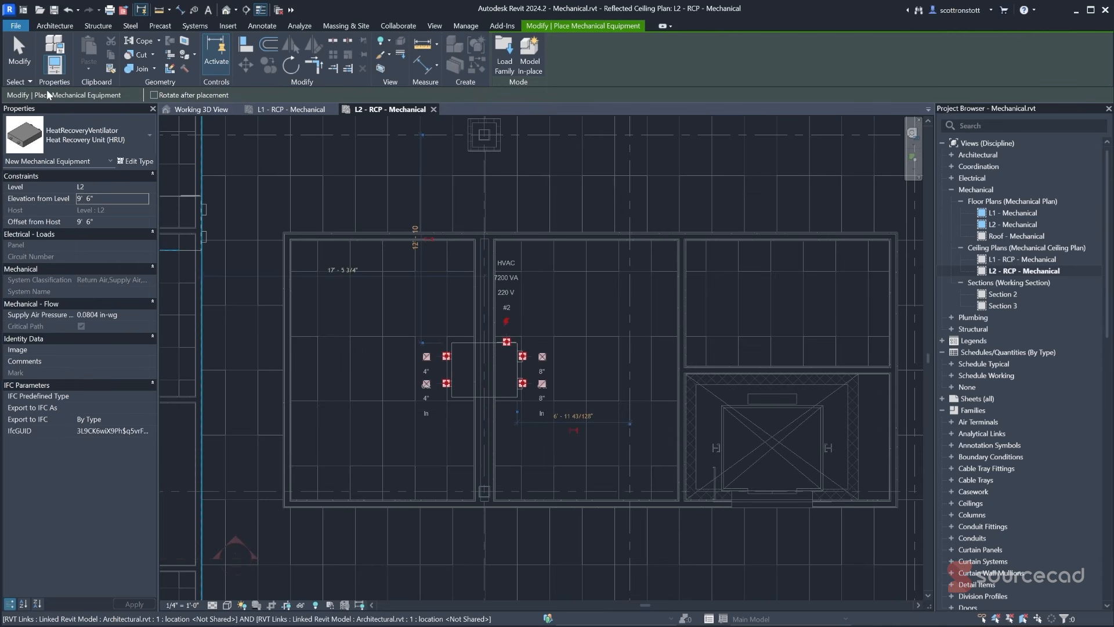
click(16, 57)
scroll(434, 395, up, 4)
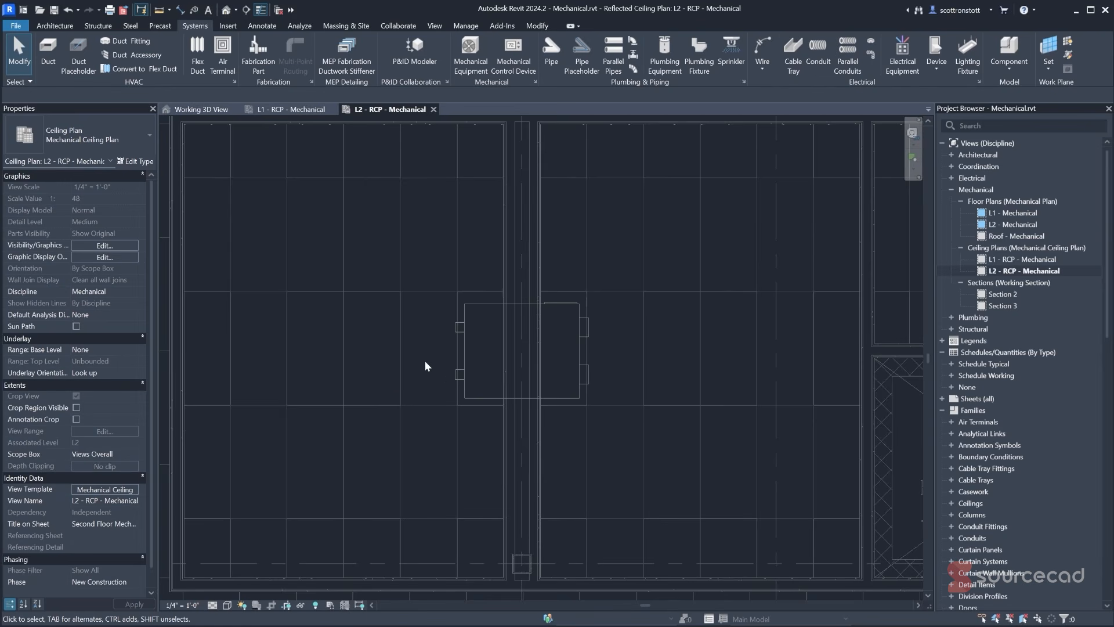
click(464, 349)
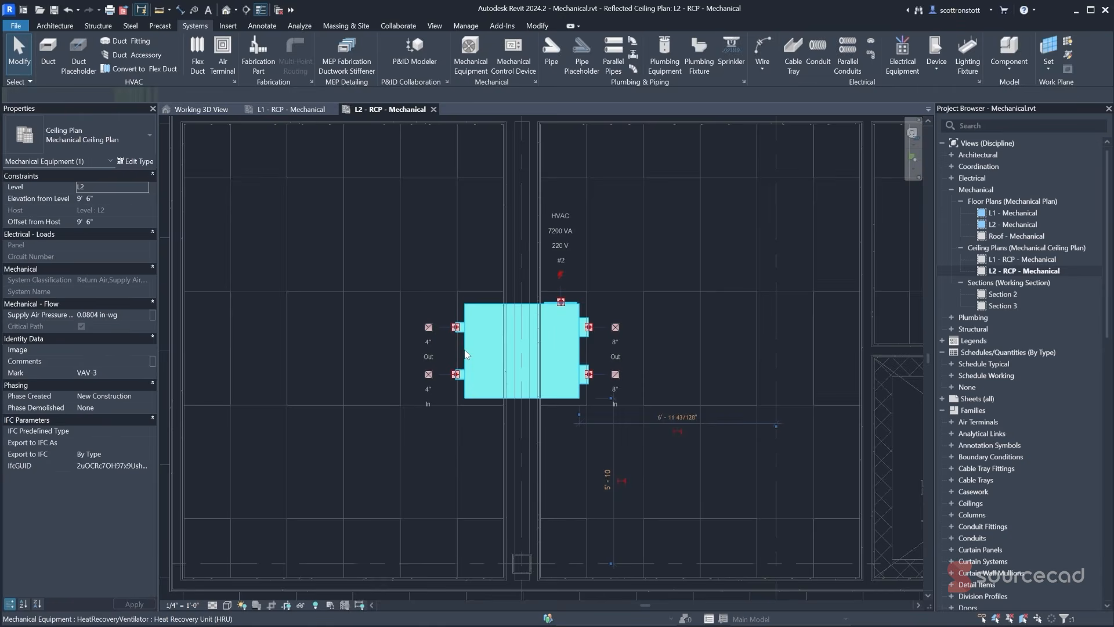
scroll(394, 356, up, 2)
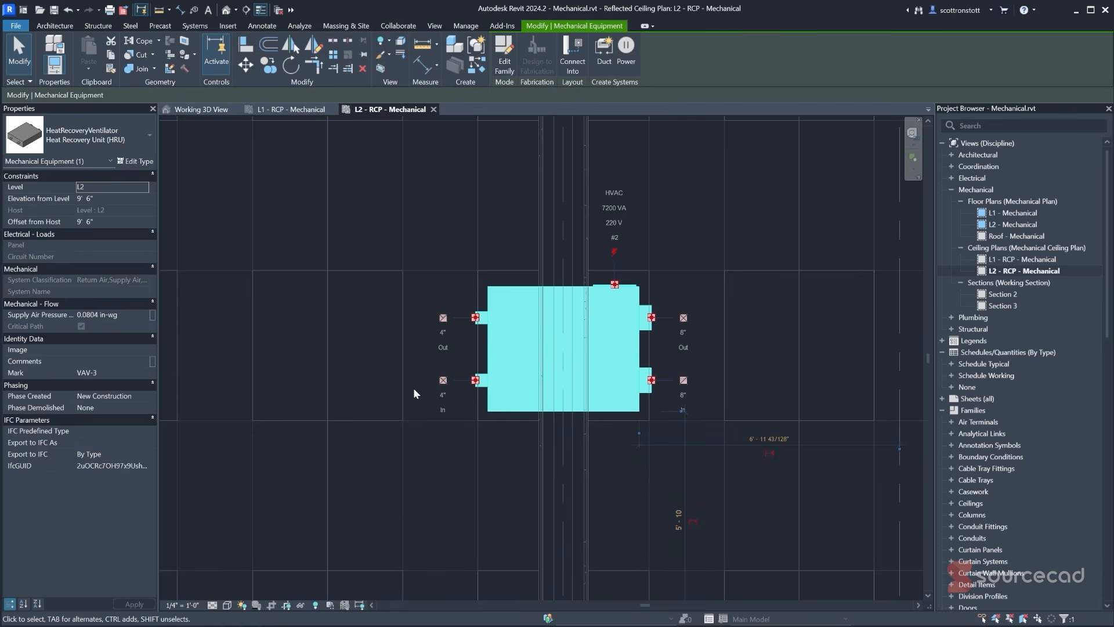
click(444, 382)
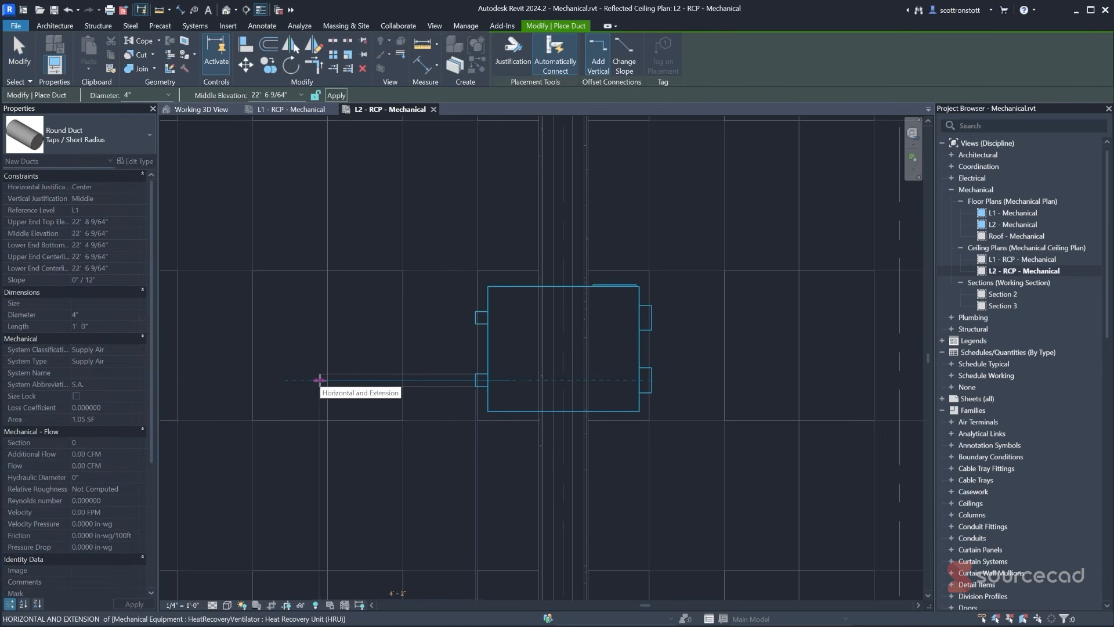
key(Escape)
key(Escape)
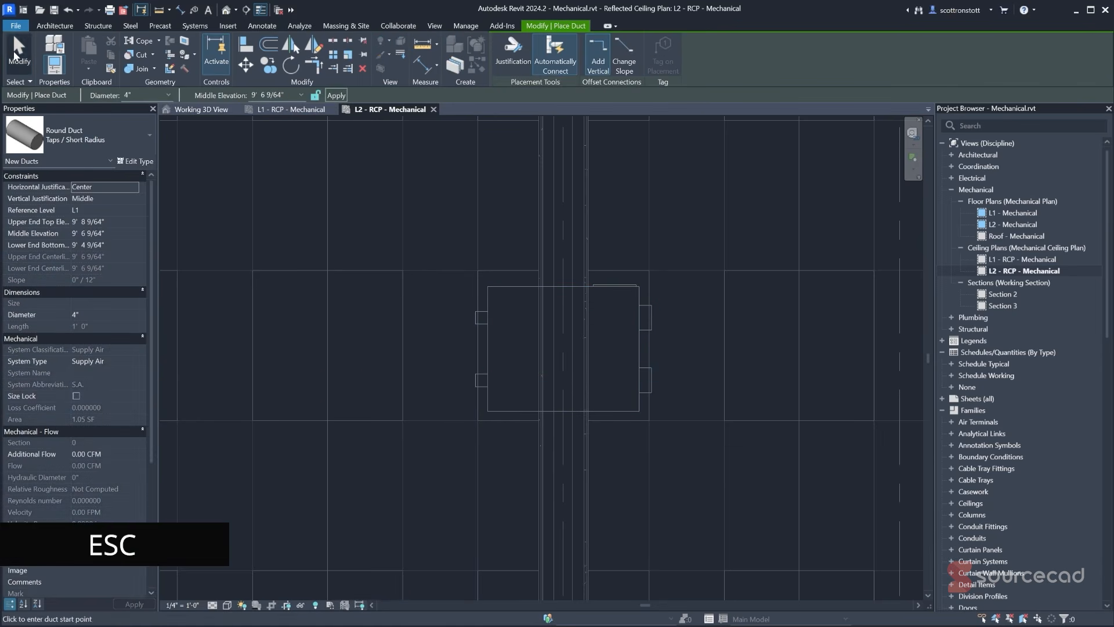
- Draw a 4" round supply air duct about 5' 3" long, straight out from the heat recovery unit's 4" In connector
click(485, 404)
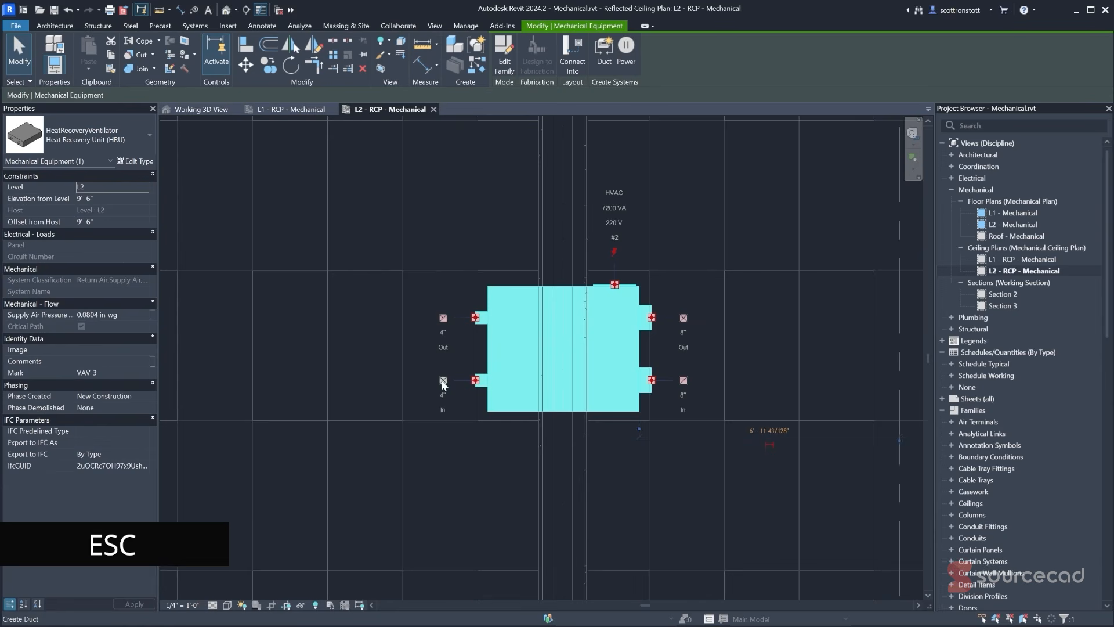
right_click(474, 381)
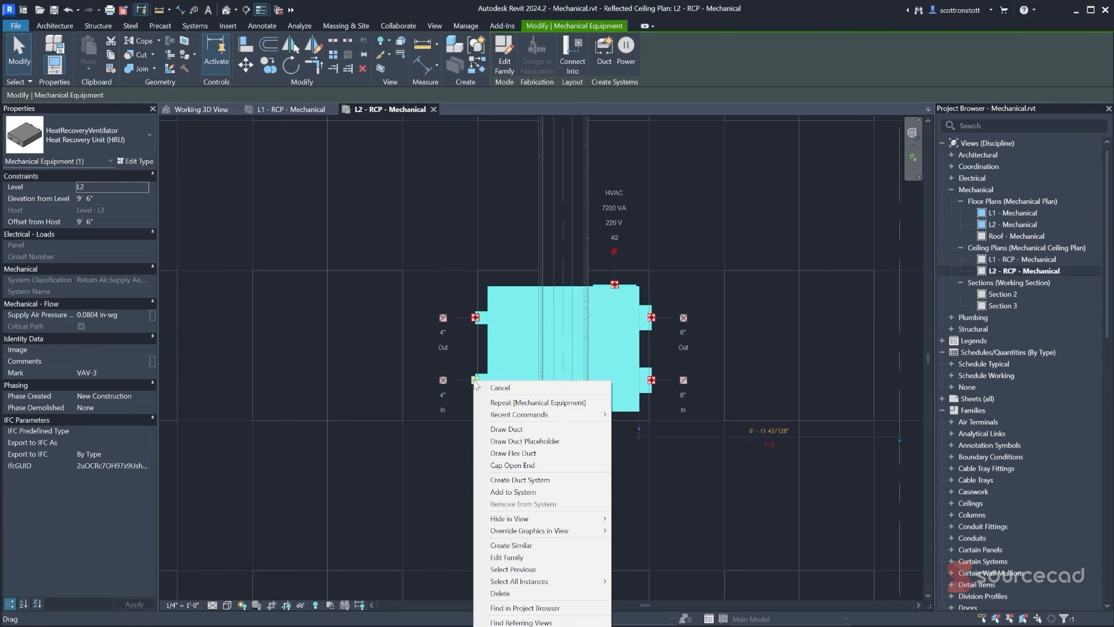
click(504, 430)
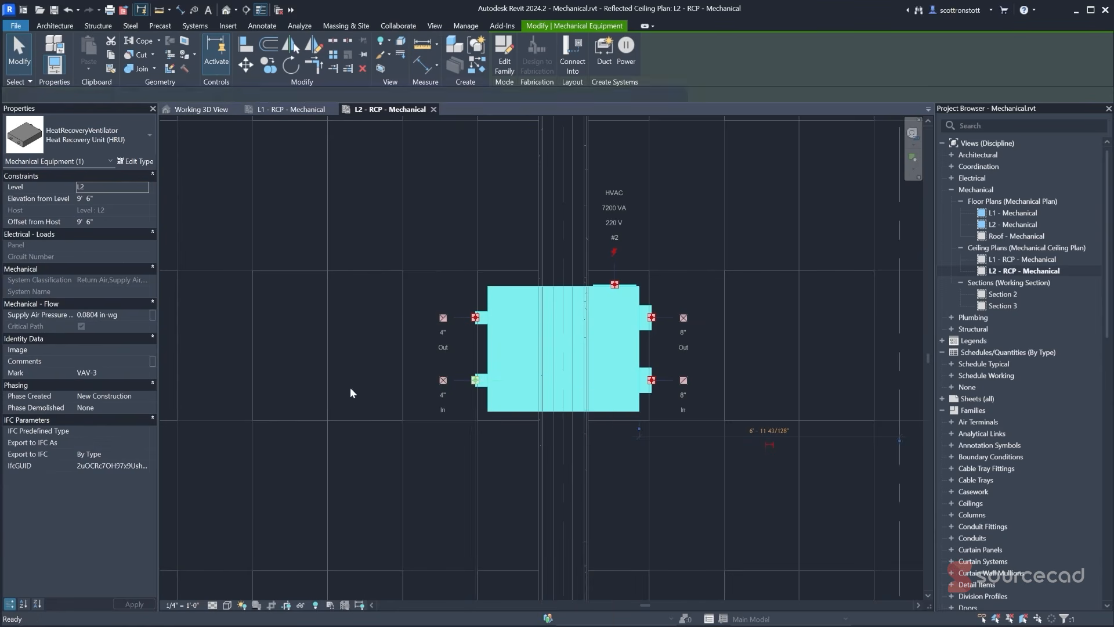
click(280, 380)
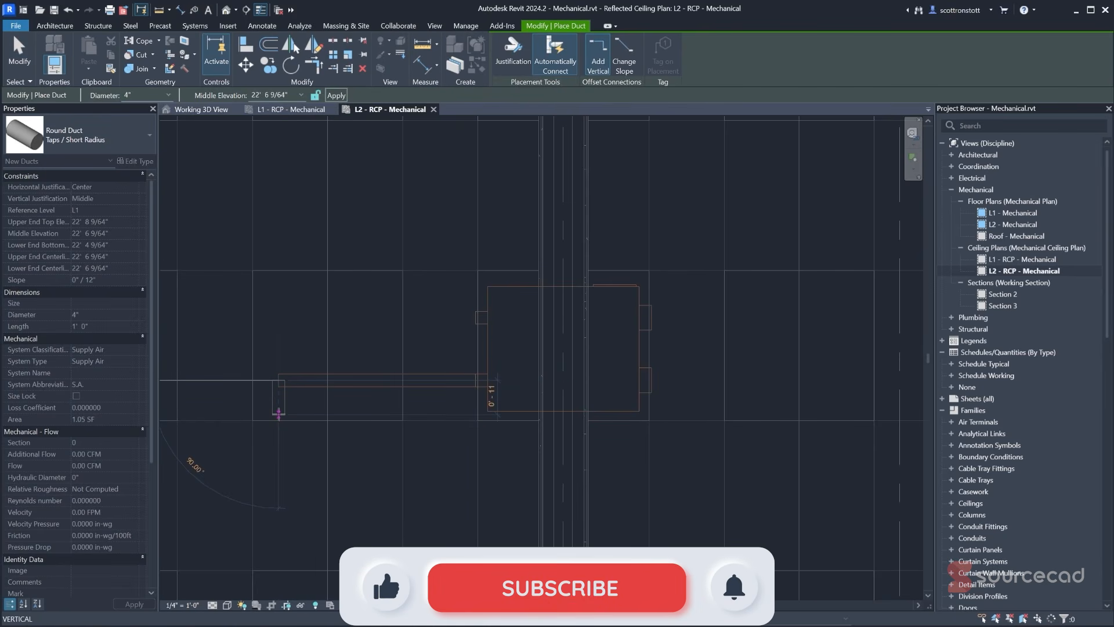
click(20, 58)
- Examine the new supply duct's properties and the line graphics overrides of the Supply Air duct system type
click(487, 383)
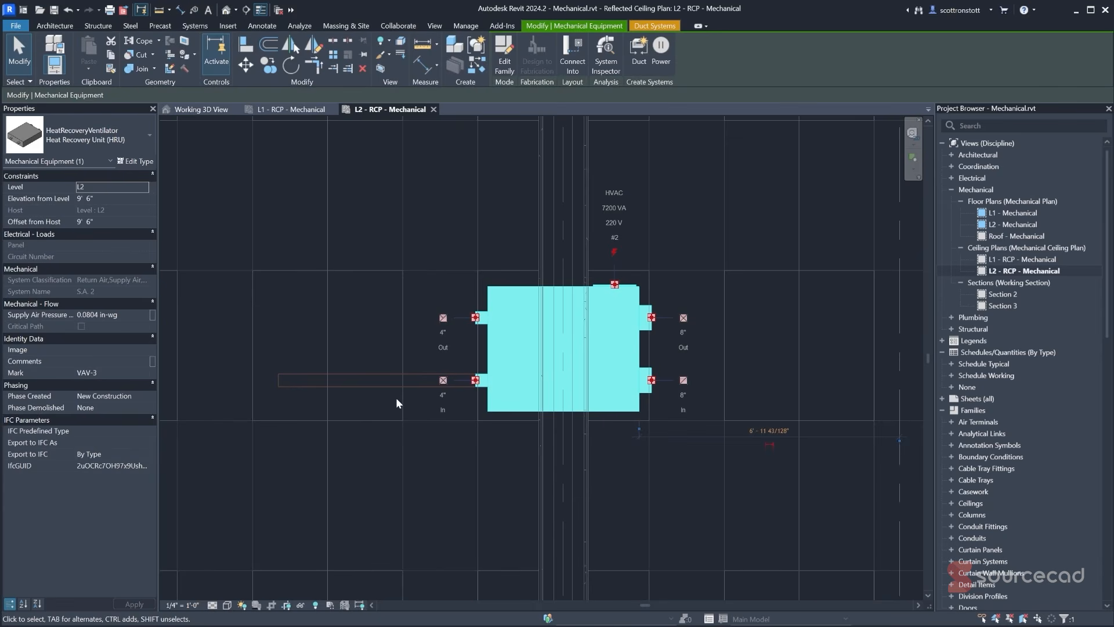
click(372, 386)
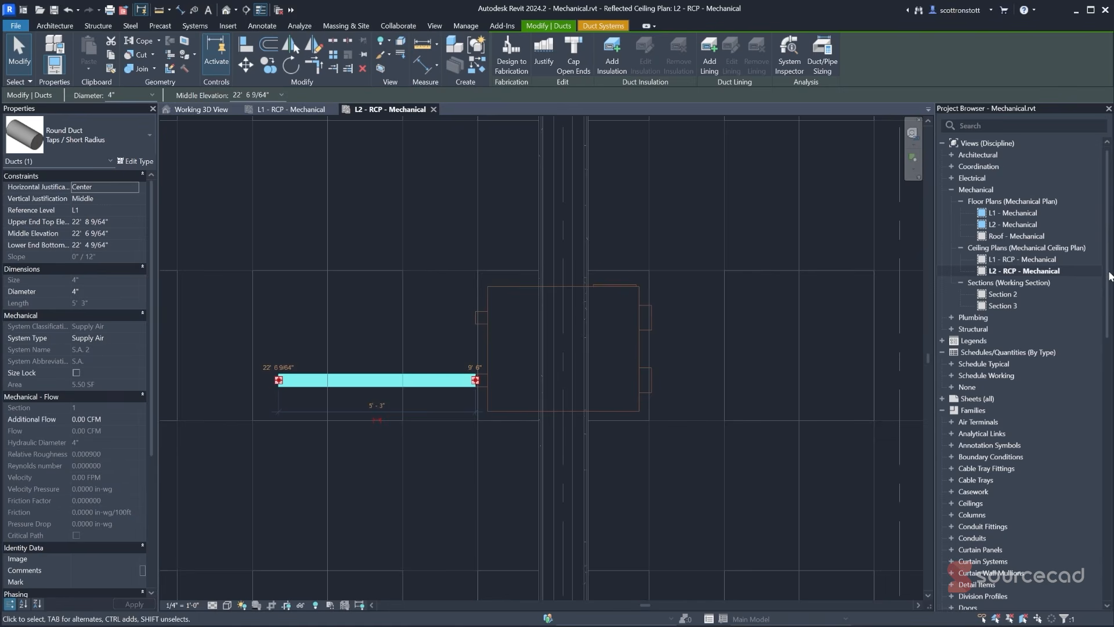
click(943, 413)
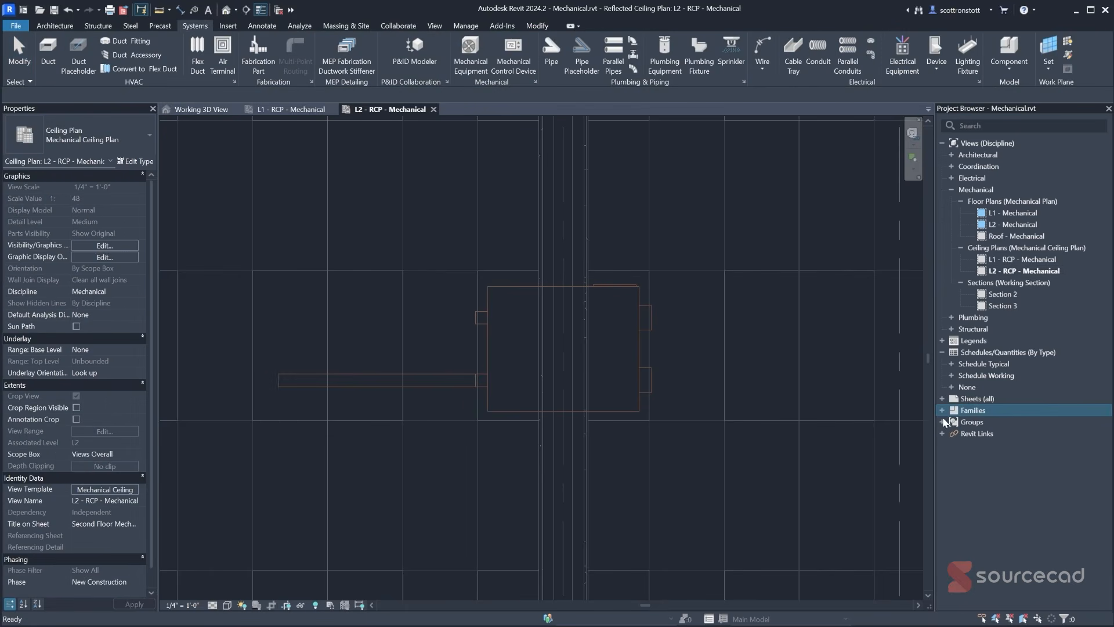
click(943, 413)
scroll(1108, 263, down, 7)
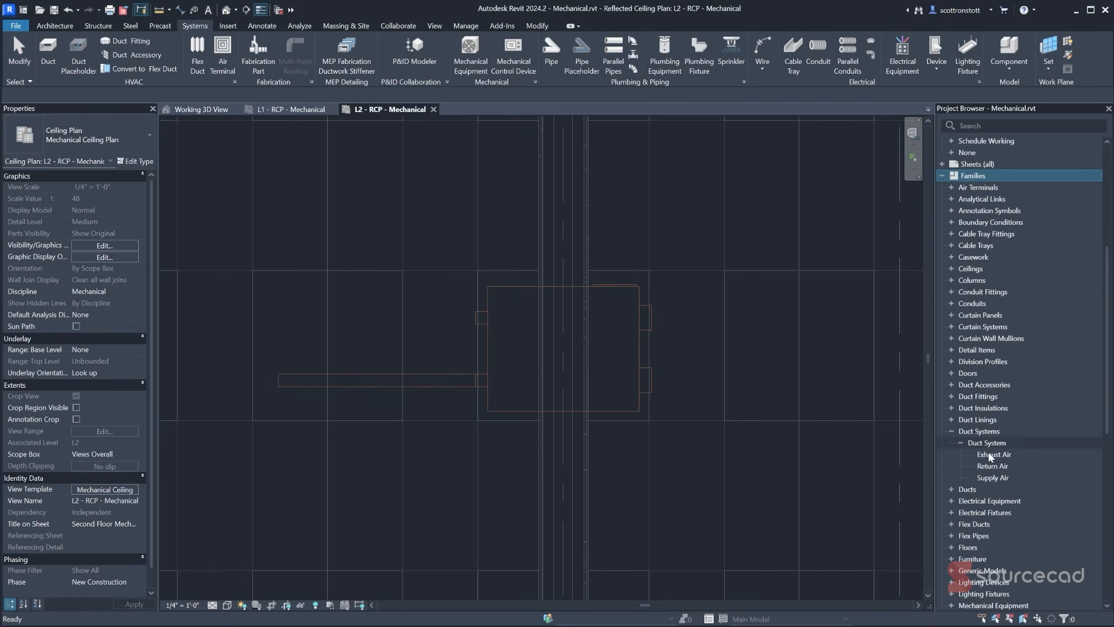
click(990, 478)
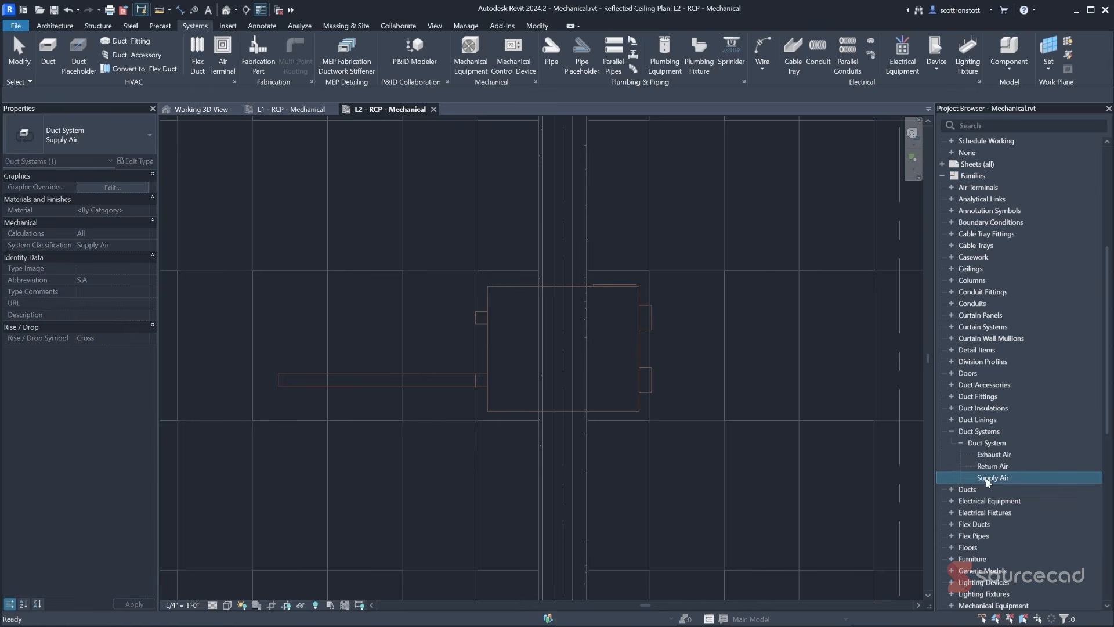
right_click(989, 478)
click(1017, 574)
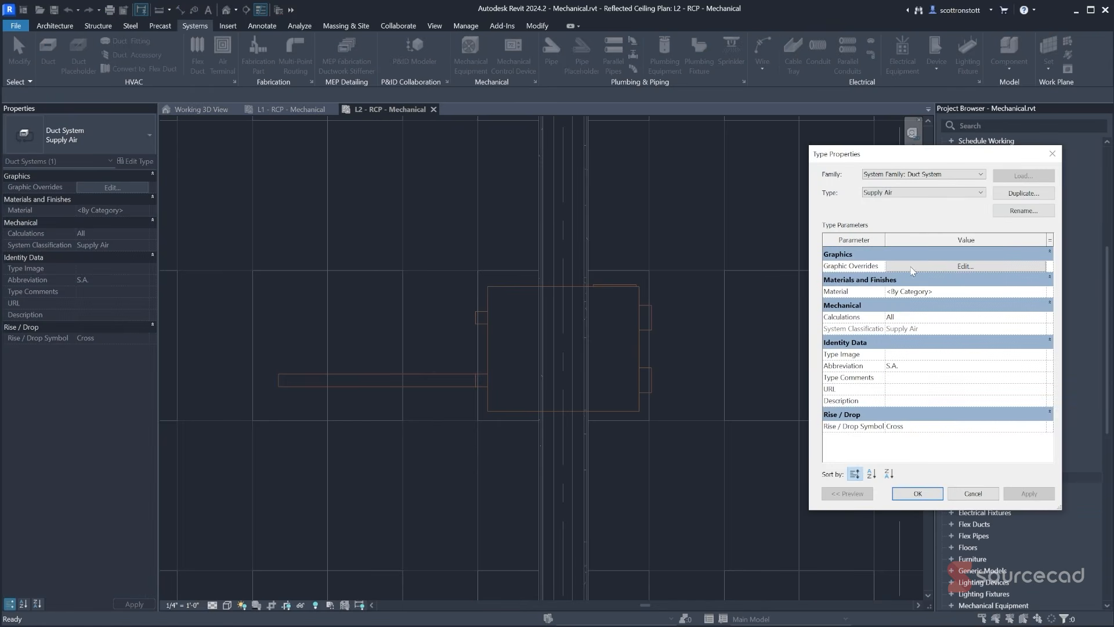
click(965, 266)
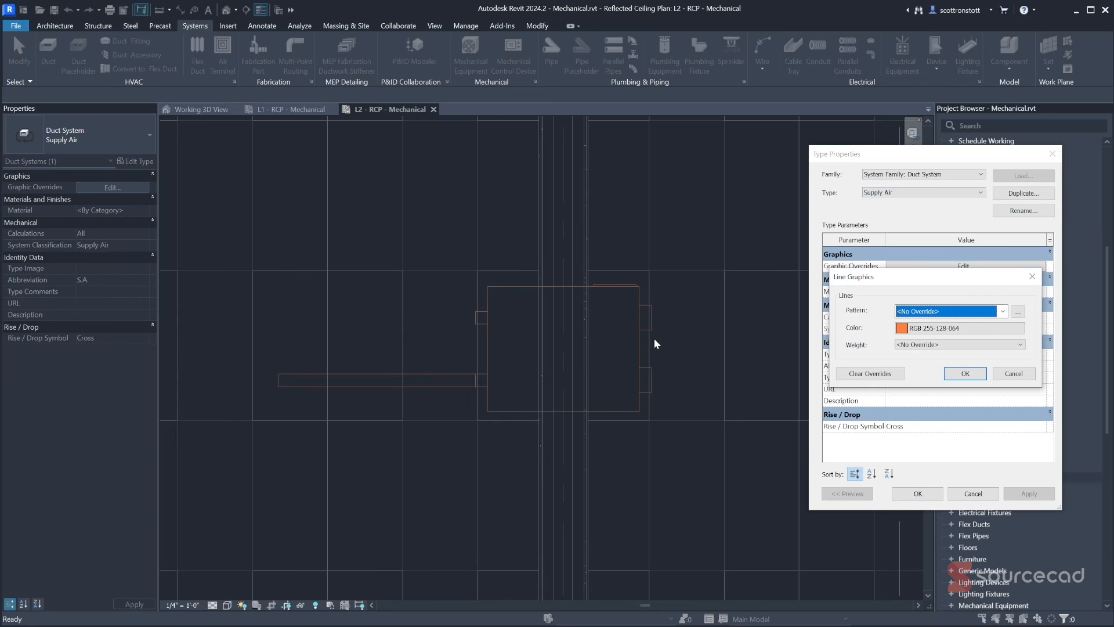
click(1015, 375)
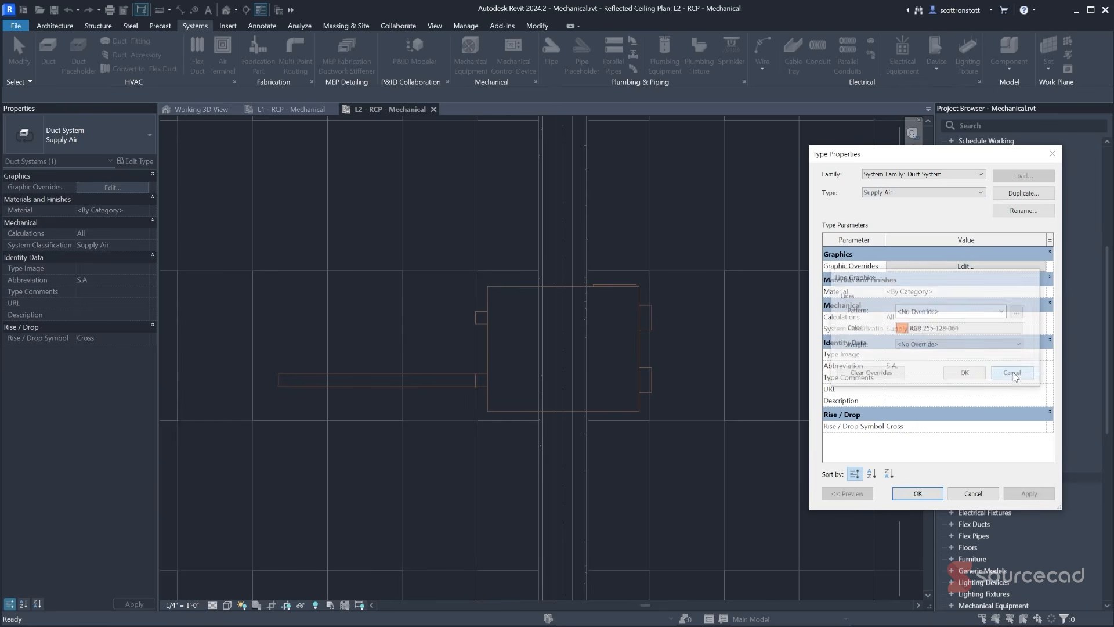
click(969, 494)
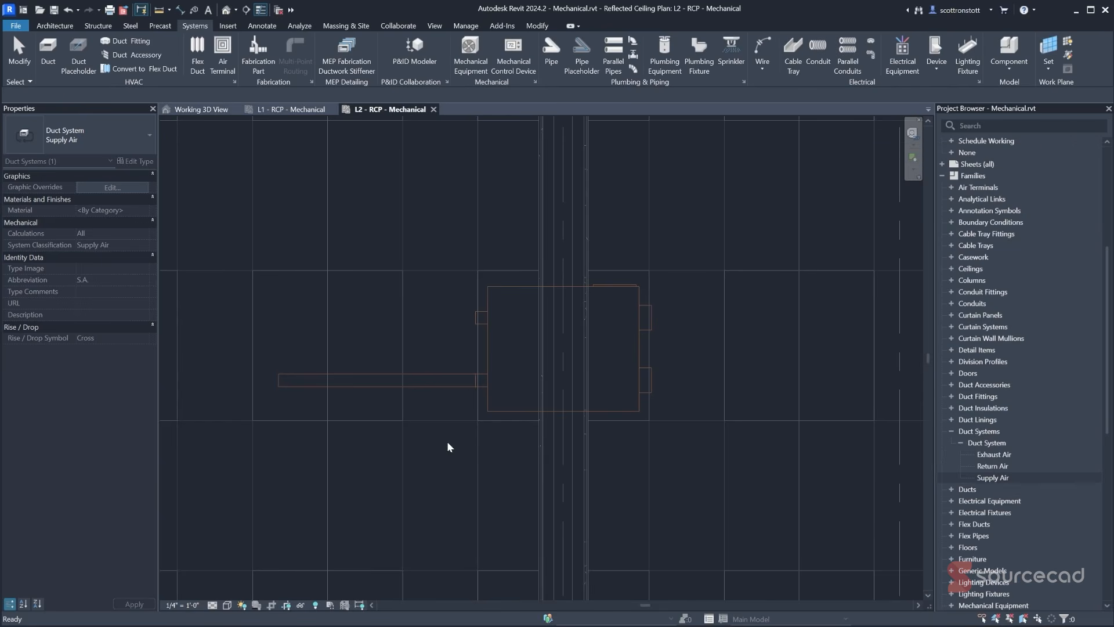
- Draw a 4" exhaust air duct about 5' 3" long from the unit's 4" Out connector, ending in line with the supply duct
click(487, 324)
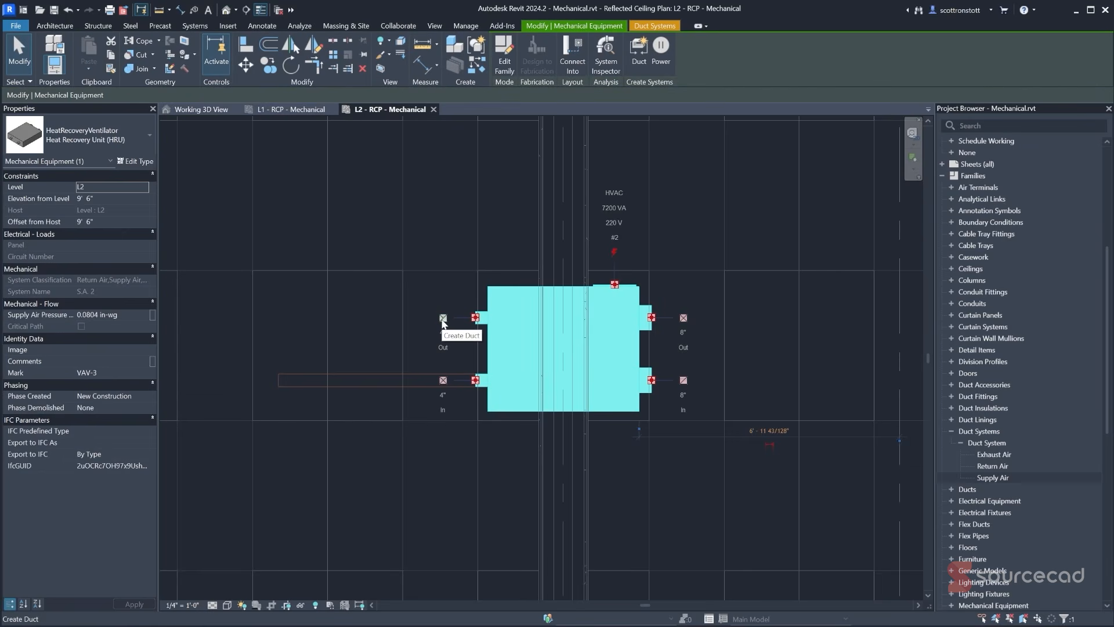
click(443, 318)
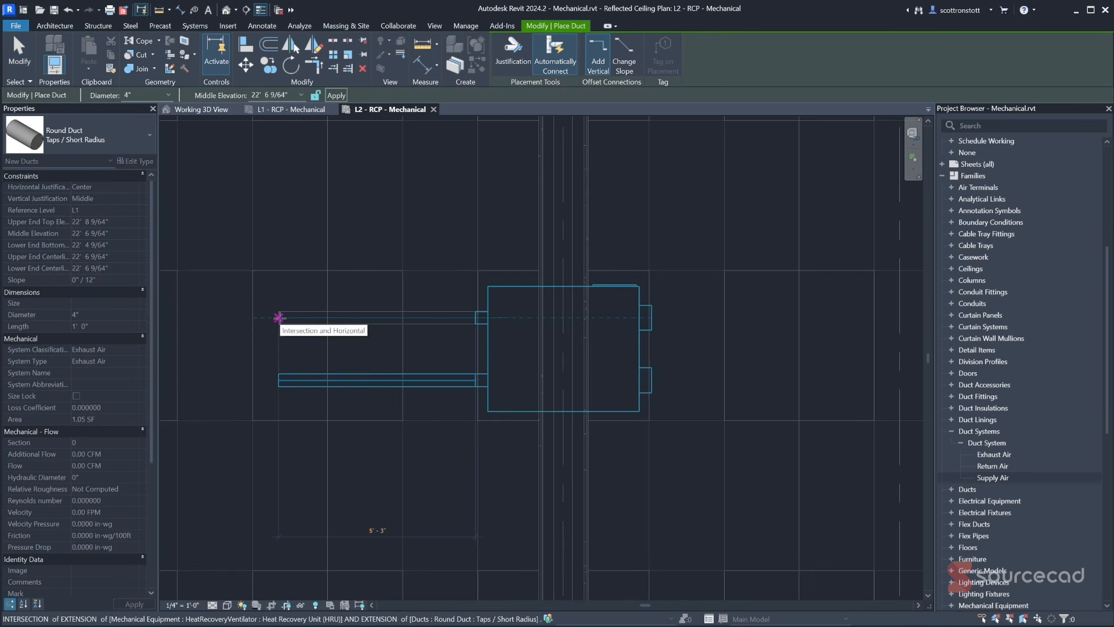
key(Escape)
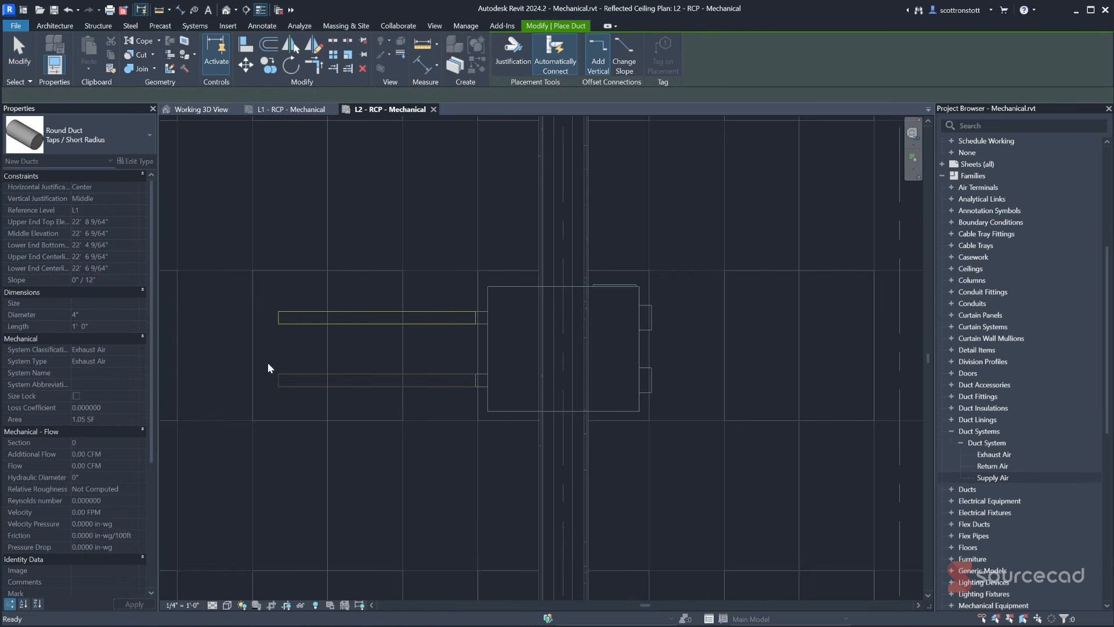
- Examine the line graphics overrides of the Exhaust Air duct system type
click(991, 455)
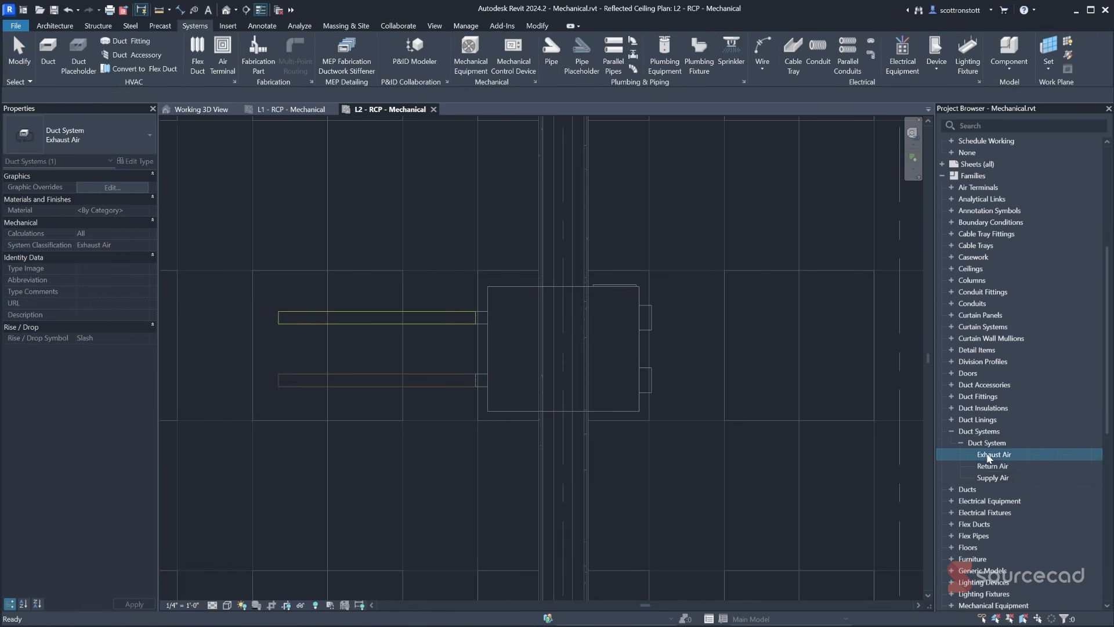
right_click(989, 456)
click(1028, 547)
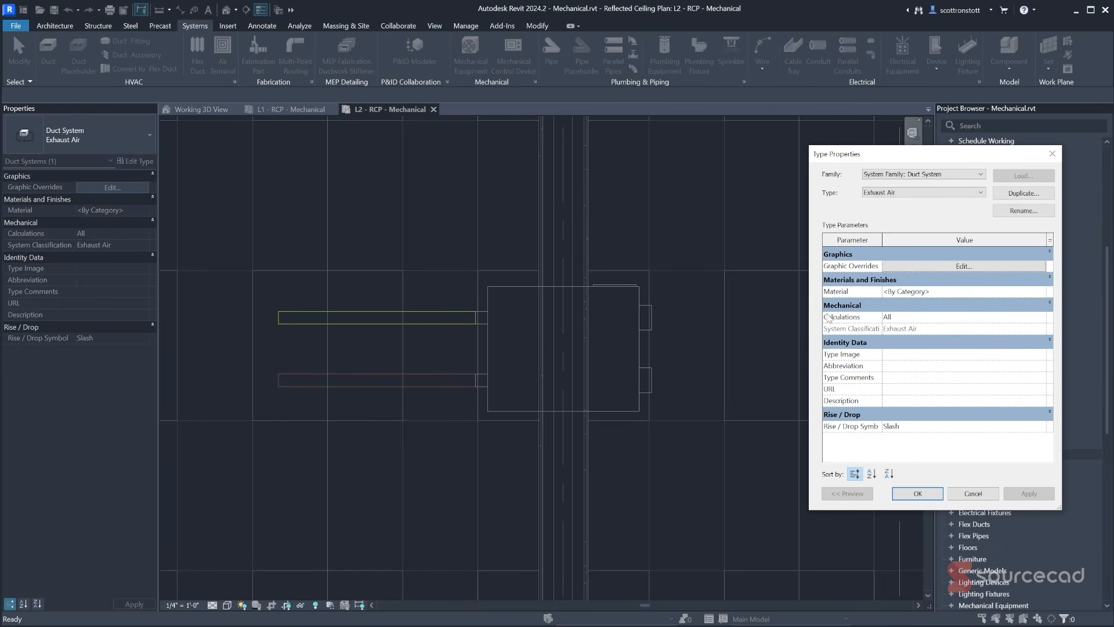
click(904, 267)
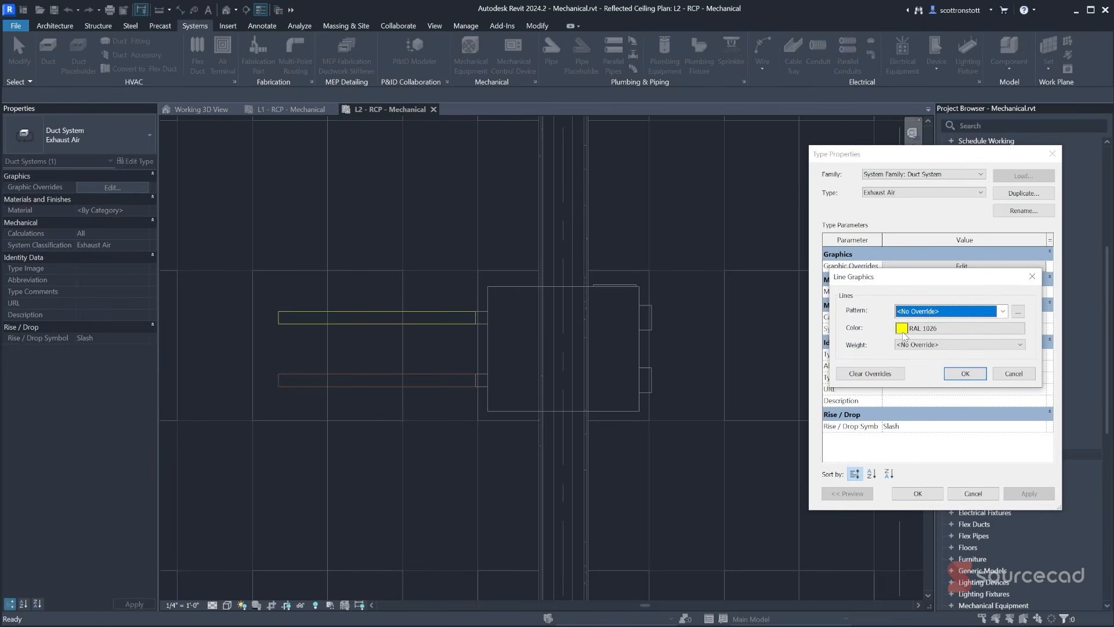
click(980, 376)
click(968, 496)
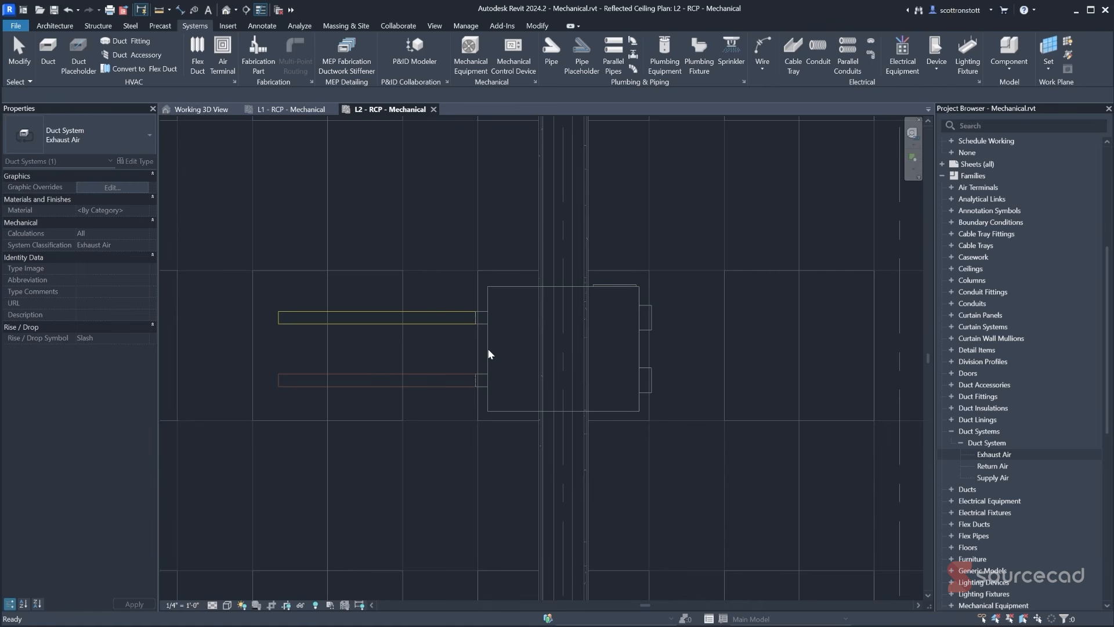
- Extend the supply duct straight through the exterior wall to a length of 32'
scroll(463, 365, down, 2)
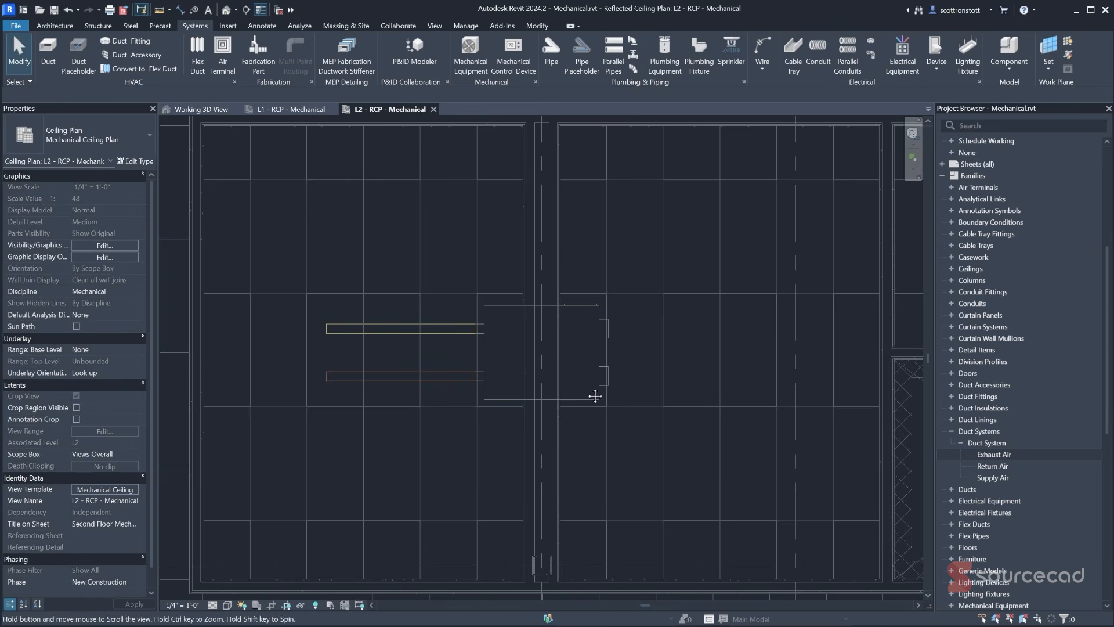
middle_drag(595, 393, 794, 410)
scroll(716, 374, down, 2)
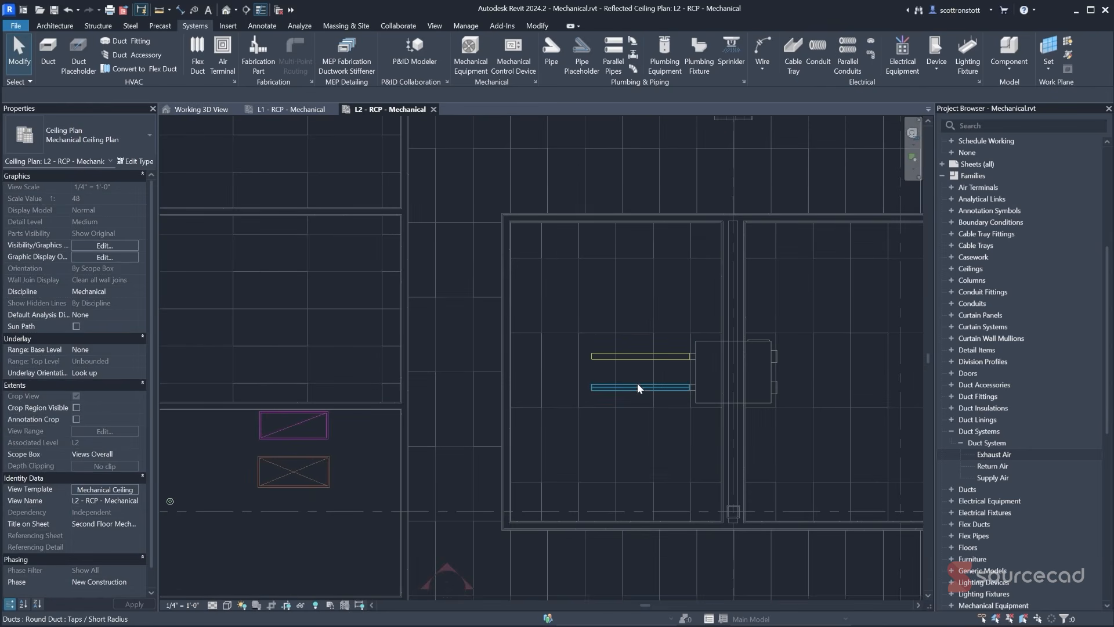
scroll(557, 377, down, 1)
middle_drag(557, 379, 656, 393)
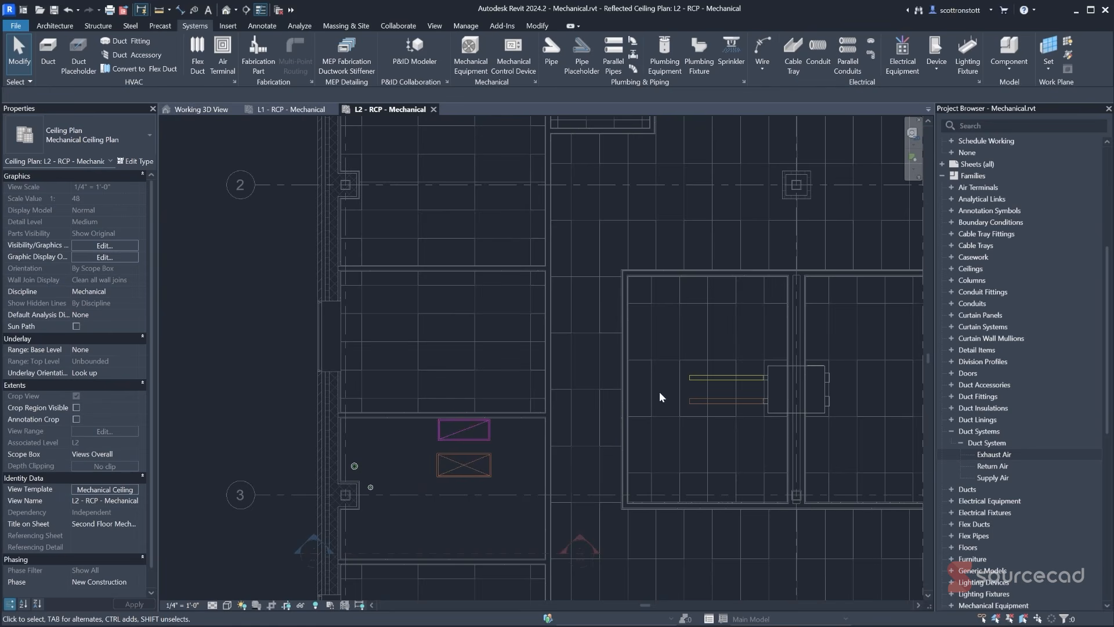
click(692, 400)
drag(689, 405, 311, 402)
click(289, 440)
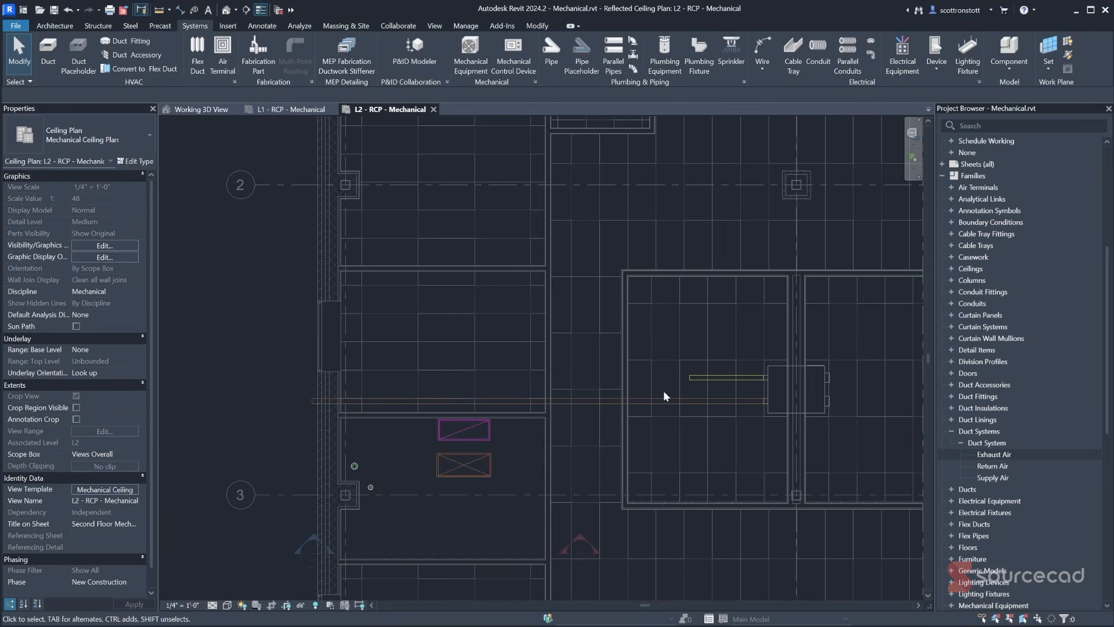
- Extend the exhaust duct in line with the supply duct's end, and pull it back just inside the exterior wall to 27' long
click(698, 377)
mouse_move(690, 377)
mouse_down()
mouse_move(312, 377)
mouse_move(285, 407)
mouse_up()
click(286, 408)
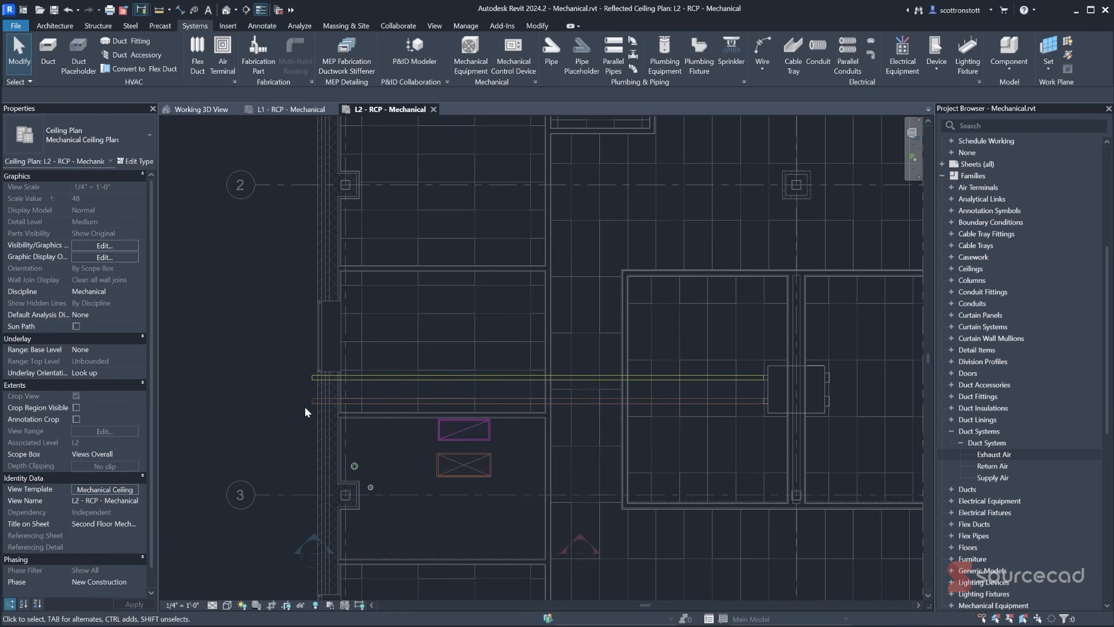
click(367, 378)
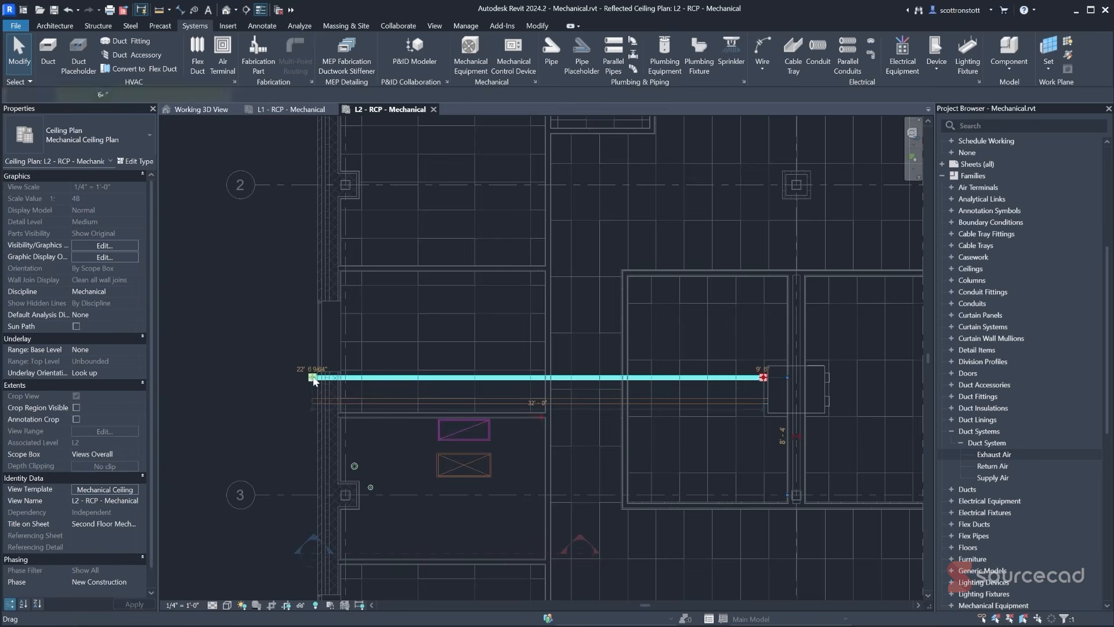
drag(314, 380, 377, 378)
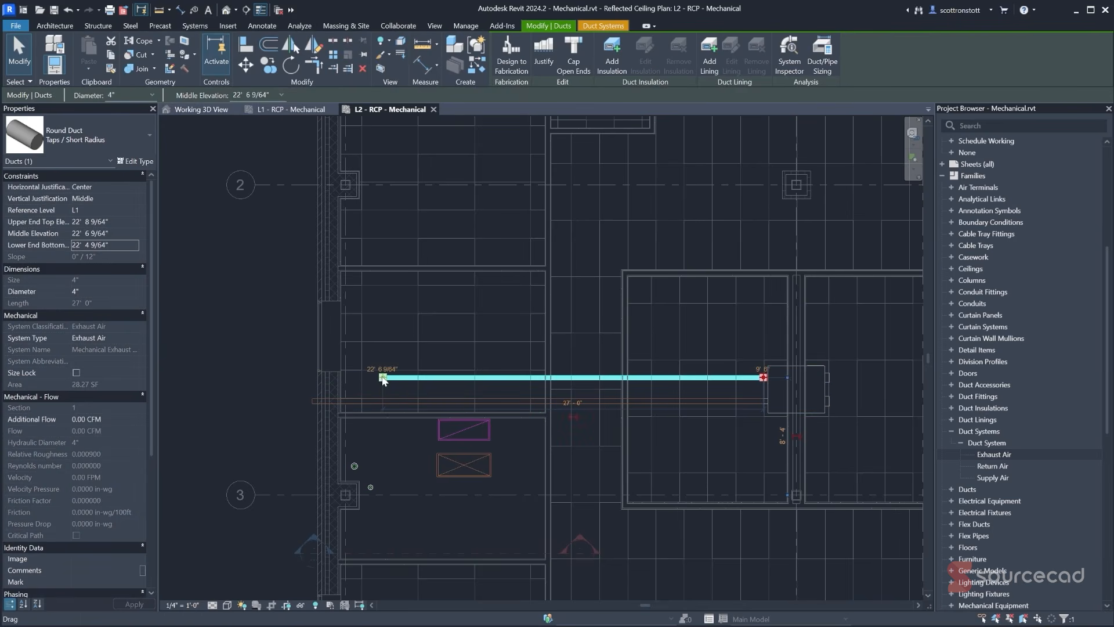
- Continue the exhaust duct from its free end as Taps / Short Radius, 17' at 90° past grid line 2, and turn it out through the exterior wall
right_click(383, 379)
click(405, 424)
click(79, 139)
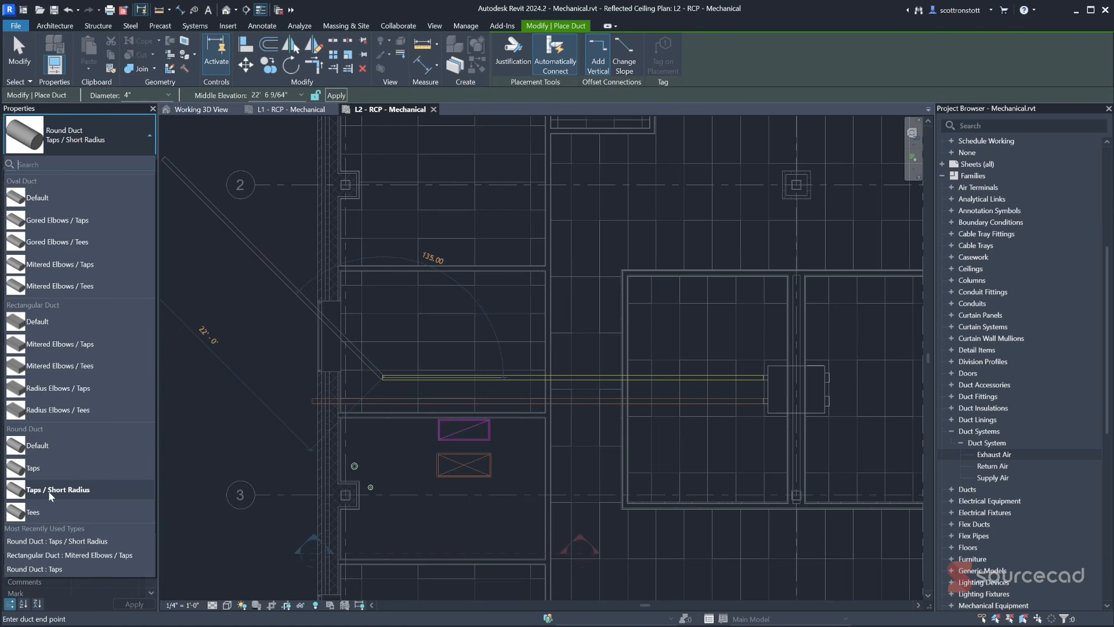
click(50, 491)
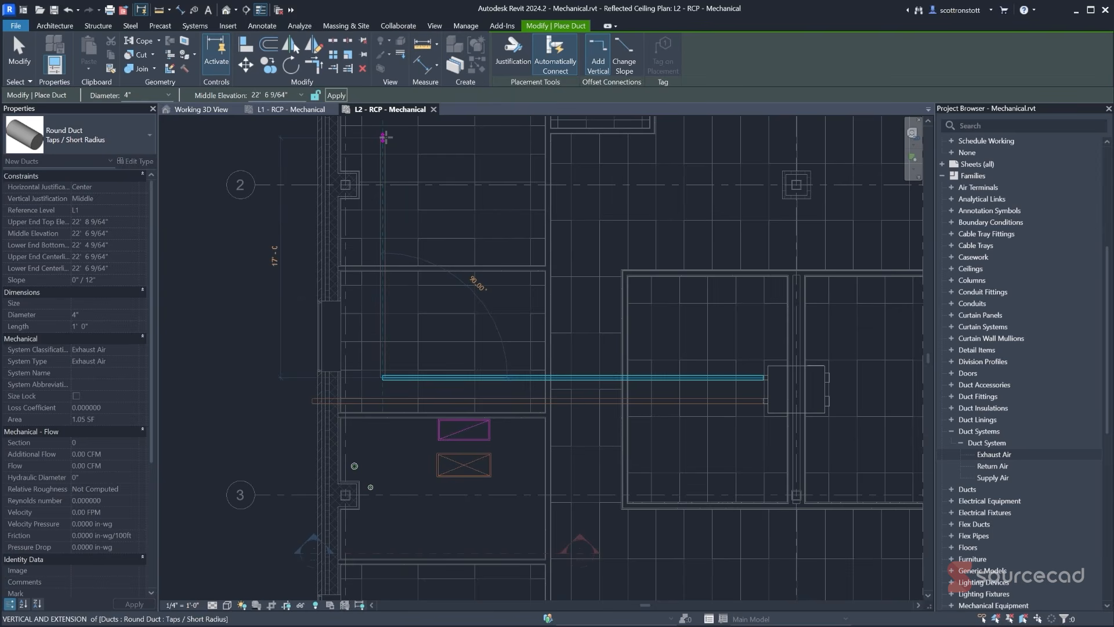
click(383, 138)
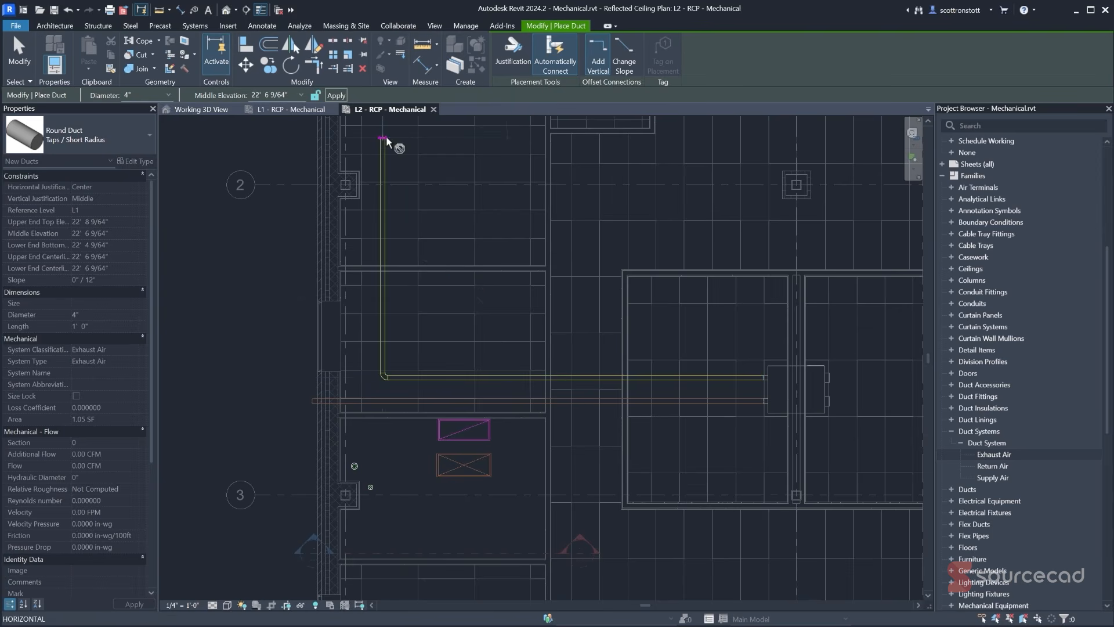
click(312, 140)
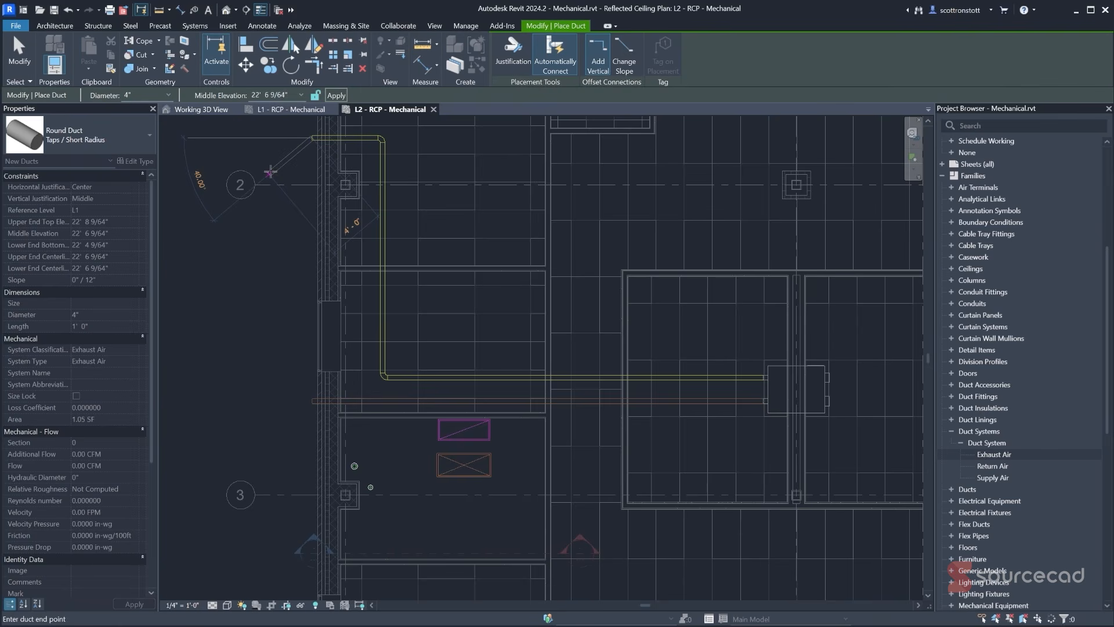
key(Escape)
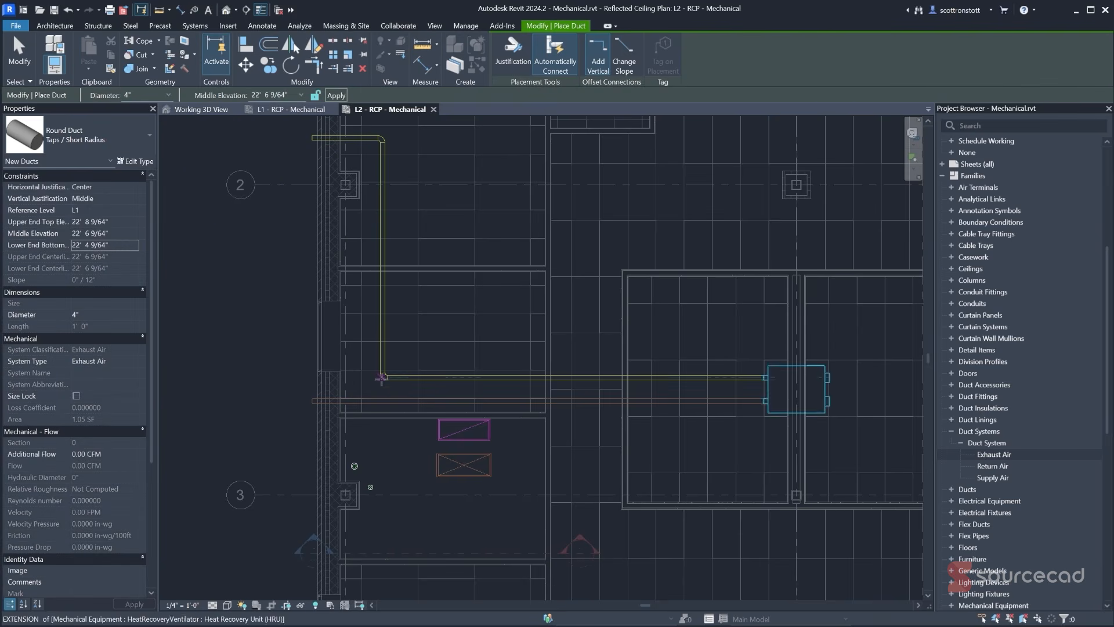
- Examine the exhaust duct's elbow and the routing preferences of the Taps / Short Radius round duct type
scroll(380, 378, up, 4)
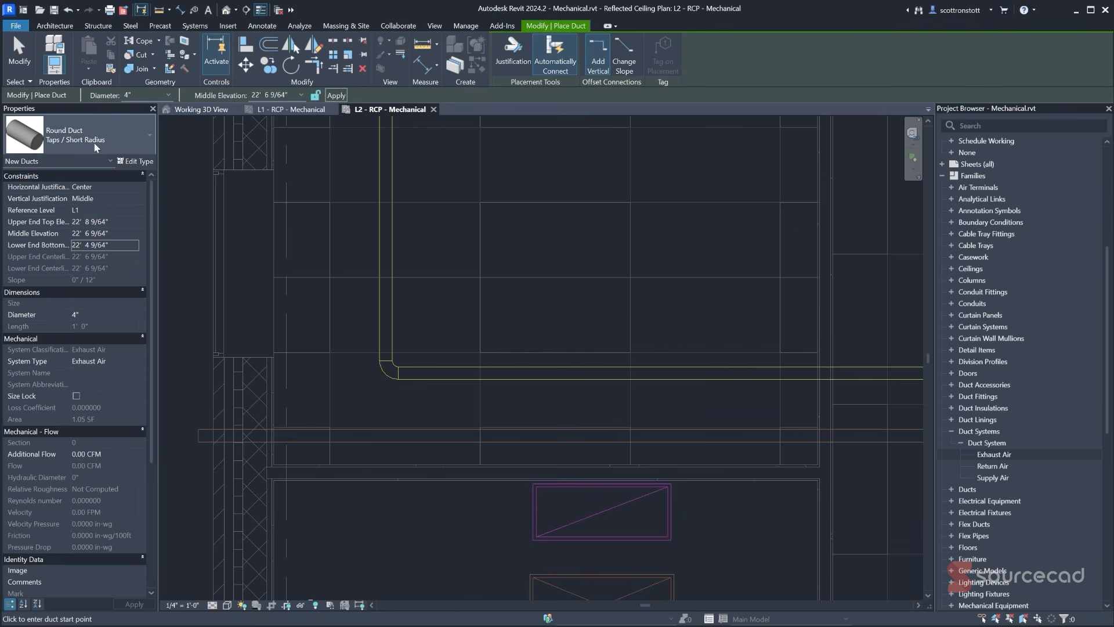
click(135, 161)
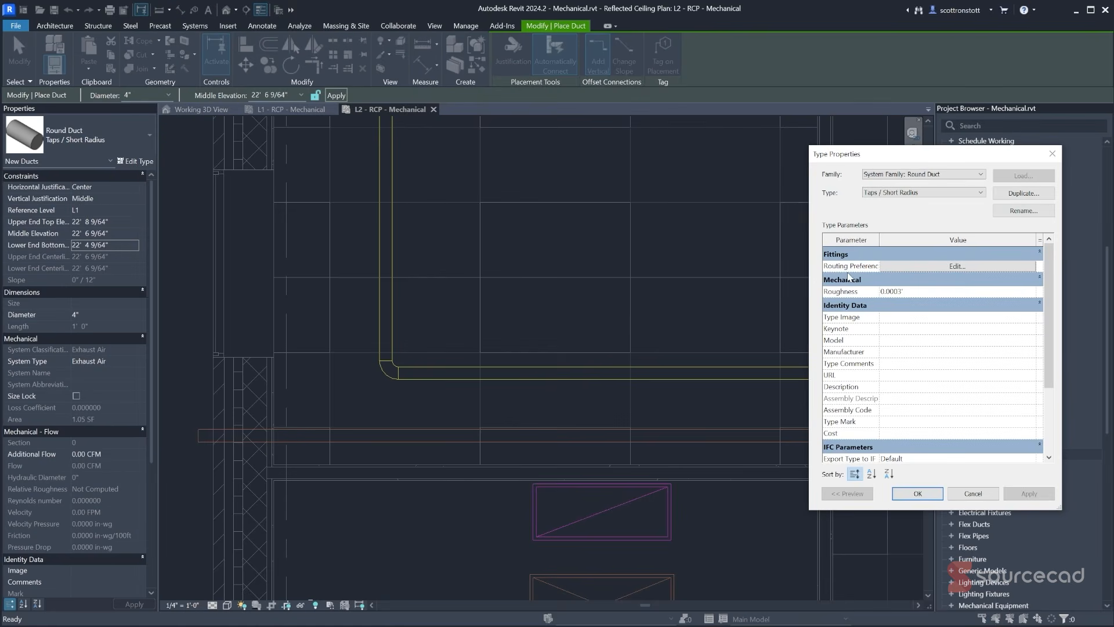
drag(804, 278, 742, 278)
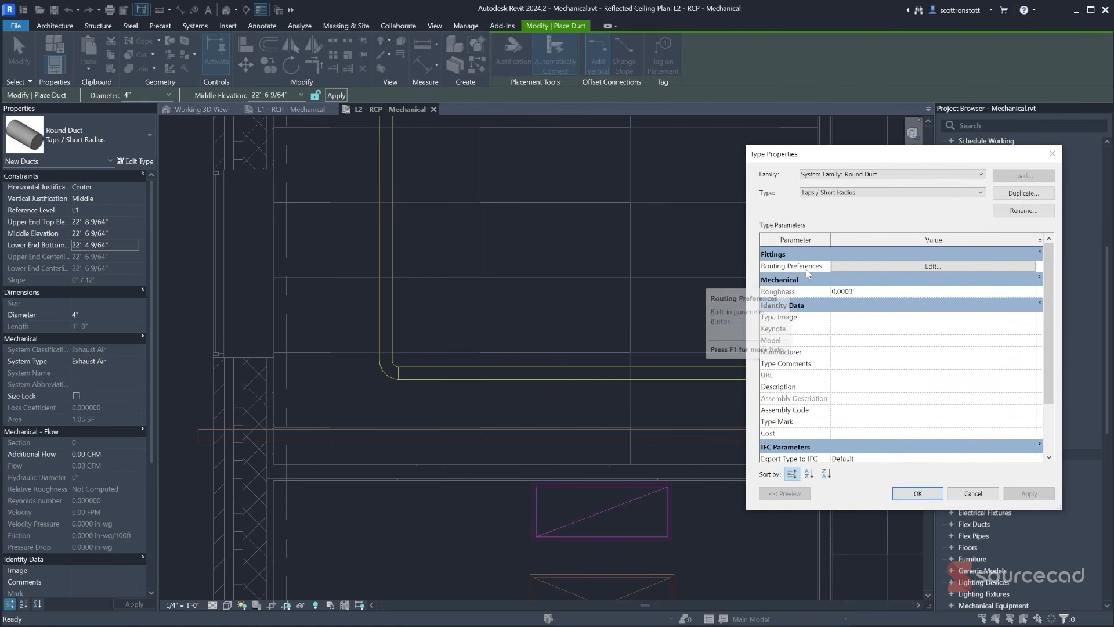
click(881, 267)
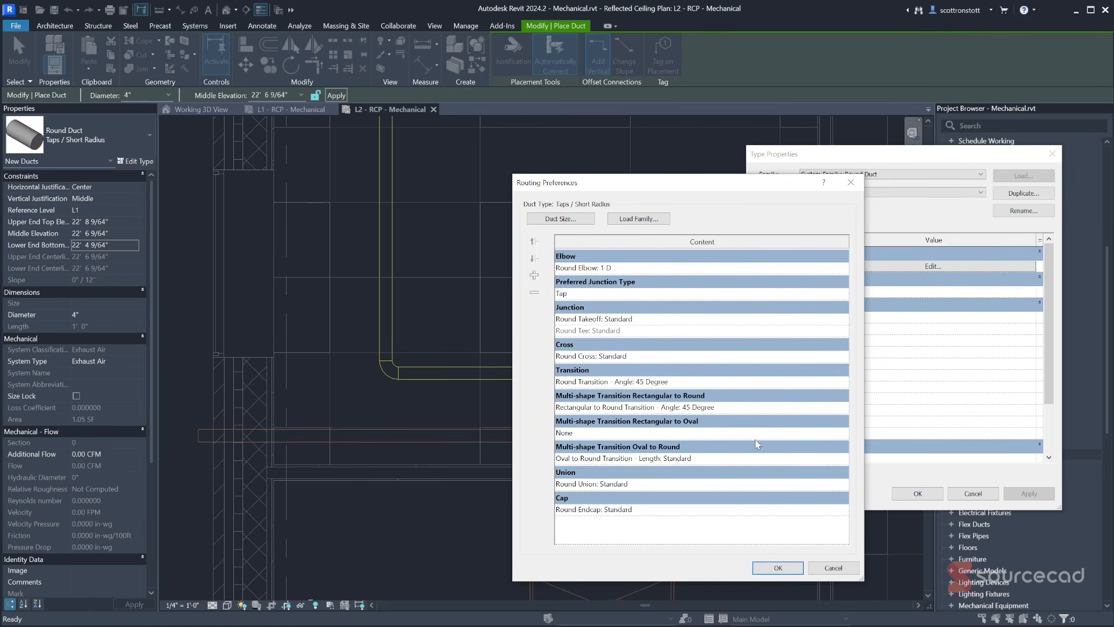
click(839, 568)
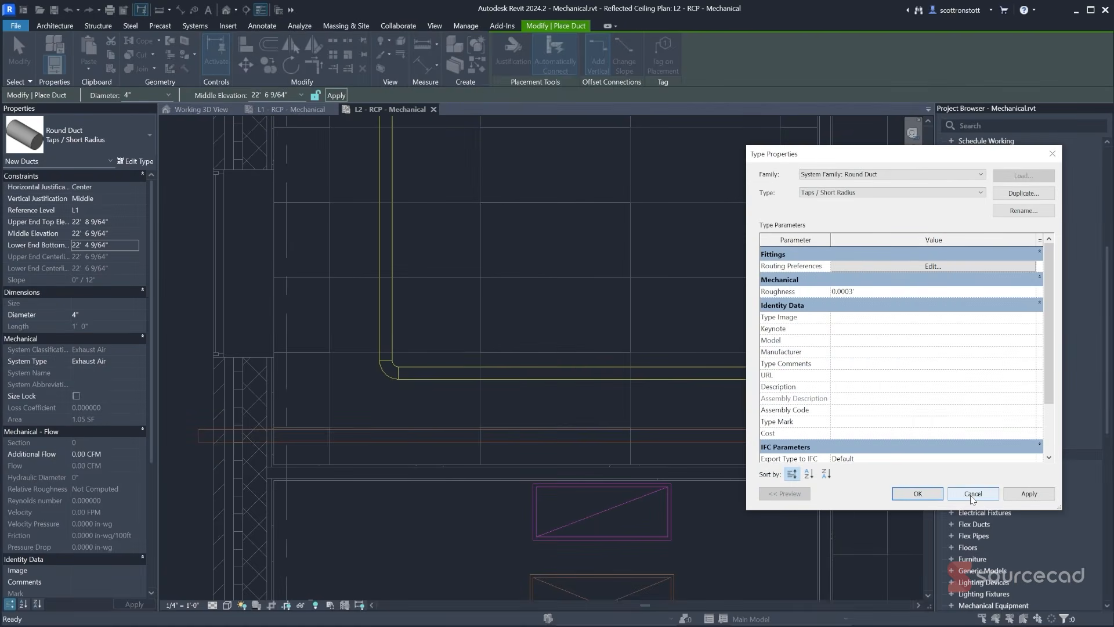
click(973, 493)
scroll(505, 378, down, 3)
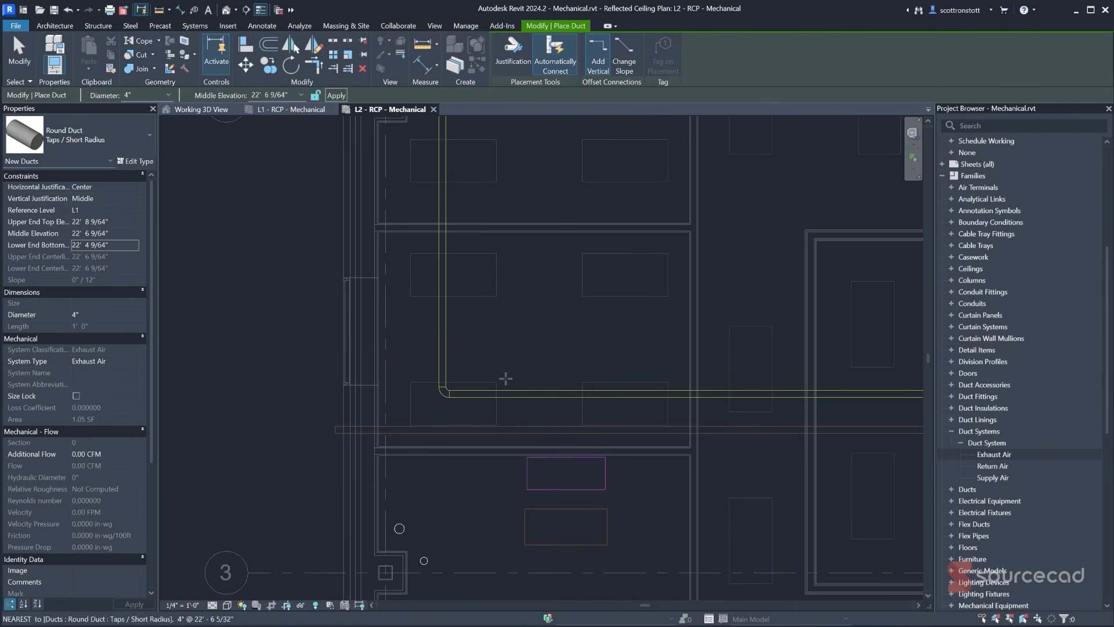
middle_drag(507, 245, 508, 363)
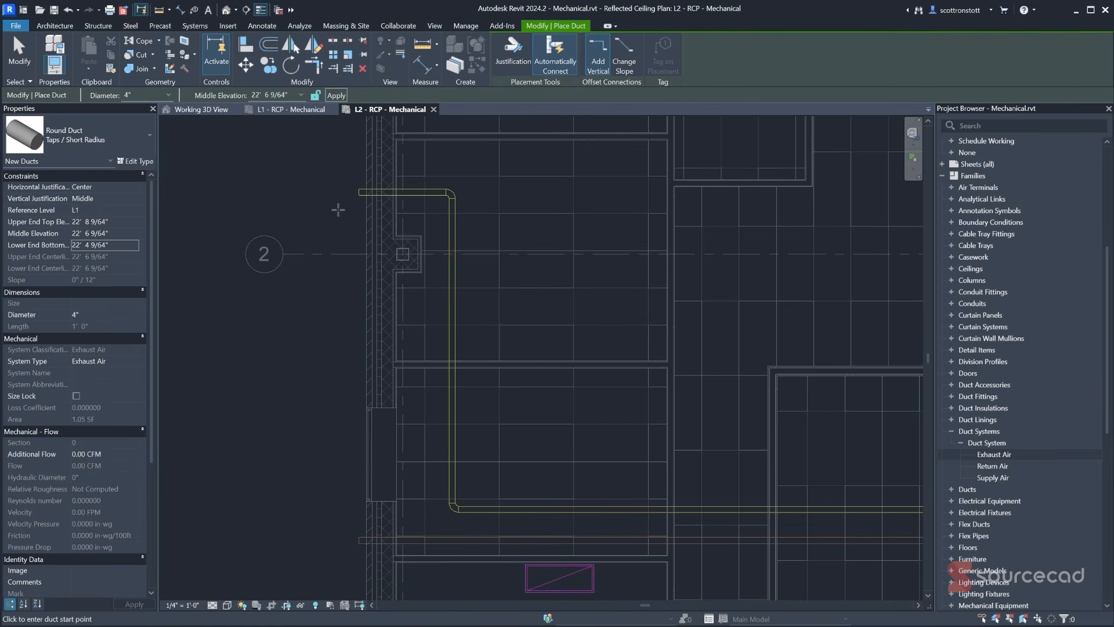
middle_drag(352, 284, 354, 275)
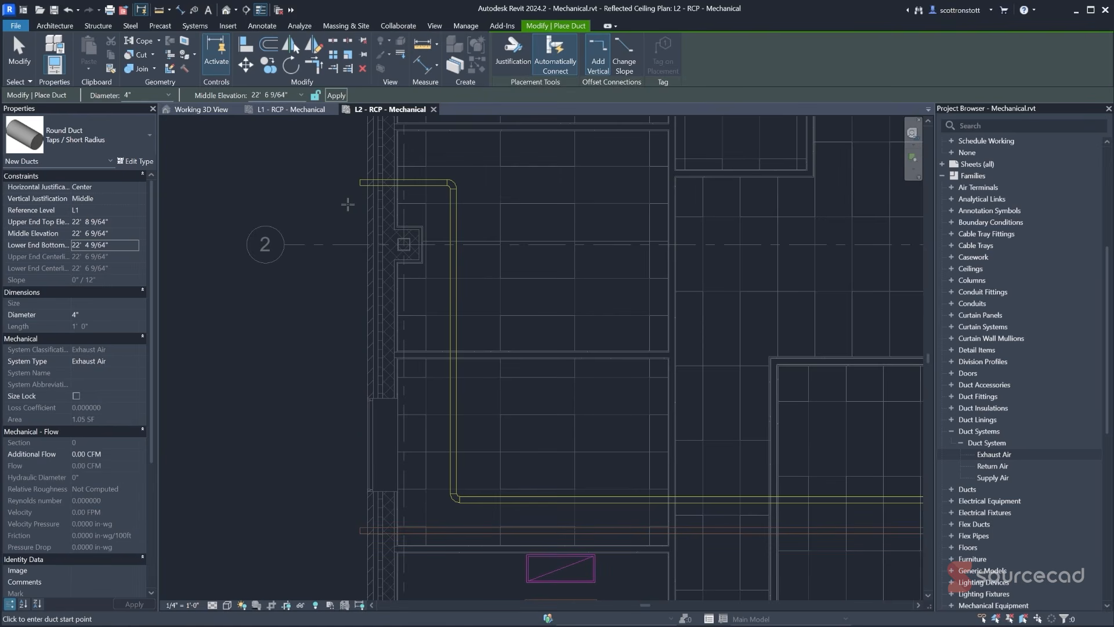
- Open the West - Architectural elevation and identify the supply duct's end on the brick wall by its properties
scroll(1081, 229, up, 7)
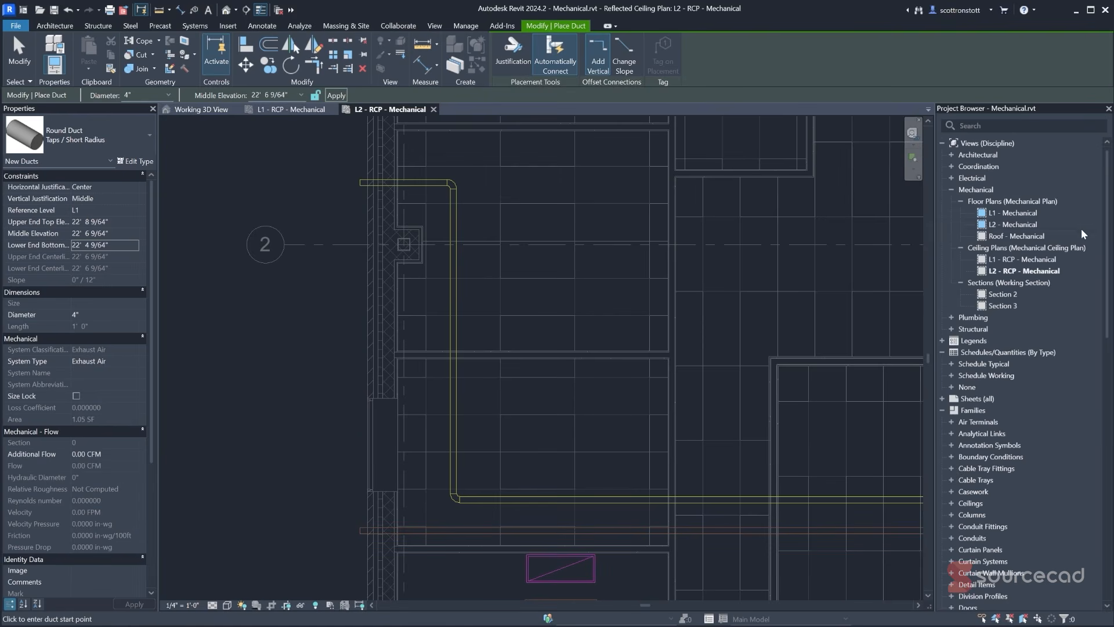
click(952, 155)
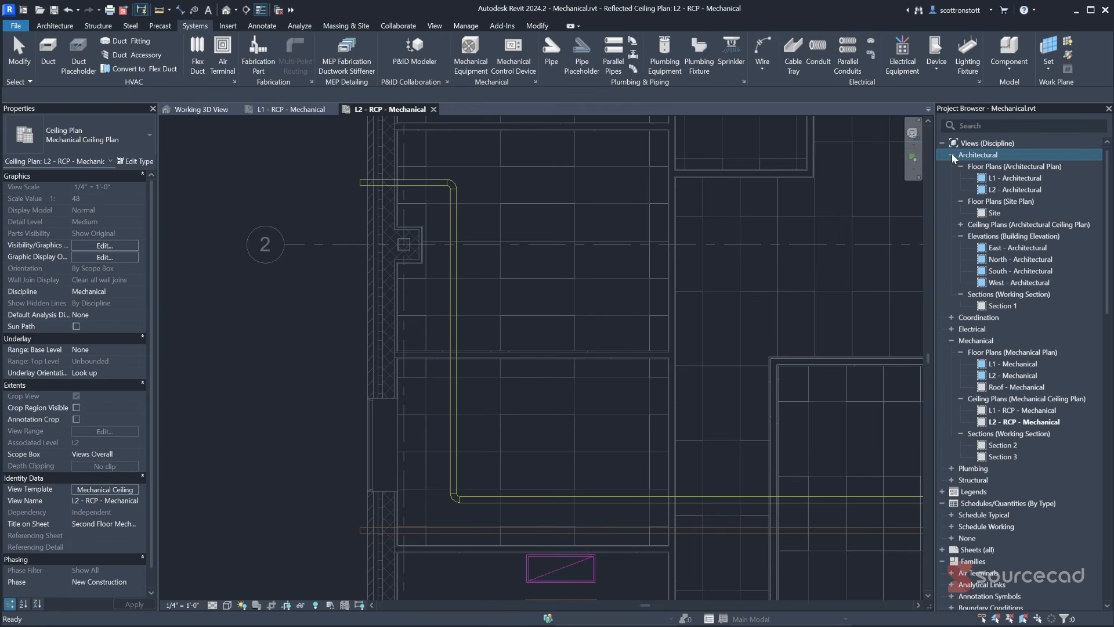
double_click(983, 284)
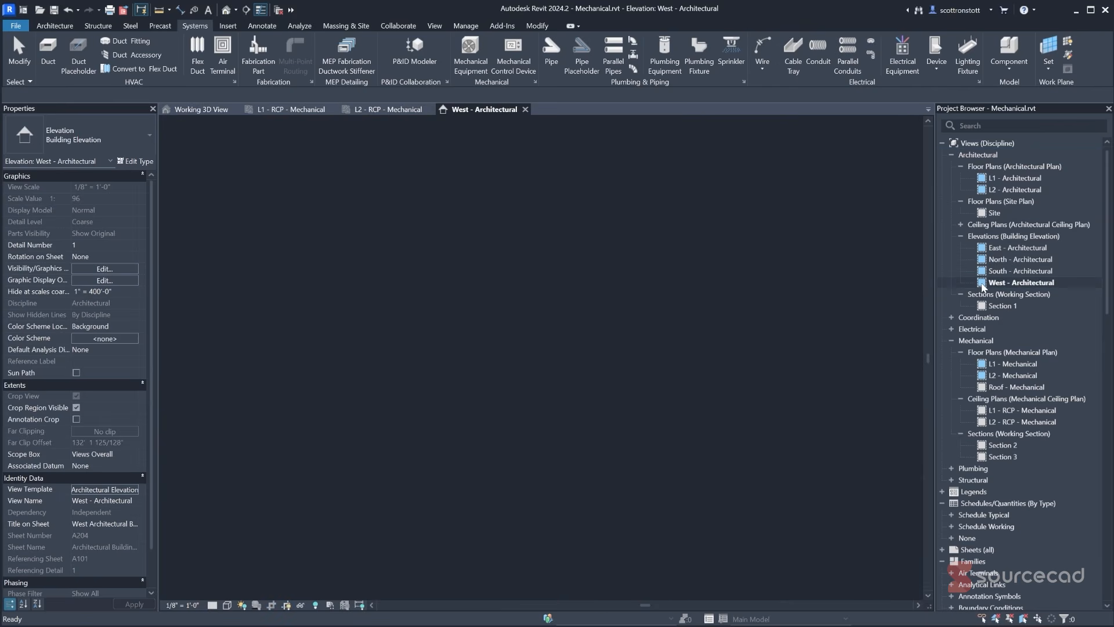
scroll(533, 424, up, 8)
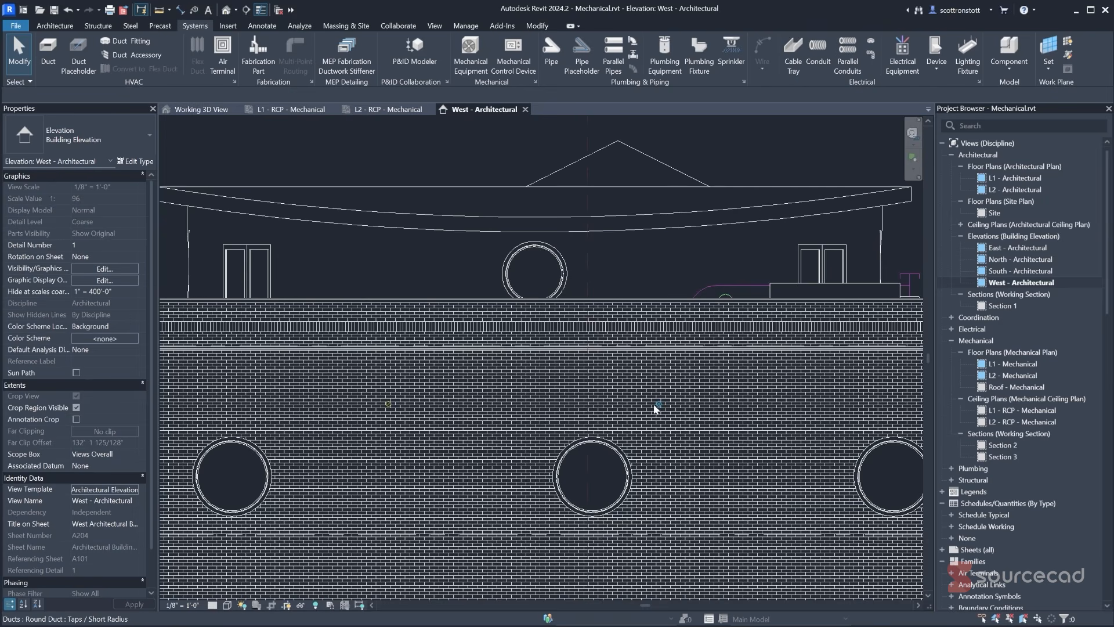
scroll(665, 407, up, 2)
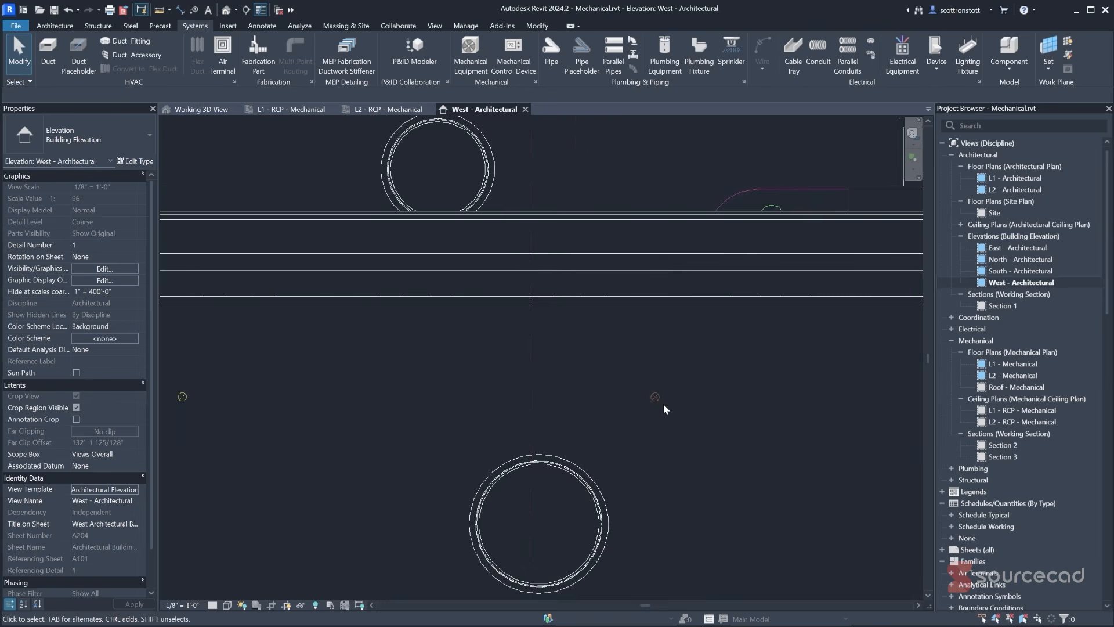
scroll(662, 401, up, 3)
scroll(661, 398, up, 3)
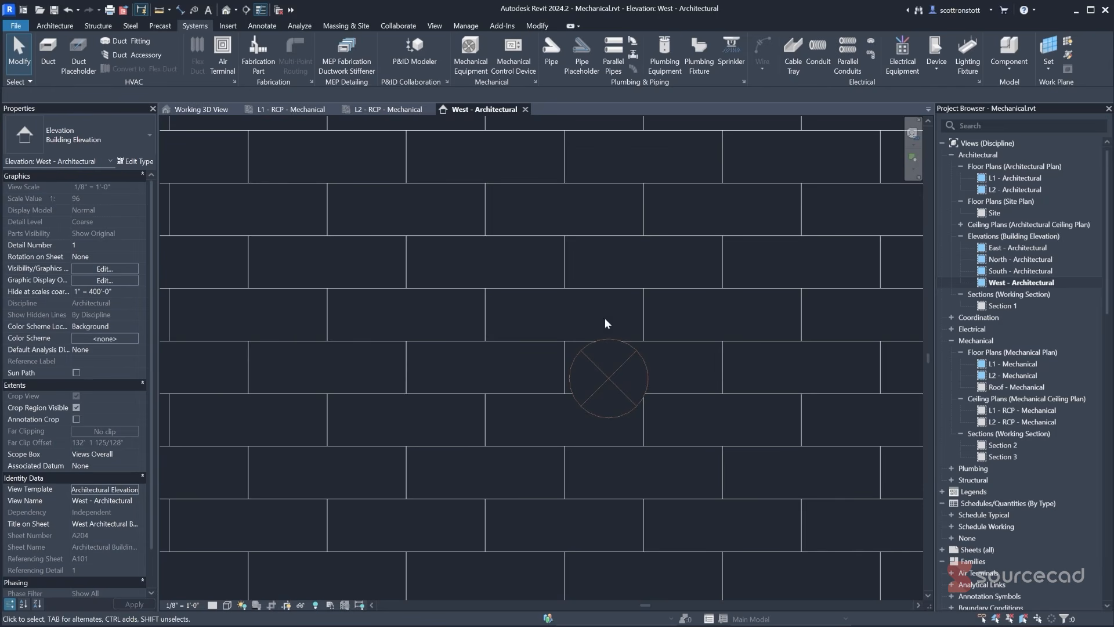
click(602, 385)
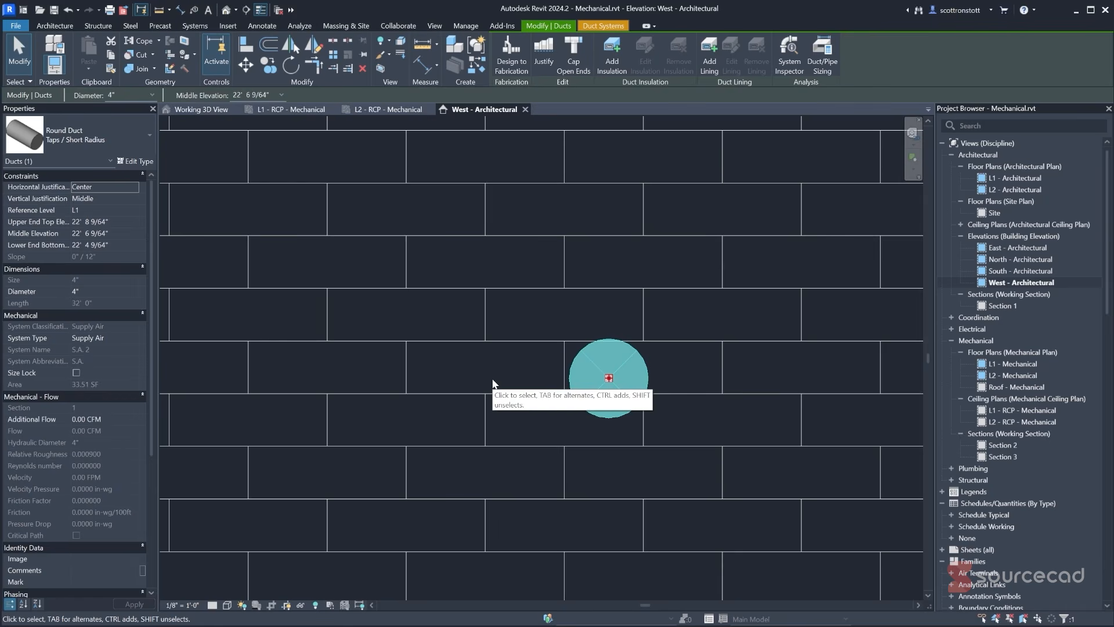
key(Escape)
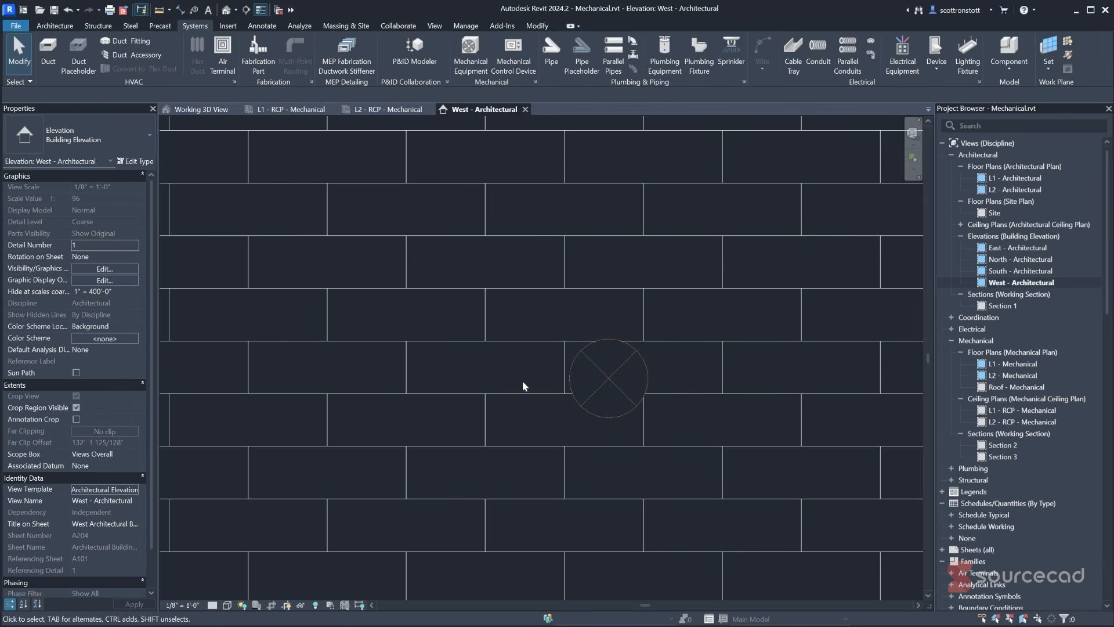
- Place an Air Terminal-Supply Cap-FB 4" DIA on the brick wall face beside the supply duct's end
click(222, 53)
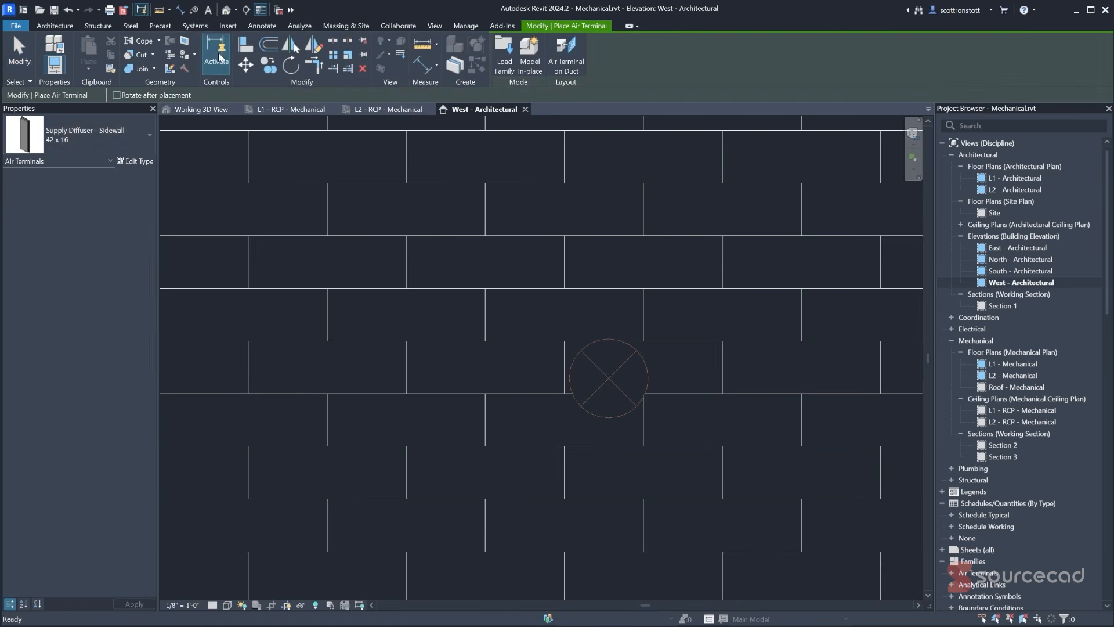
click(79, 137)
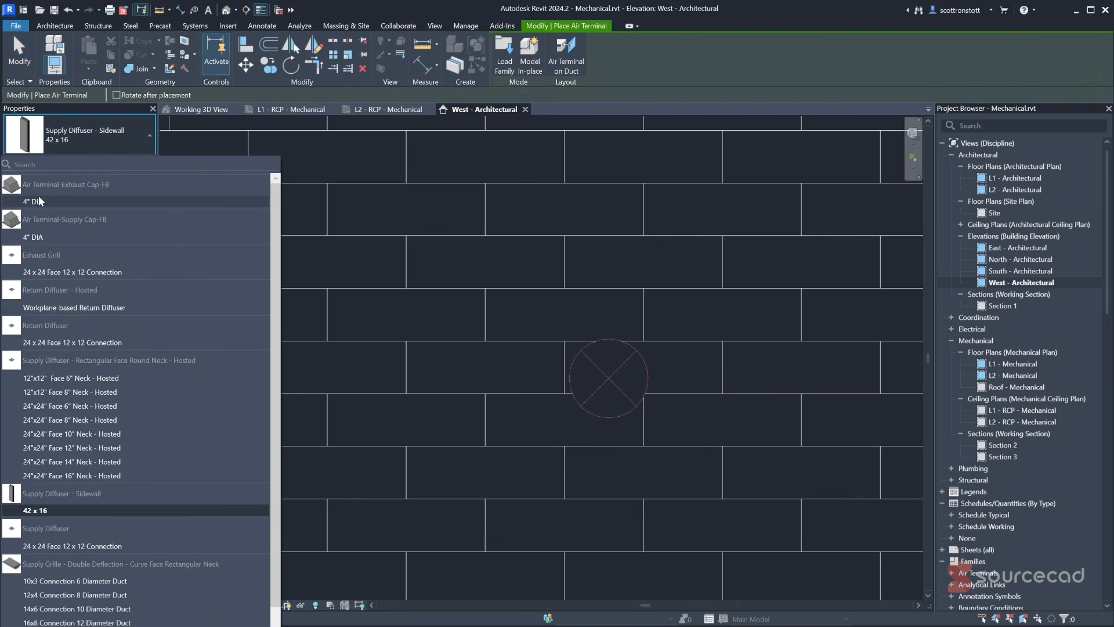
click(33, 236)
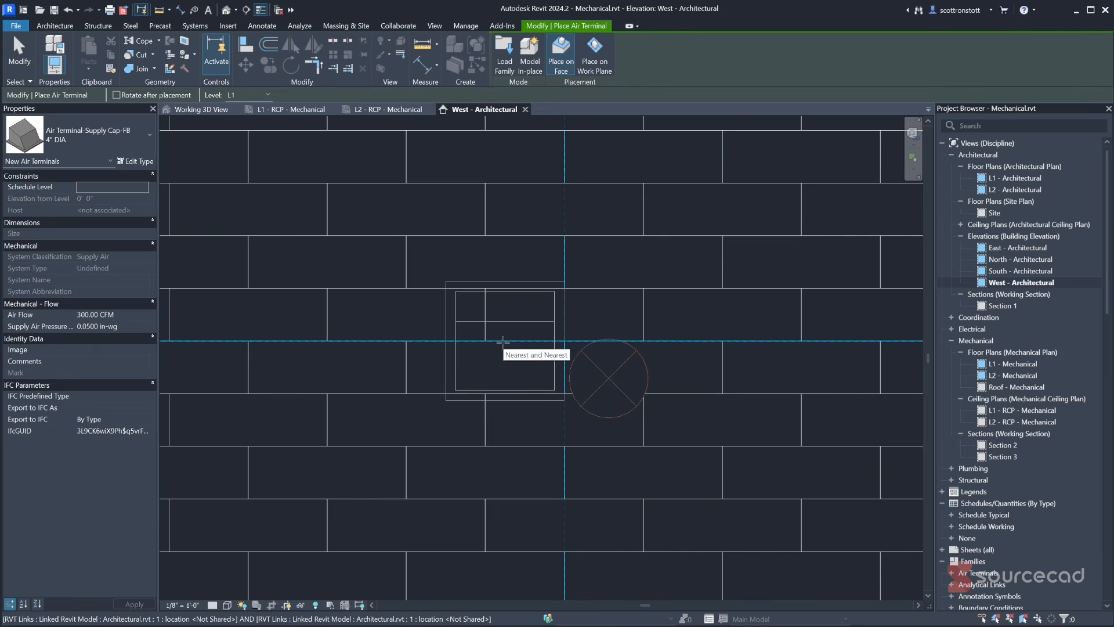
click(502, 341)
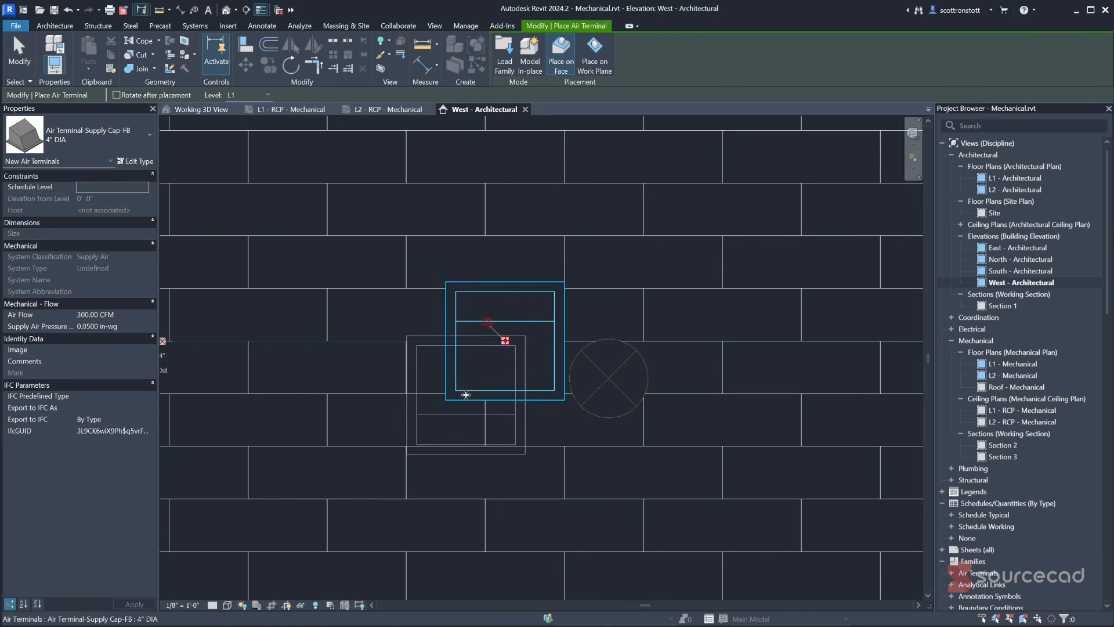
click(7, 54)
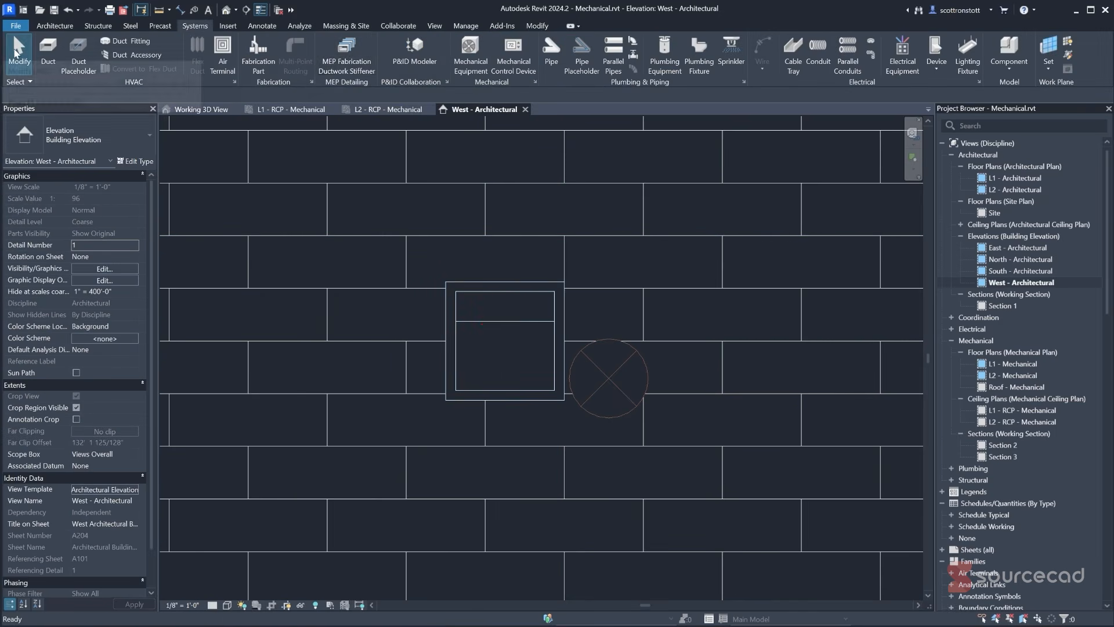
- Align the supply cap's vertical and horizontal centres with the centre of the supply duct's end
click(538, 26)
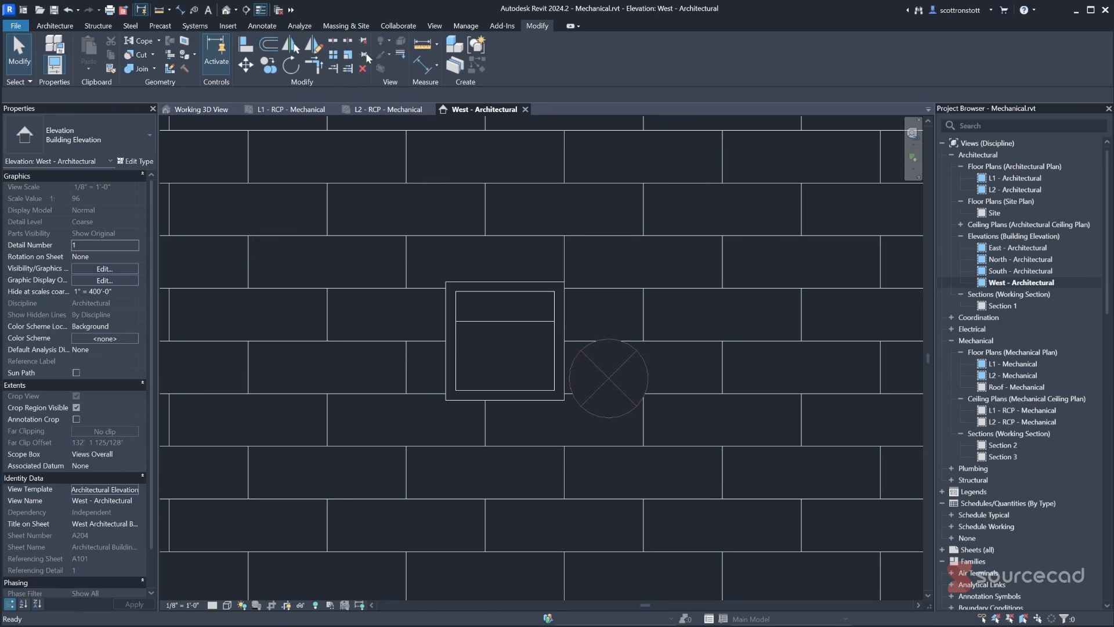
click(244, 48)
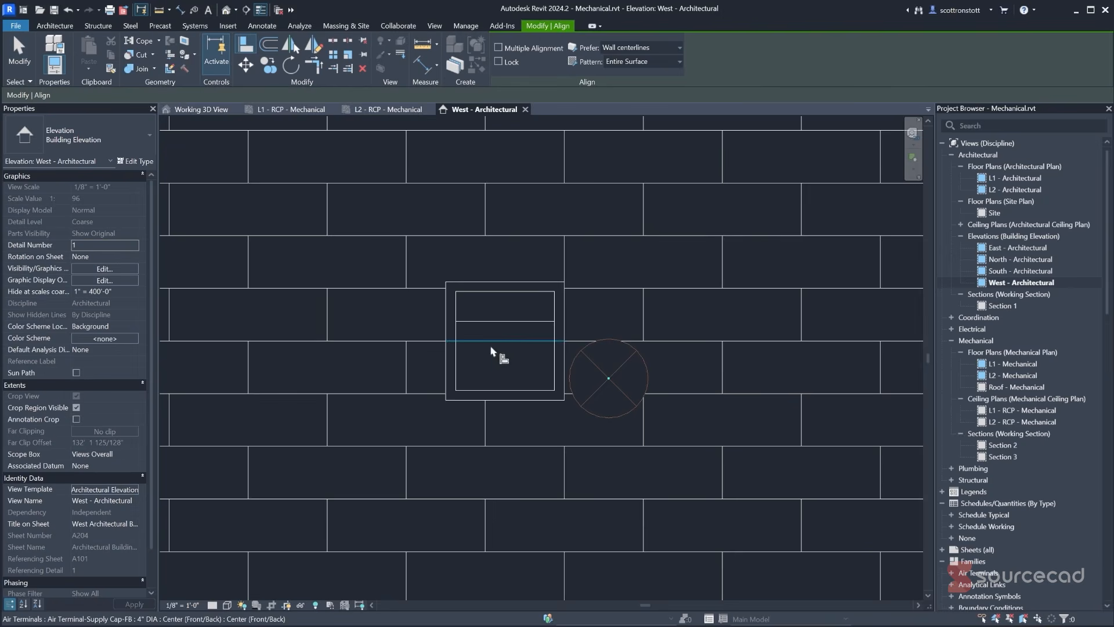
click(506, 346)
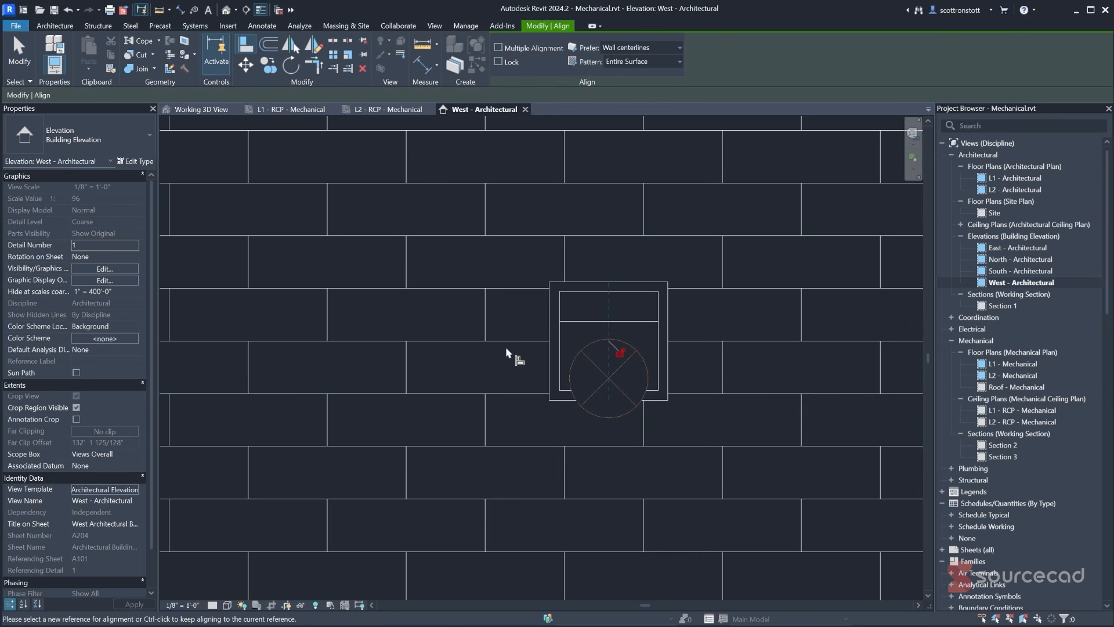
click(572, 345)
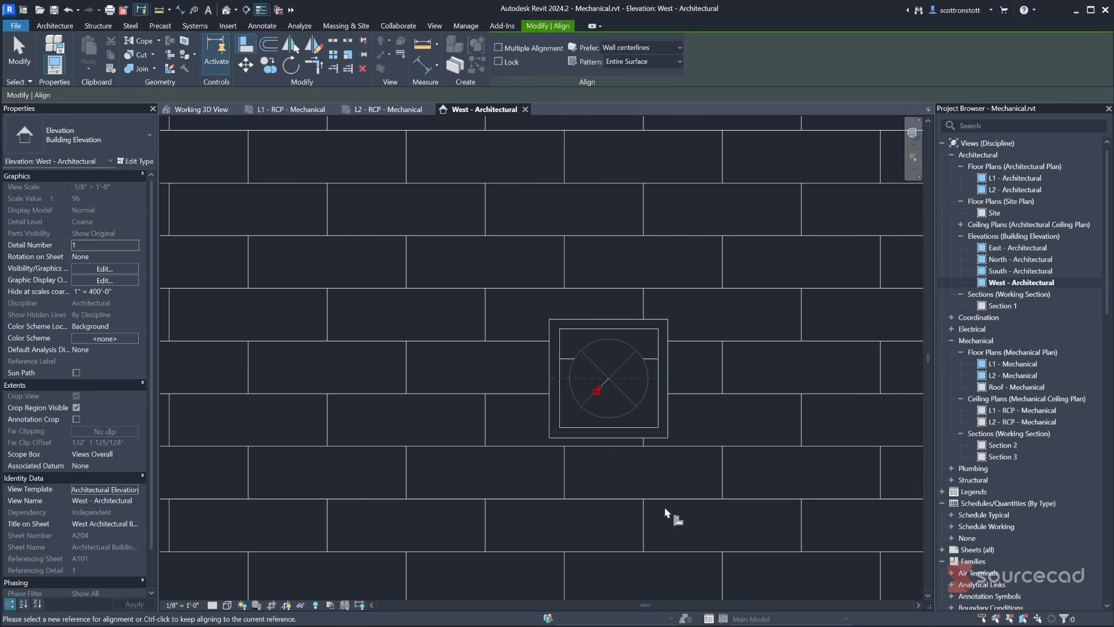
- In the L2 - RCP - Mechanical view, pull the supply duct's end back onto the supply cap's connector and check the cap's properties
click(383, 109)
scroll(360, 580, up, 4)
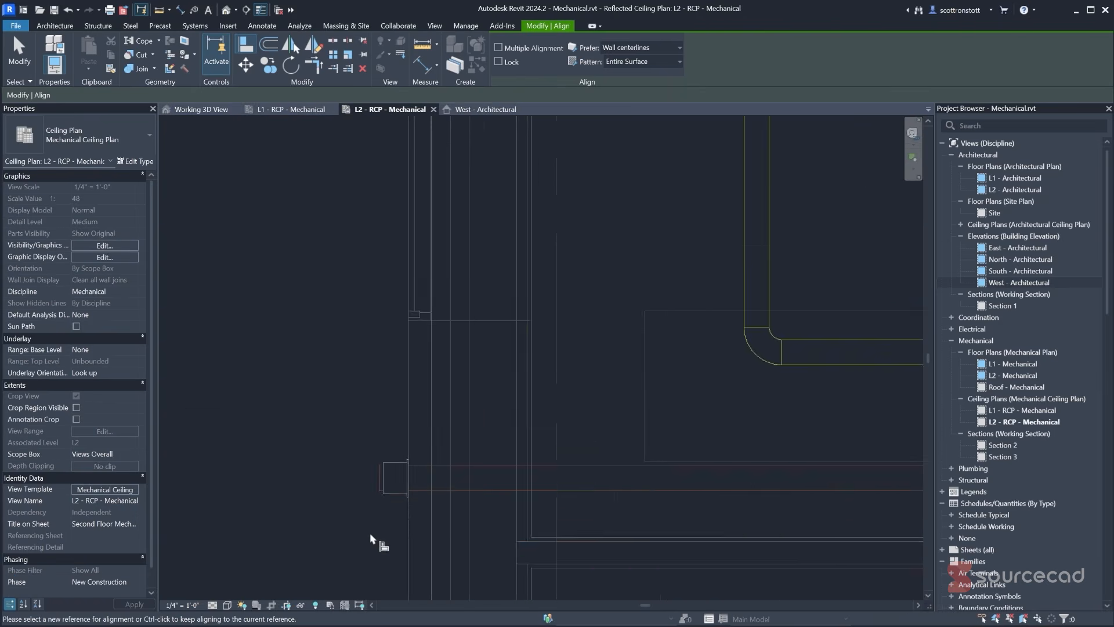
scroll(370, 538, up, 4)
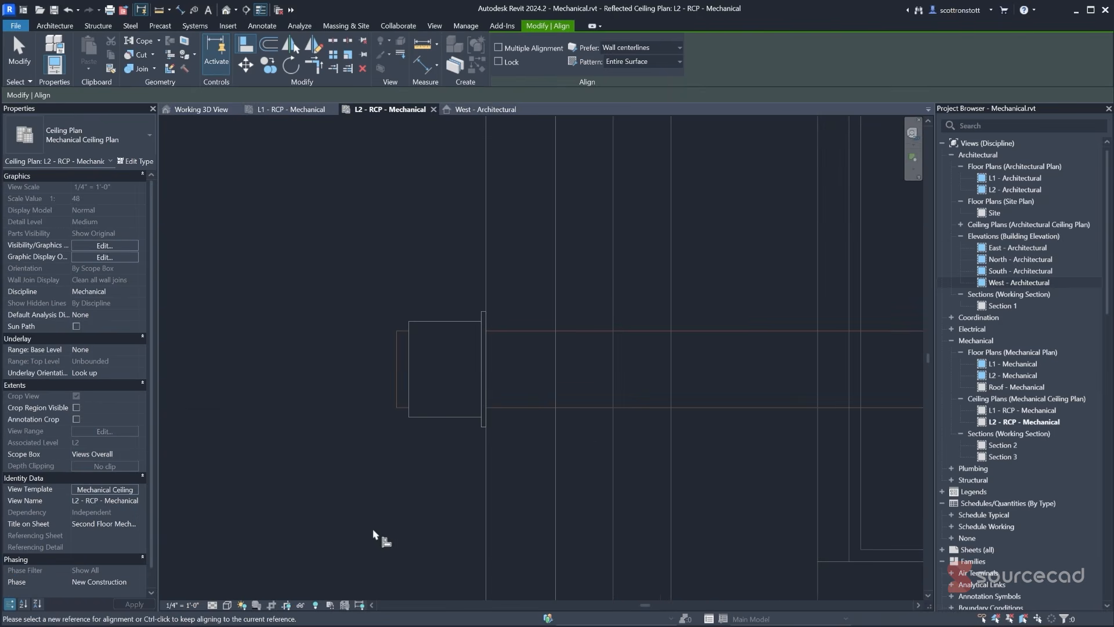
click(19, 54)
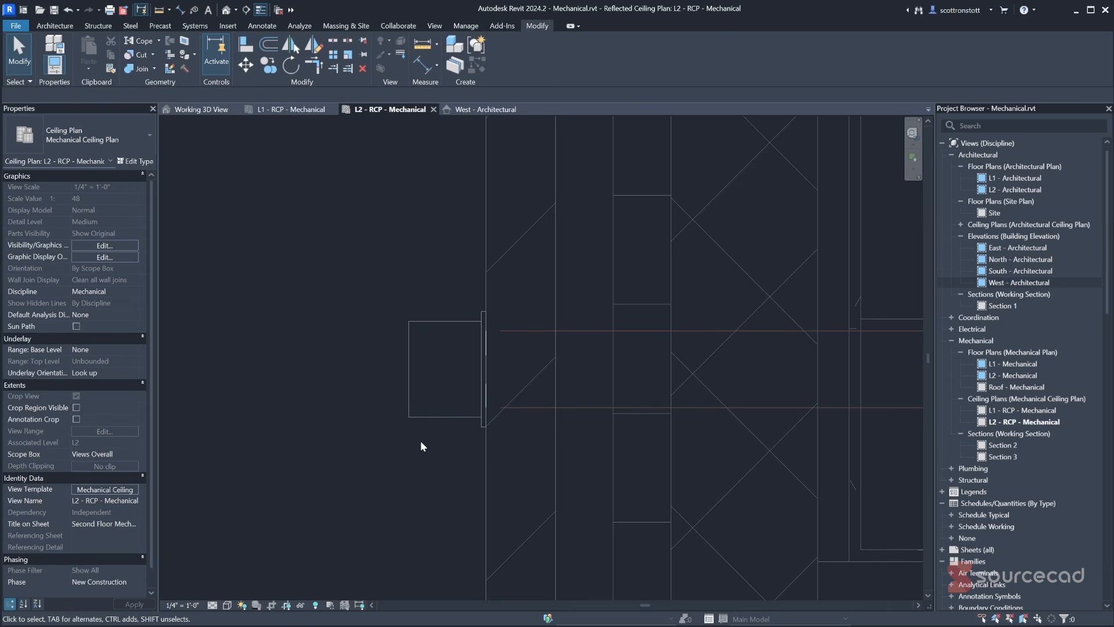
click(480, 413)
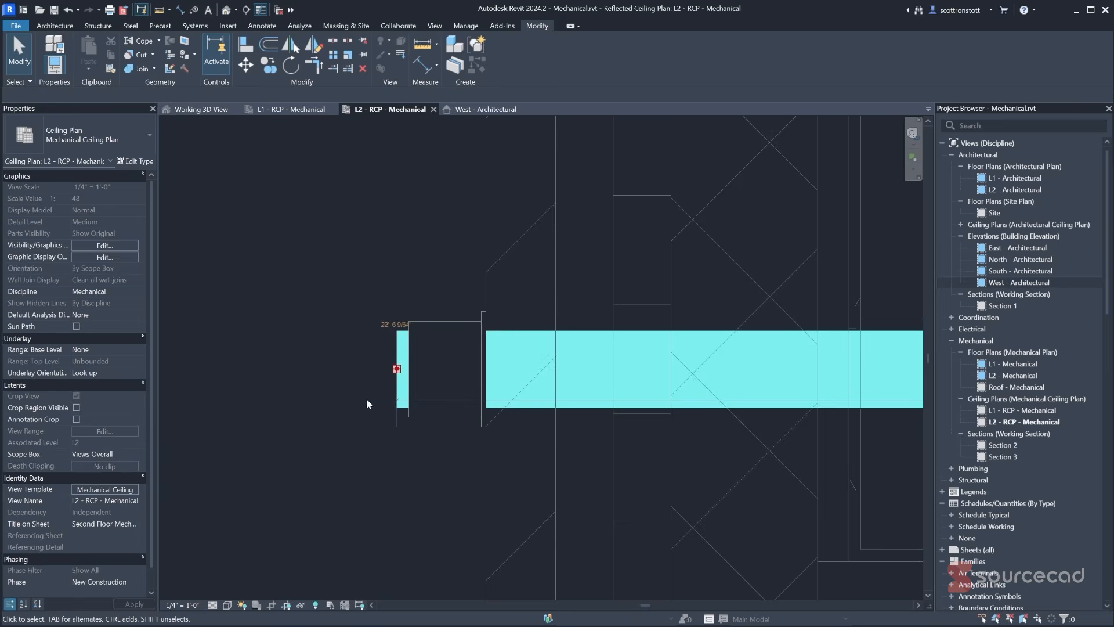
drag(397, 370, 481, 369)
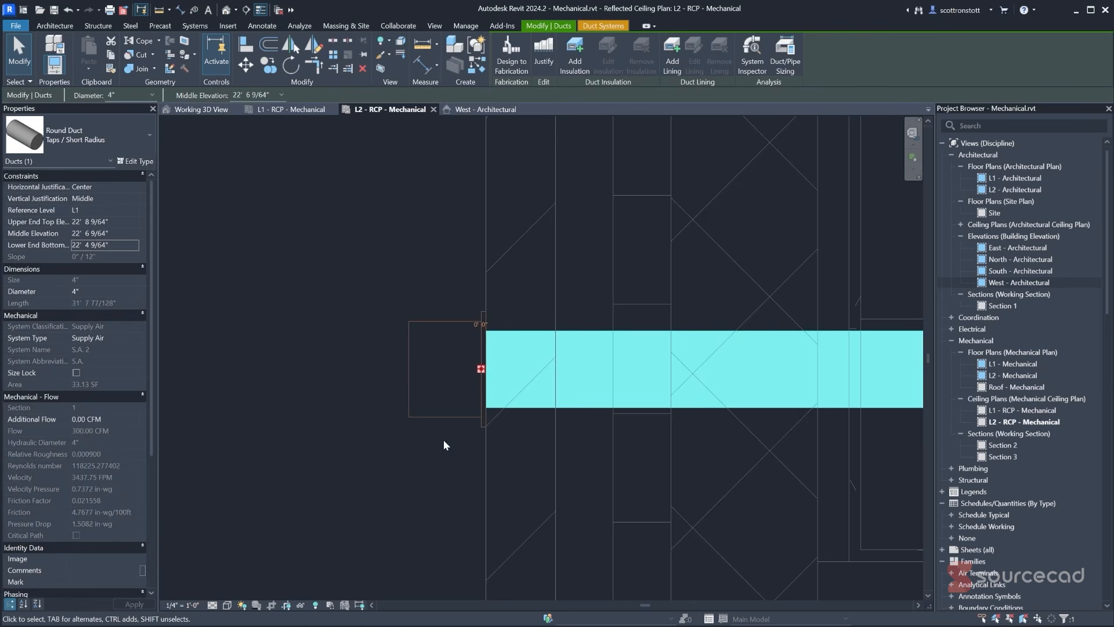
click(444, 441)
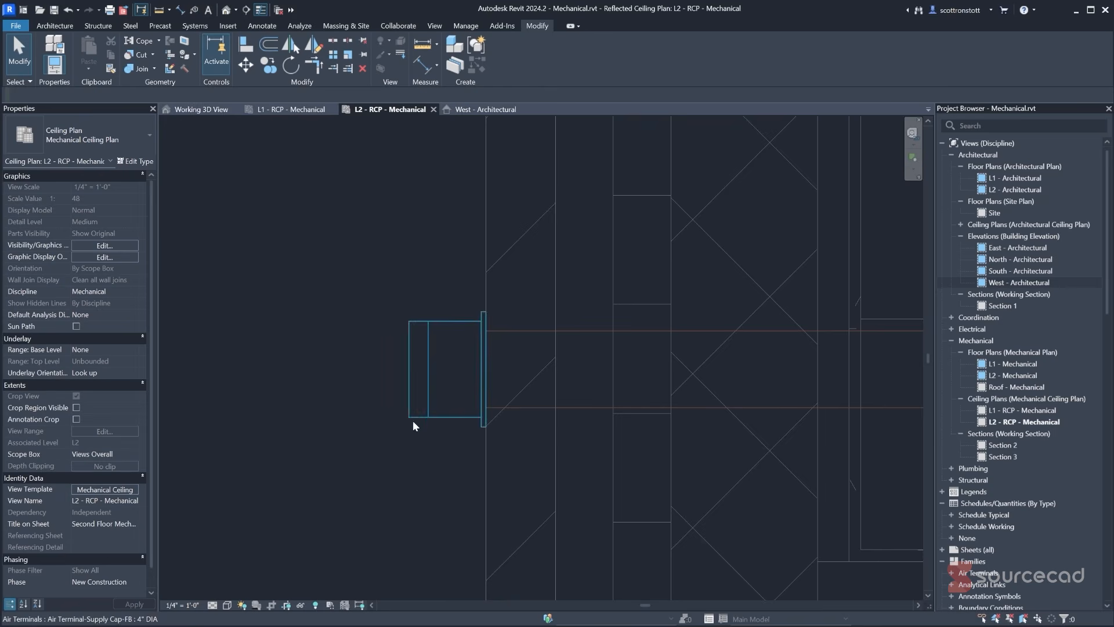
scroll(410, 498, down, 2)
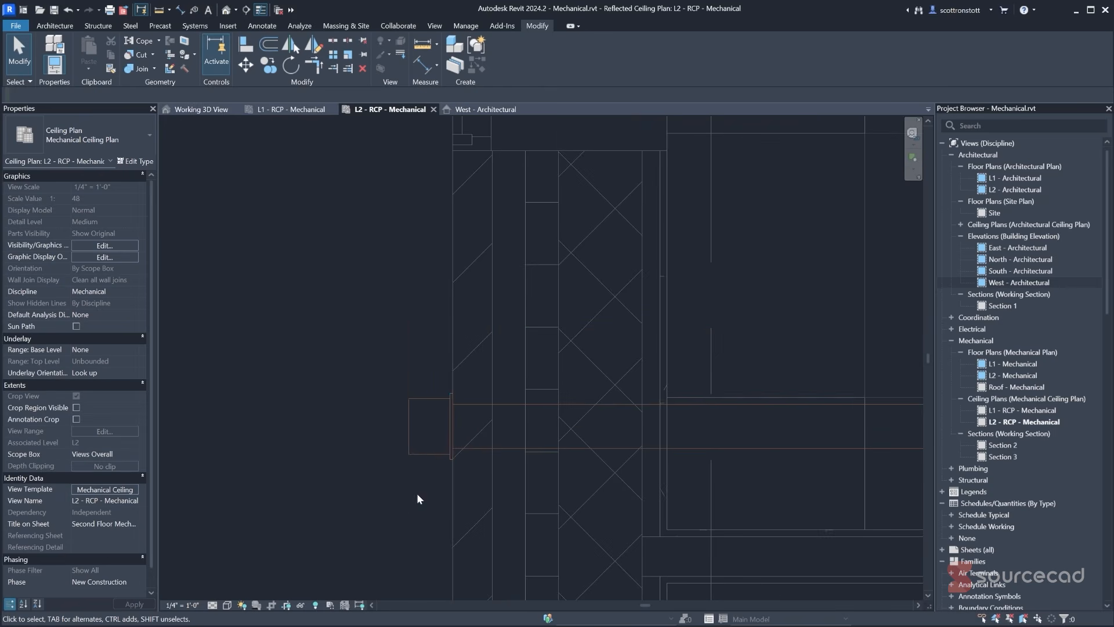
click(485, 451)
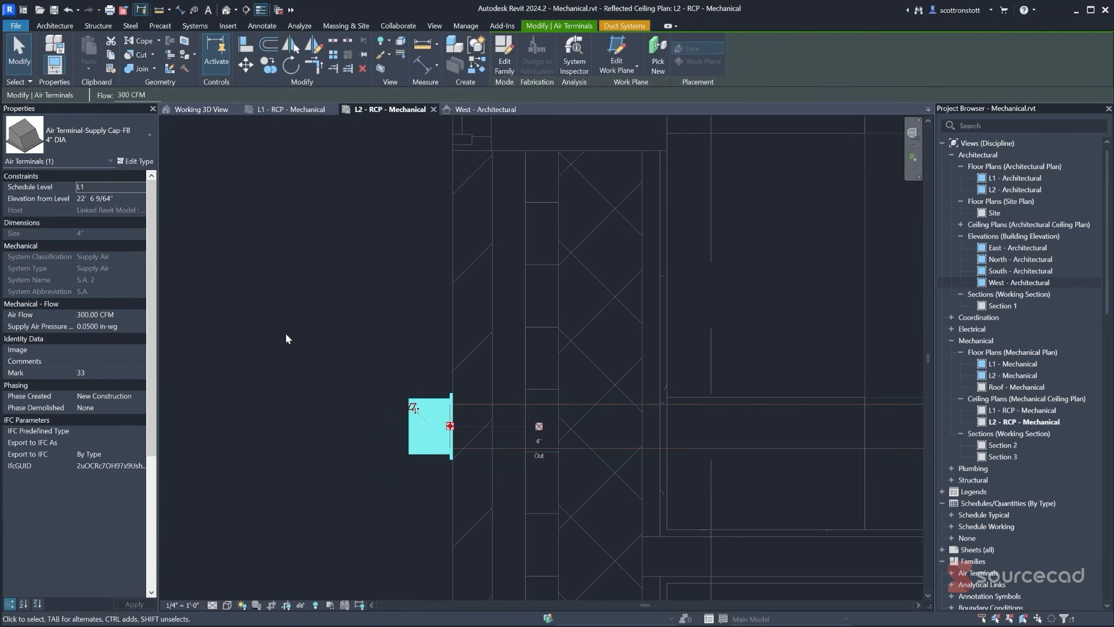
click(302, 360)
- Place an Air Terminal-Exhaust Cap-FB 4" DIA on the brick wall beside the exhaust duct's end in the West - Architectural elevation
scroll(366, 438, up, 4)
scroll(304, 277, down, 5)
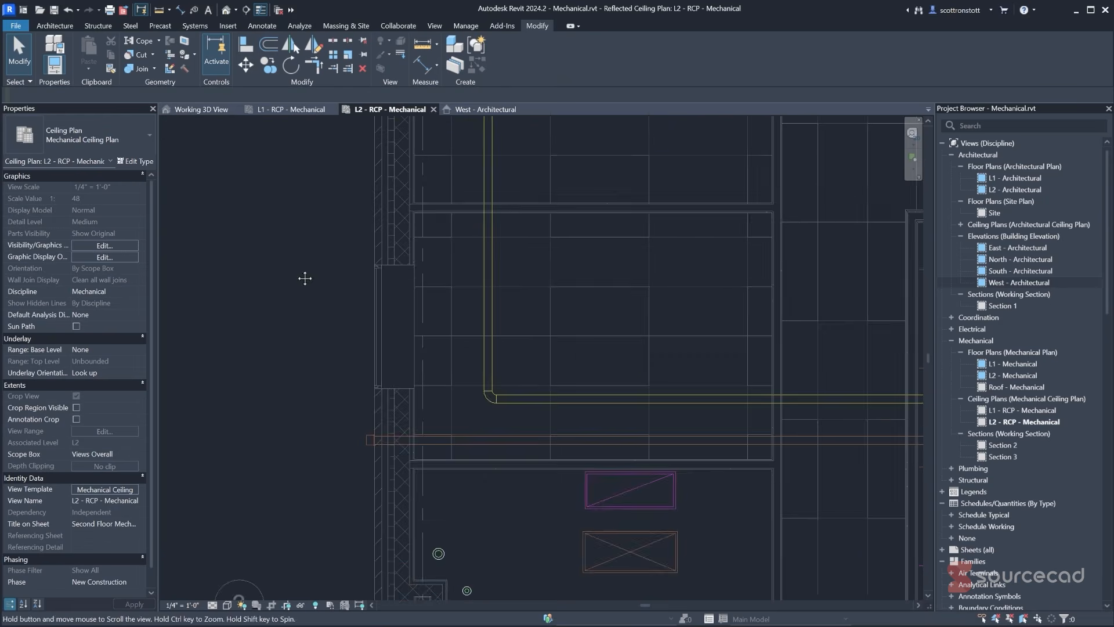
click(493, 109)
scroll(364, 388, down, 6)
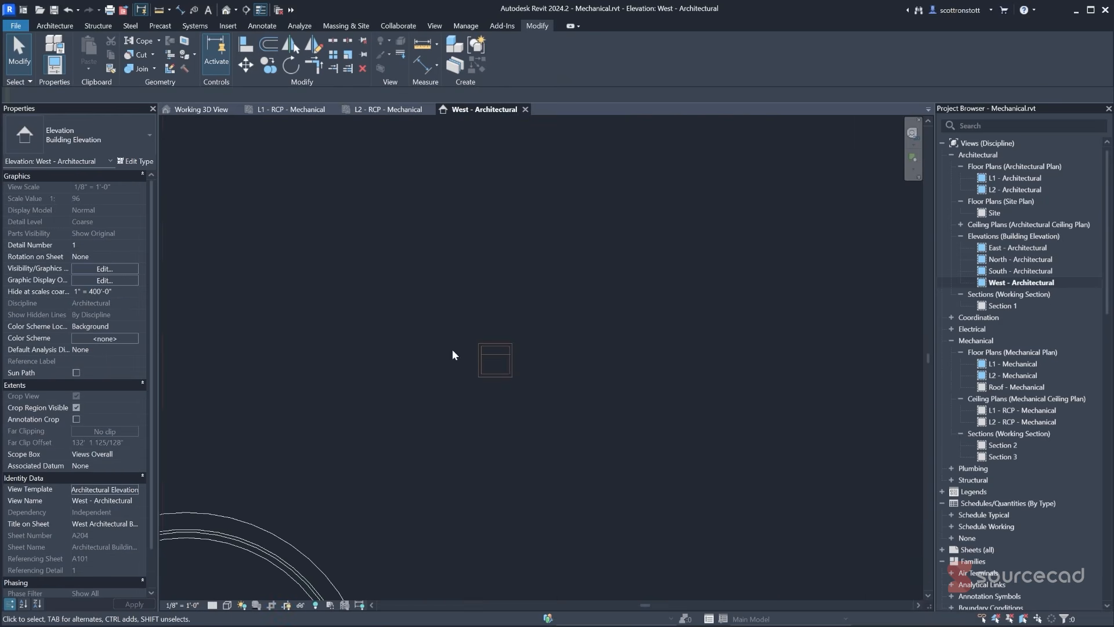
middle_drag(275, 348, 583, 373)
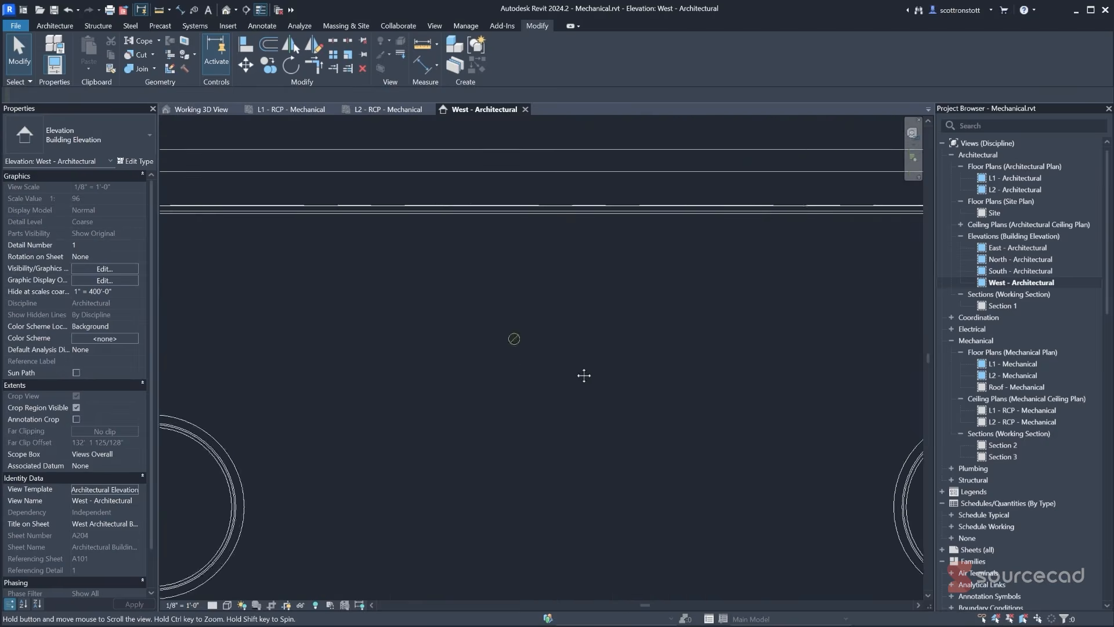
scroll(504, 340, up, 6)
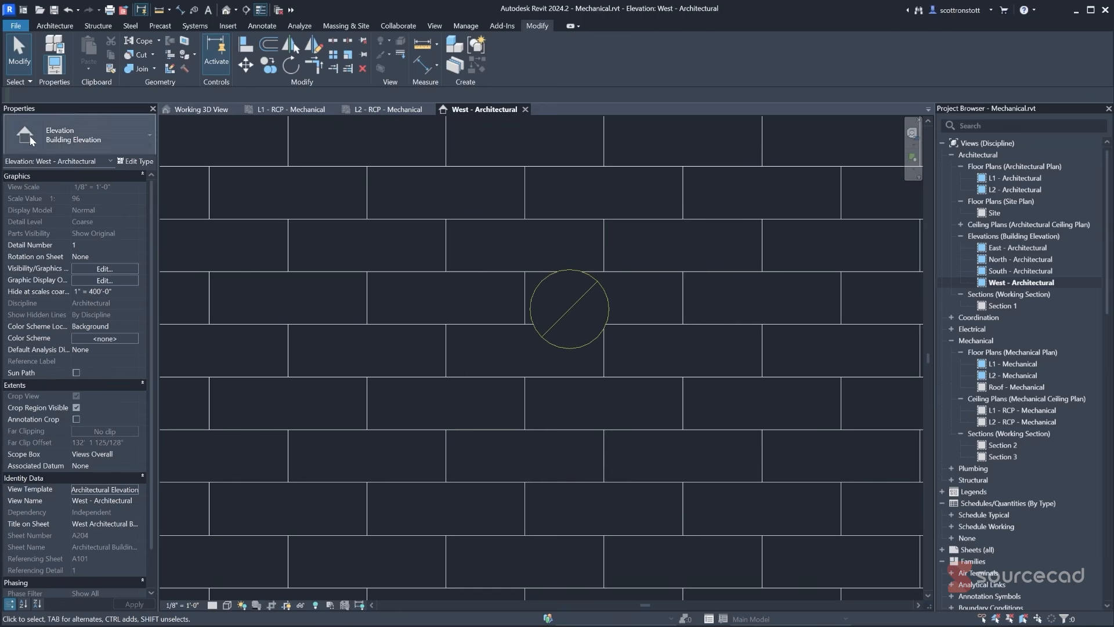
click(194, 25)
click(228, 51)
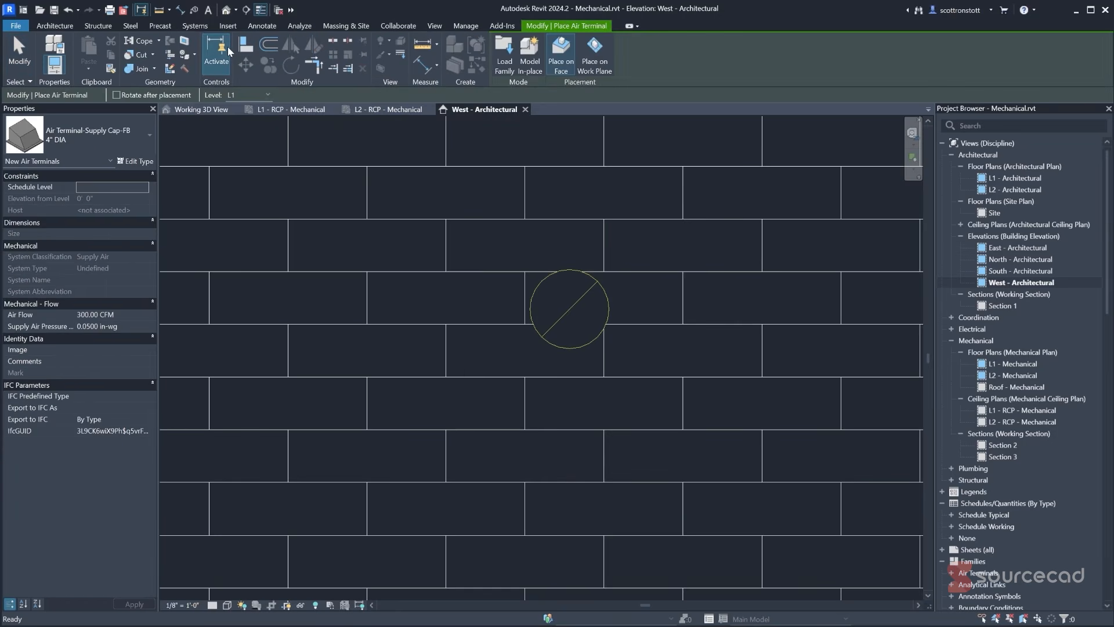
click(82, 134)
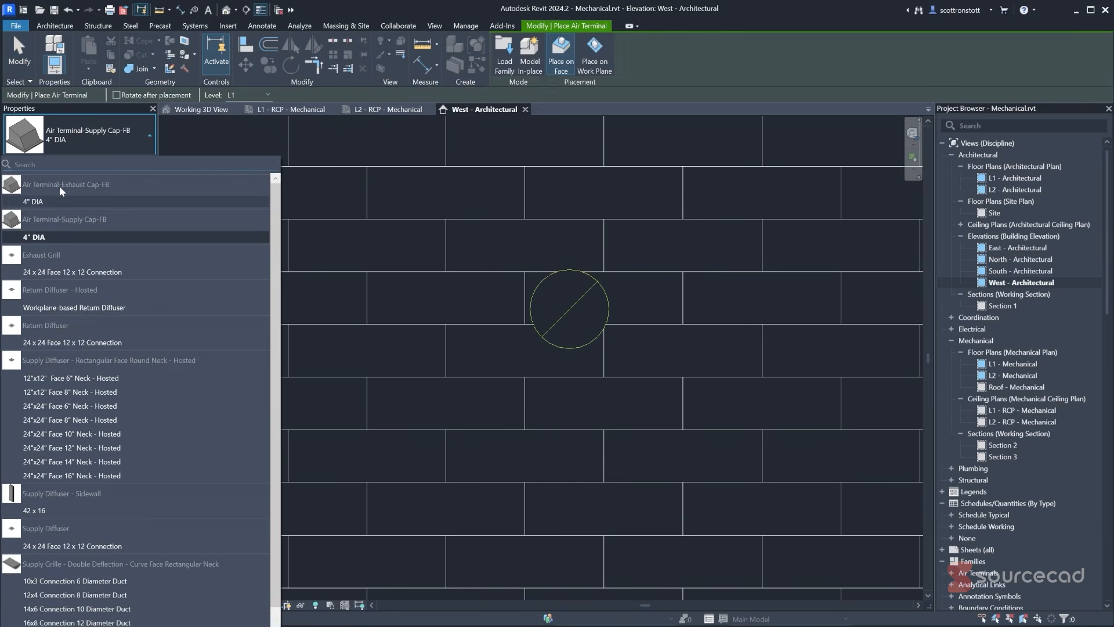
click(33, 202)
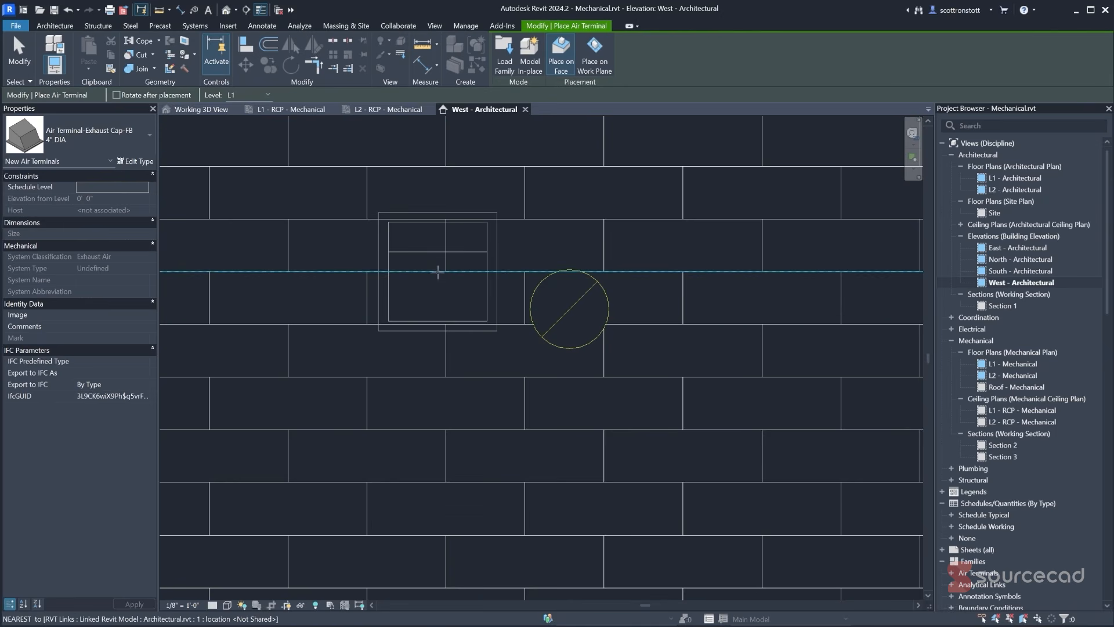
click(437, 270)
click(17, 47)
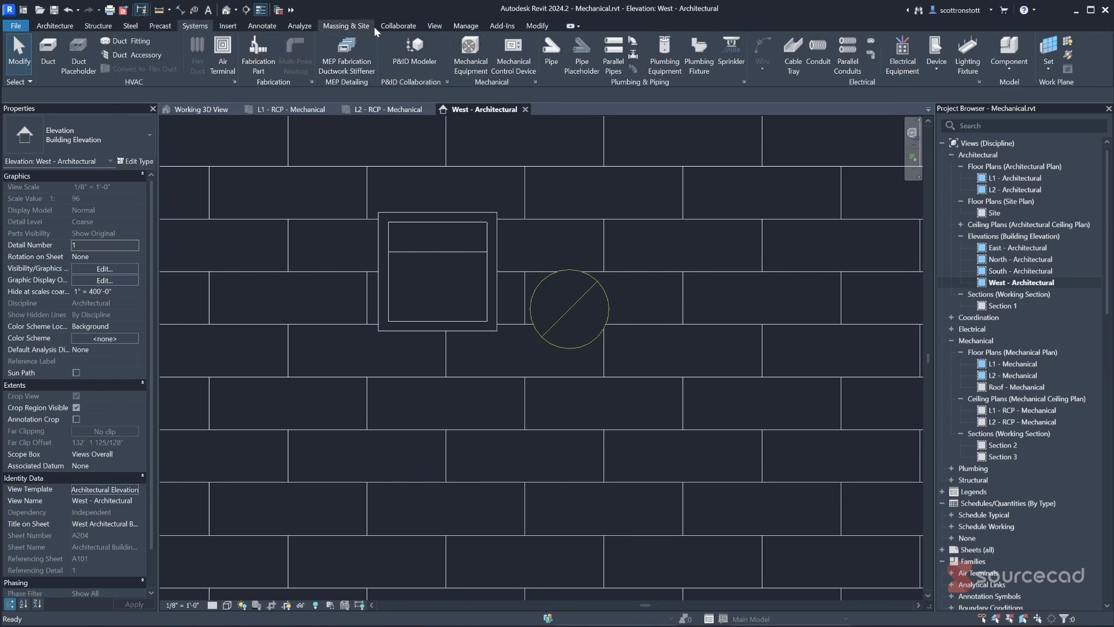
- Align the exhaust cap's centre with the exhaust duct's centre in both directions
click(532, 26)
click(246, 46)
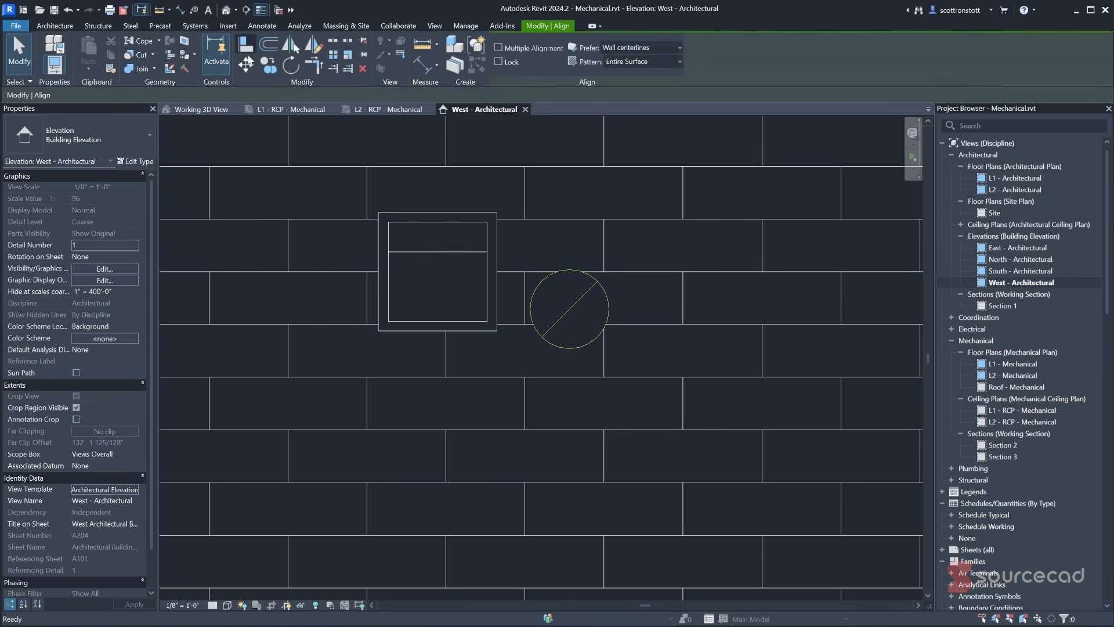
click(573, 312)
click(439, 301)
click(570, 309)
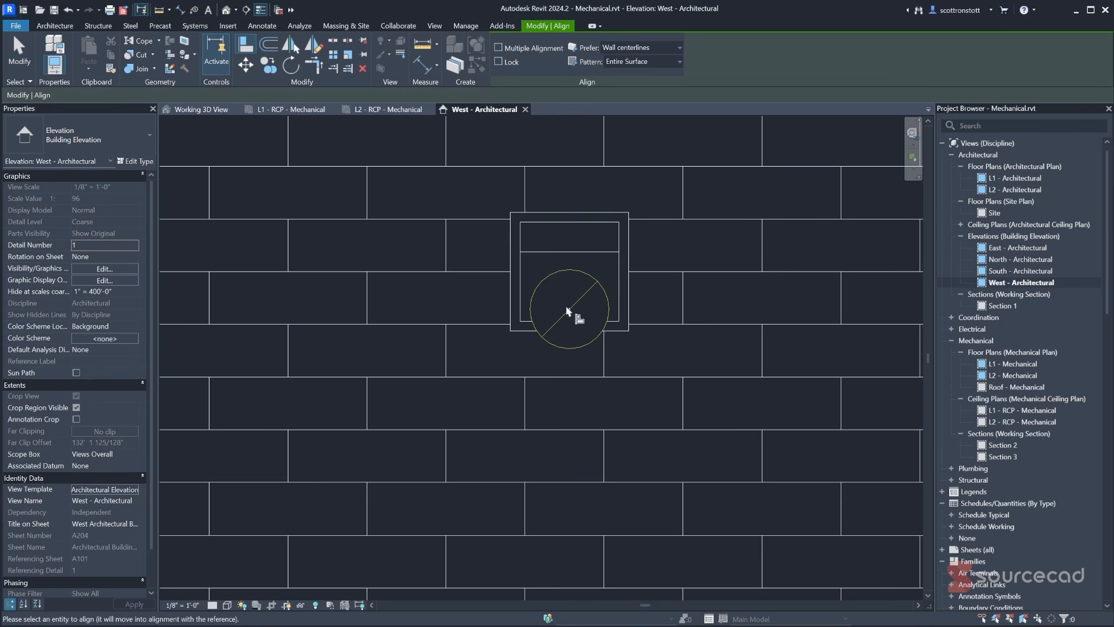
click(566, 273)
- In the L2 - RCP - Mechanical view, pull the exhaust duct's end back onto the exhaust cap's connector at the wall face
click(346, 110)
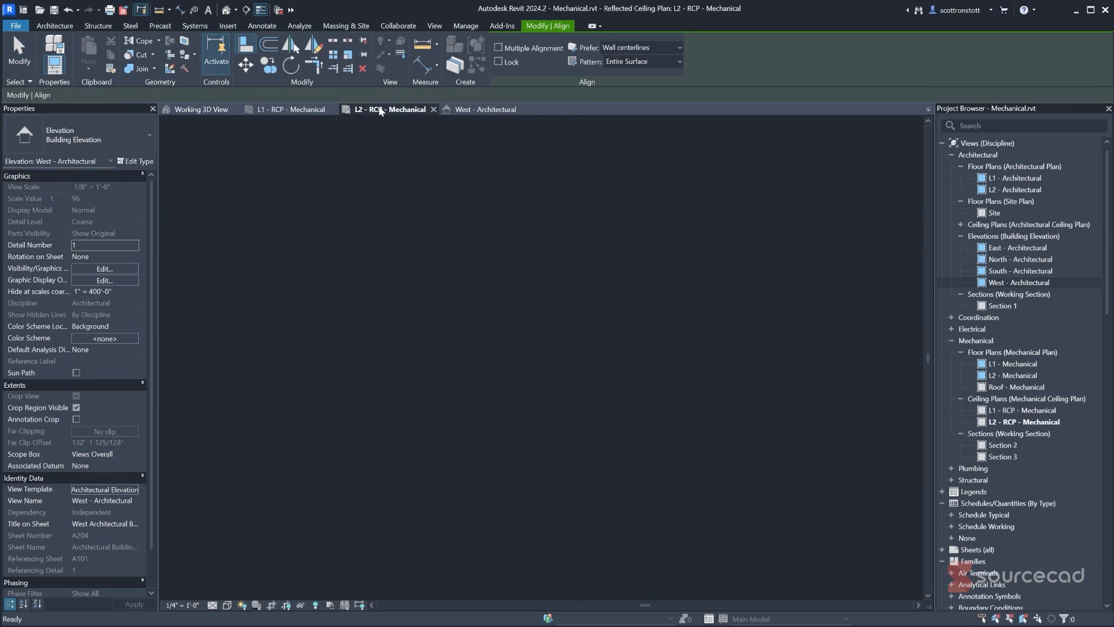
middle_drag(418, 175, 448, 343)
scroll(422, 286, up, 3)
scroll(422, 286, up, 1)
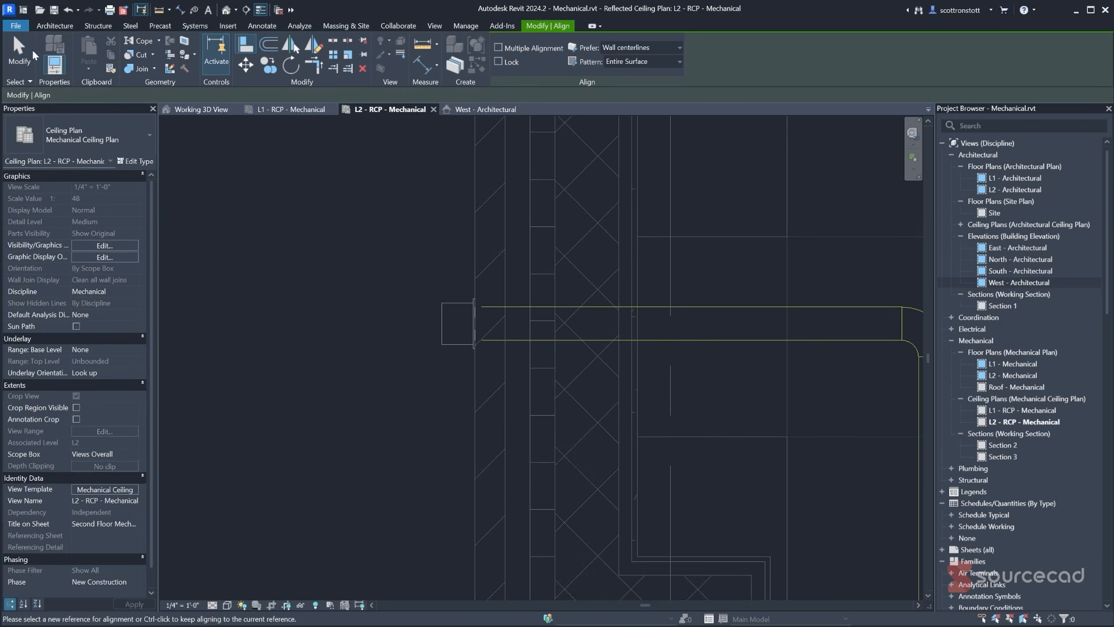
key(Escape)
key(Escape)
click(481, 339)
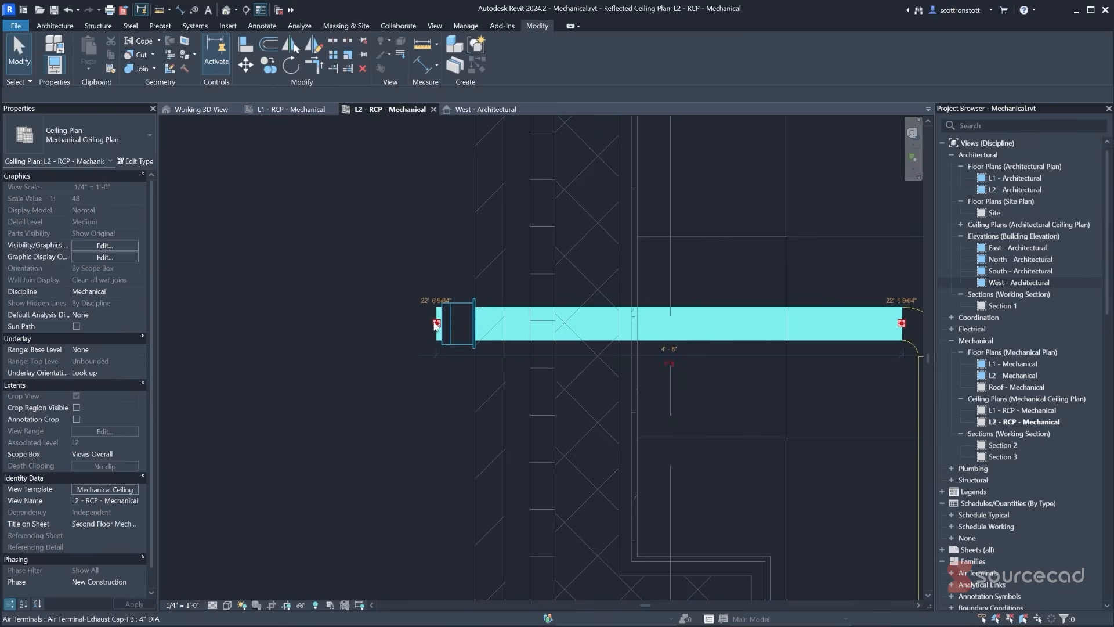
drag(433, 323, 471, 327)
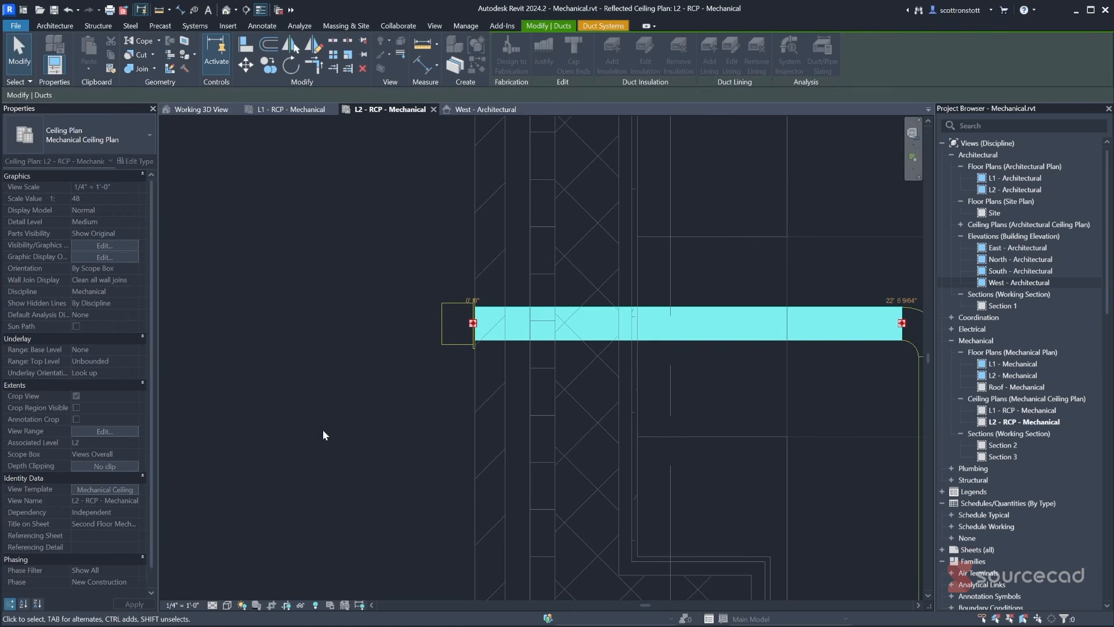
click(420, 424)
- Review both completed duct runs and examine the heat recovery unit's 8" supply and return connectors on its room side
scroll(369, 431, down, 4)
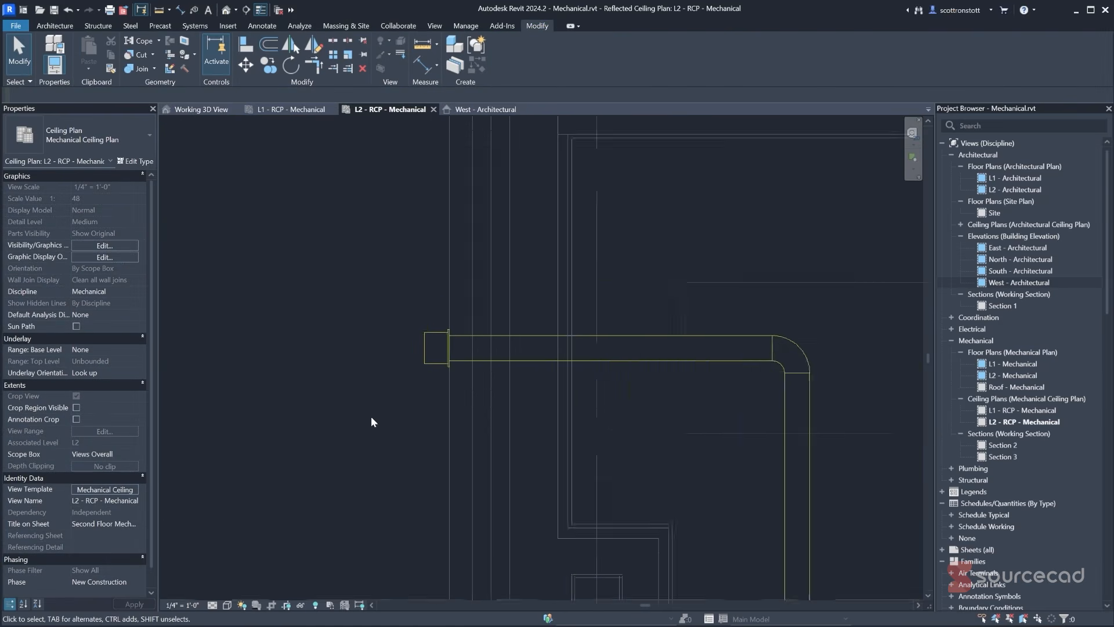
middle_drag(556, 469, 465, 284)
scroll(464, 284, down, 4)
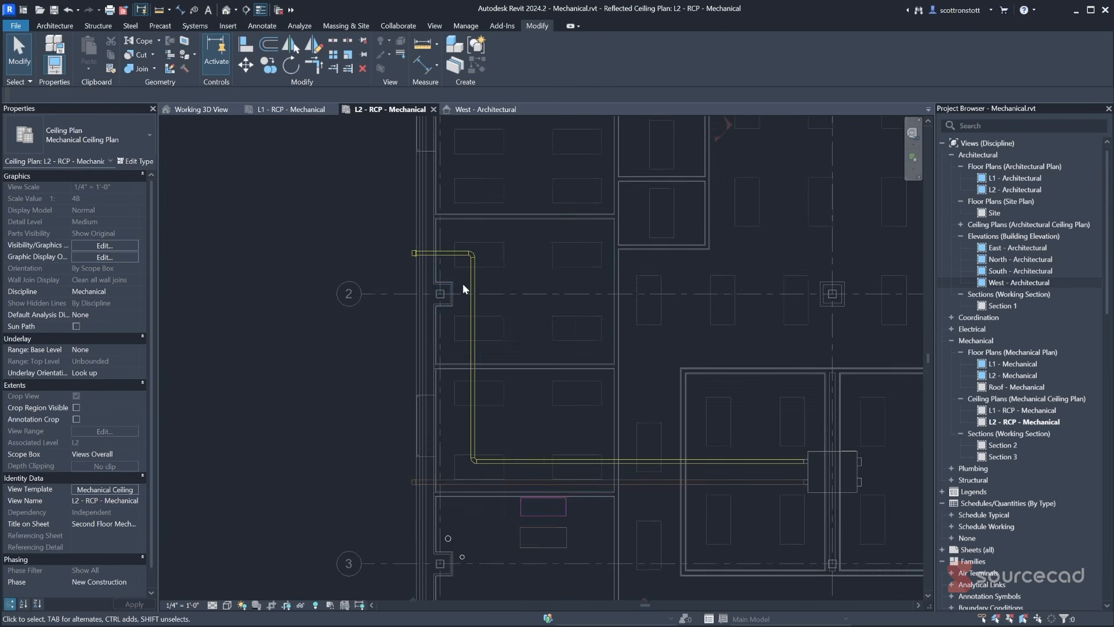
scroll(528, 360, down, 1)
middle_drag(527, 360, 437, 305)
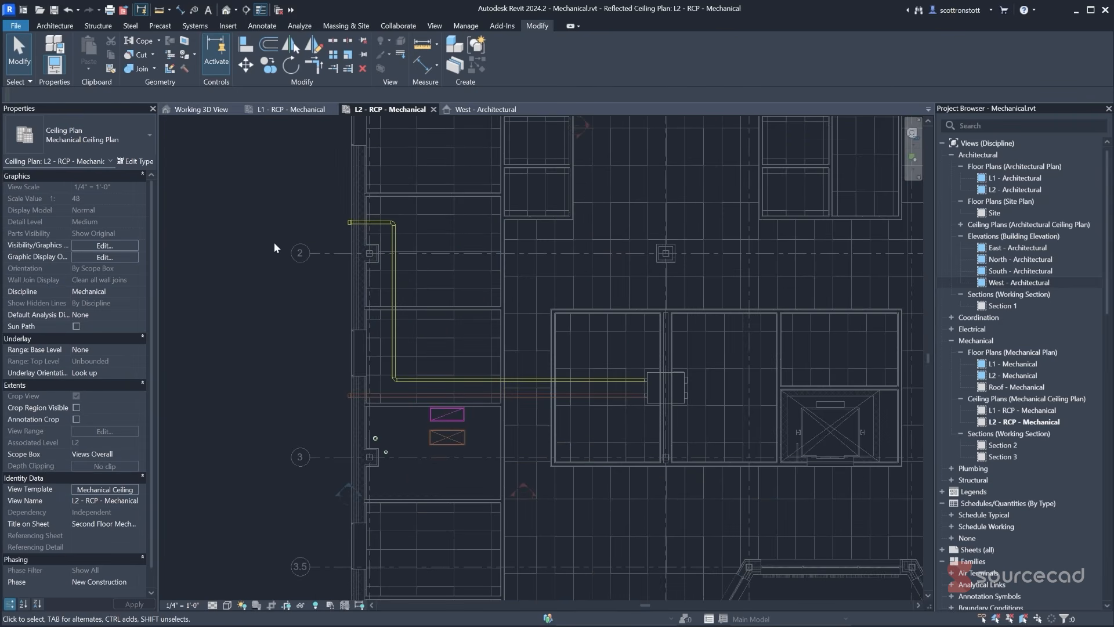
scroll(676, 395, up, 5)
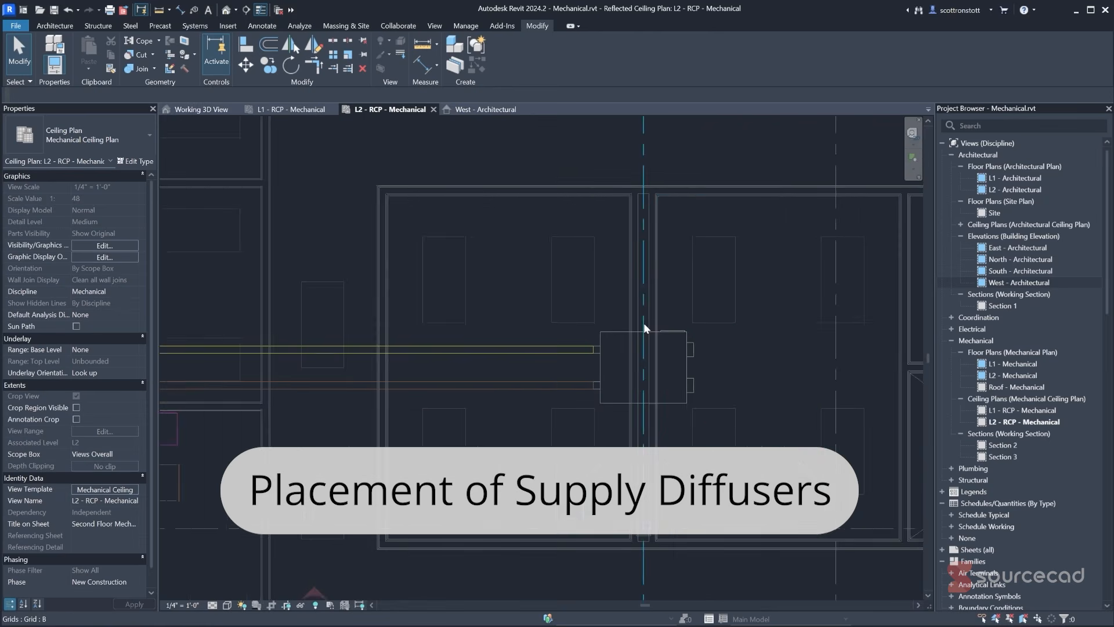
middle_drag(643, 326, 569, 322)
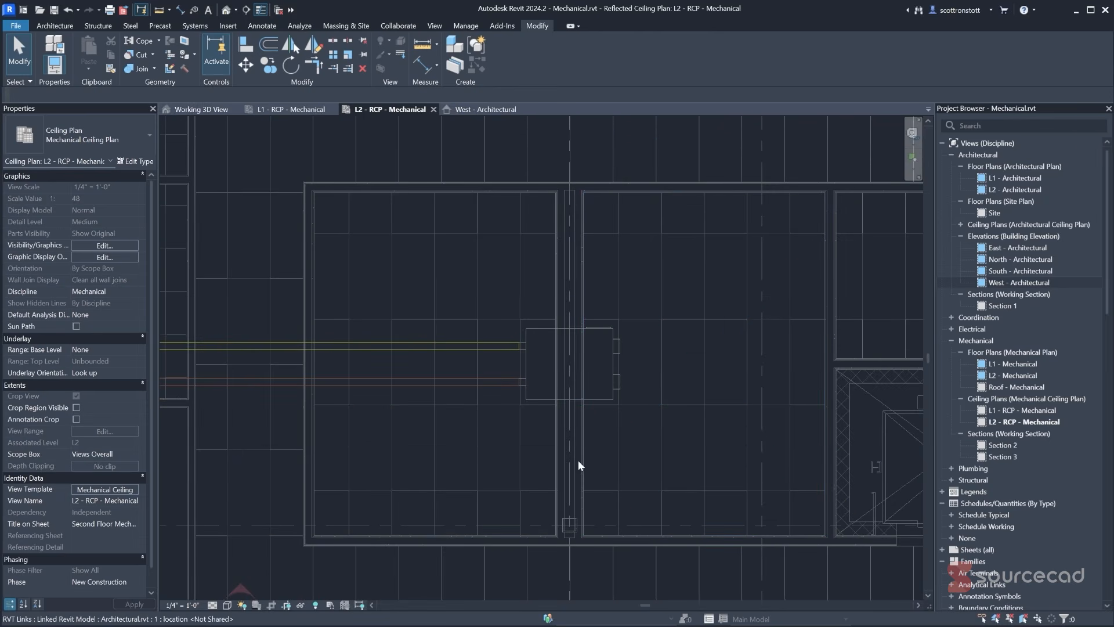
click(611, 361)
scroll(609, 361, up, 2)
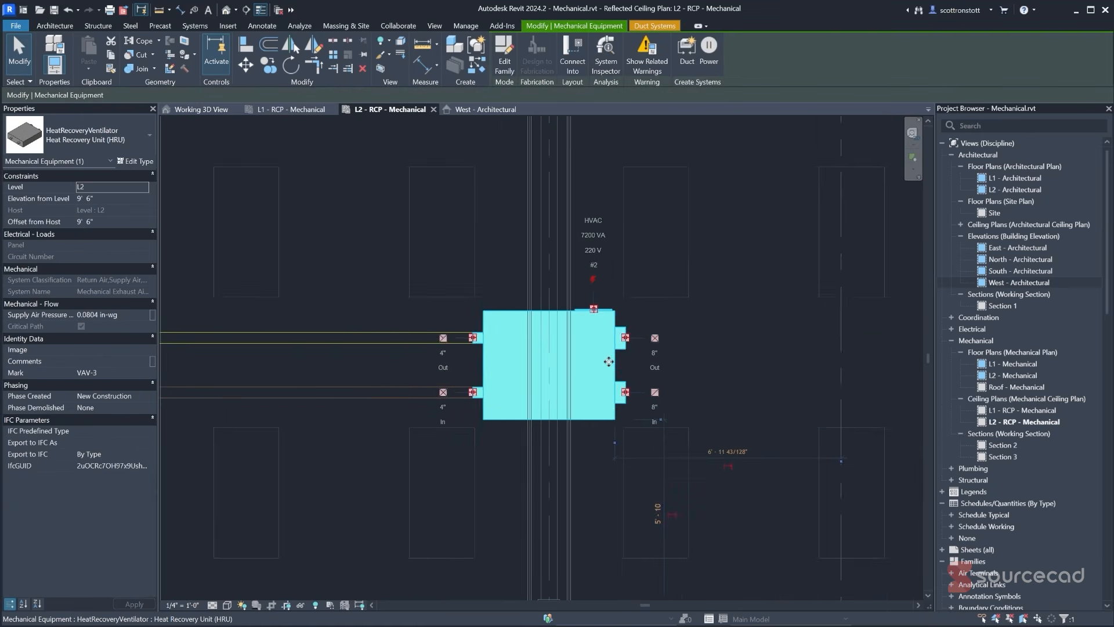
scroll(609, 361, up, 2)
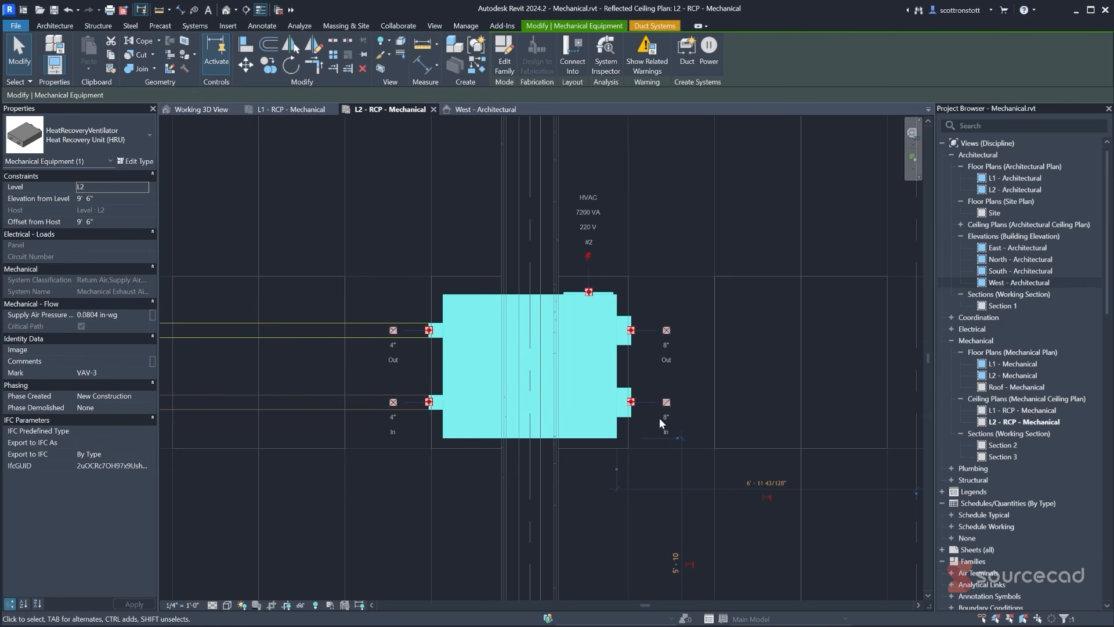
scroll(660, 418, up, 2)
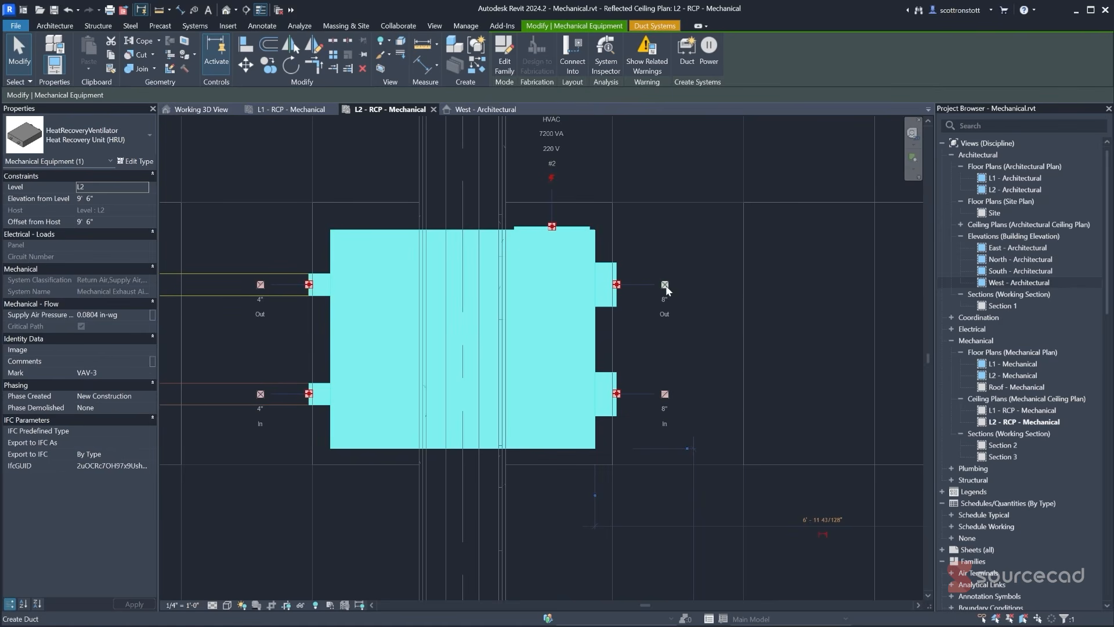
scroll(639, 352, down, 2)
mouse_move(639, 352)
middle_down()
mouse_move(631, 424)
mouse_move(635, 354)
middle_up()
scroll(631, 425, down, 2)
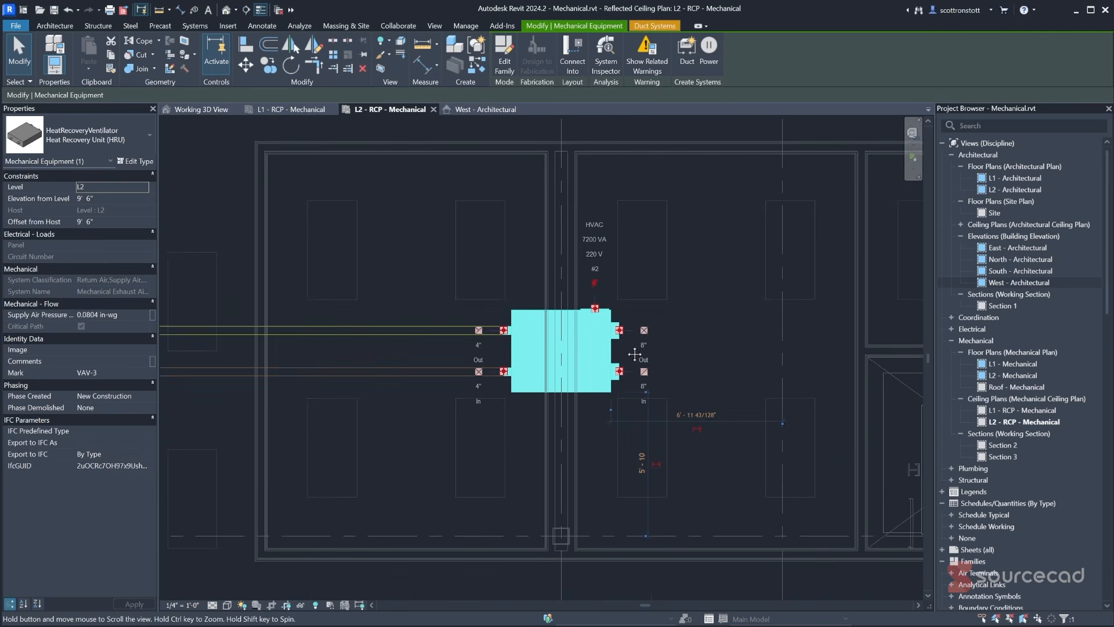
- Examine the area and specified airflow properties of the Restroom 211 space crossed by the heat recovery unit's ducts
click(385, 470)
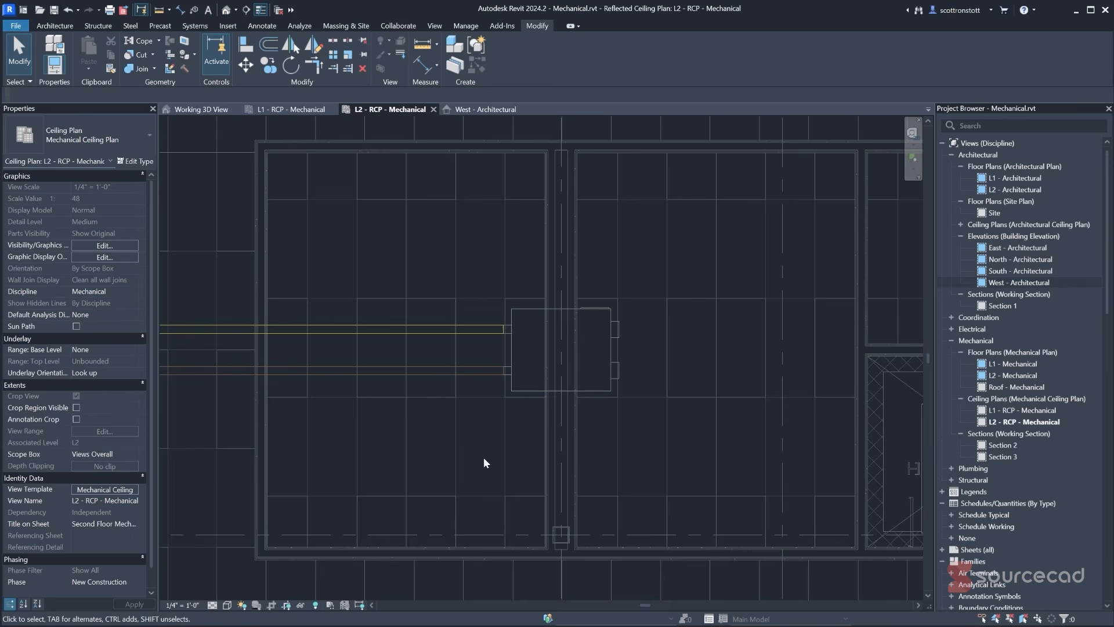
click(499, 438)
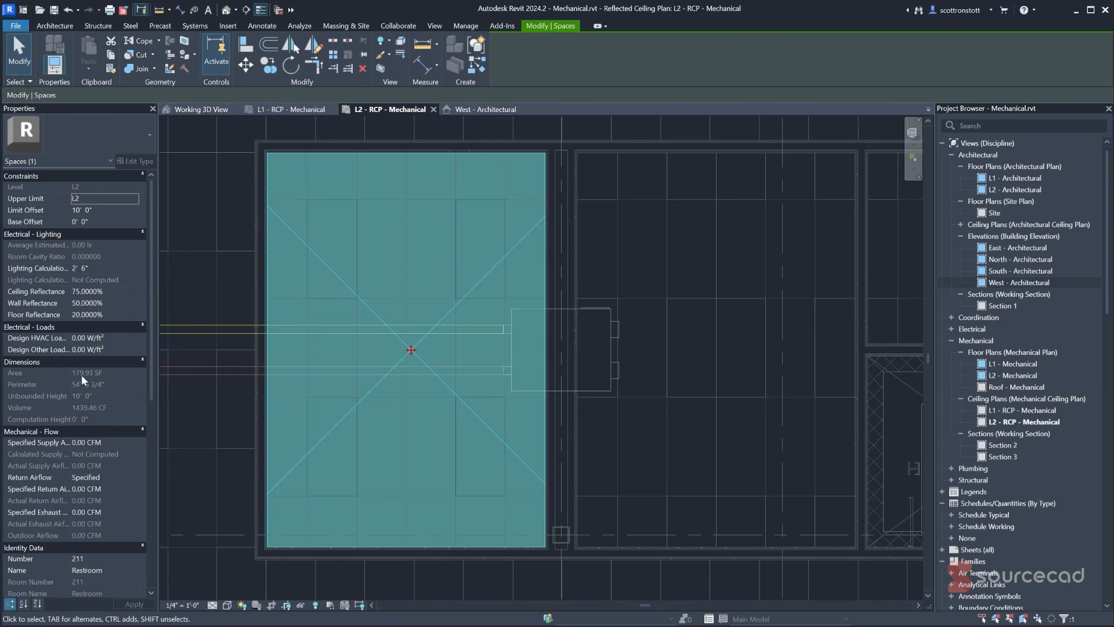
click(236, 412)
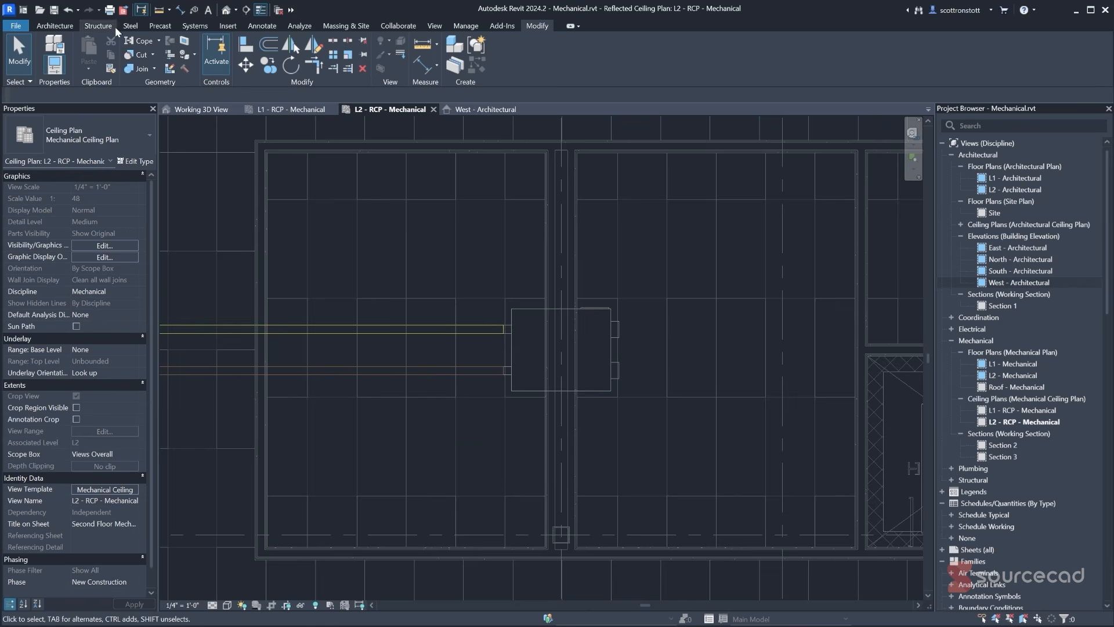
- Place a hosted rectangular-face, round-neck supply diffuser, 24"x24" Face 8" Neck, on the ceiling of Restroom 211 below the duct runs
click(194, 25)
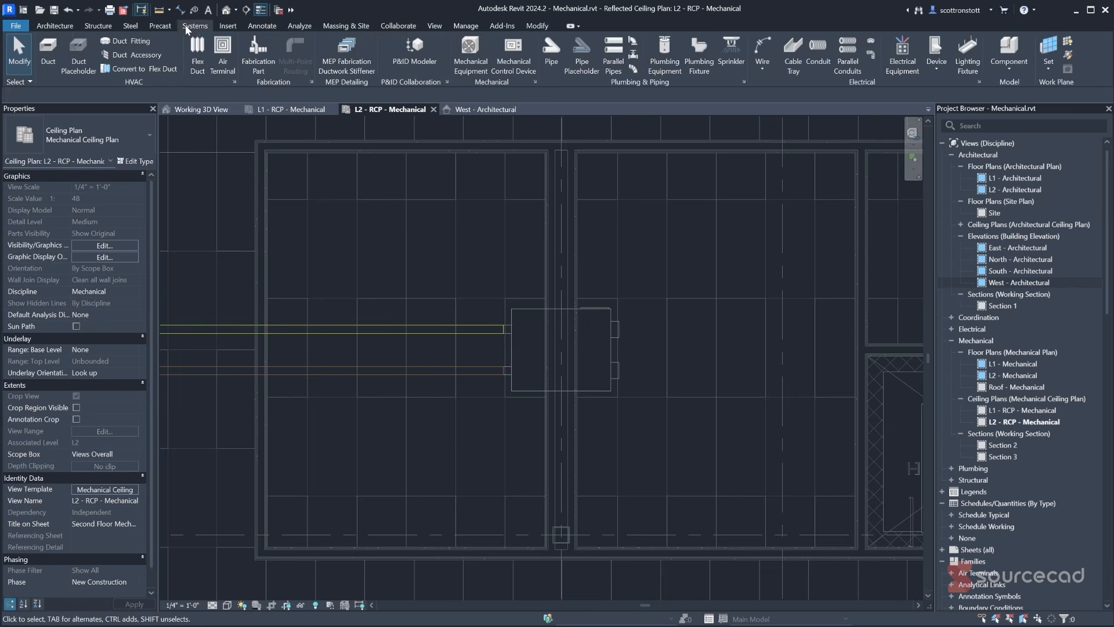
click(223, 49)
click(58, 139)
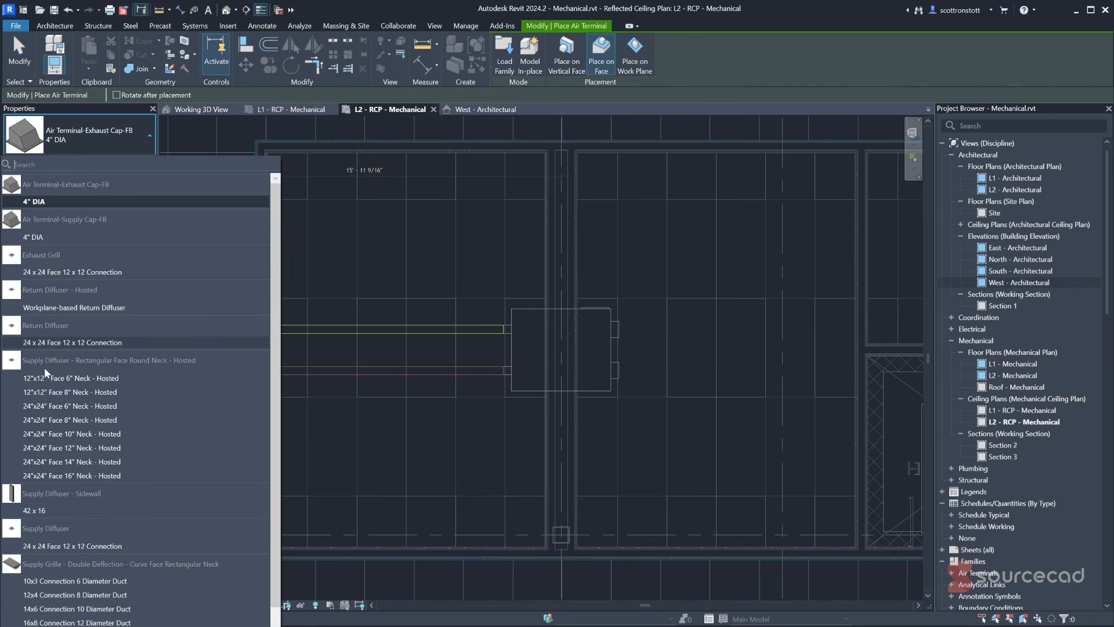
mouse_move(71, 365)
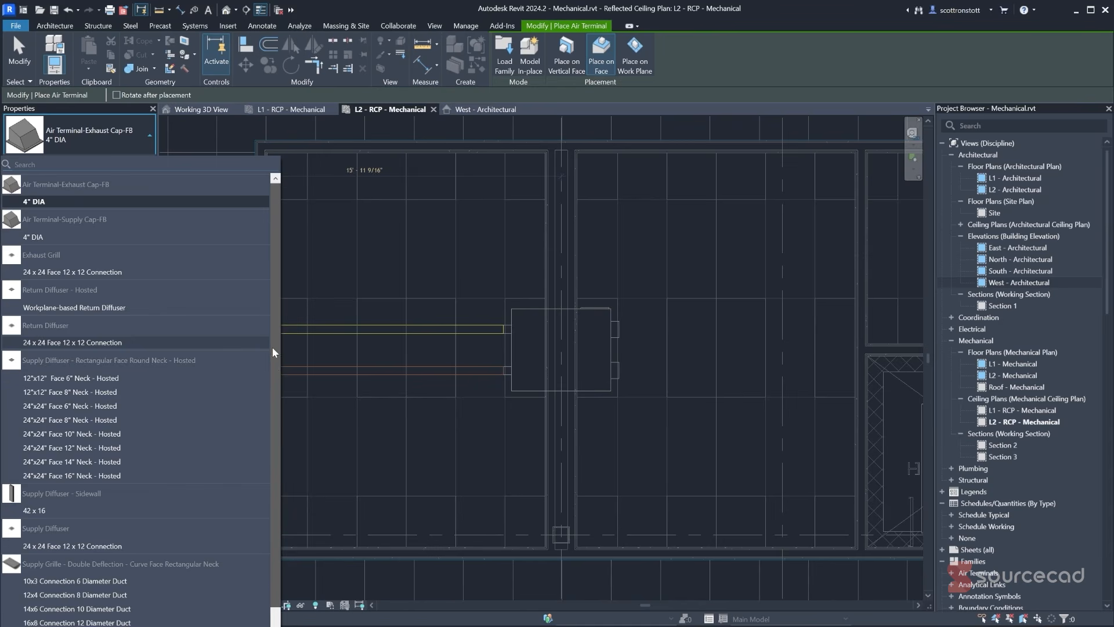
scroll(273, 347, down, 1)
mouse_move(43, 417)
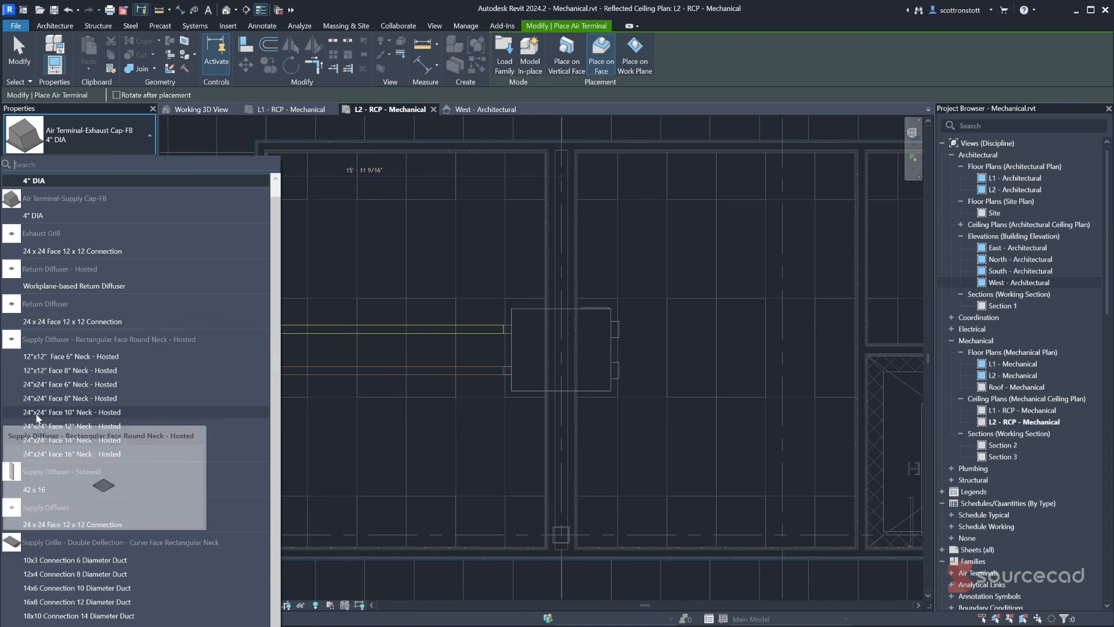
click(64, 399)
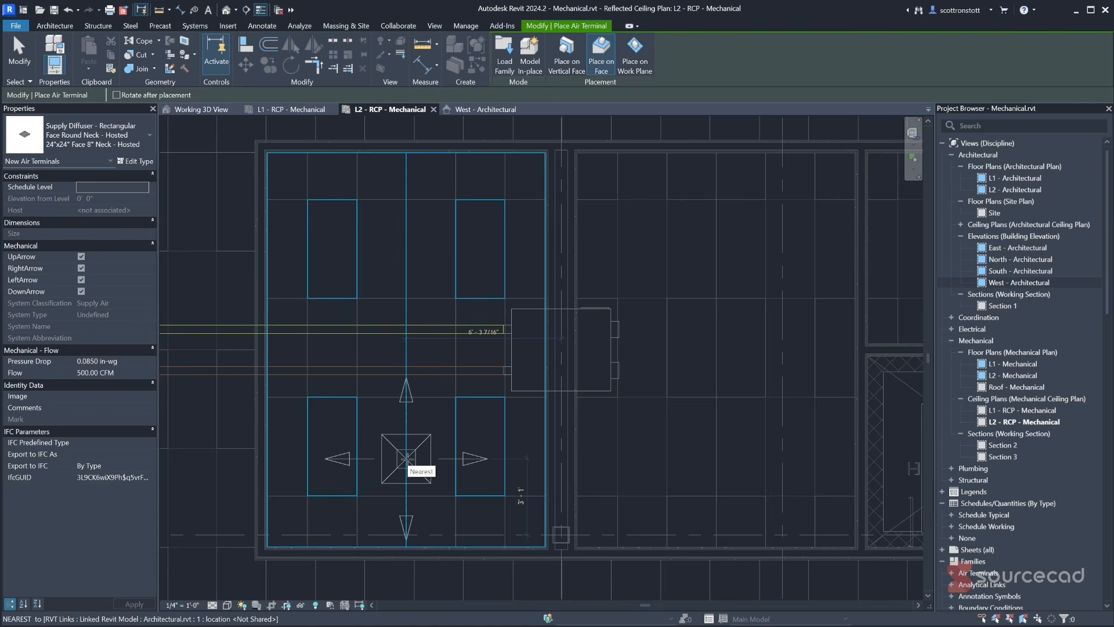
click(407, 458)
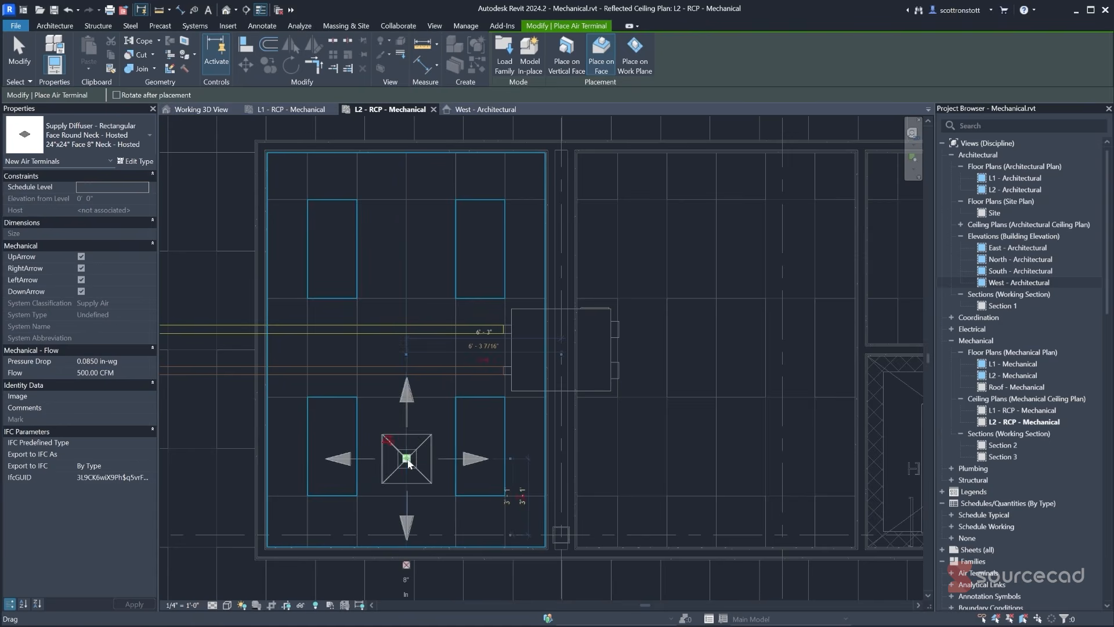
click(27, 60)
- Move the supply diffuser by its lower-left corner onto the nearby ceiling grid intersection so it fits the grid
click(384, 435)
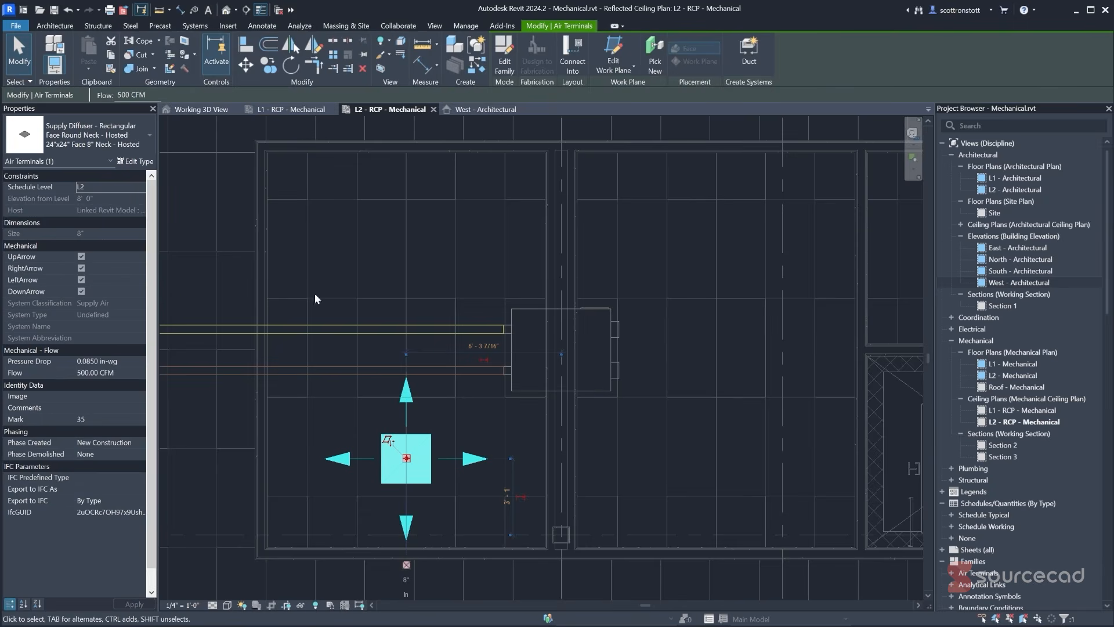
click(246, 65)
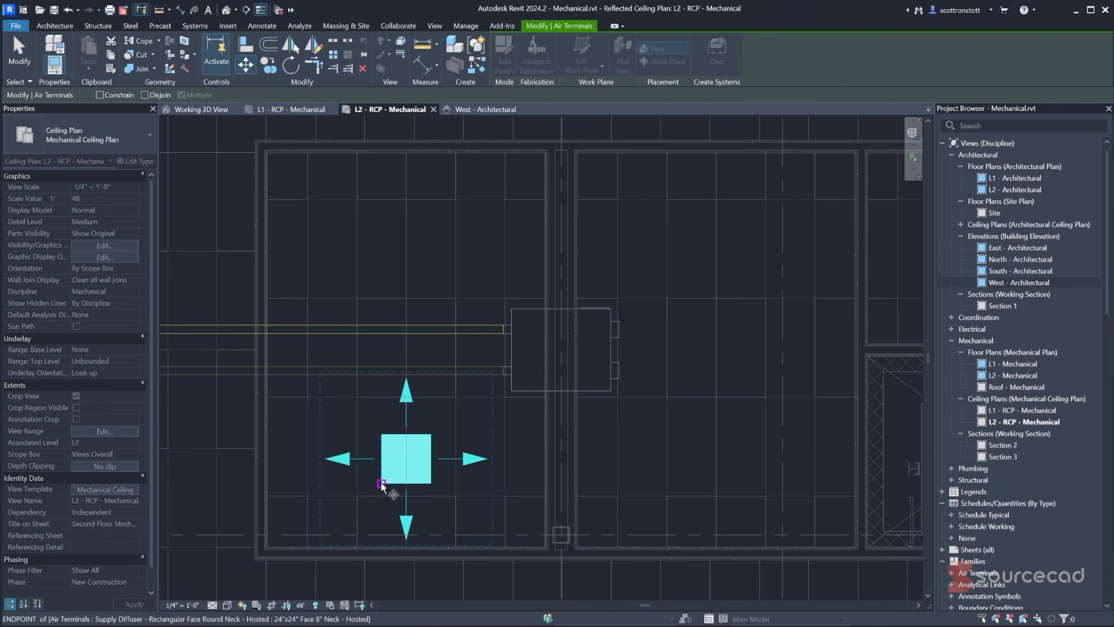
click(381, 483)
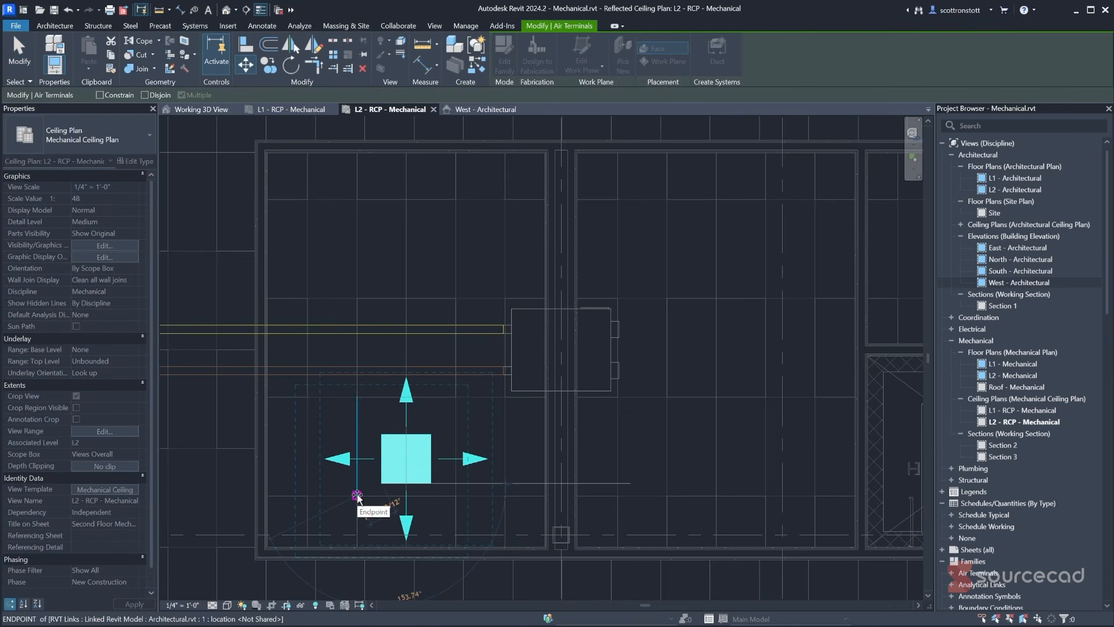
click(357, 496)
click(435, 520)
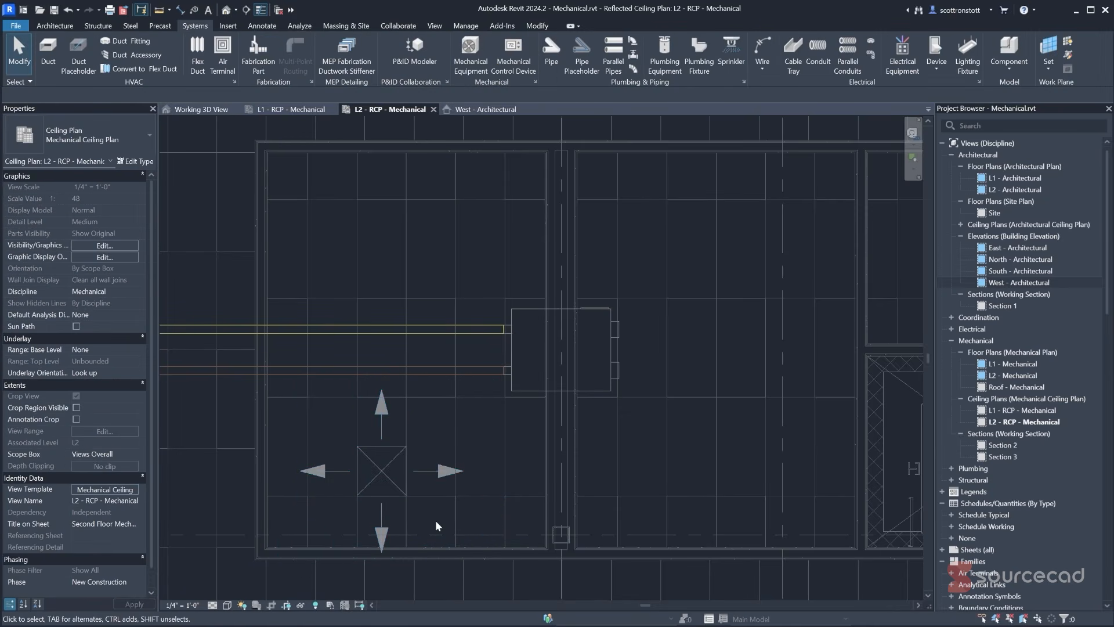
- Turn off the diffuser's UpArrow, RightArrow, LeftArrow and DownArrow options
click(396, 482)
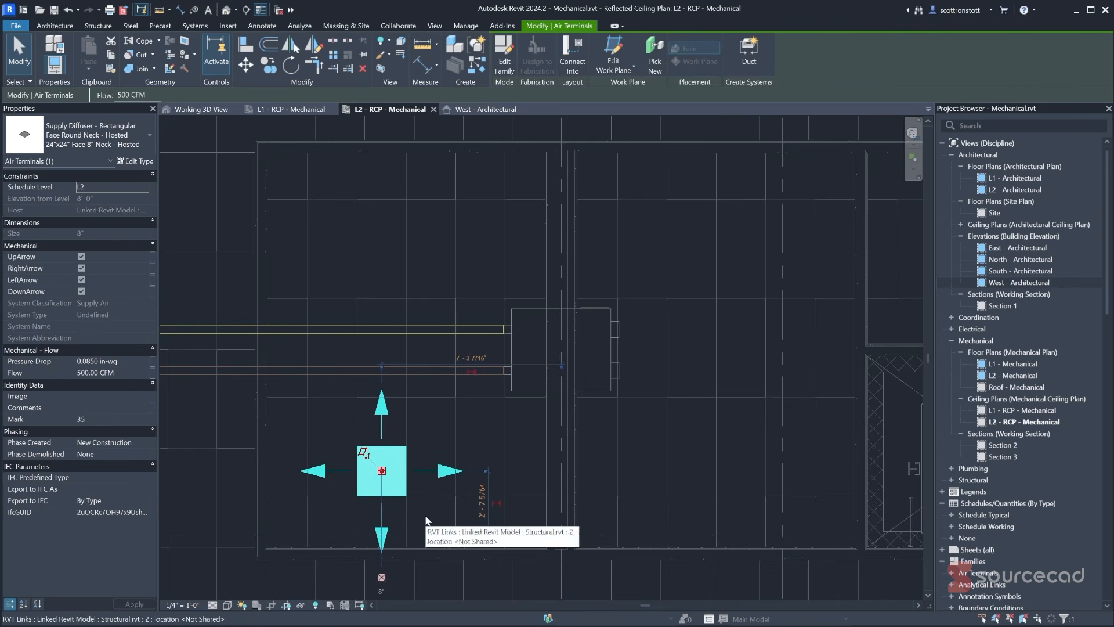
click(81, 257)
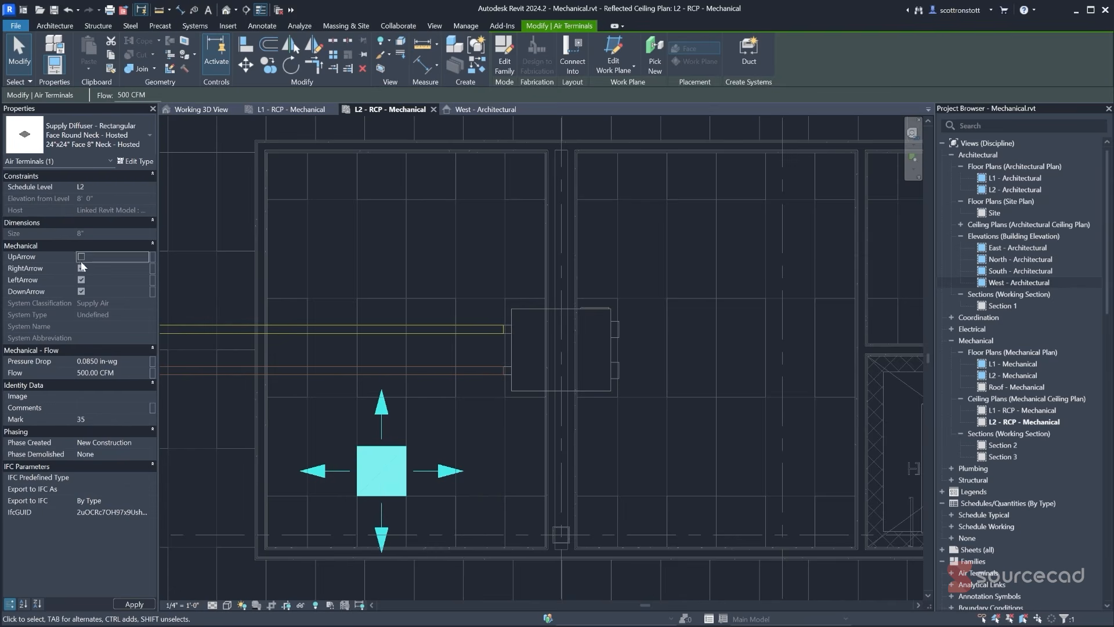
click(81, 268)
click(81, 280)
click(81, 292)
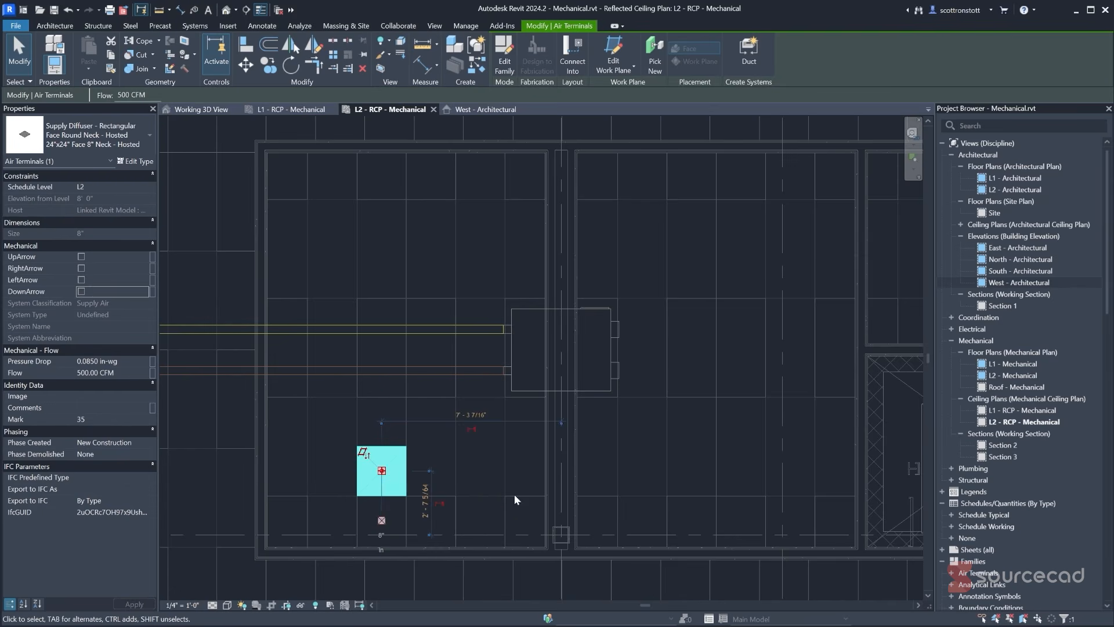
click(496, 473)
- Set the supply diffuser's flow to 200 CFM
click(599, 388)
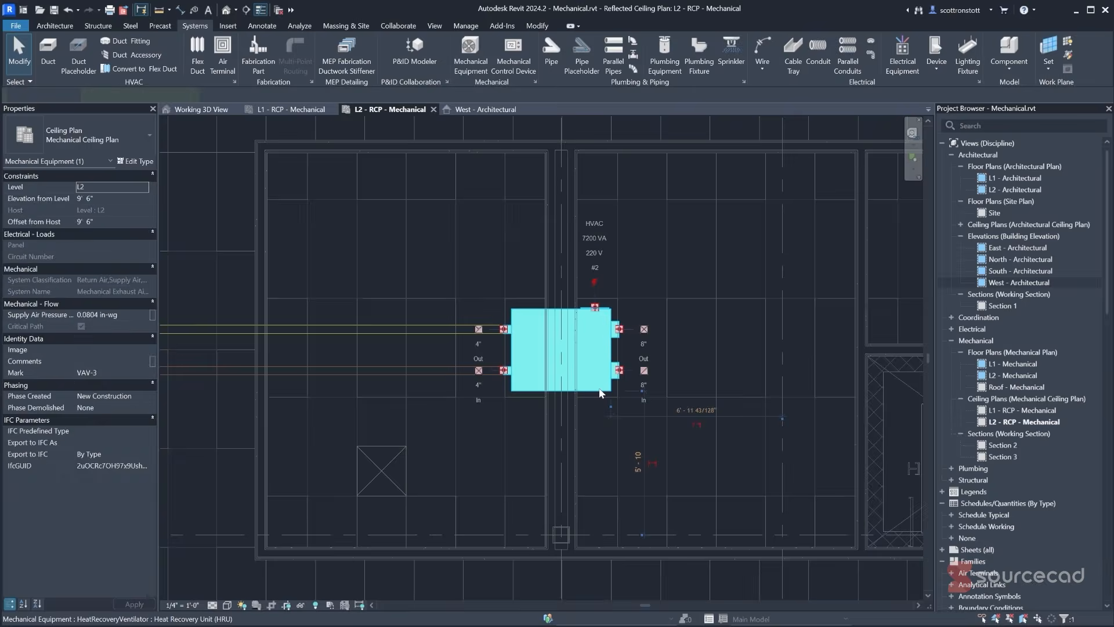
click(381, 429)
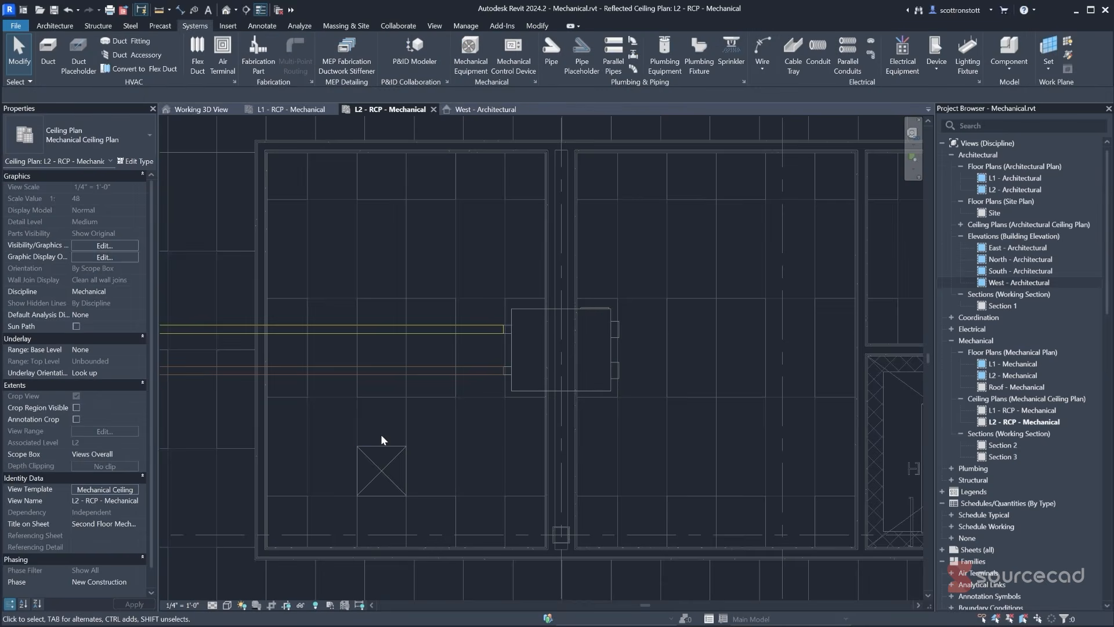
click(381, 450)
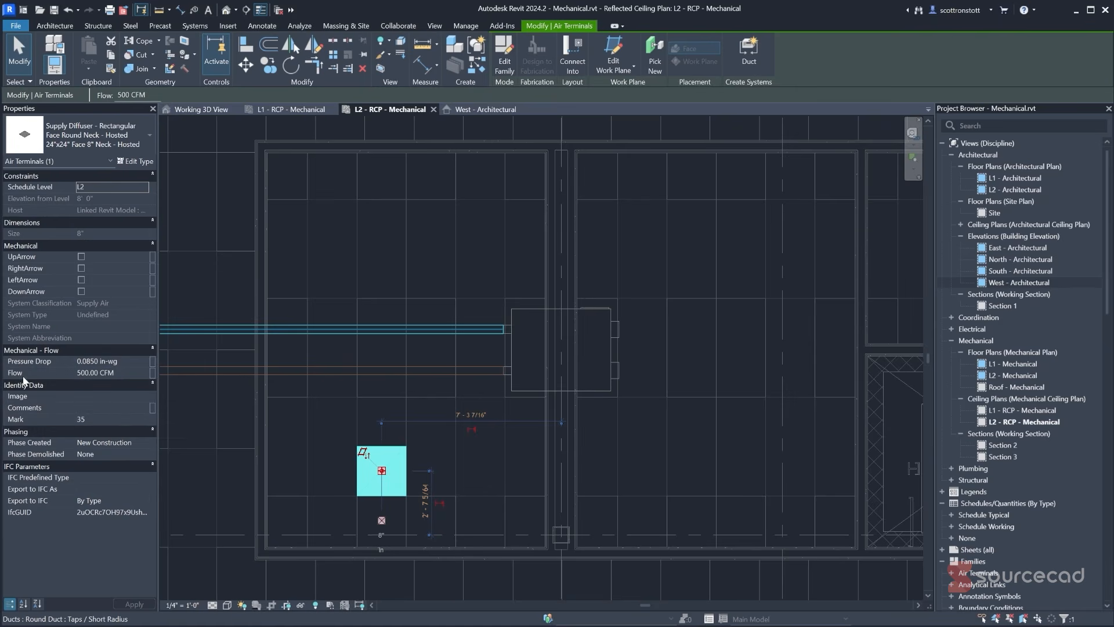
click(79, 372)
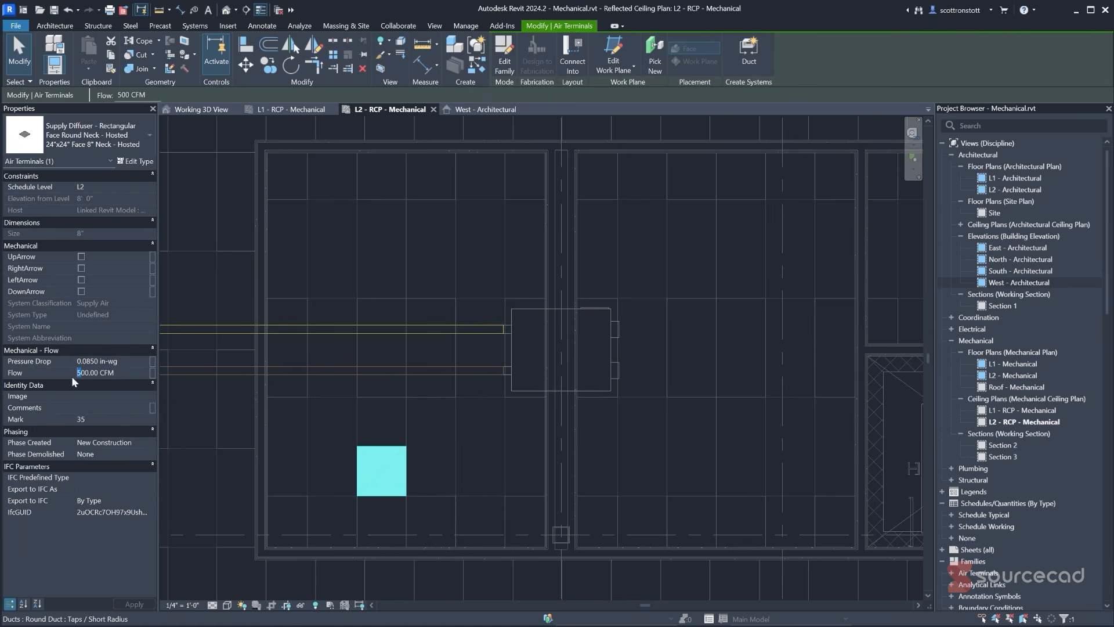
text(2)
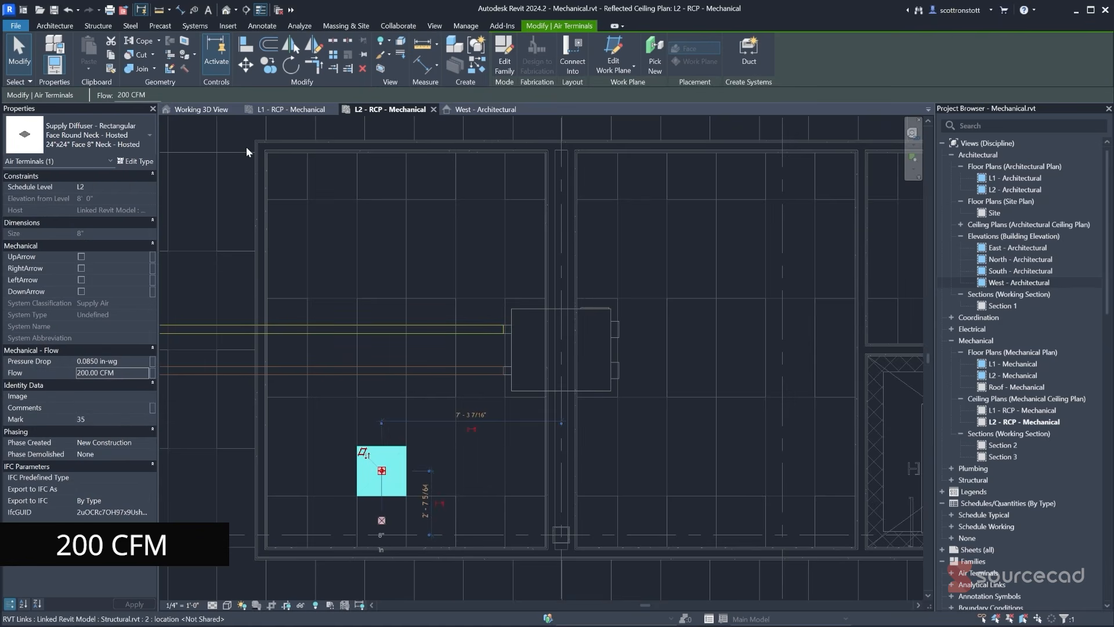
- Copy the supply diffuser horizontally into the adjacent restroom, snapping it to the matching ceiling grid position
click(268, 65)
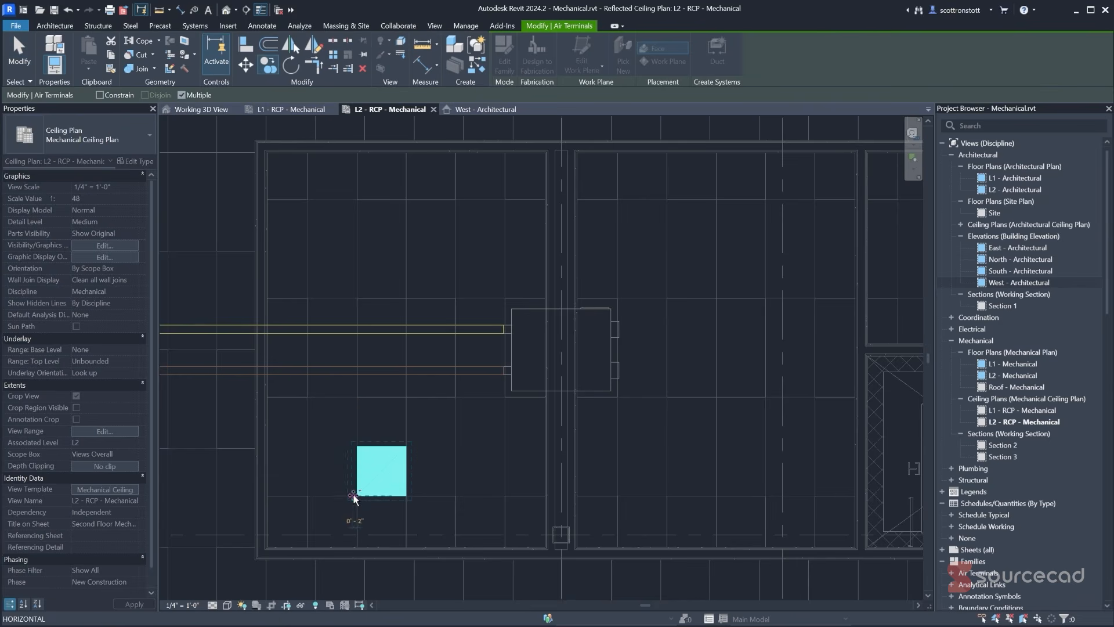
click(715, 496)
key(Escape)
key(Escape)
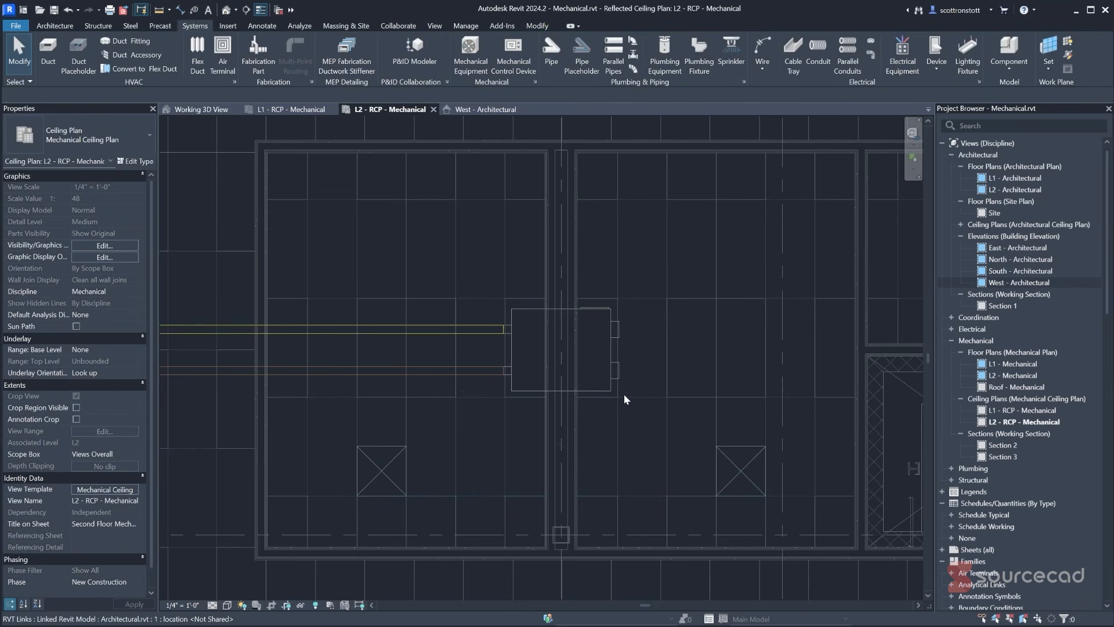
- Draw an 8" round duct about 4'-11" long from the heat recovery unit's 8" In connector, ending in line with the copied diffuser's centre
scroll(625, 398, down, 5)
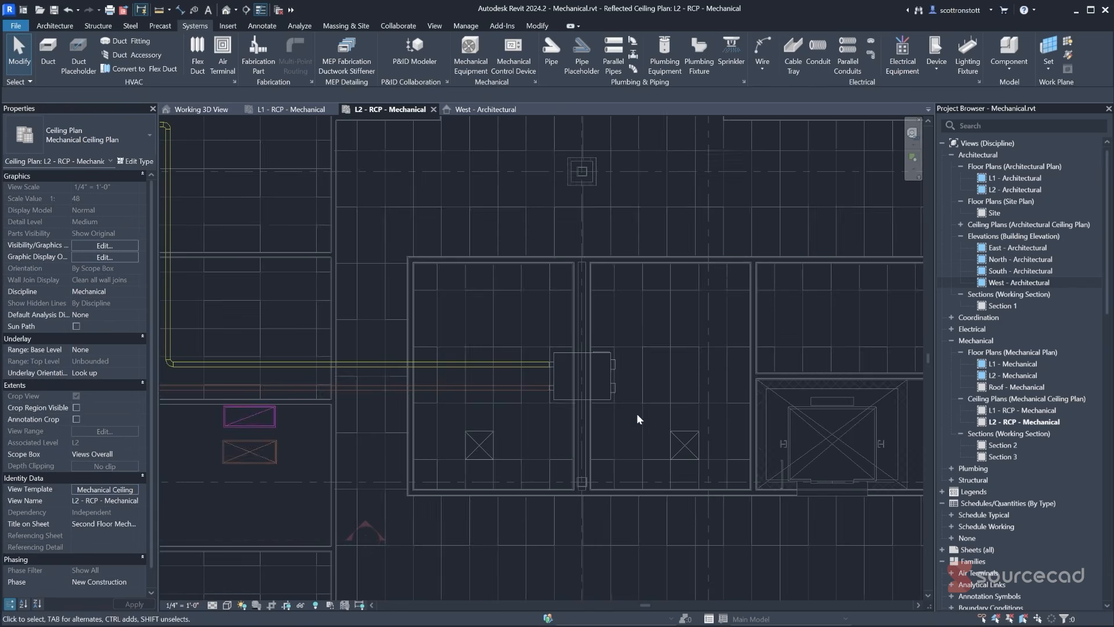
scroll(667, 430, down, 4)
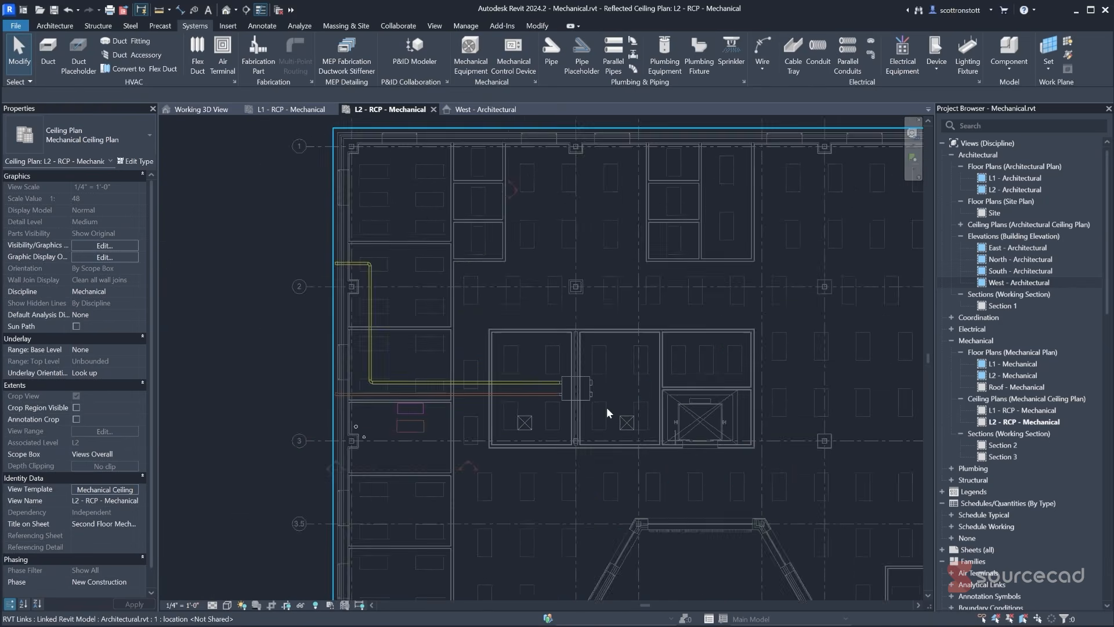
scroll(611, 410, up, 5)
middle_drag(605, 398, 617, 372)
scroll(609, 360, up, 2)
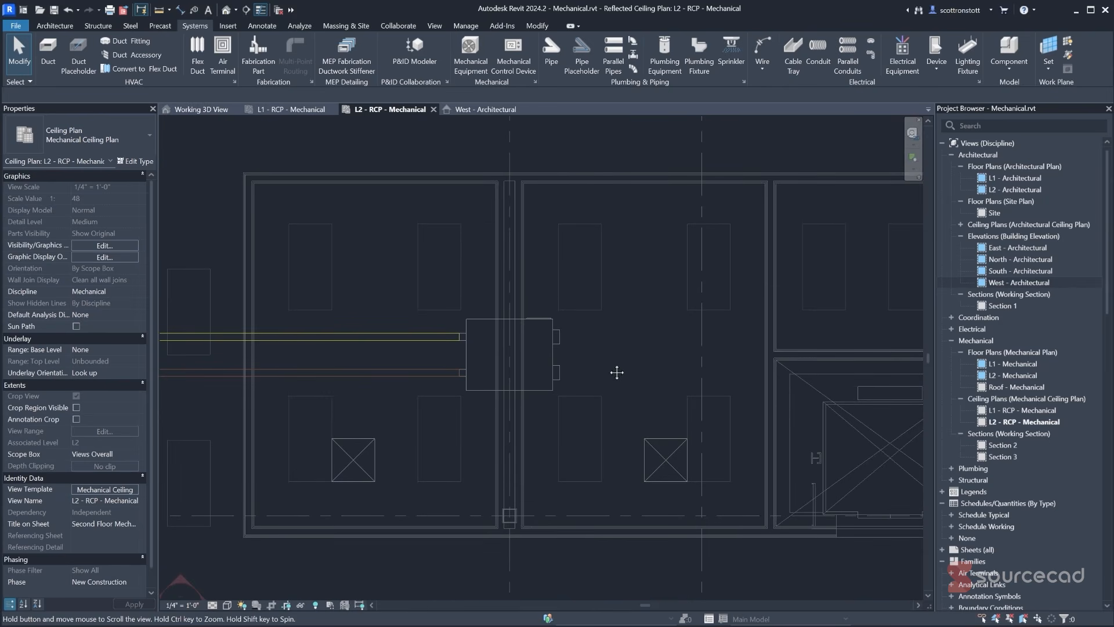
middle_drag(617, 372, 626, 381)
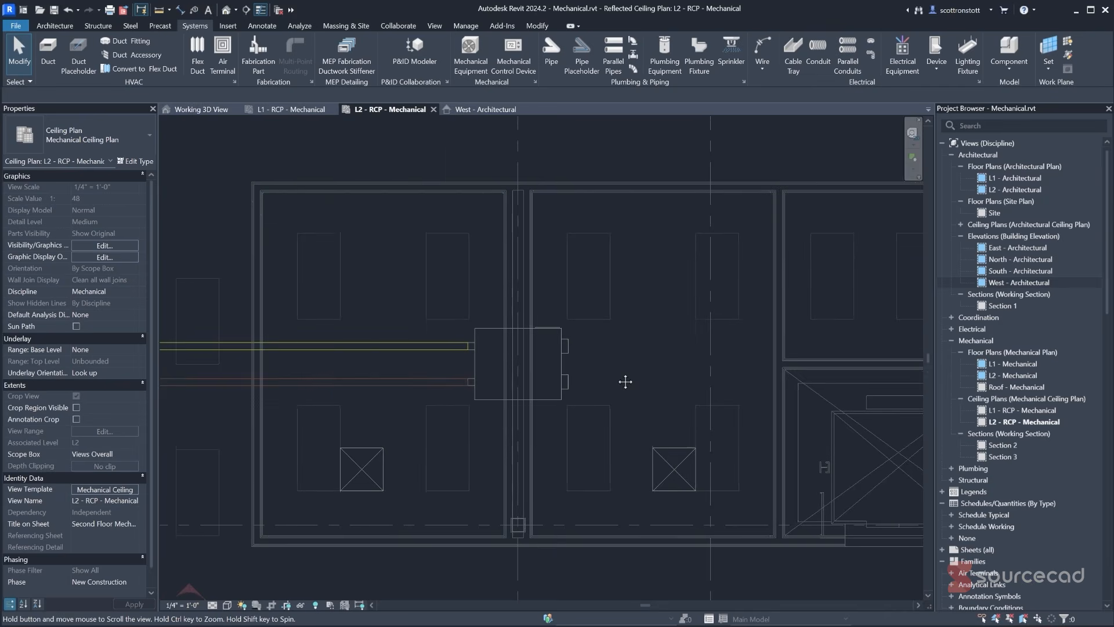
click(550, 399)
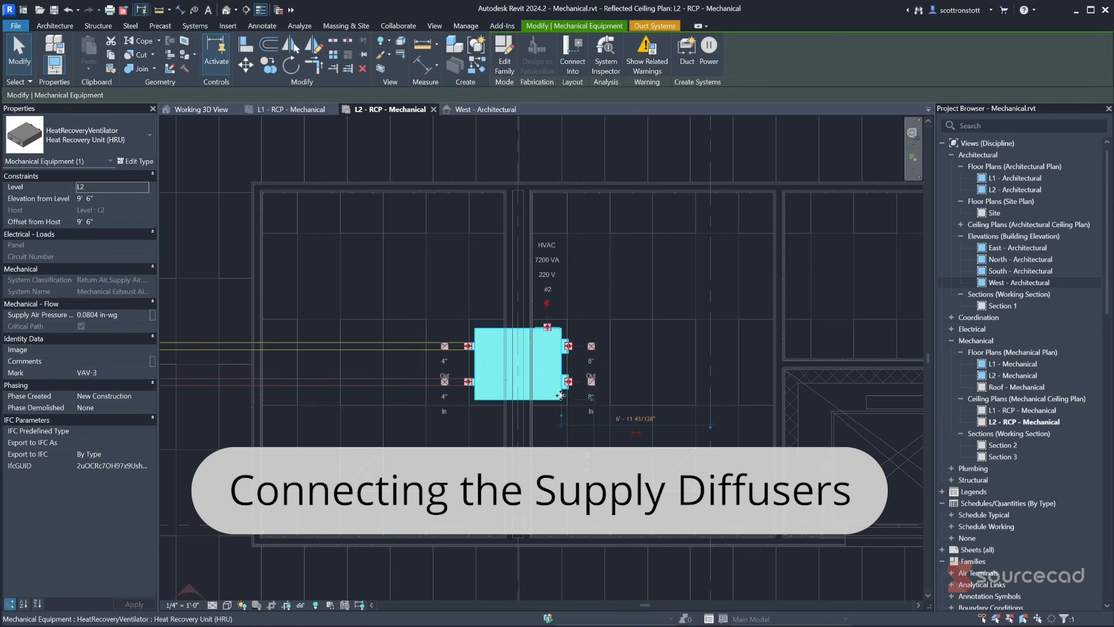
click(591, 383)
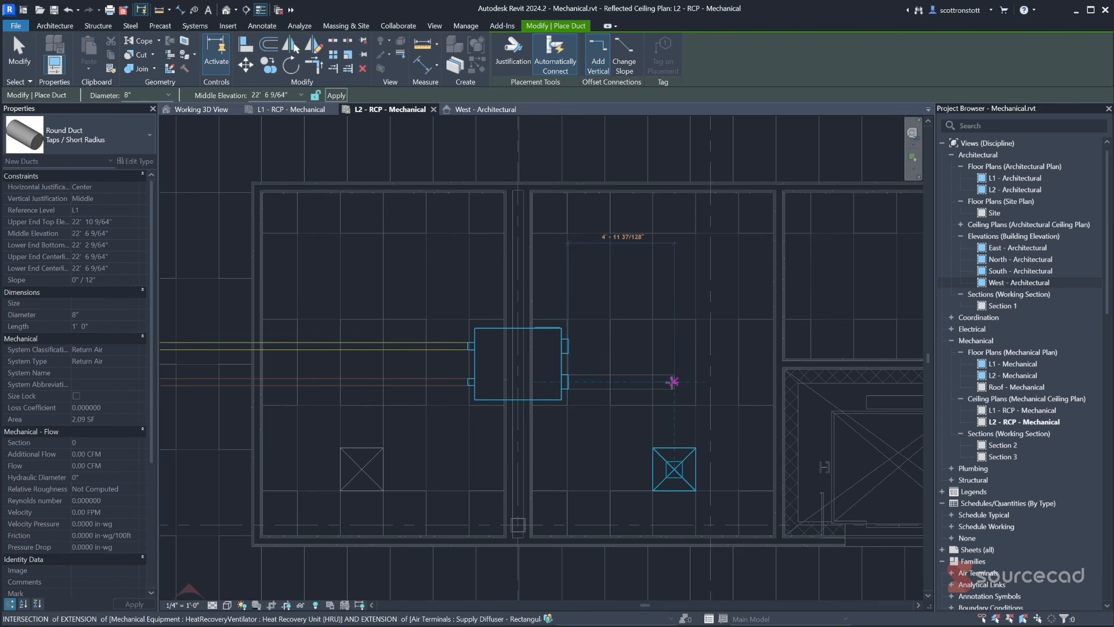
click(674, 382)
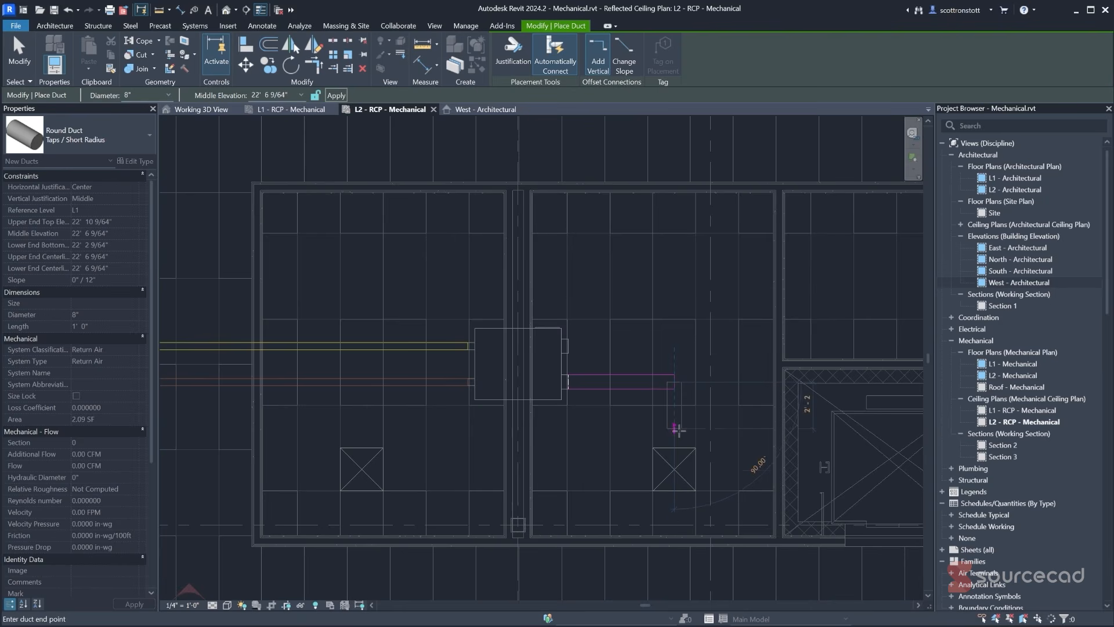
- Try to extend the 8" duct down to the copied supply diffuser's connector, and undo that extension
click(674, 468)
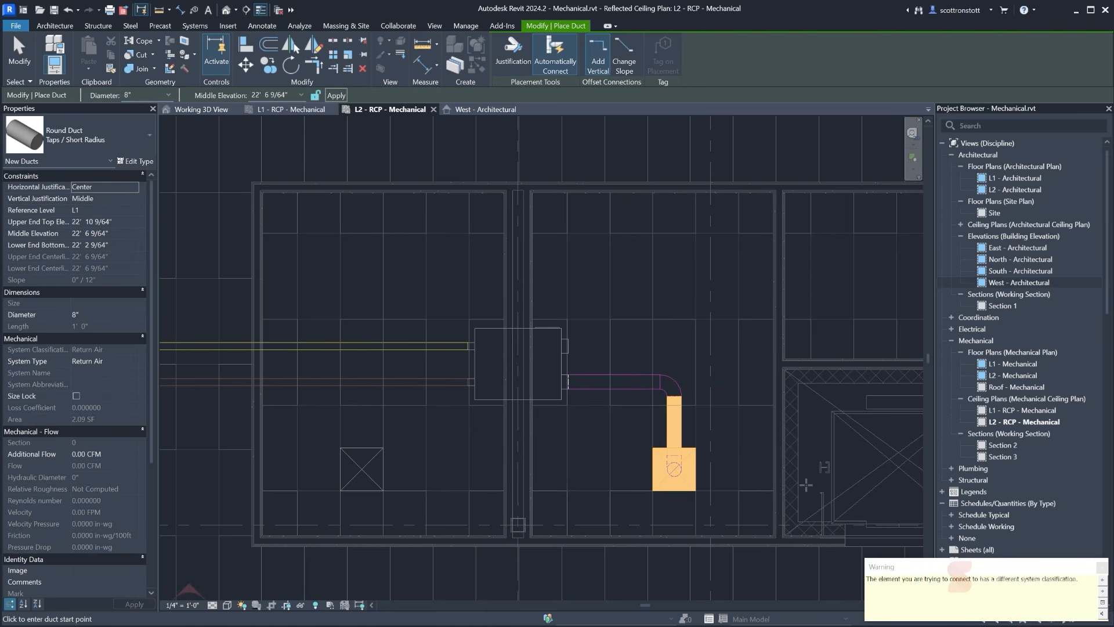
click(19, 55)
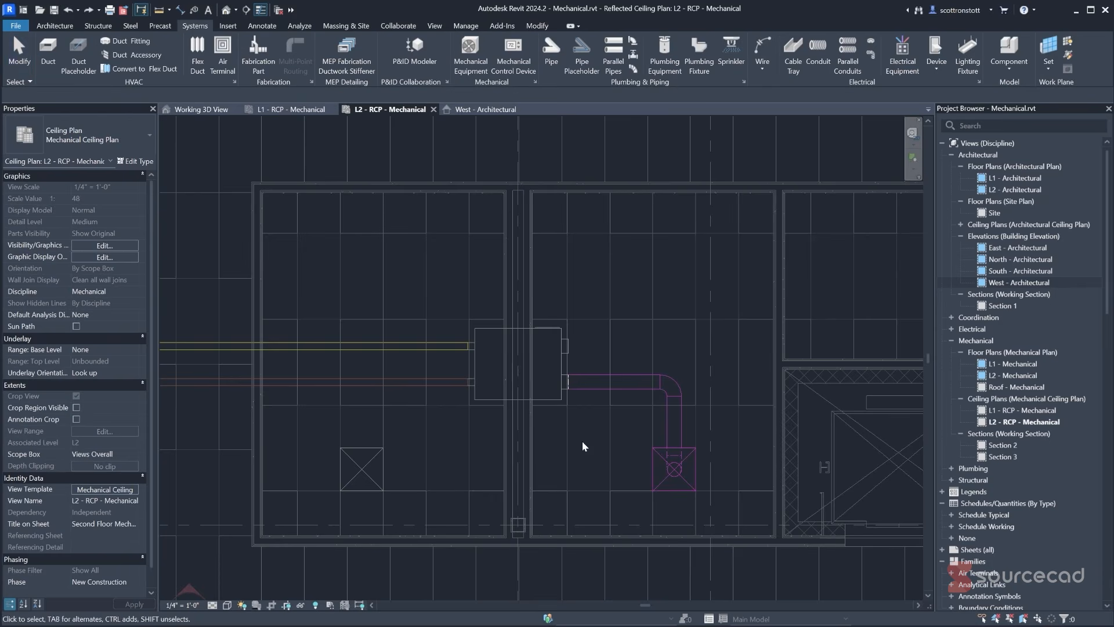
click(68, 11)
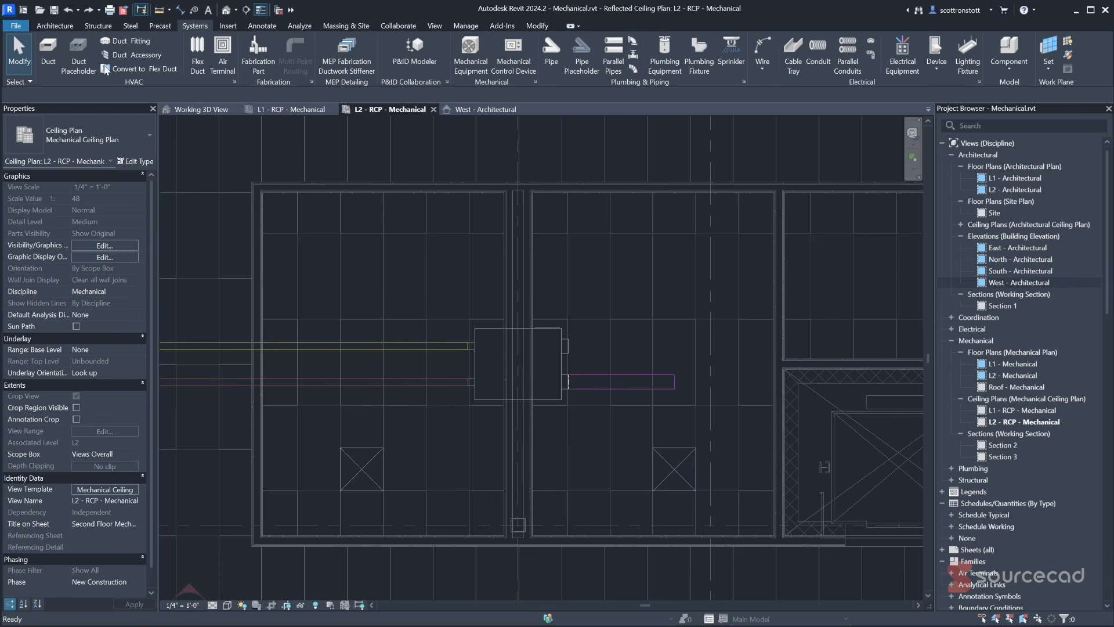
- Check the system type of the remaining 8" duct segment in its properties
click(590, 391)
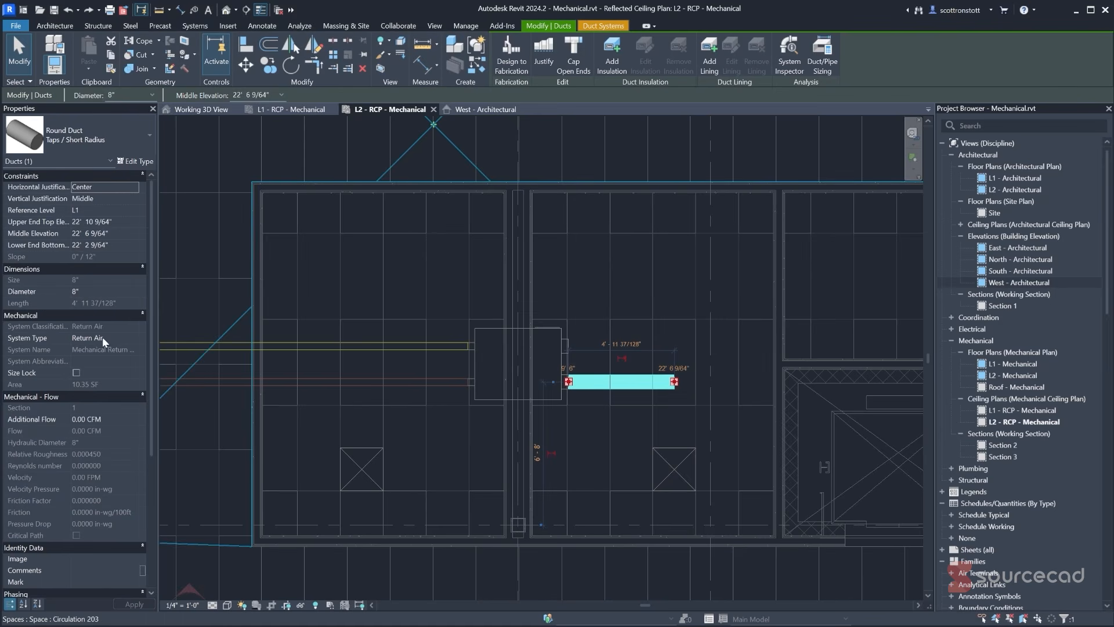
click(592, 441)
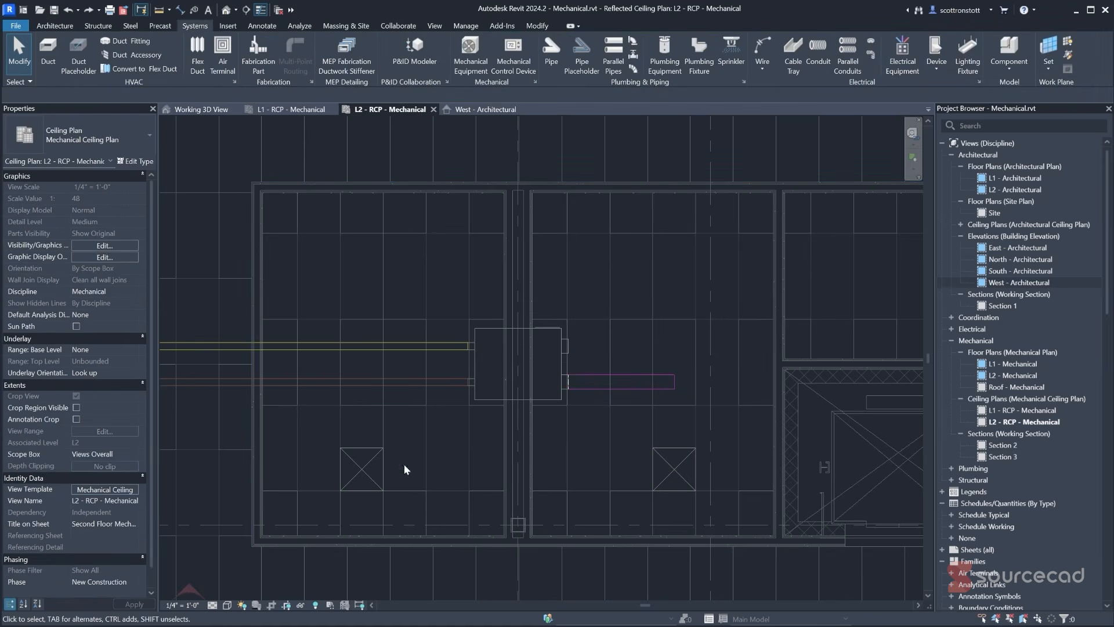
- Draw an 8" round supply duct about 3'-4" long from the heat recovery unit's 8" Out connector, parallel to the existing 8" duct
click(677, 476)
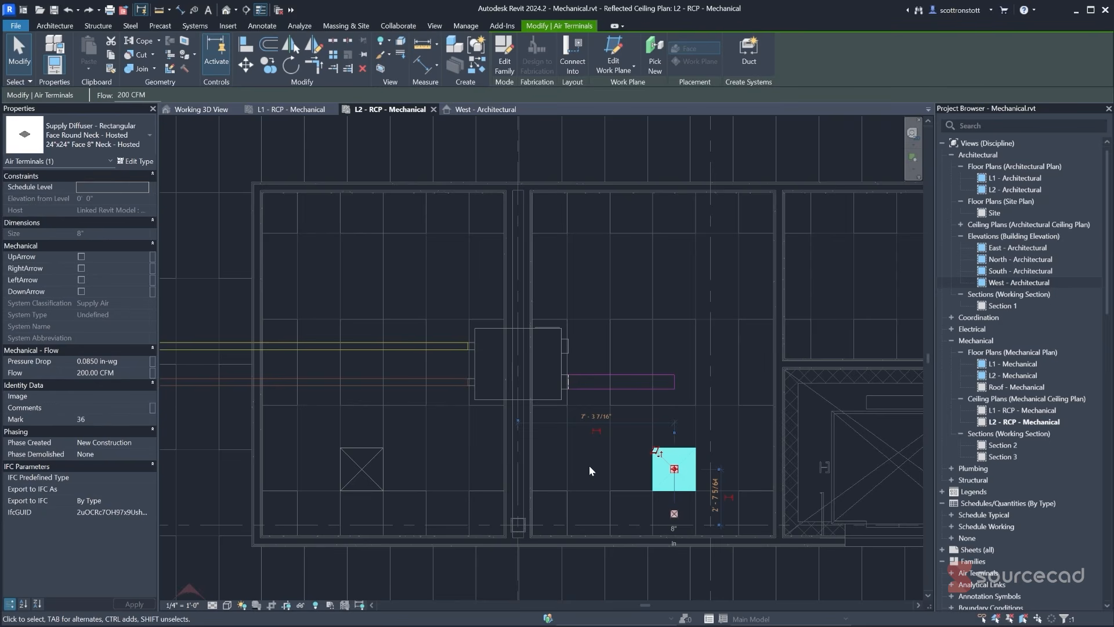
key(Escape)
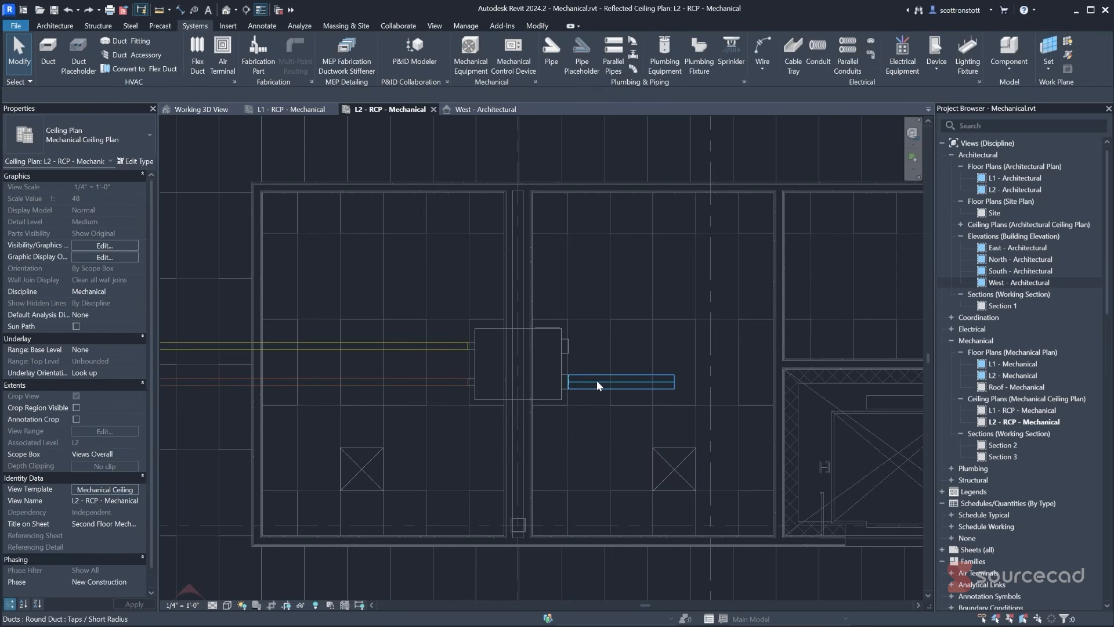
click(560, 353)
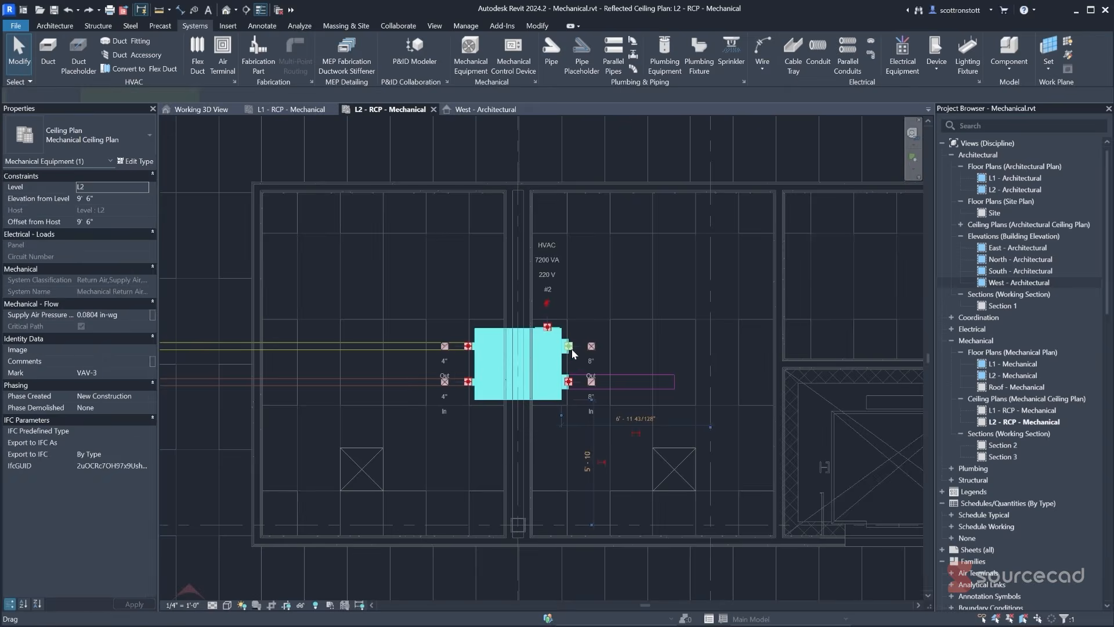
click(591, 346)
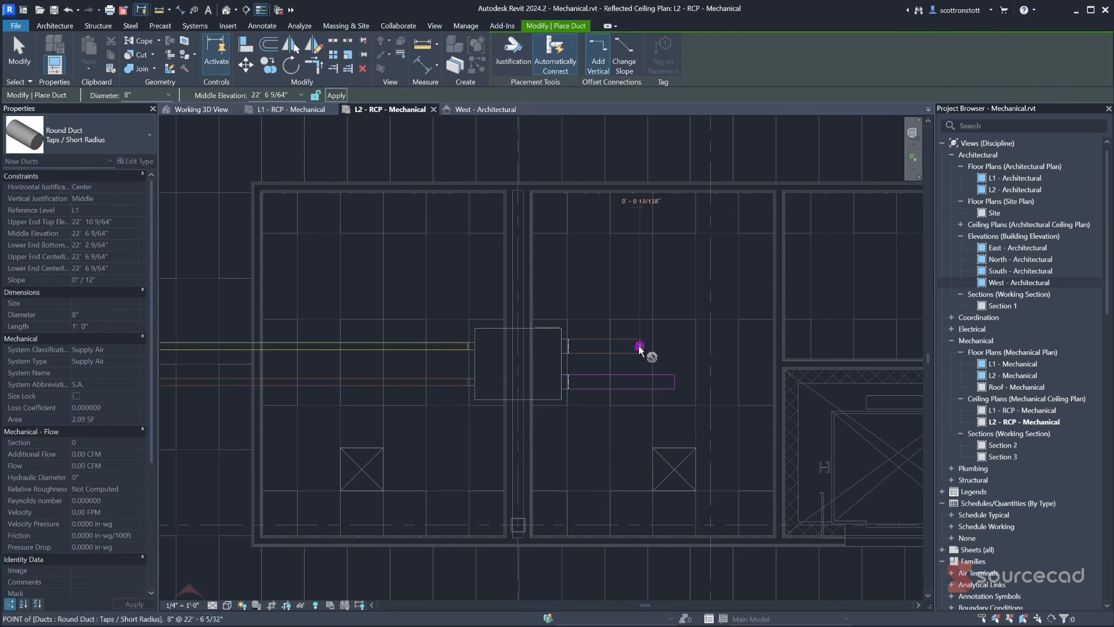
click(637, 351)
key(Escape)
key(Escape)
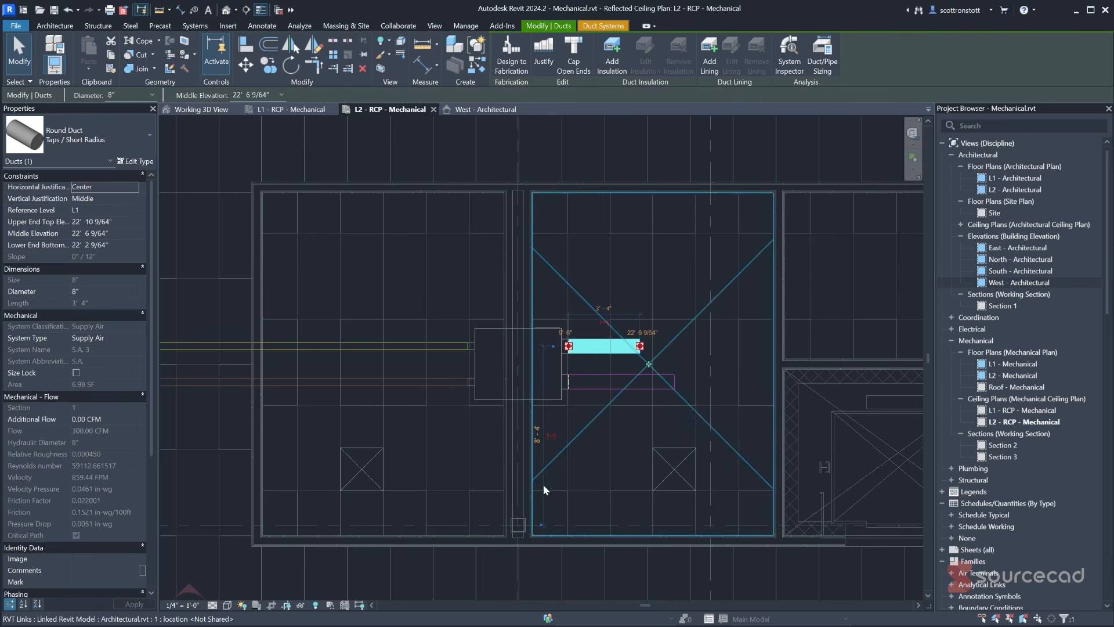
click(619, 444)
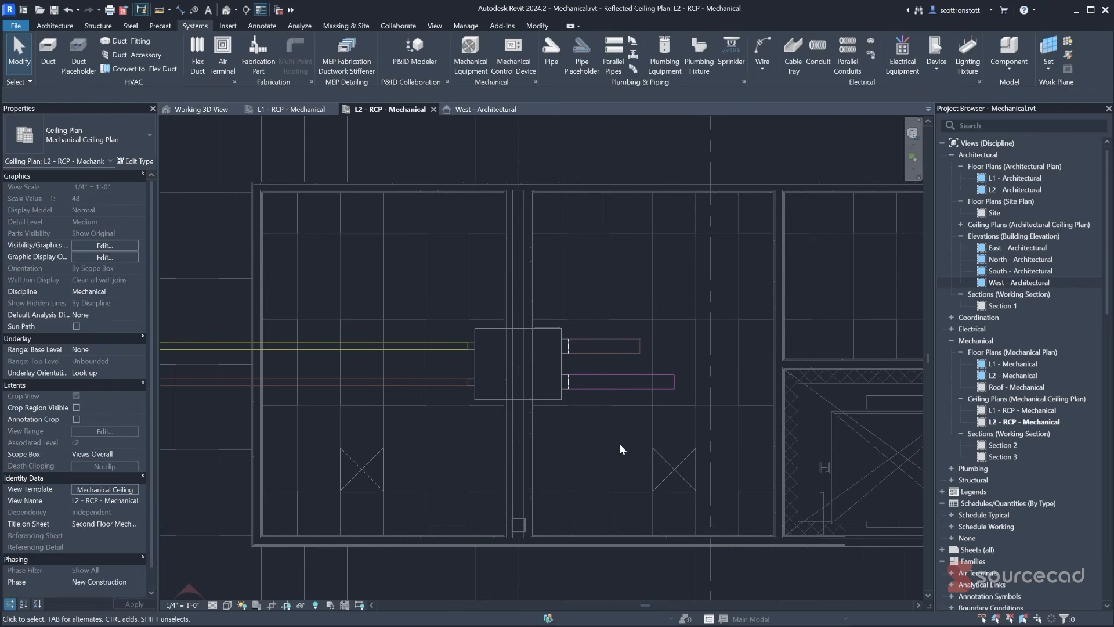
- Move both restroom supply diffusers 10'-0" vertically in plan, past the heat recovery unit, snapping to the ceiling grid intersection
click(674, 470)
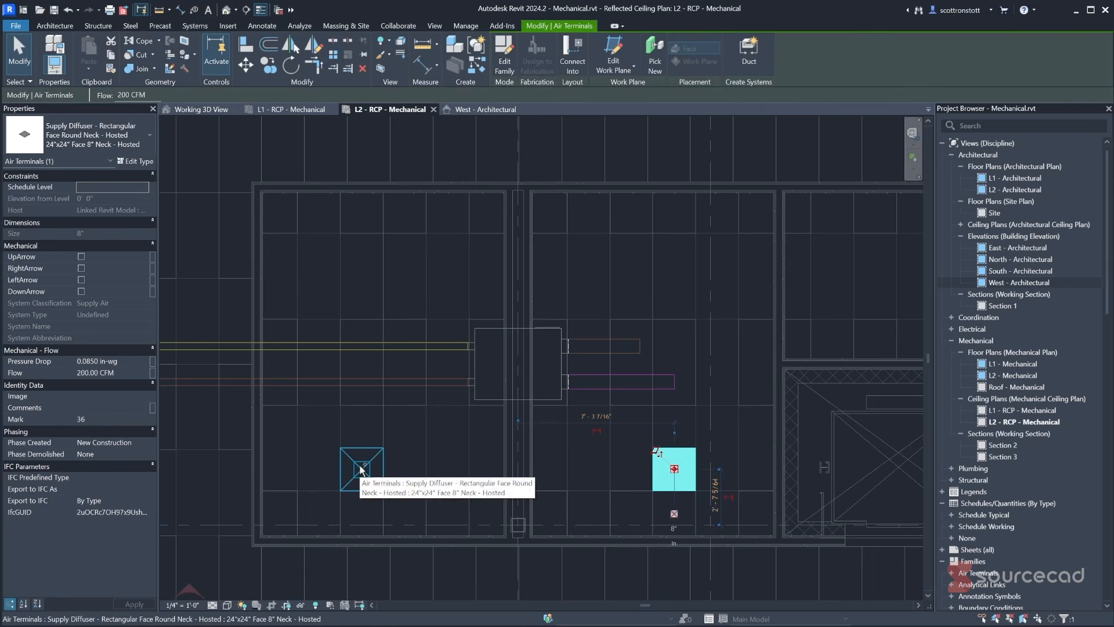
ctrl+click(360, 470)
click(246, 65)
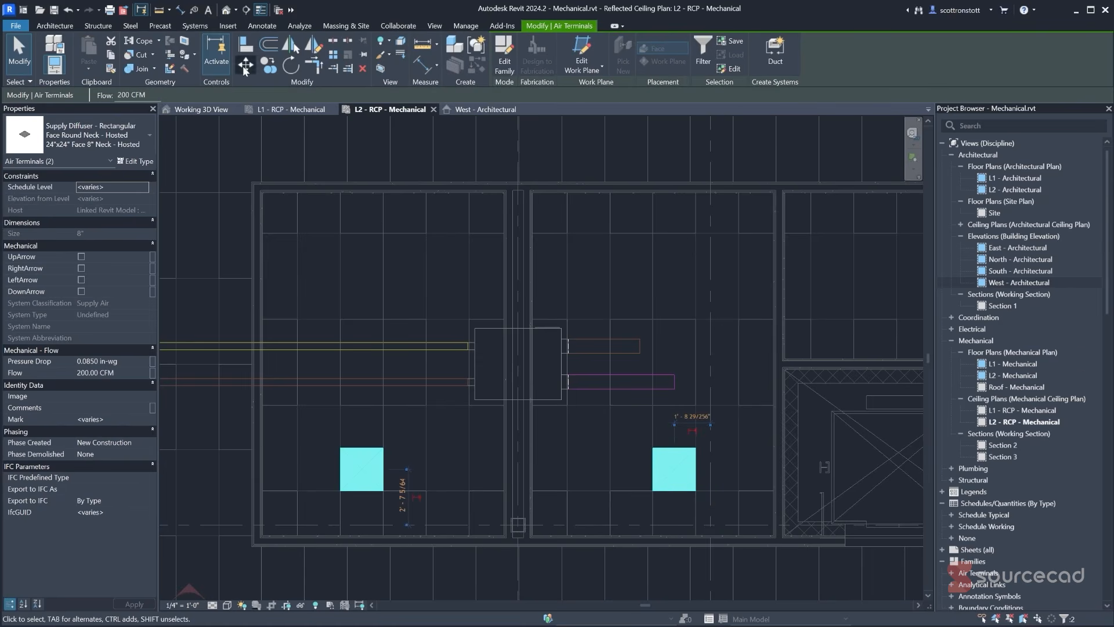
click(340, 448)
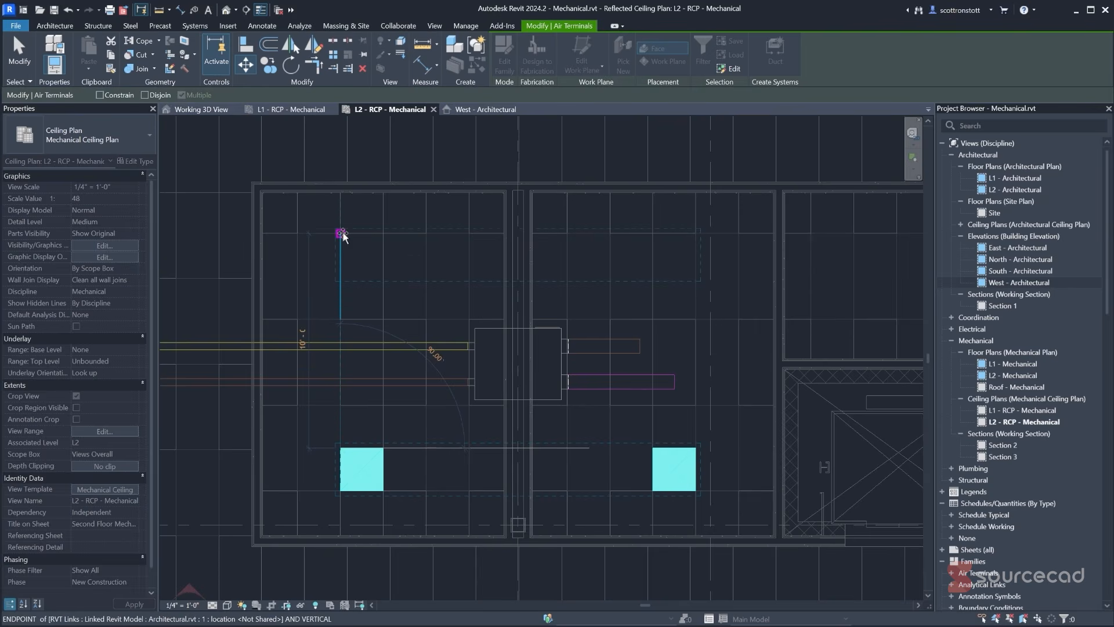
click(340, 234)
key(Escape)
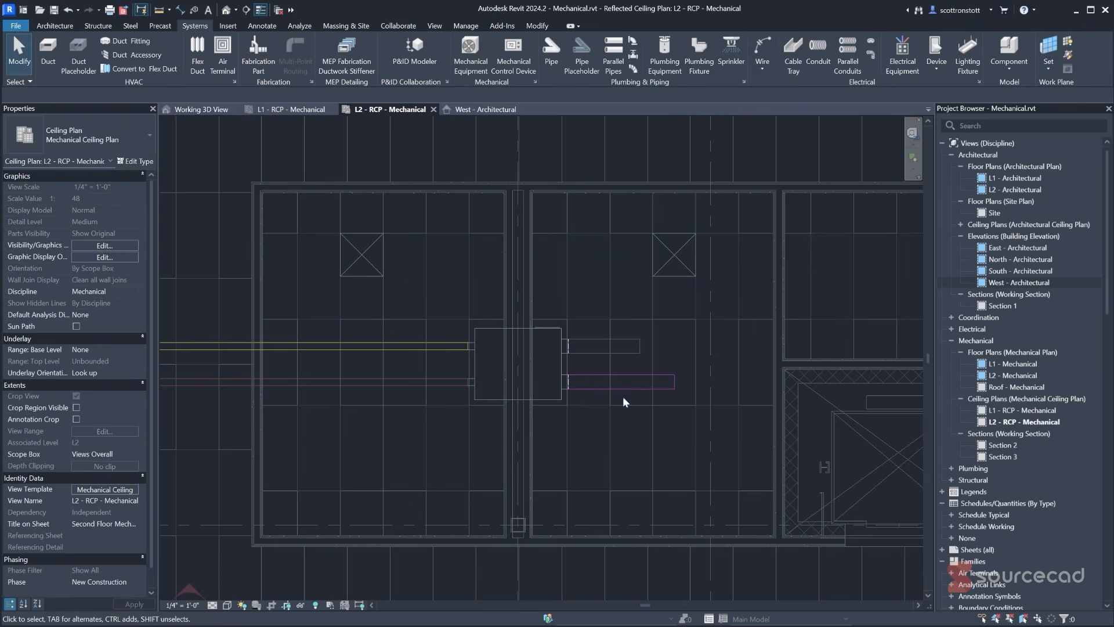
- Lengthen the 8" supply duct to about 4'-11", in line with the diffuser in its restroom, and continue it to that diffuser's connector
click(633, 353)
drag(641, 346, 674, 349)
right_click(674, 348)
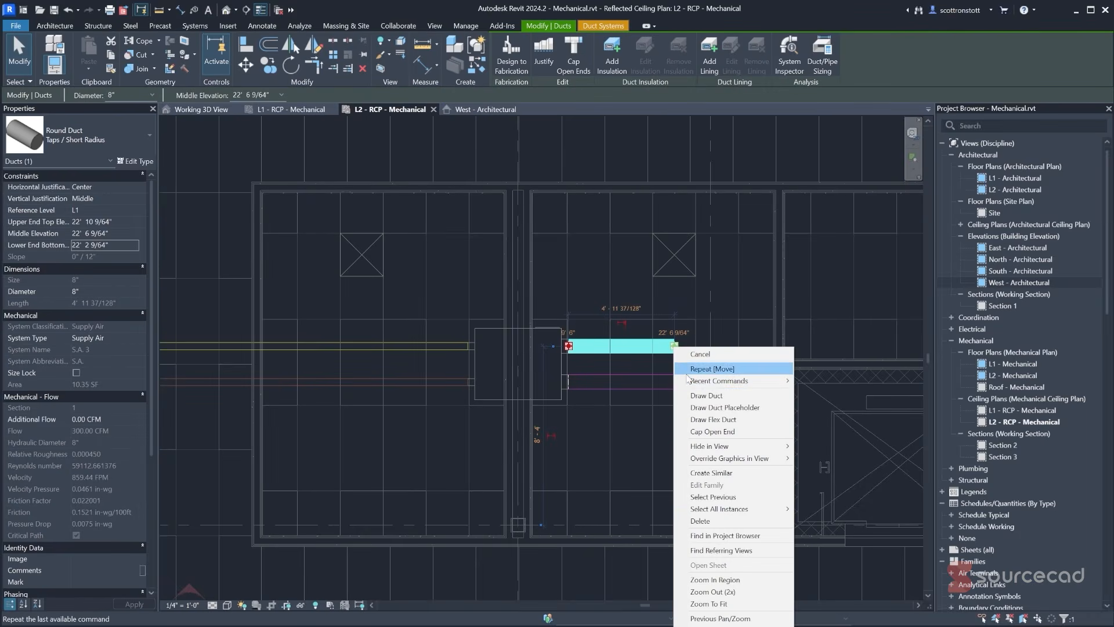
mouse_move(688, 379)
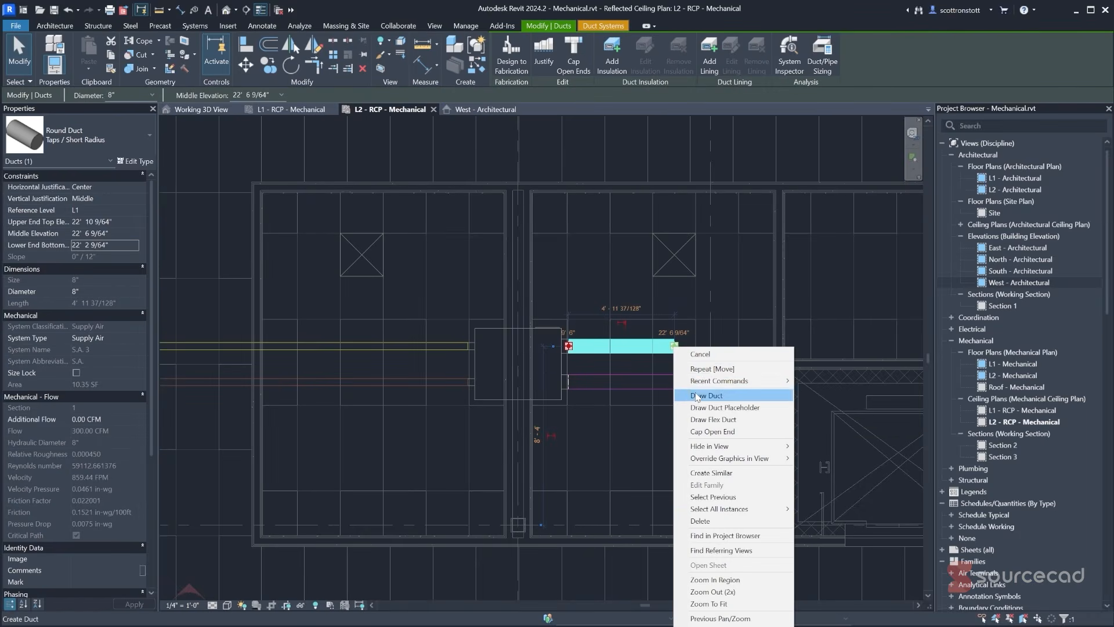
click(706, 395)
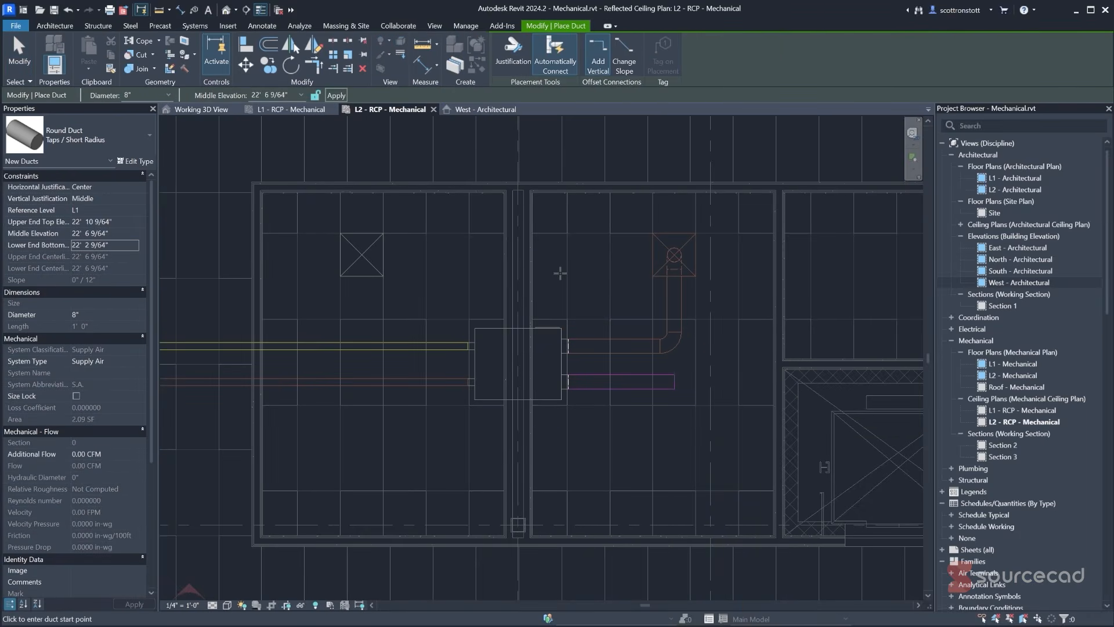
key(Escape)
key(Escape)
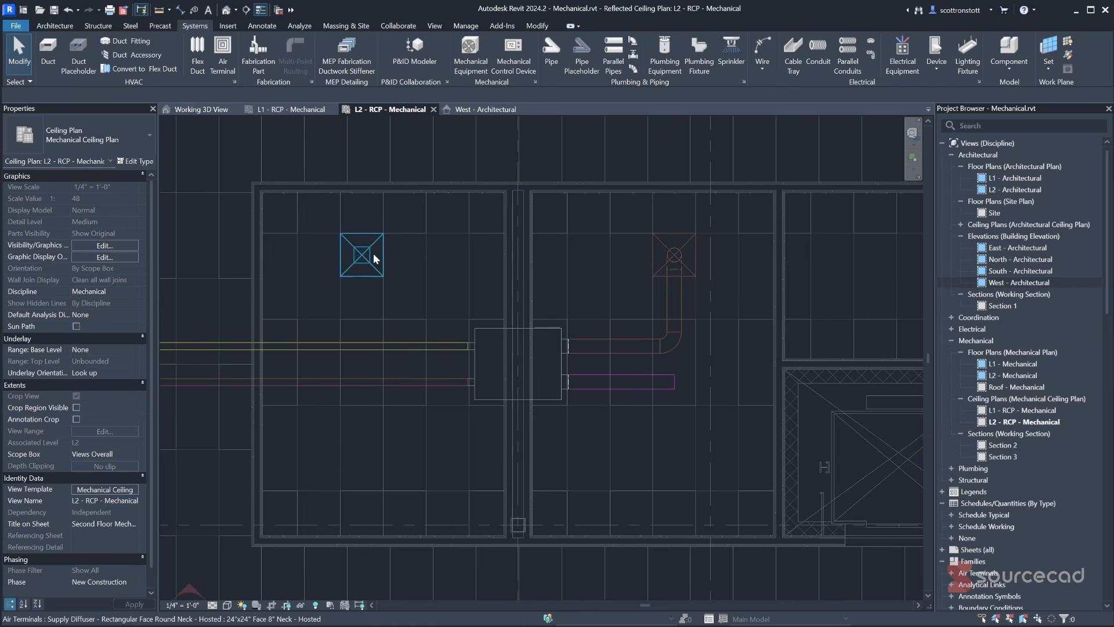
- Branch a similar 8" supply duct from the midpoint of the horizontal supply segment and route it to the adjacent restroom's diffuser
click(631, 346)
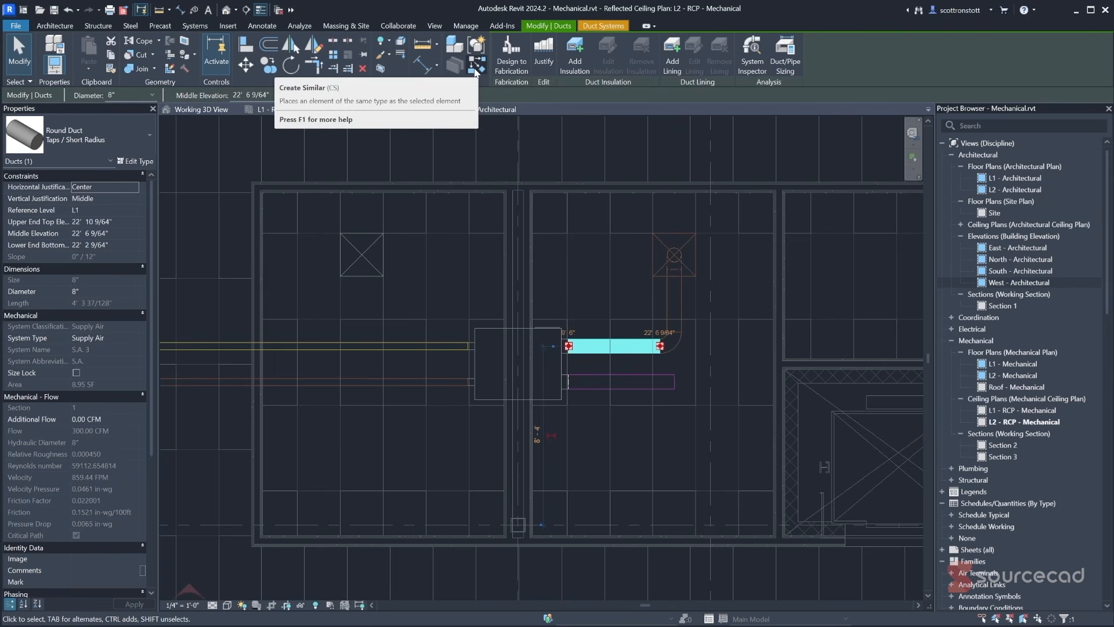
click(476, 68)
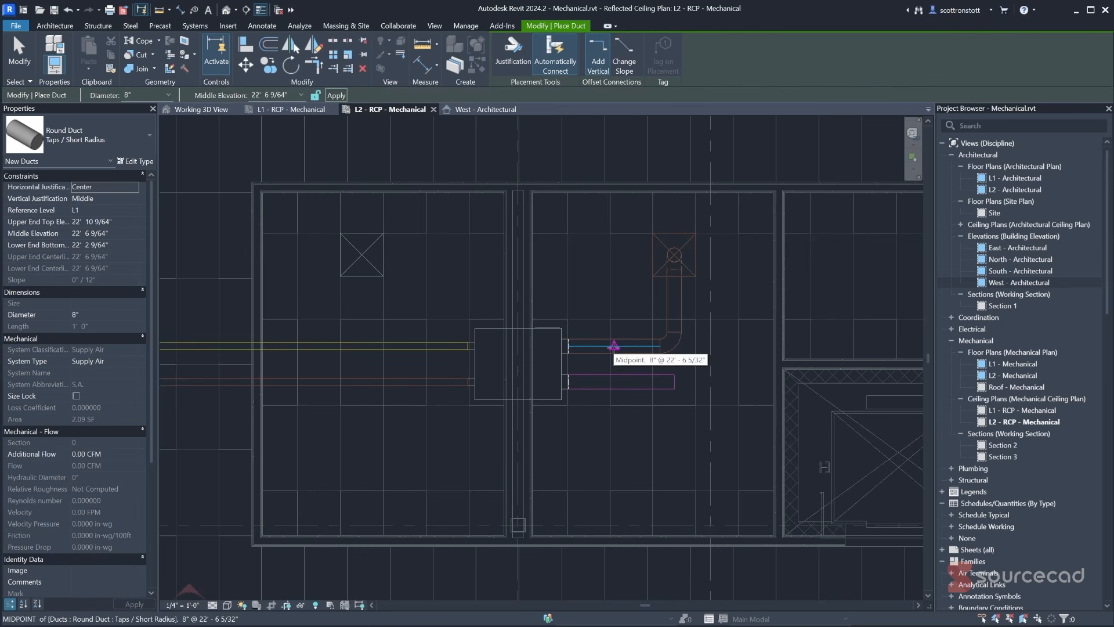
click(613, 347)
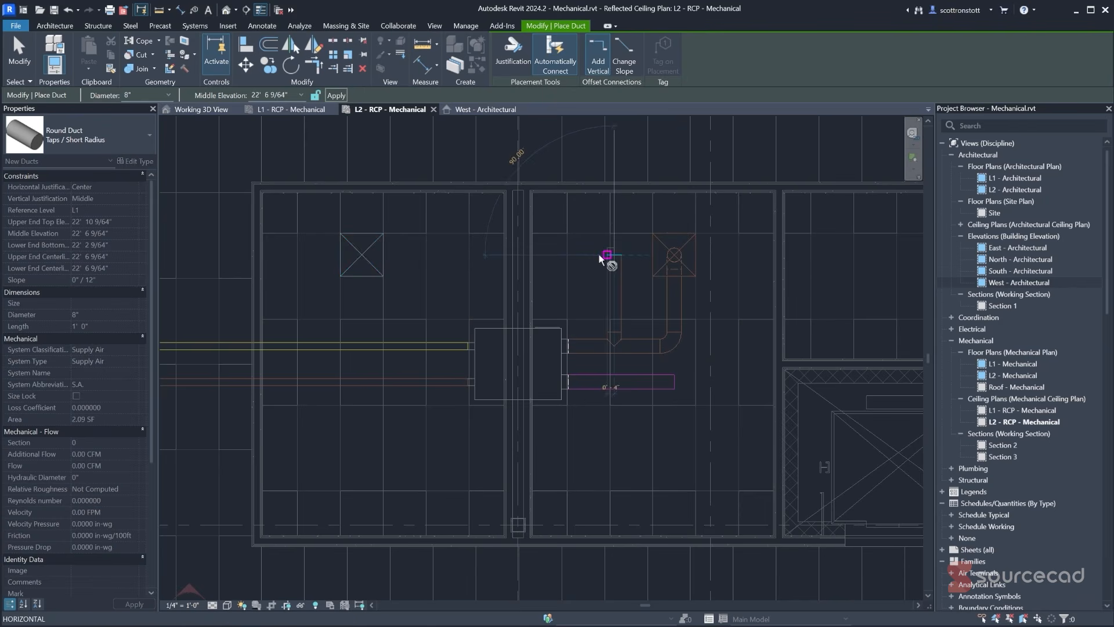
click(362, 254)
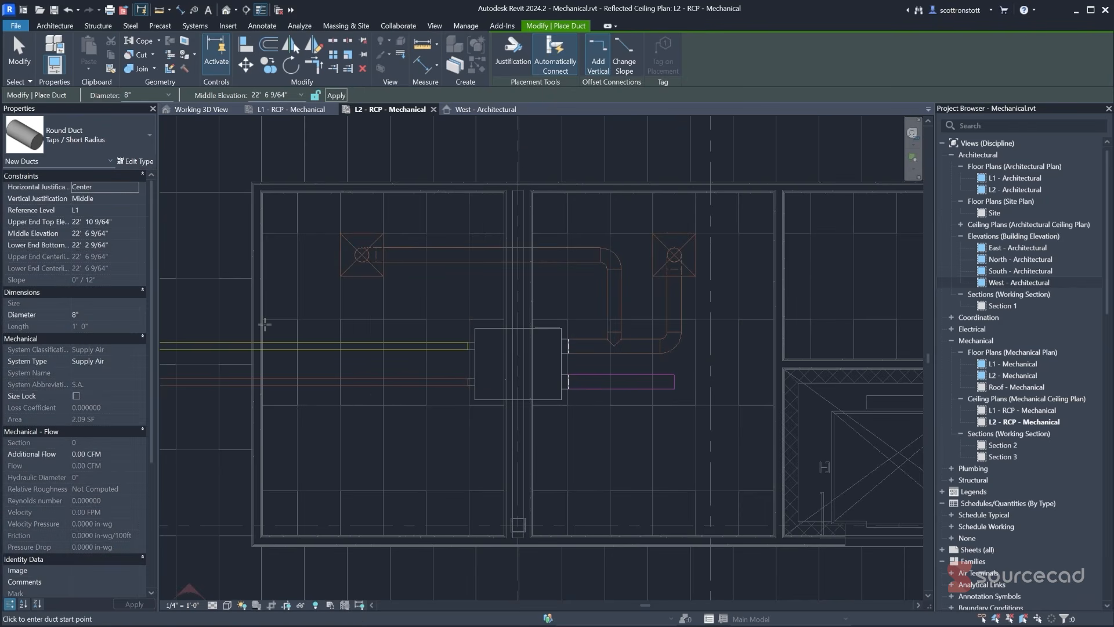
click(32, 65)
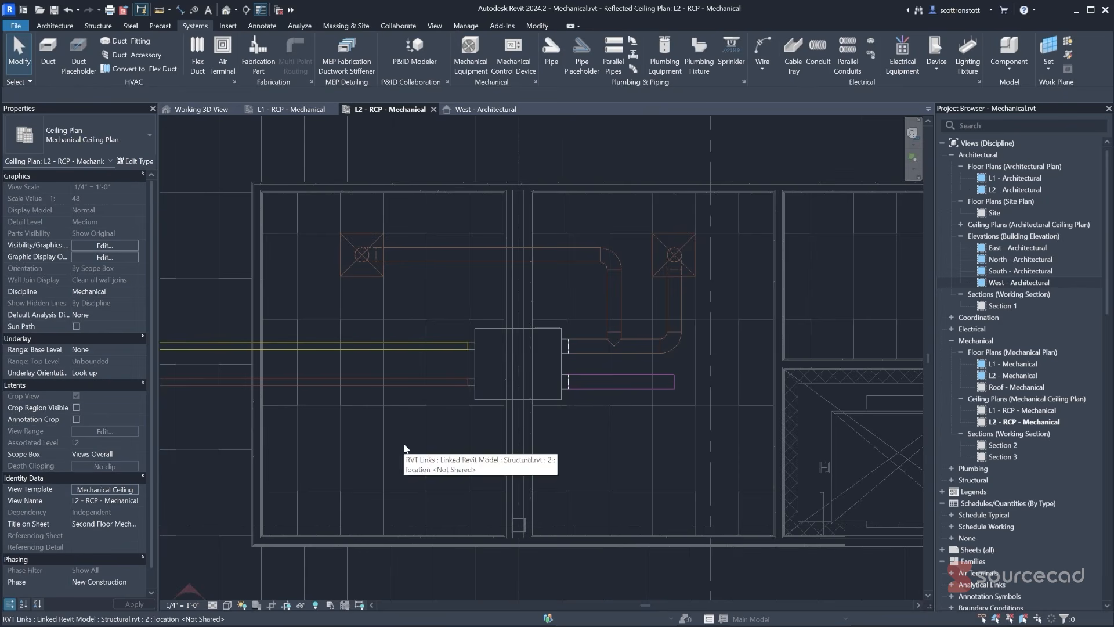
- Examine the new supply ductwork and the heat recovery unit's position at the wall between the restrooms in the Working 3D View
click(199, 111)
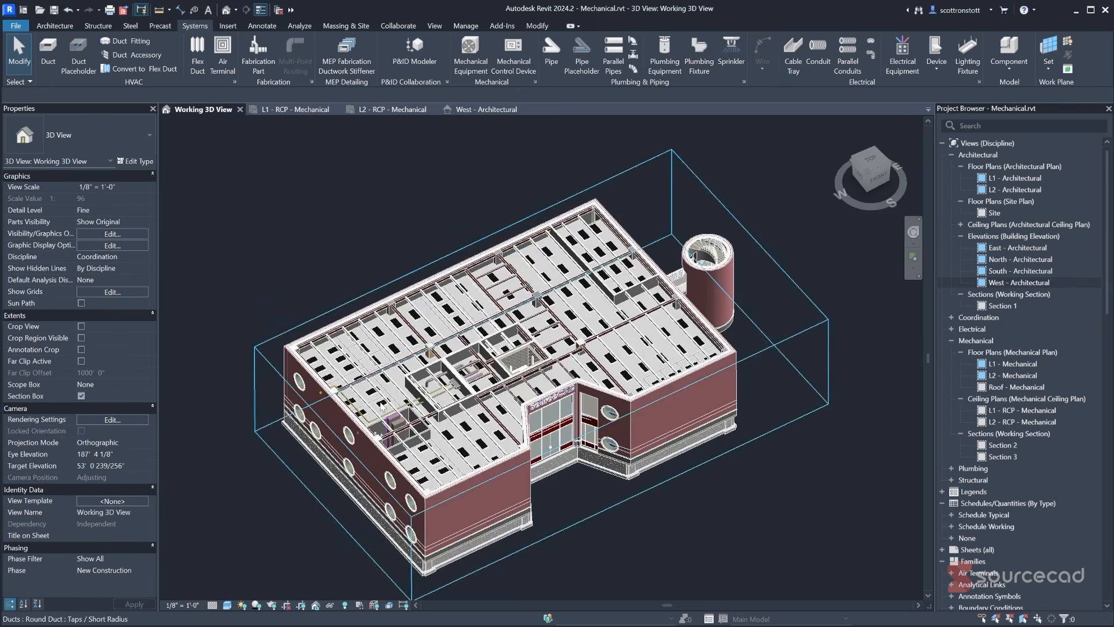
scroll(444, 389, up, 5)
scroll(442, 388, up, 5)
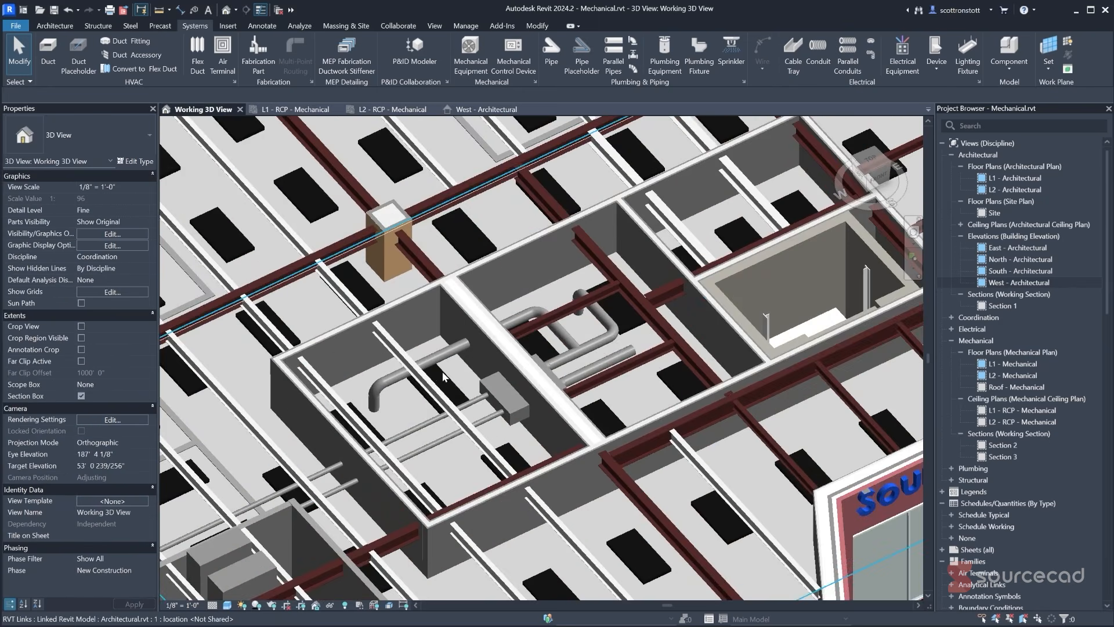
shift+middle_drag(442, 371, 442, 424)
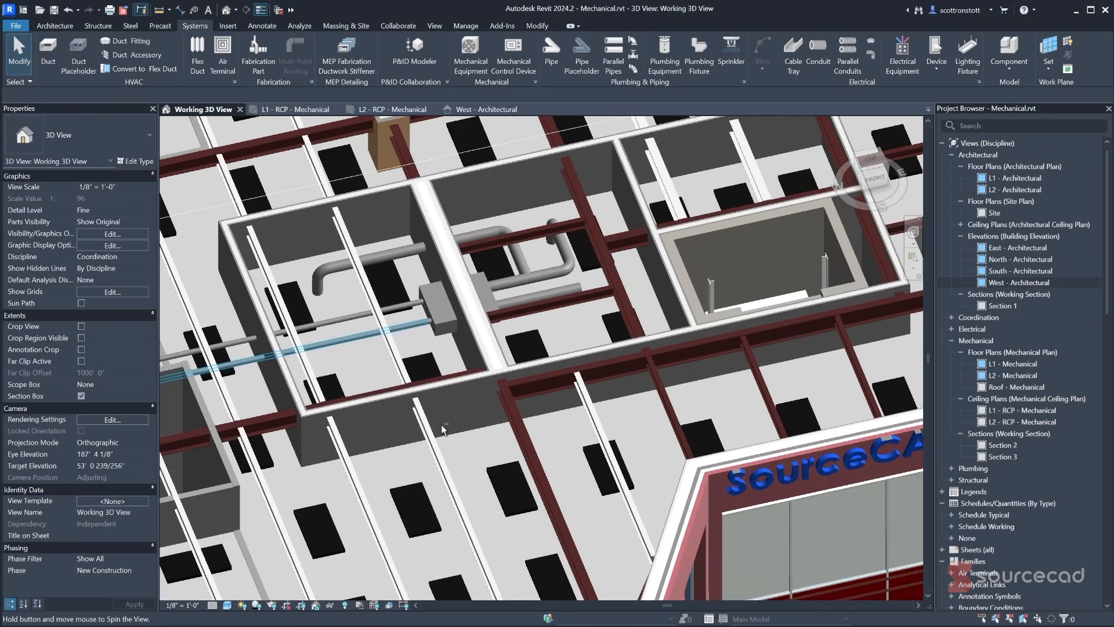
scroll(468, 280, up, 5)
shift+middle_drag(468, 278, 594, 300)
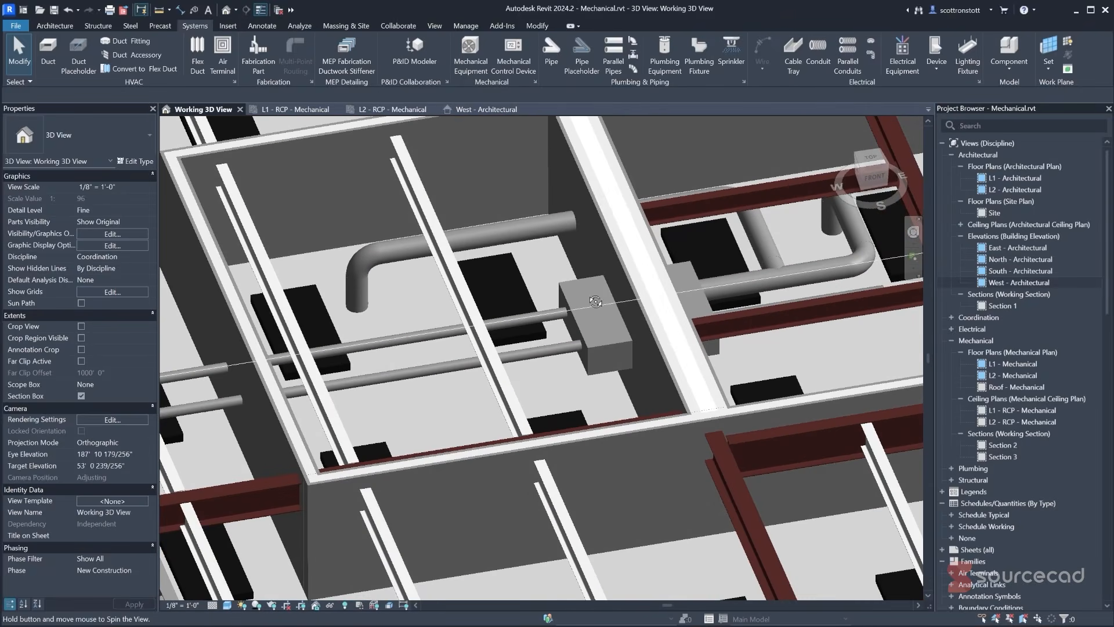
middle_drag(776, 211, 630, 320)
scroll(511, 320, down, 2)
scroll(511, 319, up, 2)
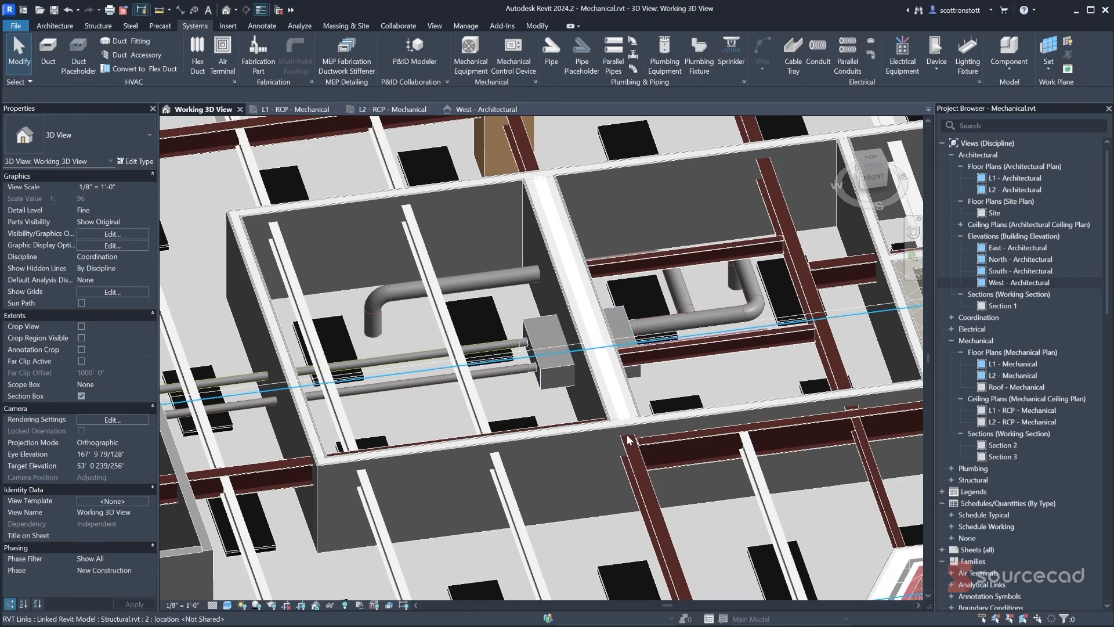
- Nudge the heat recovery unit left in the L2 - RCP - Mechanical view until it sits clear of the wall between the restrooms
click(540, 321)
click(379, 108)
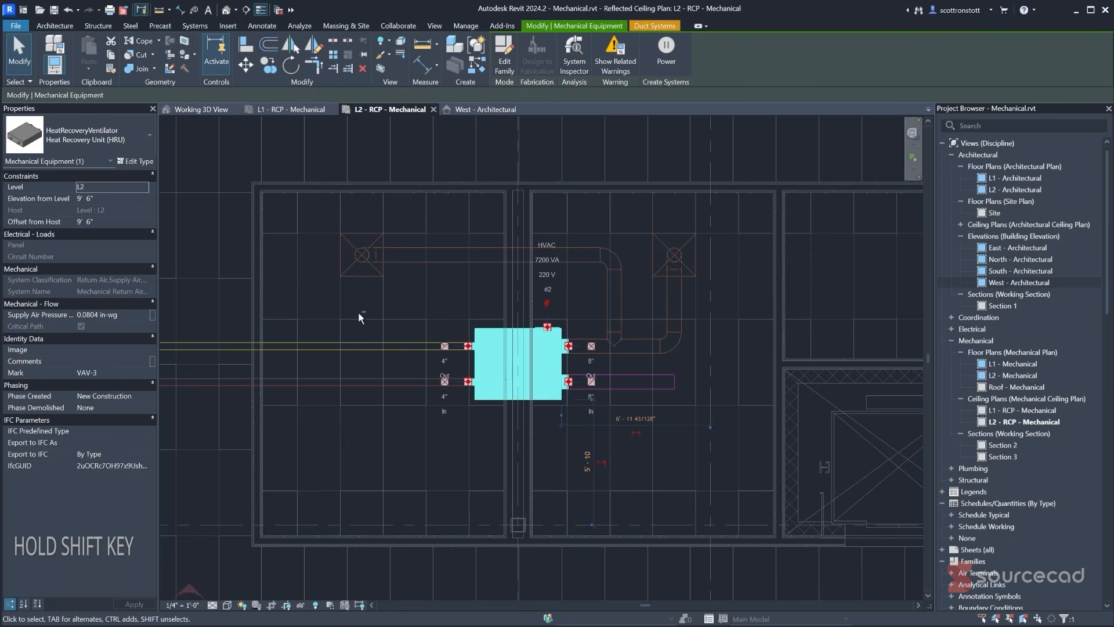
key(shift+Left)
key(shift+Left)
key(shift+Left)
key(shift+Left)
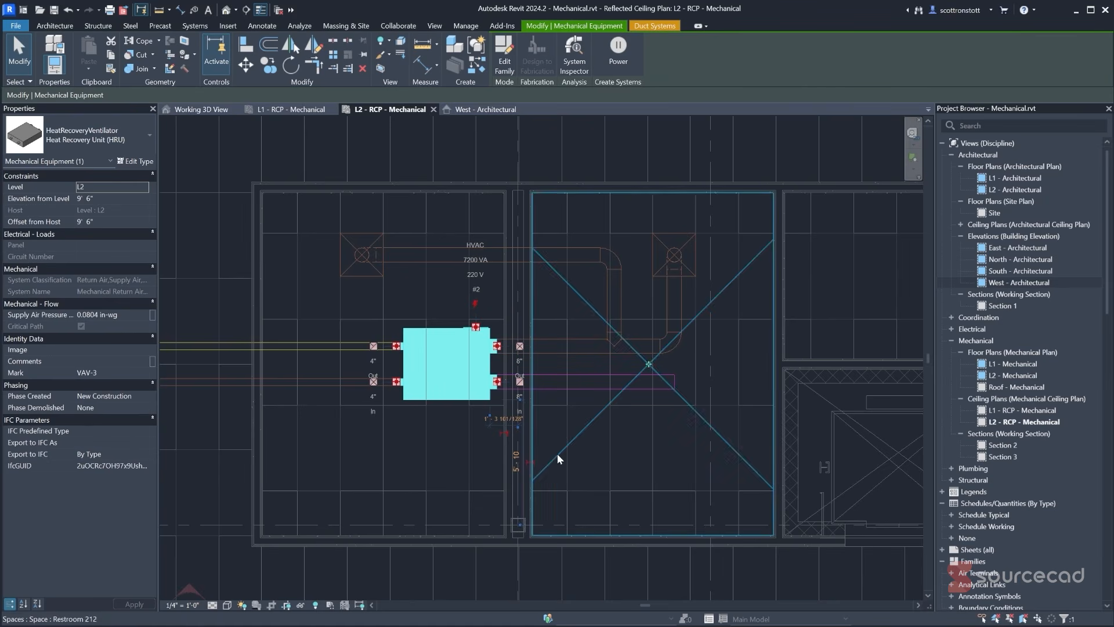
key(Escape)
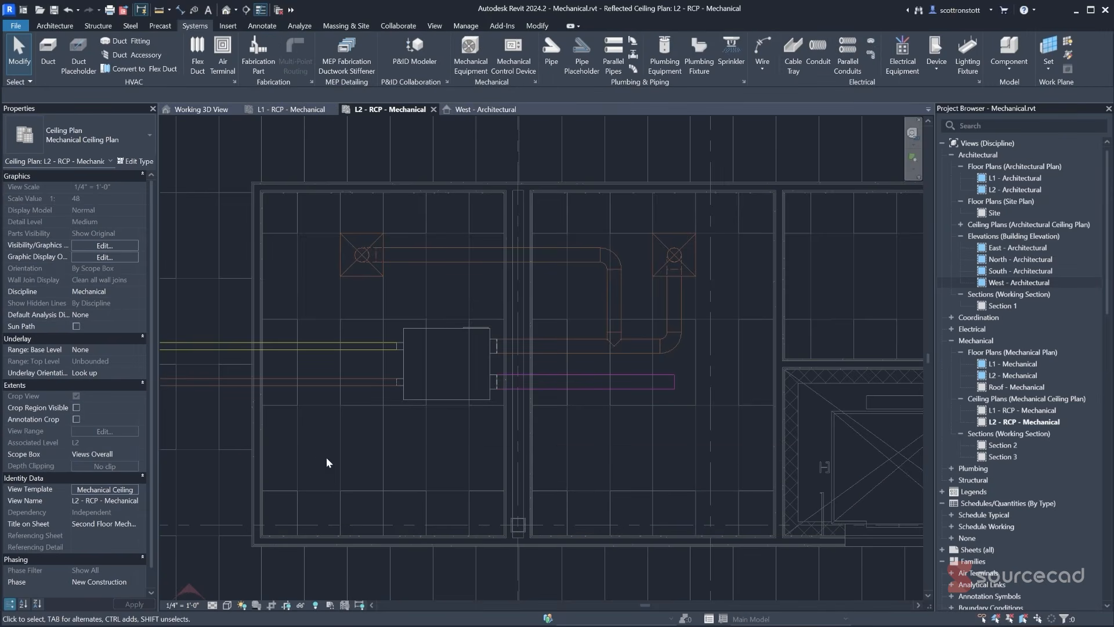
- Look through the available air terminal types for a return diffuser suited to the restroom ceilings, and leave placement without adding one
click(227, 68)
click(74, 144)
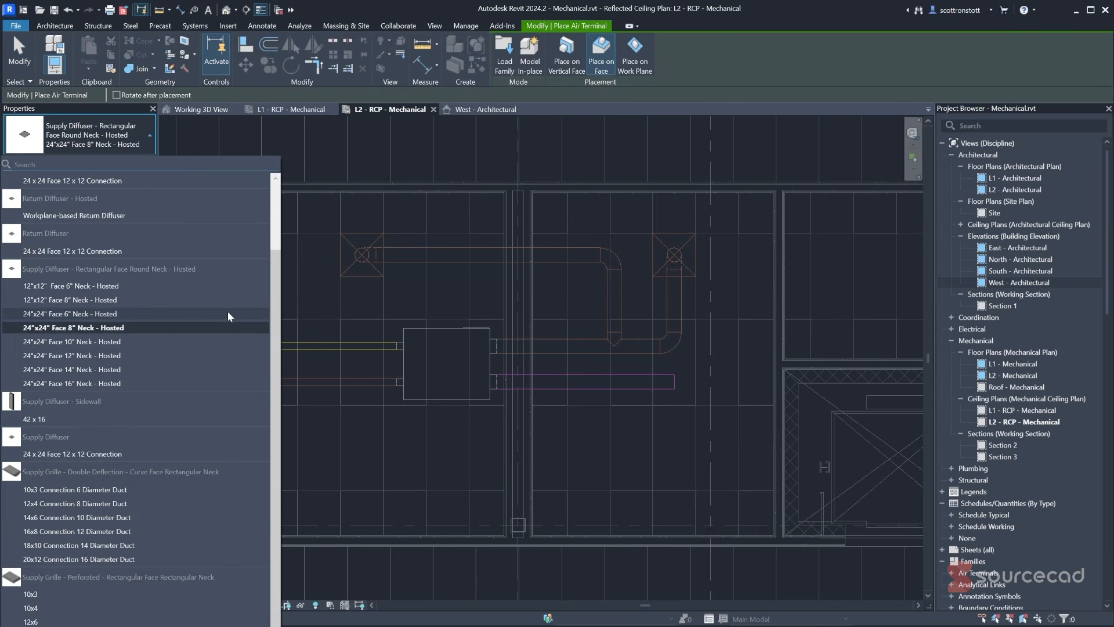
scroll(275, 237, up, 2)
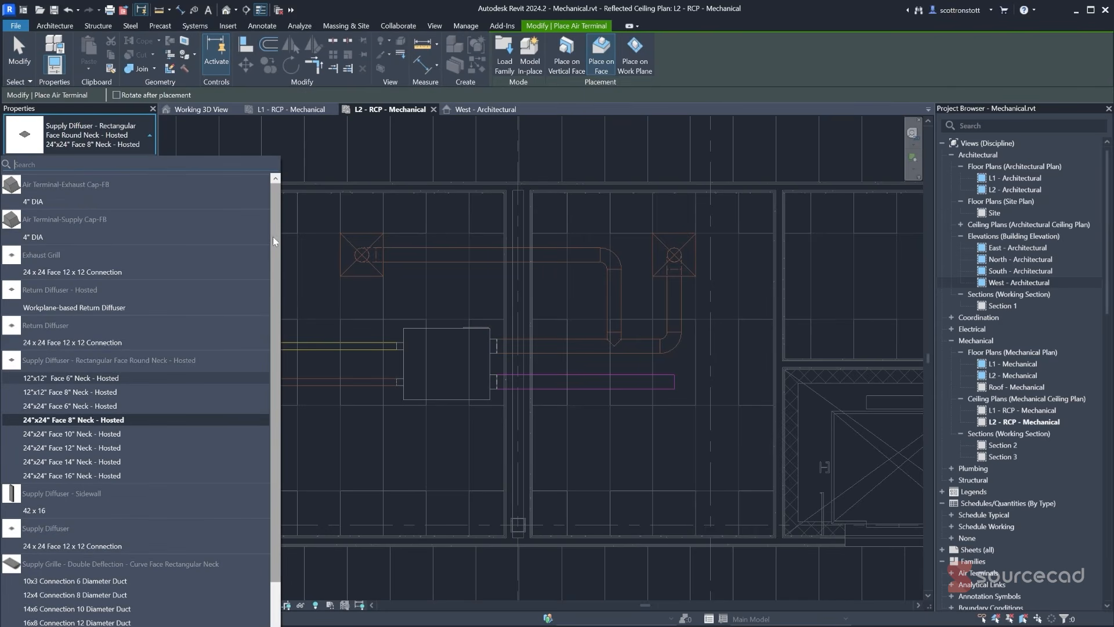
scroll(274, 275, down, 2)
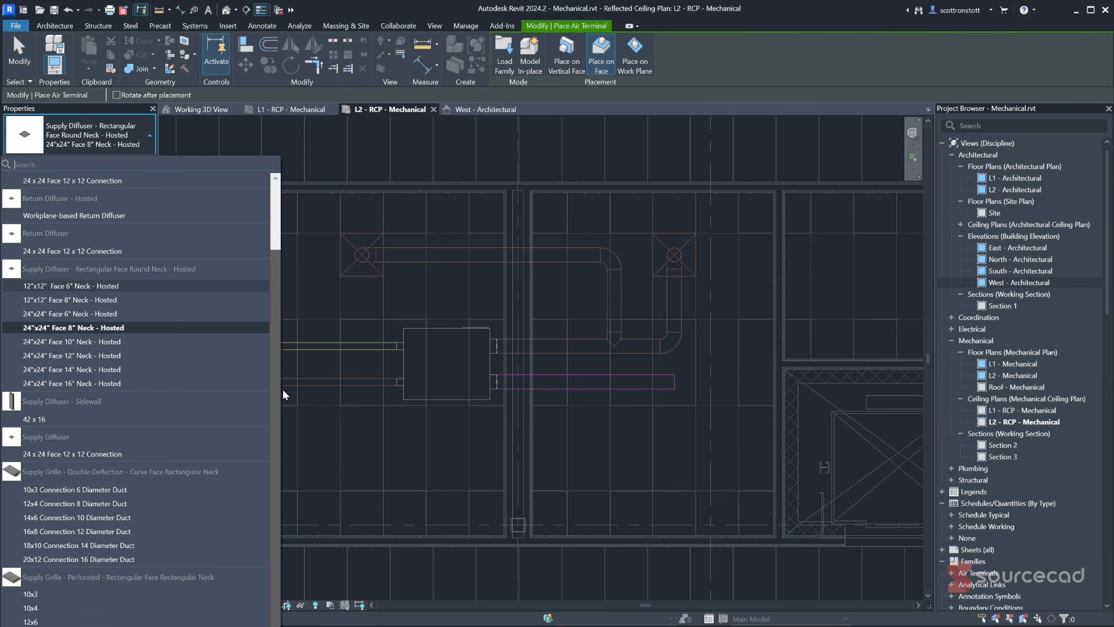
mouse_move(46, 253)
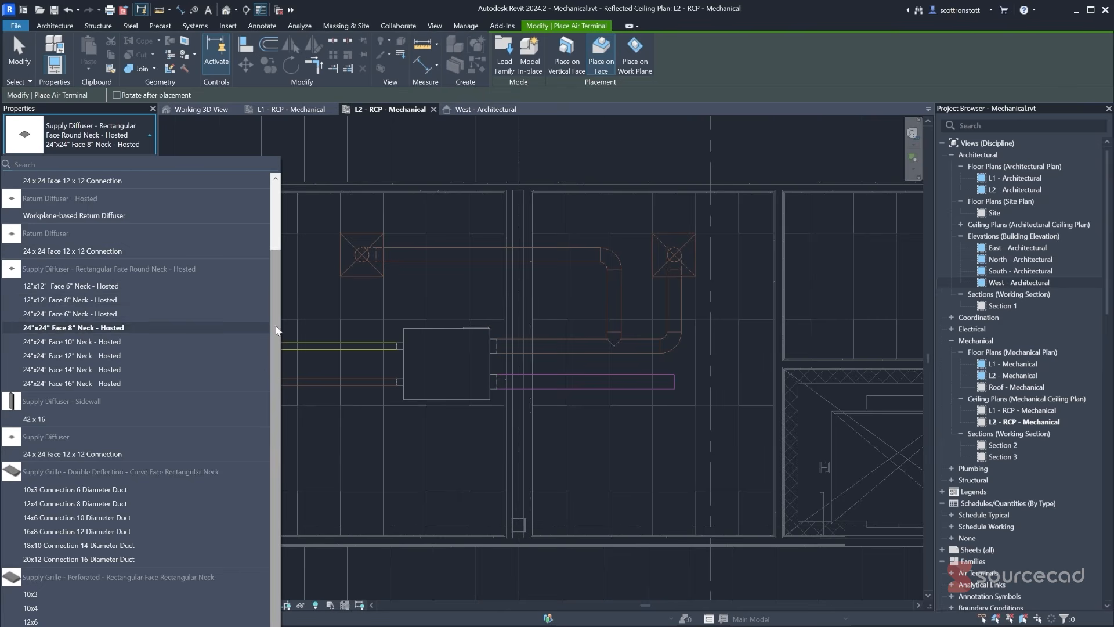
scroll(273, 312, up, 2)
scroll(267, 290, up, 1)
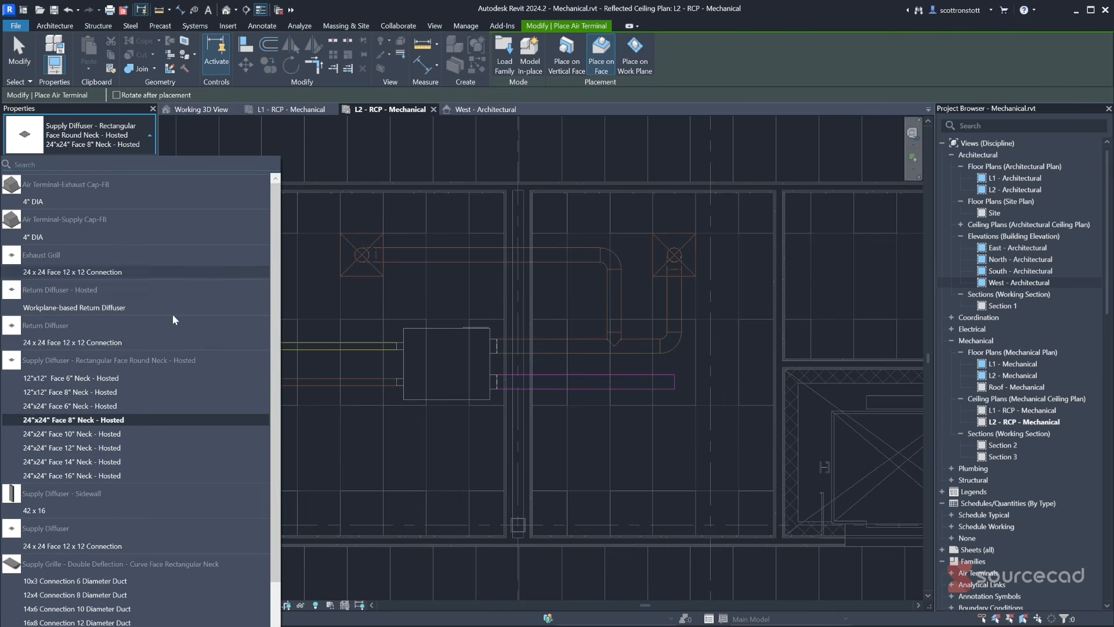
mouse_move(81, 344)
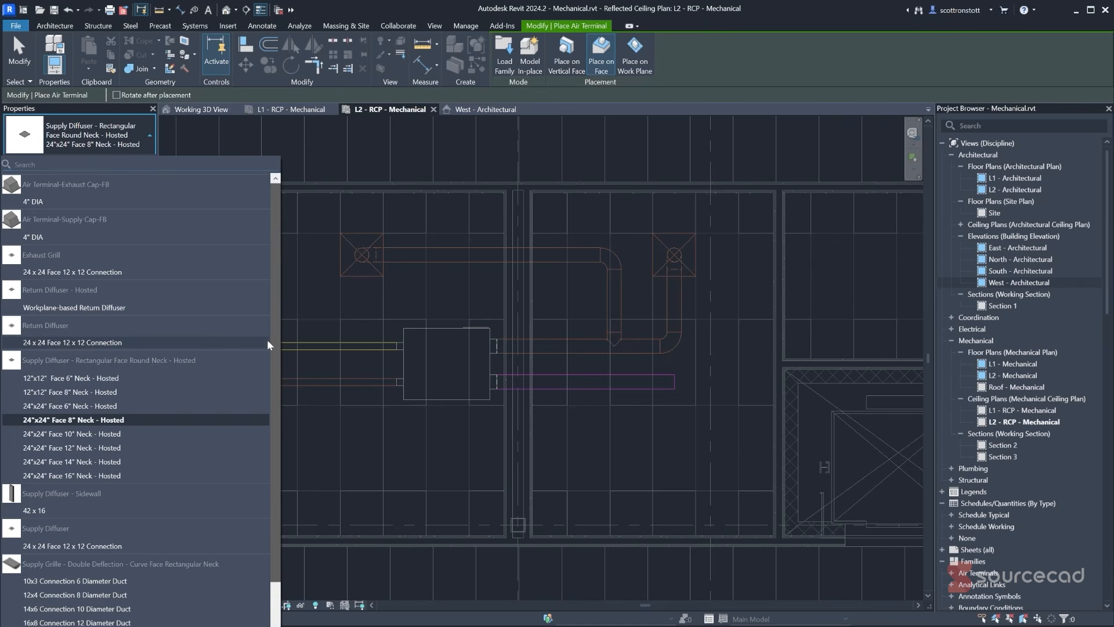
scroll(270, 353, down, 1)
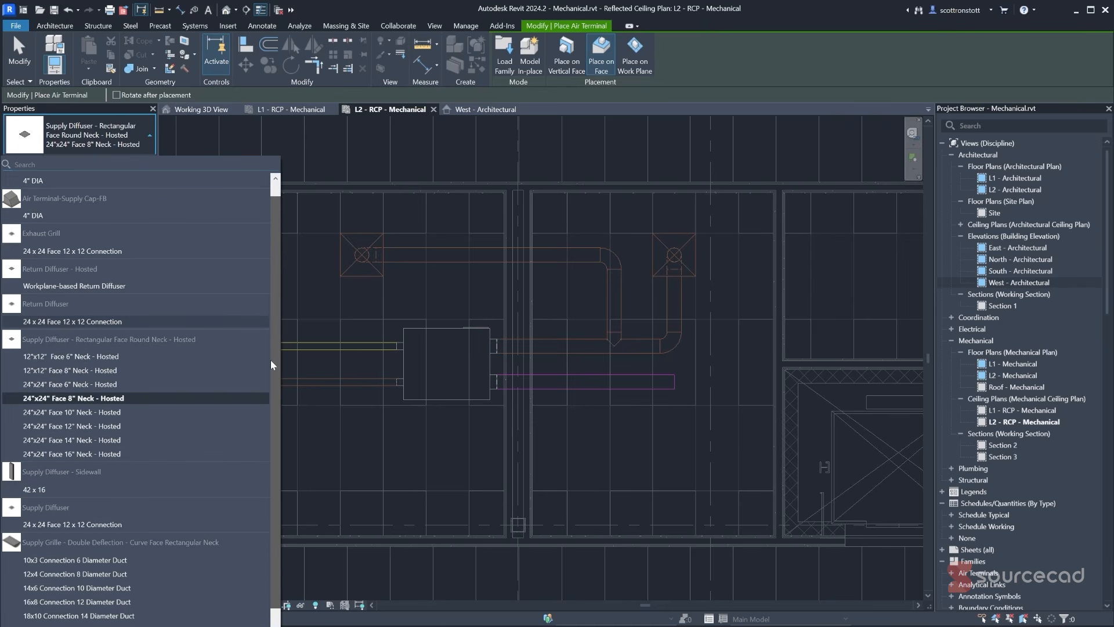
scroll(270, 360, up, 1)
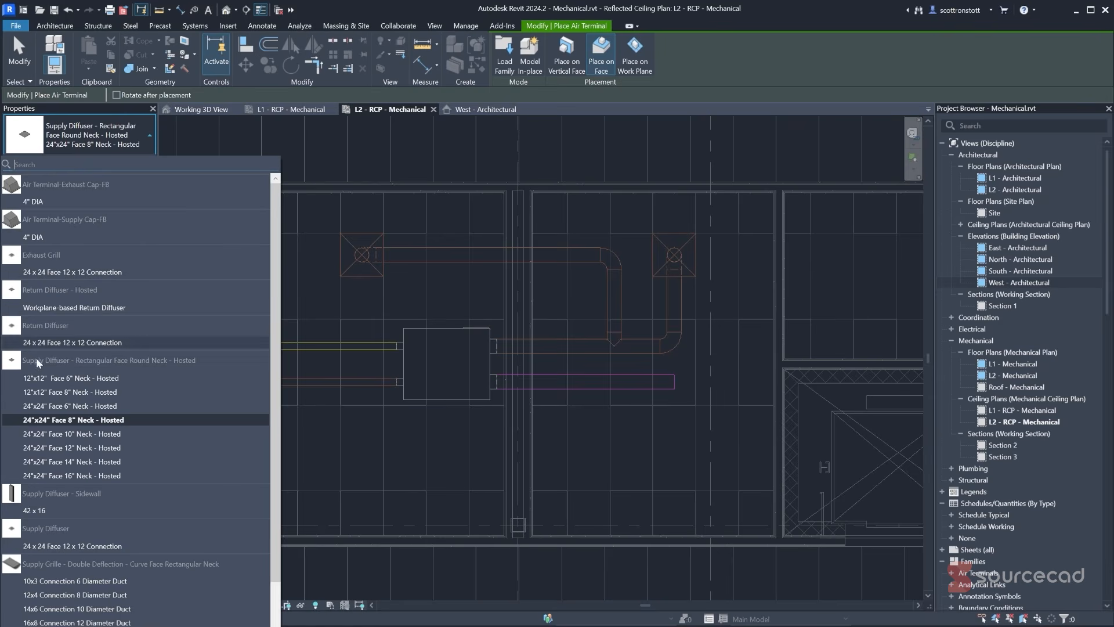
click(708, 71)
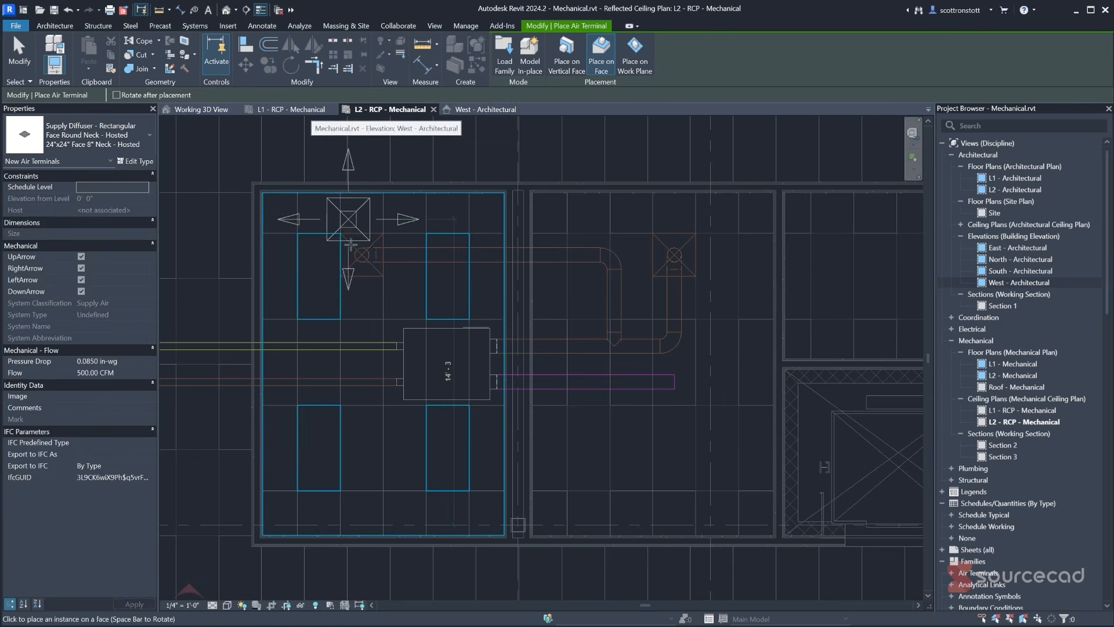
click(19, 52)
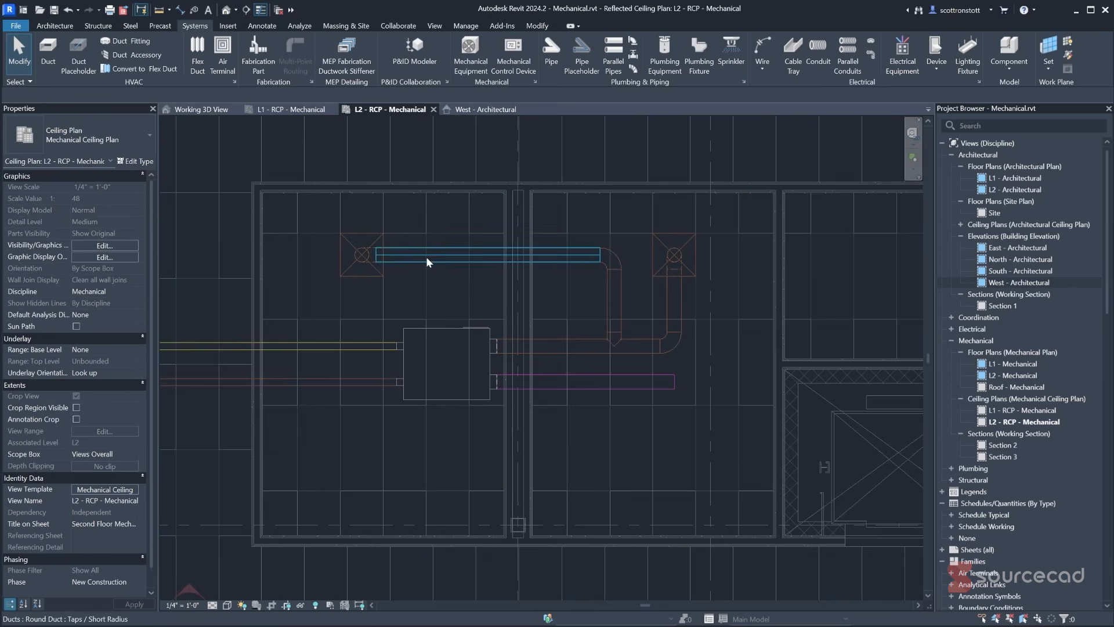
- Check the type of the return diffuser on the 8"x8" duct in L1 - RCP - Mechanical, and return to L2 - RCP - Mechanical
click(280, 111)
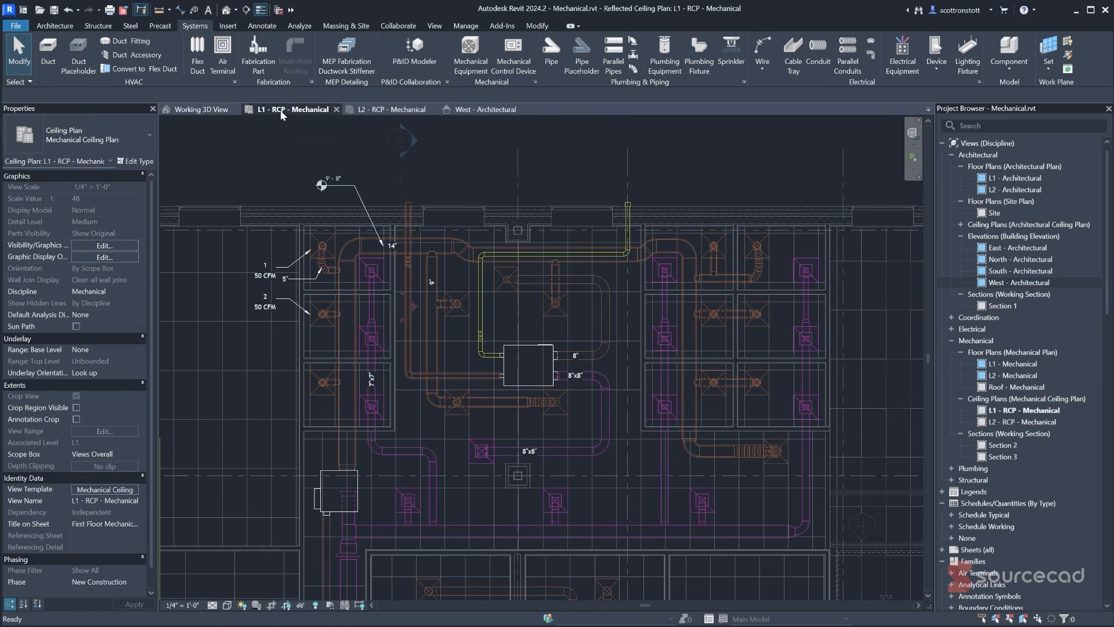
scroll(478, 471, up, 1)
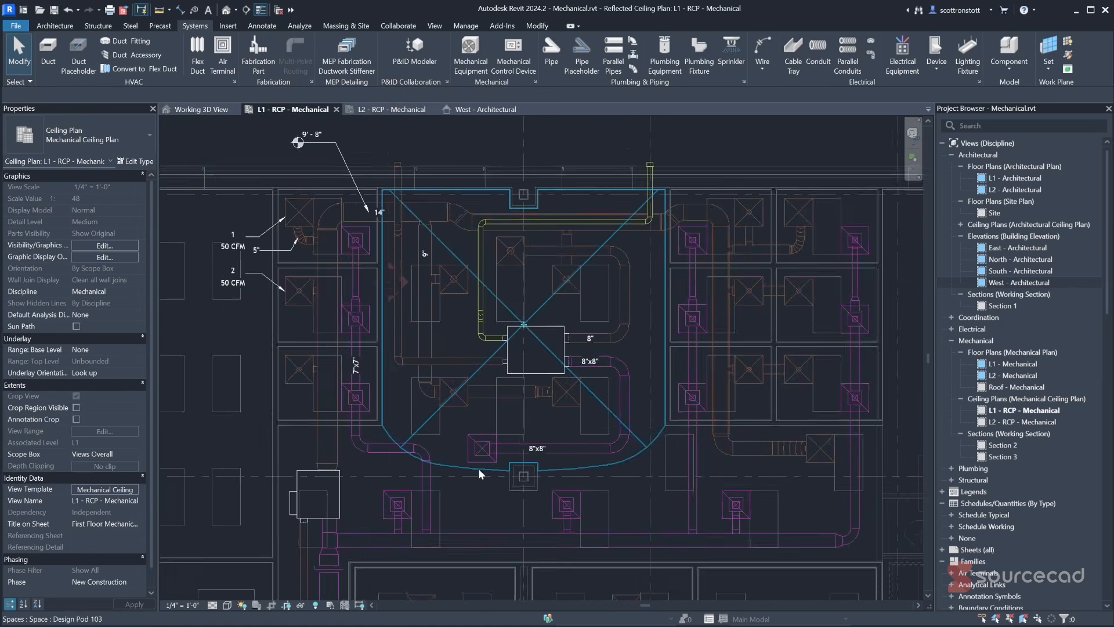
scroll(478, 468, up, 2)
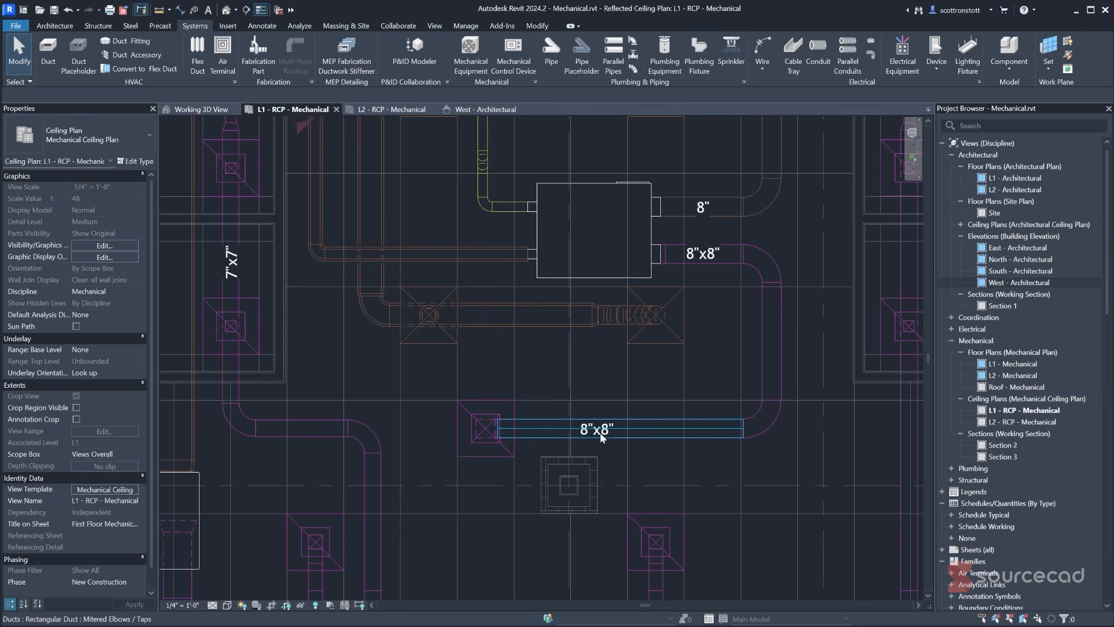
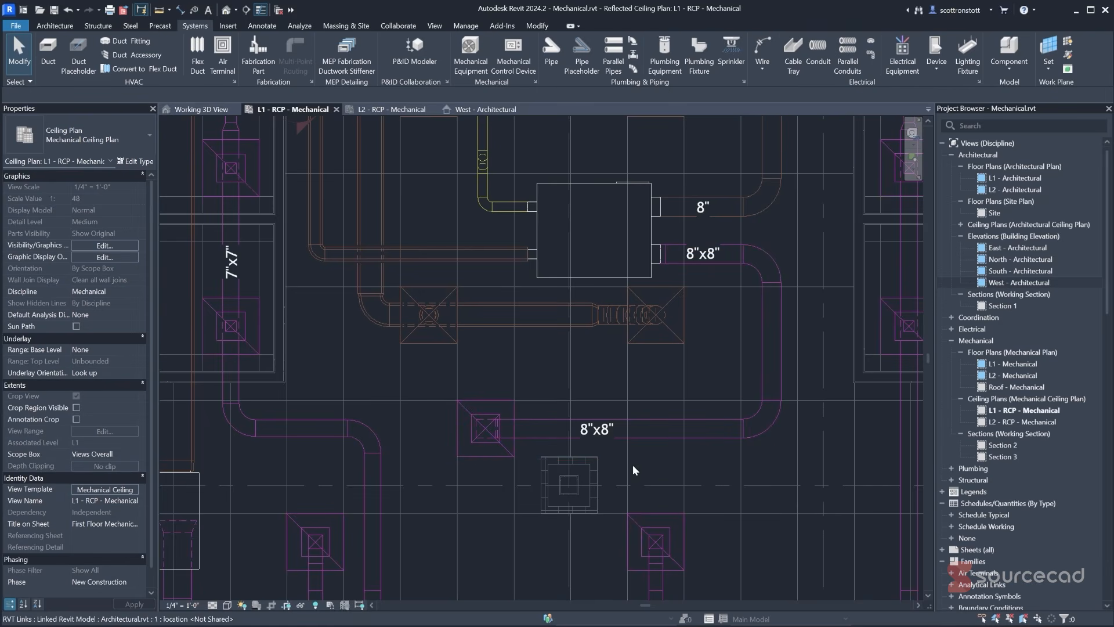
click(506, 453)
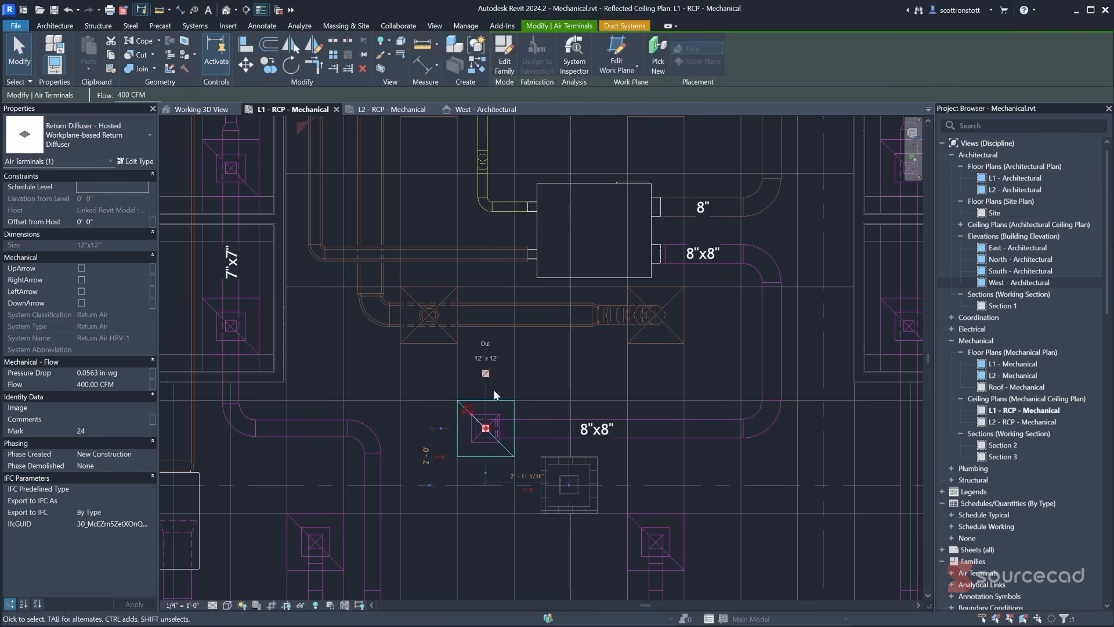
click(497, 532)
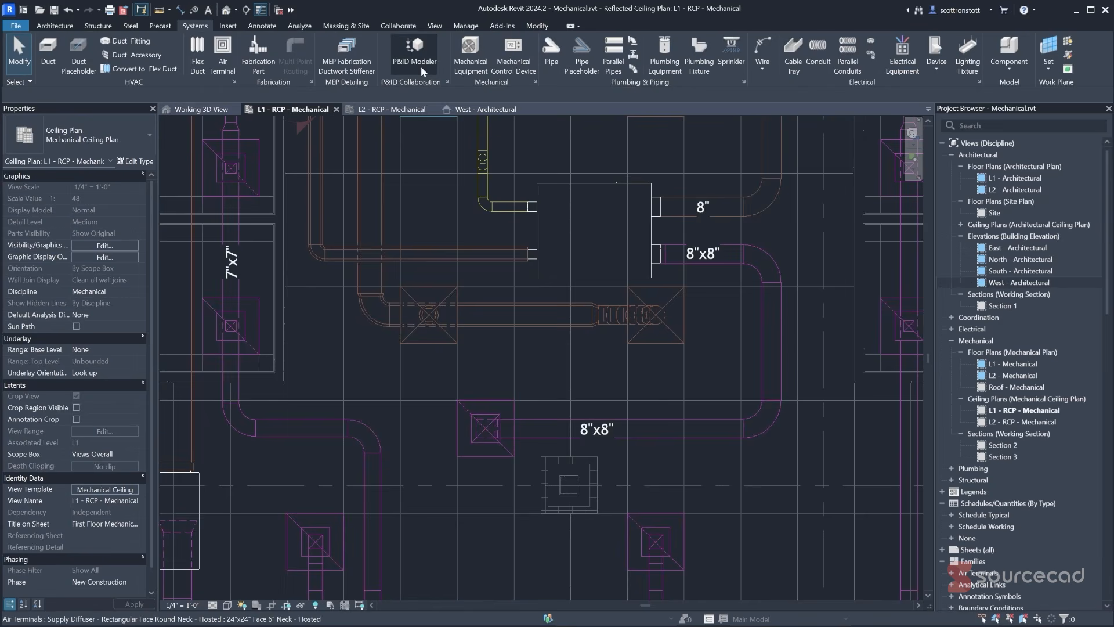
click(371, 109)
- Try to place a hosted Workplane-based Return Diffuser on a work plane picked from the restroom's linked ceiling
click(223, 53)
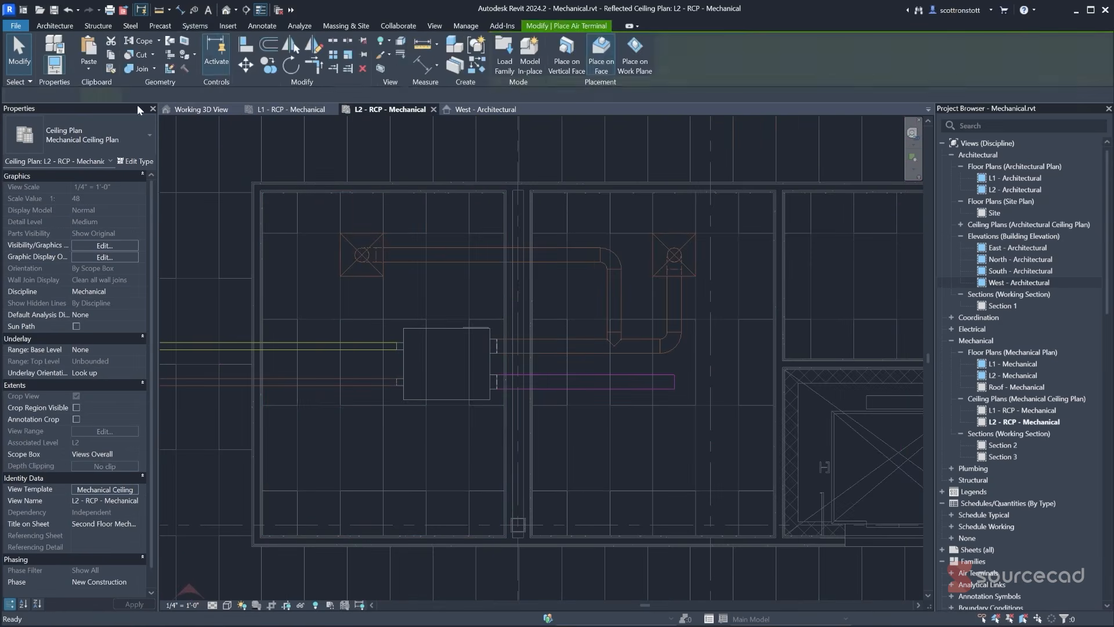
click(58, 141)
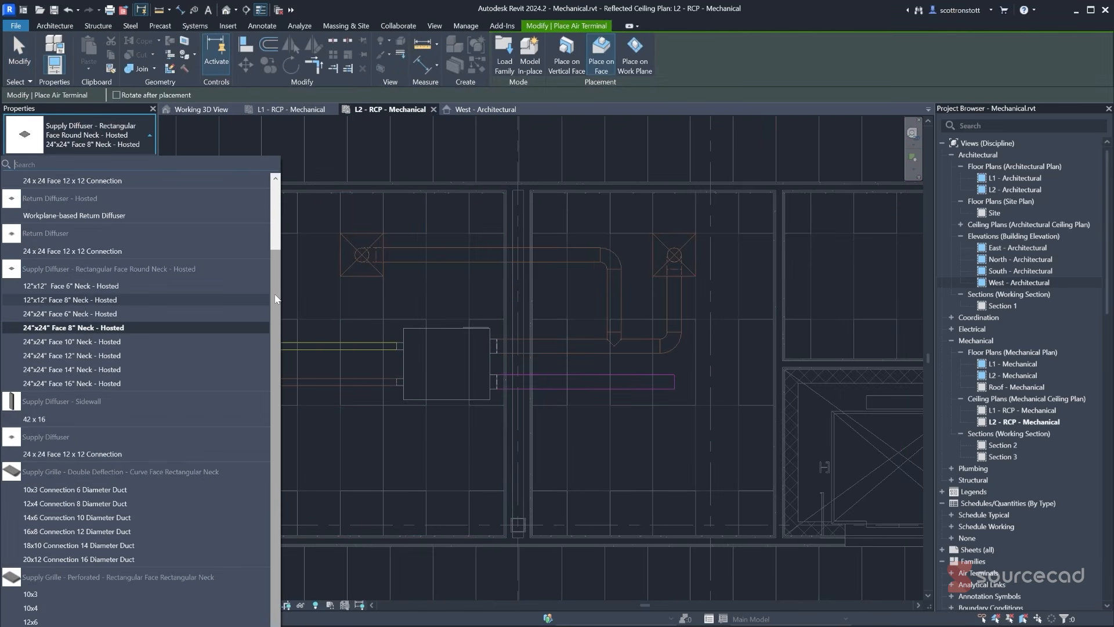
click(46, 215)
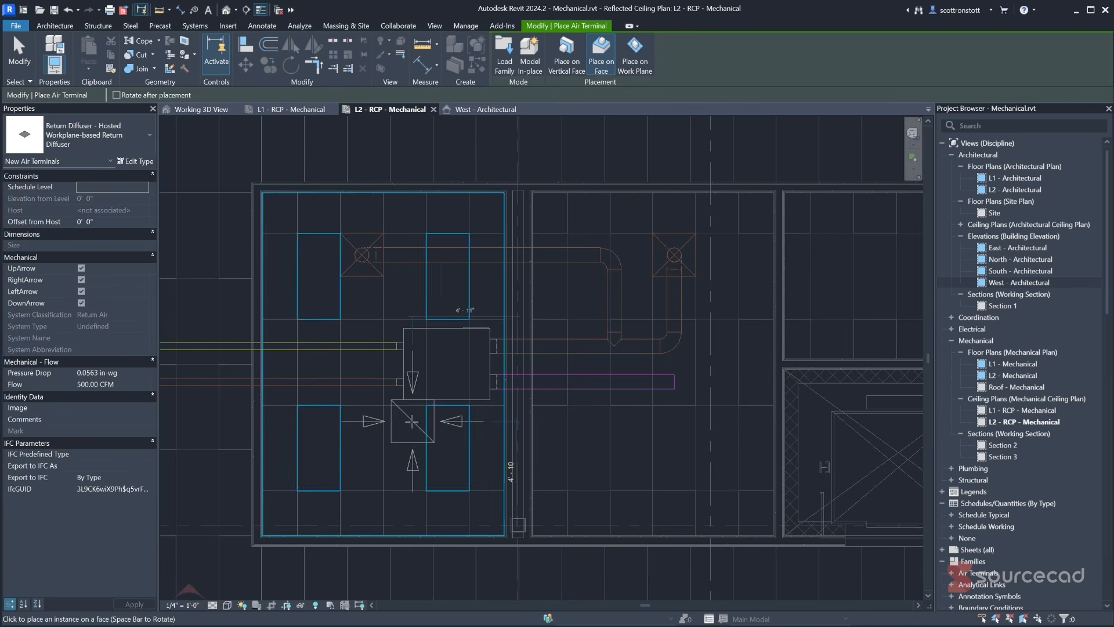
click(633, 71)
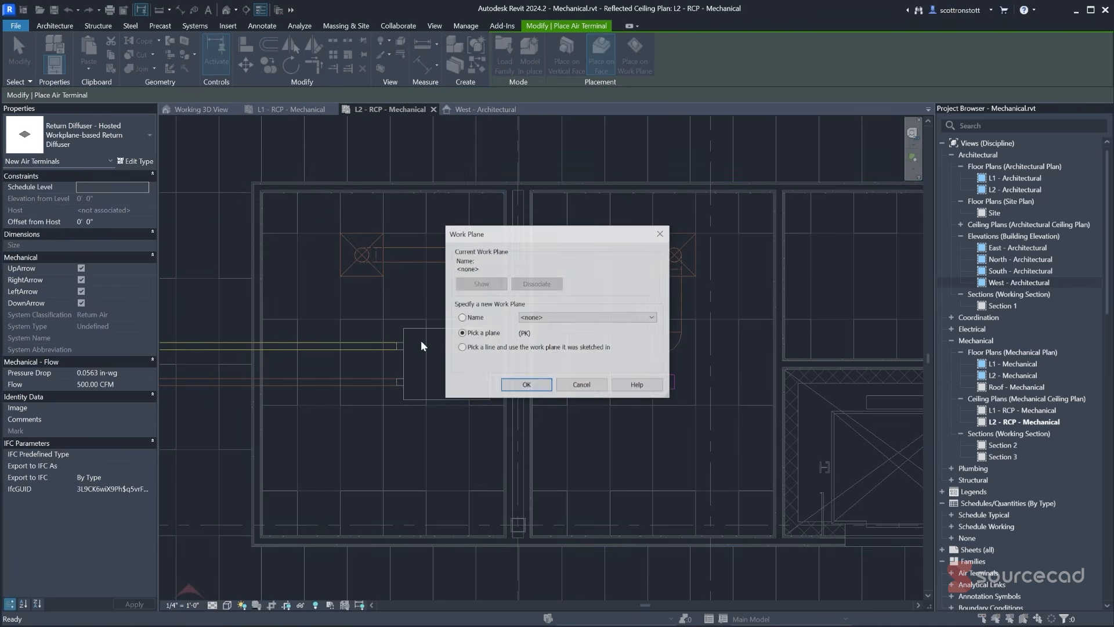
click(463, 318)
click(534, 318)
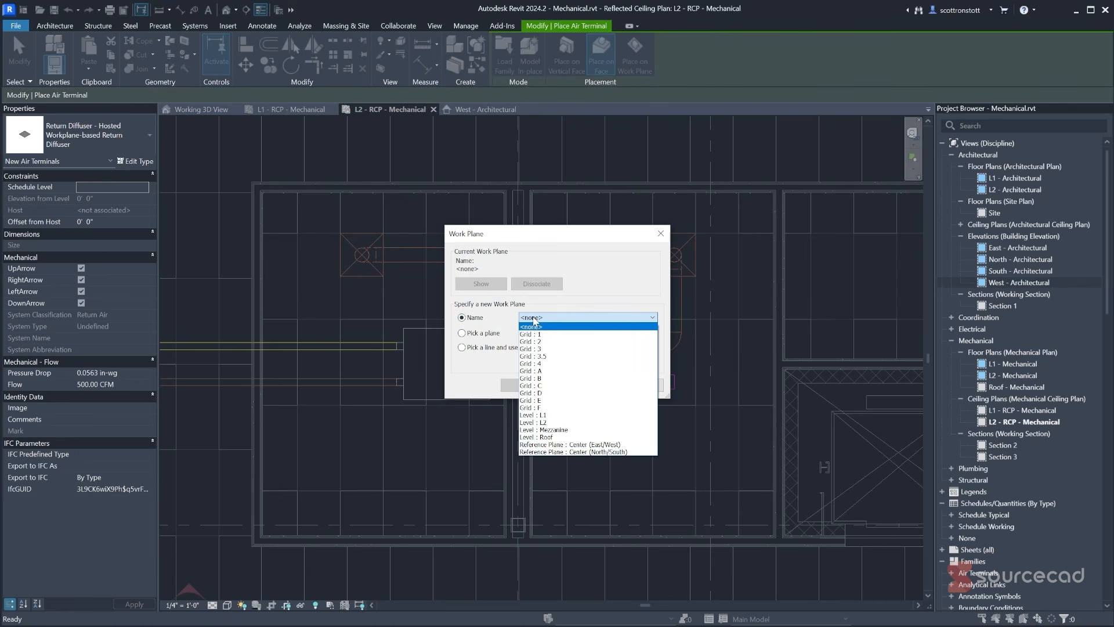
click(537, 423)
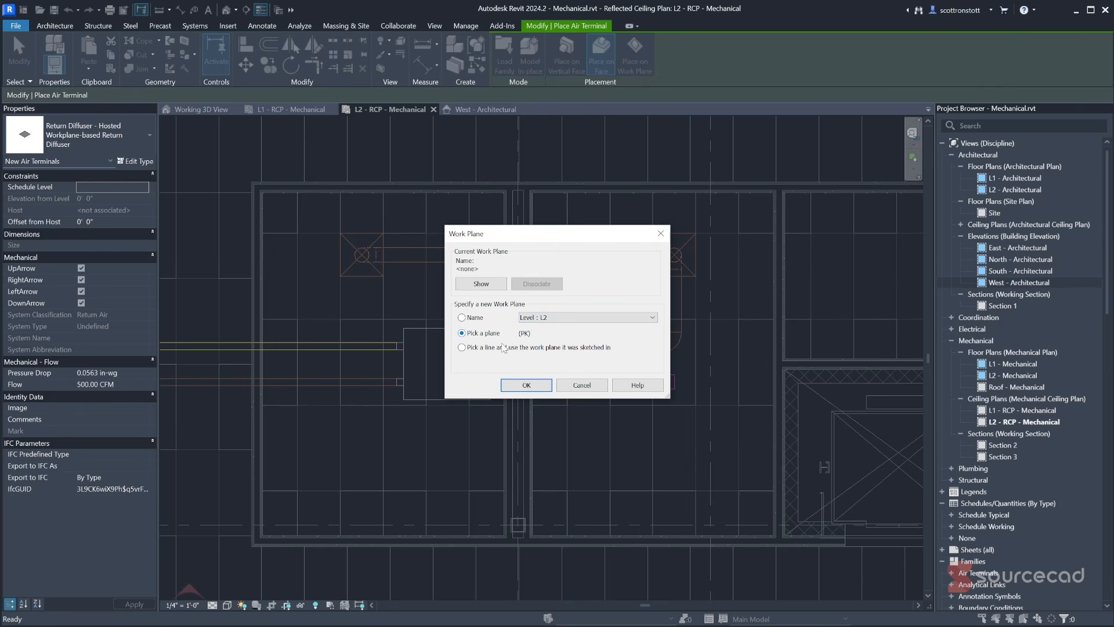
click(526, 386)
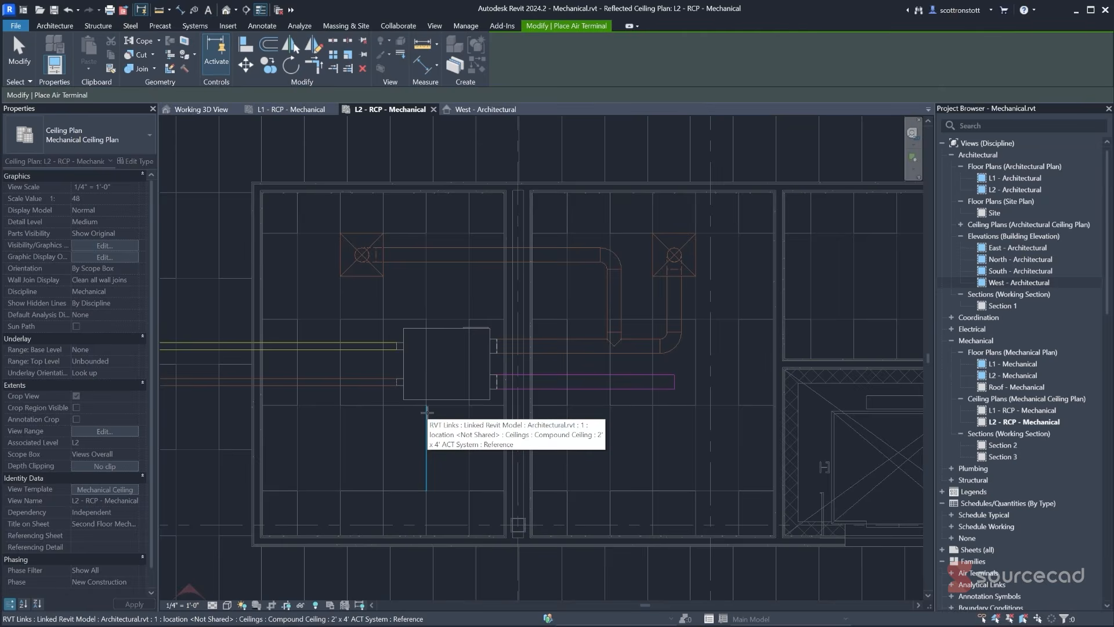
click(427, 411)
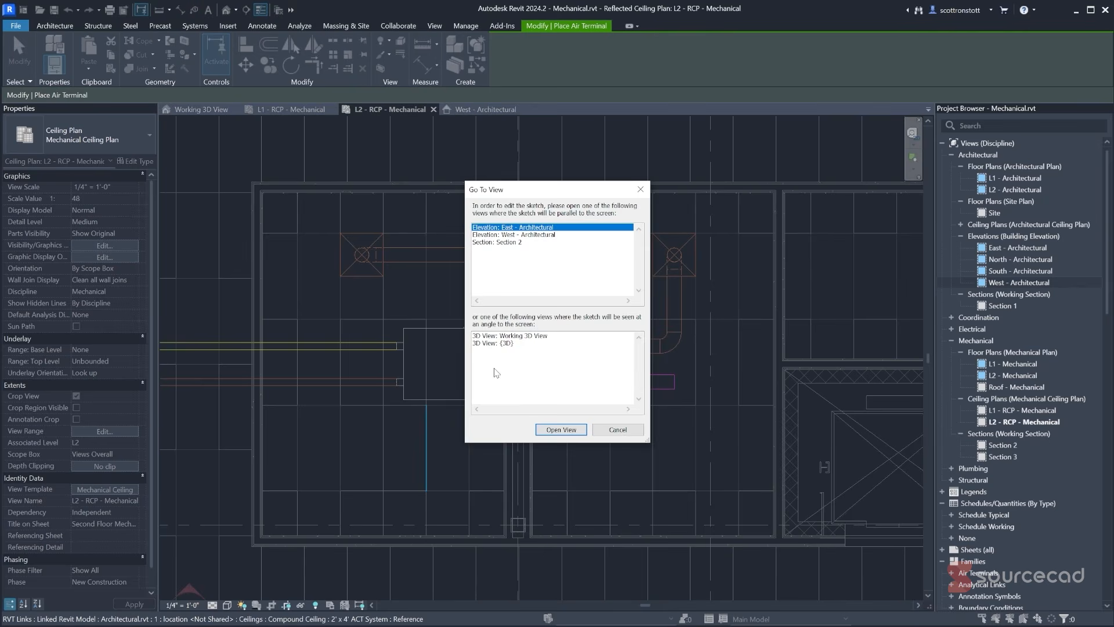
click(618, 430)
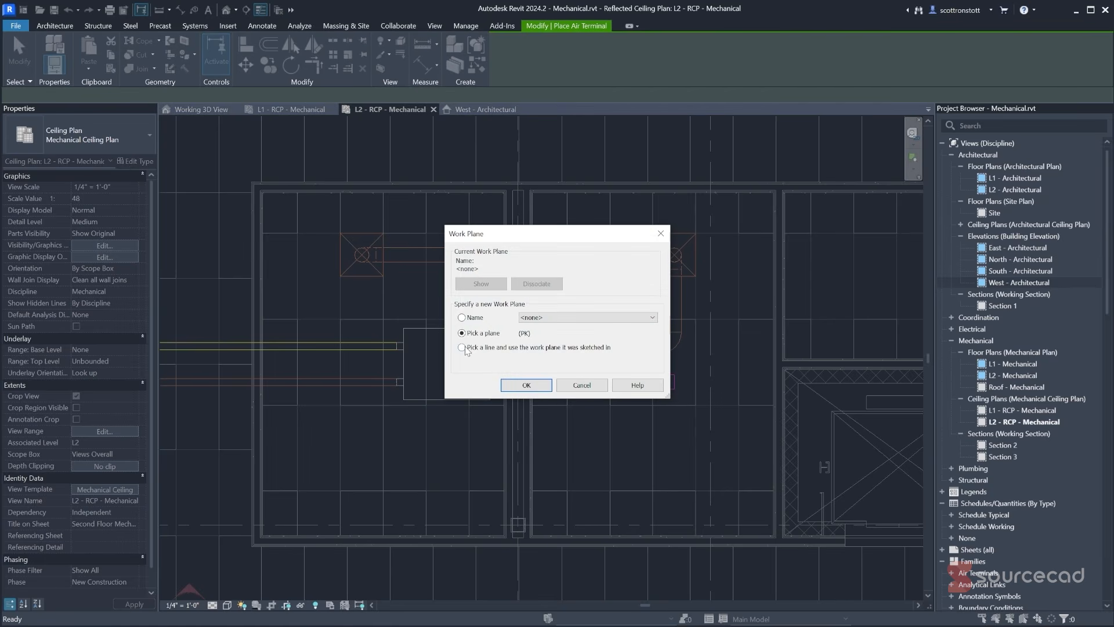
click(525, 385)
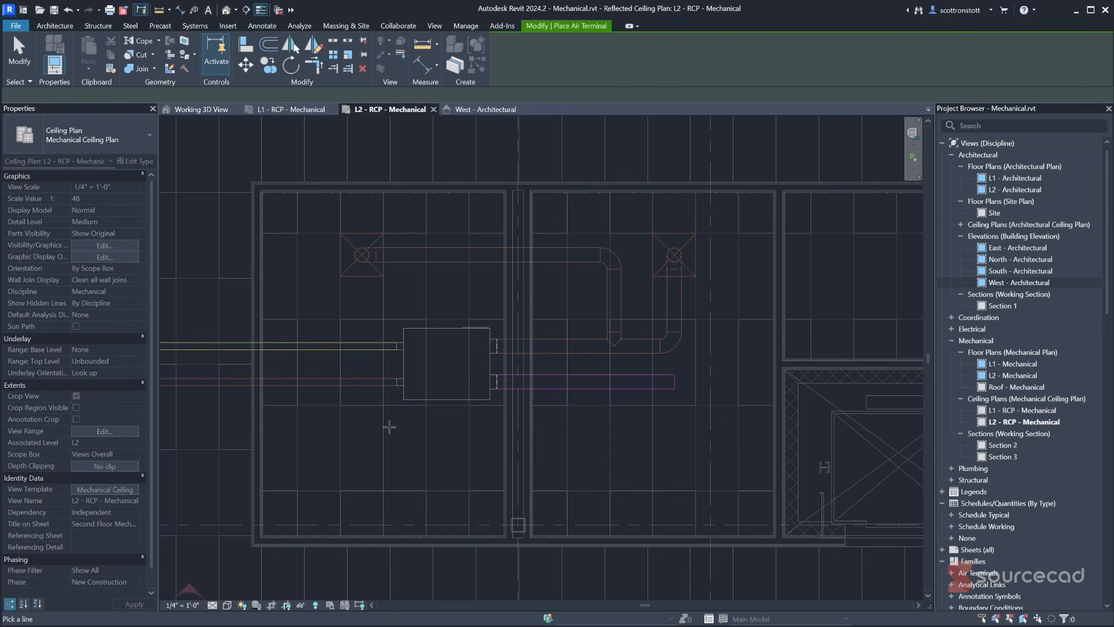
click(5, 60)
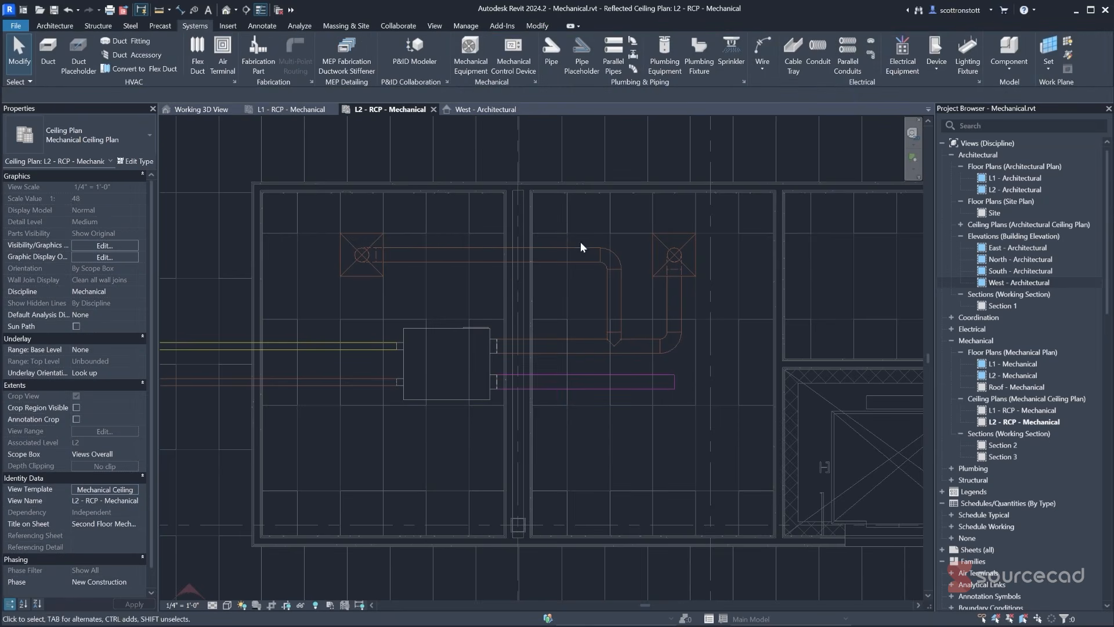
- Start placing an air terminal with Level : L2 specified as the work plane
key(a)
key(t)
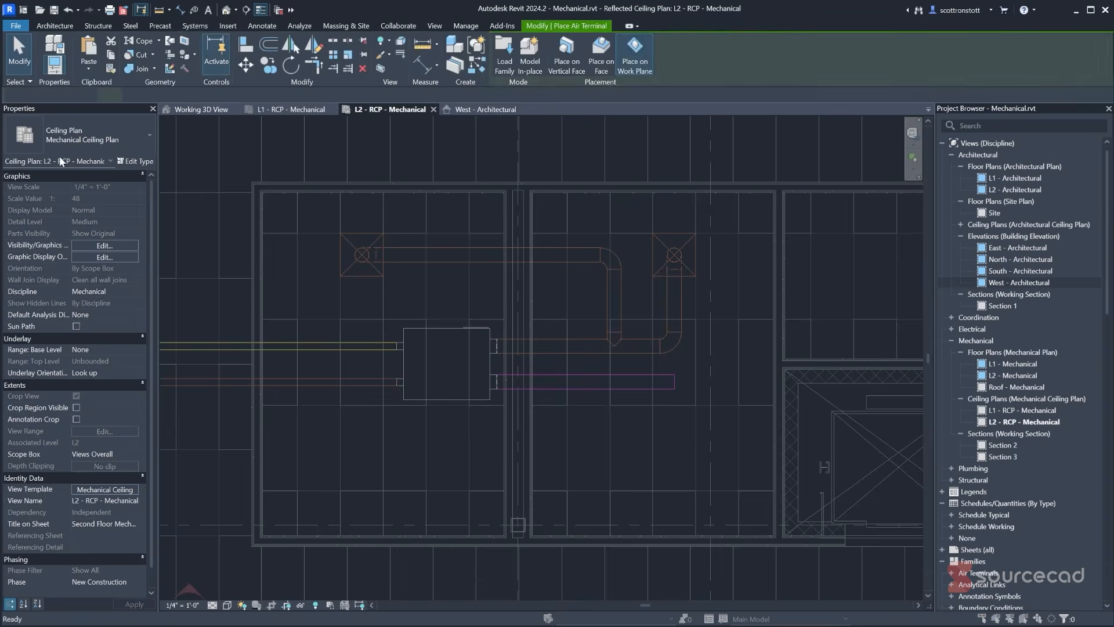
click(576, 388)
key(a)
key(t)
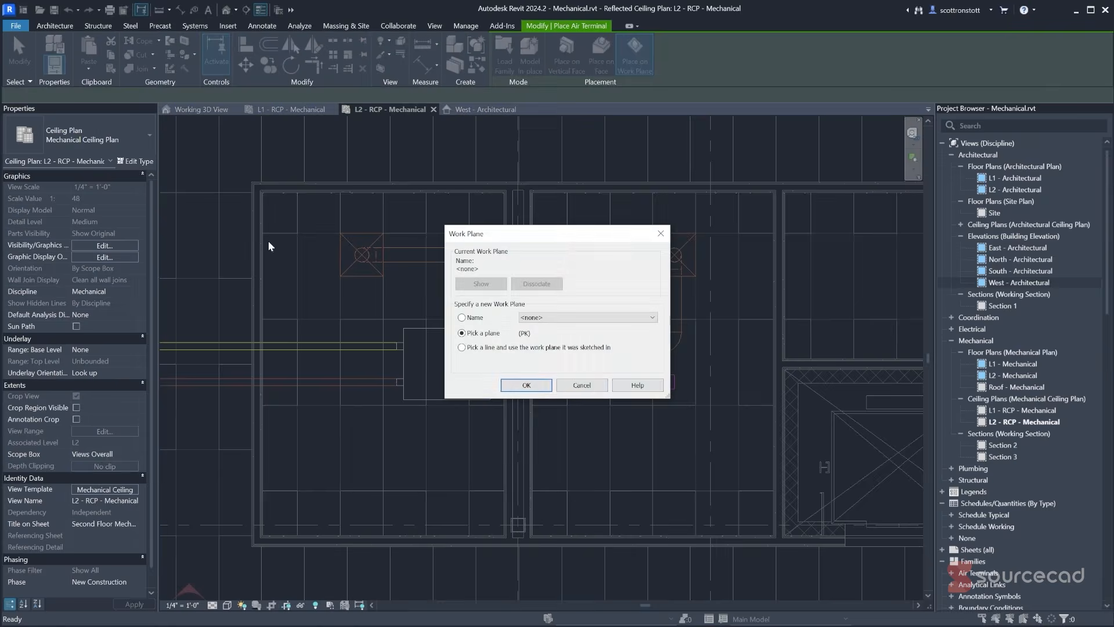
key(Escape)
key(a)
key(t)
click(463, 319)
click(586, 318)
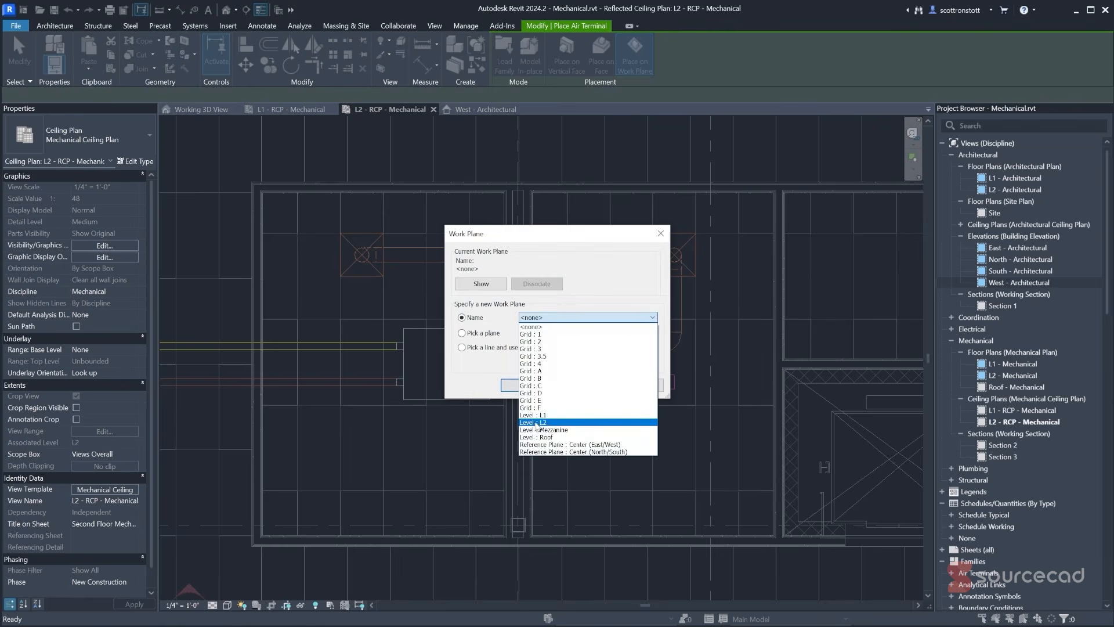
click(548, 422)
click(525, 385)
- Place a Return Diffuser 24 x 24 Face 12 x 12 Connection in the left restroom at 8' 0" above L2, with all four arrows off
click(63, 138)
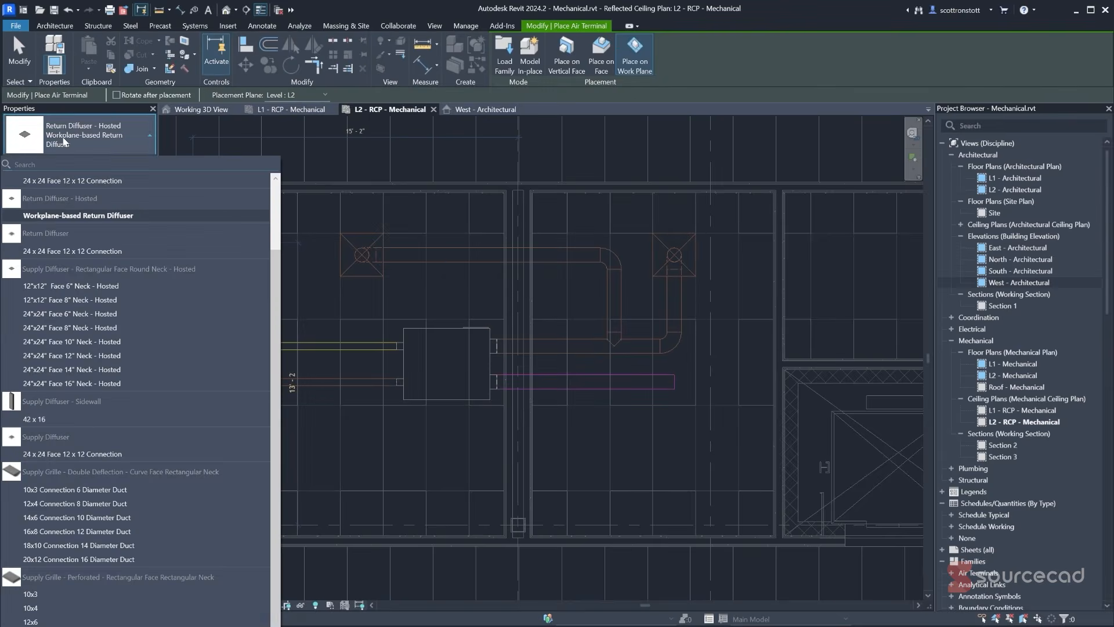
click(64, 252)
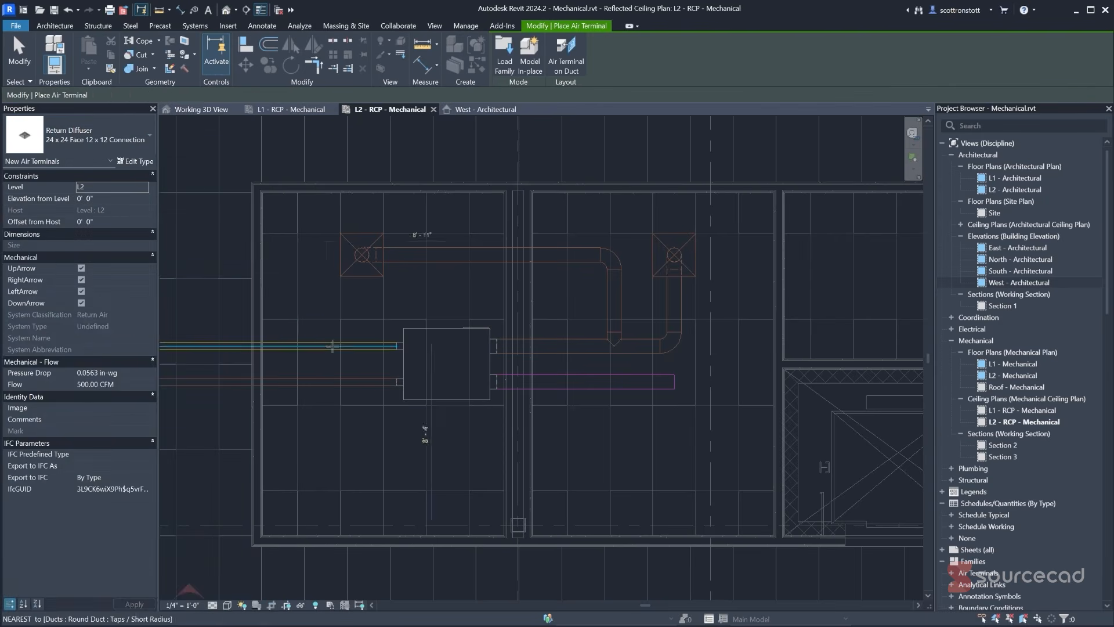
click(82, 199)
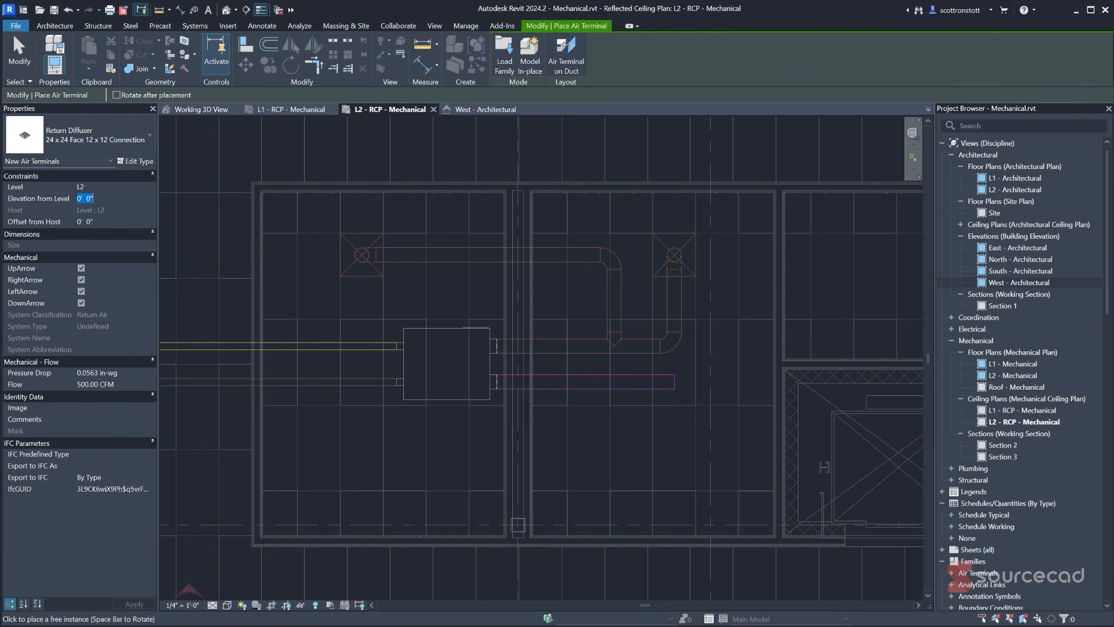
text(8')
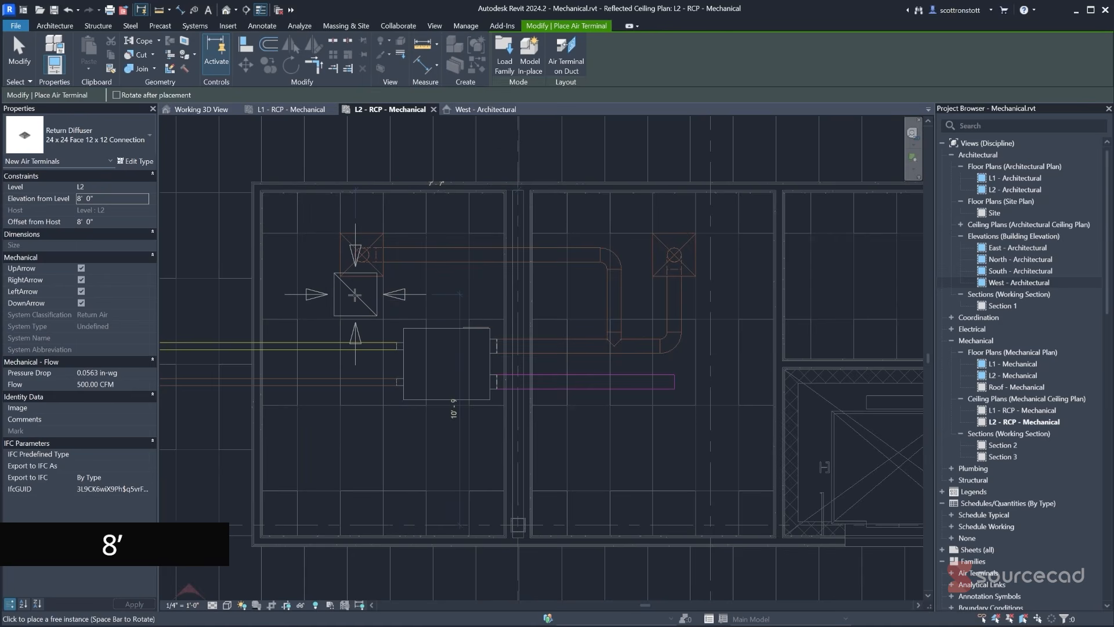
click(81, 268)
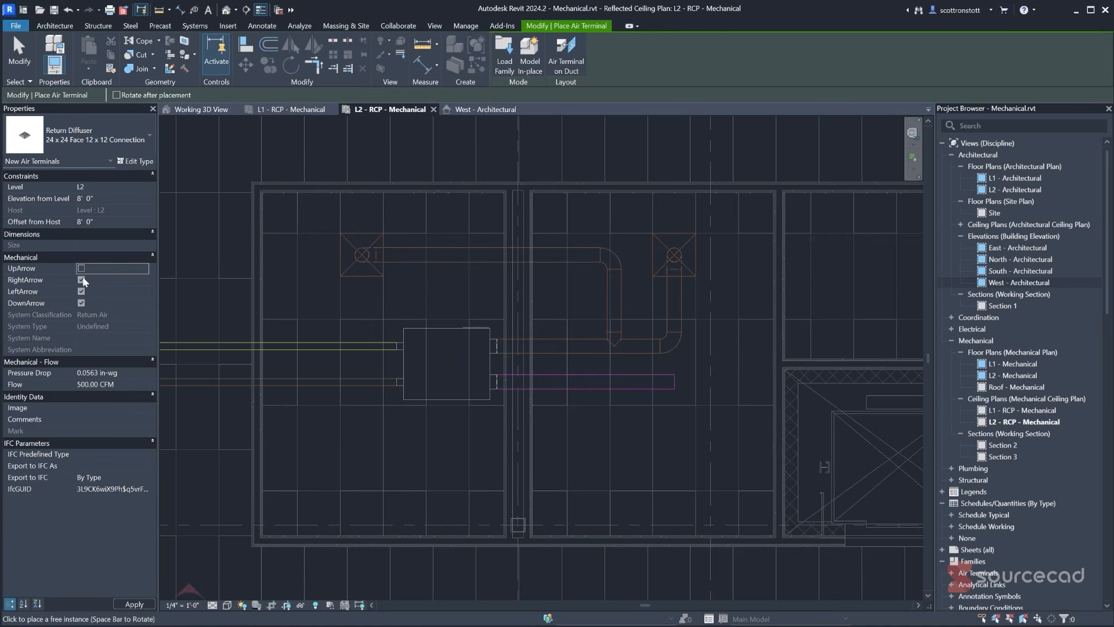
click(81, 303)
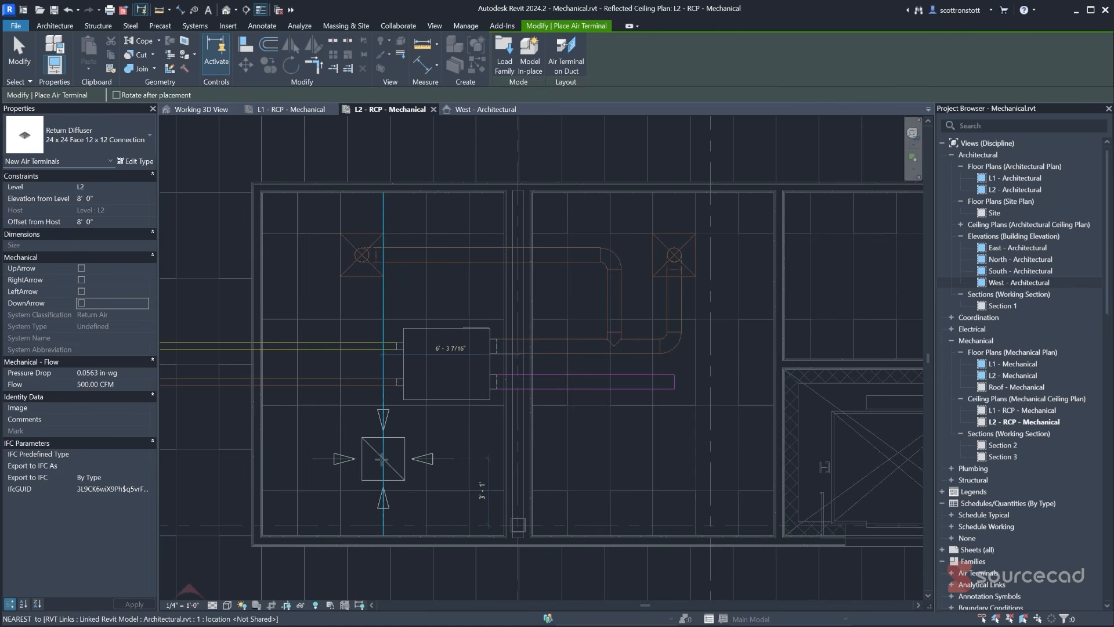
click(382, 458)
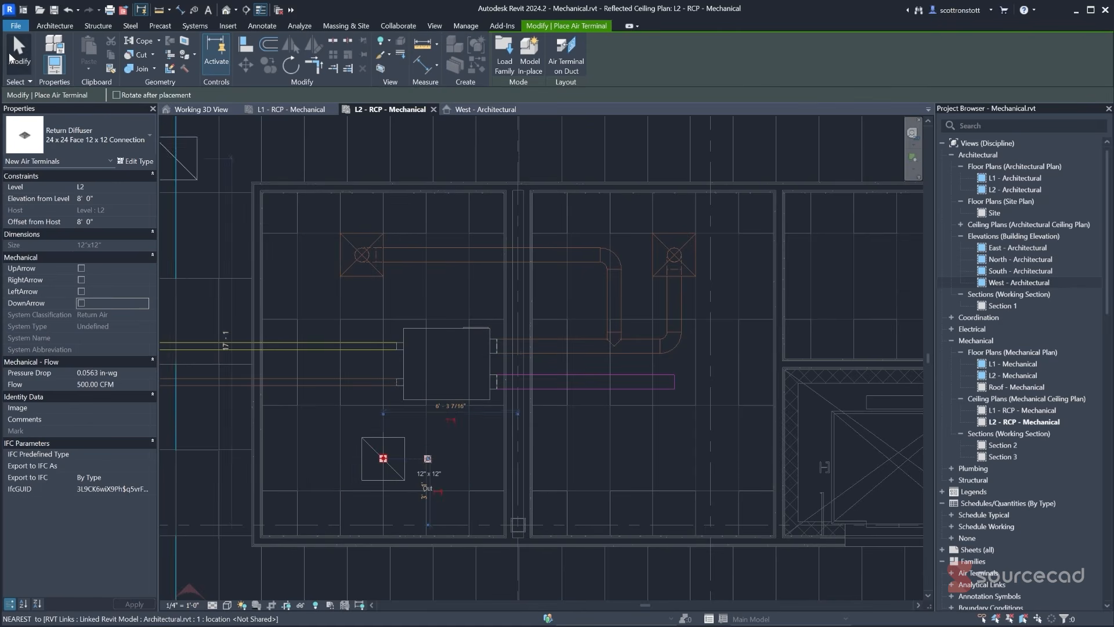
key(Escape)
key(Escape)
- Move the return diffuser by its lower-left corner onto the ceiling grid intersection, in line with the supply diffuser above it
click(364, 449)
key(m)
key(v)
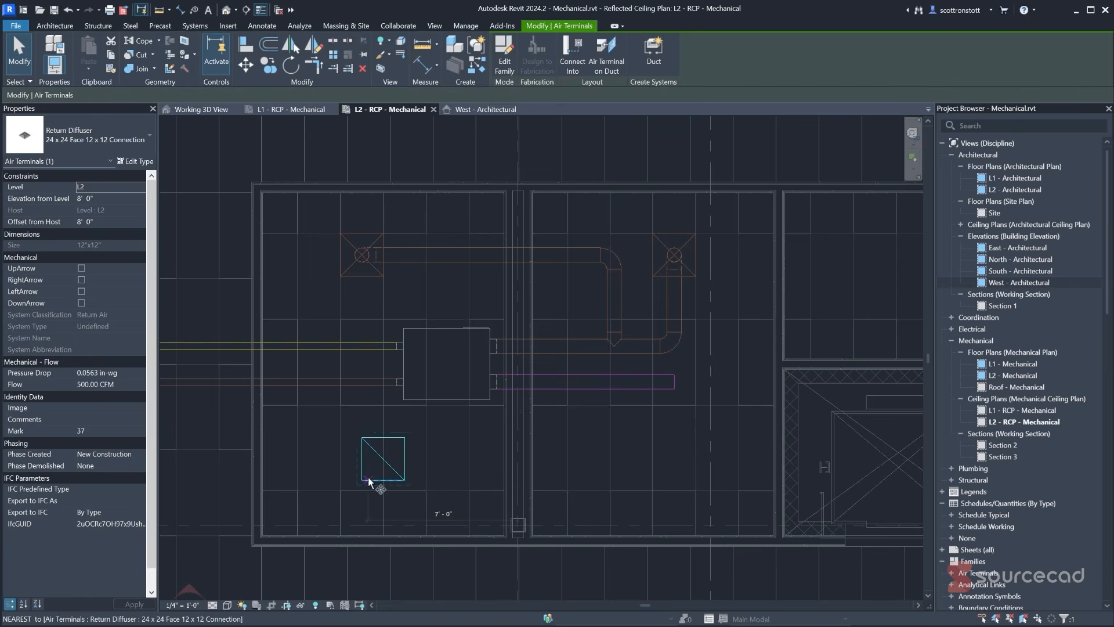
click(361, 479)
click(340, 493)
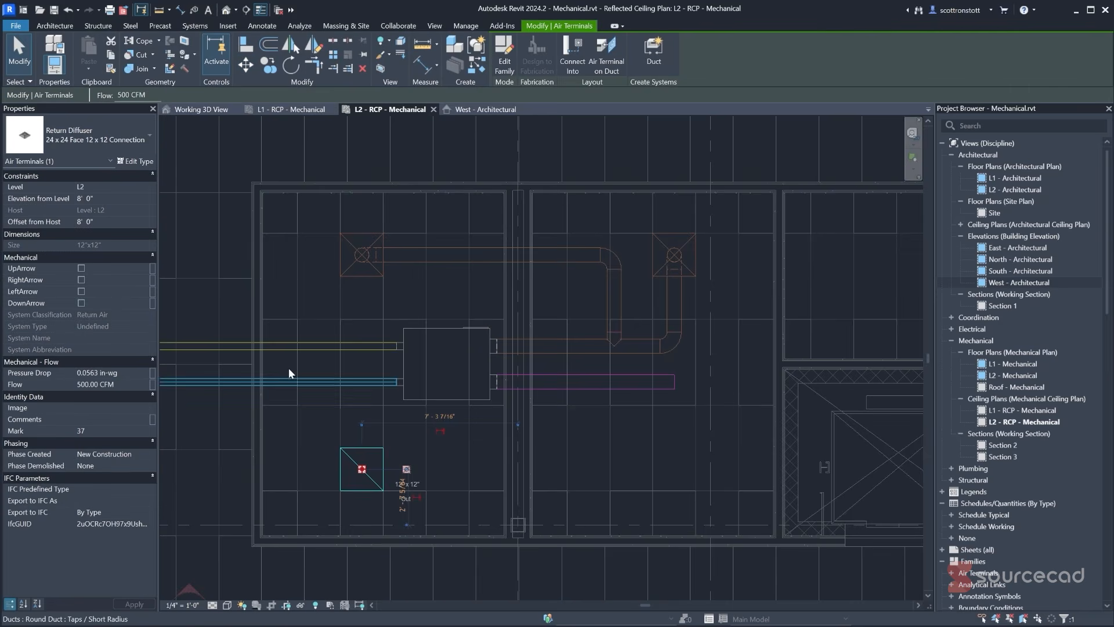
- Cut a vertical building section through the left restroom just left of the diffusers, looking right, and open its view
middle_drag(288, 368, 299, 369)
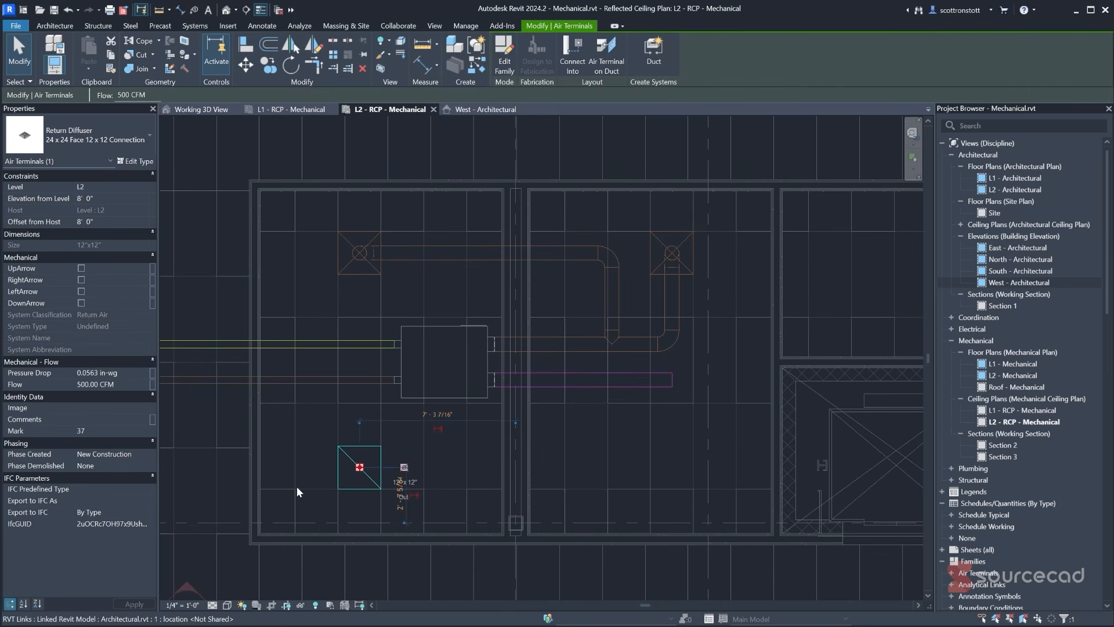
click(247, 10)
click(318, 163)
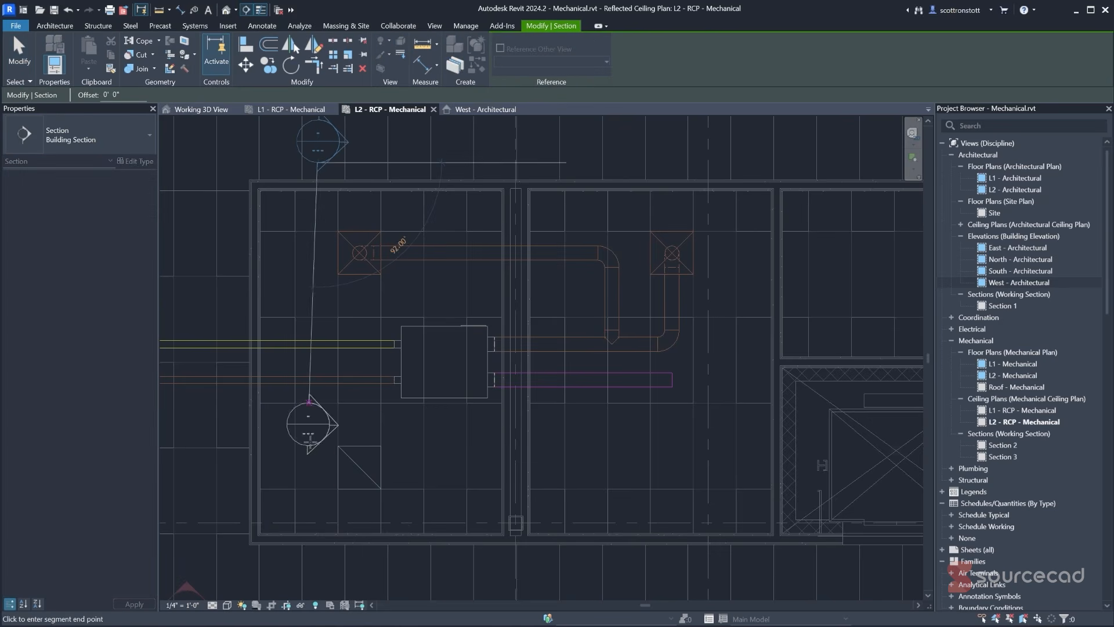
click(318, 562)
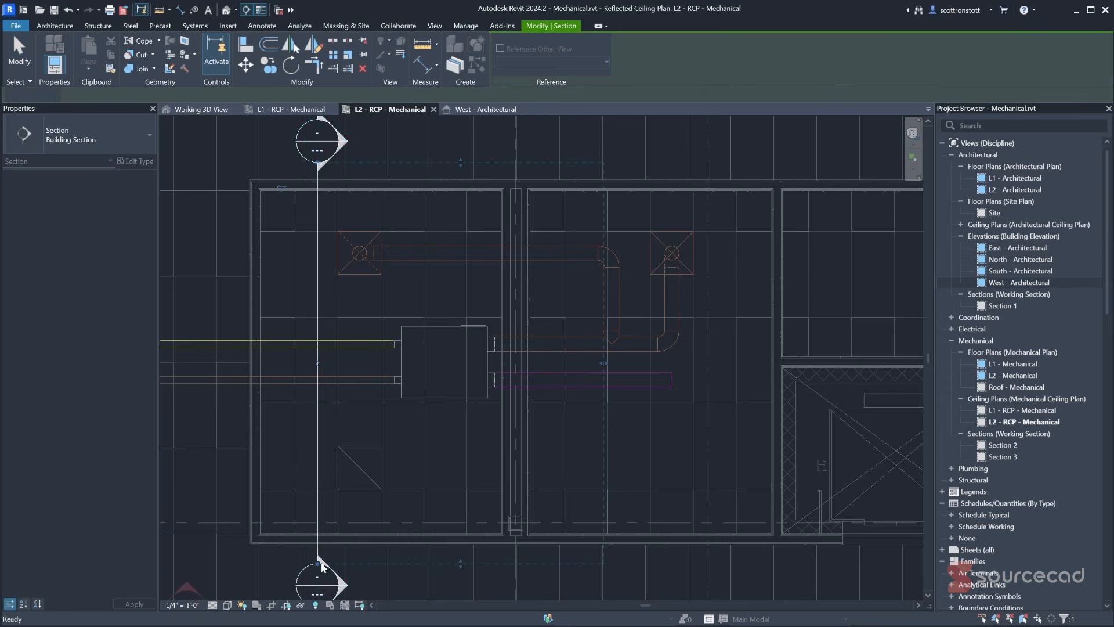
right_click(317, 166)
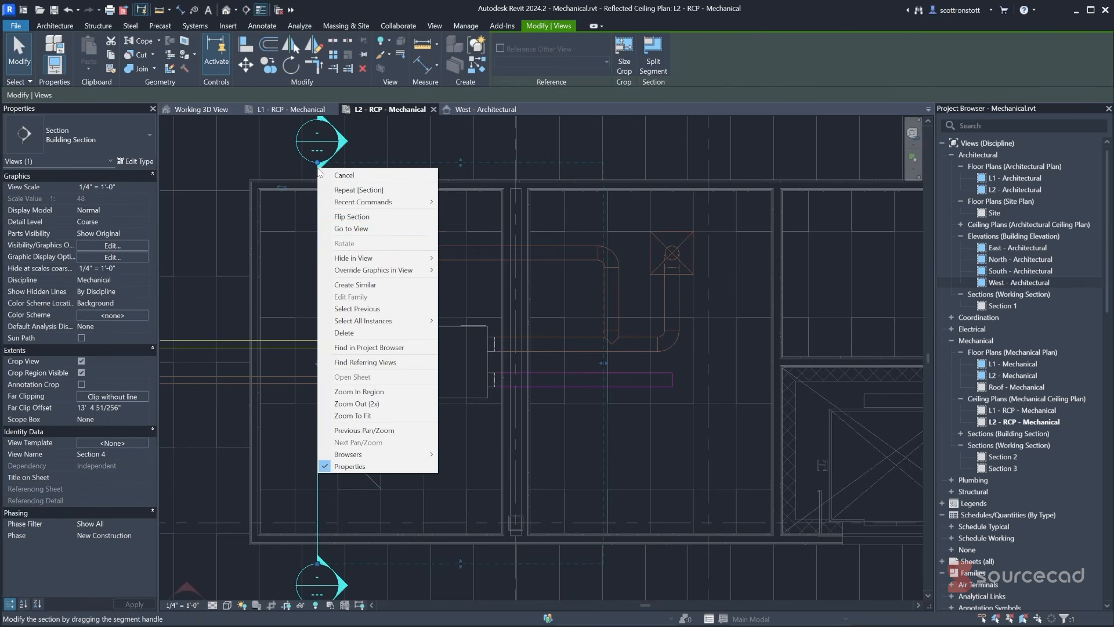
click(360, 231)
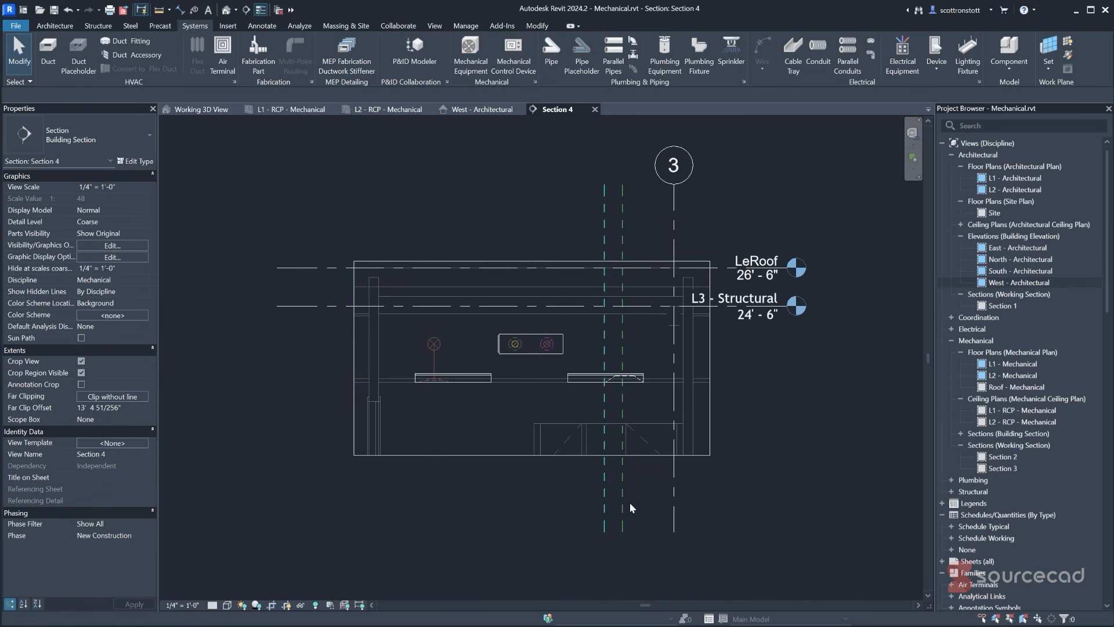
- Set the new section view's detail level to Fine to check the diffusers against the ceiling
scroll(688, 489, up, 1)
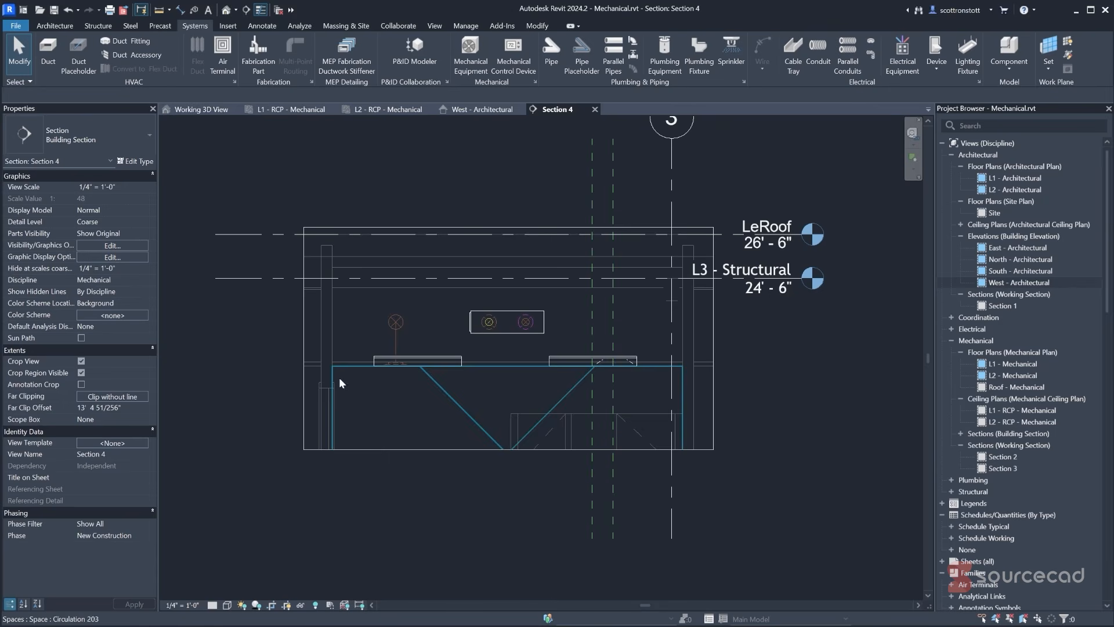
scroll(415, 327, up, 2)
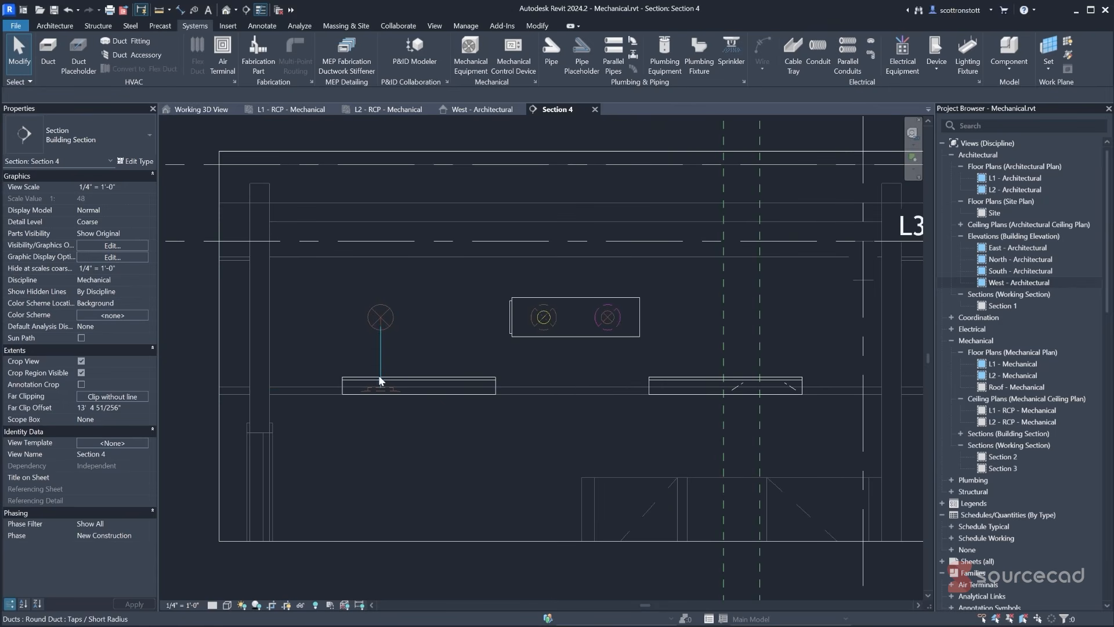
click(212, 605)
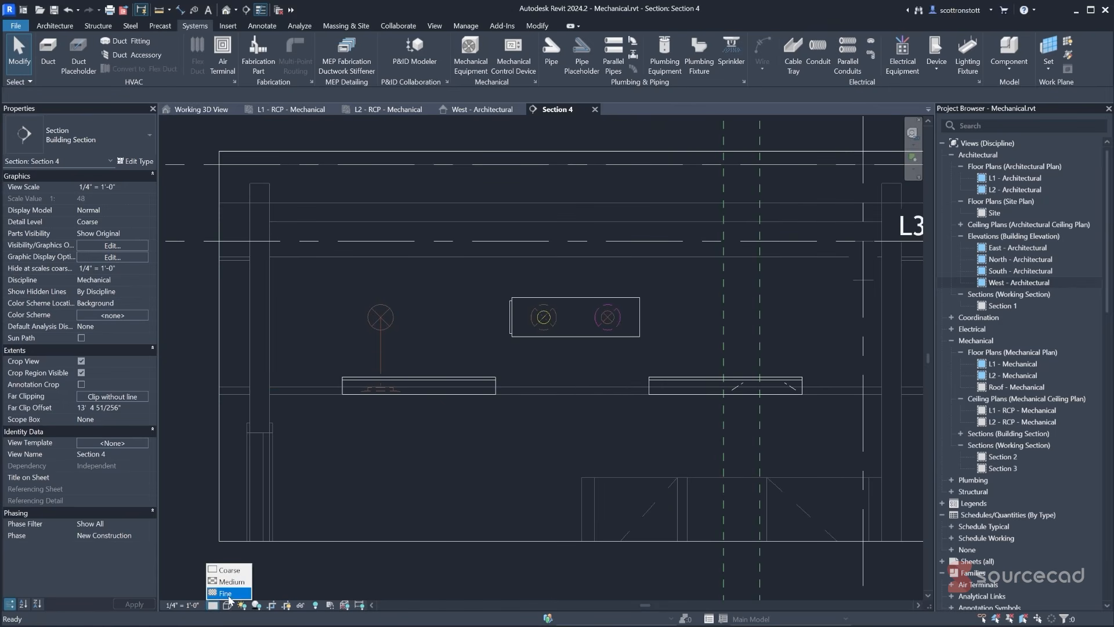
click(228, 593)
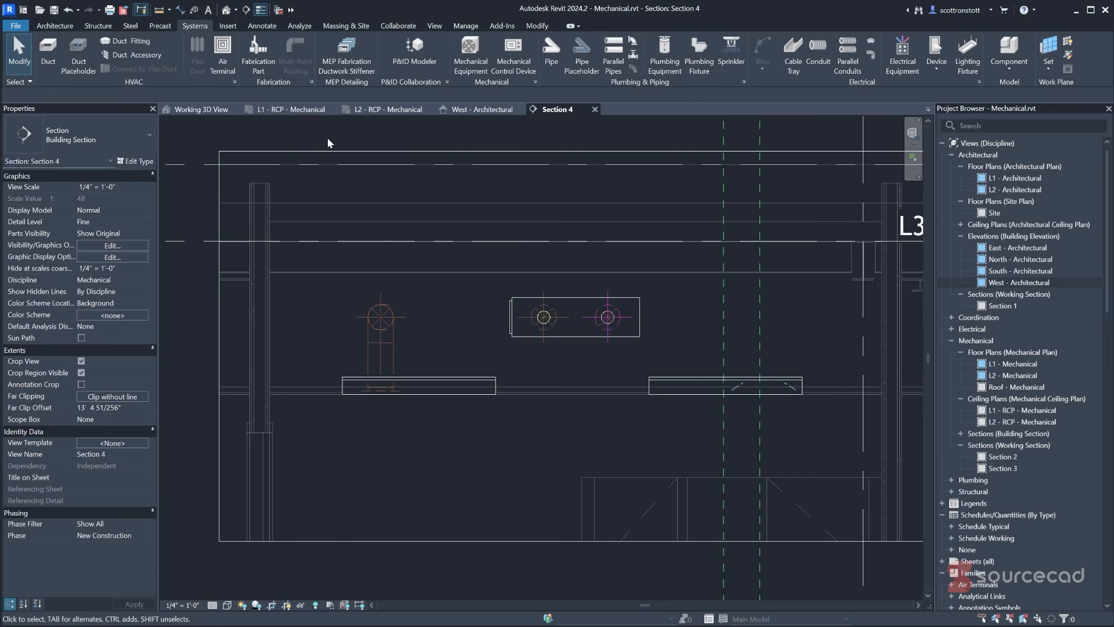
- In L2 - RCP - Mechanical, set the return diffuser's flow to 200 CFM
click(382, 109)
click(356, 467)
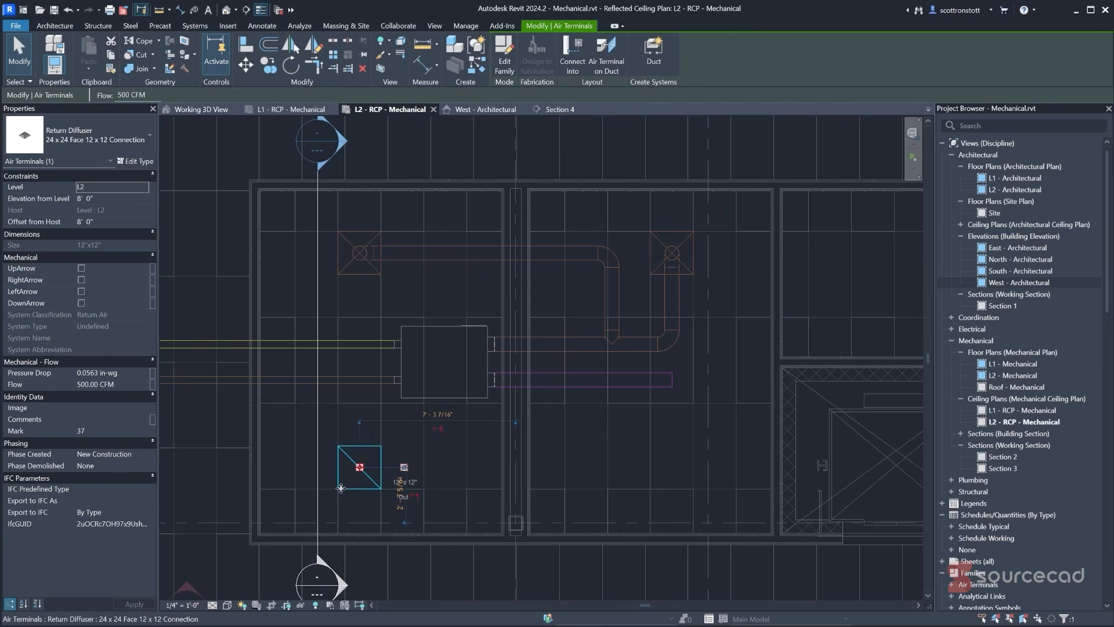
click(83, 383)
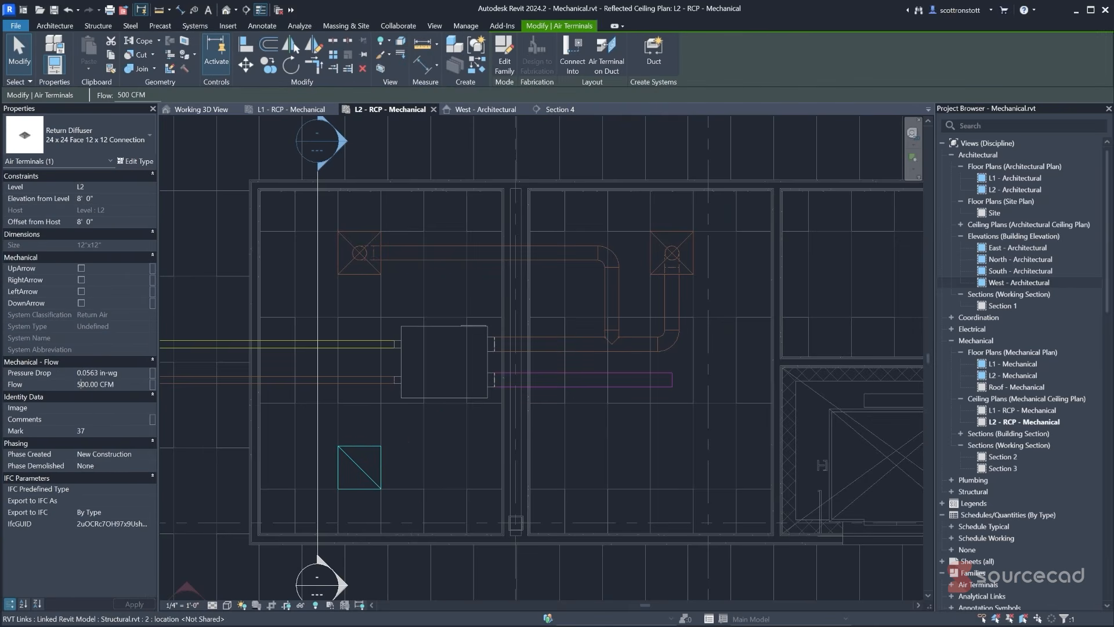
text(2)
key(Return)
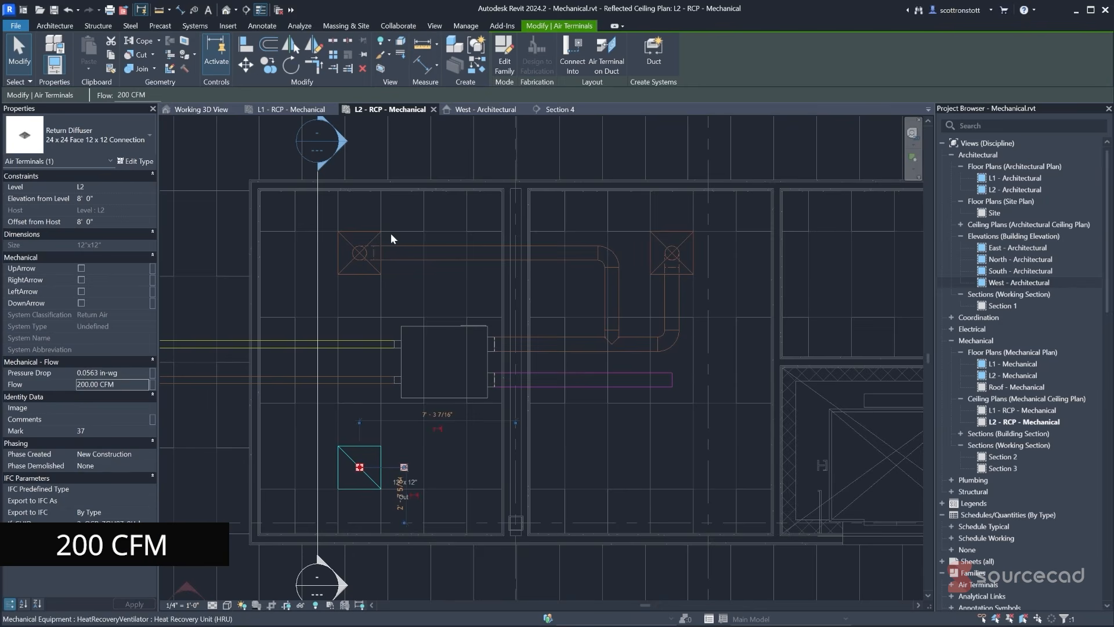
- Copy the return diffuser horizontally into the right restroom, in line with the supply diffuser there
click(266, 68)
click(339, 446)
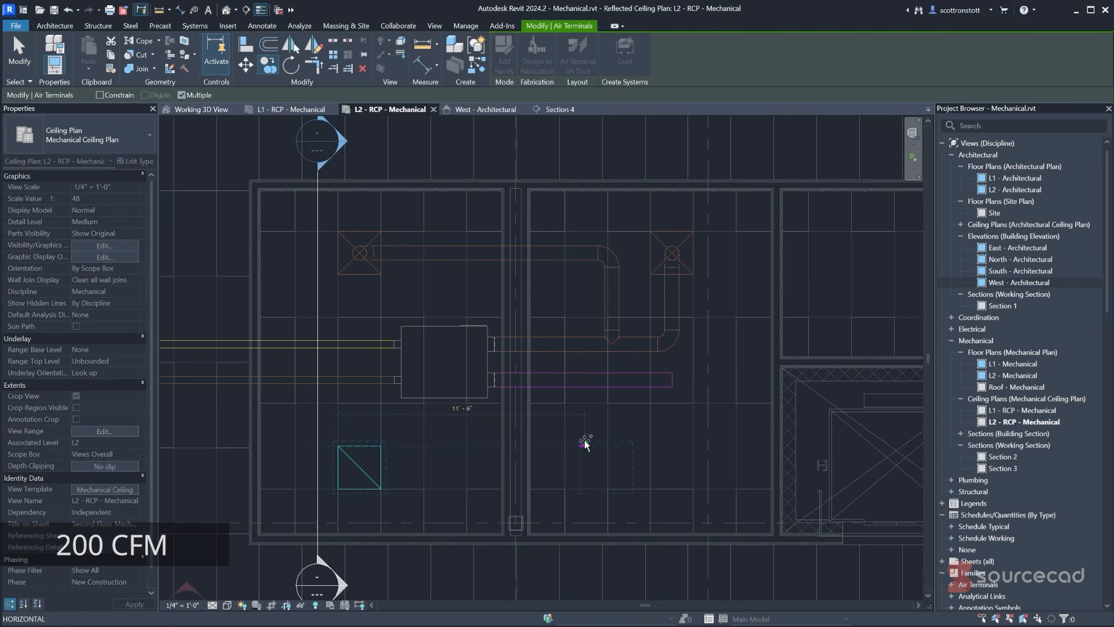
click(651, 447)
mouse_move(612, 327)
middle_down()
mouse_move(629, 325)
mouse_move(618, 320)
middle_up()
scroll(618, 320, down, 3)
scroll(512, 372, up, 1)
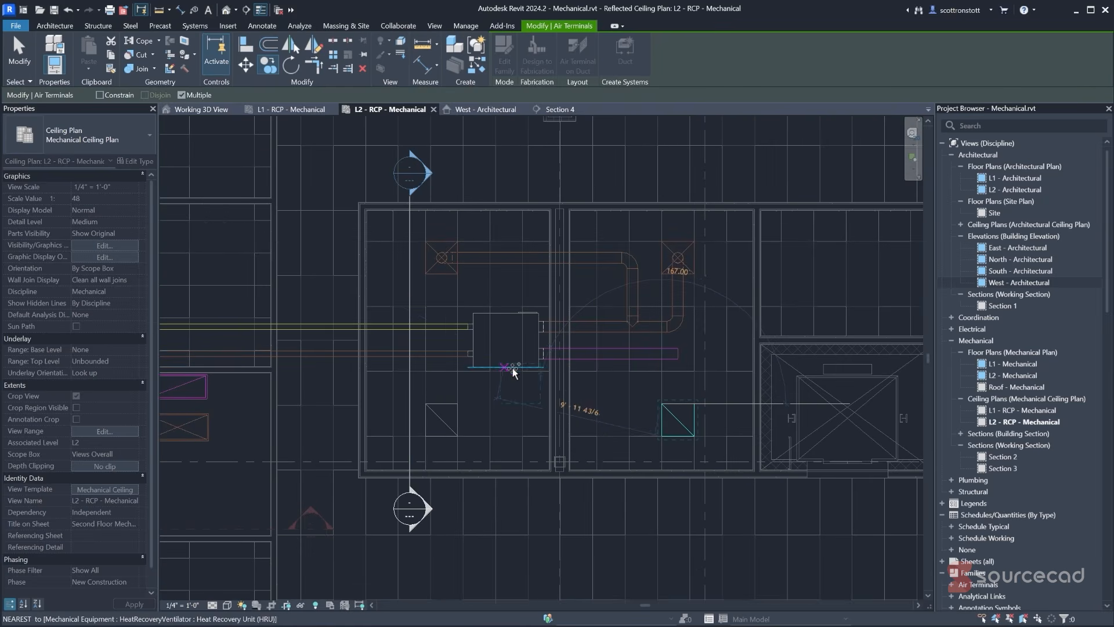
click(19, 56)
- Draw an 8" round duct from the open end of the return duct to the right restroom's return diffuser, and check it in Working 3D View
click(578, 356)
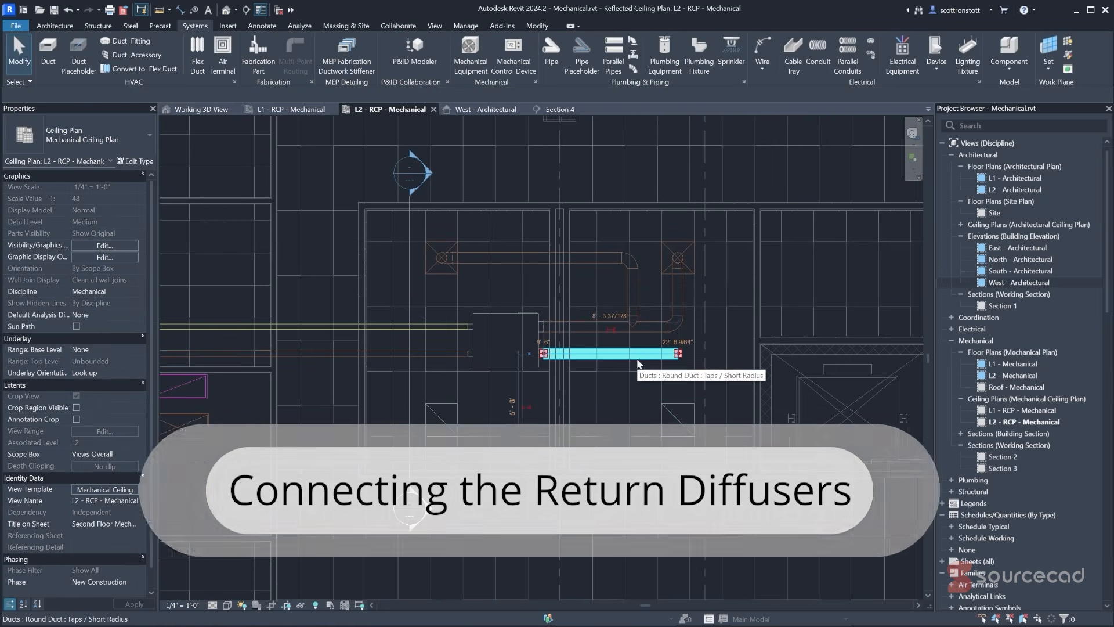
right_click(679, 356)
click(696, 406)
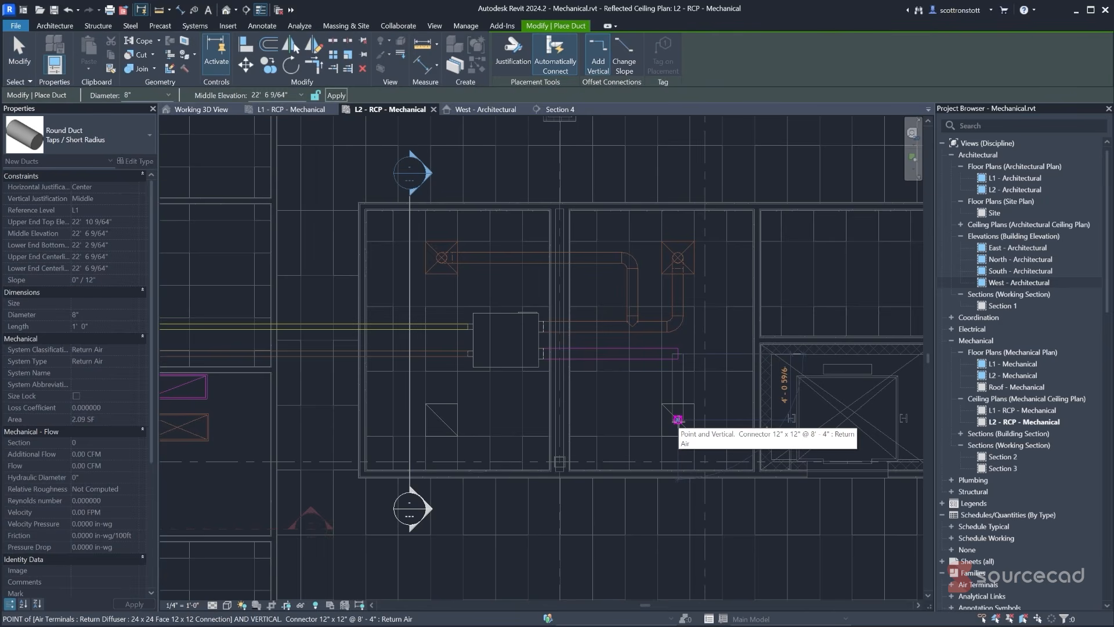
click(678, 419)
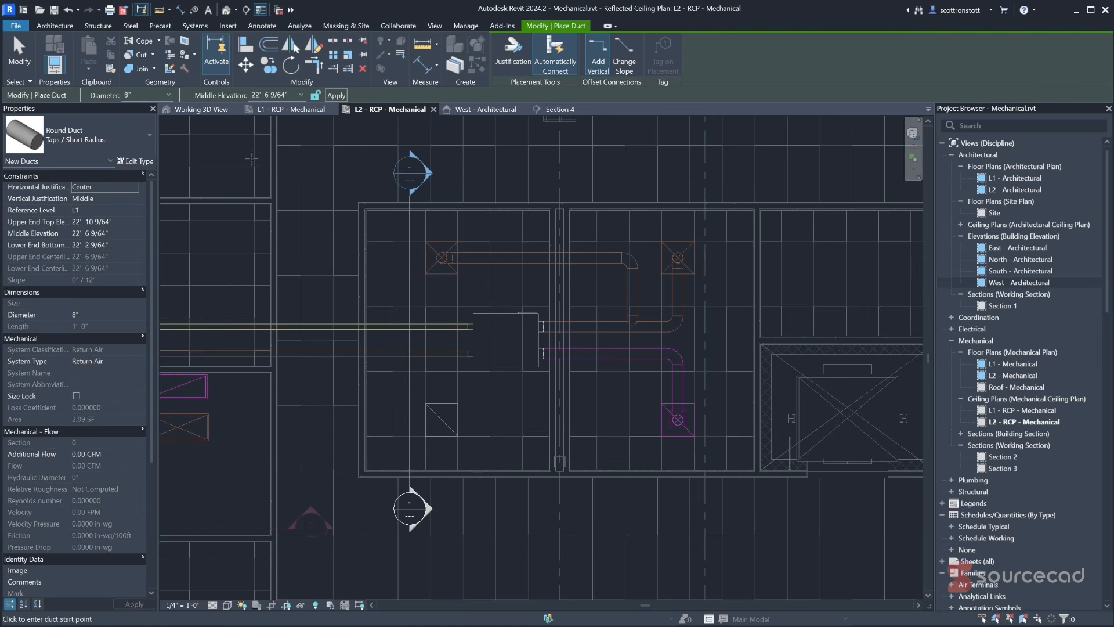
click(206, 110)
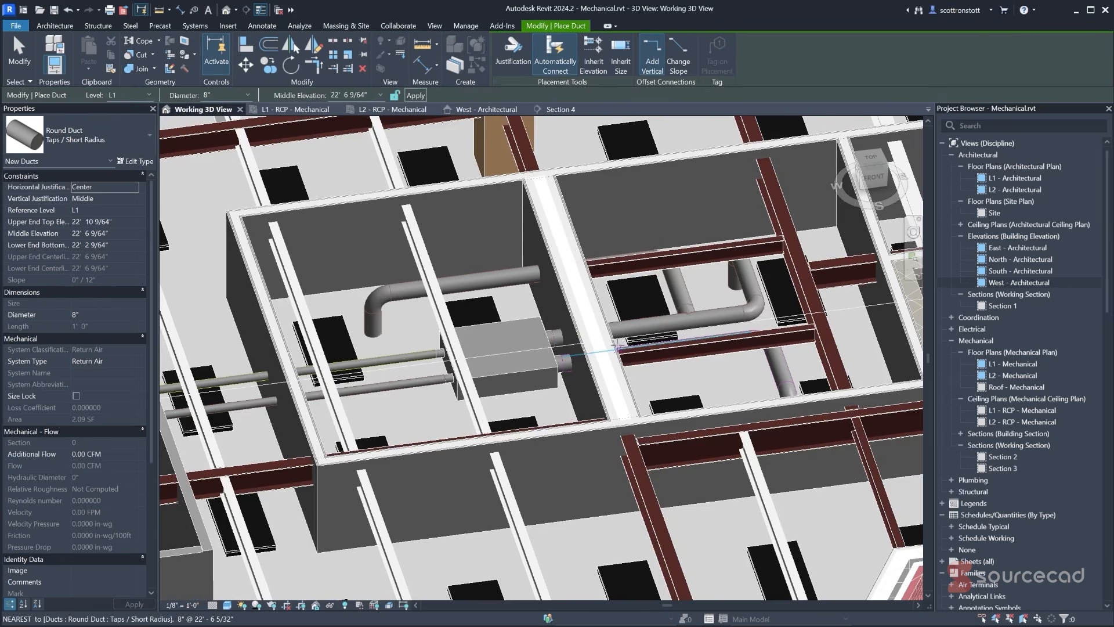
shift+middle_drag(617, 349, 723, 497)
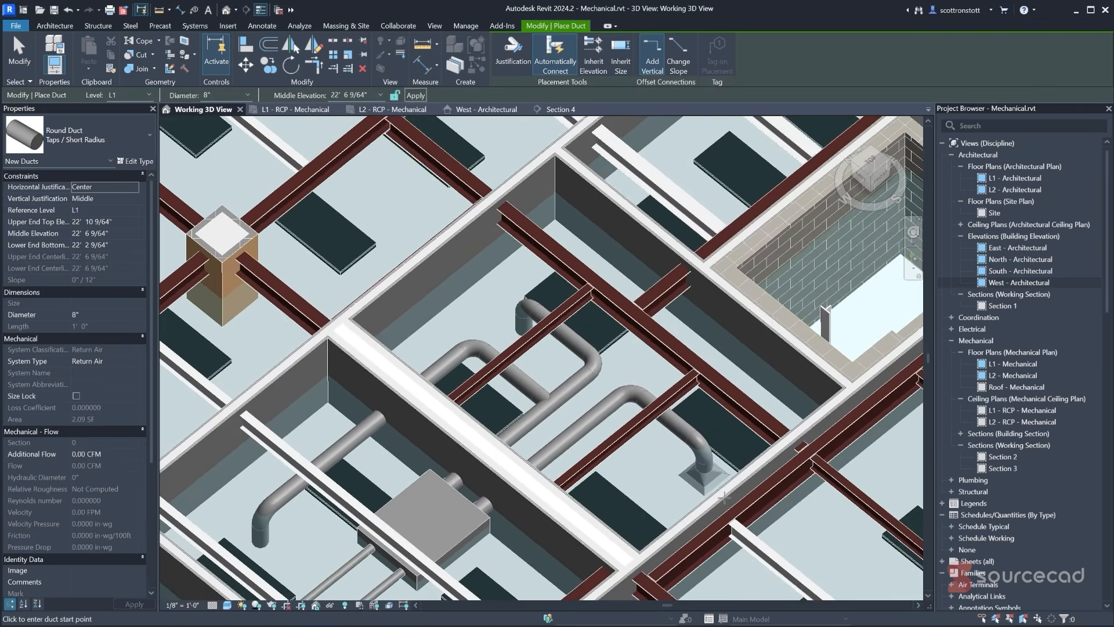
scroll(723, 497, up, 4)
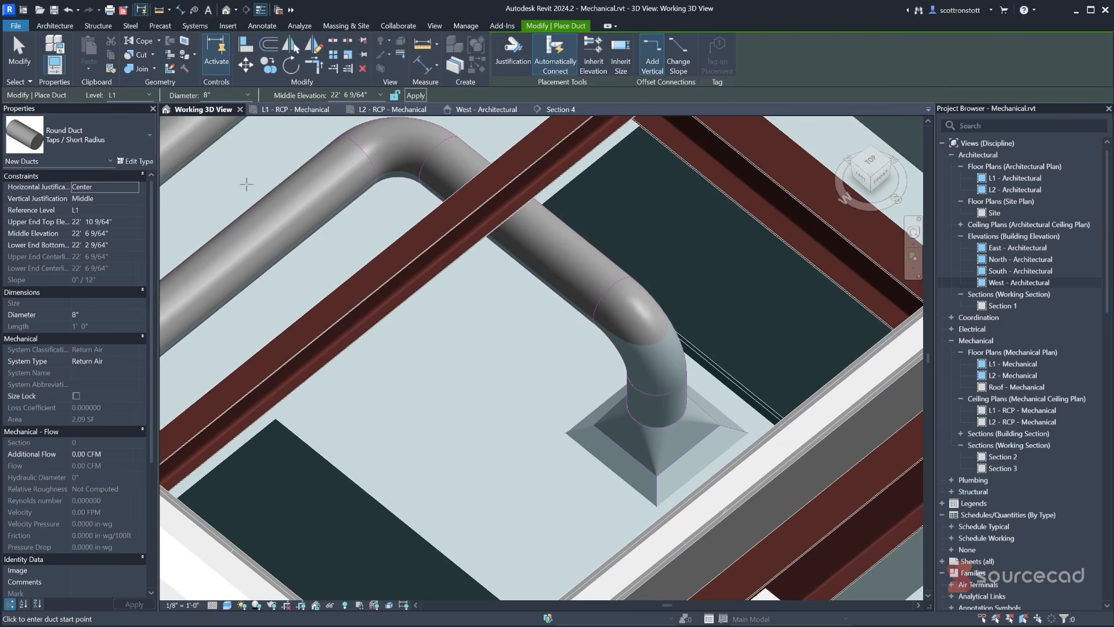
click(384, 110)
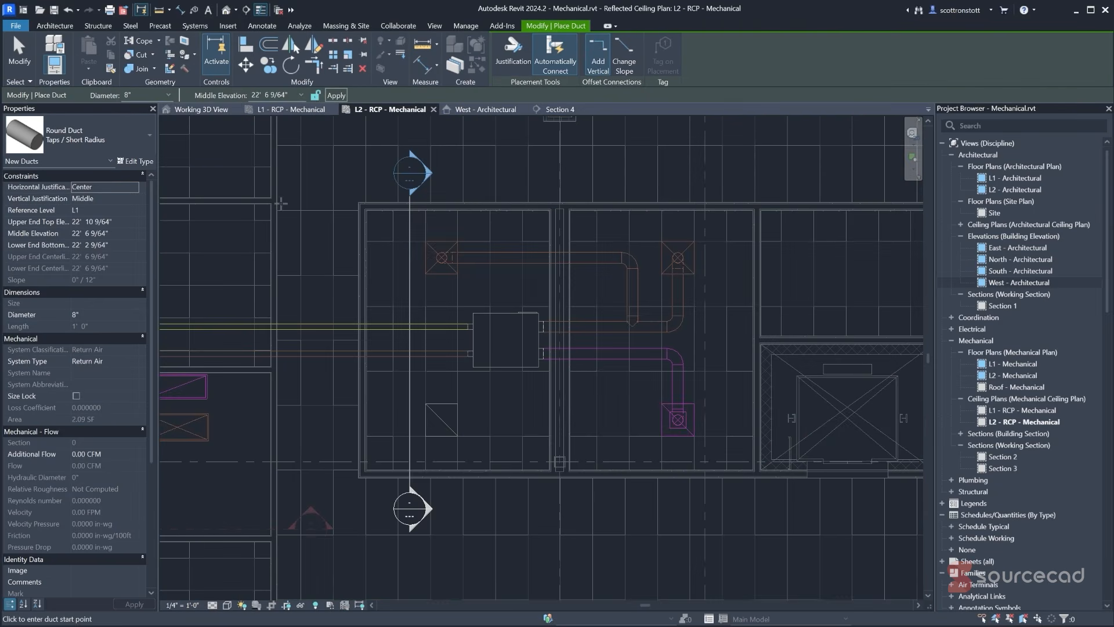
click(28, 57)
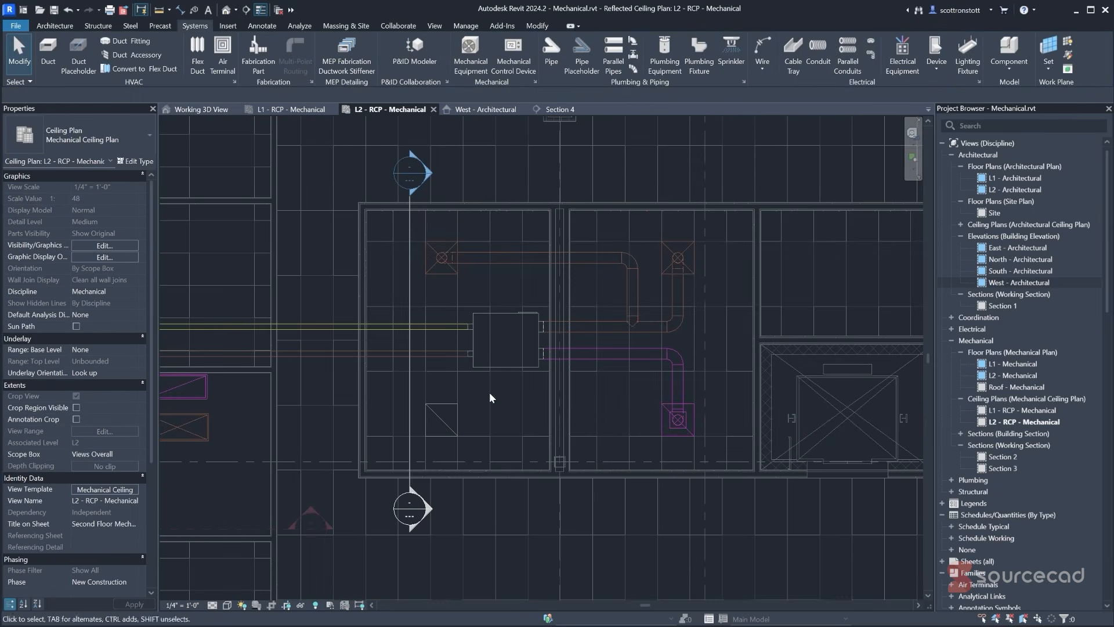
- Branch an 8" round return duct from the midpoint of the horizontal return run down and across to the left restroom's return diffuser
click(614, 361)
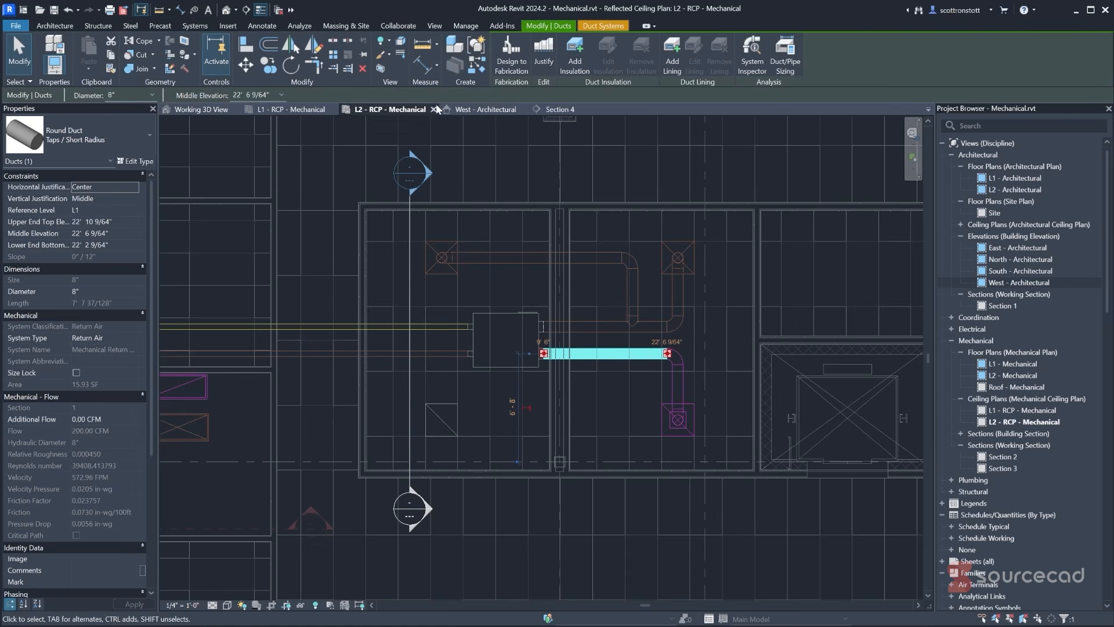
key(c)
key(s)
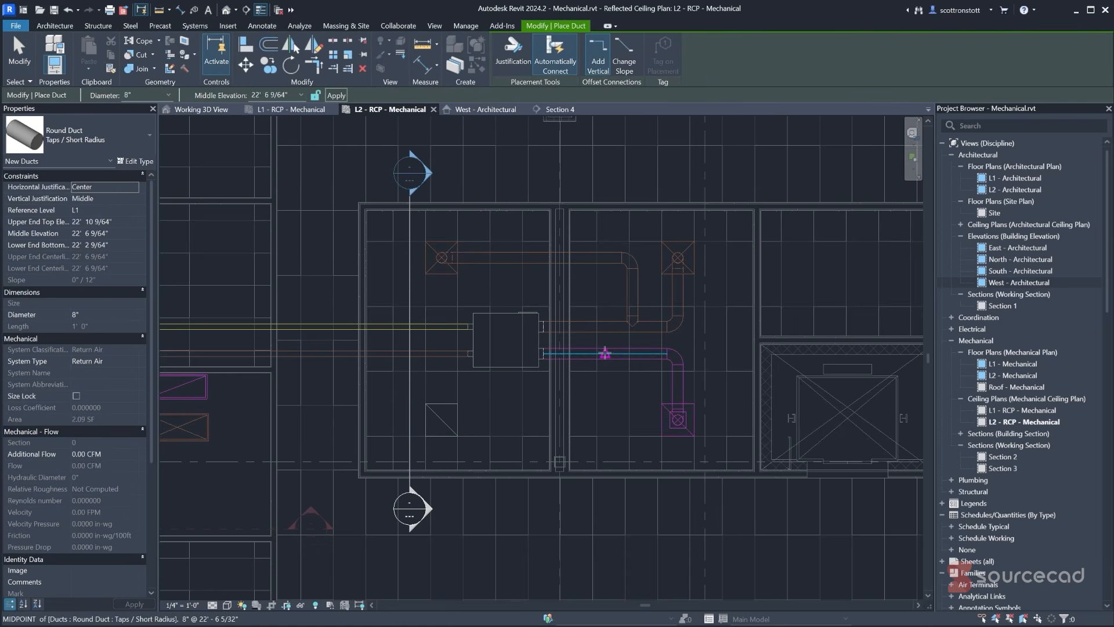
click(606, 355)
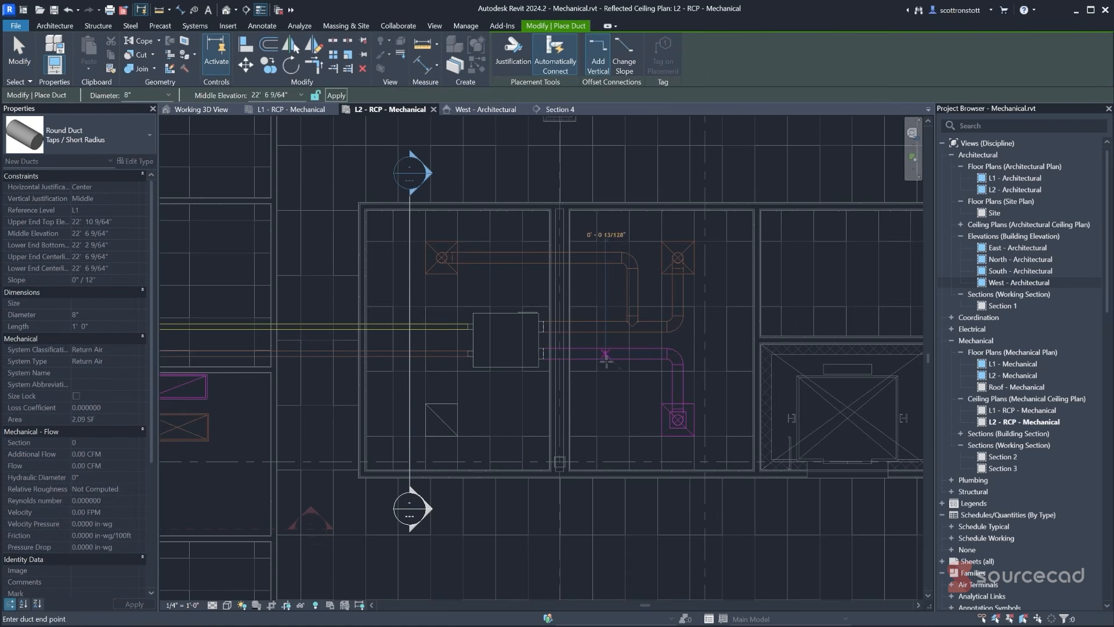
click(605, 419)
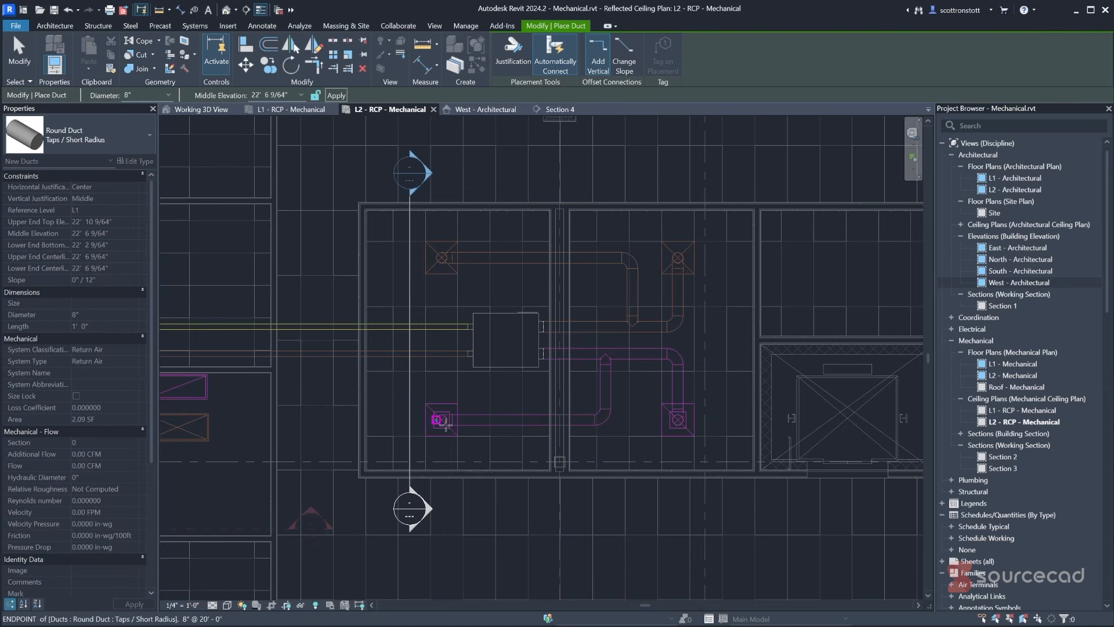
key(Escape)
key(Escape)
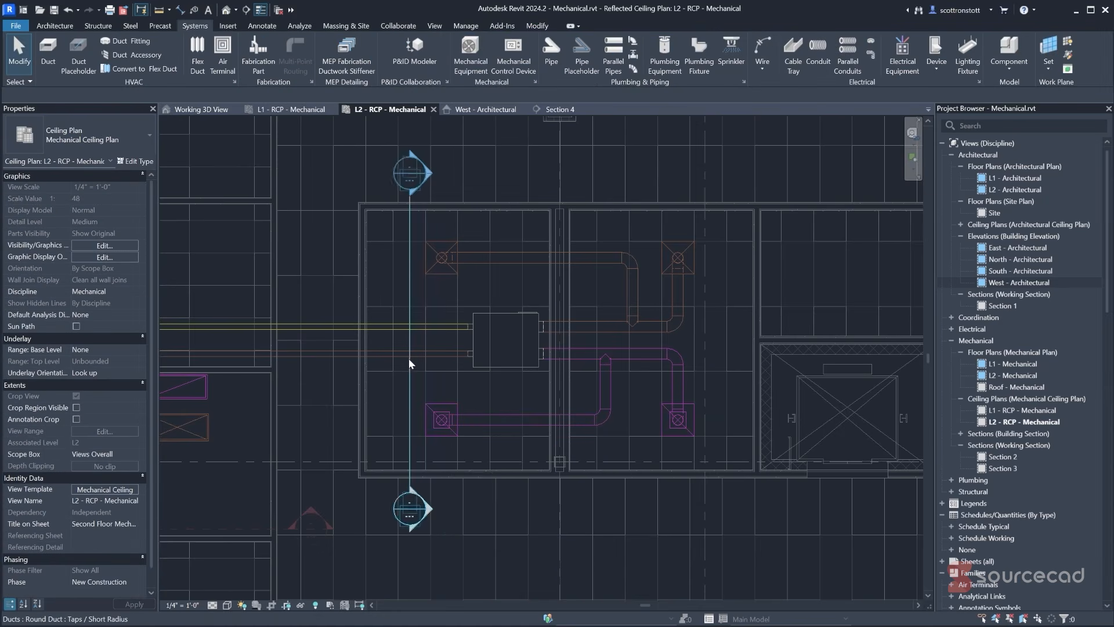
middle_drag(344, 366, 477, 400)
scroll(434, 385, down, 2)
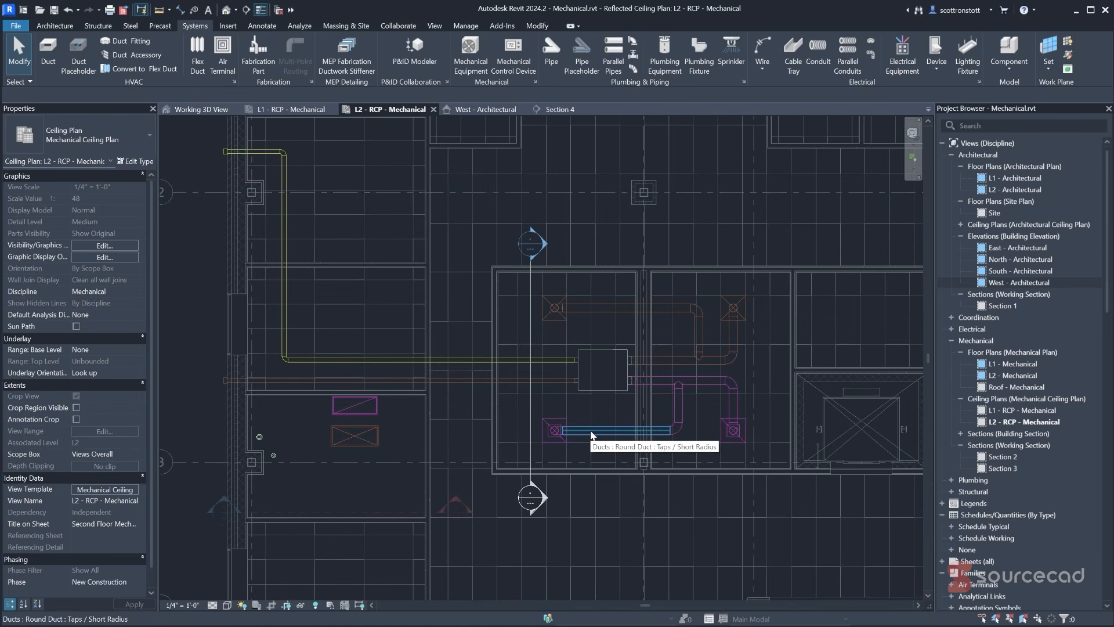
key(Tab)
click(590, 430)
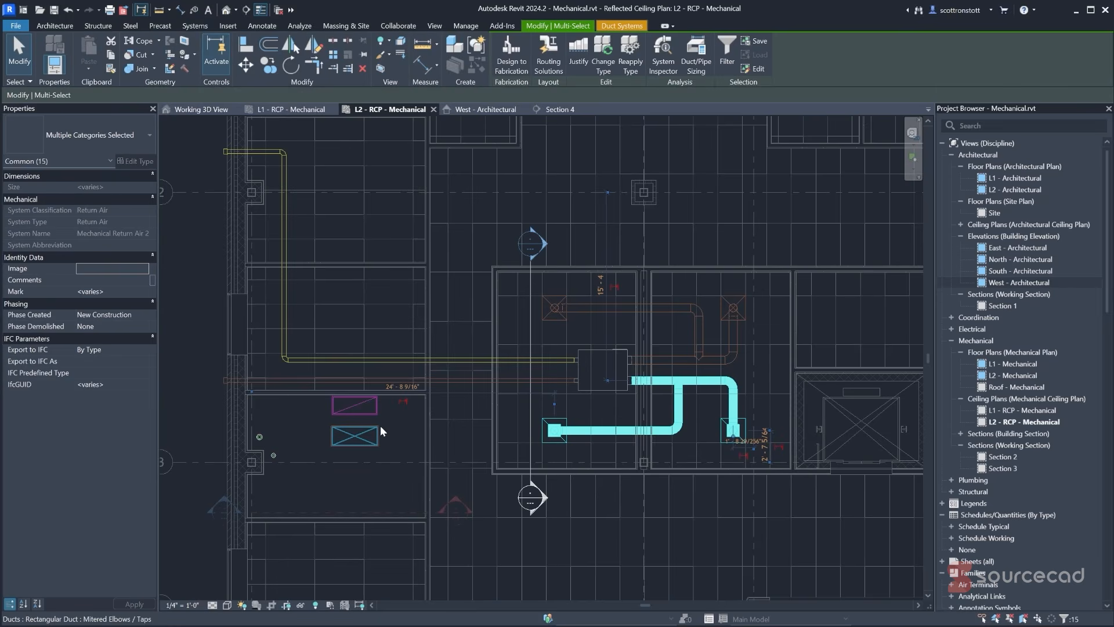
click(580, 413)
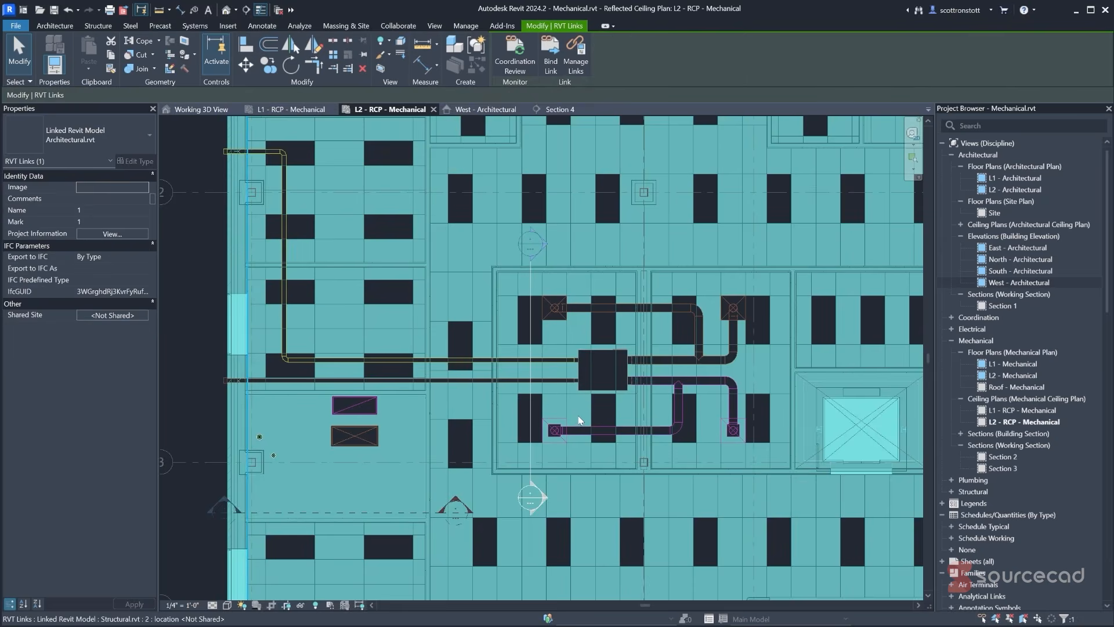
click(205, 295)
- Size the whole return duct network in the restrooms by Equal Friction at 0.10 in-wg/100ft, using Calculated Size Only for branches
key(Tab)
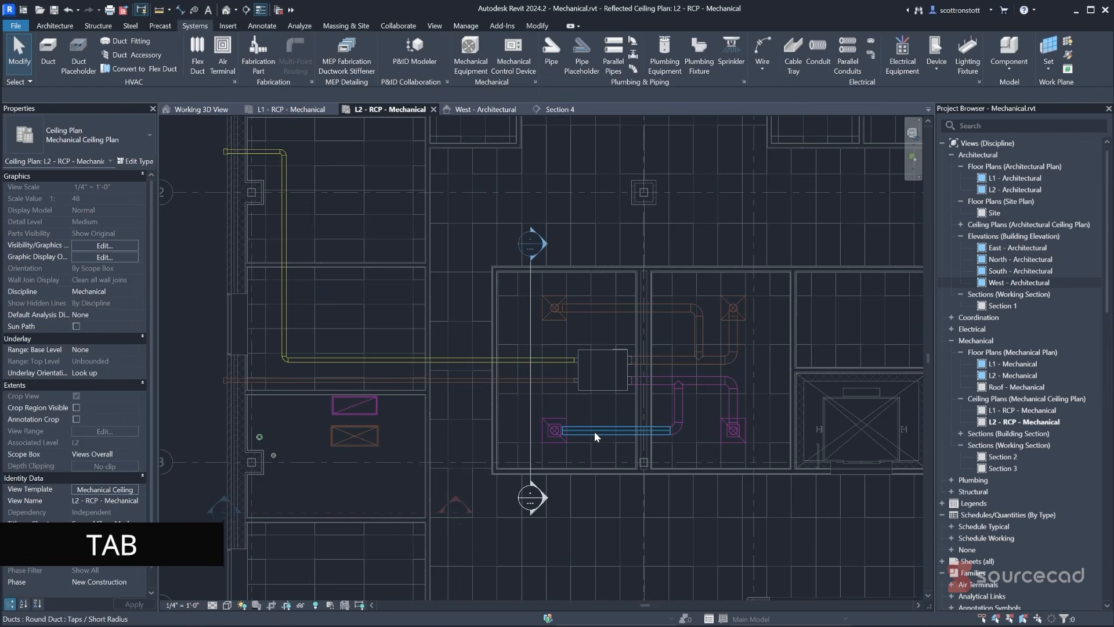
key(Tab)
key(Tab)
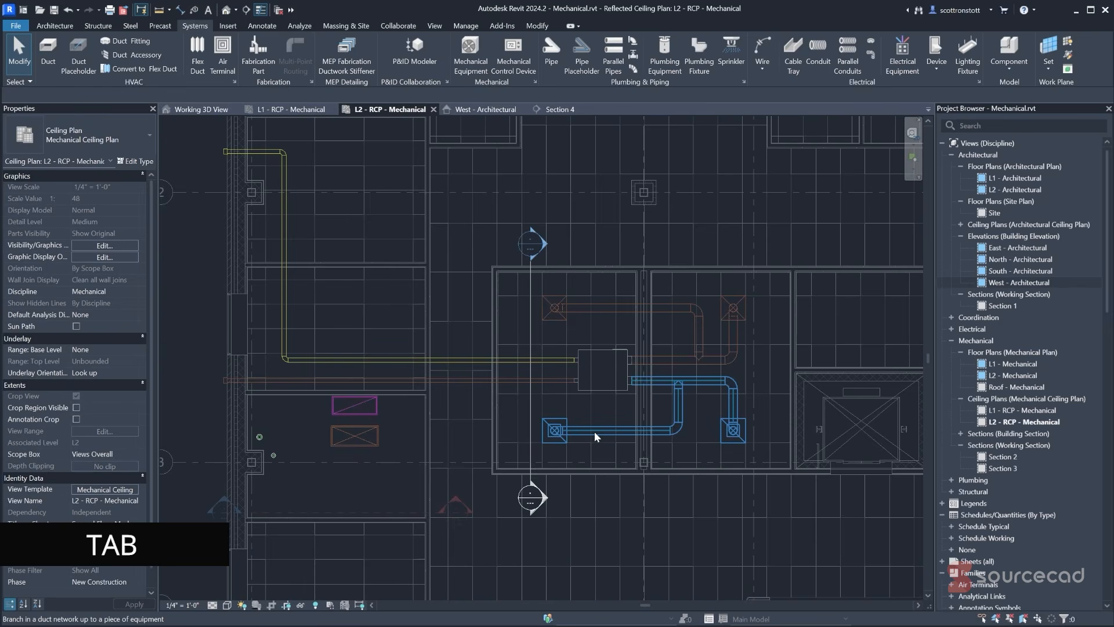
click(594, 430)
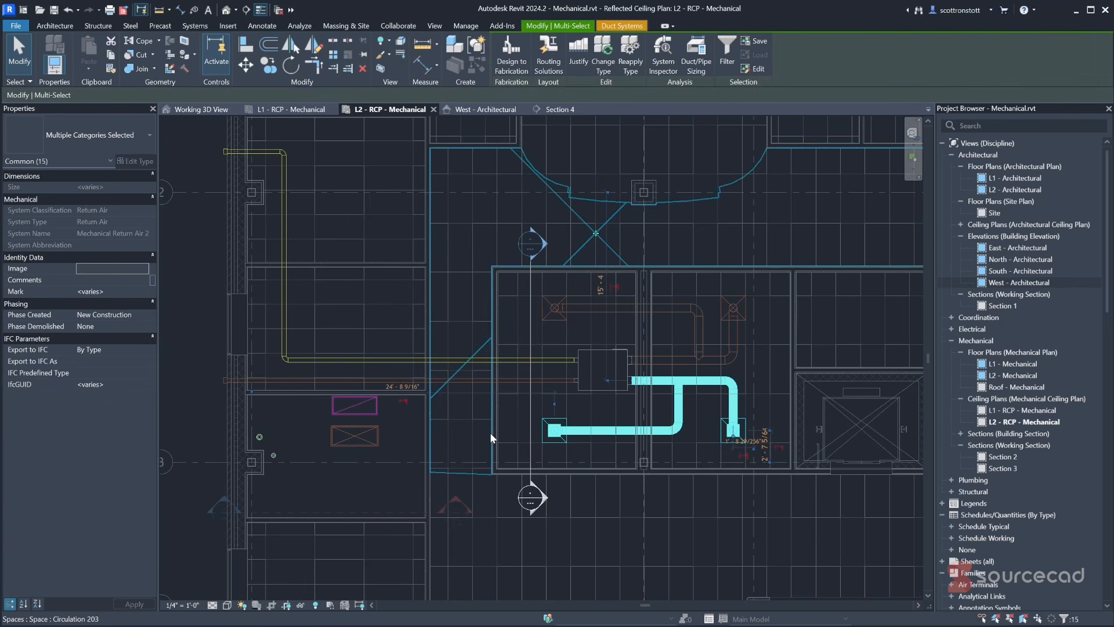
click(696, 66)
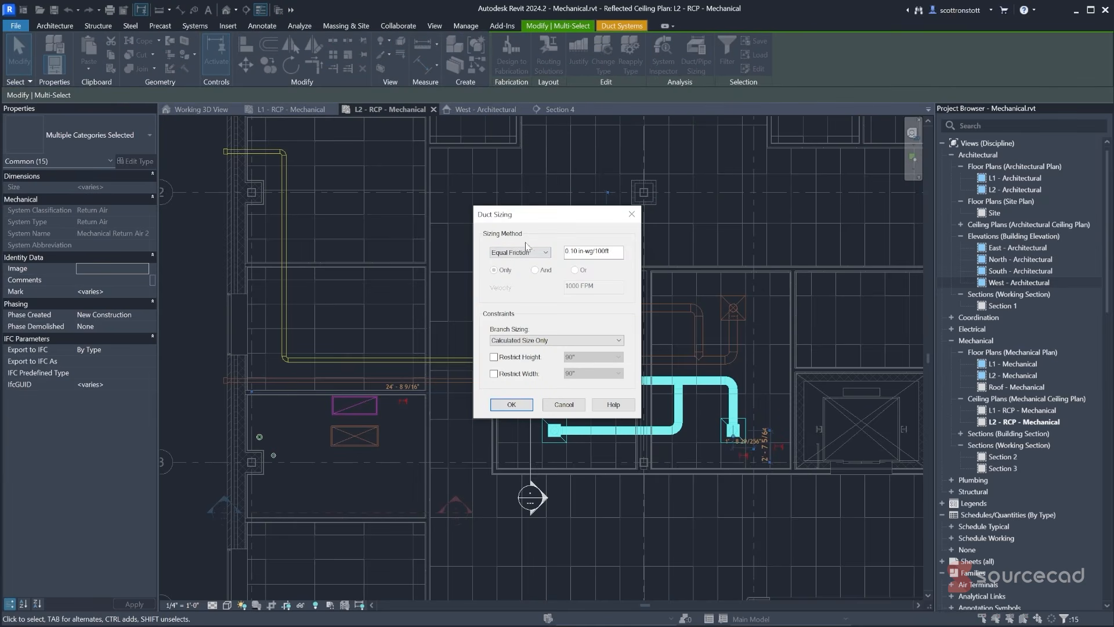
click(547, 253)
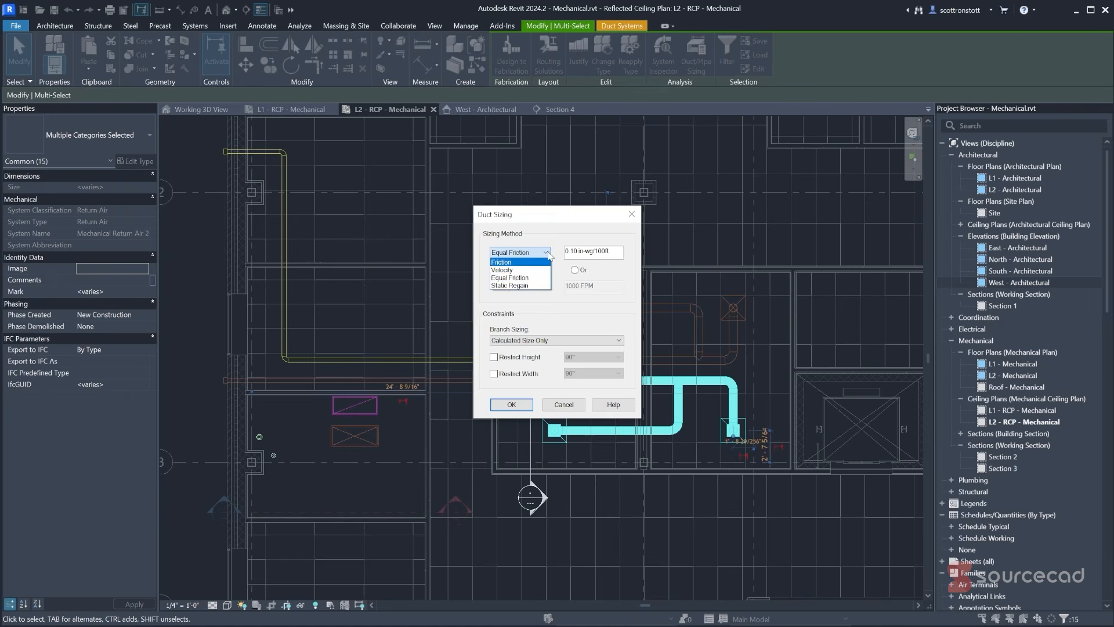
click(547, 253)
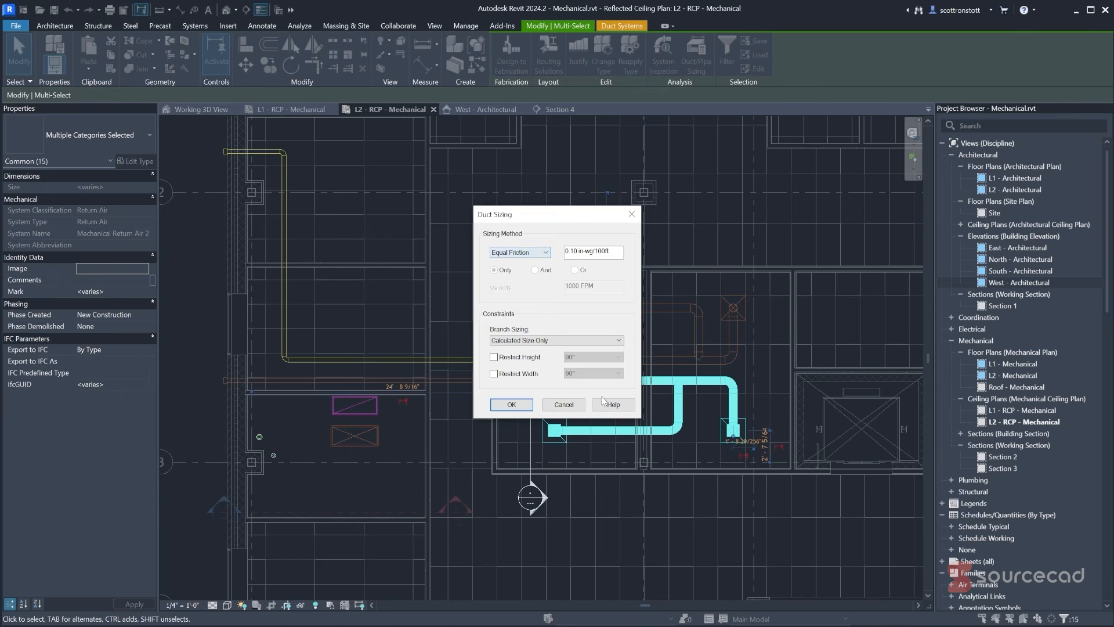
click(512, 408)
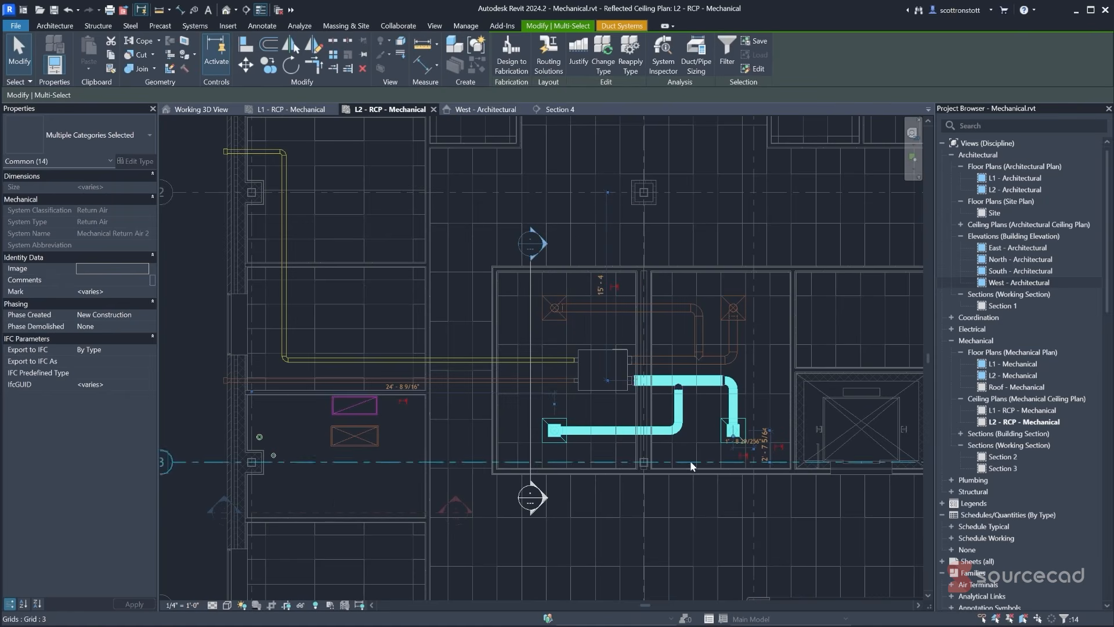
scroll(705, 394, up, 2)
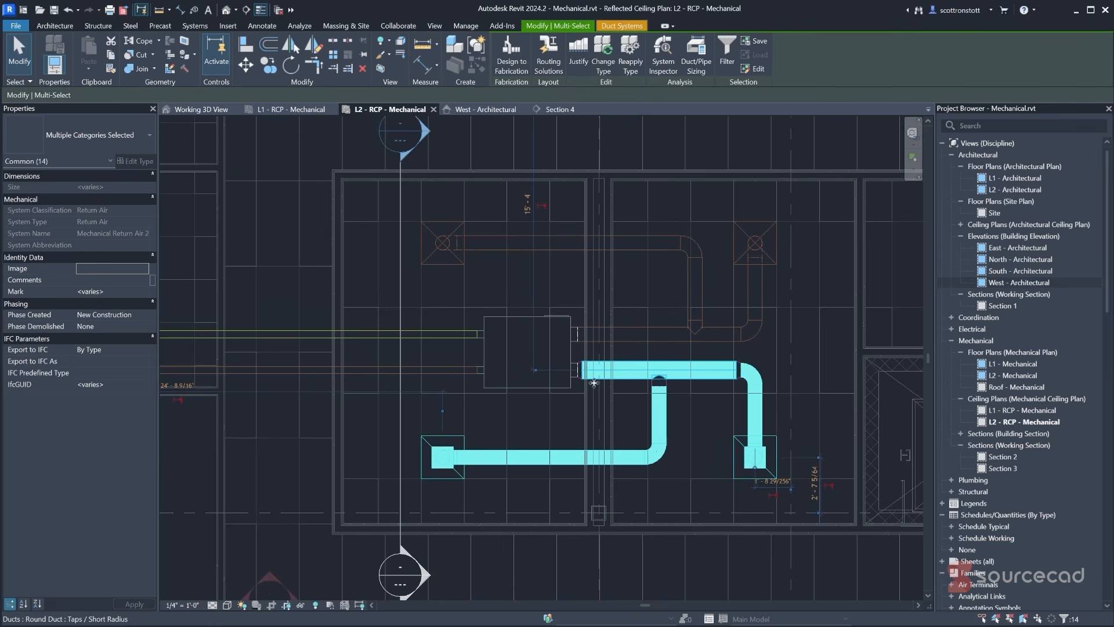
click(713, 467)
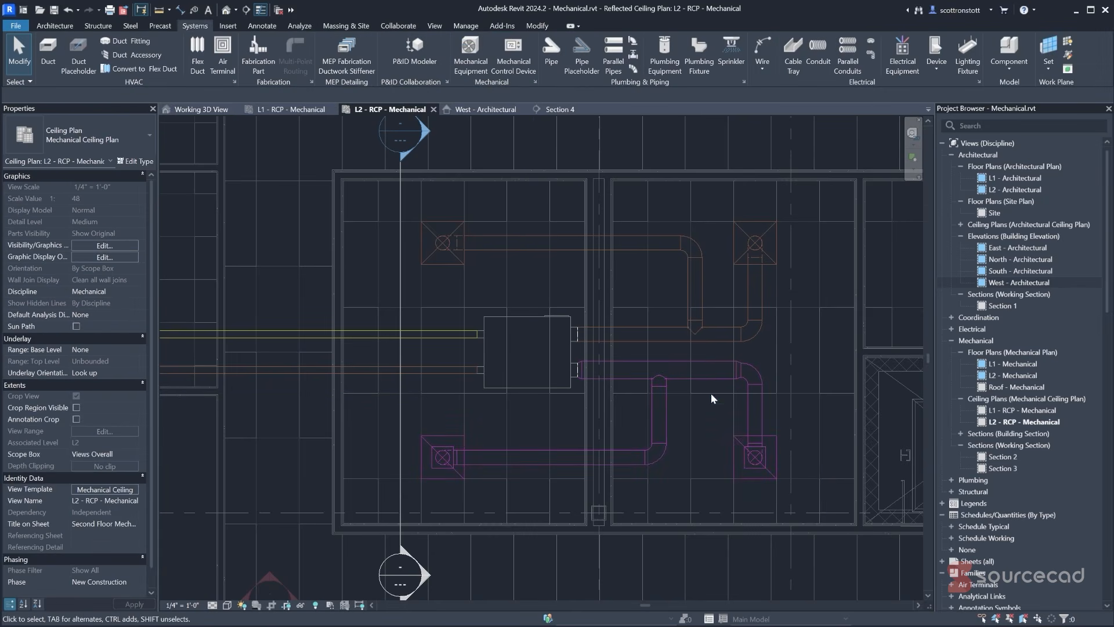
- Try to size the entire supply duct network by Equal Friction at 0.10 in-wg/100ft with Calculated Size Only
key(Tab)
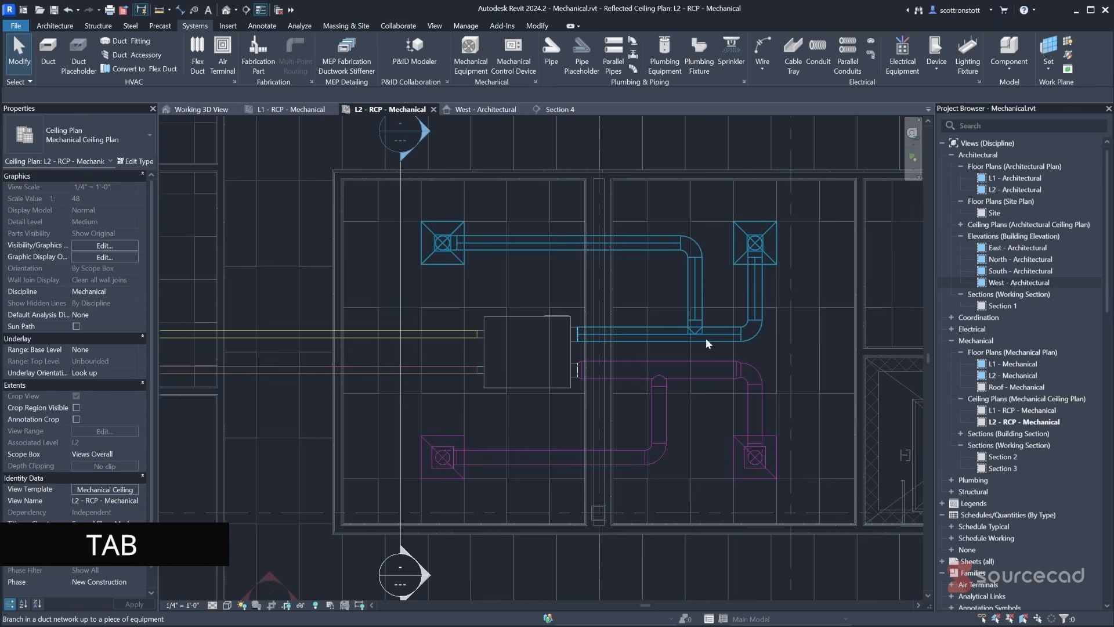
click(706, 338)
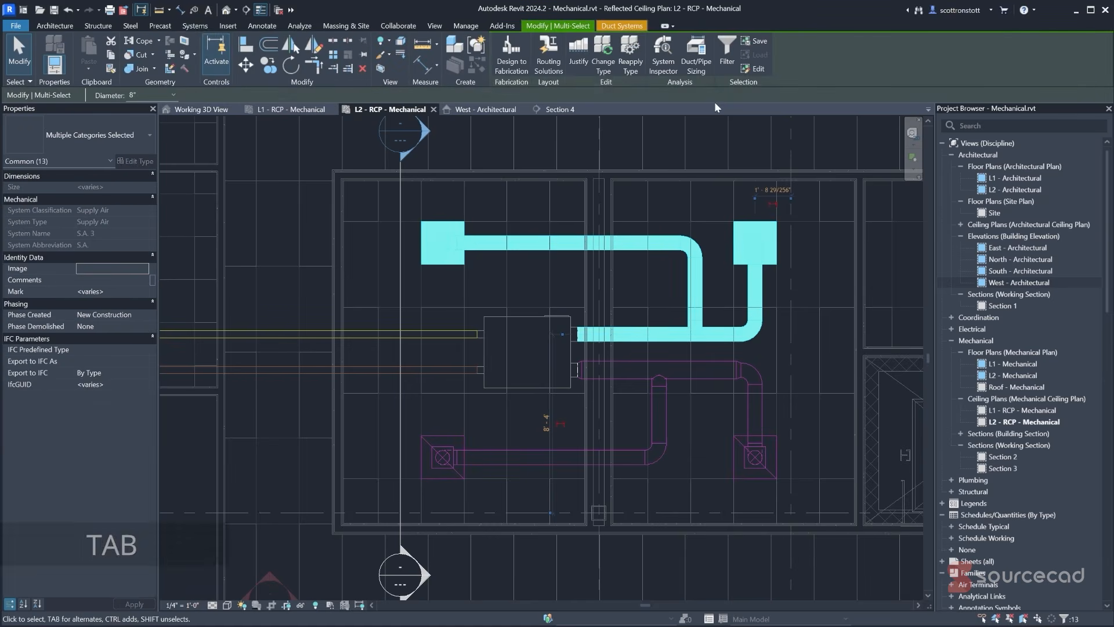
click(695, 58)
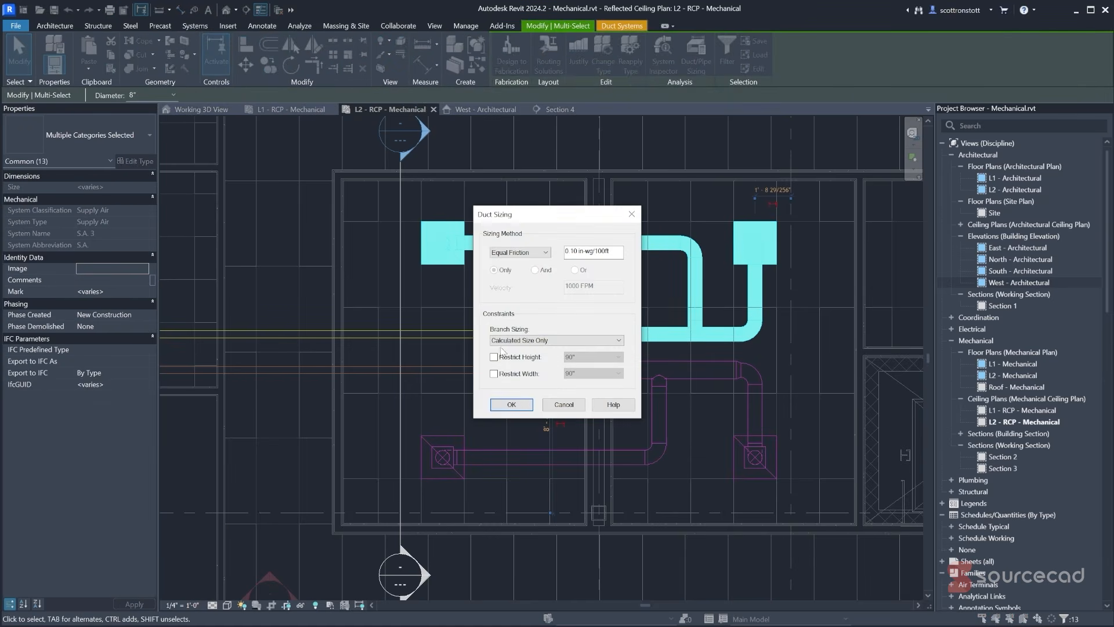
click(524, 406)
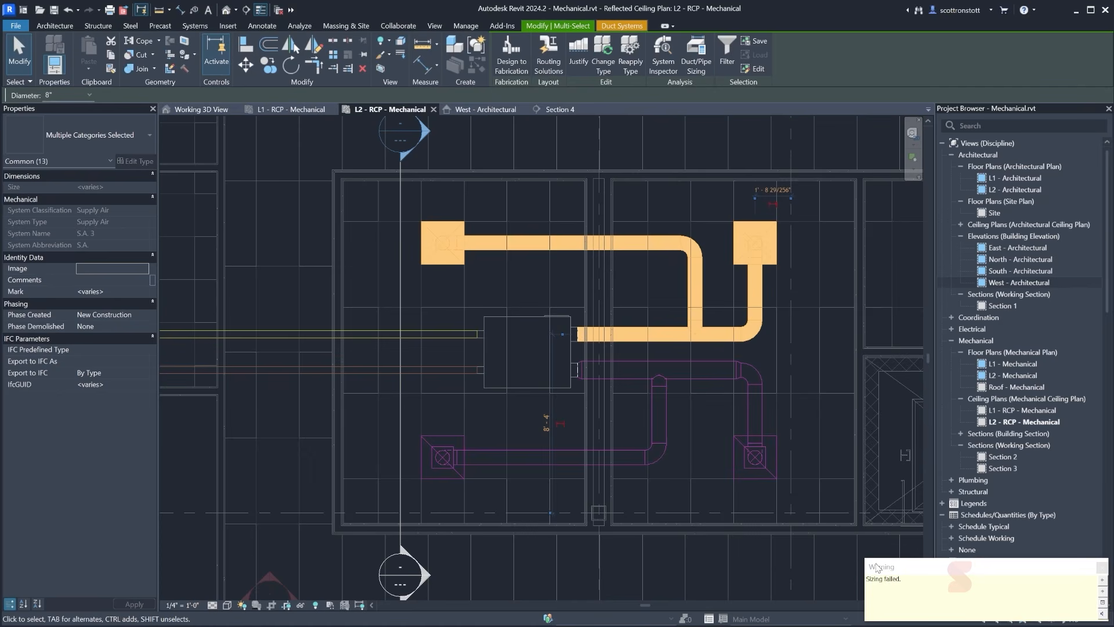
click(514, 274)
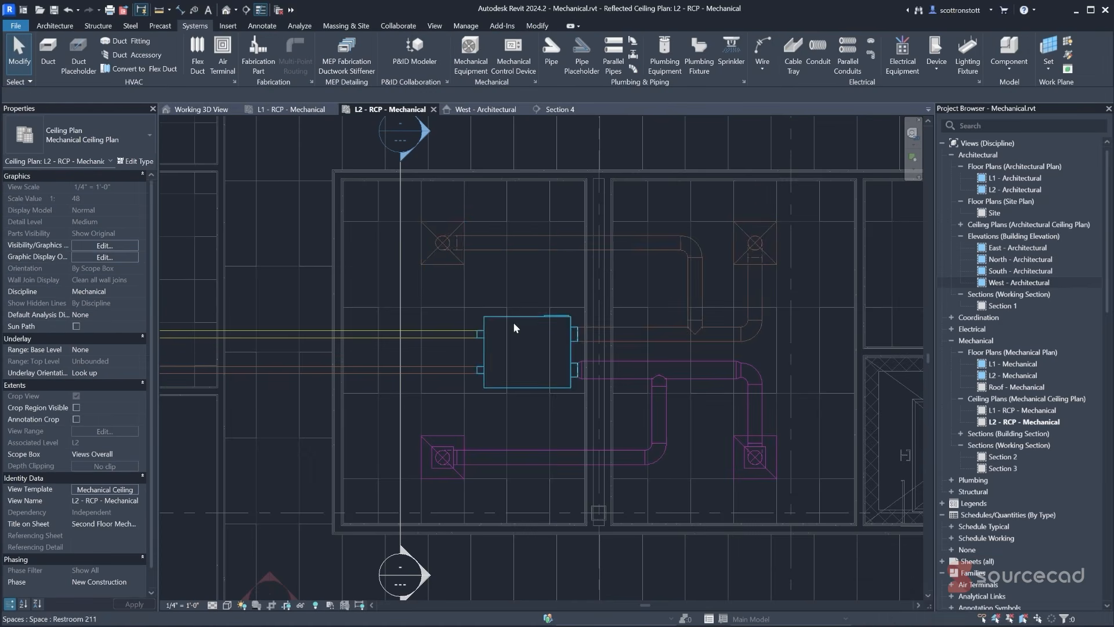
- Turn on Show Disconnects for Duct to check the supply and return networks for open connections
scroll(585, 333, up, 1)
scroll(585, 334, up, 3)
scroll(518, 347, down, 3)
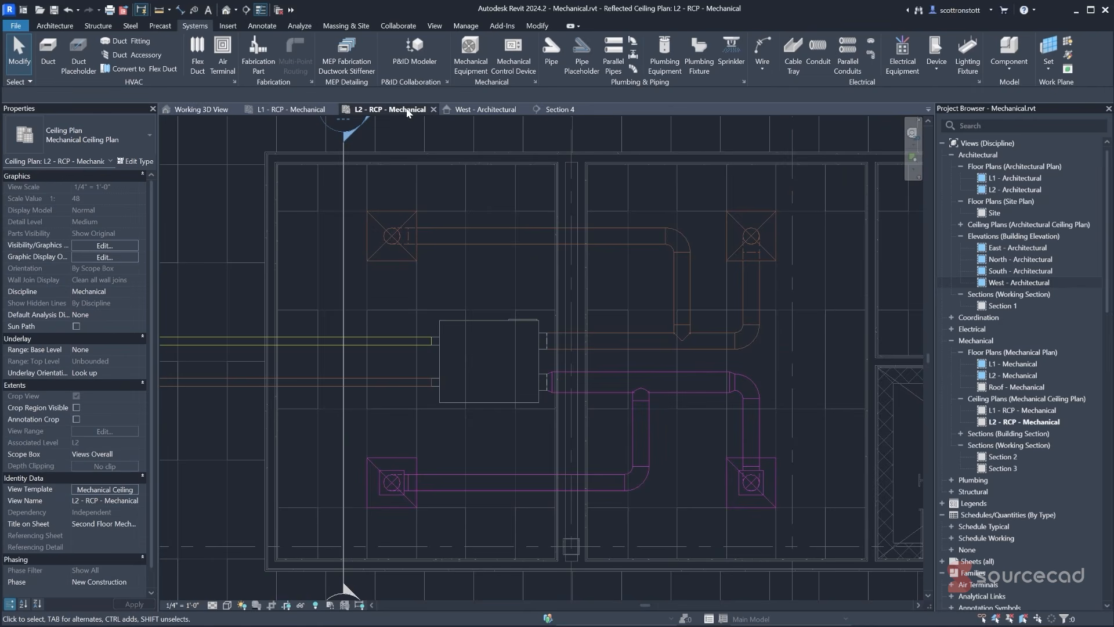
click(465, 27)
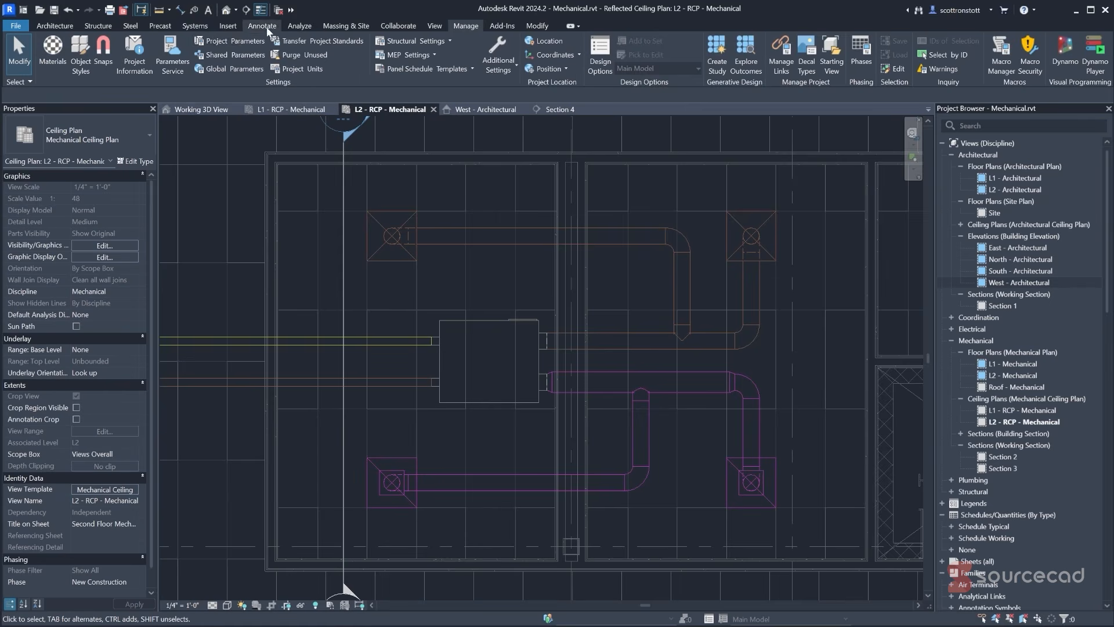
click(300, 27)
click(650, 55)
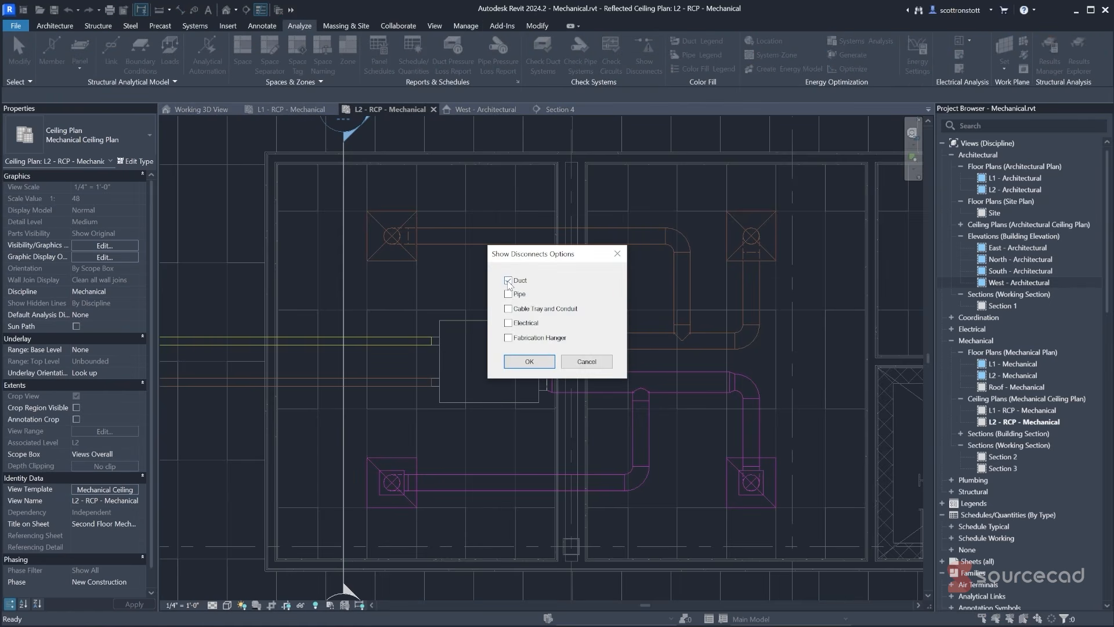
click(529, 361)
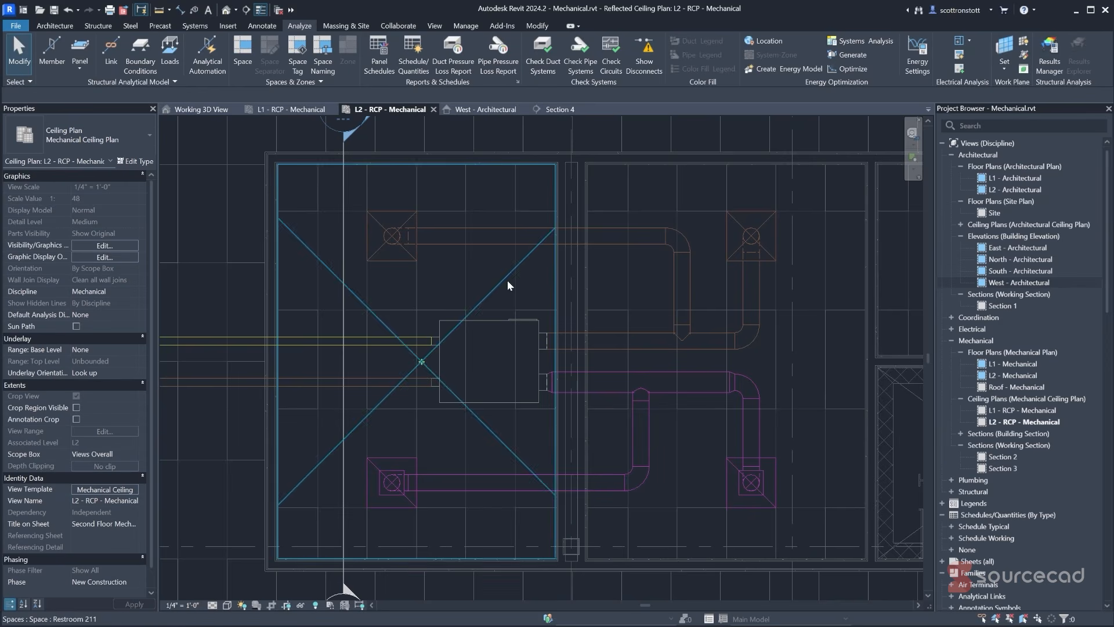
- Pull the horizontal supply branch duct's end away from its elbow to test the disconnect markers, and reattach it
click(480, 239)
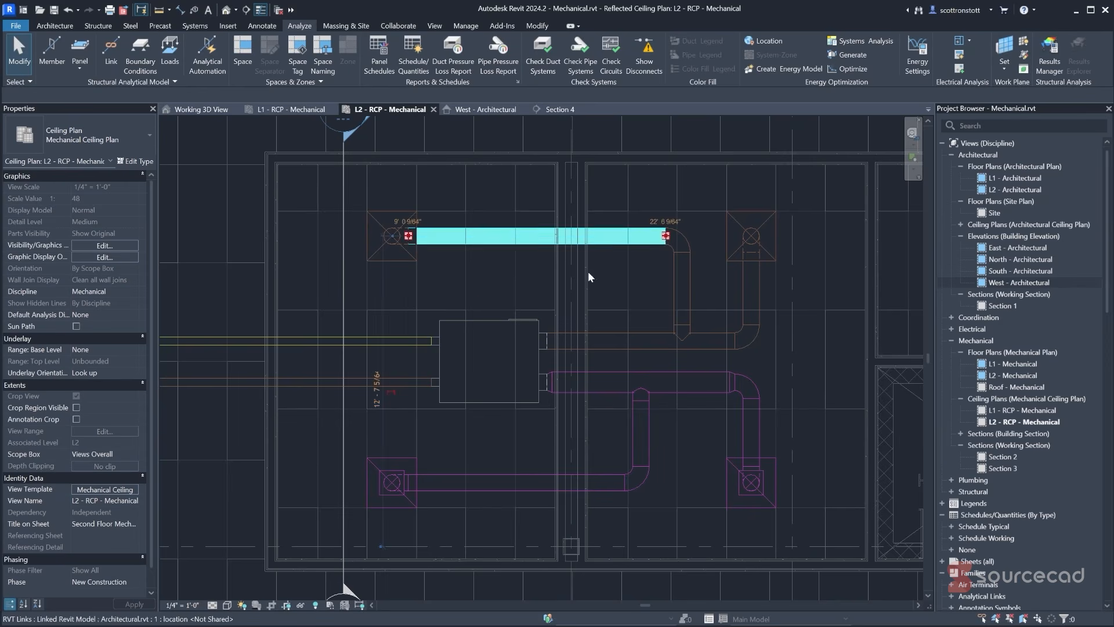
drag(665, 235, 657, 236)
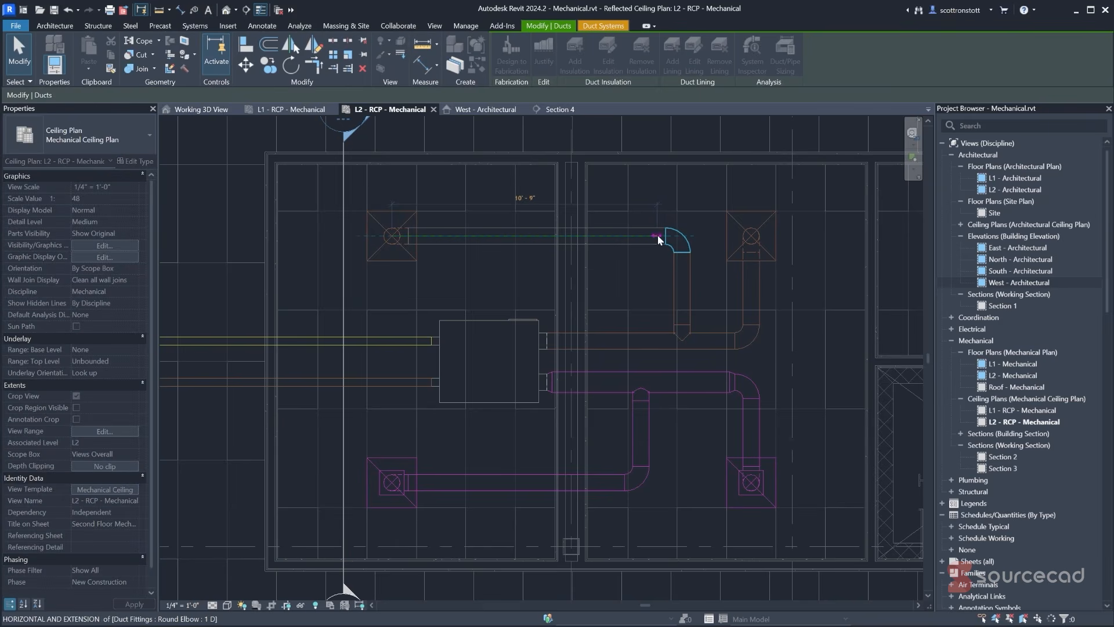
key(Escape)
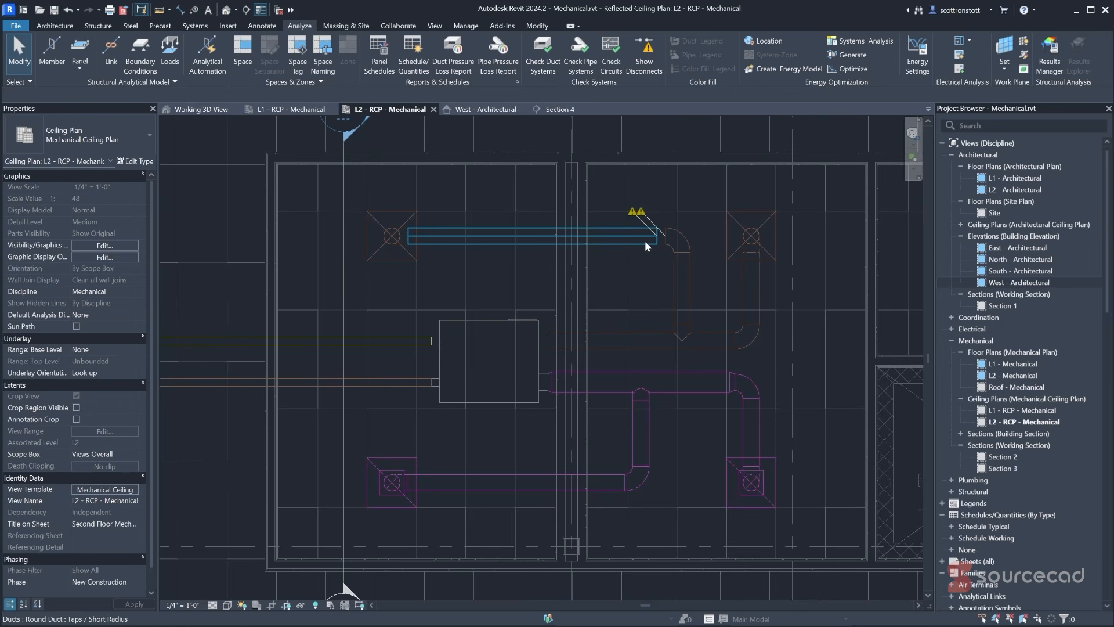
click(649, 240)
drag(658, 238, 666, 237)
click(660, 256)
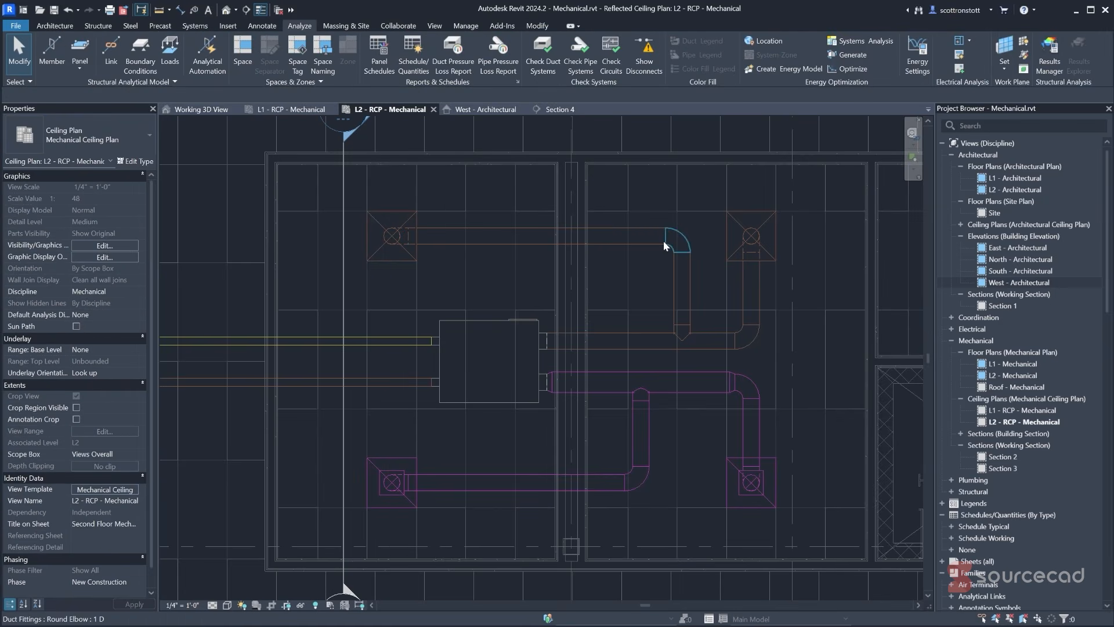
- Retry duct sizing on the reconnected supply network, from the heat recovery unit to both supply diffusers
key(Tab)
key(Tab)
click(642, 333)
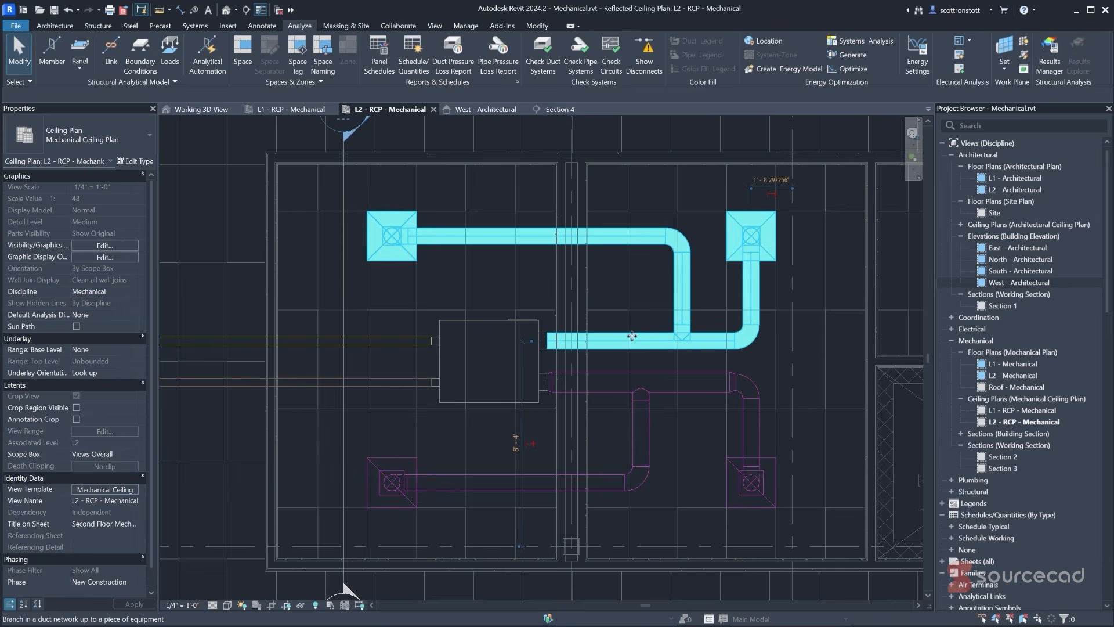
click(696, 58)
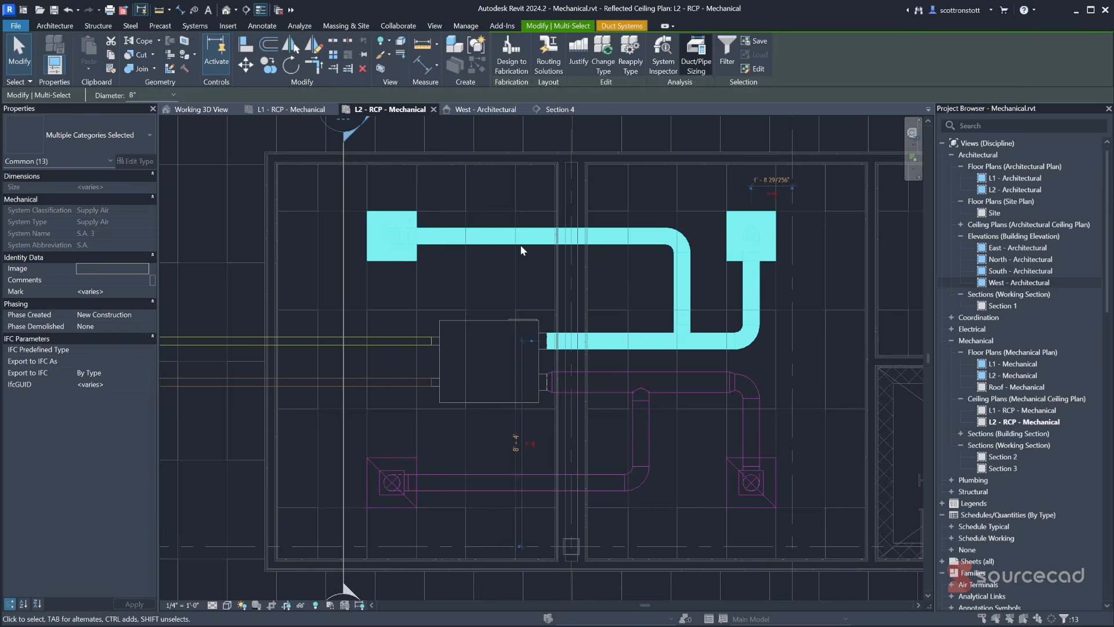
click(510, 405)
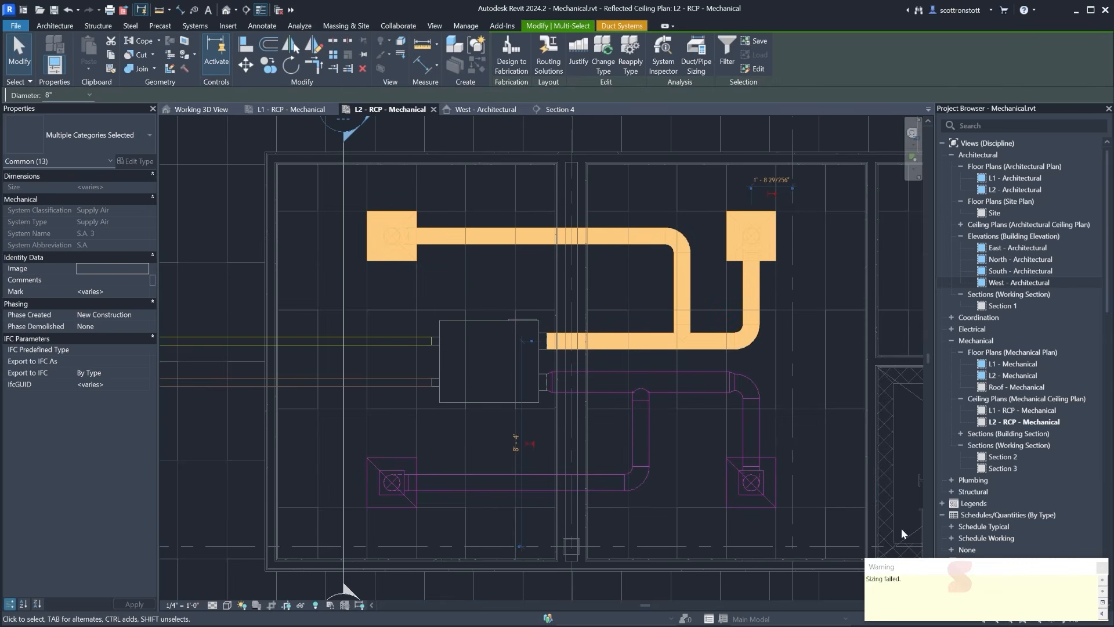
click(645, 273)
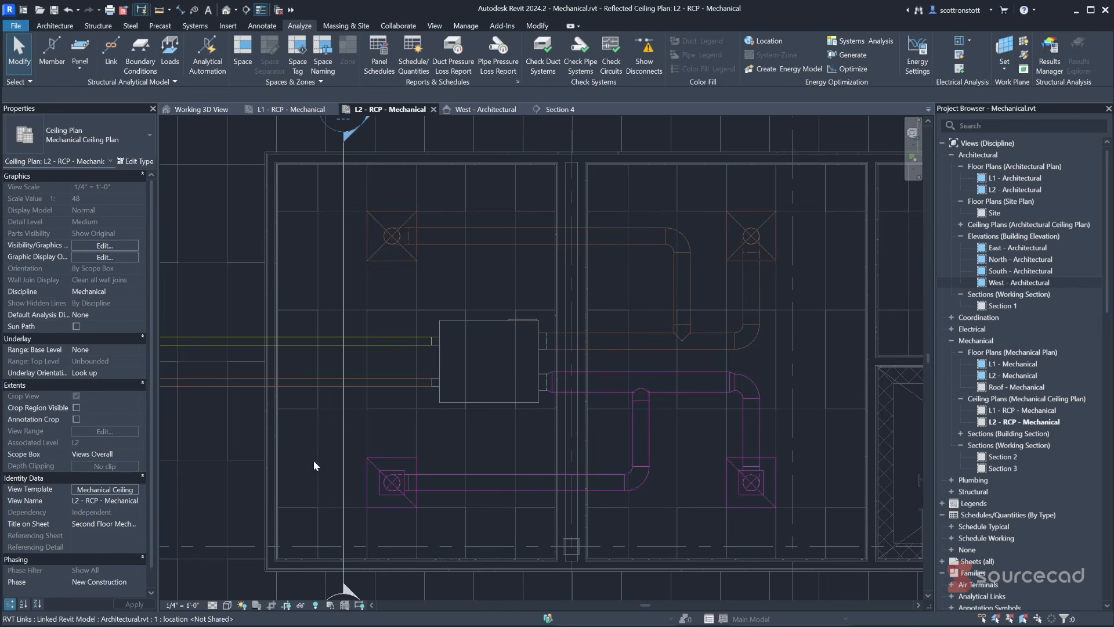
- Close all inactive views and the remaining L2 - RCP - Mechanical view to close the Mechanical project
scroll(414, 437, down, 2)
middle_drag(290, 392, 423, 385)
scroll(566, 365, down, 1)
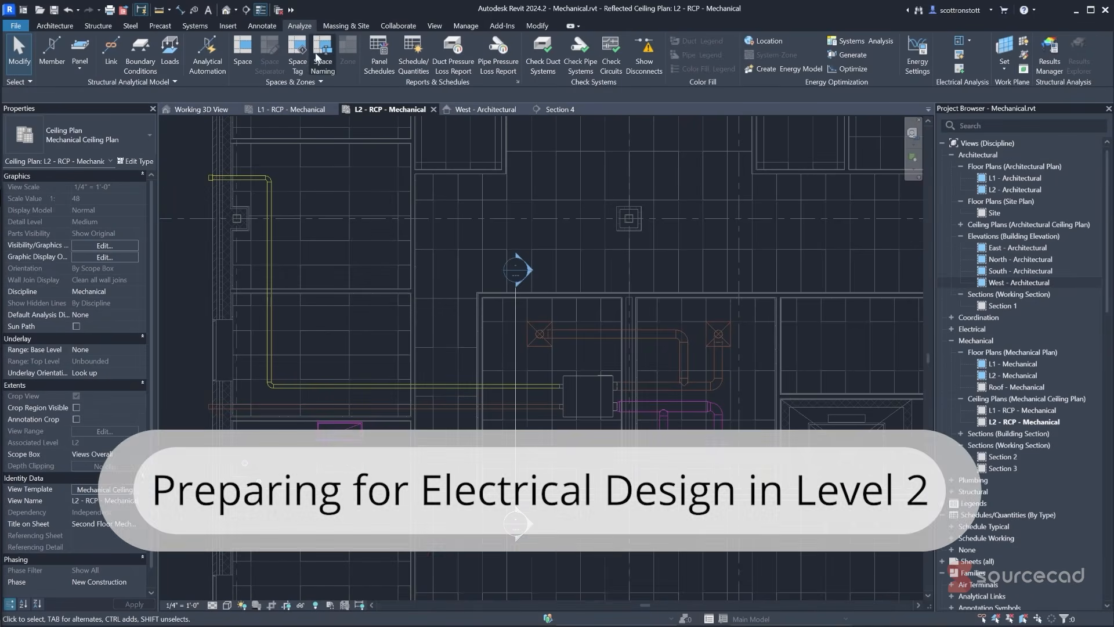
click(279, 11)
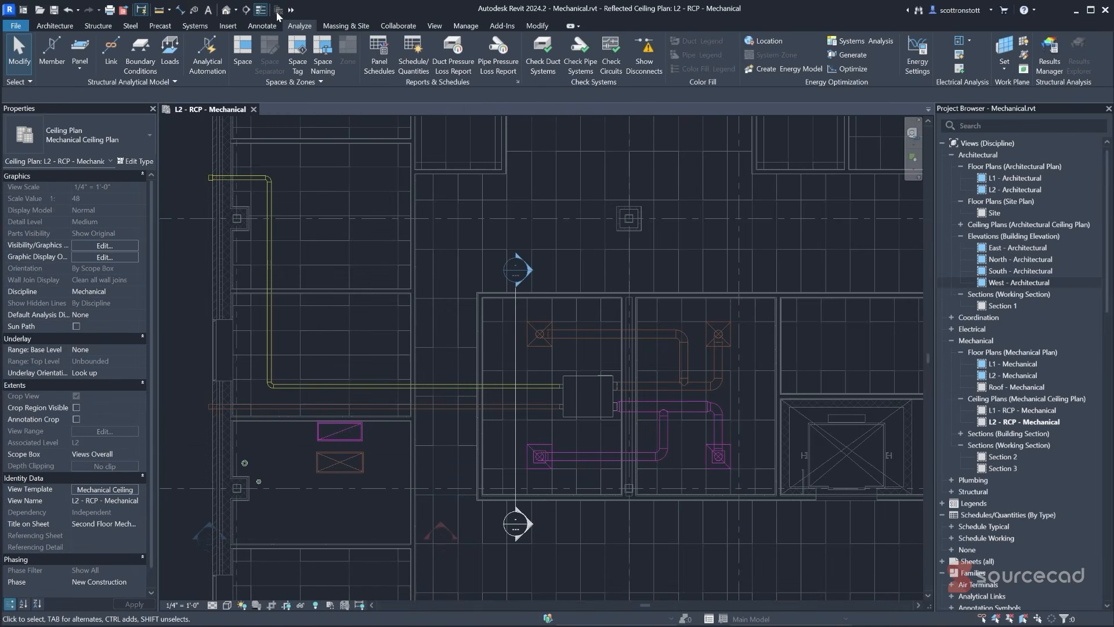
click(254, 110)
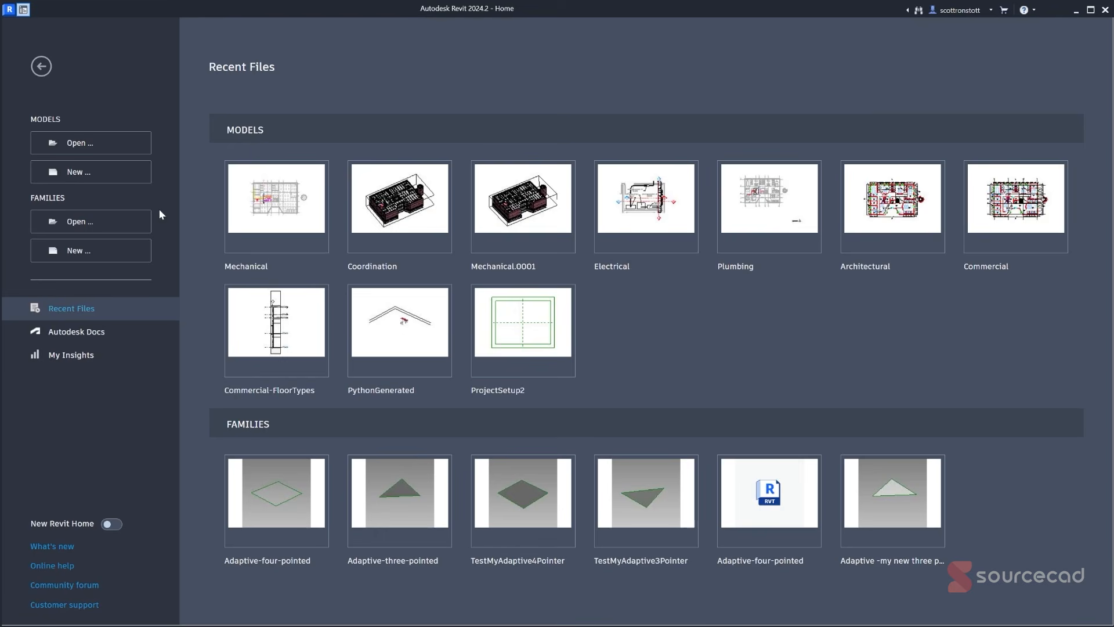
- Open the Electrical.rvt model from the YouTube Video folder
click(80, 144)
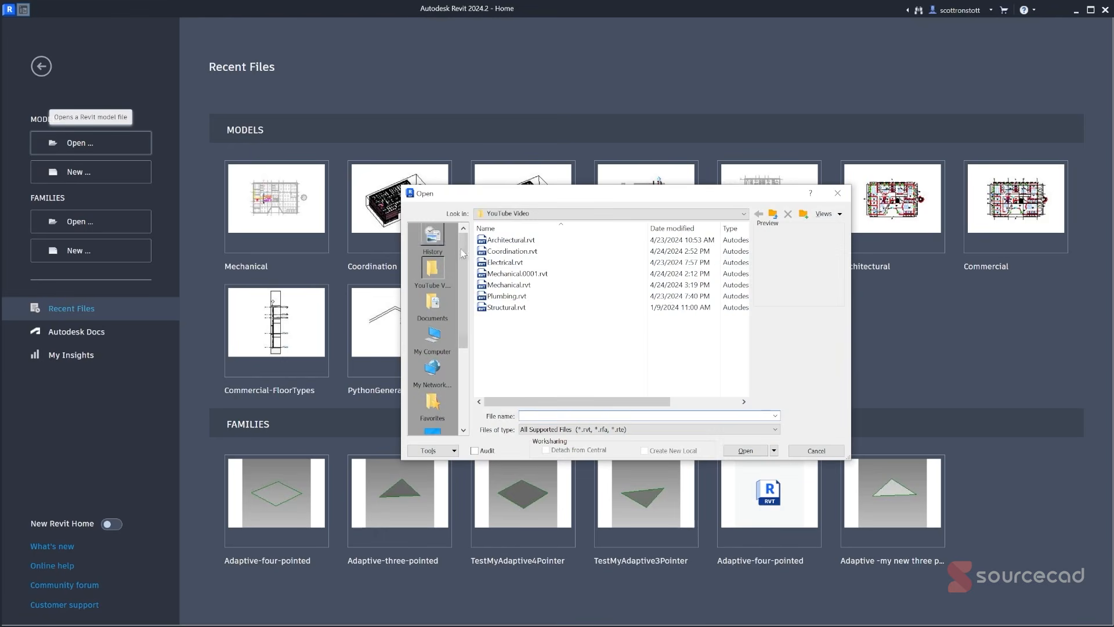
click(638, 262)
click(745, 451)
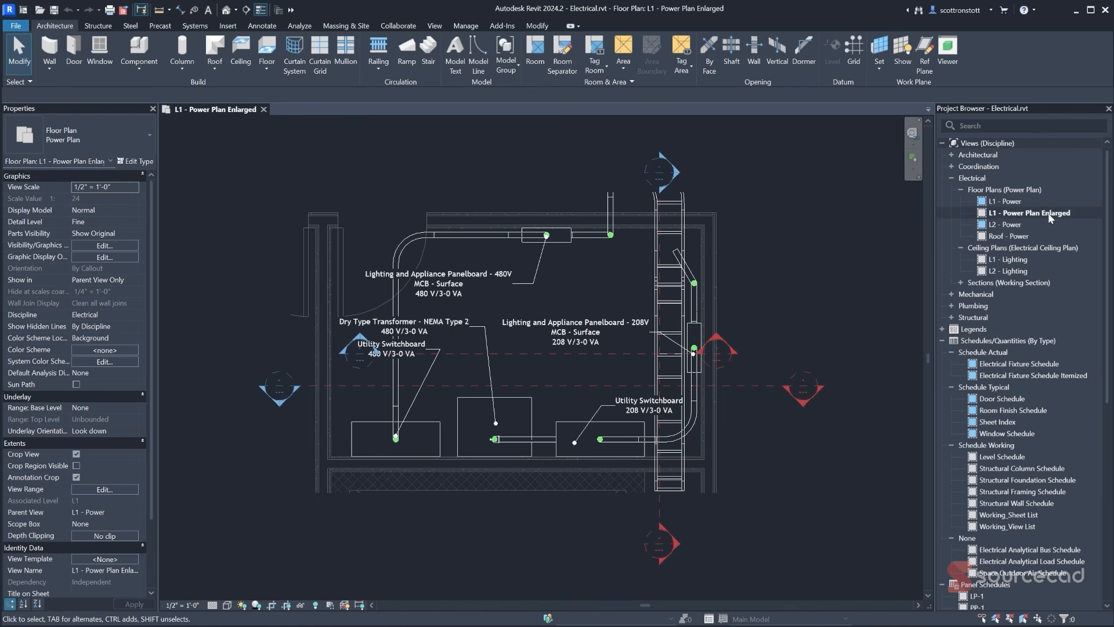
- Open the L1 - Power floor plan and examine the receptacle circuits and the electrical room
click(1006, 202)
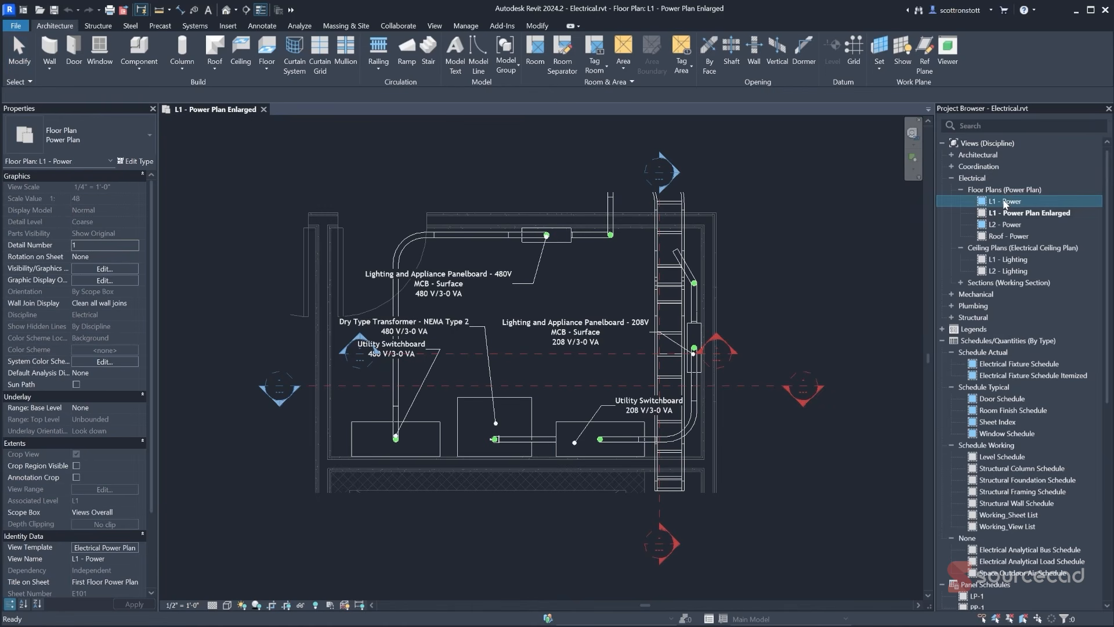
double_click(1006, 202)
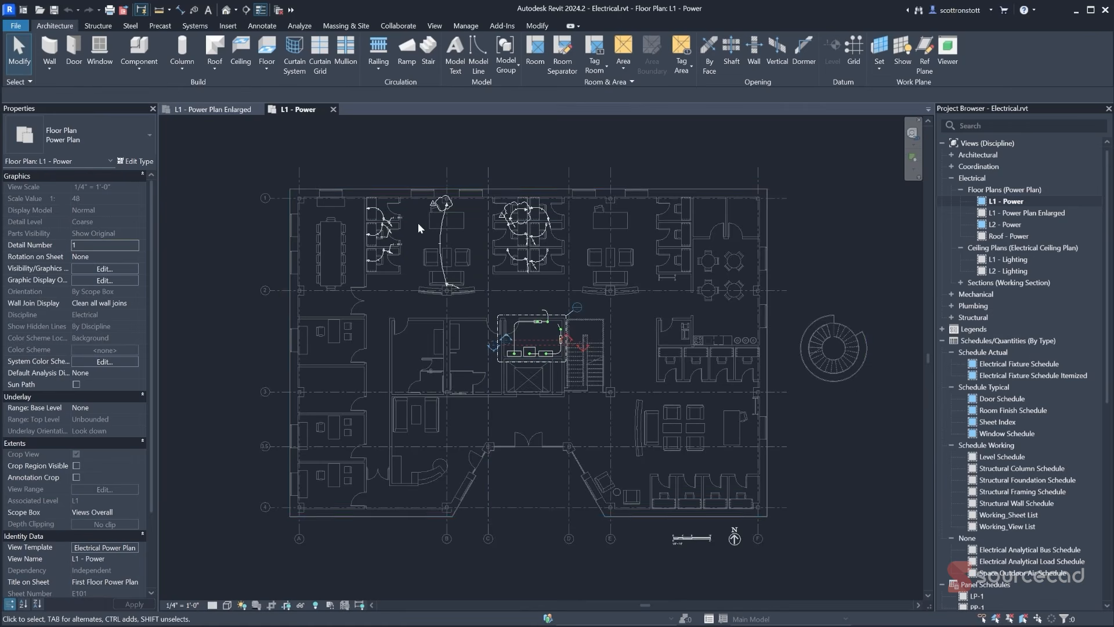
scroll(413, 219, up, 5)
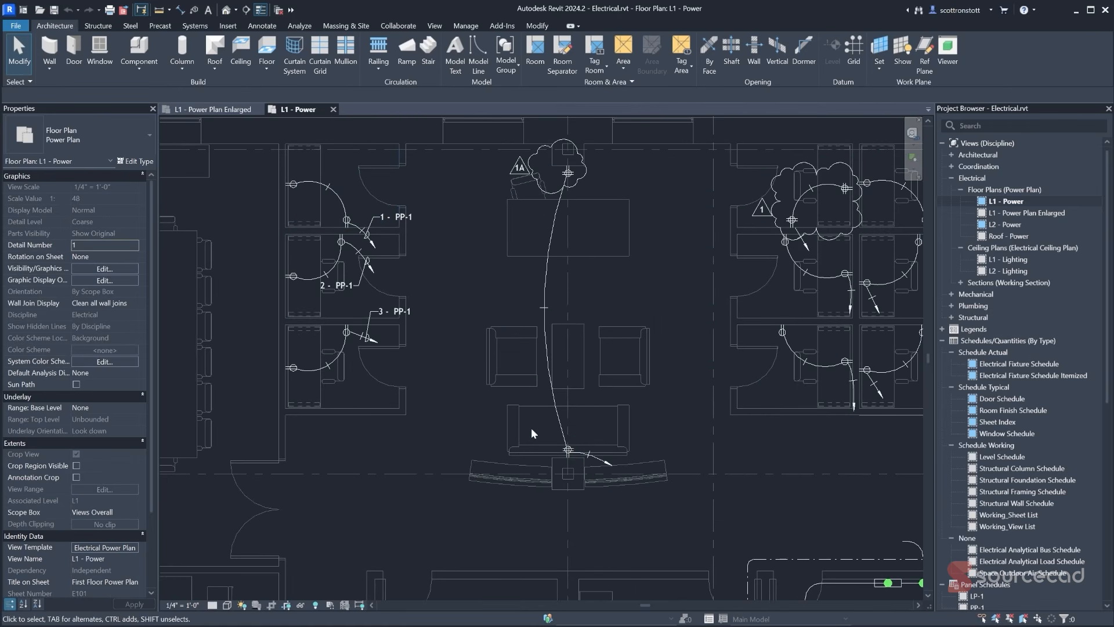
scroll(533, 418, down, 3)
middle_drag(644, 436, 546, 344)
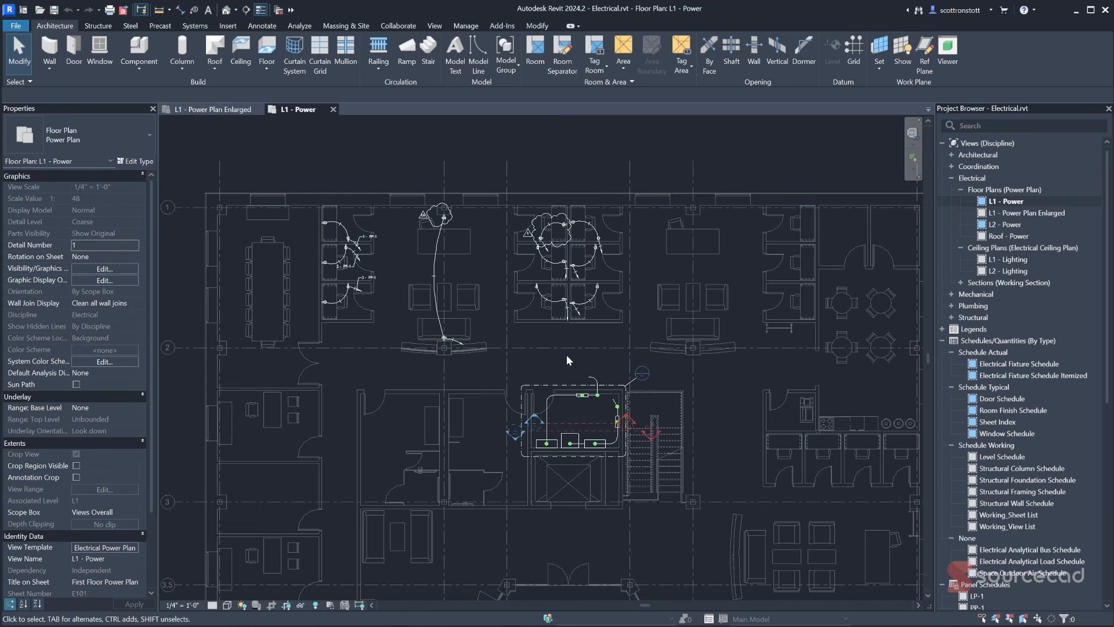
- Open the L2 - Power floor plan and inspect the whole floor and the room above the elevator shaft
double_click(995, 225)
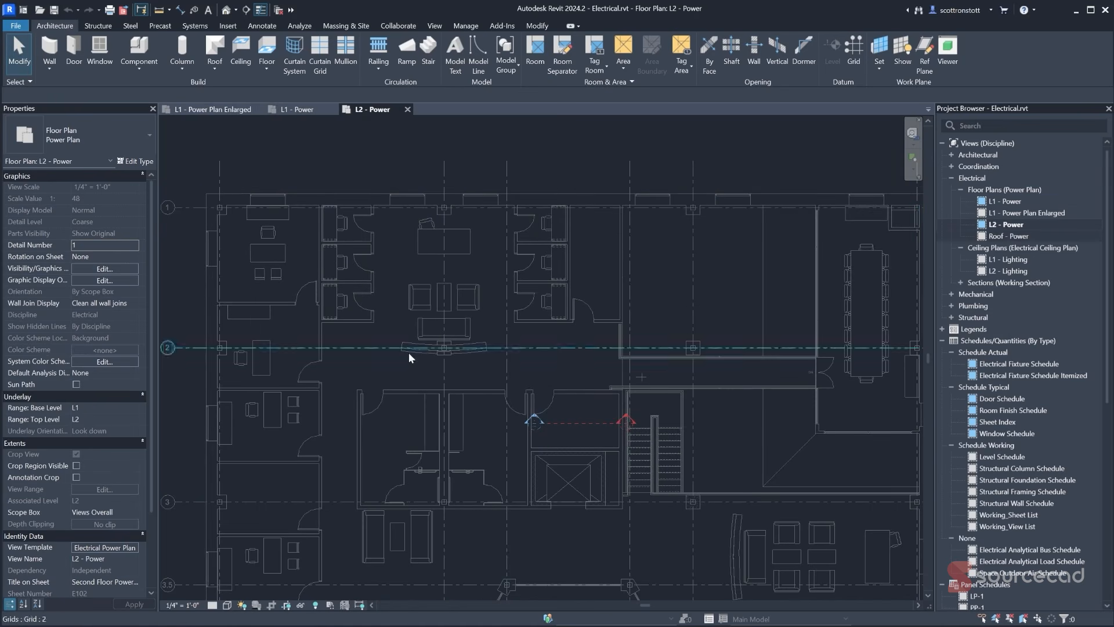
scroll(365, 367, down, 3)
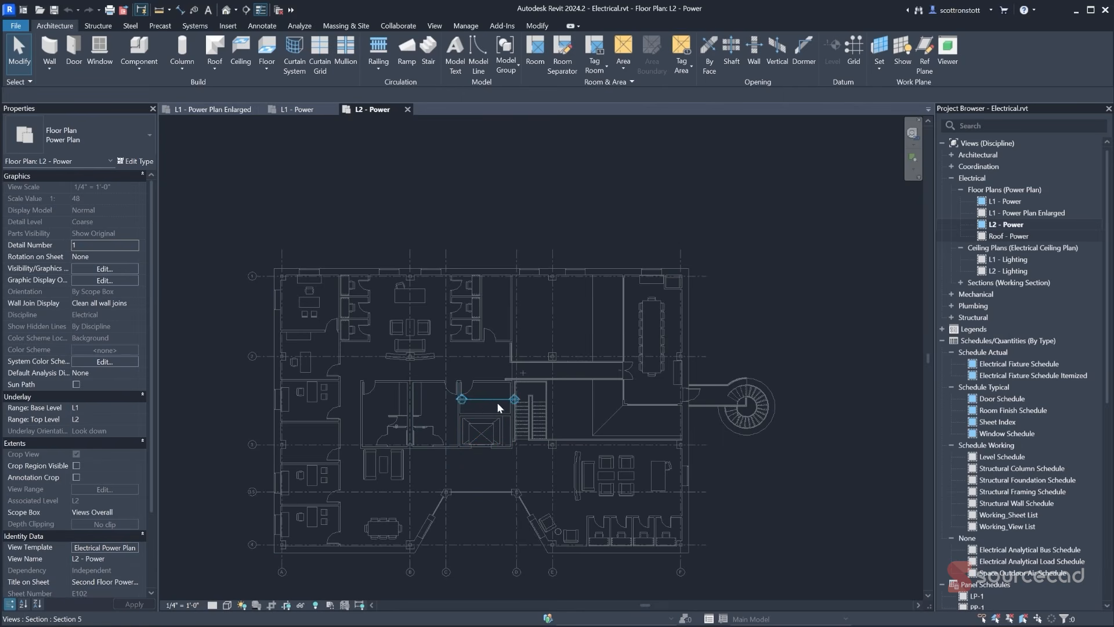
scroll(474, 406, up, 3)
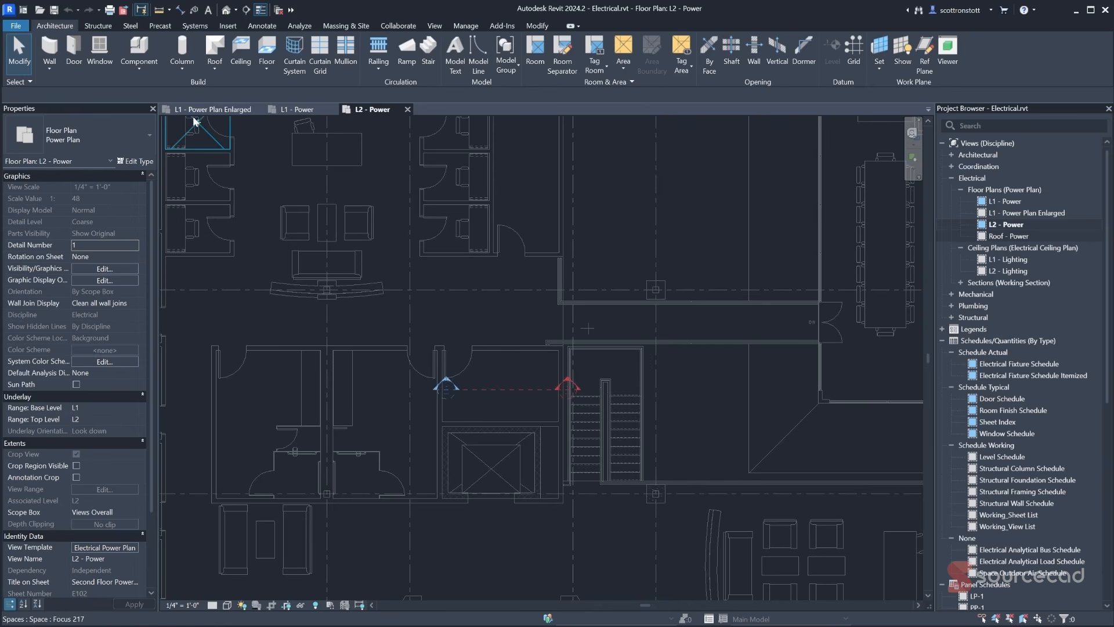
- From L1 - Power Plan Enlarged, go to the Section 2 view and examine the switchboards, transformer and conduit runs
click(201, 110)
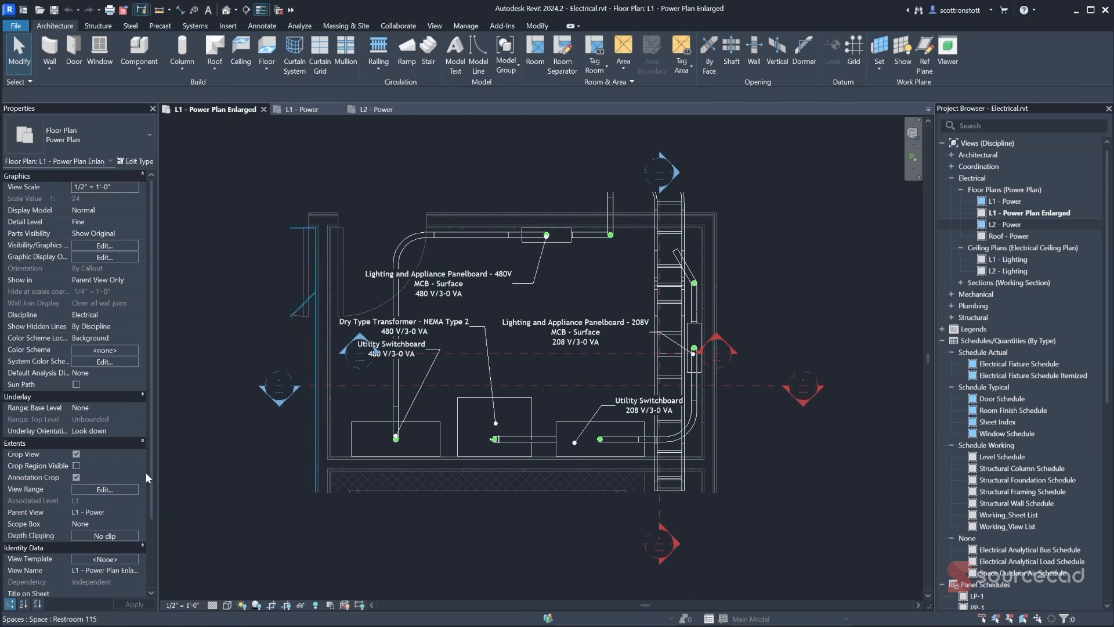
click(339, 385)
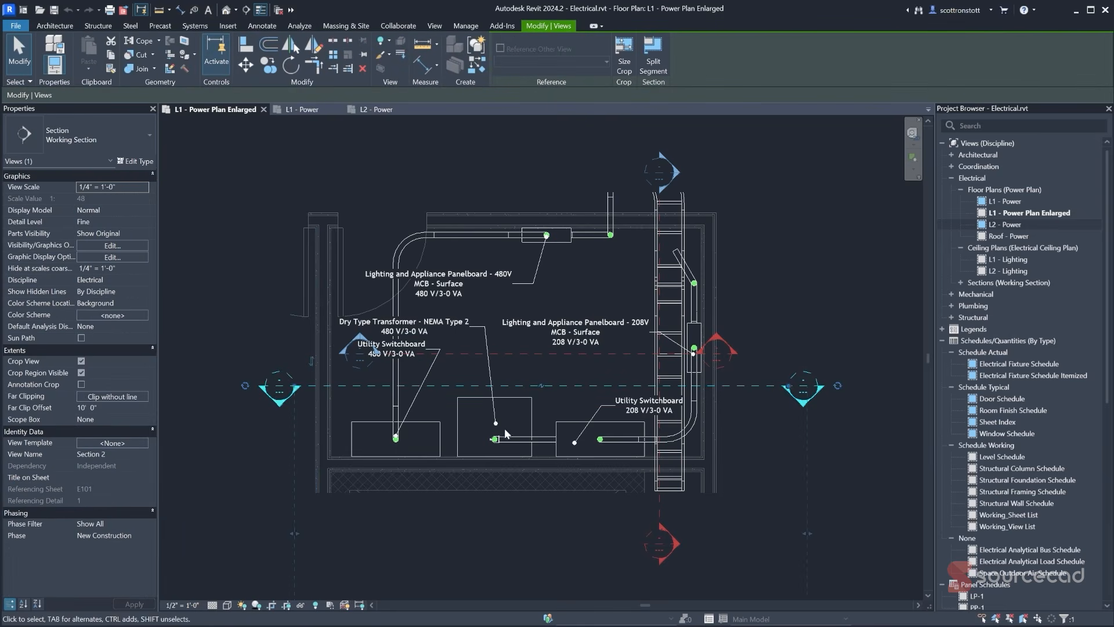
right_click(293, 393)
click(328, 447)
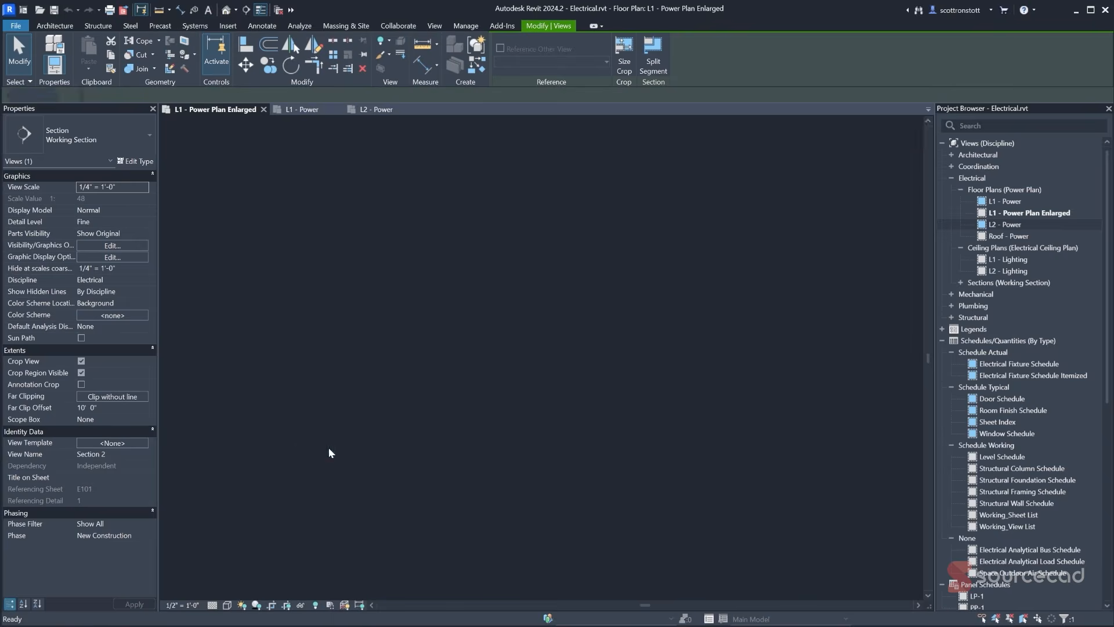
scroll(485, 404, up, 3)
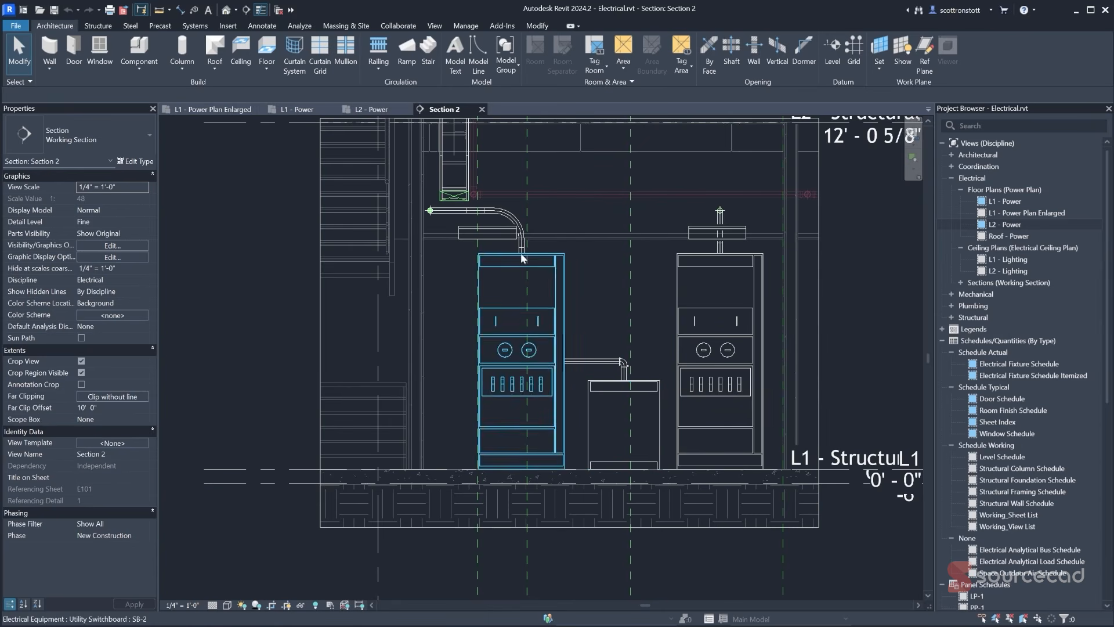
middle_drag(522, 248, 491, 371)
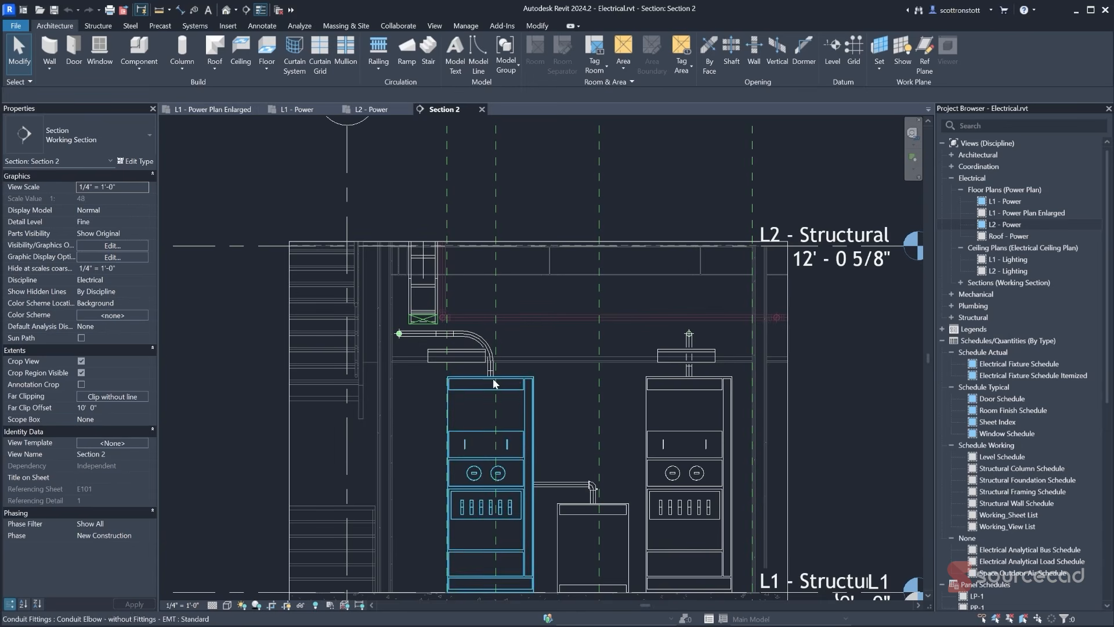
middle_drag(513, 365, 485, 298)
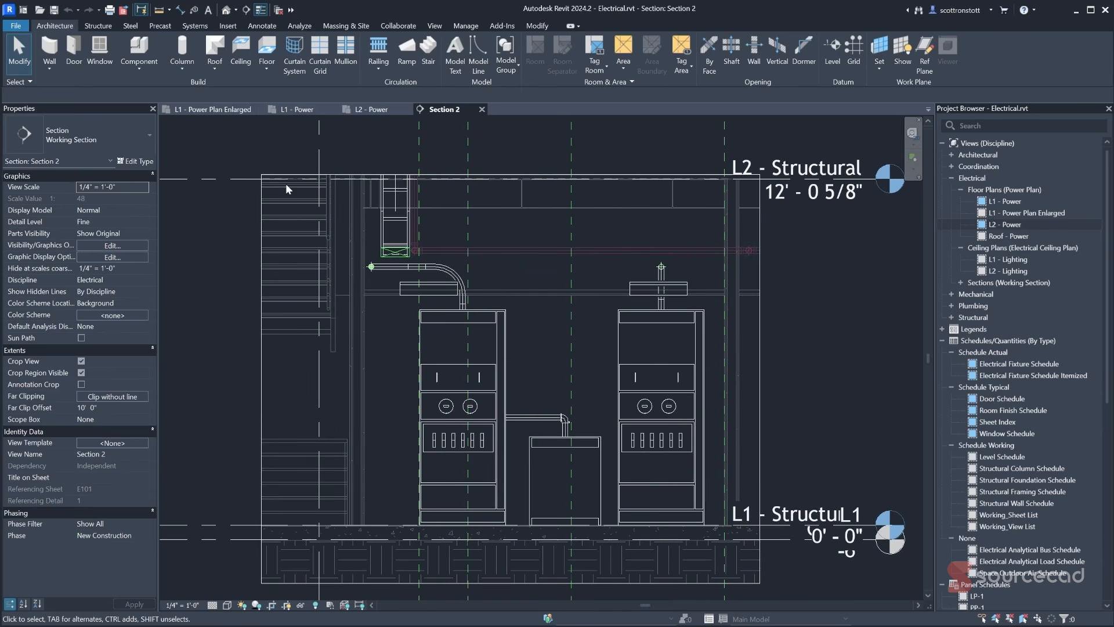
- From L1 - Power Plan Enlarged, go to the Section 5 view and examine the panelboard, conduits and cable tray
click(218, 110)
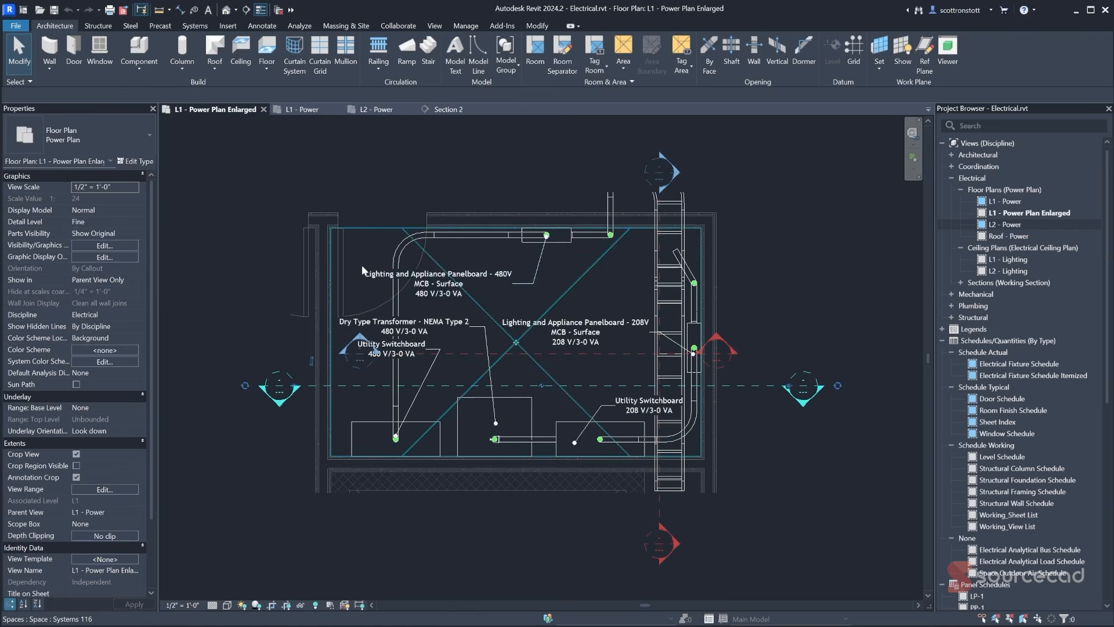
click(456, 353)
right_click(459, 355)
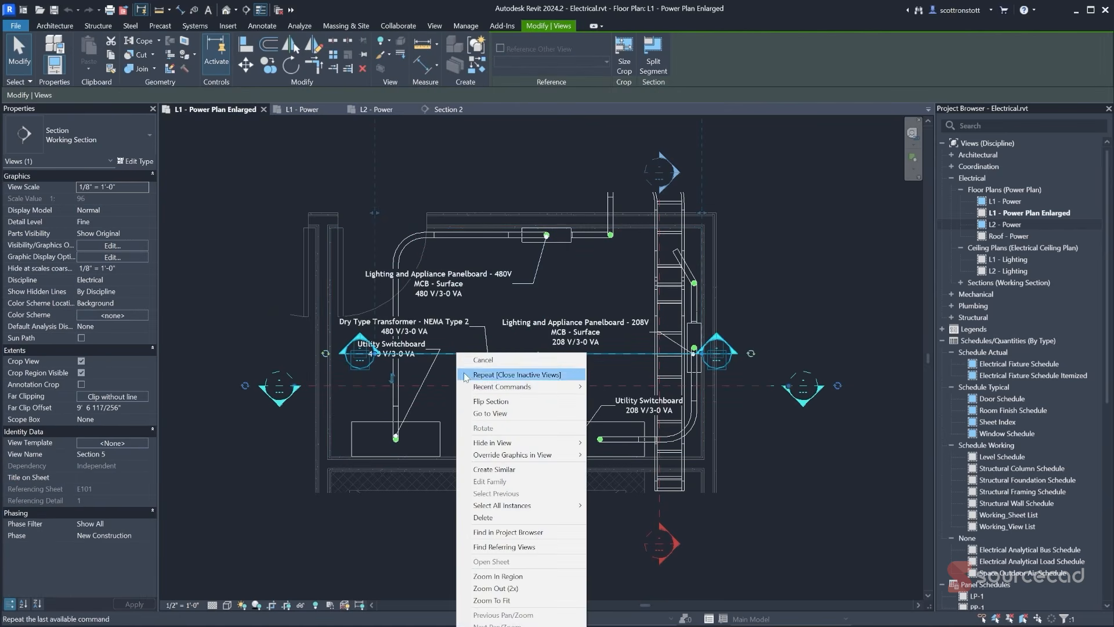
click(485, 413)
scroll(513, 368, up, 5)
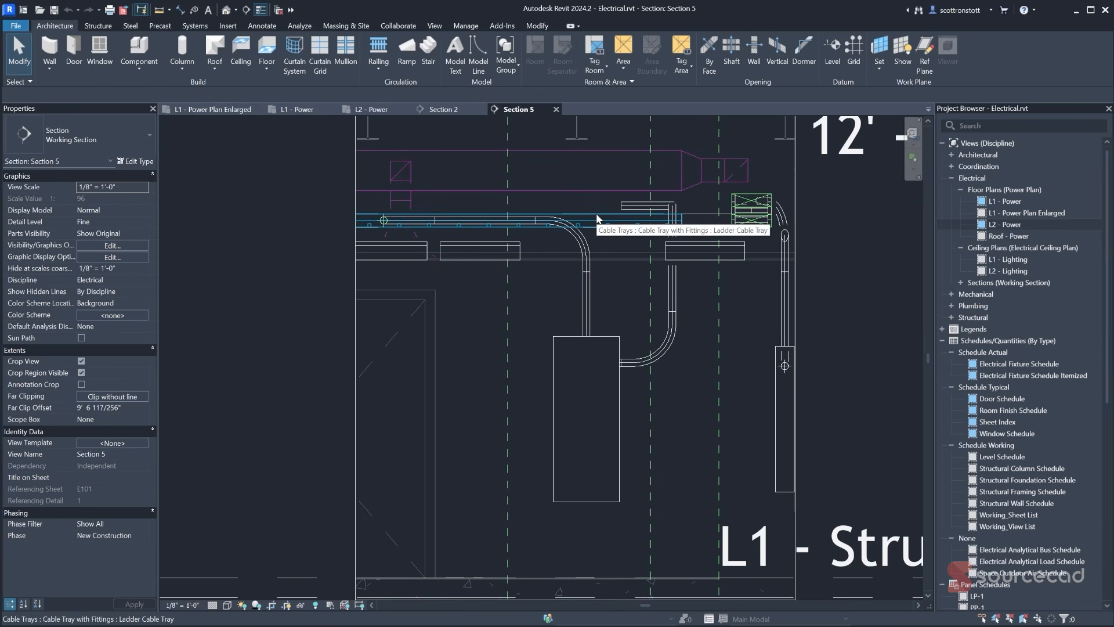
- Return to L1 - Power Plan Enlarged, check the equipment tags, and display the distribution systems in Electrical Settings
click(212, 110)
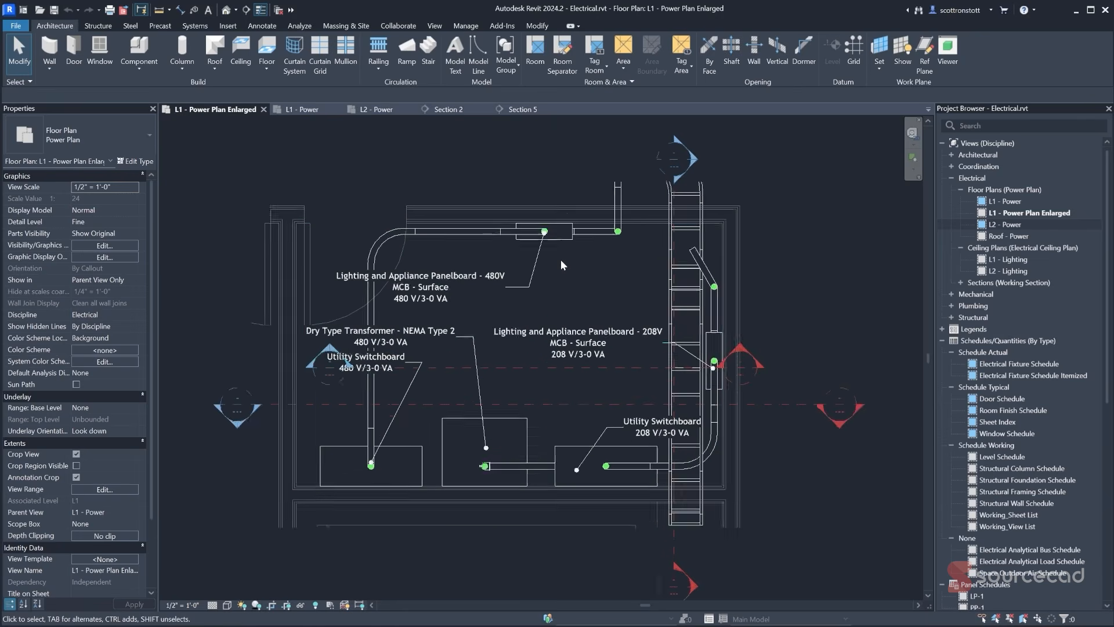
scroll(561, 264, up, 2)
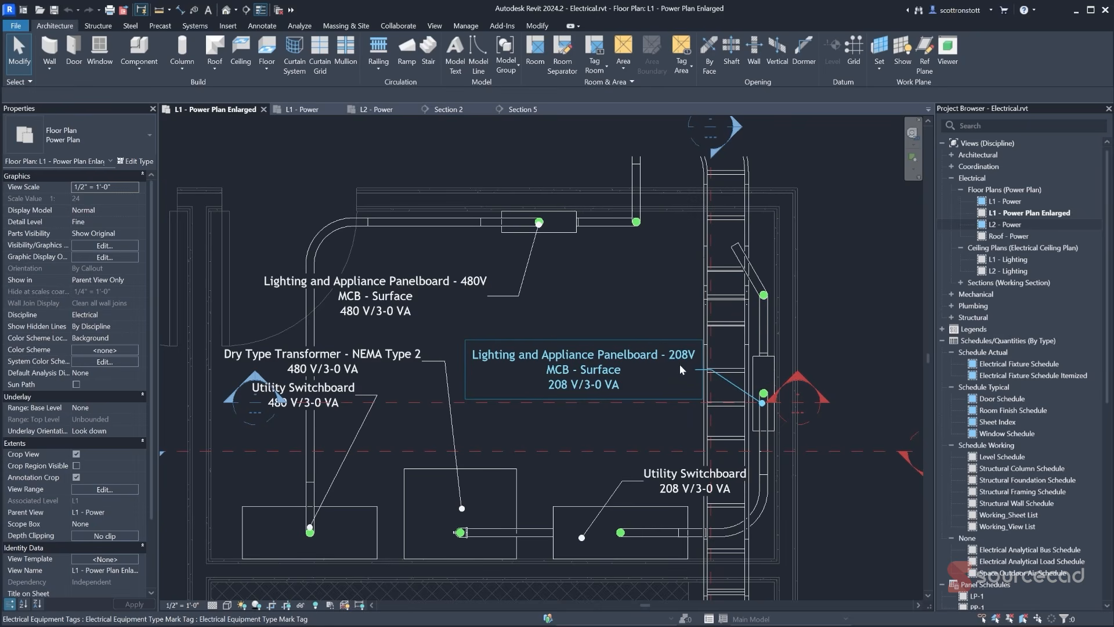
click(195, 27)
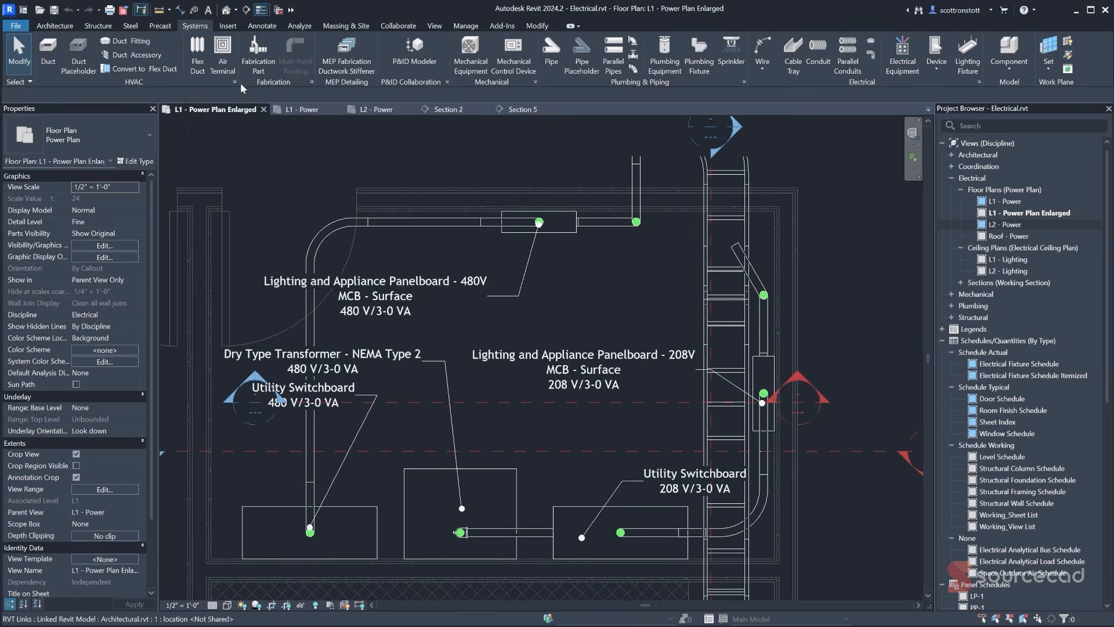
click(979, 82)
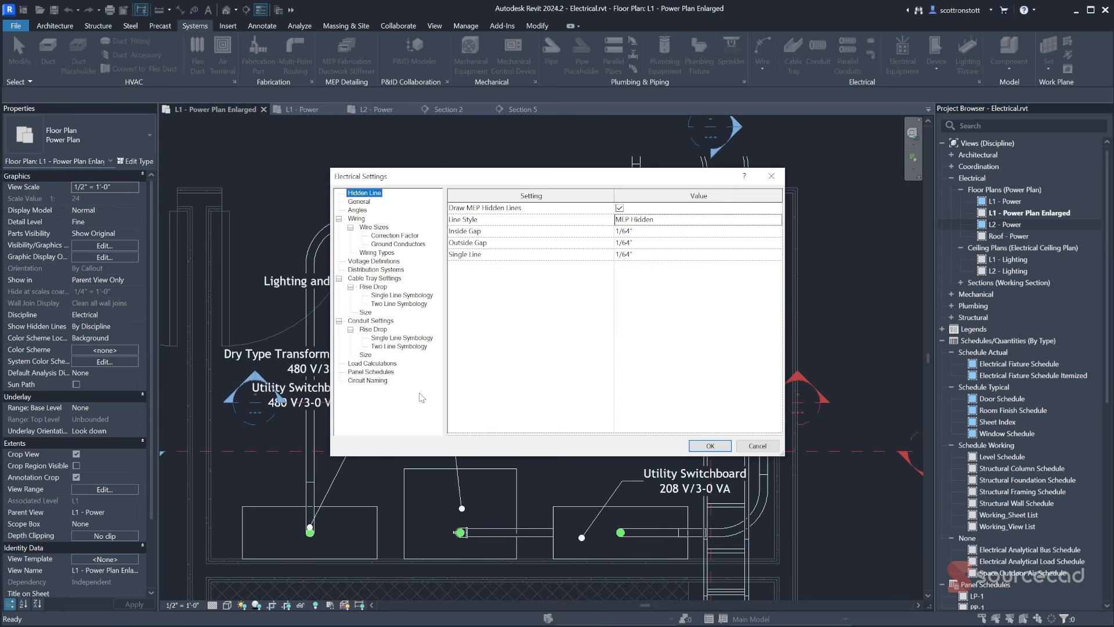
click(361, 271)
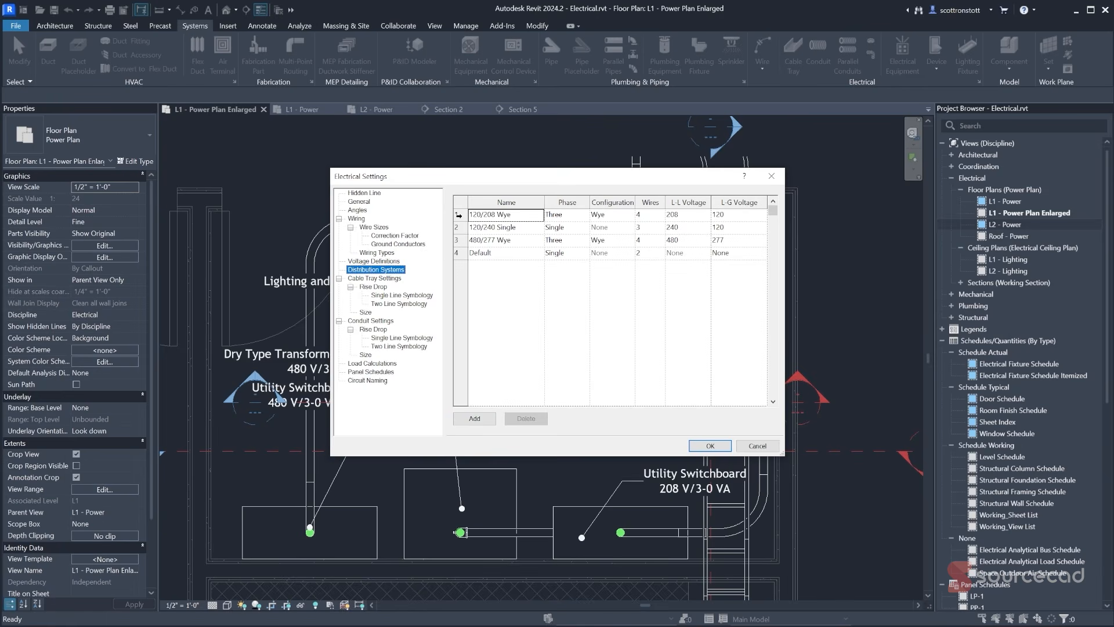
- Compare the 120/208 Wye and 480/277 Wye distribution systems with the plan, and leave Electrical Settings without changes
click(459, 215)
click(462, 241)
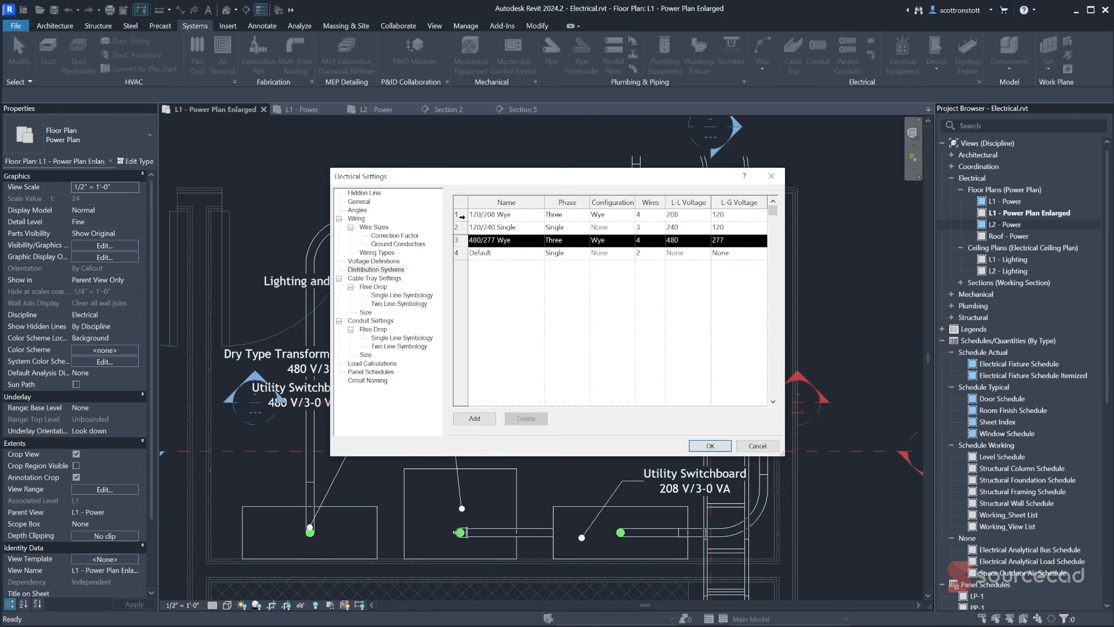
click(462, 216)
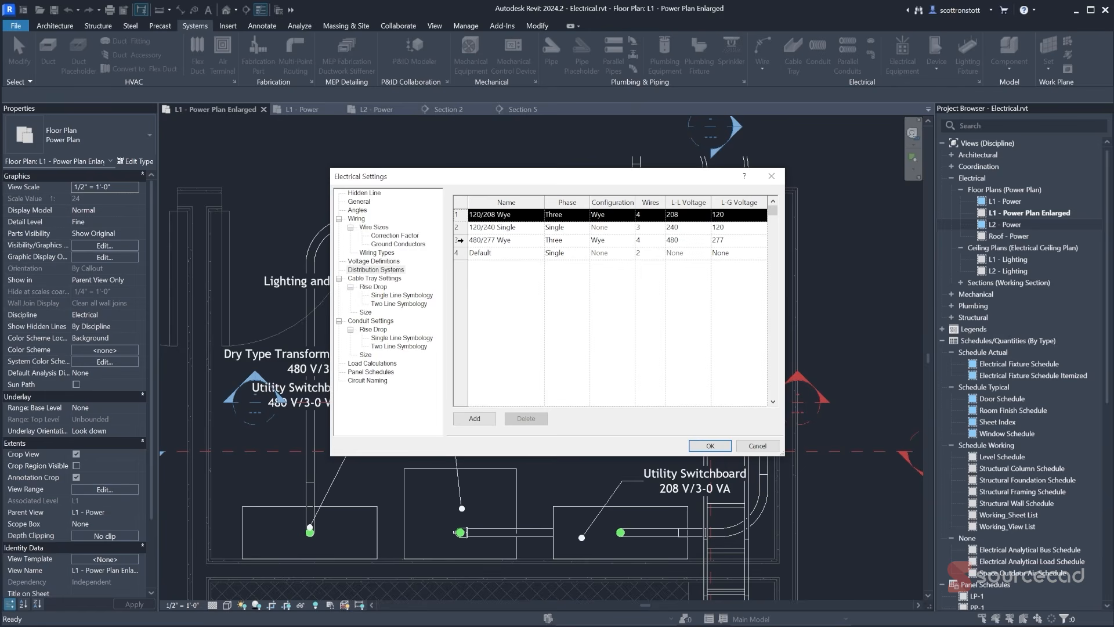
click(460, 240)
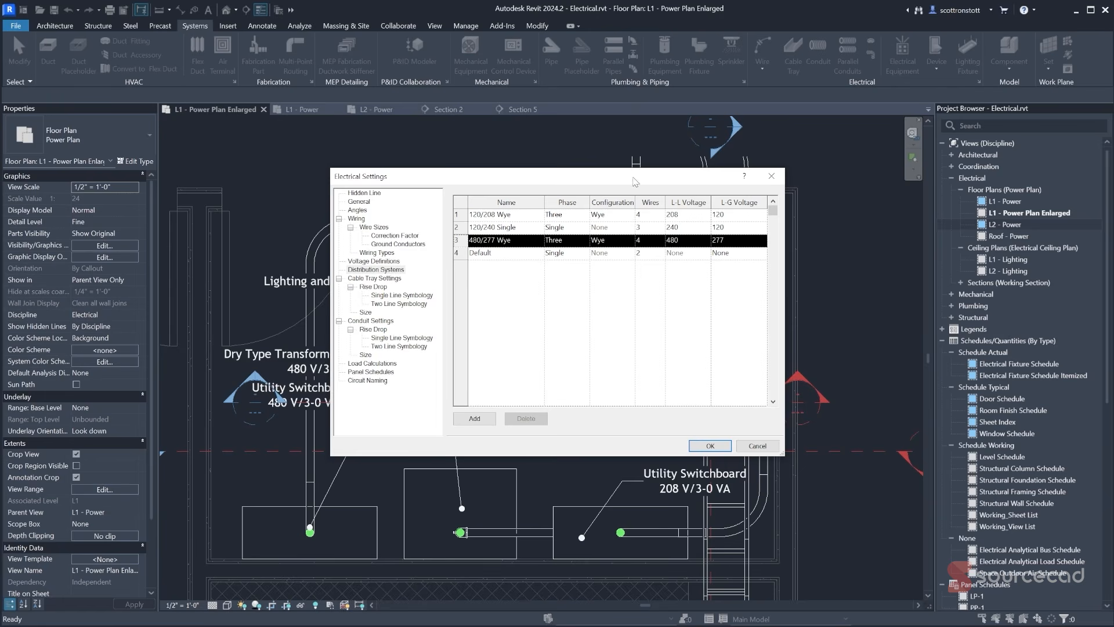
drag(633, 181, 684, 344)
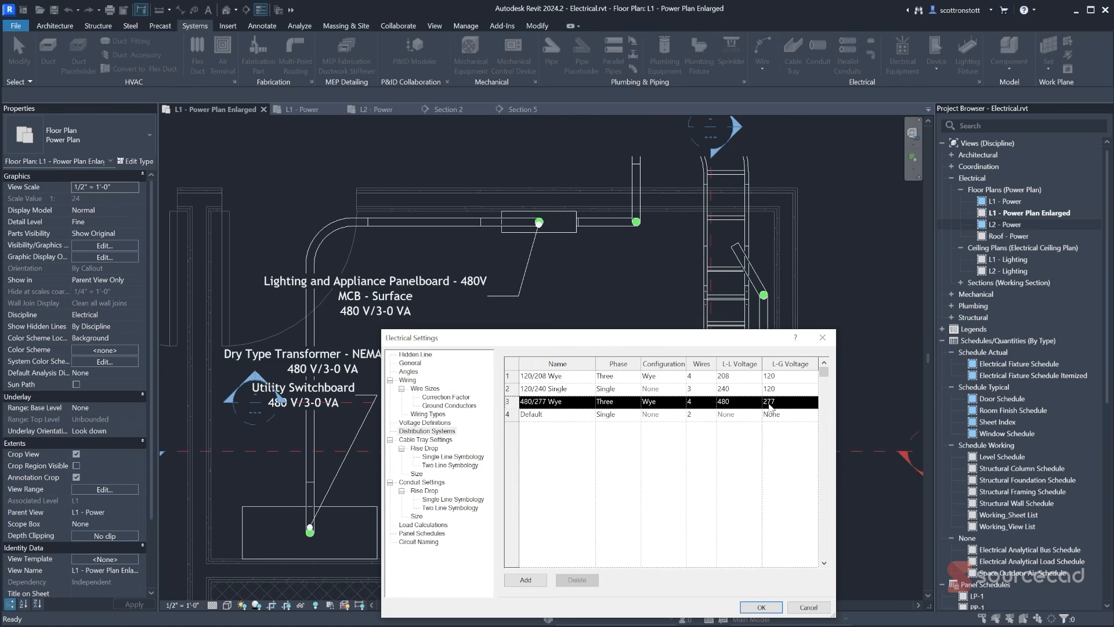
drag(682, 343, 696, 280)
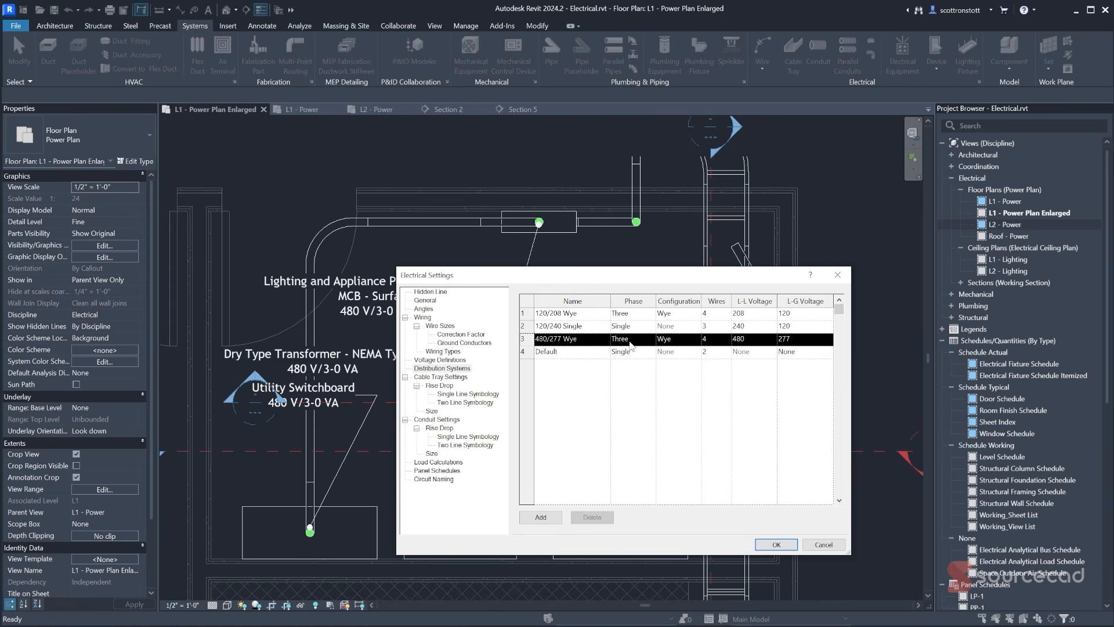
click(818, 545)
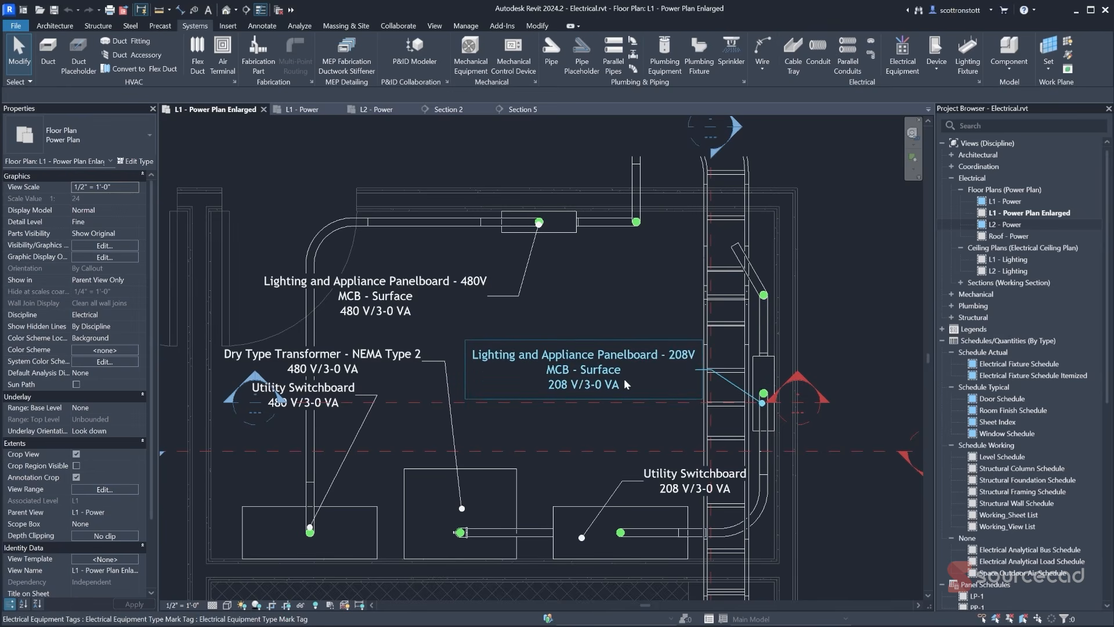
- In the L2 - Power plan, draw a rectangular callout around the room between the corridor and the elevator shaft
click(388, 109)
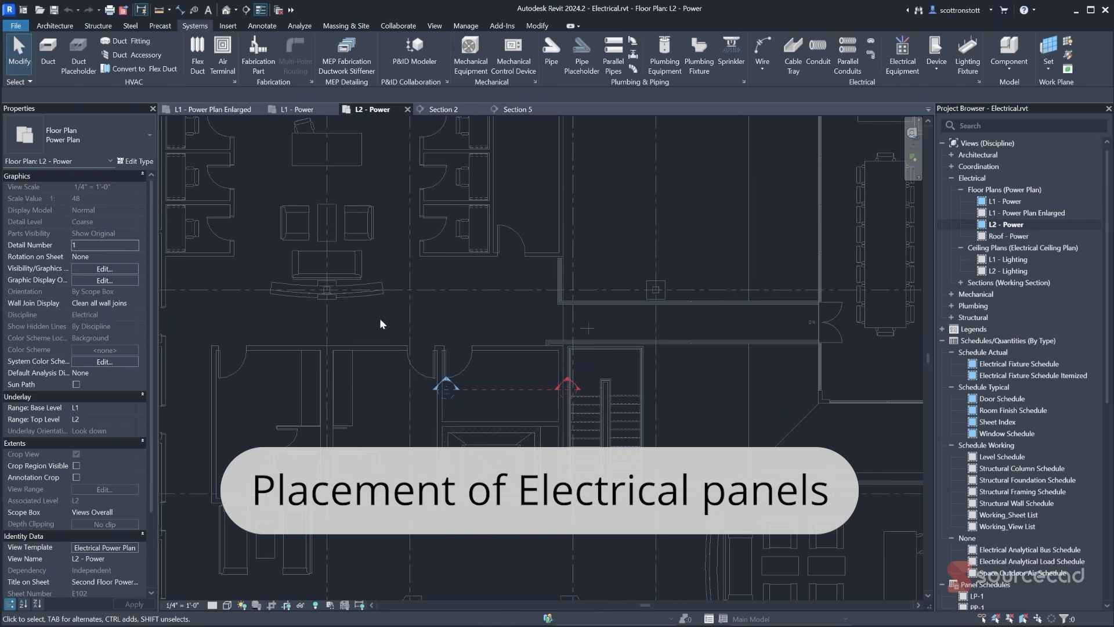
scroll(417, 314, down, 5)
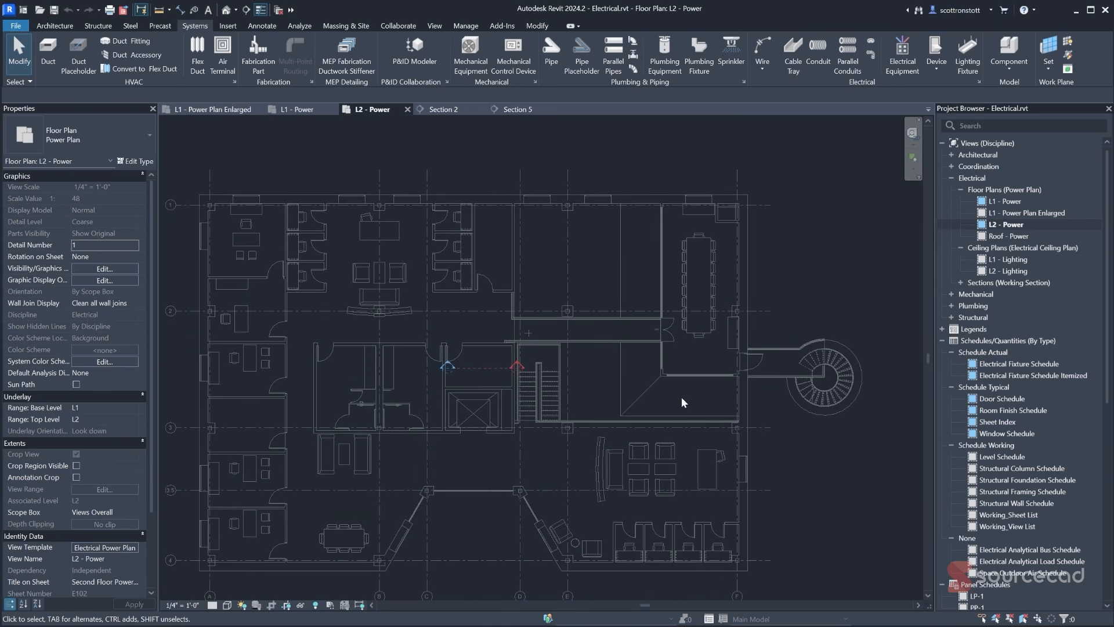
scroll(477, 376, up, 5)
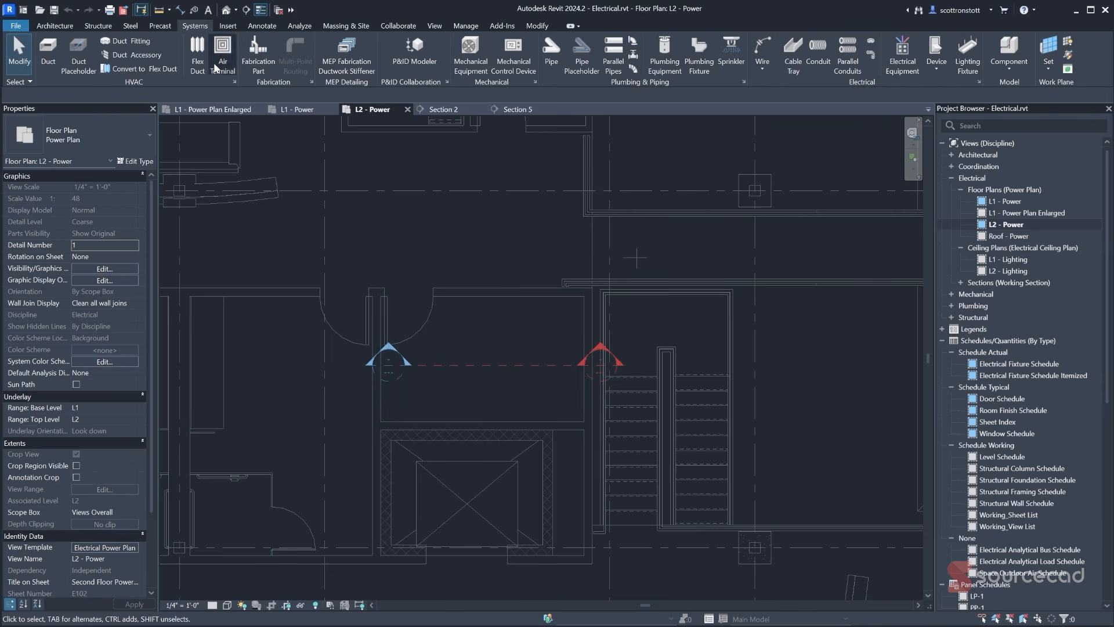
click(259, 25)
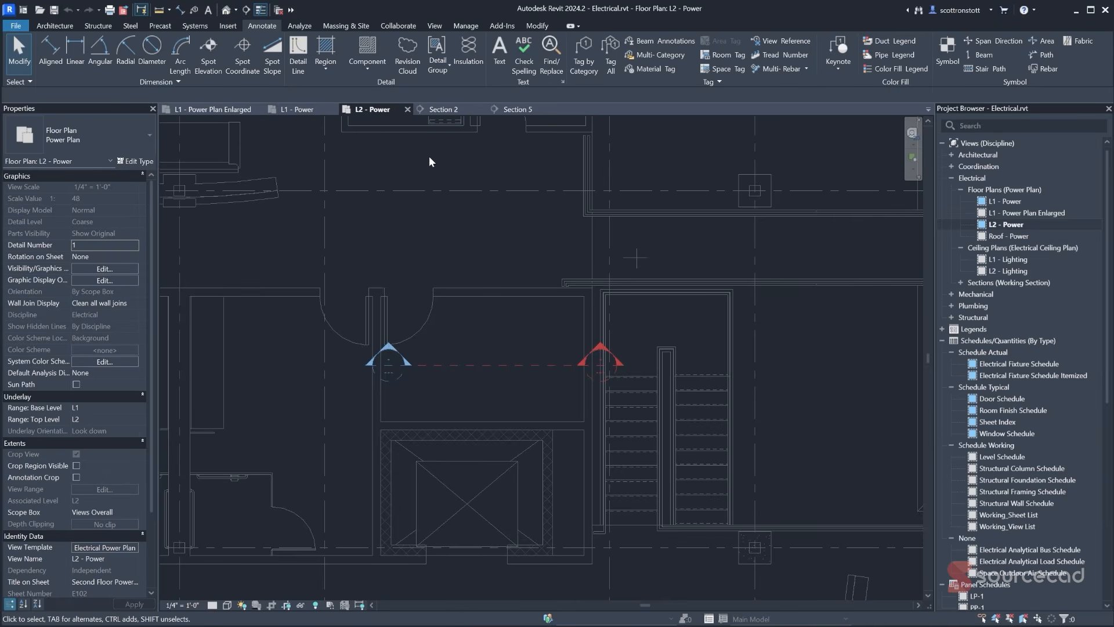
click(435, 25)
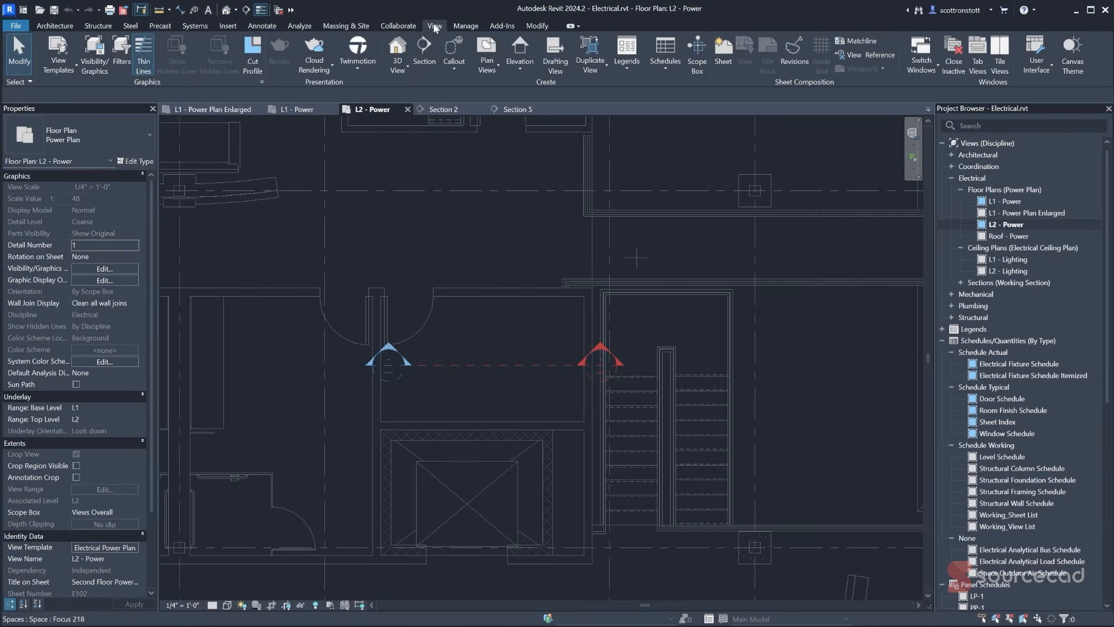
click(451, 54)
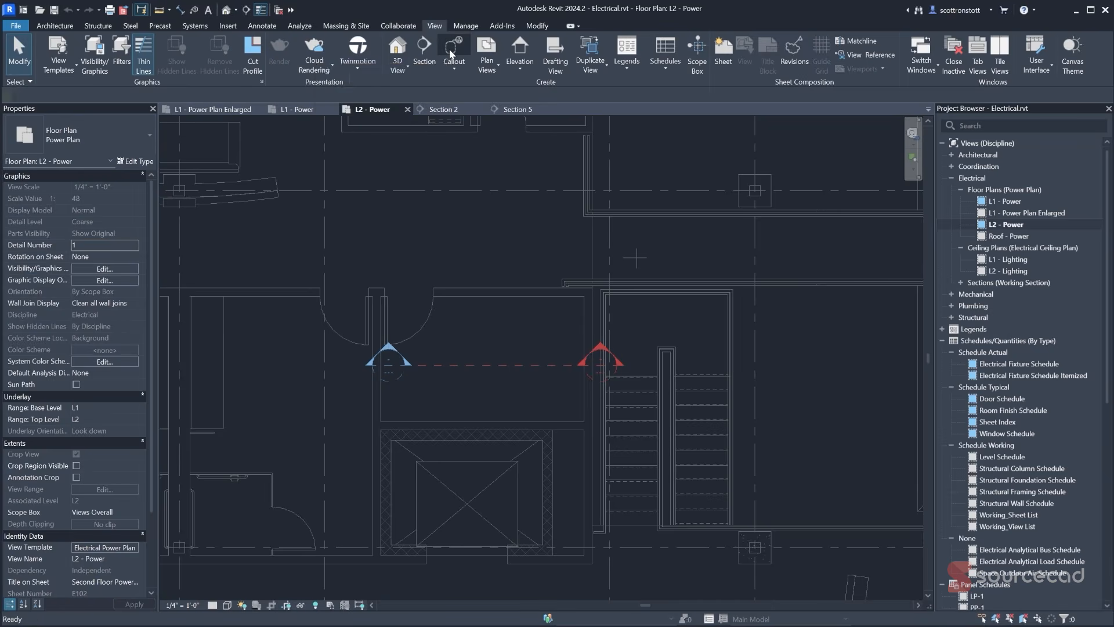
click(359, 277)
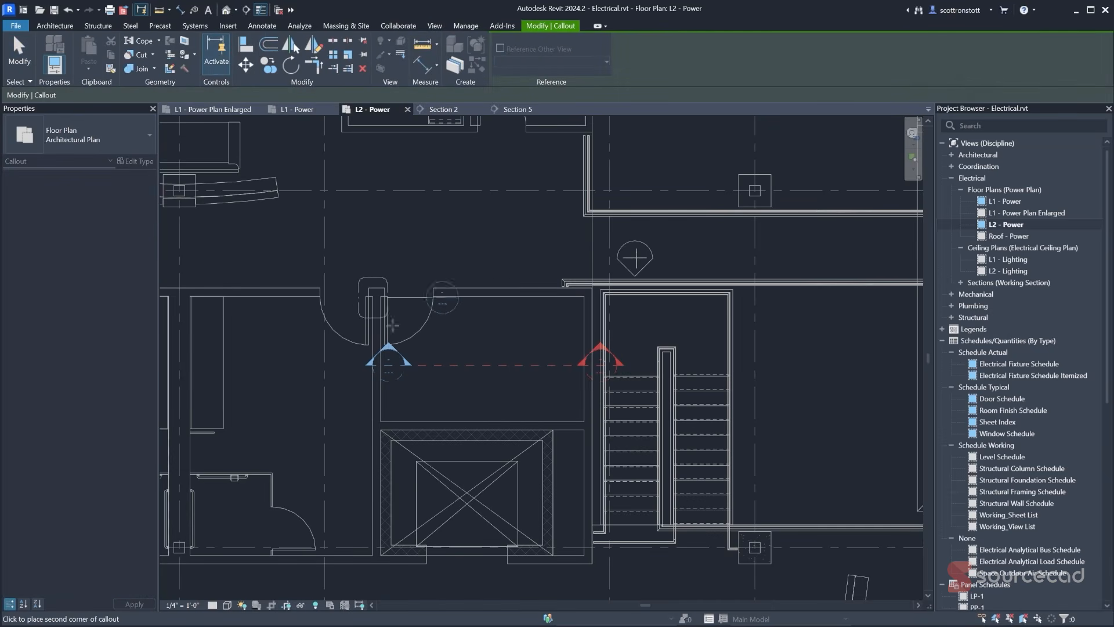
click(600, 438)
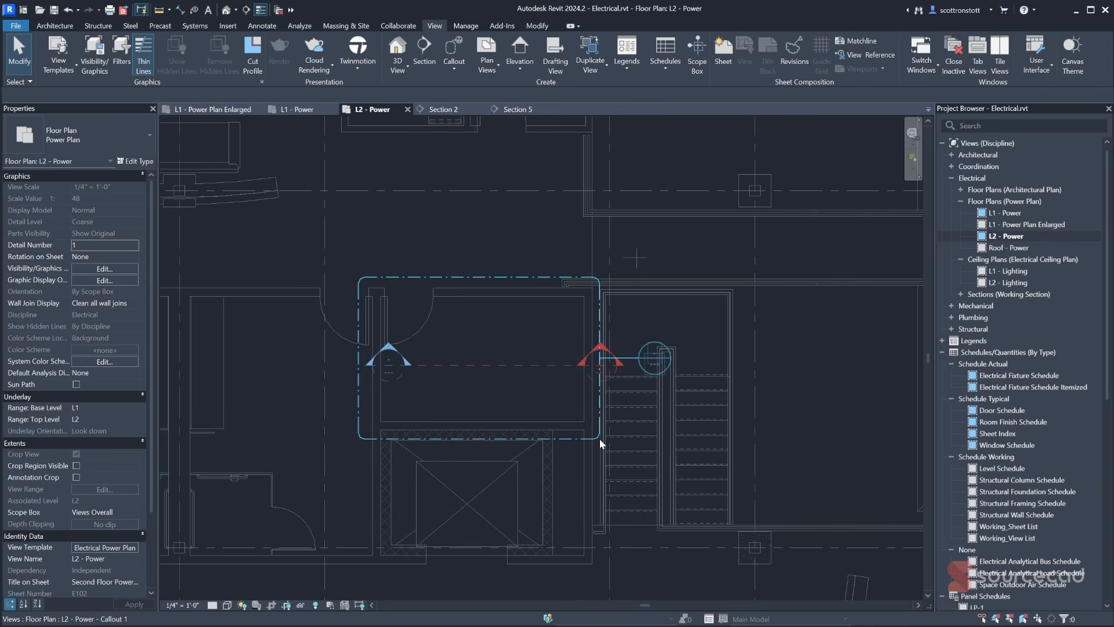
- Switch off thin lines and move the callout head to just outside the upper-left corner of the L2 room callout
click(260, 14)
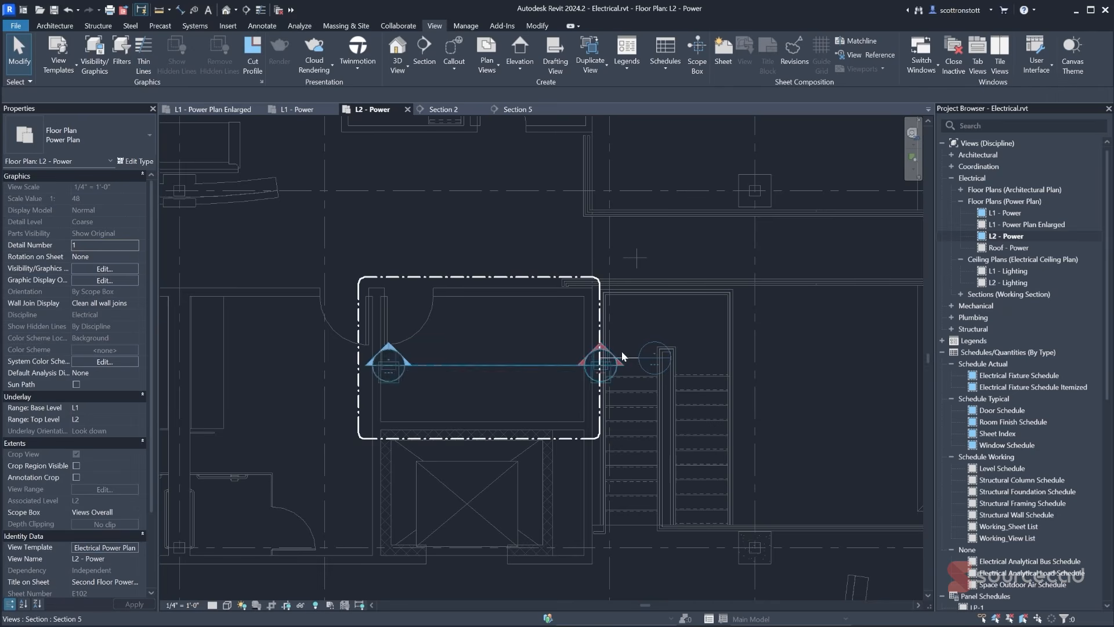
click(599, 315)
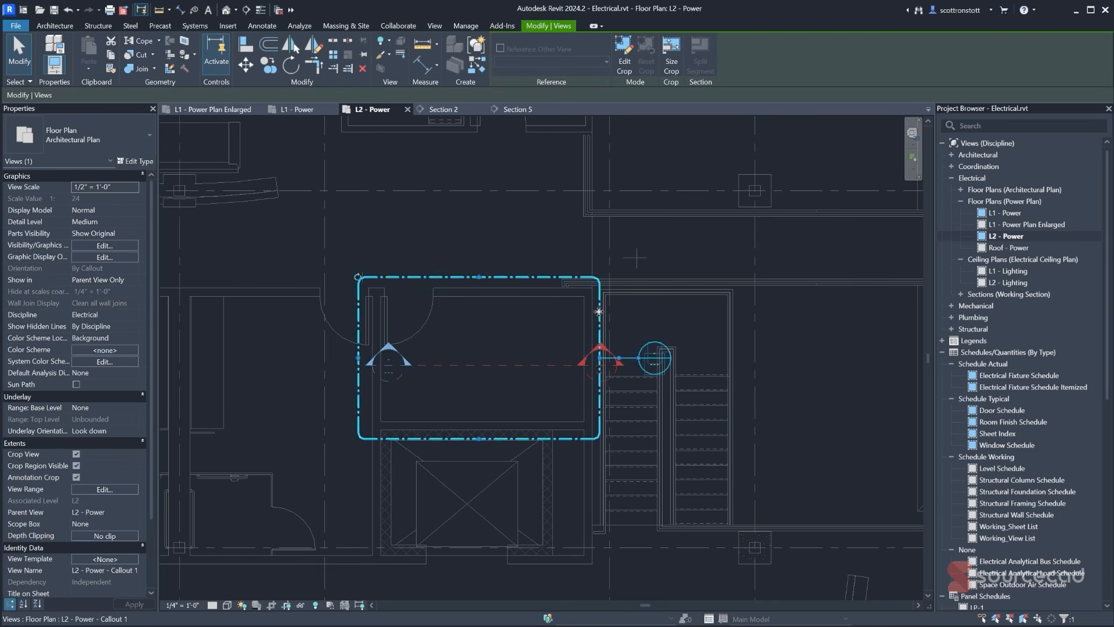
drag(601, 265, 352, 263)
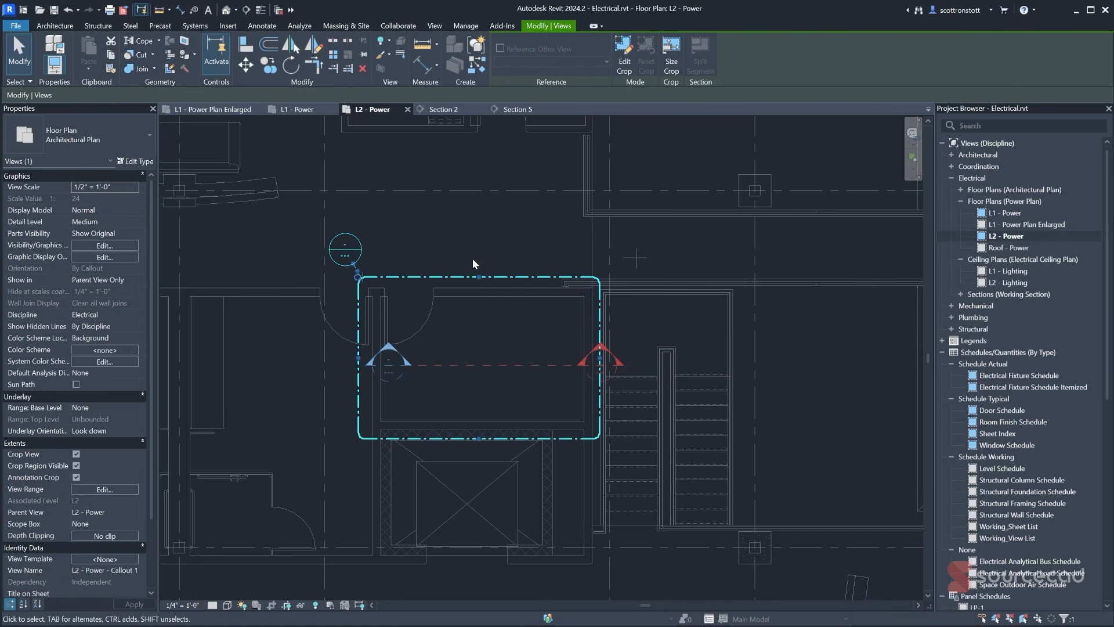
click(422, 259)
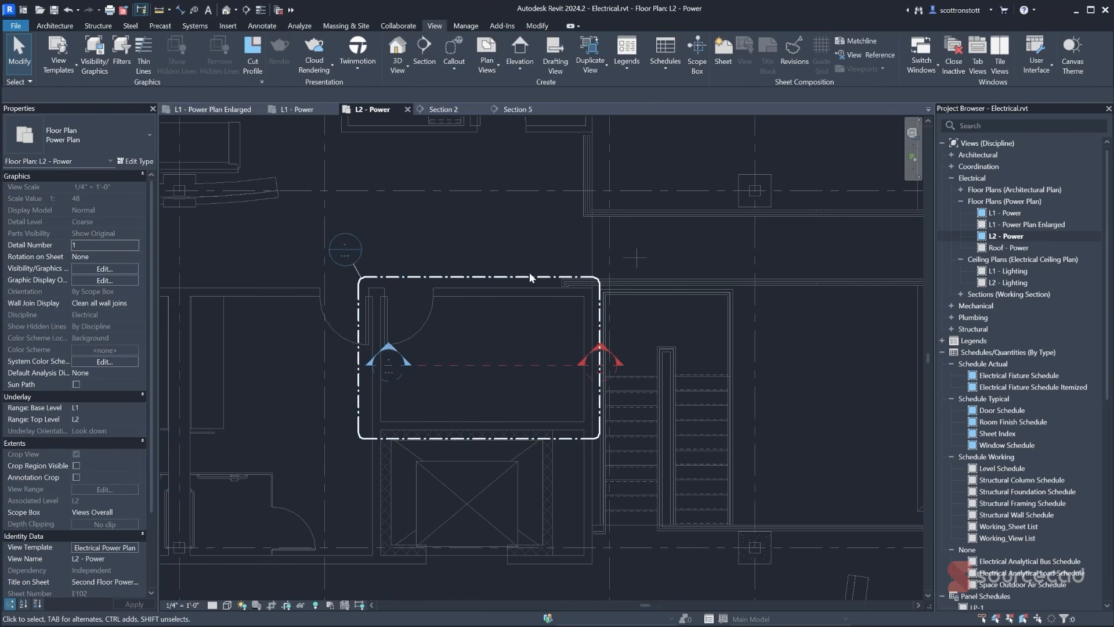
- Go to the callout's view and change its floor plan type from Architectural Plan to Power Plan
click(363, 277)
right_click(364, 277)
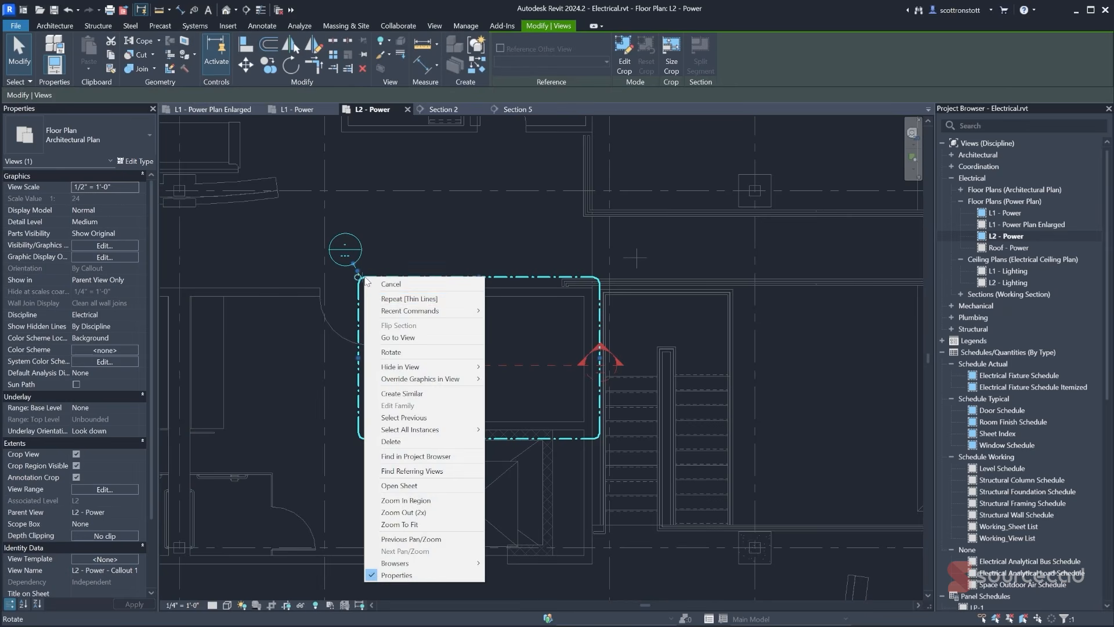
click(398, 338)
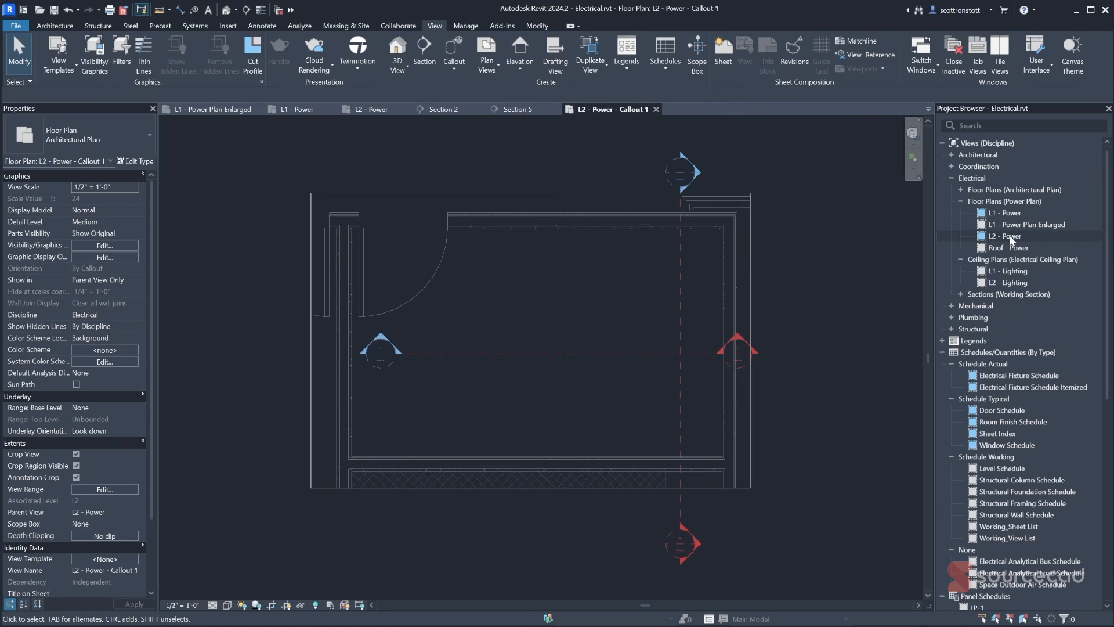
click(961, 189)
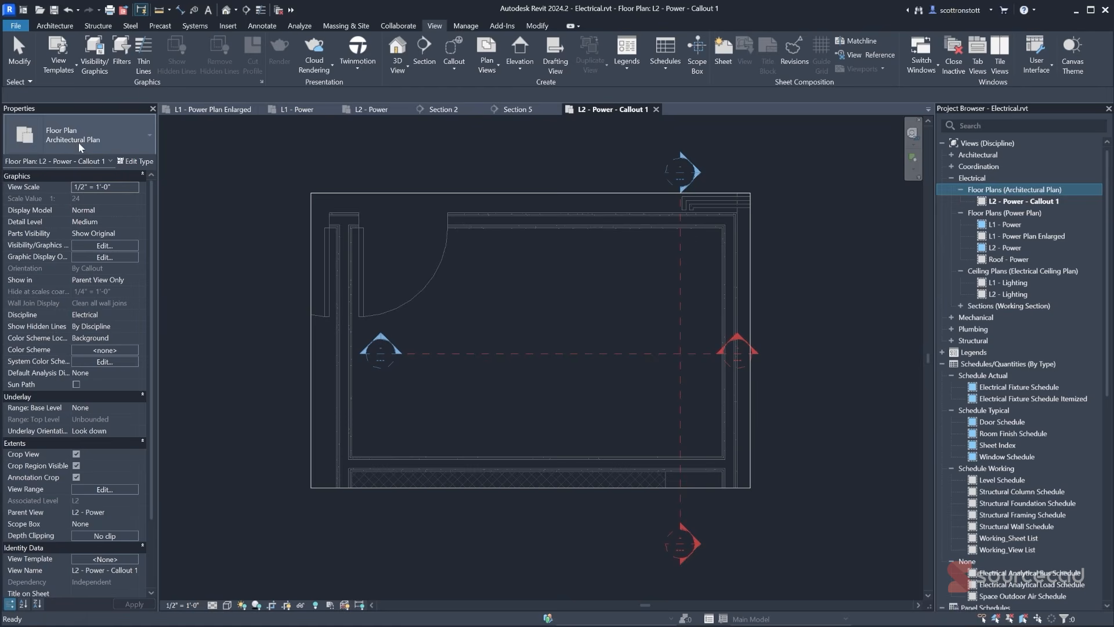
click(95, 133)
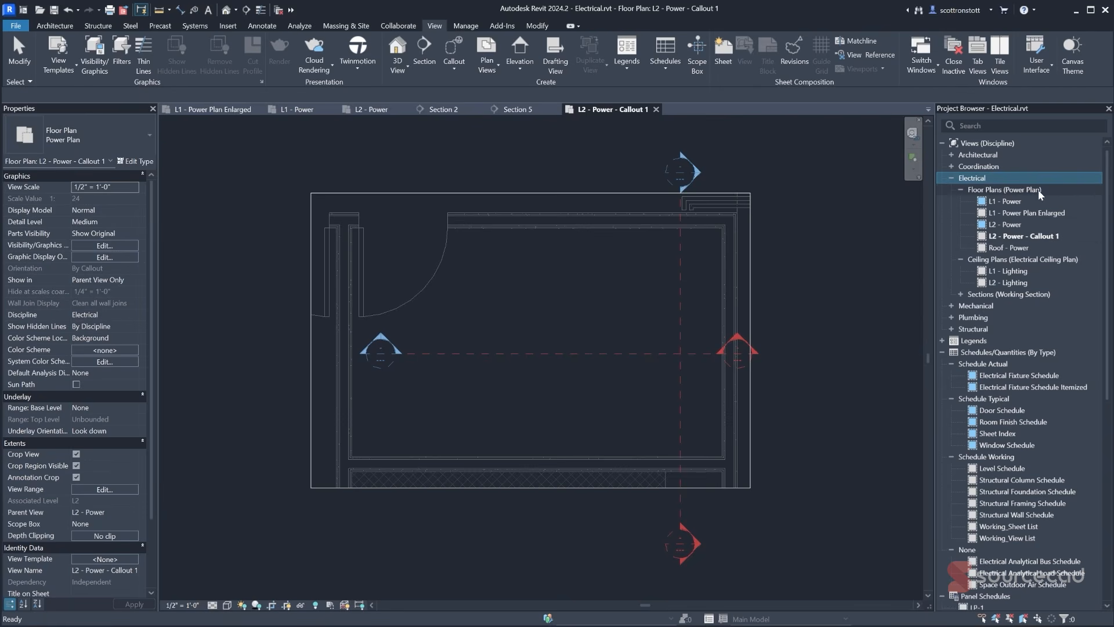
- Rename the callout view as L2 - Power Plan Enlarged and hide its crop region
right_click(1010, 240)
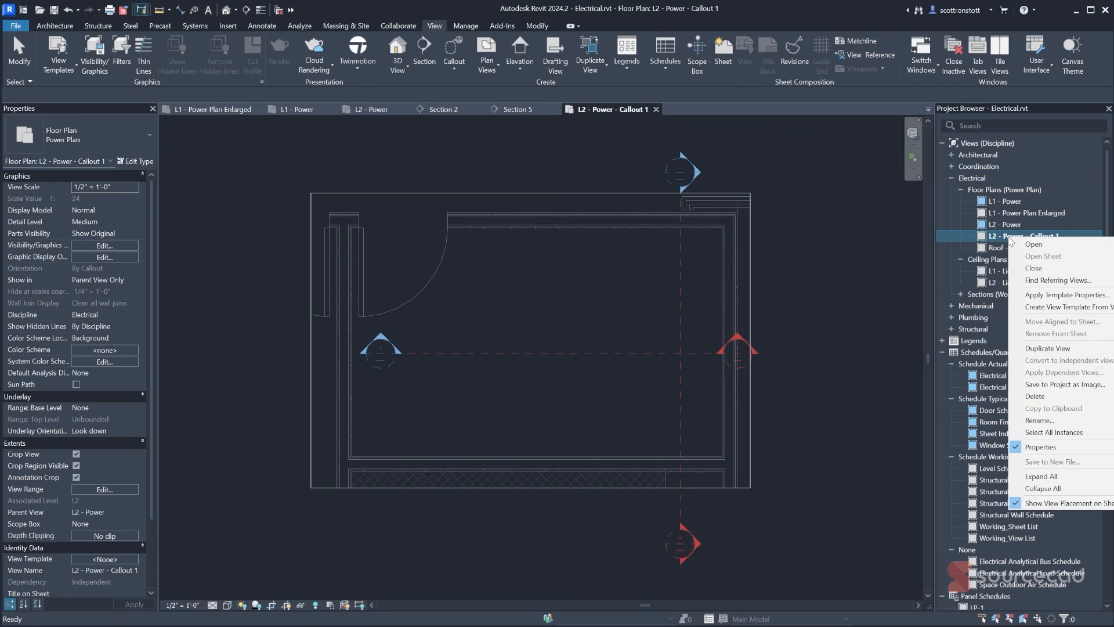
click(1044, 423)
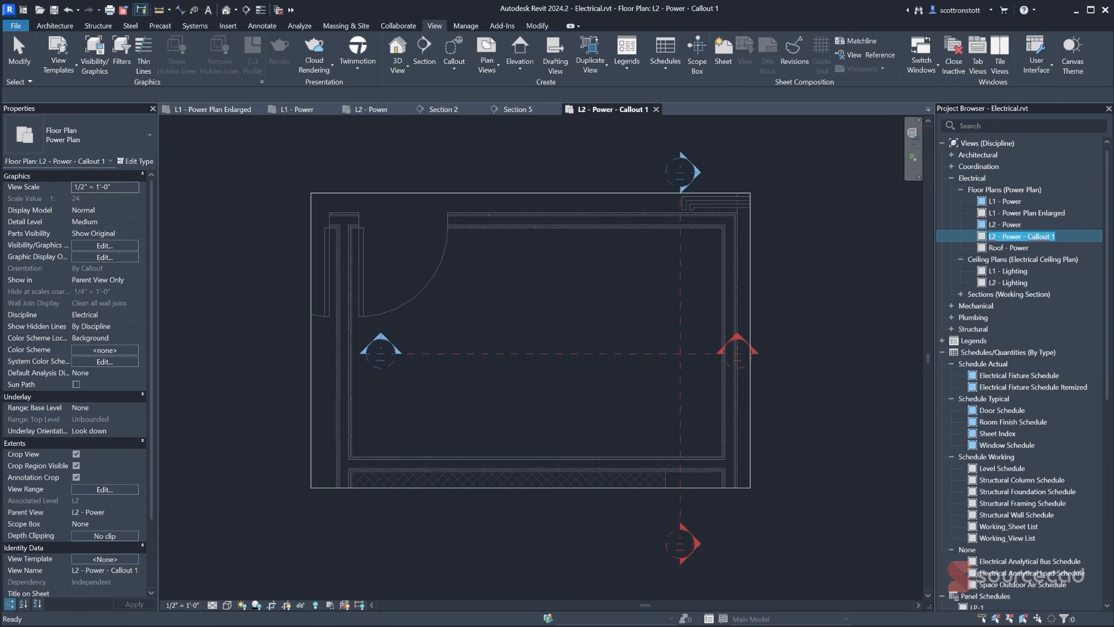
click(1021, 236)
text(Plan Enlarg)
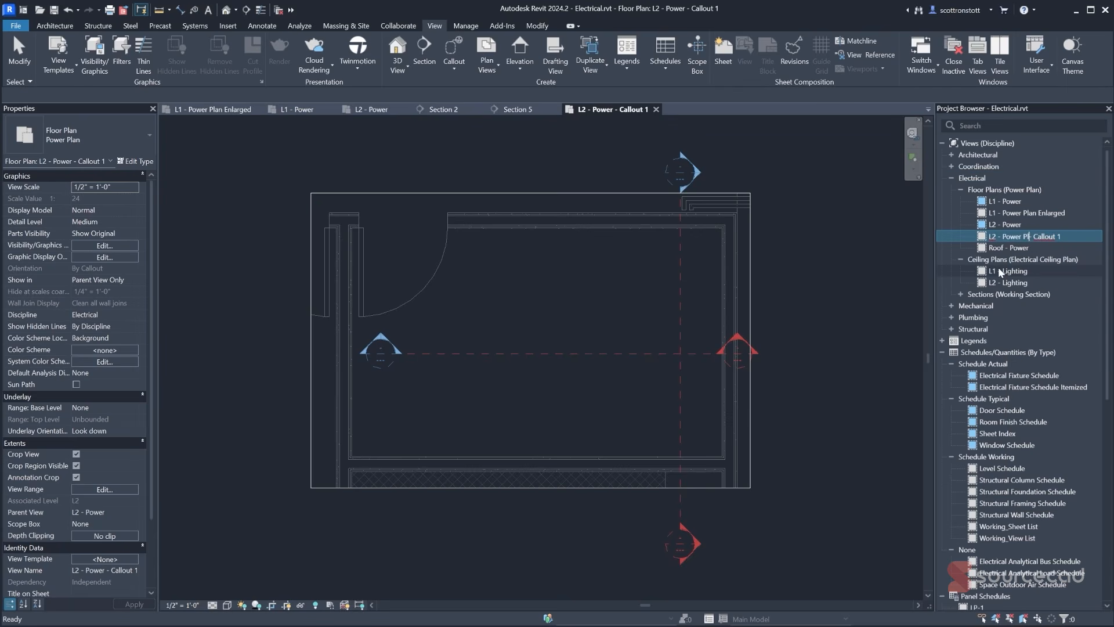
text(ed)
key(Delete)
key(Delete)
key(Delete)
key(Delete)
key(Delete)
key(Delete)
key(Delete)
key(Delete)
key(Delete)
key(Delete)
key(Delete)
key(Delete)
key(Return)
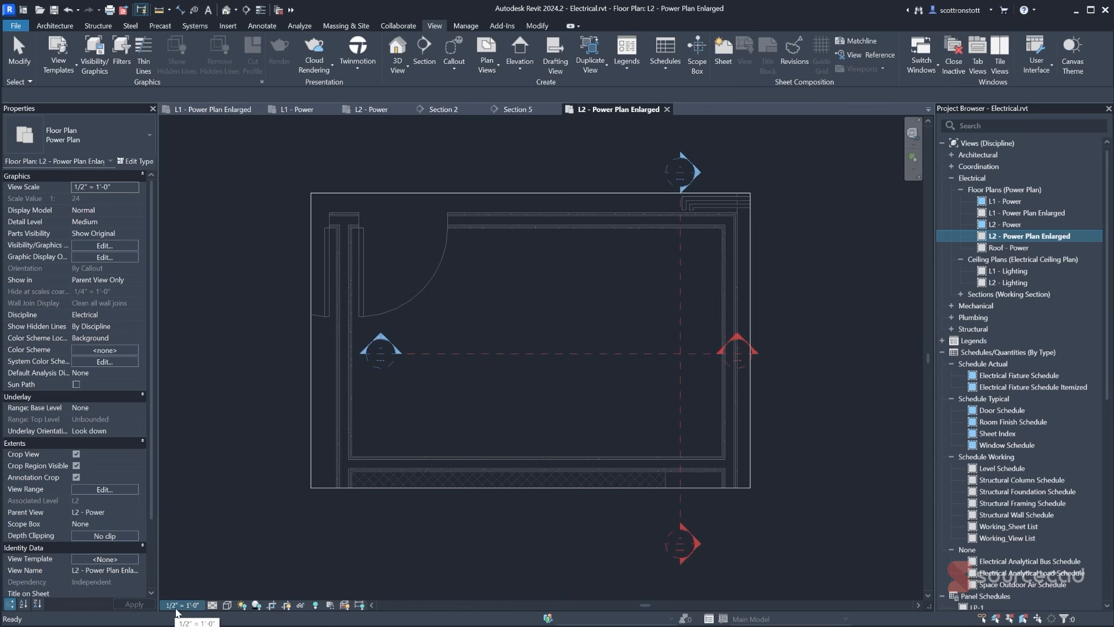
click(285, 606)
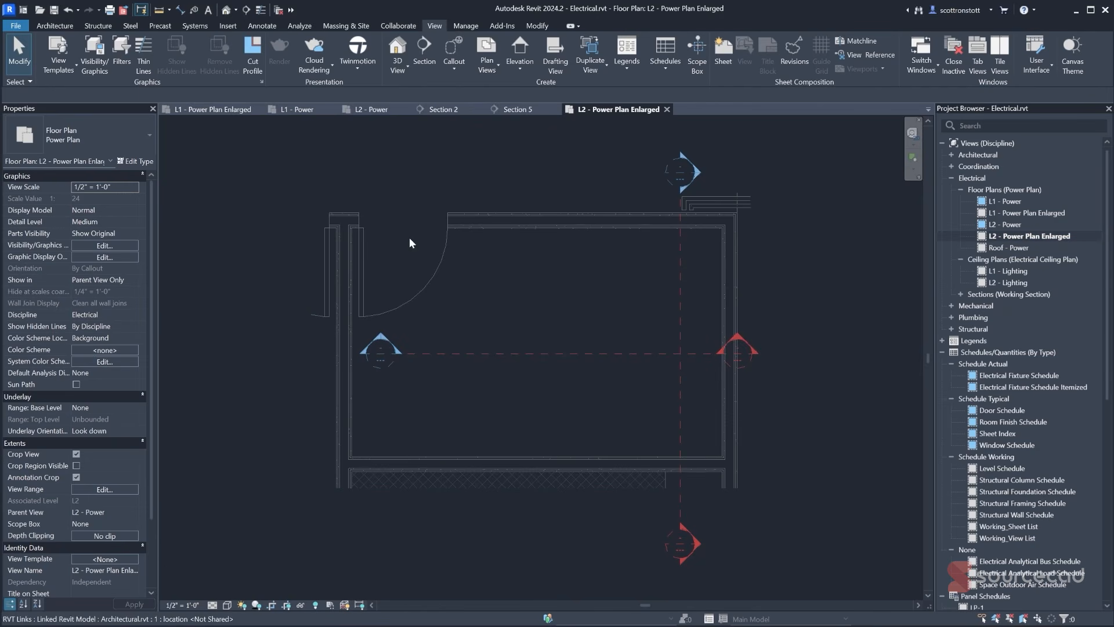
- Review the electrical equipment types available for placement, and check the panelboards in L1 - Power Plan Enlarged before returning to the L2 enlarged plan
click(196, 26)
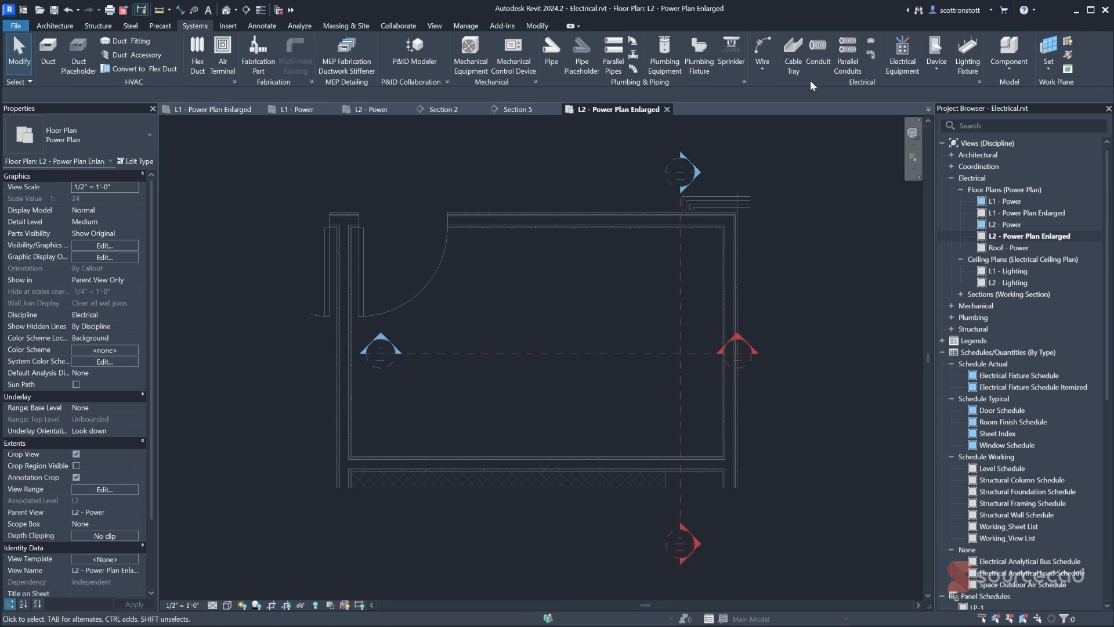
click(903, 55)
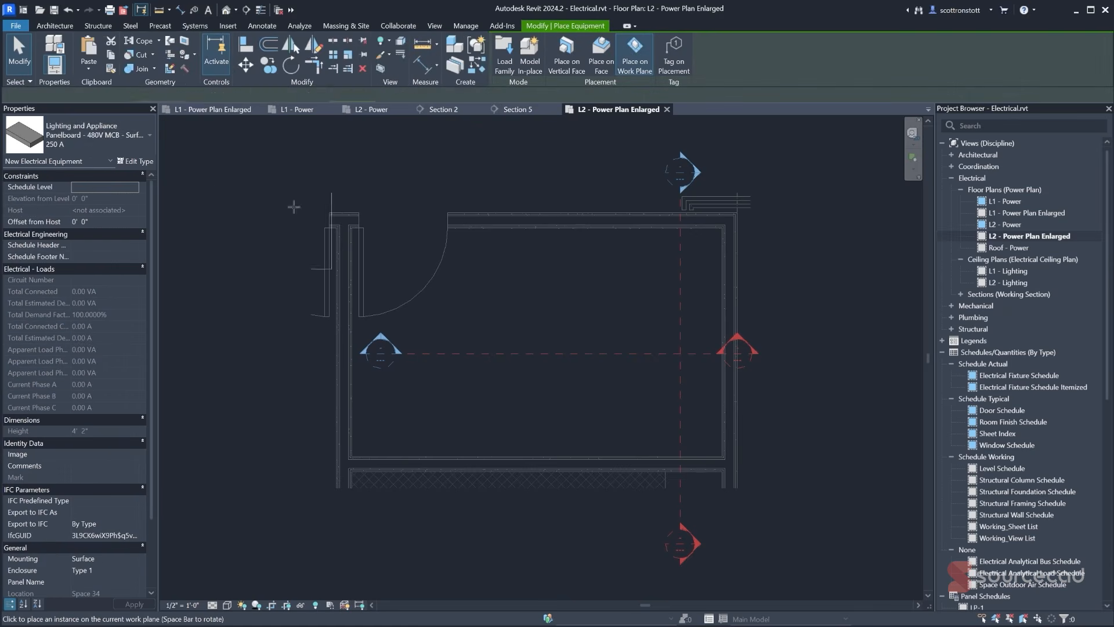
click(76, 131)
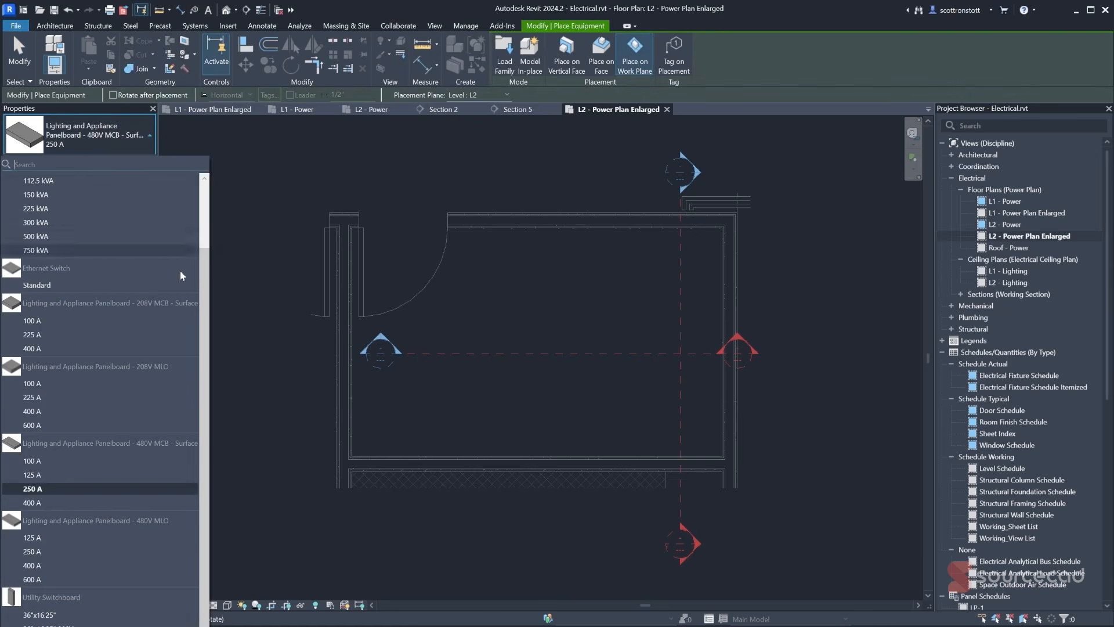
drag(203, 297, 207, 229)
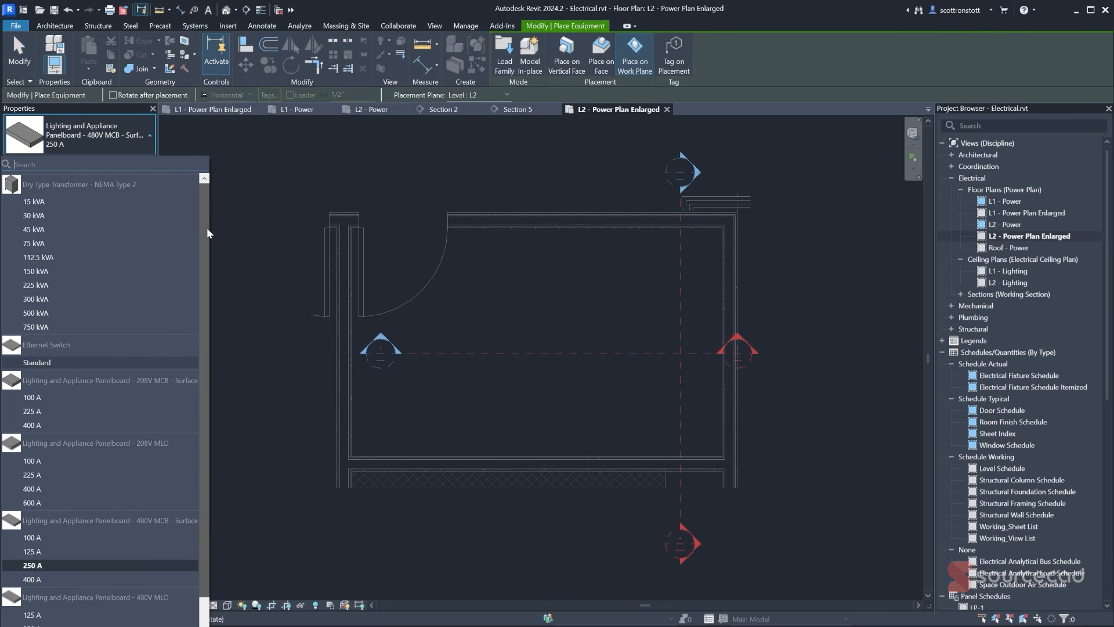
scroll(206, 256, down, 2)
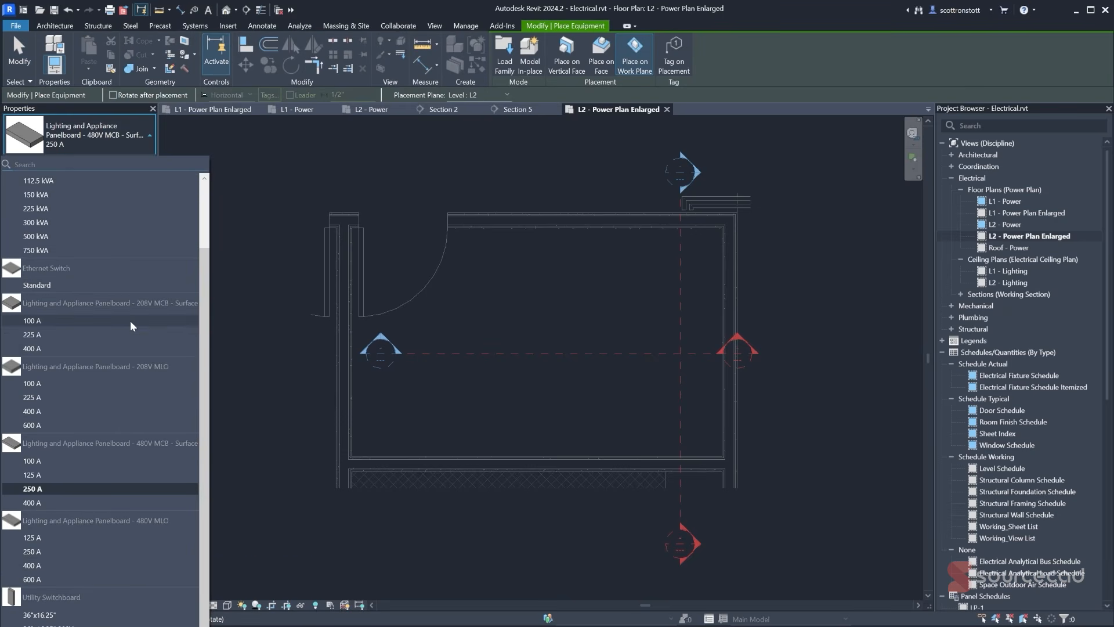
mouse_move(130, 320)
click(23, 58)
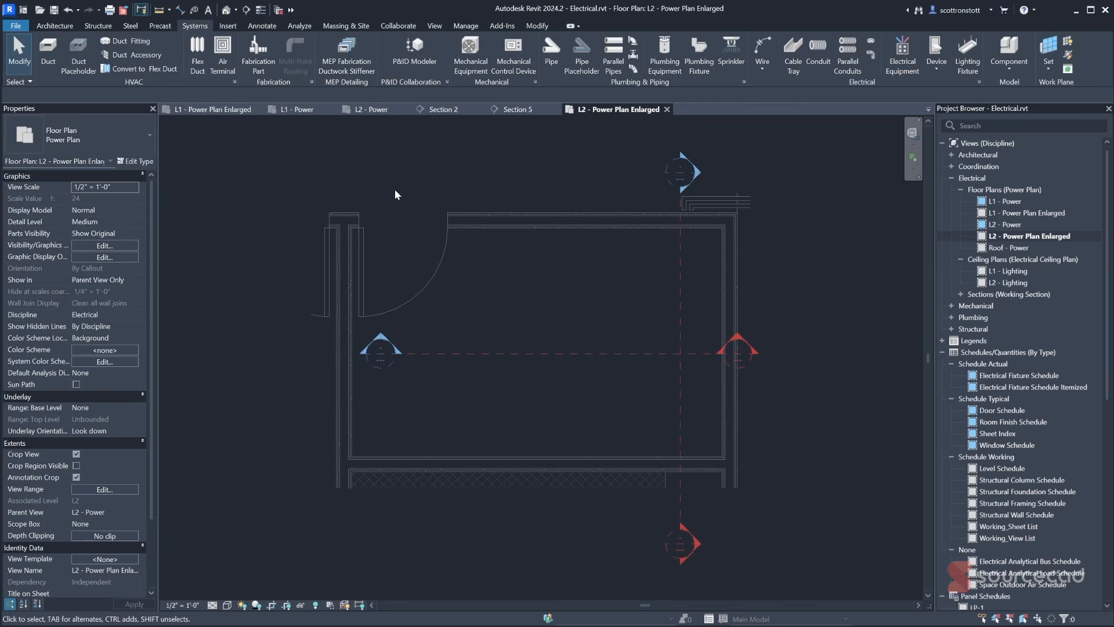
click(200, 109)
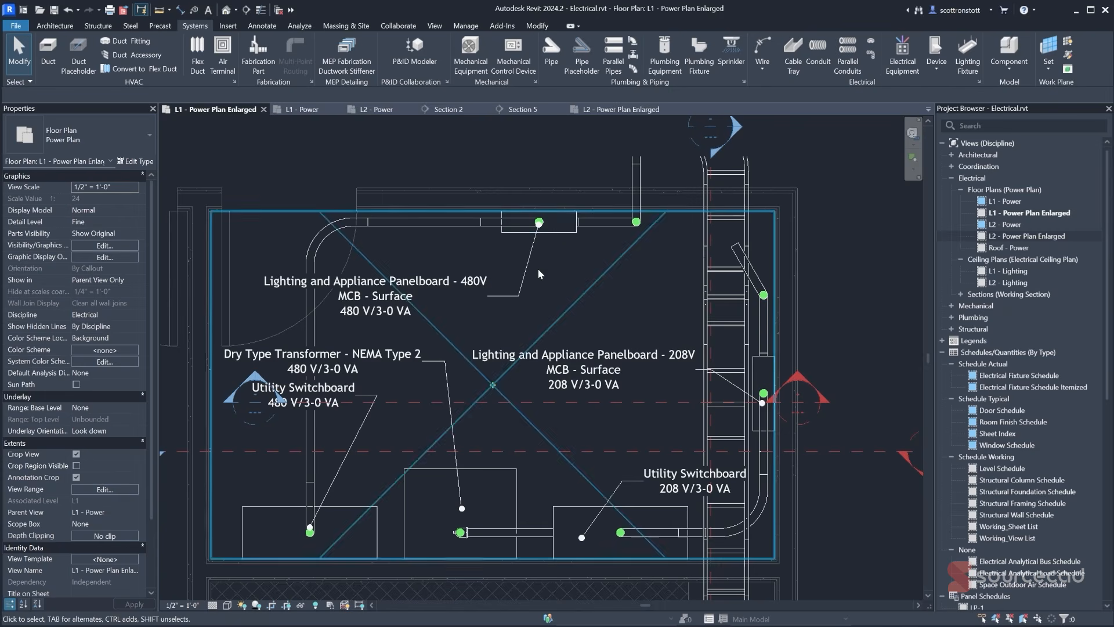
click(615, 110)
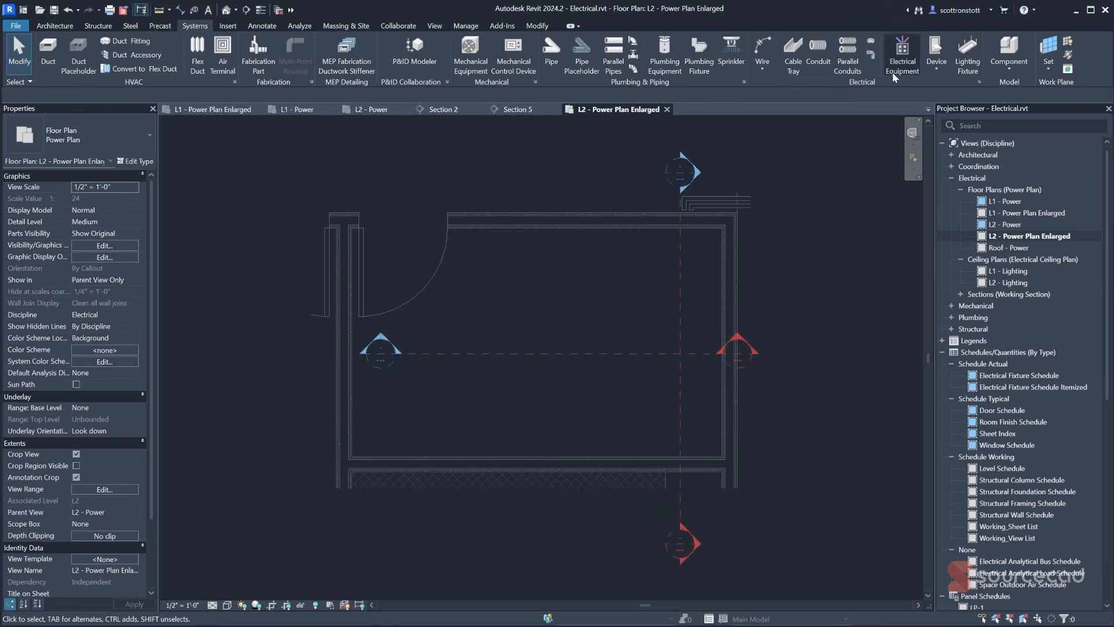
- Place a 250 A Lighting and Appliance Panelboard - 480V MCB - Surface on the L2 work plane, lengthwise along the wall beside the door
click(903, 55)
click(71, 135)
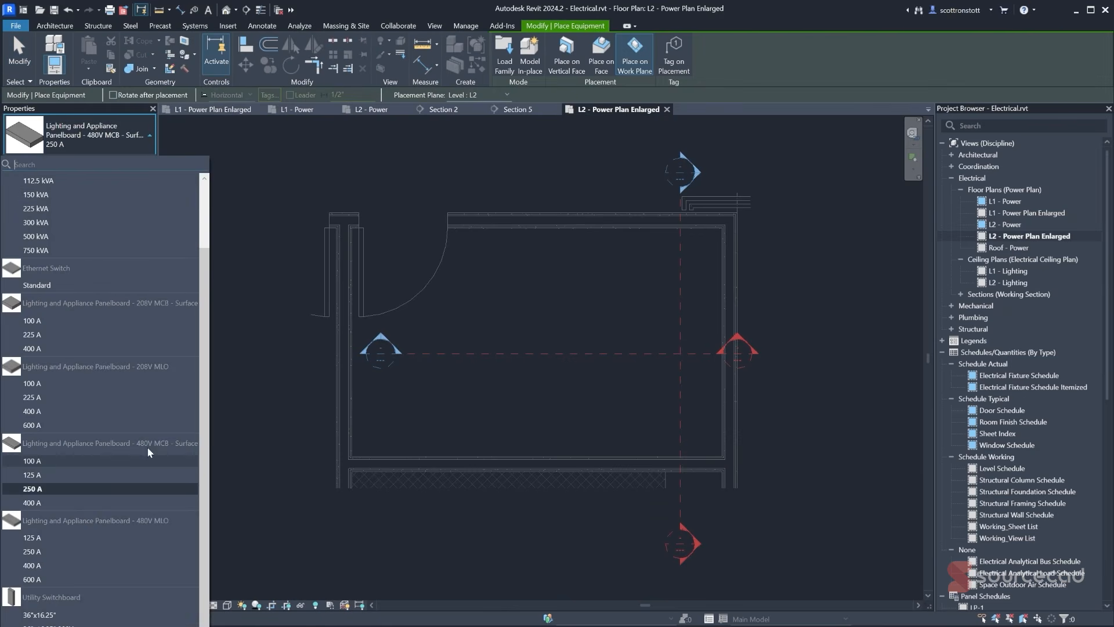
mouse_move(152, 444)
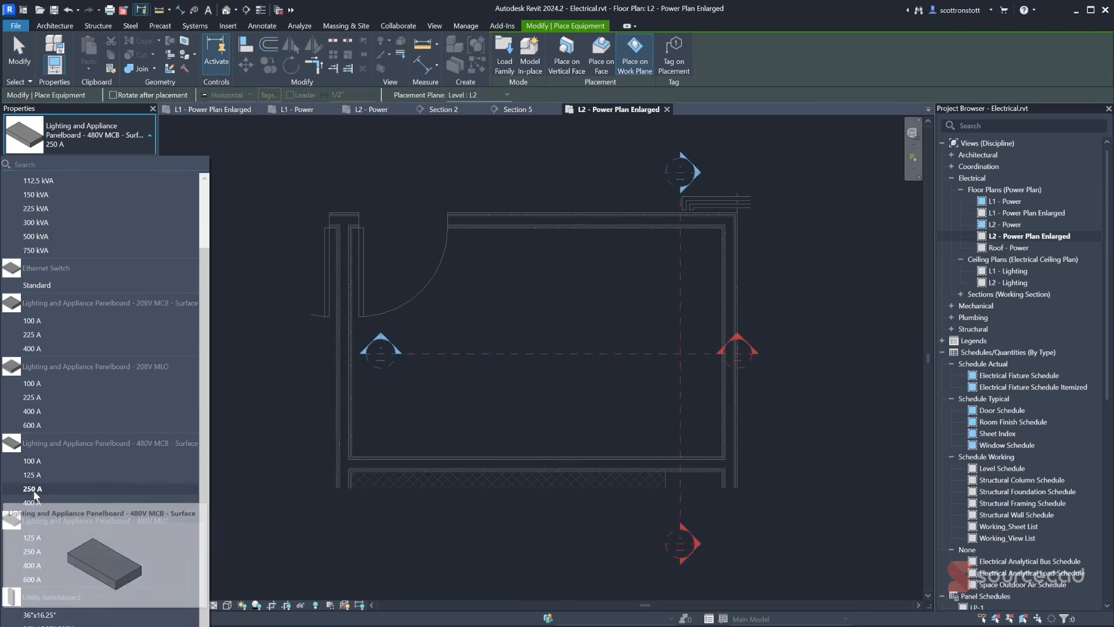
click(33, 489)
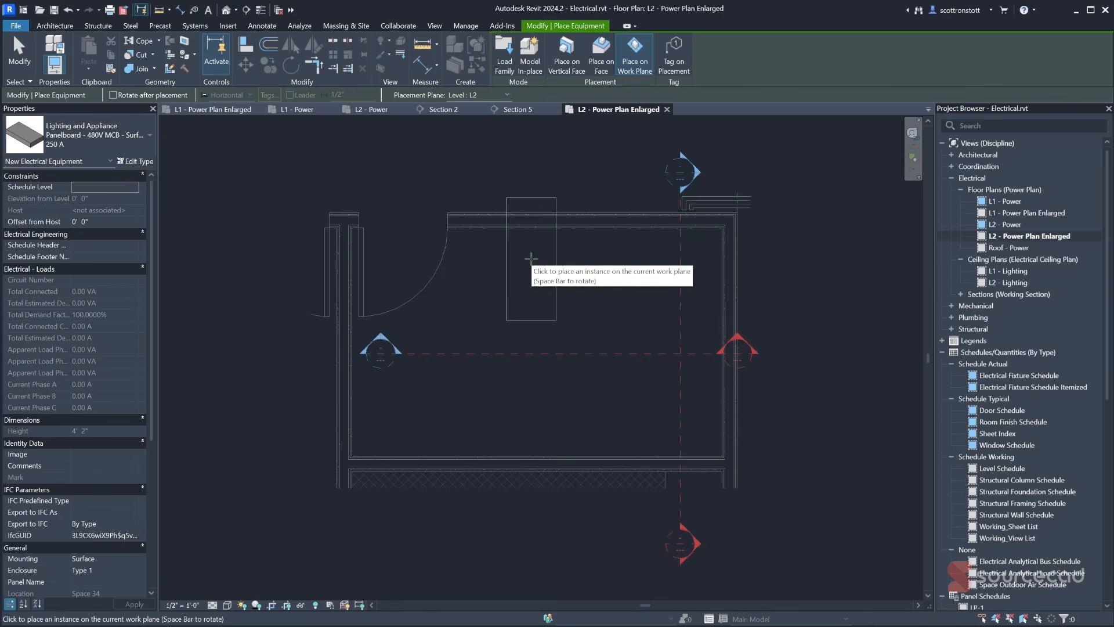
click(79, 144)
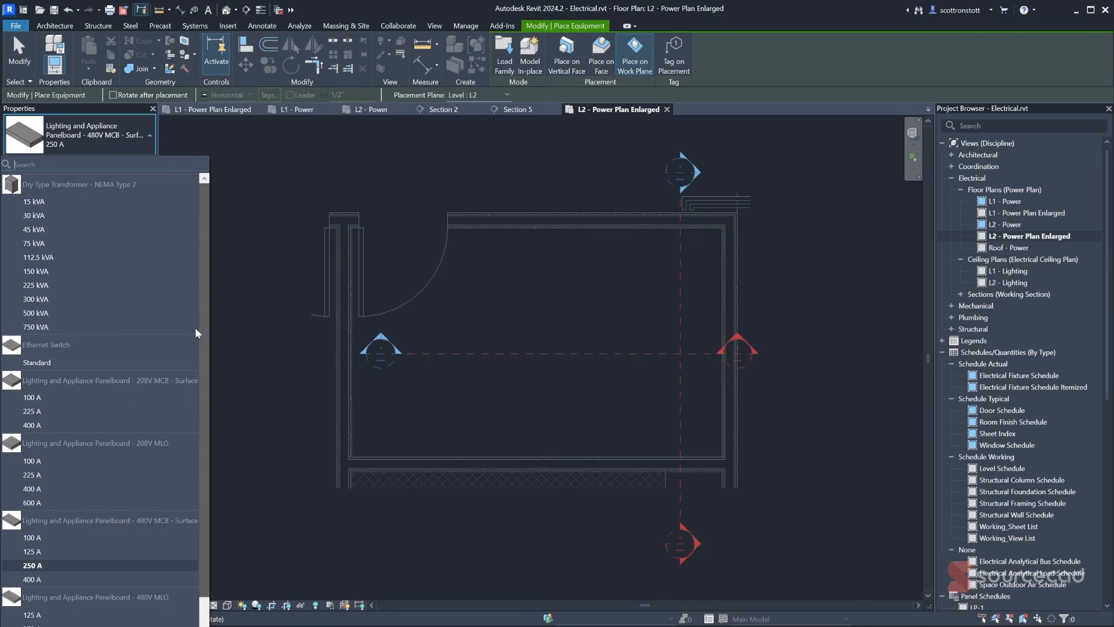
click(46, 461)
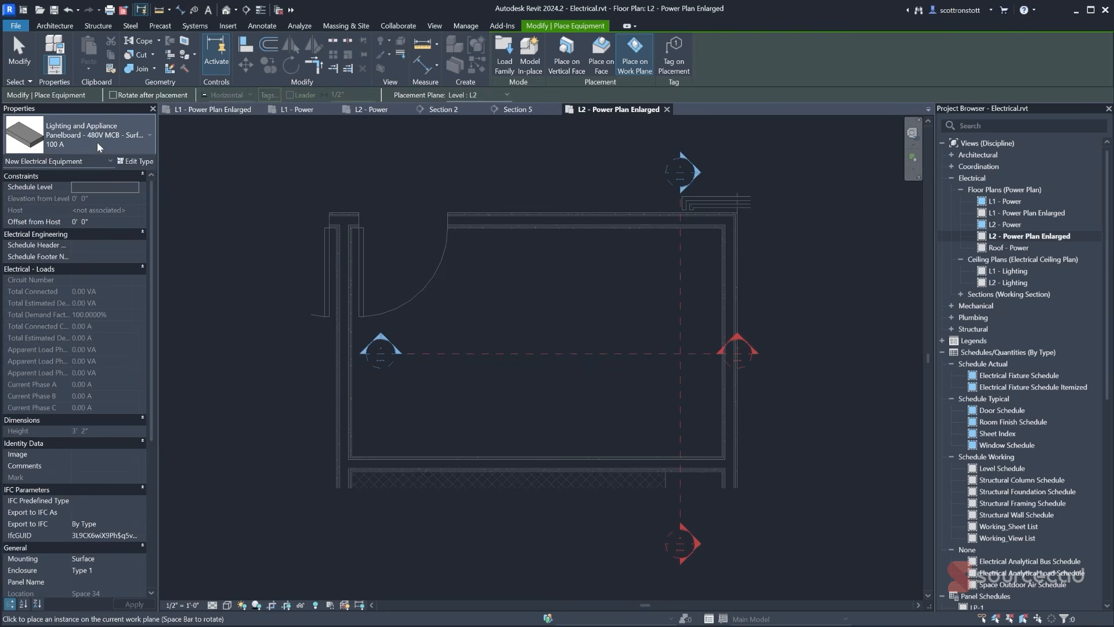
click(99, 147)
click(40, 491)
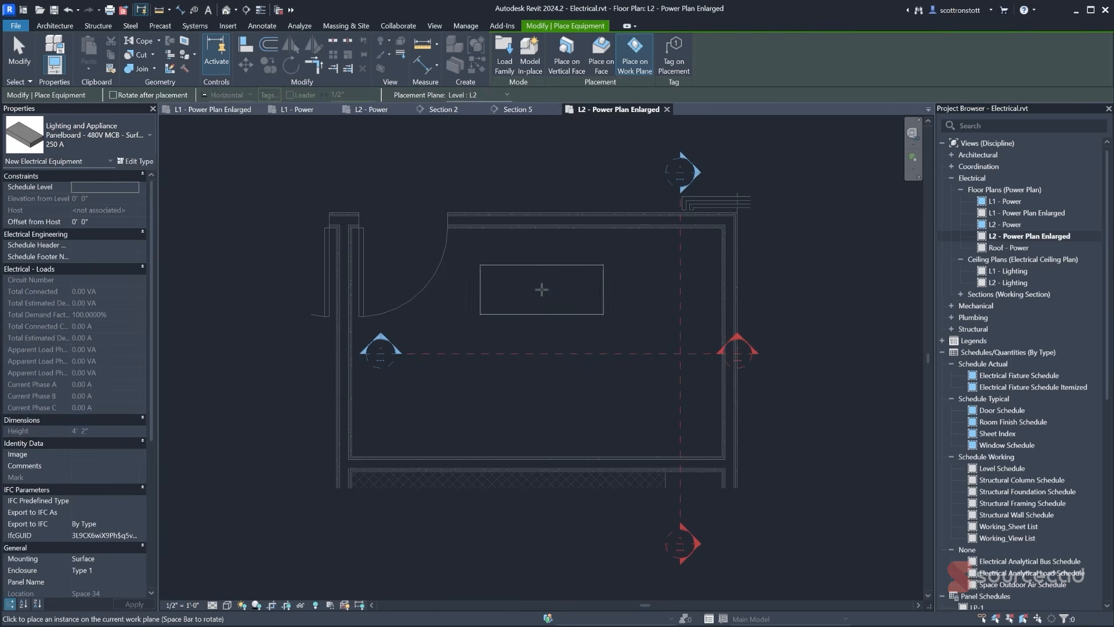
click(555, 228)
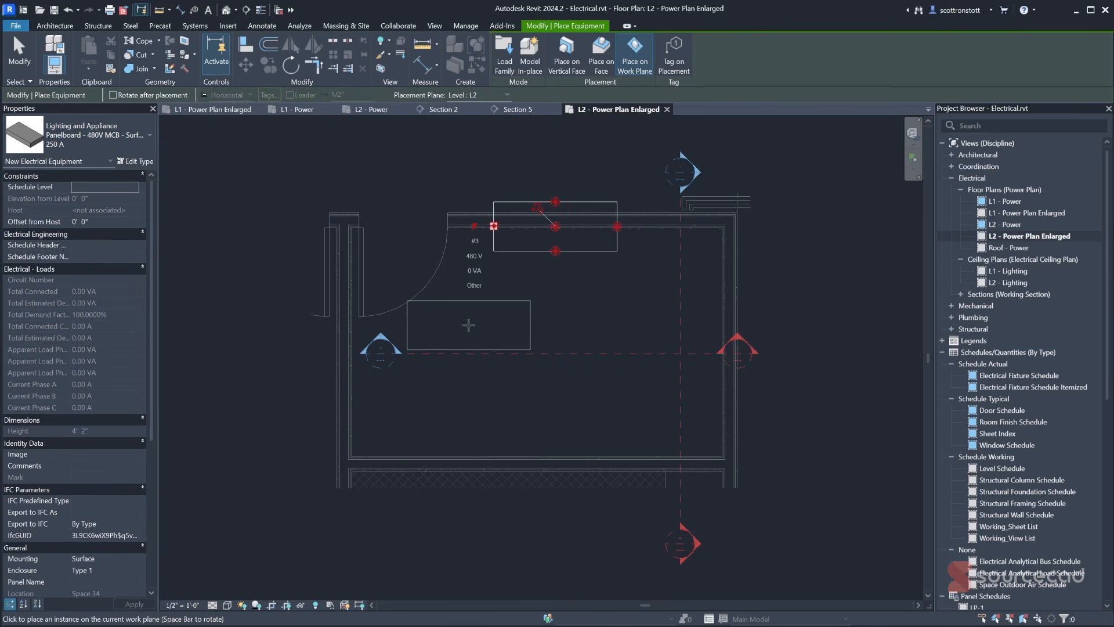
key(Escape)
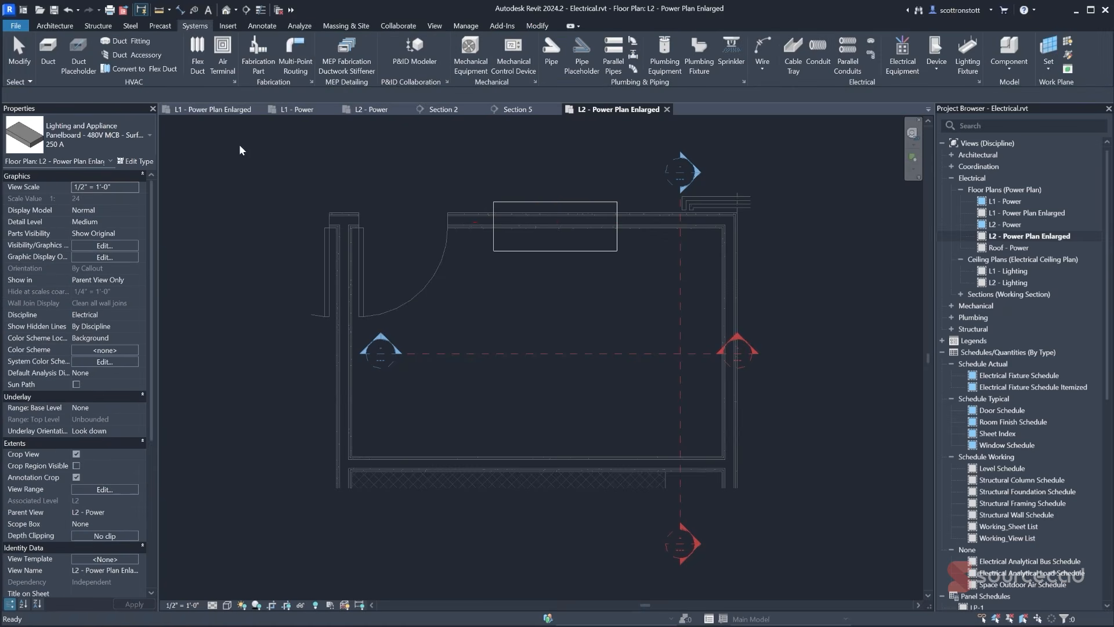
- Replace the misplaced panelboard with a 250 A 480V MCB surface panelboard hosted on the vertical face of the room's upper wall on L2
click(517, 253)
key(Delete)
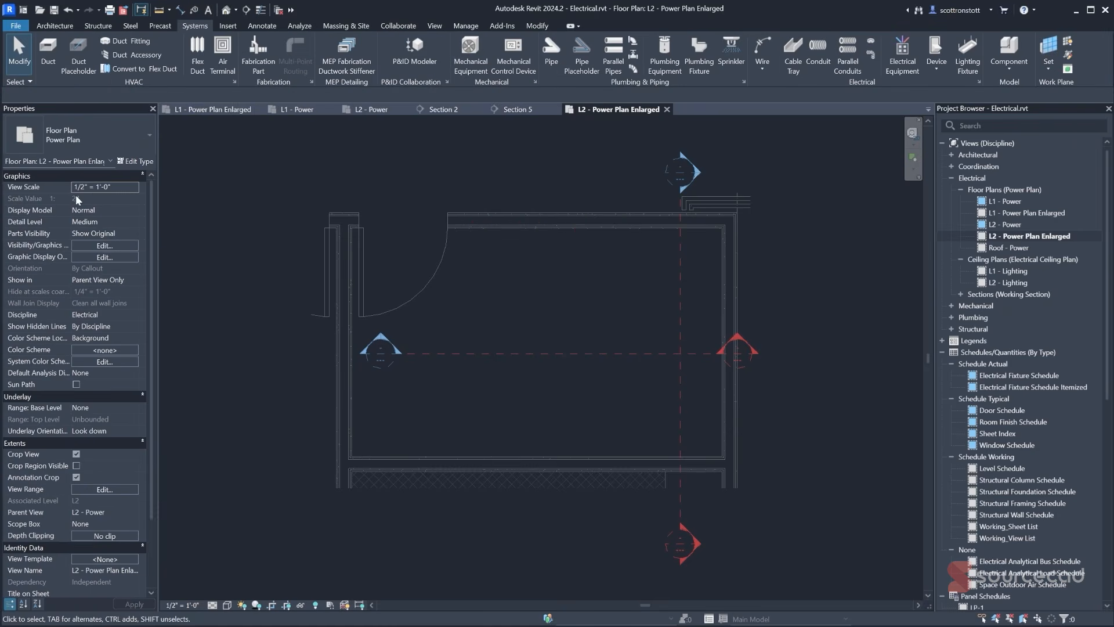
click(901, 60)
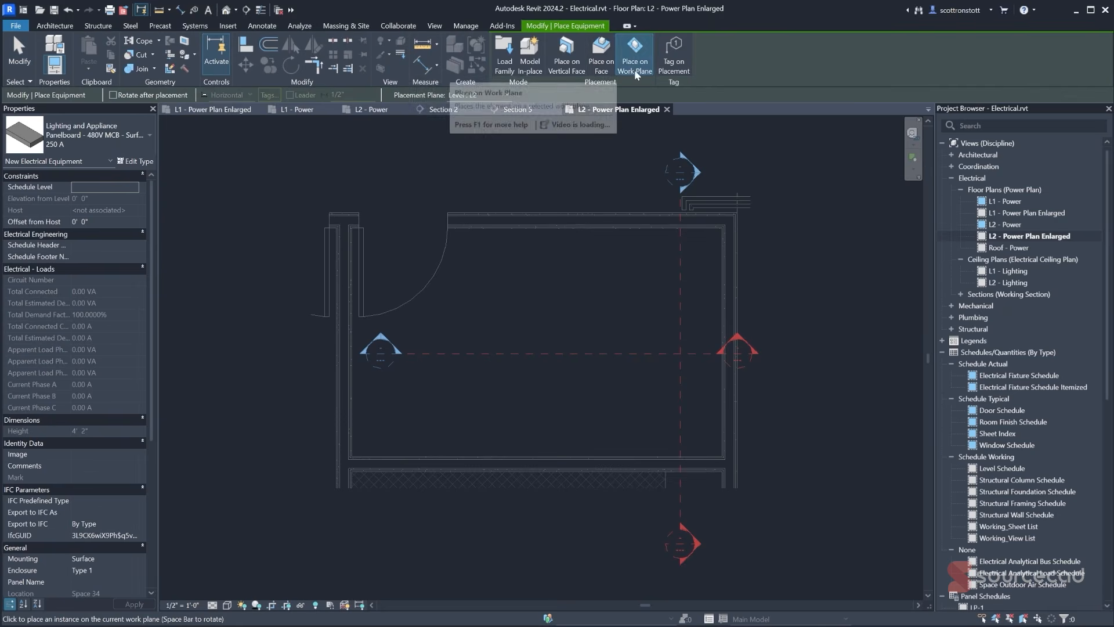
click(566, 58)
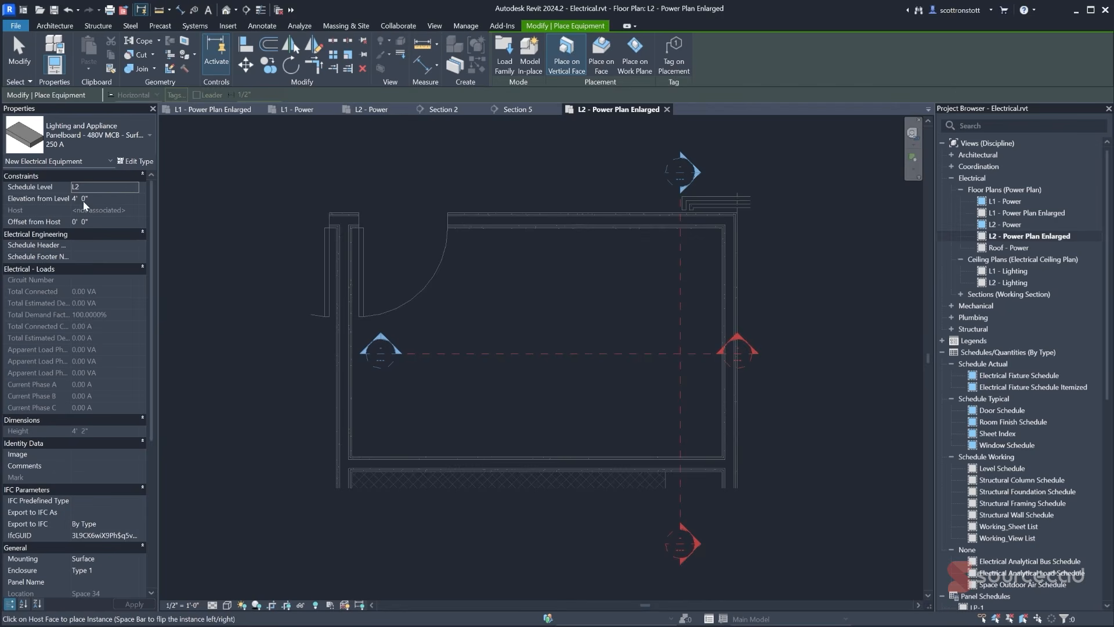
click(559, 230)
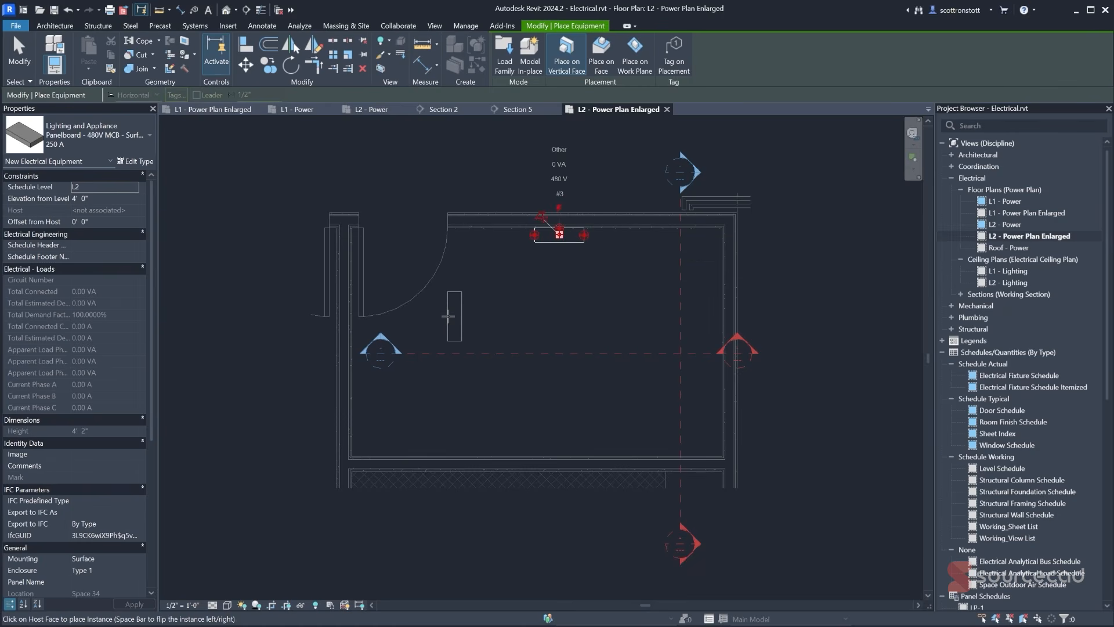
click(78, 132)
key(Escape)
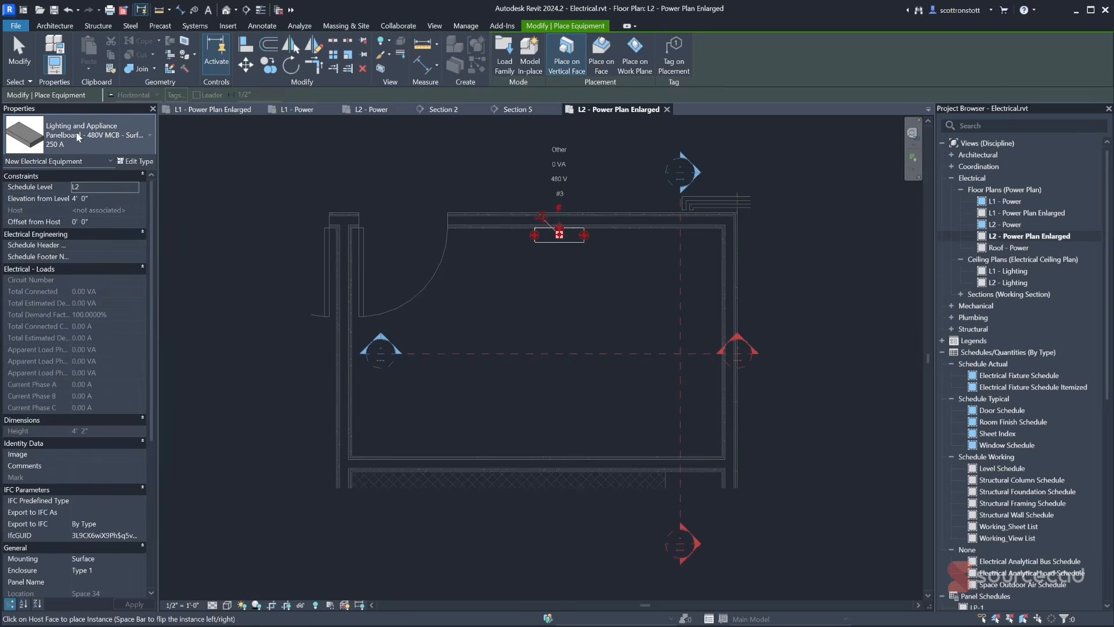
key(Escape)
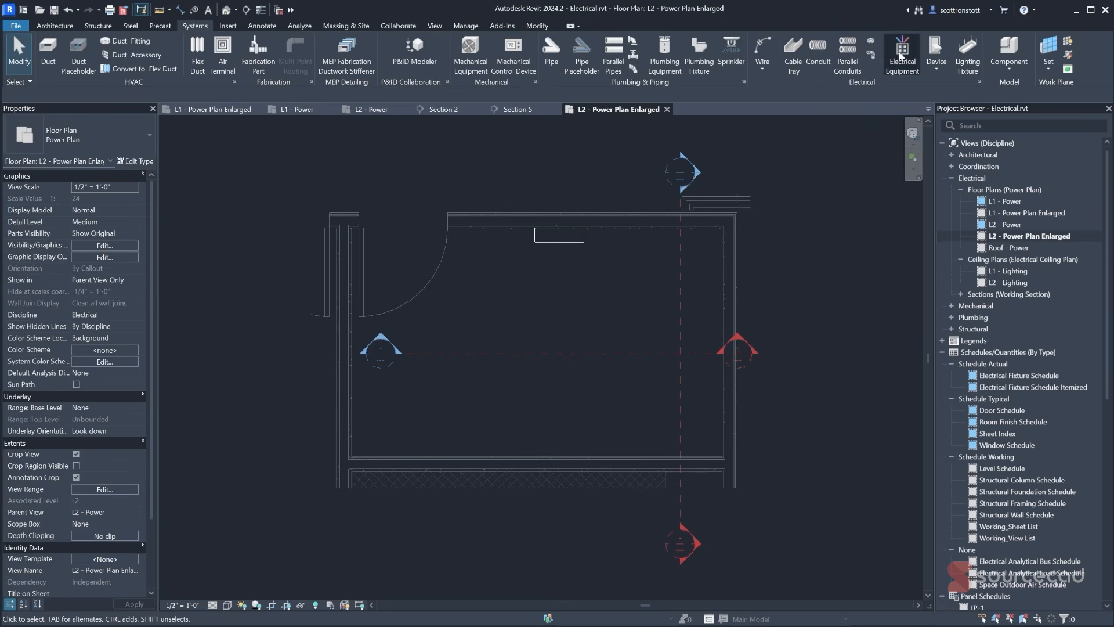
- Place a 225 A Lighting and Appliance Panelboard, 208V MCB Surface, on the vertical face of the room's right-hand wall
click(902, 53)
click(76, 139)
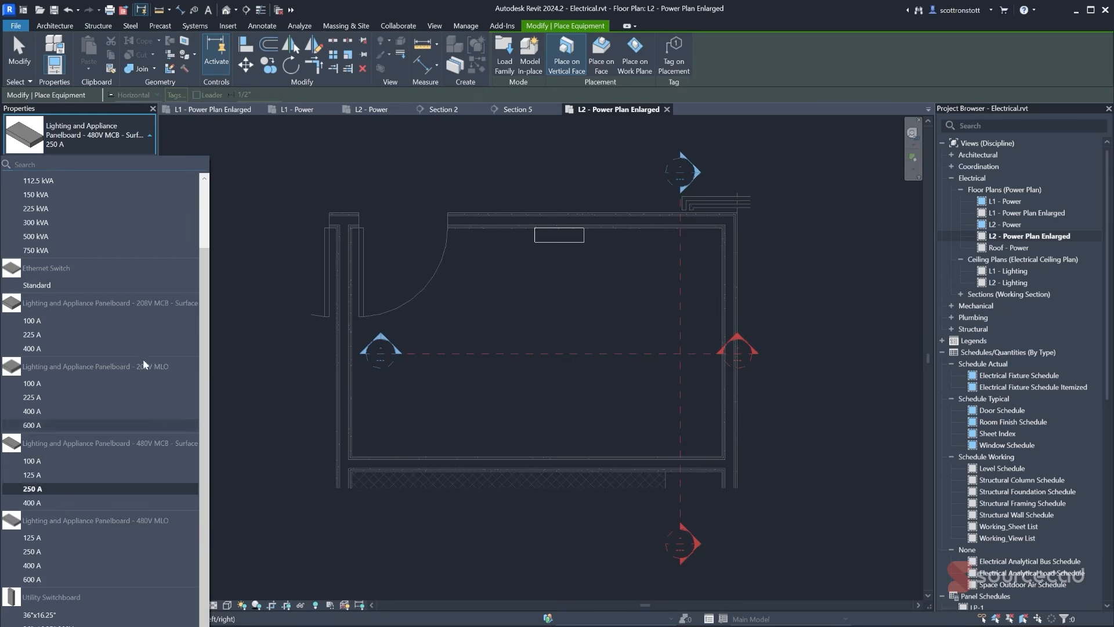
click(32, 335)
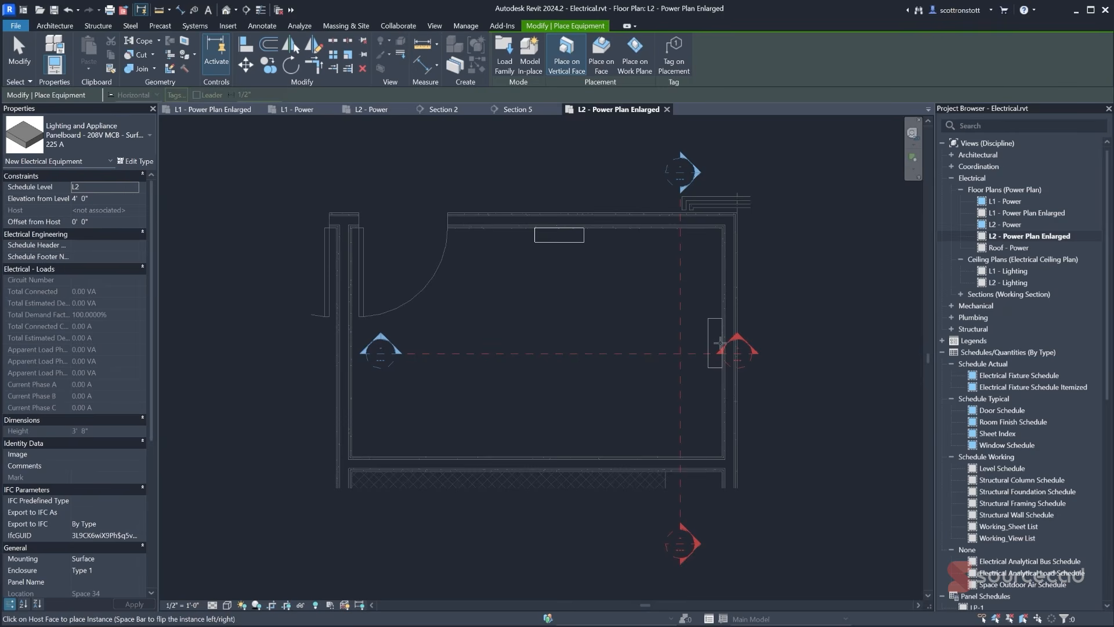
key(Escape)
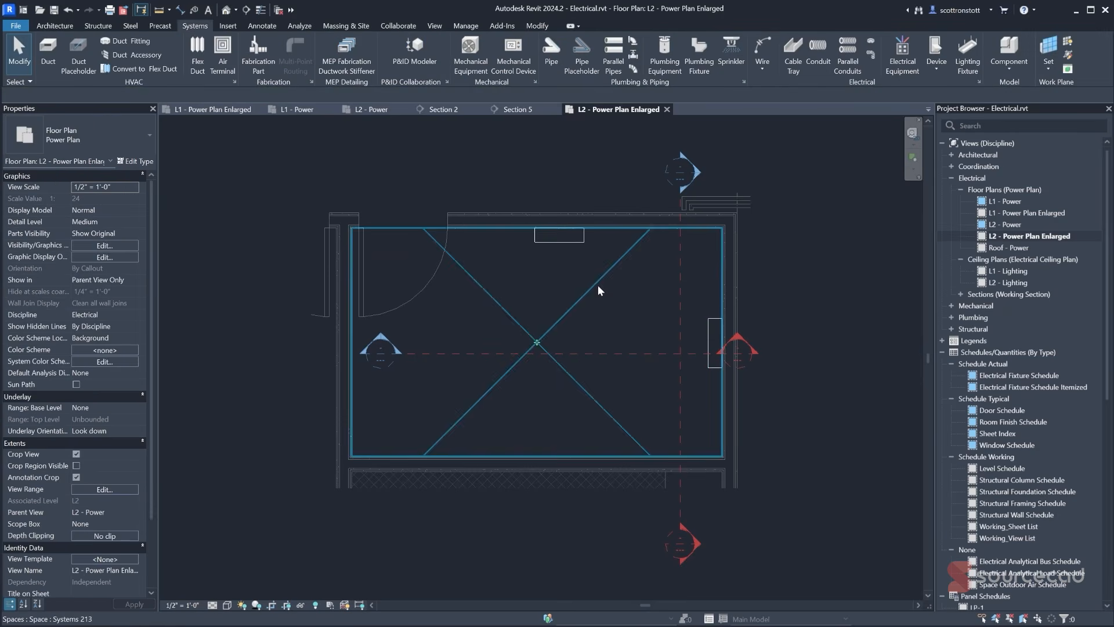
- Set the panel name of the 208V panelboard on the right-hand wall to PP-2
click(552, 243)
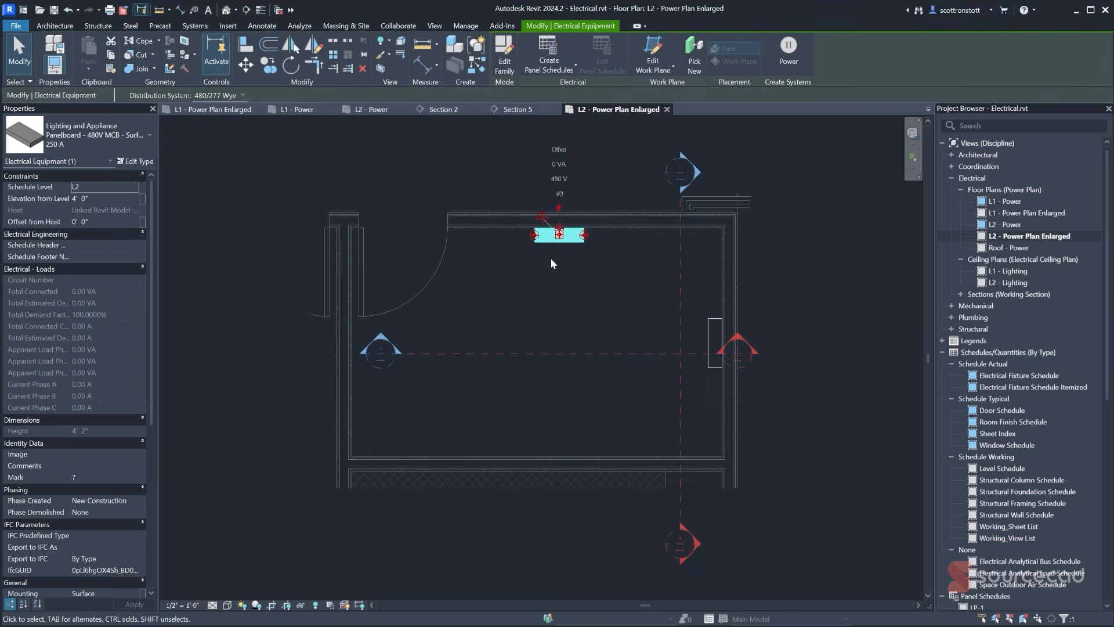
click(712, 342)
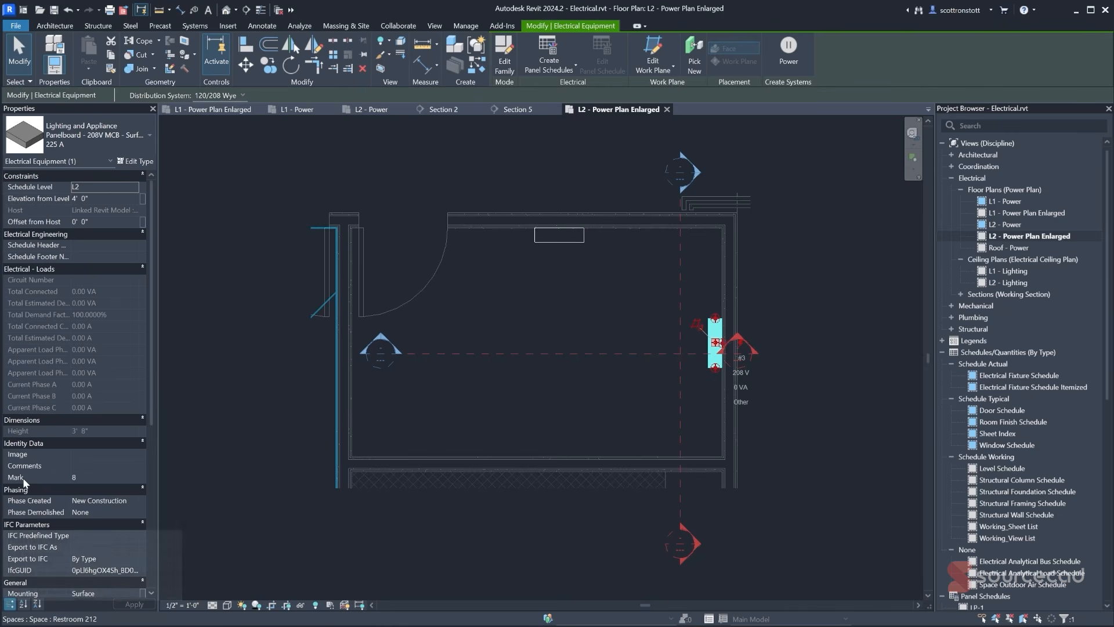
drag(152, 348, 155, 510)
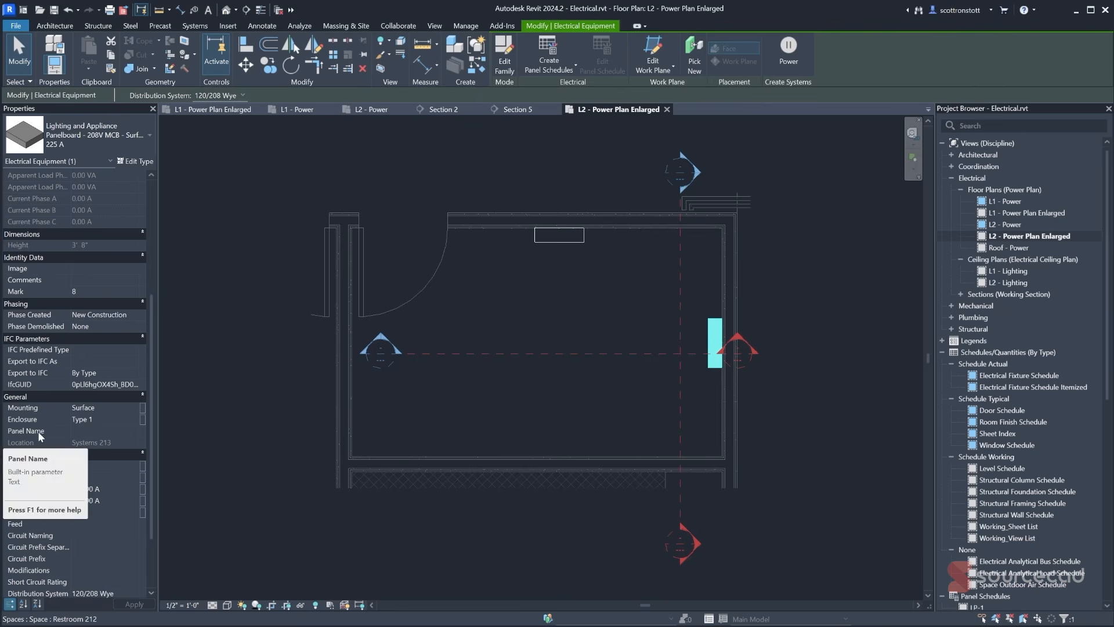
text(PP-2)
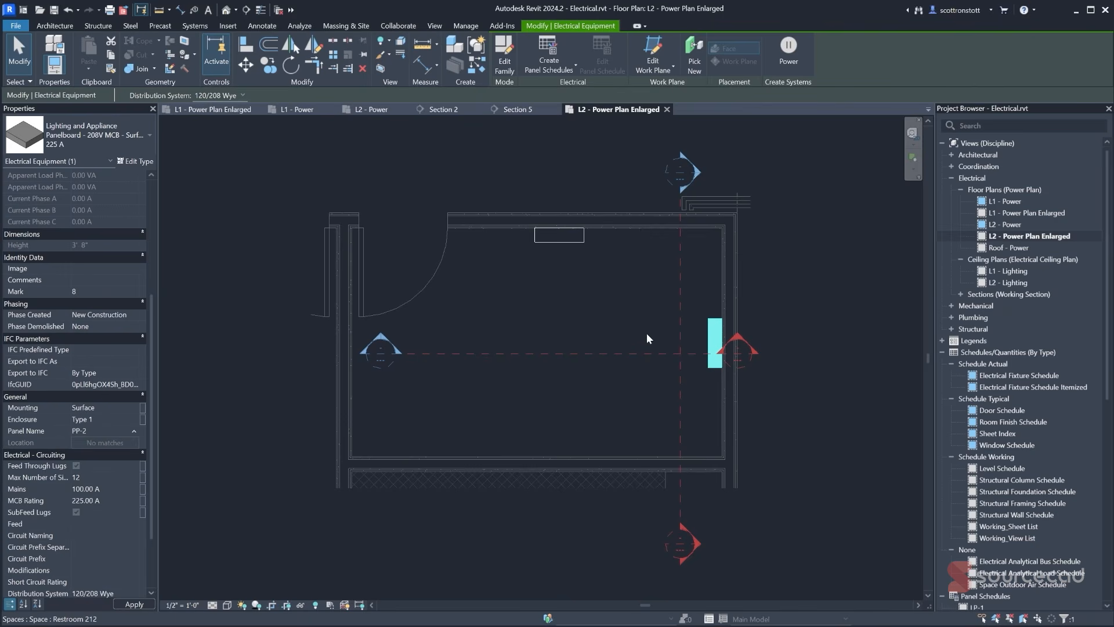
key(Return)
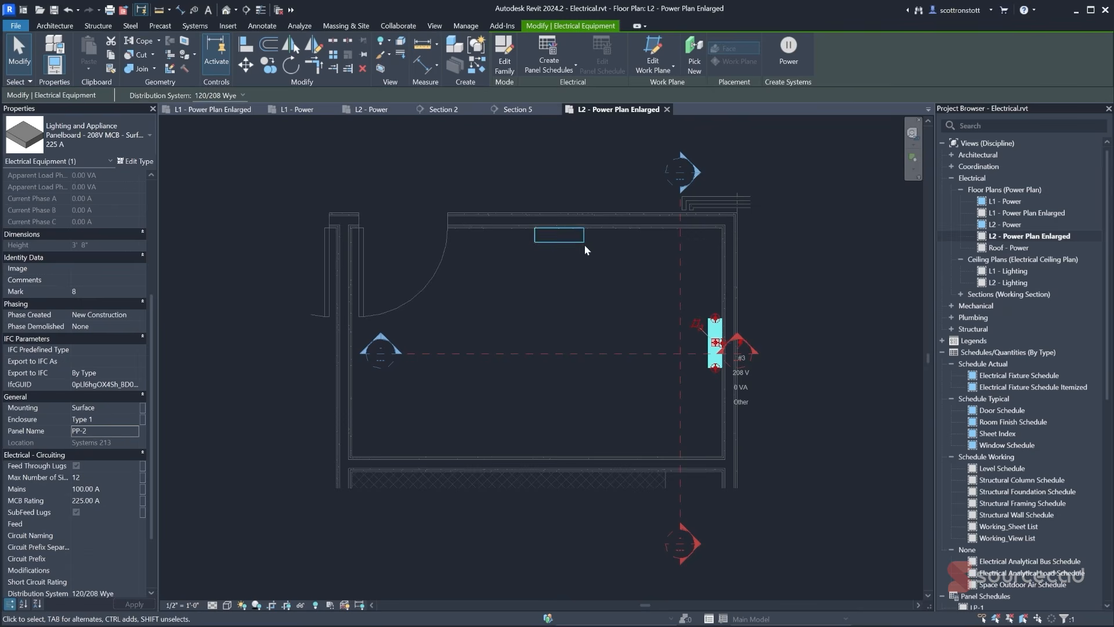
- Name the 480V panelboard on the upper wall LP-2 as its panel name
click(582, 238)
click(81, 430)
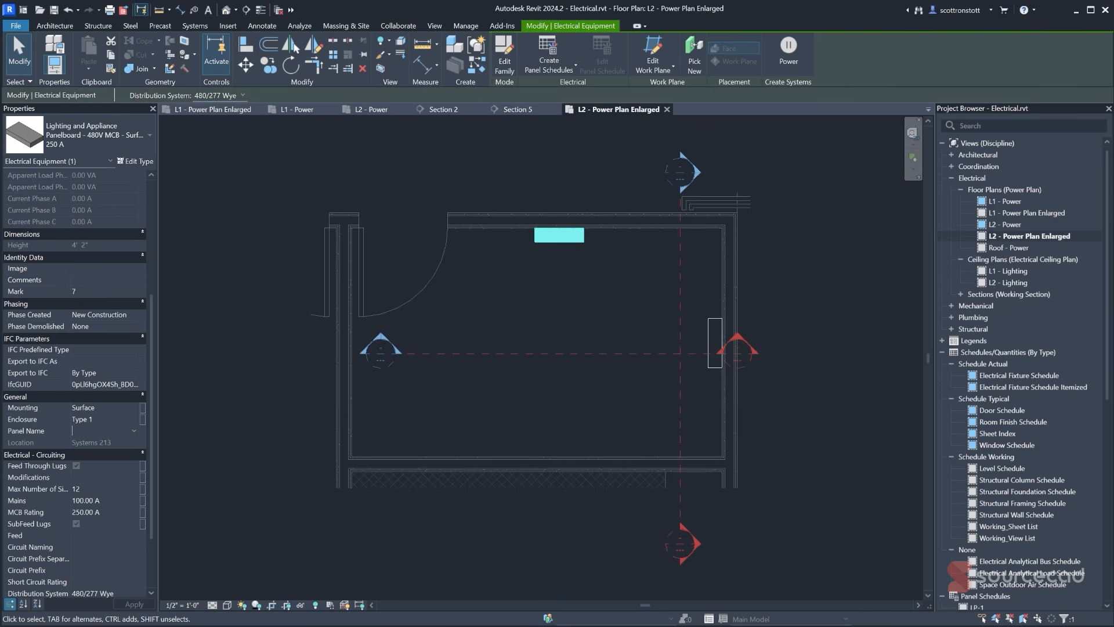
text(LP-2)
key(Return)
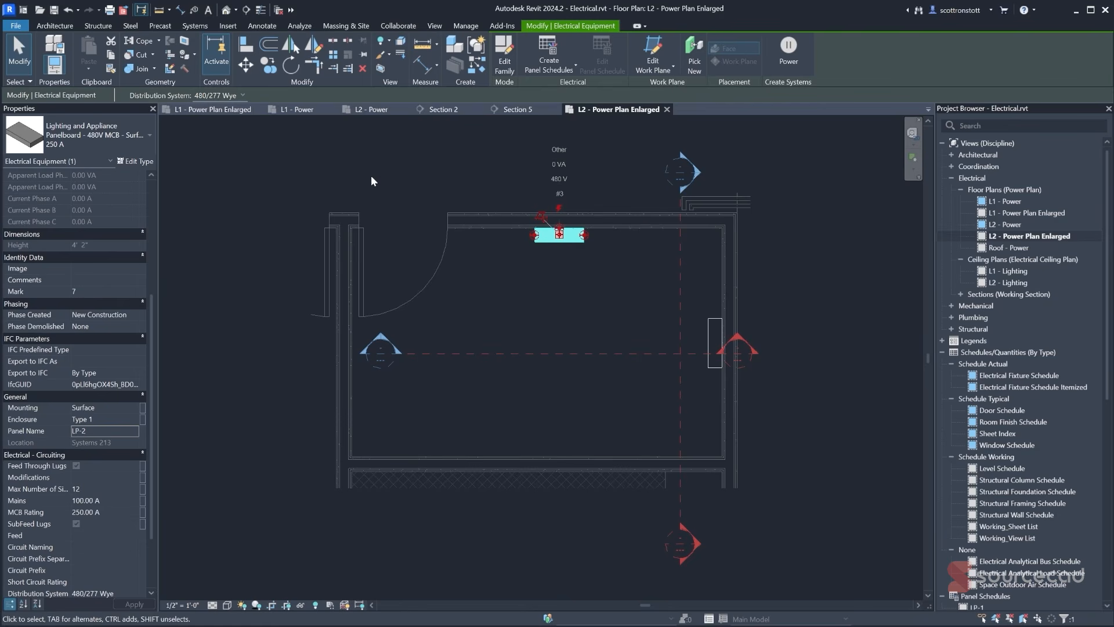
key(Escape)
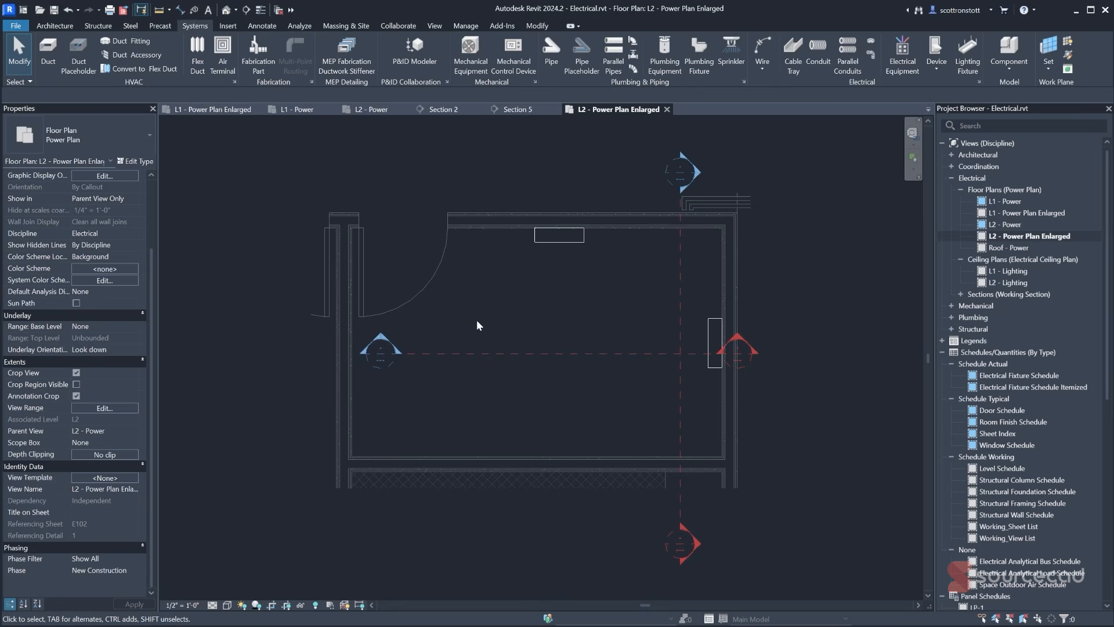
- Open the L2 - Power floor plan at the two restrooms beside the systems room
double_click(1004, 225)
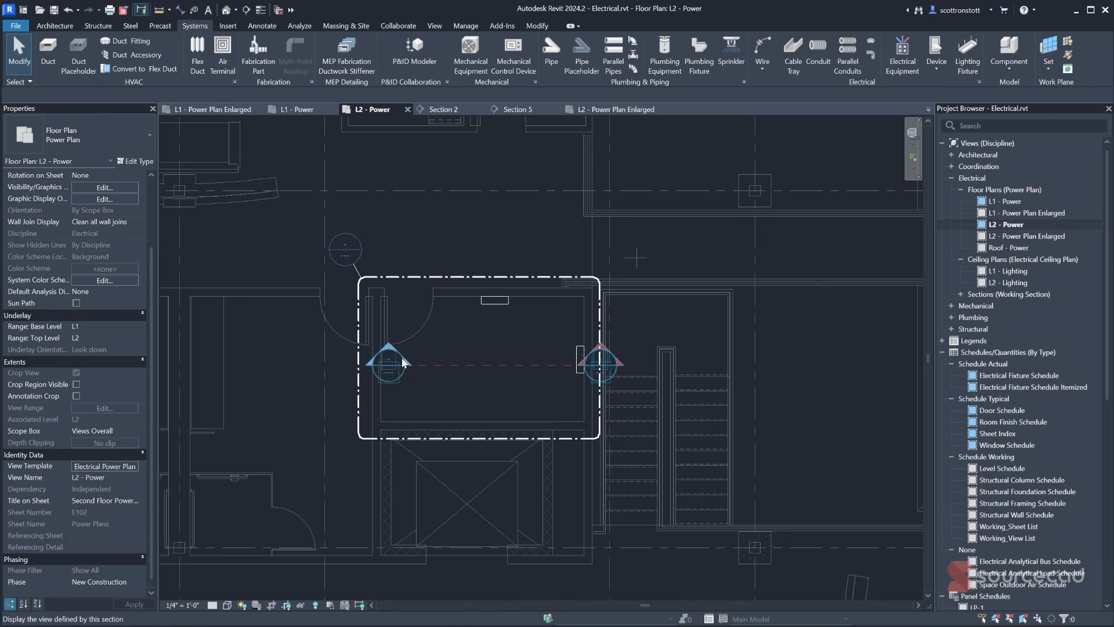
scroll(450, 388, down, 5)
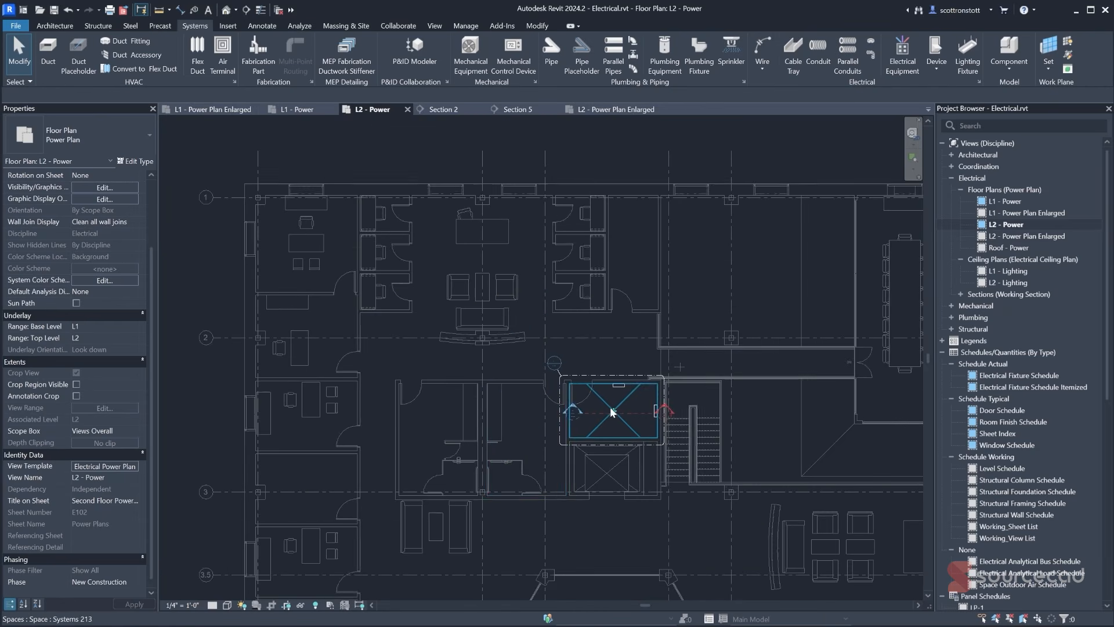
scroll(537, 430, up, 5)
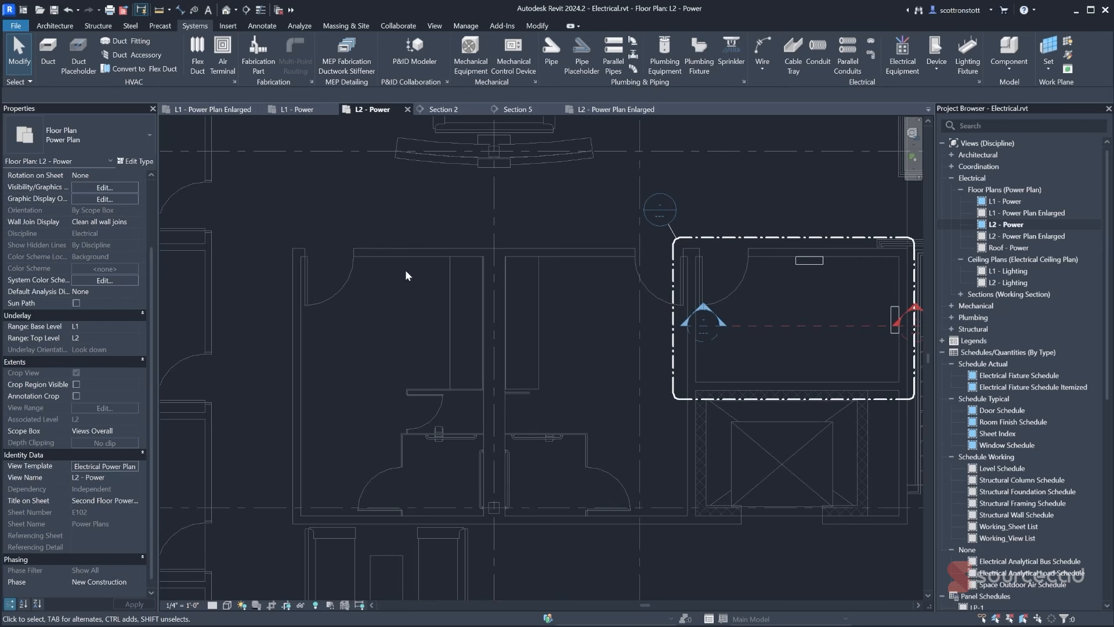
scroll(405, 270, up, 2)
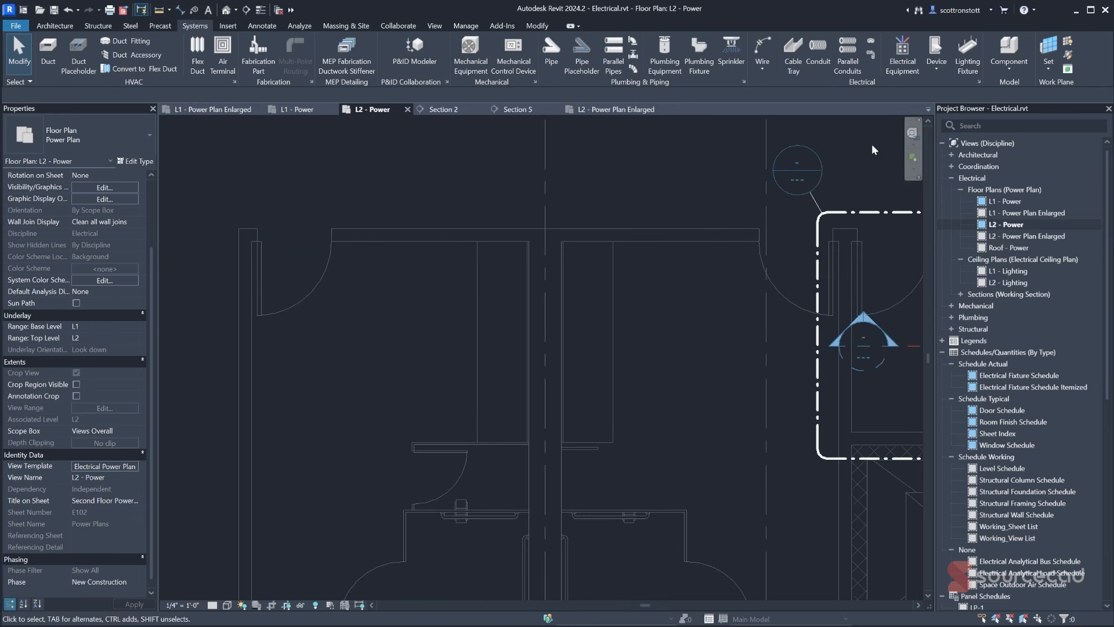
- Set up a Duplex Receptacle electrical fixture of type GFCI for placement on L2 with a 1' 6" elevation from level
click(938, 65)
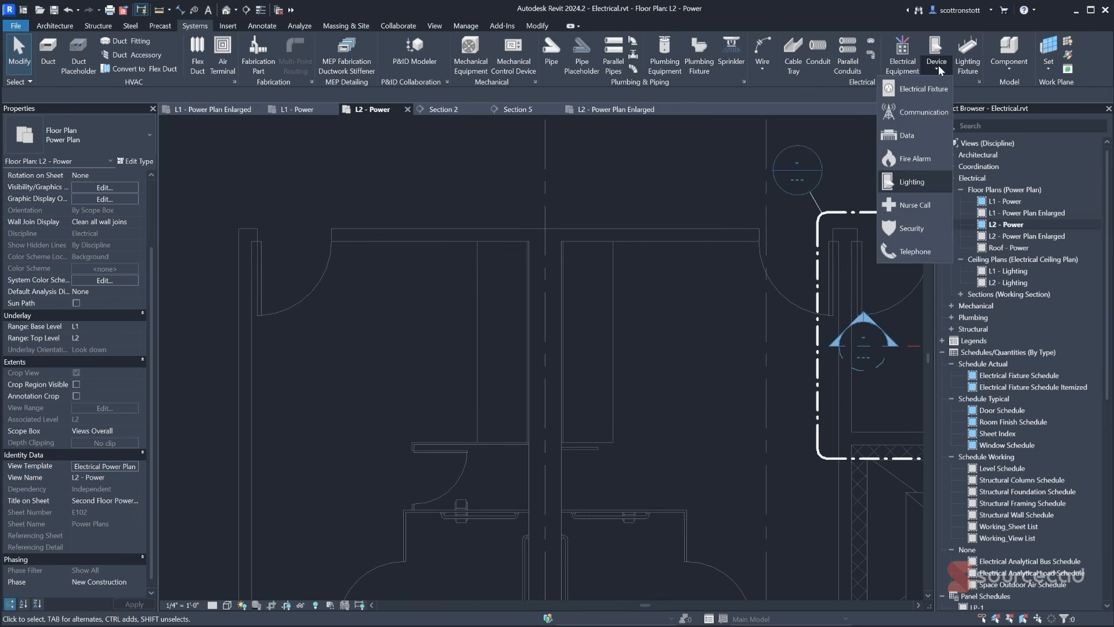
click(904, 91)
click(71, 140)
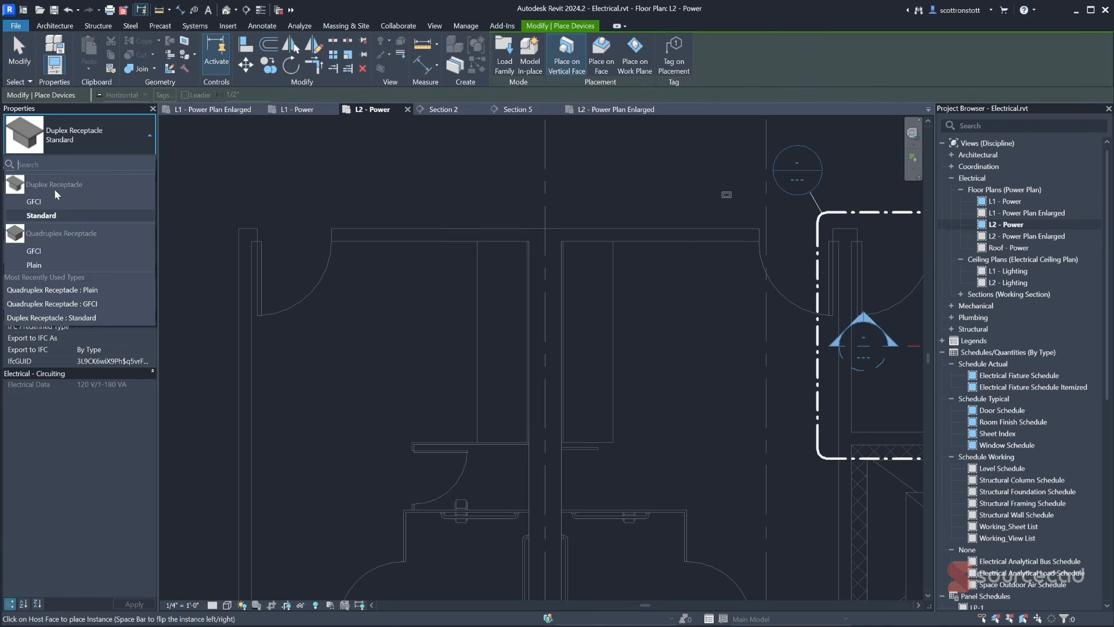
mouse_move(35, 203)
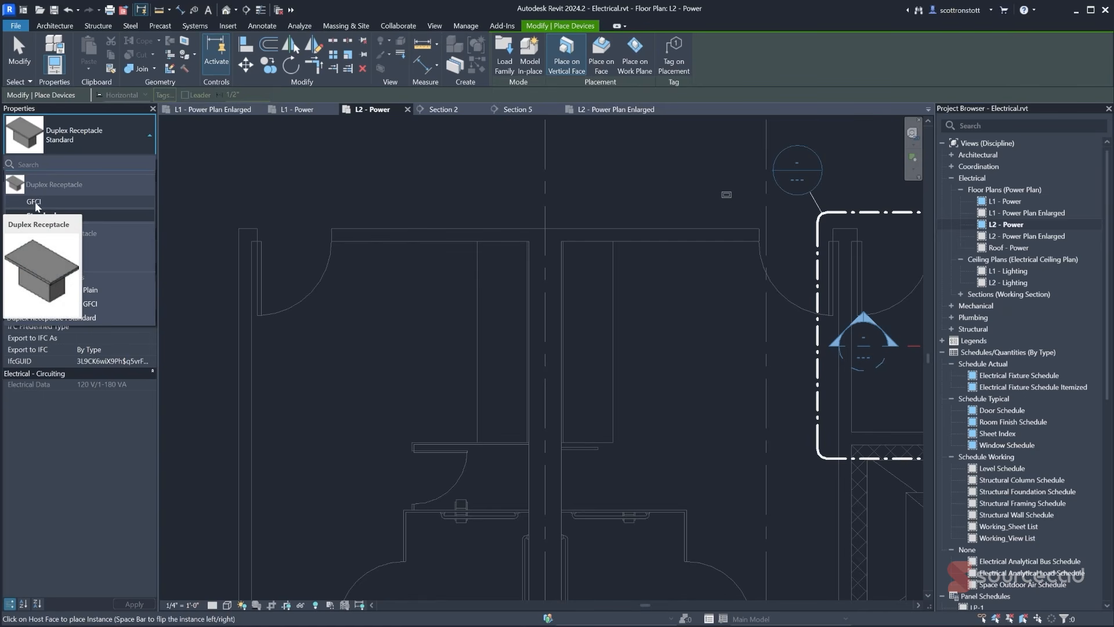
click(35, 203)
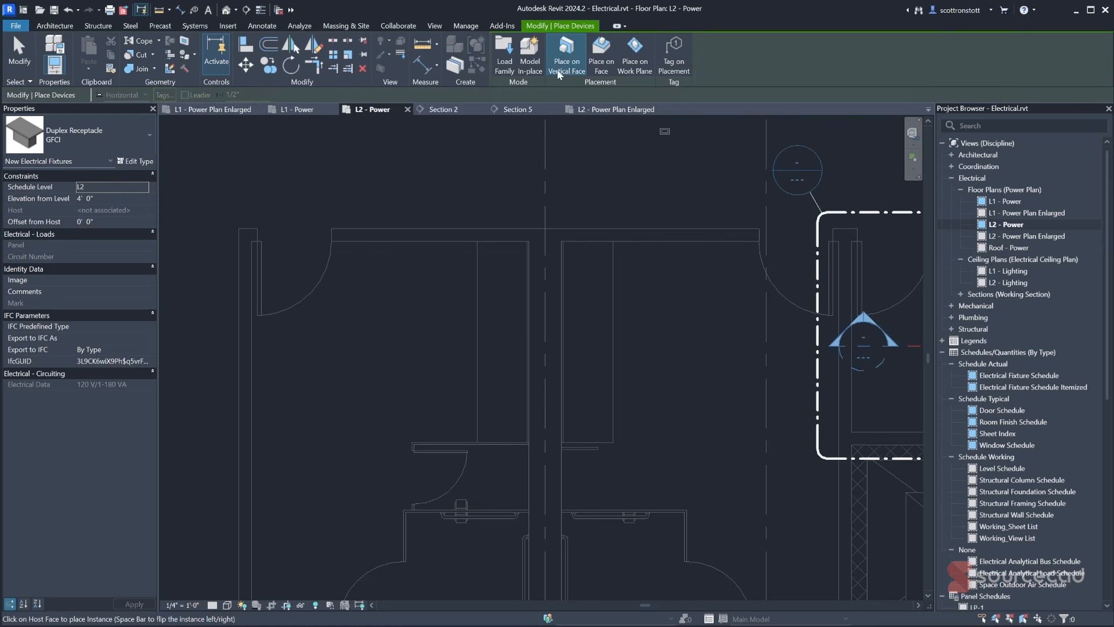
click(103, 200)
text(2)
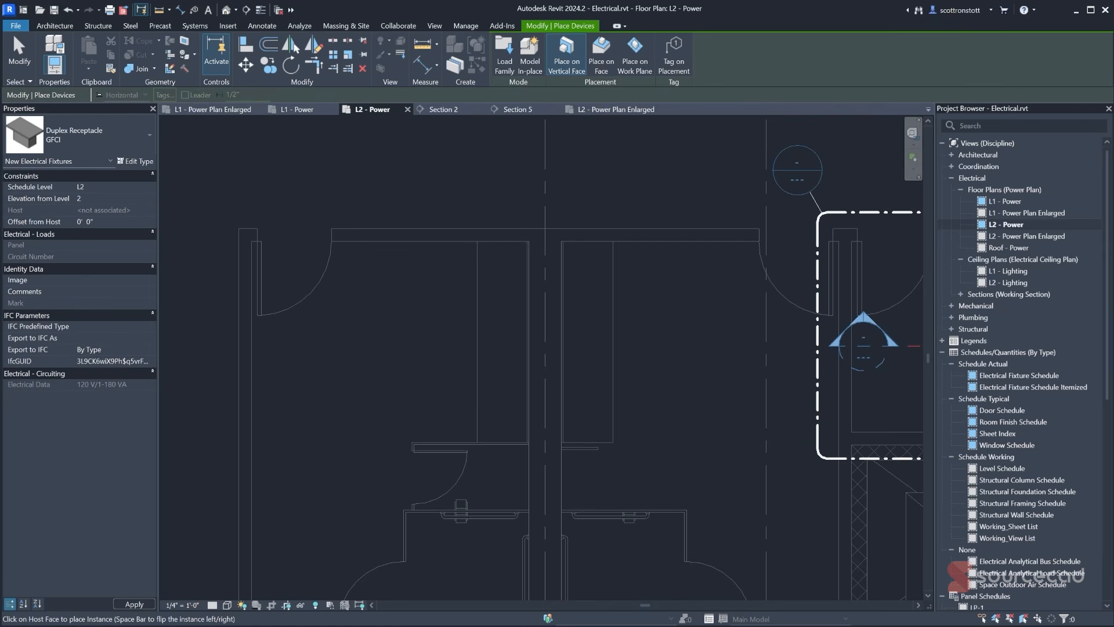
key(BackSpace)
text(1' 6")
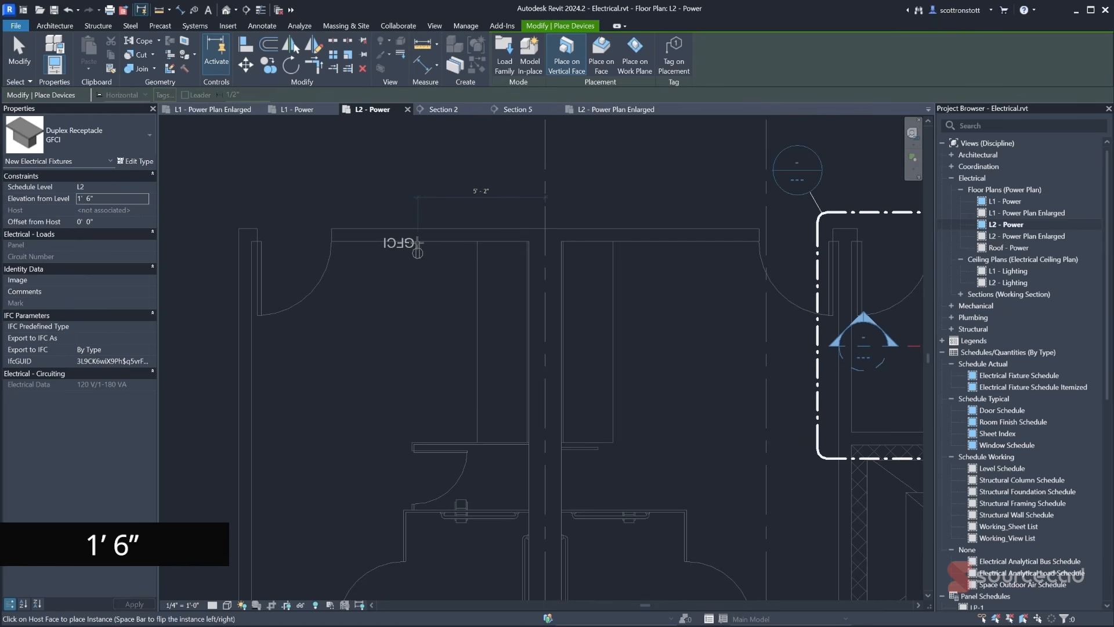
- Place four GFCI receptacles in the two restrooms, one on each upper wall and one on each side of the shared wall
click(438, 256)
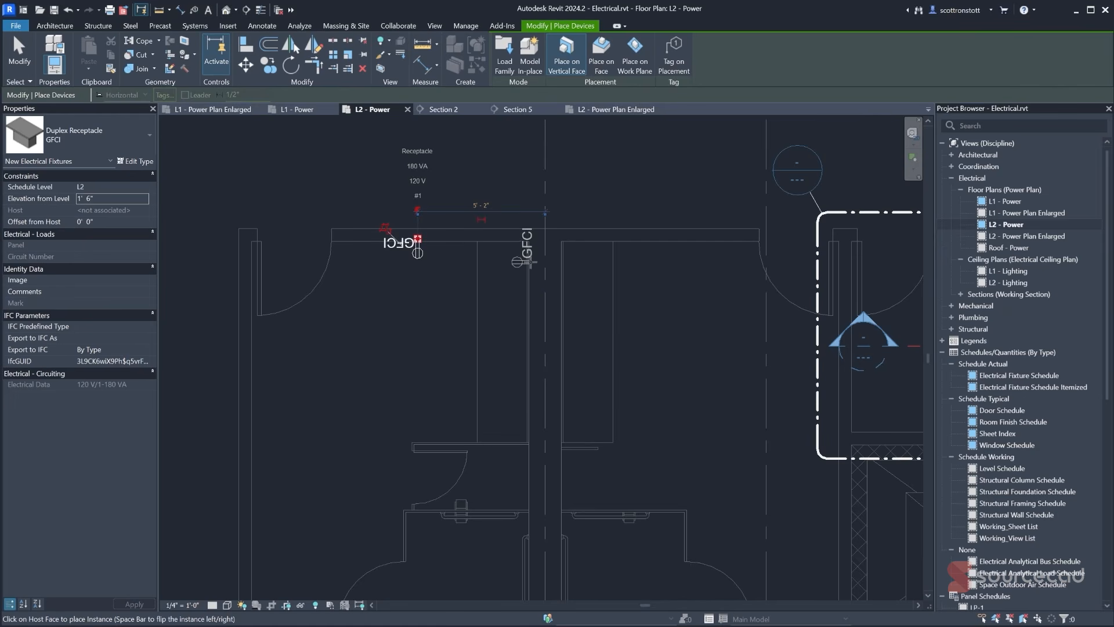
click(531, 263)
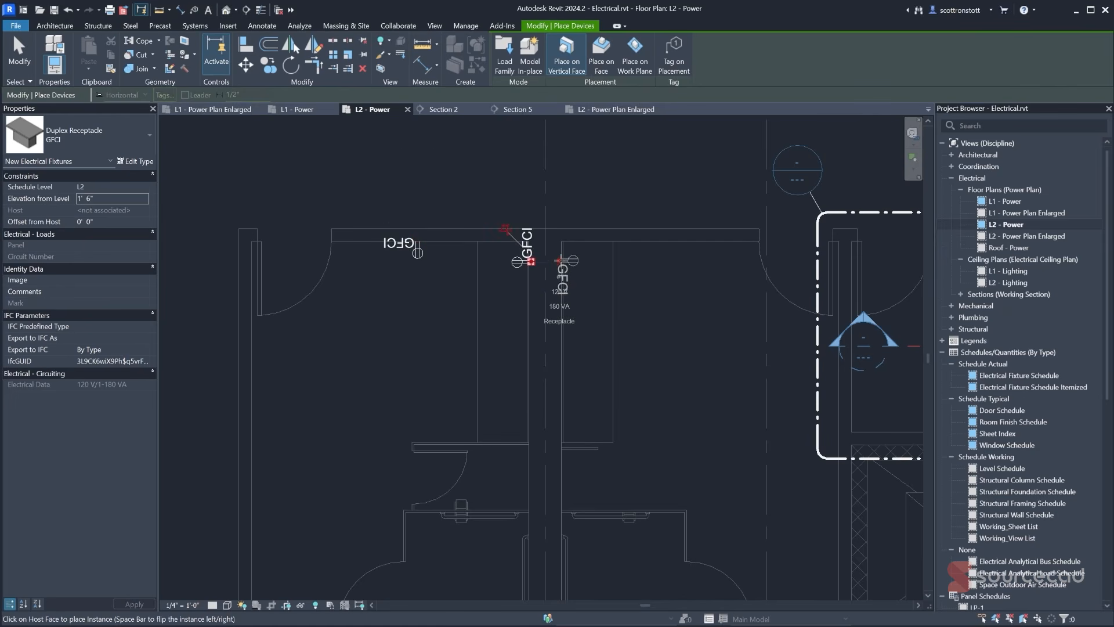
click(559, 260)
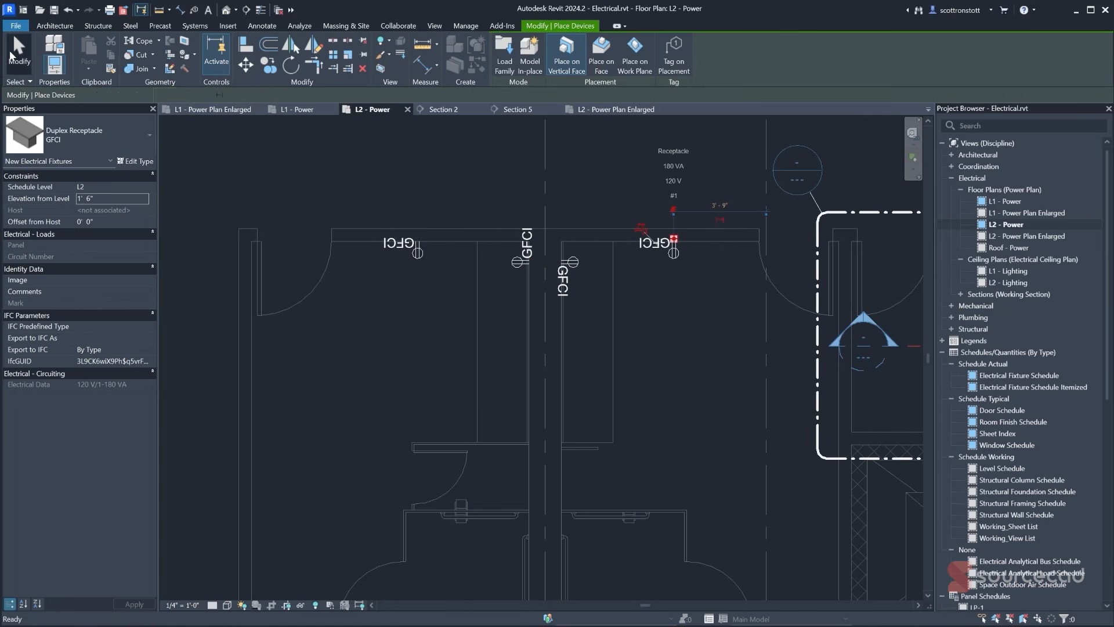
click(19, 53)
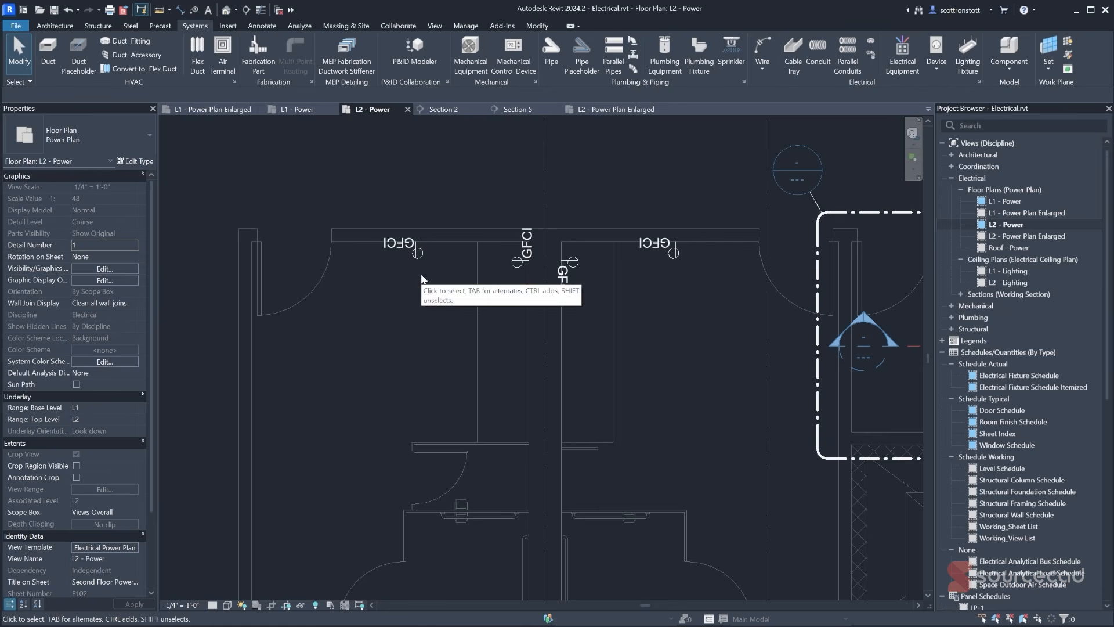
- Create a power circuit from the left restroom's upper-wall receptacle and assign it to panel PP-2
click(417, 254)
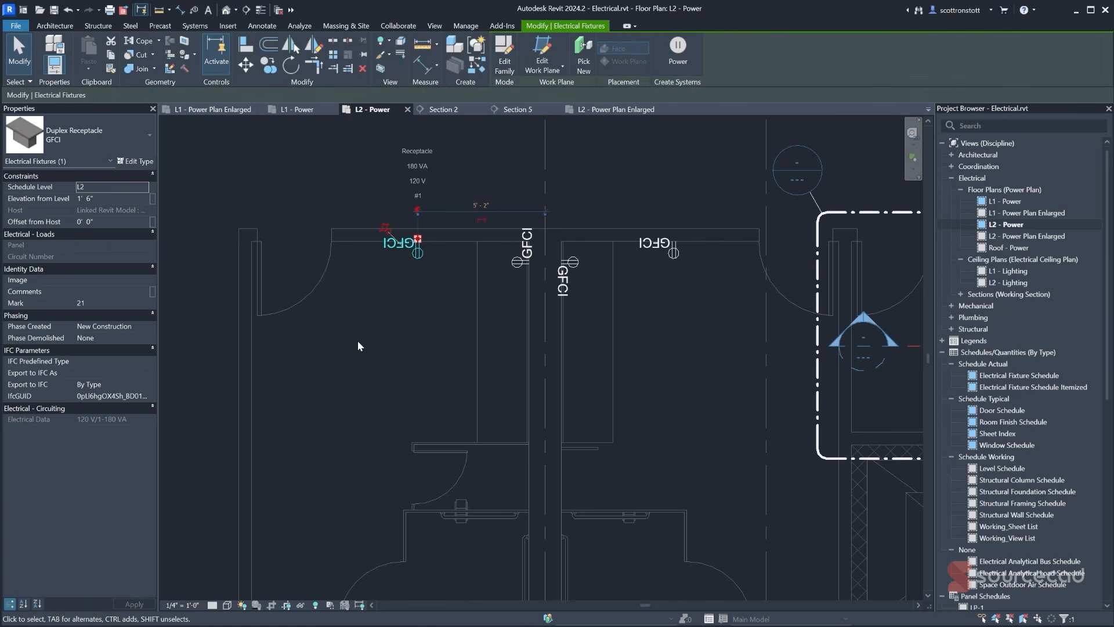
click(678, 47)
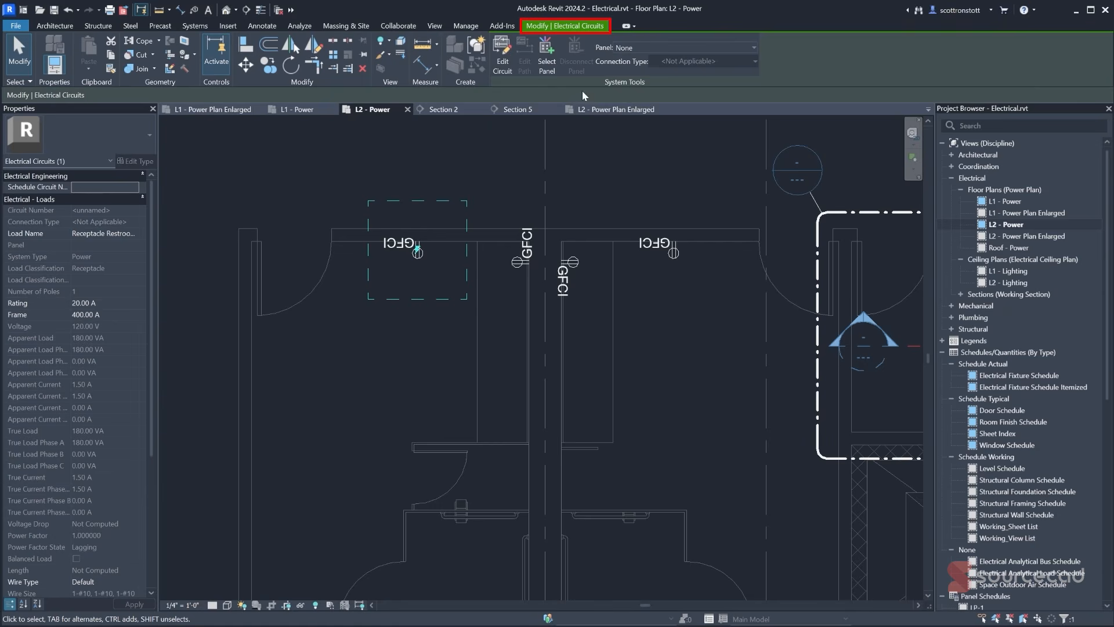
click(628, 48)
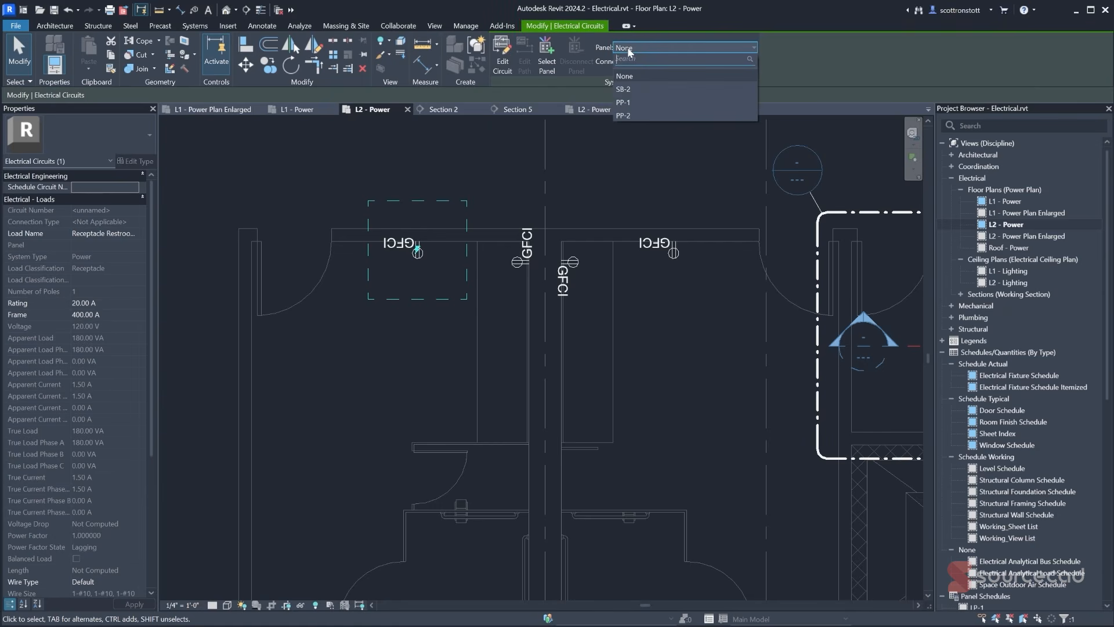
click(625, 115)
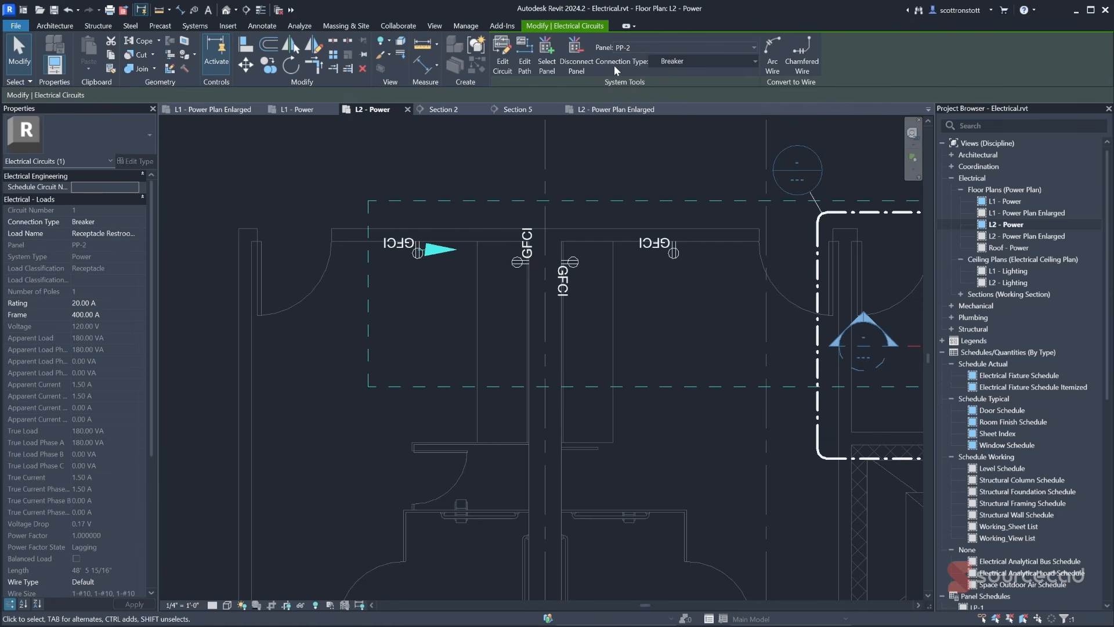
- Add the GFCI receptacle on the left side of the shared restroom wall to the existing PP-2 circuit and finish editing the circuit
click(681, 62)
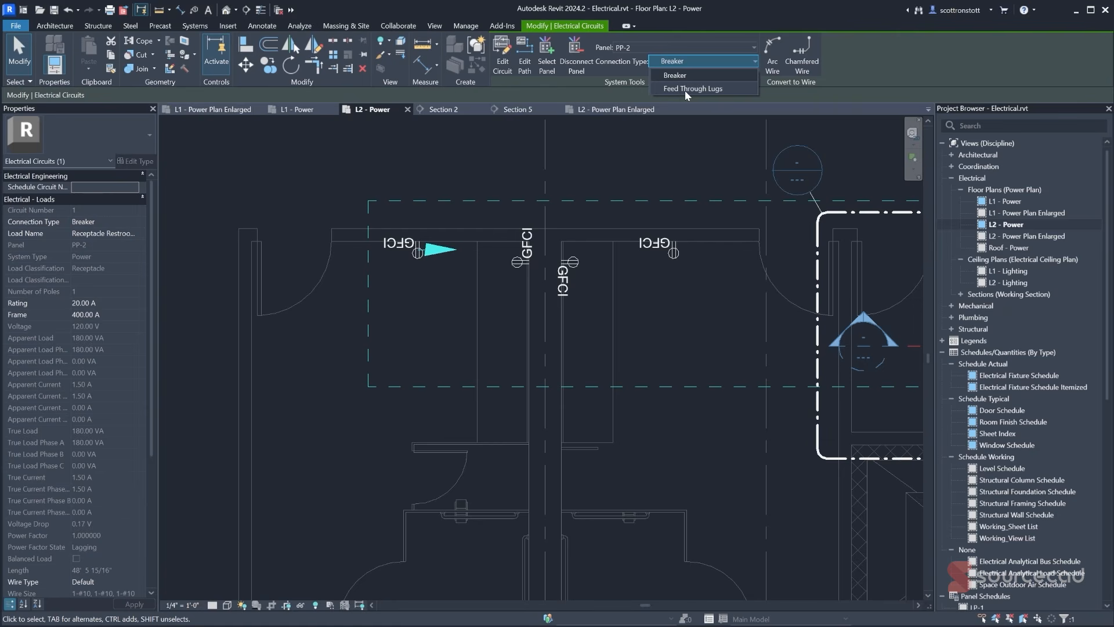
click(687, 61)
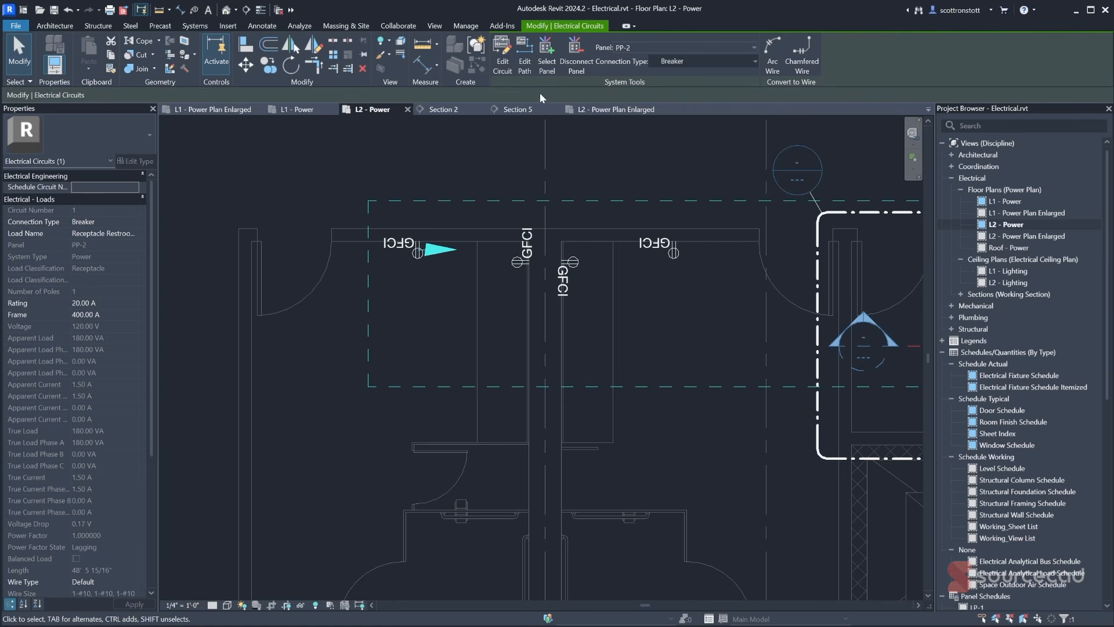
click(499, 49)
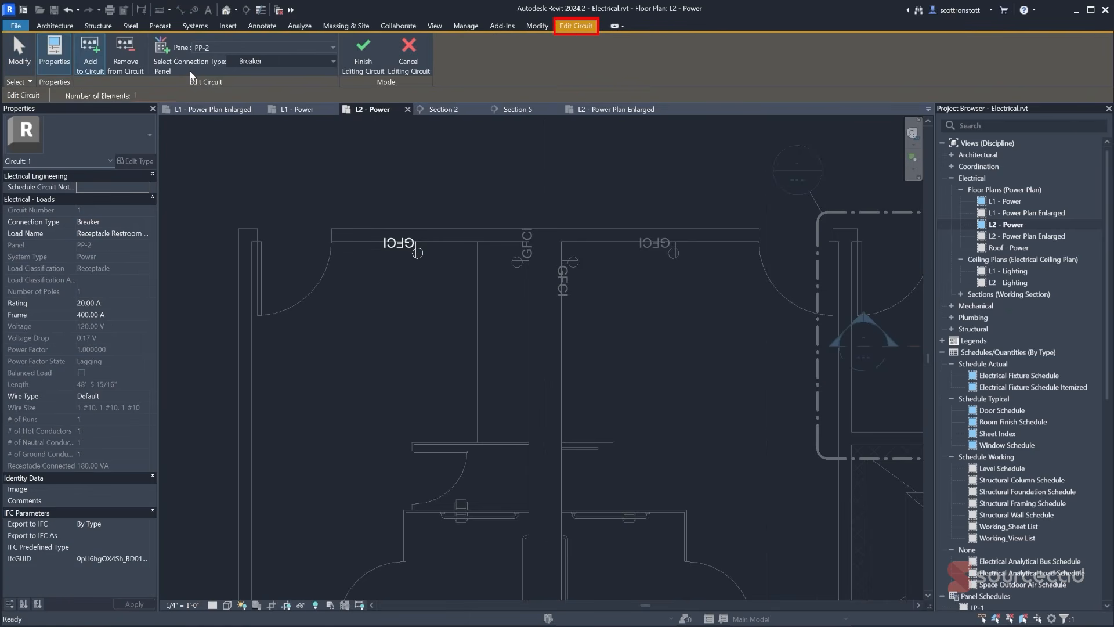
click(91, 60)
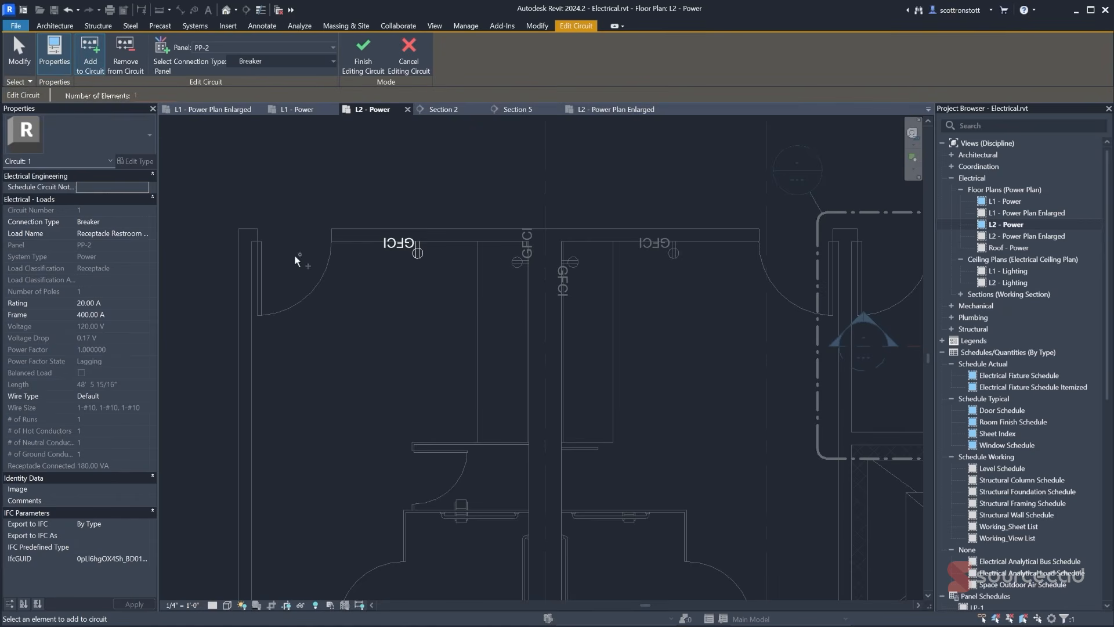
click(514, 261)
click(355, 56)
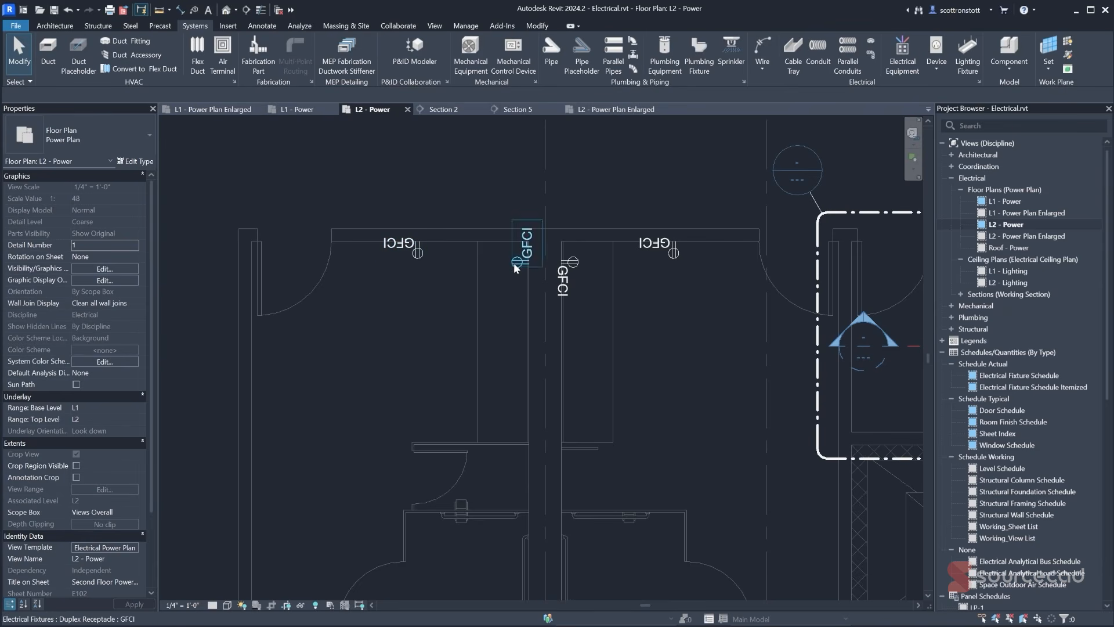
- Convert the left restroom's two-receptacle PP-2 circuit to arc wires
key(Tab)
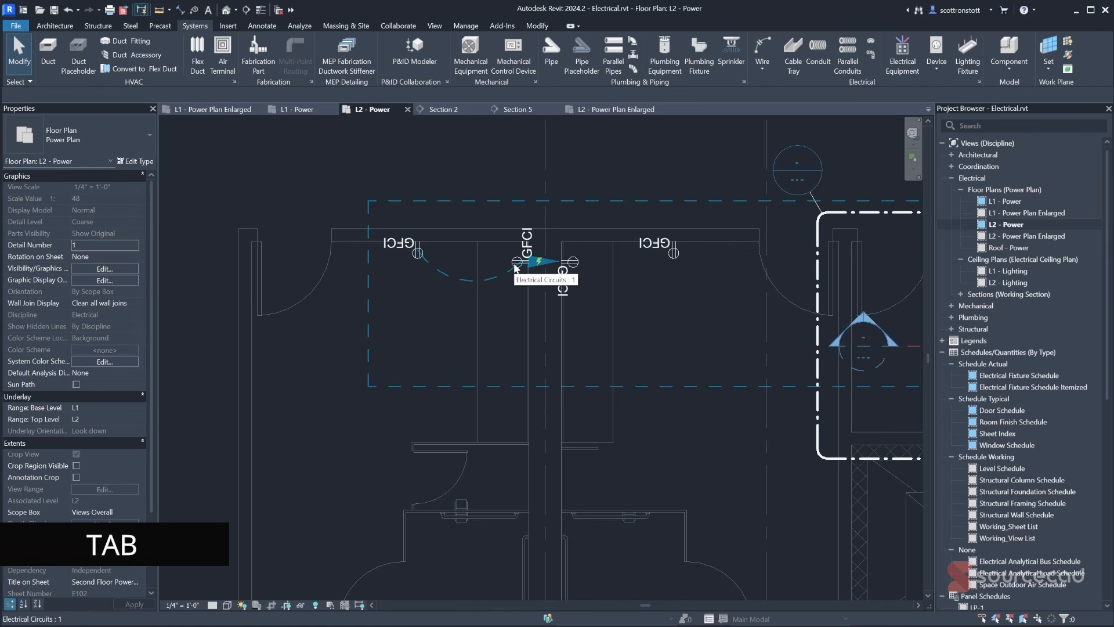
scroll(507, 301, down, 2)
middle_drag(502, 303, 398, 320)
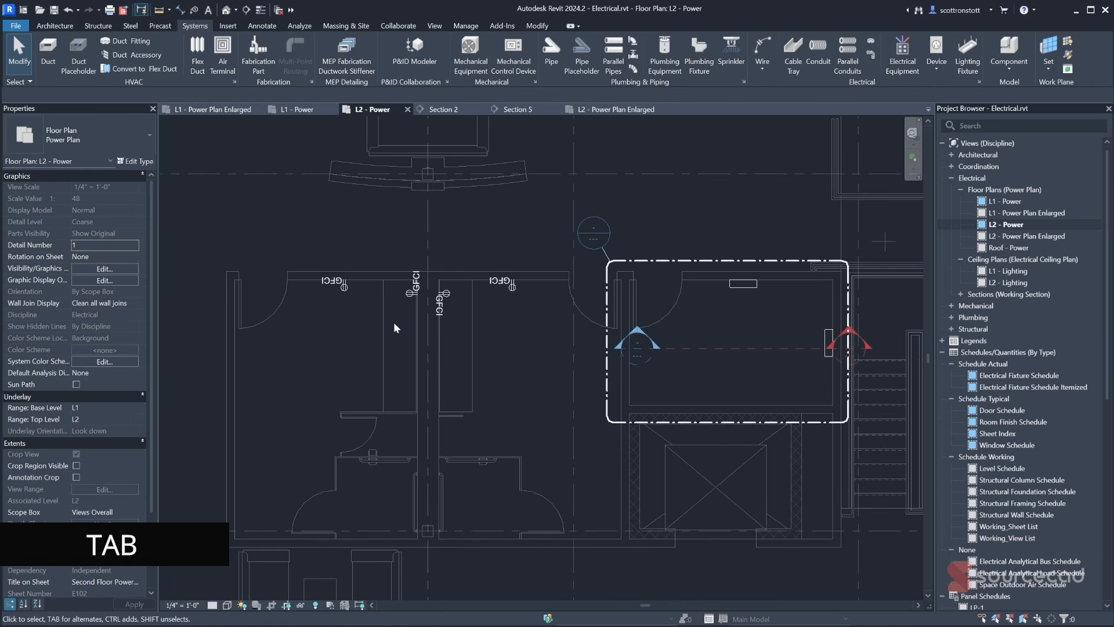
key(Tab)
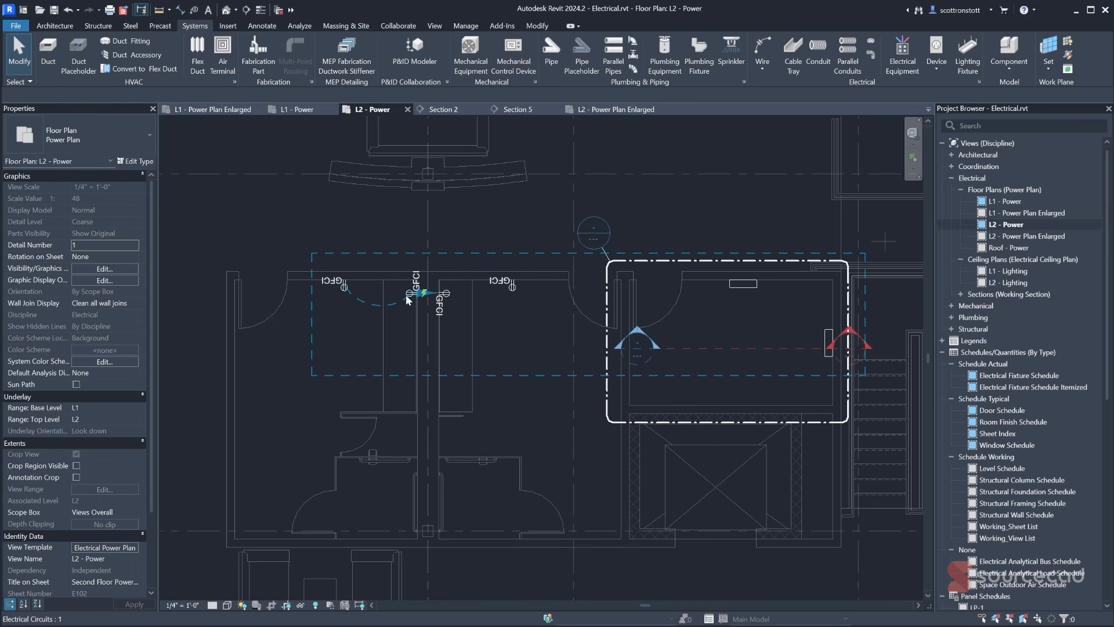
click(408, 299)
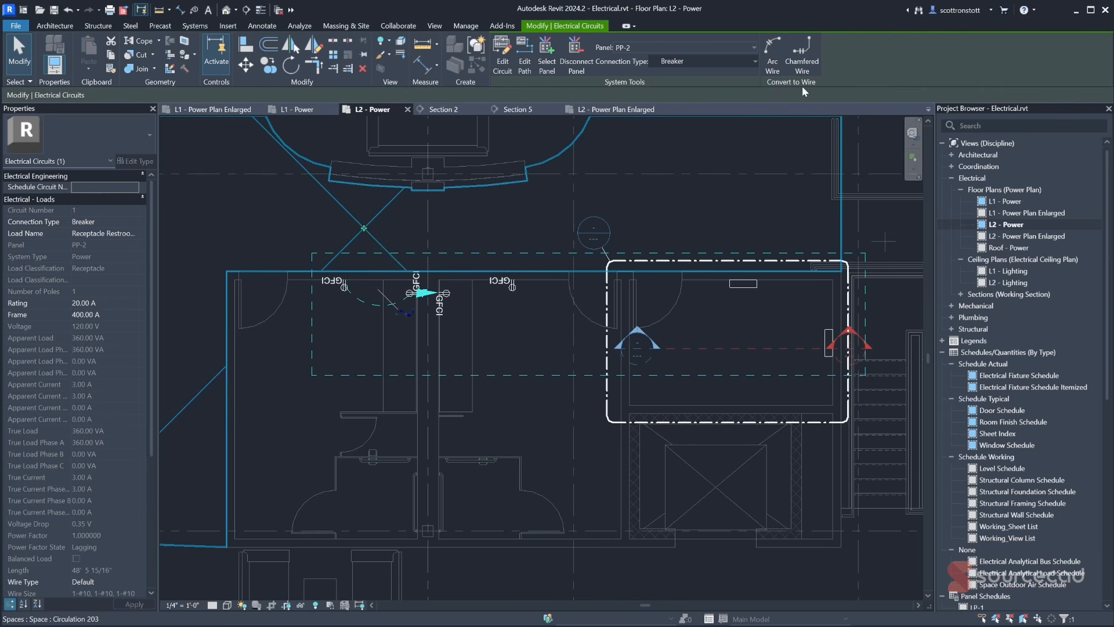
click(772, 53)
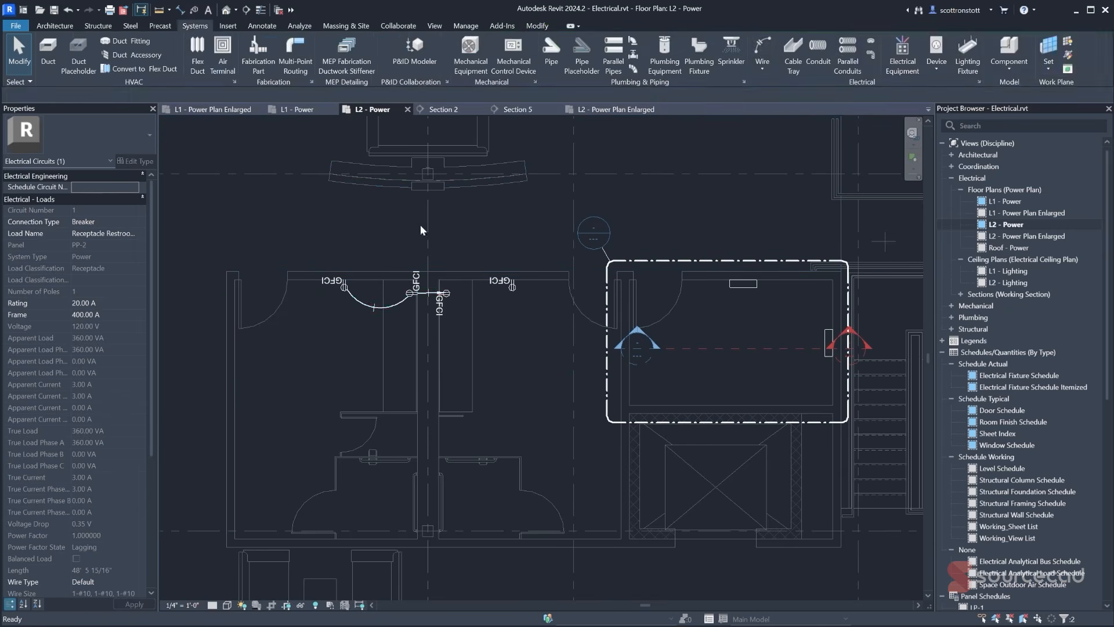
- Reshape the home run wire into an upward-bowed arc above the right shared-wall receptacle by moving its arrow end and middle vertex
scroll(350, 313, up, 2)
scroll(351, 314, up, 2)
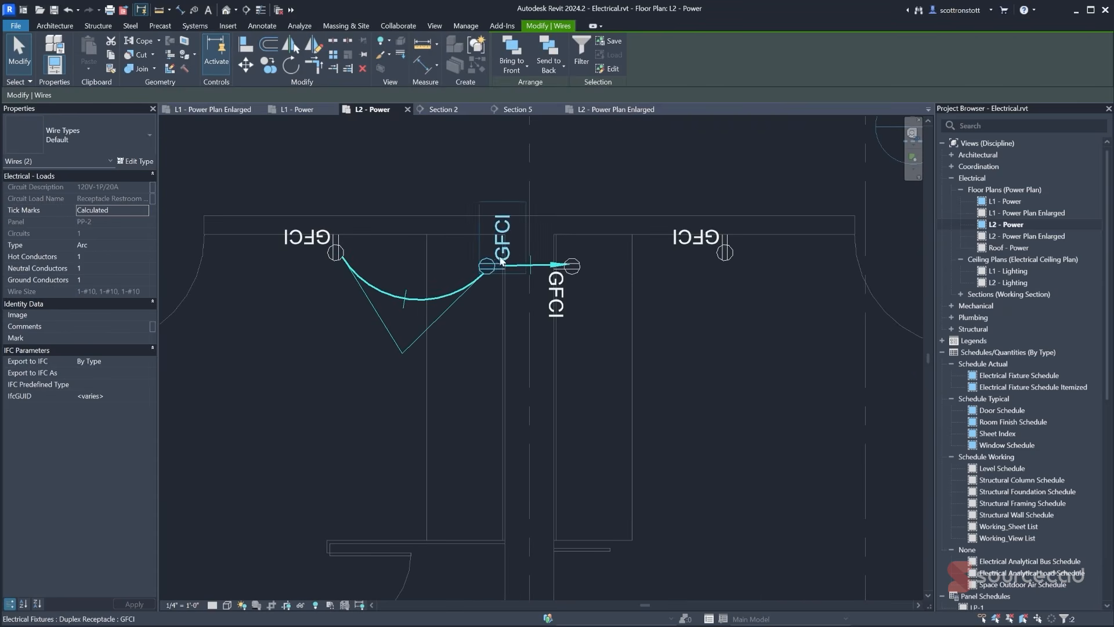
scroll(513, 248, up, 4)
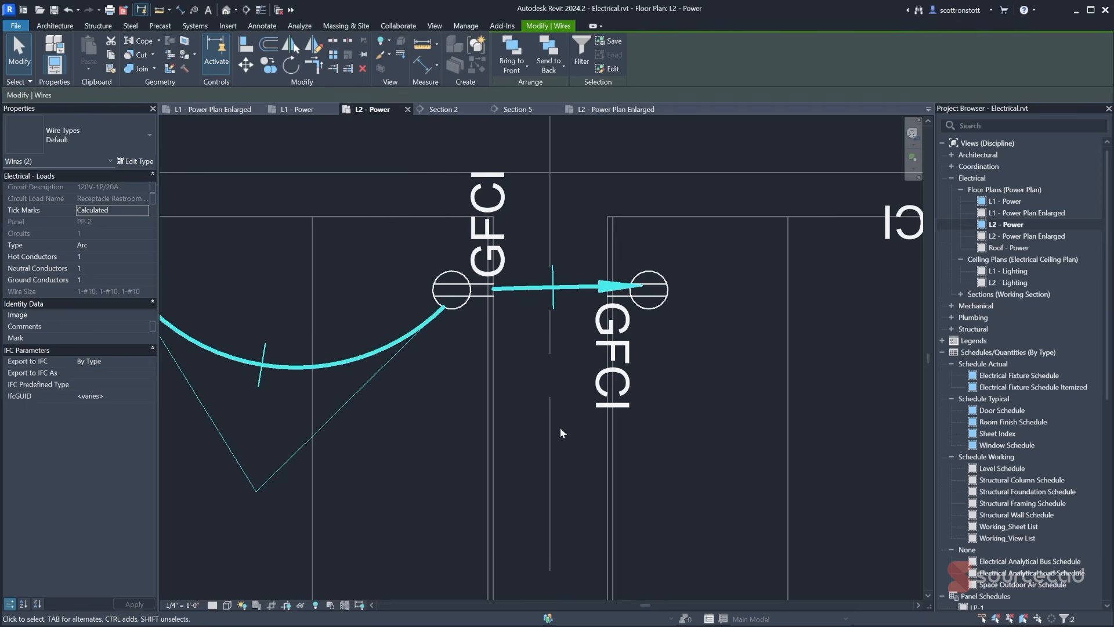
click(19, 58)
click(545, 287)
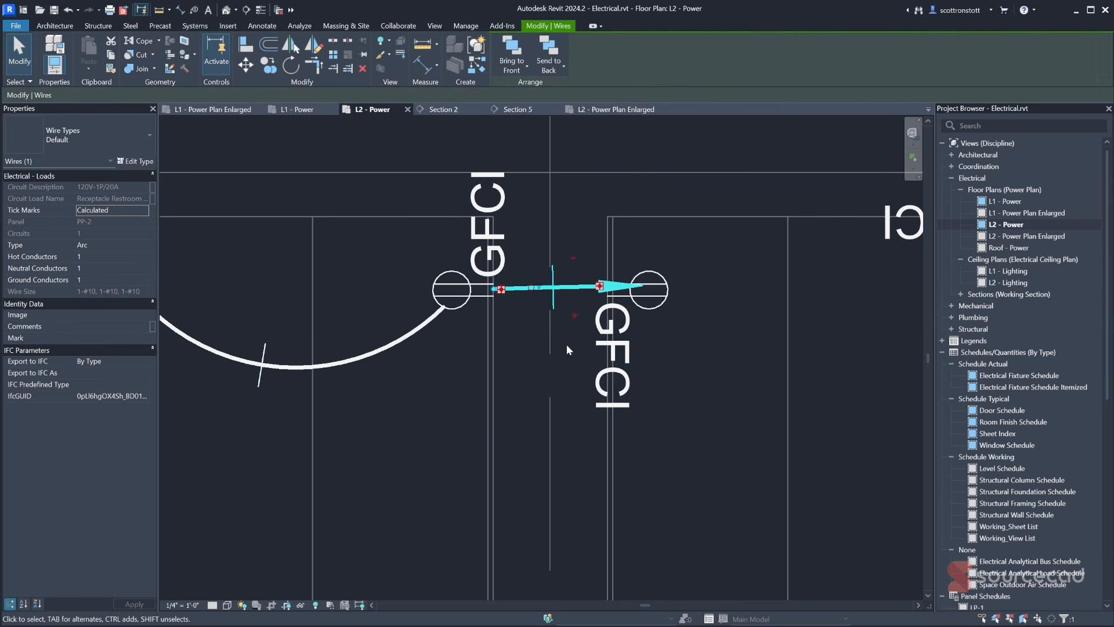
drag(600, 286, 668, 184)
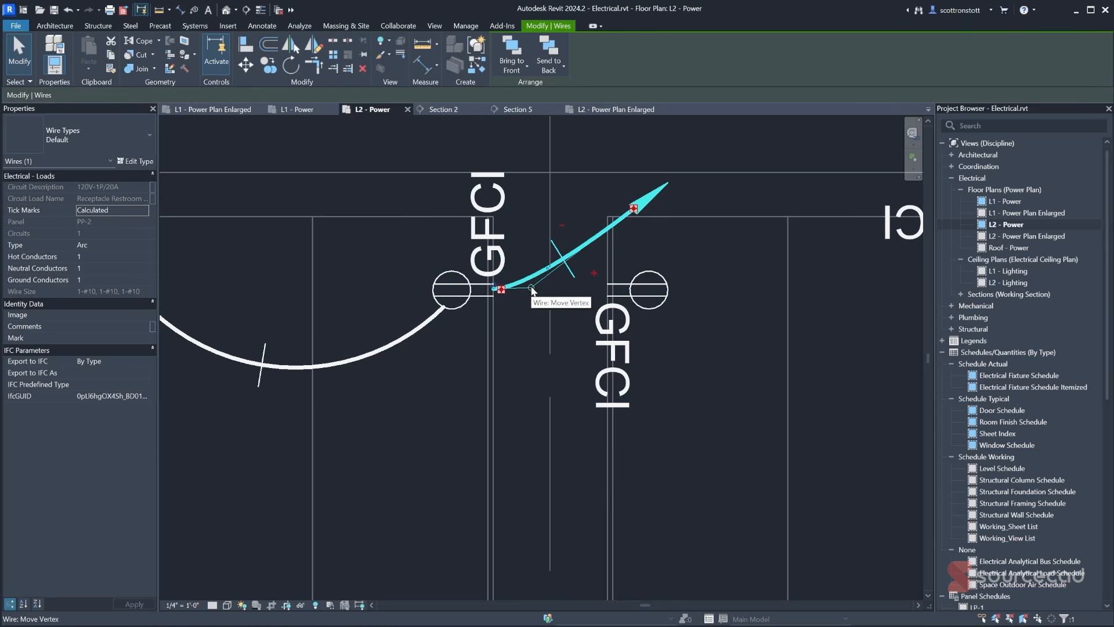
drag(532, 288, 551, 186)
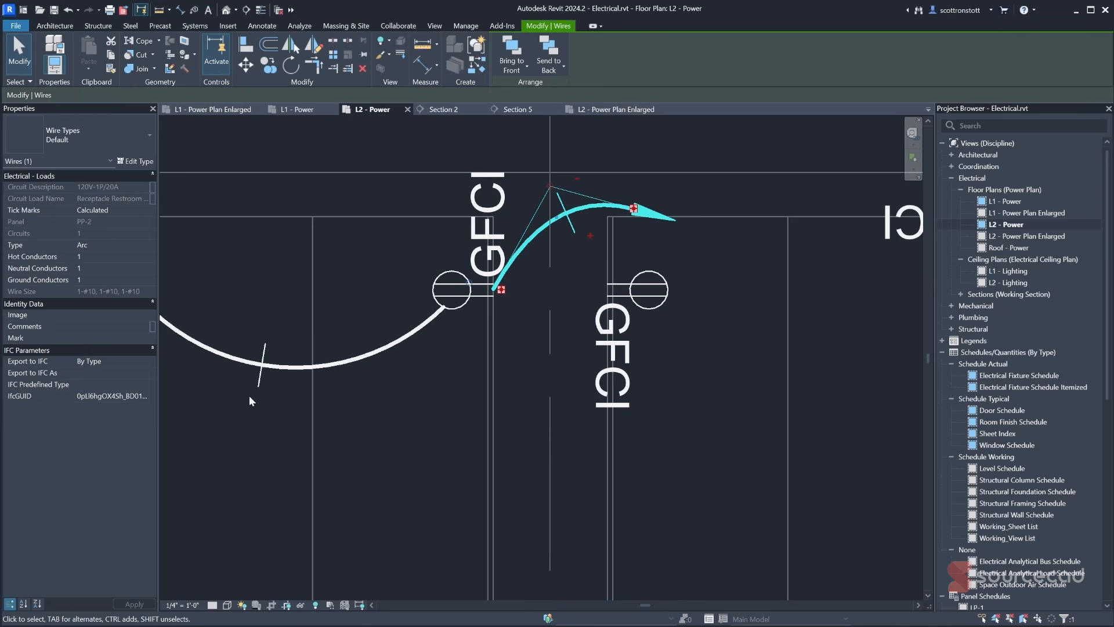
scroll(430, 497, down, 2)
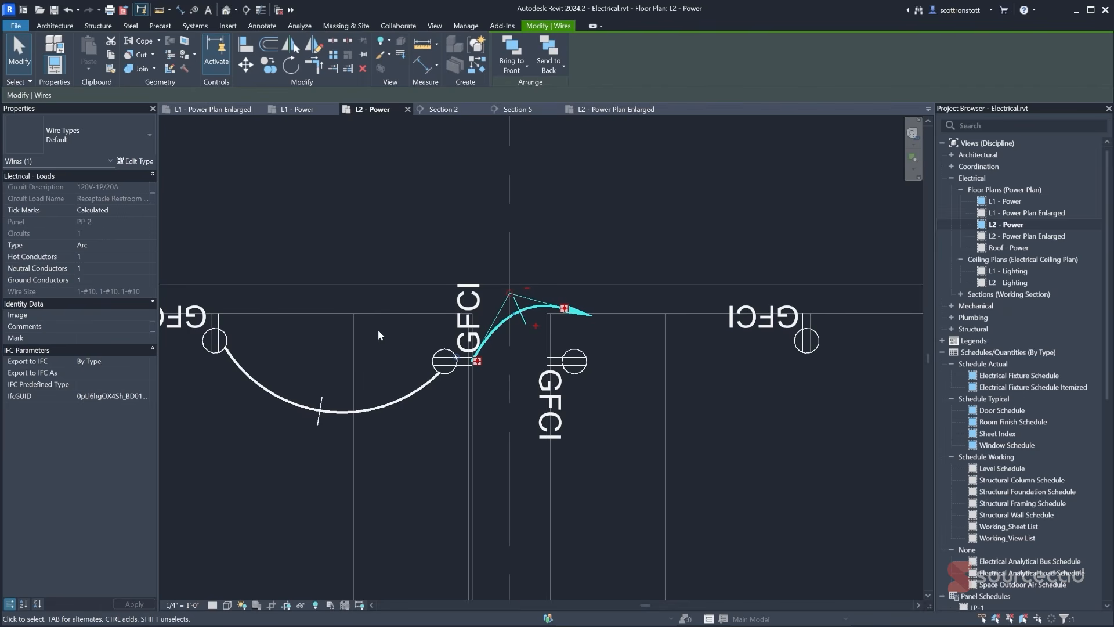
key(Escape)
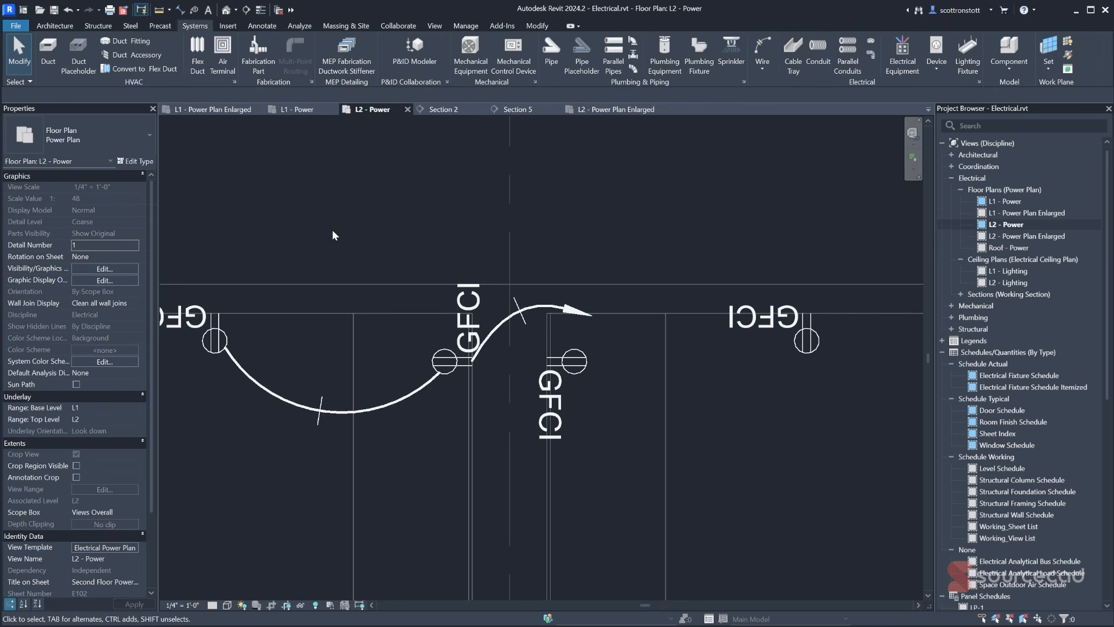
- Try 3 hot conductors on the arc wire between the left restroom's receptacles, then reduce the number back to 1
click(306, 404)
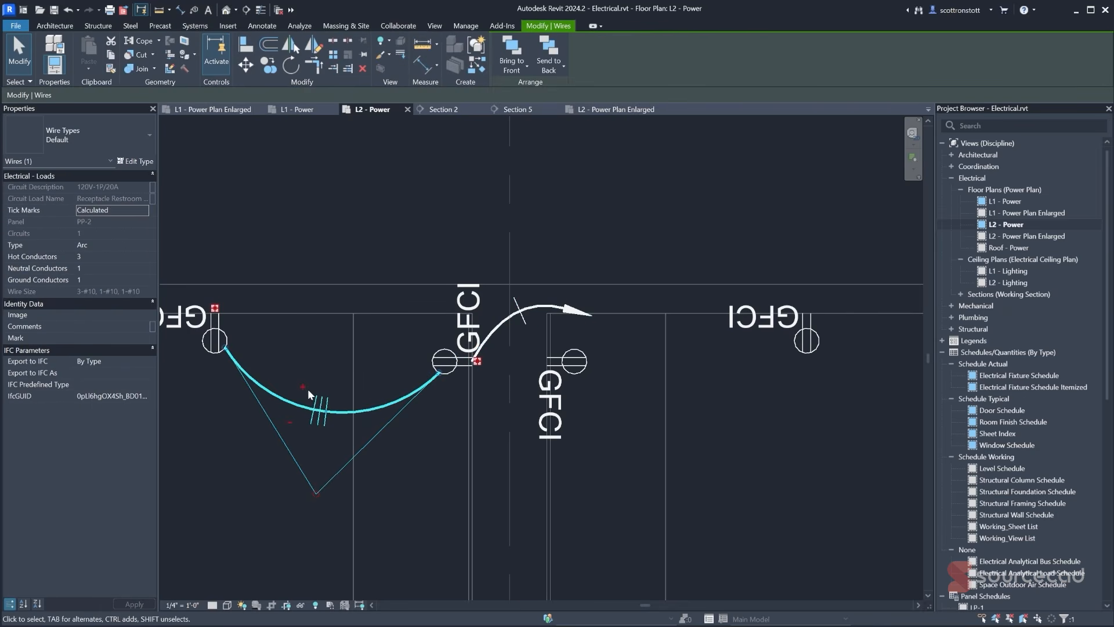
click(308, 388)
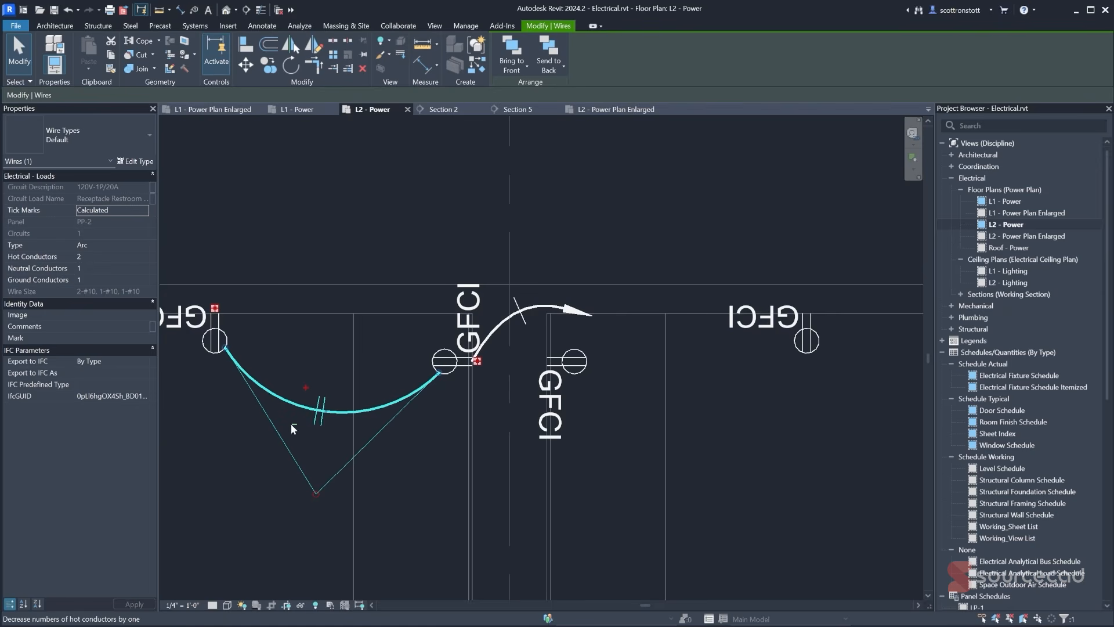
click(293, 424)
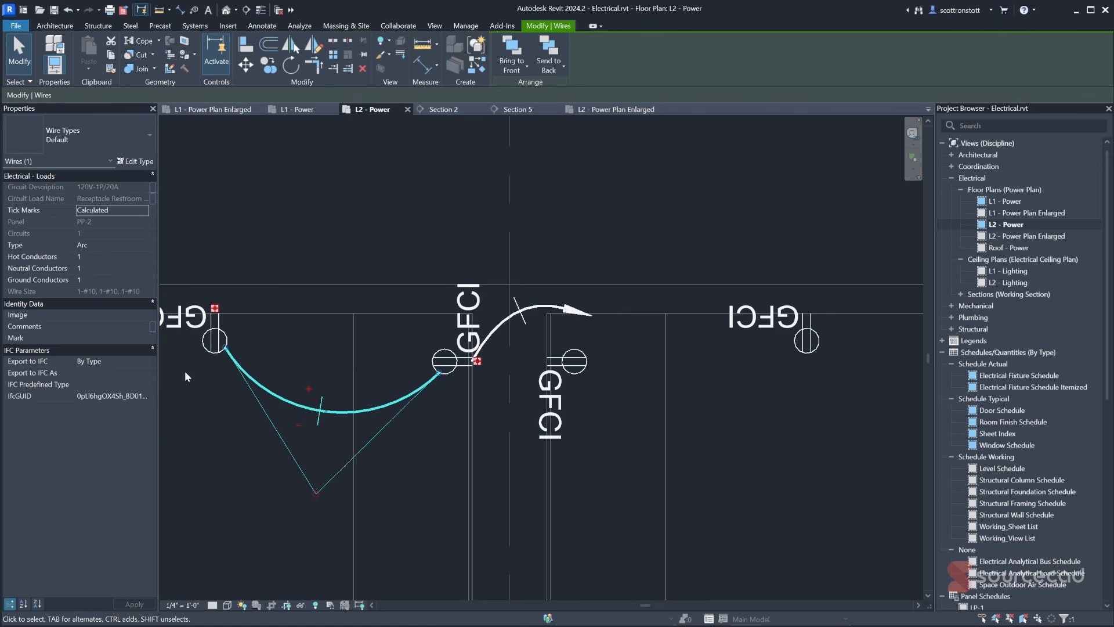
- Try 2 hot conductors in the same arc wire's properties, restore the value to 1 and deselect the wire
click(141, 210)
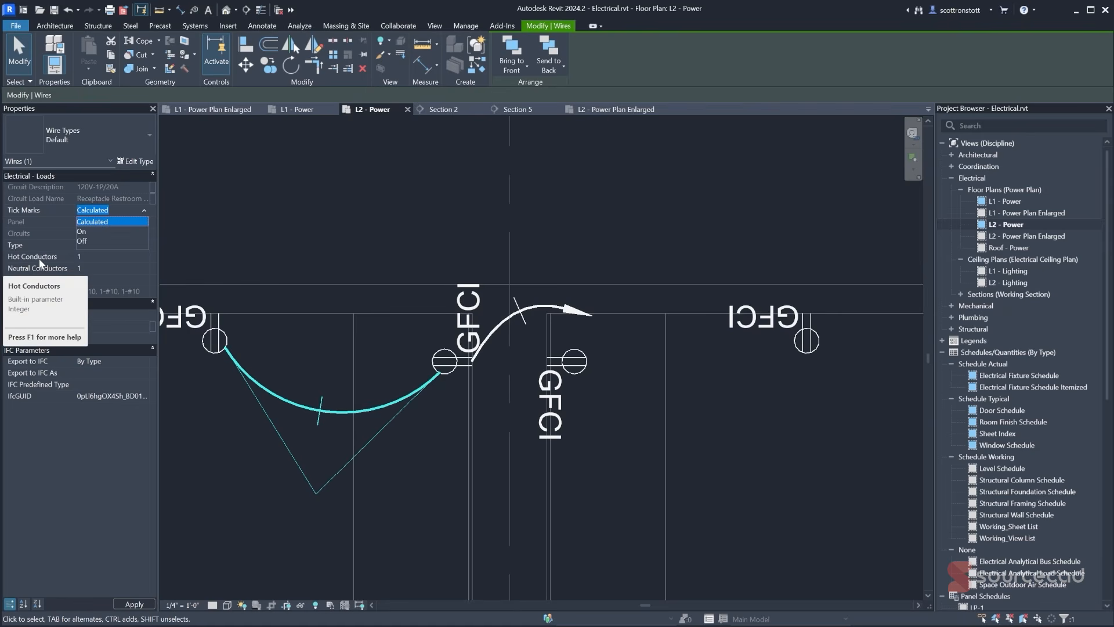
click(82, 257)
click(86, 255)
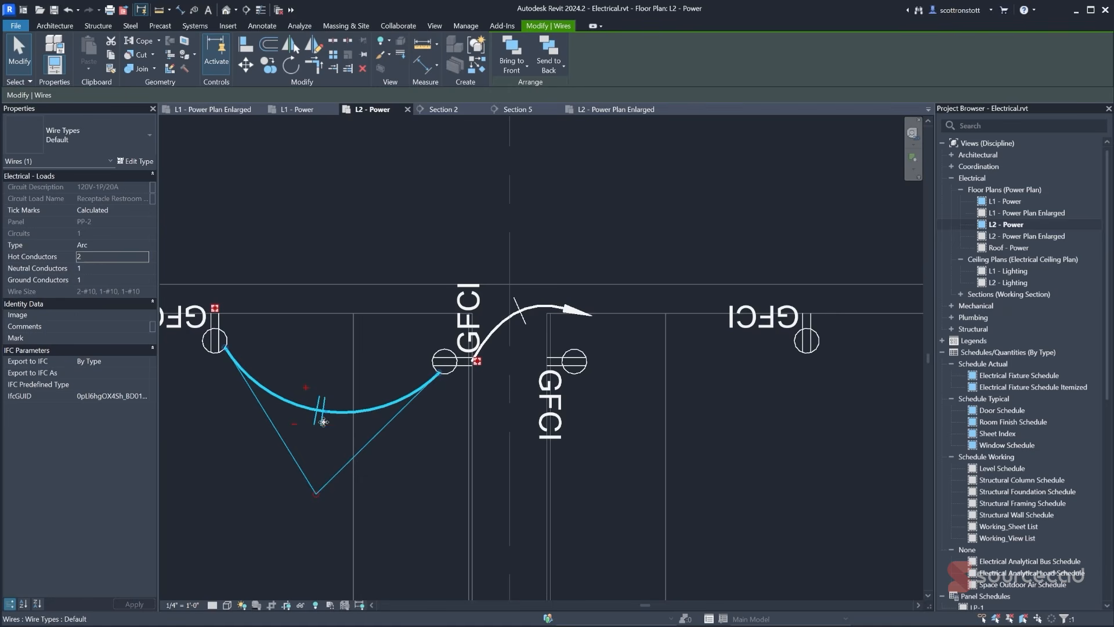
double_click(138, 256)
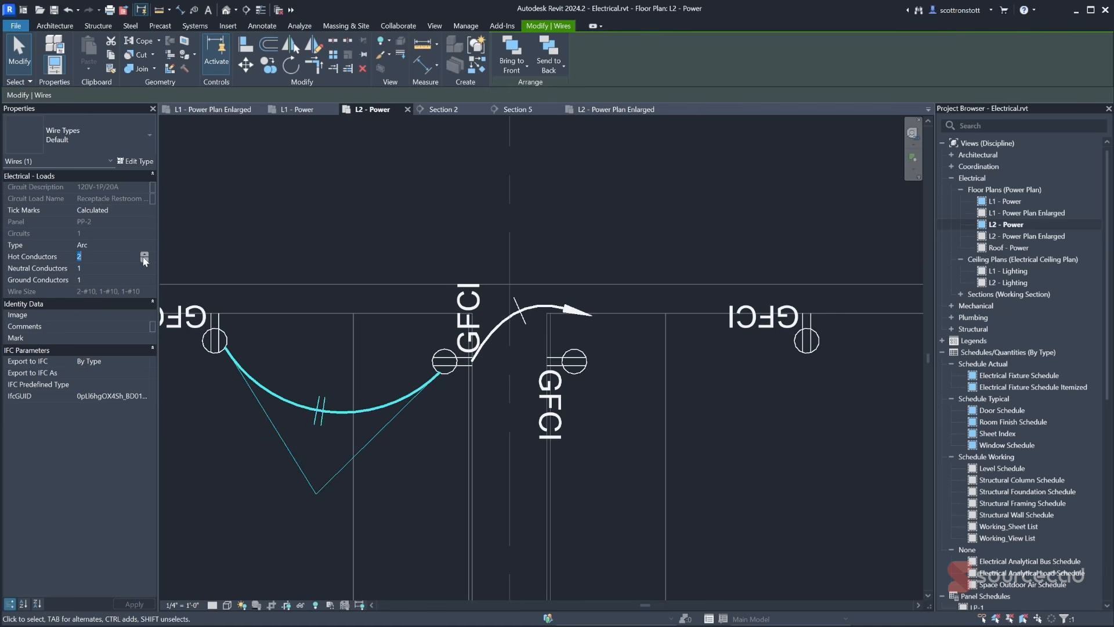
text(1)
click(312, 222)
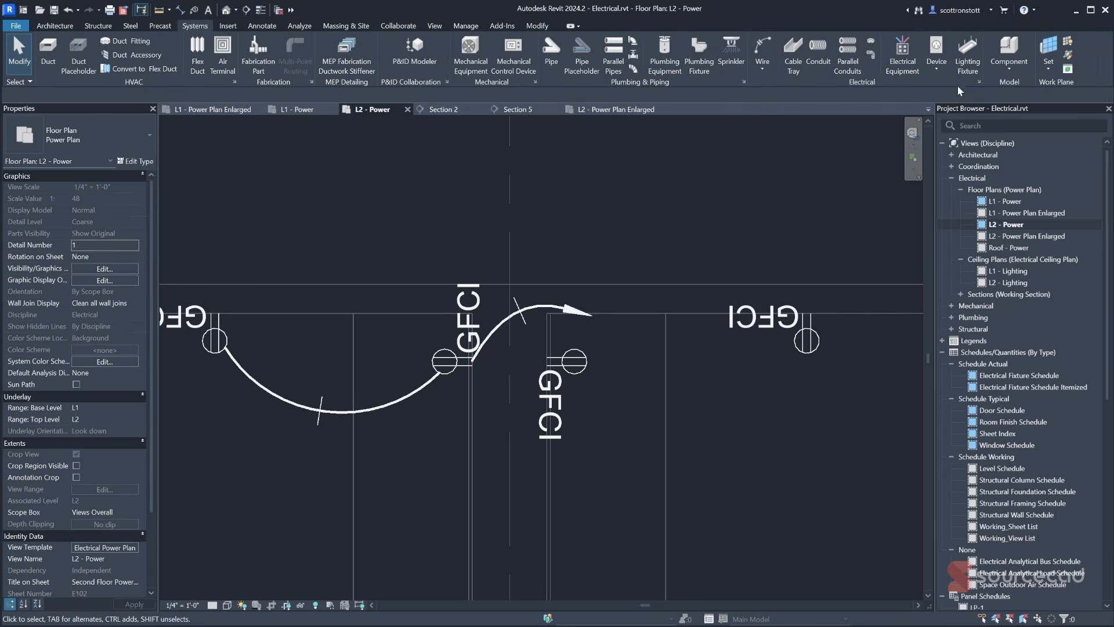
- Review the hot and ground wire tick mark options in the Wiring section of Electrical Settings
click(979, 81)
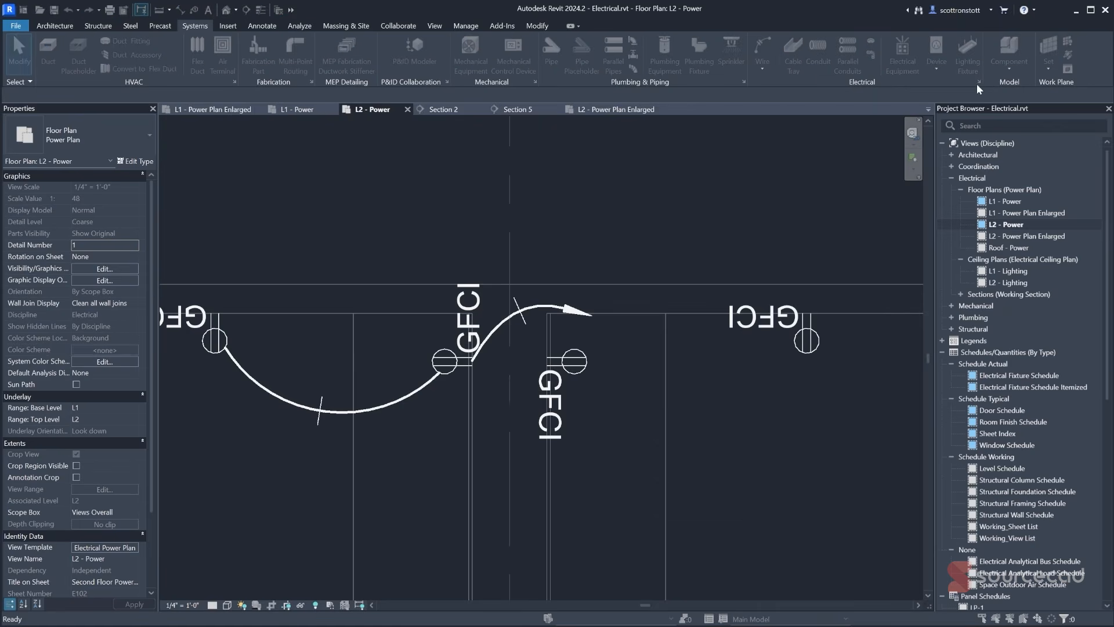
click(434, 300)
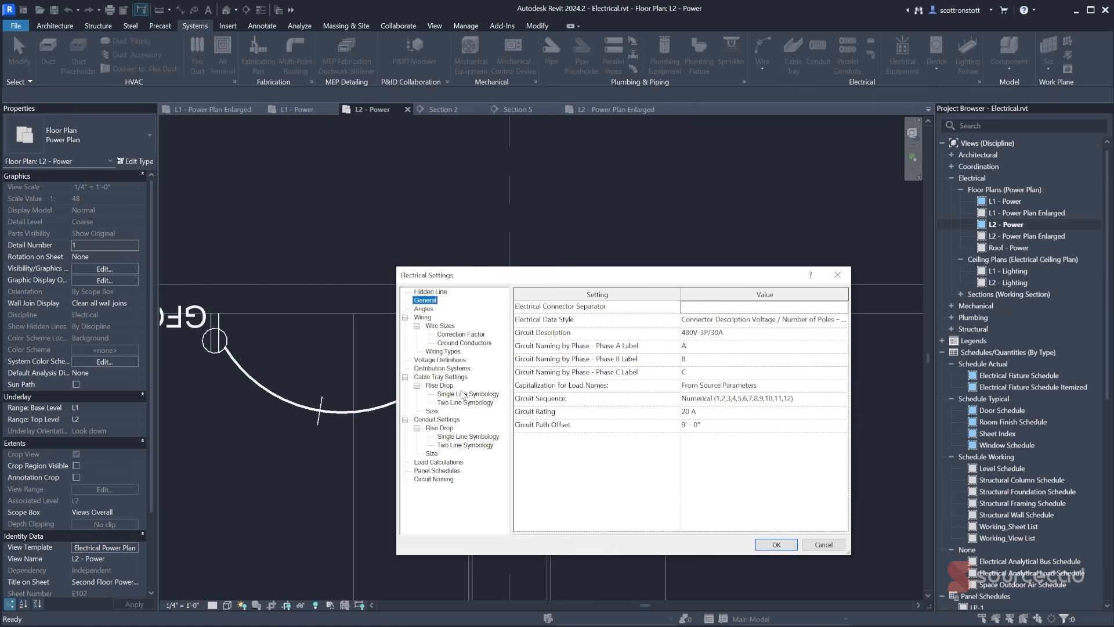
click(422, 317)
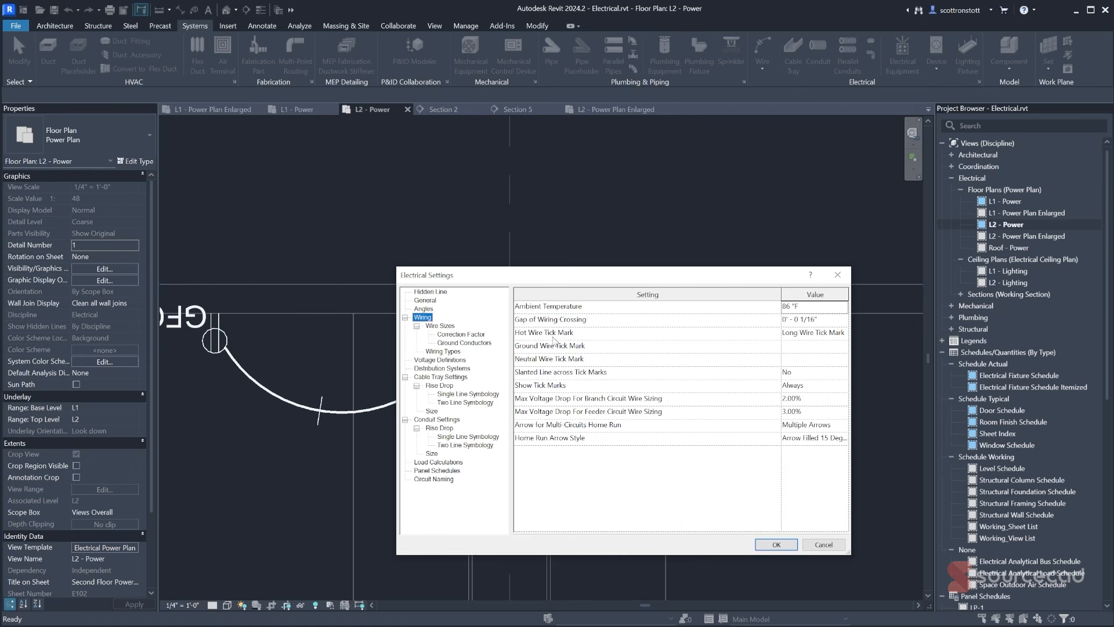
click(822, 335)
click(844, 333)
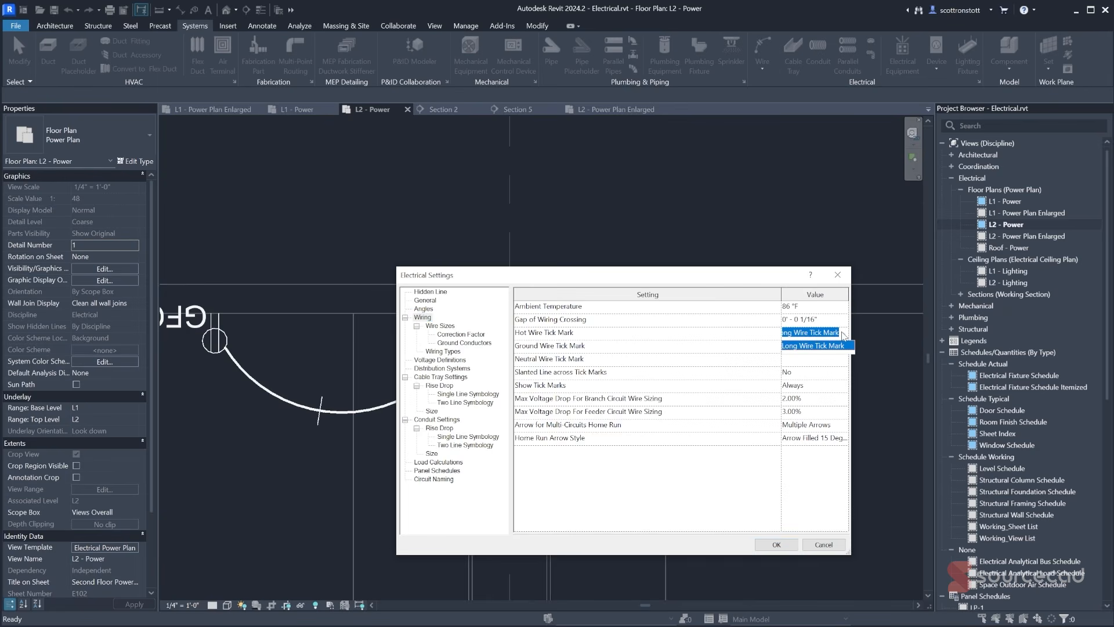
click(842, 333)
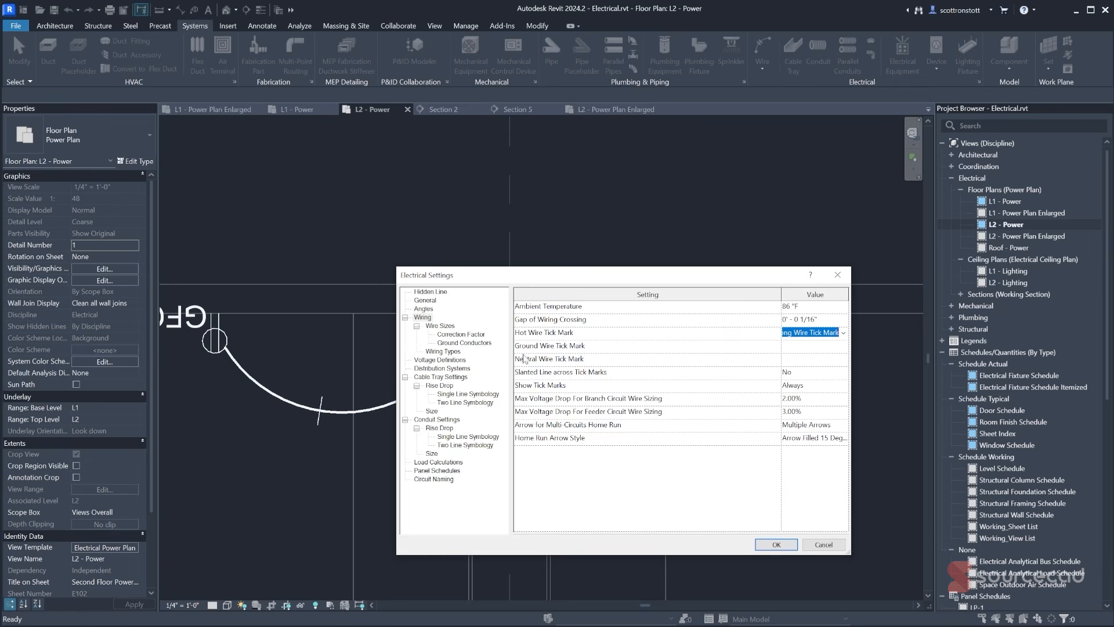
click(842, 346)
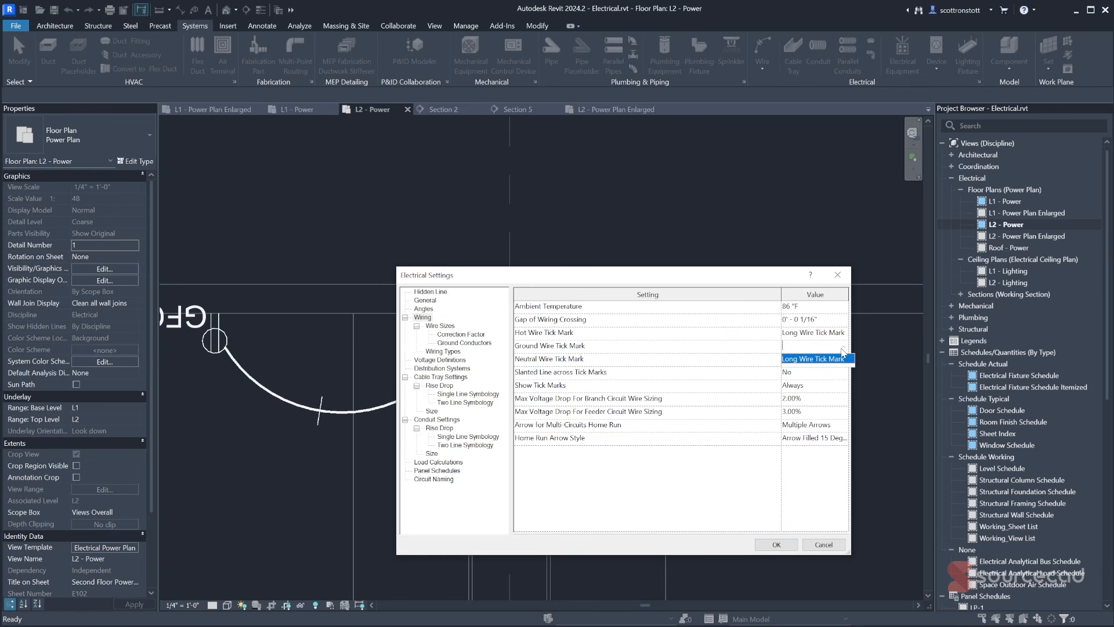
click(841, 349)
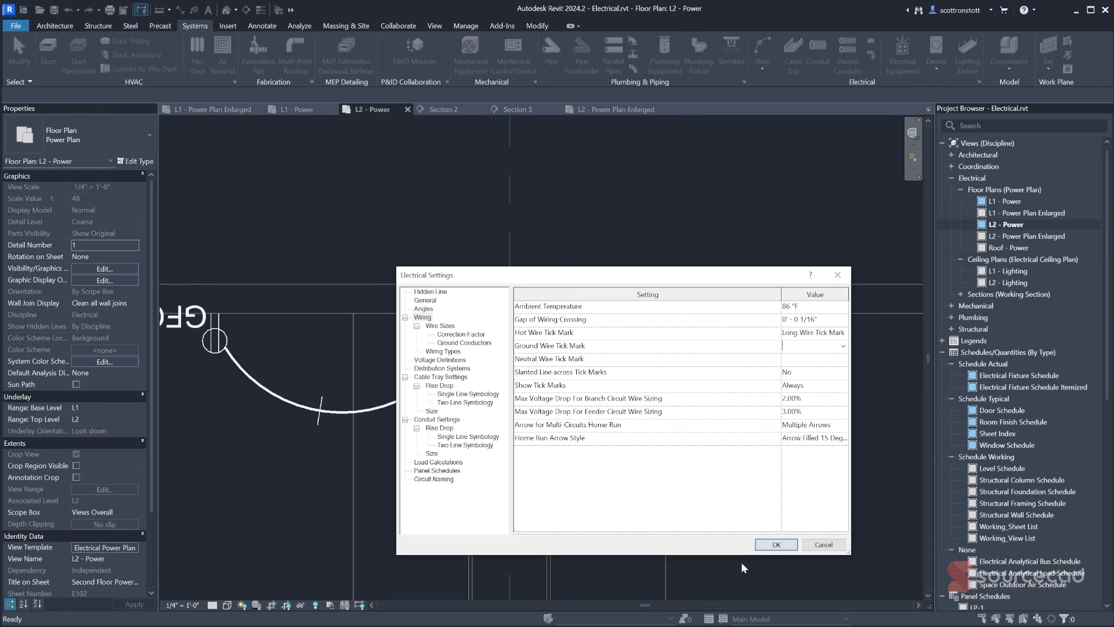
click(845, 336)
click(842, 345)
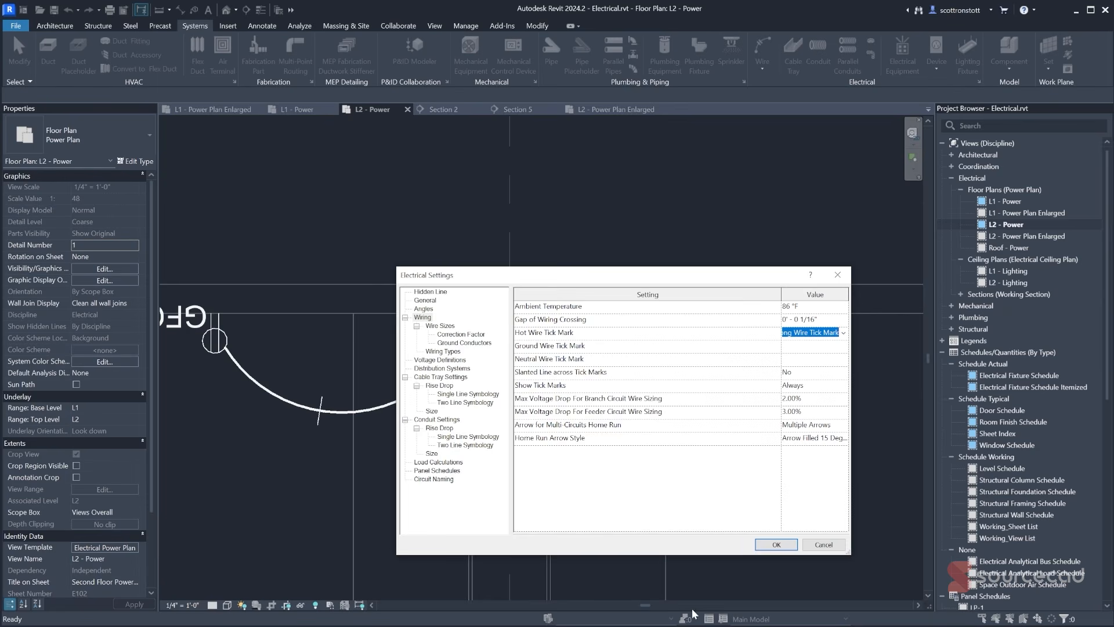
- Check the Show Tick Marks options, keep Always and cancel out of Electrical Settings
click(806, 386)
click(844, 386)
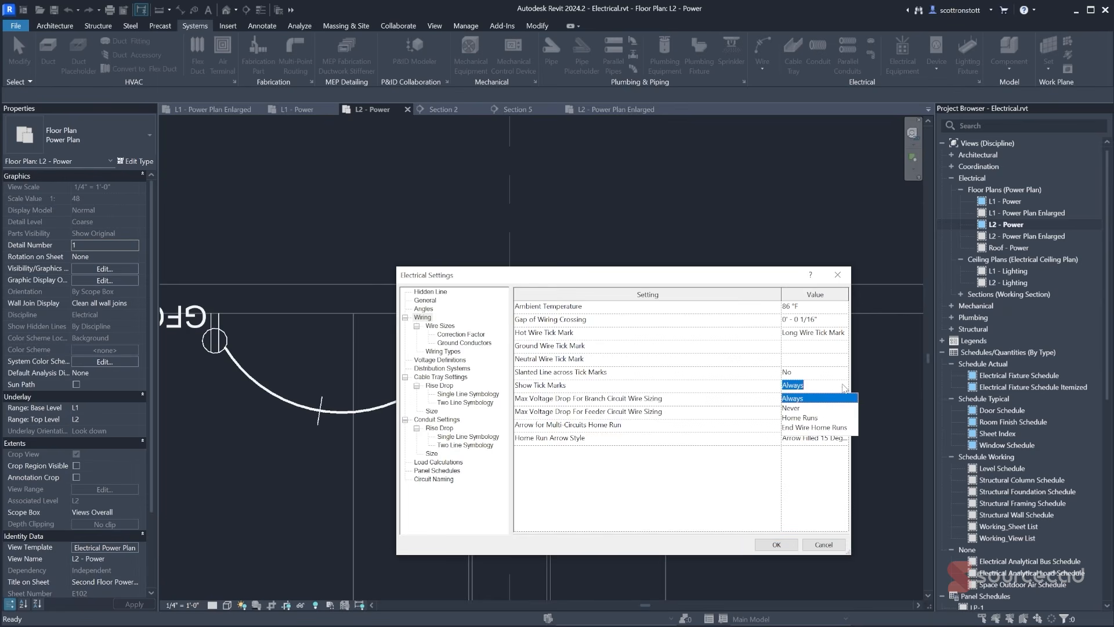
click(798, 398)
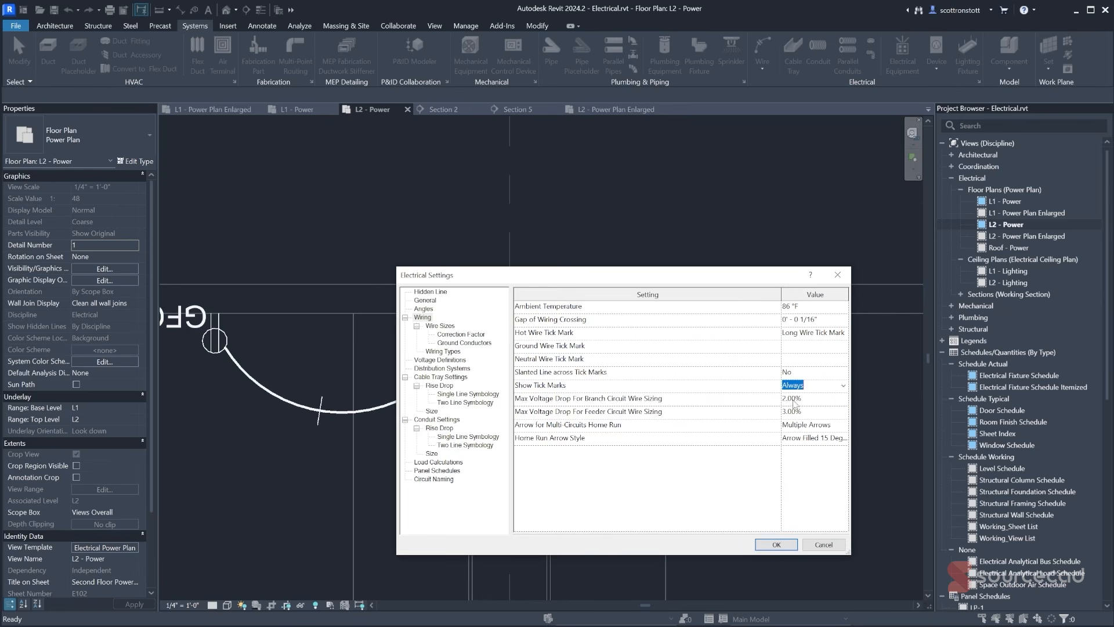
click(823, 545)
scroll(690, 473, down, 4)
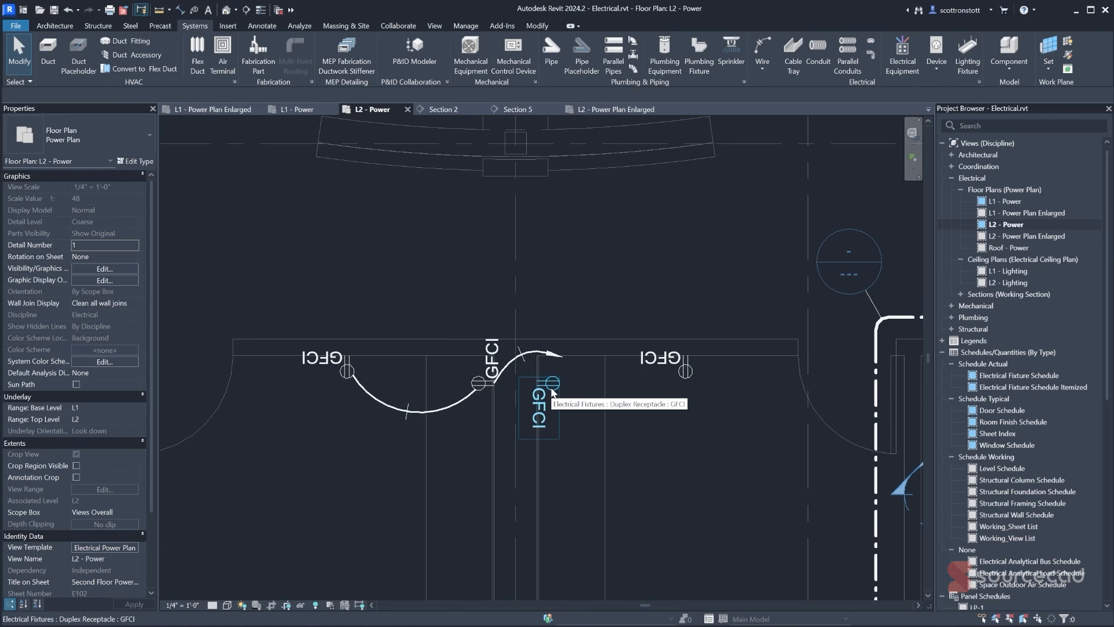
- Create a power circuit on panel PP-2 from the GFCI receptacle on the right restroom's inner wall
key(Tab)
key(Tab)
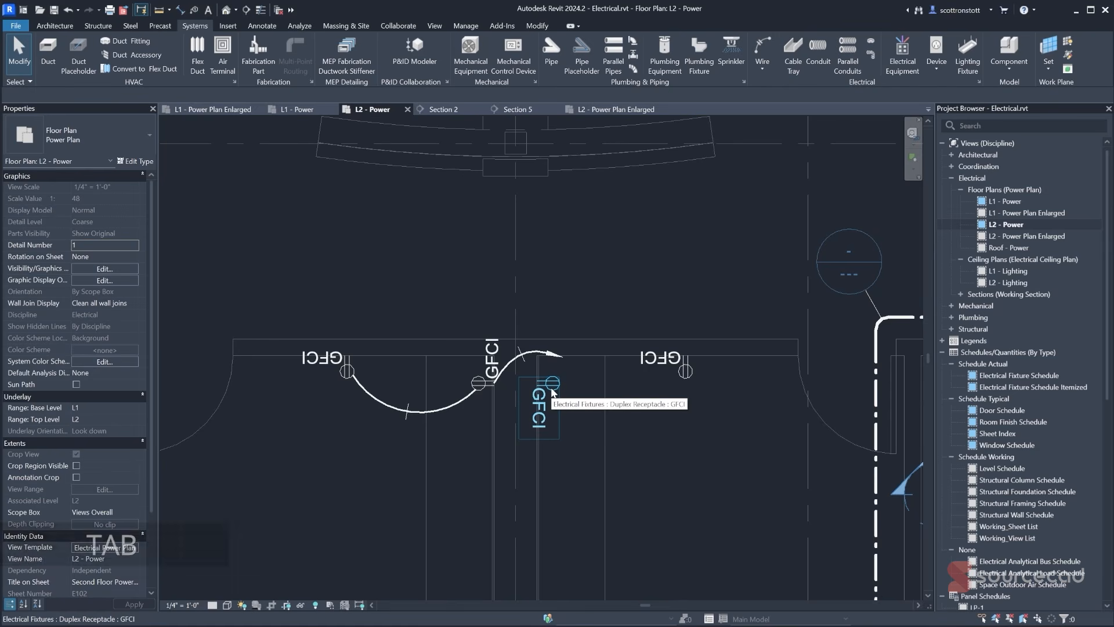
middle_drag(634, 438, 456, 351)
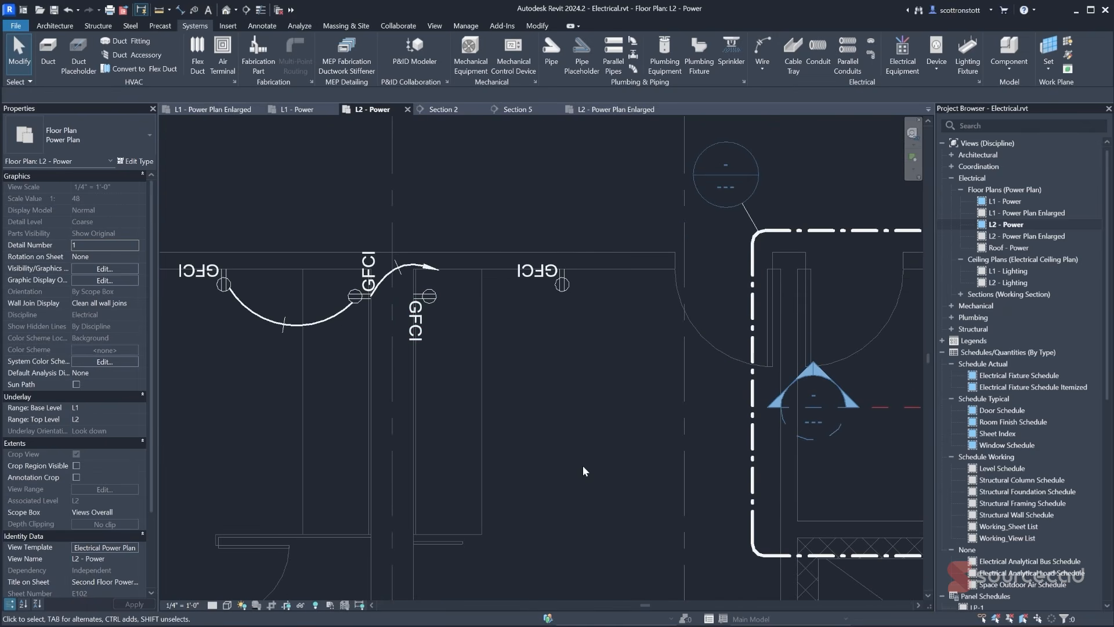
click(432, 300)
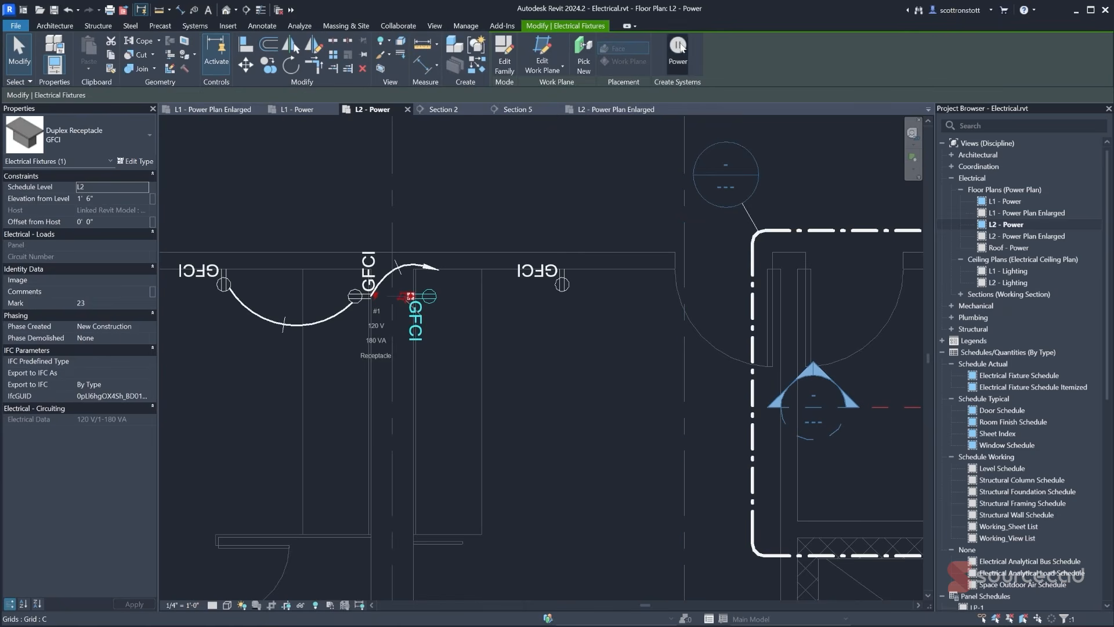
click(680, 46)
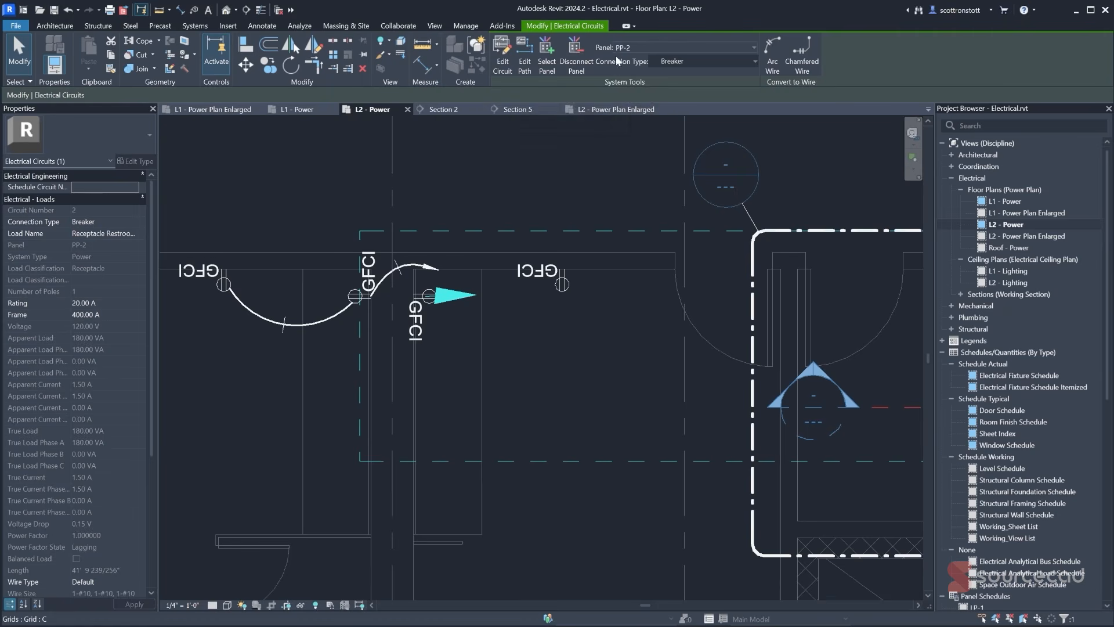
- Edit the new PP-2 circuit to add the right restroom's other GFCI receptacle and finish editing
click(502, 55)
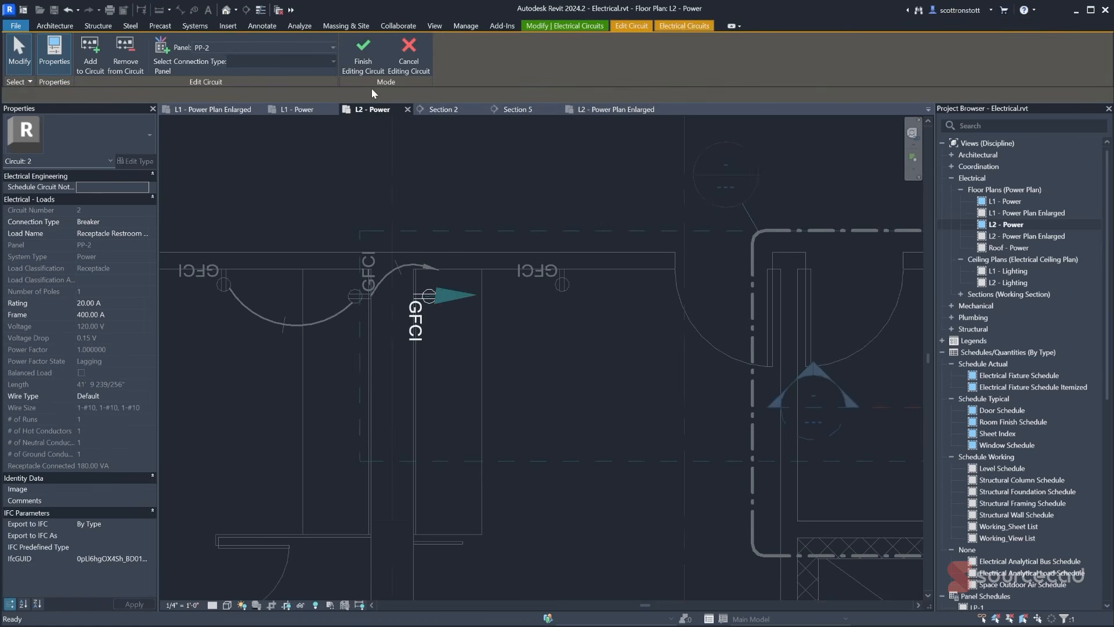
click(566, 288)
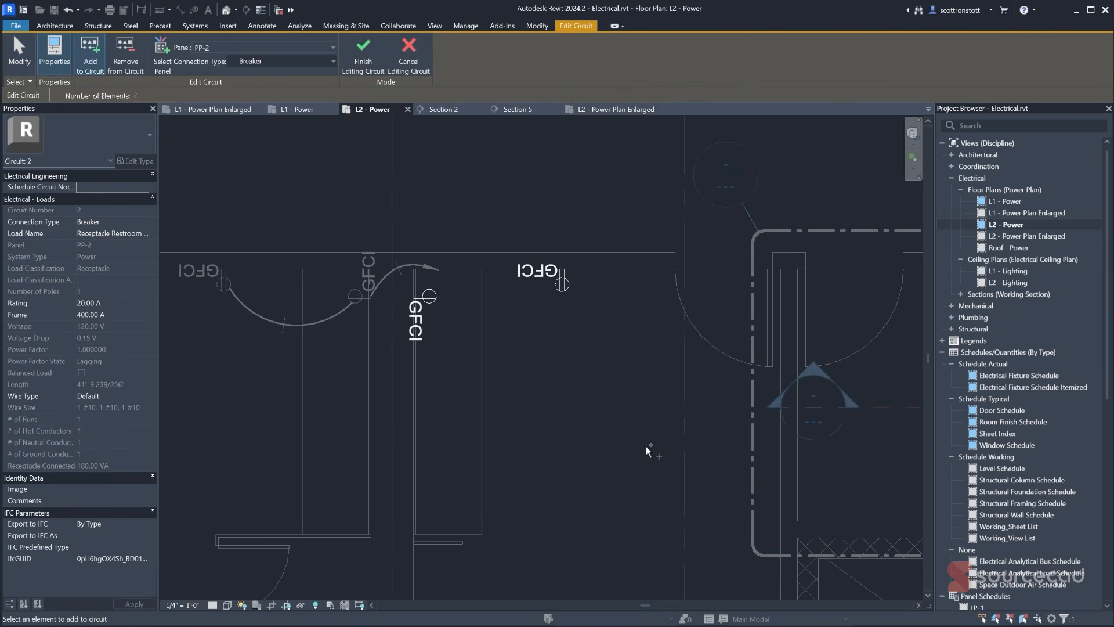
click(363, 56)
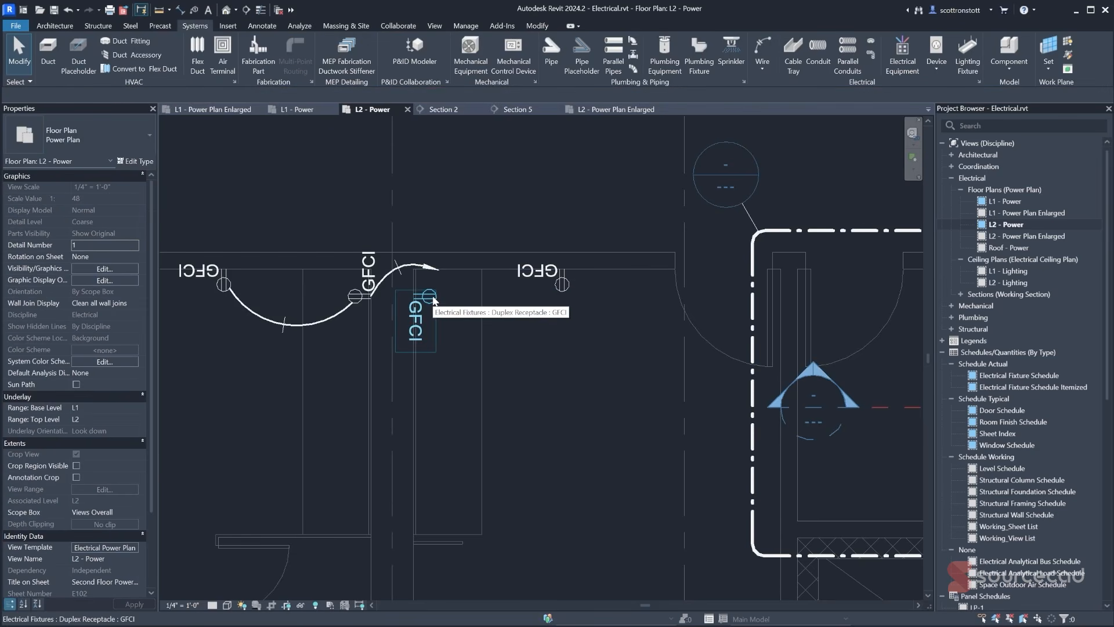
- Convert the right restroom's circuit to arc wires and bend the end of its home run wire slightly downward
key(Tab)
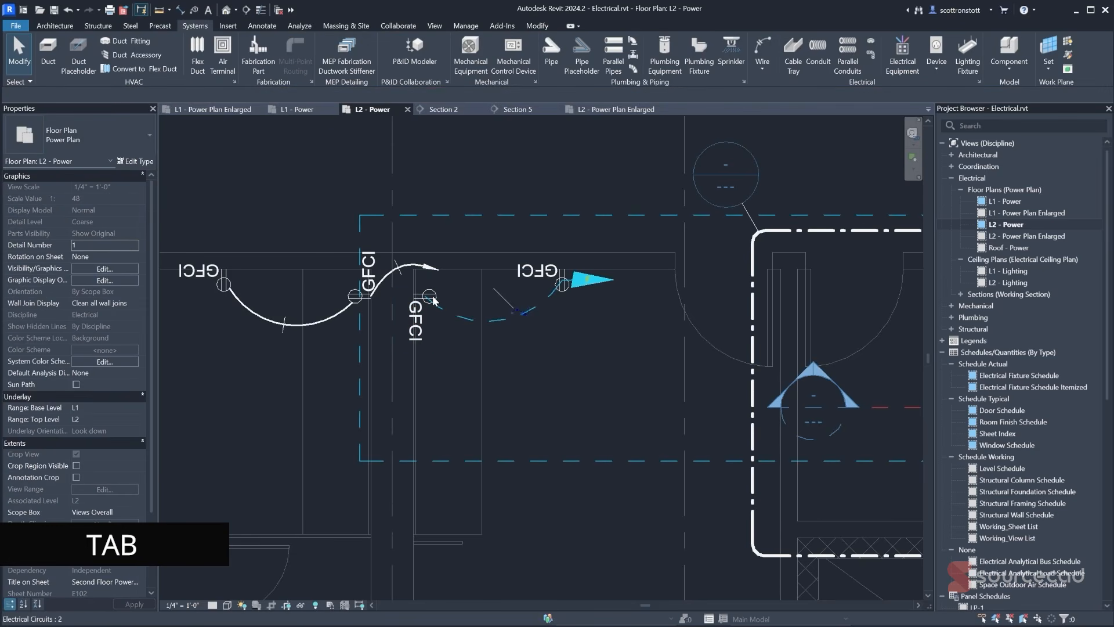
click(434, 301)
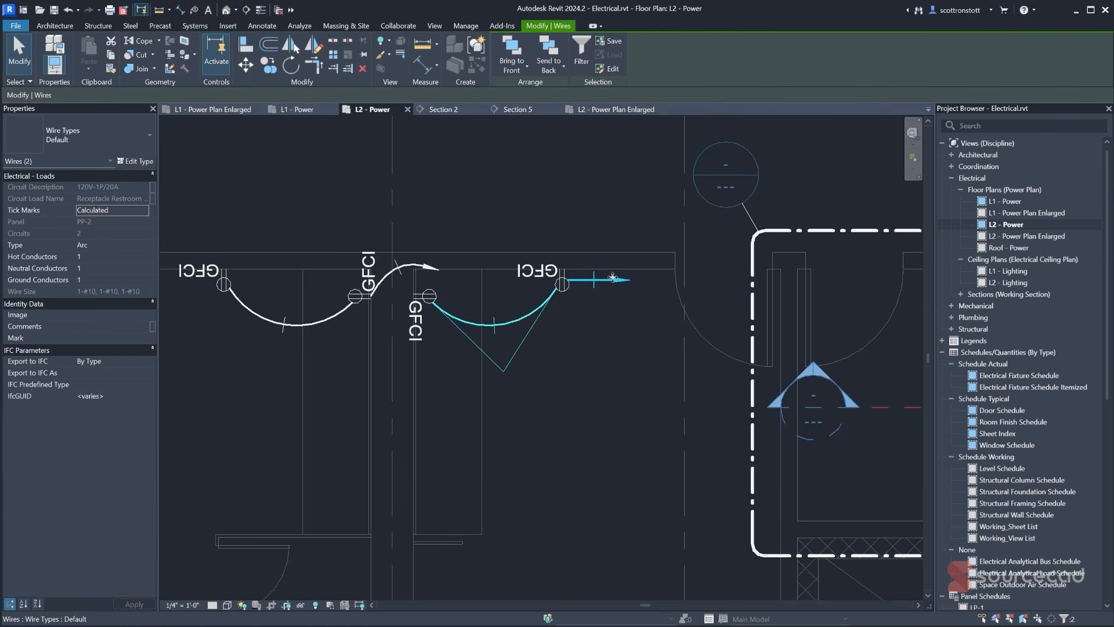
click(608, 361)
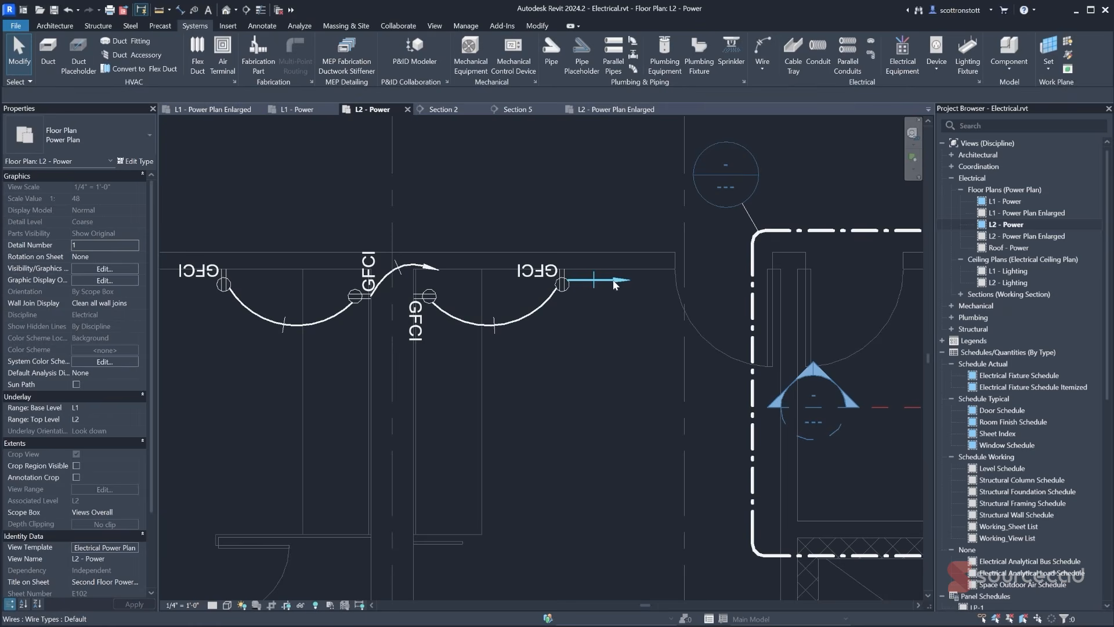
click(616, 285)
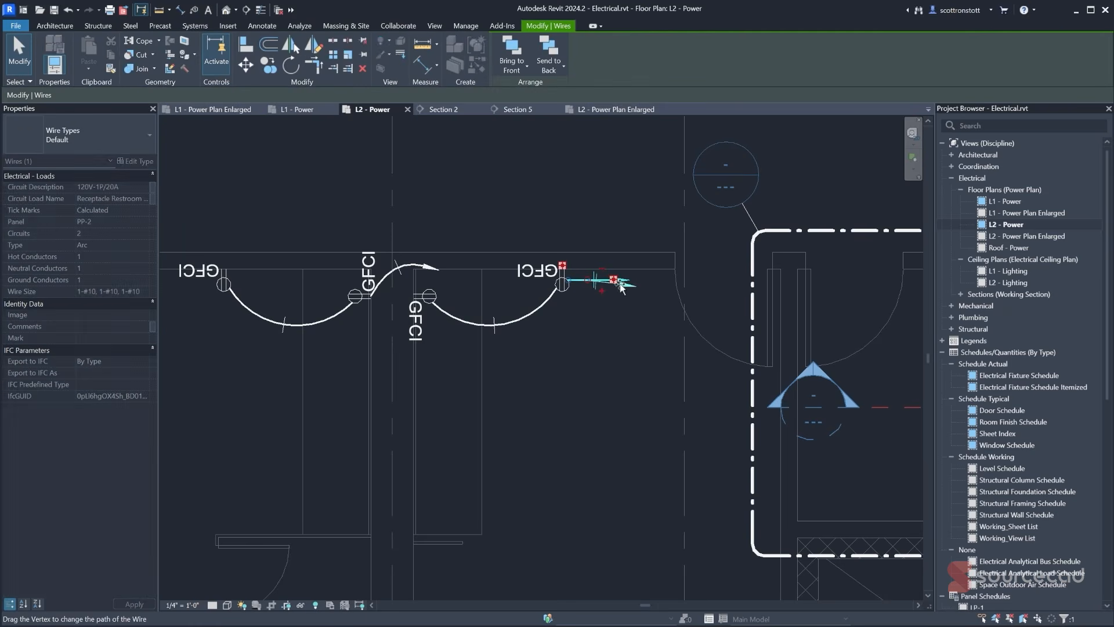
click(587, 395)
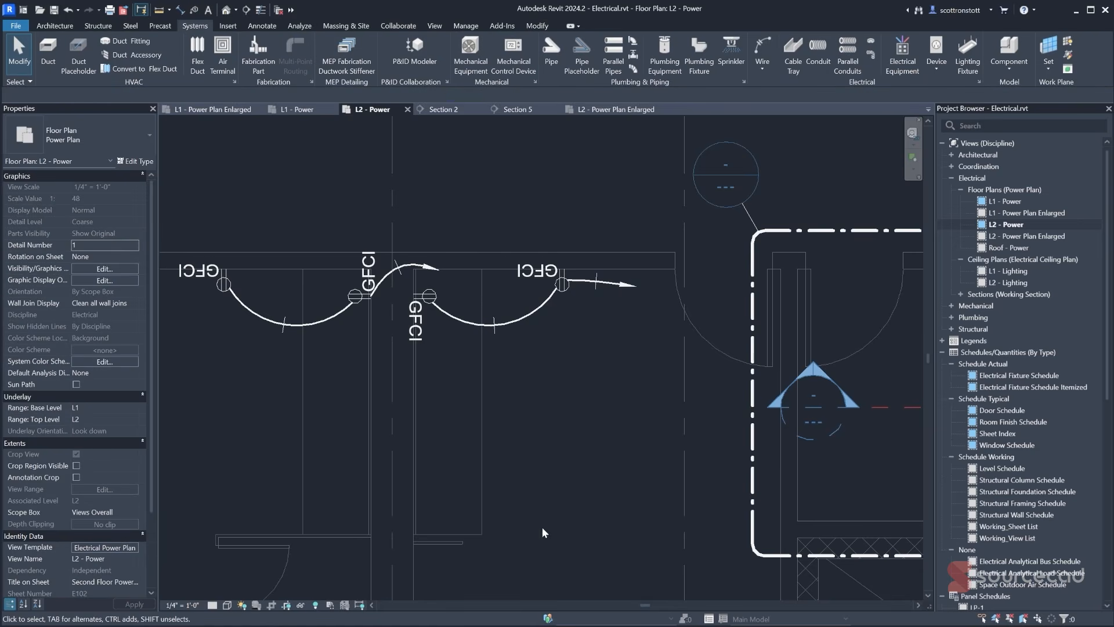
- Tag the left restroom's home run wire, placing the circuit 1 - PP-2 tag above the wall with an elbowed leader
scroll(542, 528, down, 2)
middle_drag(596, 488, 491, 411)
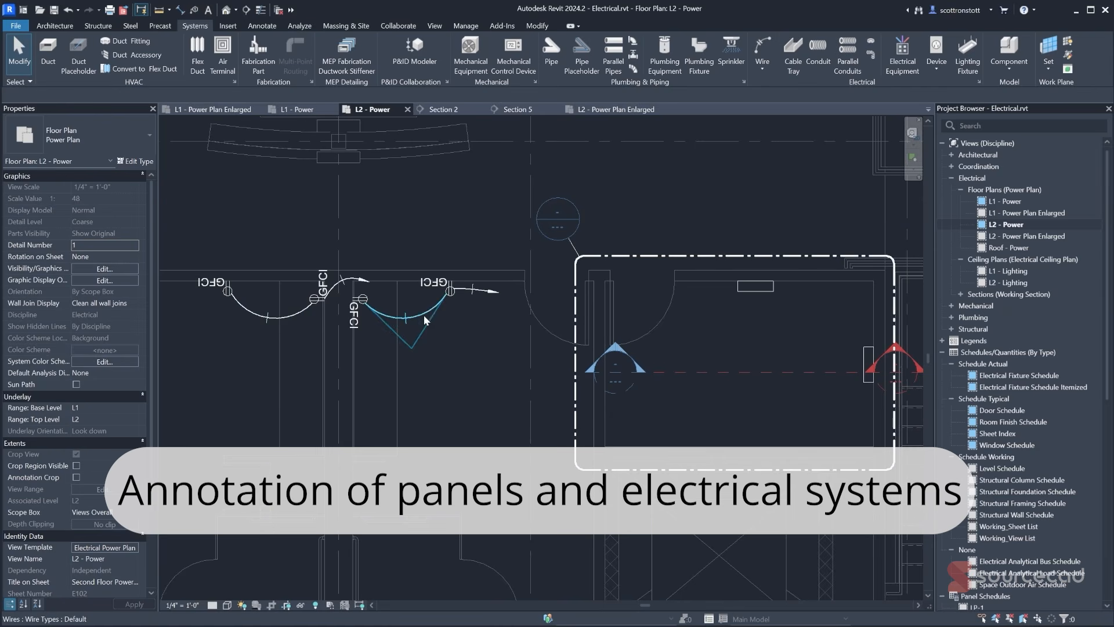
scroll(507, 331, up, 1)
middle_drag(486, 331, 583, 362)
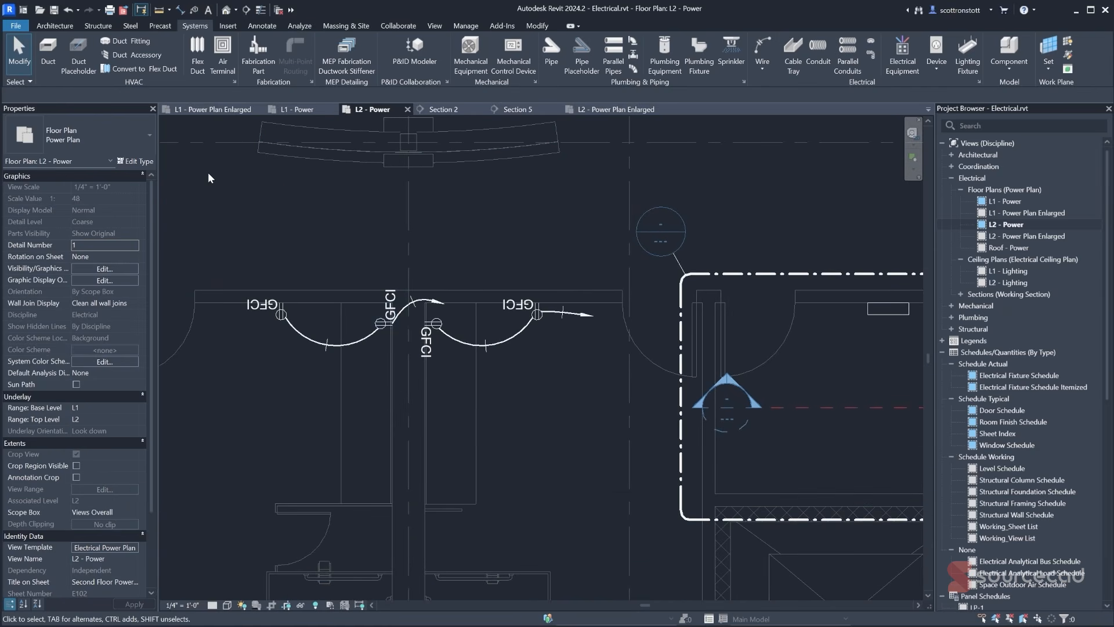
click(193, 13)
click(424, 301)
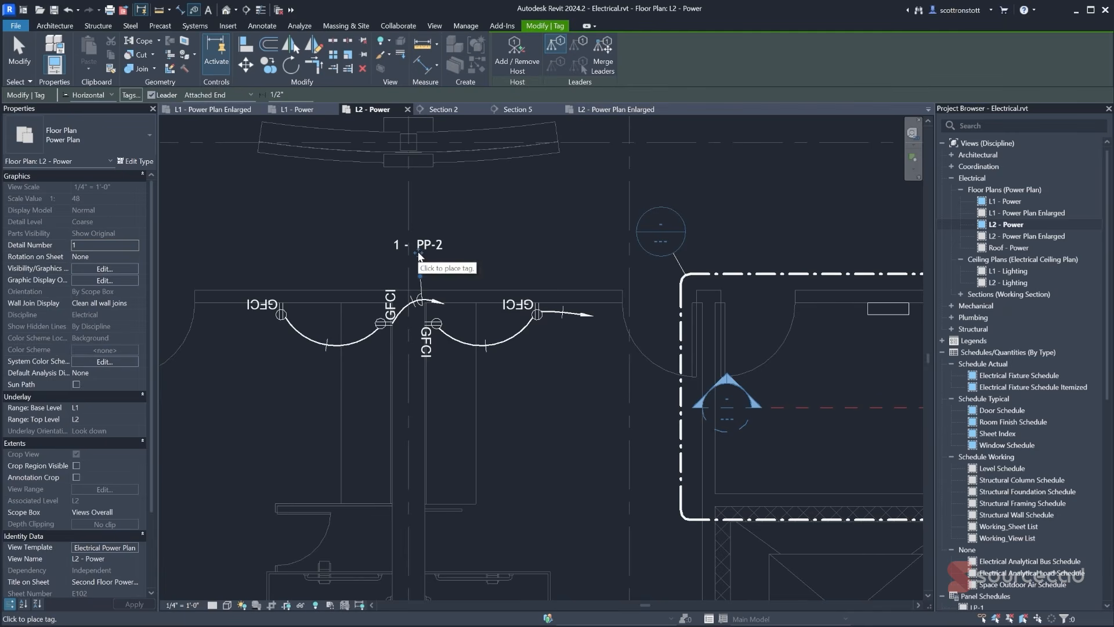
drag(419, 254, 466, 259)
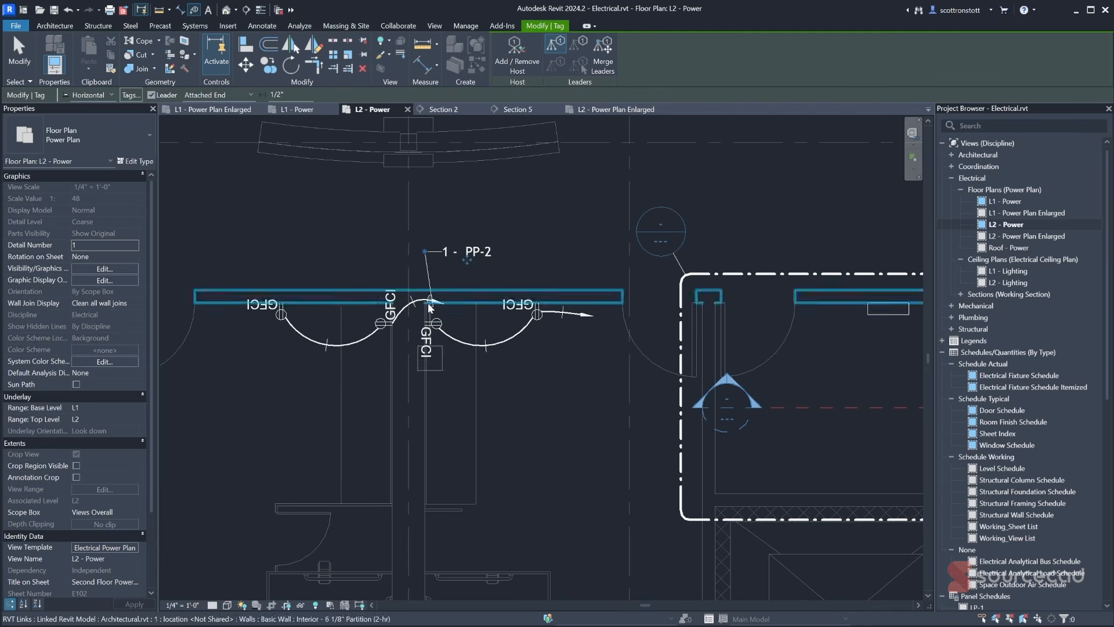
scroll(430, 307, up, 5)
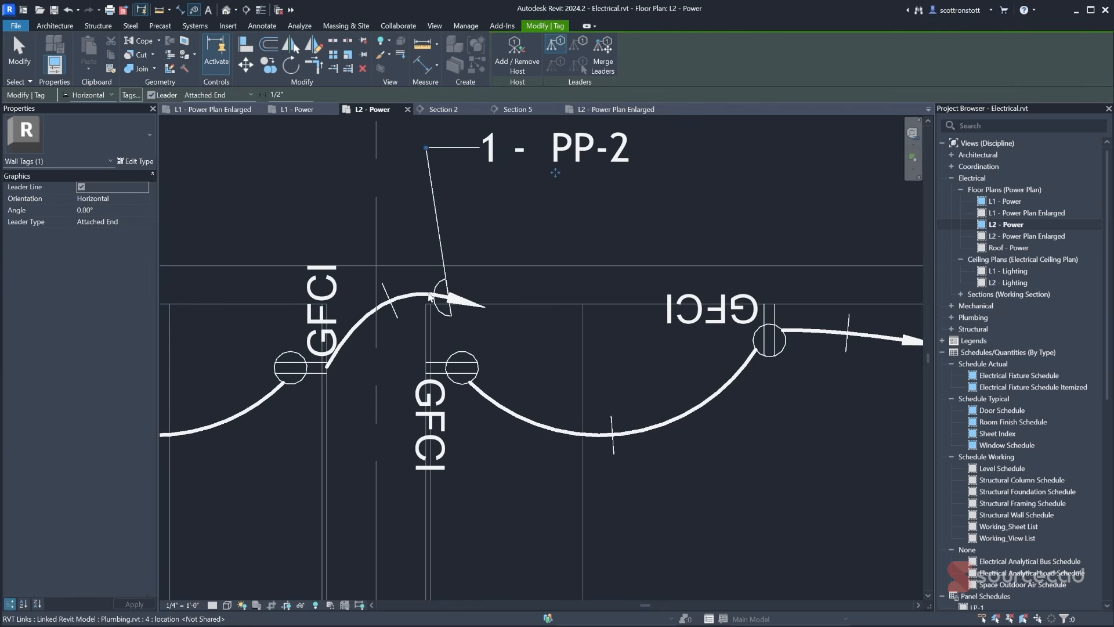
click(555, 235)
scroll(556, 235, down, 2)
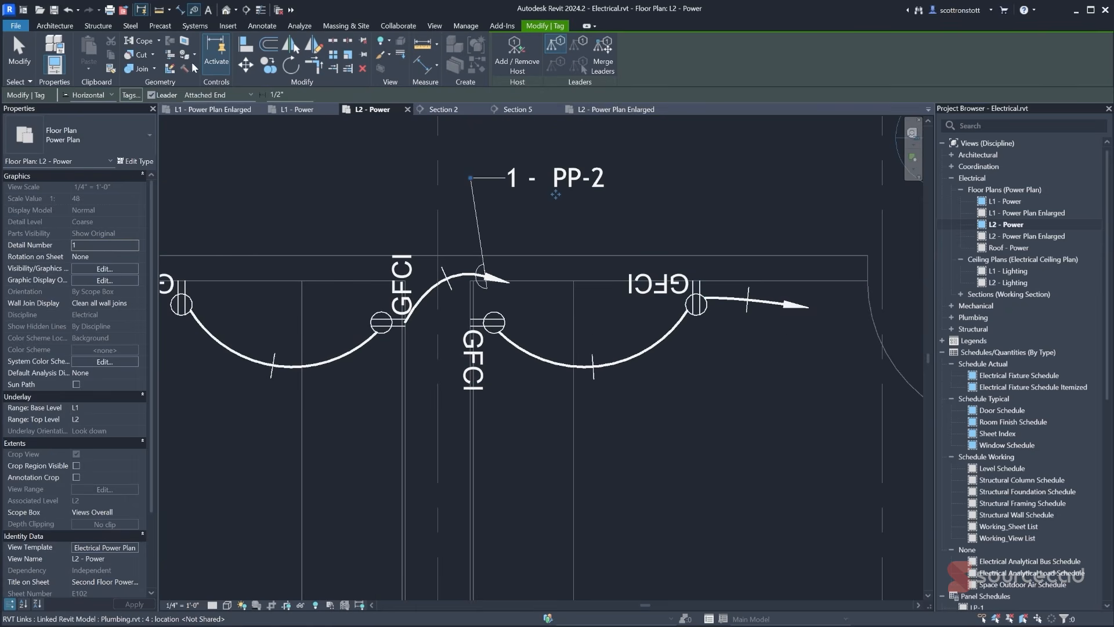
- Tag the right restroom's home run wire below it as 2 - PP-2, give its leader an elbow, and end tagging without loading another tag
click(773, 303)
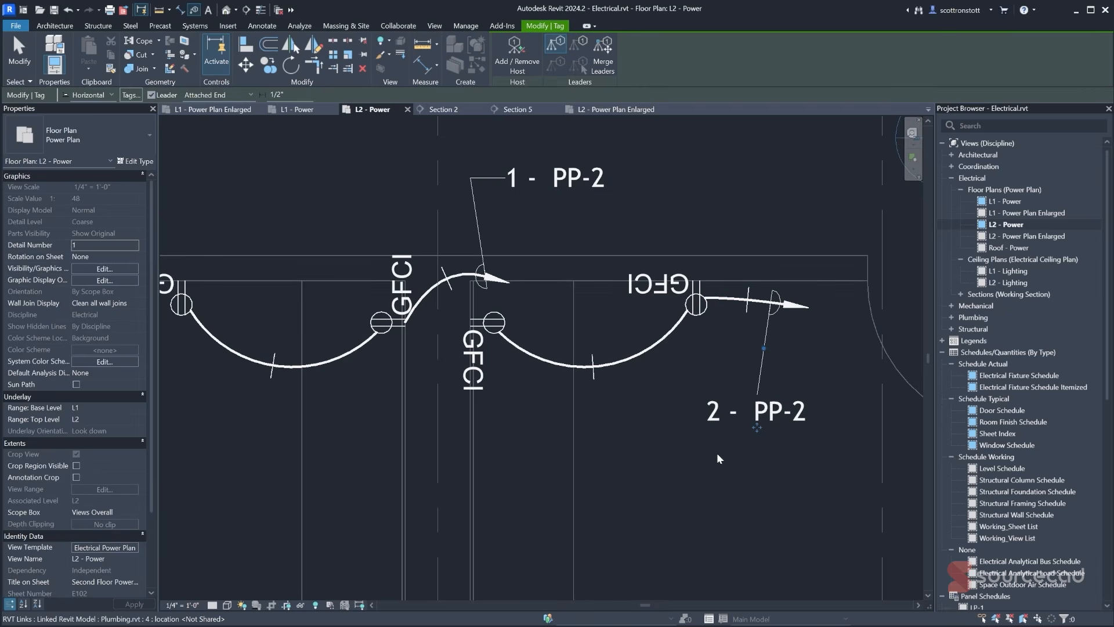
click(764, 346)
drag(764, 346, 670, 414)
key(Escape)
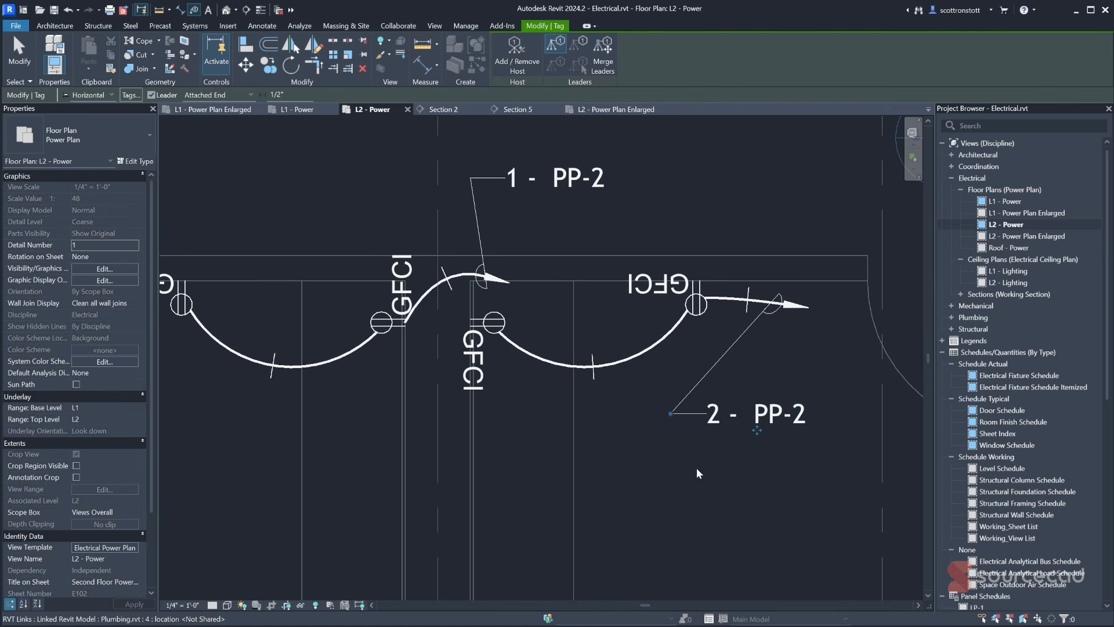
click(666, 459)
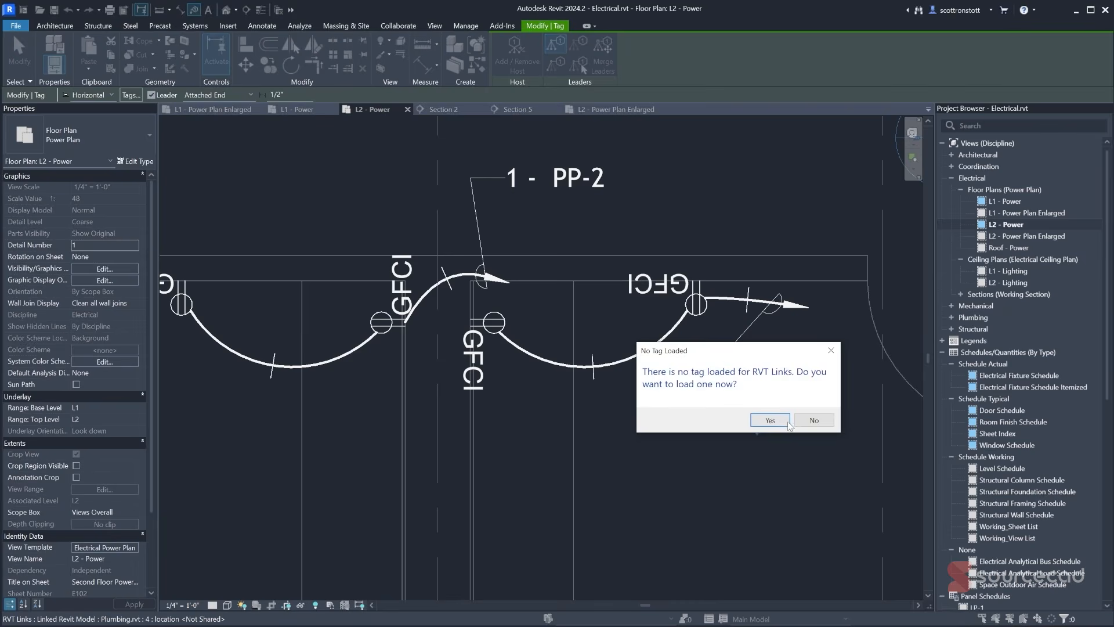
click(808, 421)
key(Escape)
click(733, 413)
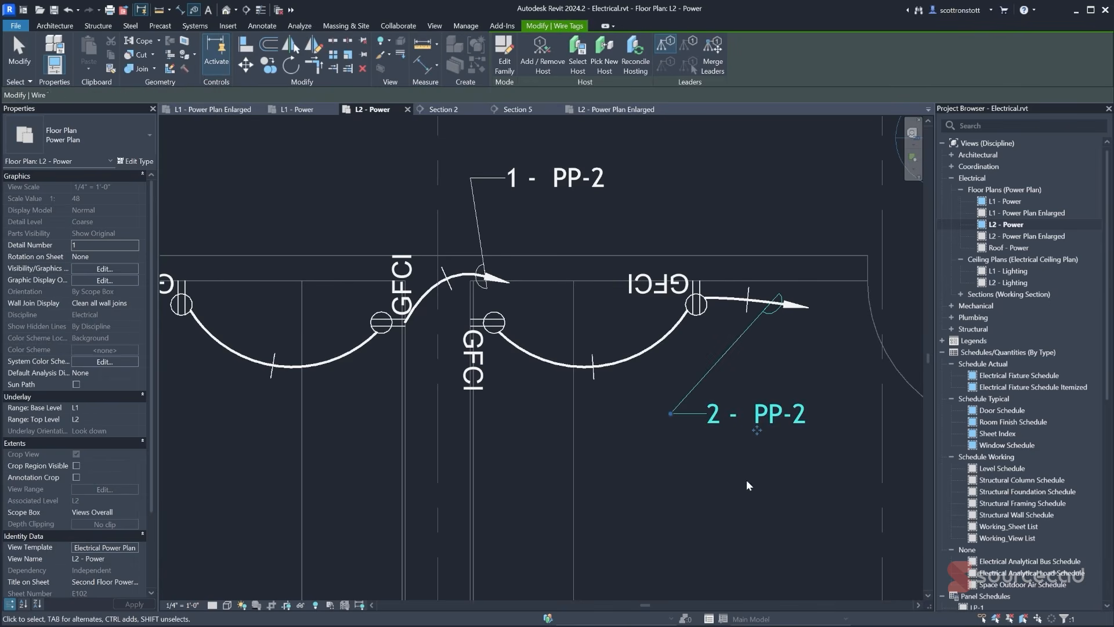
- Create a panel schedule from the default template for the panelboard on the electrical room's right wall
scroll(718, 460, down, 2)
scroll(718, 459, down, 2)
middle_drag(727, 468, 468, 418)
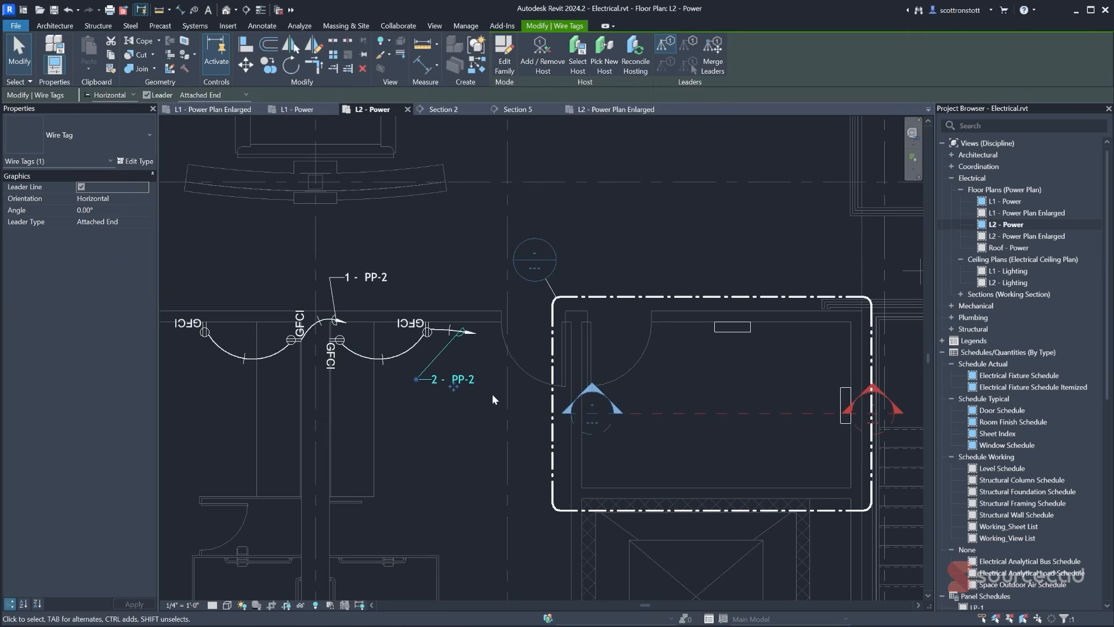
click(843, 400)
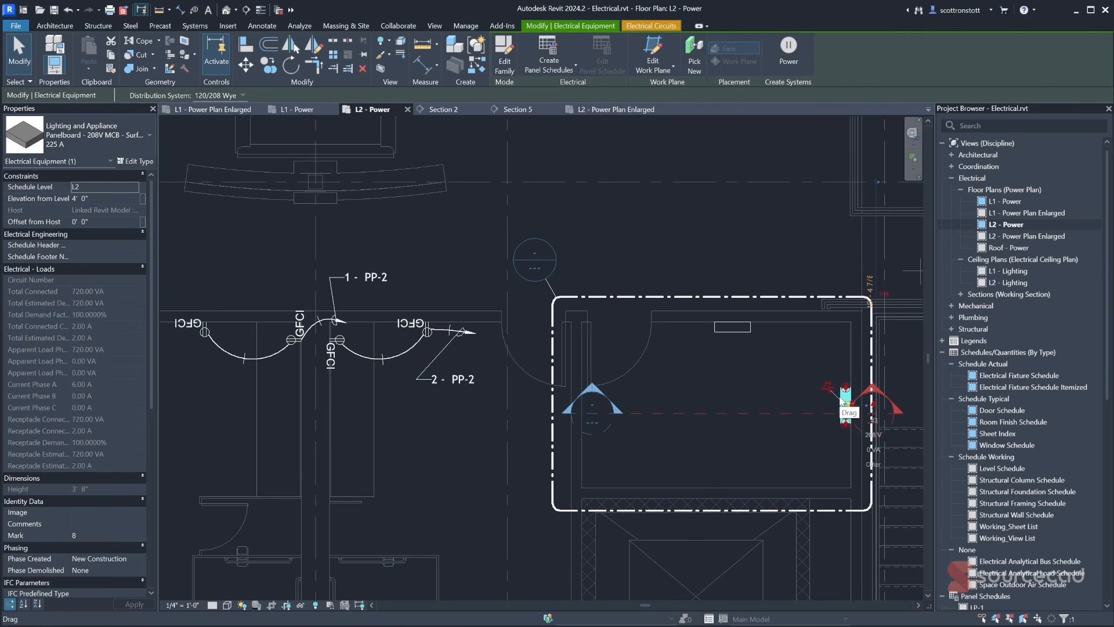
click(549, 67)
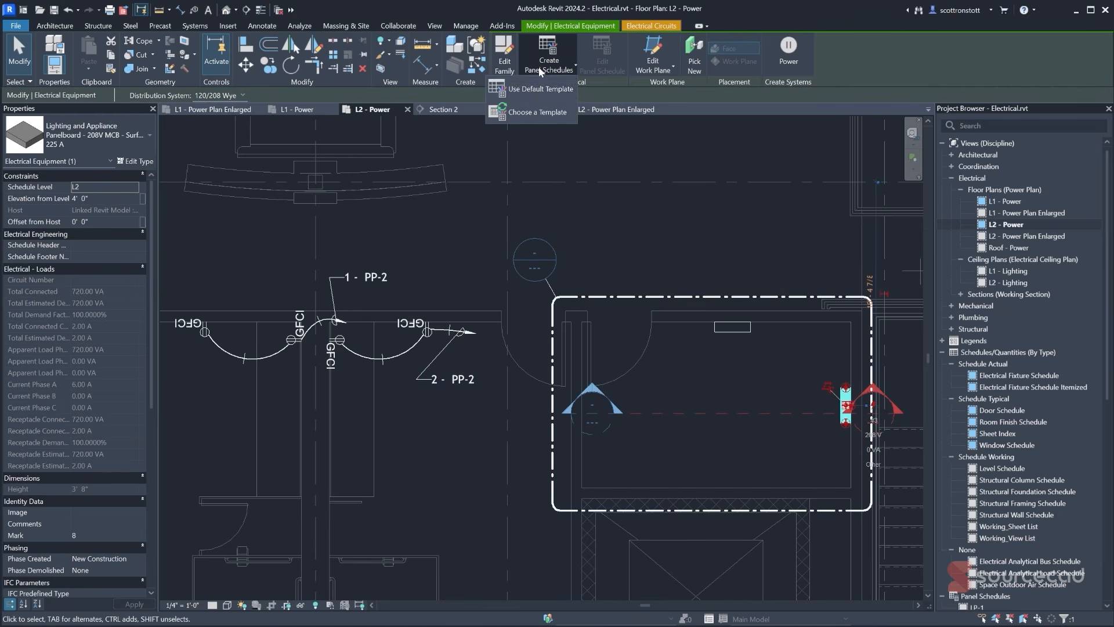
click(531, 90)
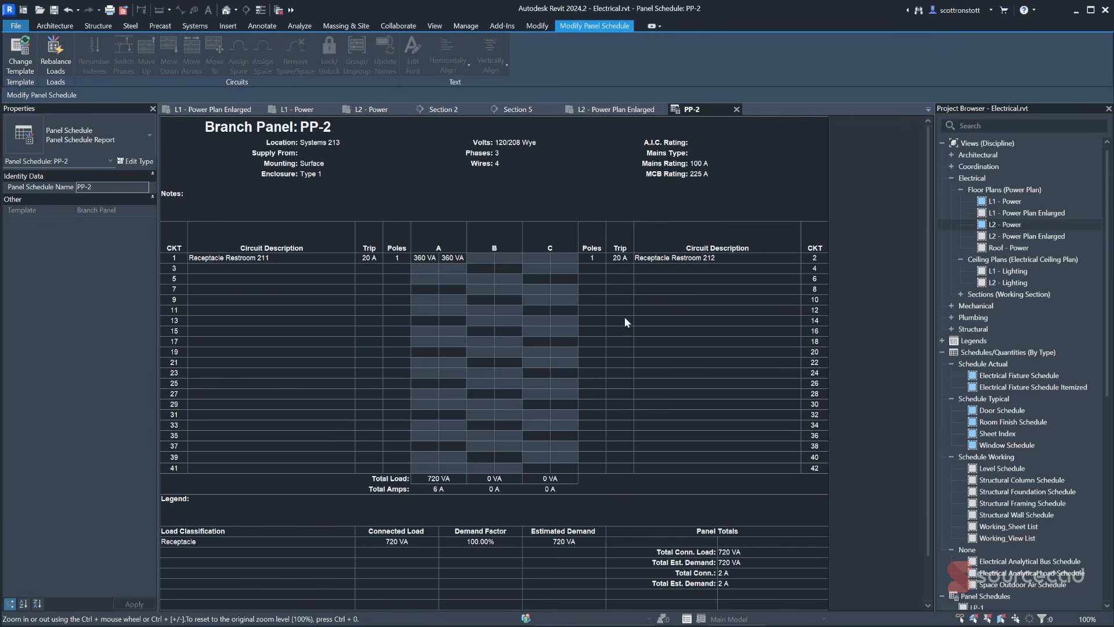
- Review the circuits and loads in the PP-2 panel schedule, close it and locate it under Panel Schedules in the project browser
ctrl+scroll(649, 304, up, 2)
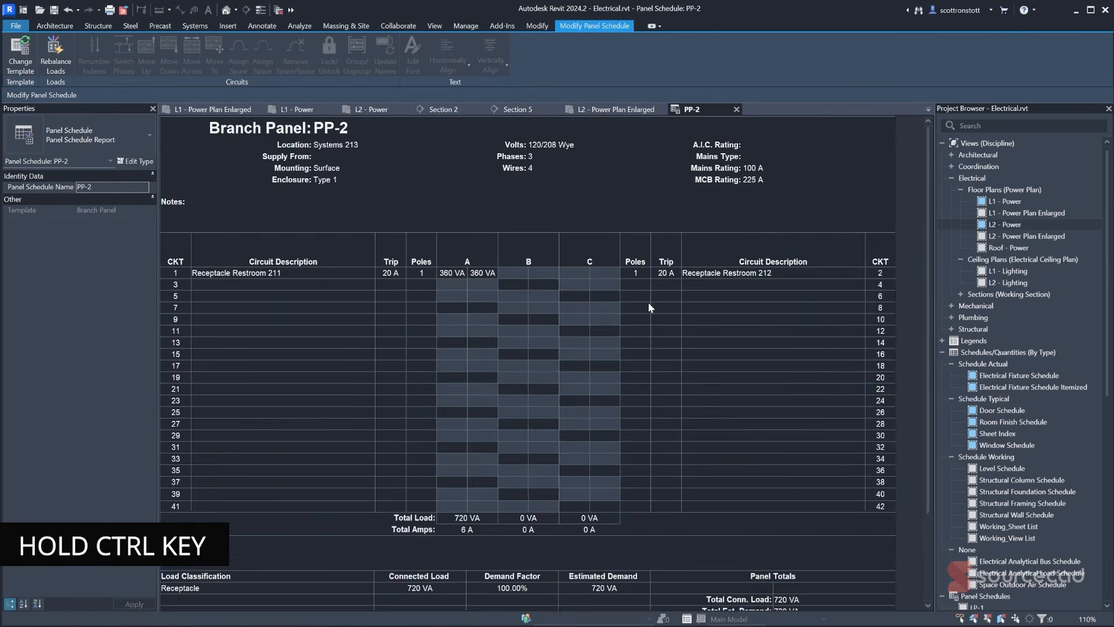
ctrl+scroll(649, 303, down, 2)
ctrl+scroll(649, 304, up, 2)
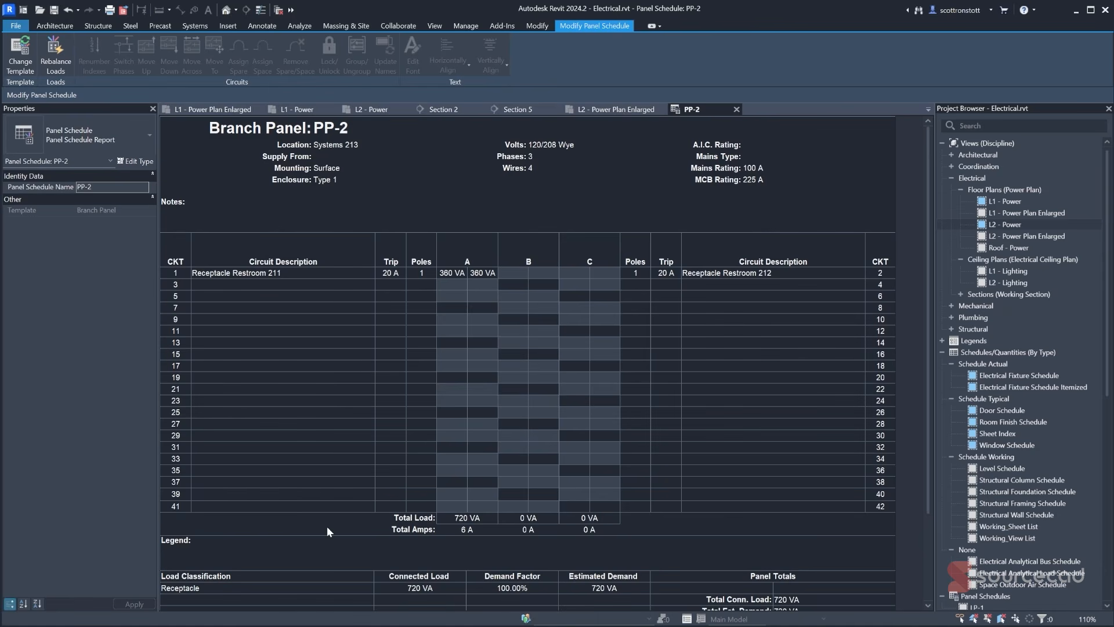
click(737, 109)
click(942, 352)
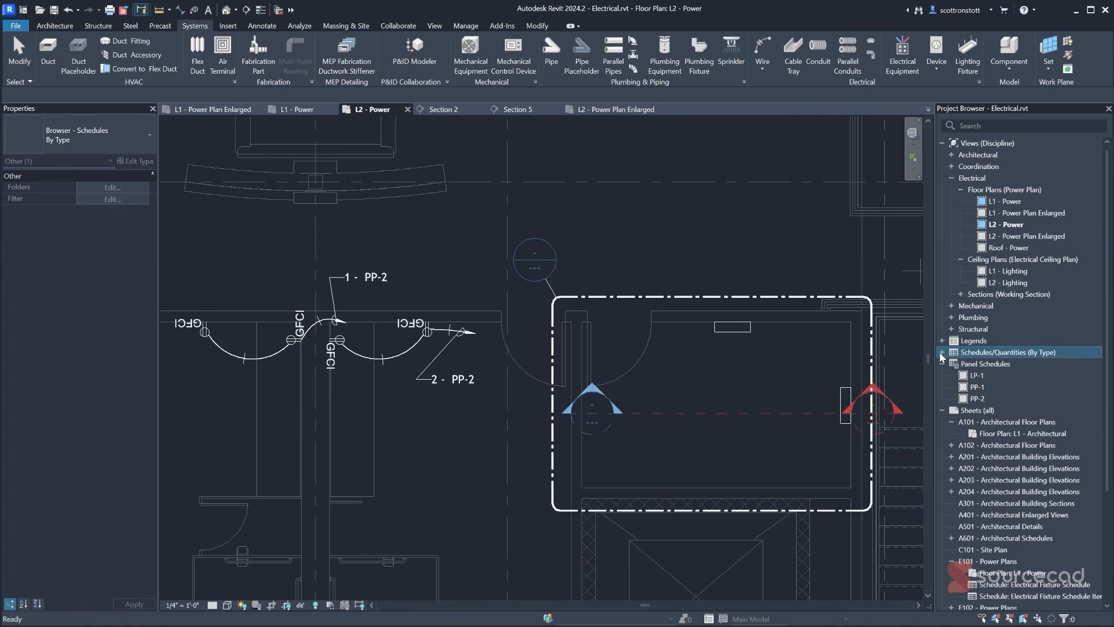
click(977, 398)
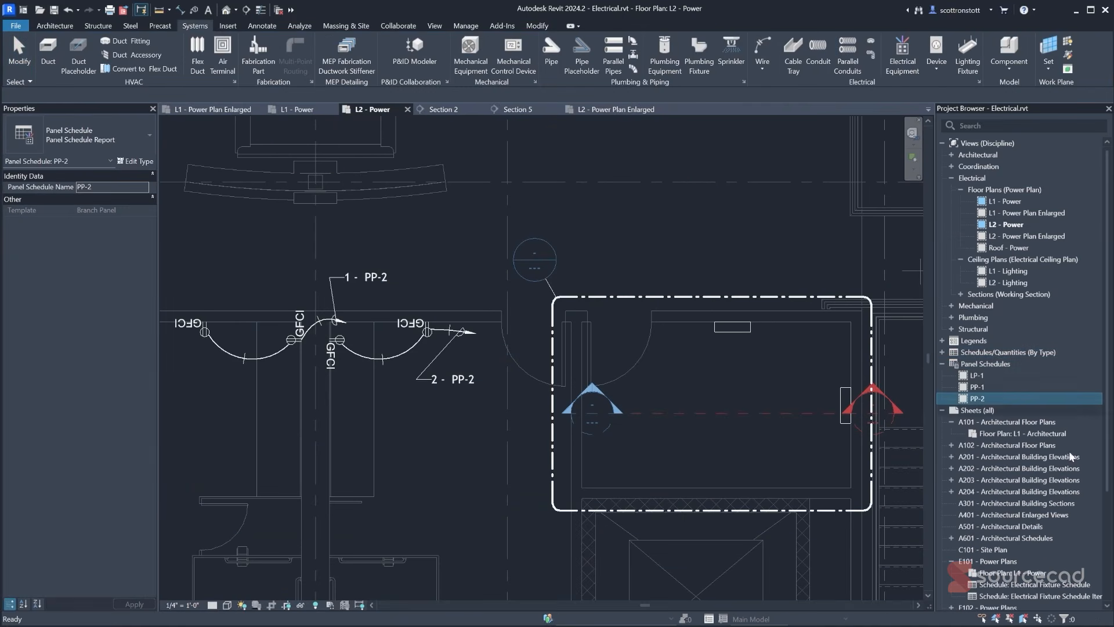
- Tag the panelboard on the electrical room's right wall, place the tag inside the room below the section line, and level its leader elbow
middle_drag(728, 373, 626, 356)
scroll(699, 365, up, 3)
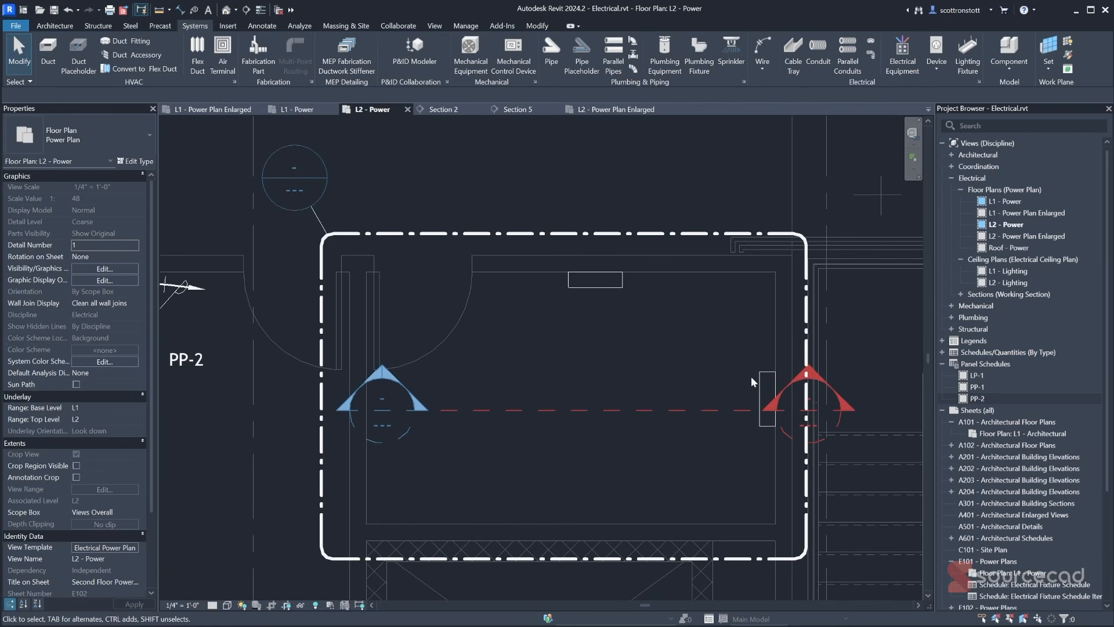
click(194, 10)
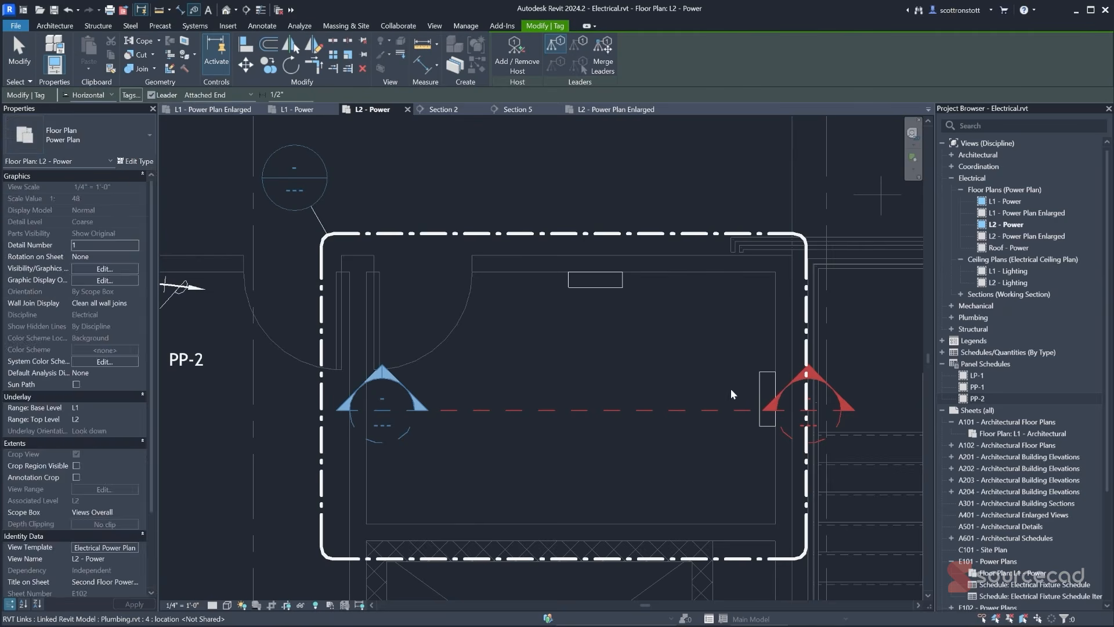
click(732, 400)
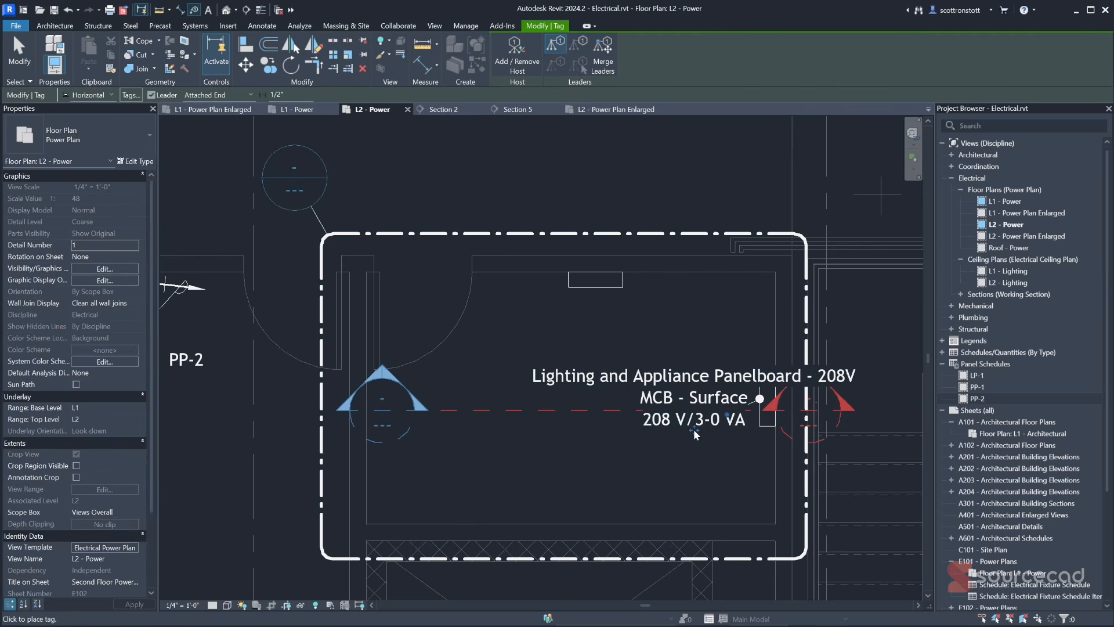
drag(694, 430, 550, 498)
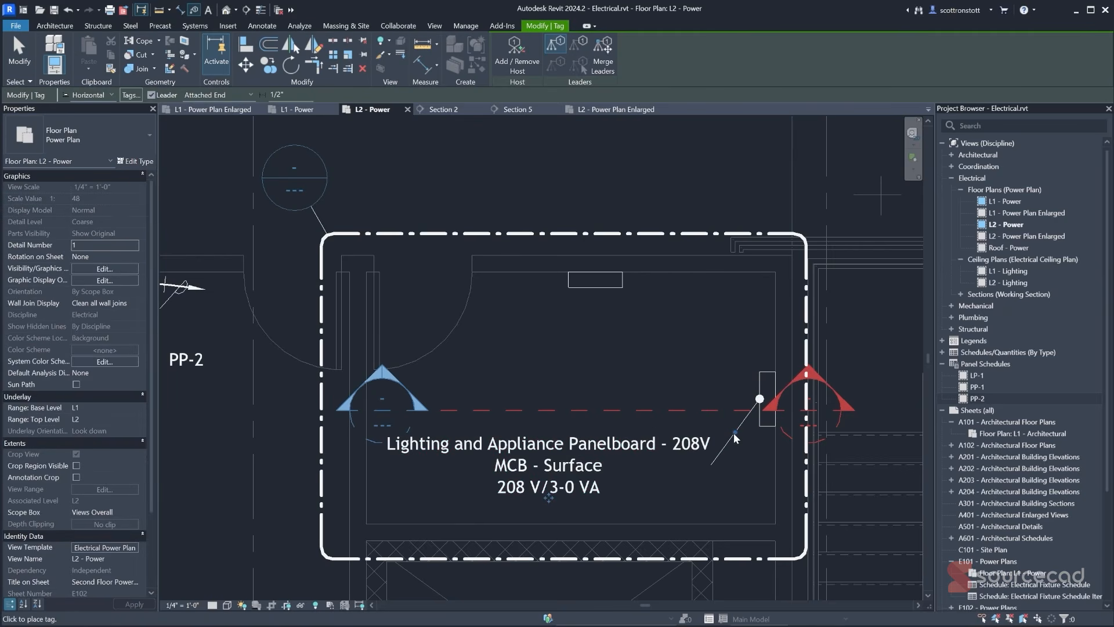
drag(735, 433, 735, 466)
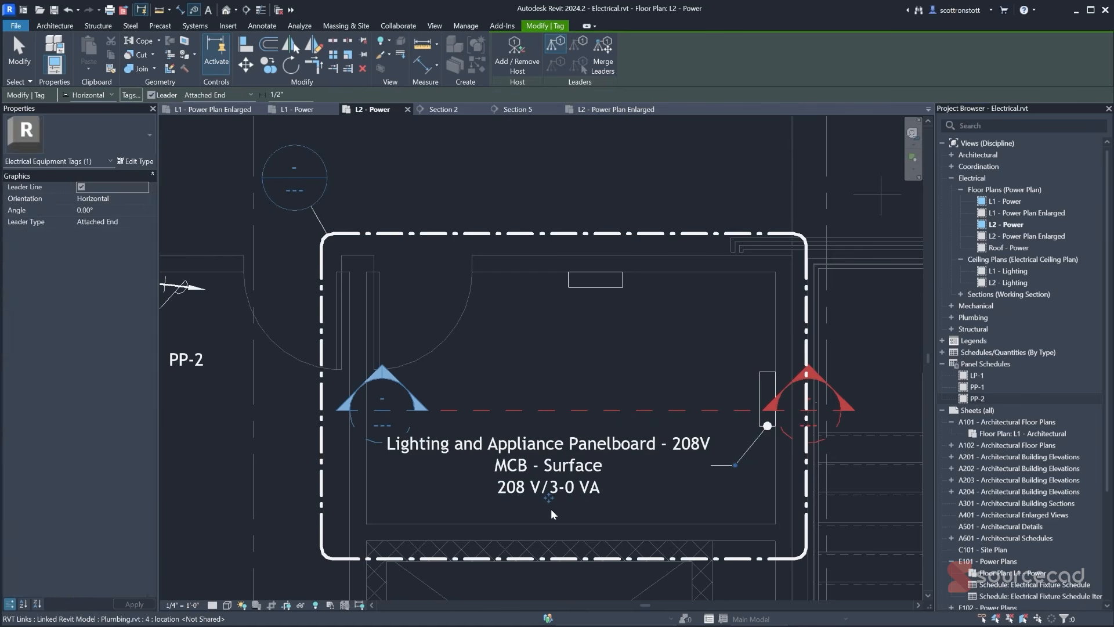
- Move the 208V panelboard tag slightly down inside the electrical room and end tagging without loading a tag for RVT Links
drag(549, 496, 560, 508)
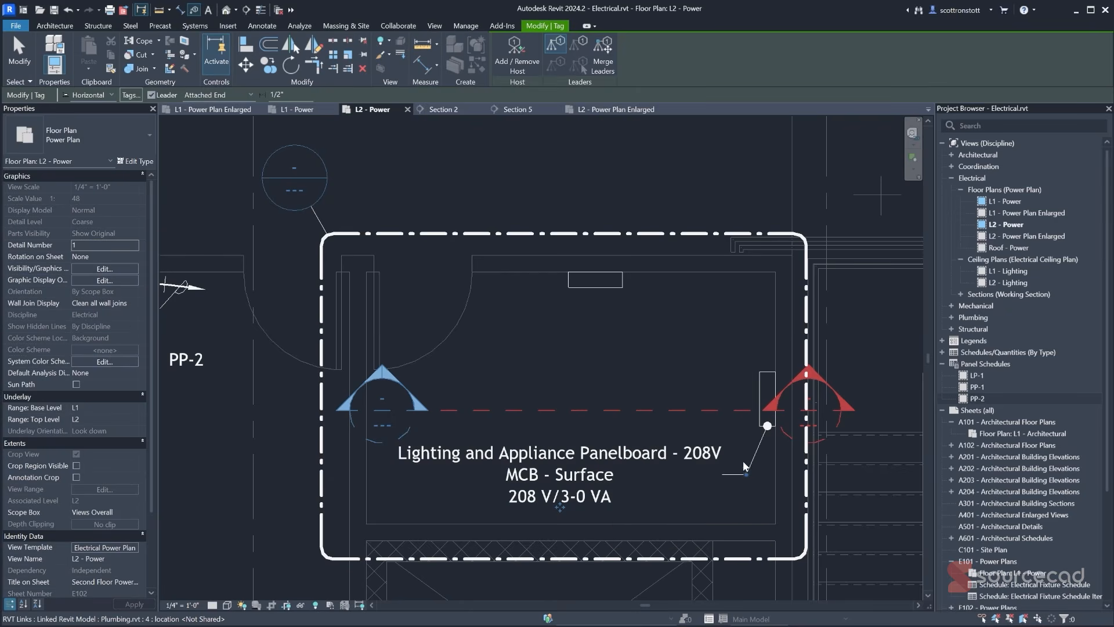
click(638, 452)
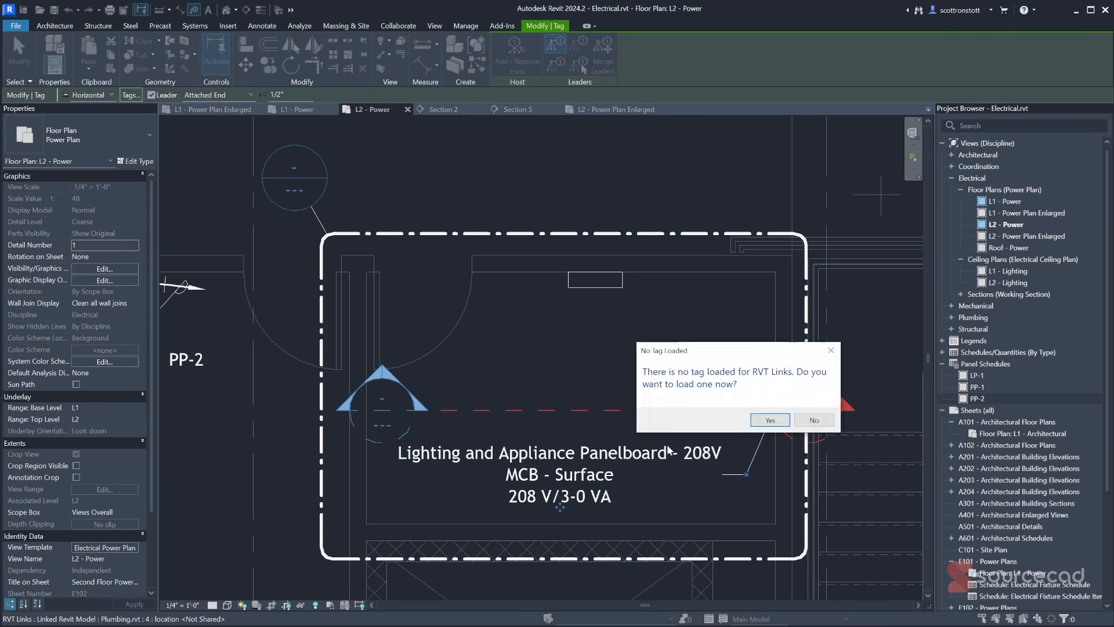
key(Escape)
key(Escape)
- Inspect the label parameters in the panelboard tag's family without changing them, and return to the L2 - Power plan
click(665, 451)
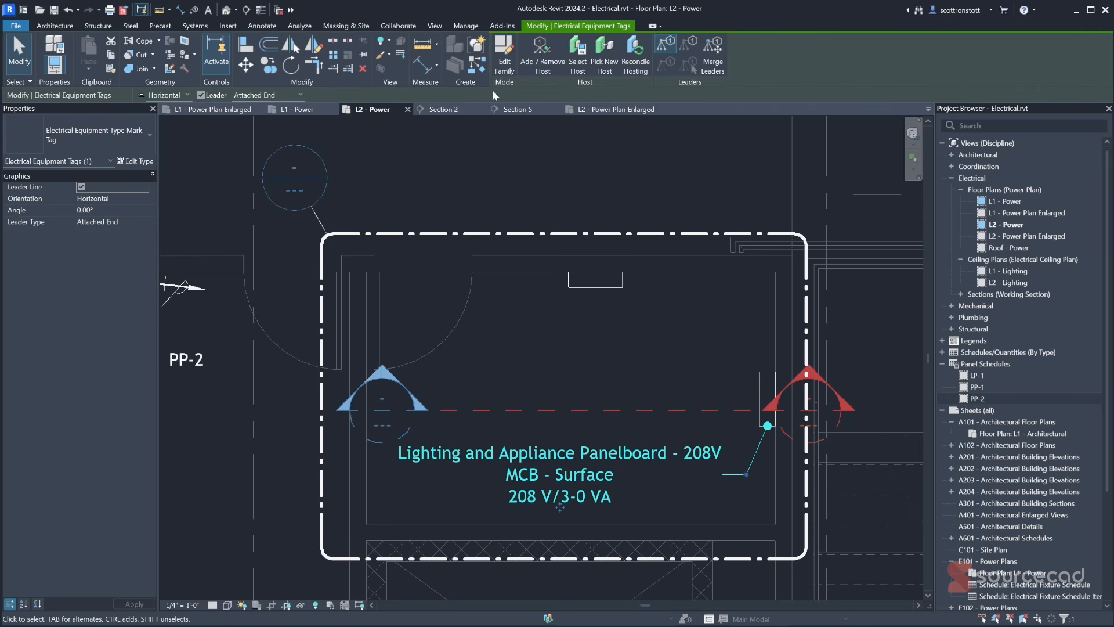
click(505, 58)
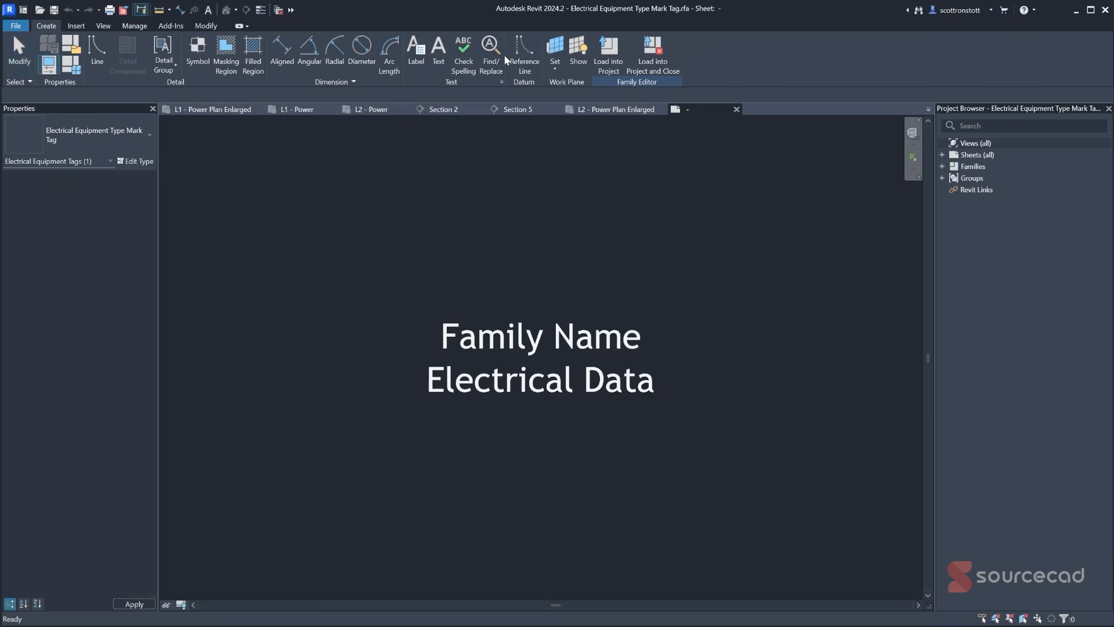
click(473, 342)
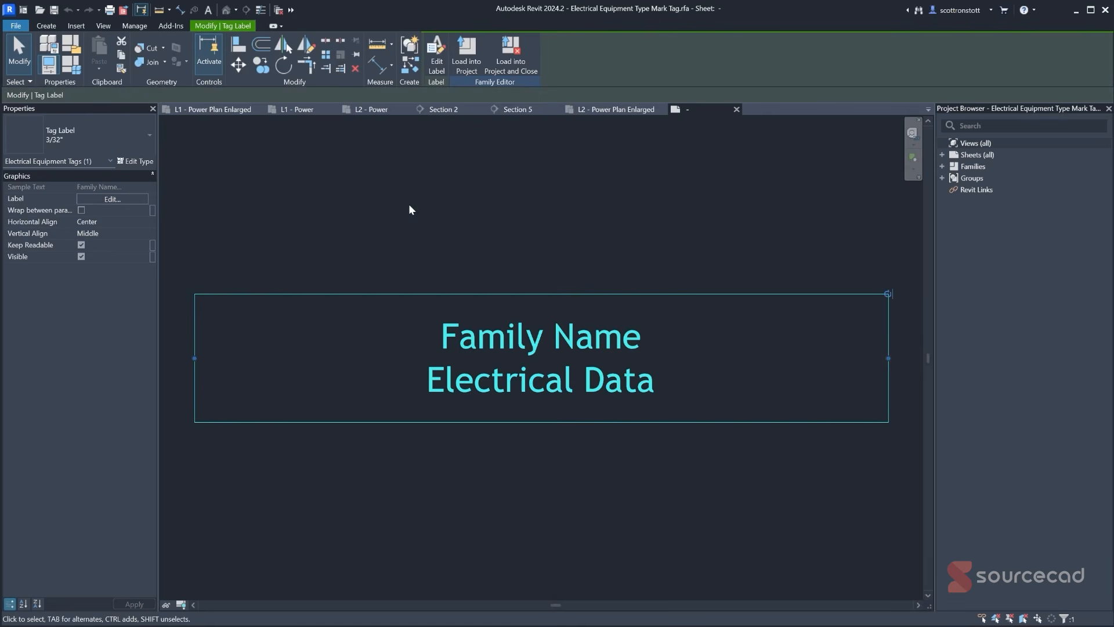
click(436, 54)
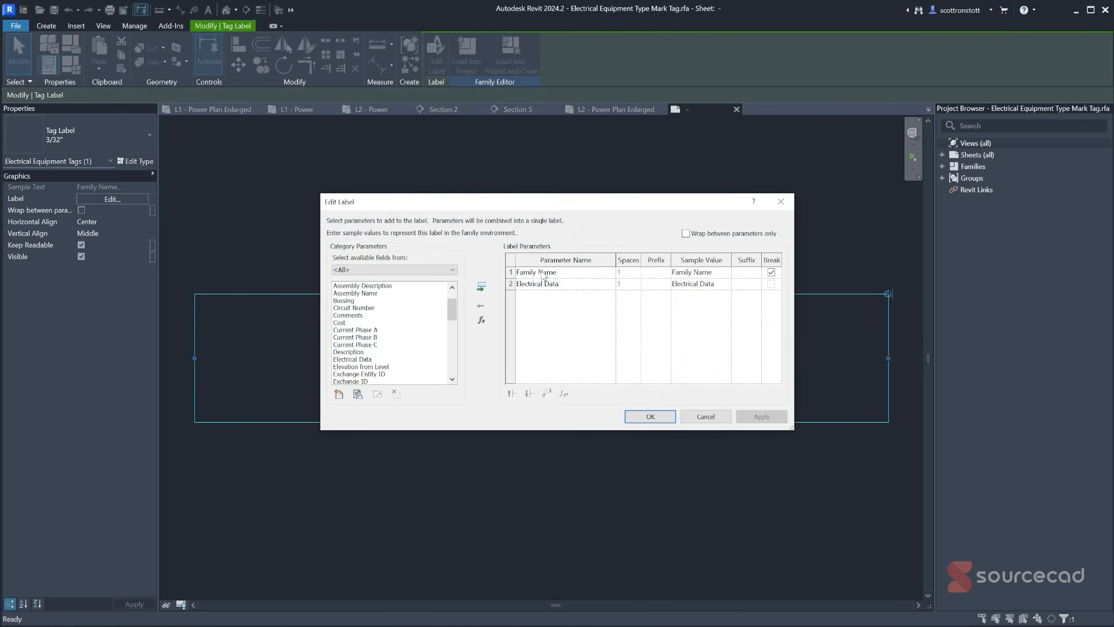
click(704, 416)
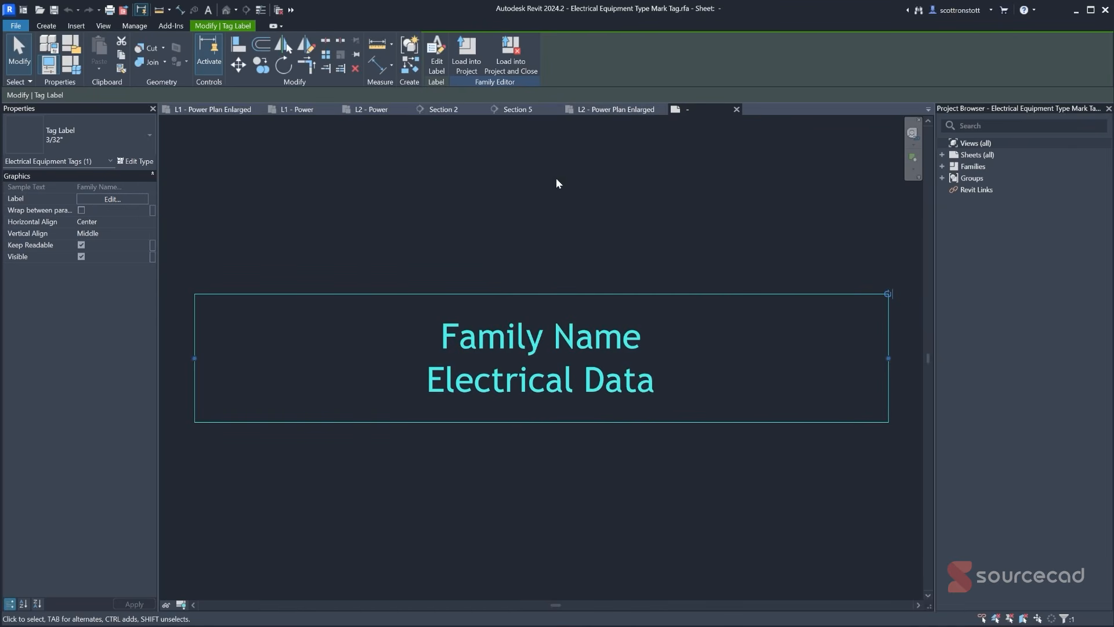
click(622, 109)
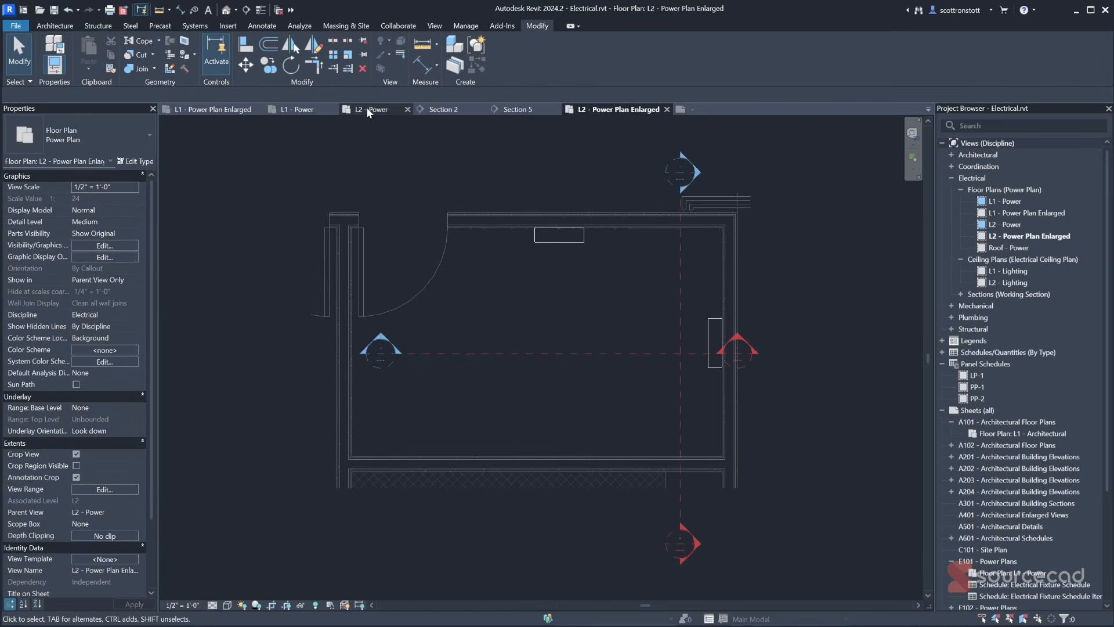
click(369, 110)
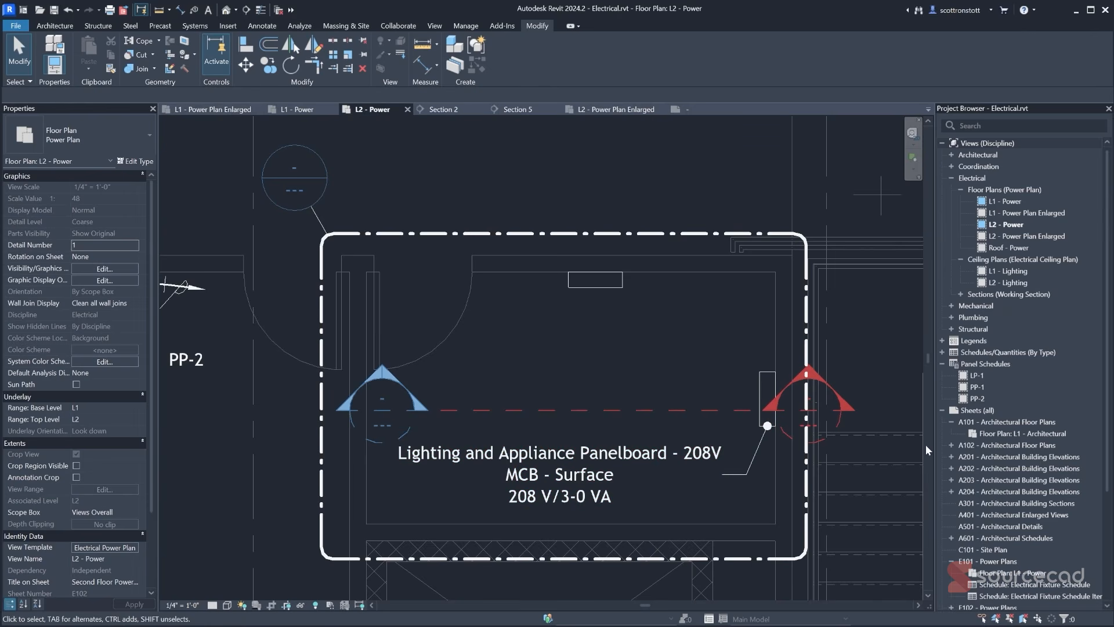
- Locate the Lighting and Appliance Panelboard - 208V MCB - Surface family under Electrical Equipment and widen the project browser to show full names
click(766, 399)
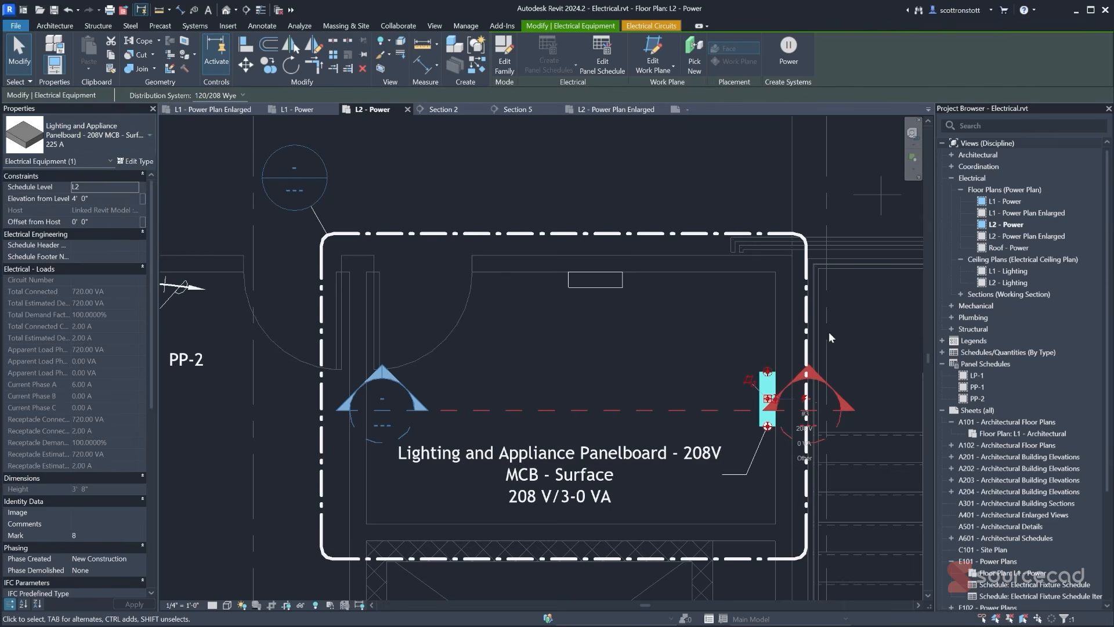
drag(1107, 361, 1100, 366)
click(942, 403)
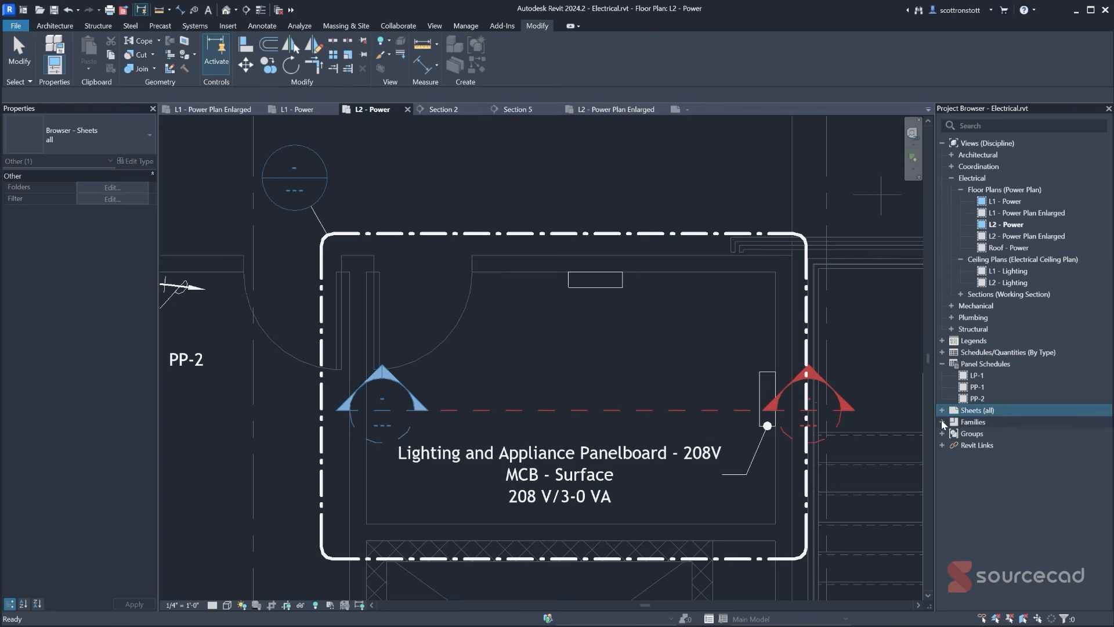
click(943, 424)
drag(1107, 290, 1107, 378)
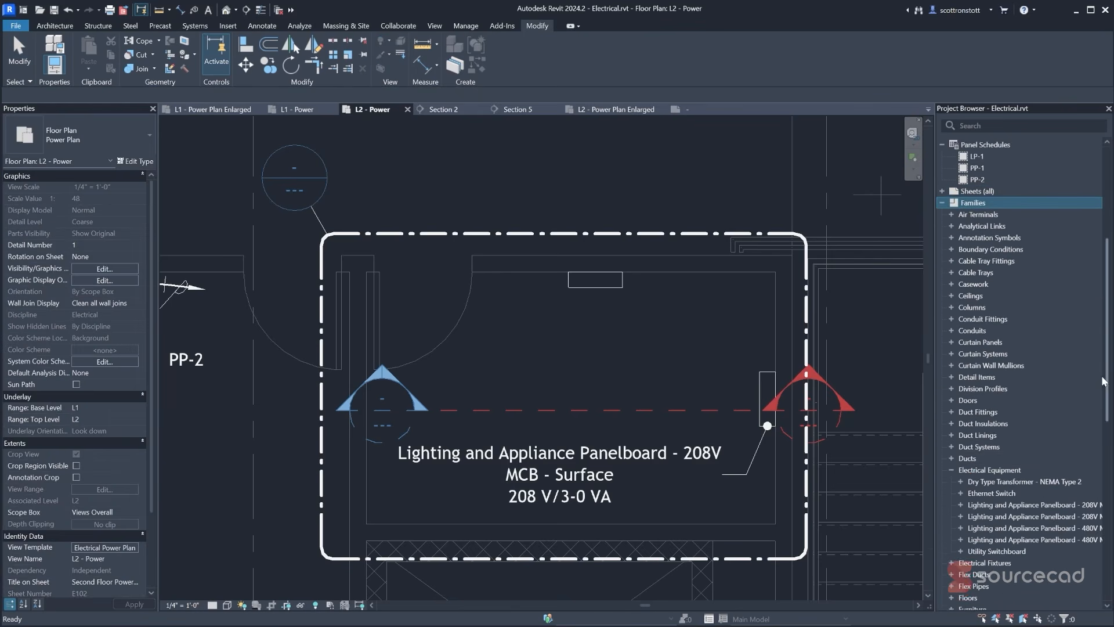
click(951, 465)
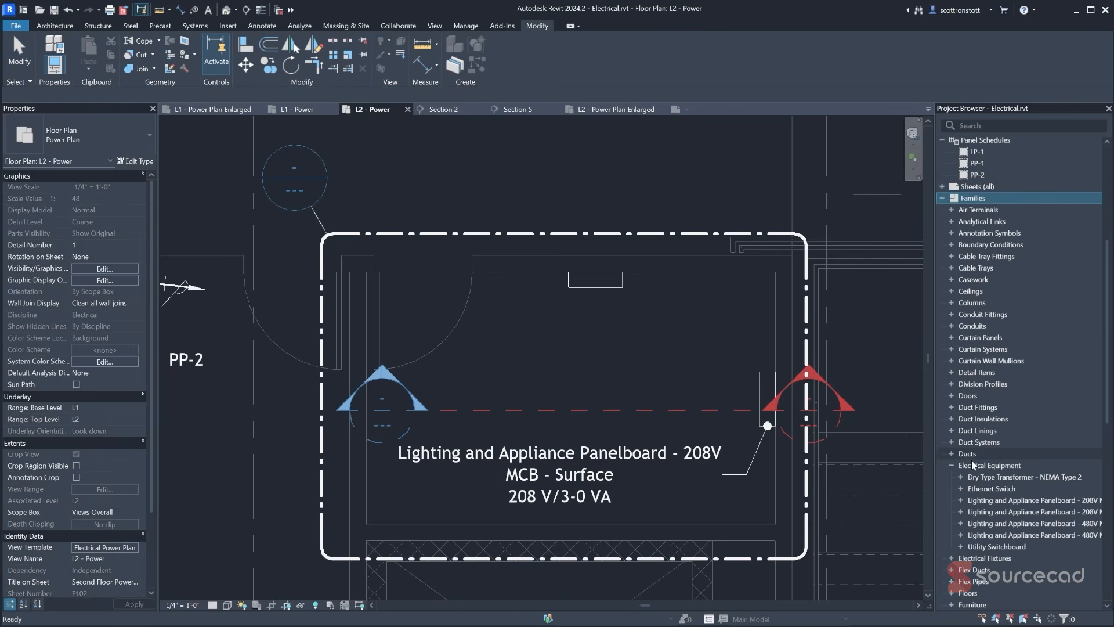
click(990, 503)
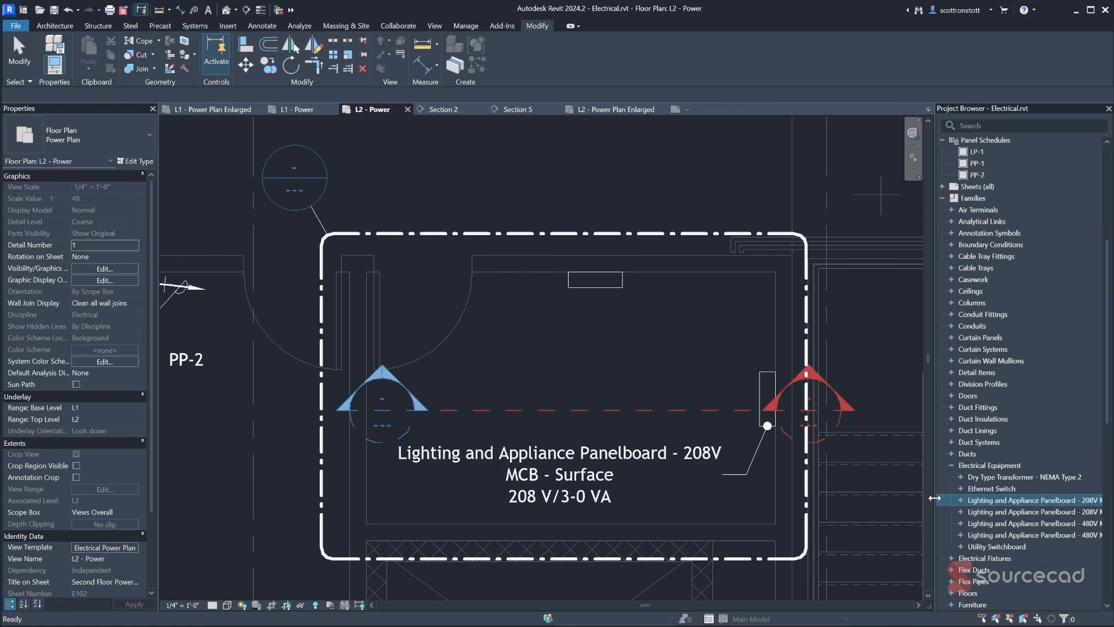
drag(935, 498, 760, 499)
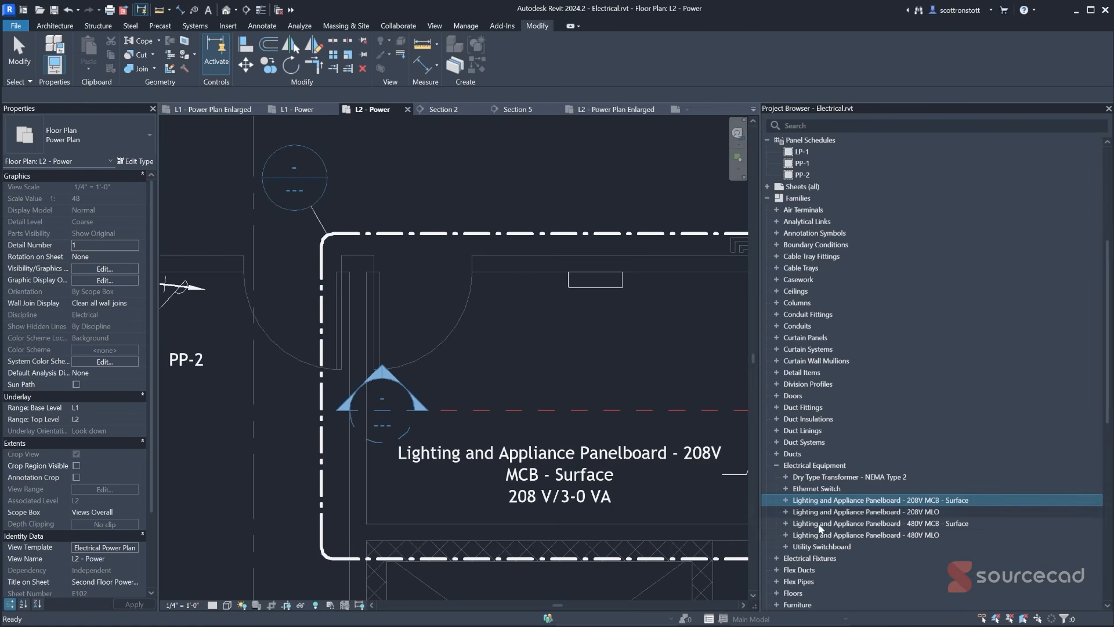
right_click(914, 503)
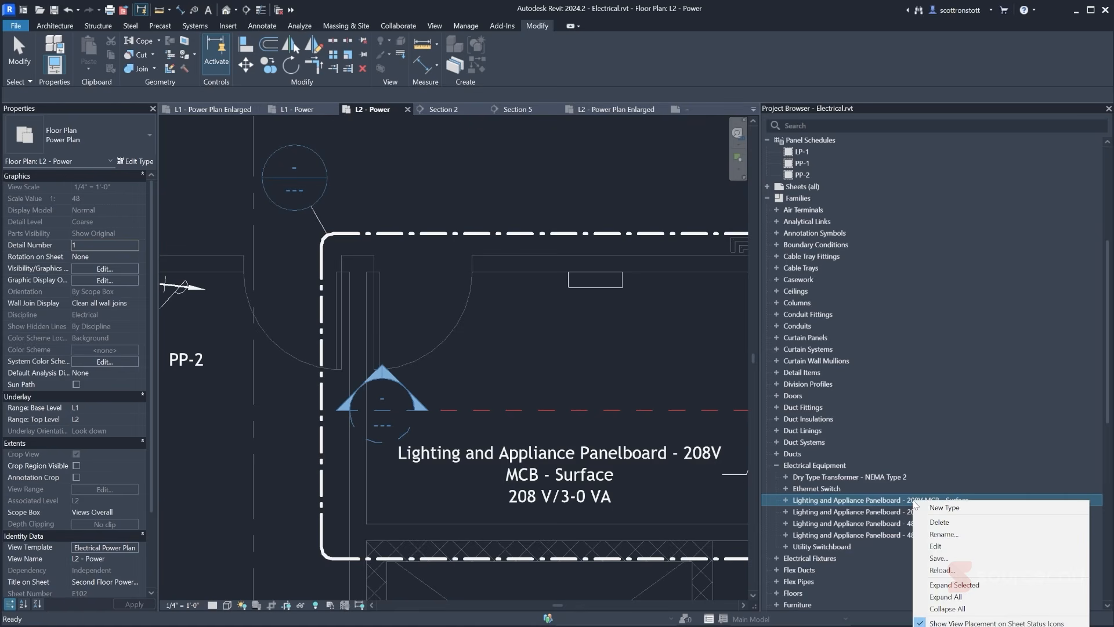
click(934, 535)
click(868, 500)
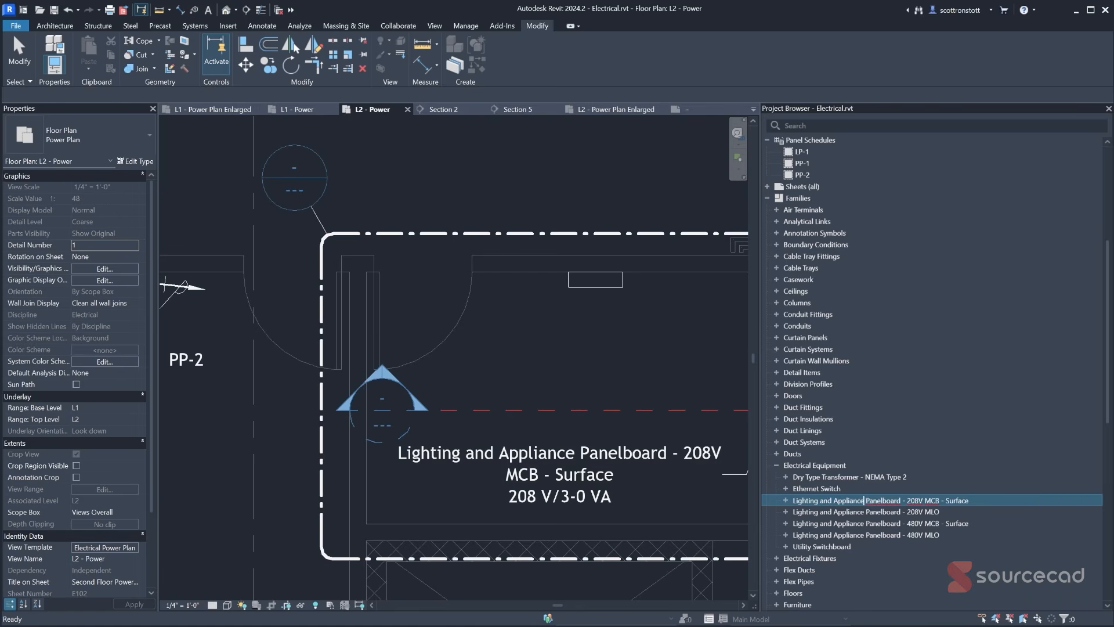
drag(867, 500, 808, 501)
click(774, 501)
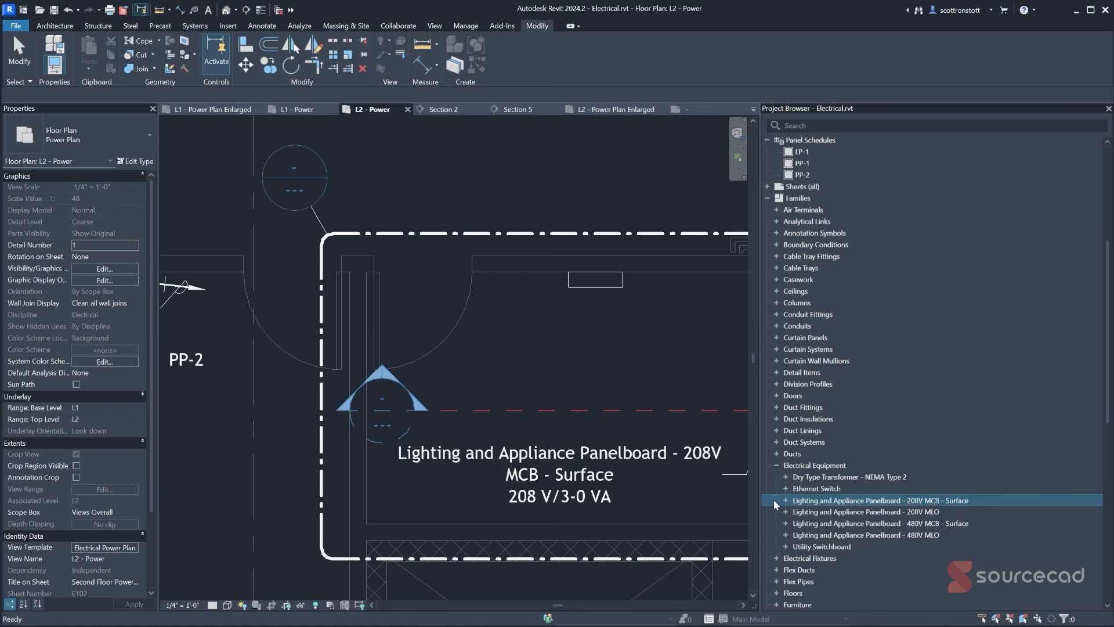
- Rename the Lighting and Appliance Panelboard - 208V MCB - Surface family as Panelboard - 208V MCB
right_click(830, 503)
click(849, 534)
key(Home)
key(Delete)
key(Delete)
key(Delete)
key(Delete)
key(Delete)
key(Delete)
key(Delete)
key(Delete)
key(Delete)
key(Delete)
key(Delete)
key(Delete)
key(Delete)
key(Delete)
key(Delete)
key(Delete)
key(Delete)
key(Delete)
key(Delete)
key(Delete)
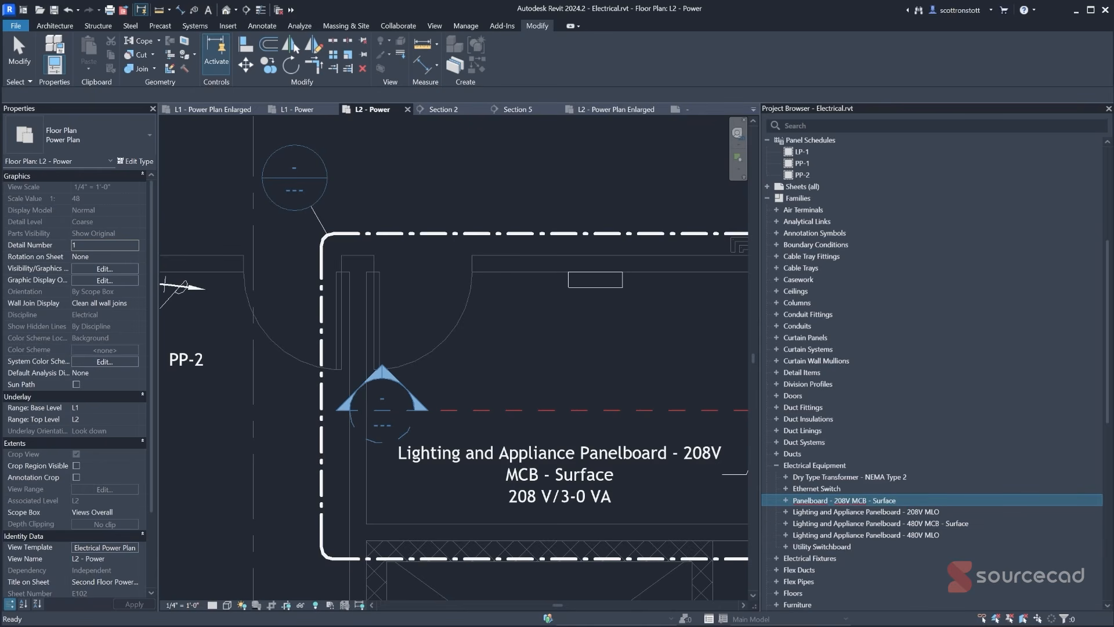
key(Delete)
key(Delete)
key(Delete)
key(Delete)
key(Delete)
key(Delete)
key(Delete)
key(Delete)
key(Delete)
key(Return)
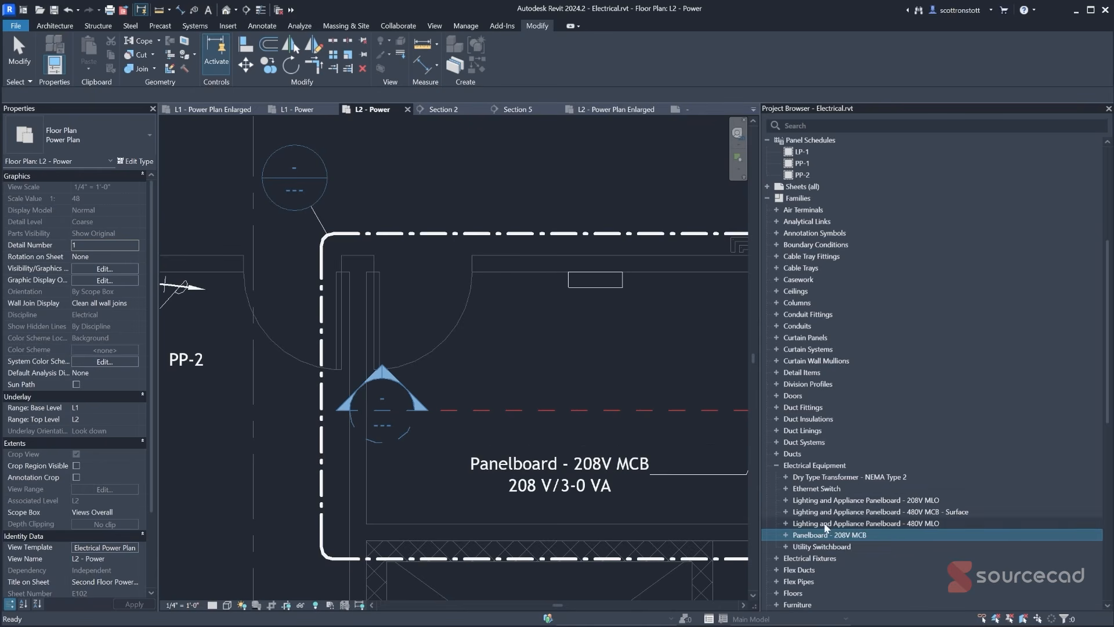
- Rename the Lighting and Appliance Panelboard - 480V MCB - Surface family as Panelboard - 480V MCB
right_click(872, 517)
click(896, 558)
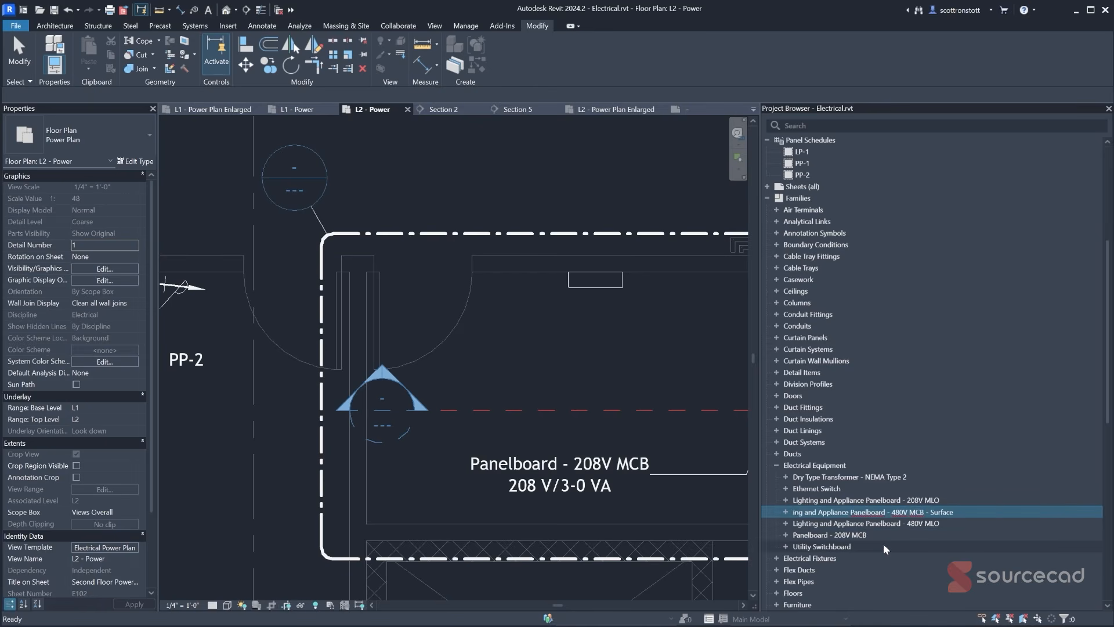
key(Delete)
key(Delete)
key(Delete)
key(Delete)
key(Delete)
key(Delete)
key(Delete)
key(Delete)
key(Delete)
key(Delete)
key(Delete)
key(Delete)
key(Delete)
key(Delete)
key(Delete)
key(Delete)
key(Delete)
key(Delete)
drag(898, 512, 868, 512)
key(Delete)
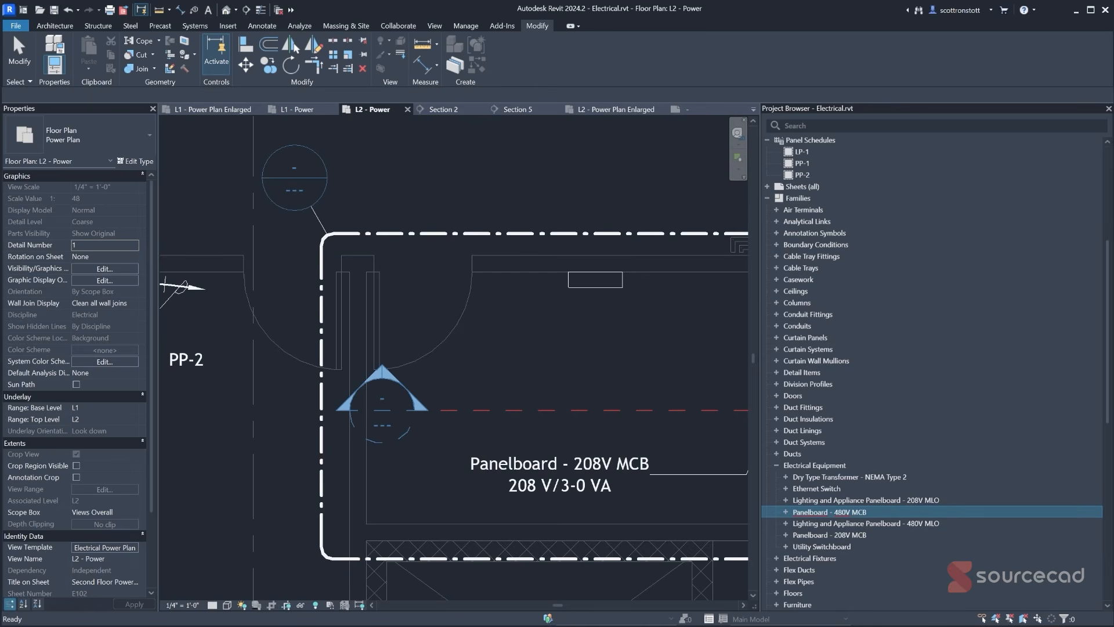
key(Return)
- Delete the 208V MLO and 480V MLO Lighting and Appliance Panelboard families and narrow the project browser again
click(916, 514)
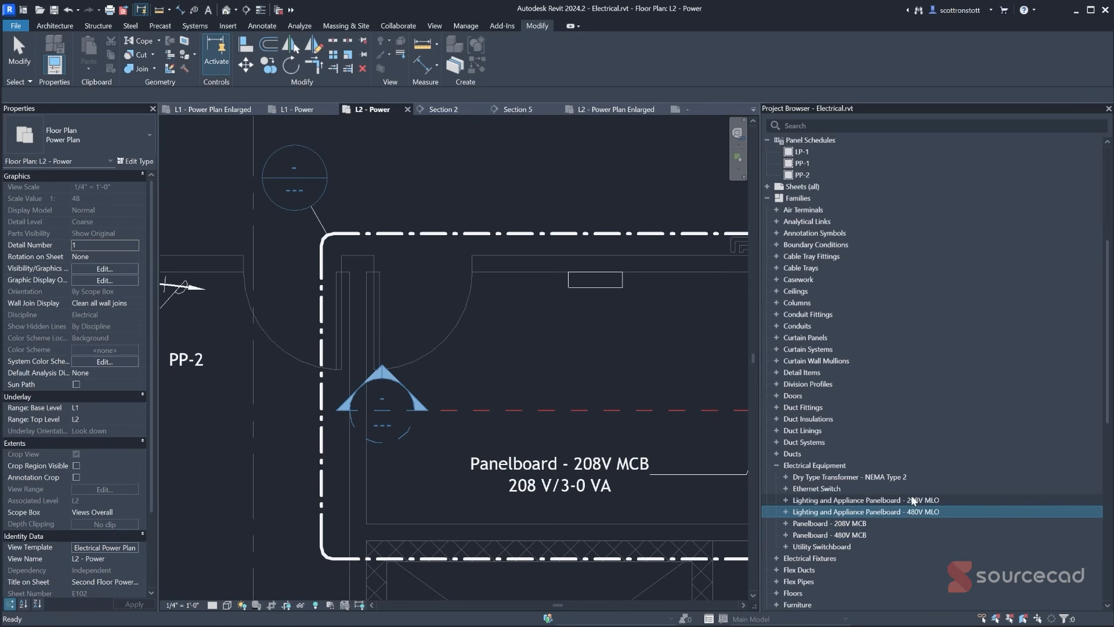
click(913, 500)
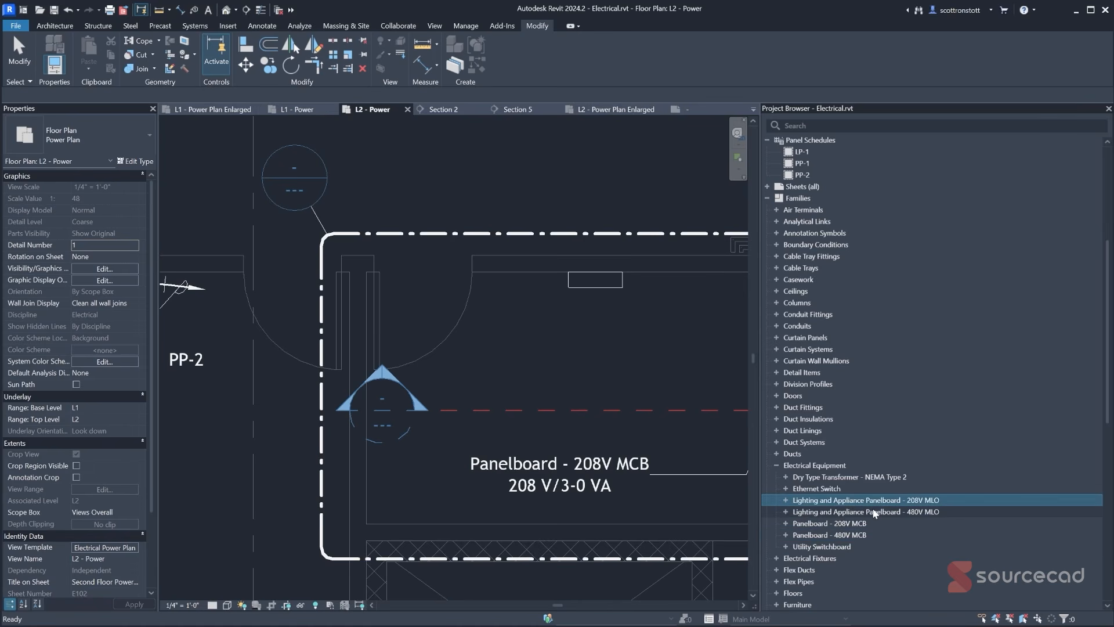
right_click(816, 502)
click(841, 525)
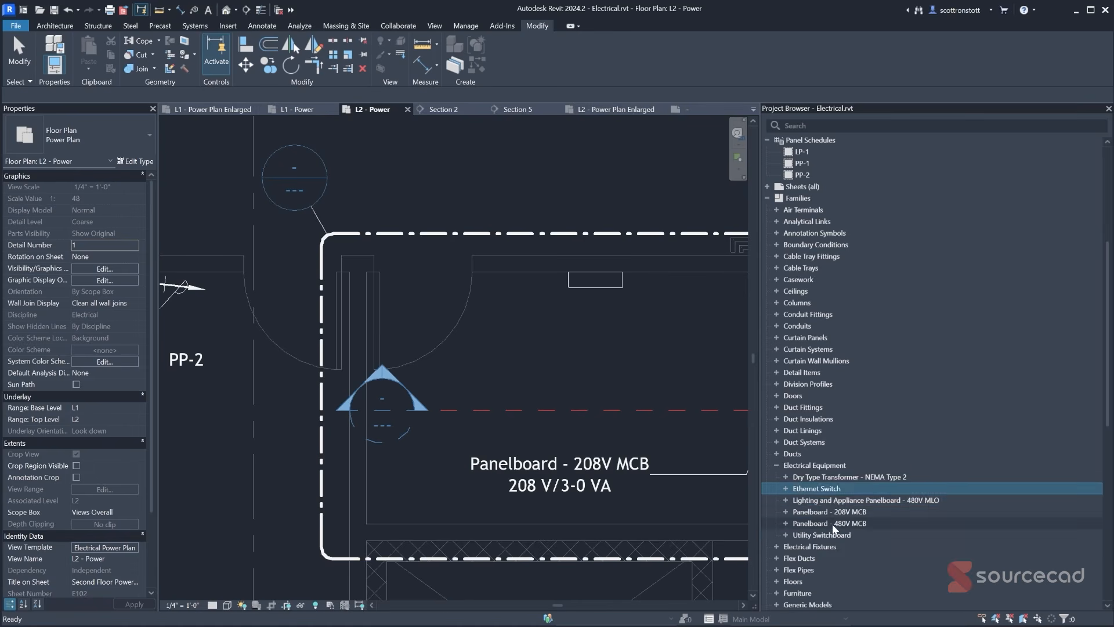
click(859, 500)
right_click(830, 500)
click(843, 523)
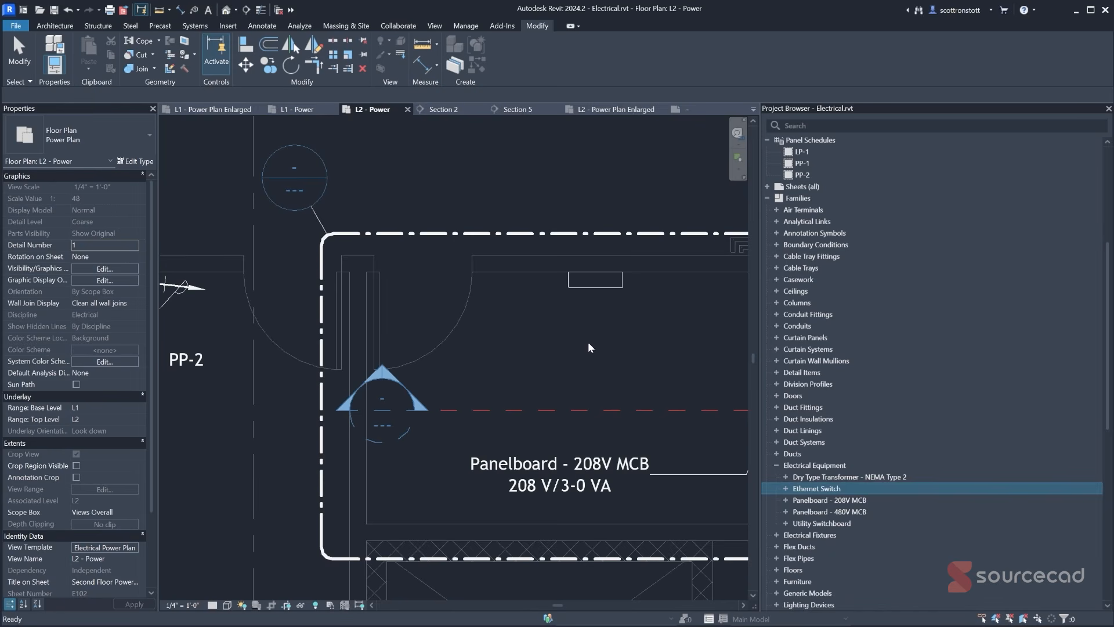
drag(759, 323, 908, 329)
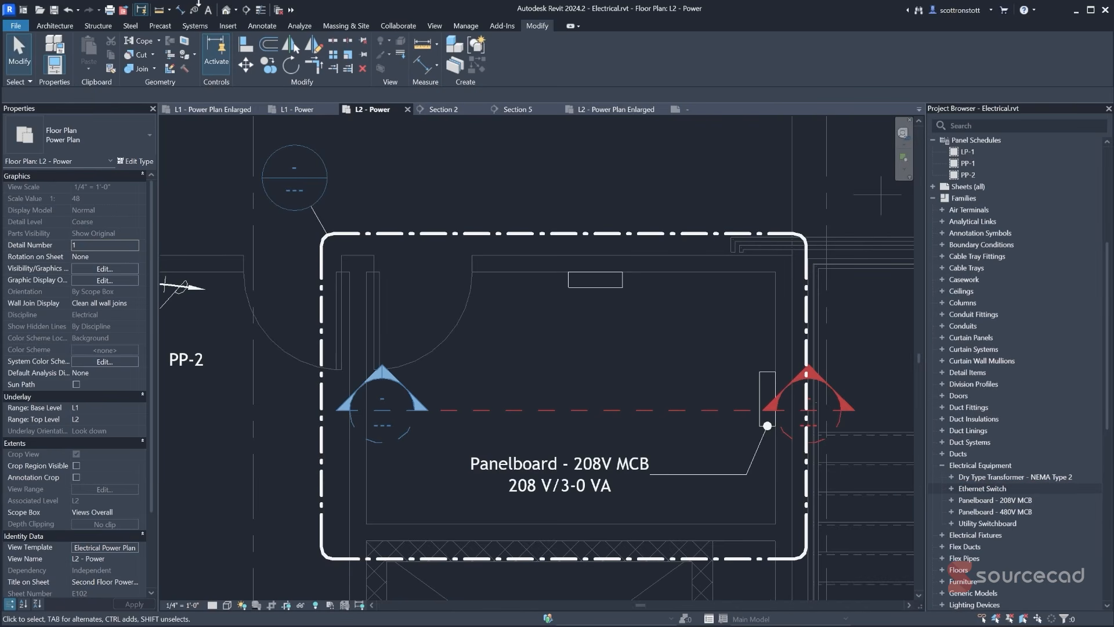
- Tag the 480V panelboard on the electrical room's upper wall and bend its leader around the left side of the tag
click(194, 13)
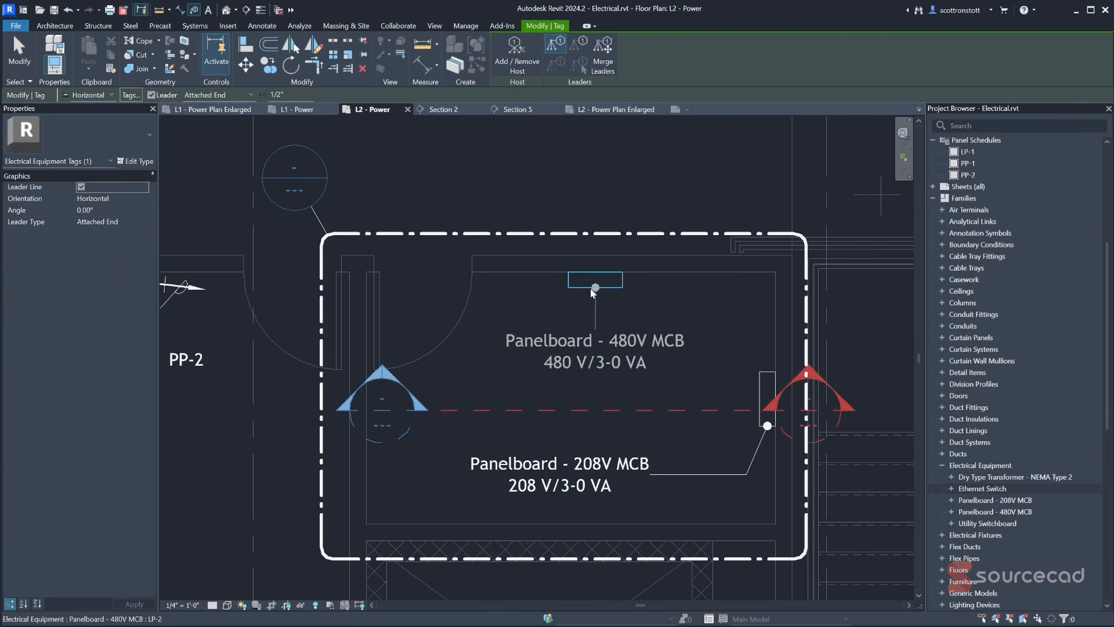
click(590, 288)
drag(594, 307, 471, 355)
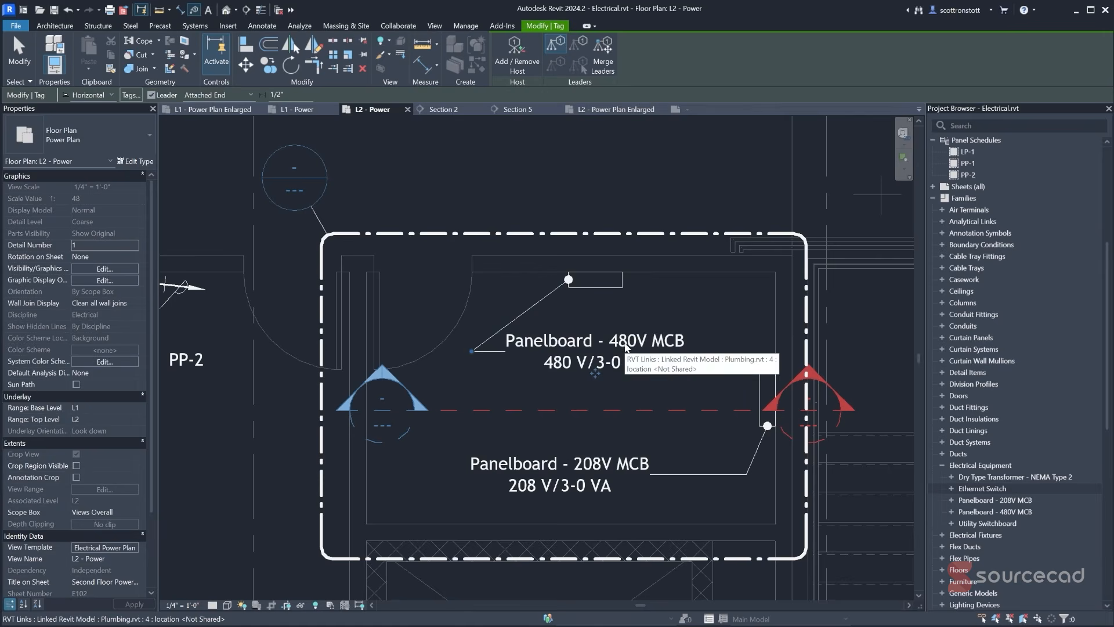
- Open the L2 - Lighting ceiling plan, followed by the L1 - Lighting ceiling plan
scroll(600, 419, down, 2)
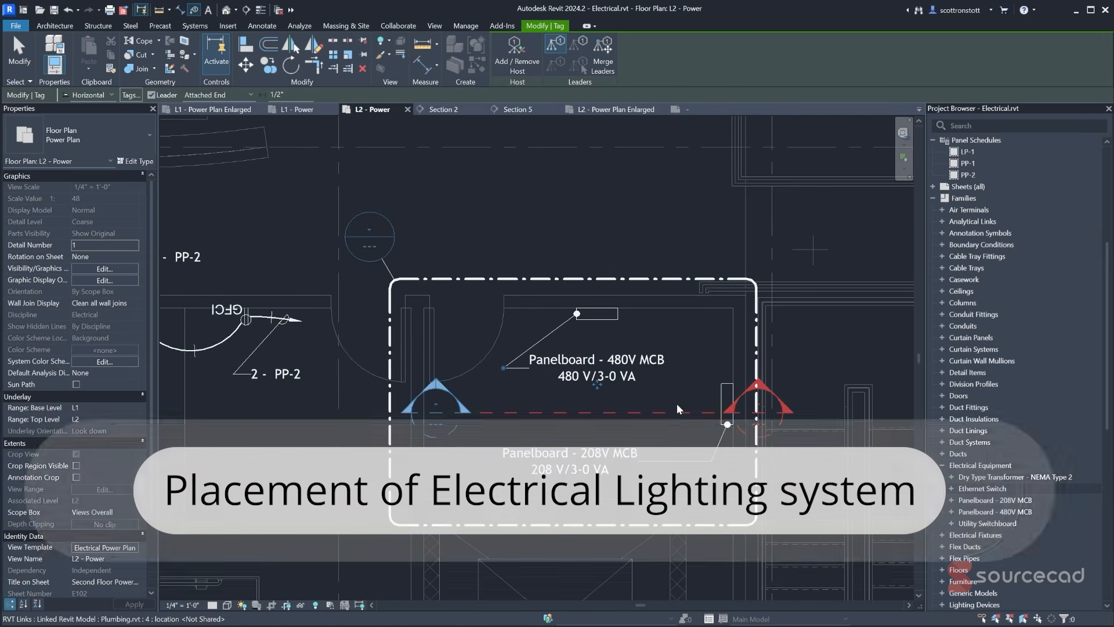
scroll(579, 377, down, 2)
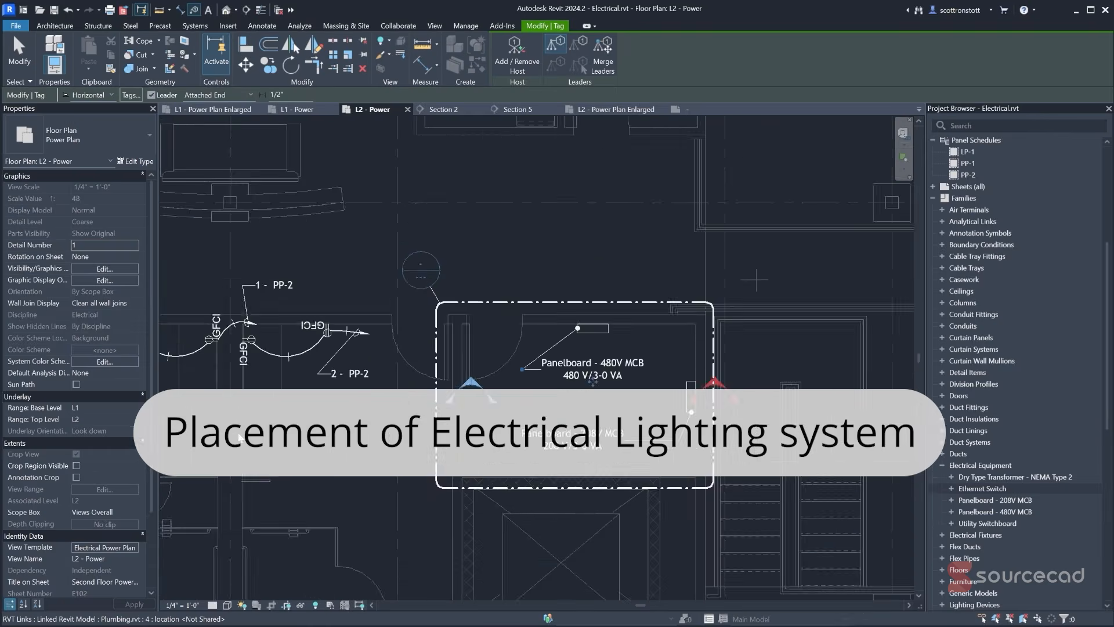
middle_drag(300, 423, 575, 339)
scroll(549, 346, down, 3)
scroll(549, 347, up, 3)
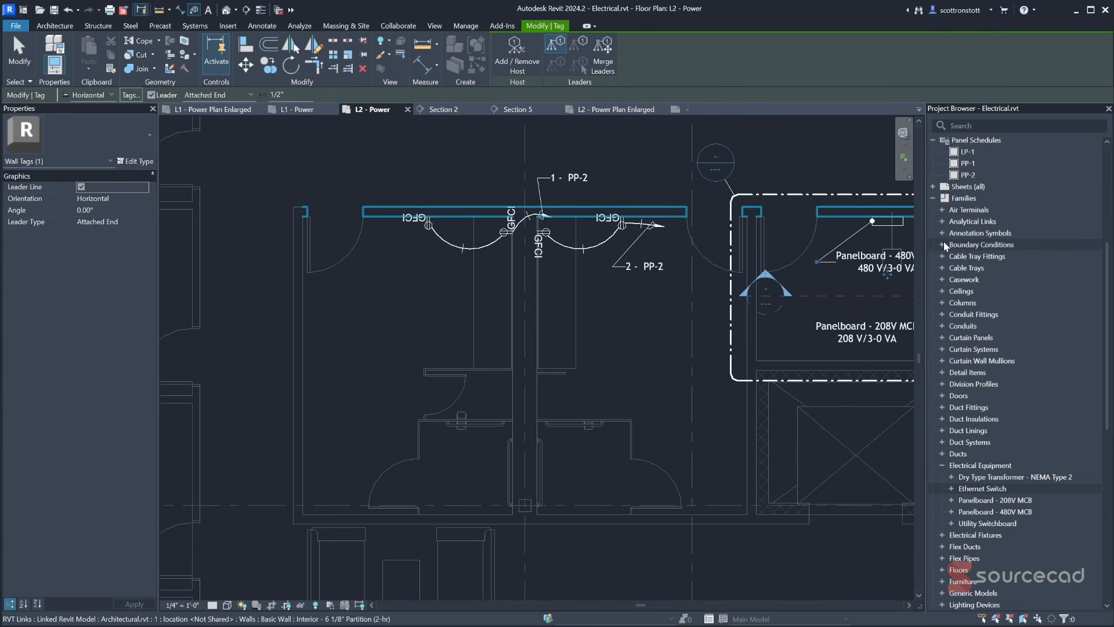
scroll(988, 273, up, 6)
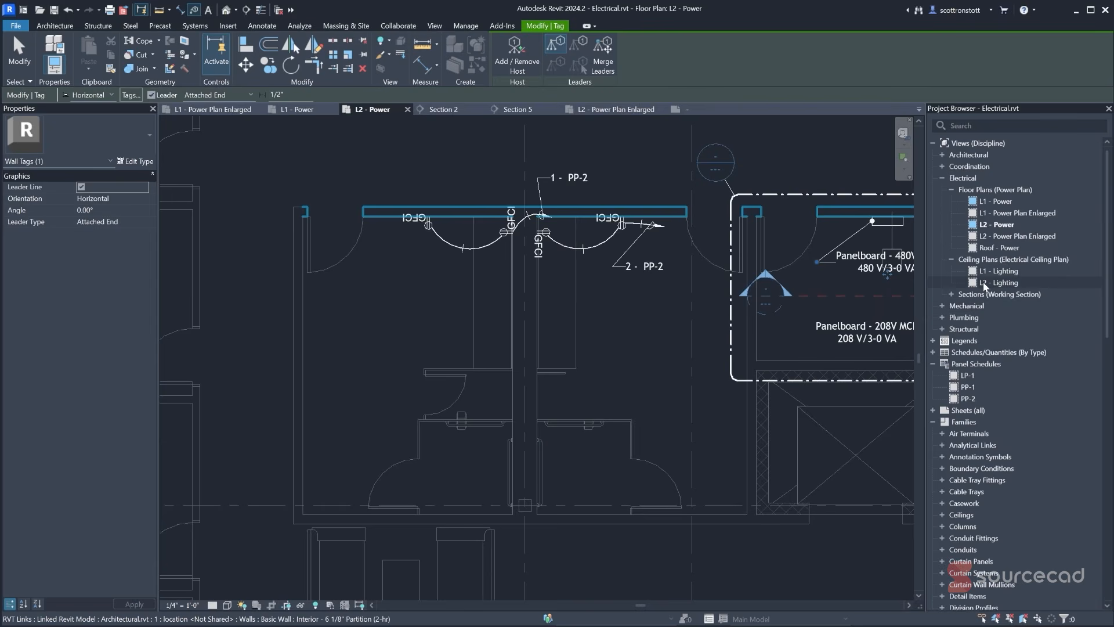
double_click(998, 282)
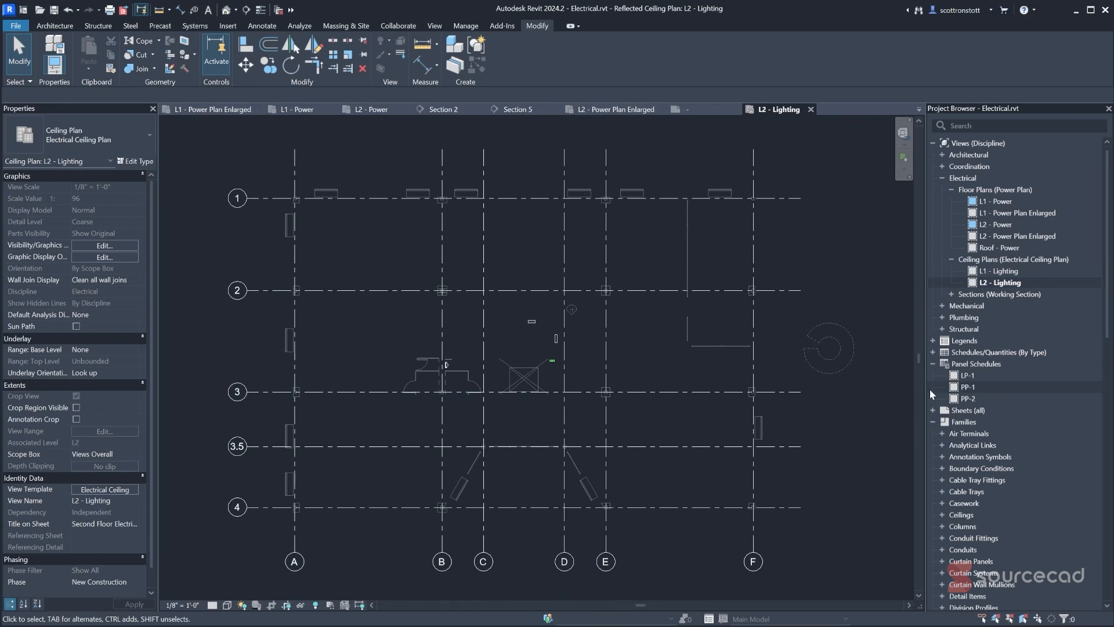
double_click(977, 273)
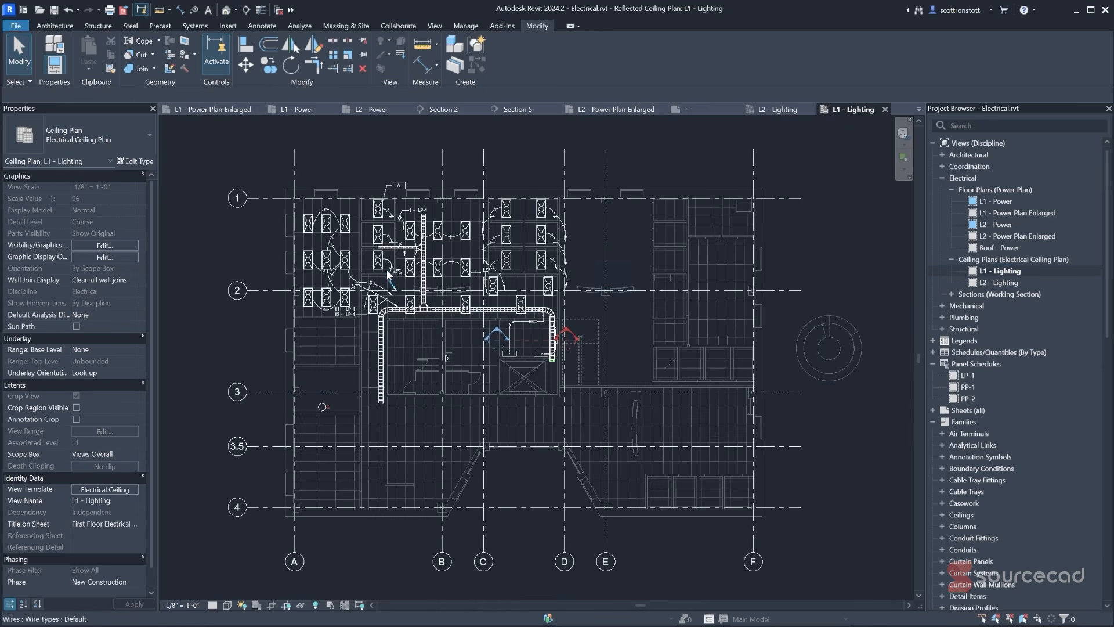
- Examine the L1 lighting fixtures and wiring, and check the View Range settings in the Electrical Ceiling view template
scroll(388, 273, up, 5)
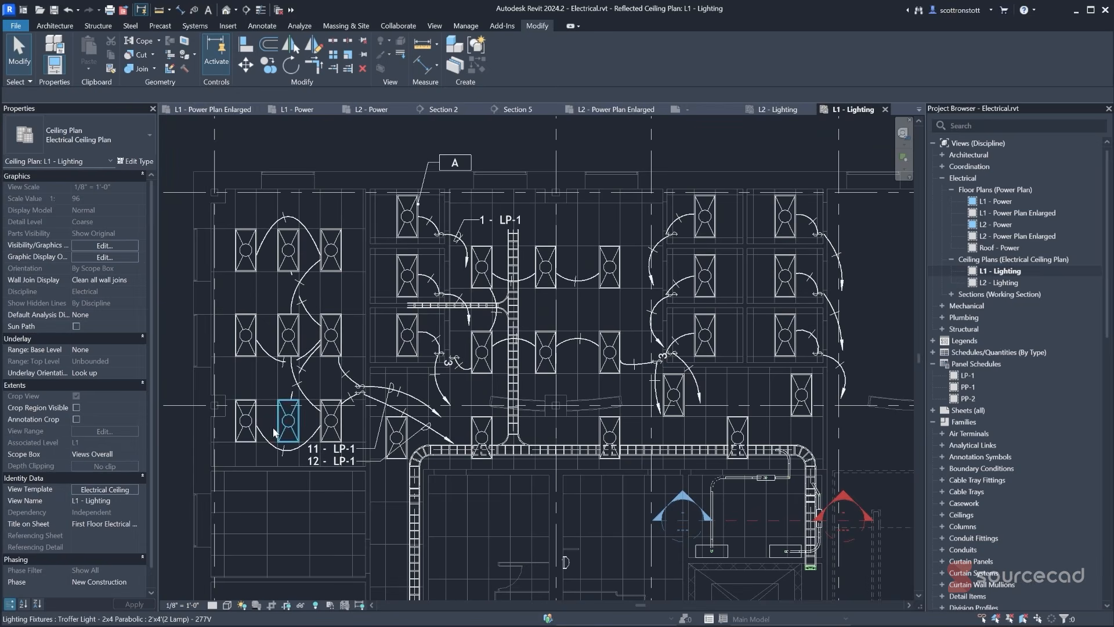
scroll(363, 389, up, 4)
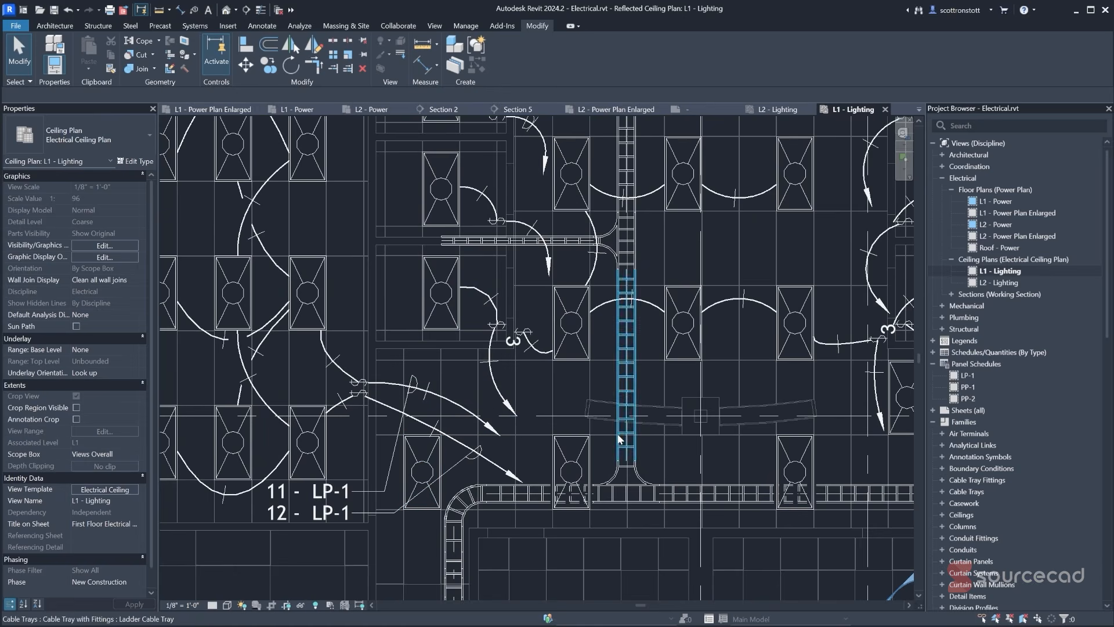
scroll(506, 405, down, 1)
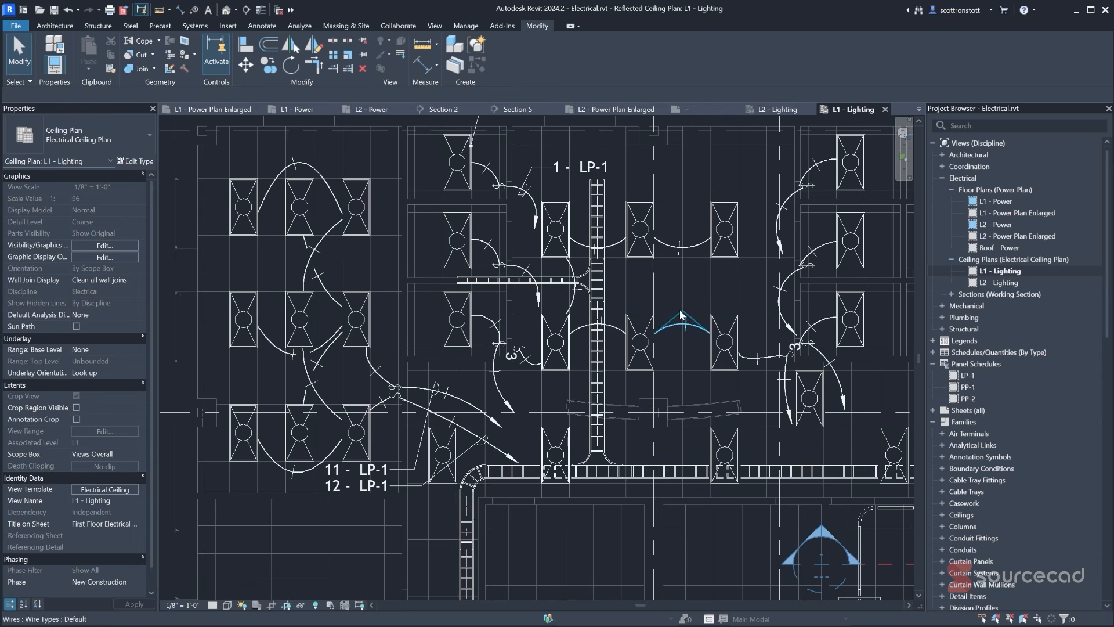
scroll(645, 299, down, 1)
middle_drag(685, 315, 595, 301)
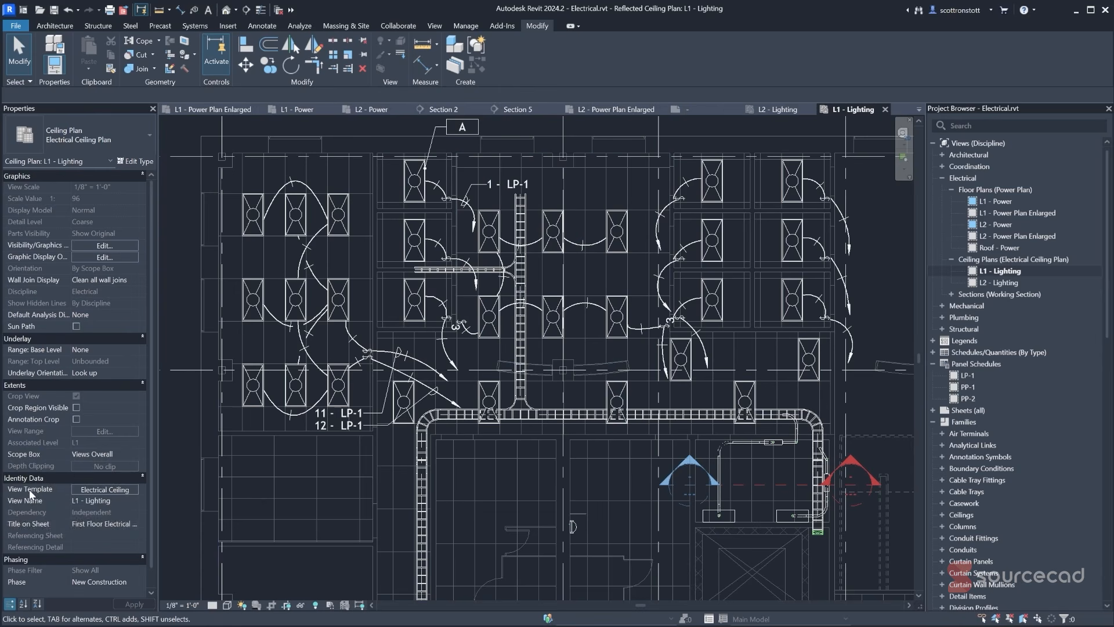
click(104, 490)
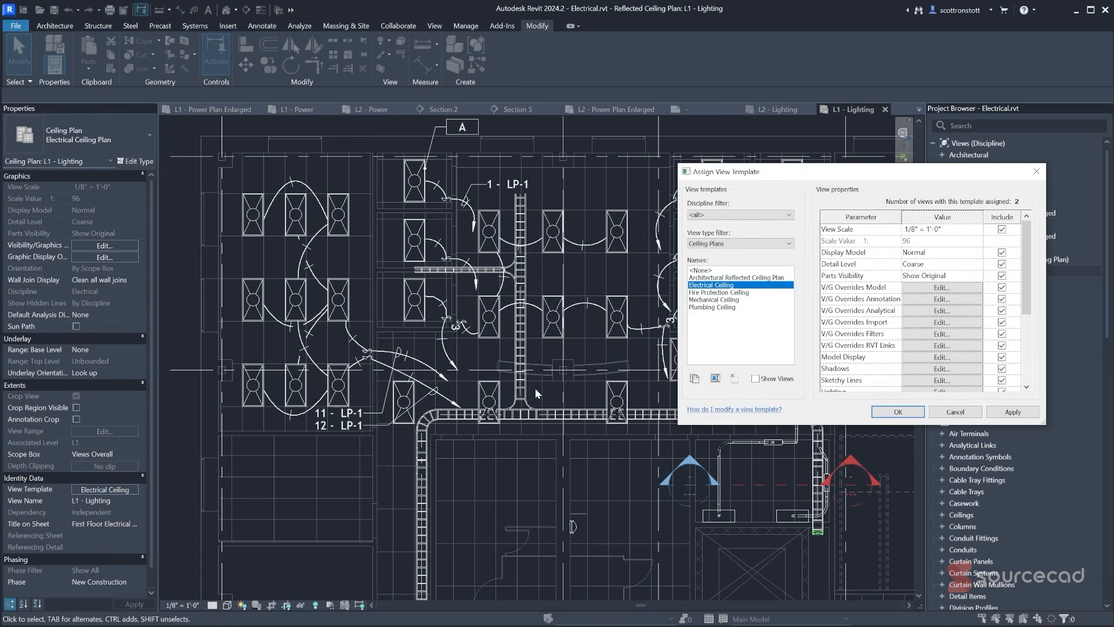
scroll(936, 313, down, 1)
click(918, 312)
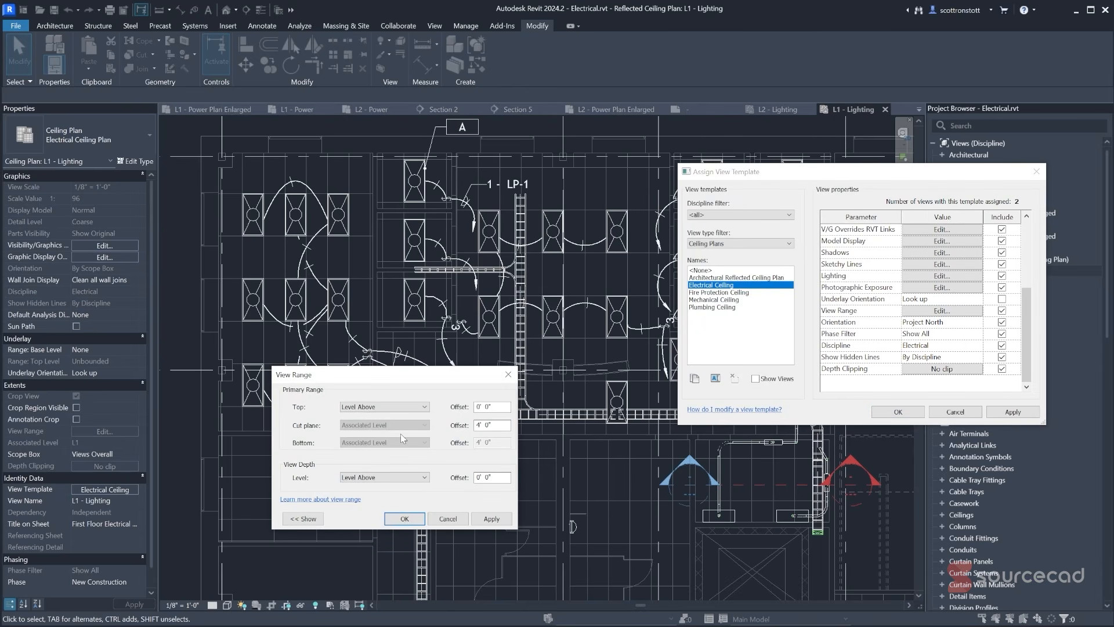
click(448, 518)
click(964, 413)
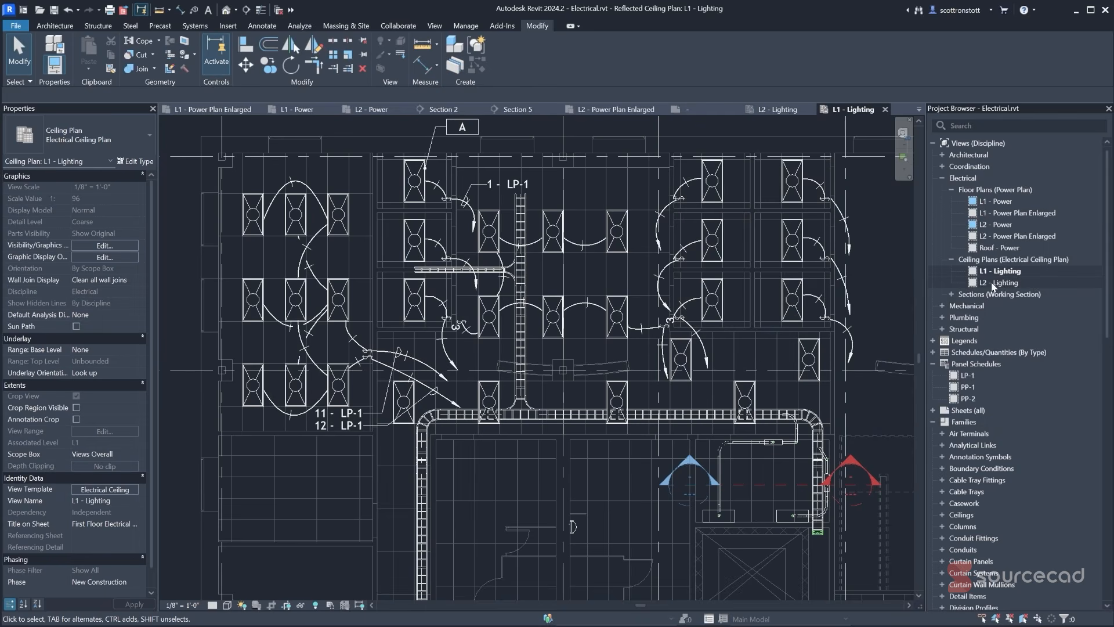
- Open the L2 - Lighting ceiling plan and exclude View Range from its Electrical Ceiling view template
double_click(977, 284)
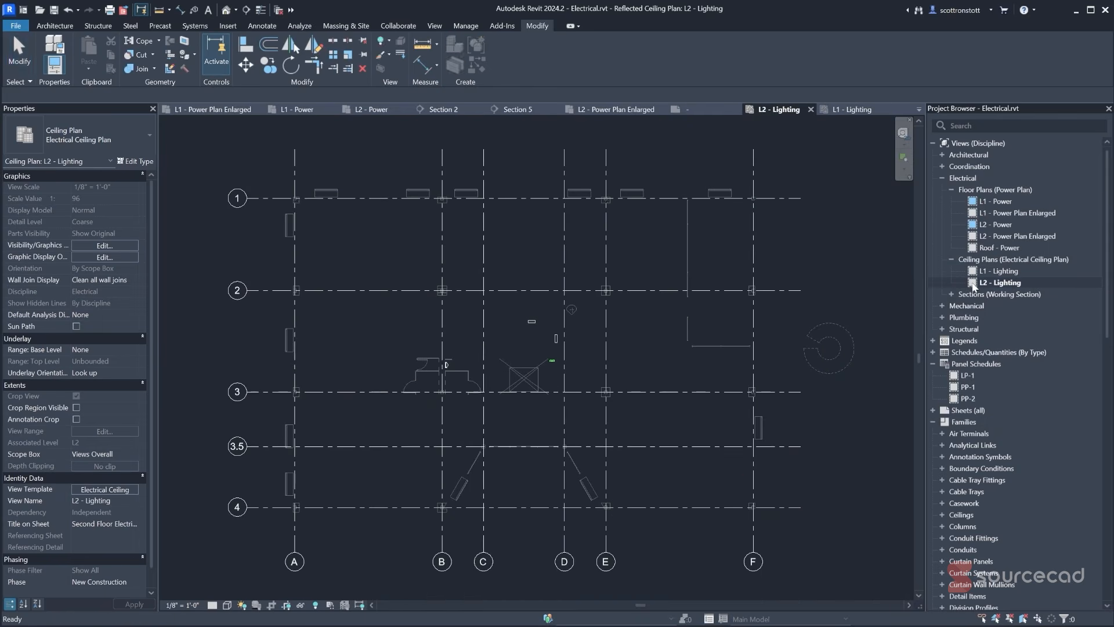
click(116, 491)
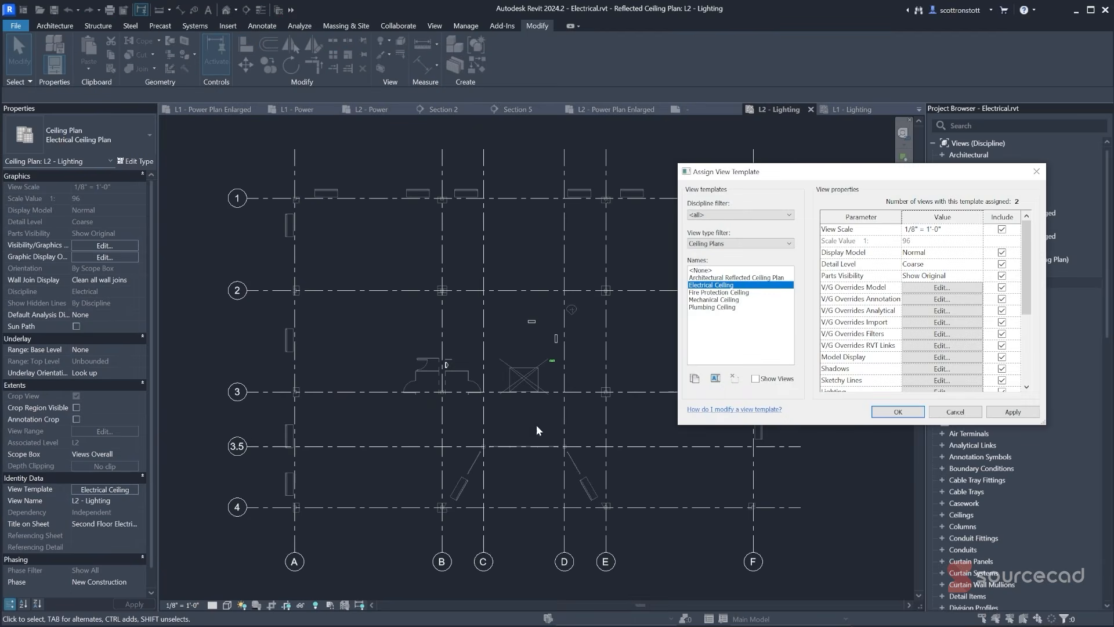
scroll(869, 372, down, 4)
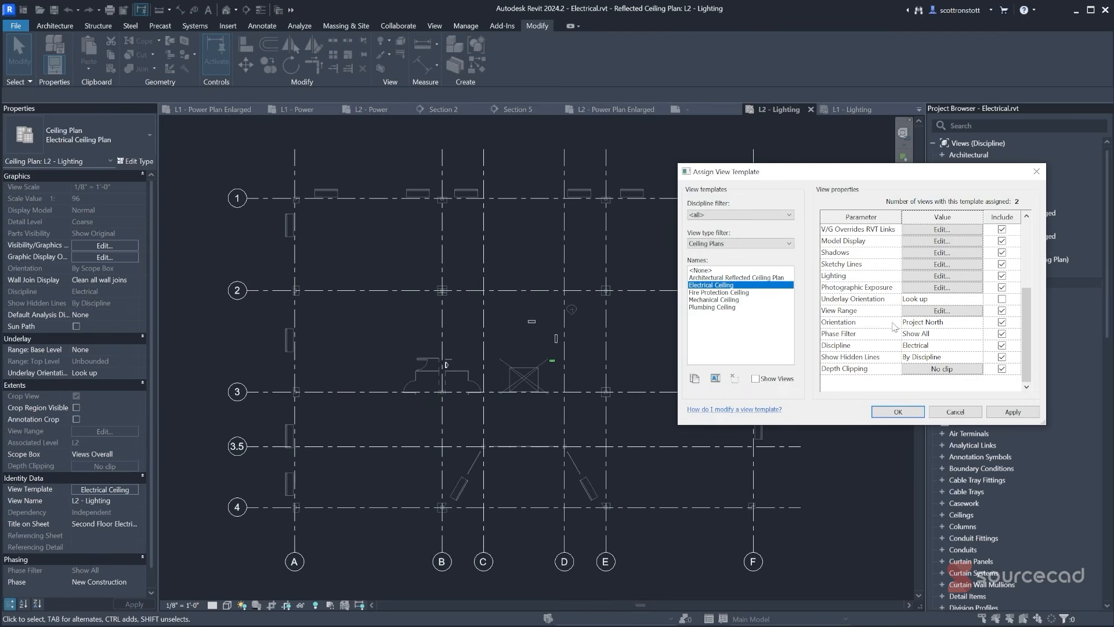
click(942, 311)
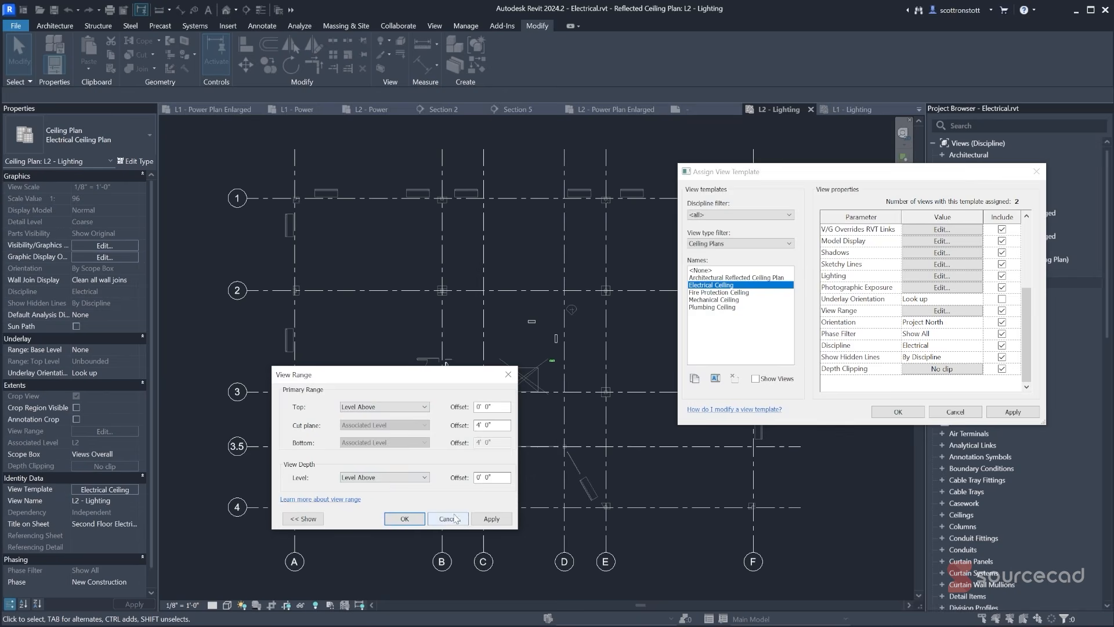
click(405, 518)
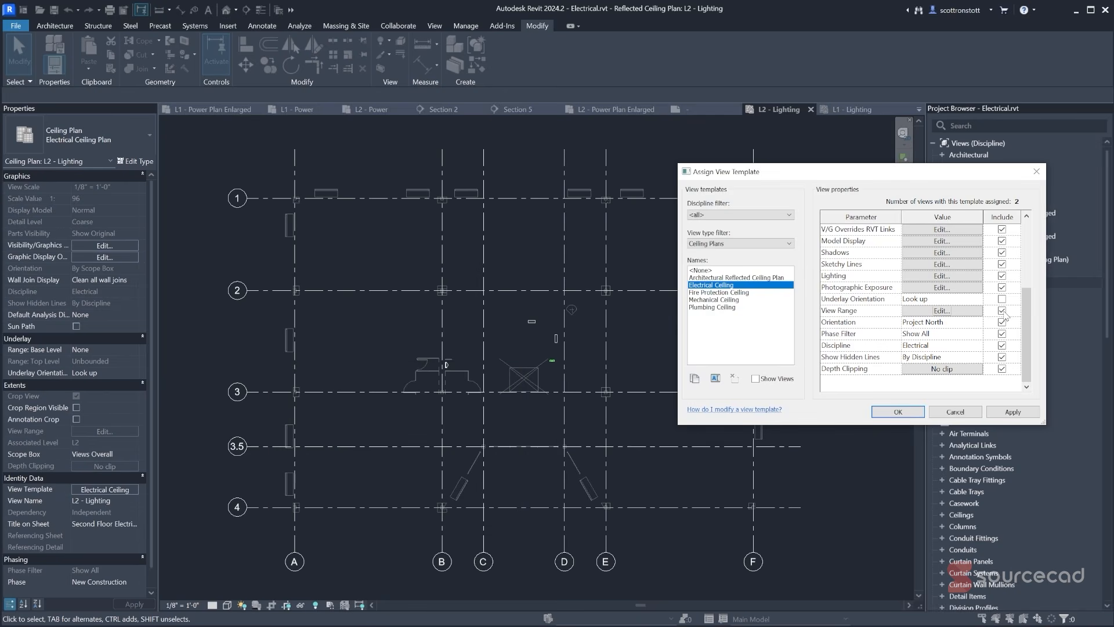
click(898, 412)
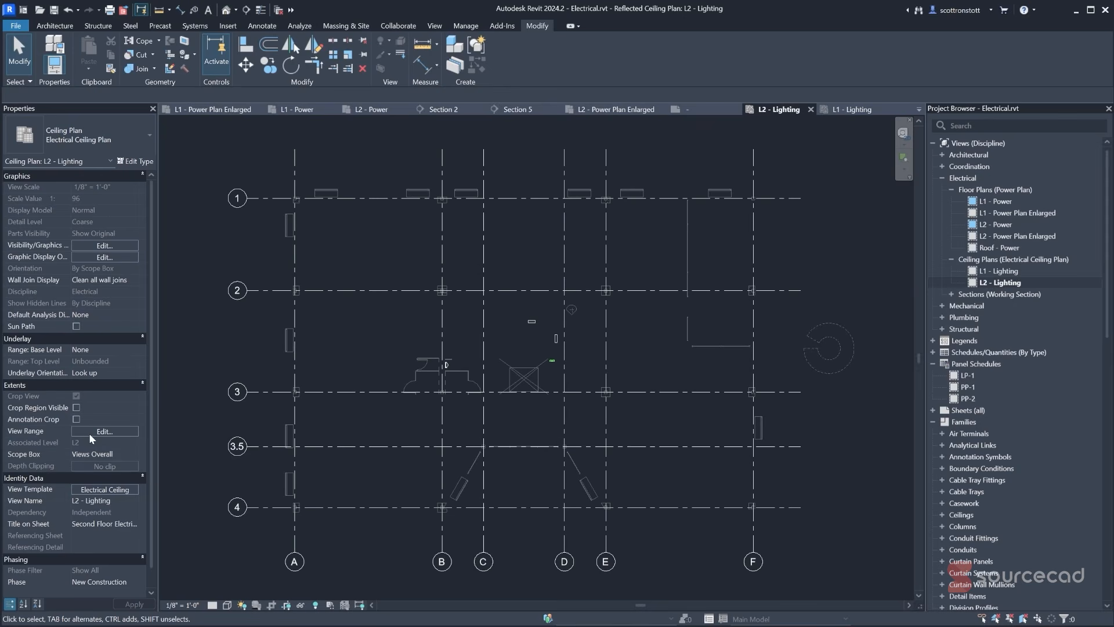
- Set the L2 - Lighting view range's top and view depth level to Roof
click(89, 431)
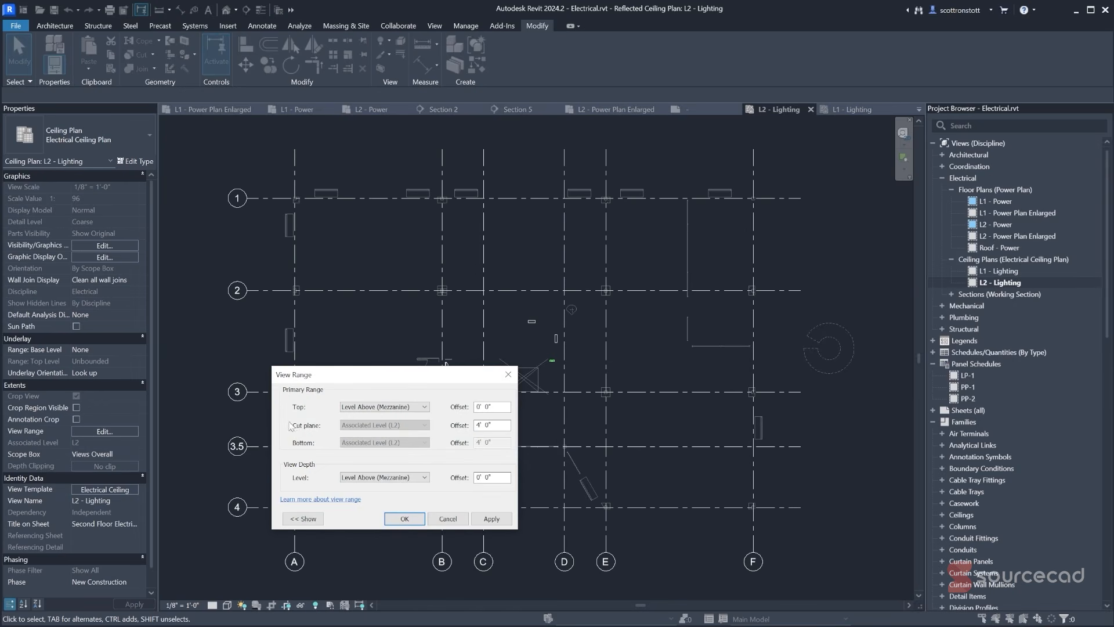
drag(401, 381, 603, 388)
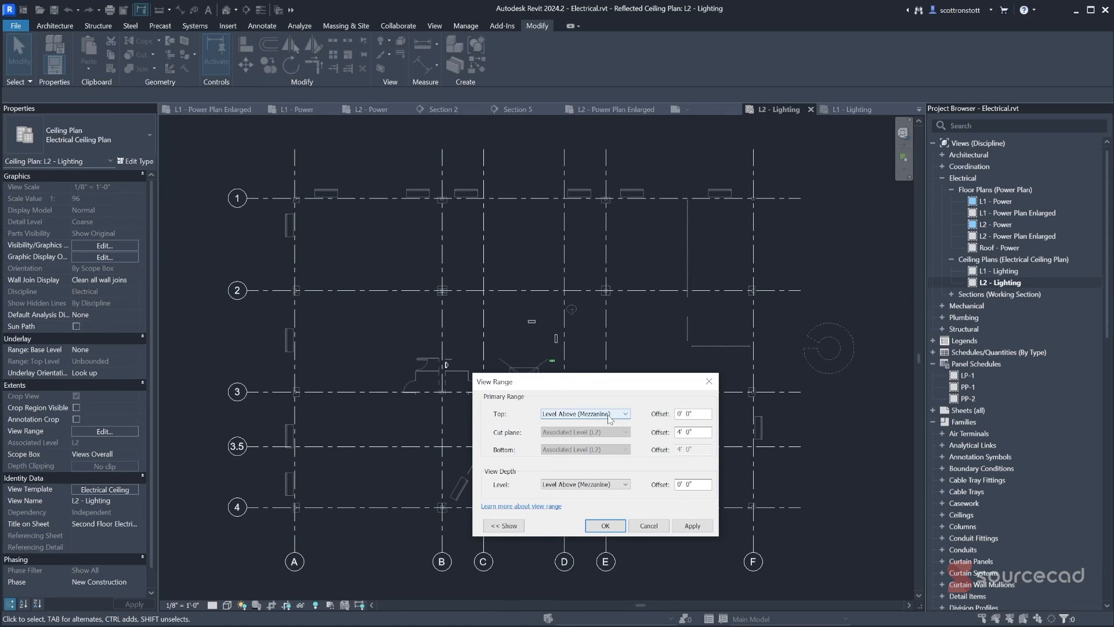
click(609, 414)
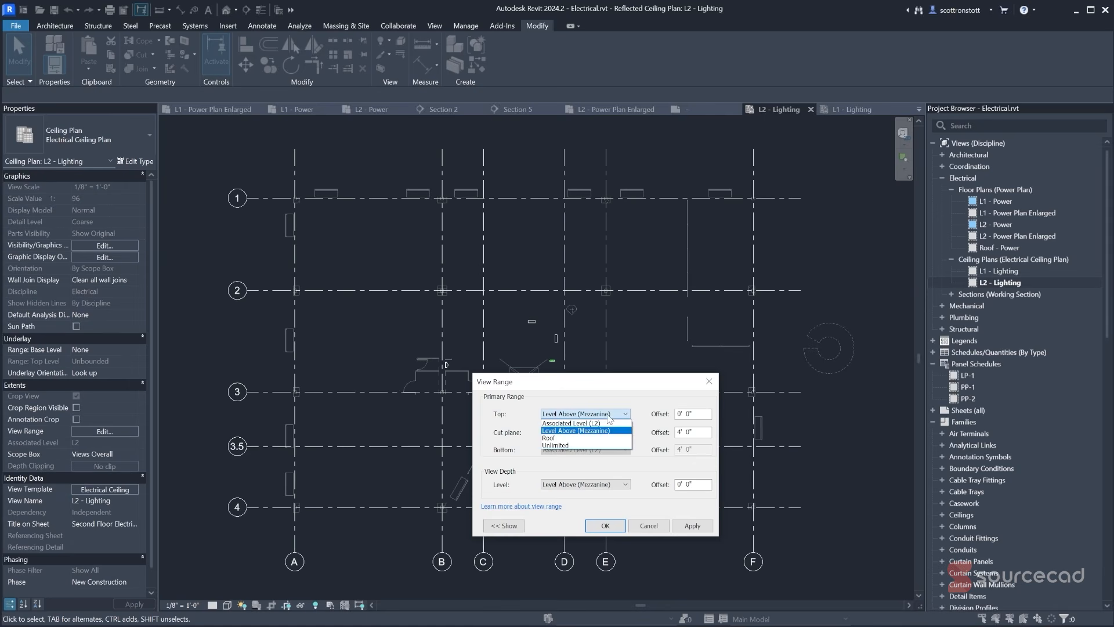
click(580, 438)
click(697, 526)
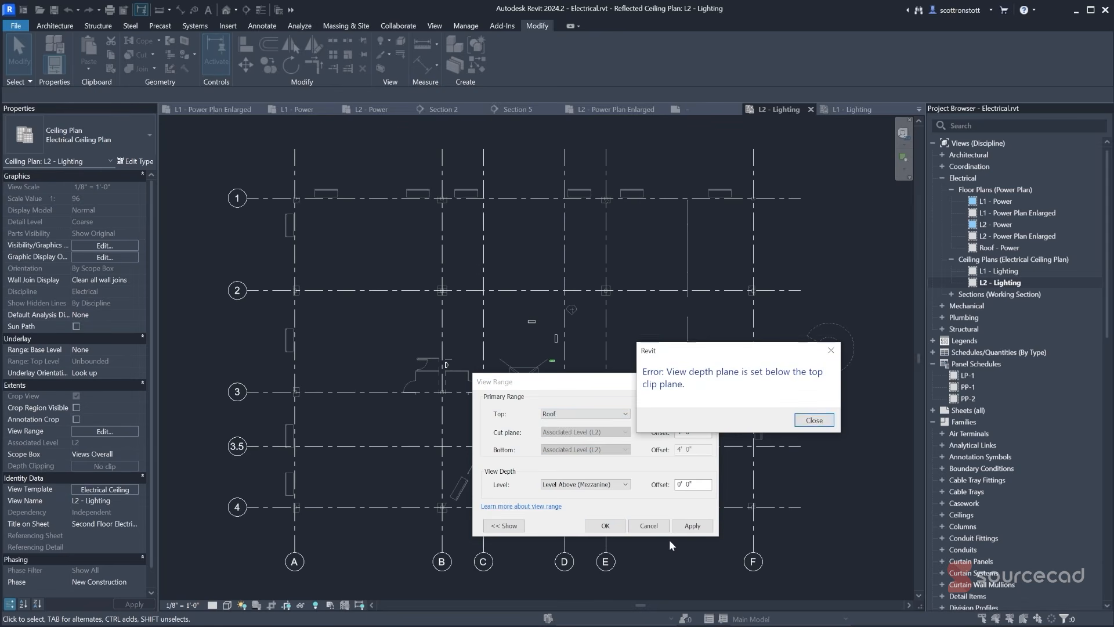
click(814, 421)
click(583, 486)
click(577, 512)
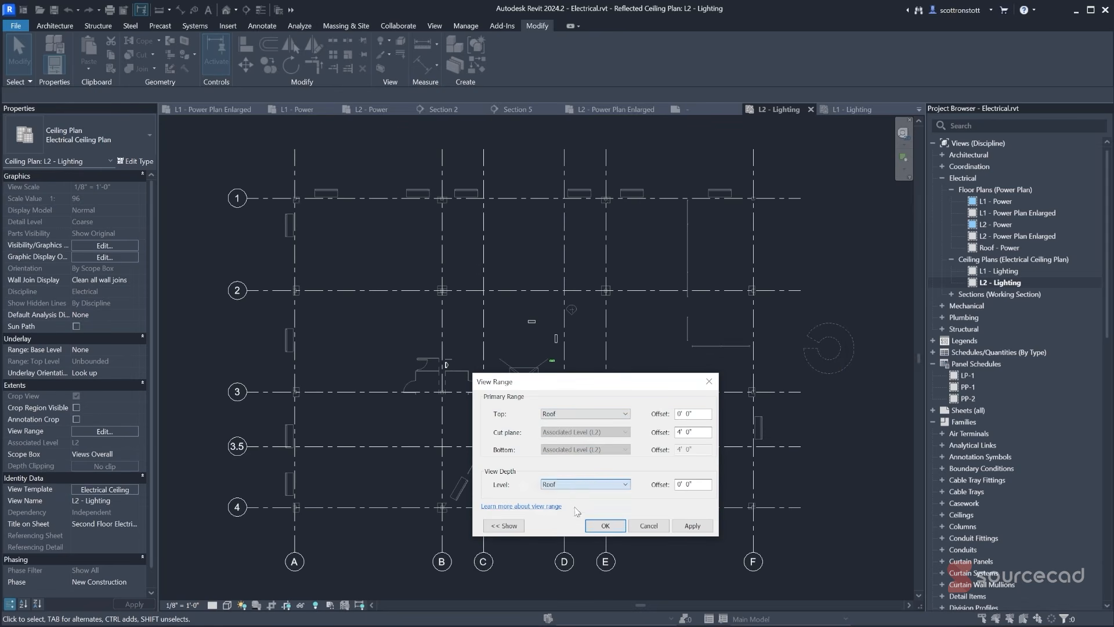
click(694, 526)
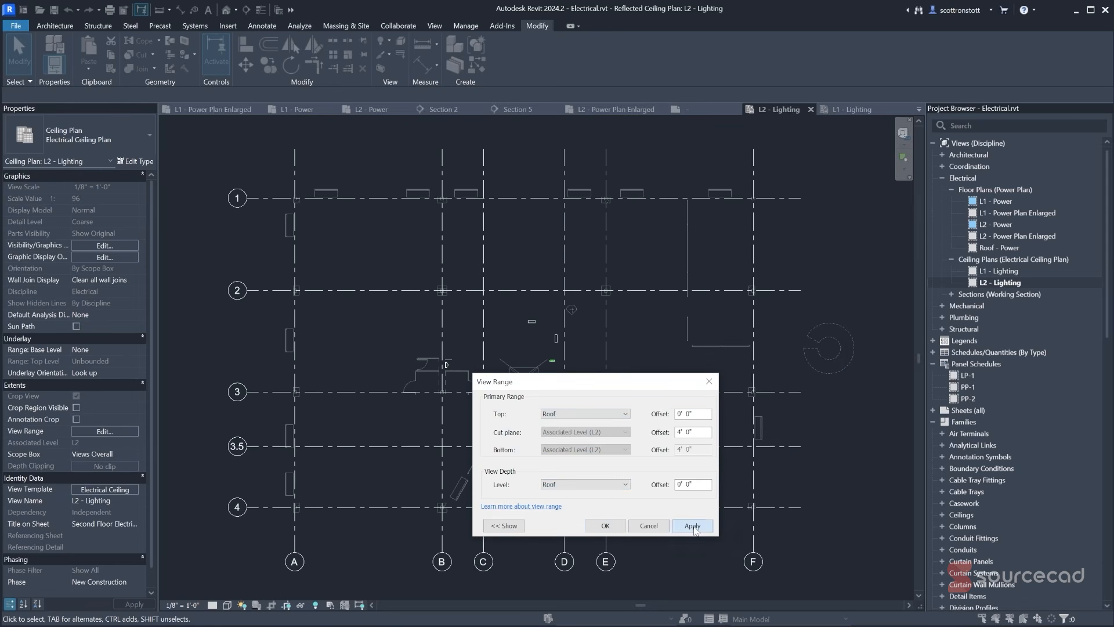
click(598, 529)
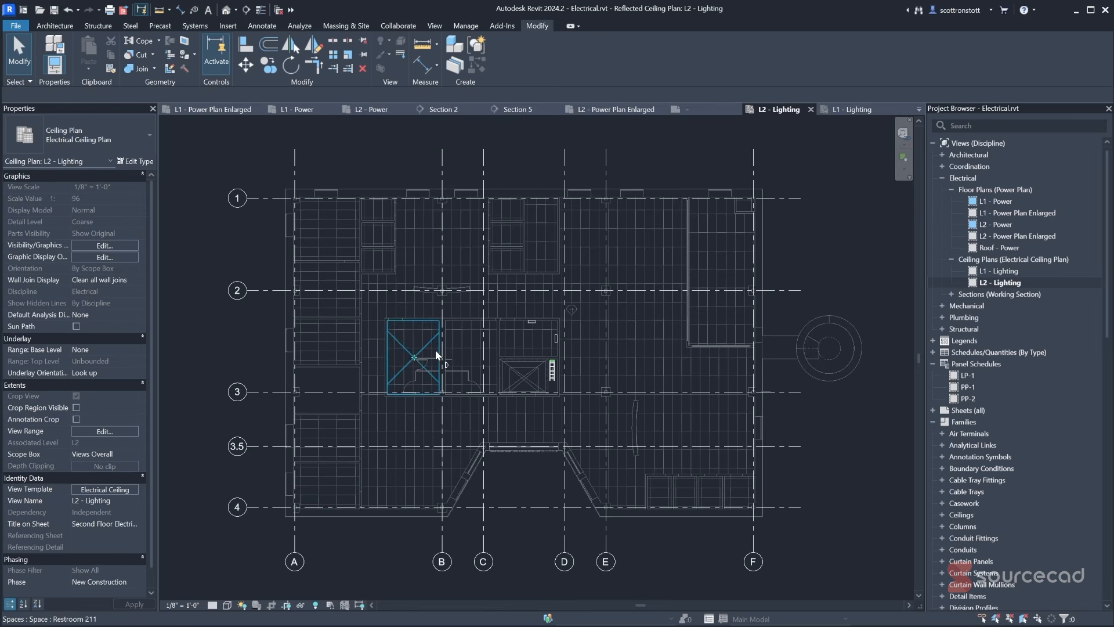
- Hide the Plumbing.rvt link through the Electrical Ceiling view template's Revit link overrides
scroll(435, 350, up, 5)
scroll(436, 351, up, 3)
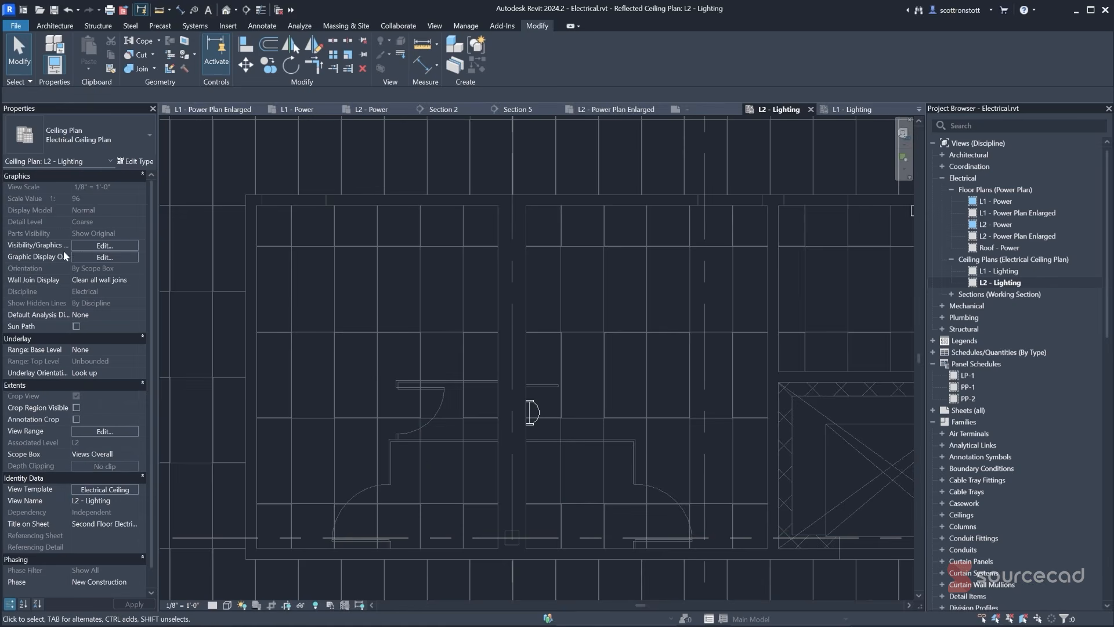
click(89, 490)
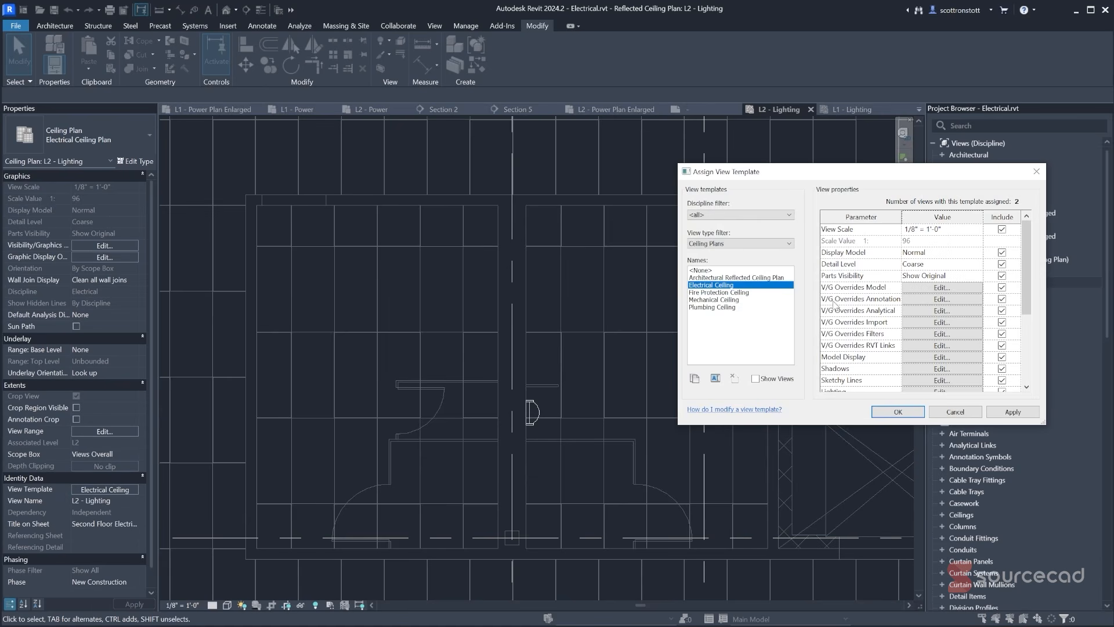
click(925, 347)
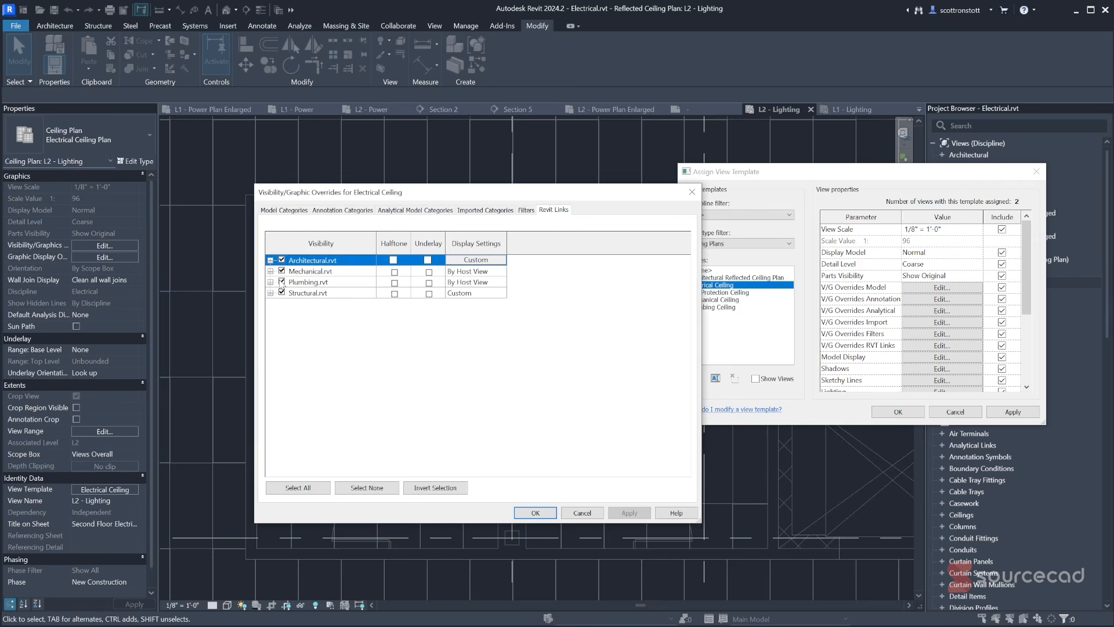
click(282, 282)
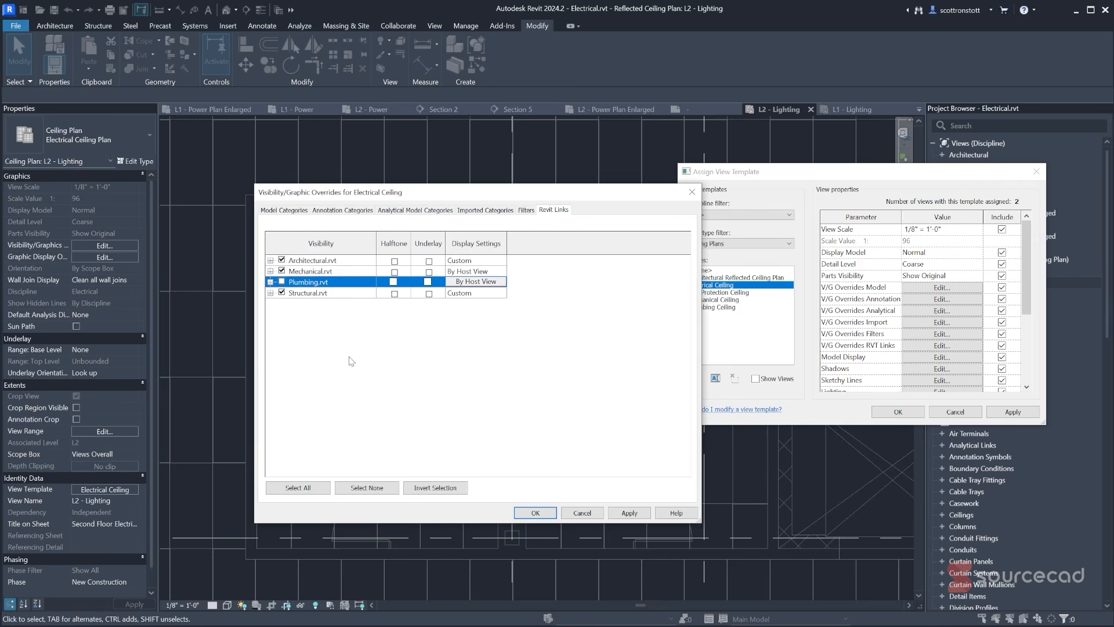
click(536, 514)
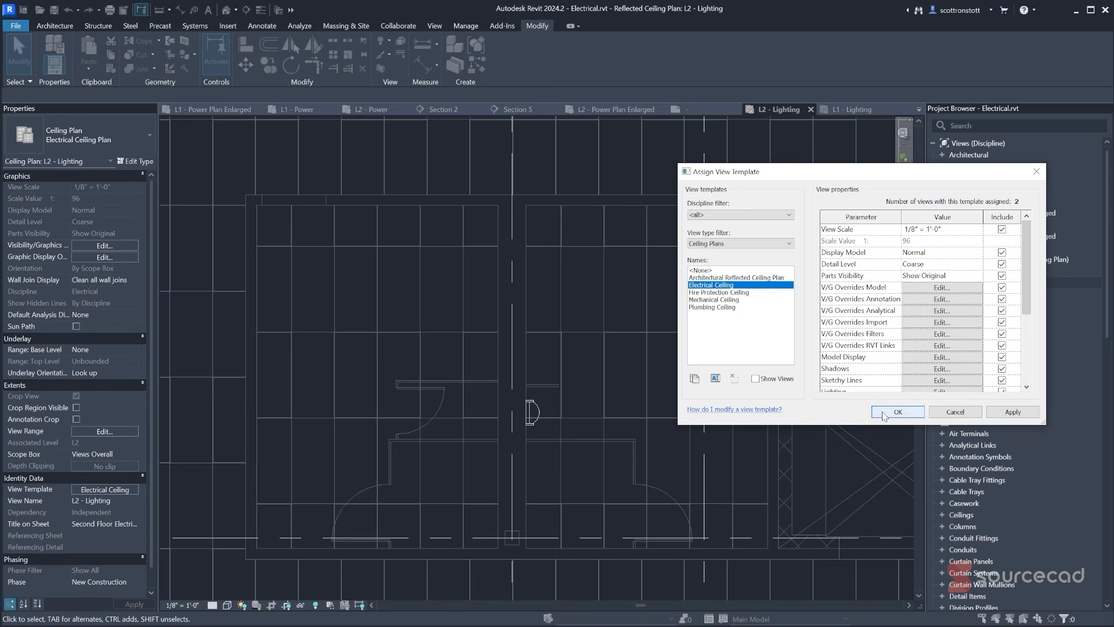
click(898, 412)
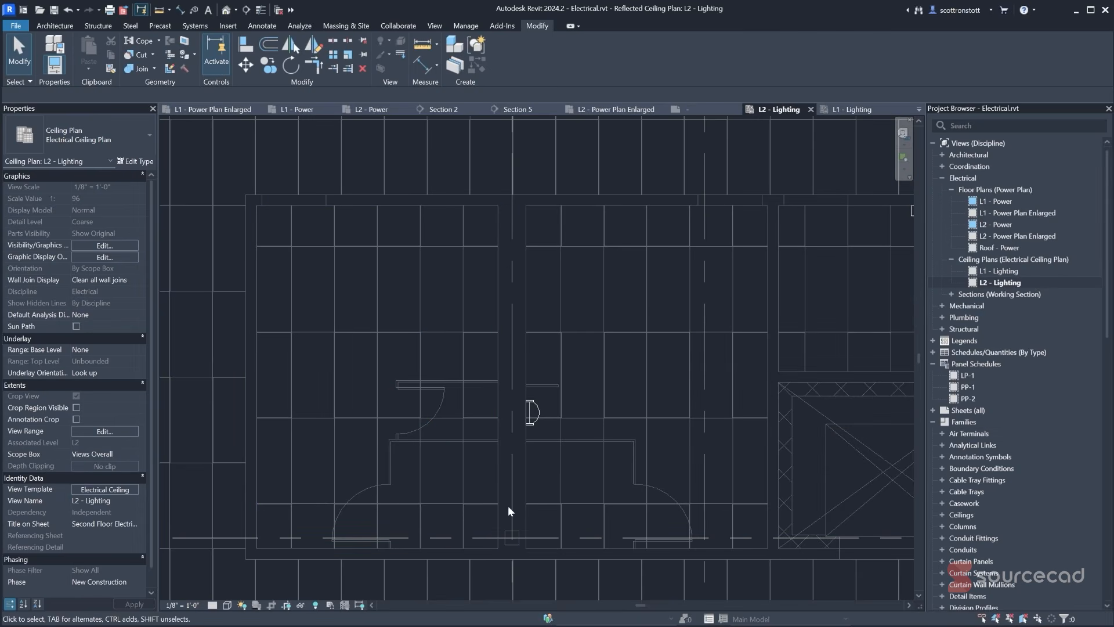
- Hide Plumbing Fixtures and Plumbing Equipment for the Architectural.rvt link in the Electrical Ceiling view template's custom link display settings
click(105, 490)
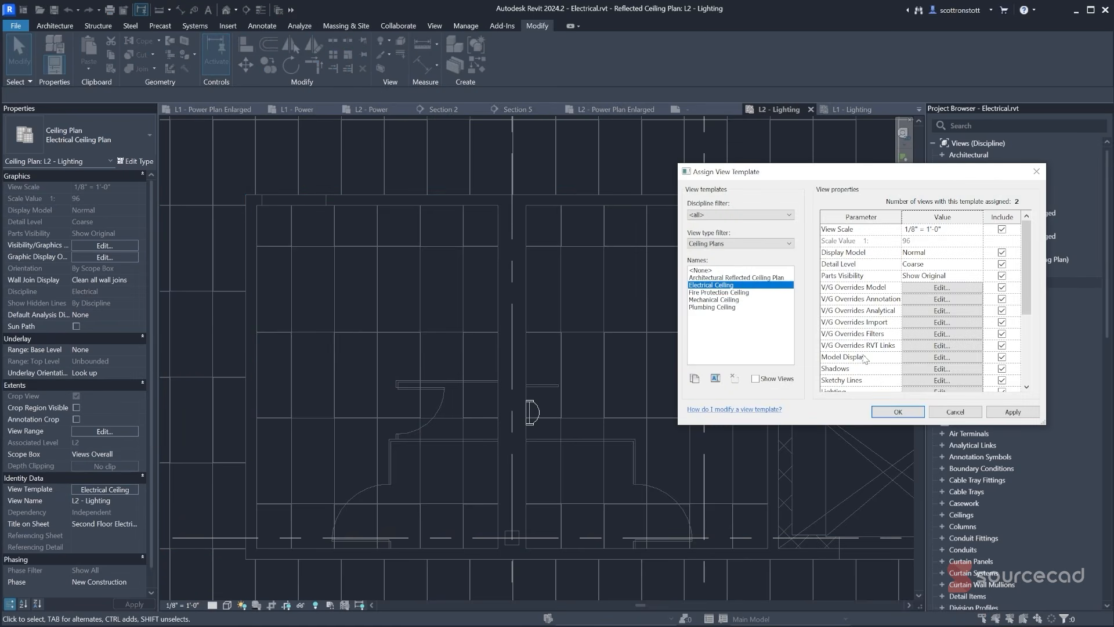
click(942, 345)
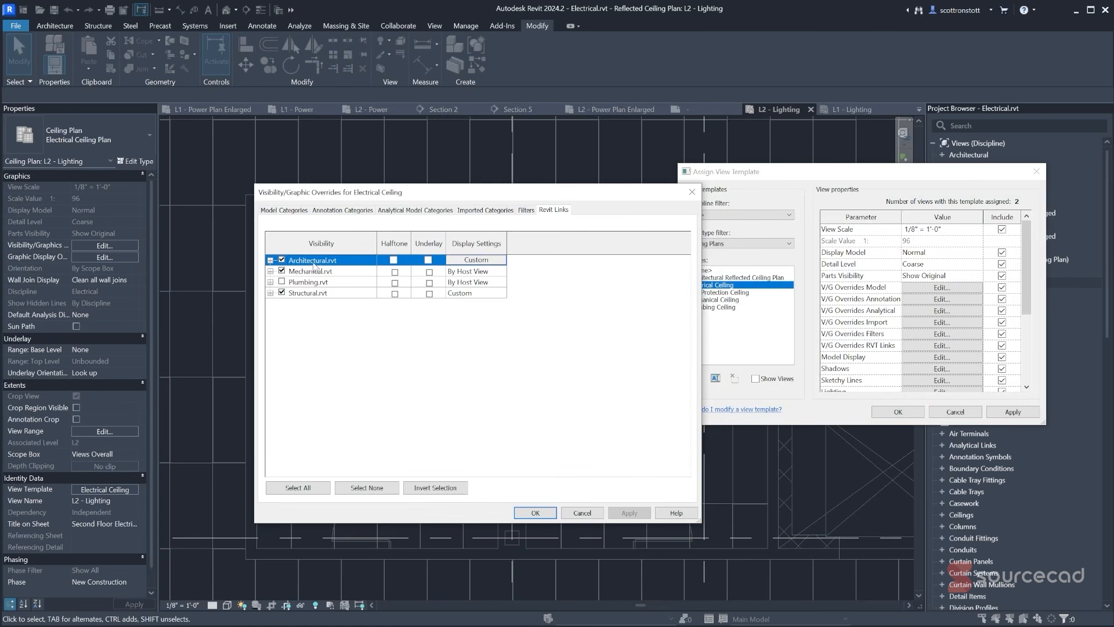
click(458, 262)
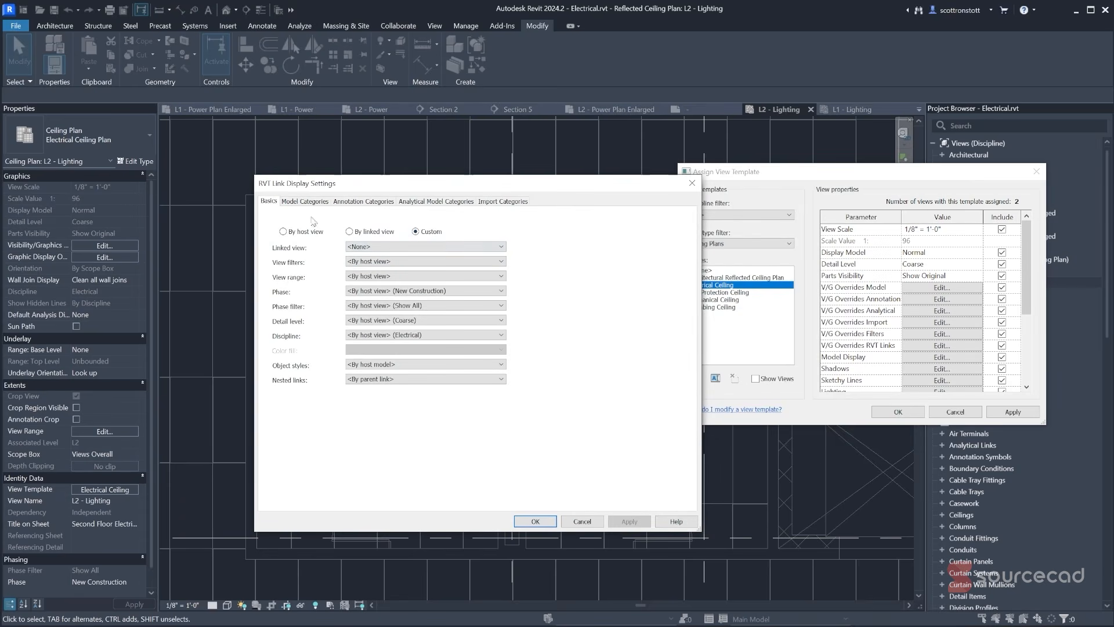
click(305, 202)
drag(351, 185, 383, 168)
scroll(332, 379, down, 7)
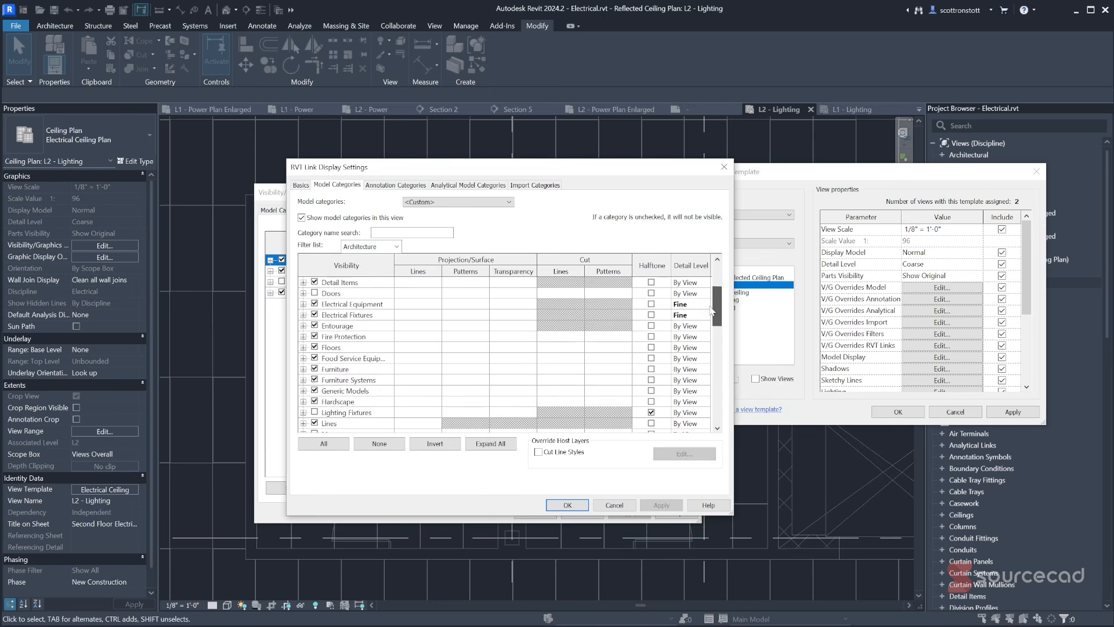
click(315, 370)
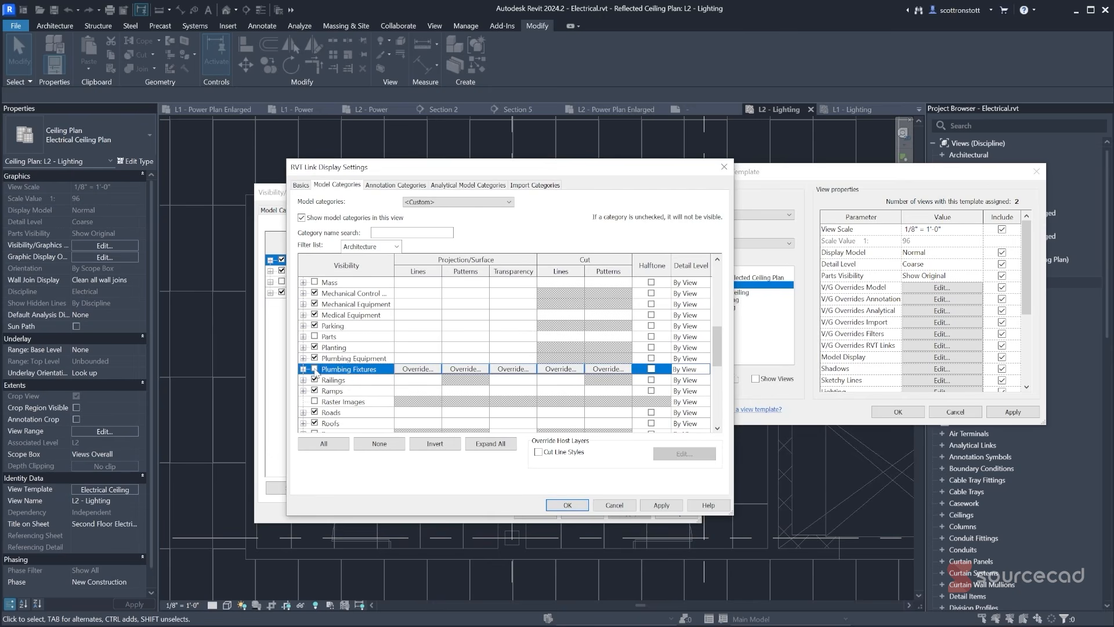
click(315, 359)
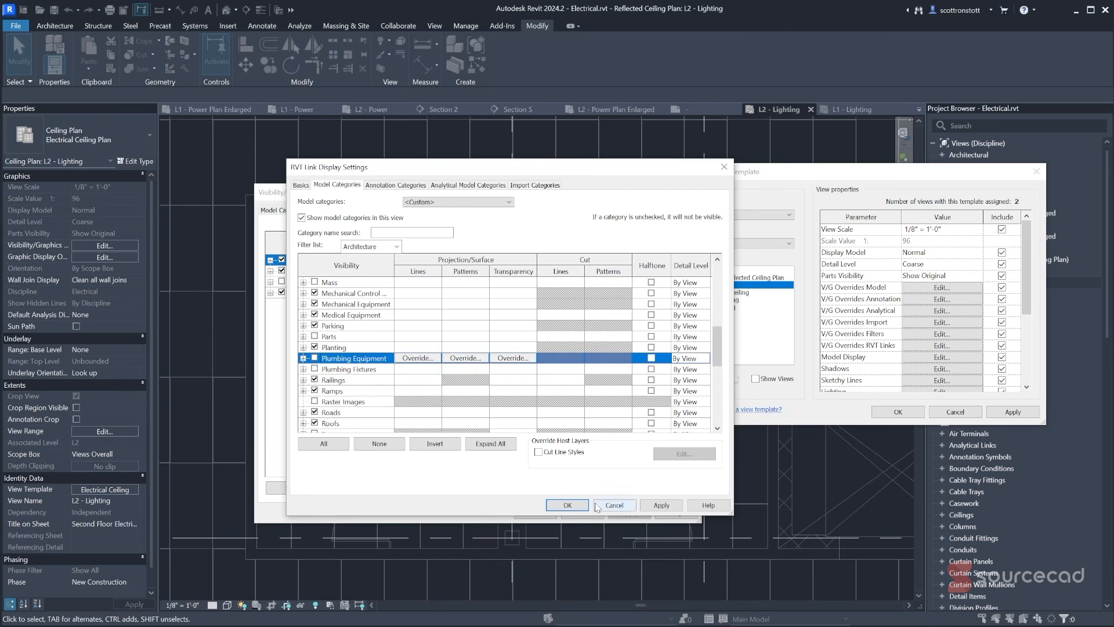
click(568, 505)
click(536, 515)
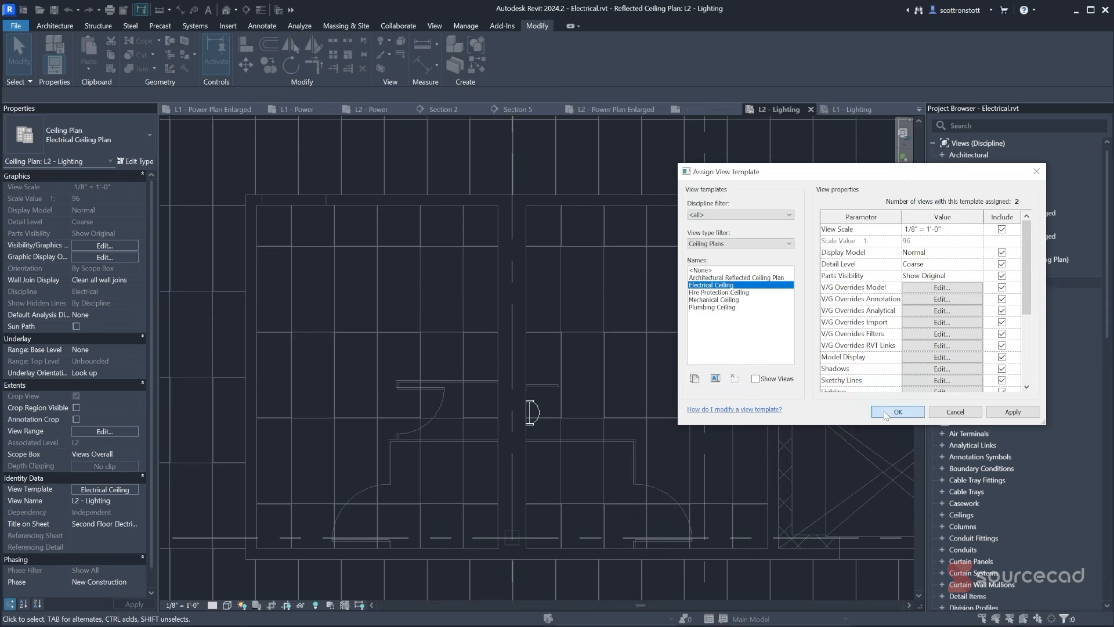
click(887, 413)
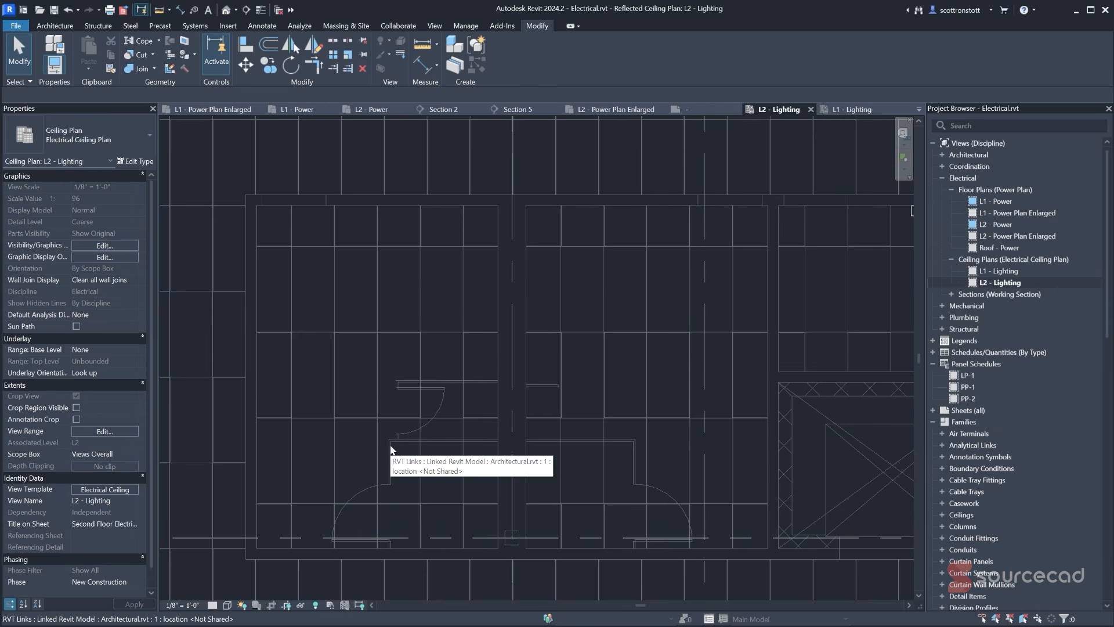
- Select the accessible toilet stall in the Architectural.rvt link to check which category it belongs to
key(Tab)
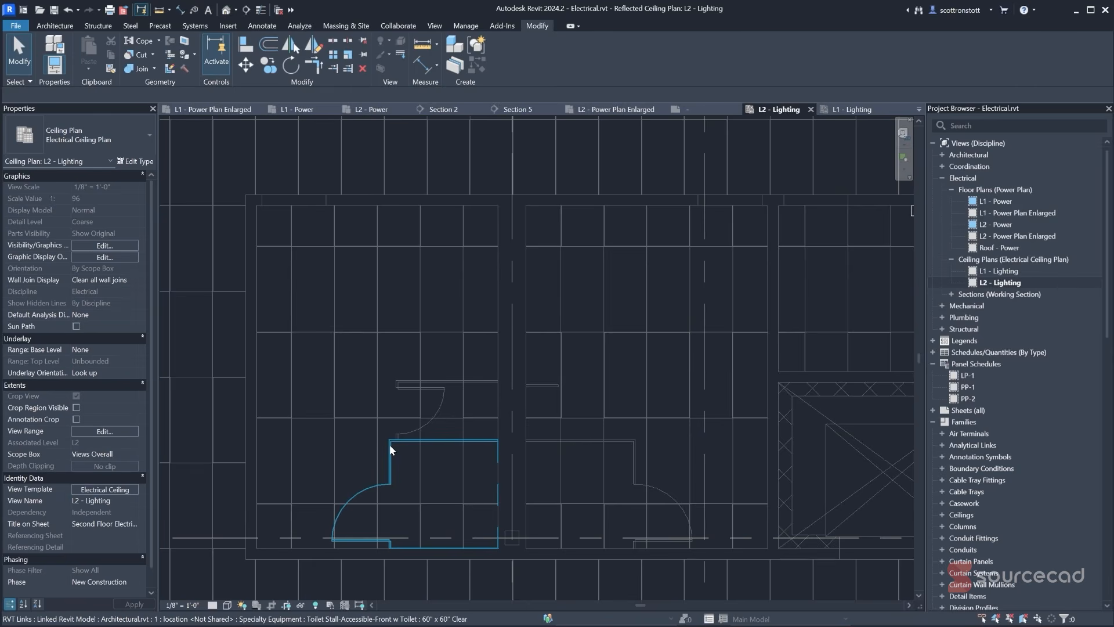
click(389, 445)
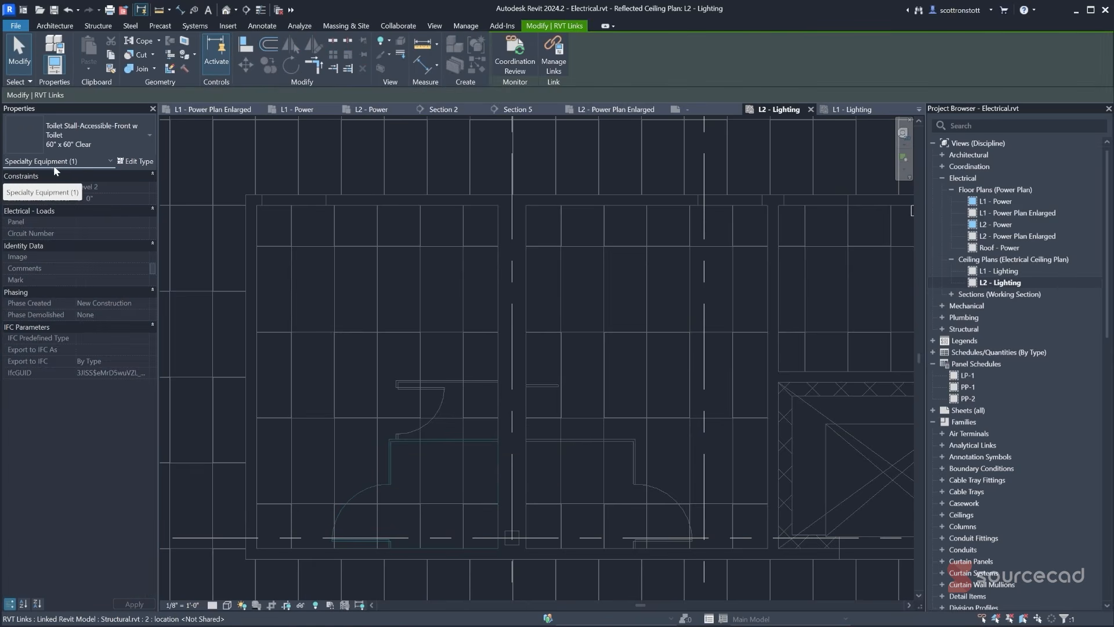
click(399, 349)
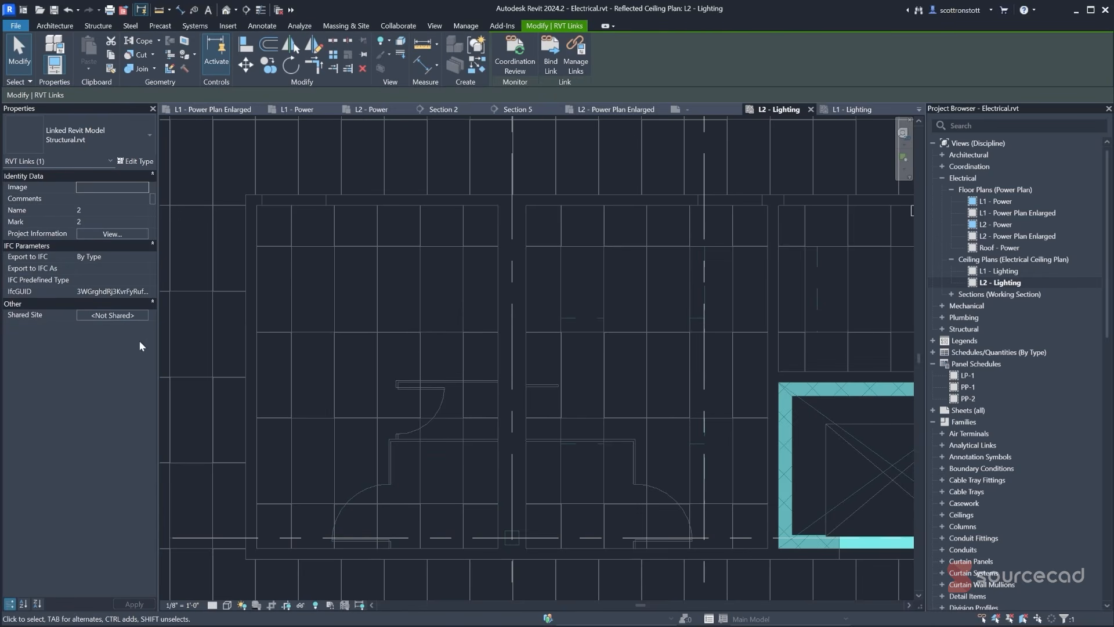
click(185, 342)
- Hide Specialty Equipment for the Architectural.rvt link in the Electrical Ceiling view template's link display settings
click(105, 490)
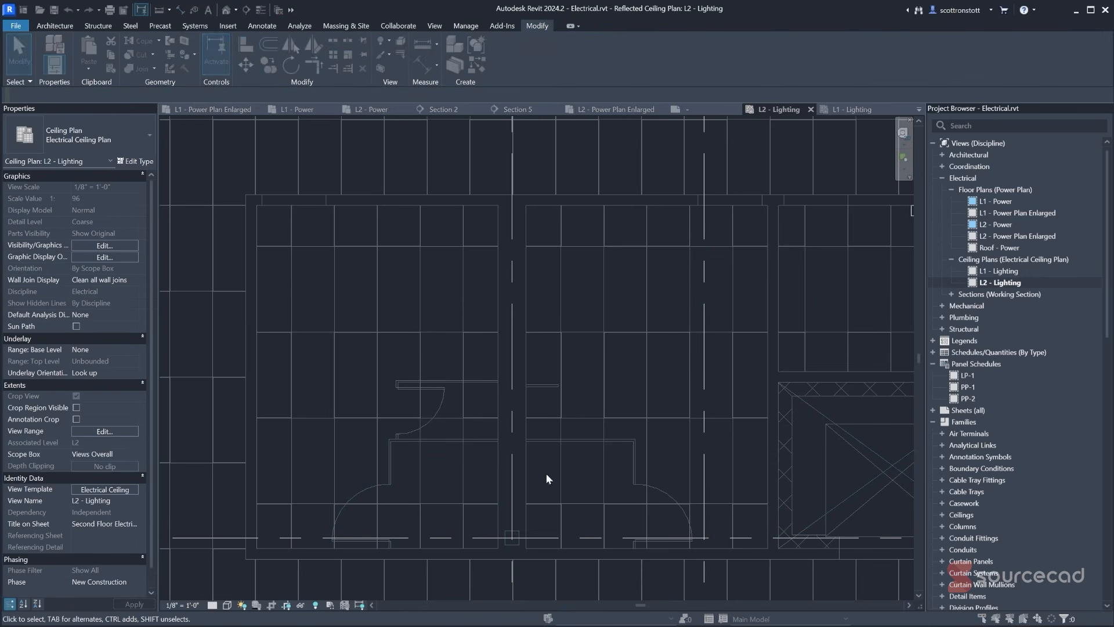
scroll(869, 372, down, 4)
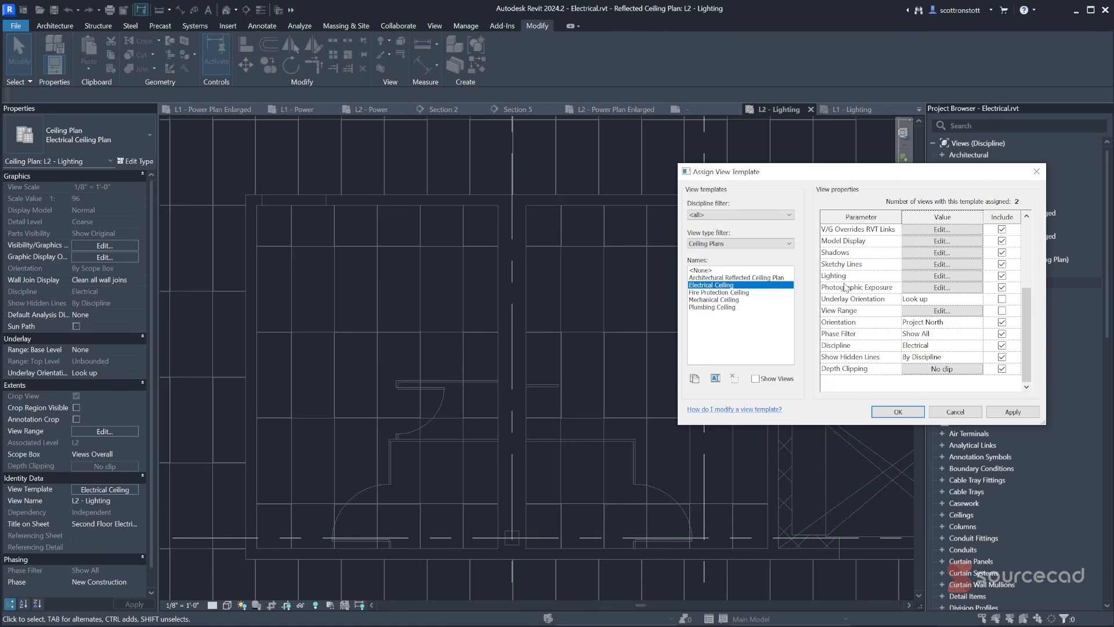
click(924, 232)
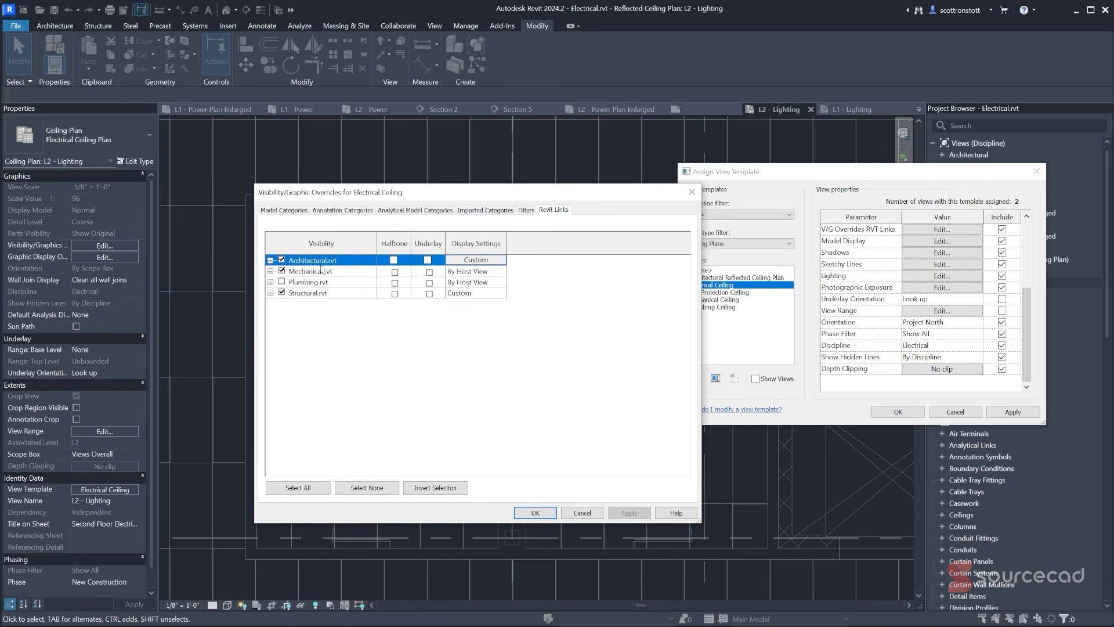
click(467, 260)
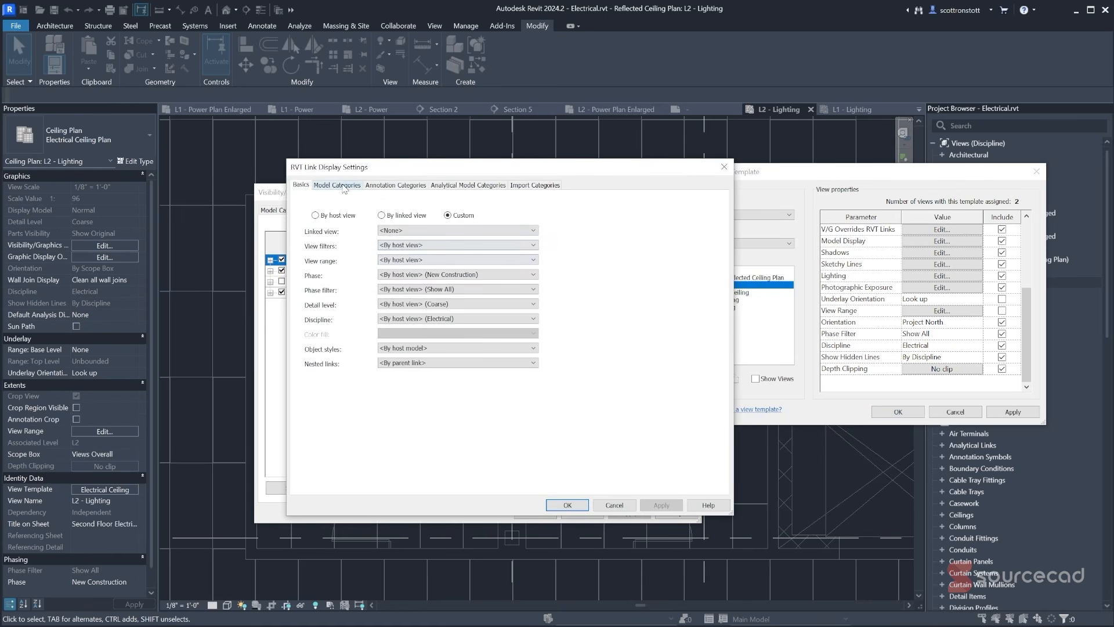
click(337, 185)
text(specia)
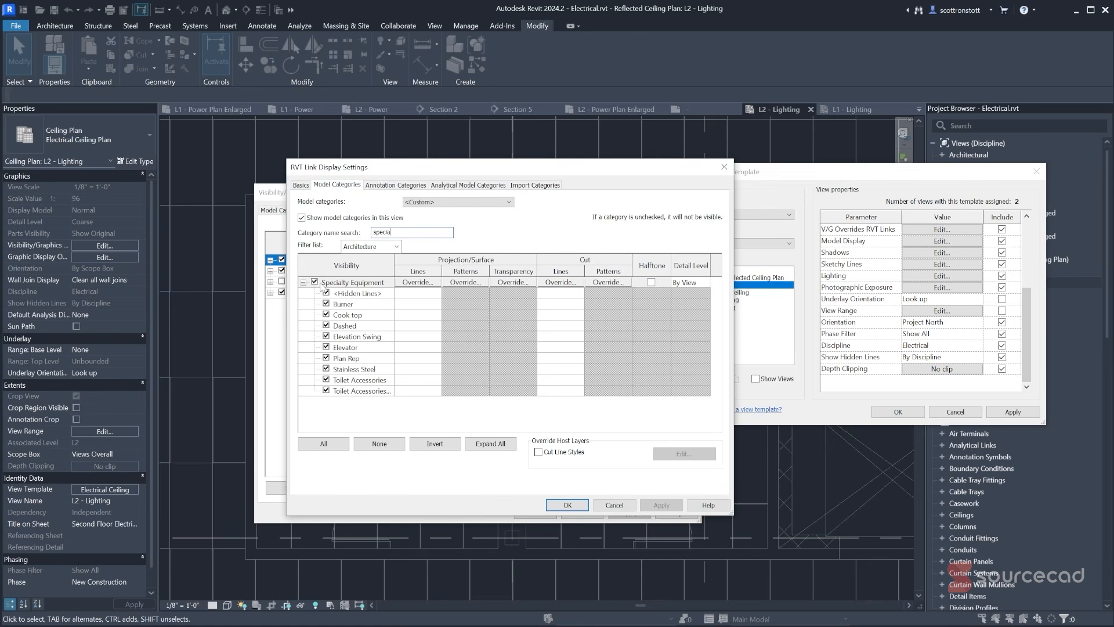
click(315, 282)
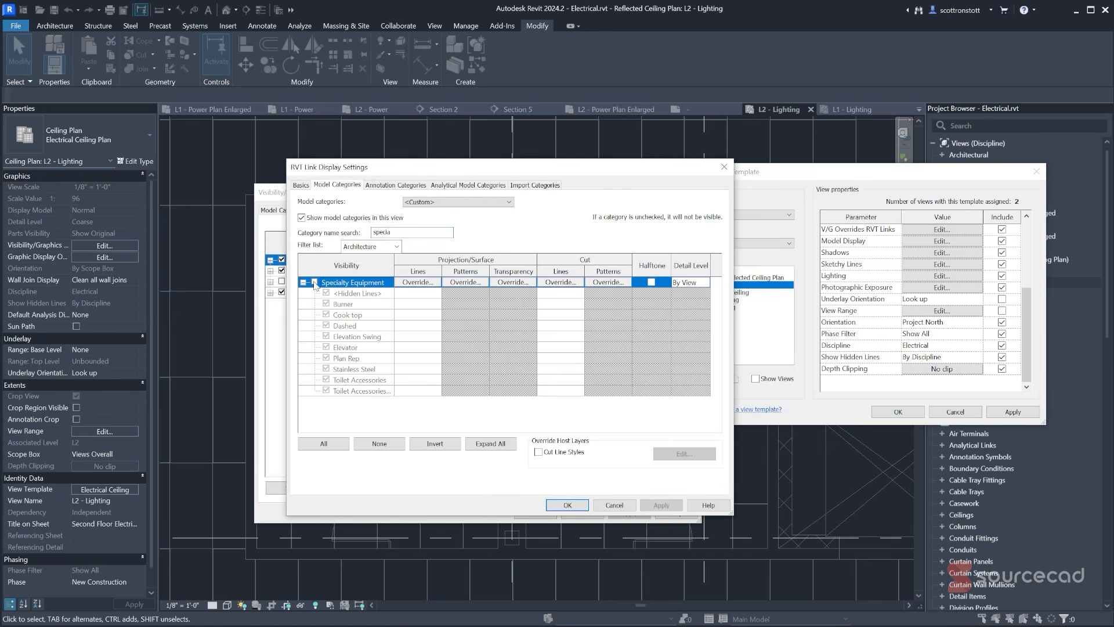
click(567, 505)
click(535, 516)
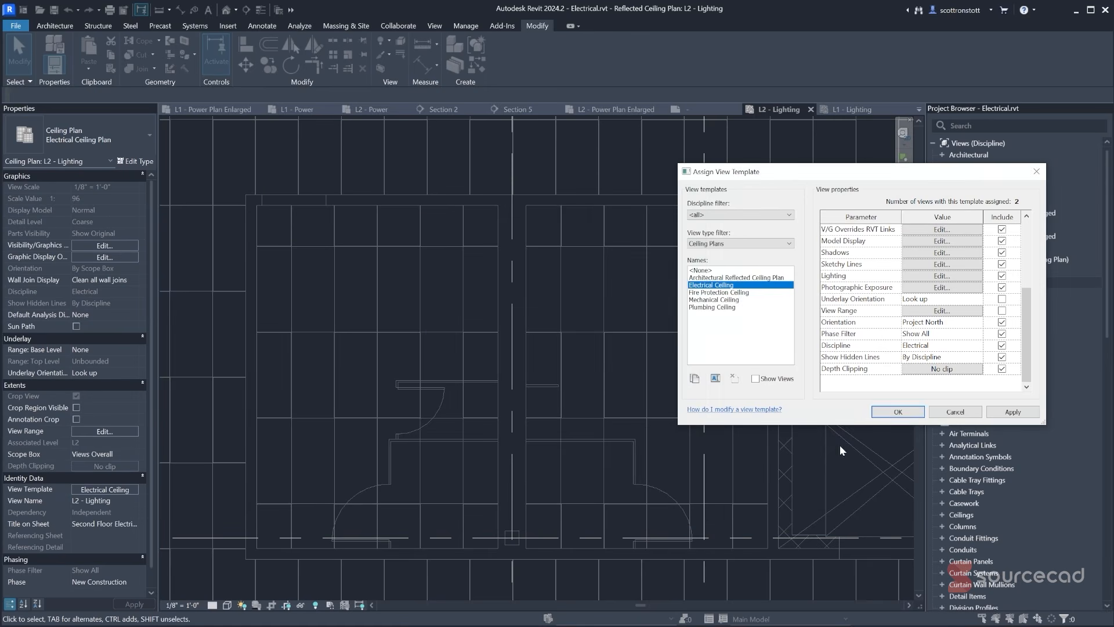
click(883, 413)
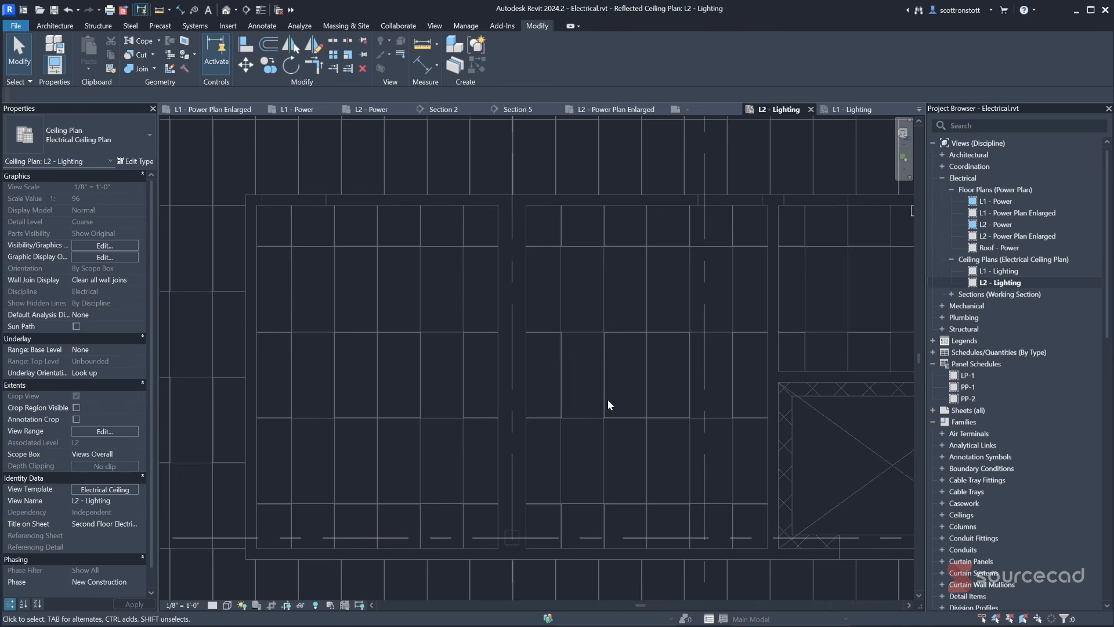
- Start a lighting fixture with Troffer Light - 2x4 Parabolic, type 2'x4'(2 Lamp) - 277V, and set its elevation from level to 8'
middle_drag(596, 427, 668, 435)
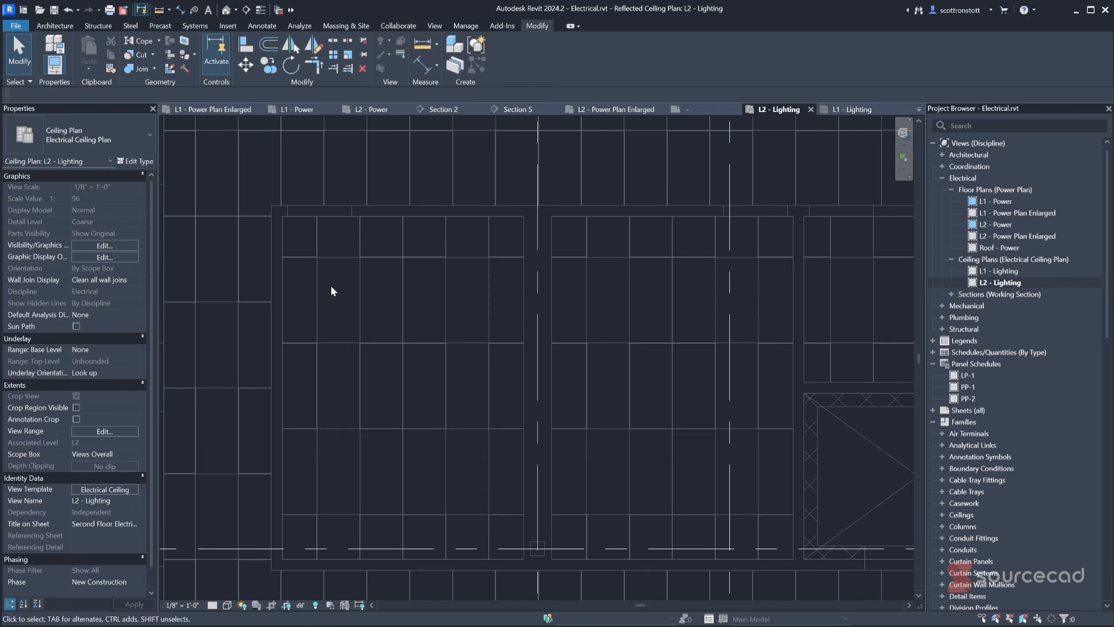
click(195, 25)
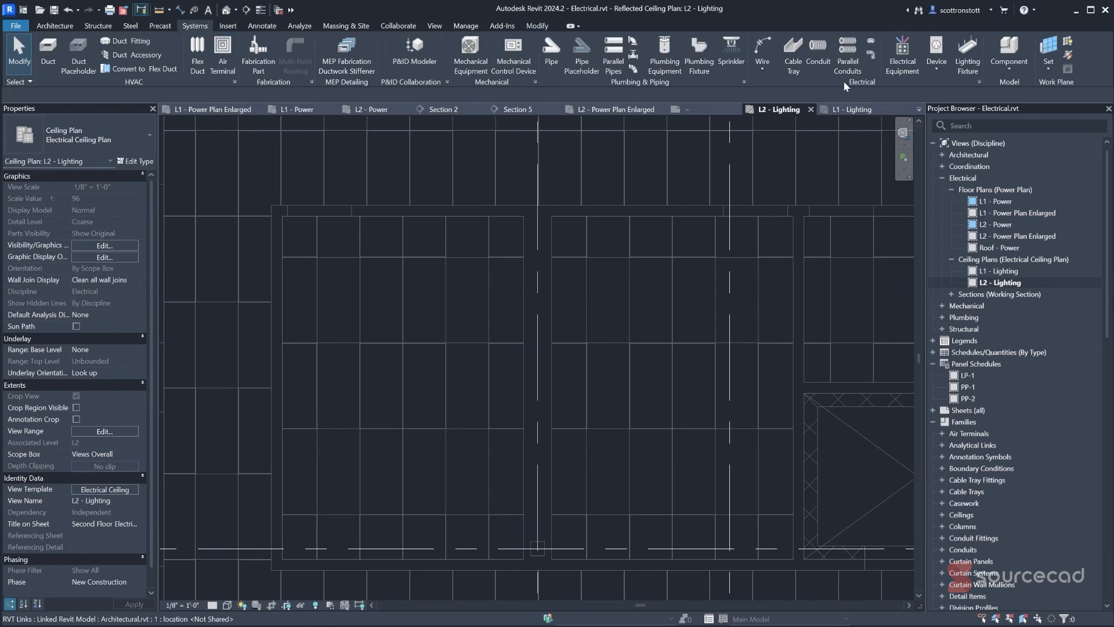
click(968, 55)
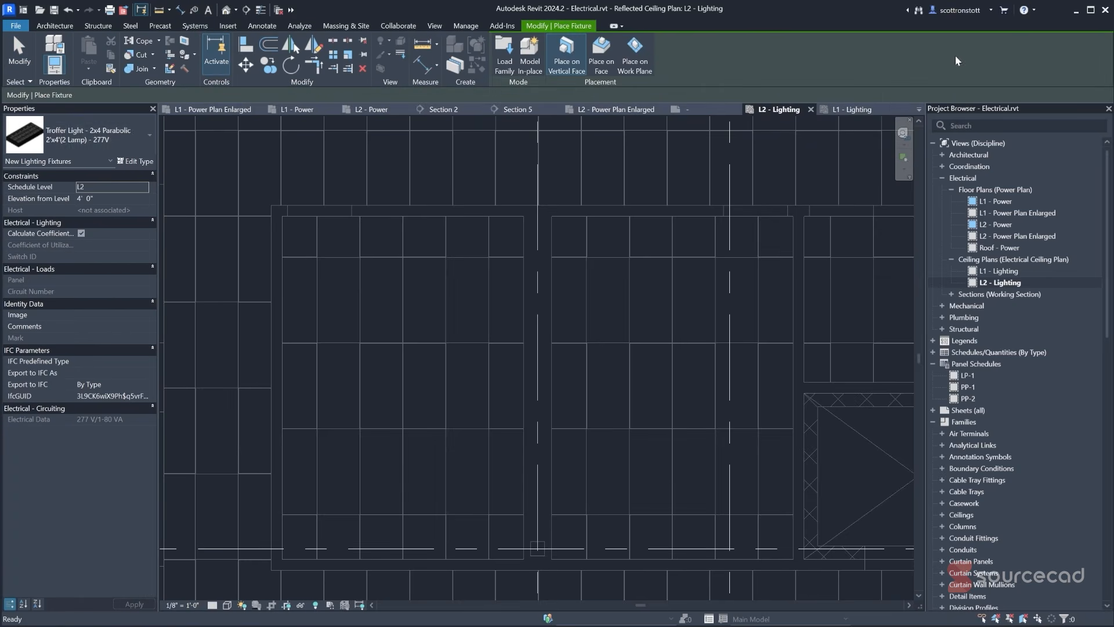
click(90, 137)
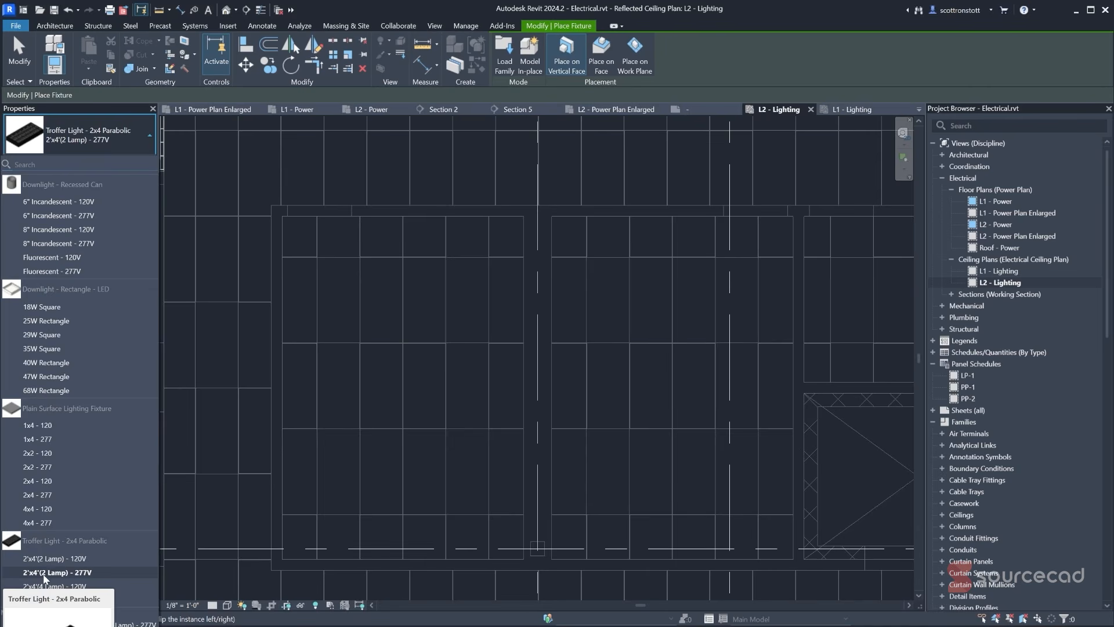
click(79, 573)
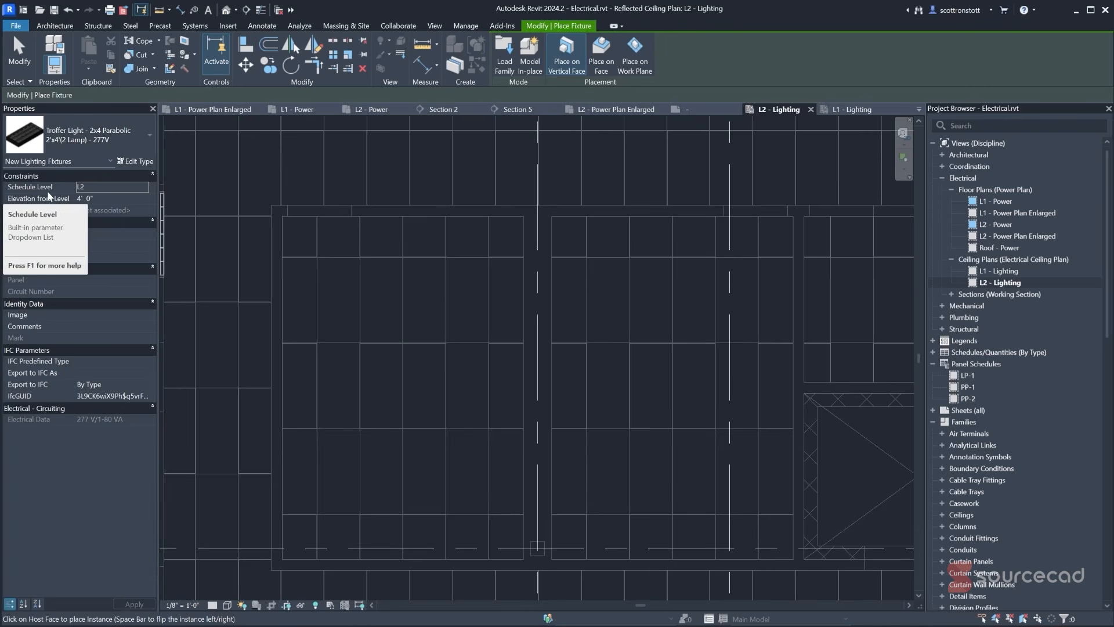
click(102, 199)
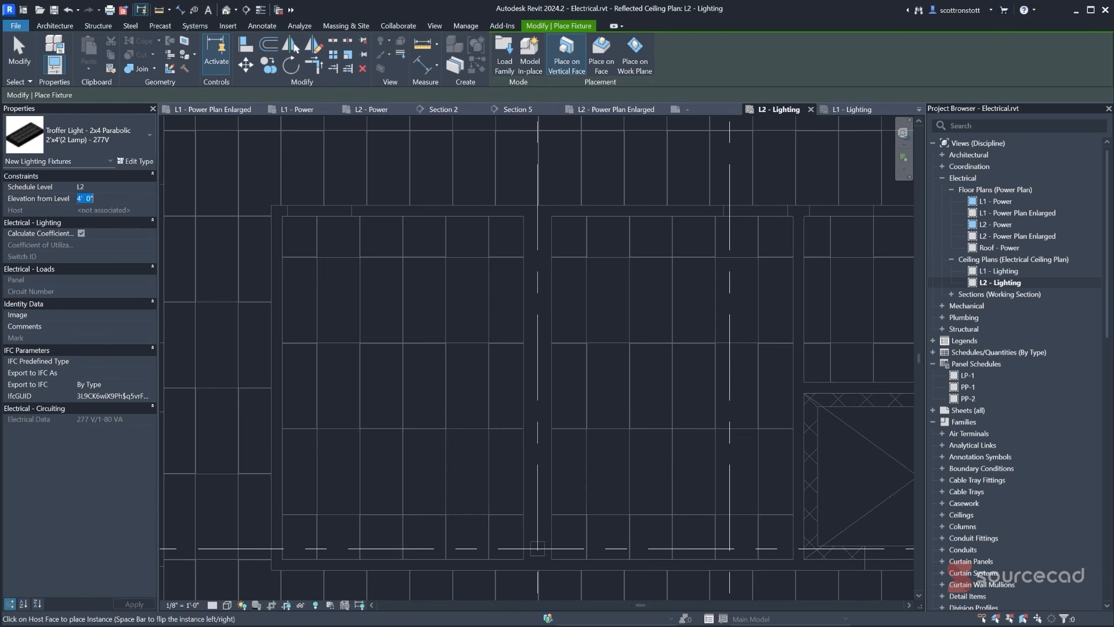
text(8')
key(Return)
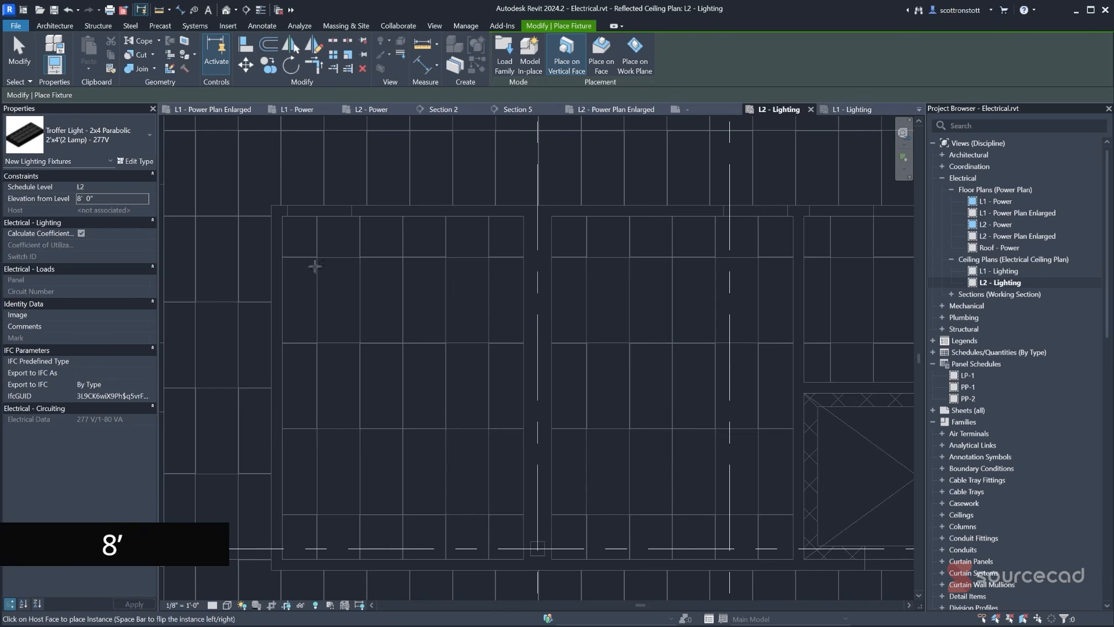
- Place four troffer lights on the left restroom's ceiling face, rotated vertically and aligned to the four 2x4 openings in the ceiling grid
click(602, 65)
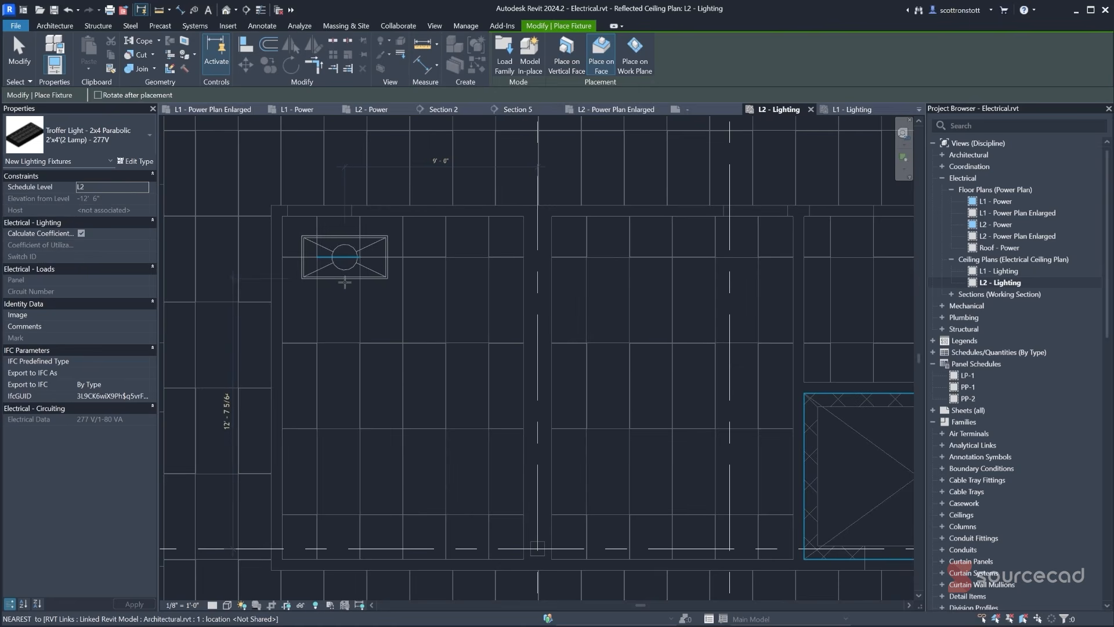
key(space)
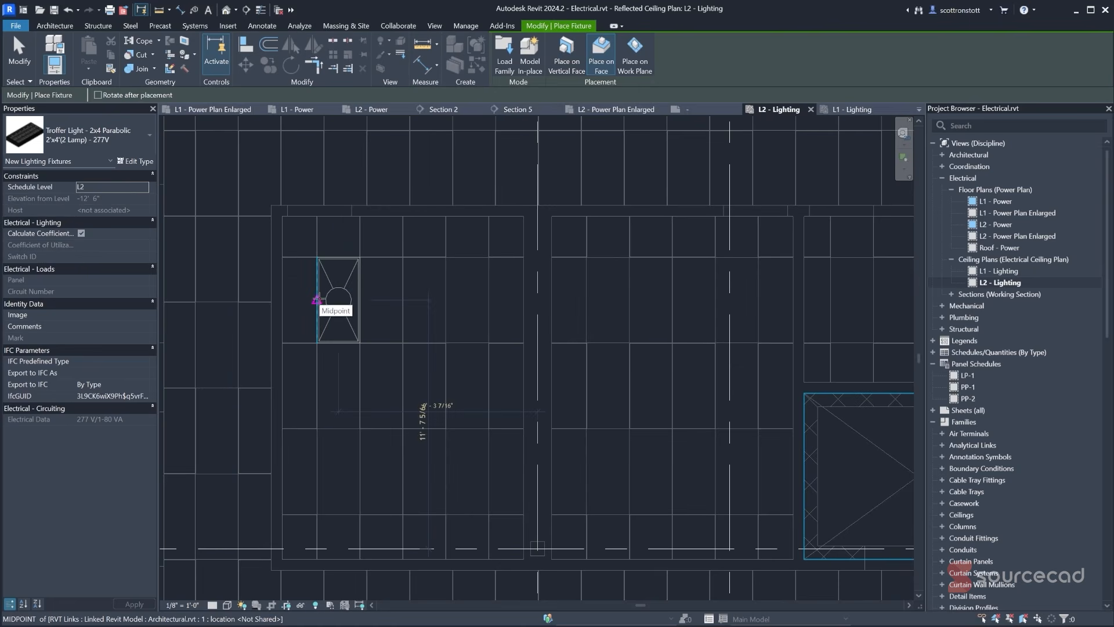
click(317, 301)
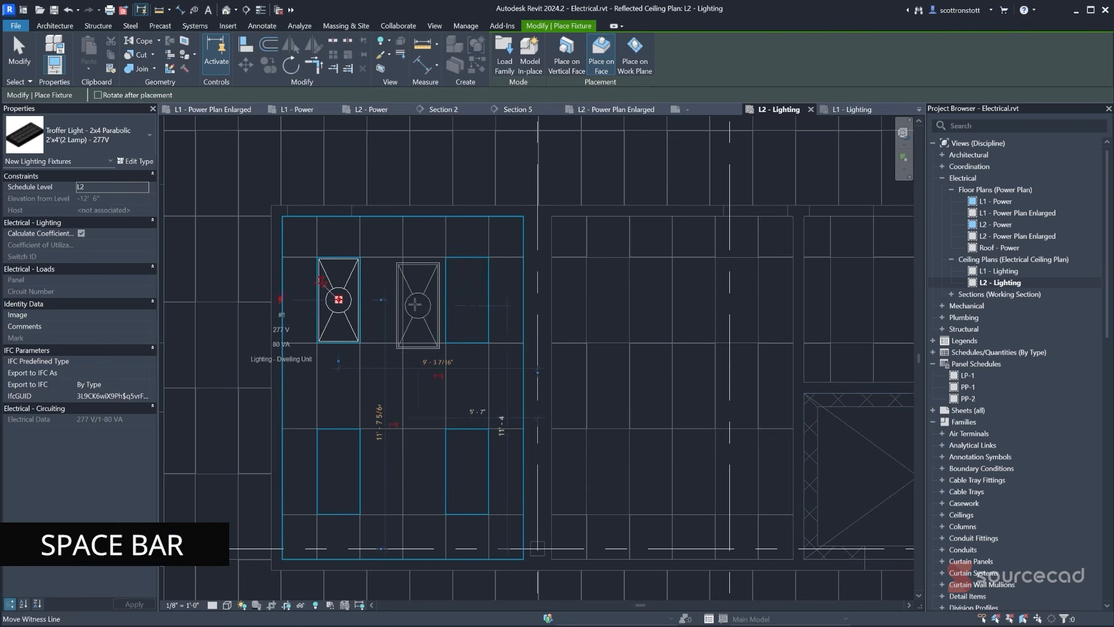
click(443, 301)
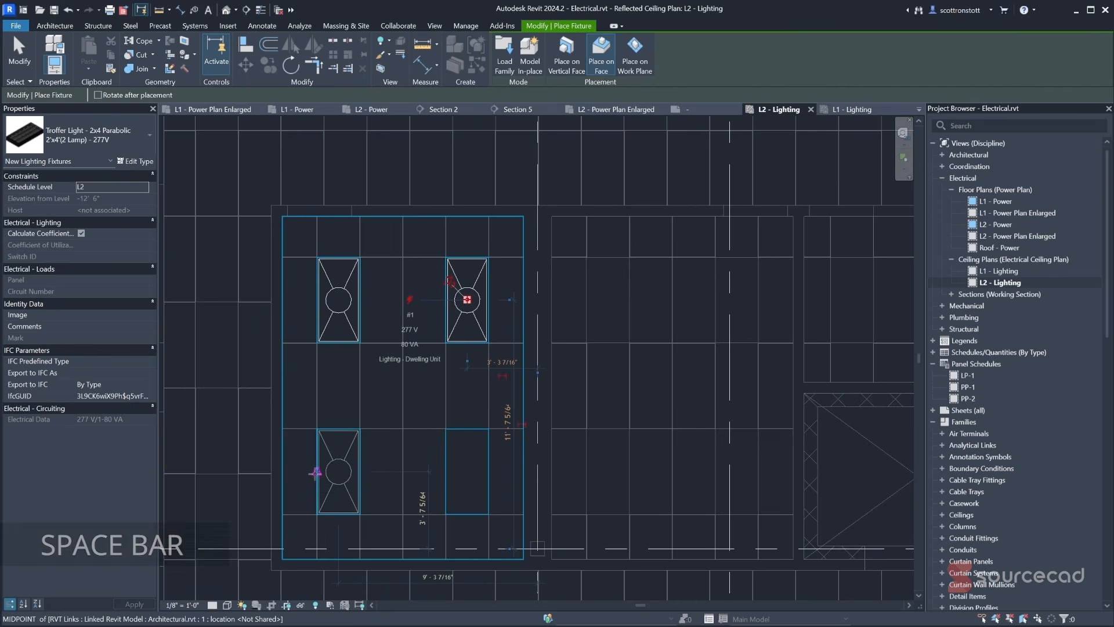
click(317, 471)
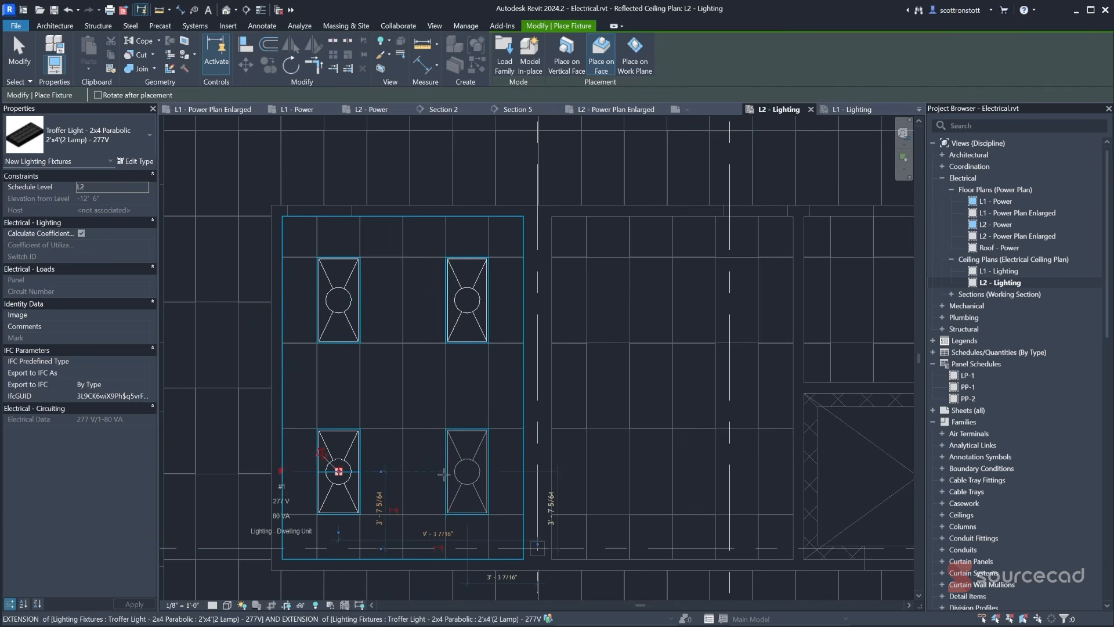
click(445, 472)
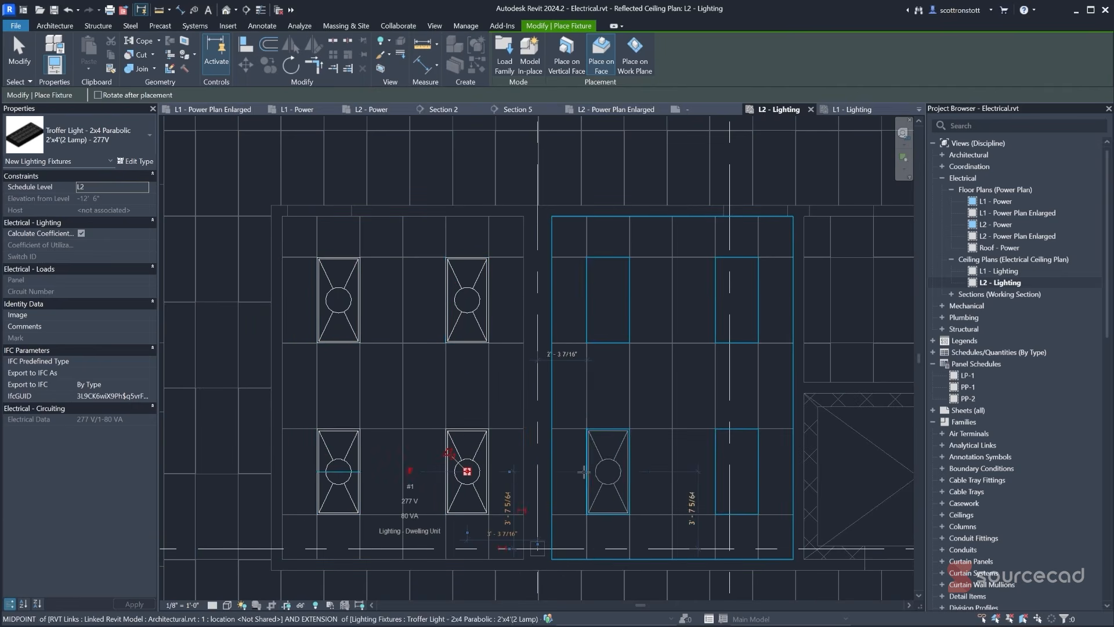
- Place four matching troffer lights in the 2x4 ceiling openings of the adjacent right restroom and end fixture placement
click(583, 471)
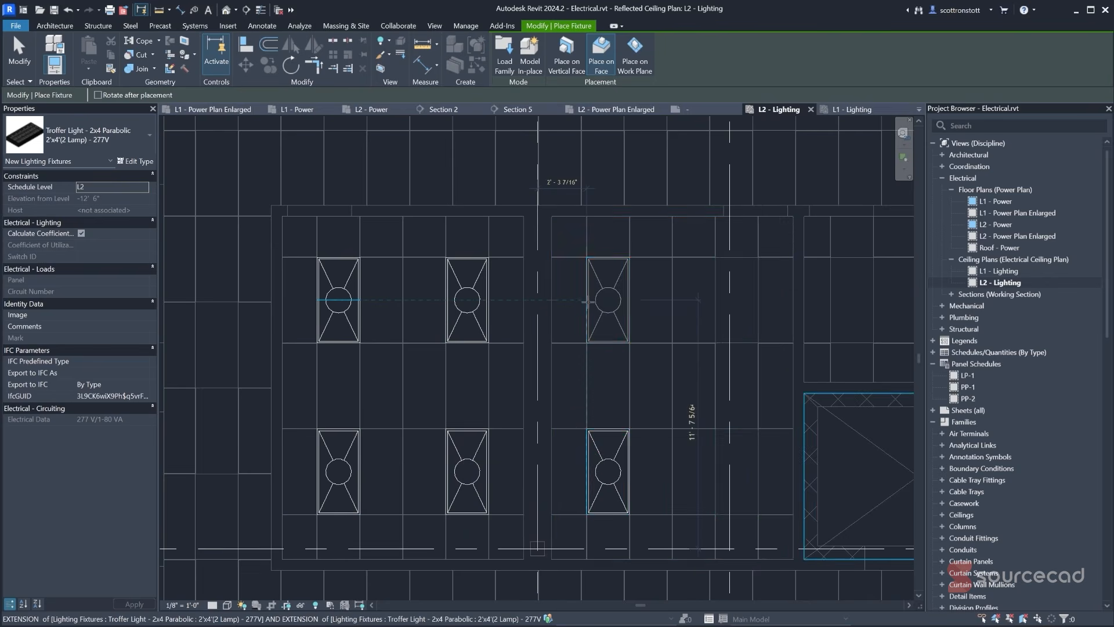
click(586, 300)
click(725, 300)
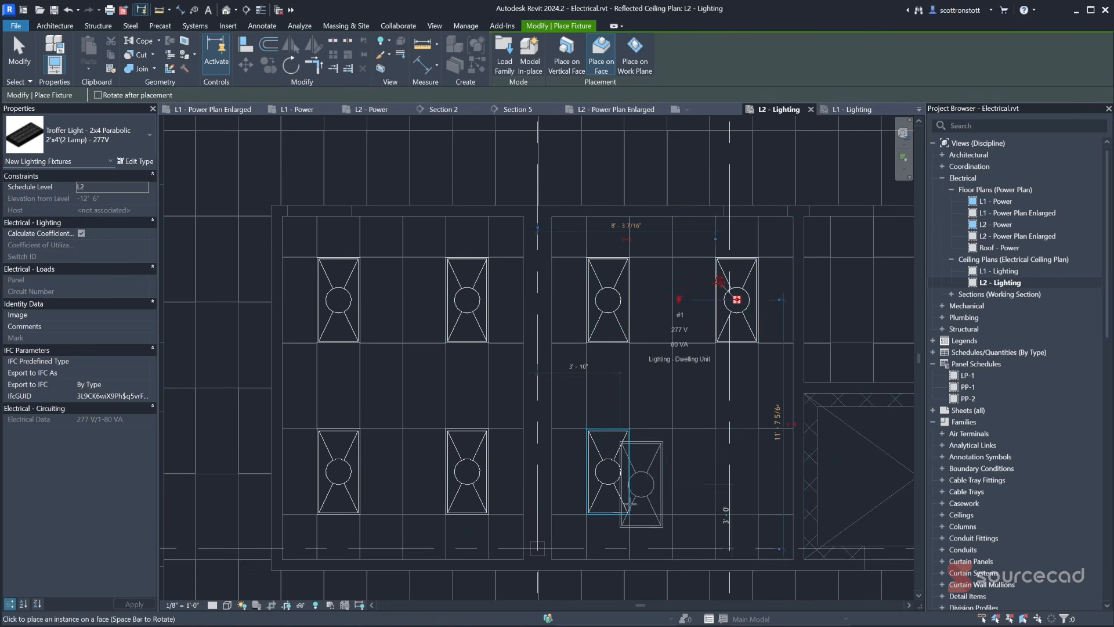
click(723, 468)
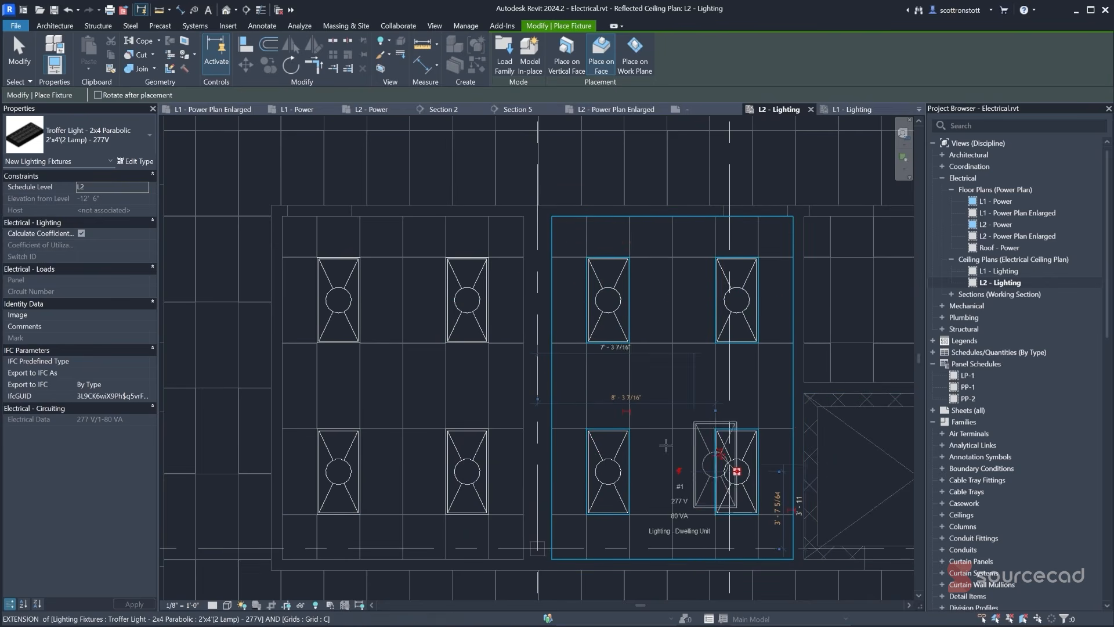
key(Escape)
key(Escape)
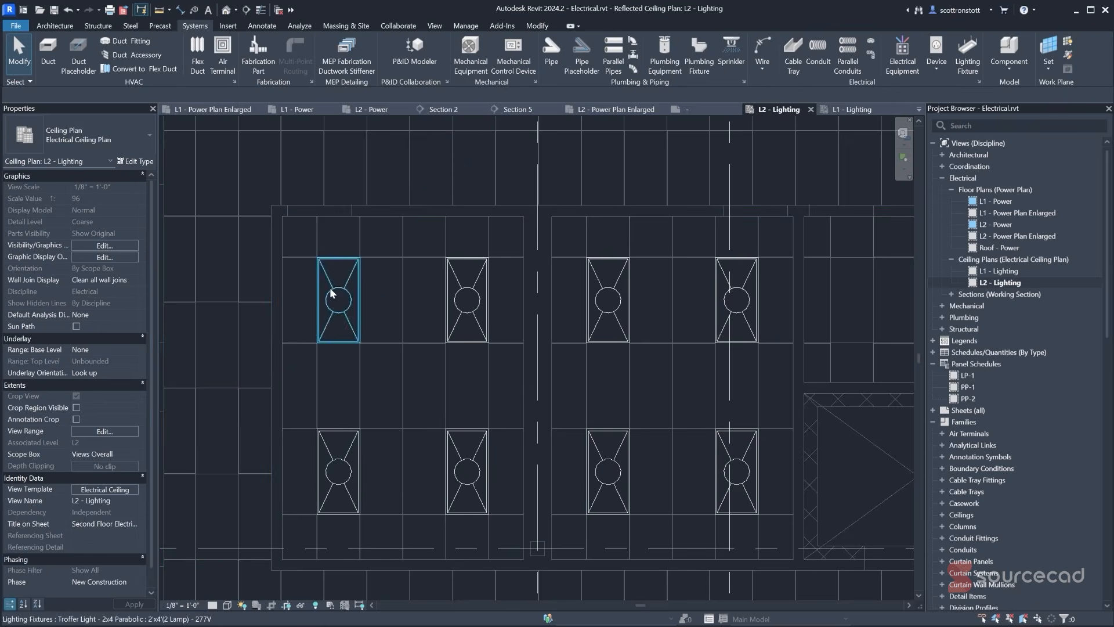
- Select the left restroom's upper-left troffer light and examine its electrical connector data up close
click(333, 294)
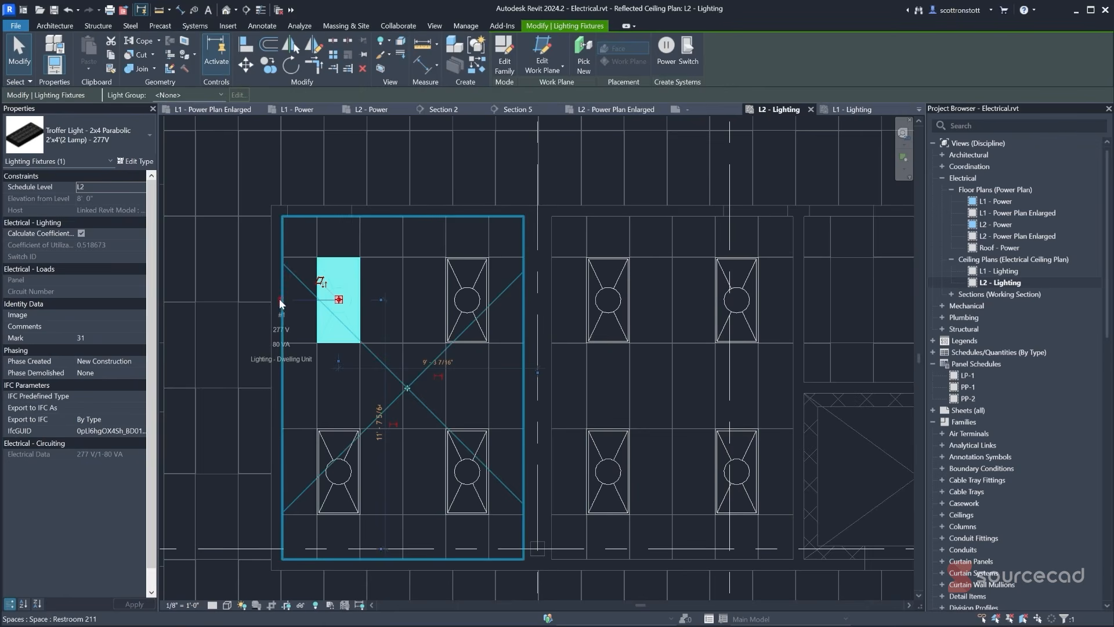
scroll(278, 301, up, 1)
scroll(277, 306, up, 2)
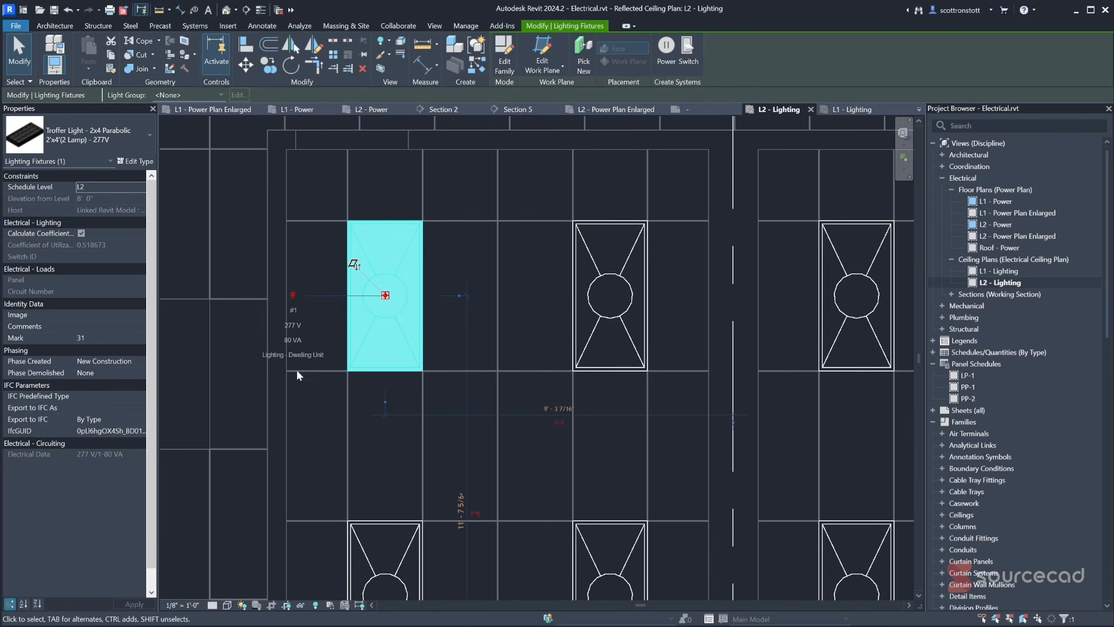
scroll(529, 433, down, 3)
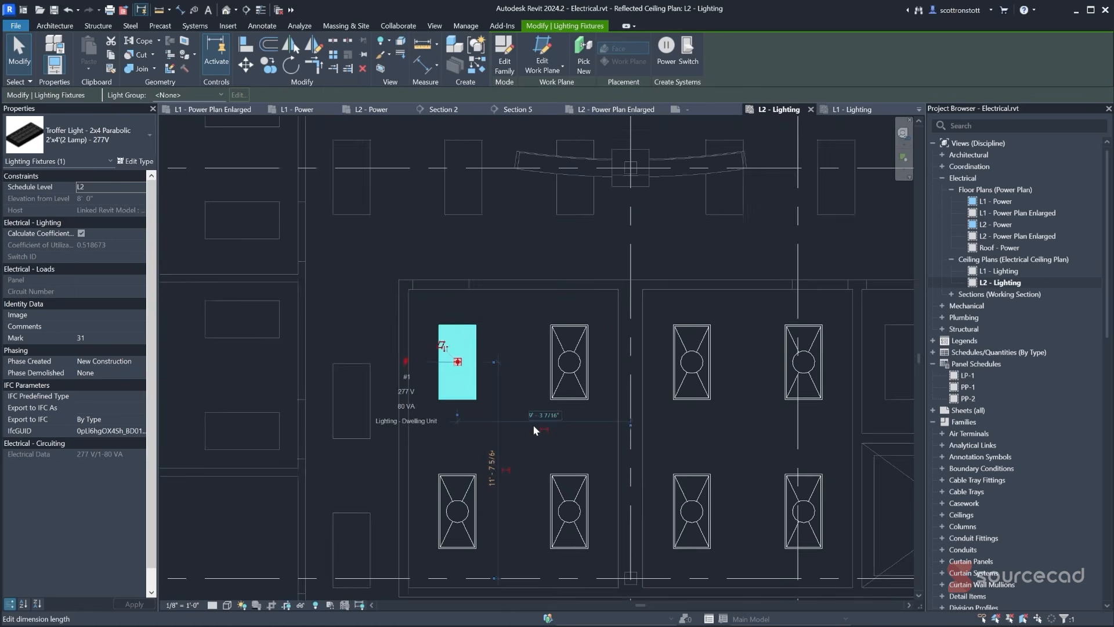
middle_drag(532, 424, 434, 388)
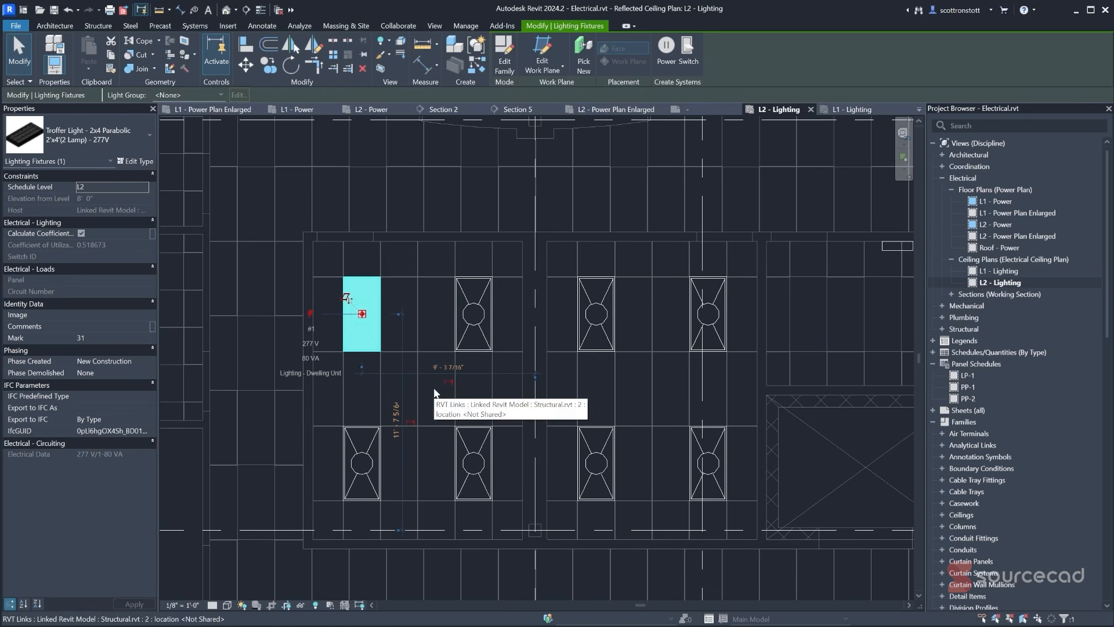
click(434, 387)
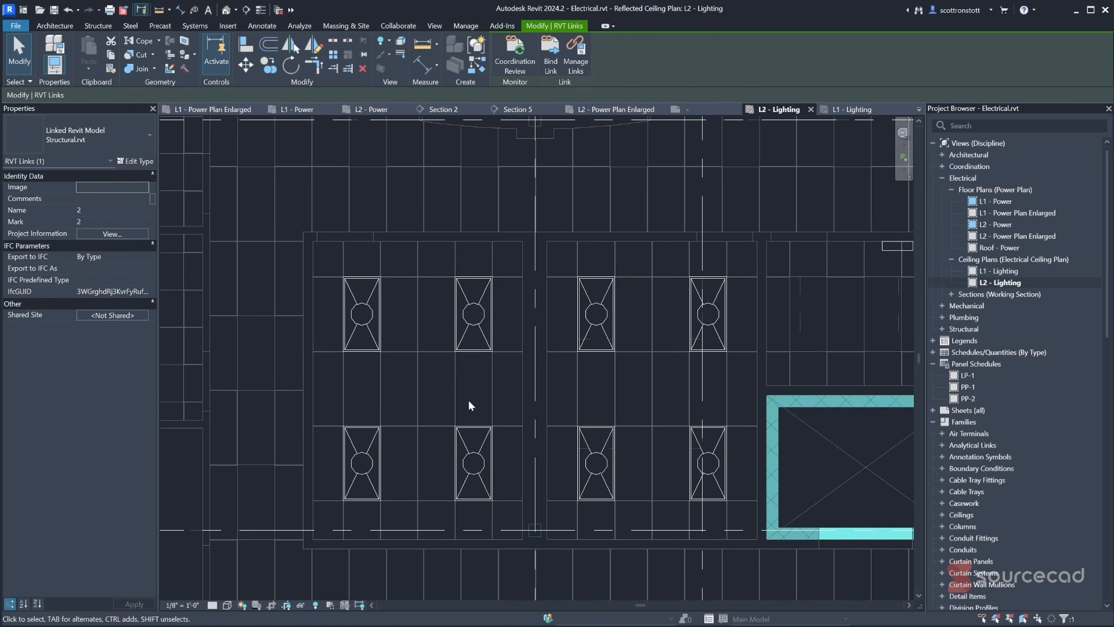
- Draw a vertical building section just inside the left restroom's left wall, looking toward its troffer lights
middle_drag(469, 399, 472, 399)
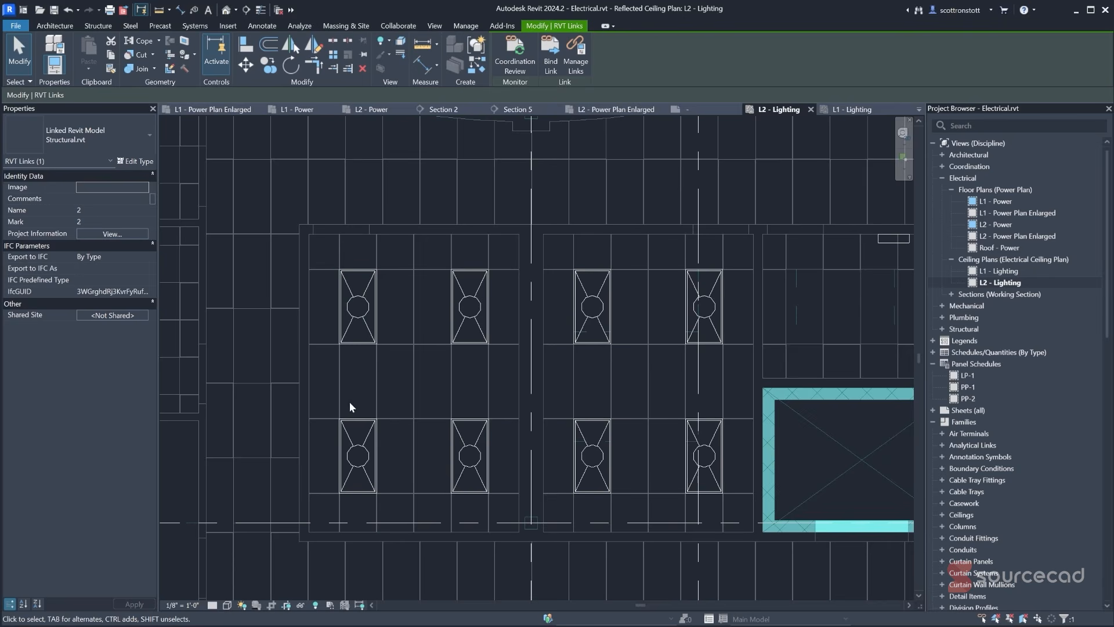
click(246, 10)
click(324, 205)
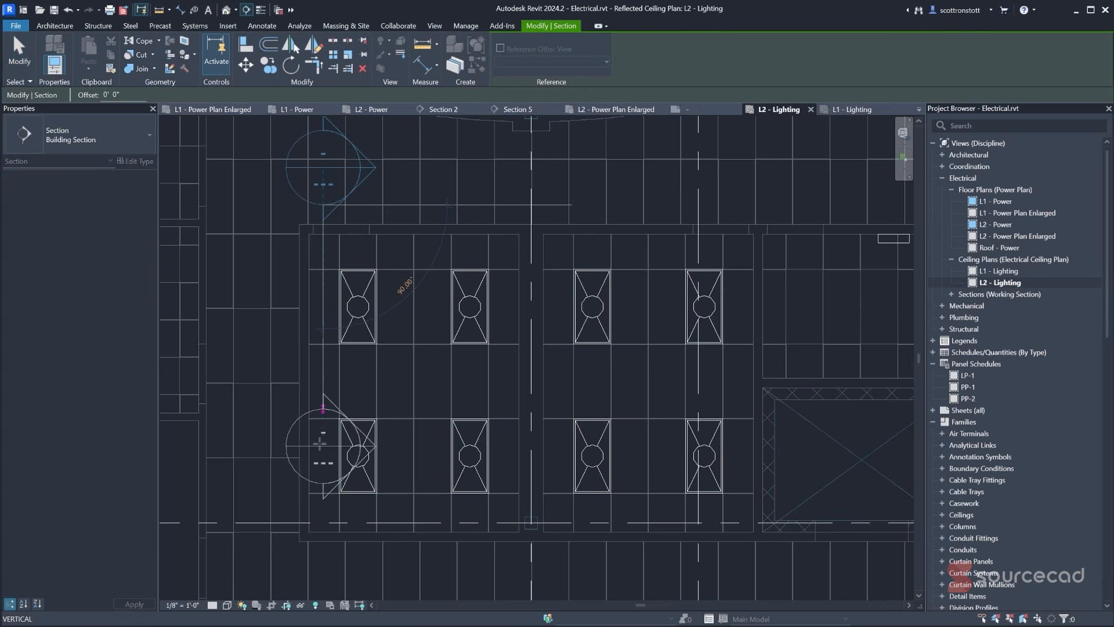
click(323, 562)
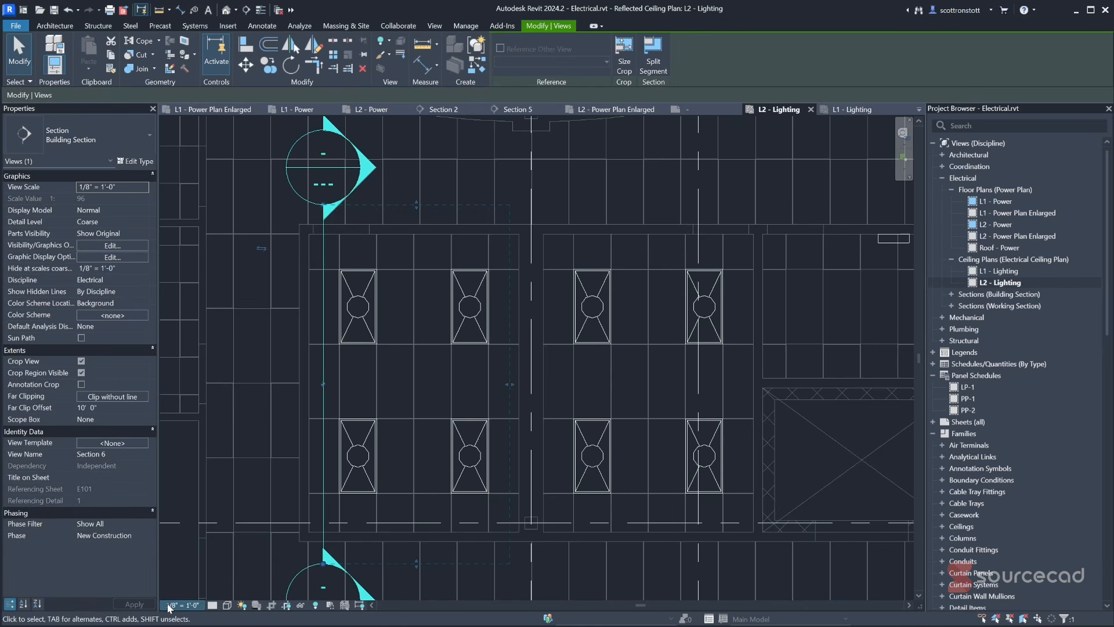
click(174, 605)
click(27, 55)
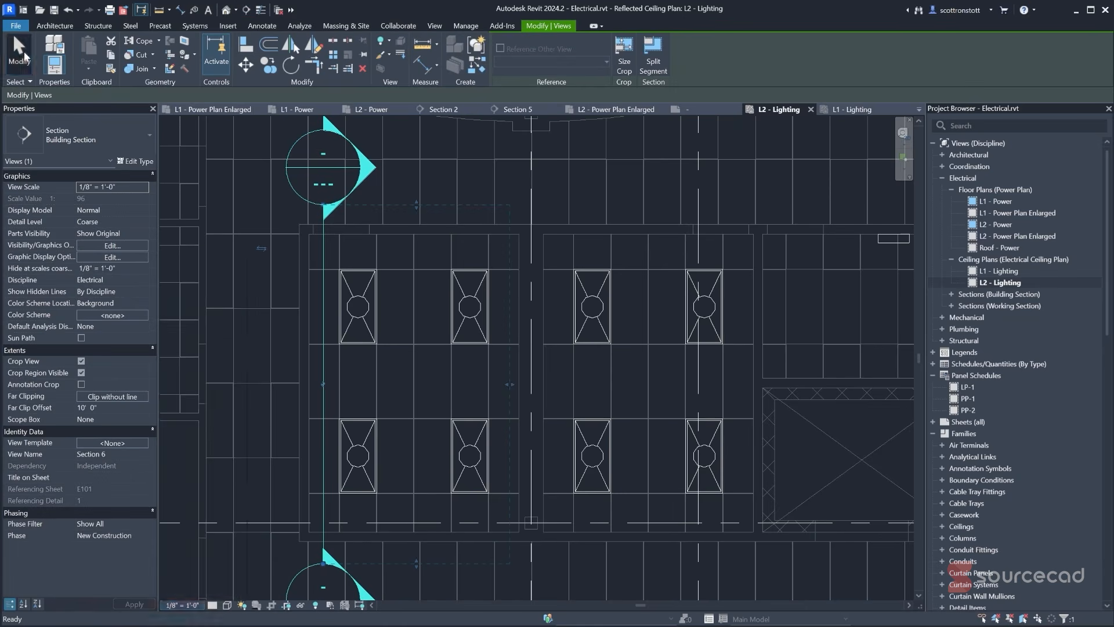
- Open the new section's view, set its detail level to Fine and examine the troffer lights at the upper restroom's ceiling
click(323, 249)
right_click(324, 251)
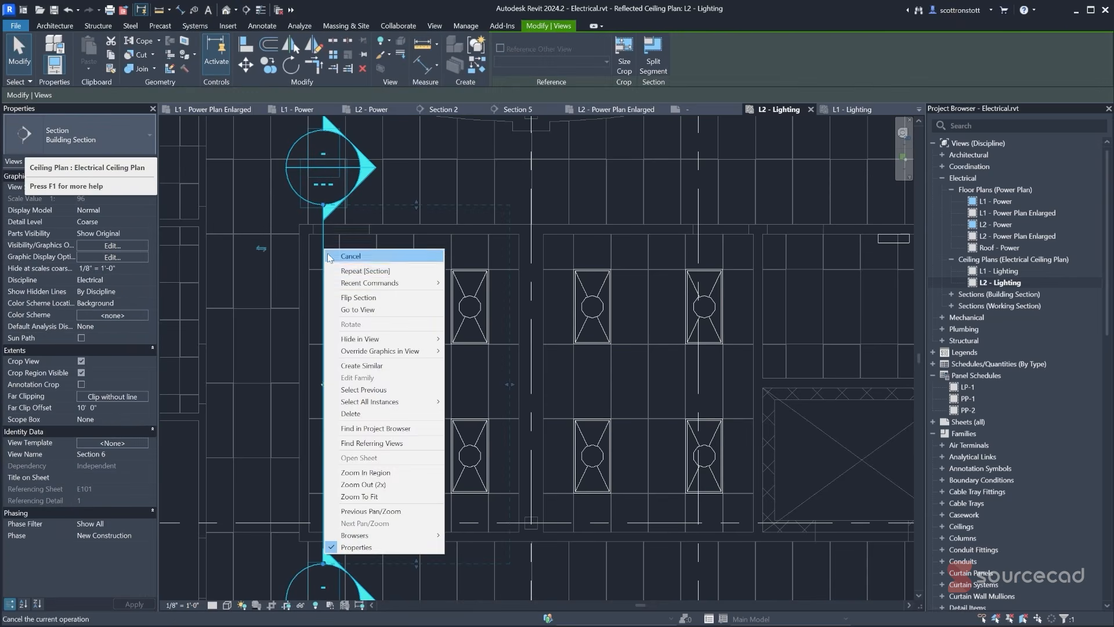
click(349, 298)
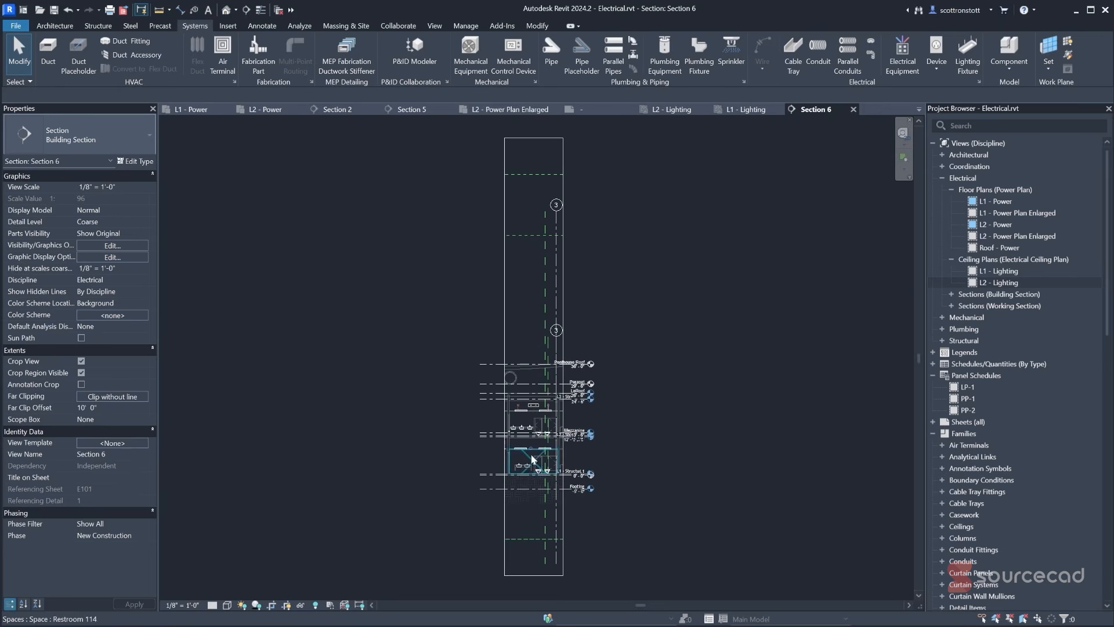
scroll(531, 421, up, 5)
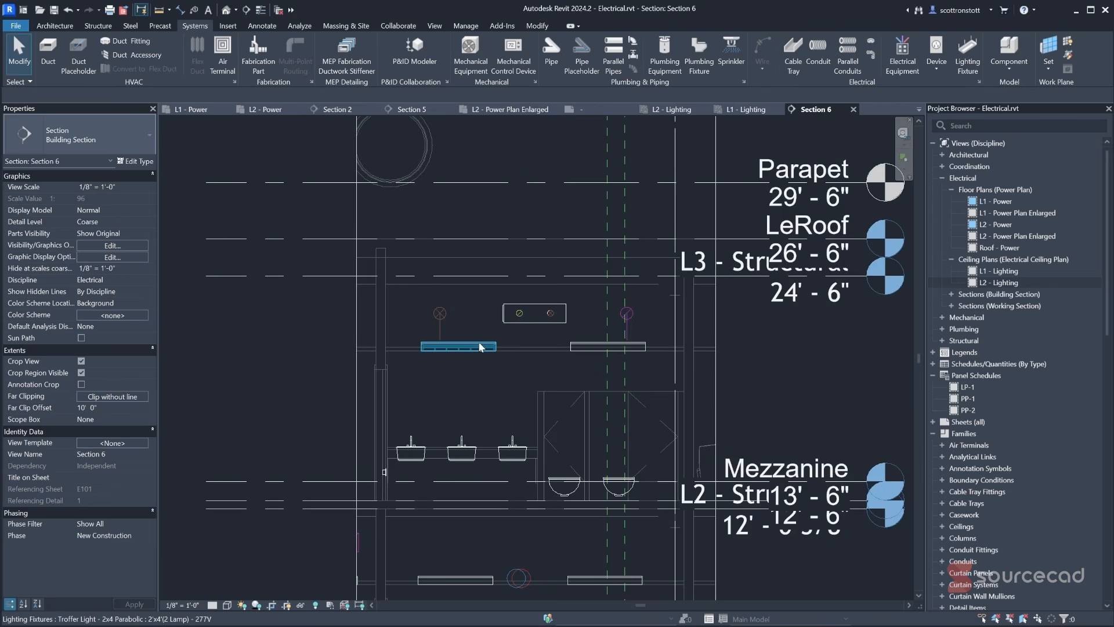
scroll(479, 347, up, 3)
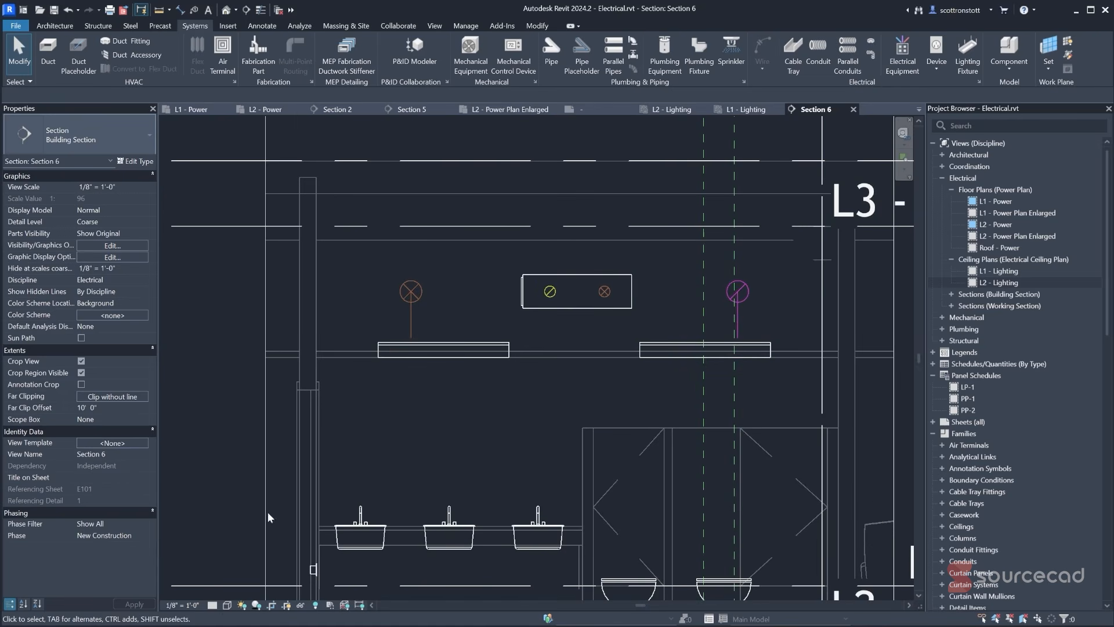
click(212, 605)
click(224, 593)
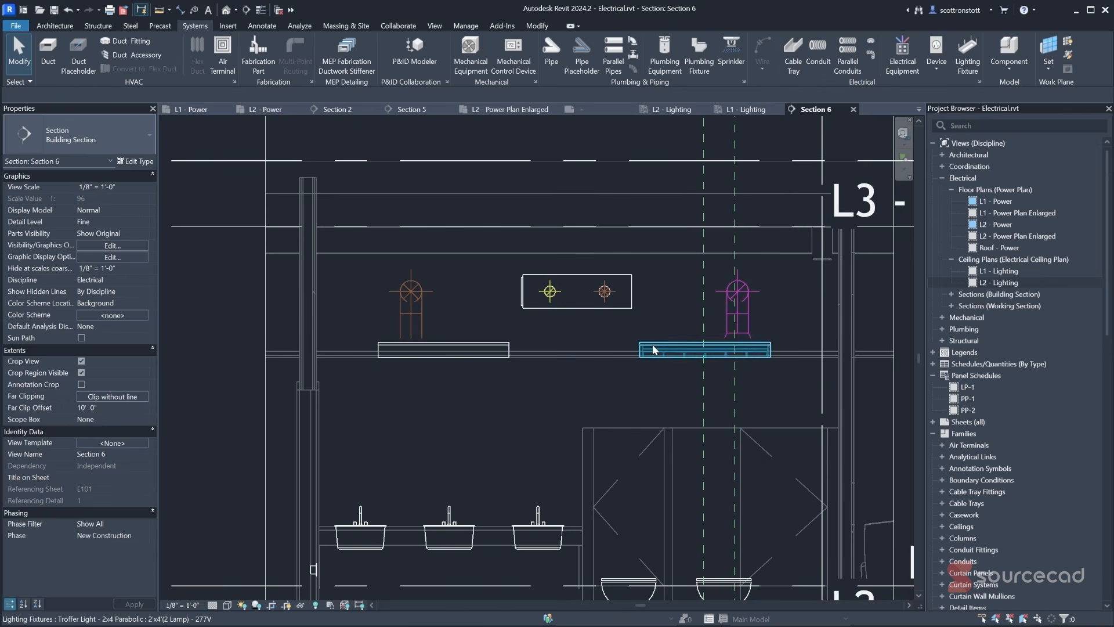
- Close the section view and delete its section line from the L2 - Lighting plan
click(853, 109)
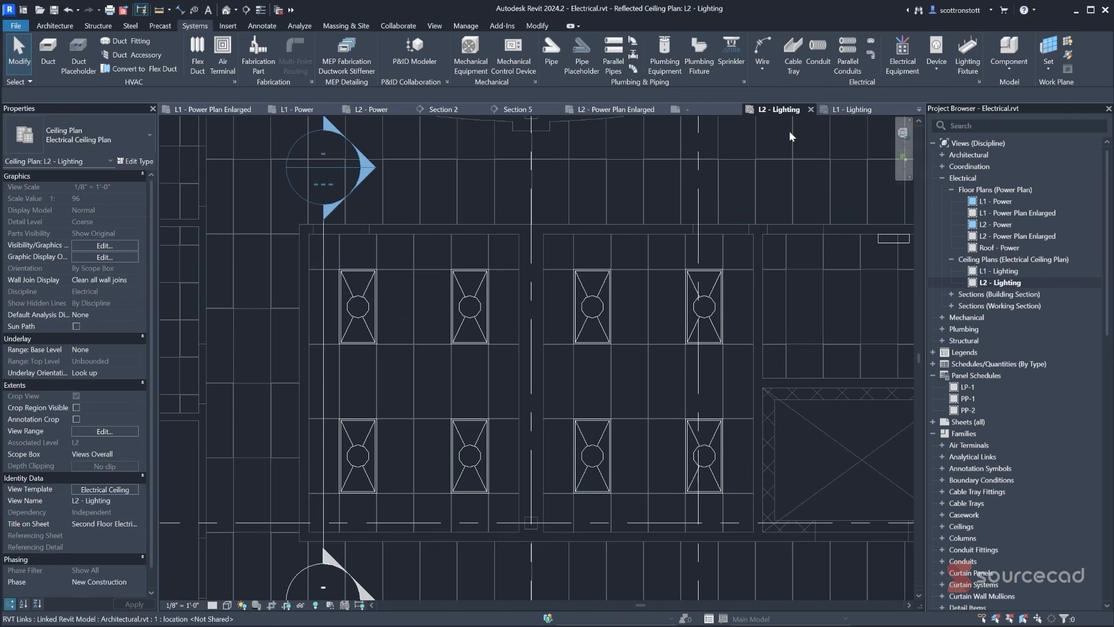
click(322, 255)
key(Delete)
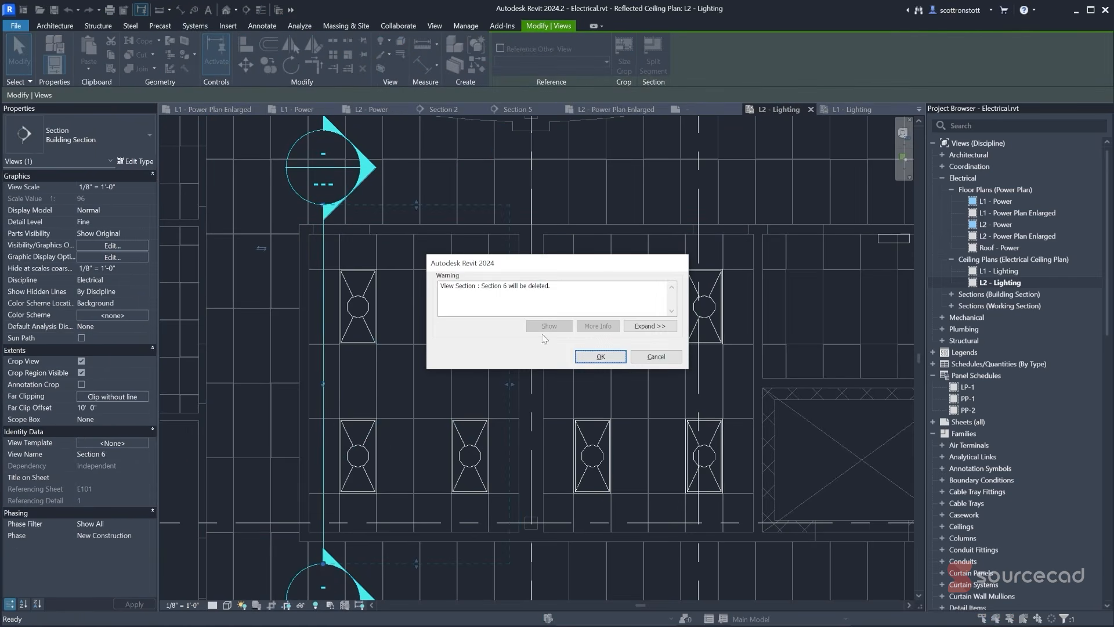
click(587, 357)
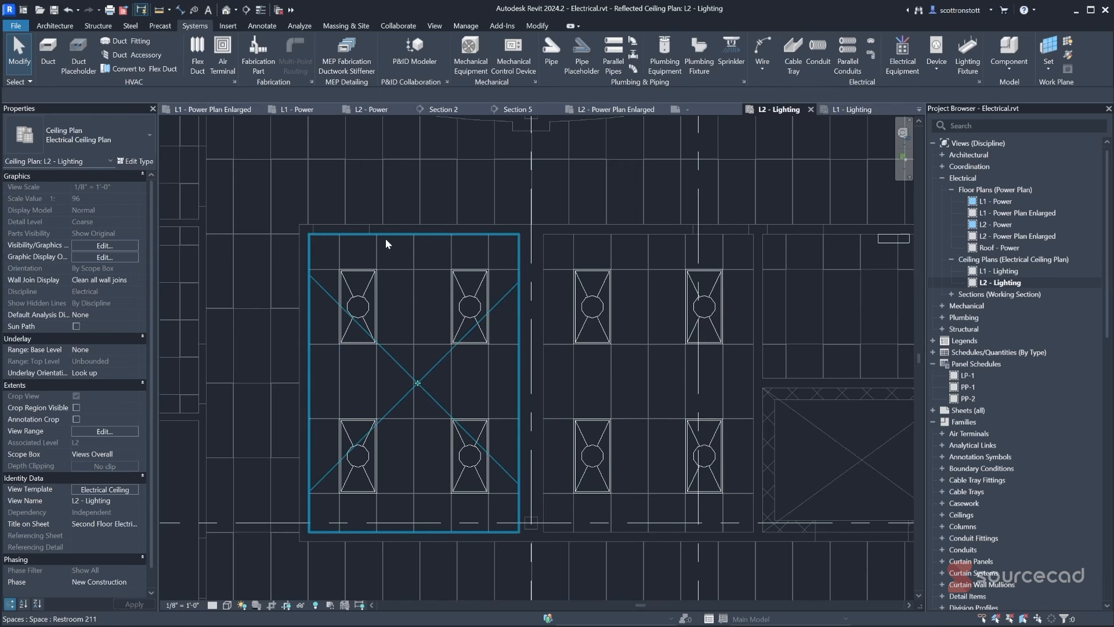
- Place a Single Pole lighting switch on the upper wall of each of the two restrooms and end device placement
click(938, 69)
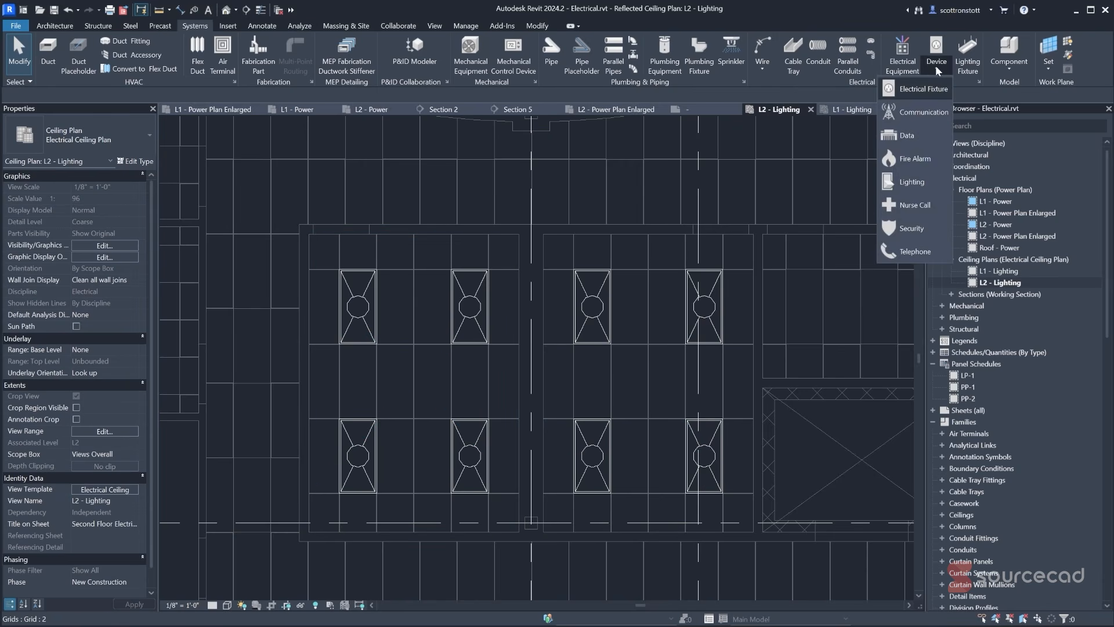
click(909, 182)
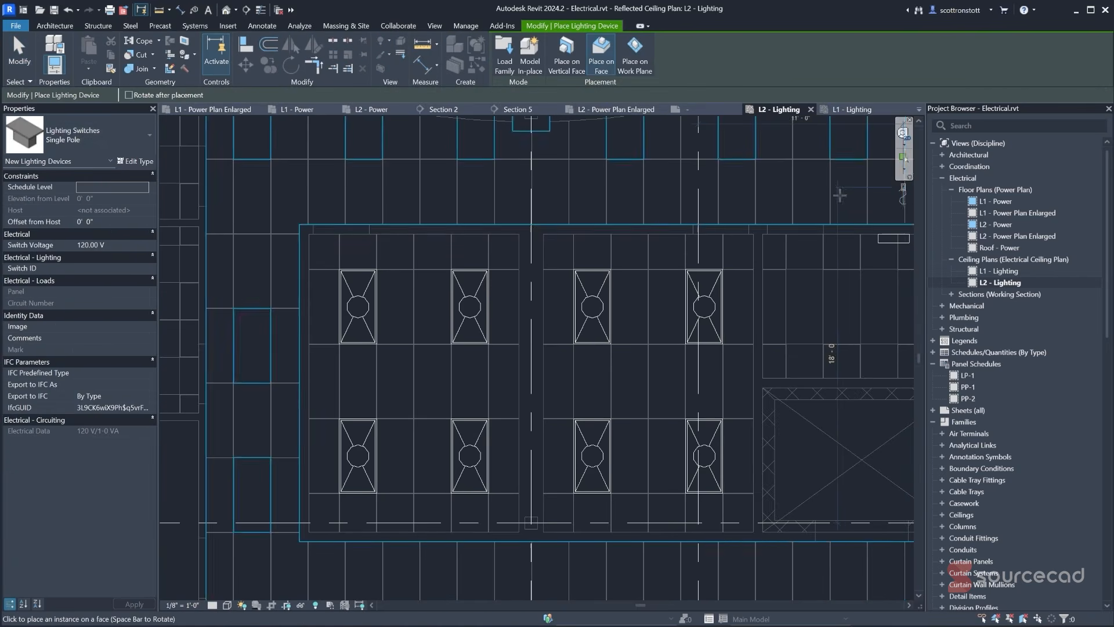
click(65, 142)
scroll(46, 188, up, 2)
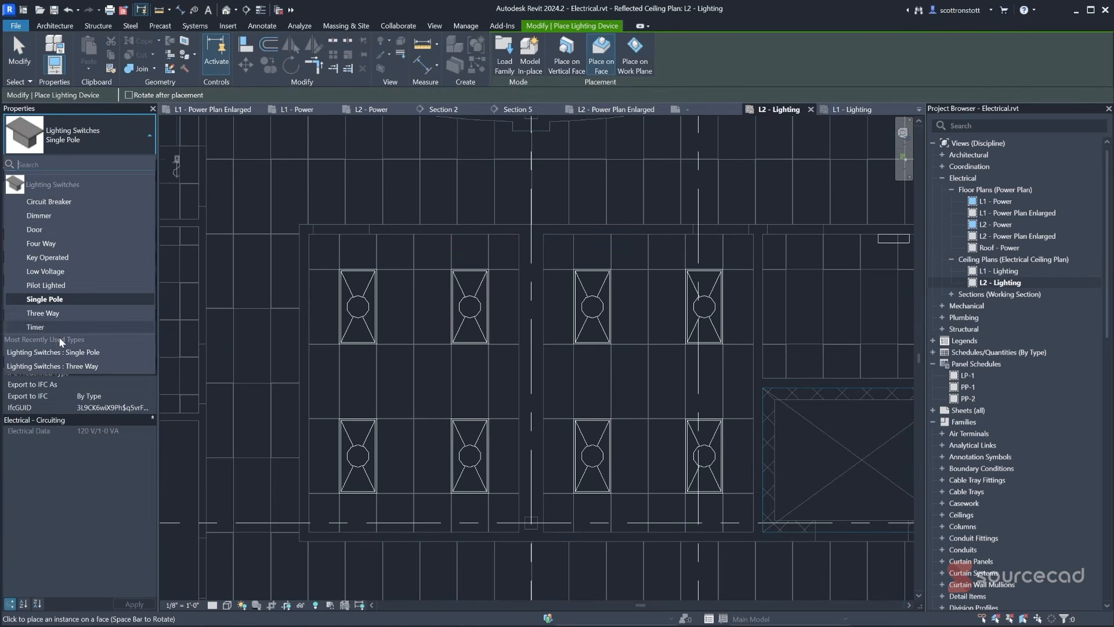
click(56, 300)
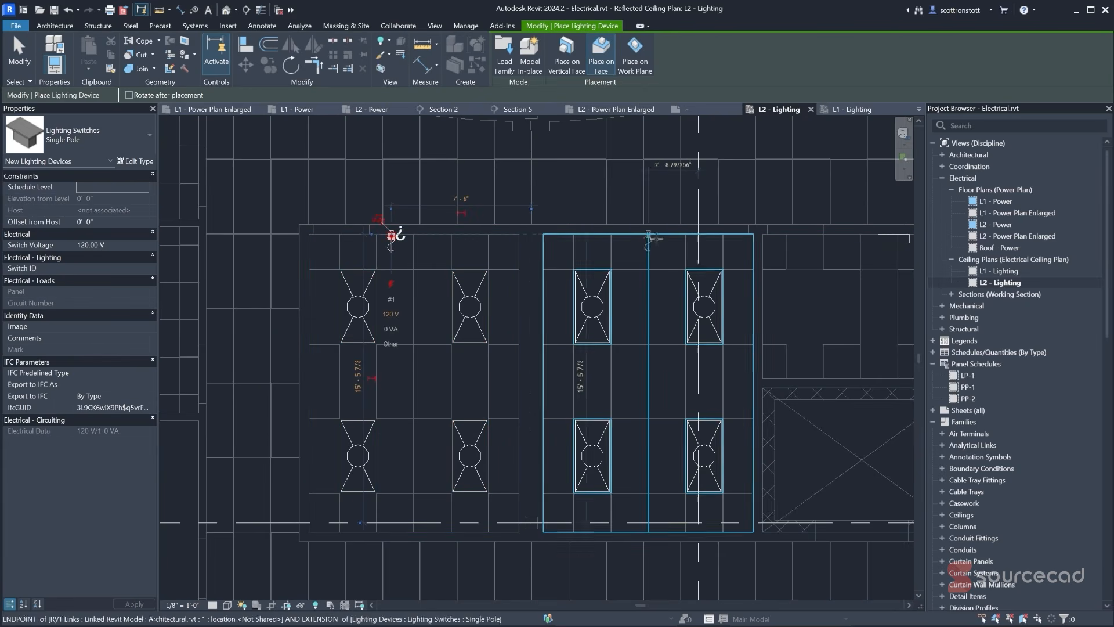
click(679, 235)
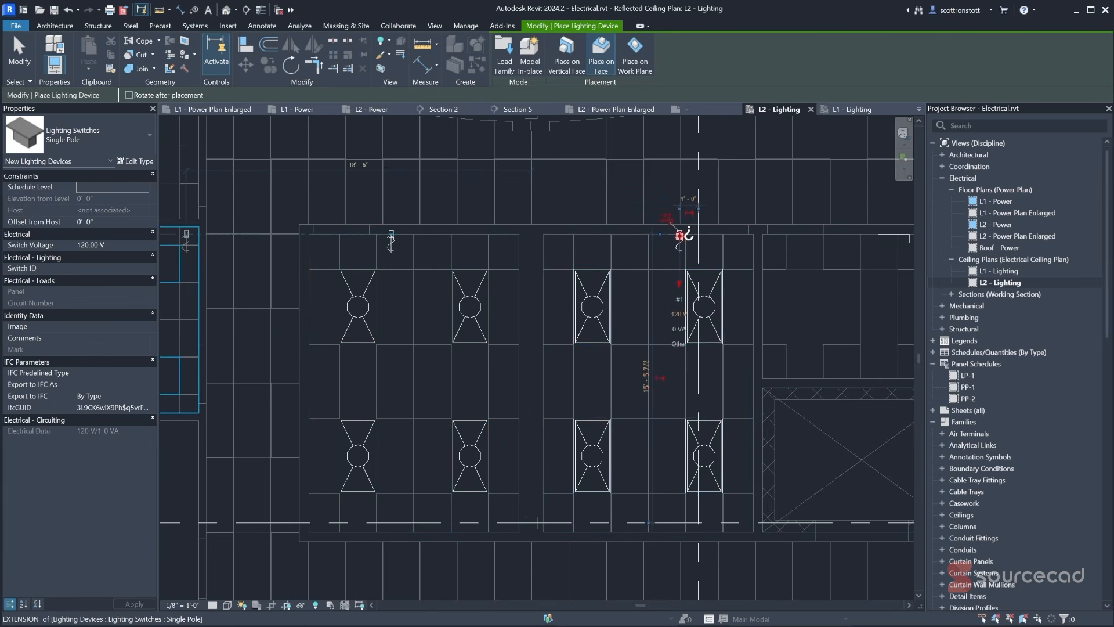
key(Escape)
key(Escape)
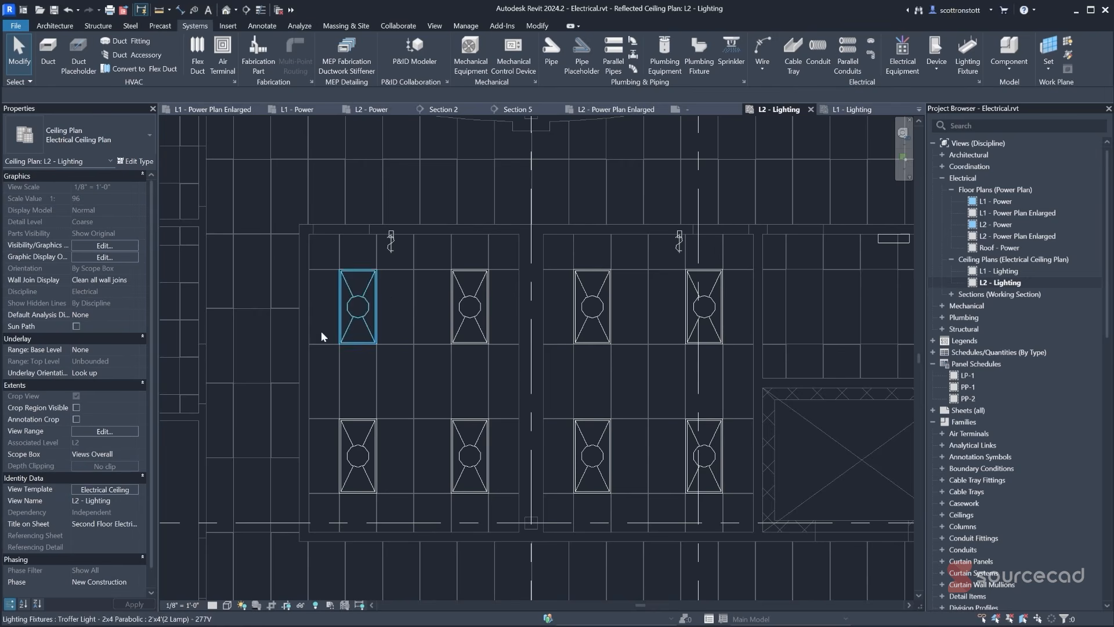
- Open the model visibility overrides of the Electrical Ceiling view template and filter the category list to Electrical only
scroll(390, 247, up, 3)
scroll(389, 251, up, 1)
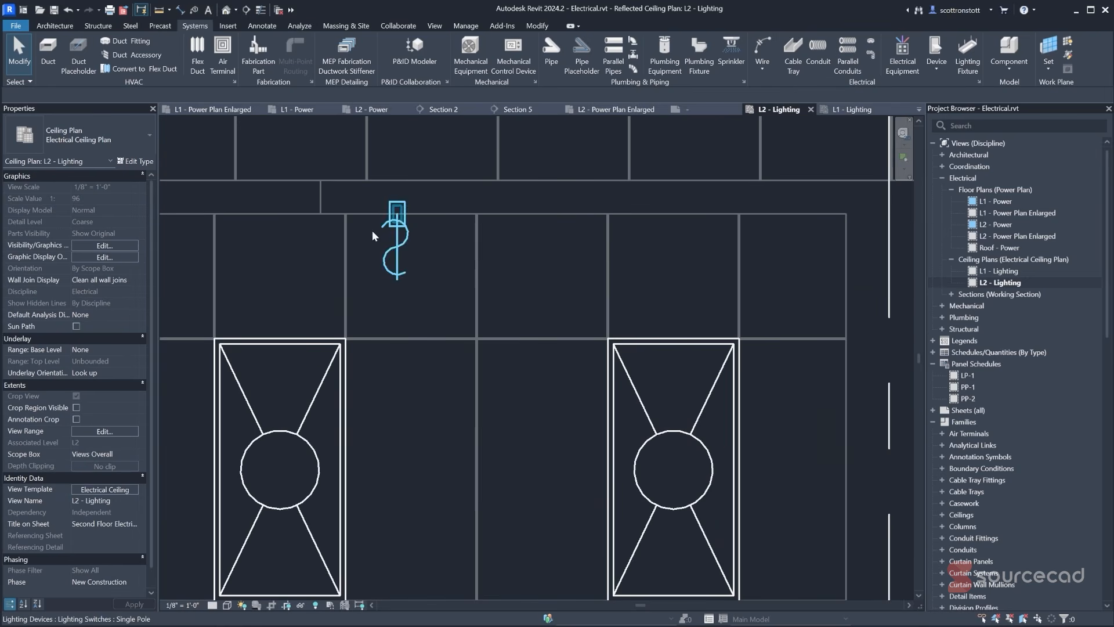
scroll(386, 294, down, 2)
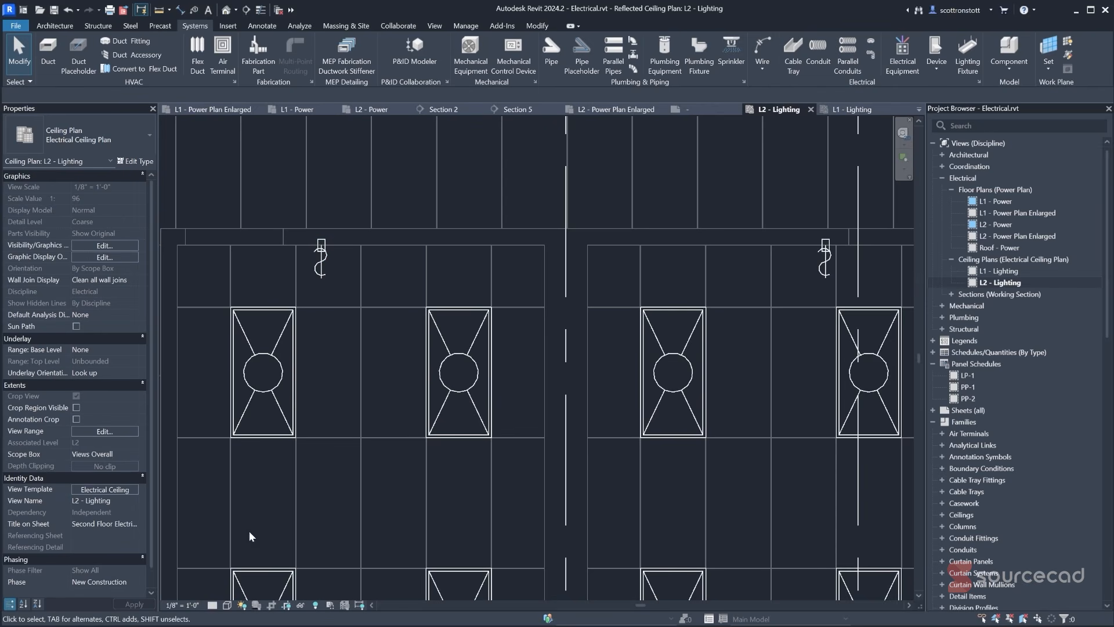
click(213, 605)
click(368, 363)
click(94, 490)
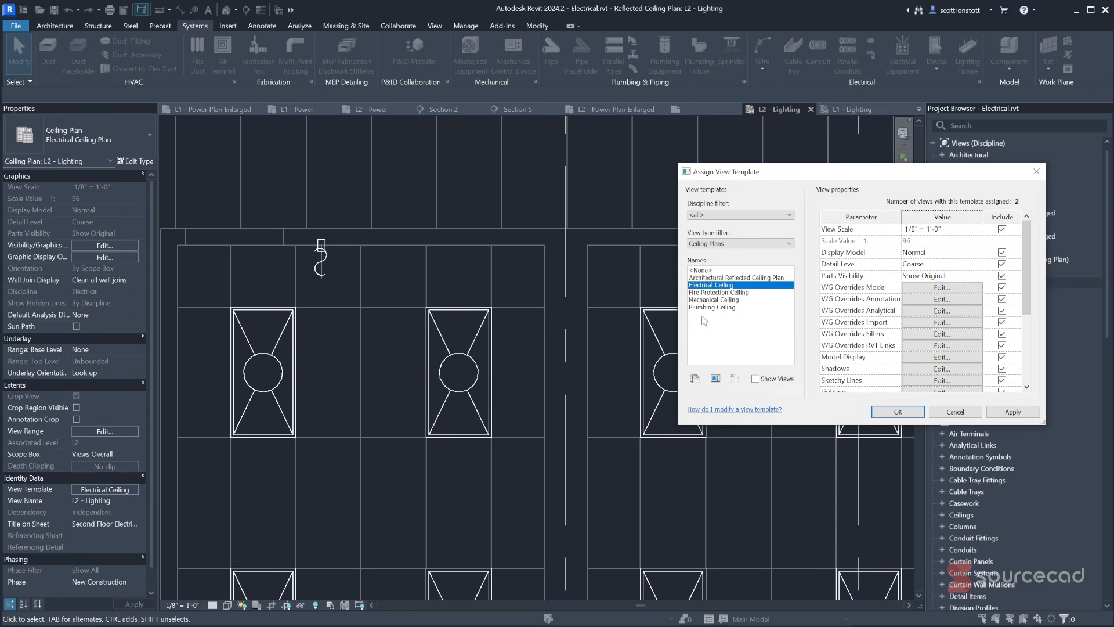
click(924, 289)
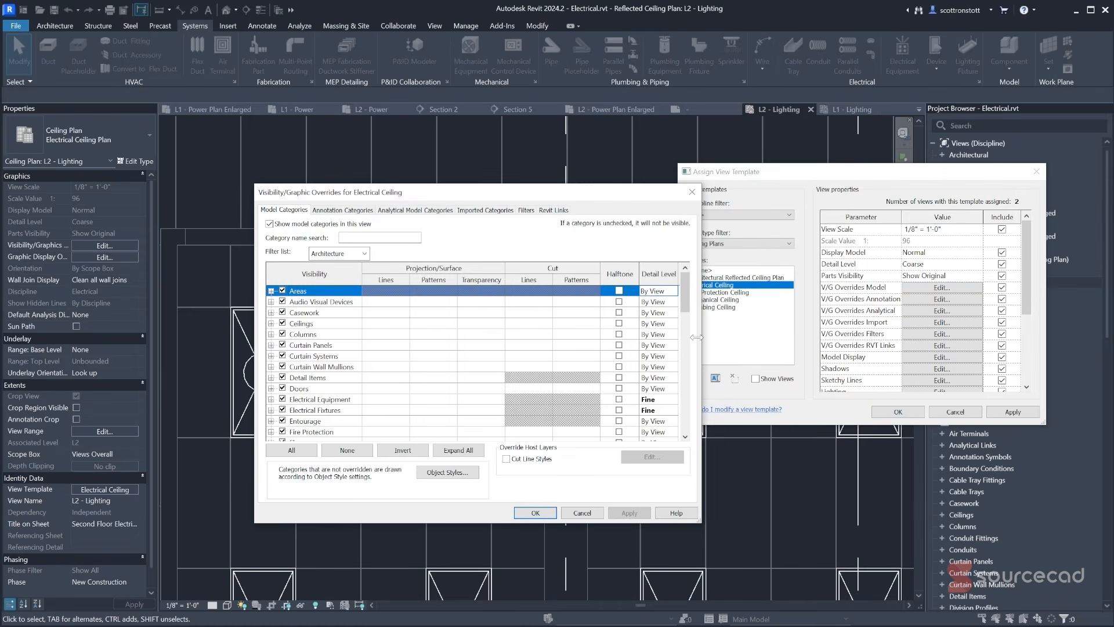
click(364, 254)
click(314, 294)
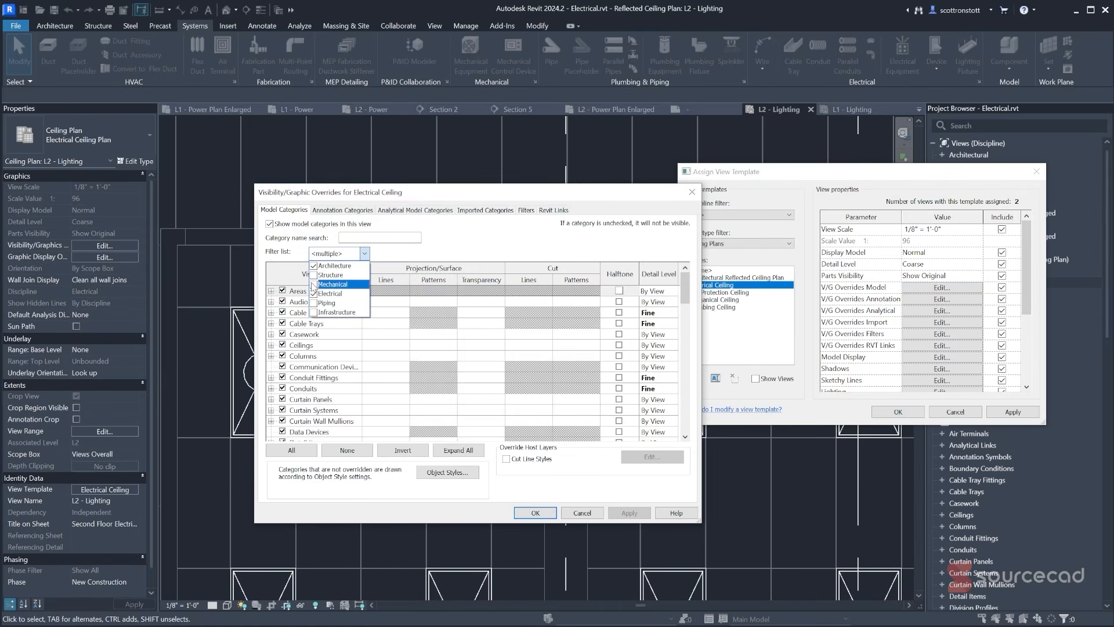
click(314, 266)
click(365, 254)
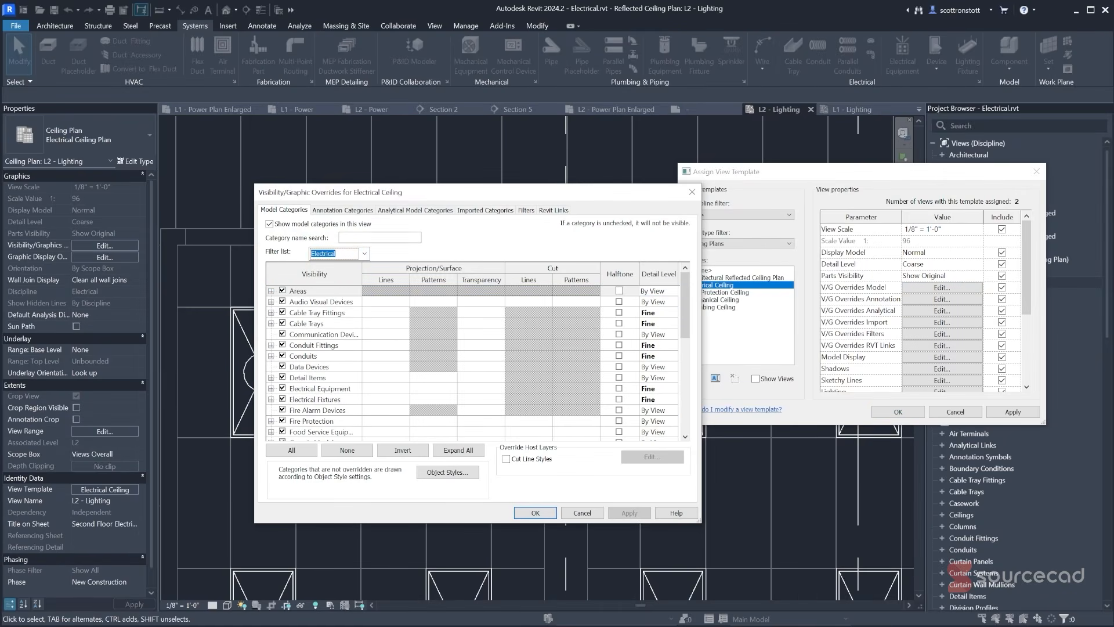
click(371, 238)
- Set the Electrical Fixtures category's detail level to By View and accept the template changes
click(318, 404)
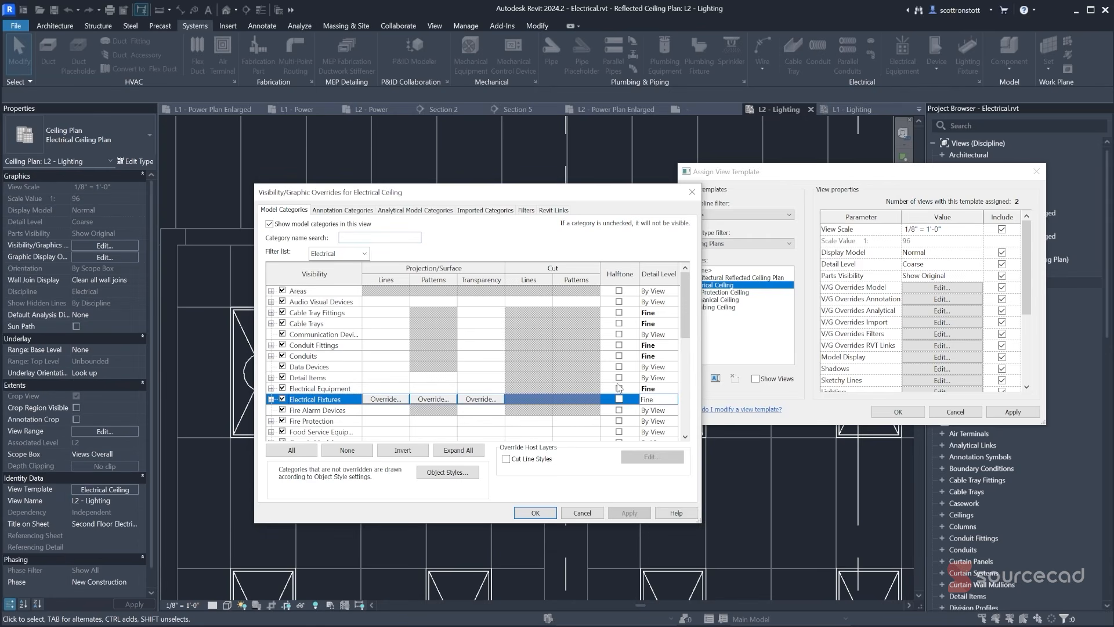
click(674, 401)
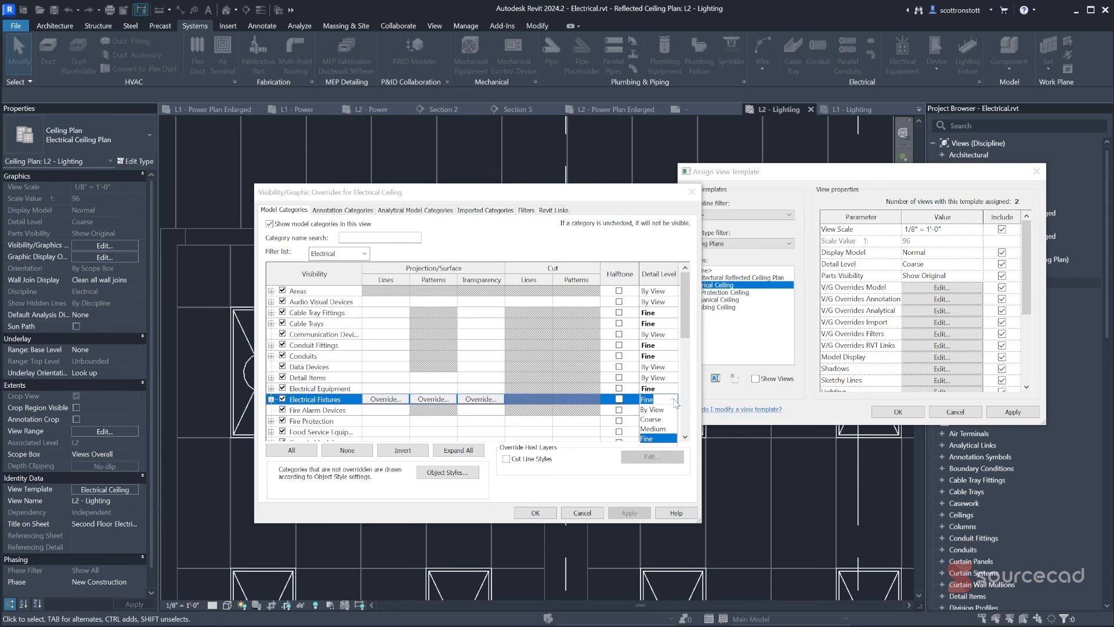
click(653, 410)
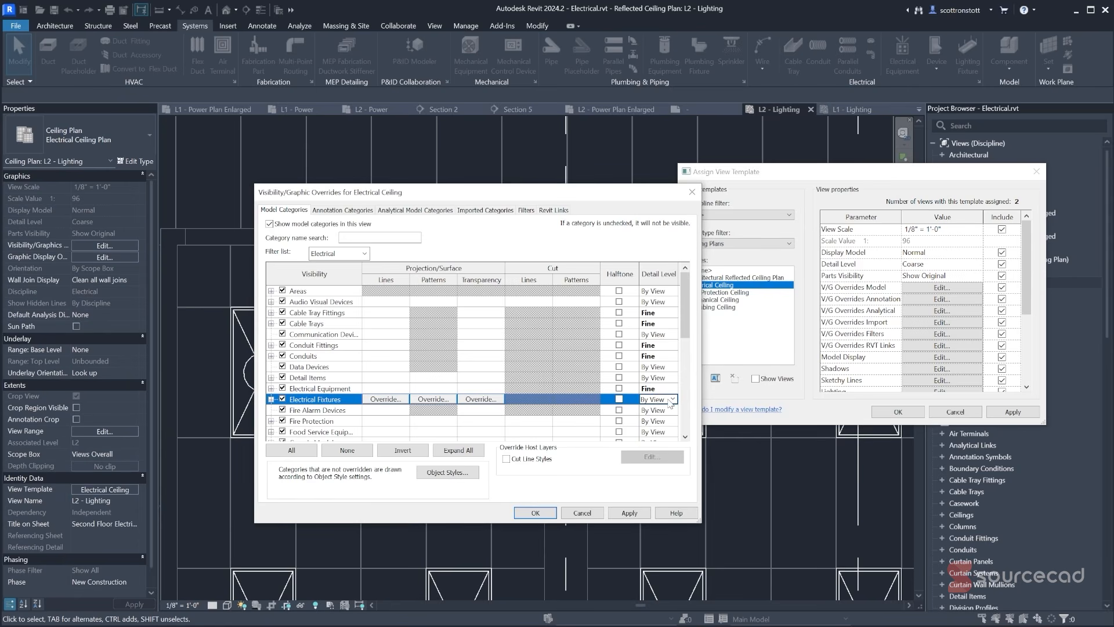
click(535, 513)
click(898, 412)
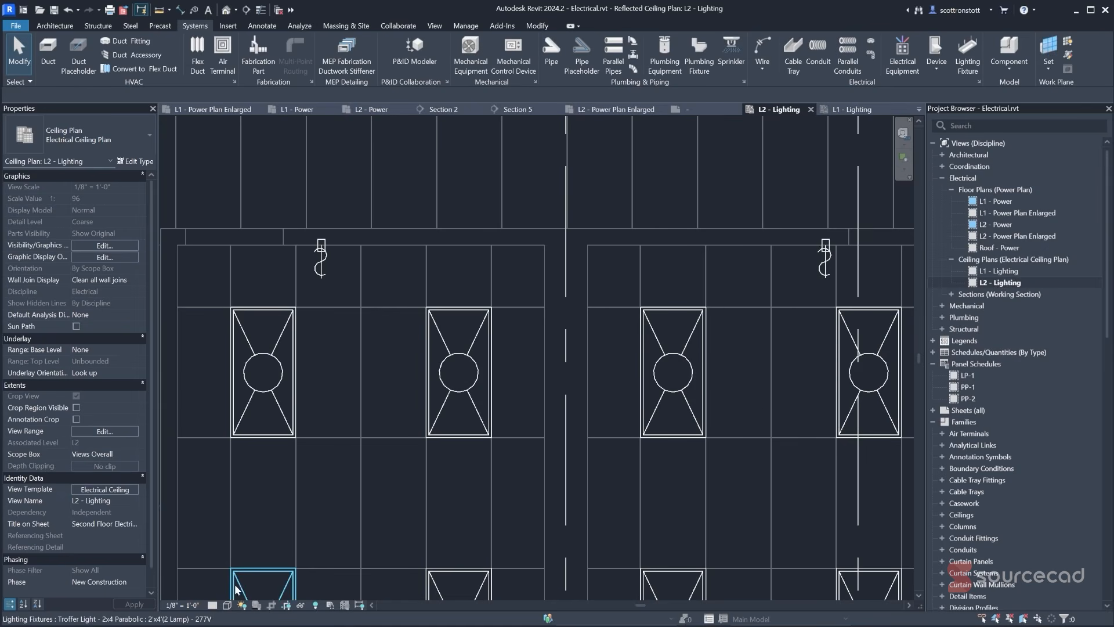
- Set the Electrical Ceiling view template's detail level to Fine and apply it to the plan
click(212, 604)
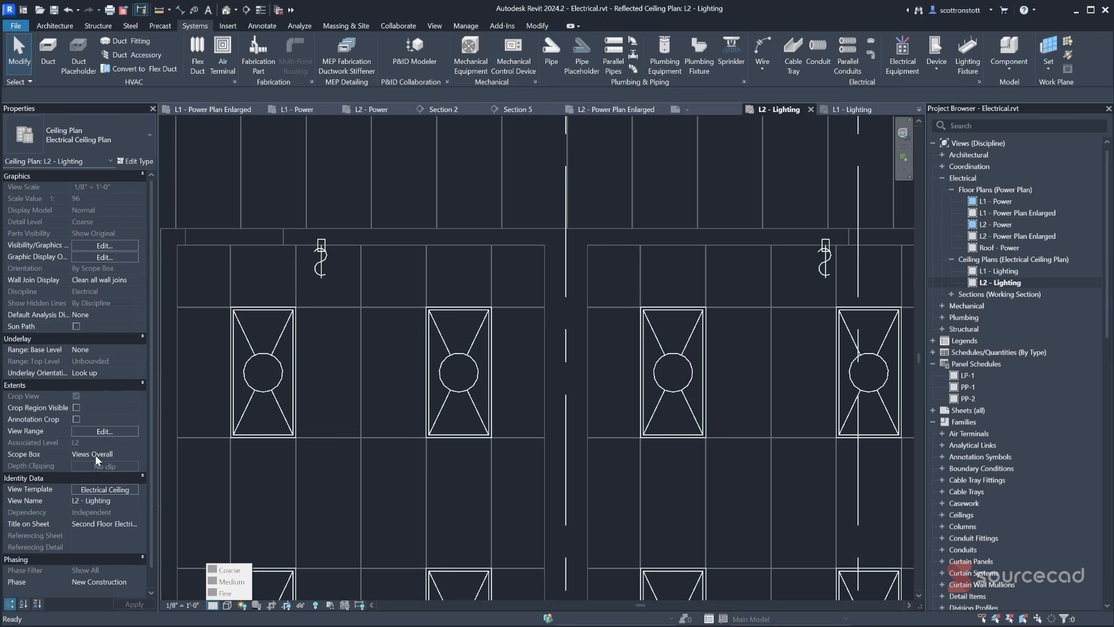
click(105, 490)
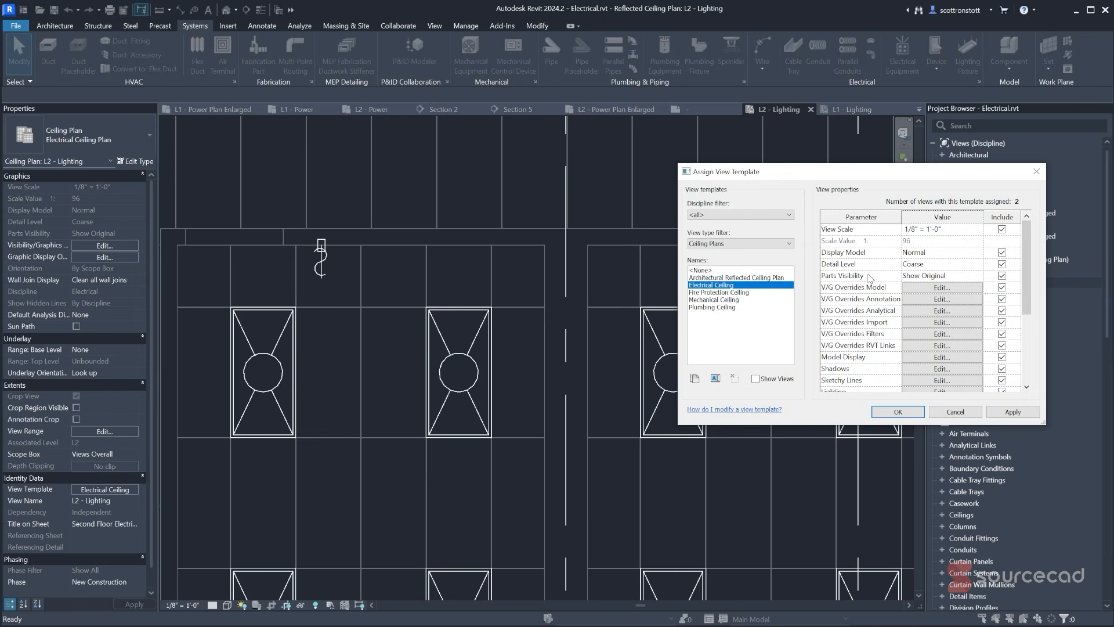
click(909, 266)
click(909, 265)
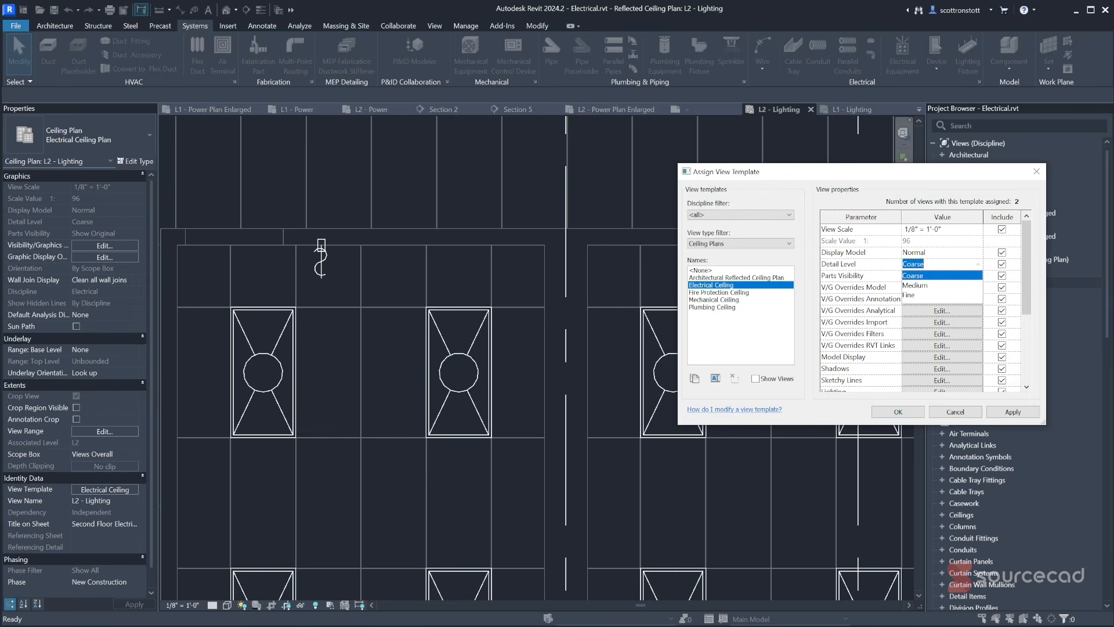
click(914, 295)
click(989, 412)
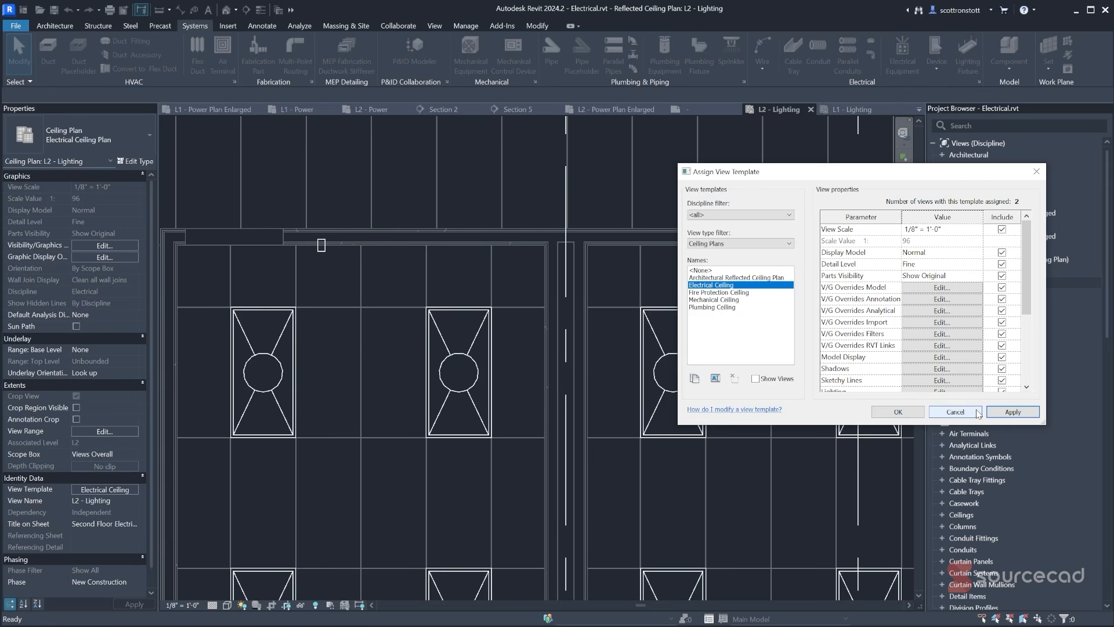
- Return the Electrical Ceiling template's detail level to Coarse, apply it and close the template settings
click(931, 266)
click(979, 269)
click(914, 276)
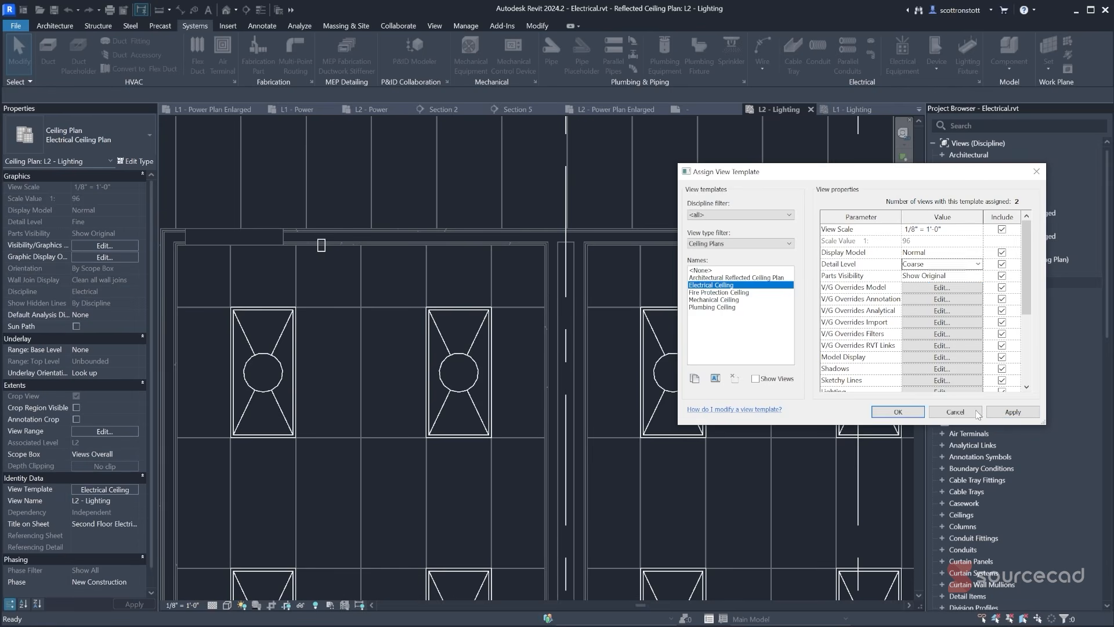
click(1010, 413)
click(898, 412)
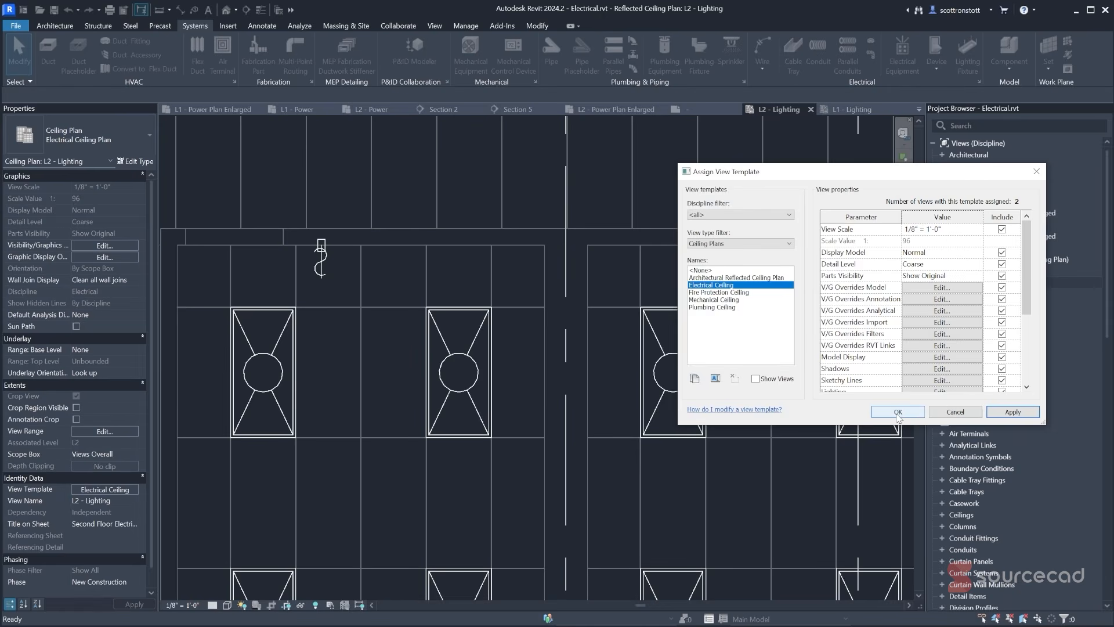
click(898, 416)
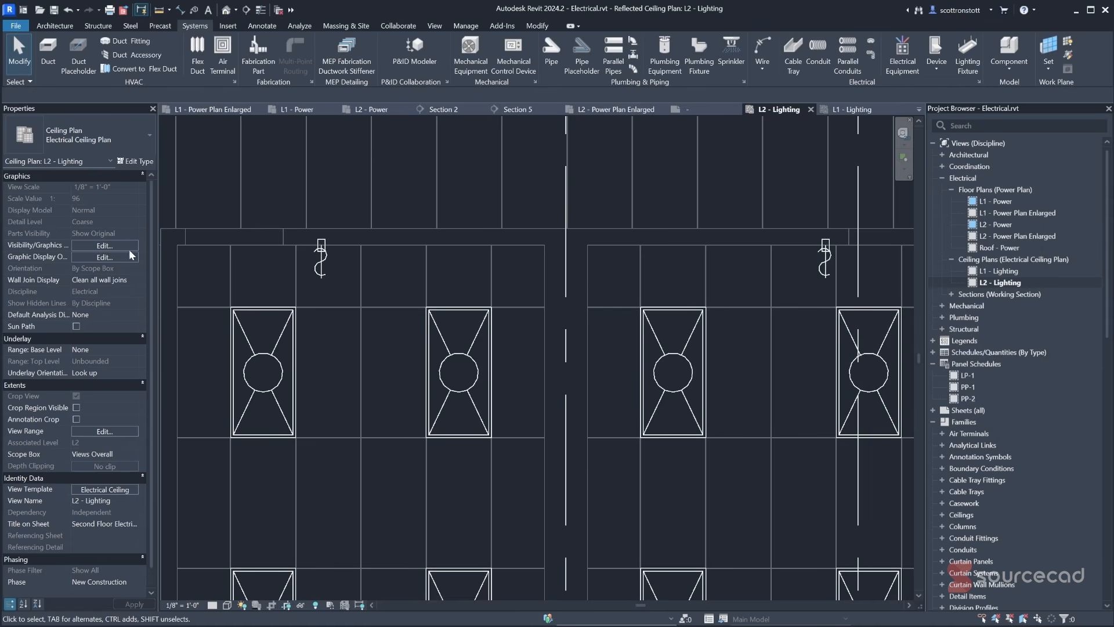
- Open the single pole lighting switch family for editing and show its Ref. Level floor plan
click(319, 260)
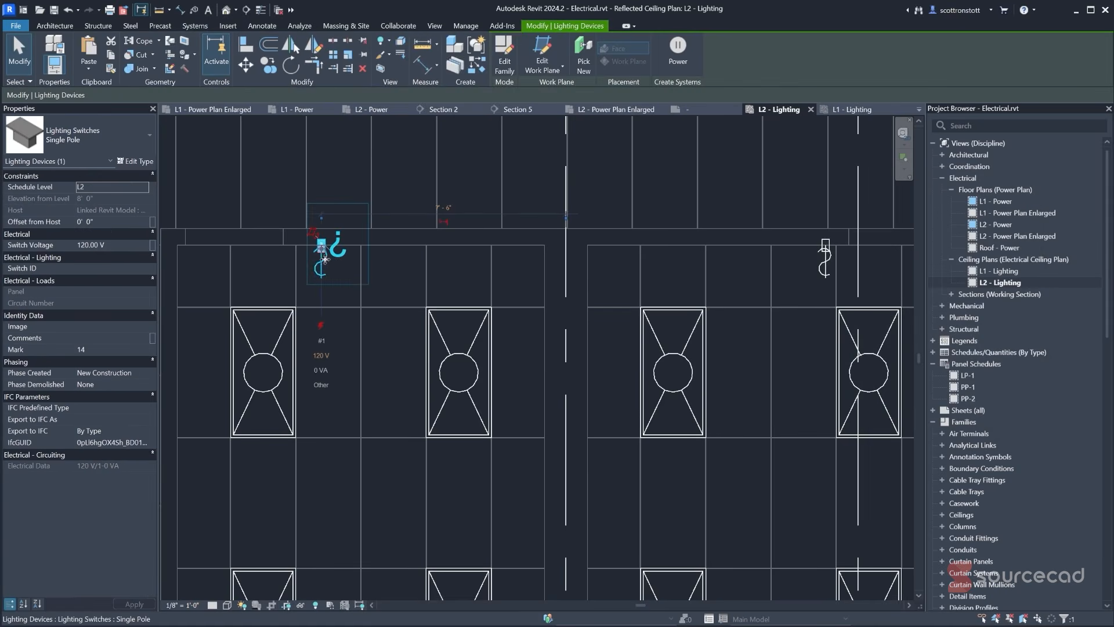
click(504, 64)
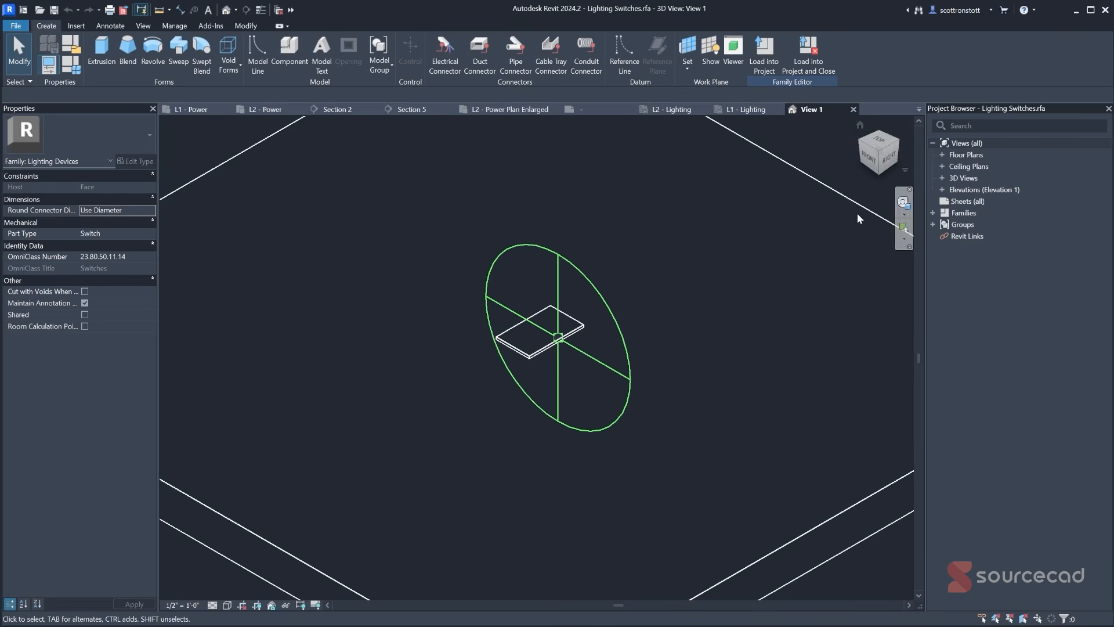
click(942, 154)
double_click(974, 166)
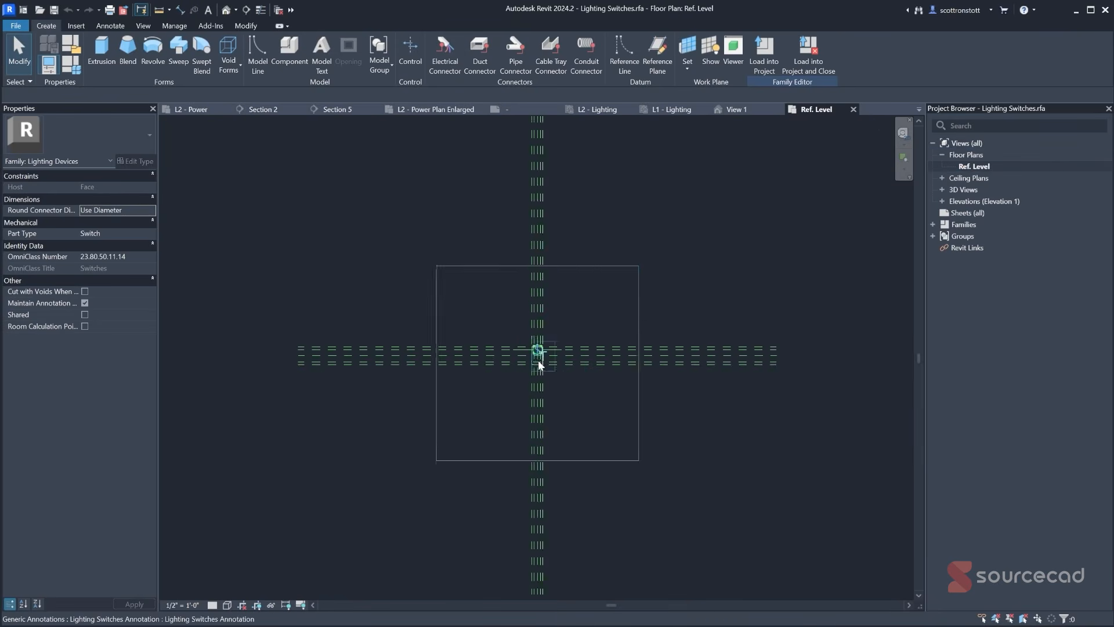
- Turn off Plan/RCP display in the visibility settings of the switch's outer cover plate extrusion
scroll(539, 362, up, 5)
click(446, 418)
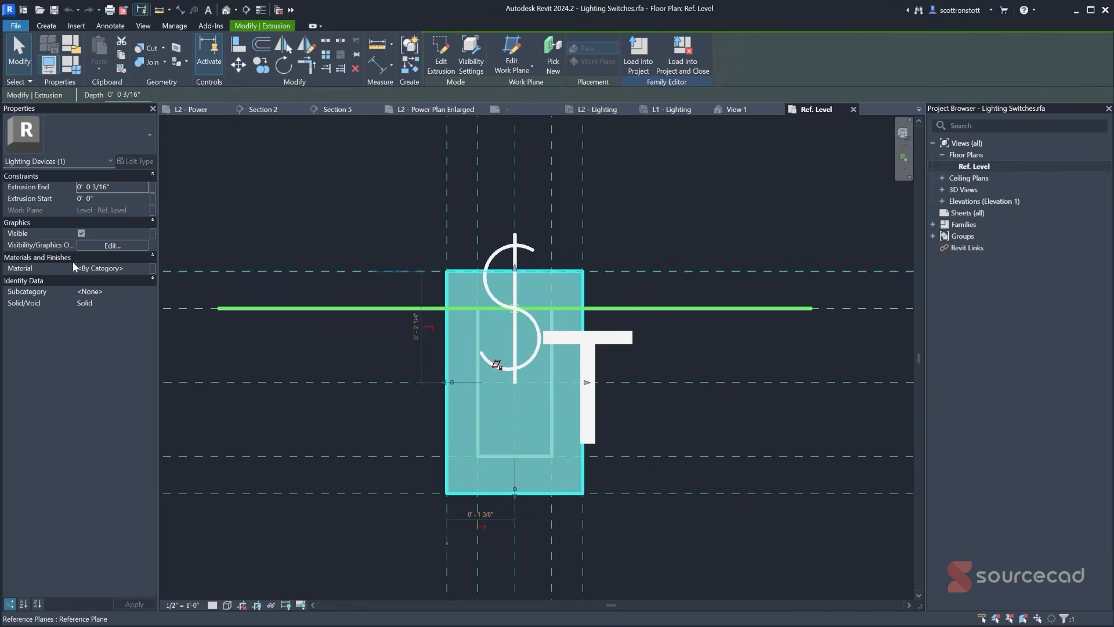
click(471, 55)
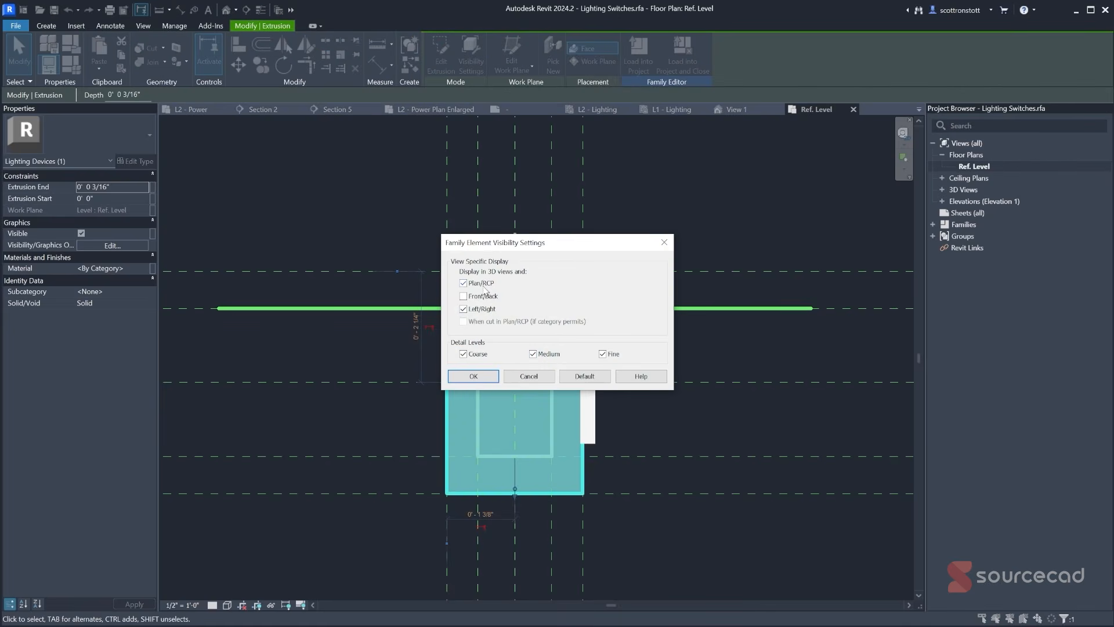
click(473, 376)
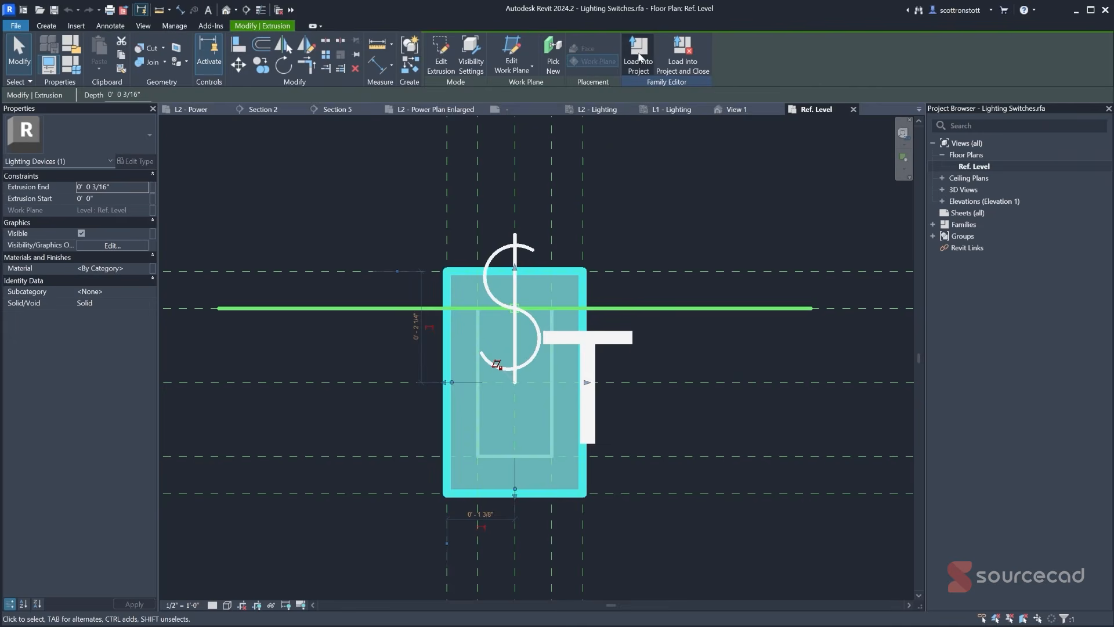
- Load the edited Lighting Switches family into the Electrical.rvt project
click(639, 55)
click(481, 268)
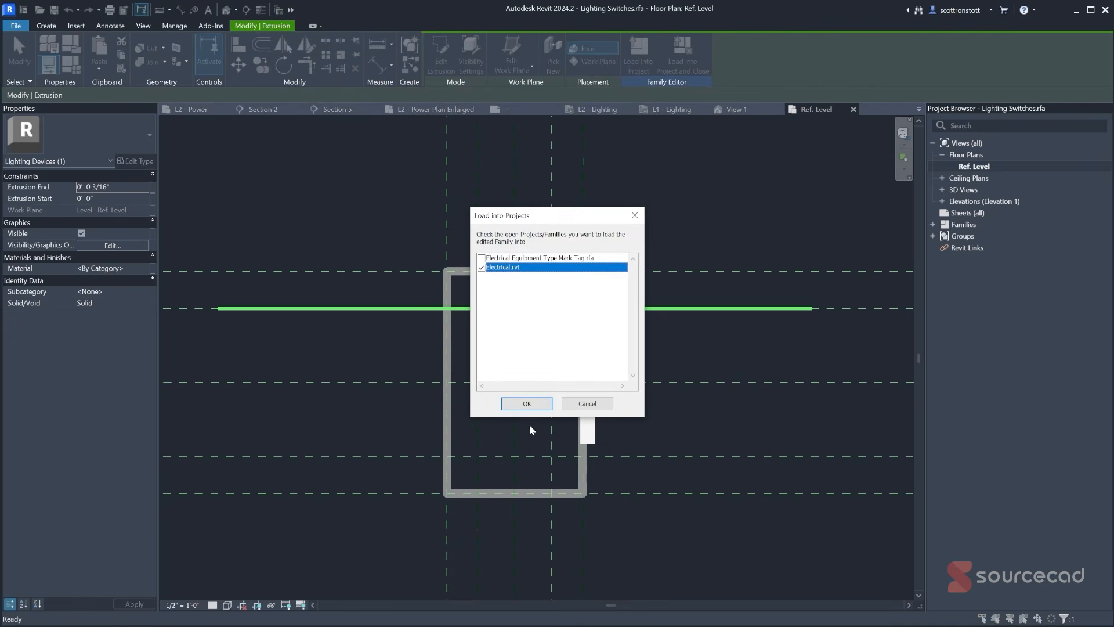
click(527, 404)
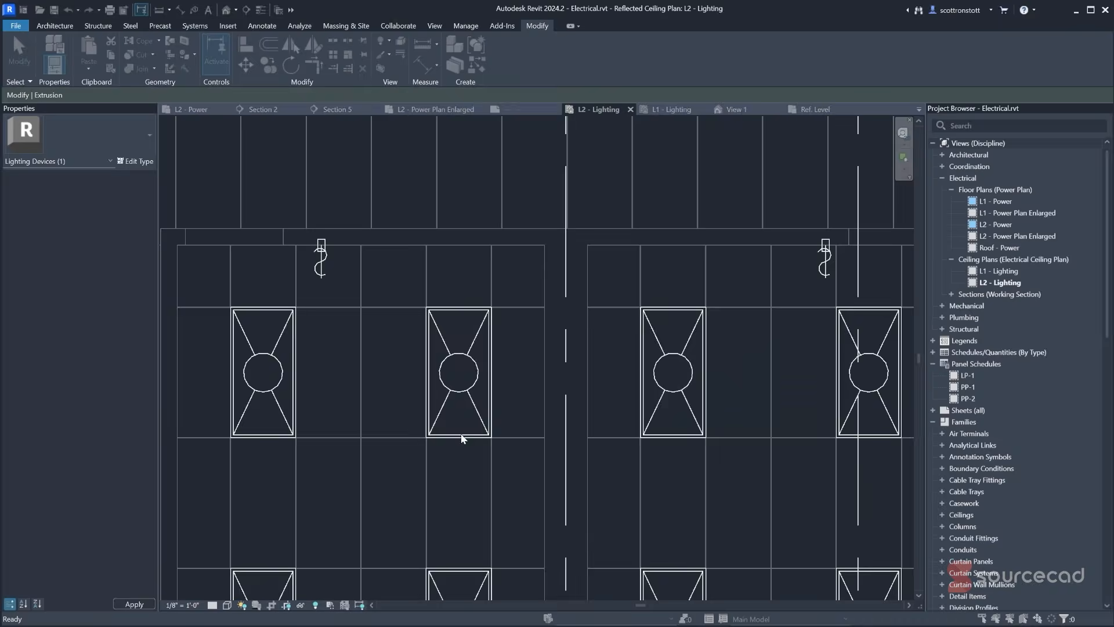
click(678, 390)
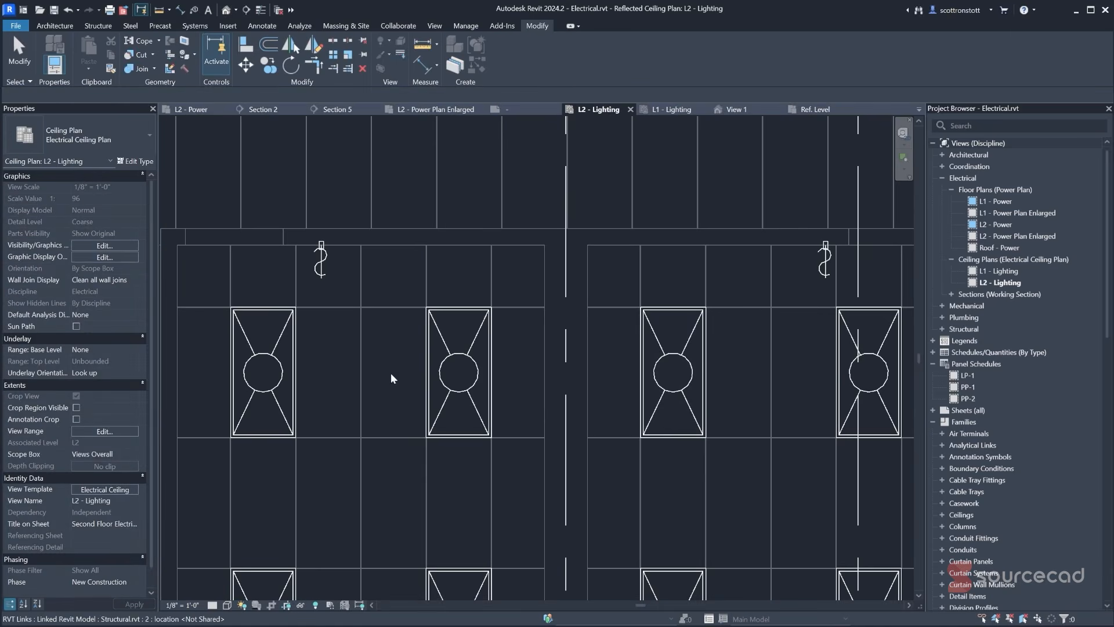
- Create a switch system from the left restroom's upper-left troffer and assign that room's single pole switch to it
scroll(397, 306, down, 2)
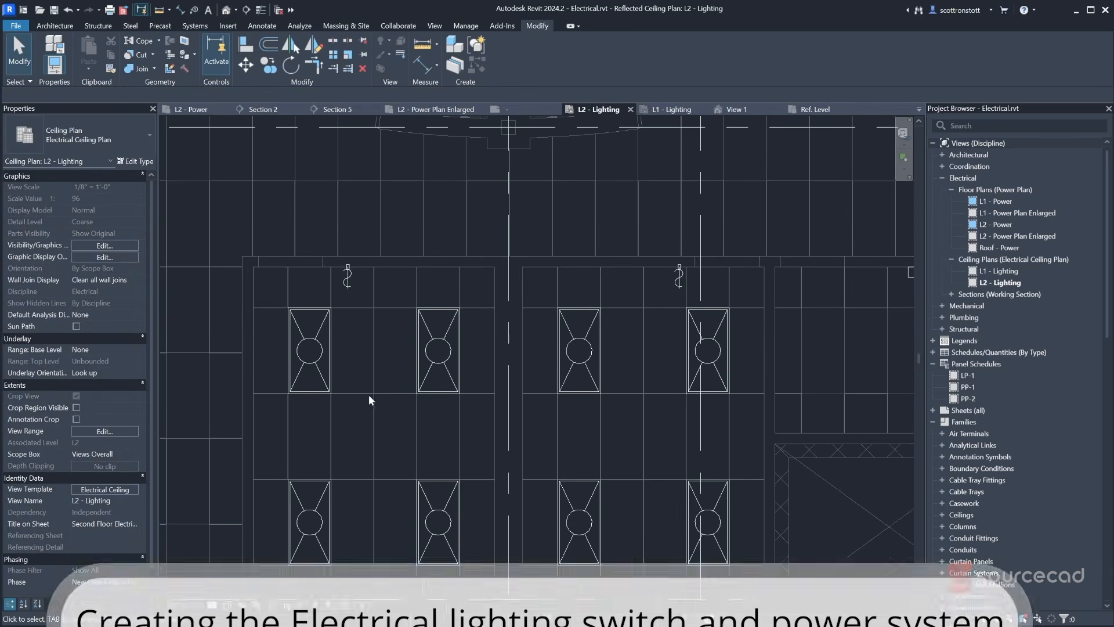
scroll(368, 395, down, 2)
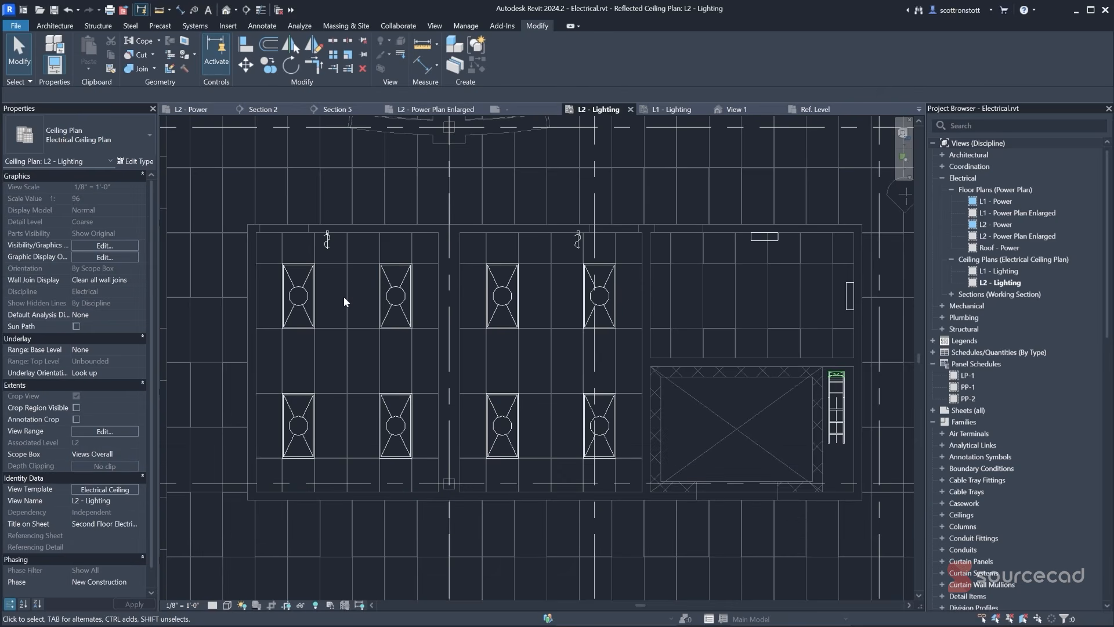
click(326, 240)
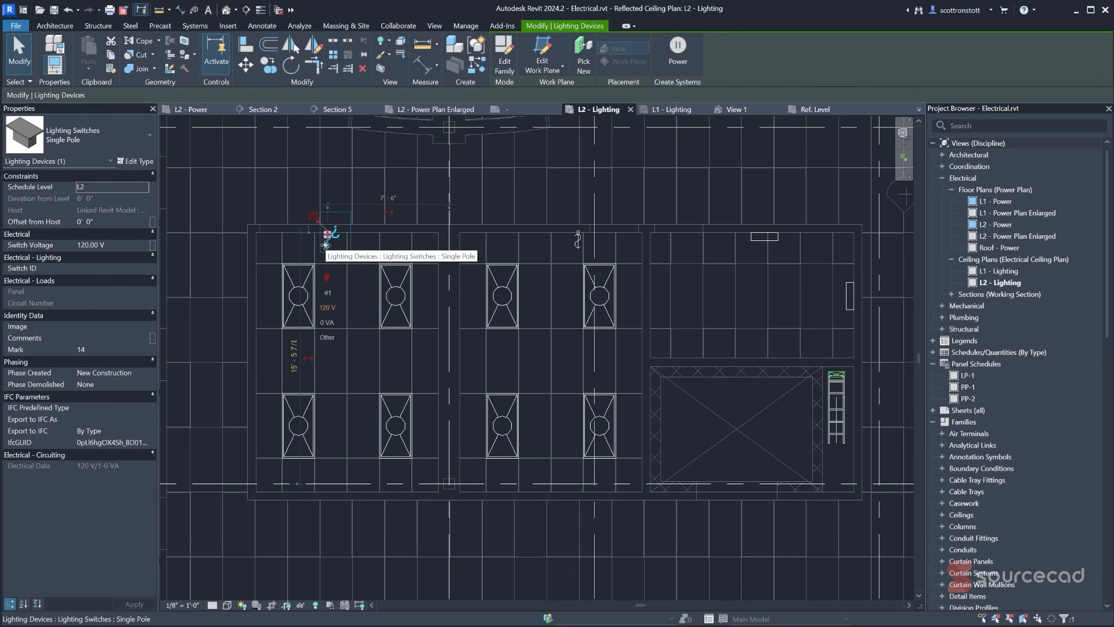
click(298, 288)
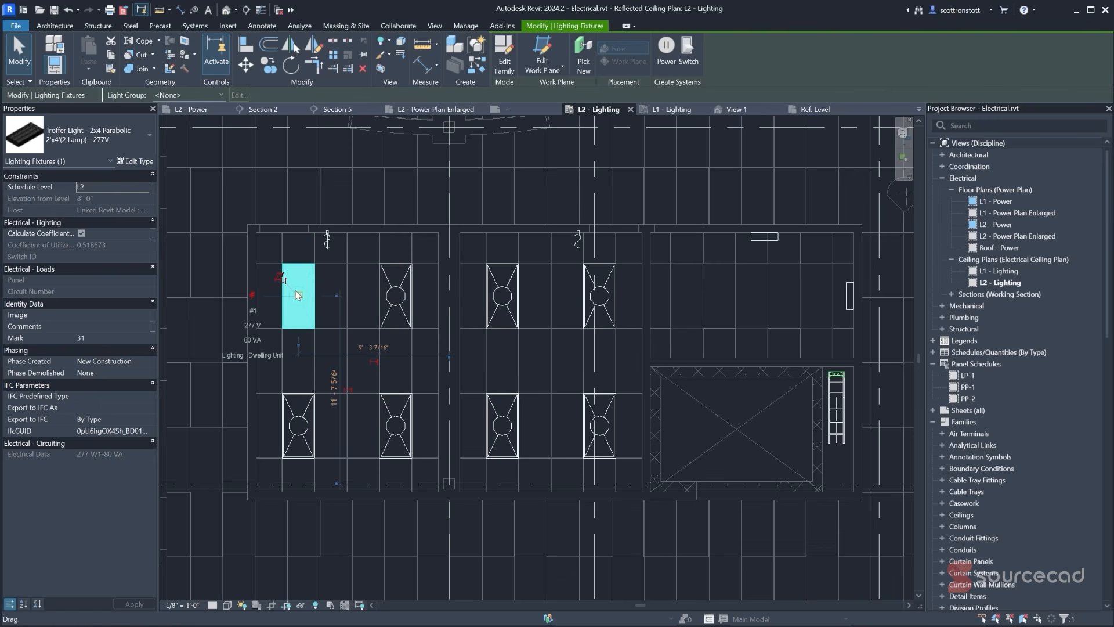
click(688, 61)
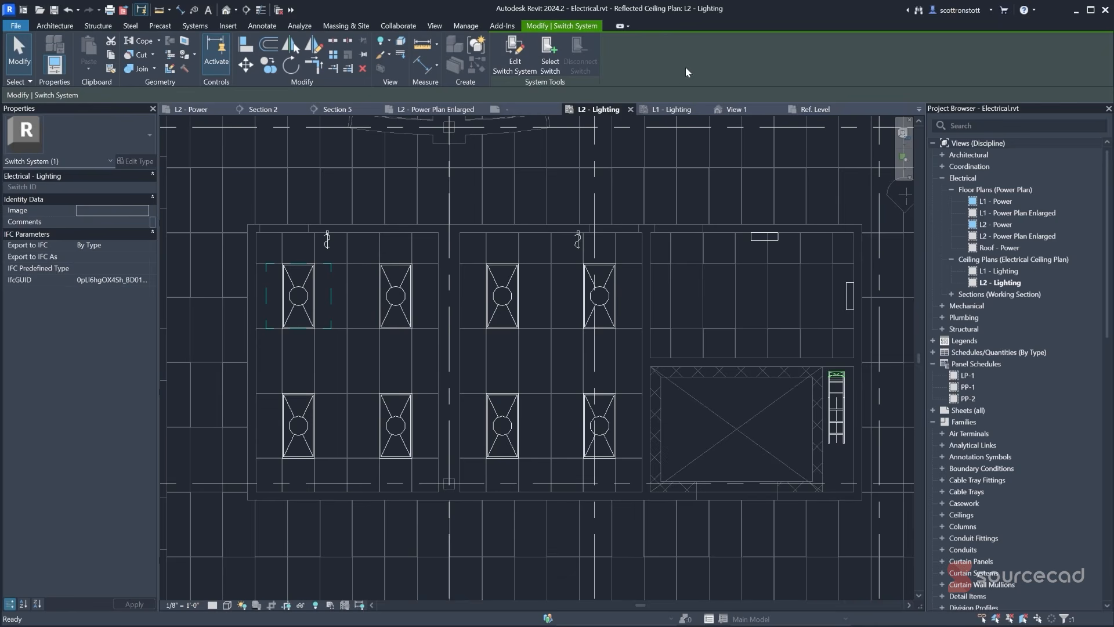
click(550, 58)
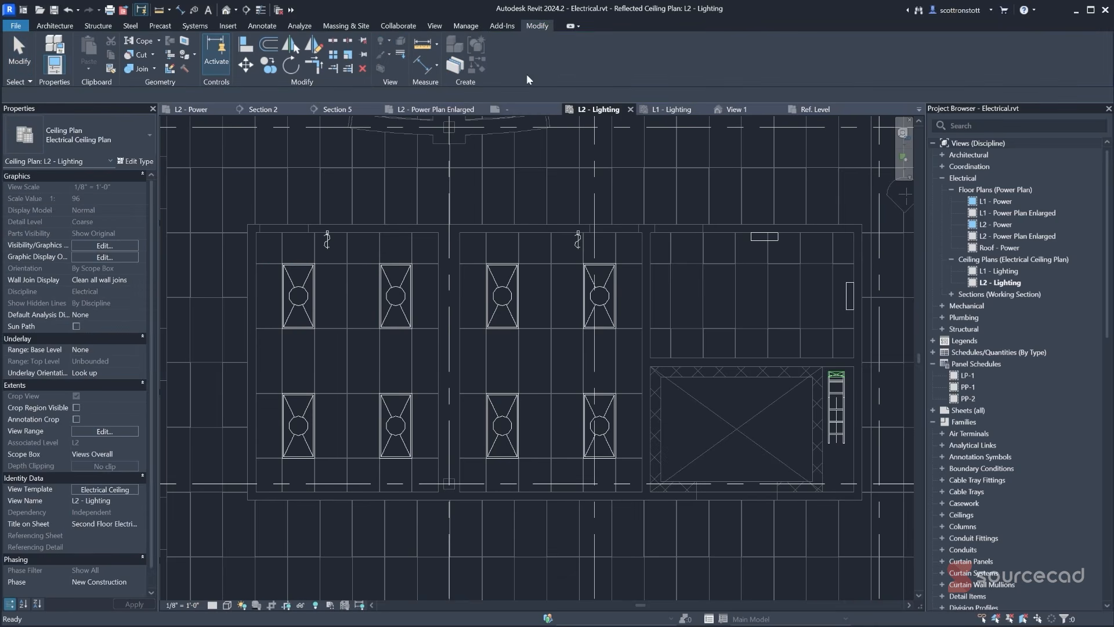
click(327, 239)
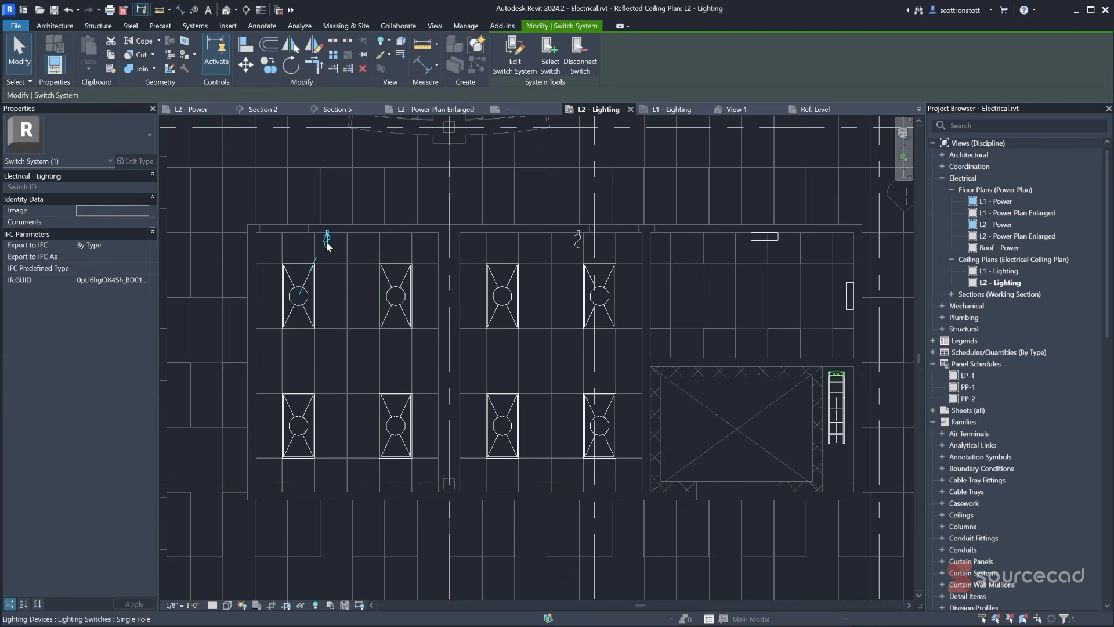
- Add the left restroom's other three troffers to its switch system, finish editing and preview the connections
click(517, 55)
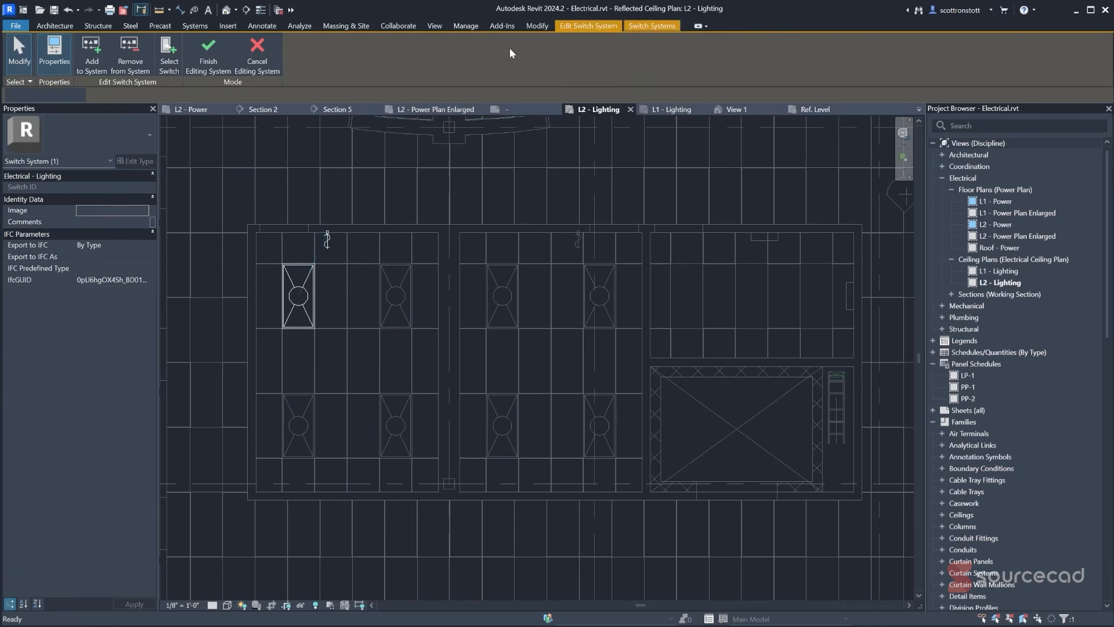
click(81, 54)
click(395, 296)
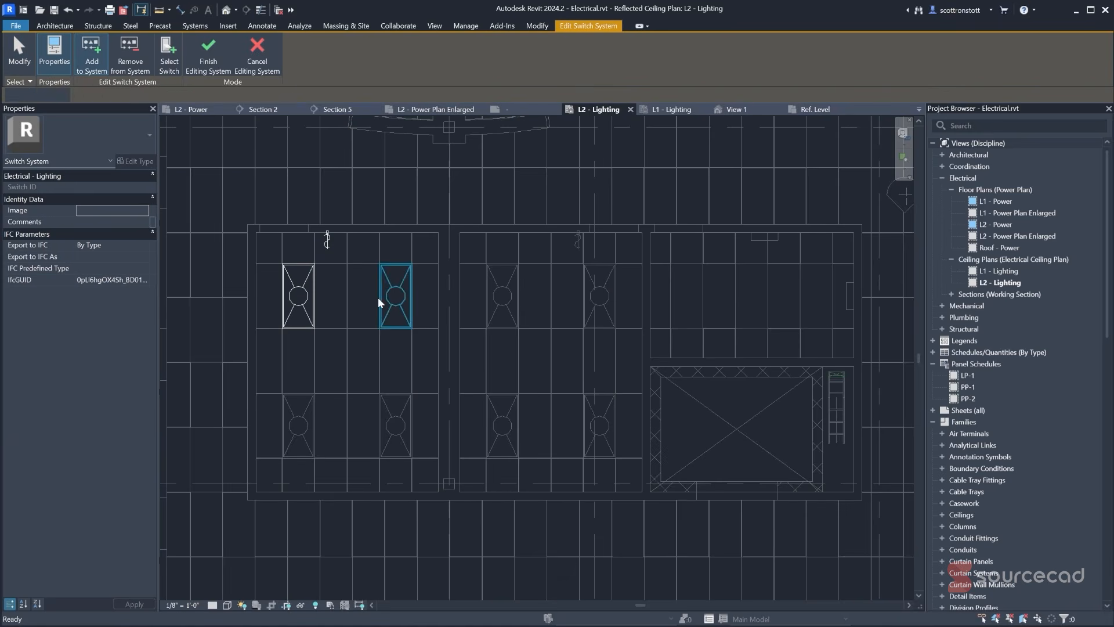
click(286, 419)
click(390, 455)
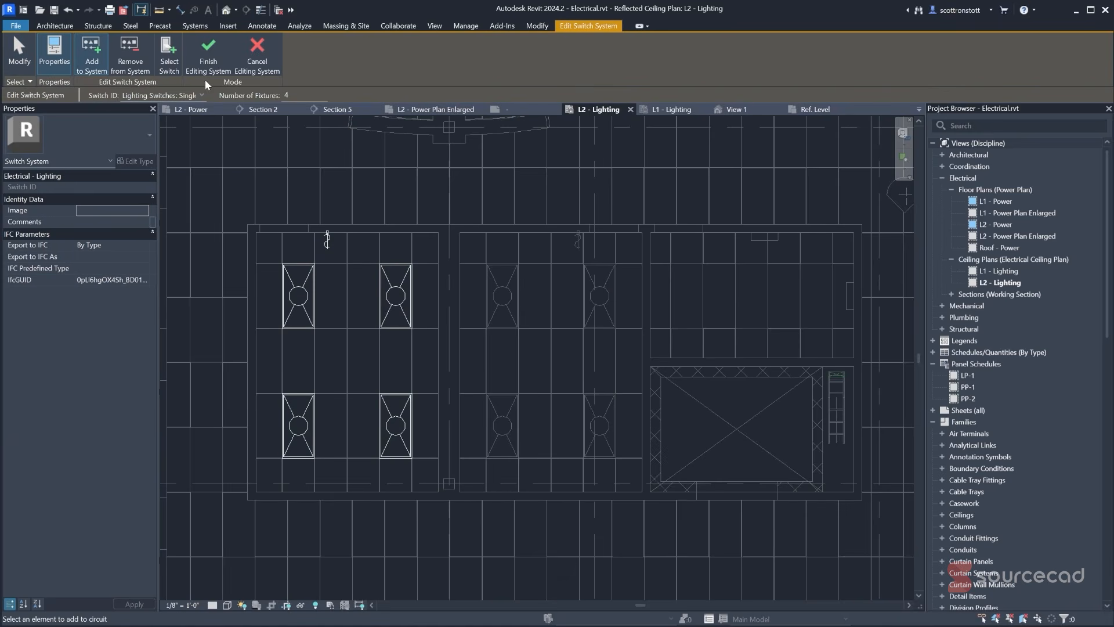
click(207, 58)
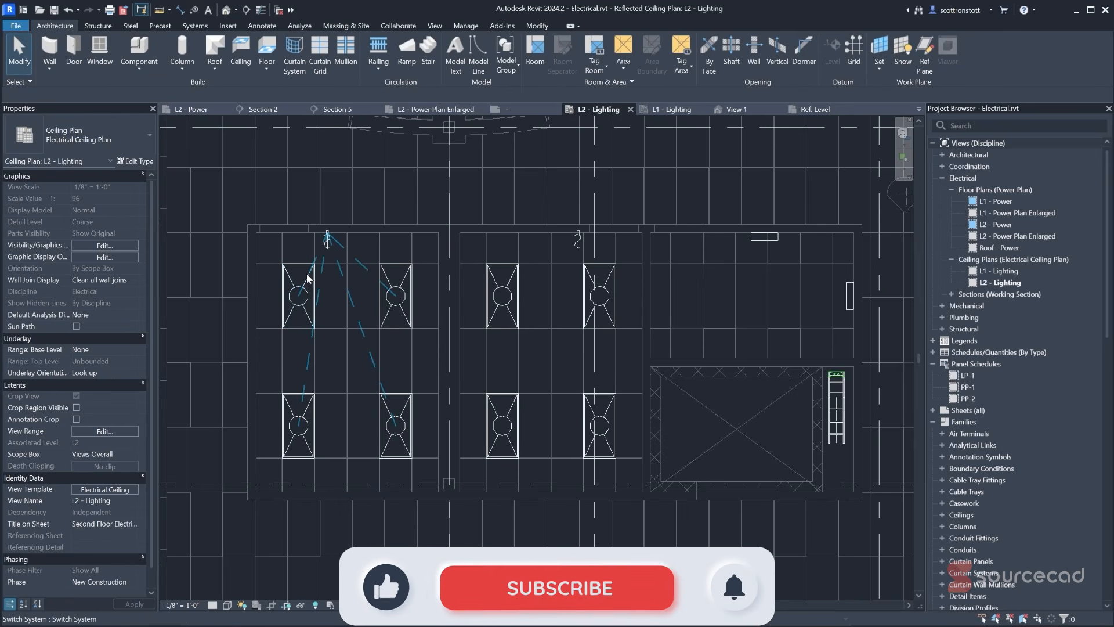
key(Tab)
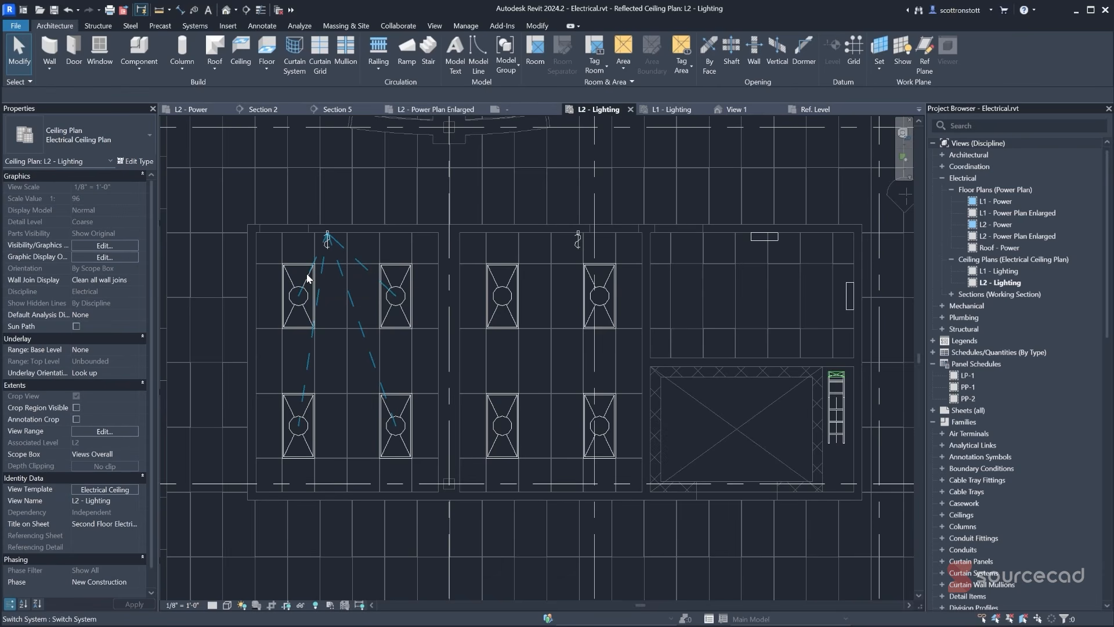
- Create a switch system from the right restroom's upper-left troffer and assign that room's single pole switch to it
click(516, 295)
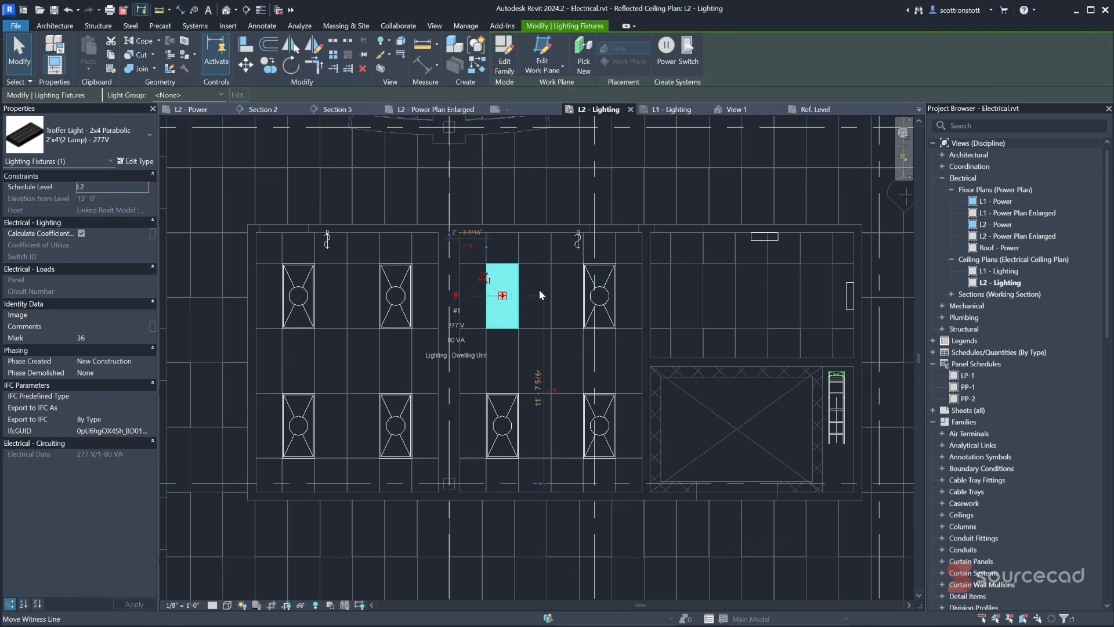
click(686, 56)
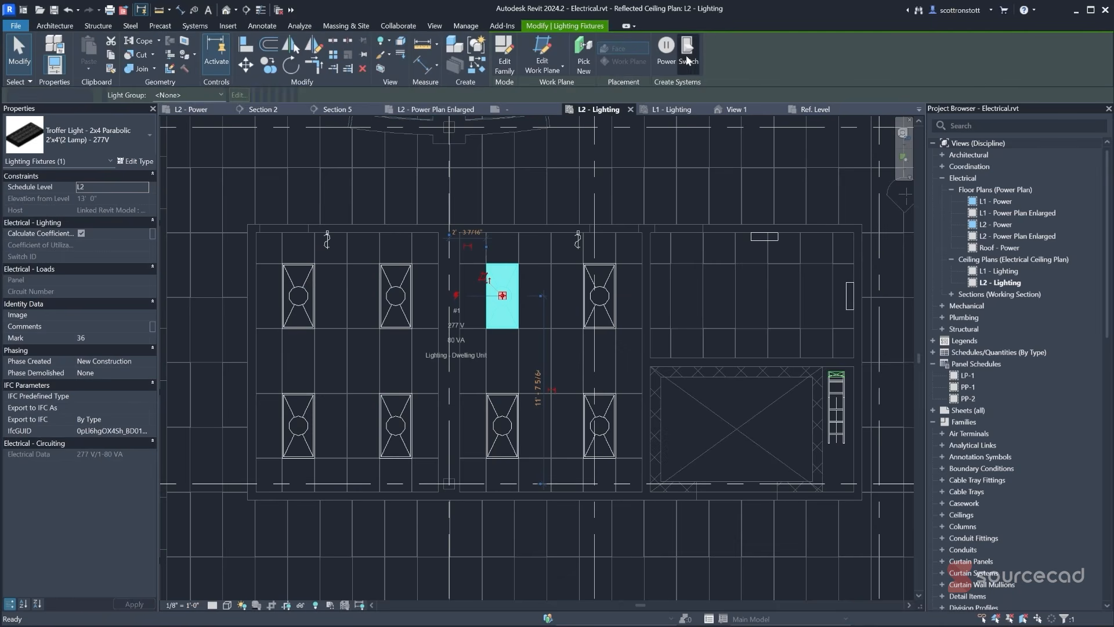
click(550, 56)
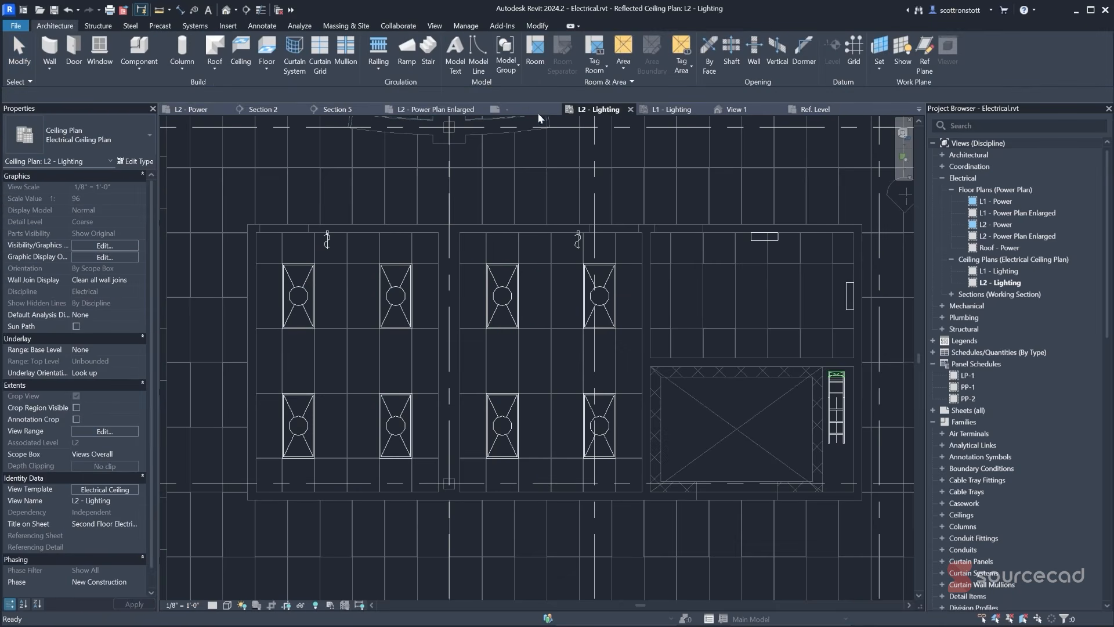
click(577, 240)
- Add the right restroom's remaining three troffers to its switch system, finish editing and preview the connections
click(515, 56)
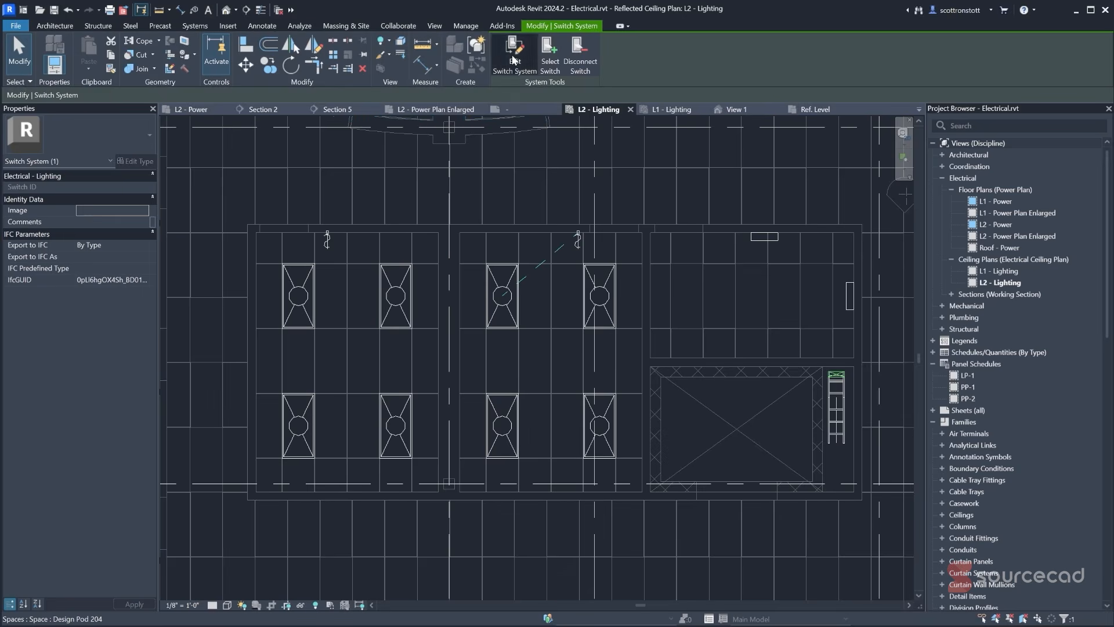
click(595, 307)
click(502, 426)
click(602, 429)
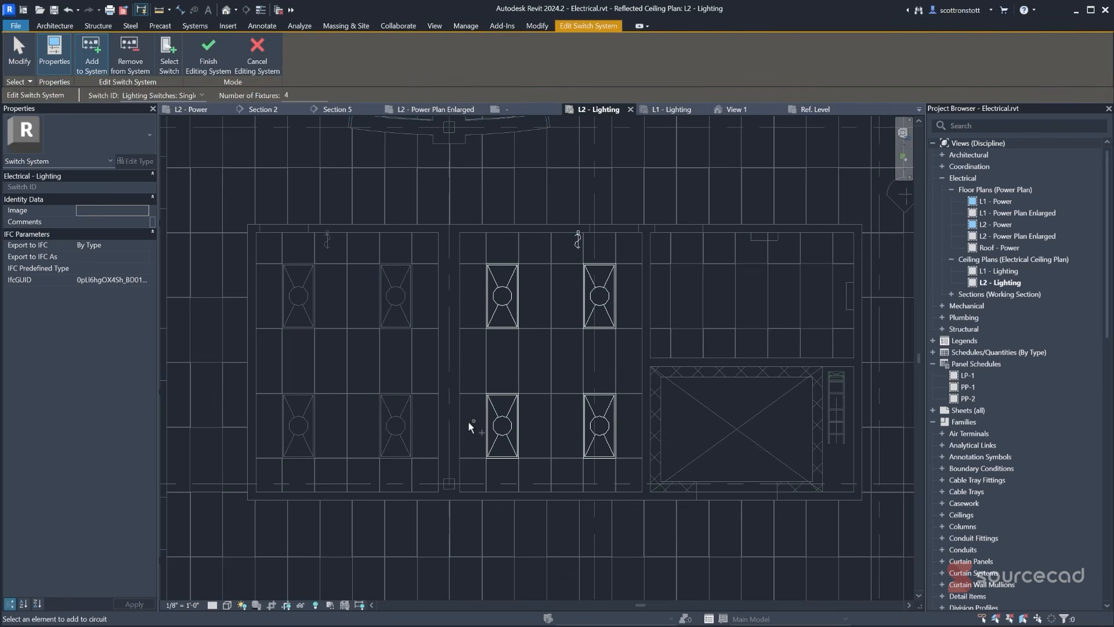
click(208, 52)
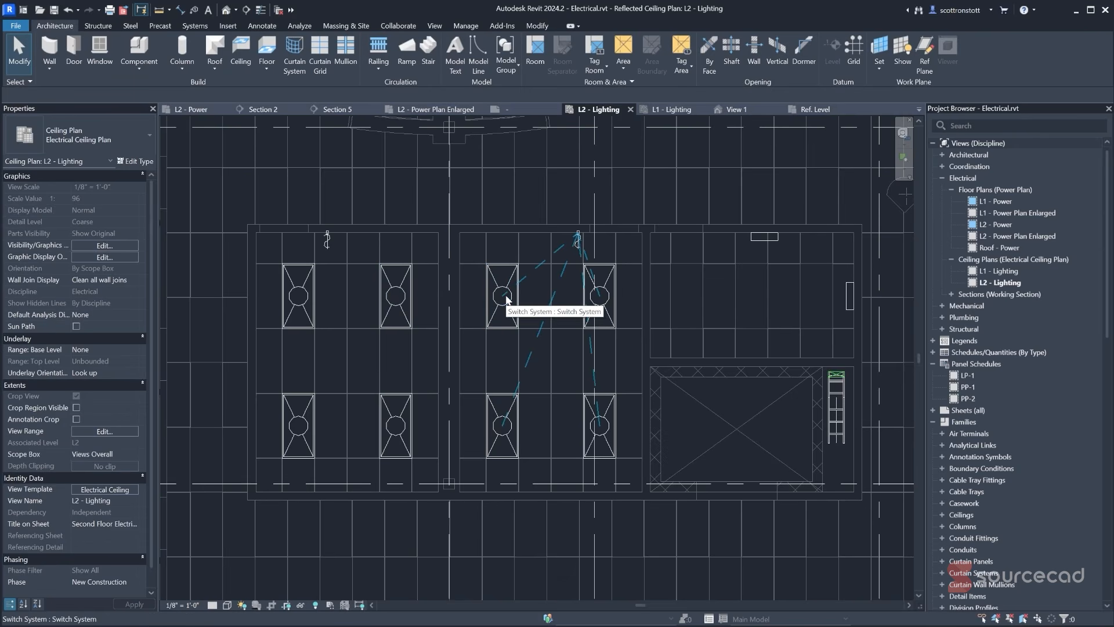
key(Tab)
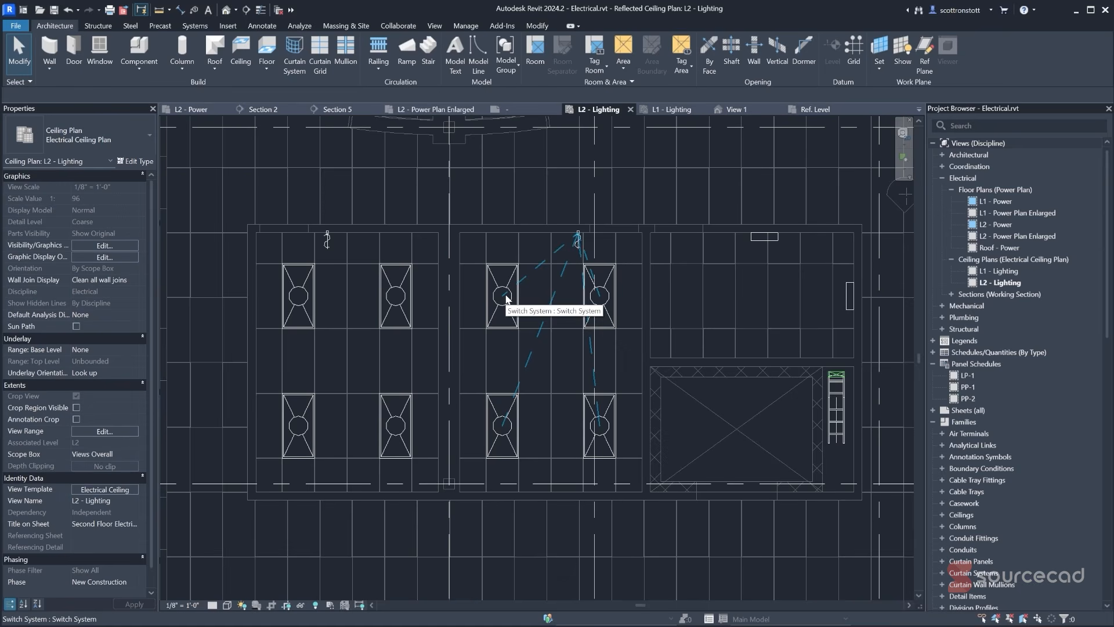
- Create a power circuit from the left restroom's upper-left troffer and connect it to panel LP-2
click(306, 296)
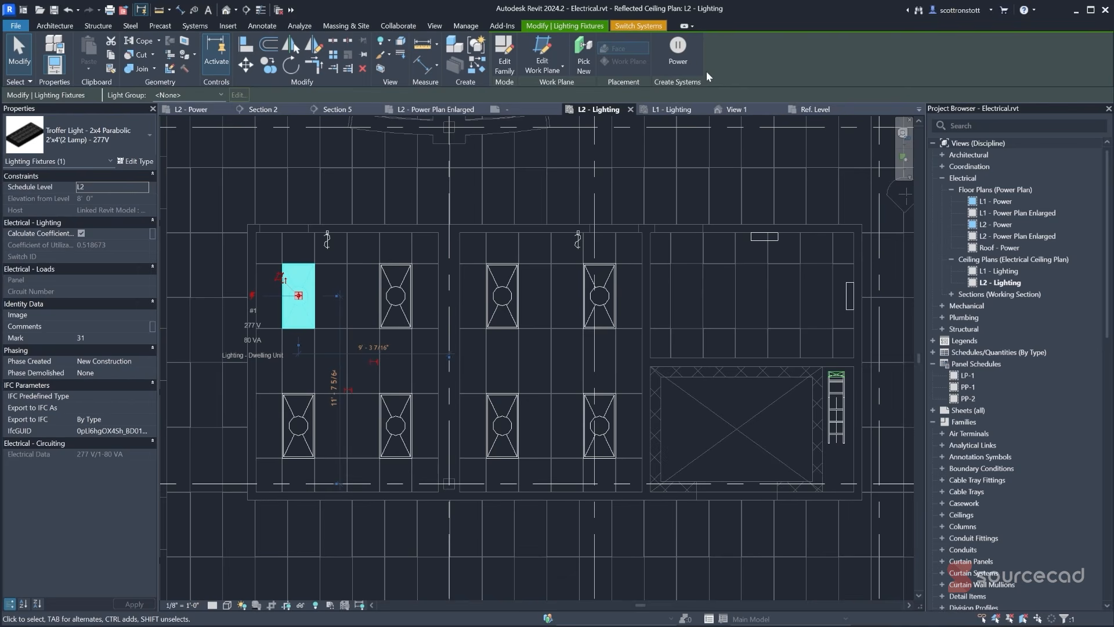
click(631, 27)
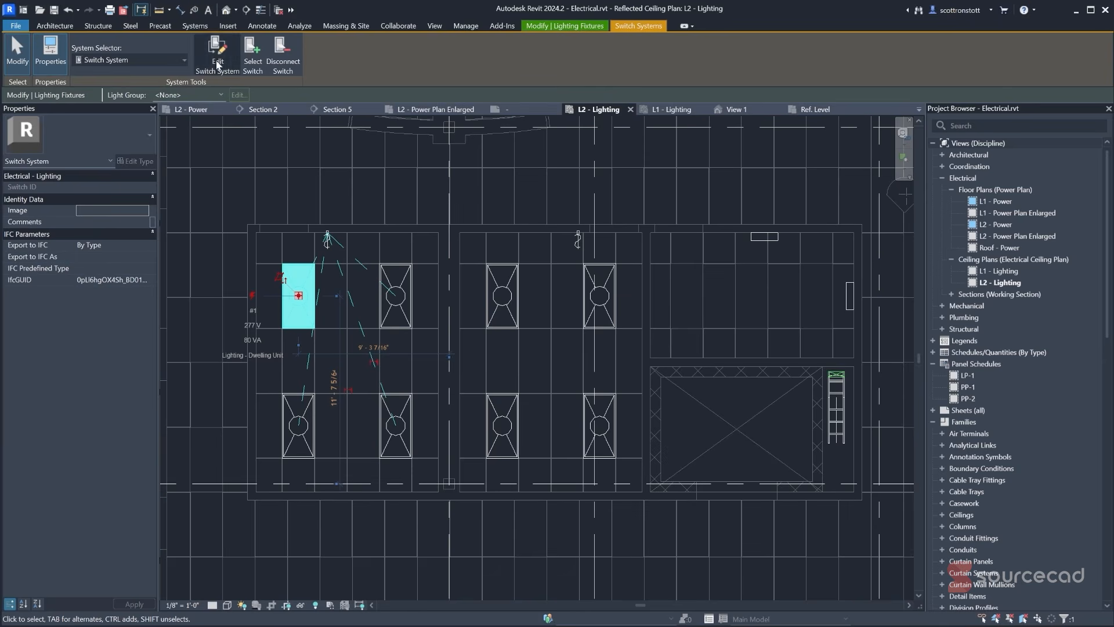
click(559, 27)
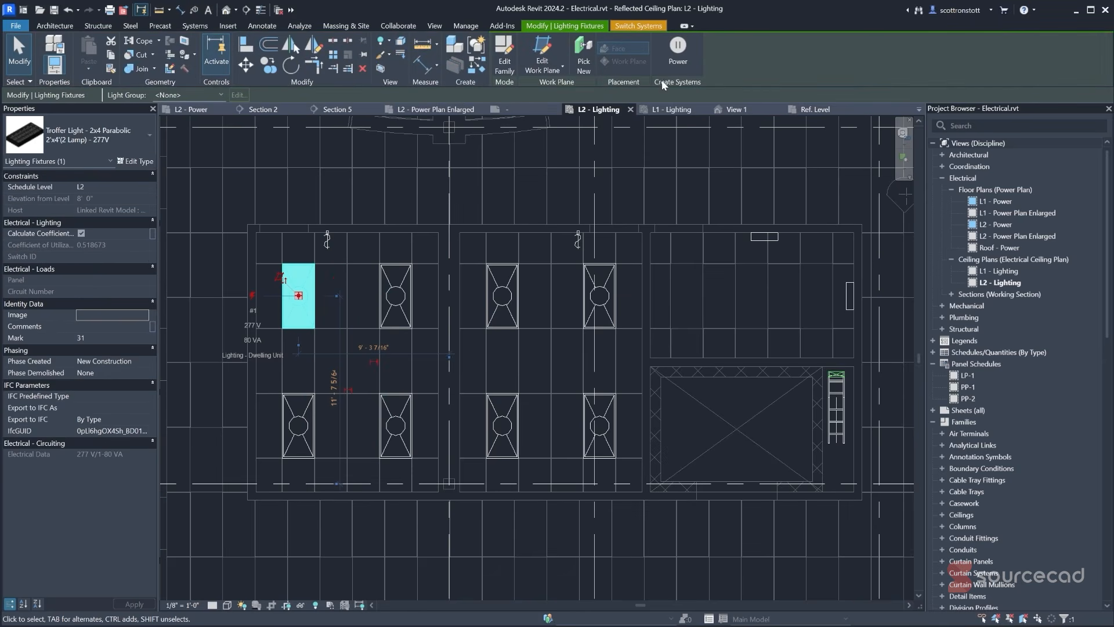
click(675, 51)
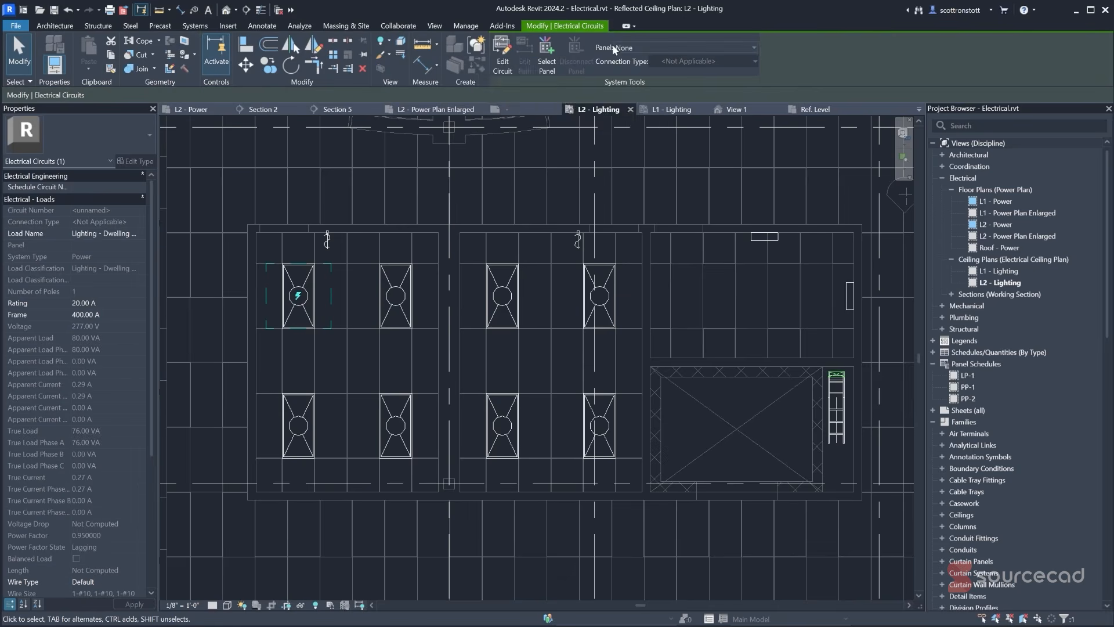
click(635, 46)
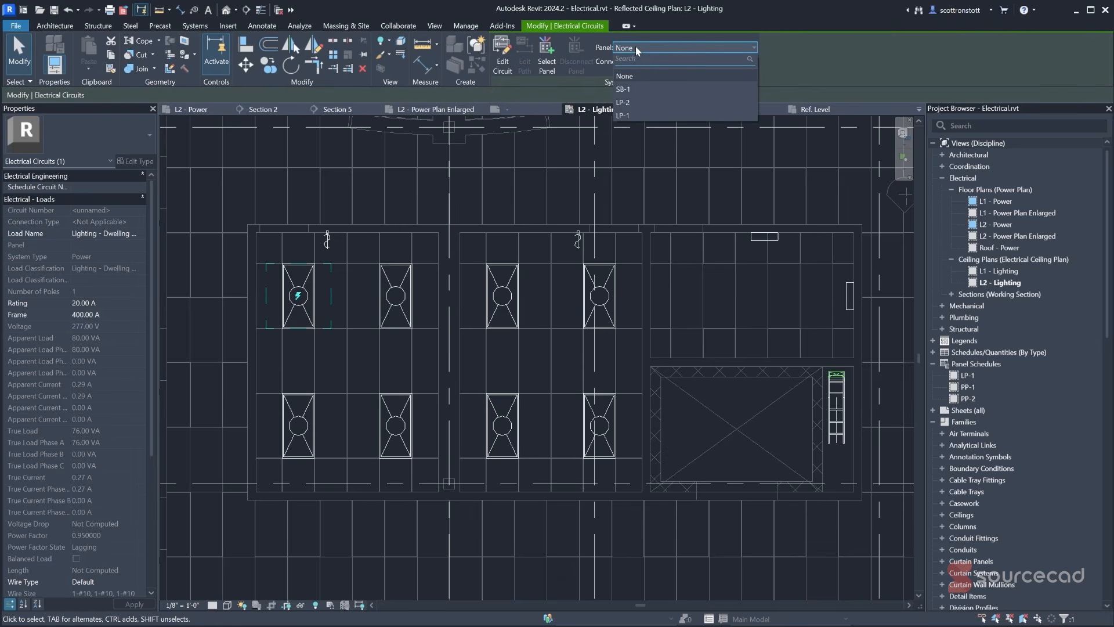
click(624, 103)
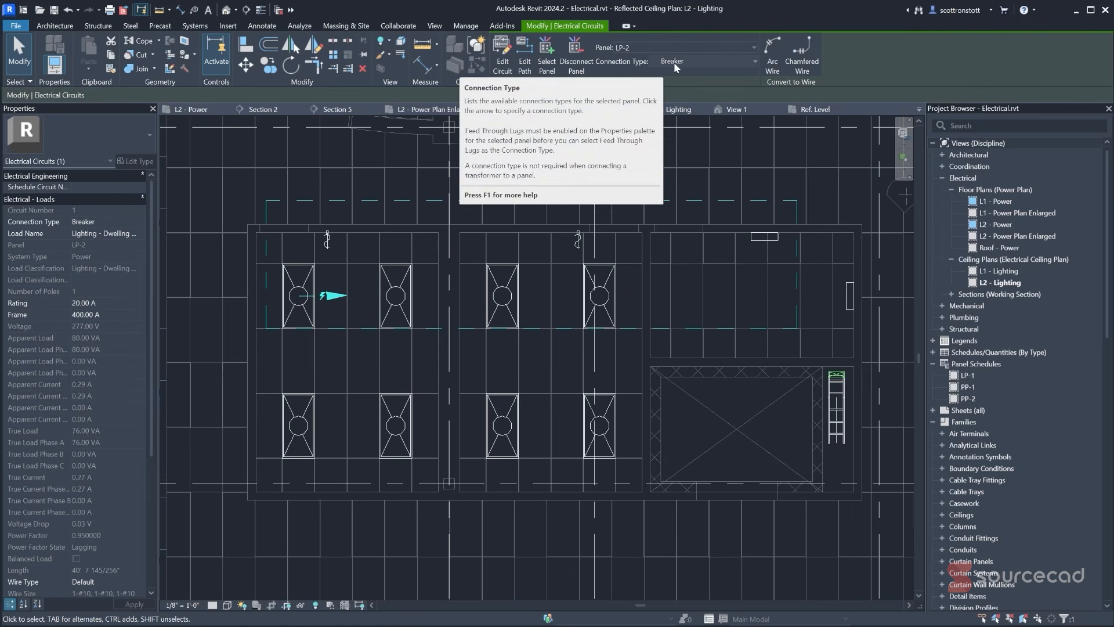
- Add the left restroom's other three troffers and its single pole switch to the LP-2 power circuit and finish editing
click(497, 52)
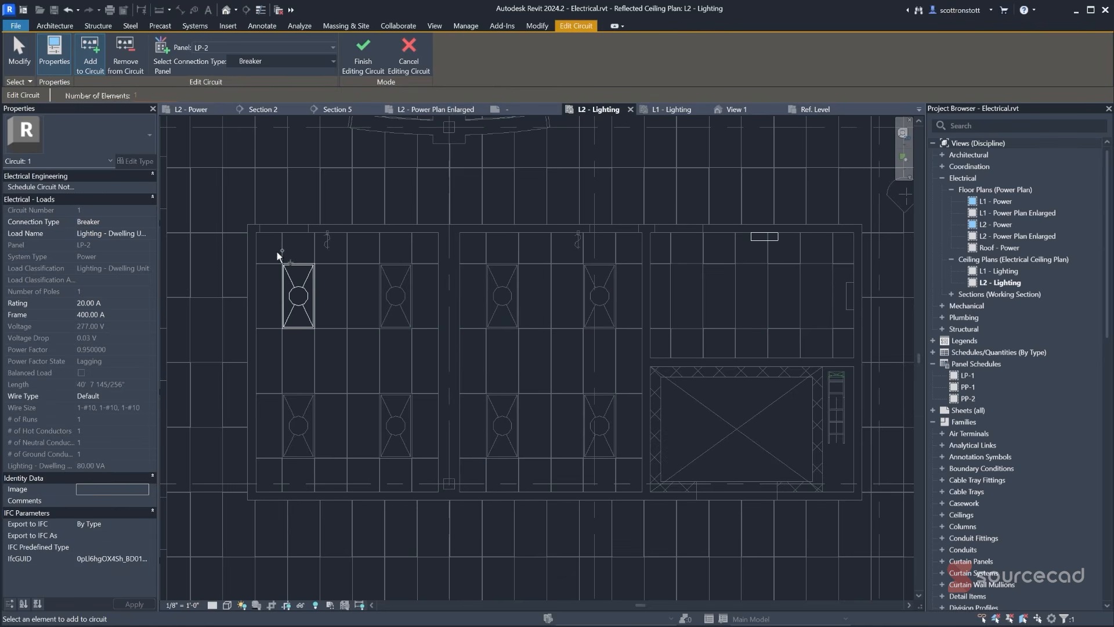
click(394, 294)
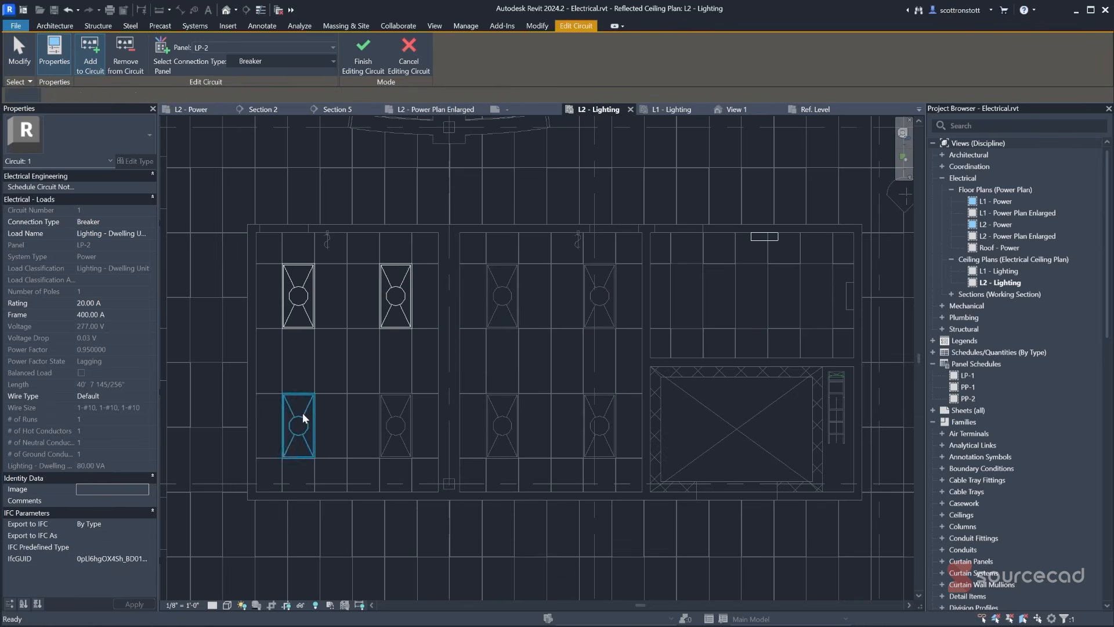
click(302, 413)
click(391, 410)
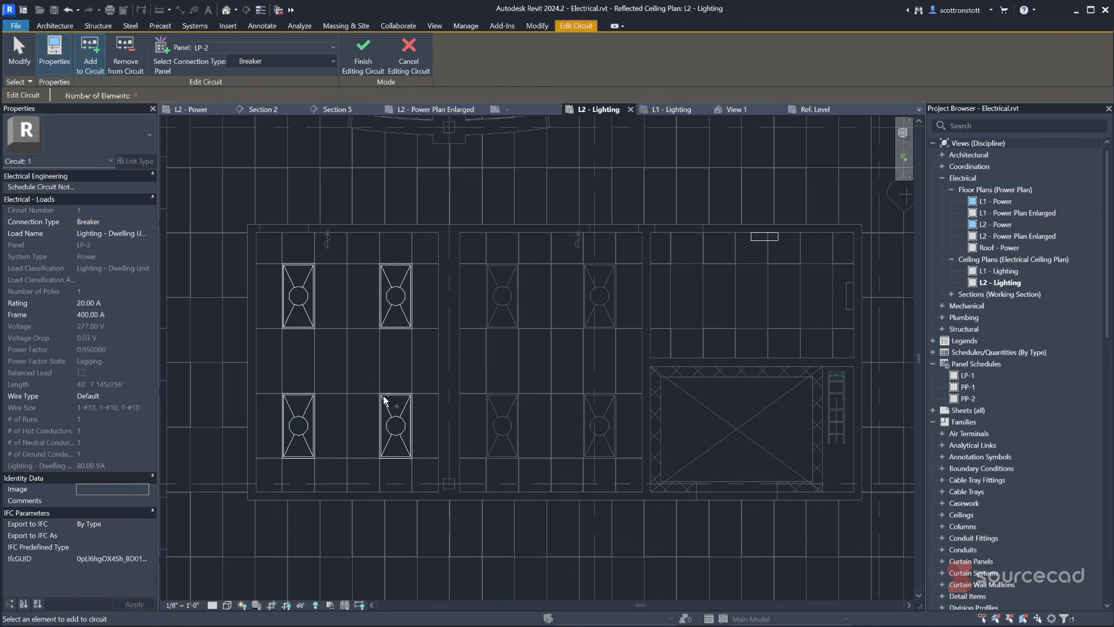
click(326, 242)
click(363, 53)
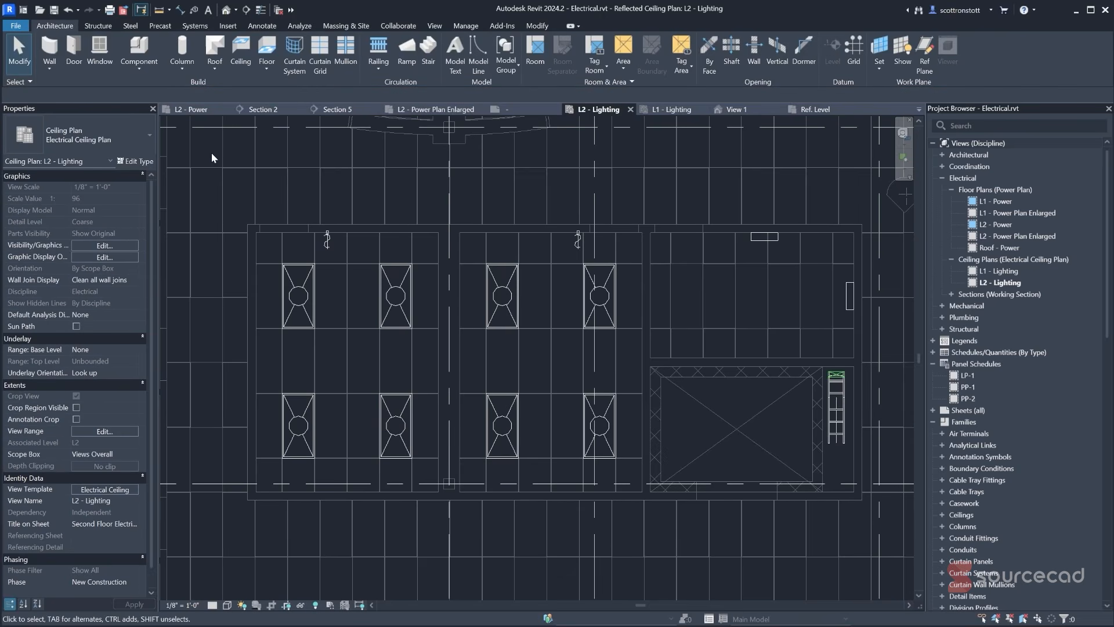
- Create an LP-2 power circuit from the right restroom's upper-left troffer and add that room's other troffers and single pole switch
click(507, 277)
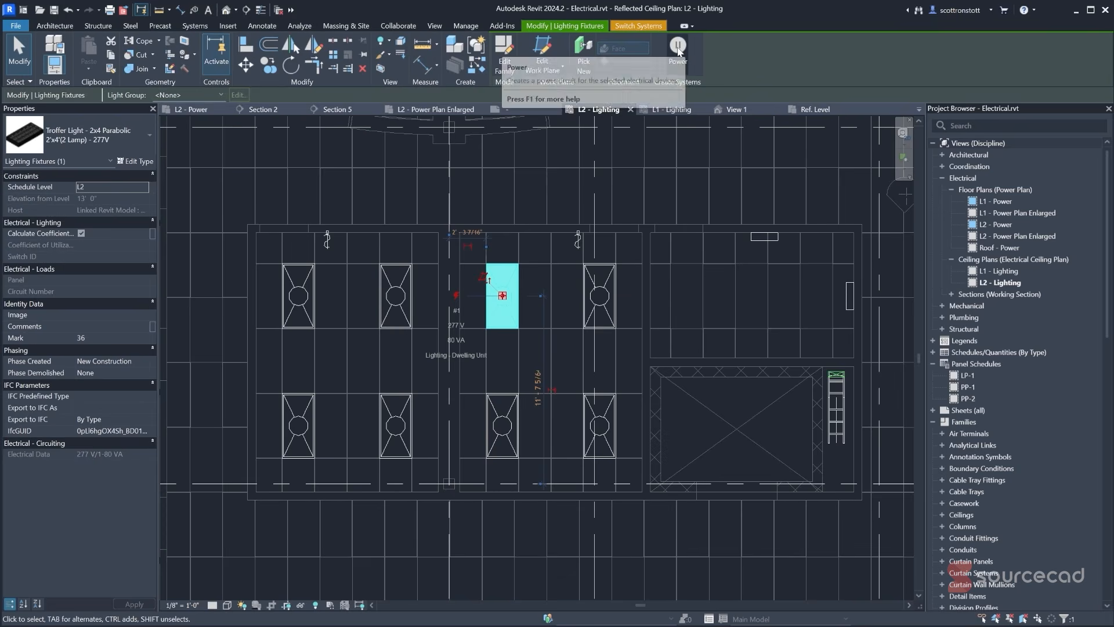
click(684, 54)
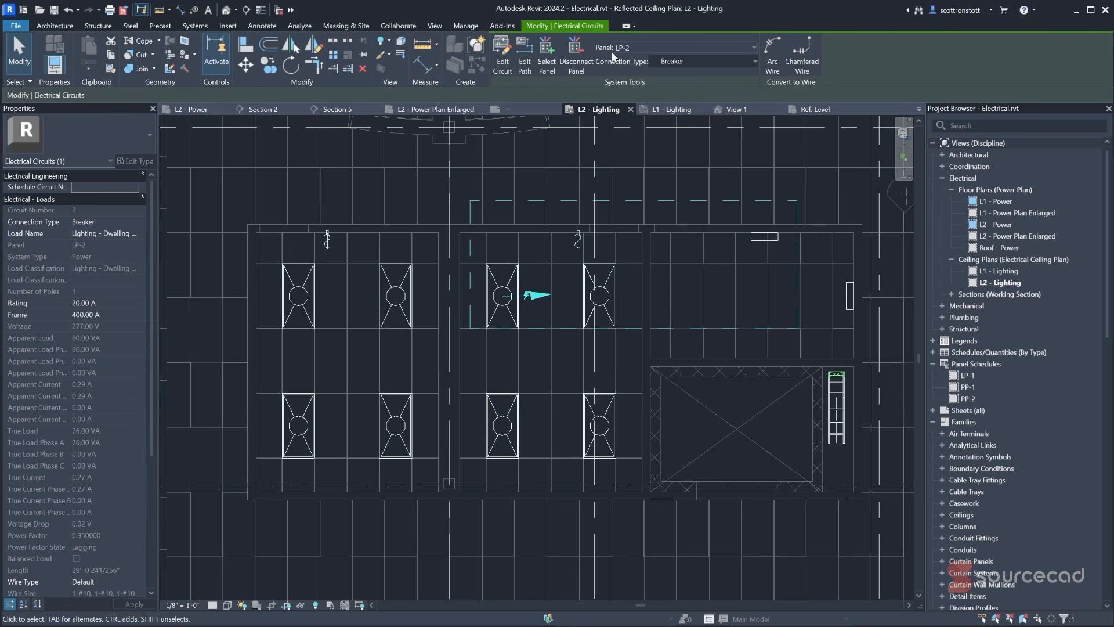
click(501, 55)
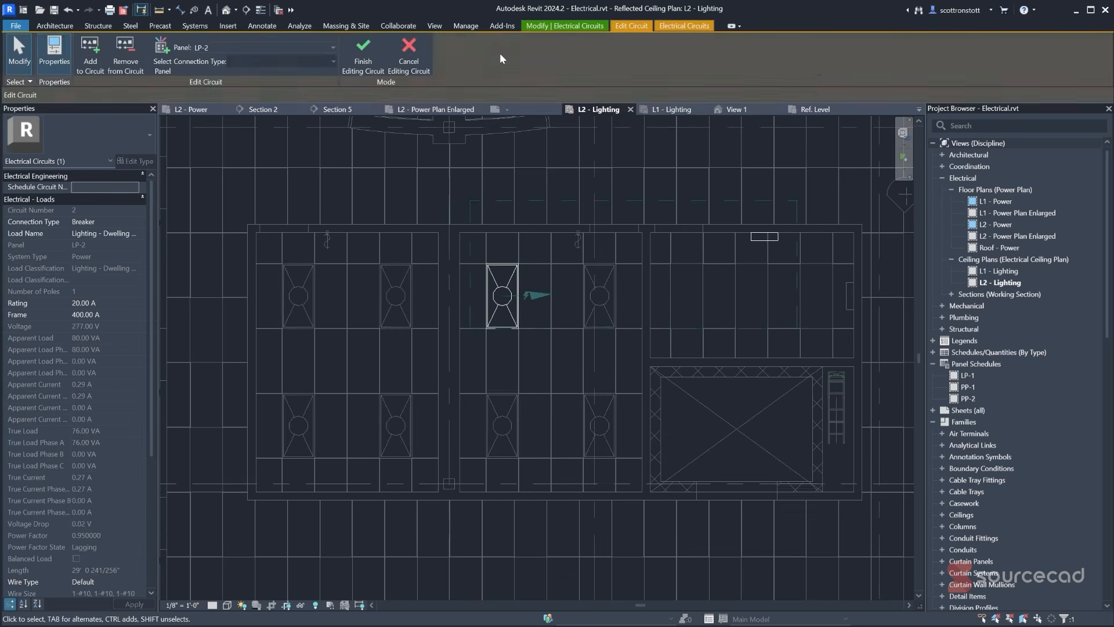
click(593, 302)
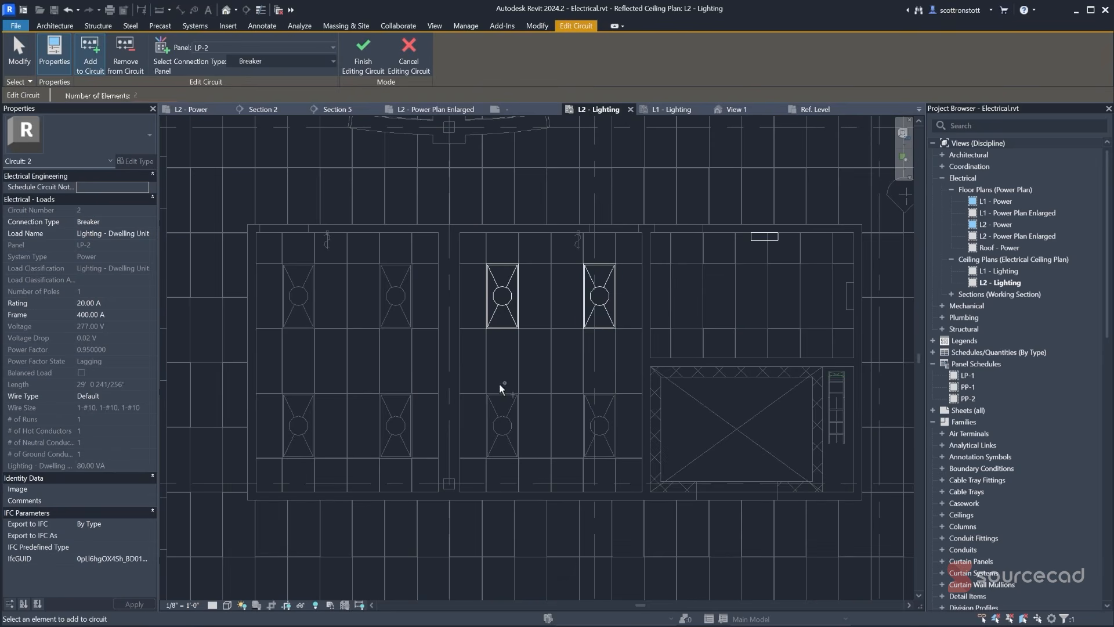
click(509, 414)
click(595, 419)
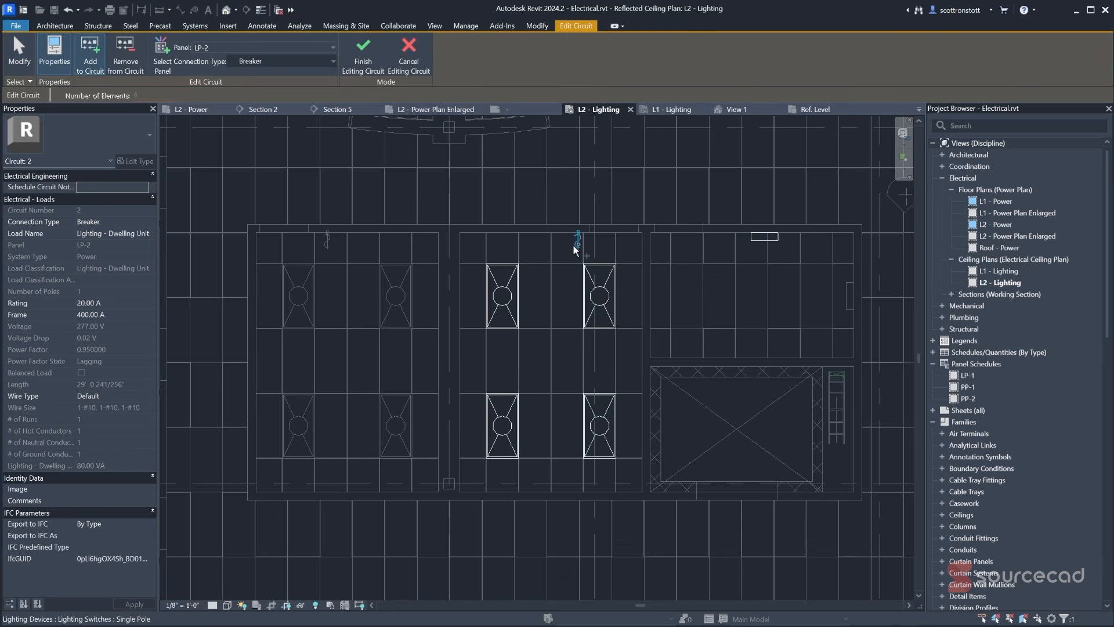
click(363, 52)
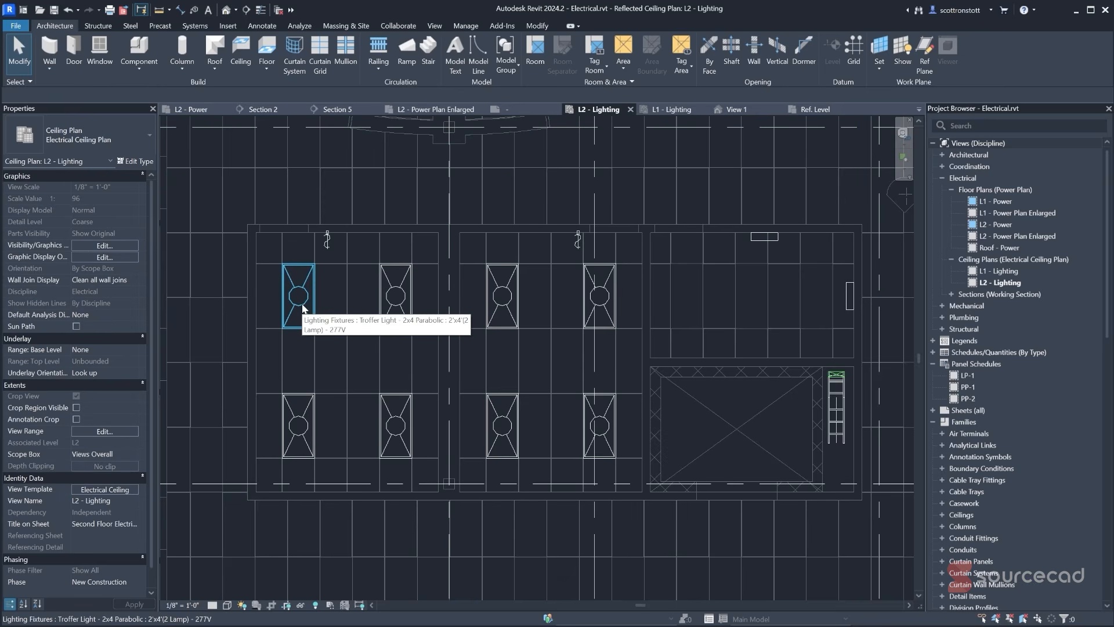
- Convert the left restroom's power circuit to arc wires
key(Tab)
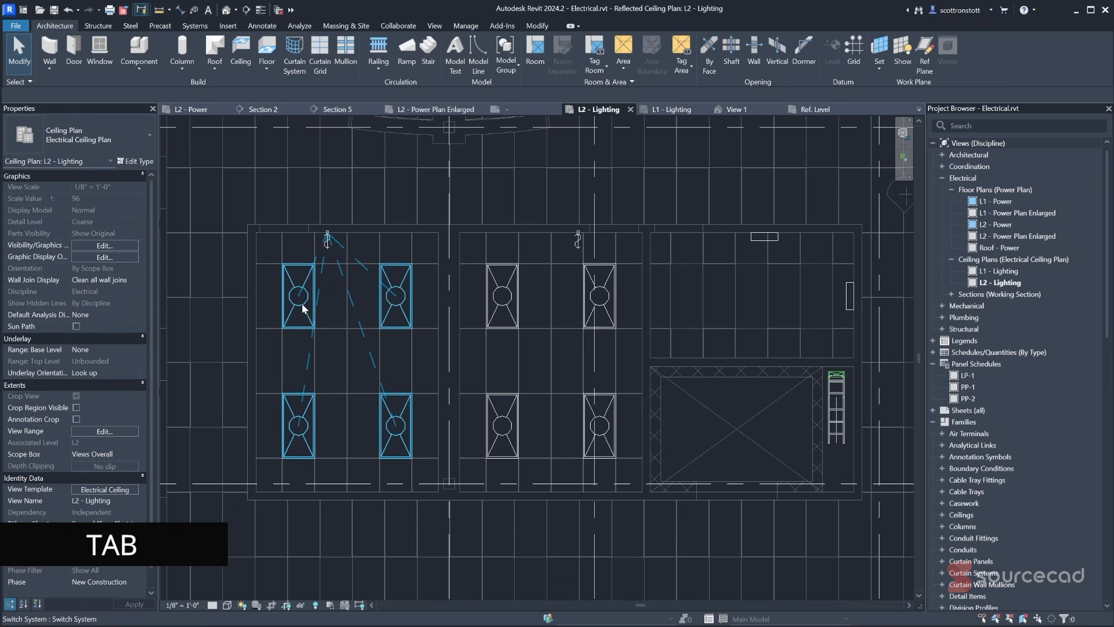
key(Tab)
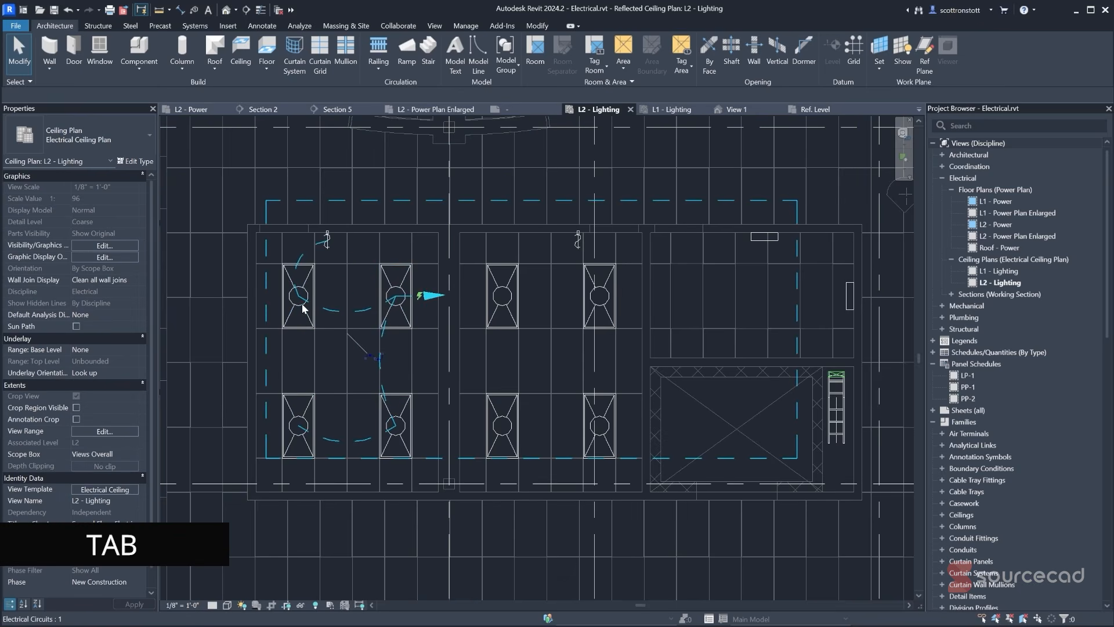
click(303, 308)
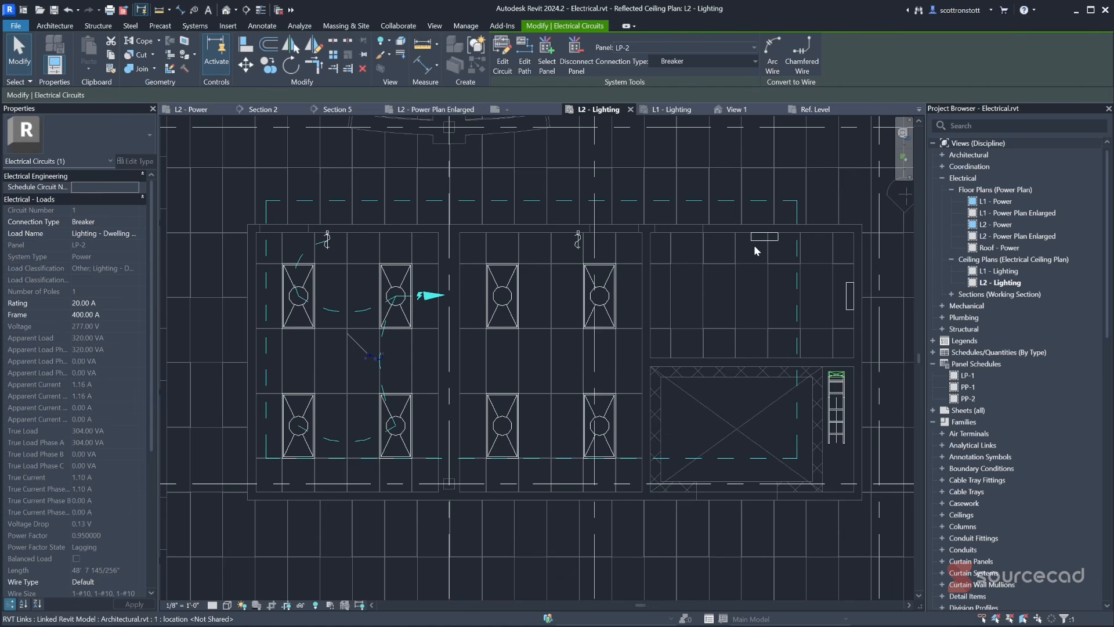
click(772, 55)
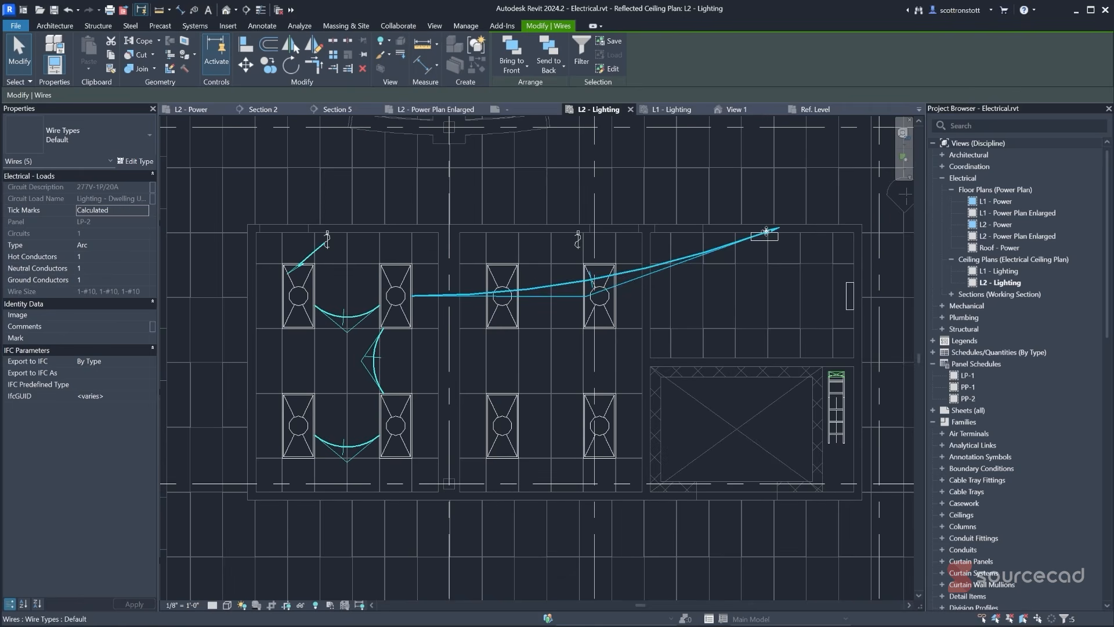
click(556, 335)
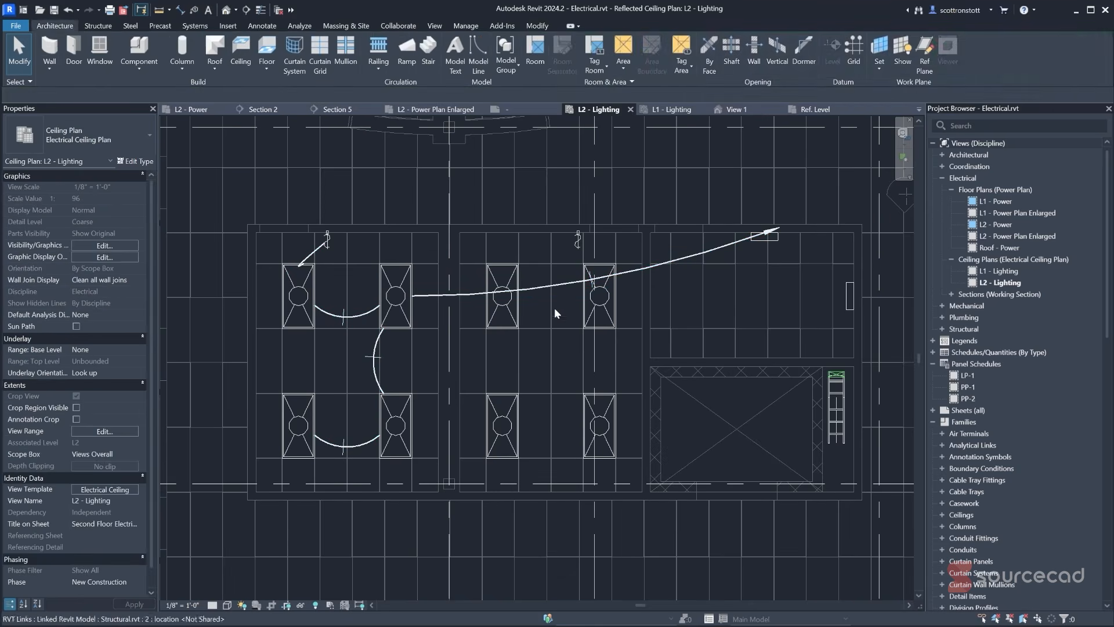
- Shorten and reshape the home run wire so it ends just beside the left restroom's upper-right troffer
click(674, 263)
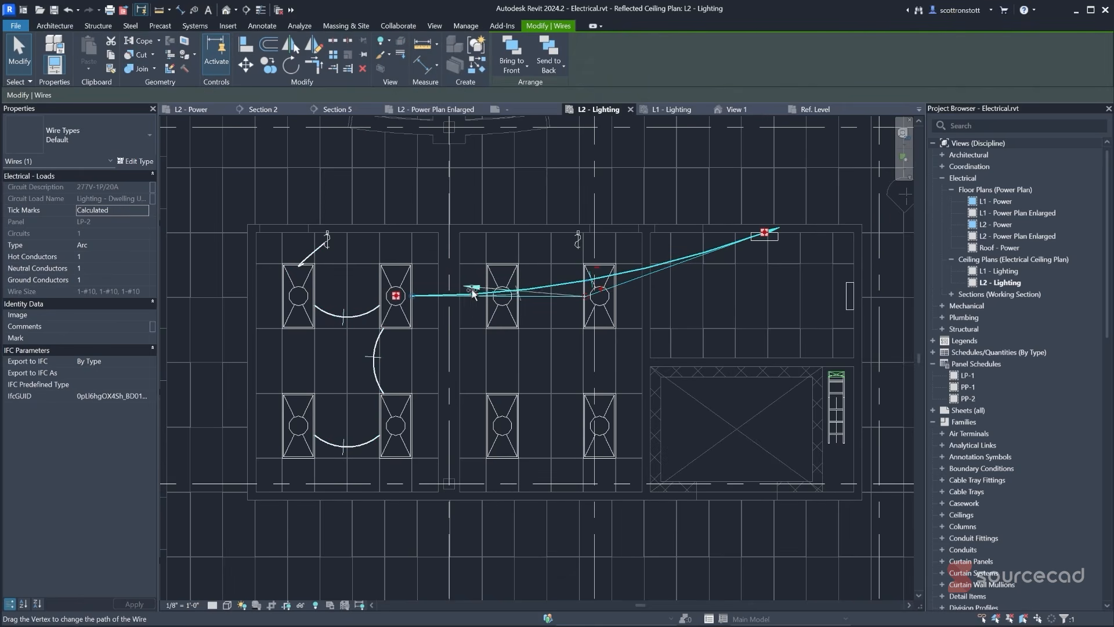
drag(758, 239, 466, 274)
drag(586, 296, 438, 314)
scroll(432, 310, up, 6)
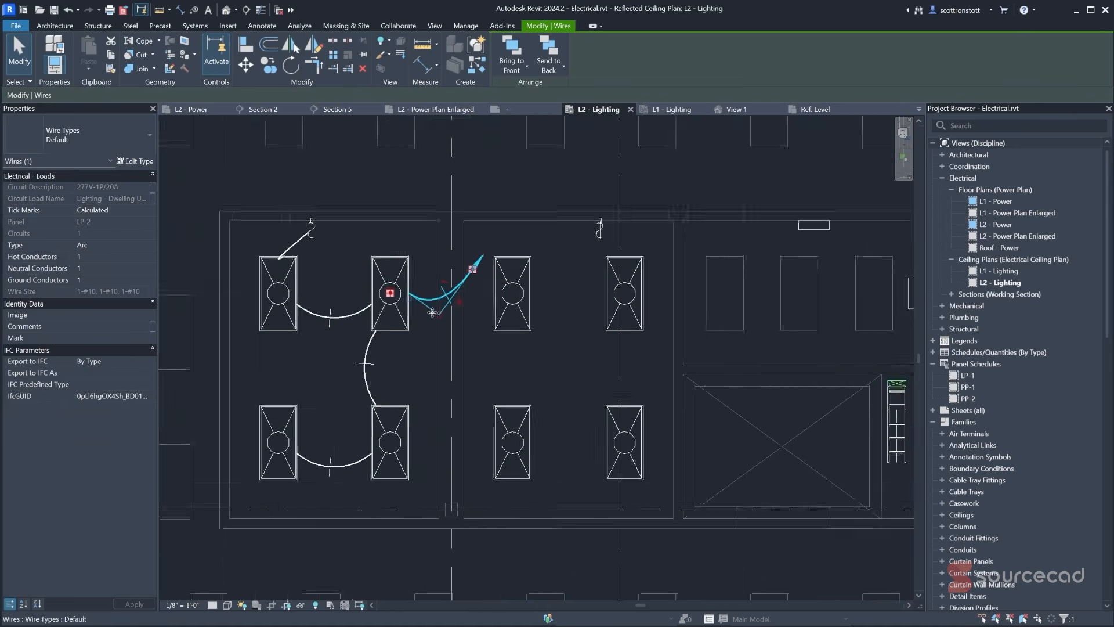
drag(513, 238, 484, 314)
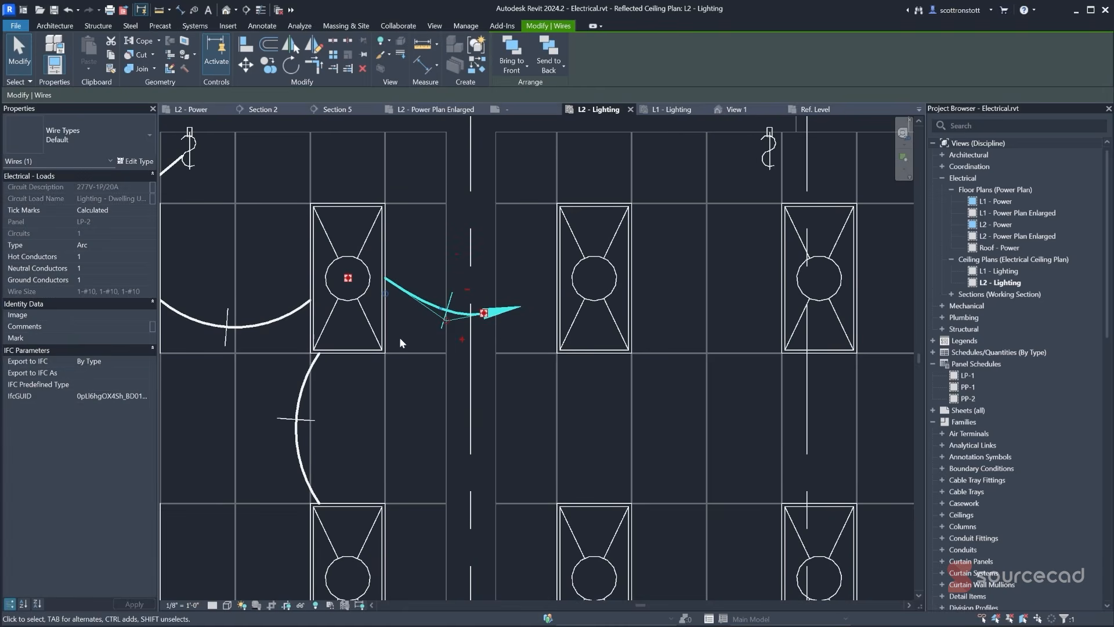
scroll(414, 348, down, 3)
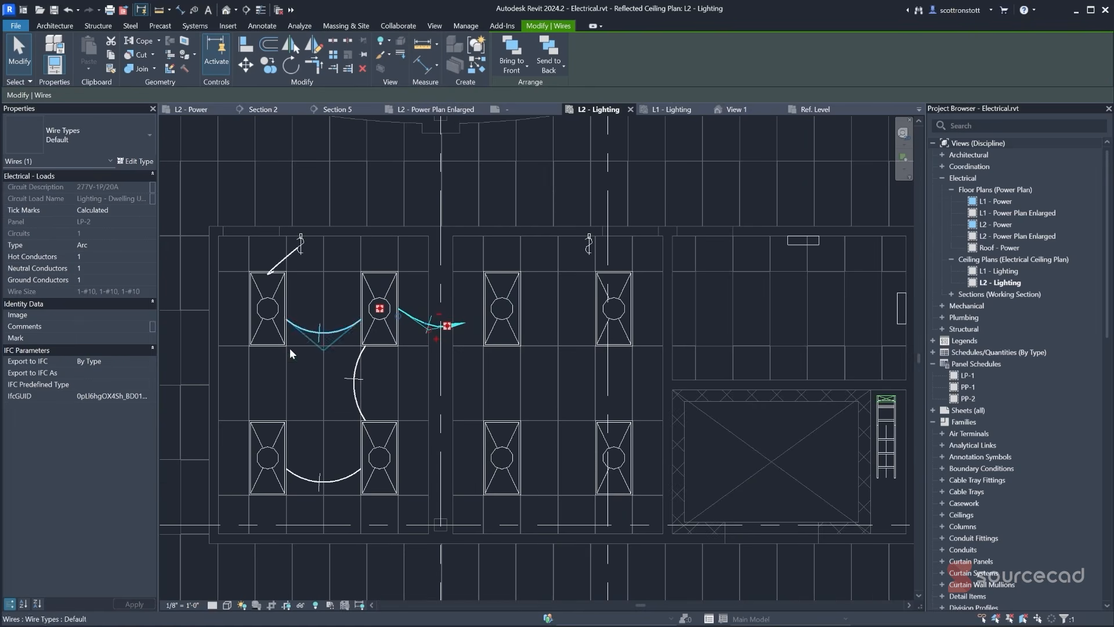
- Delete the home run wire leaving the left restroom's upper-right troffer
middle_drag(393, 350, 480, 339)
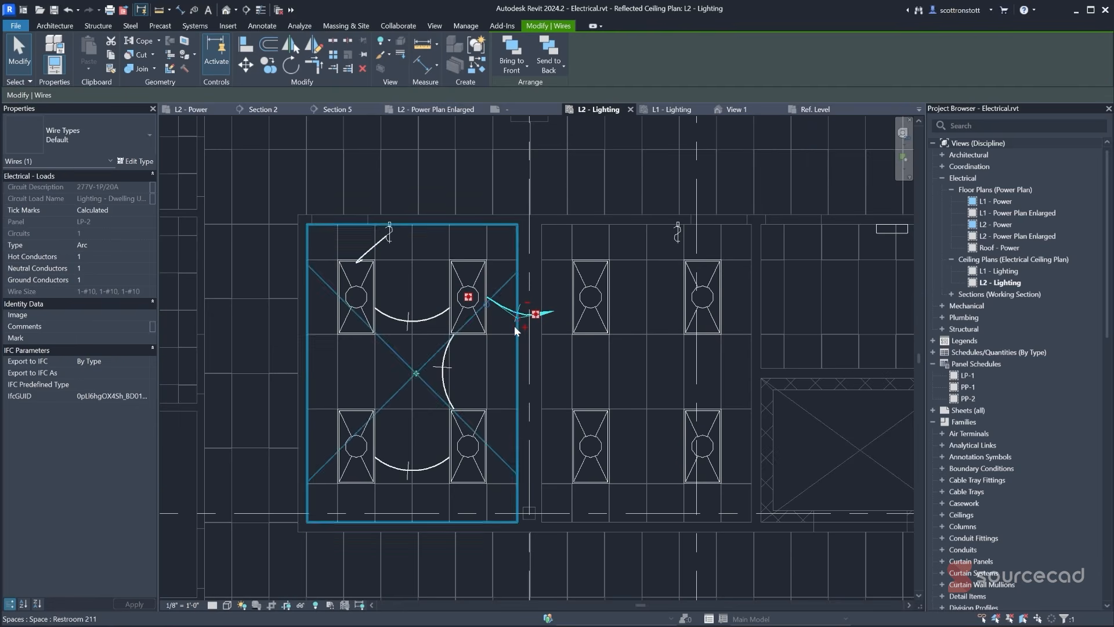
click(508, 348)
click(509, 312)
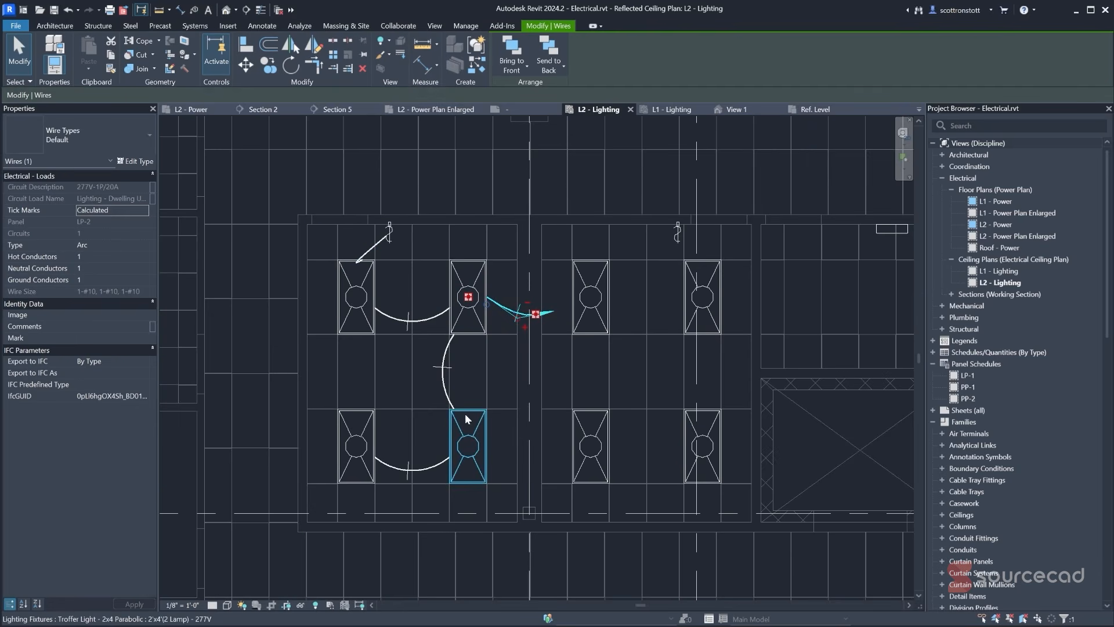
key(Delete)
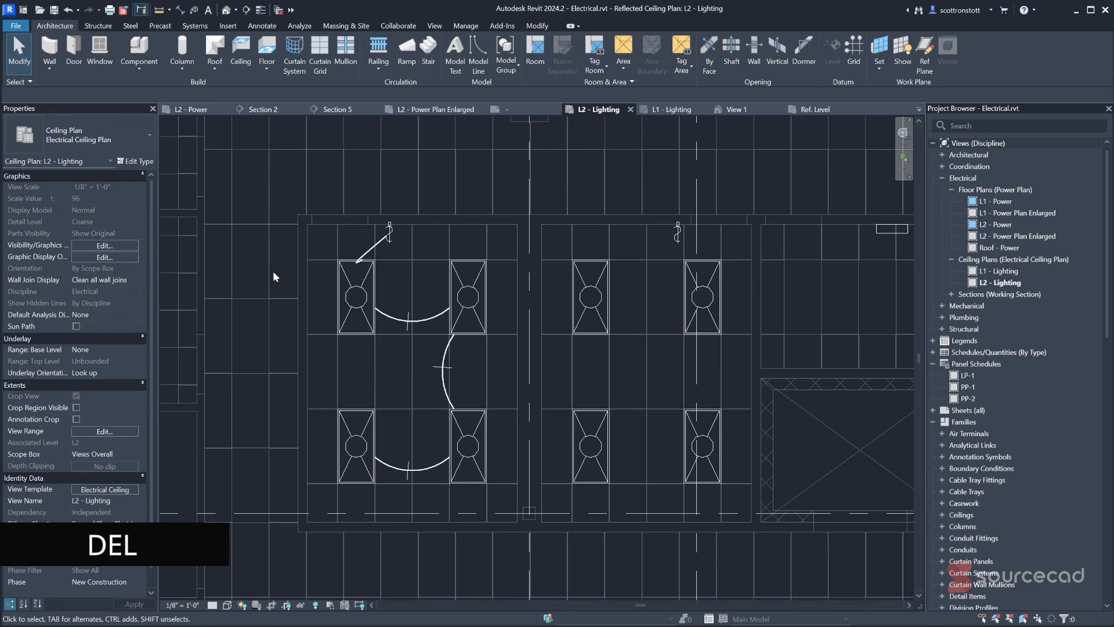
- Reshape the wire between the left restroom's switch and its upper-left troffer into an arc curving up and left
scroll(350, 247, up, 5)
click(376, 245)
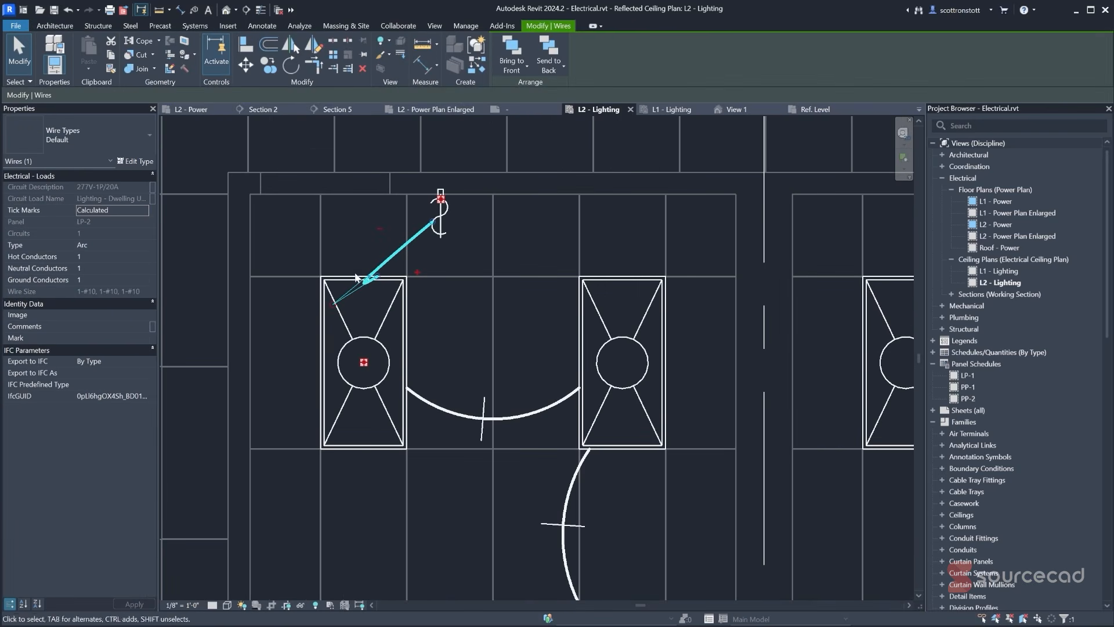
drag(379, 228, 376, 233)
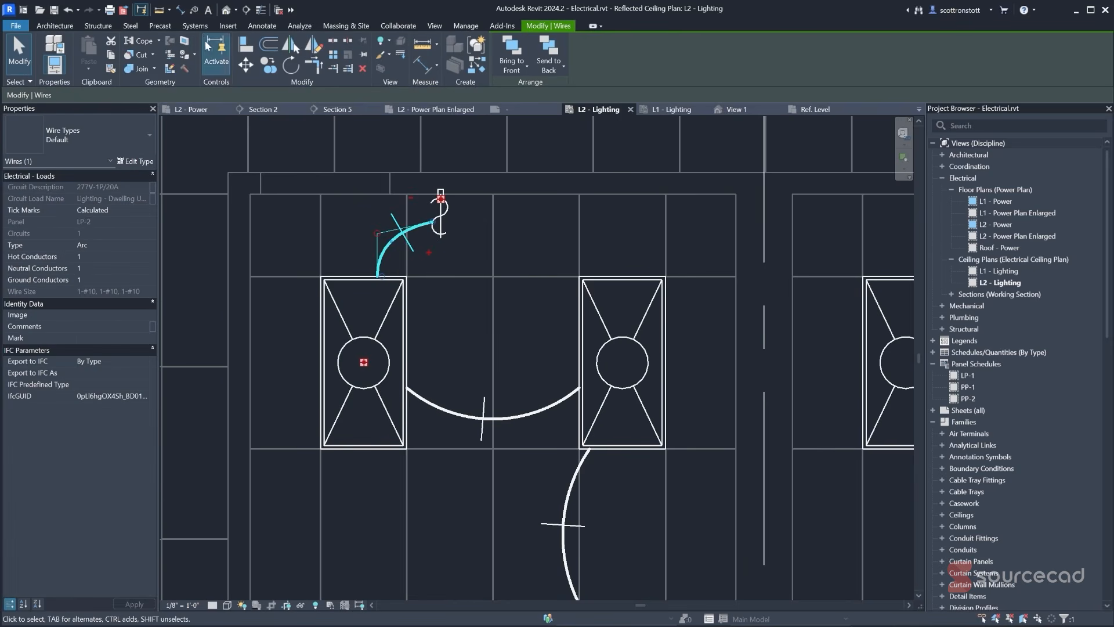
- Draw an arc home run wire from the left restroom's single pole switch, ending above the room's upper-right troffer
click(195, 26)
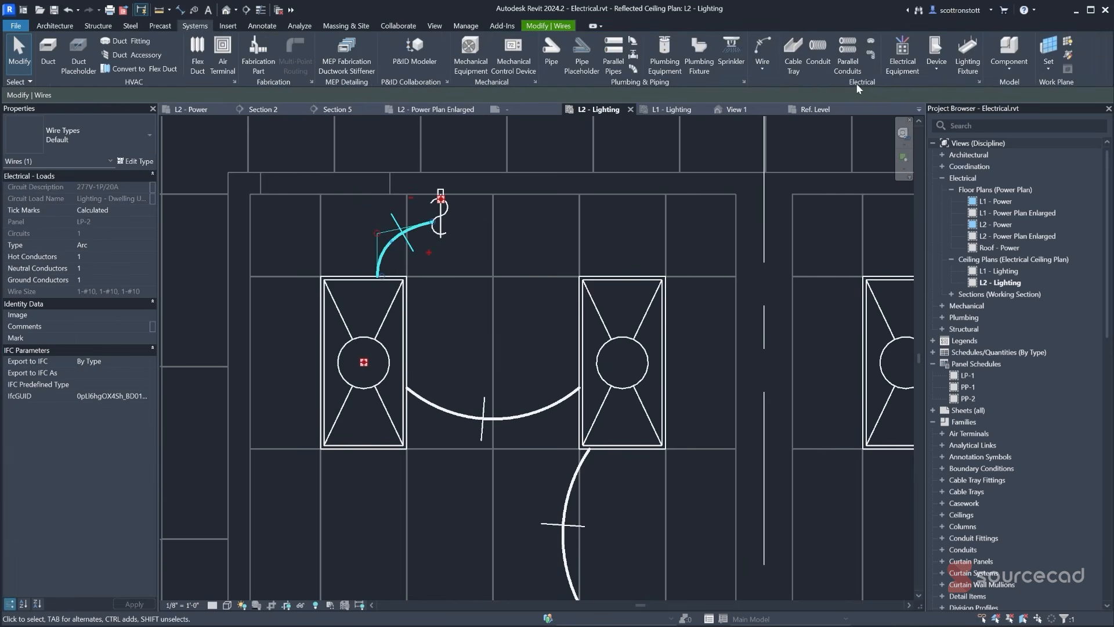
click(760, 46)
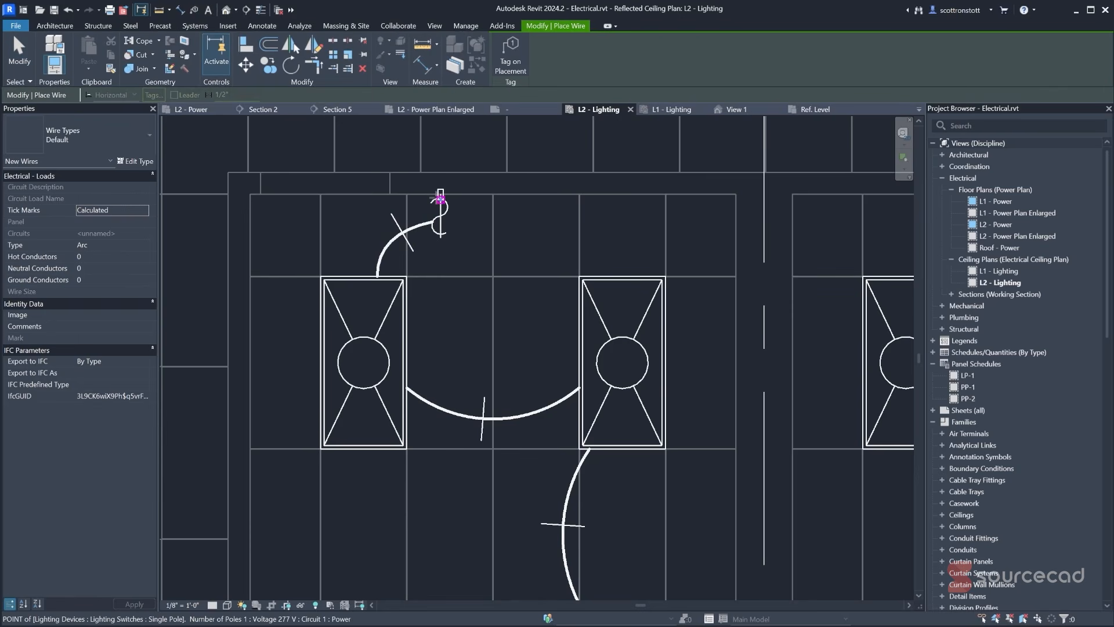
click(441, 199)
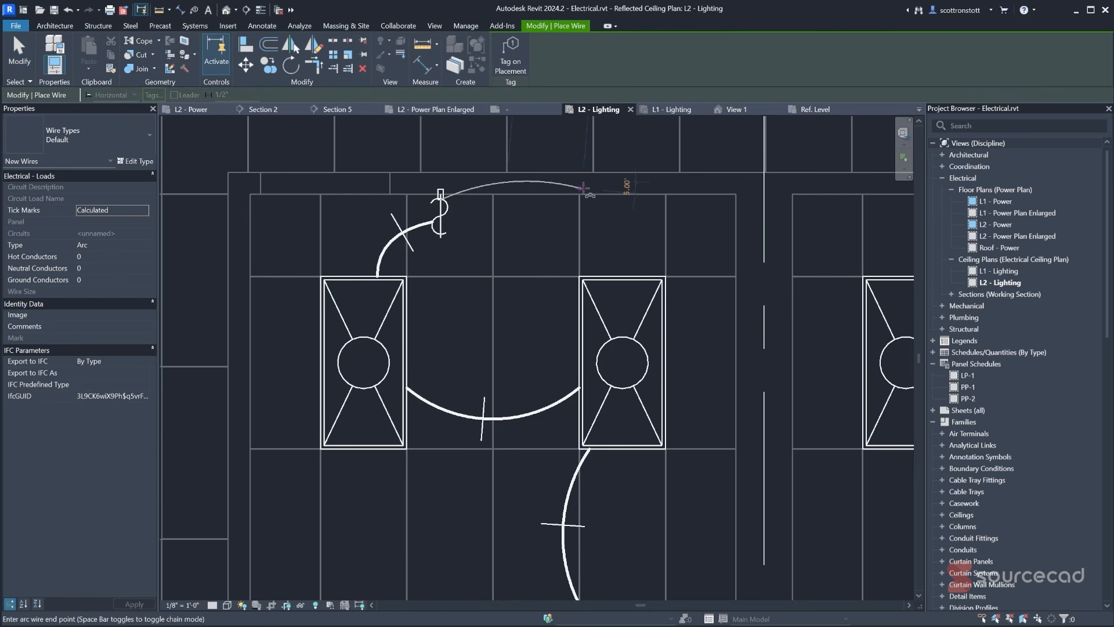
click(583, 189)
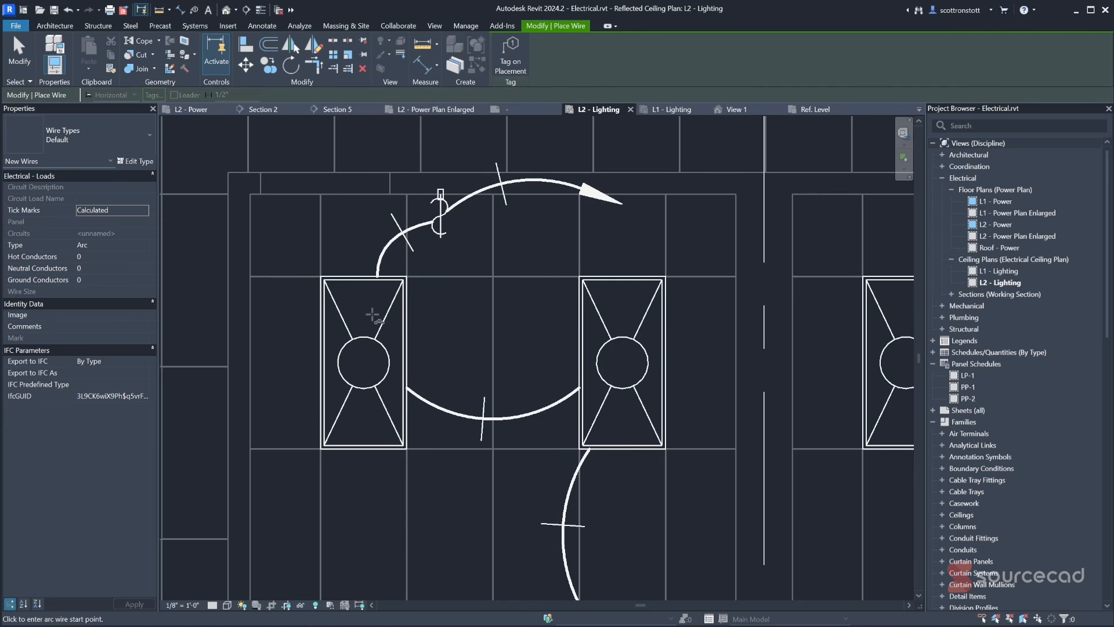
scroll(557, 266, down, 2)
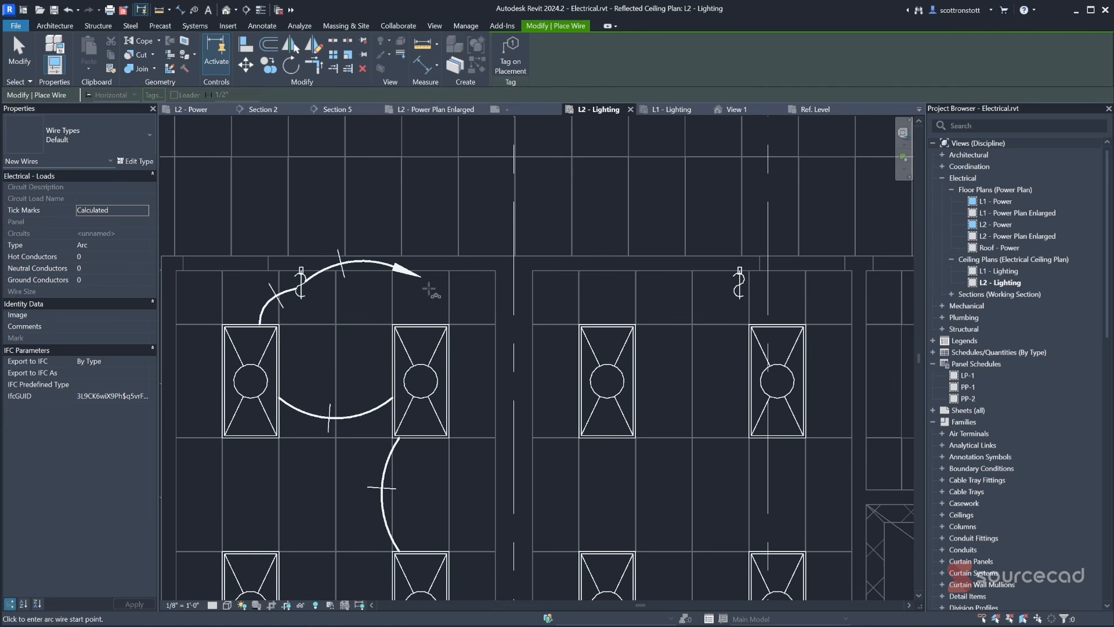
key(Escape)
key(Escape)
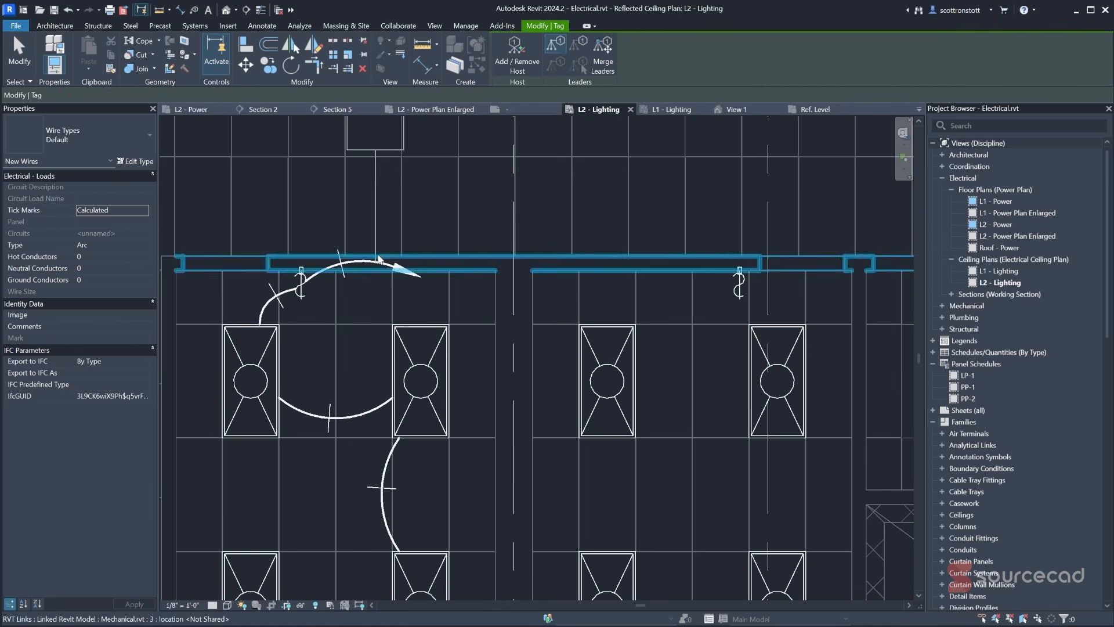
- Tag the left restroom's home run wire, placing the tag above the room with an angled leader ending near the arrow
click(378, 258)
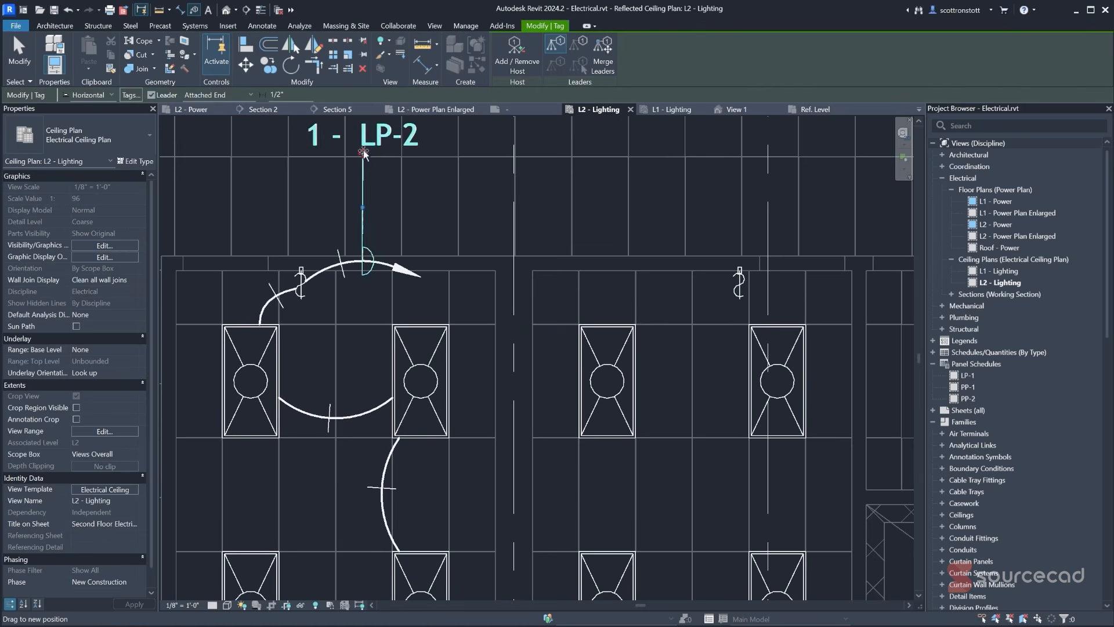
drag(363, 137, 428, 167)
drag(356, 191, 337, 168)
scroll(513, 310, down, 3)
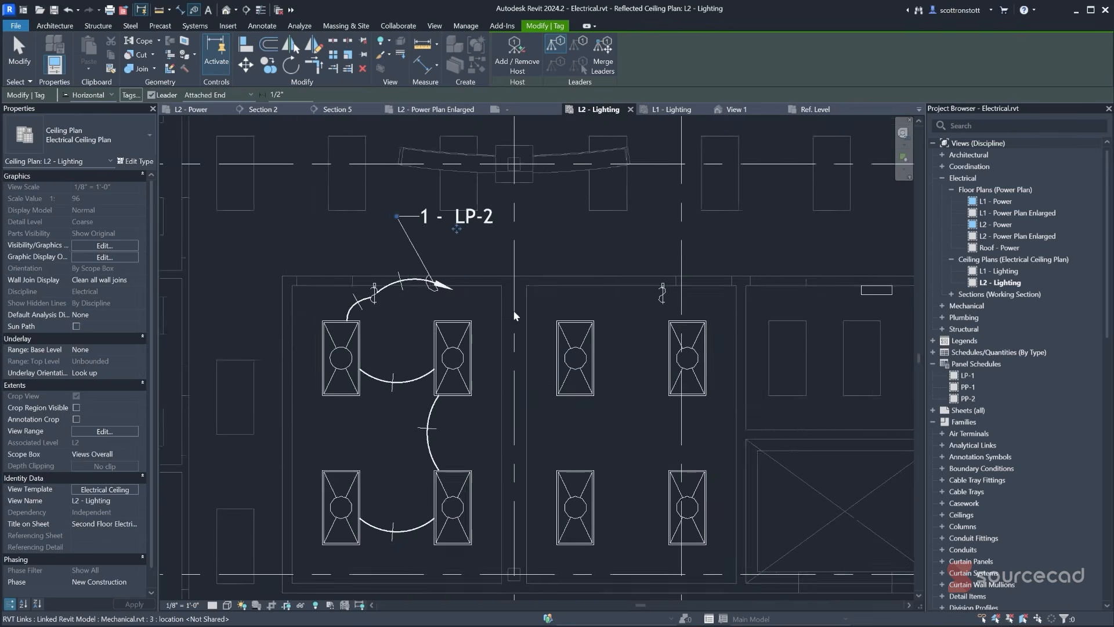
middle_drag(711, 405, 641, 396)
click(20, 51)
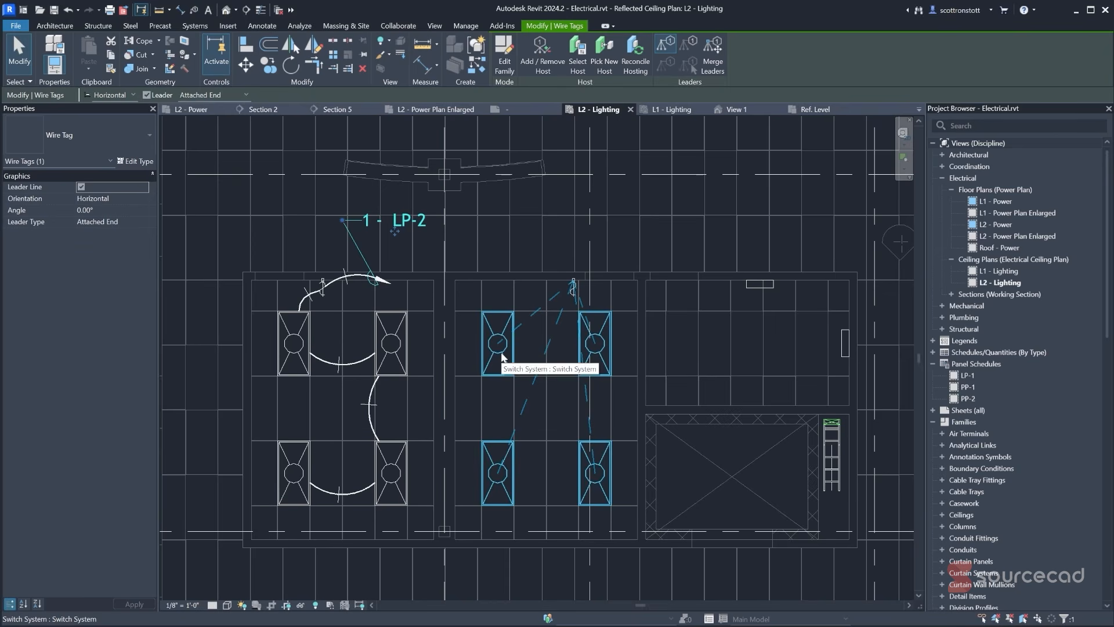
- Convert the right restroom's lighting circuit on panel LP-2 to arc wires
key(Tab)
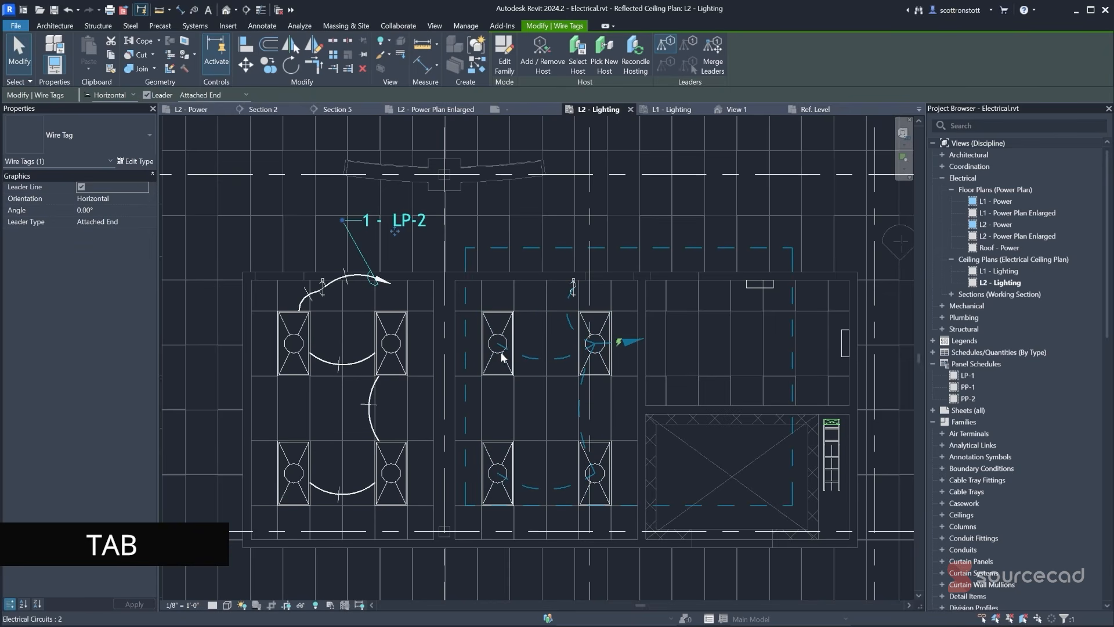
click(503, 357)
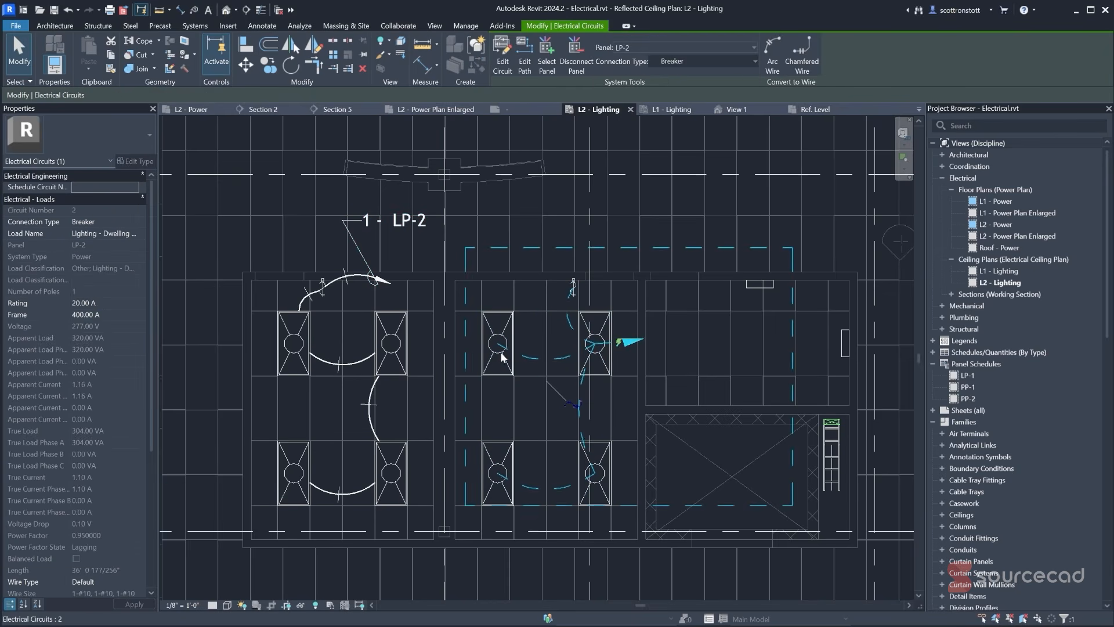
click(774, 54)
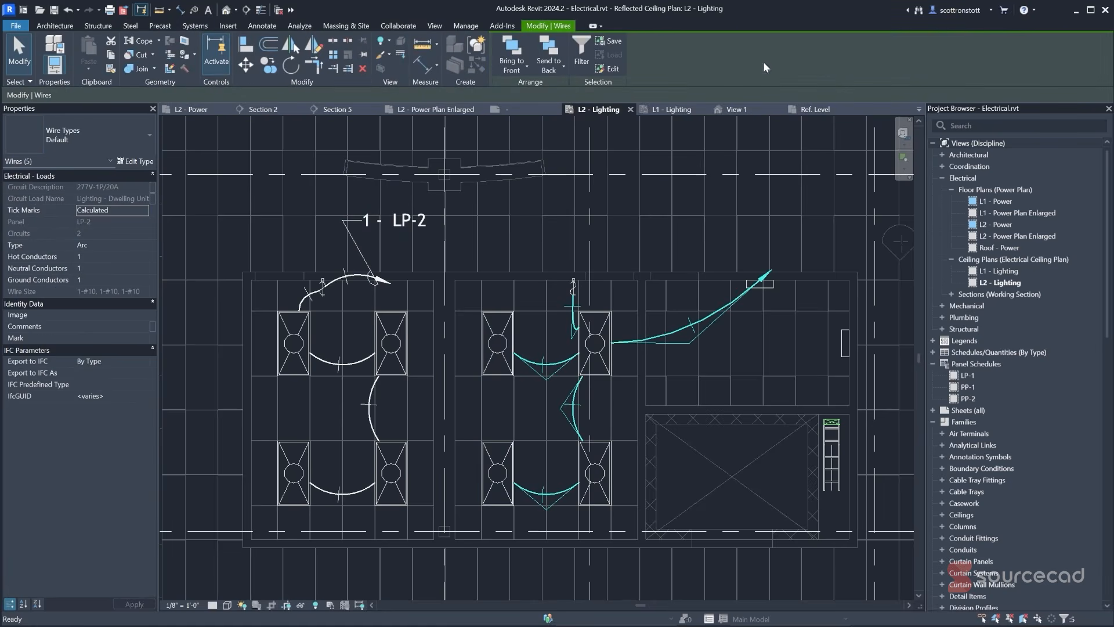
- Delete the home run wire leaving the right restroom's upper-right troffer
click(727, 354)
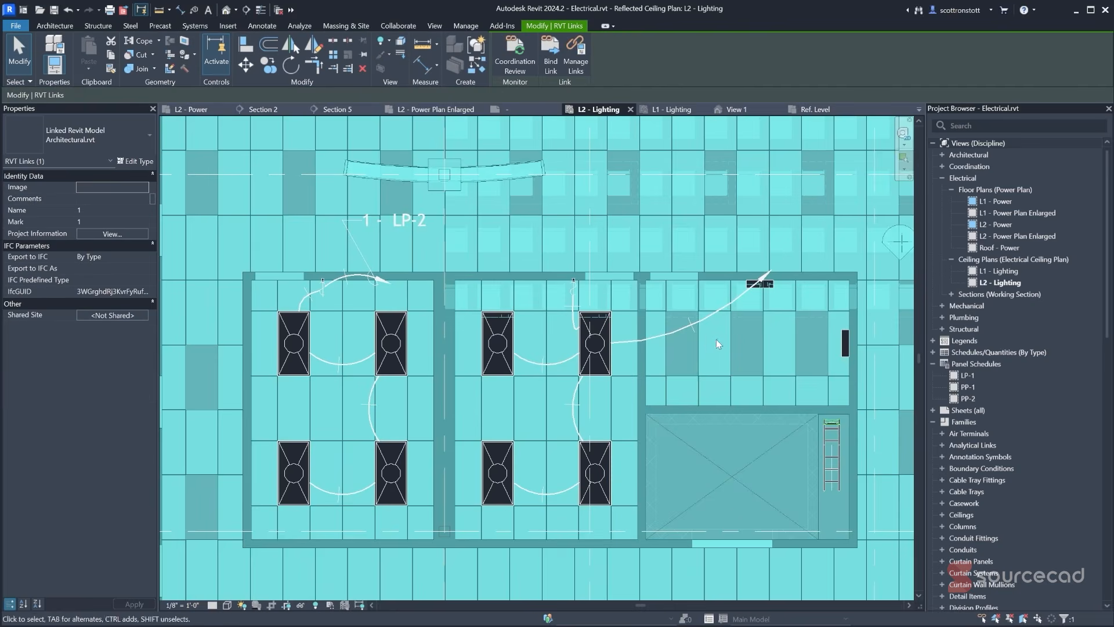
click(764, 492)
click(695, 330)
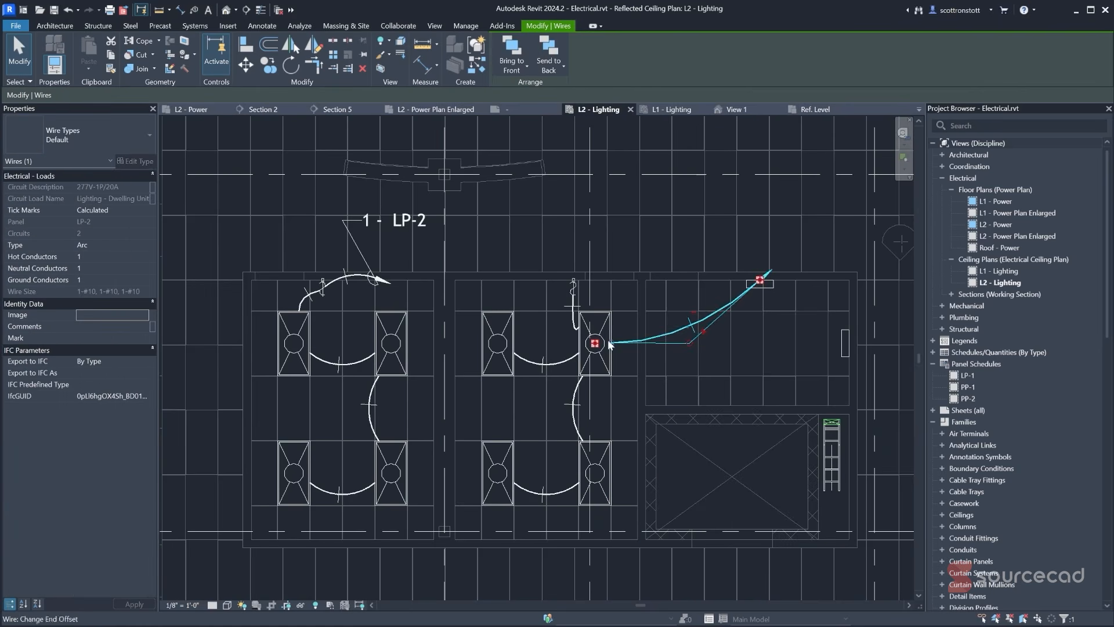
key(Delete)
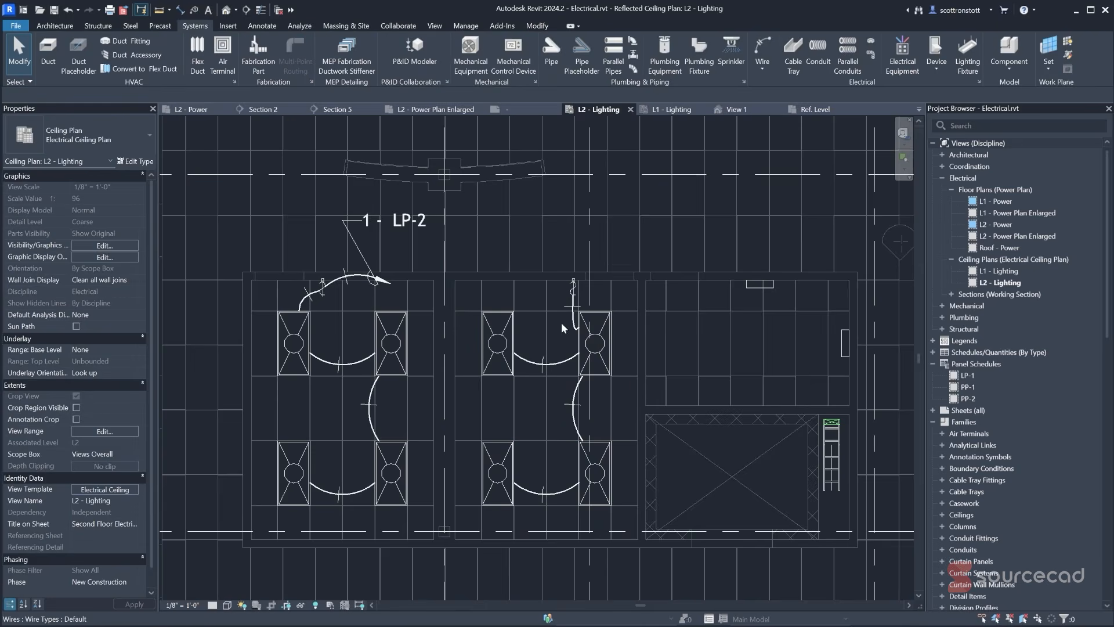
- Reshape the wire between the right restroom's switch and its upper-right troffer into an arc bulging to the left
scroll(559, 318, up, 2)
click(586, 331)
drag(581, 351, 566, 305)
key(Escape)
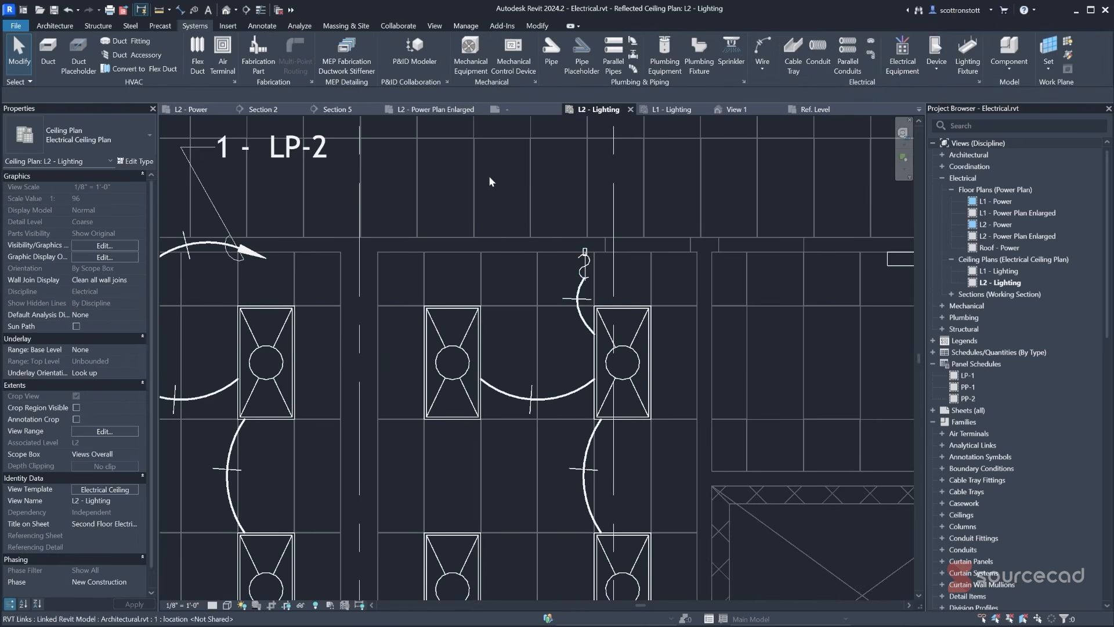
- Draw an arc home run wire from the right restroom's single pole switch, curving up and right to end near the room's upper-right corner
click(762, 52)
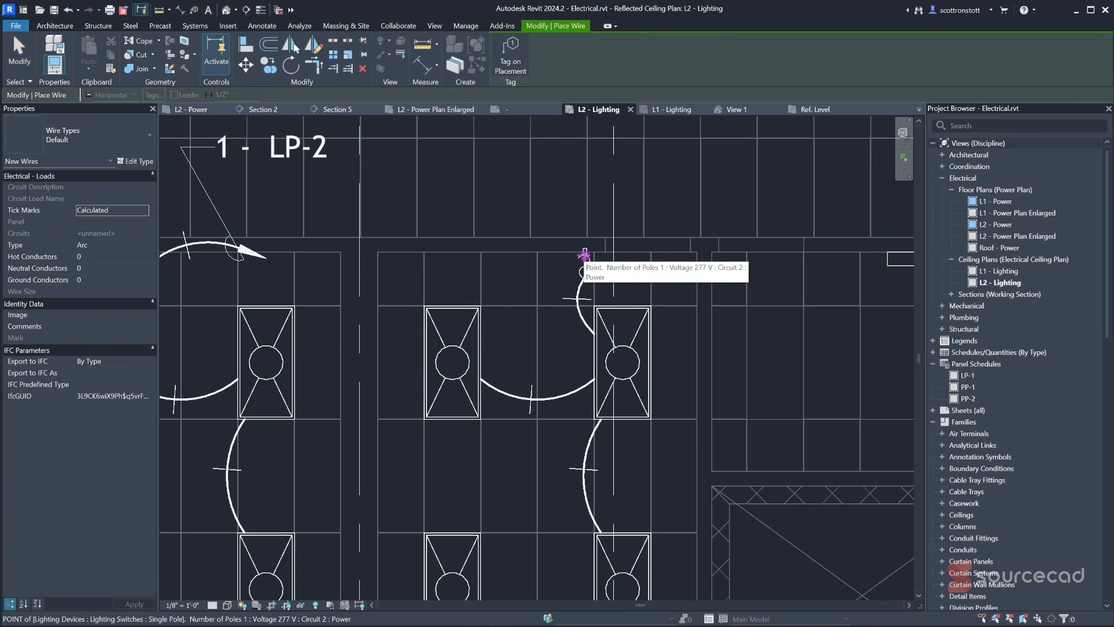
click(585, 255)
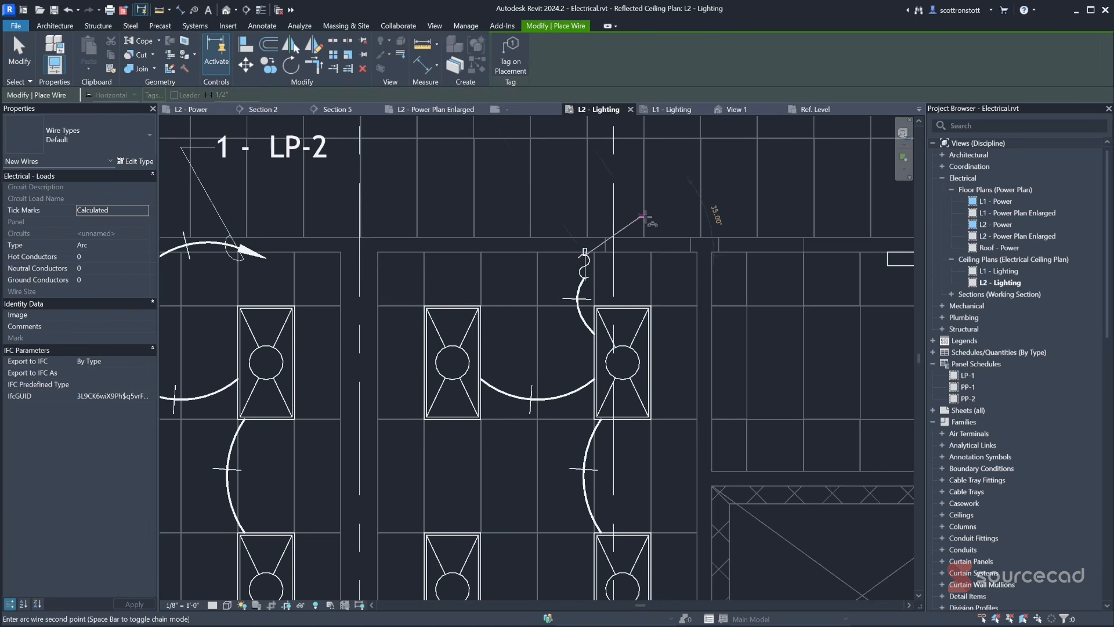
click(637, 221)
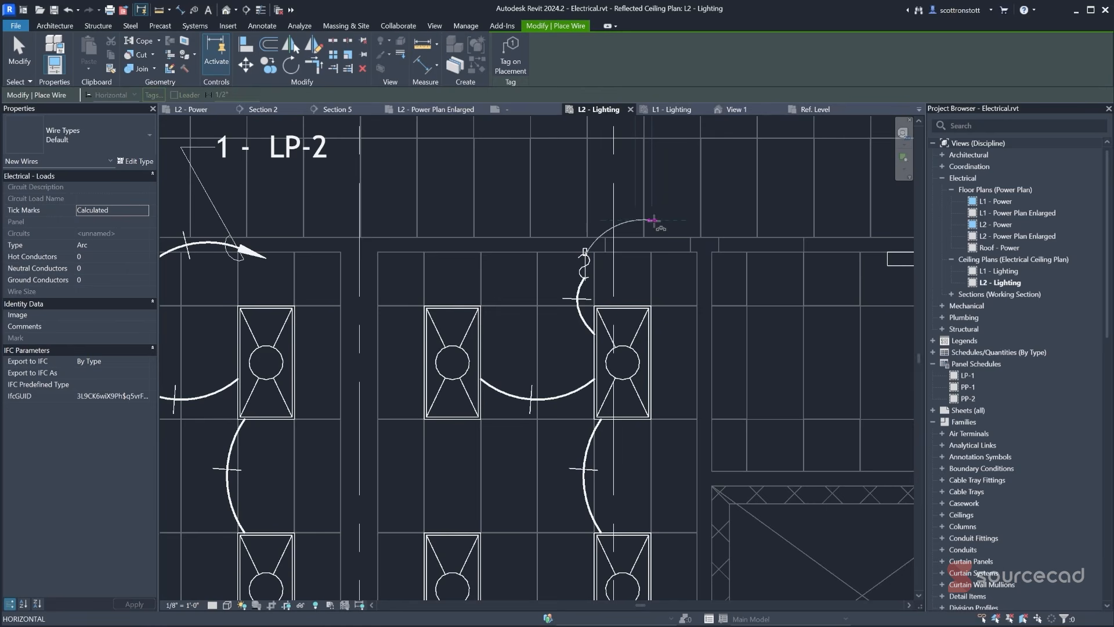
click(695, 230)
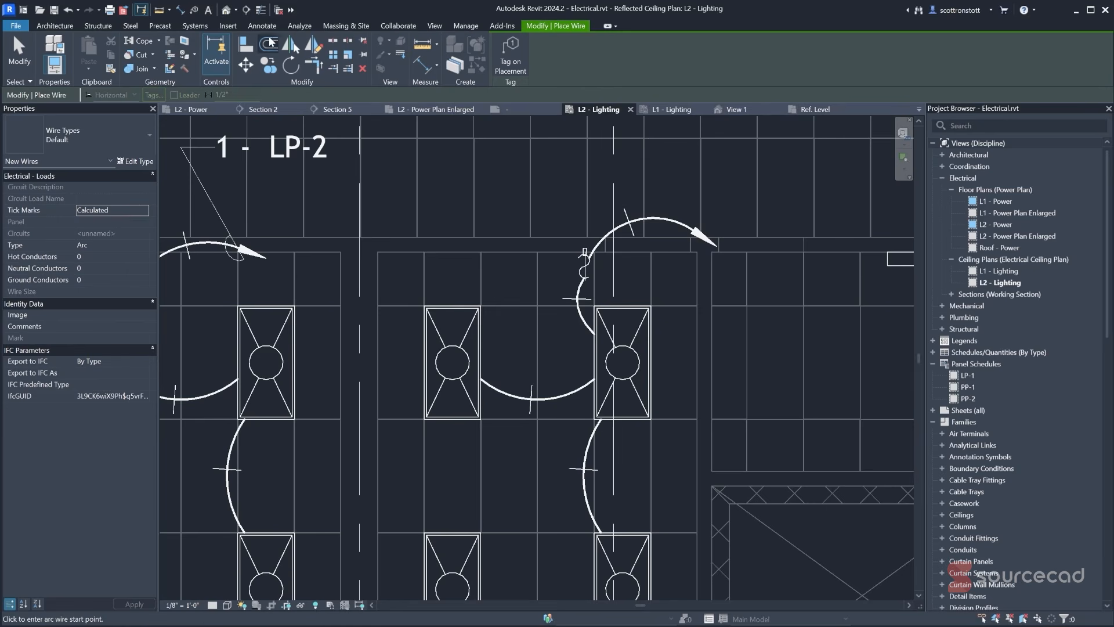
- Tag the right restroom's home run wire, placing the tag above and right of the arrow with an angled leader
click(194, 10)
click(829, 222)
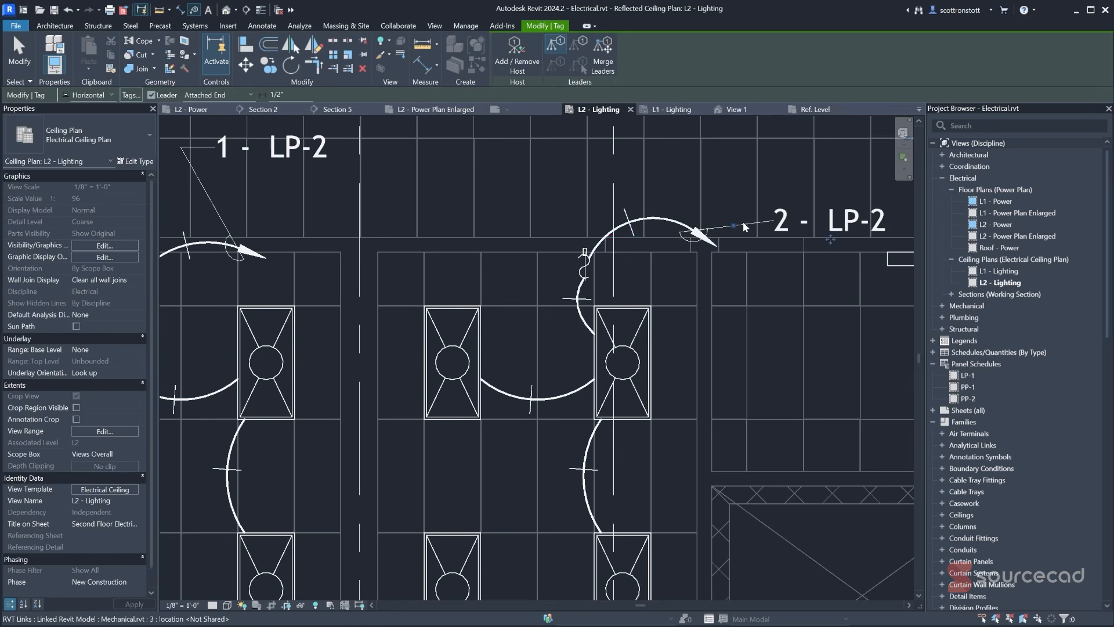
drag(830, 239, 821, 187)
drag(726, 199, 728, 170)
key(Escape)
scroll(769, 193, down, 4)
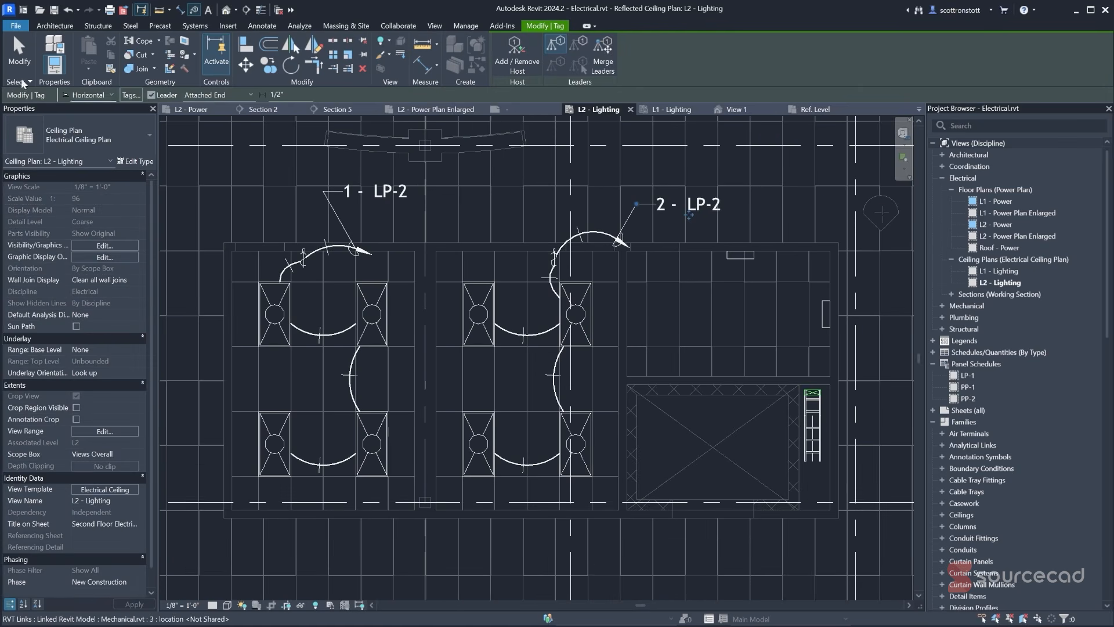
click(688, 204)
- Create a panel schedule for panelboard LP-2 and return to the L2 - Lighting ceiling plan
scroll(668, 325, up, 3)
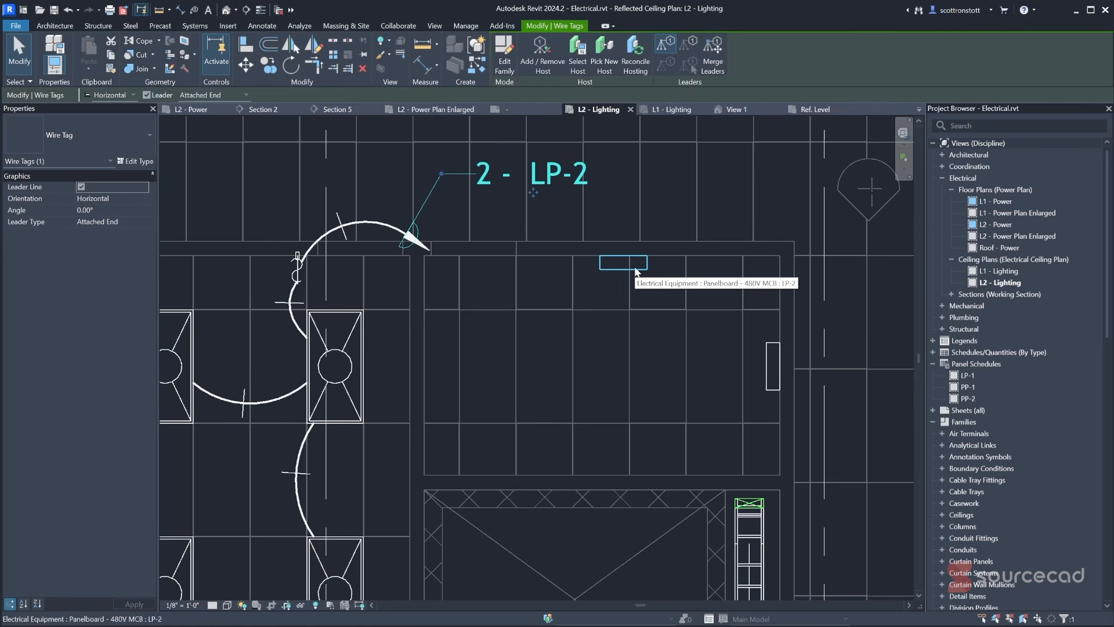
click(636, 270)
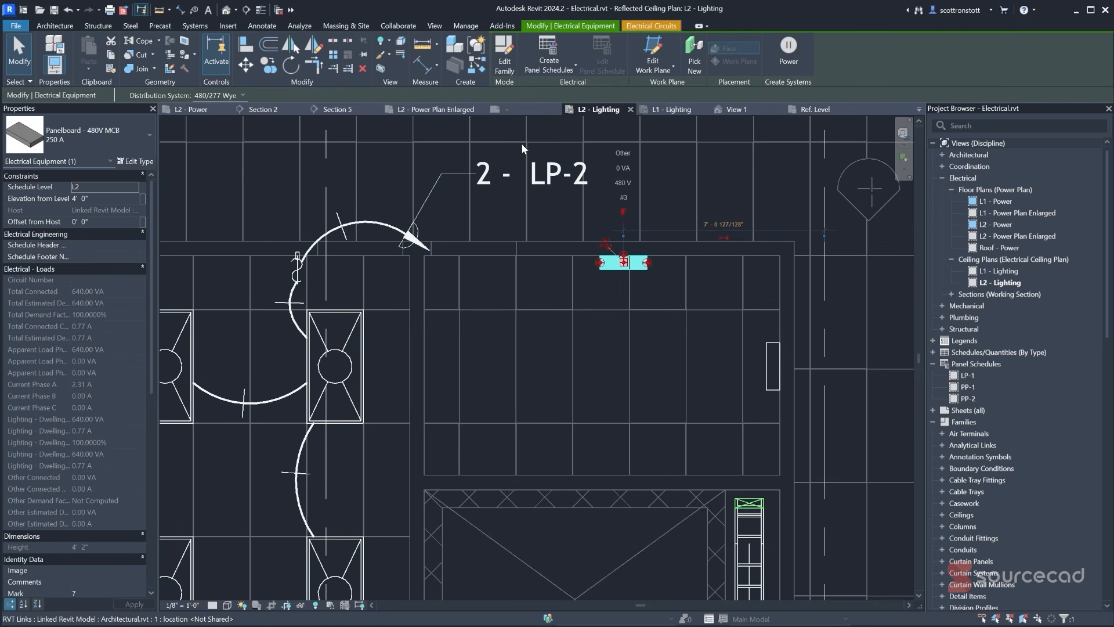
click(548, 67)
click(529, 92)
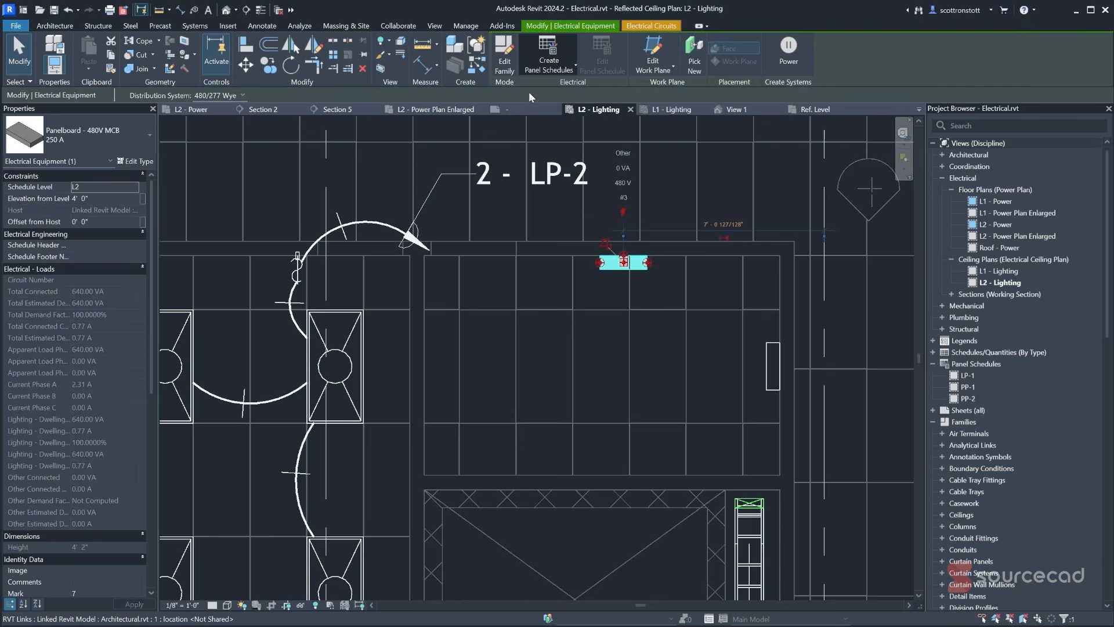
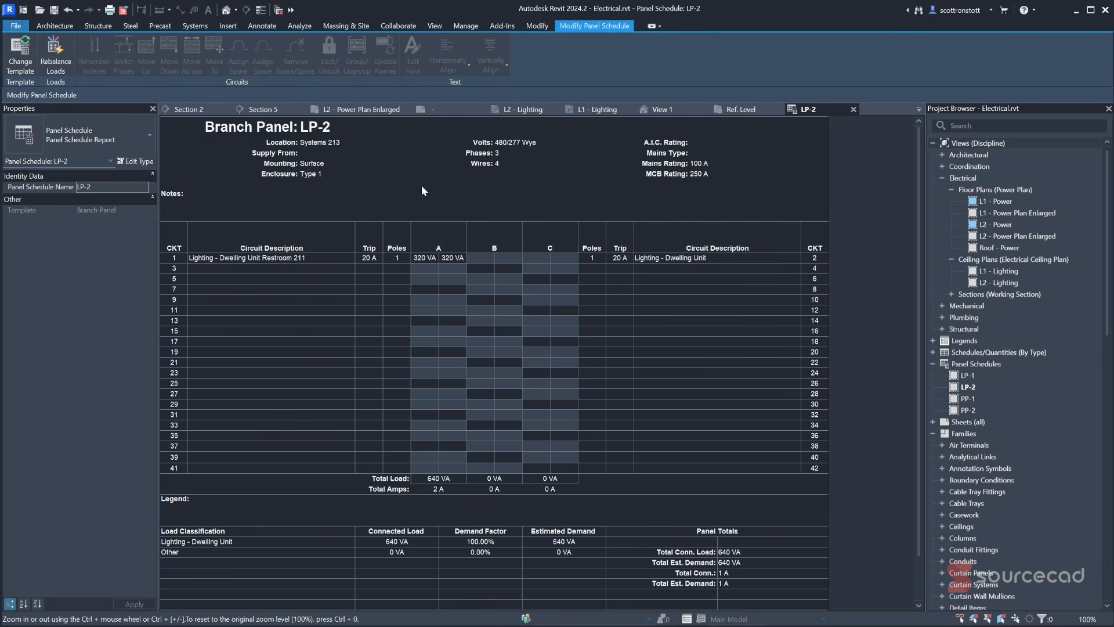
click(854, 109)
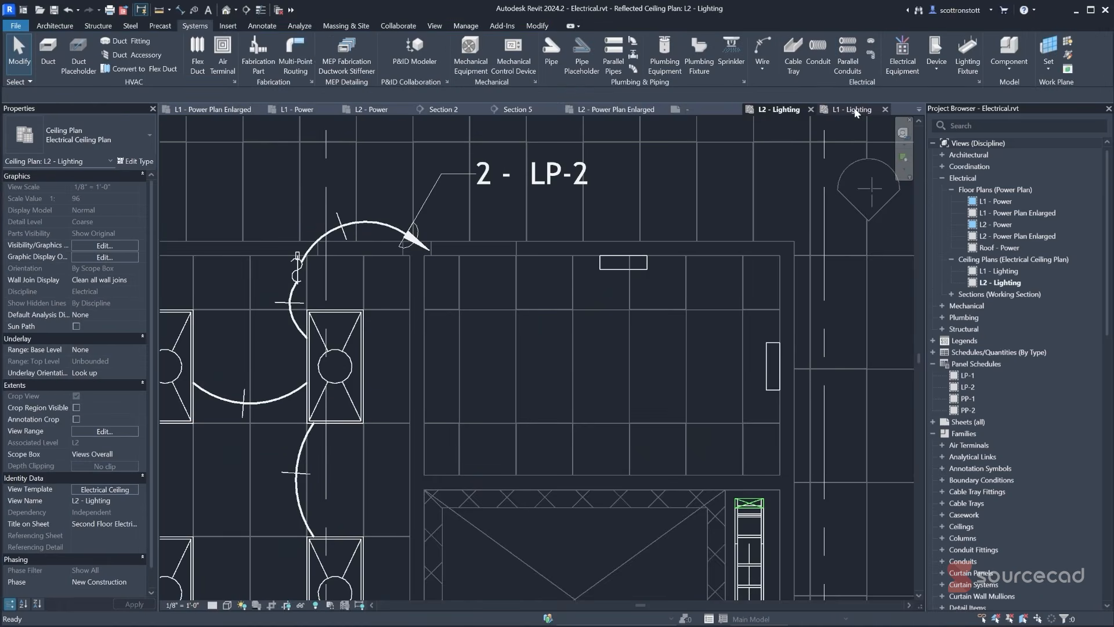
scroll(537, 363, down, 4)
middle_drag(402, 412, 577, 391)
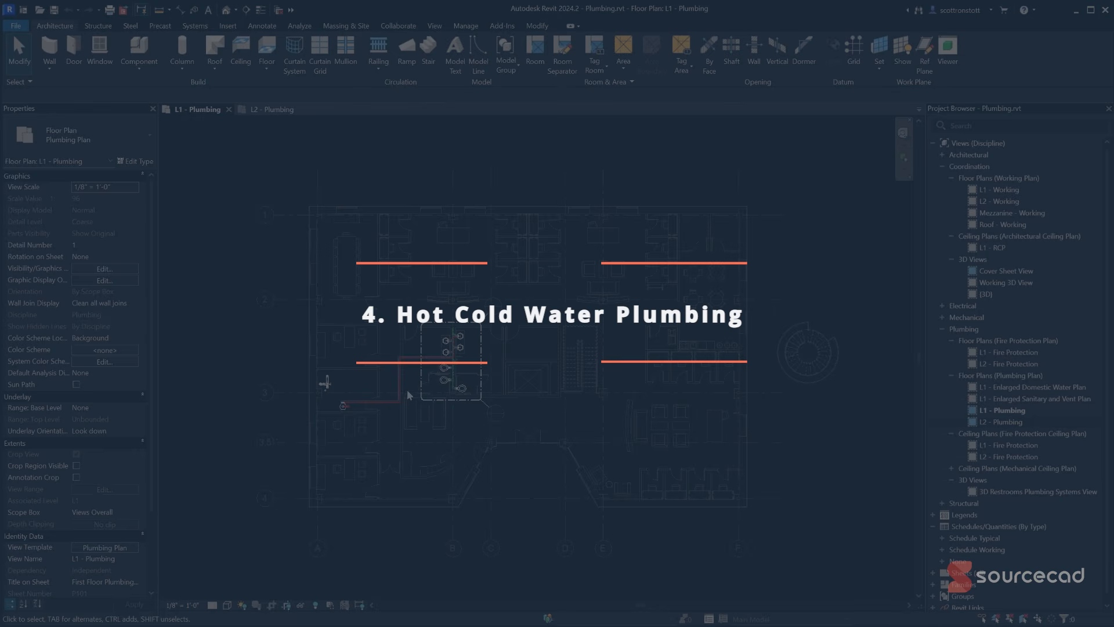
- Examine the hot and cold water pipe routes from the water heater to the restroom fixtures in the L1 - Plumbing plan of Plumbing.rvt
scroll(408, 397, up, 8)
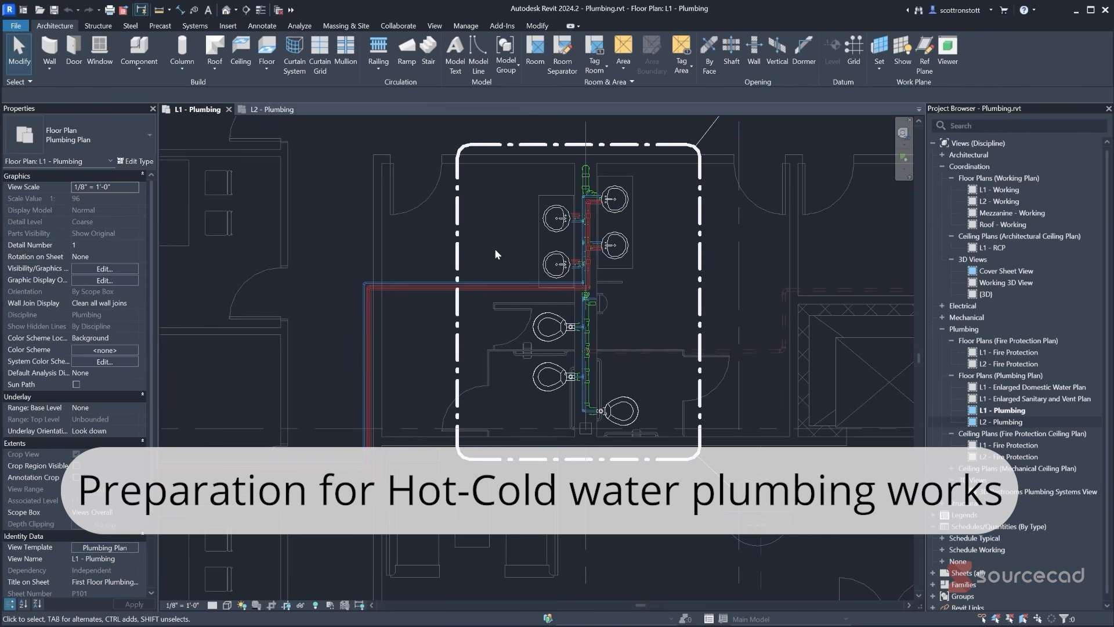
middle_drag(495, 251, 611, 265)
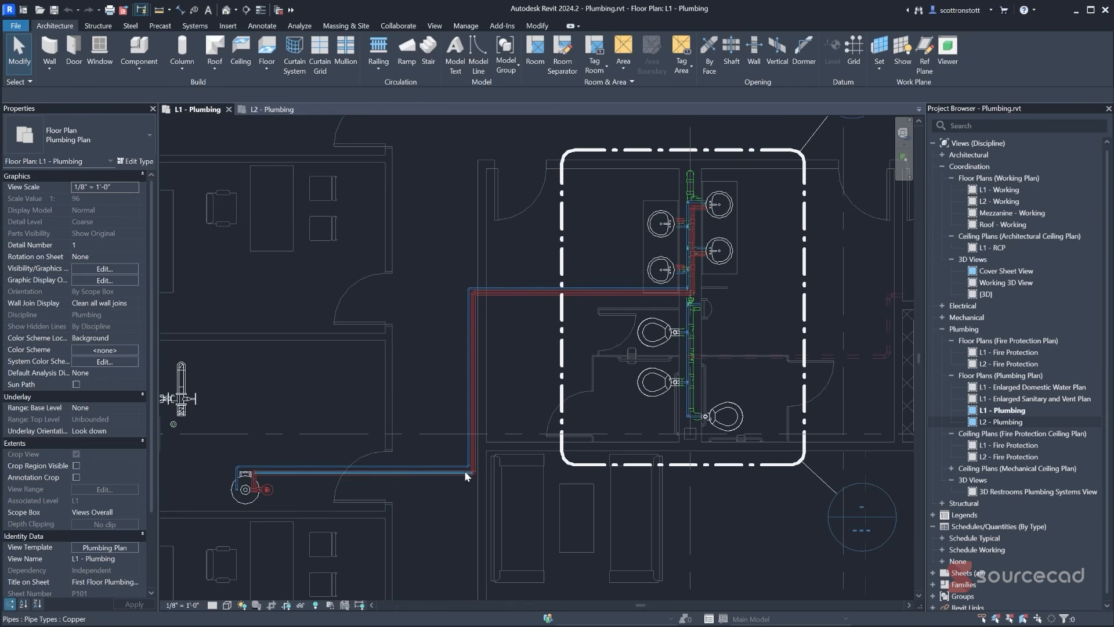
scroll(465, 471, up, 5)
scroll(468, 468, up, 3)
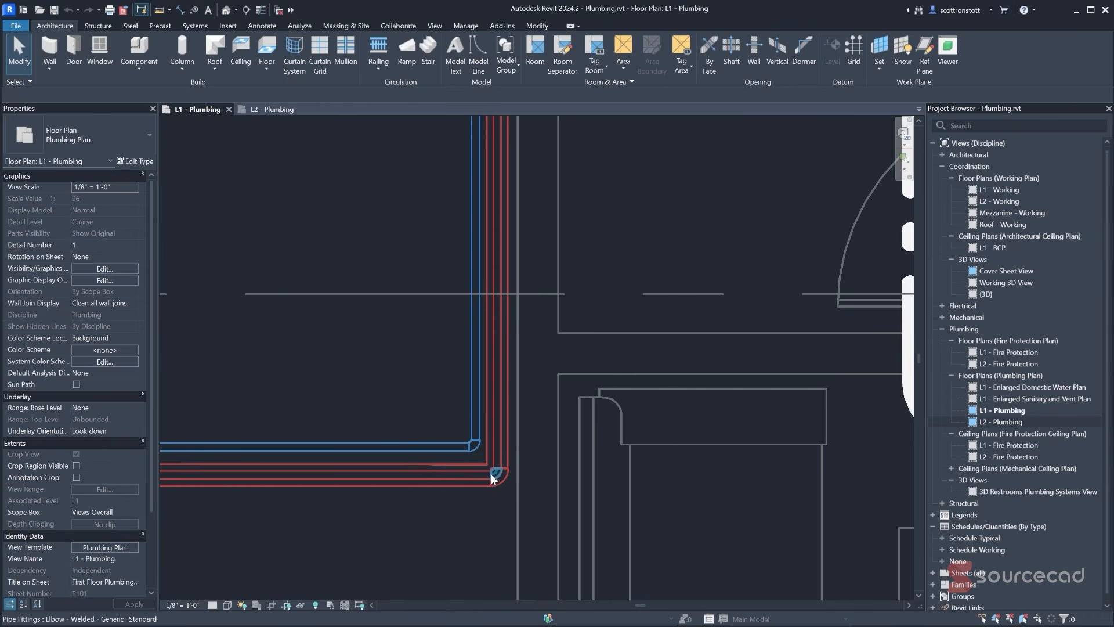
scroll(498, 473, down, 2)
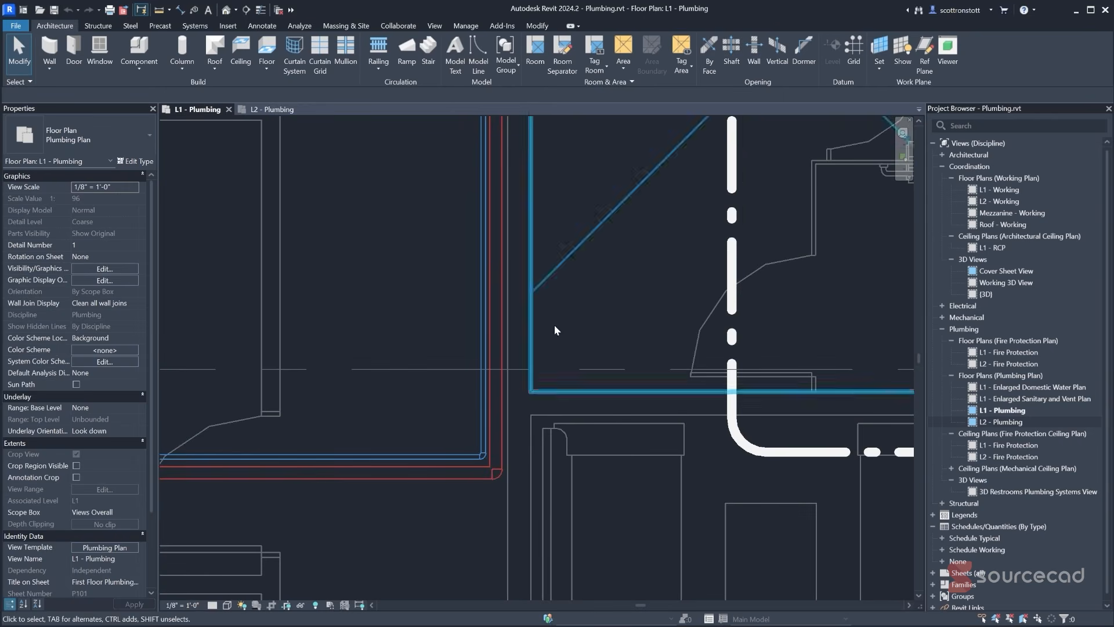
middle_drag(577, 316, 429, 512)
middle_drag(609, 325, 423, 319)
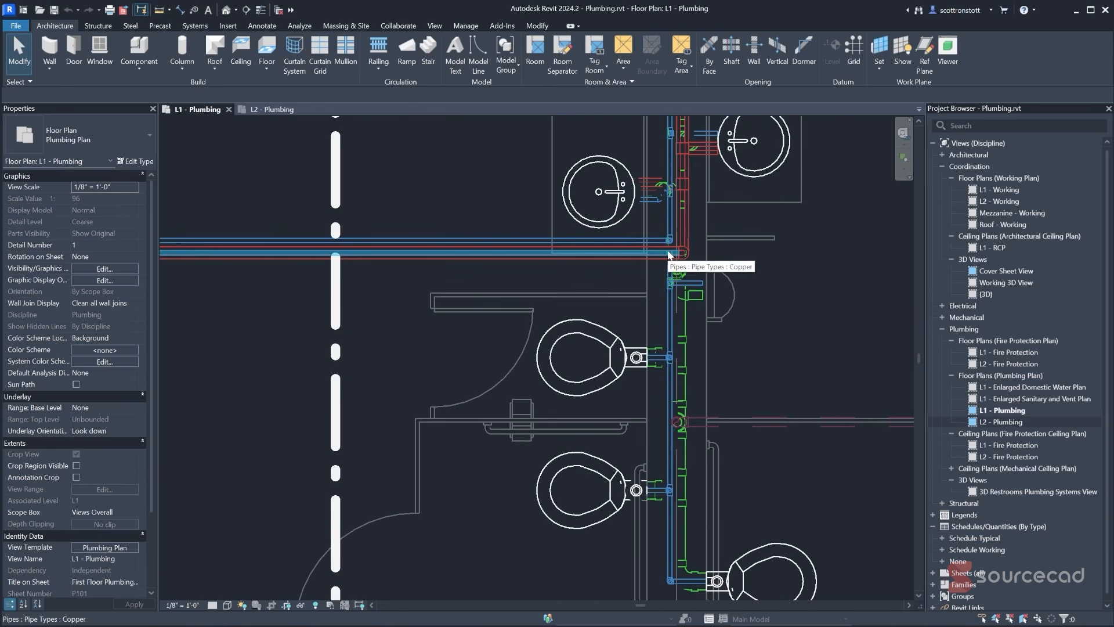
scroll(670, 255, down, 1)
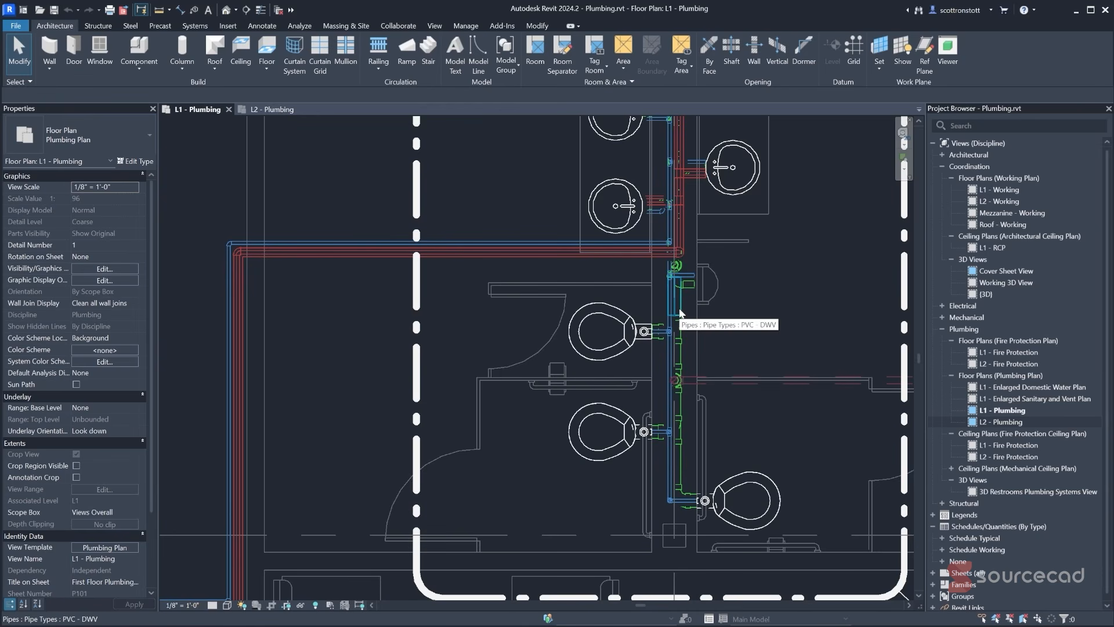
scroll(679, 313, down, 2)
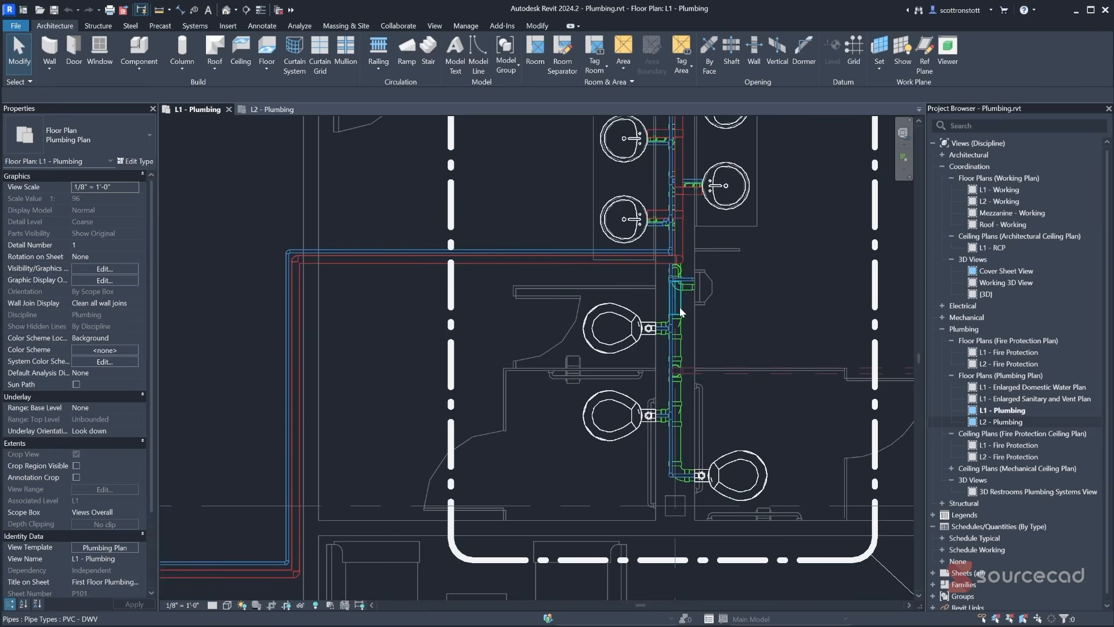
middle_drag(738, 296, 669, 368)
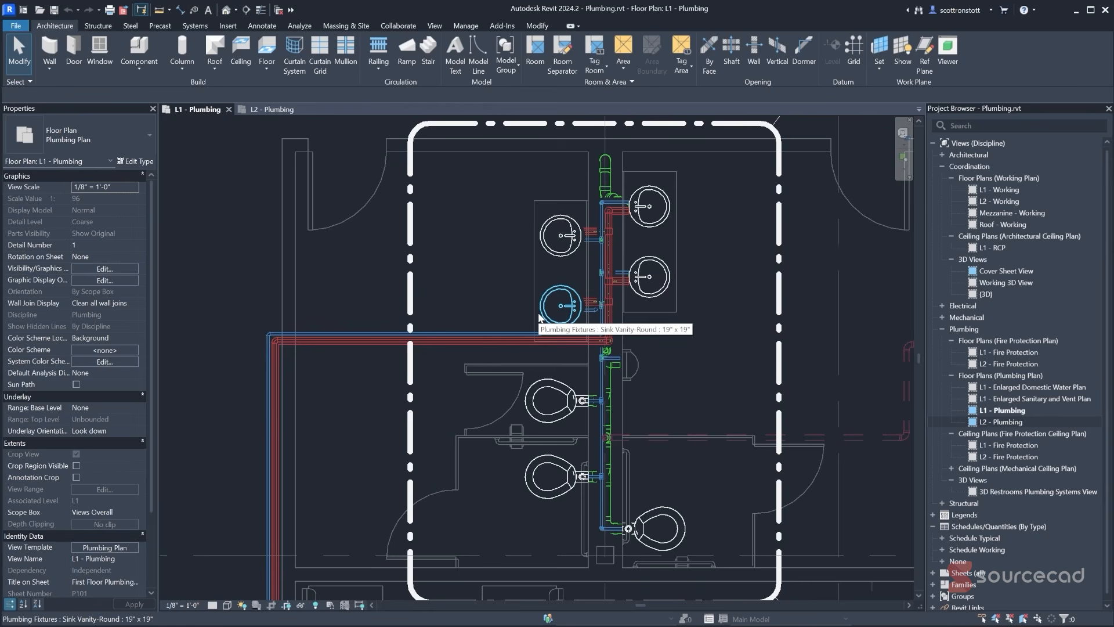
- Open the Sink Vanity-Round family for editing and inspect the system classification of each pipe connector on its back side
click(541, 313)
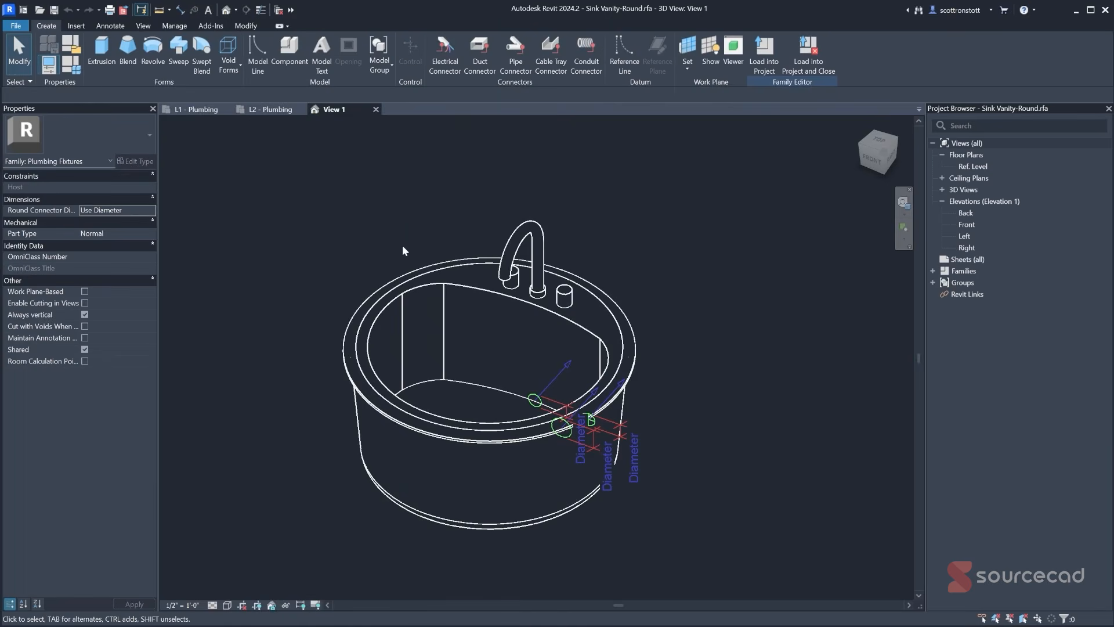
shift+middle_drag(539, 428, 396, 460)
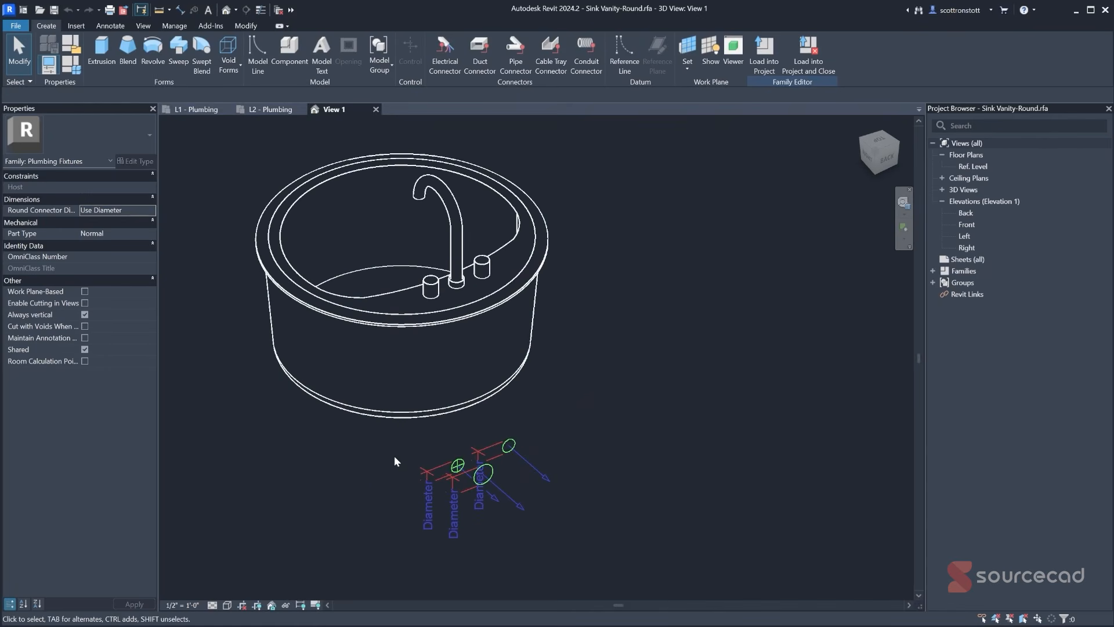
click(508, 447)
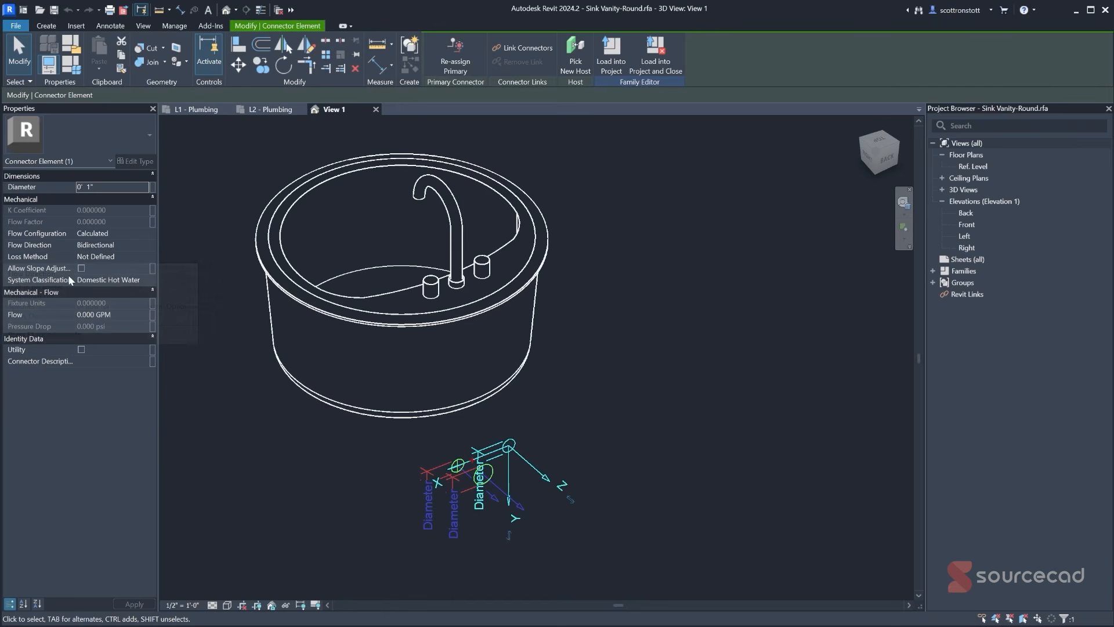
click(457, 465)
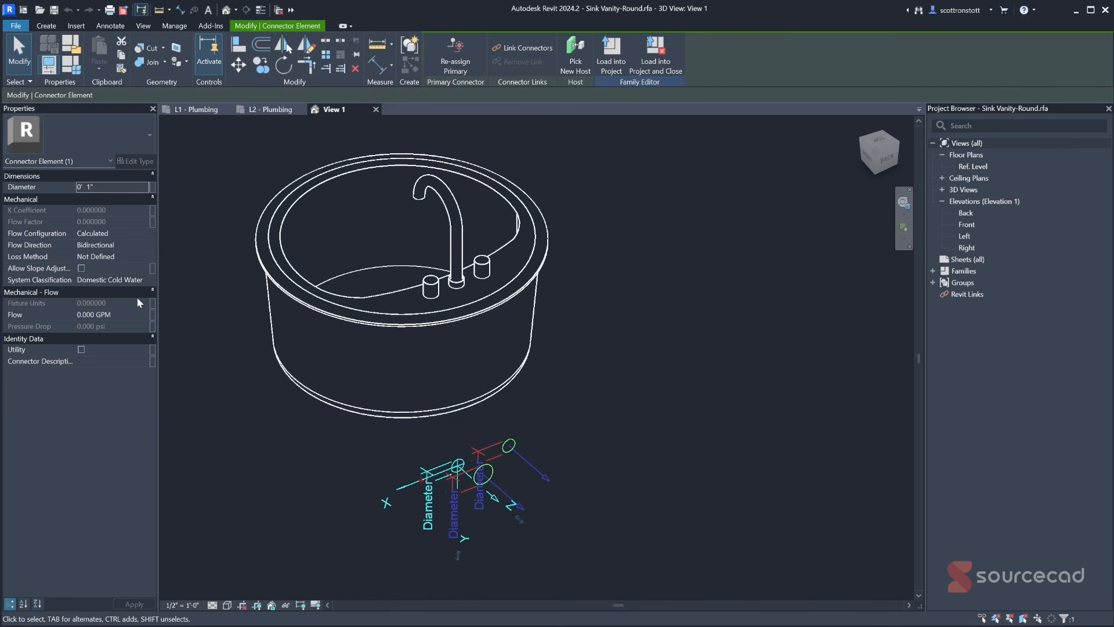
click(382, 547)
click(491, 469)
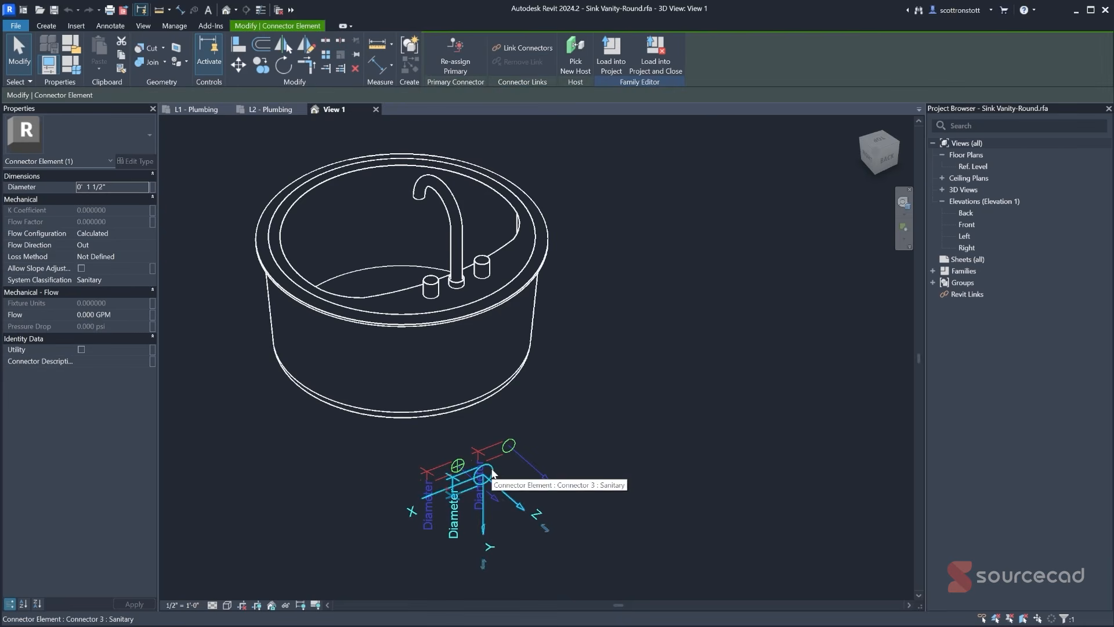
click(304, 525)
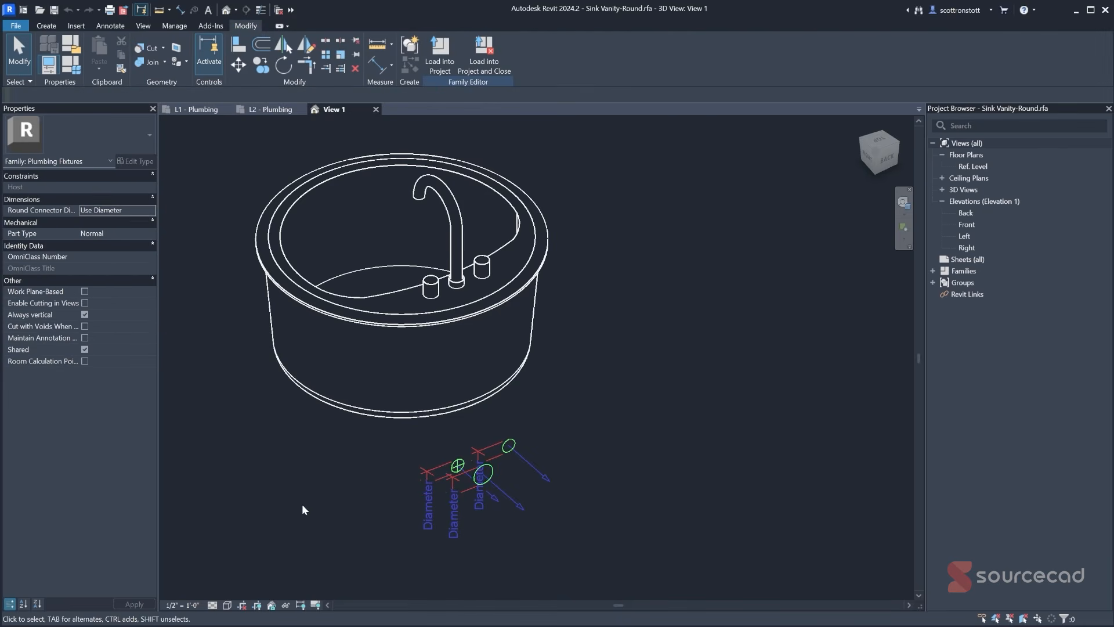
- Close the Sink Vanity-Round family without saving changes
click(376, 109)
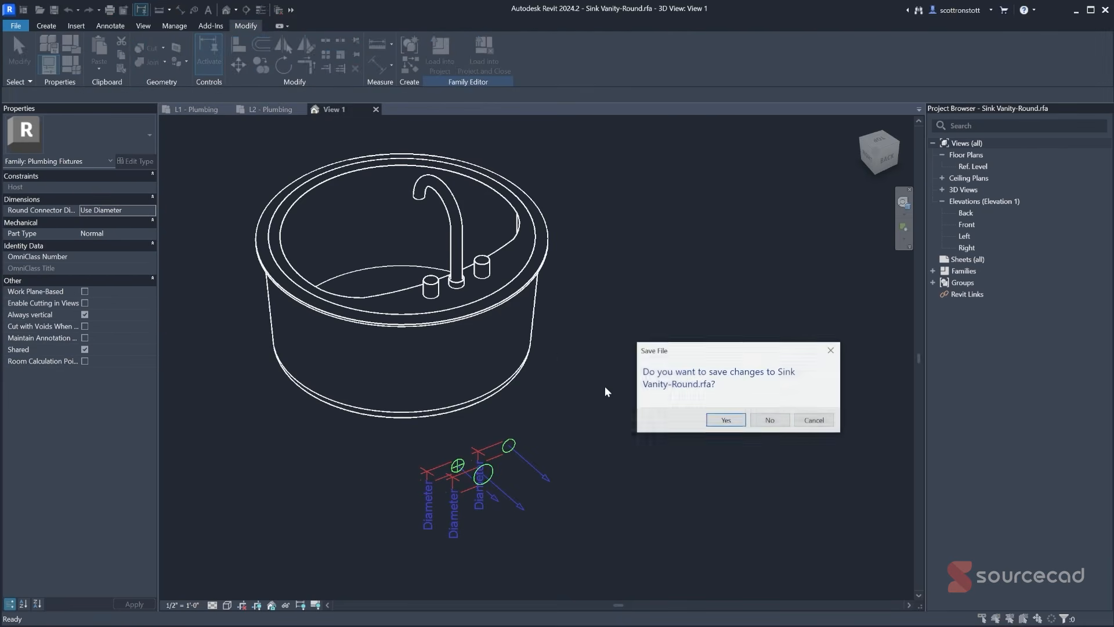
click(774, 419)
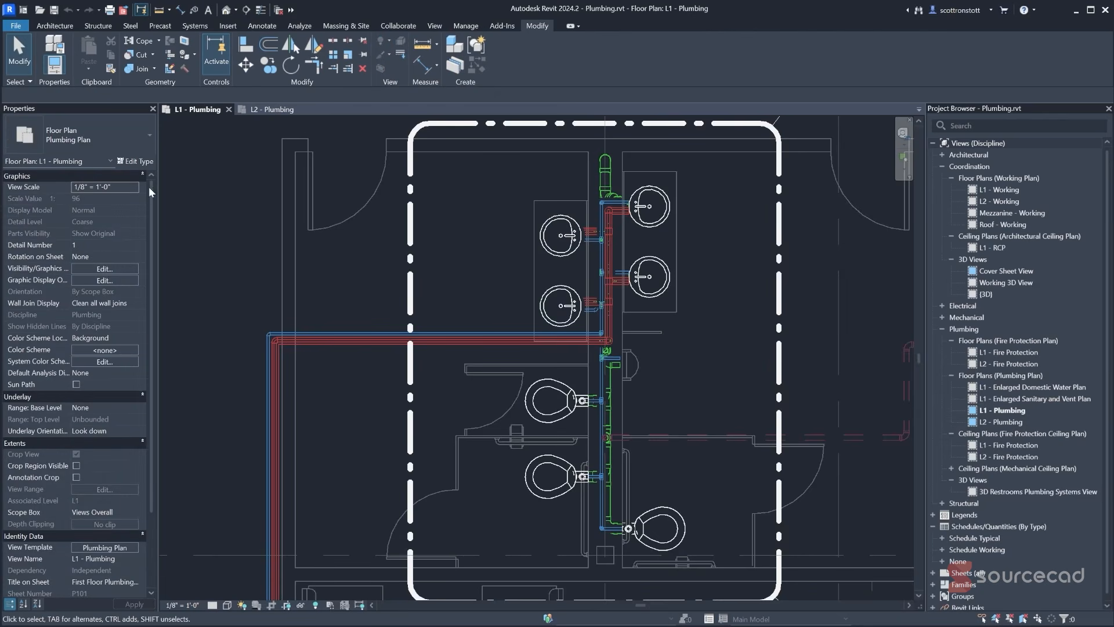
- Examine the restroom fixtures of the linked model in the L2 - Plumbing plan, then return to the L1 - Plumbing plan
click(277, 110)
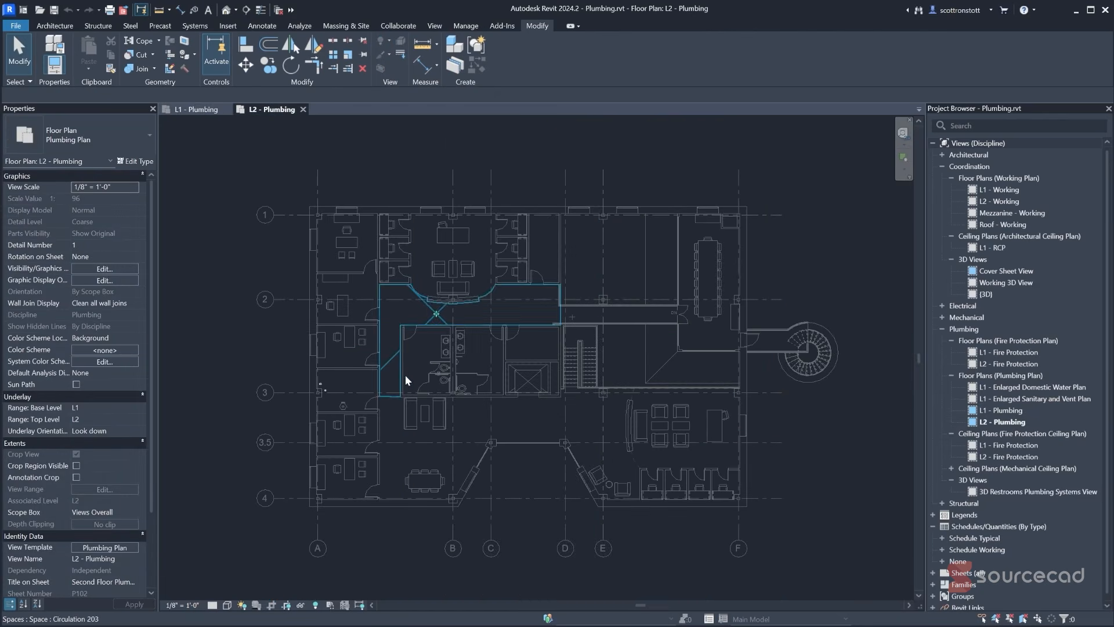
scroll(435, 374, up, 3)
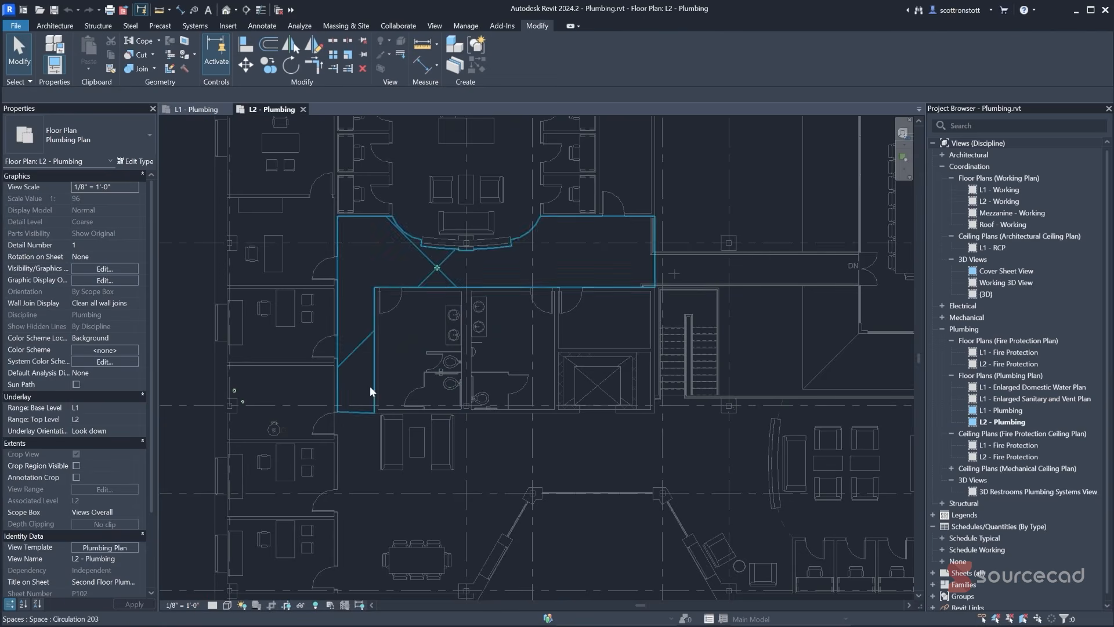
scroll(400, 334, up, 1)
scroll(395, 372, up, 2)
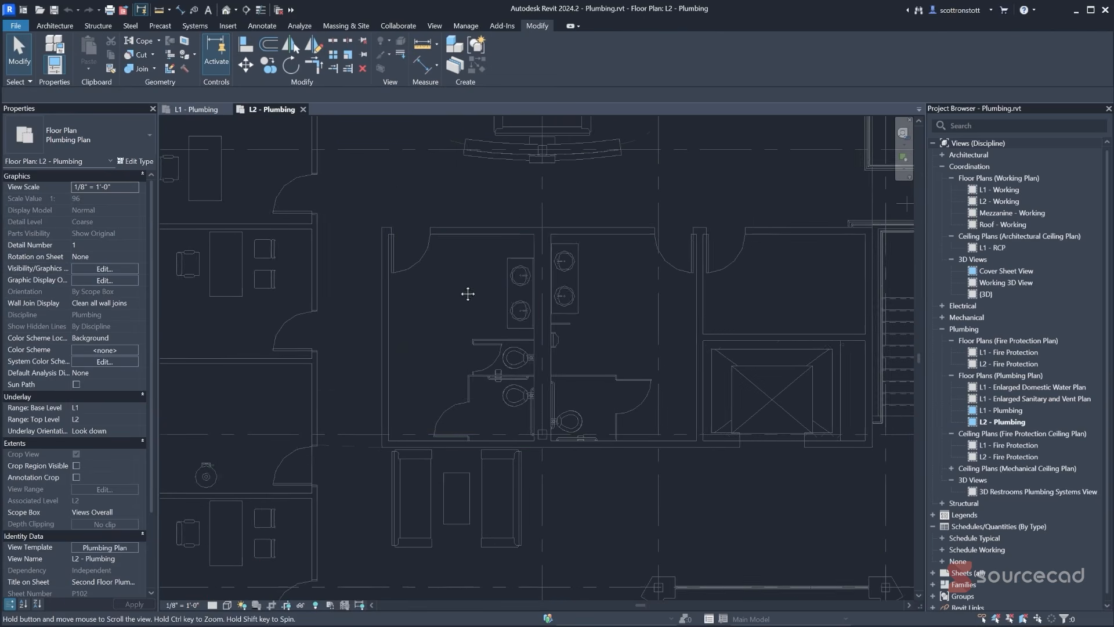
scroll(509, 403, up, 2)
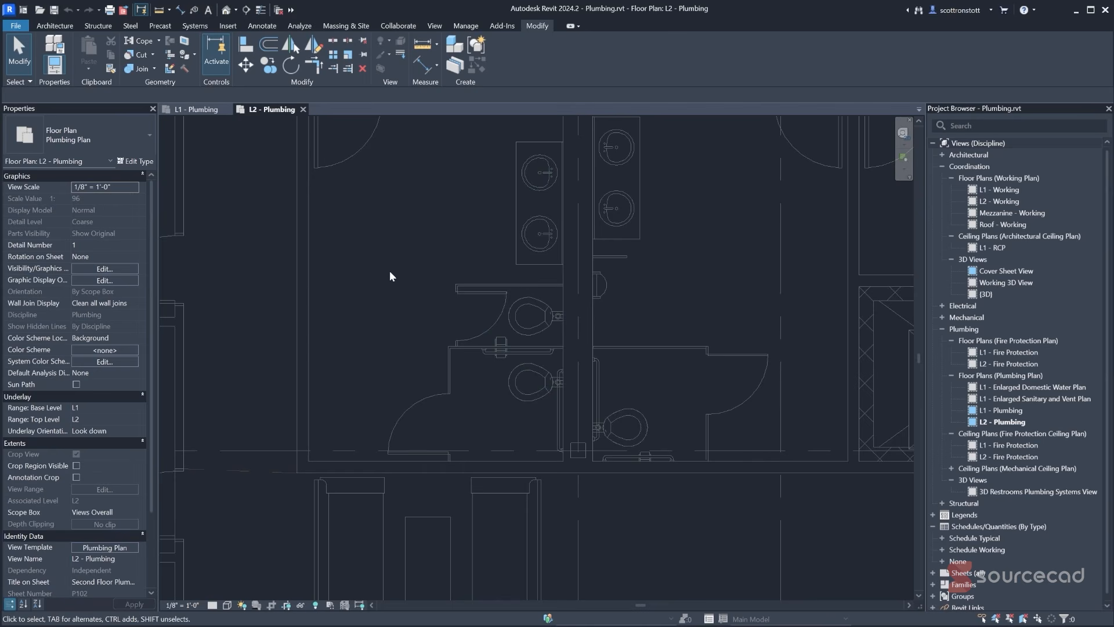
click(200, 111)
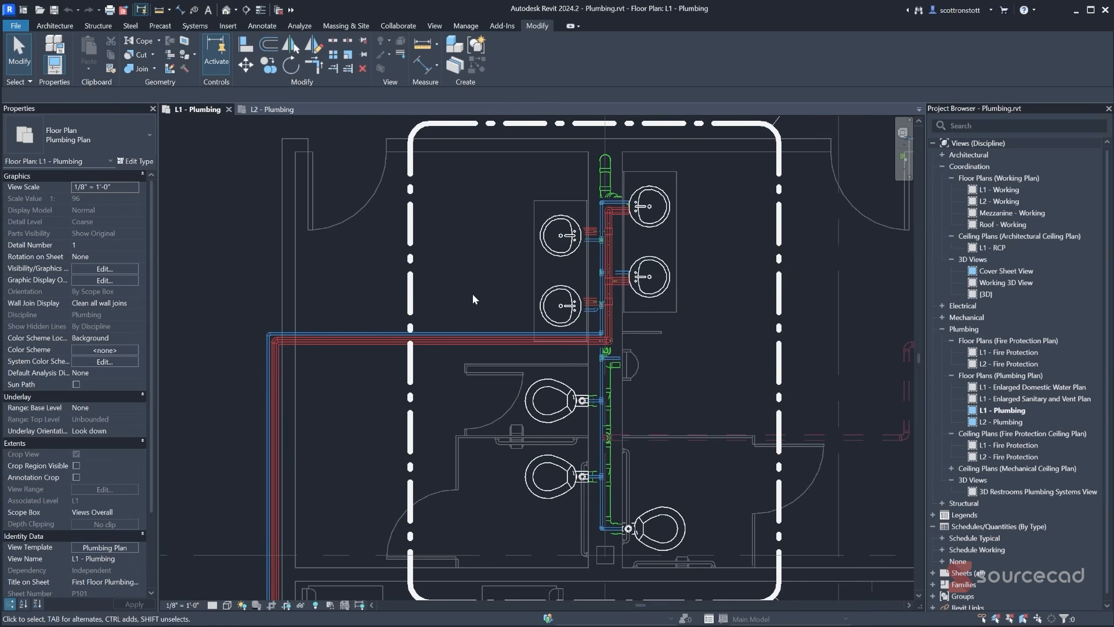
- Copy the left restroom's lower sink and upper water closet from L1 and paste them aligned to level L2
click(541, 299)
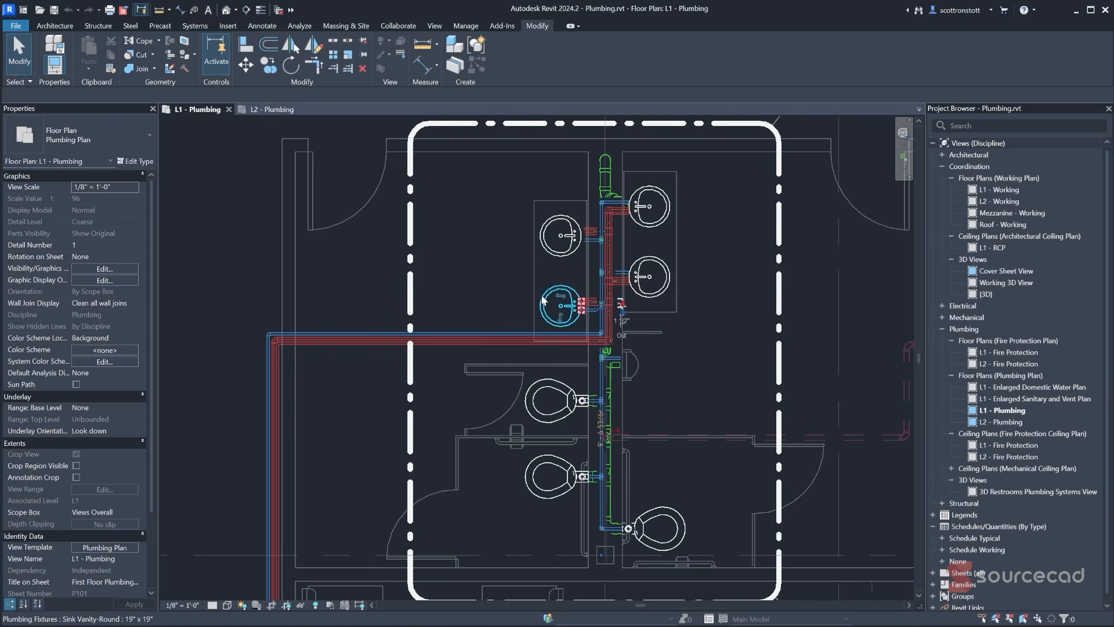
ctrl+click(548, 400)
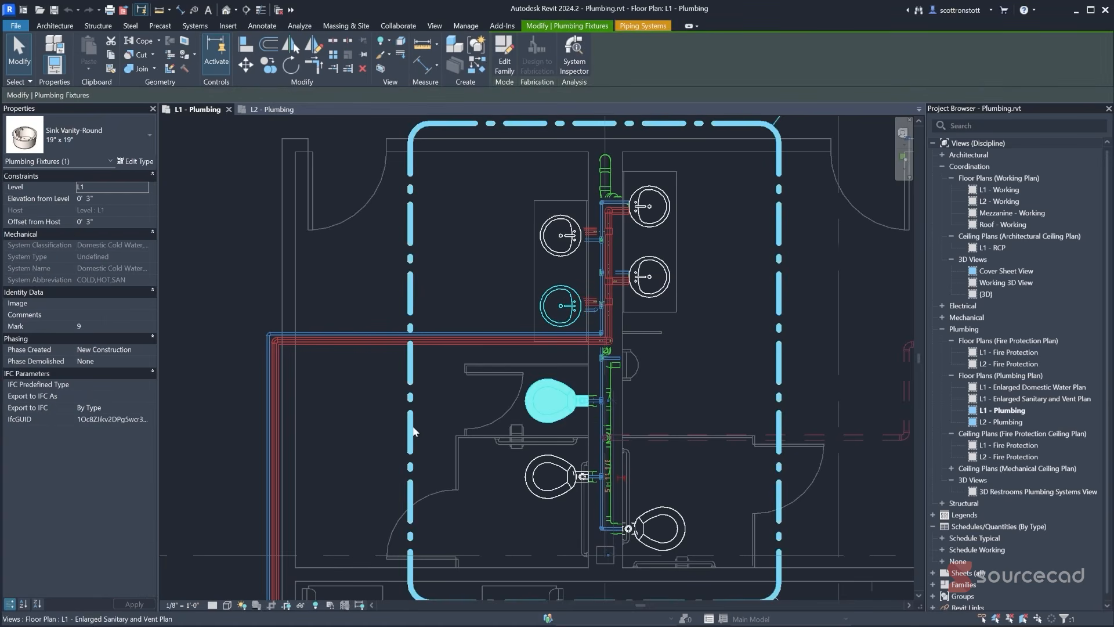
click(110, 55)
click(88, 69)
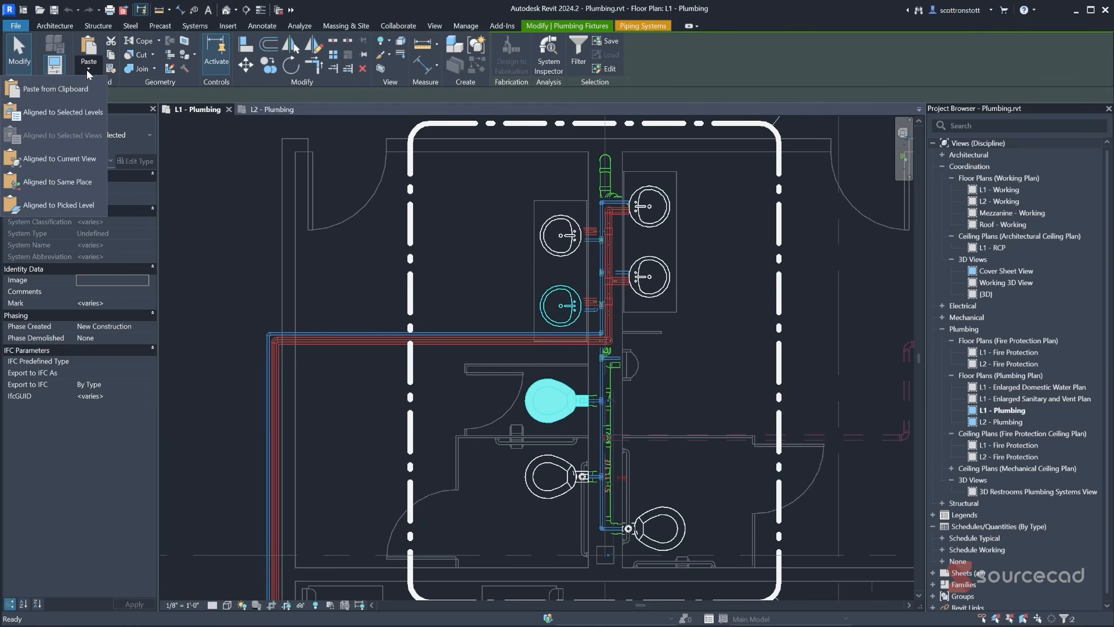
click(61, 119)
click(495, 254)
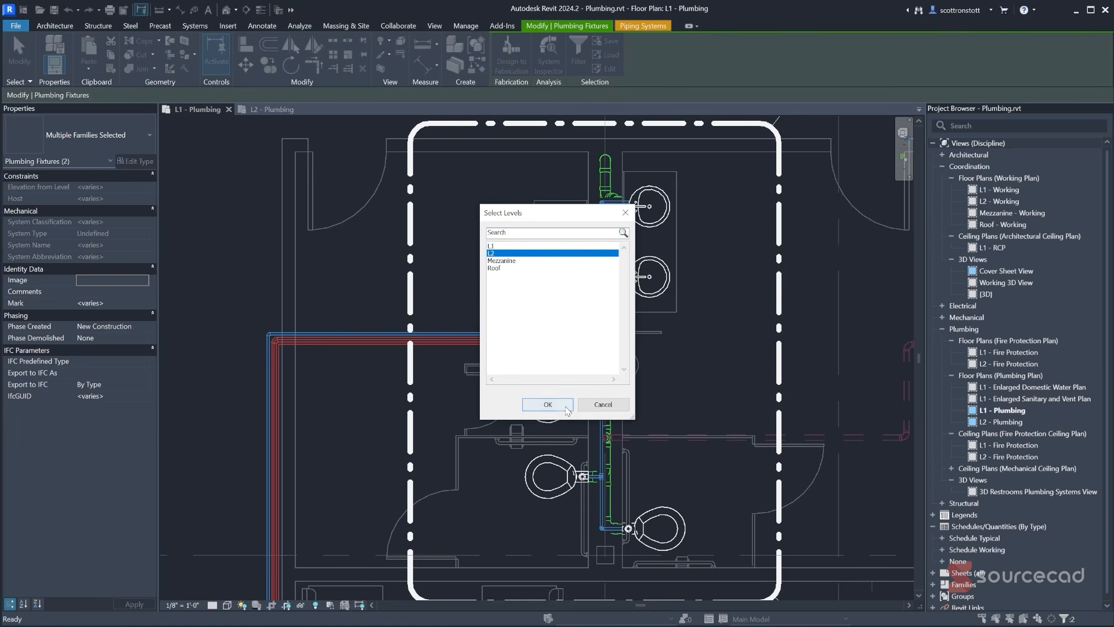
click(548, 405)
click(273, 111)
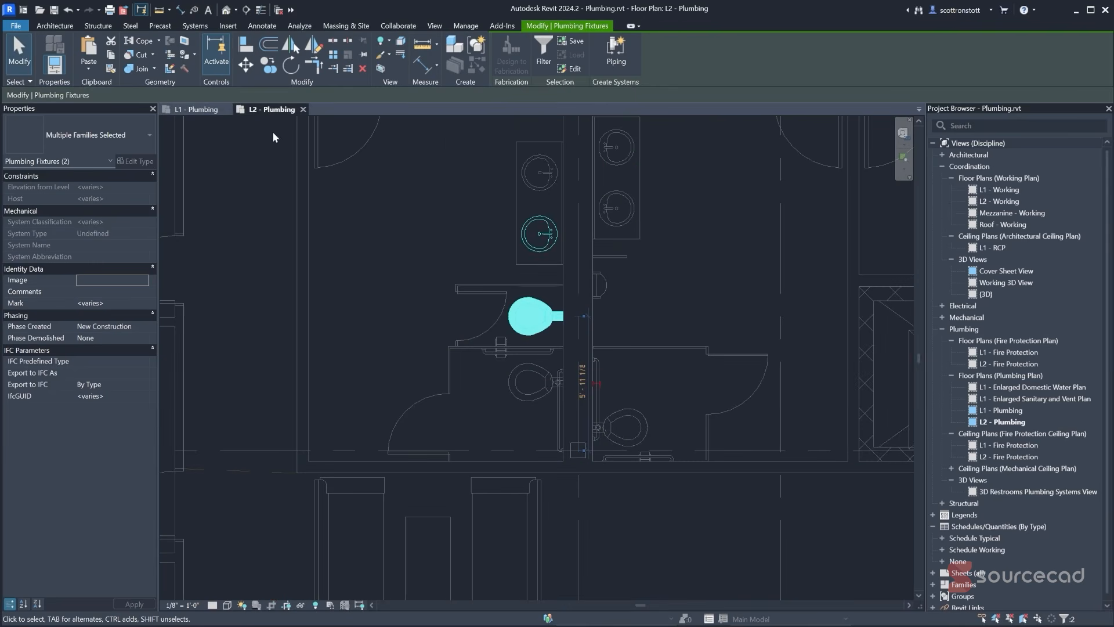
click(400, 285)
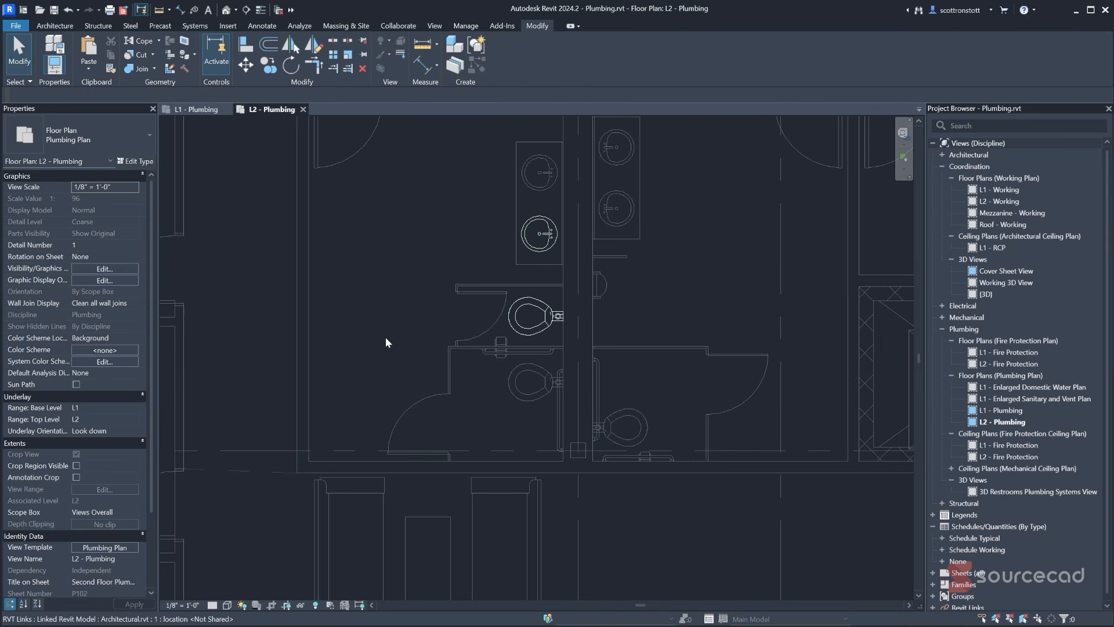
- Copy the pasted L2 sink onto the upper linked sink of the left restroom's counter, with multiple copies enabled
middle_drag(509, 238, 553, 344)
click(552, 344)
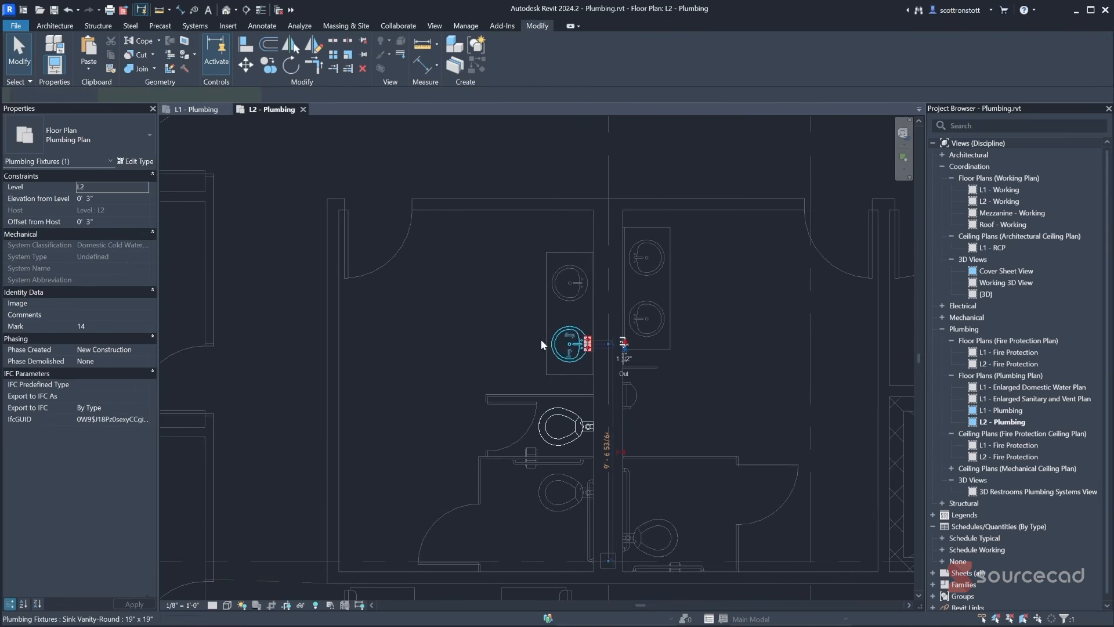
scroll(557, 343, up, 4)
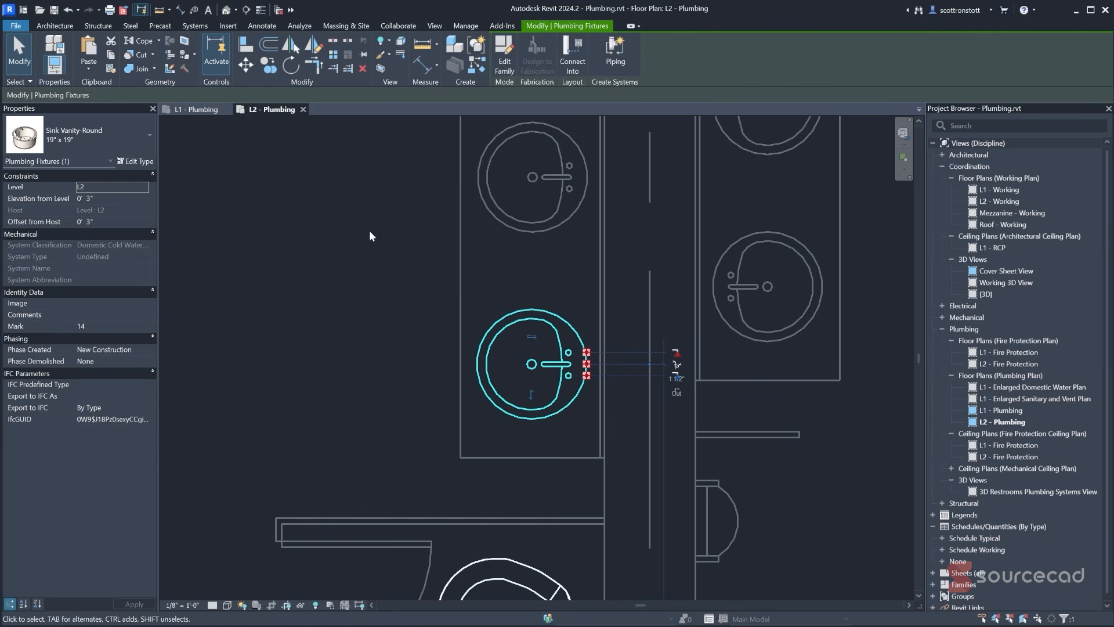
click(270, 70)
click(476, 364)
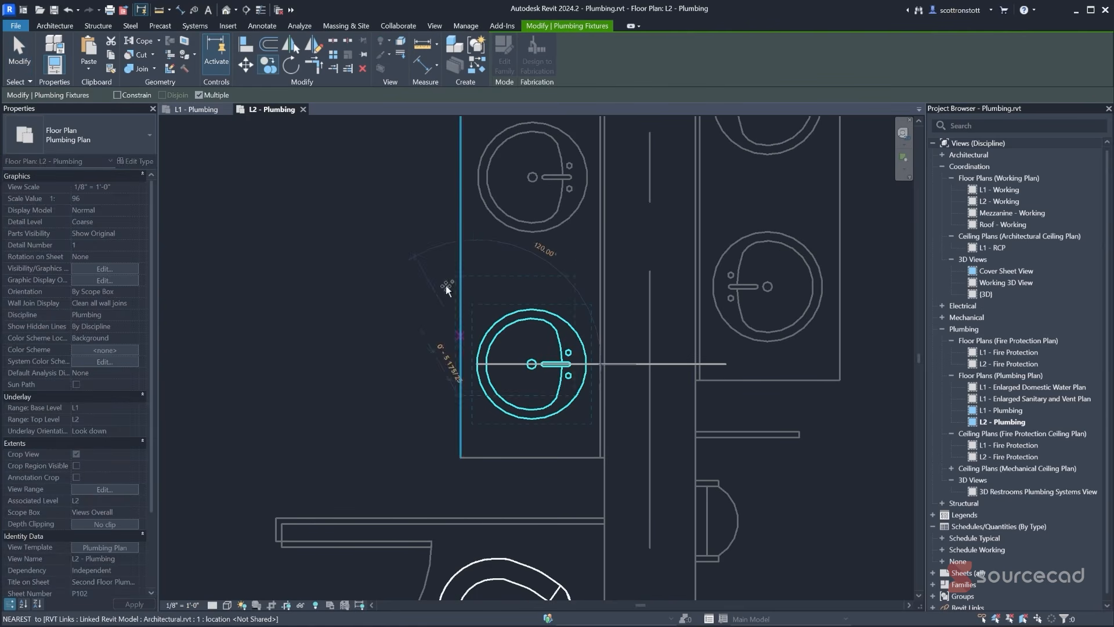
click(477, 177)
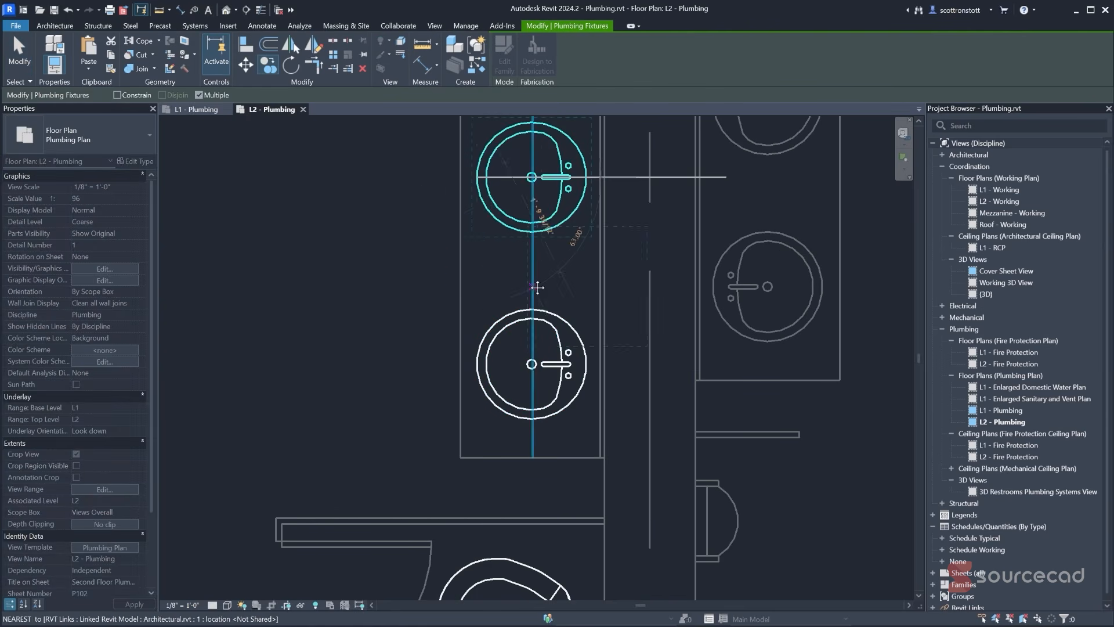
- Place another sink copy in the open area of the right restroom on L2 and rotate it 180°
scroll(400, 348, down, 4)
click(586, 311)
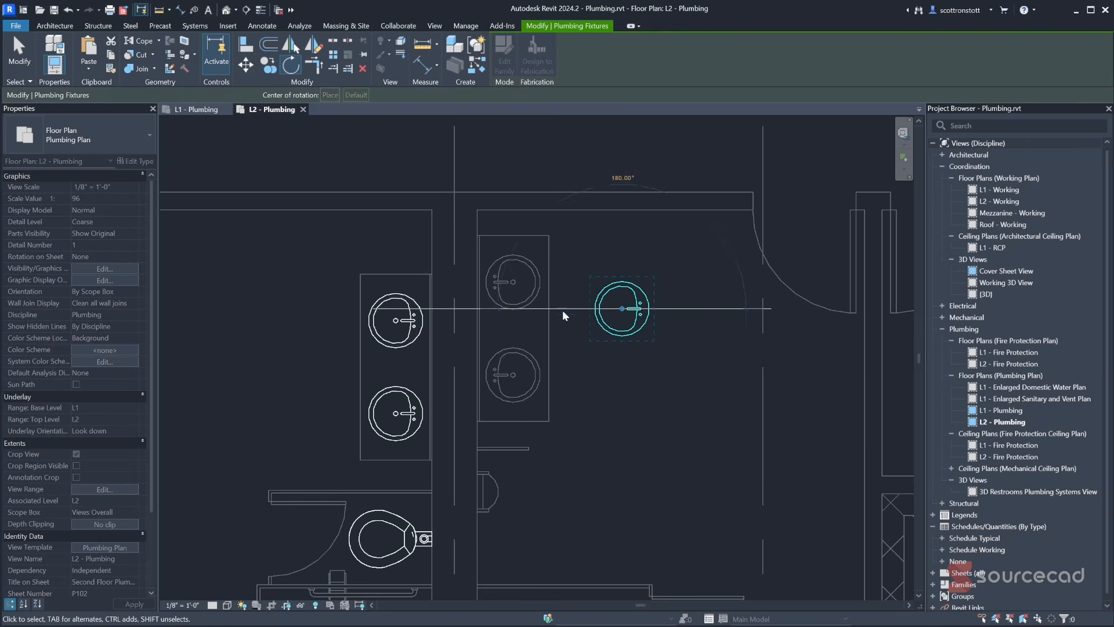
key(Escape)
- Align the rotated sink with the upper linked sink on the right restroom's counter
click(247, 45)
click(513, 290)
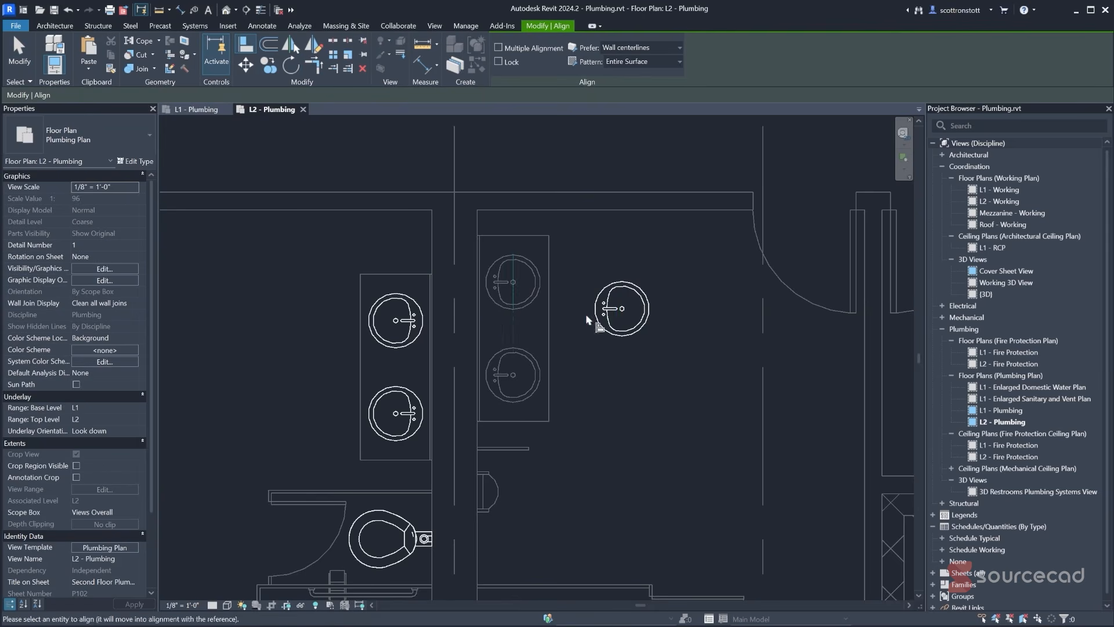
click(622, 319)
click(544, 287)
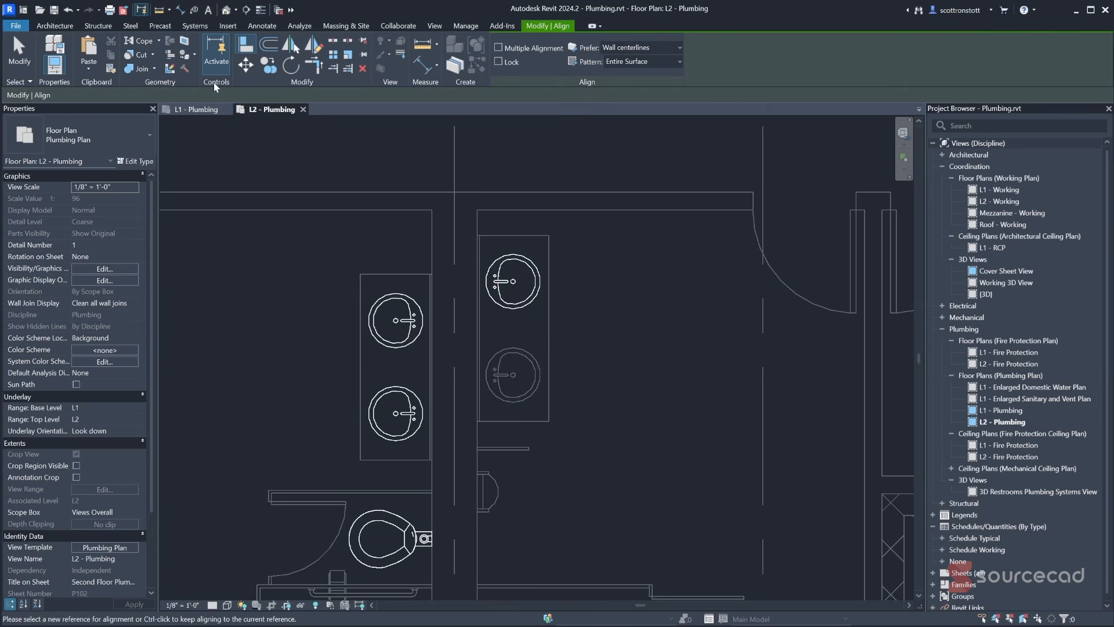
key(Escape)
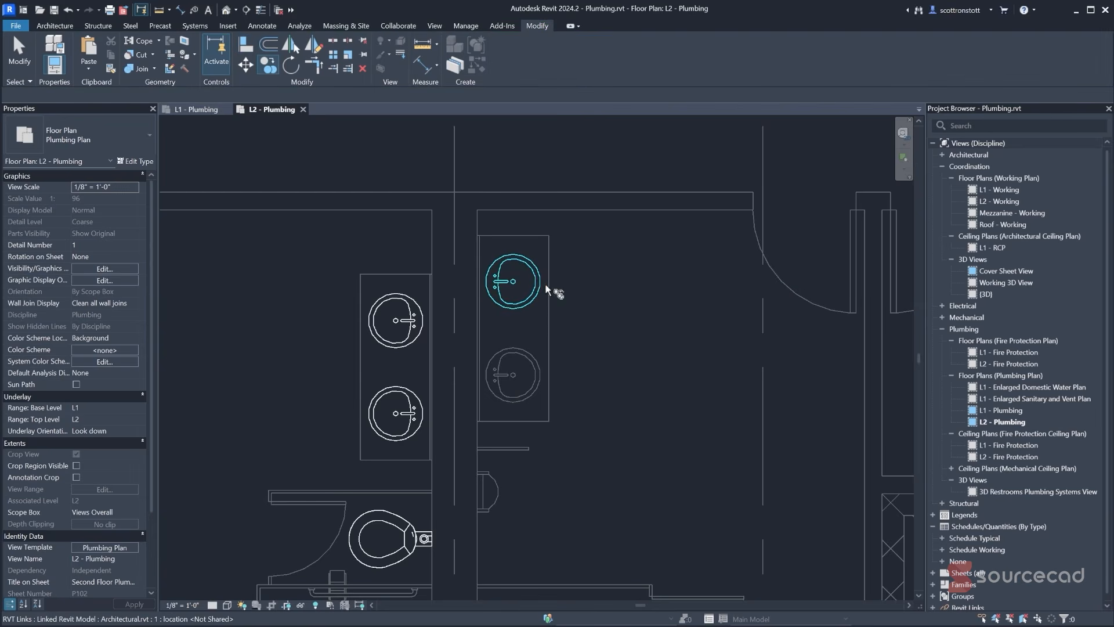
- Copy the right restroom's upper sink onto the lower linked sink of the same counter
click(543, 284)
click(540, 282)
click(540, 375)
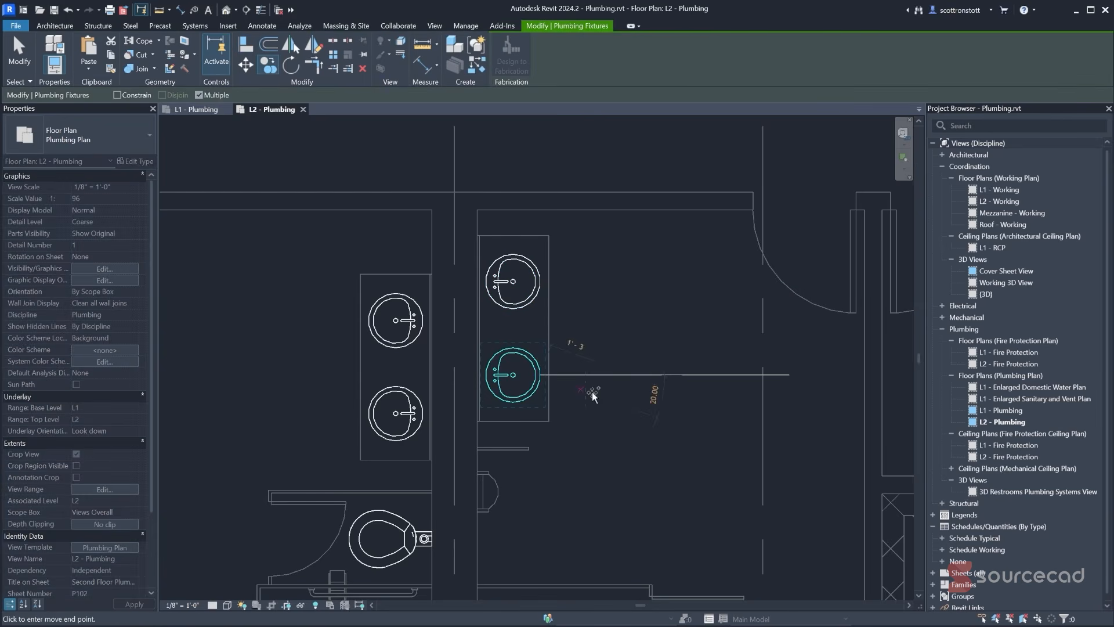
- Inspect the drinking fountain's pipe connectors in the L1 - Plumbing plan and compare with its location in the L2 - Plumbing plan
click(186, 109)
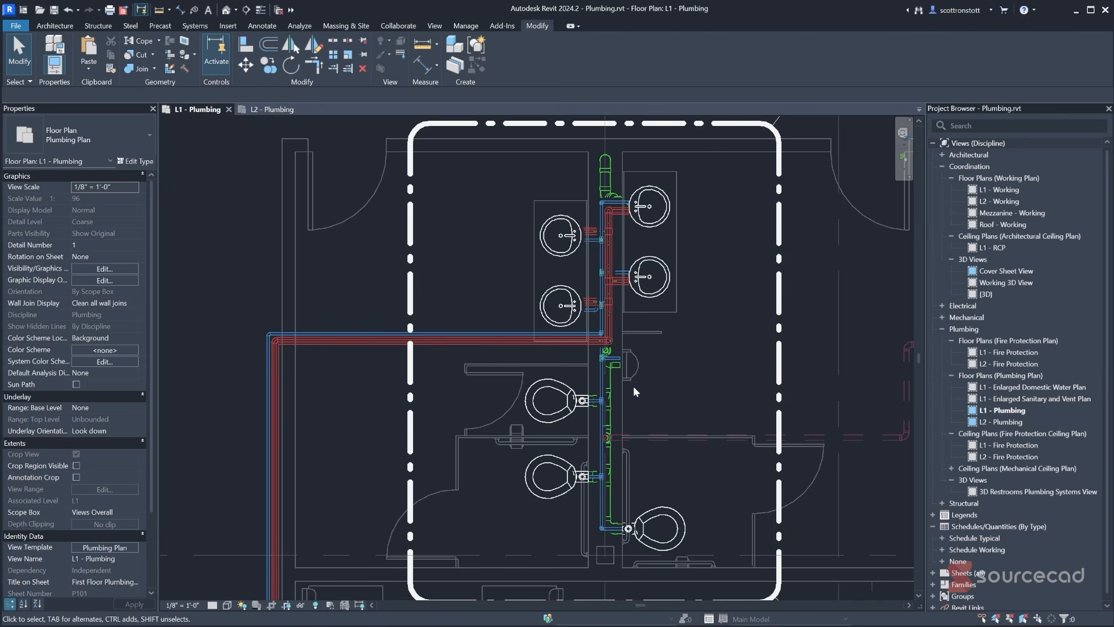
scroll(633, 385, up, 2)
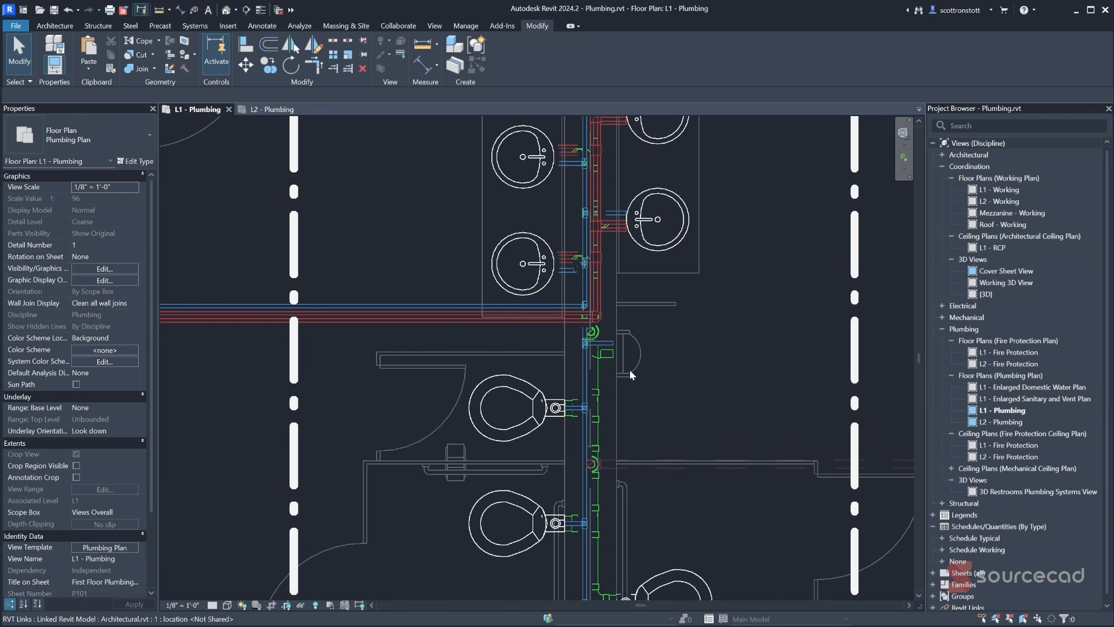
scroll(627, 367, up, 5)
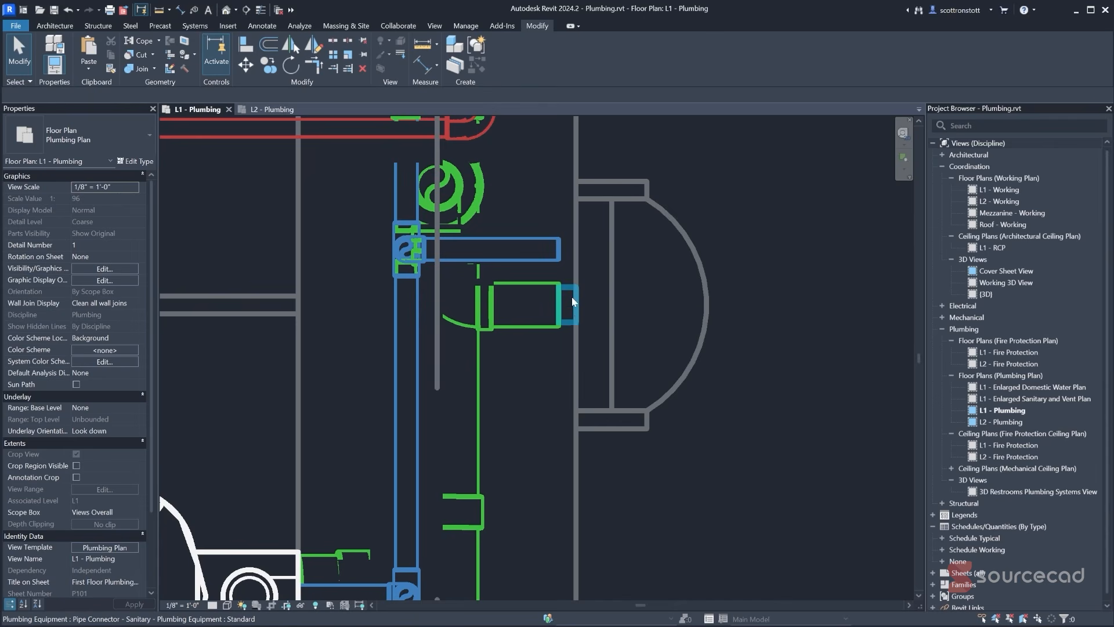
key(ctrl+Tab)
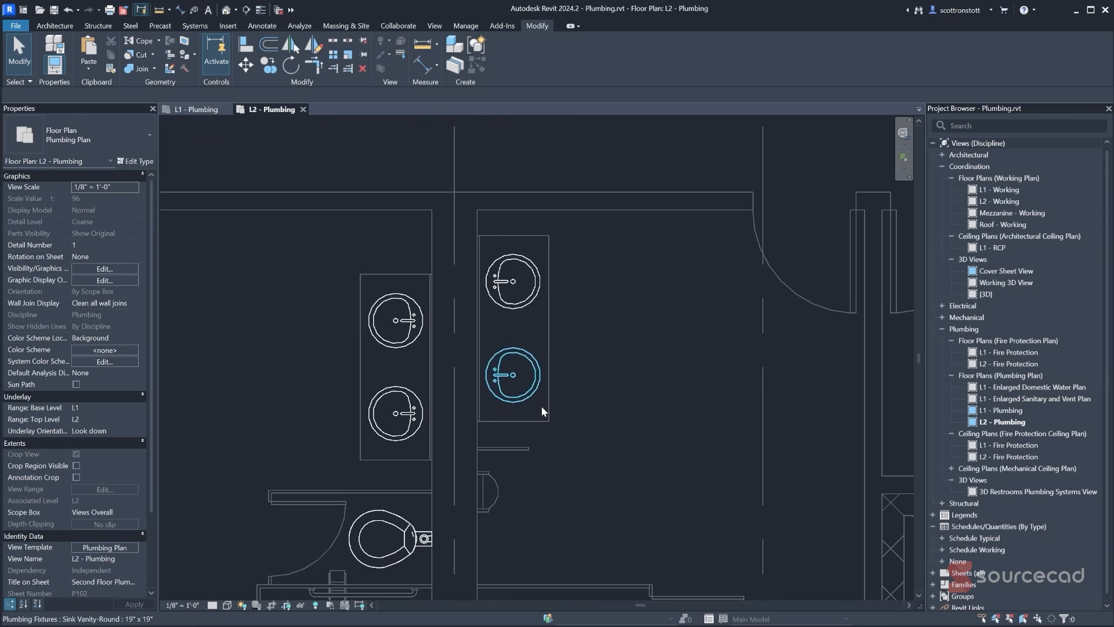
scroll(542, 406, down, 1)
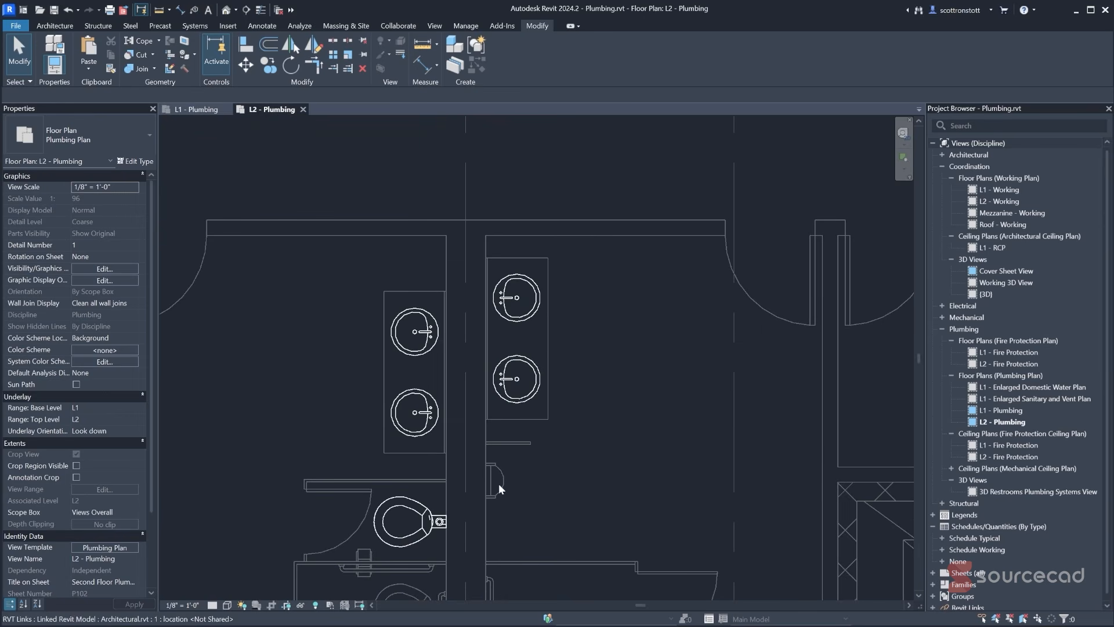
middle_drag(533, 481, 583, 343)
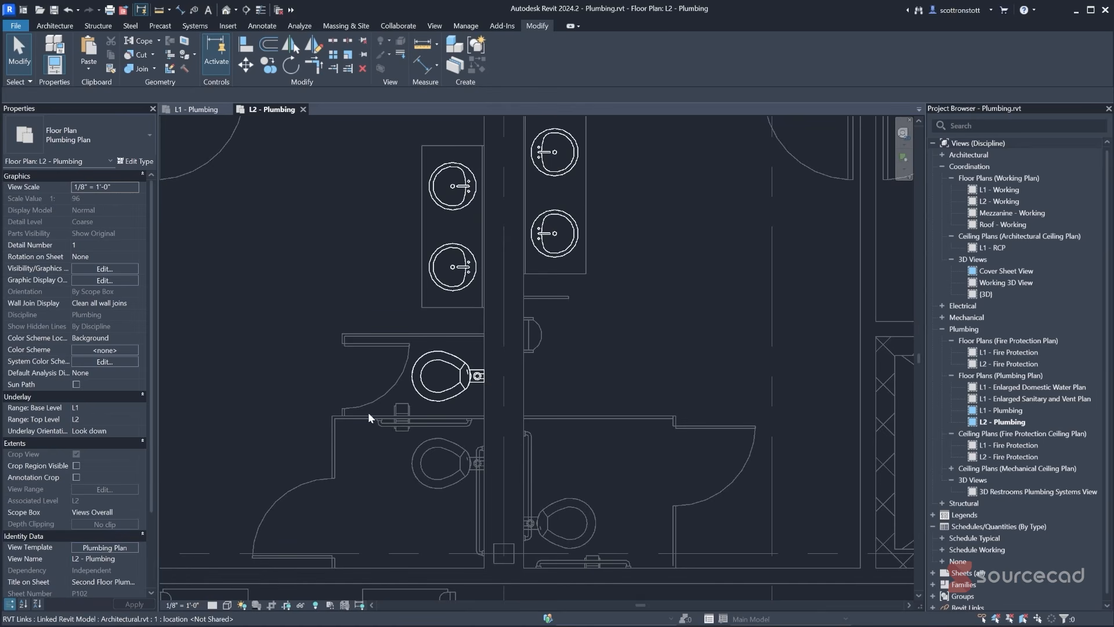
- Copy the left restroom's lower water closet and the right restroom's water closet from L1 and paste them aligned to level L2
click(197, 109)
scroll(407, 393, up, 5)
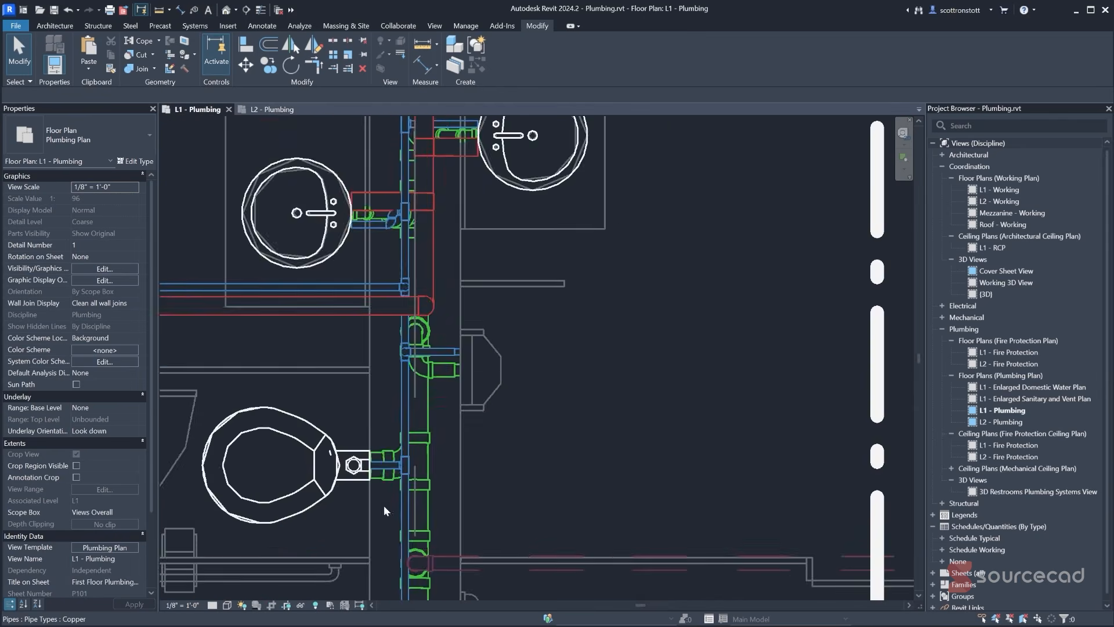
scroll(384, 505, down, 5)
click(406, 401)
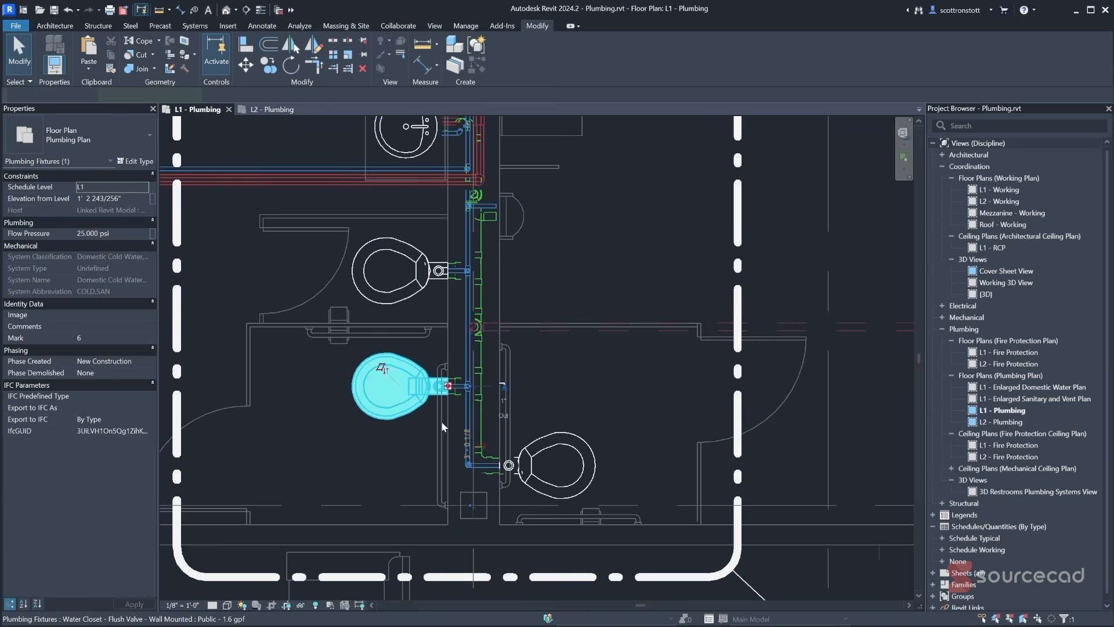
ctrl+click(531, 468)
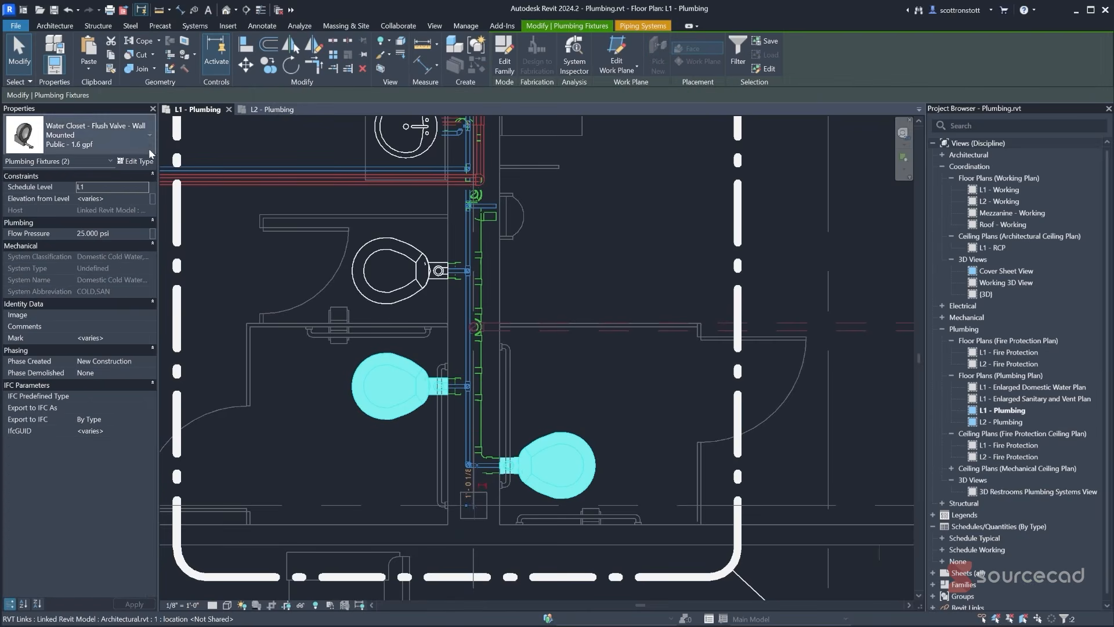
click(88, 68)
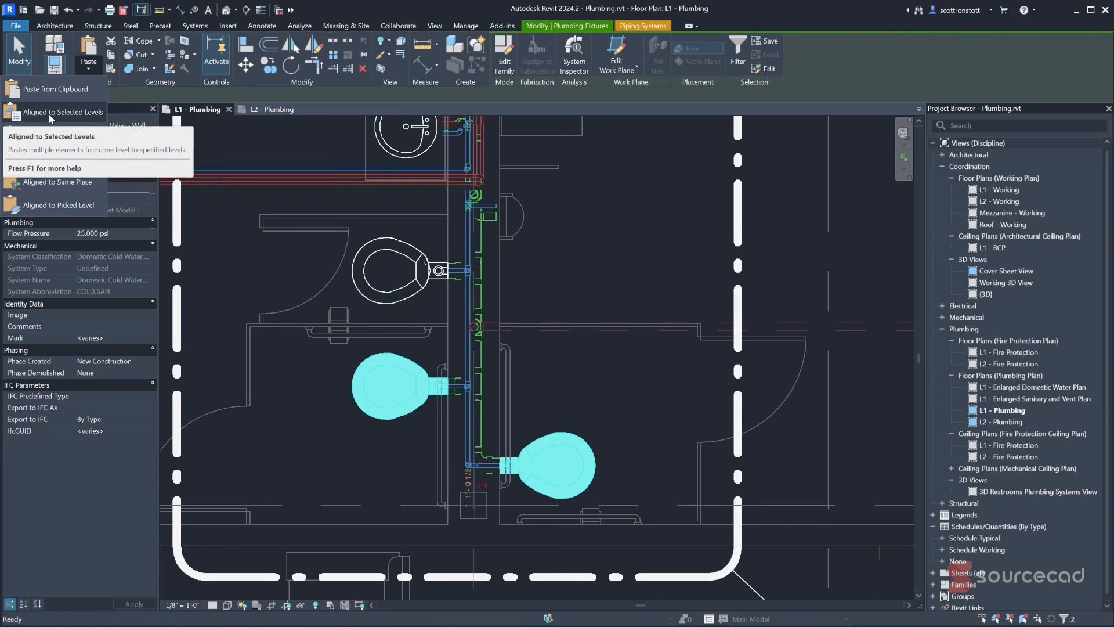
click(47, 113)
click(494, 254)
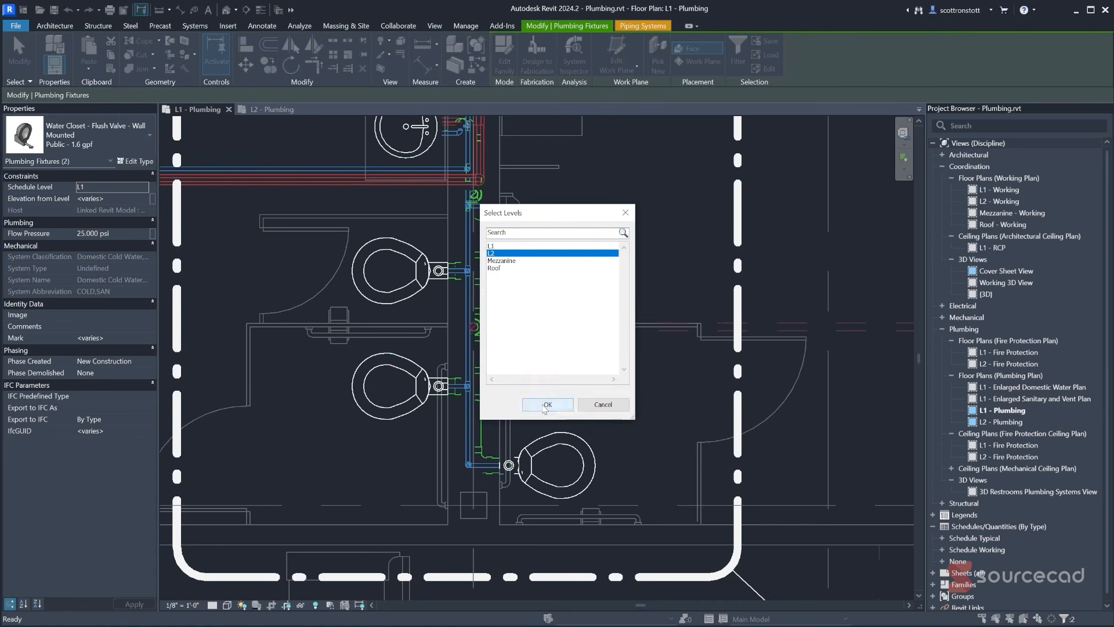
click(546, 404)
click(261, 110)
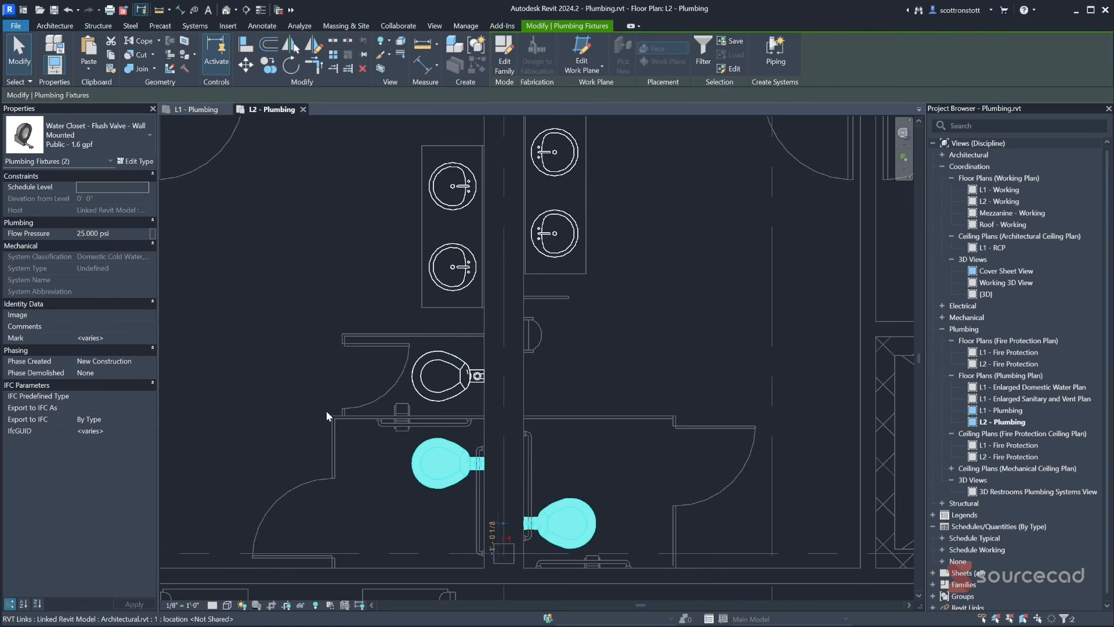
click(331, 436)
- Draw a horizontal building section just below both restrooms in the L2 - Plumbing plan, looking toward the fixtures, and open its view
scroll(411, 484, down, 2)
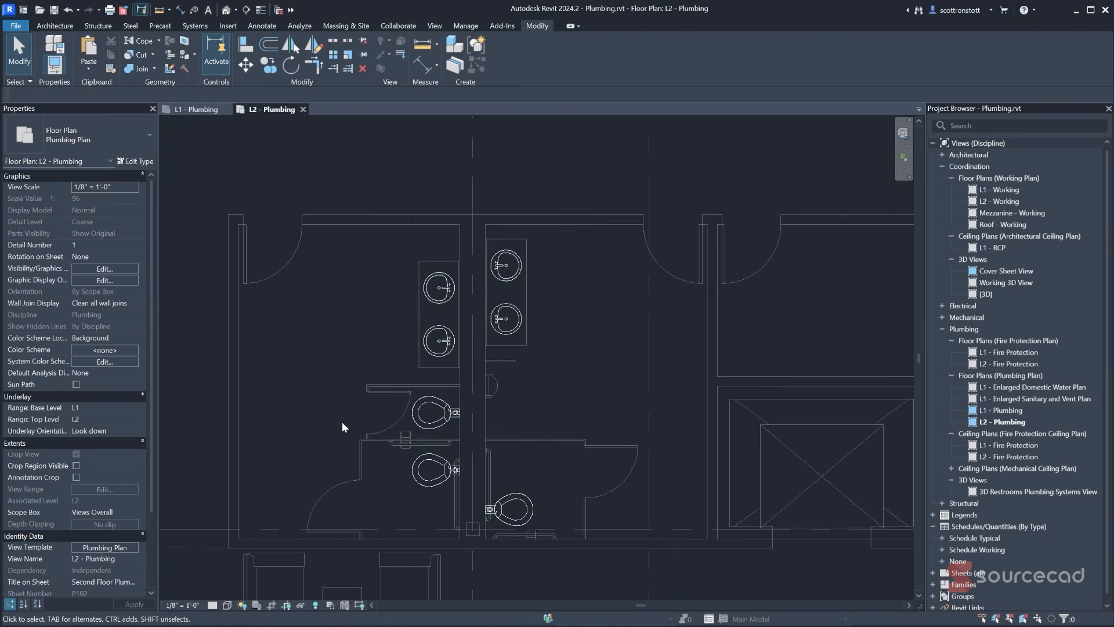
middle_drag(357, 413, 416, 364)
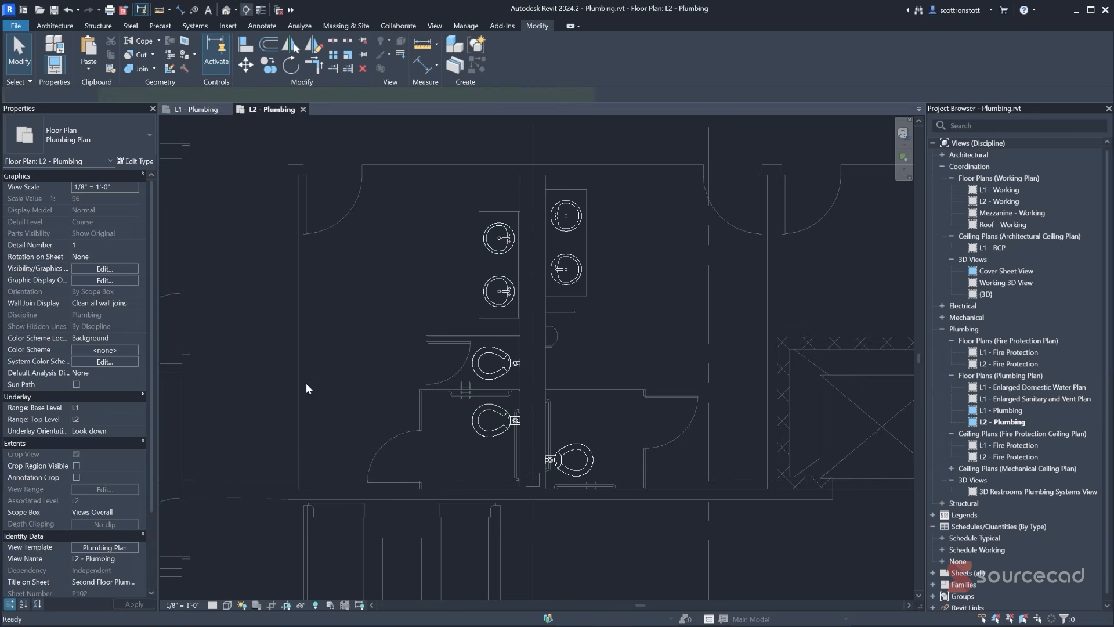
click(246, 10)
click(278, 506)
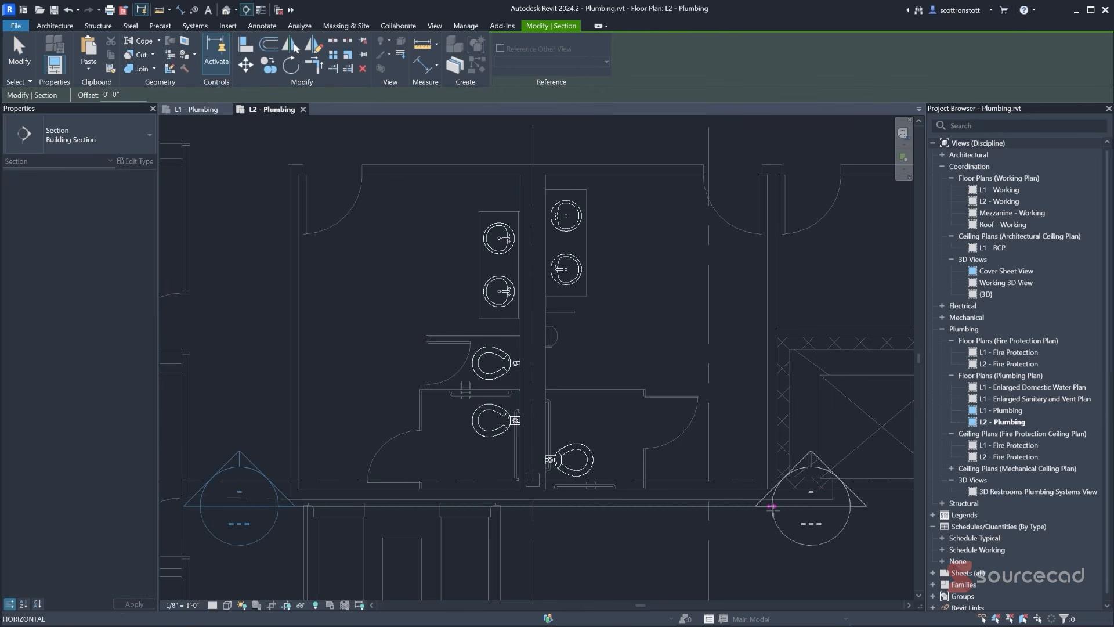
click(776, 507)
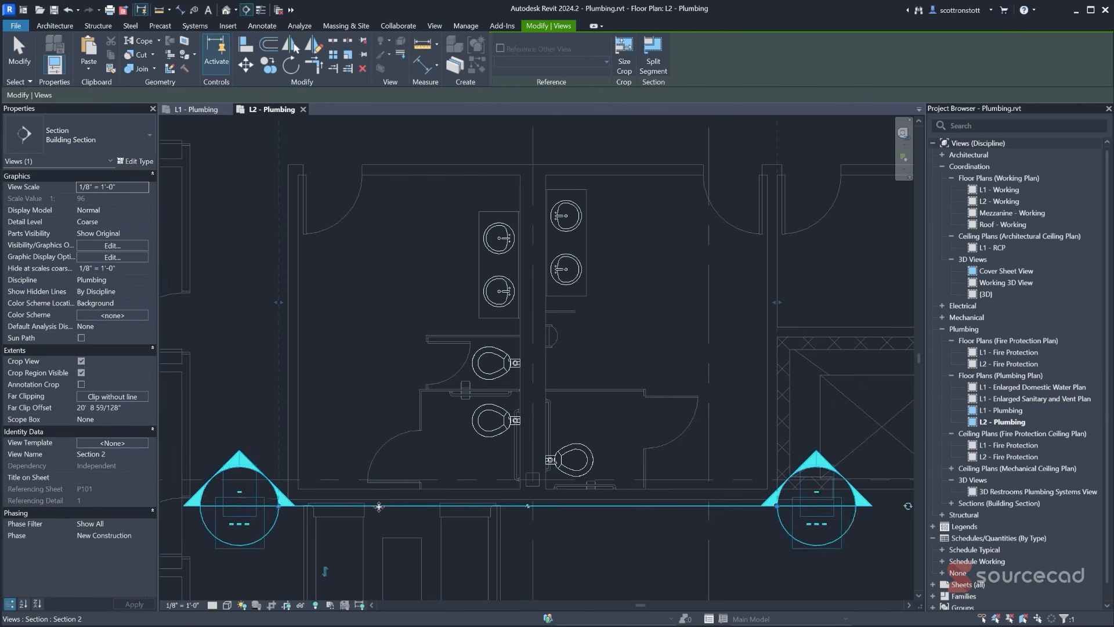
right_click(283, 504)
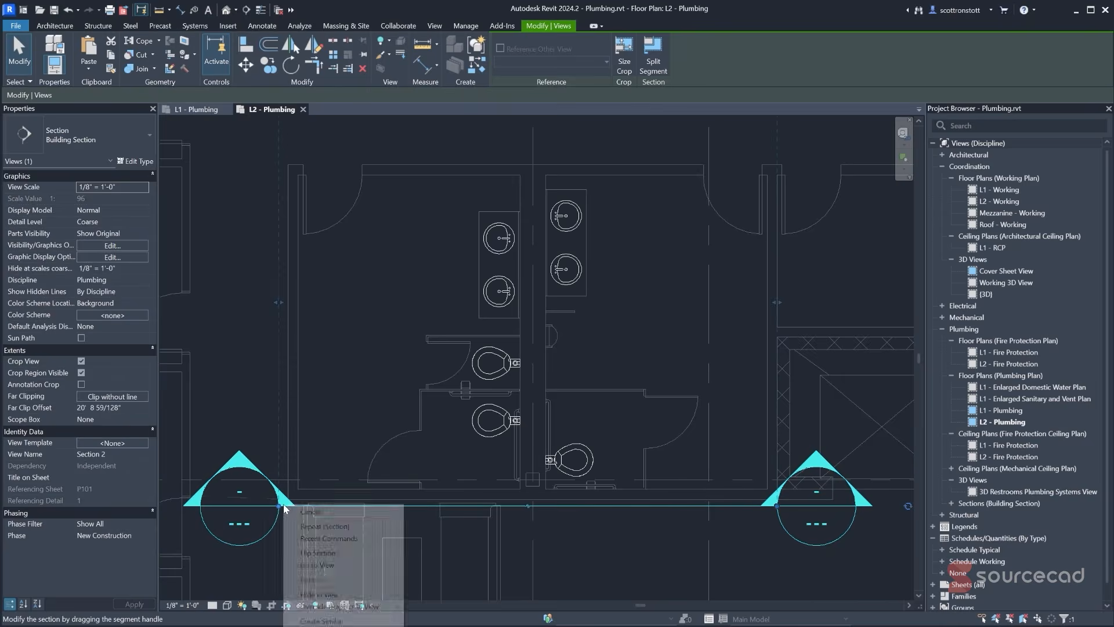
click(317, 565)
- Extend the section's crop region upward past the L3 structural level so the L2 restroom fixtures are included
scroll(528, 413, up, 5)
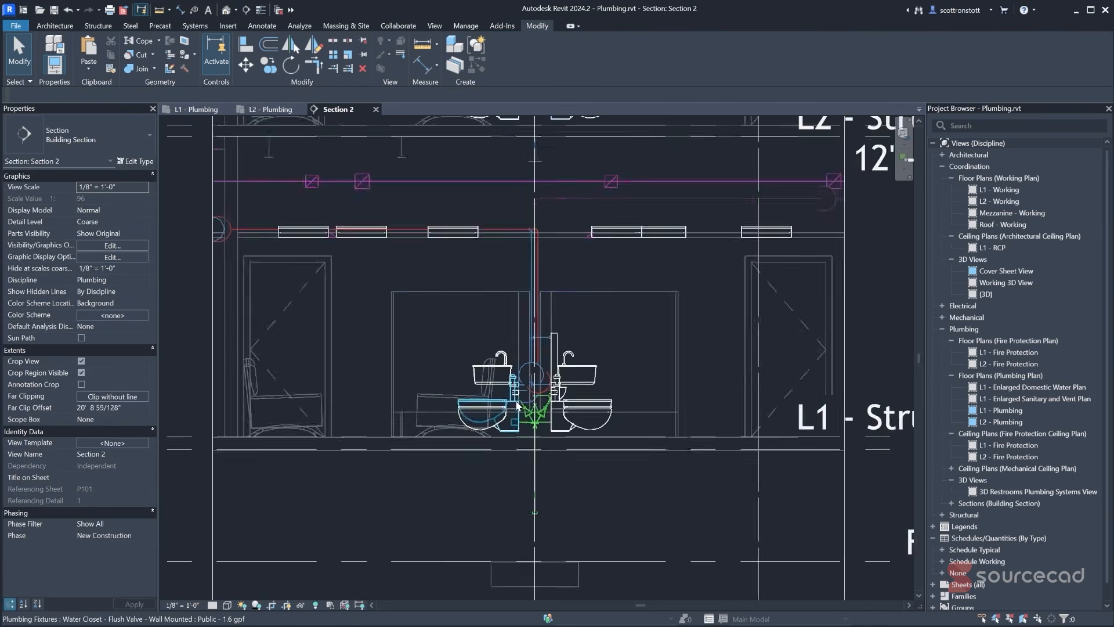
scroll(251, 379, up, 4)
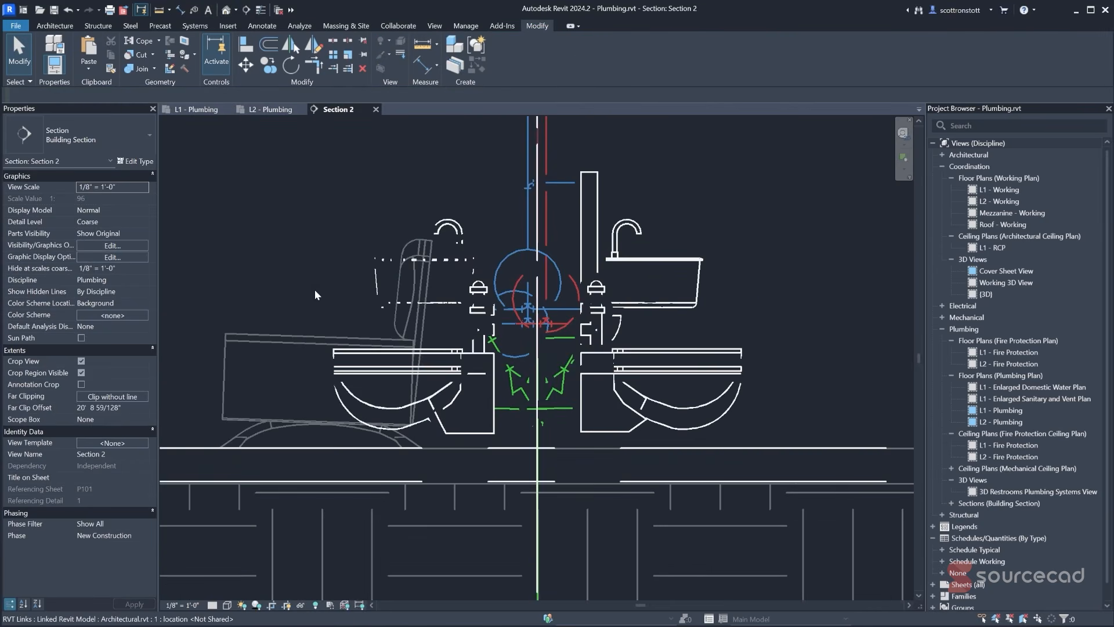
middle_drag(315, 290, 321, 319)
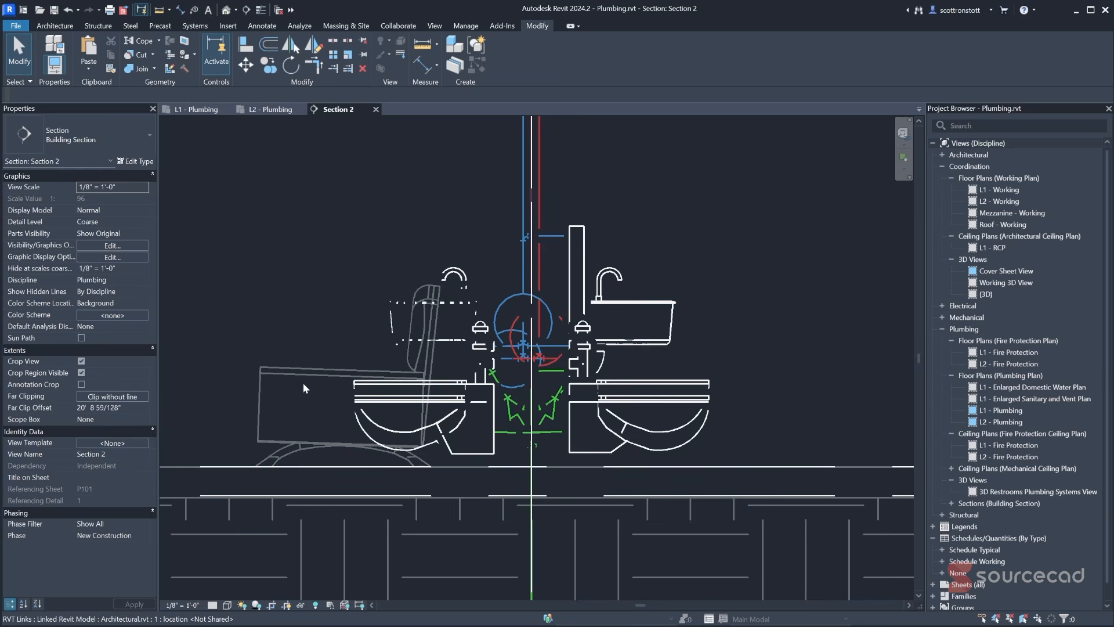
scroll(543, 458, down, 5)
middle_drag(487, 299, 502, 504)
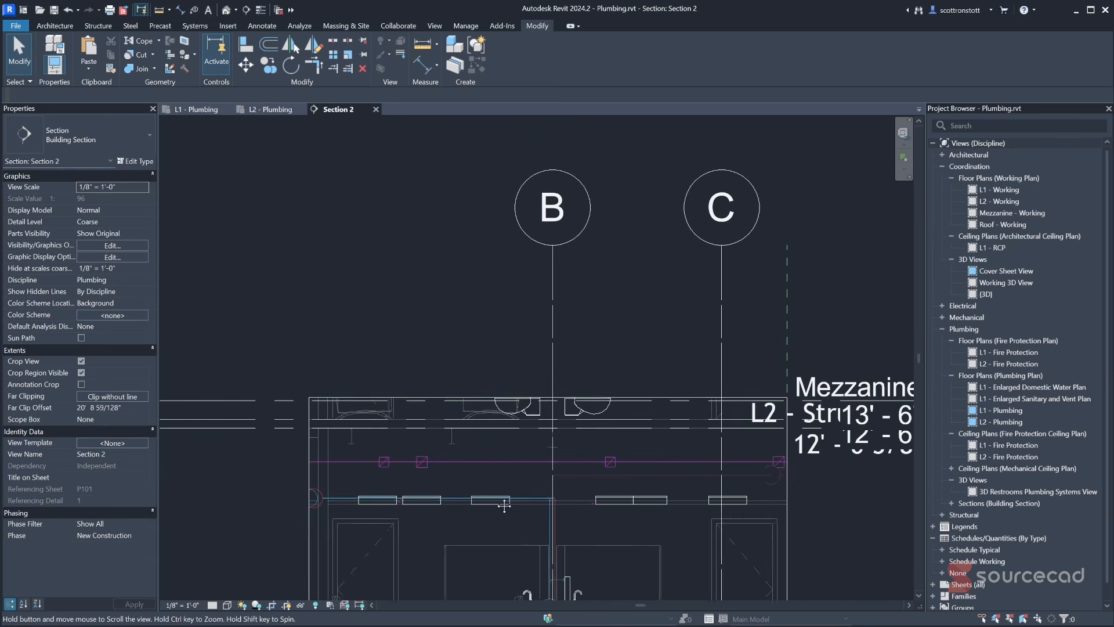
click(464, 398)
drag(545, 398, 548, 139)
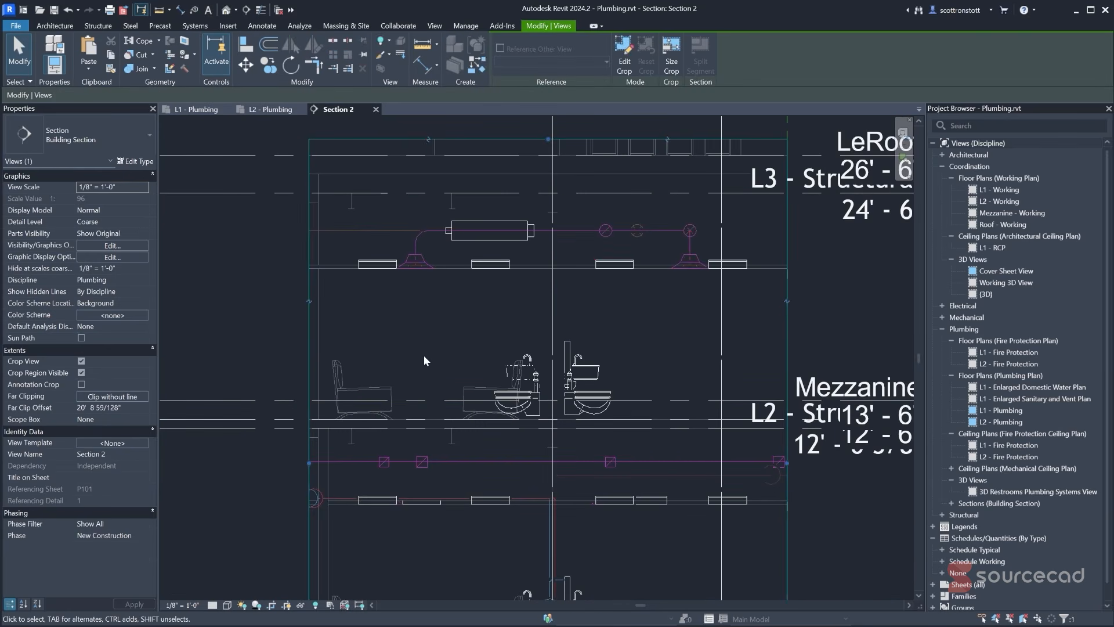
scroll(564, 405, up, 4)
middle_drag(436, 354, 478, 374)
scroll(354, 326, down, 2)
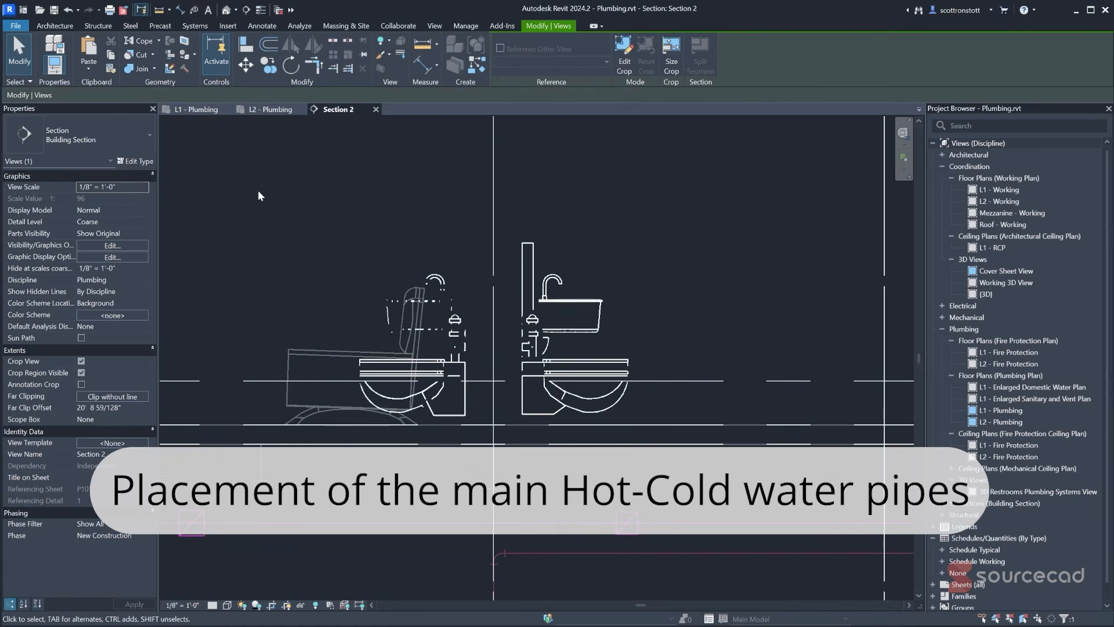
- Compare the restroom wall in the L2 - Plumbing plan with the hot and cold water pipe routing in the L1 - Plumbing plan
click(271, 112)
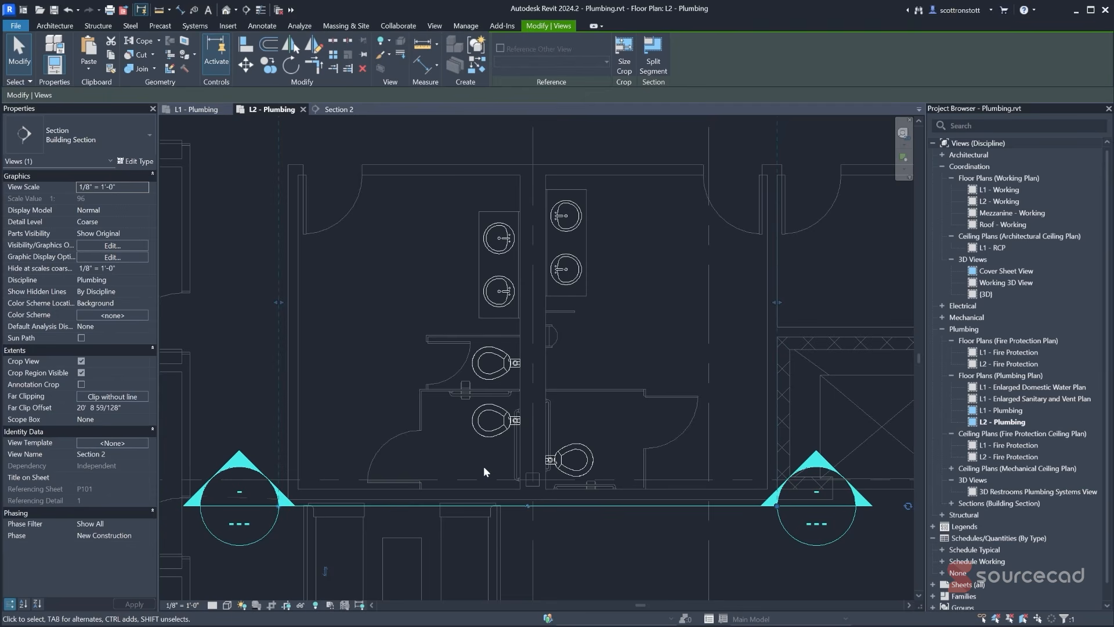
scroll(326, 444, down, 2)
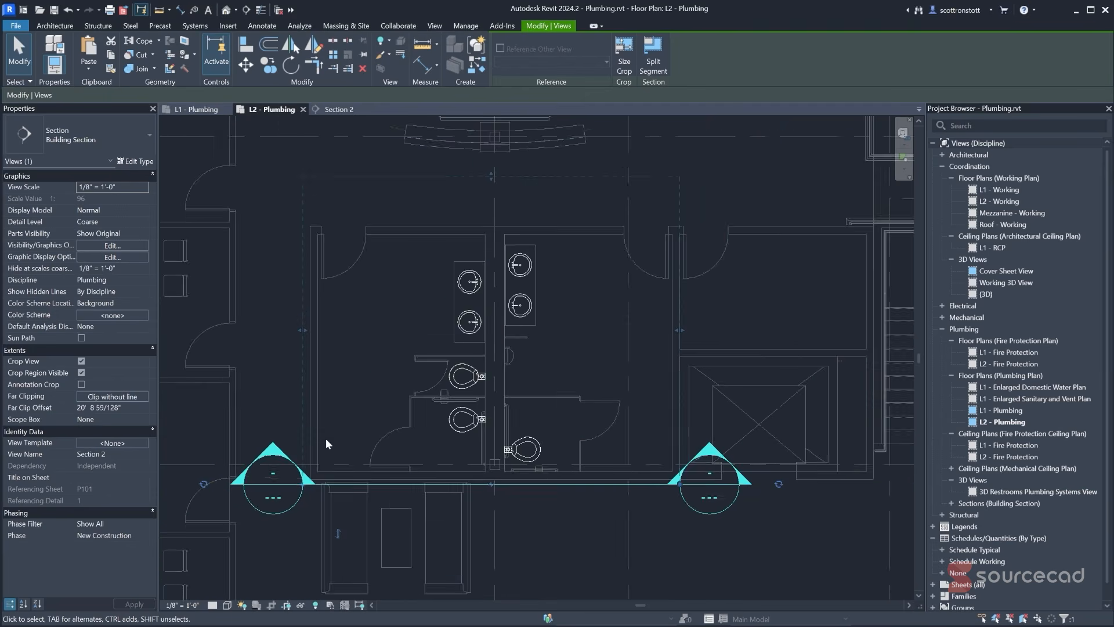
middle_drag(325, 439, 500, 394)
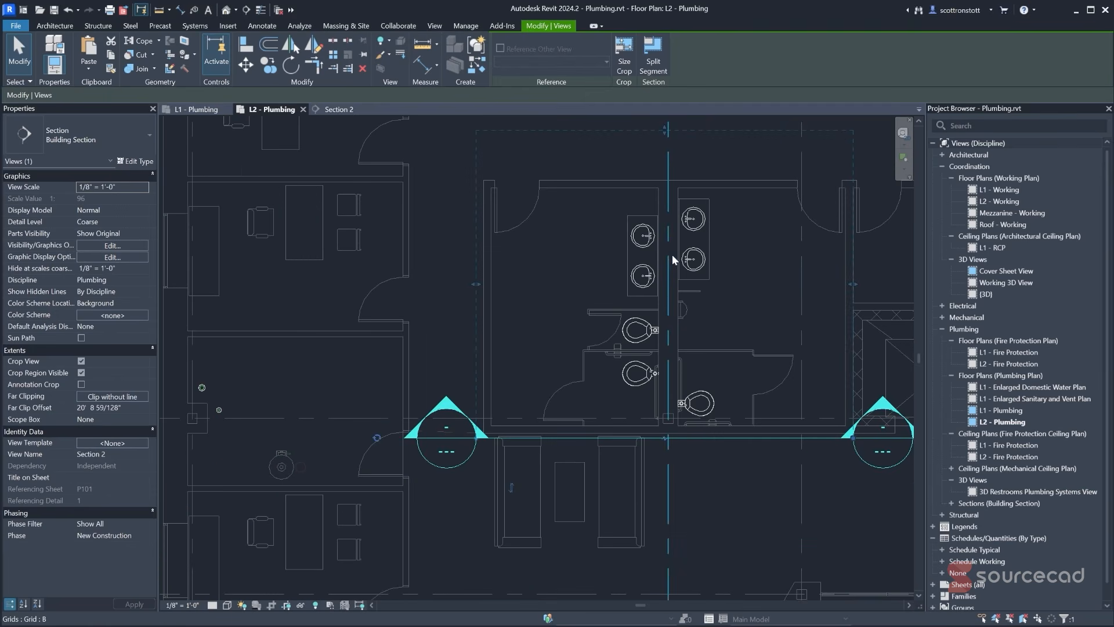
click(187, 110)
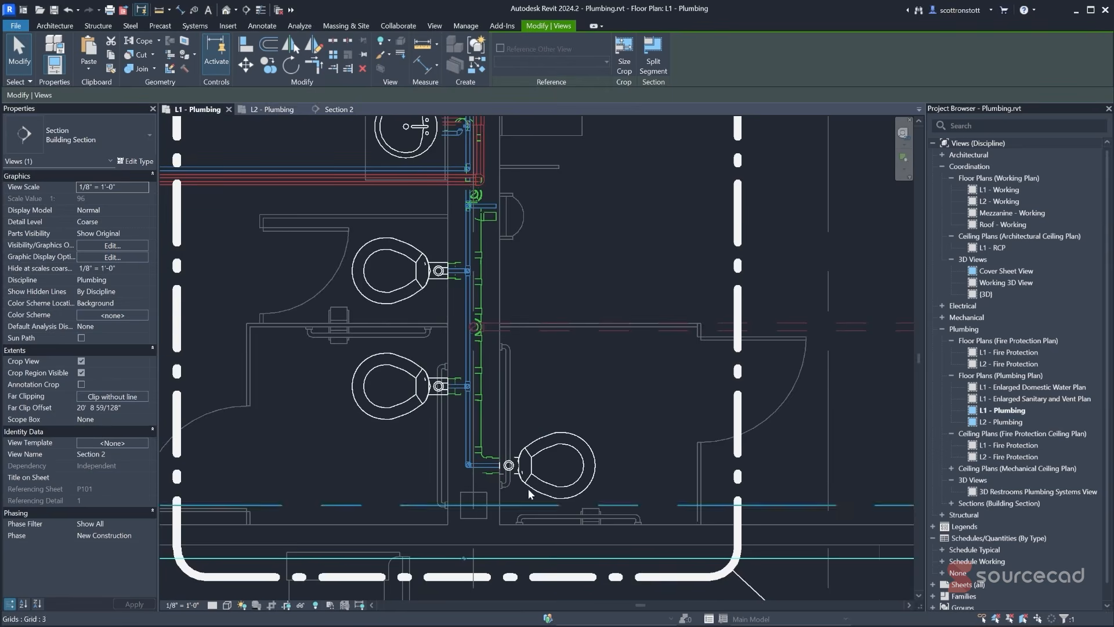
scroll(549, 325, up, 2)
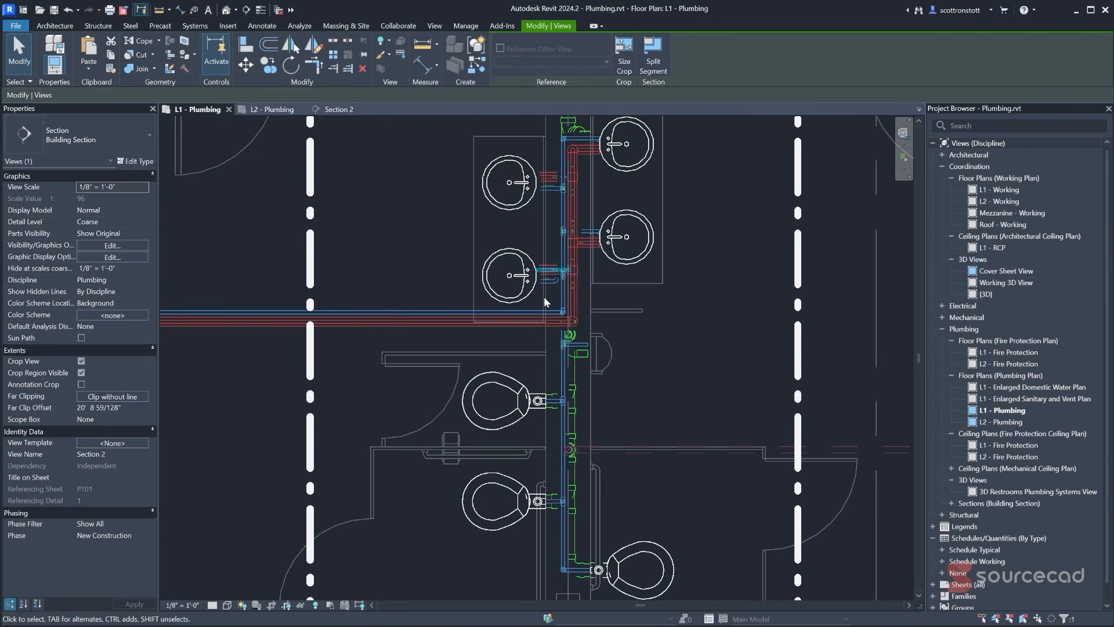
scroll(509, 390, down, 2)
scroll(508, 390, down, 1)
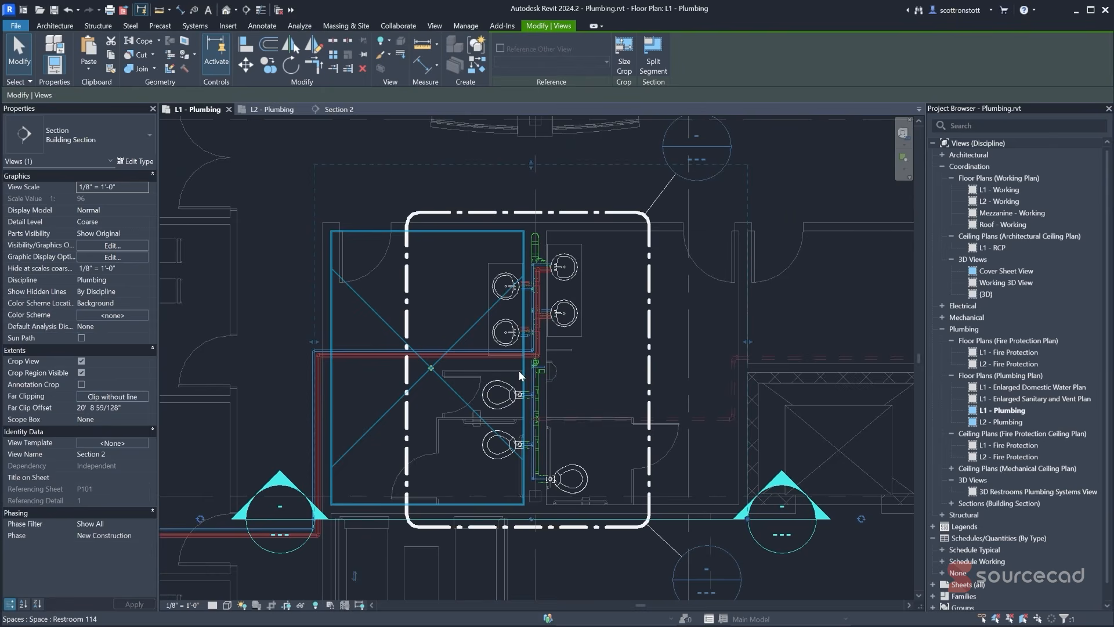
- Set the detail level of the Section 2 view to Fine and choose another view scale around the L1 water pipes
click(351, 110)
scroll(542, 391, down, 4)
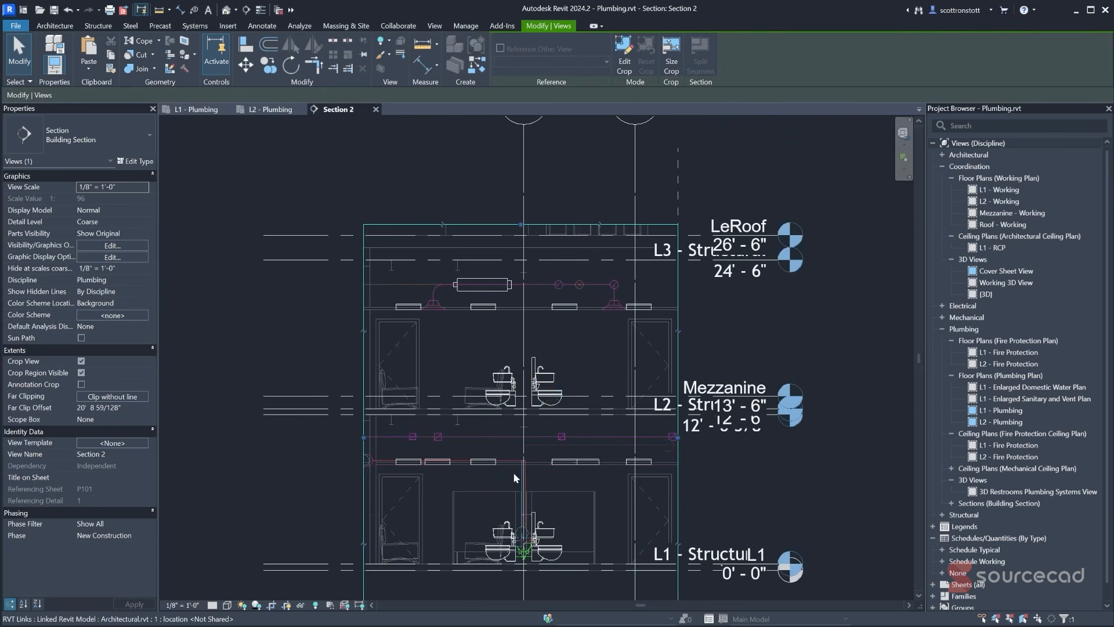
scroll(506, 361, up, 6)
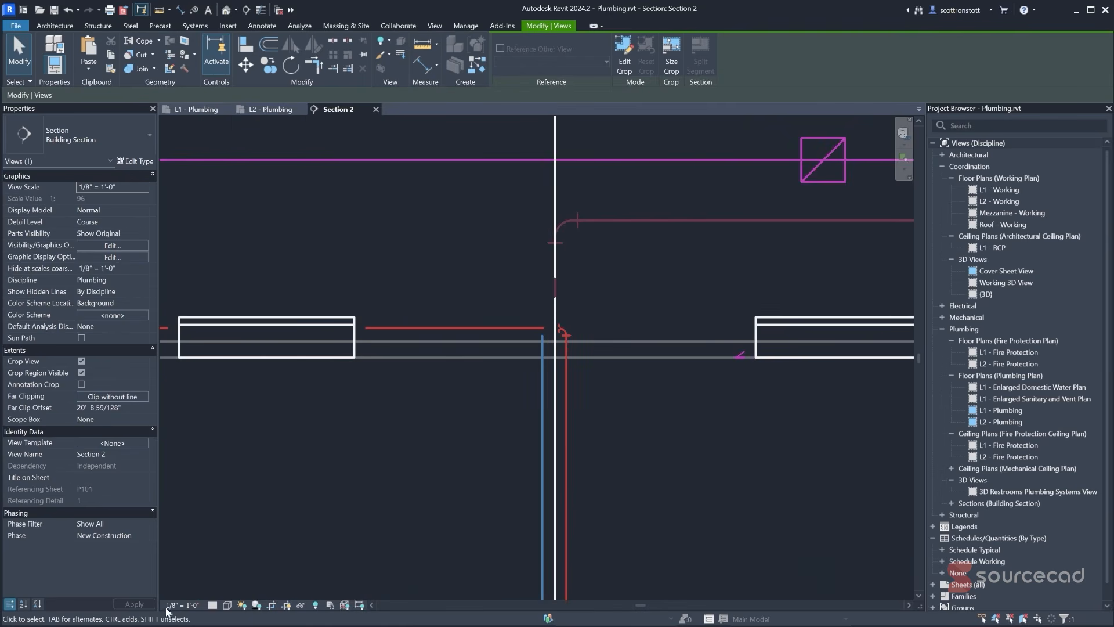
click(213, 605)
click(224, 587)
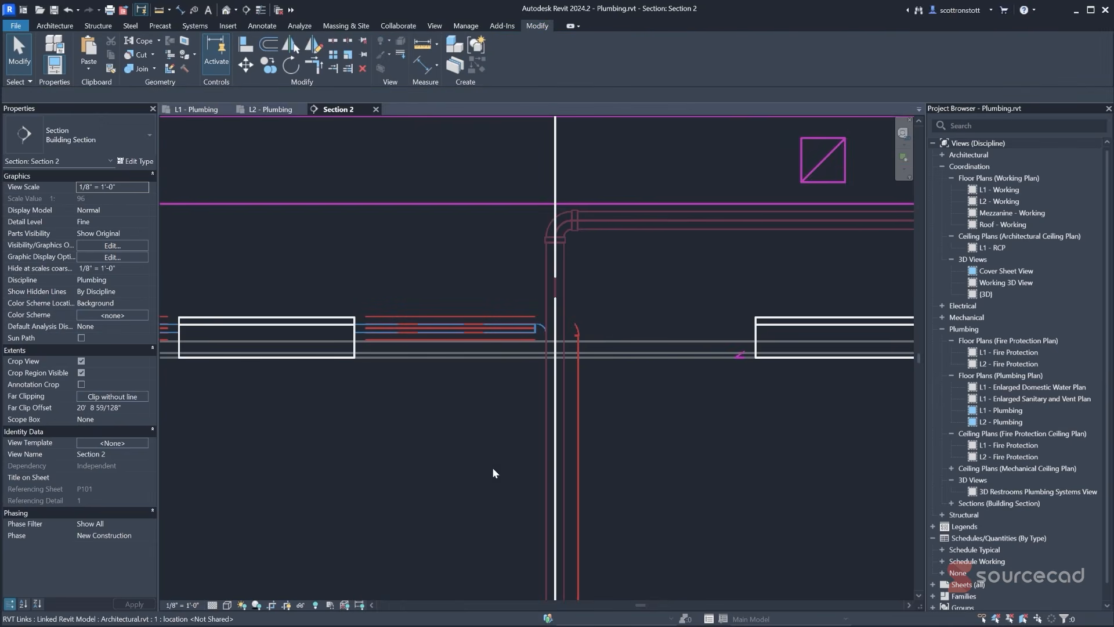
click(174, 605)
click(186, 348)
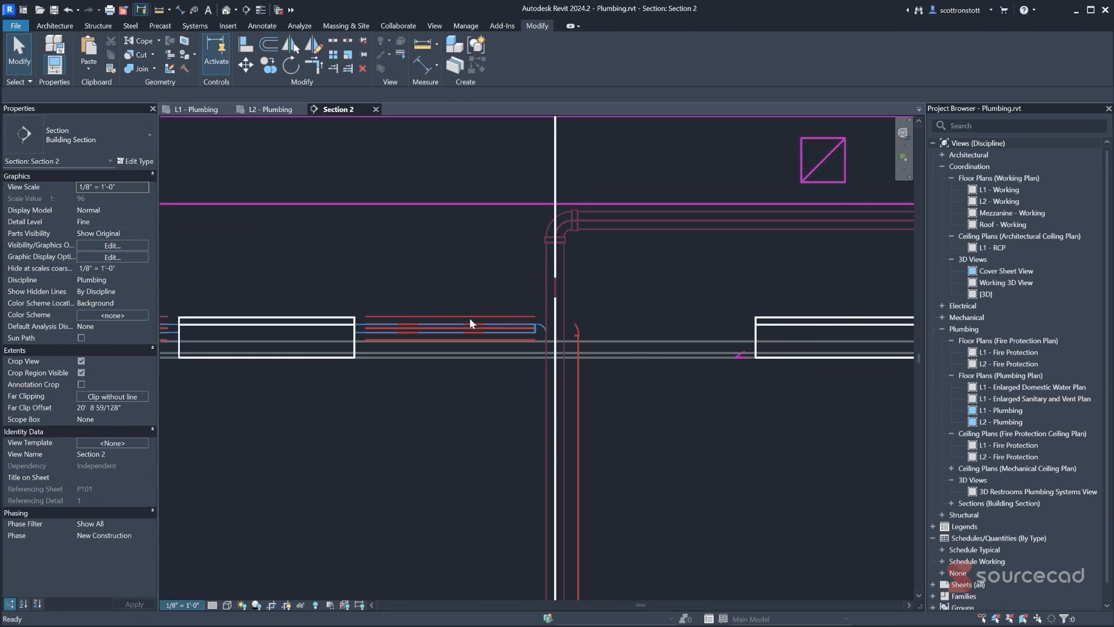
- Convert the domestic hot water elbow at the top of the first-floor riser to a tee in Section 2
scroll(566, 302, up, 3)
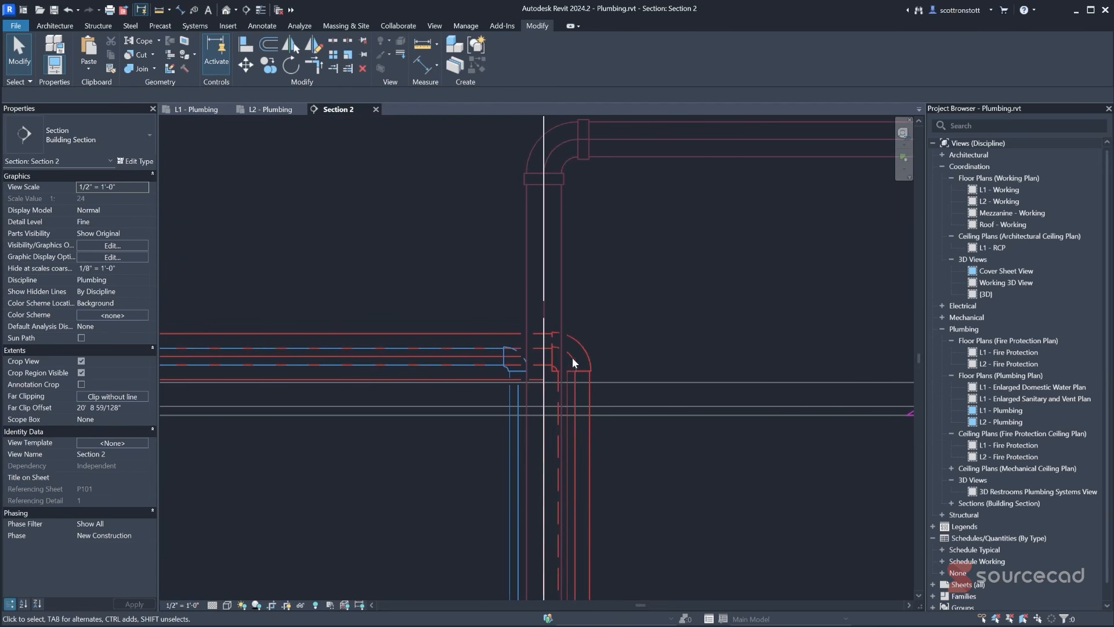
click(573, 359)
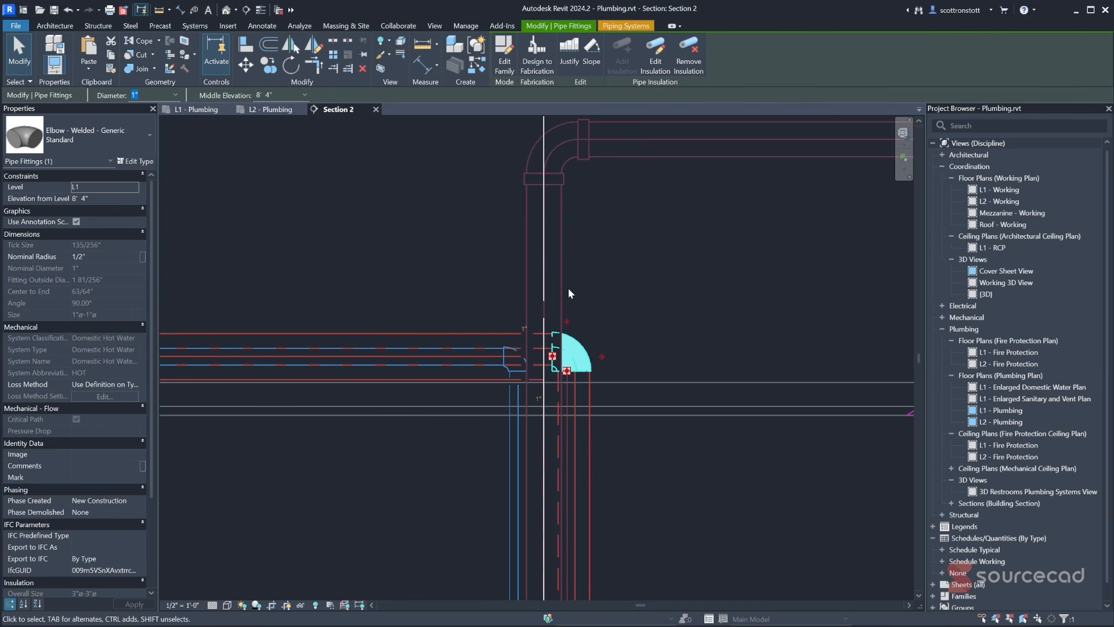
click(567, 323)
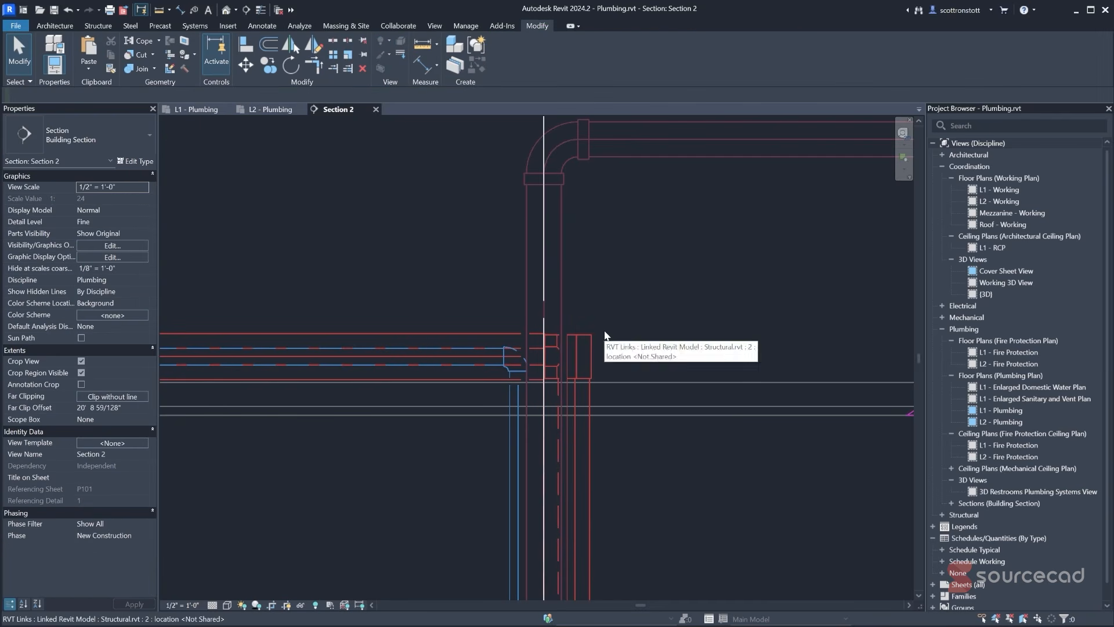
- Draw a 1" copper hot water riser straight up from the tee's open end to about 16' 2 1/2", behind the second-floor fixtures
click(573, 355)
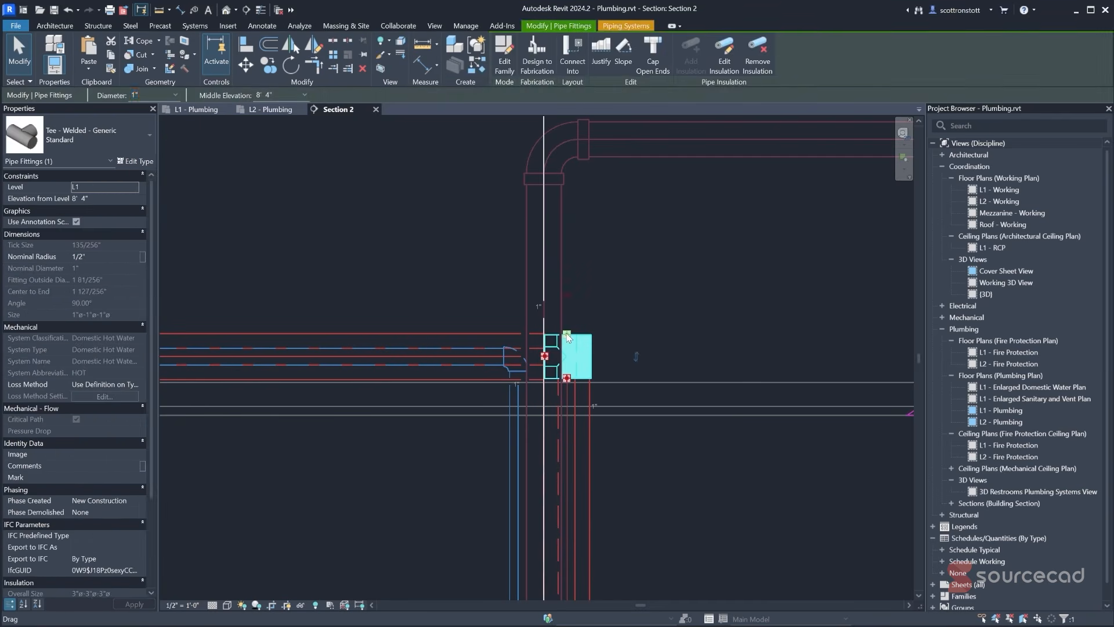
right_click(566, 333)
click(591, 386)
scroll(591, 294, down, 2)
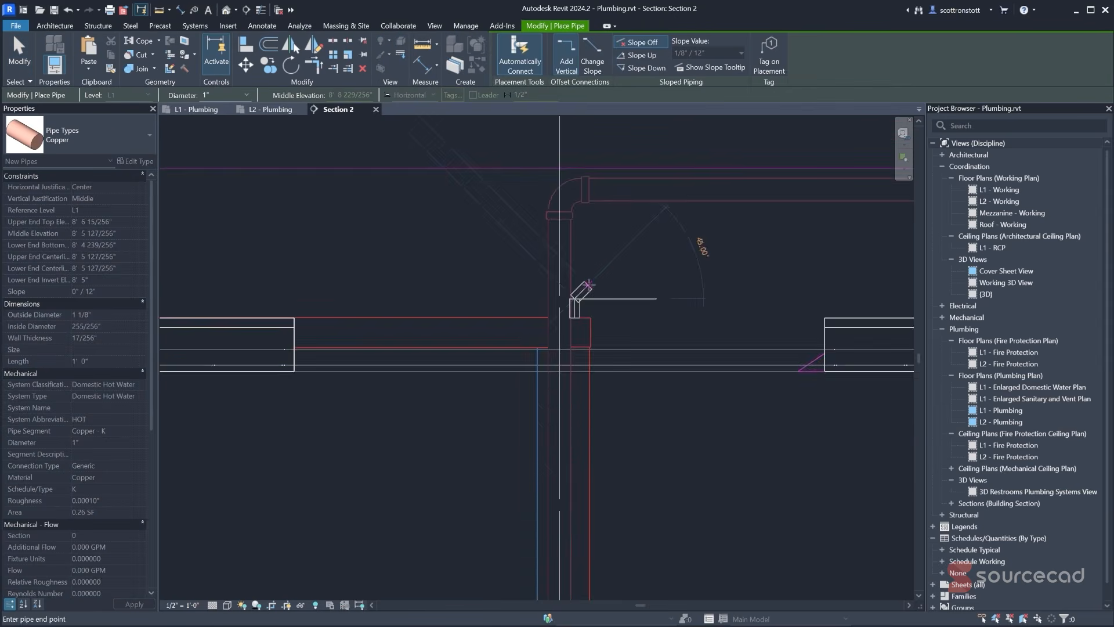
middle_drag(592, 303, 612, 580)
scroll(604, 581, down, 3)
scroll(595, 246, down, 1)
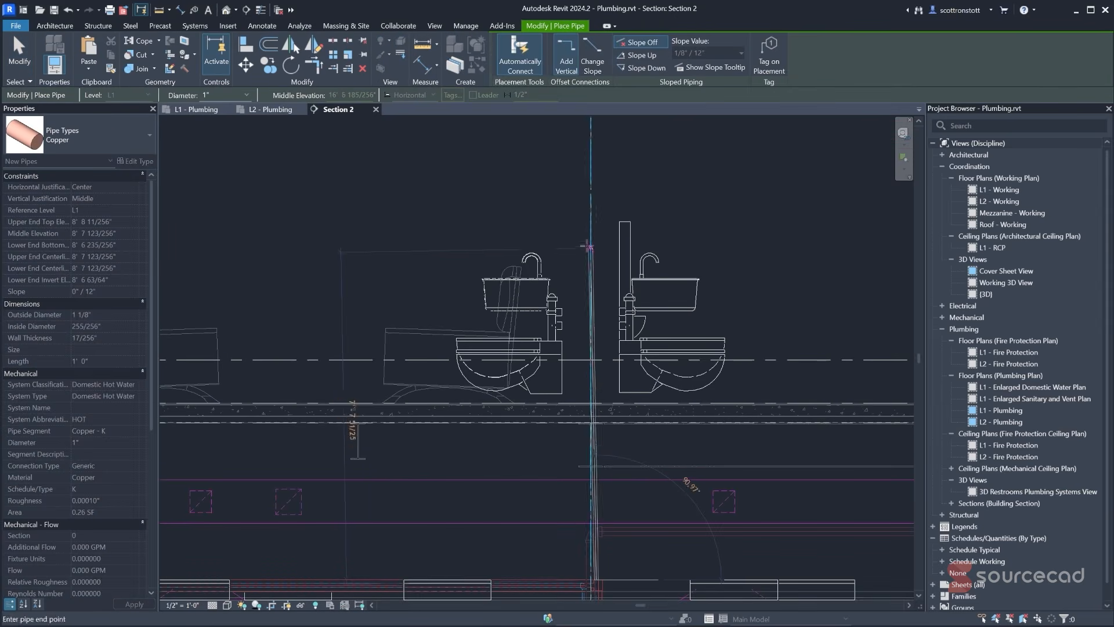
key(Escape)
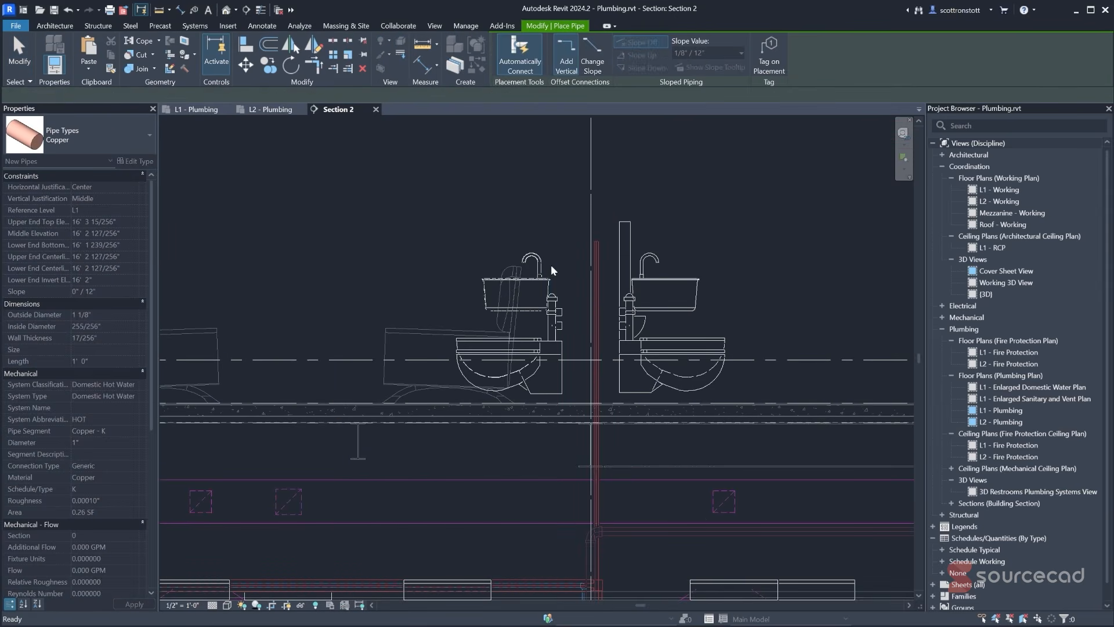
key(Escape)
- Move the Section 2 line up through the restrooms on the L2 - Plumbing plan and flip it to look the opposite way
scroll(541, 447, down, 2)
scroll(563, 543, up, 5)
scroll(569, 521, up, 3)
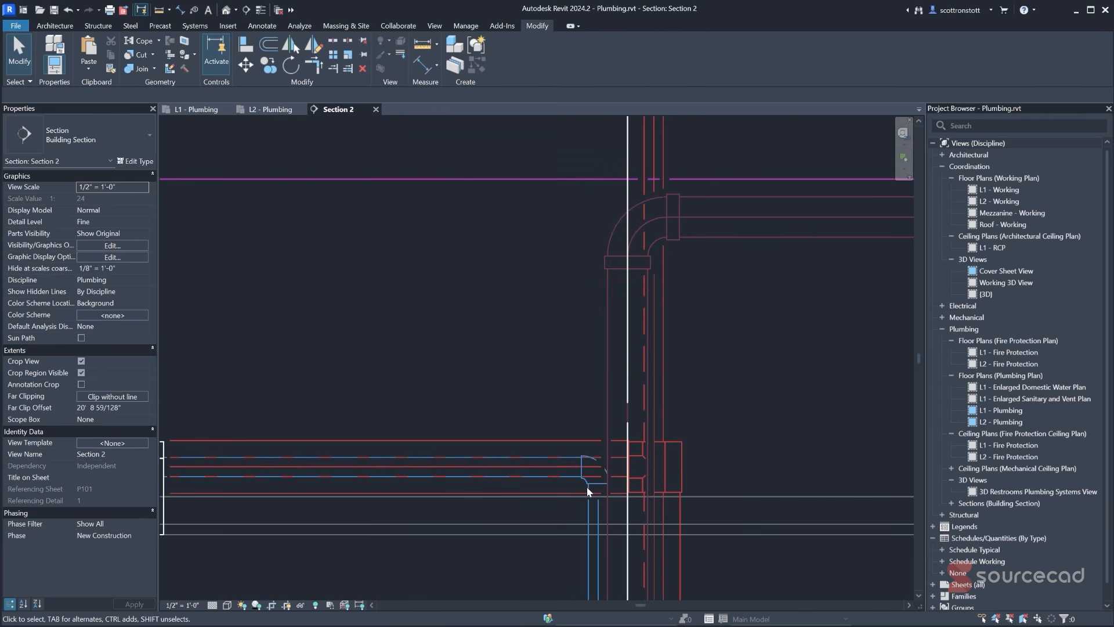
scroll(440, 402, down, 3)
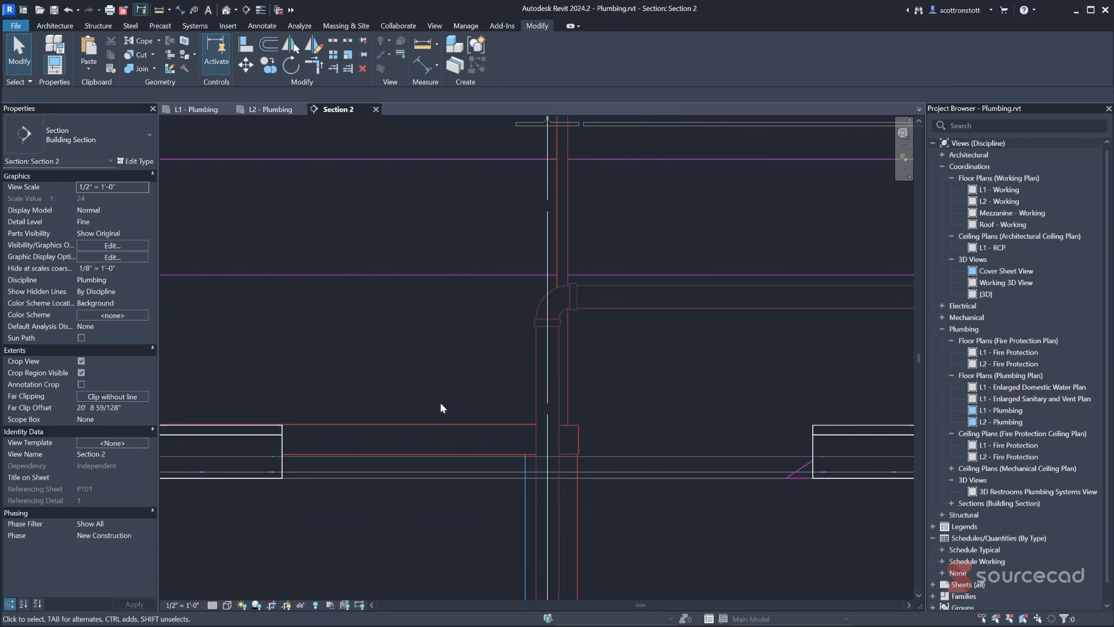
click(270, 109)
scroll(475, 448, up, 2)
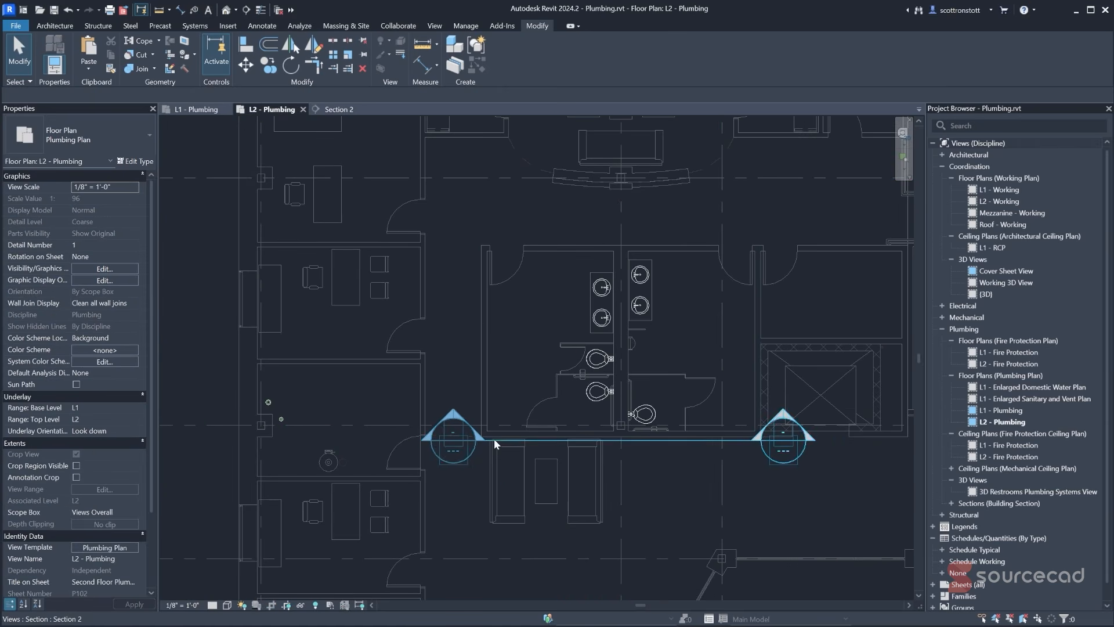
click(493, 439)
drag(494, 439, 497, 331)
key(space)
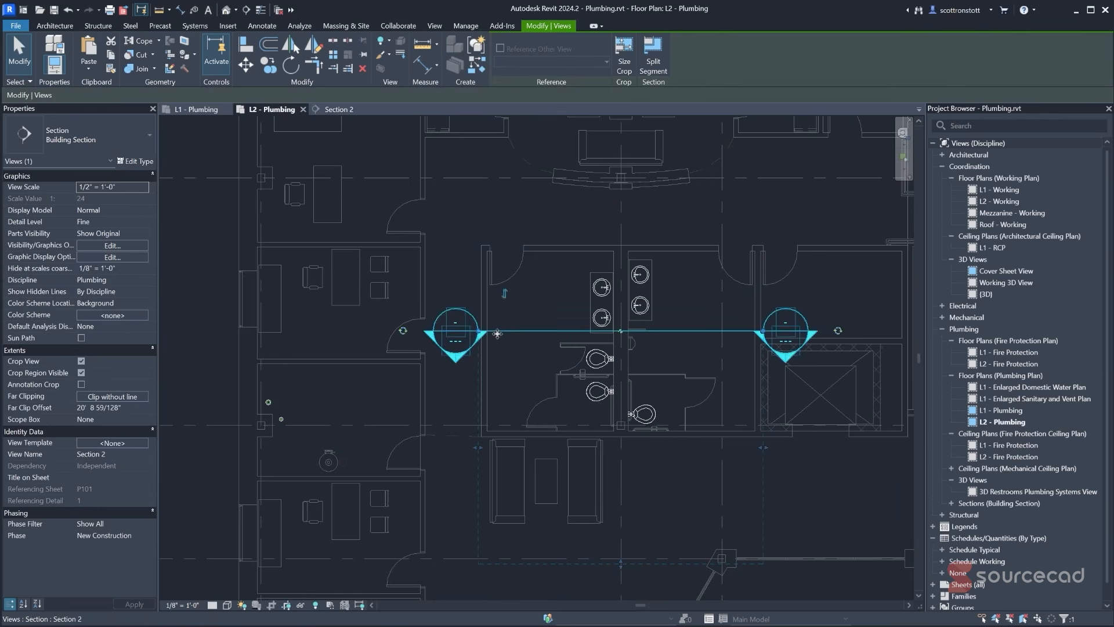
- Check Section 2, nudge its section line slightly farther up through the sinks on the L2 - Plumbing plan, and return to the section
click(341, 111)
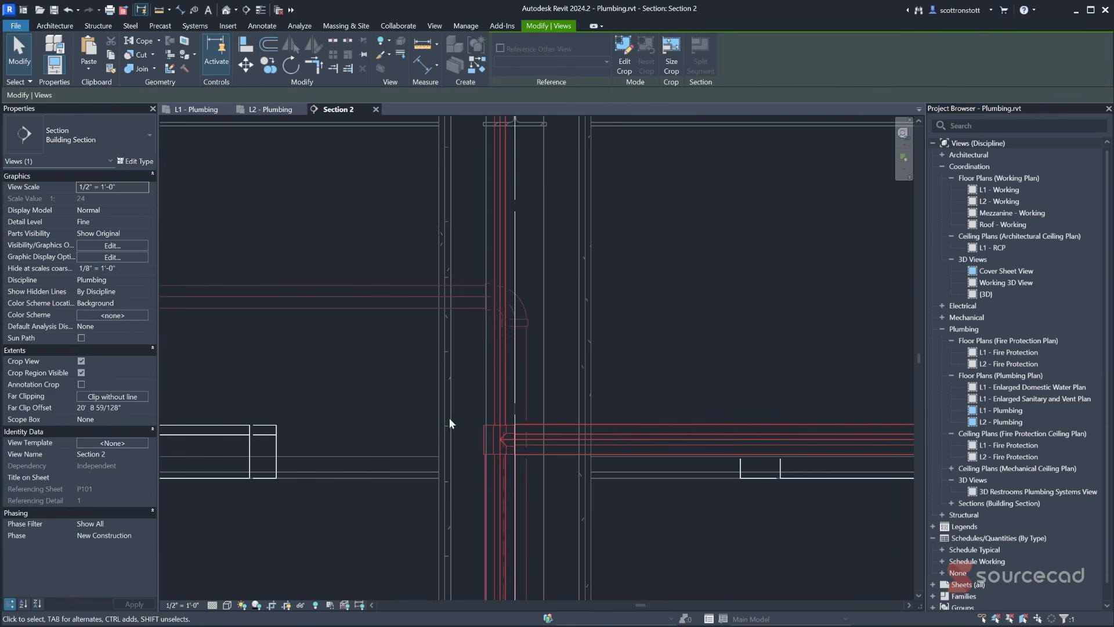
scroll(449, 423, down, 3)
middle_drag(358, 370, 444, 378)
click(270, 113)
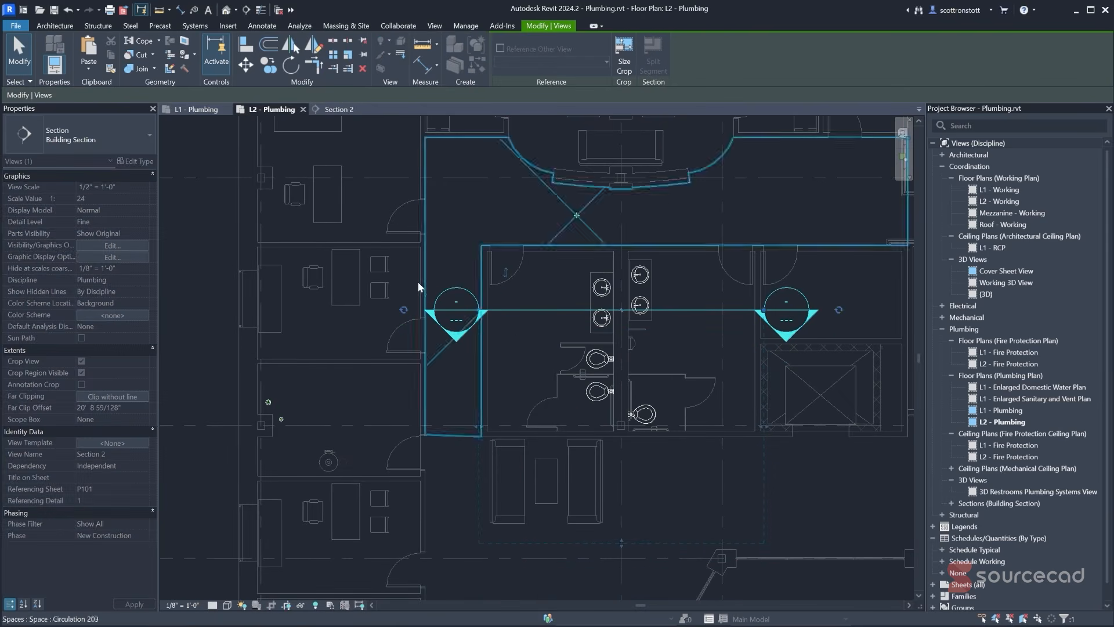
click(339, 110)
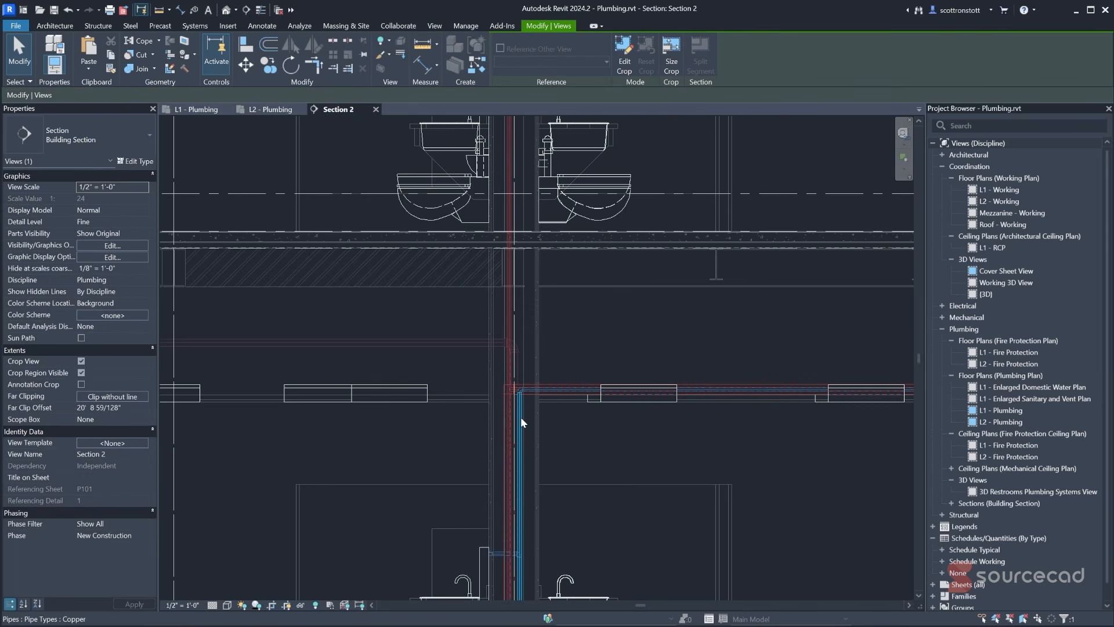
- Convert the domestic cold water elbow at the top of the first-floor riser to a tee
scroll(516, 395, up, 5)
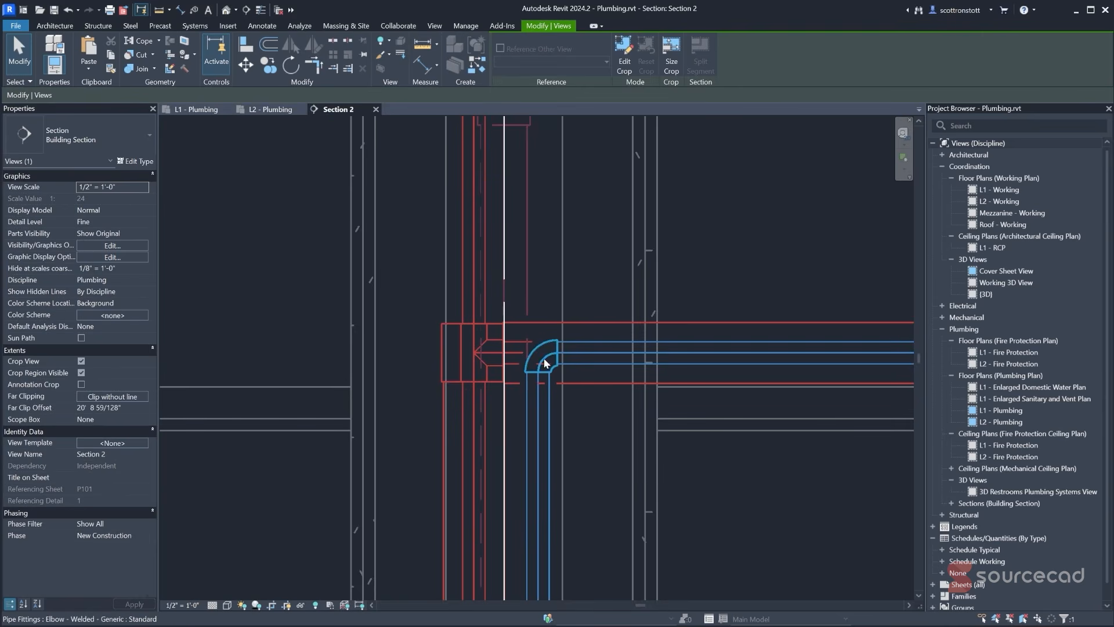
click(545, 364)
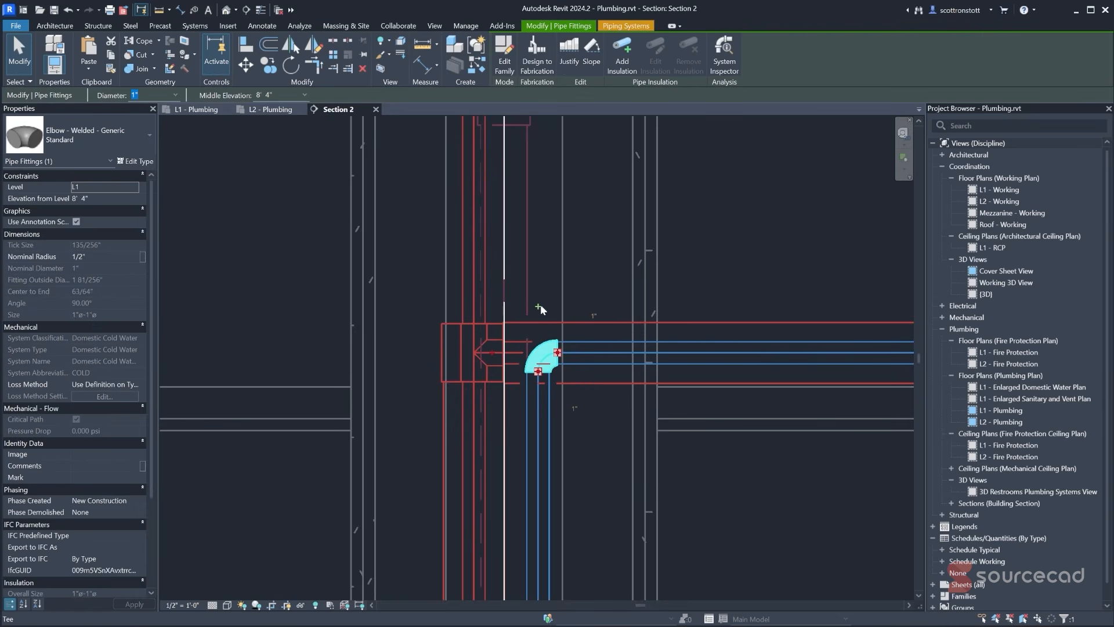
click(538, 307)
- Draw a 1" copper cold water riser straight up from the tee's open end to about 15' 0 1/2", beside the second-floor sinks
click(539, 343)
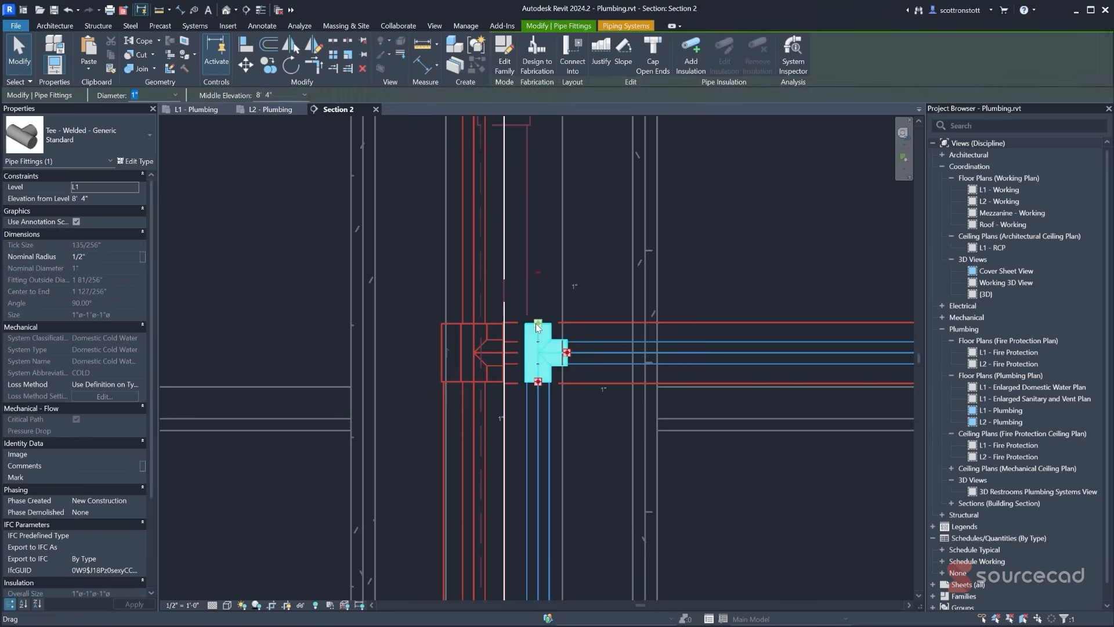
right_click(538, 322)
key(Escape)
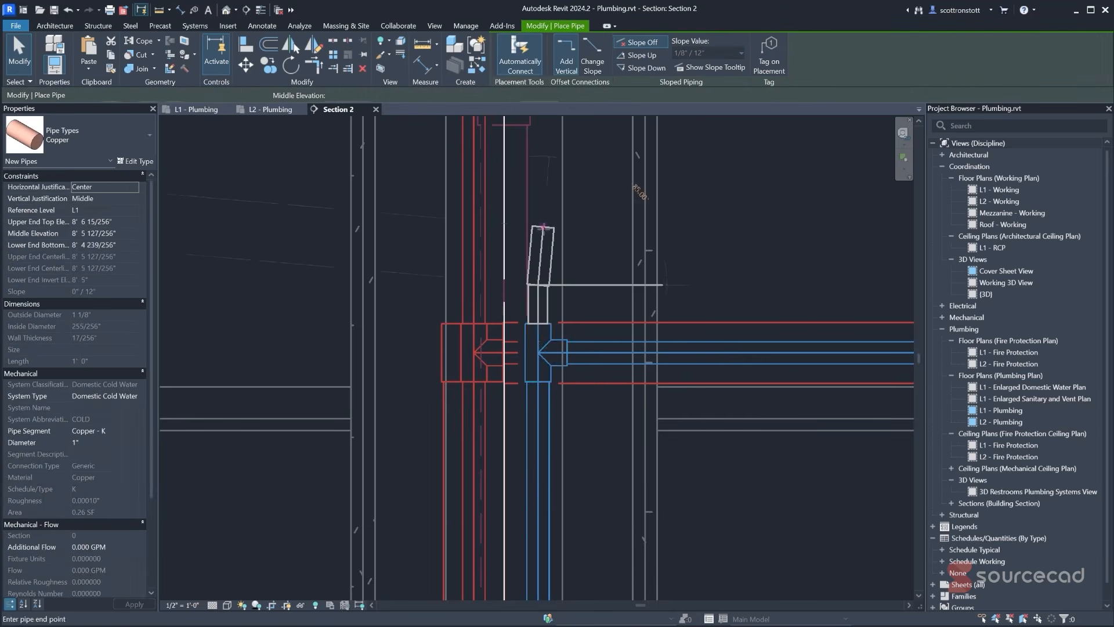
scroll(541, 278, down, 2)
middle_drag(539, 249, 579, 592)
scroll(580, 593, down, 3)
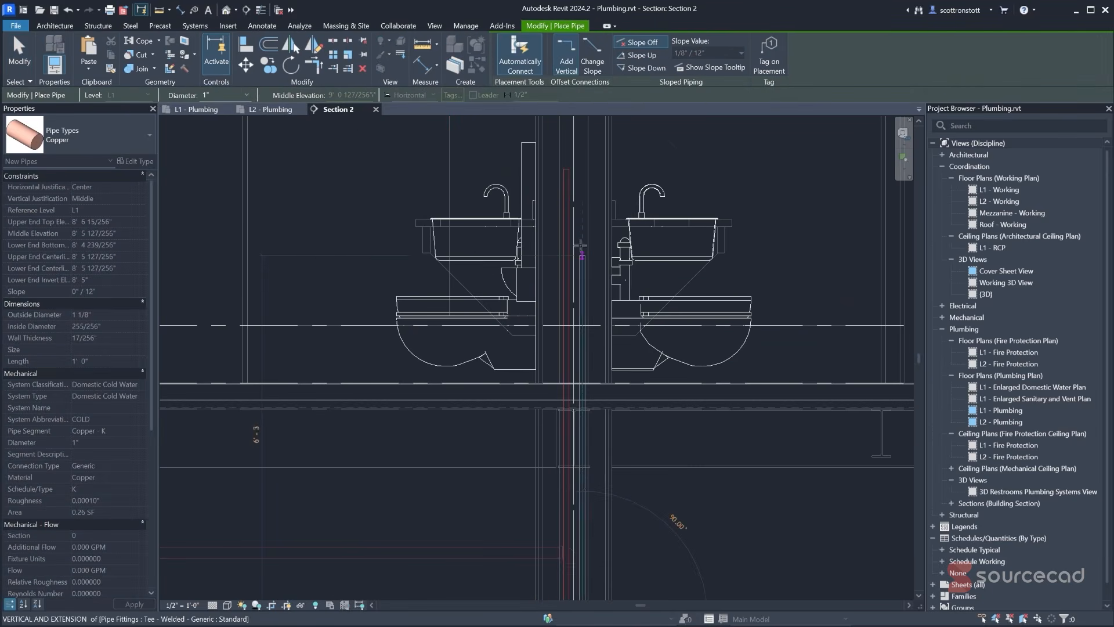
click(614, 237)
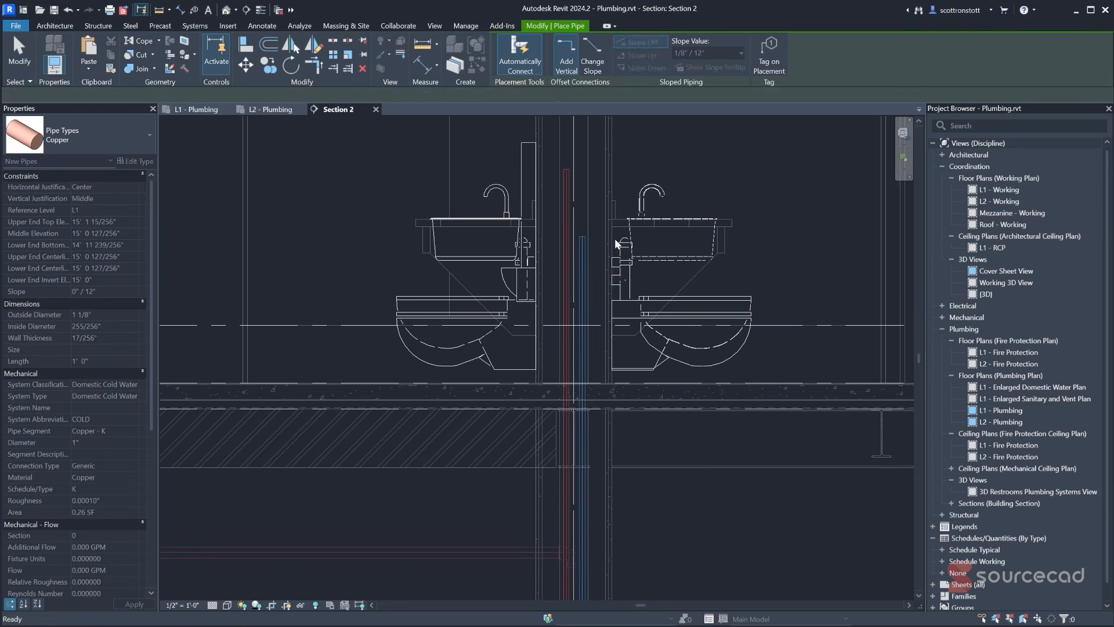
key(Escape)
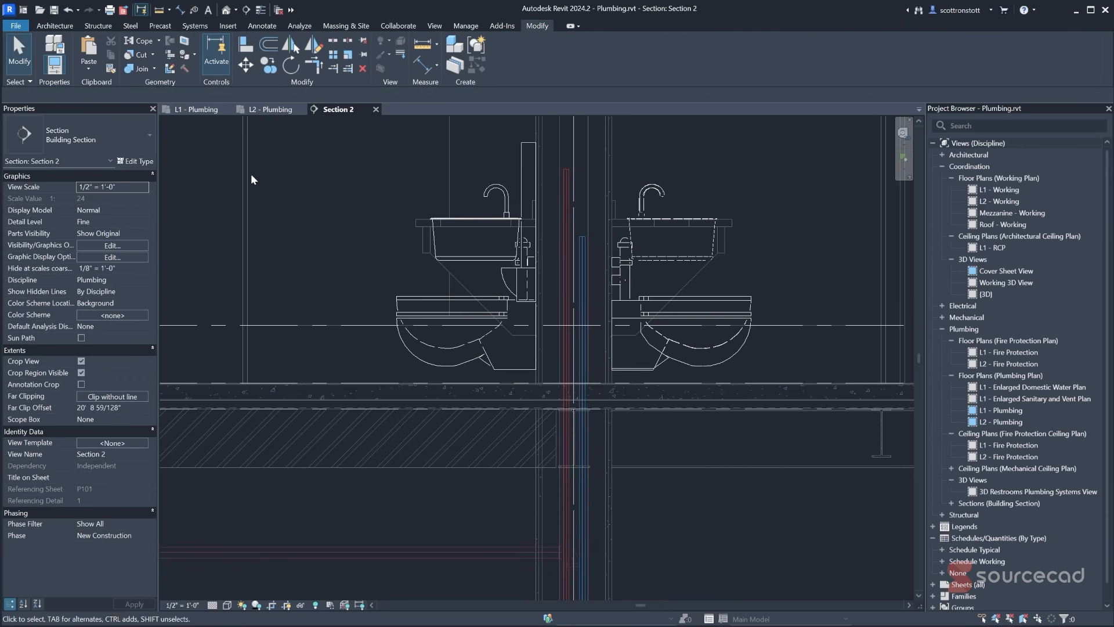
- Create a building section running vertically through the sink side of the restrooms on the L2 - Plumbing plan, and open its view
click(259, 108)
middle_drag(577, 421, 536, 425)
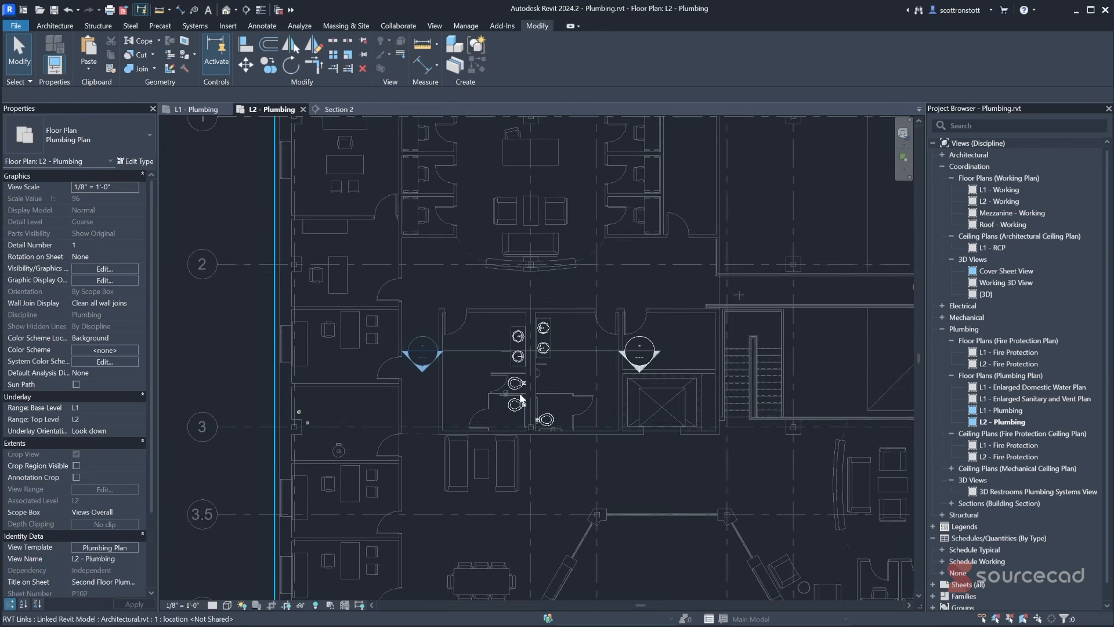
scroll(519, 392, up, 2)
click(246, 10)
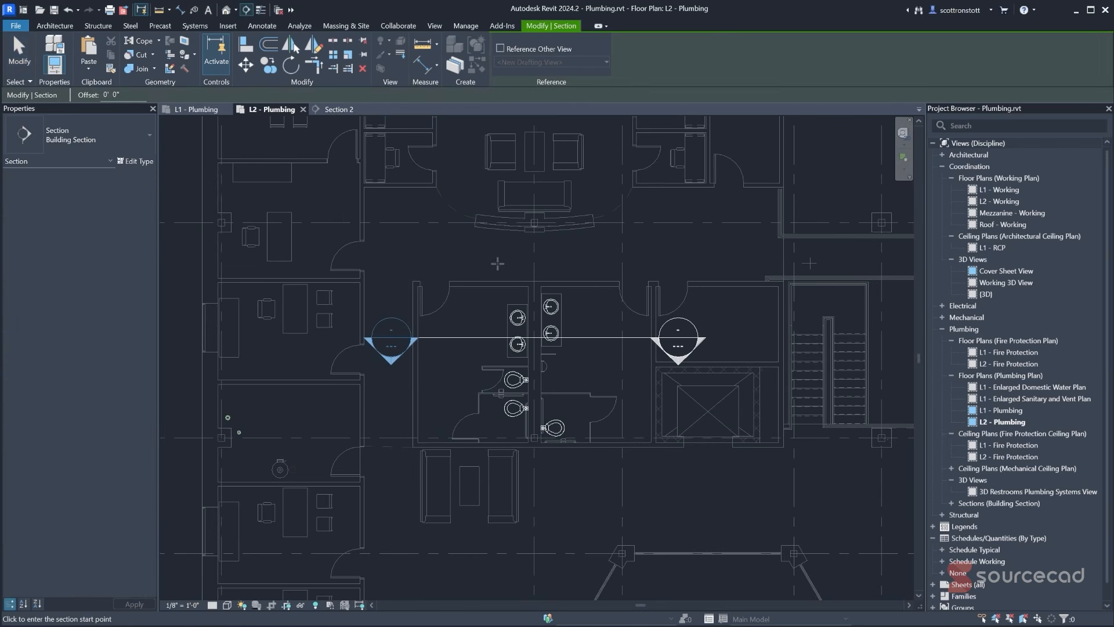
click(497, 264)
click(497, 479)
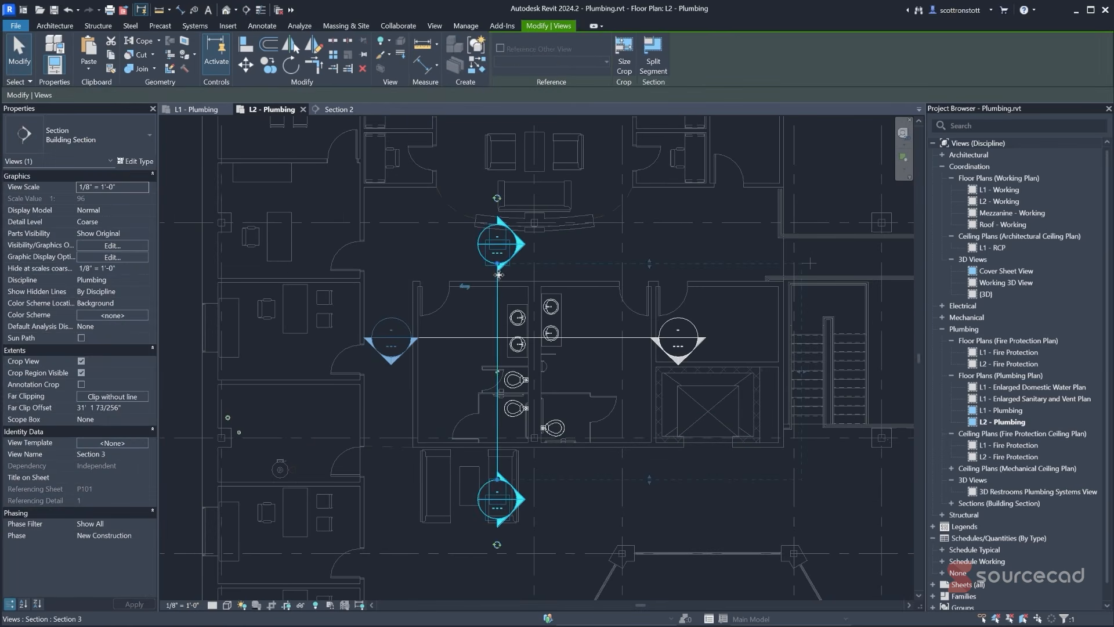
right_click(499, 274)
click(520, 334)
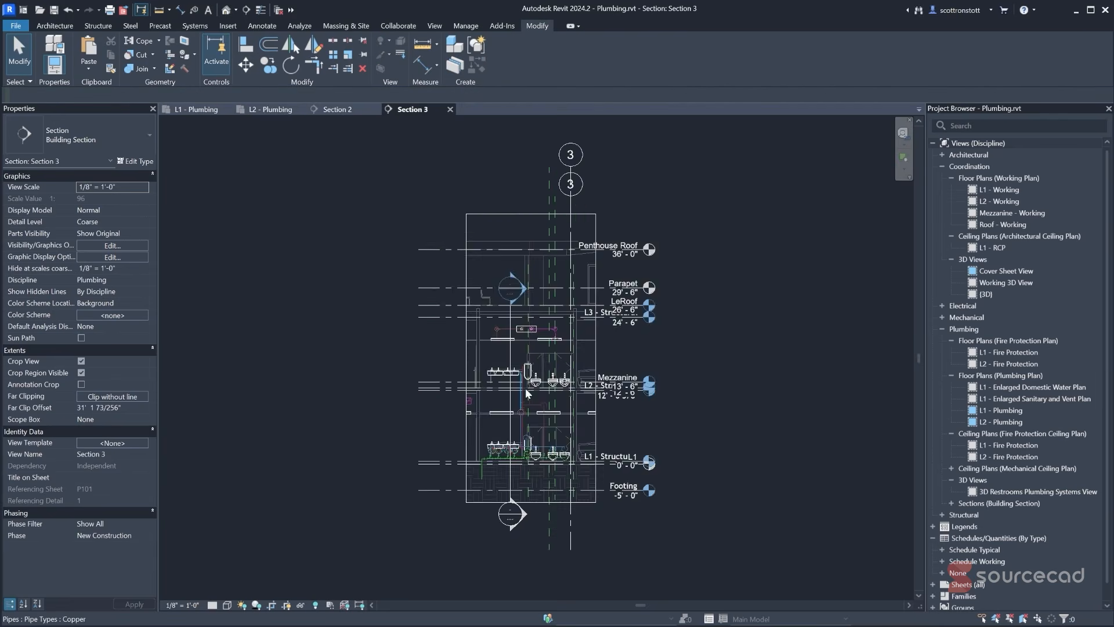
- Set the new section view's detail level to Fine and its scale to 1/2" = 1'-0"
scroll(525, 387, up, 3)
click(210, 605)
click(215, 597)
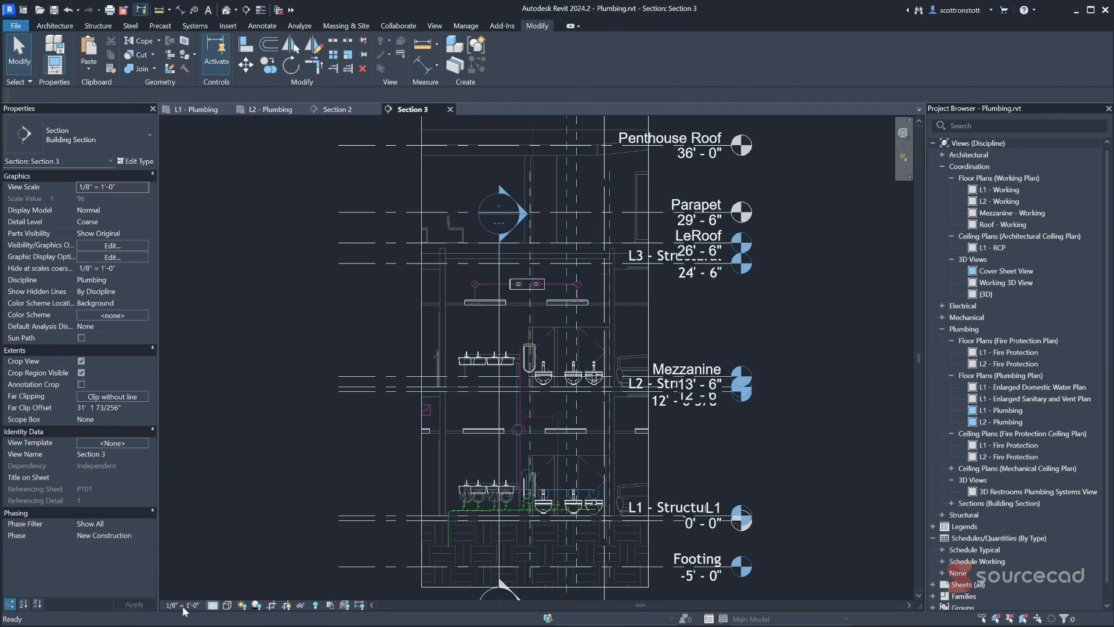
click(182, 607)
click(212, 365)
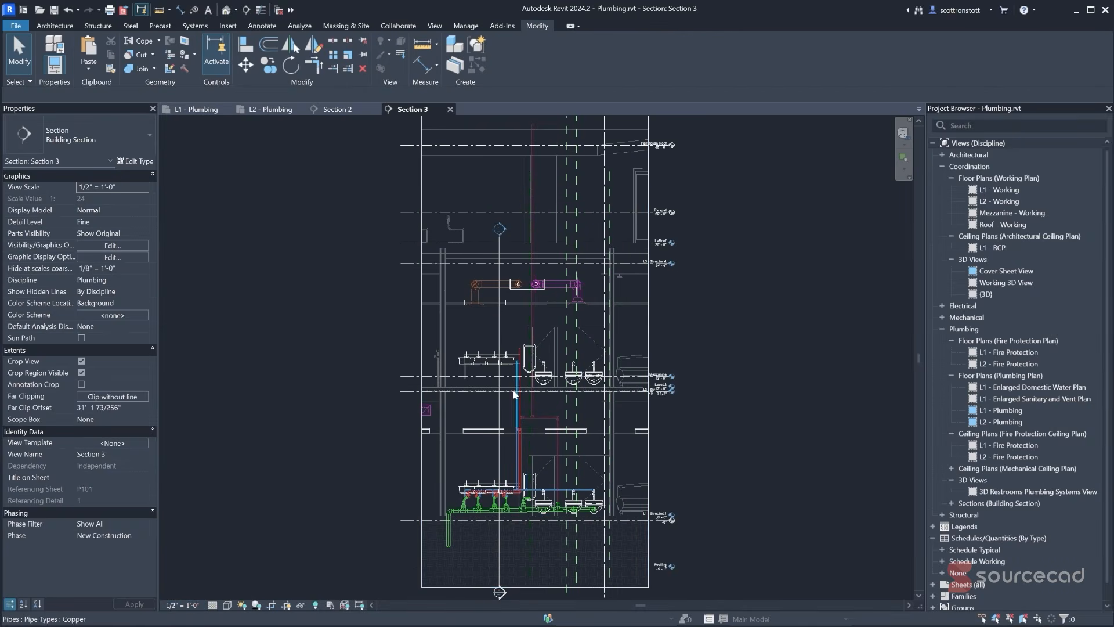
- Draw a horizontal 1" cold water pipe from the top of the second-floor riser to the left behind the sinks
scroll(523, 366, up, 9)
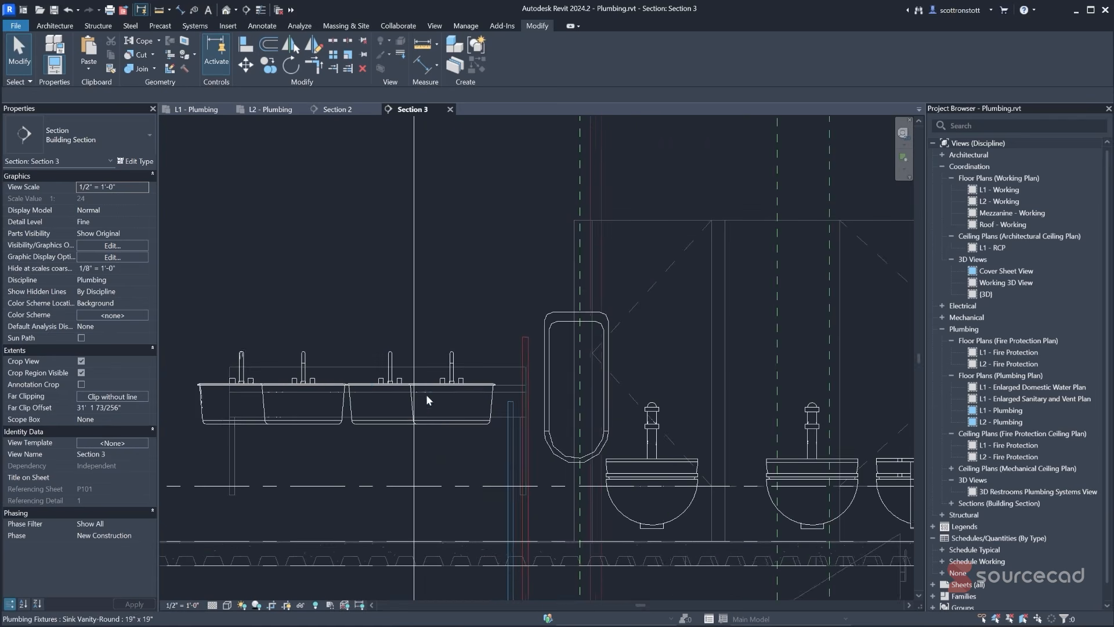
middle_drag(426, 395, 542, 417)
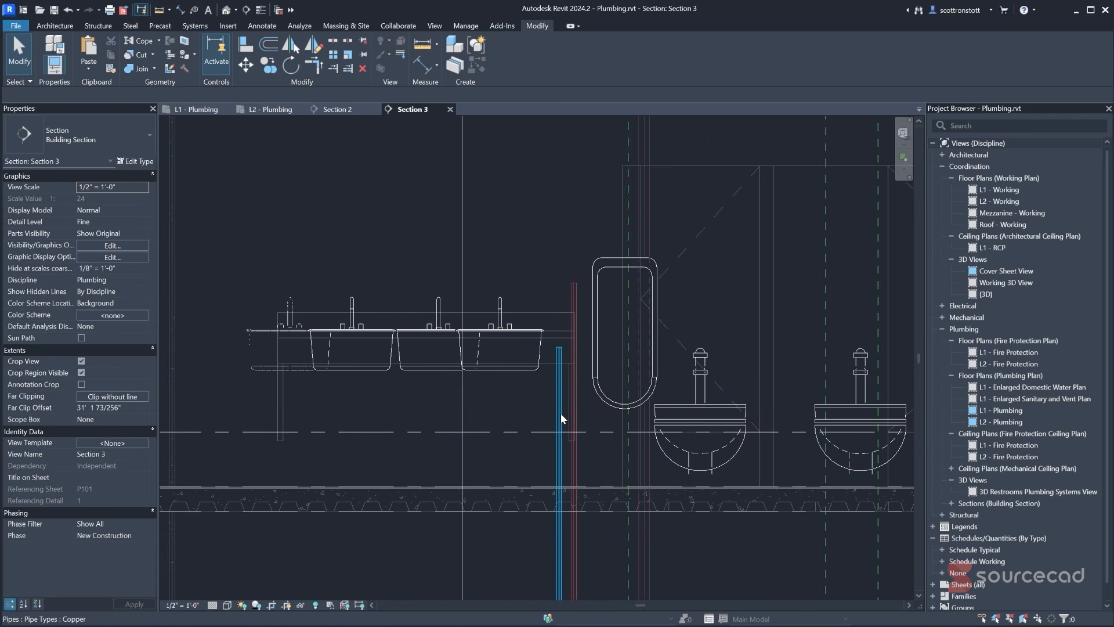
click(562, 418)
right_click(558, 348)
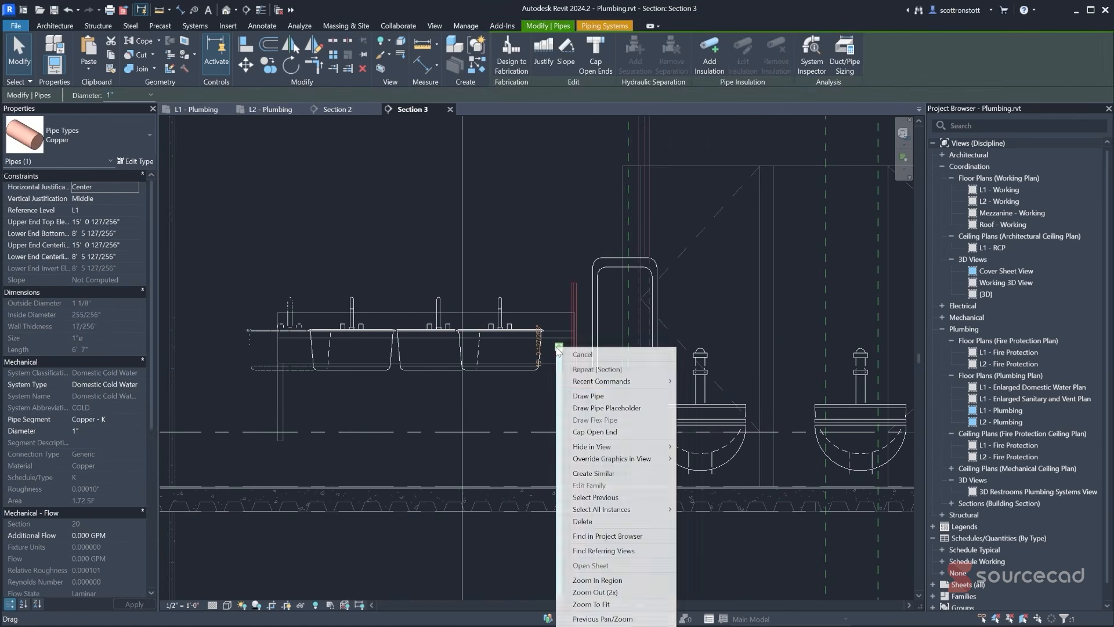
click(580, 399)
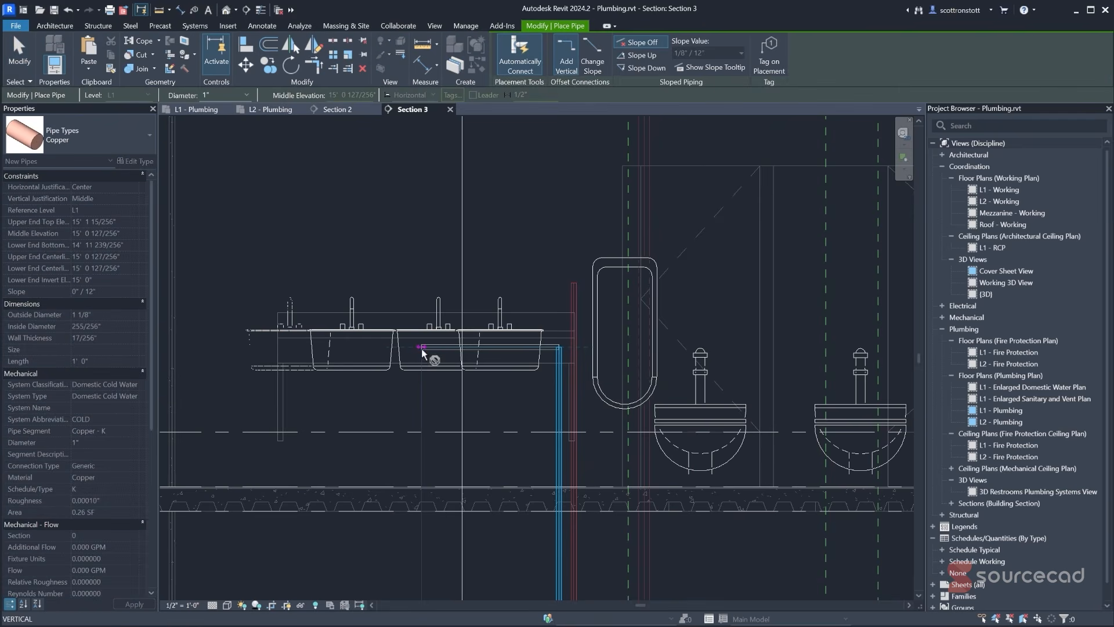
click(422, 348)
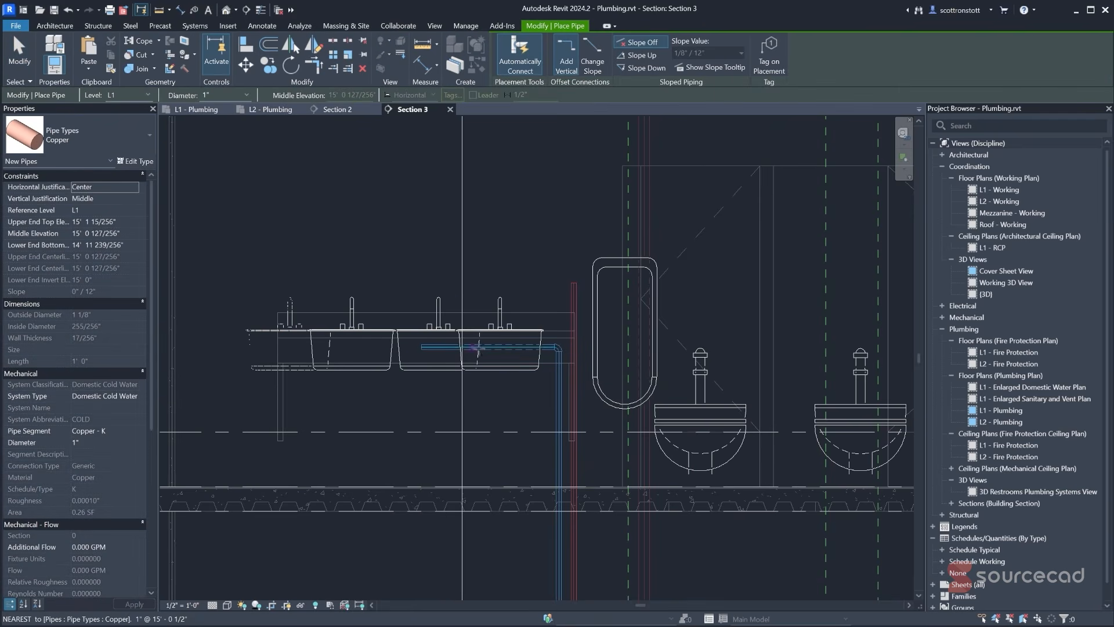
scroll(549, 351, up, 1)
scroll(550, 349, up, 3)
key(Escape)
key(Escape)
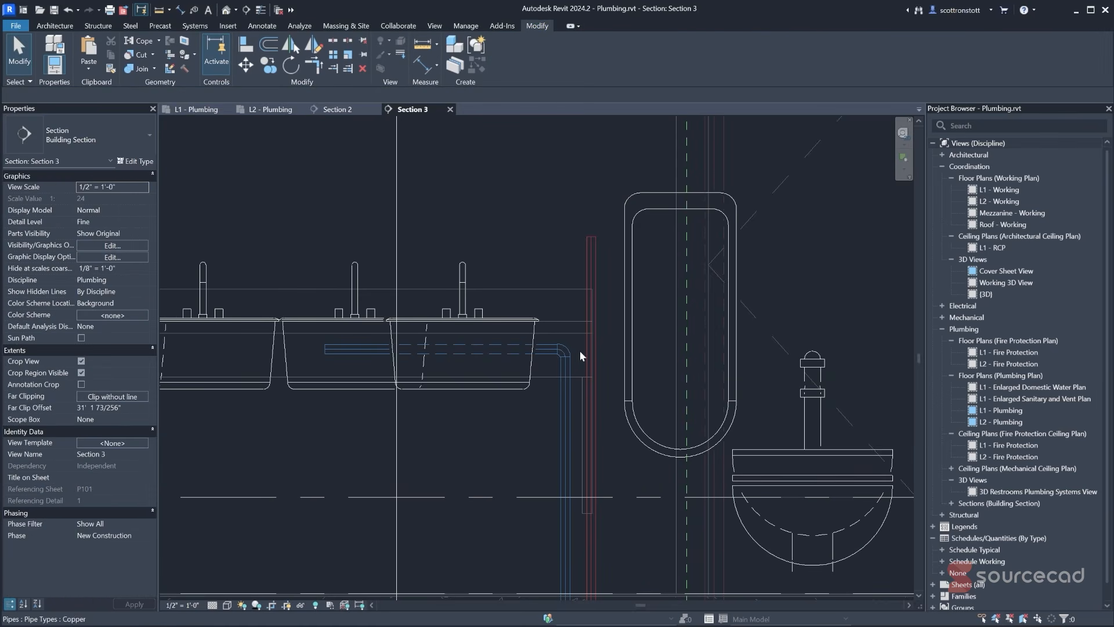
- Convert the elbow atop the cold water riser to a tee and draw a 1" pipe from its open end to just past the first toilet
click(585, 349)
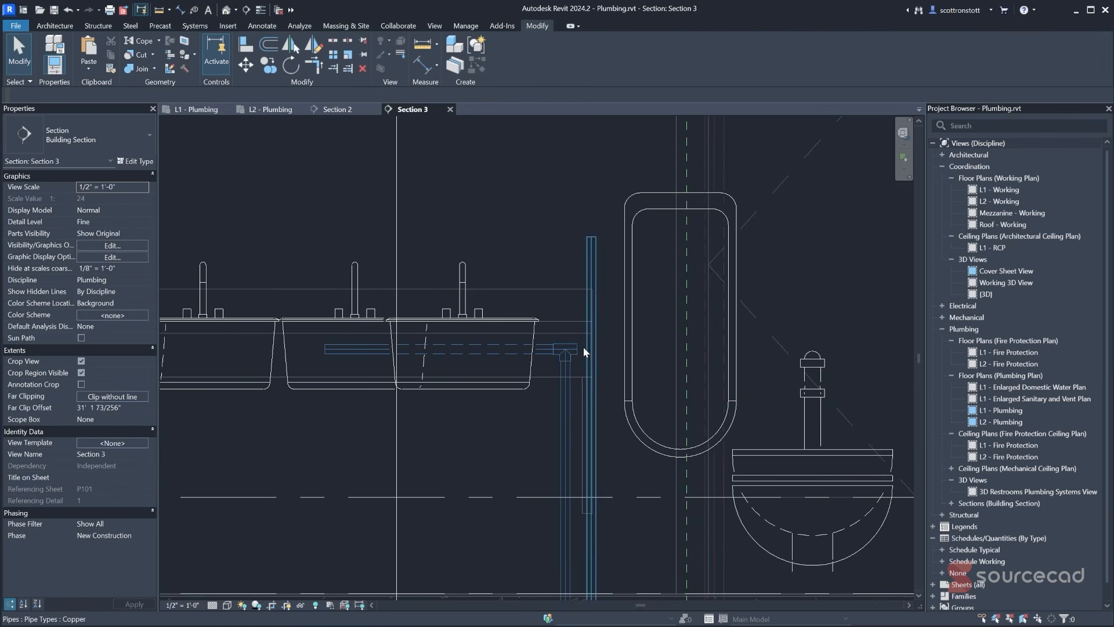
click(577, 349)
right_click(578, 349)
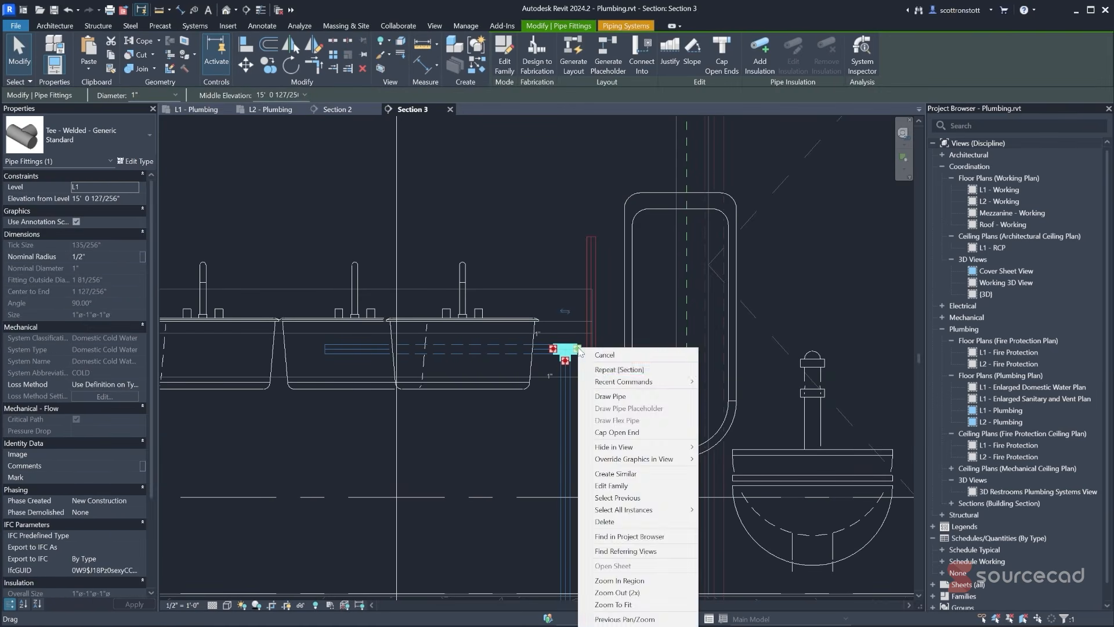
click(603, 396)
click(863, 349)
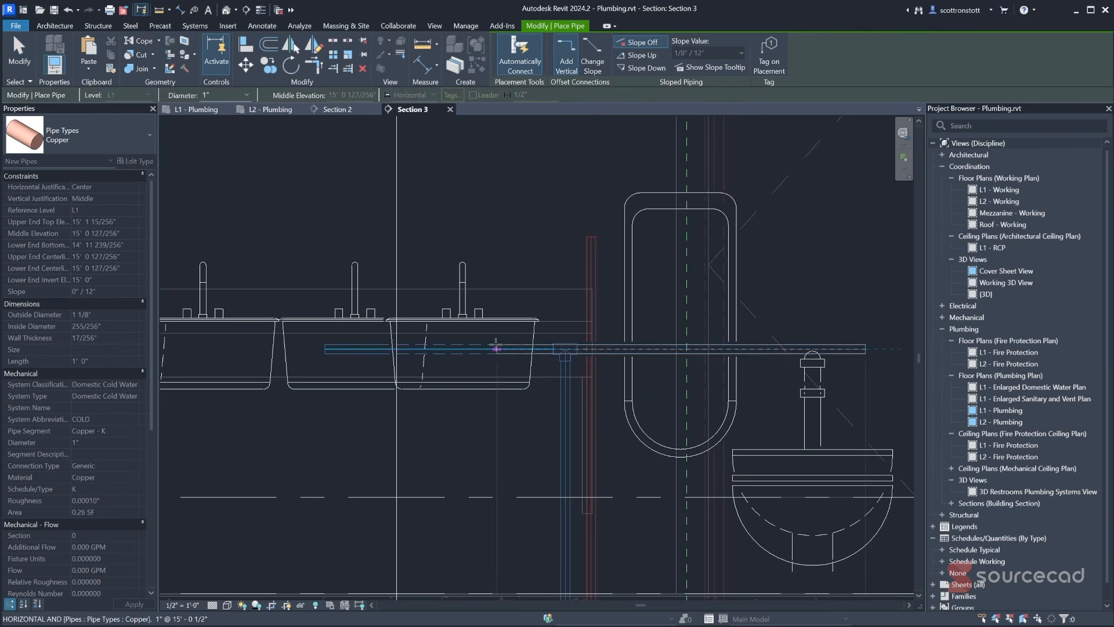
key(Escape)
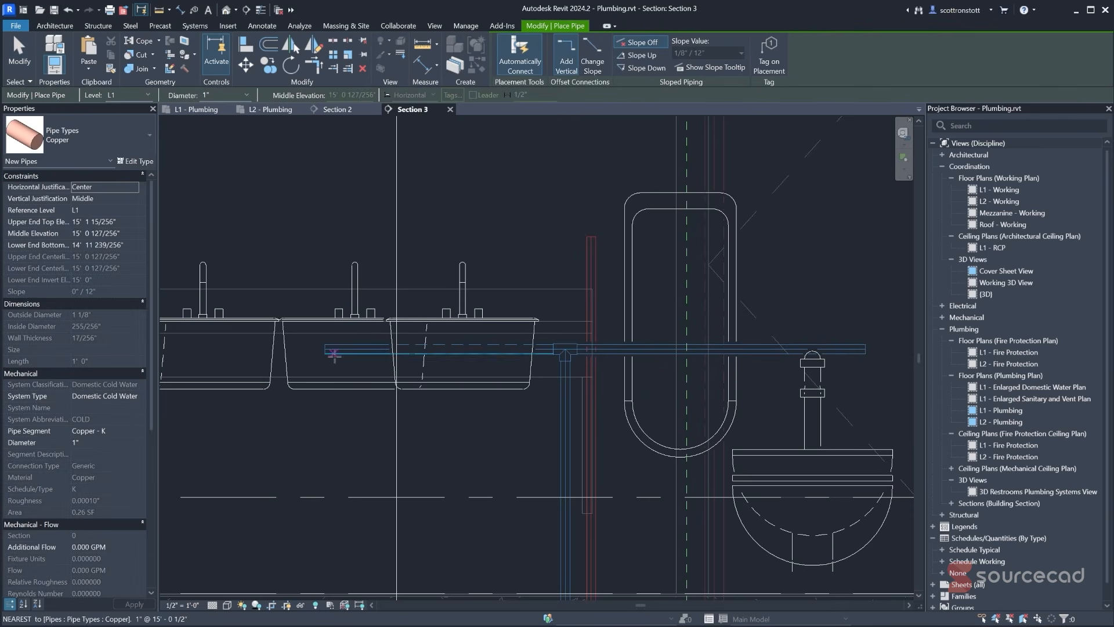
click(18, 62)
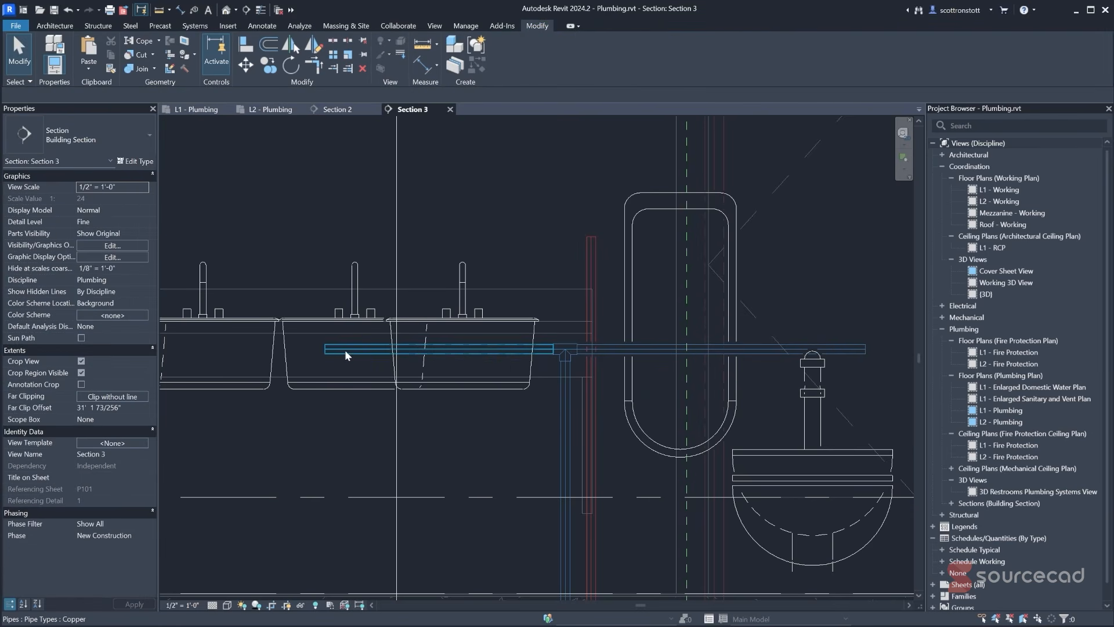
- Set the horizontal cold water pipe's reference level to L2 and its middle elevation to 2' 0"
click(344, 350)
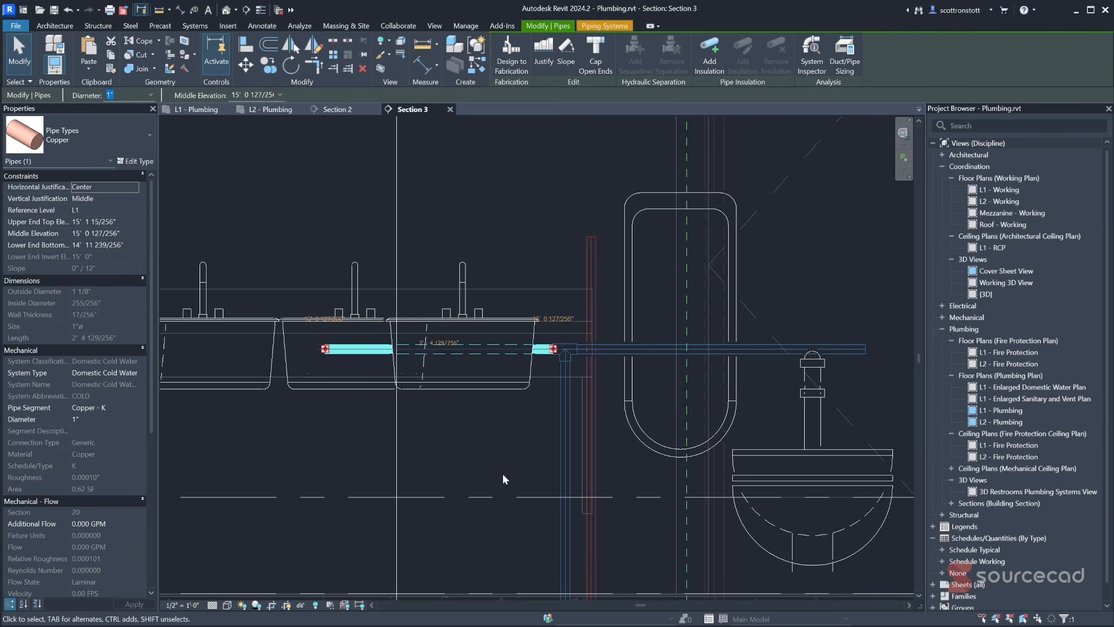
scroll(539, 483, down, 2)
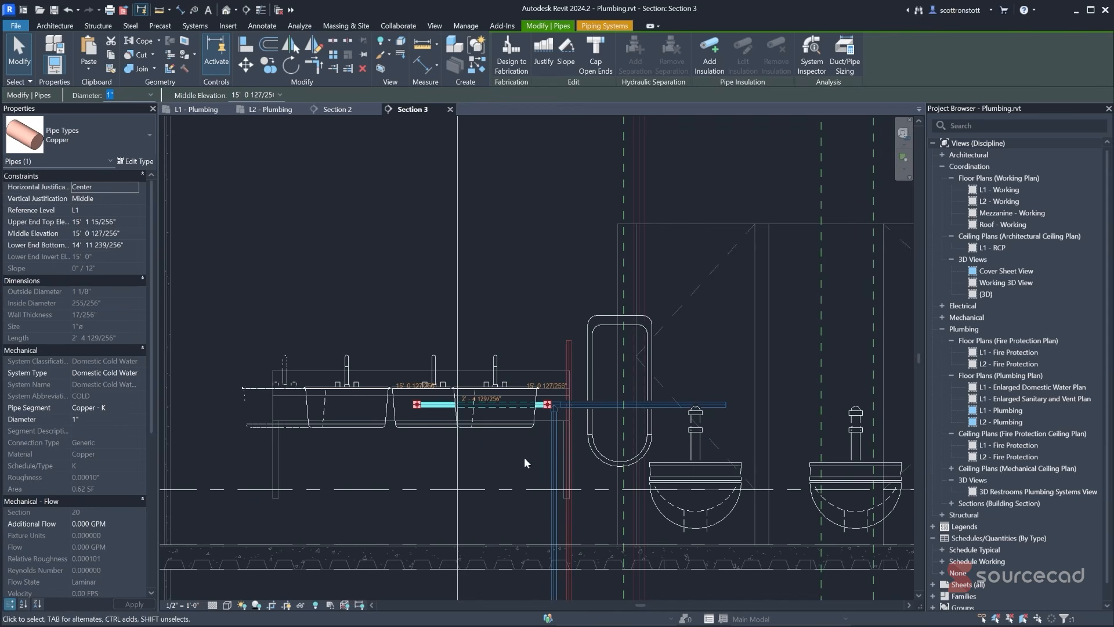
scroll(517, 535, down, 1)
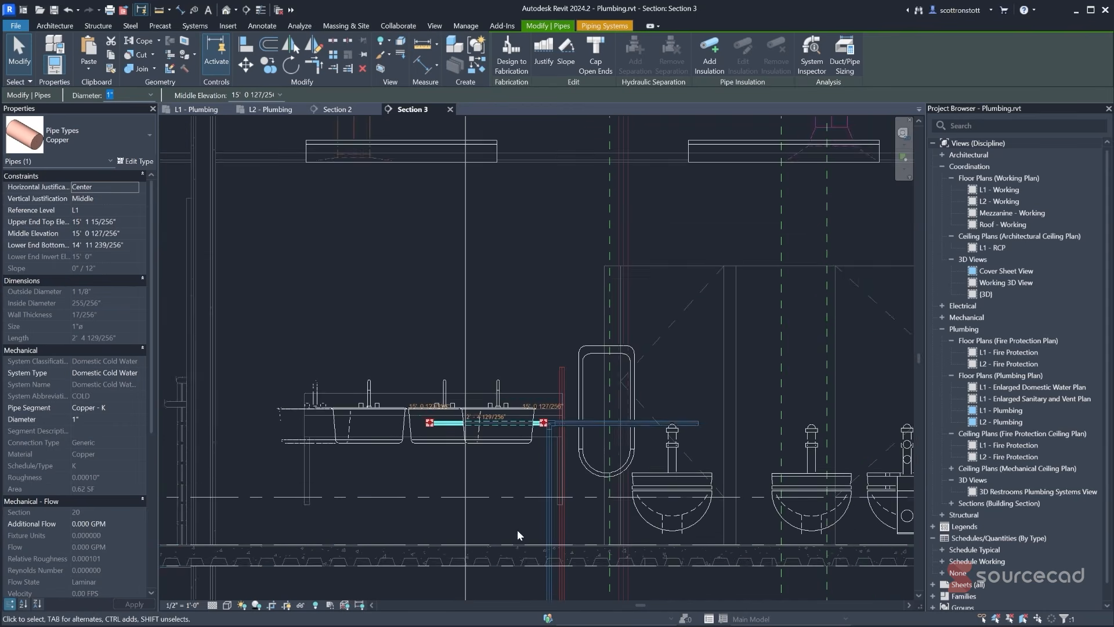
middle_drag(517, 529, 551, 505)
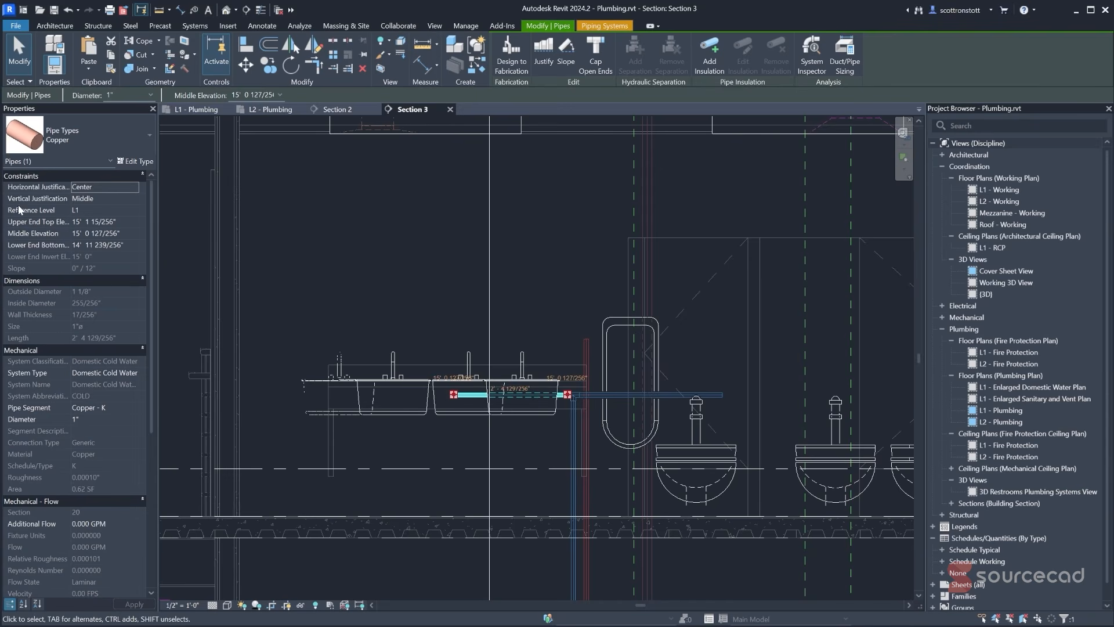
click(88, 212)
click(134, 209)
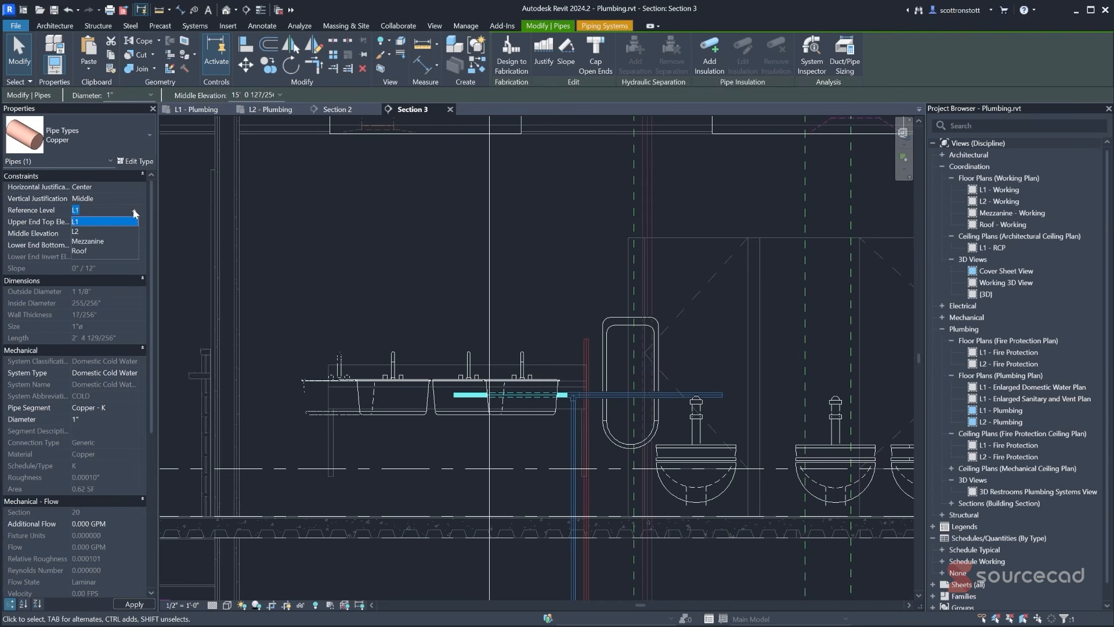
click(76, 231)
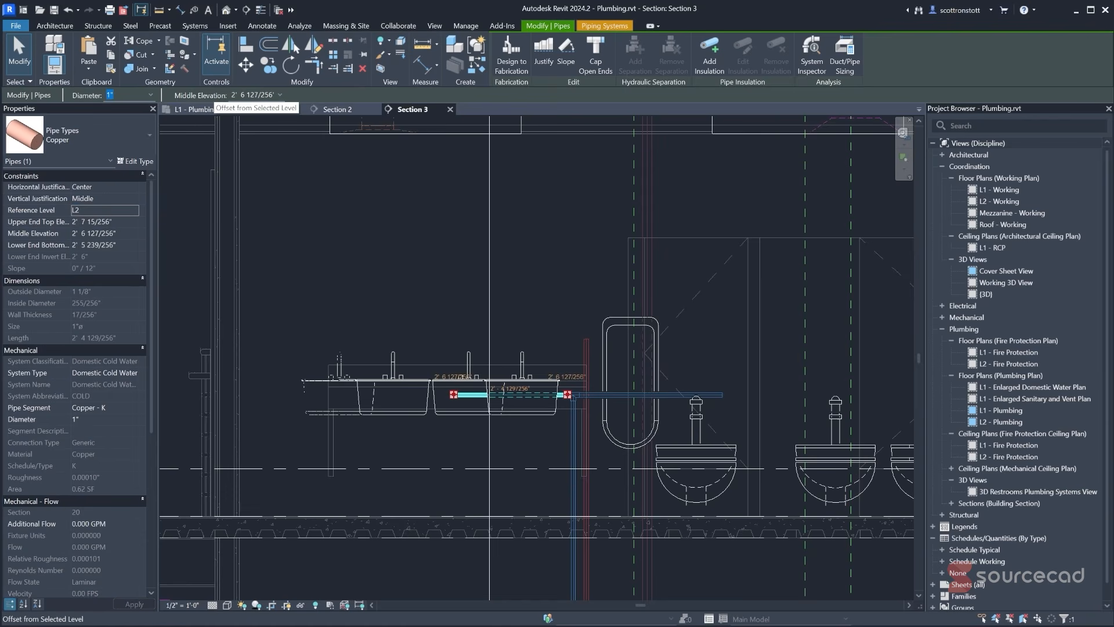
drag(275, 95, 227, 95)
text(2)
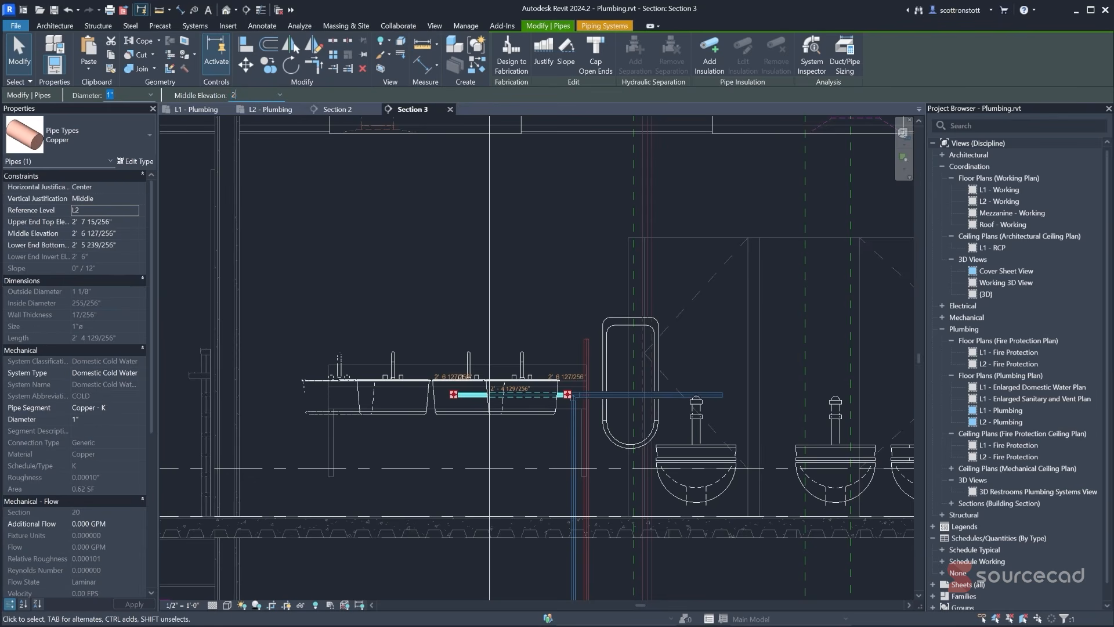
key(Return)
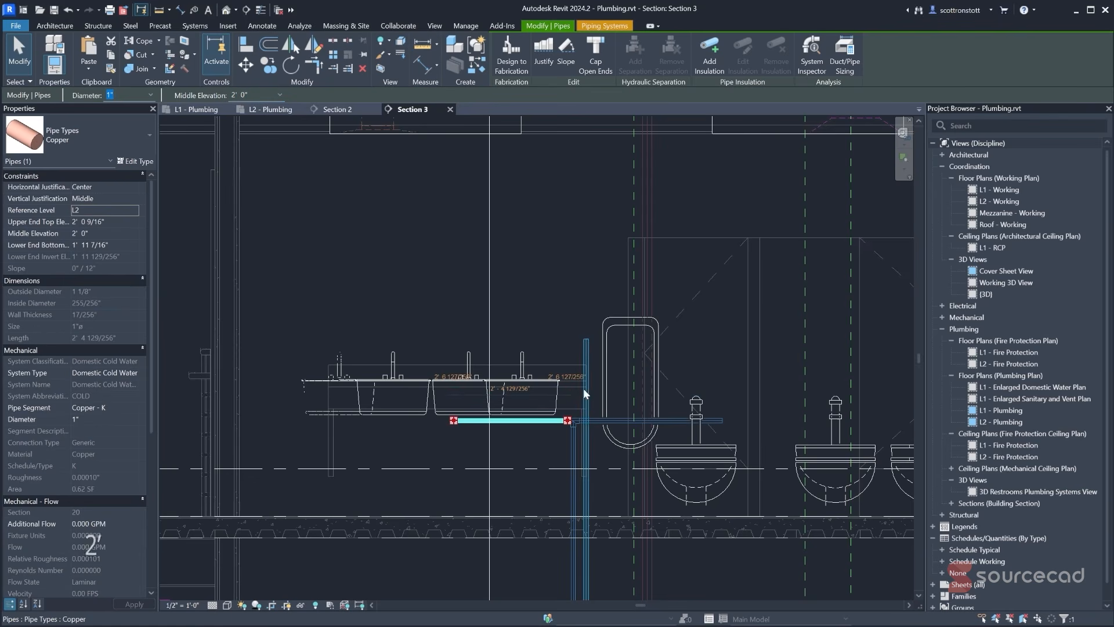
- Draw a horizontal 1" hot water pipe from the top of the hot riser toward the sinks, ending in line with the cold water pipe's end
click(585, 388)
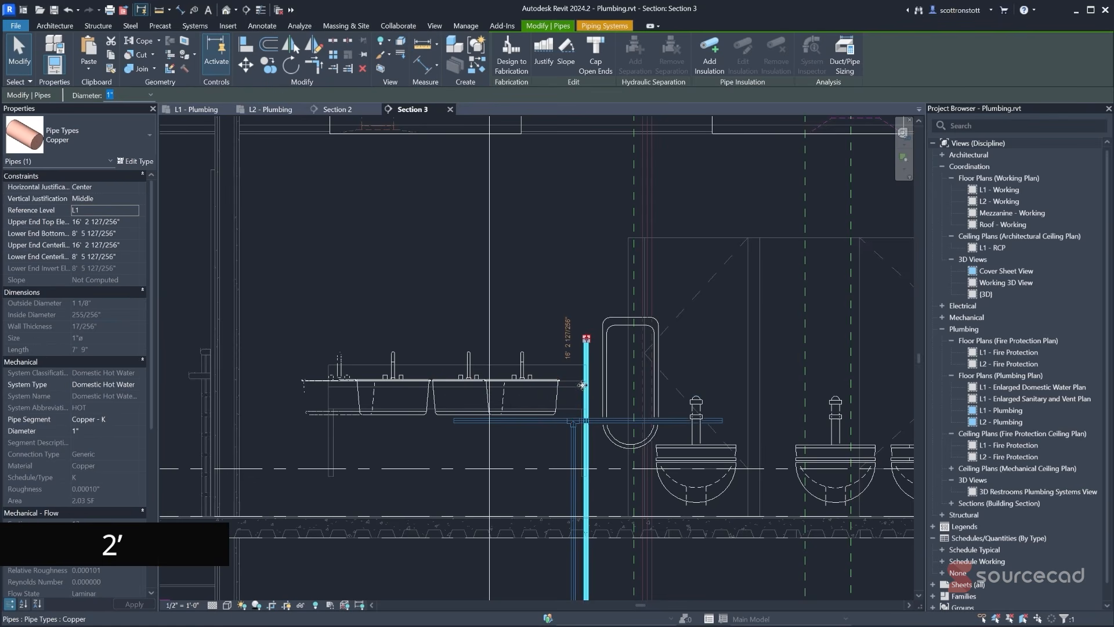
right_click(587, 342)
click(604, 391)
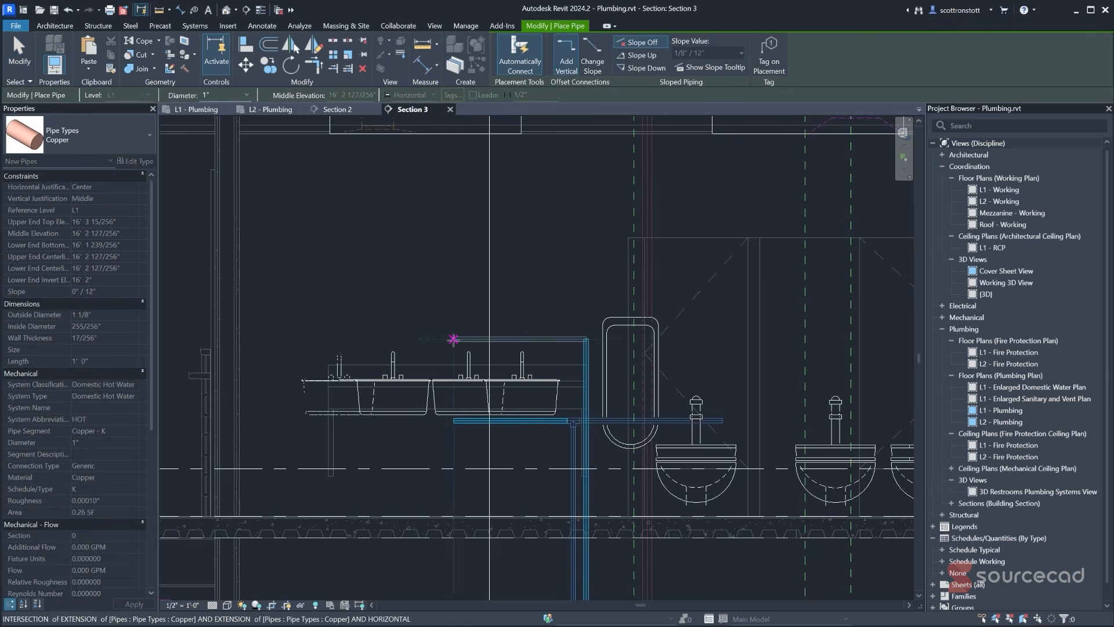
click(453, 339)
key(Escape)
key(Escape)
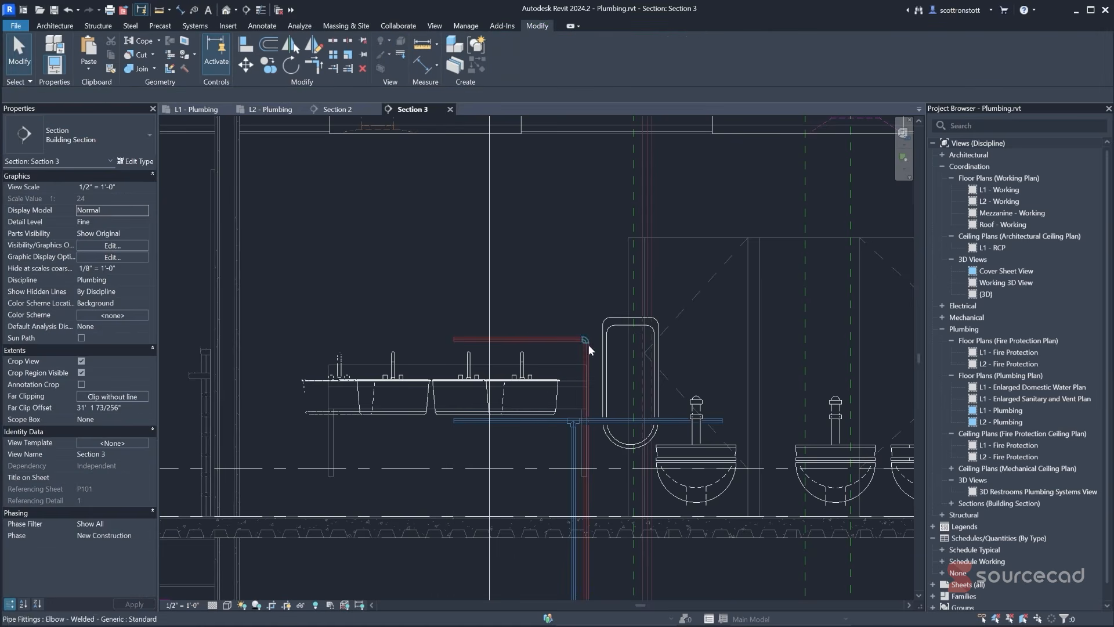
- Set the horizontal hot water pipe's reference level to L2 and its middle elevation to 2' 3"
scroll(546, 340, up, 3)
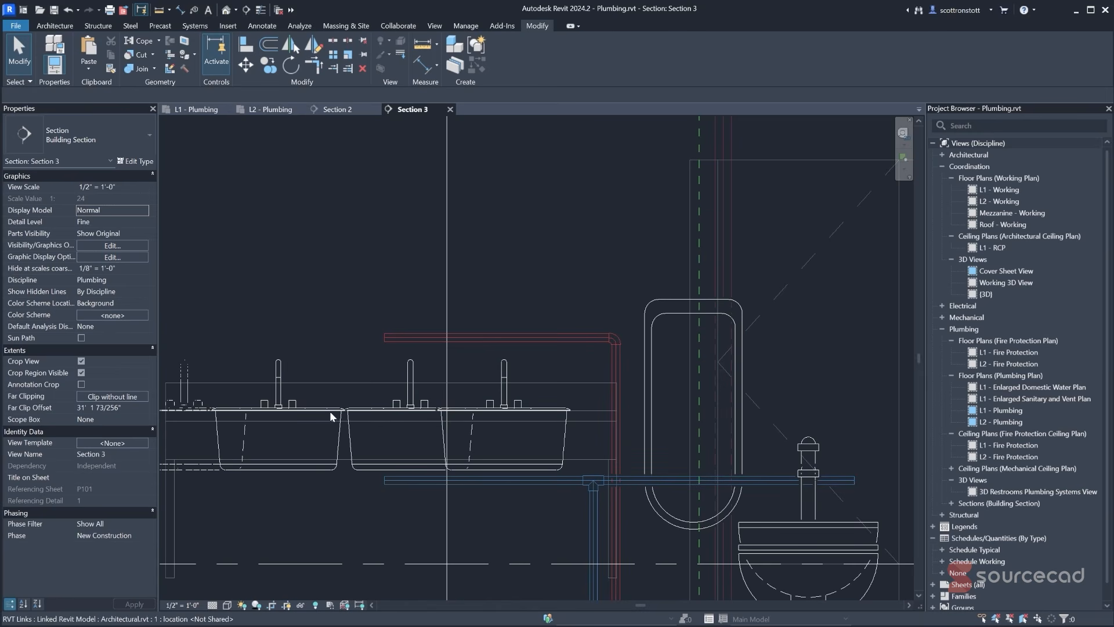
click(495, 337)
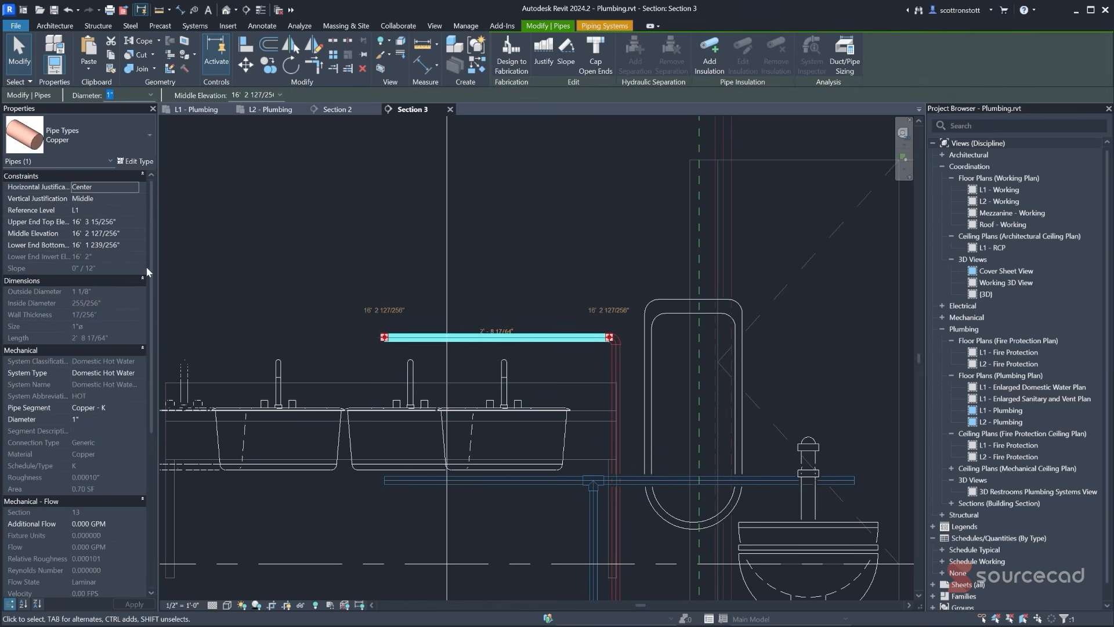
click(82, 210)
click(87, 230)
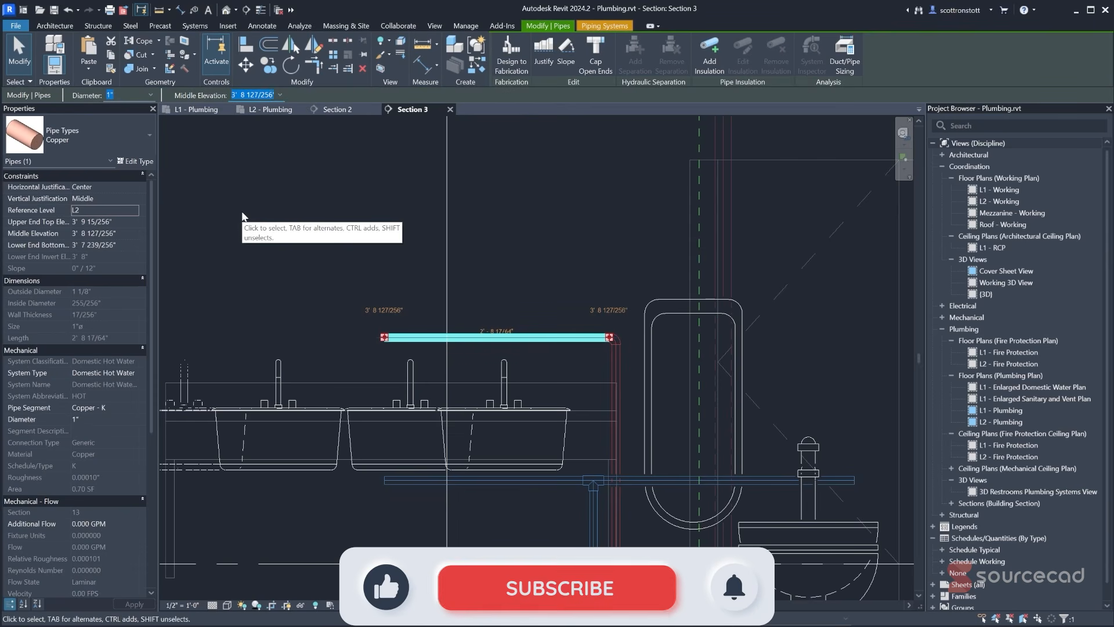
text(2 3)
key(Return)
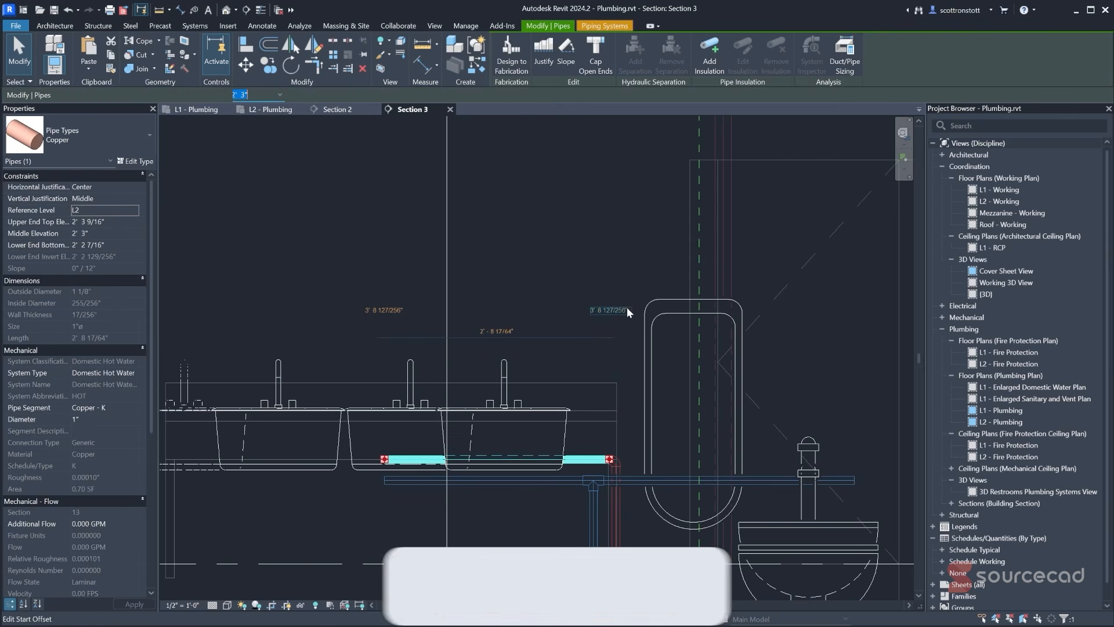
click(579, 490)
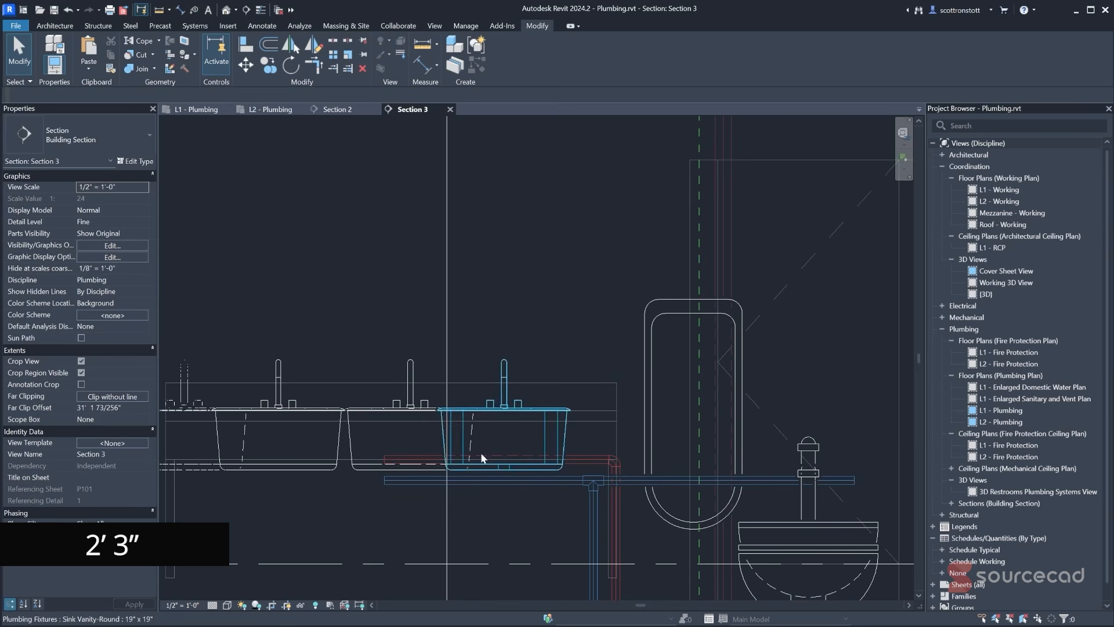
- Open the L2 - Plumbing floor plan and check whether its Plumbing Plan view template controls the filter overrides
scroll(517, 515, down, 2)
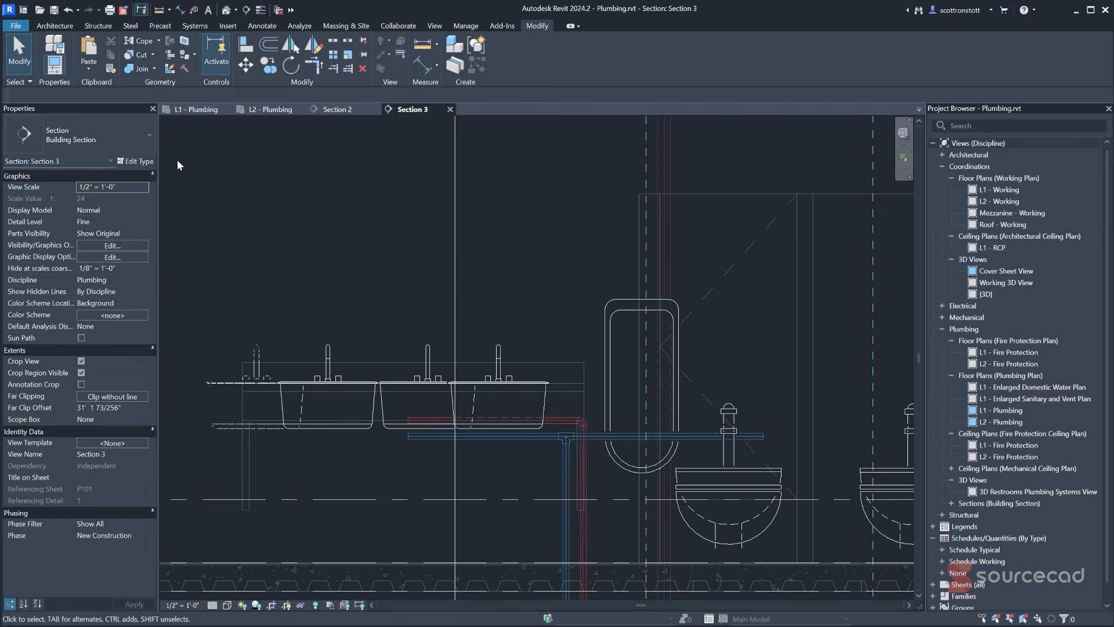
click(336, 109)
click(270, 109)
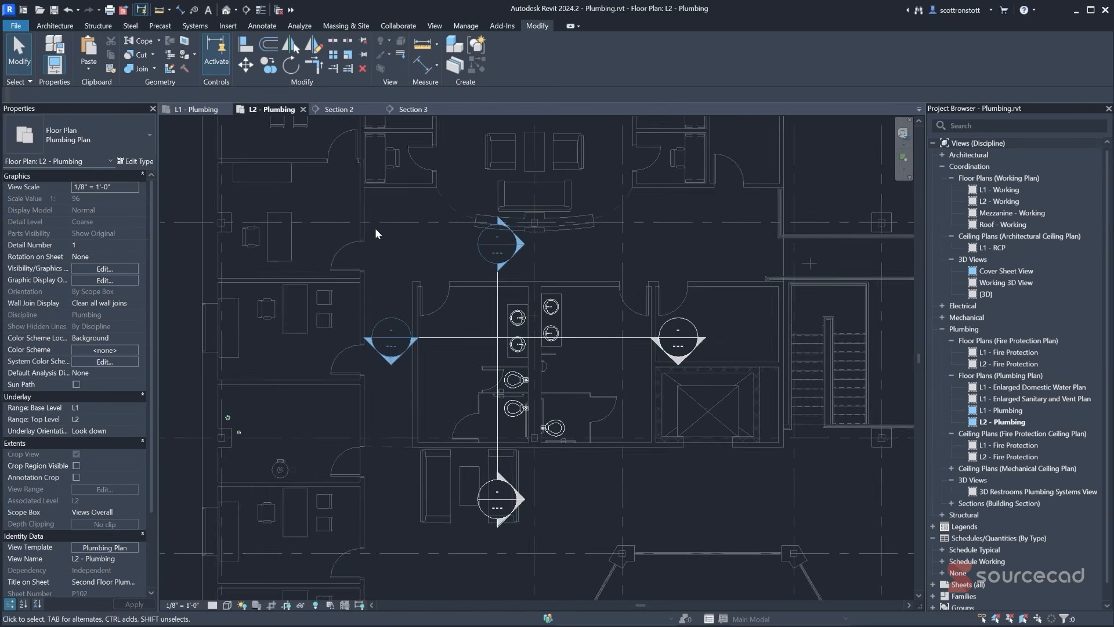
scroll(444, 355, up, 2)
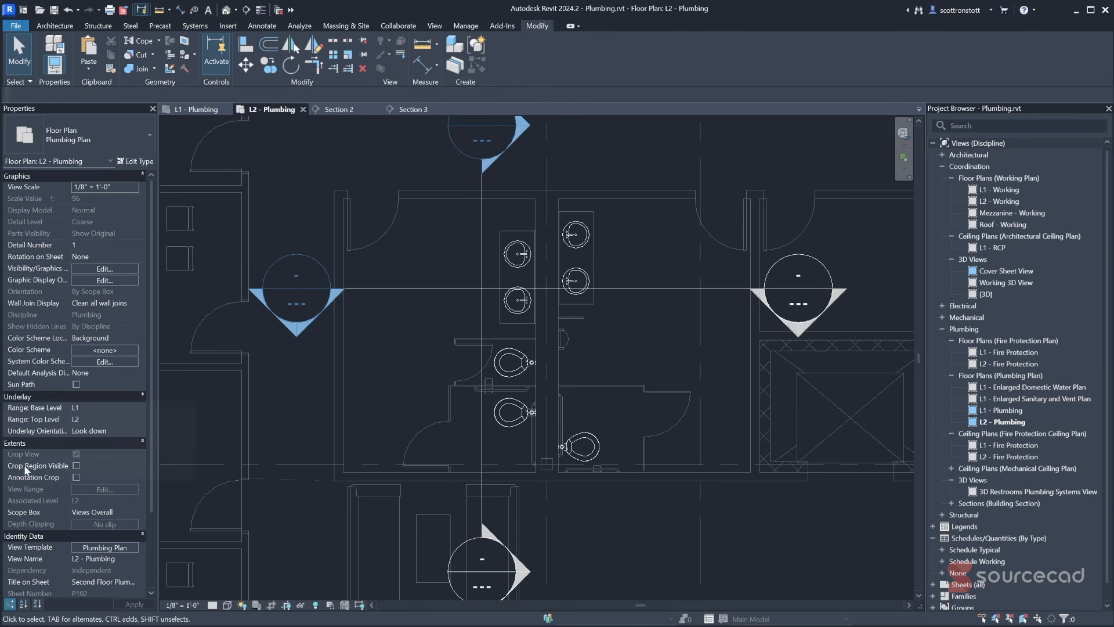
click(98, 548)
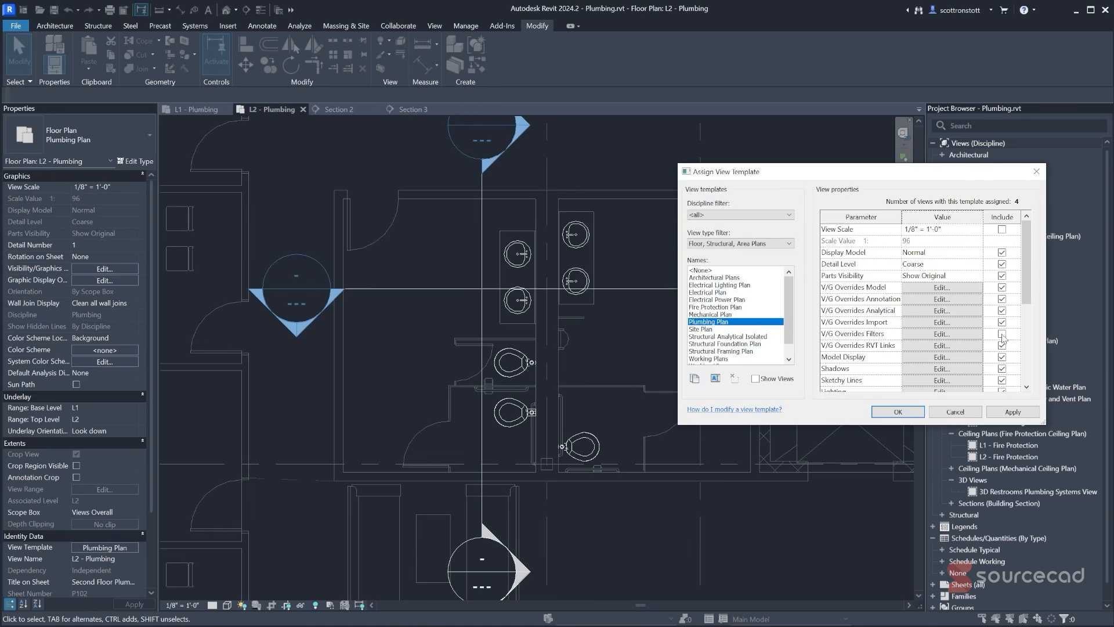
click(969, 413)
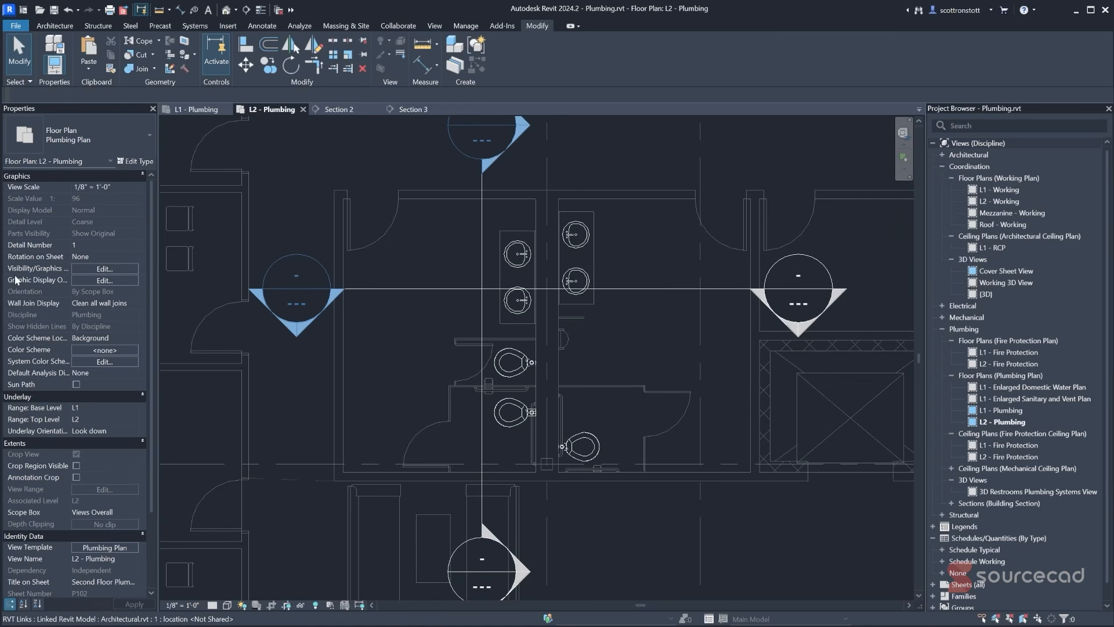
- Turn on visibility of the Domestic Cold Water and Domestic Hot Water filters in the L2 - Plumbing plan
click(92, 269)
click(525, 211)
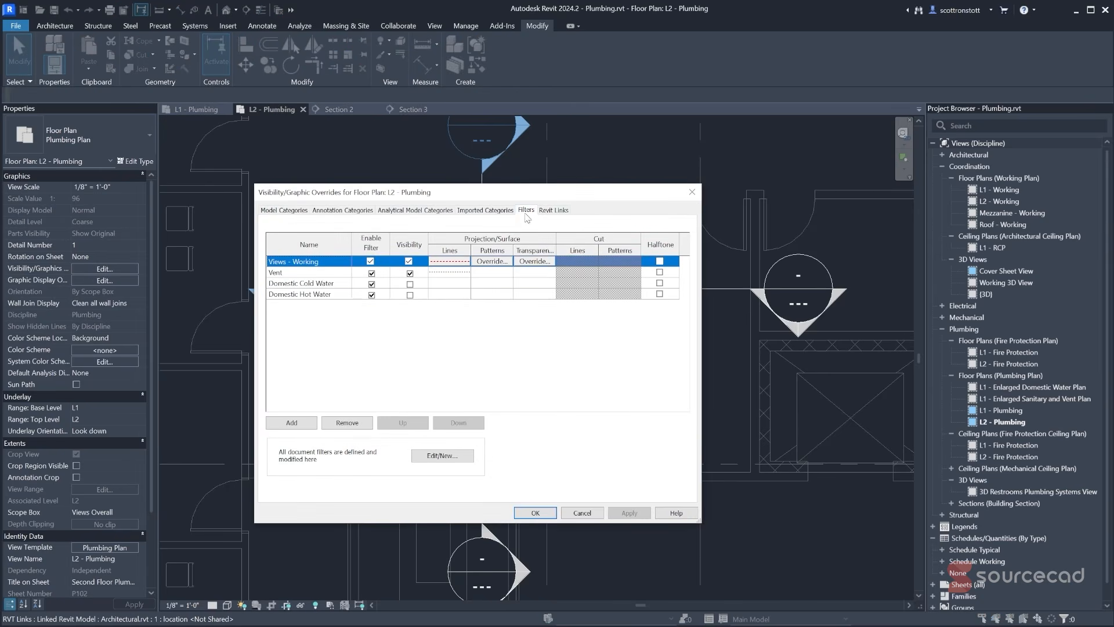
click(410, 284)
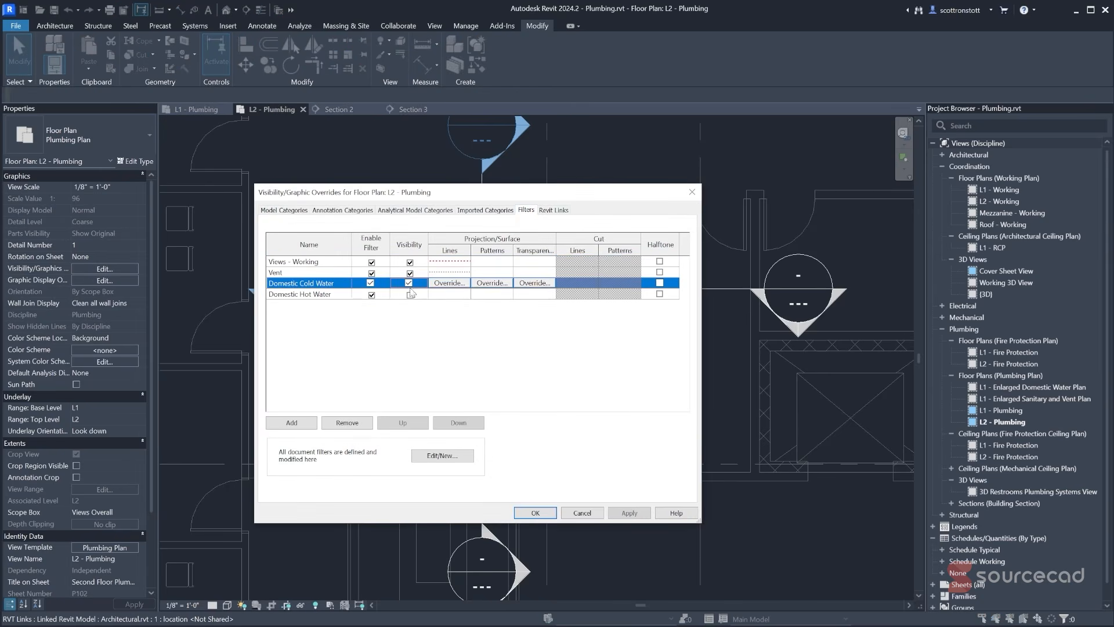
click(409, 295)
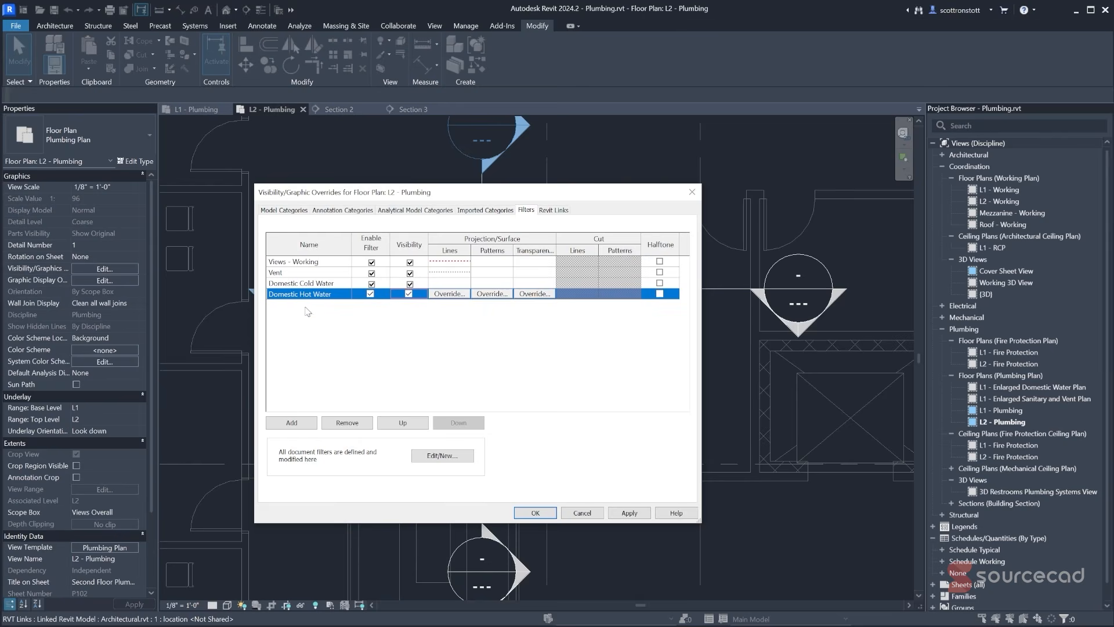
click(535, 513)
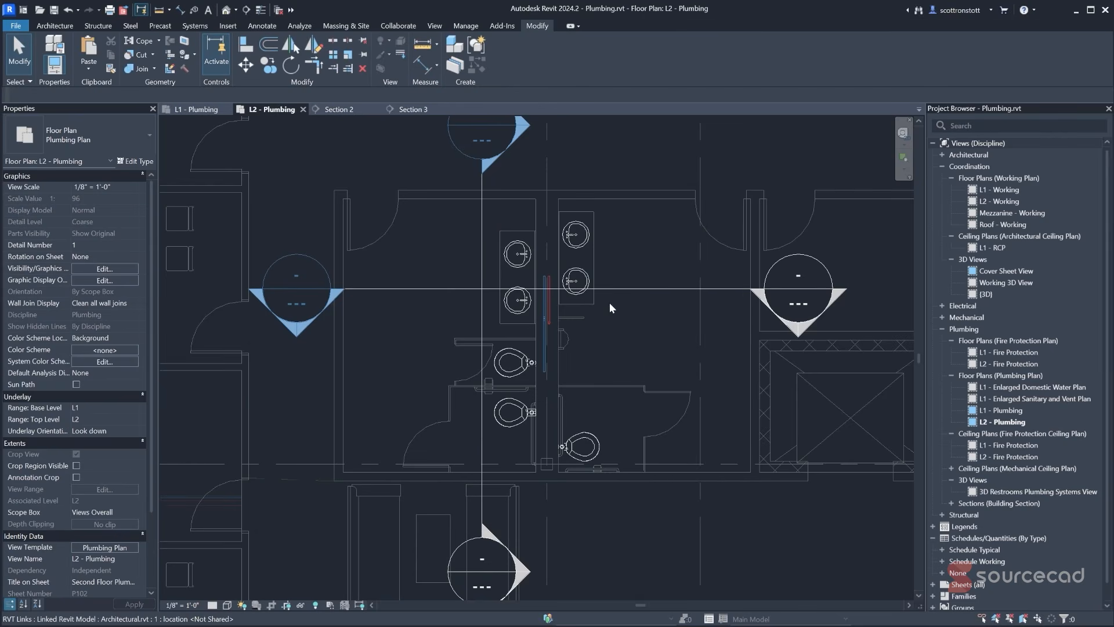
- Select the second-floor restroom fixtures and pipes and isolate them in a 3D view with a selection box
scroll(514, 293, up, 5)
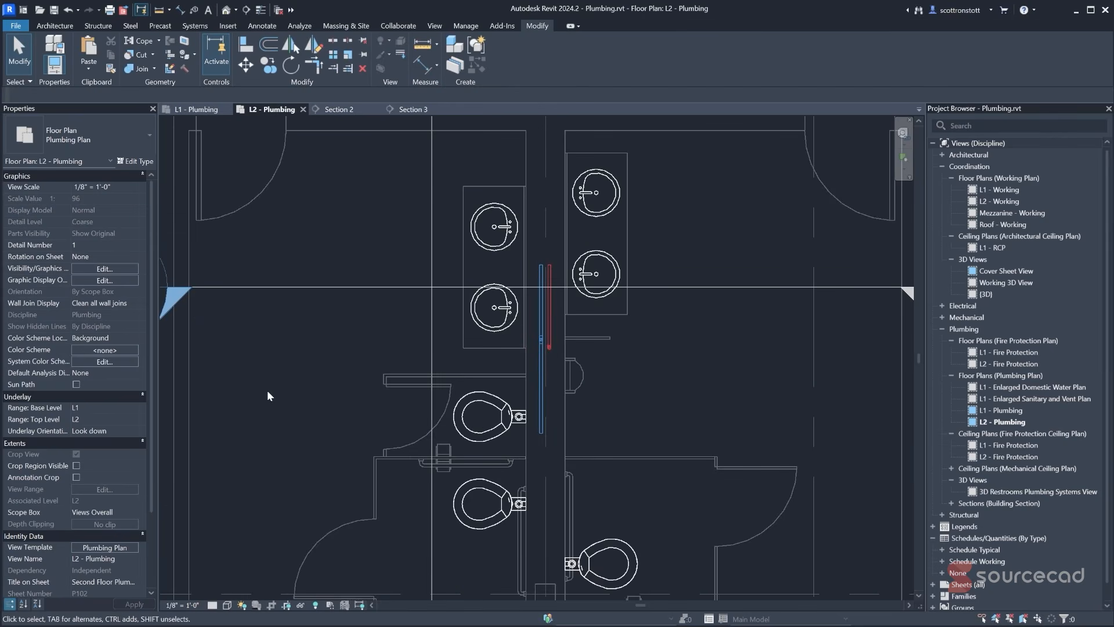
scroll(398, 224, down, 3)
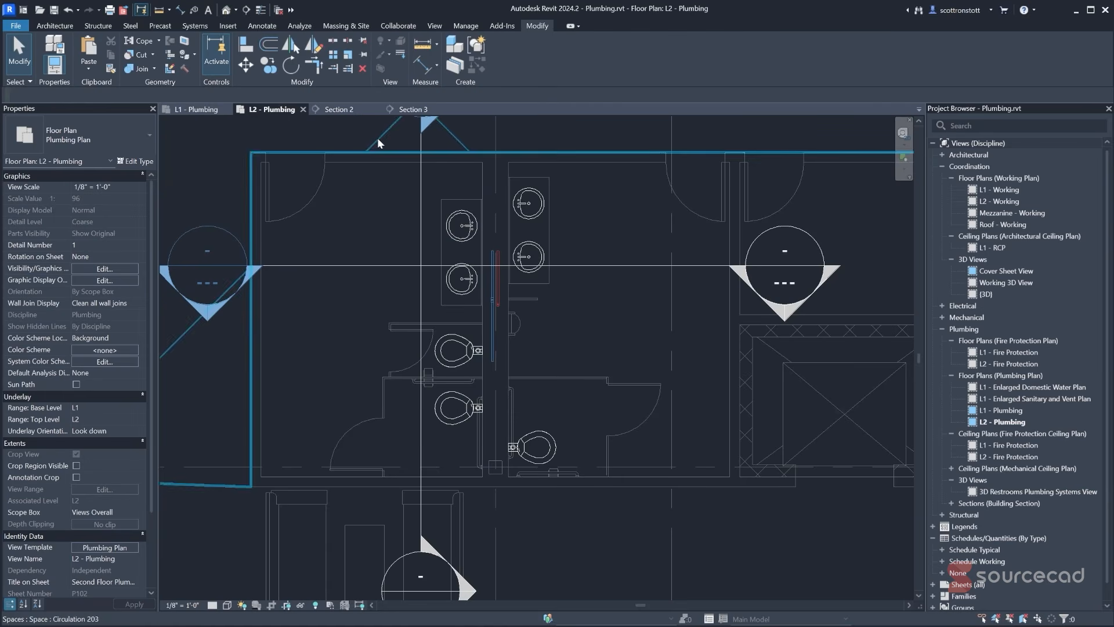
drag(355, 135, 621, 512)
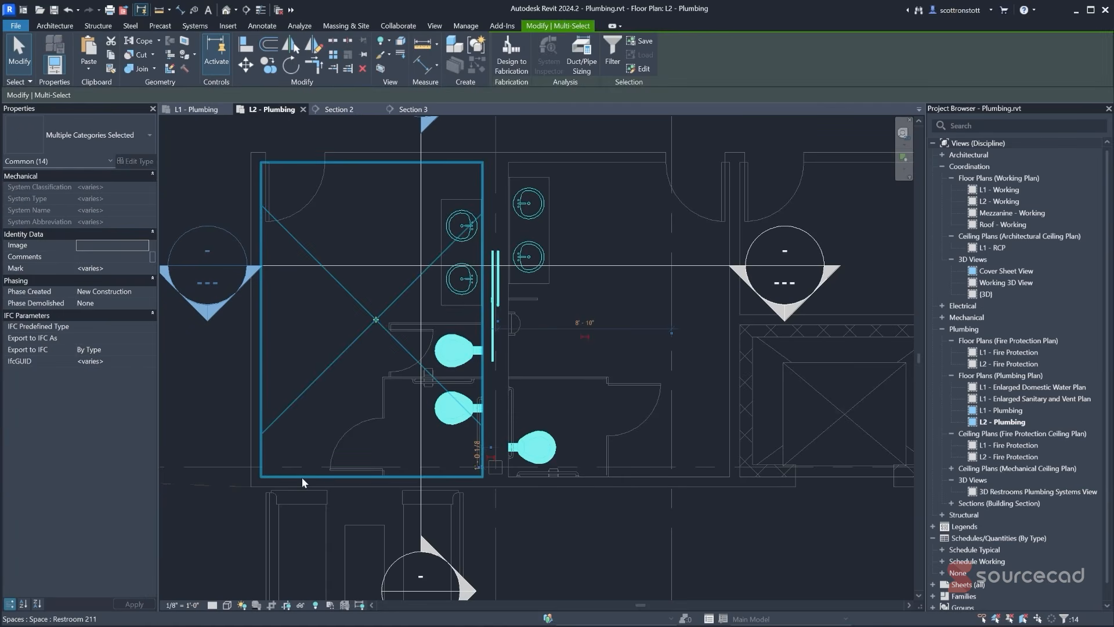
click(380, 68)
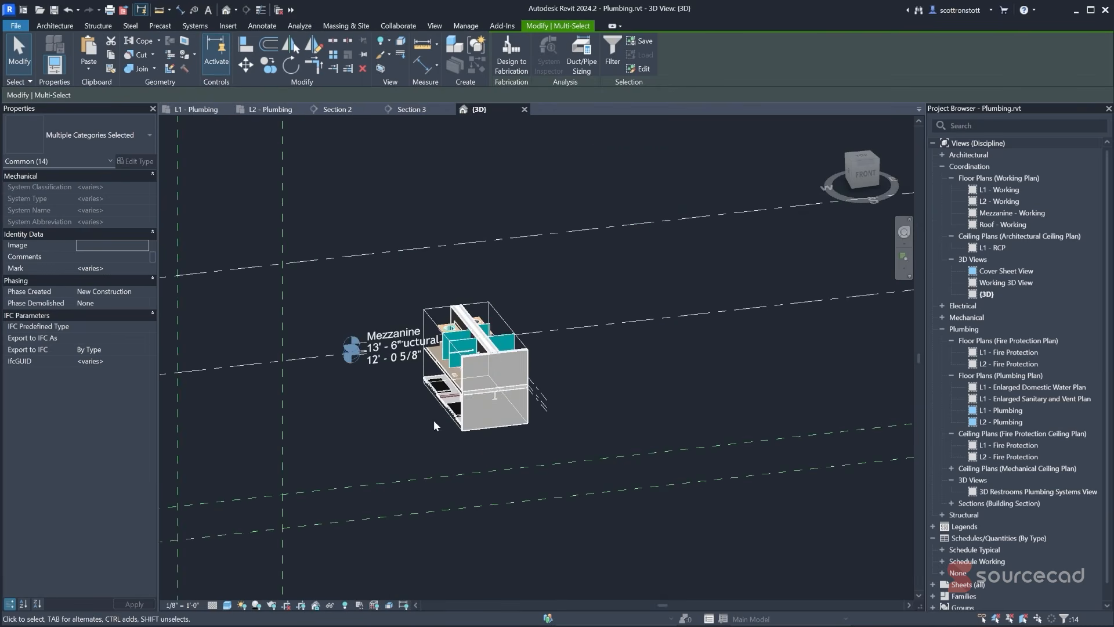
shift+middle_drag(433, 420, 479, 444)
scroll(475, 394, up, 5)
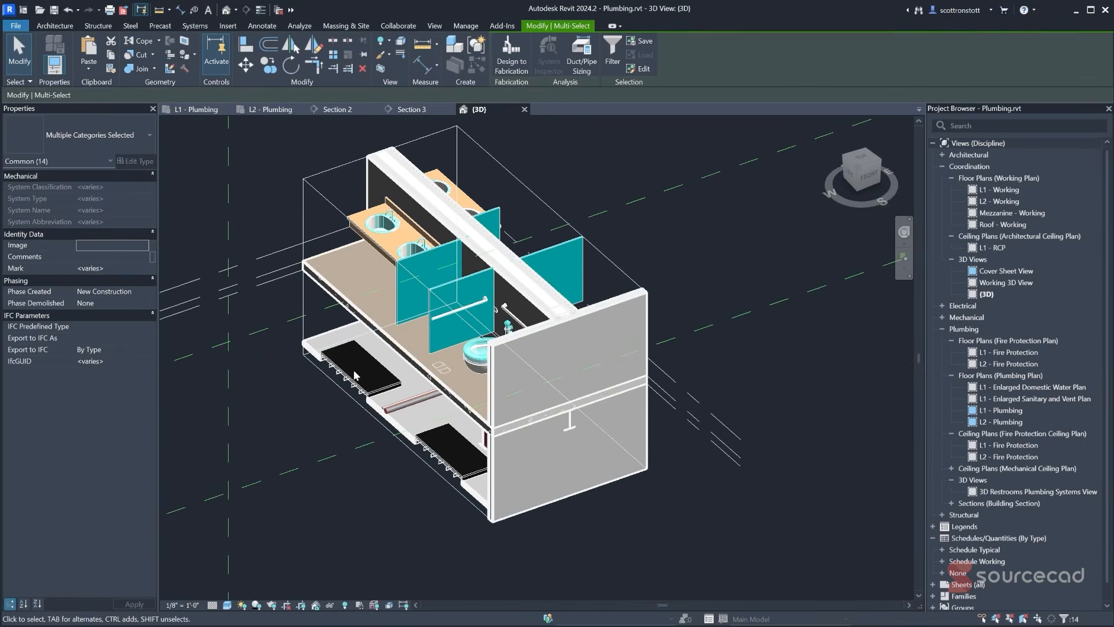
- Hide the linked Architectural, Mechanical and Structural models in the 3D view through its visibility overrides
click(267, 152)
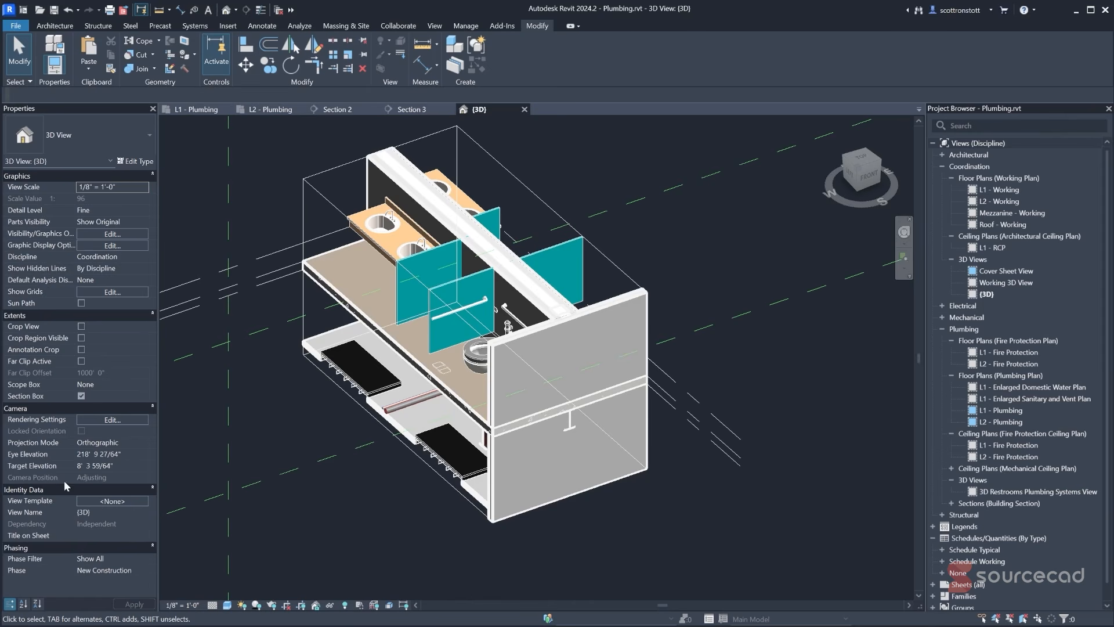
click(95, 234)
click(555, 211)
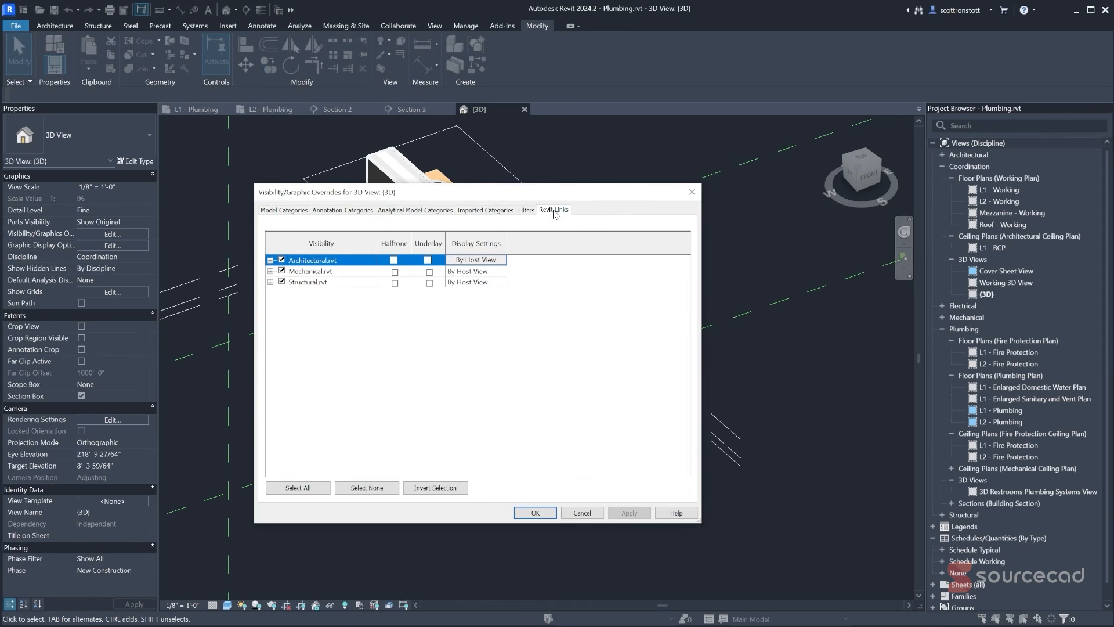
click(282, 271)
click(281, 281)
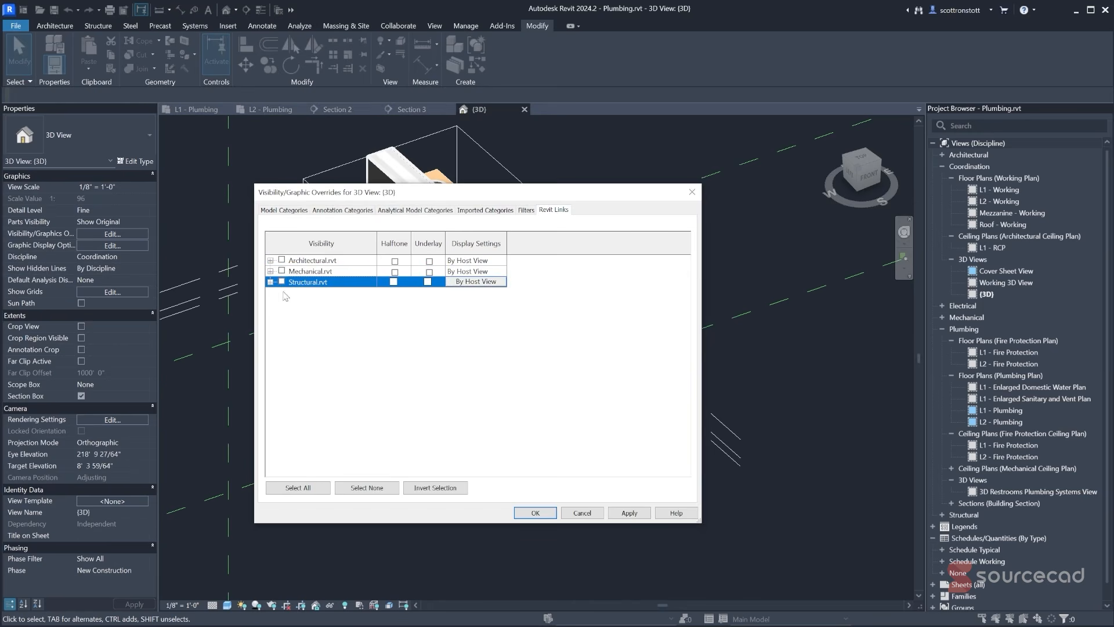
click(535, 513)
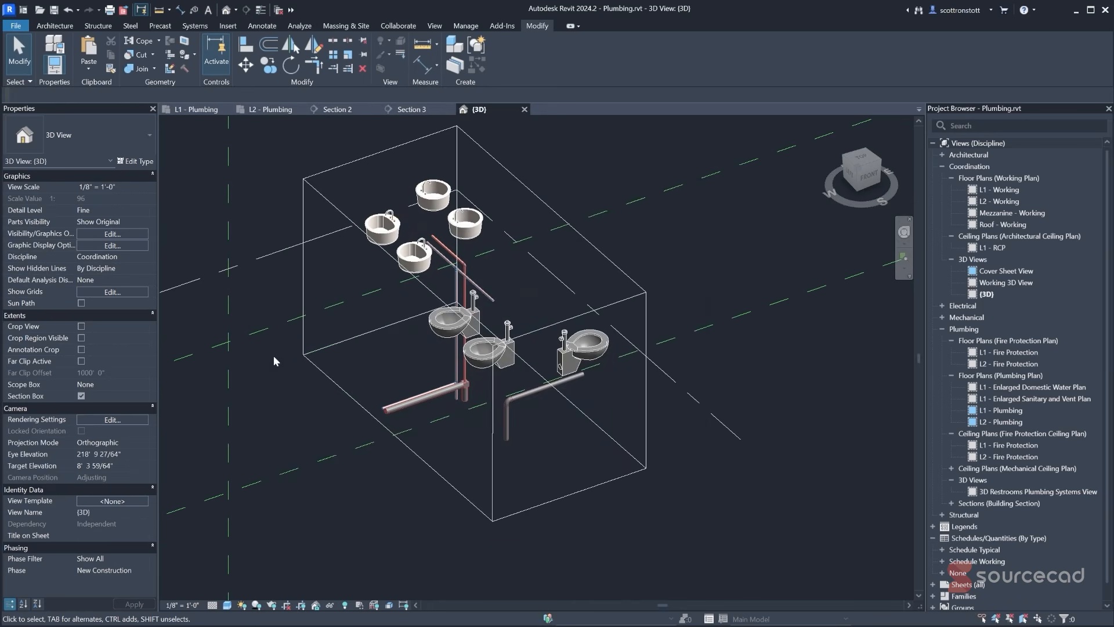
- Connect the Domestic Cold Water connector of the sink nearest the cold water riser into the horizontal cold water pipe
shift+middle_drag(344, 377, 385, 361)
scroll(455, 385, up, 8)
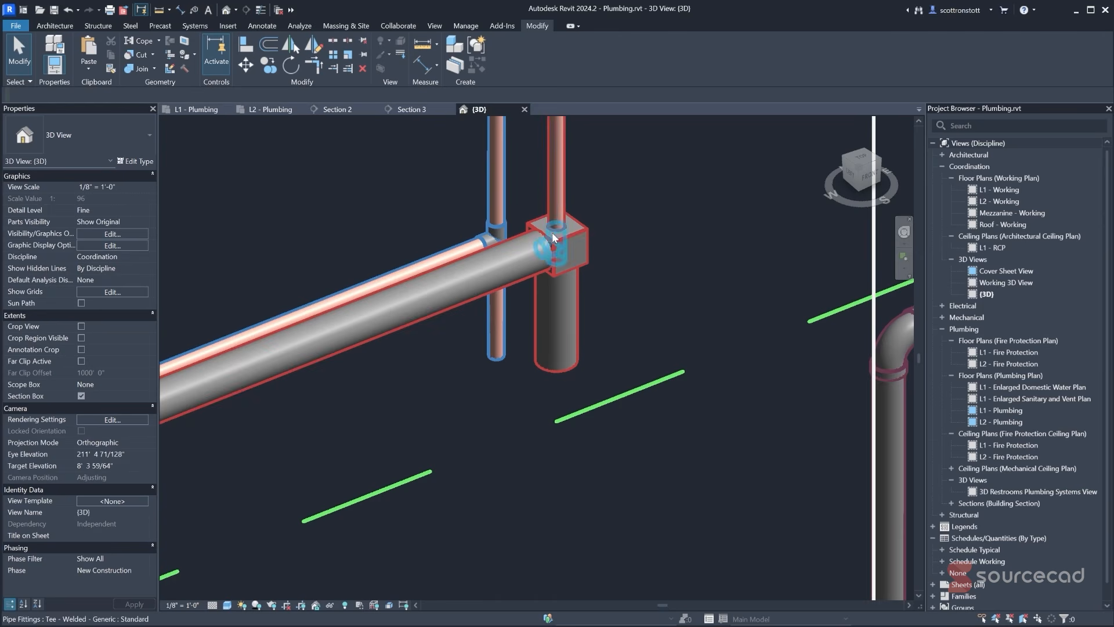
scroll(486, 273, down, 6)
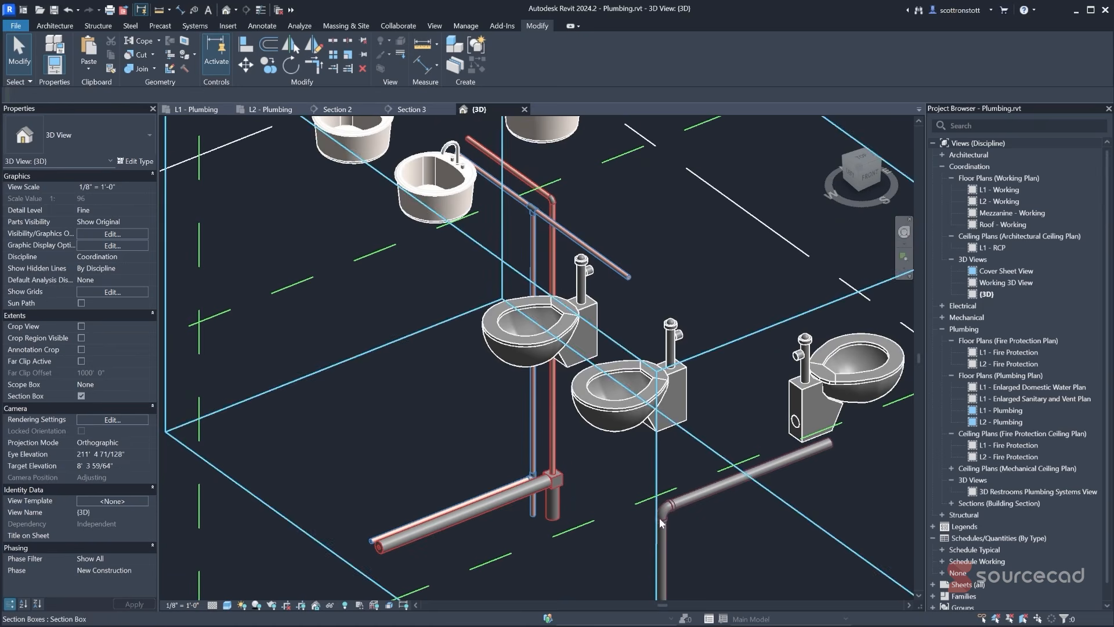
scroll(549, 367, down, 3)
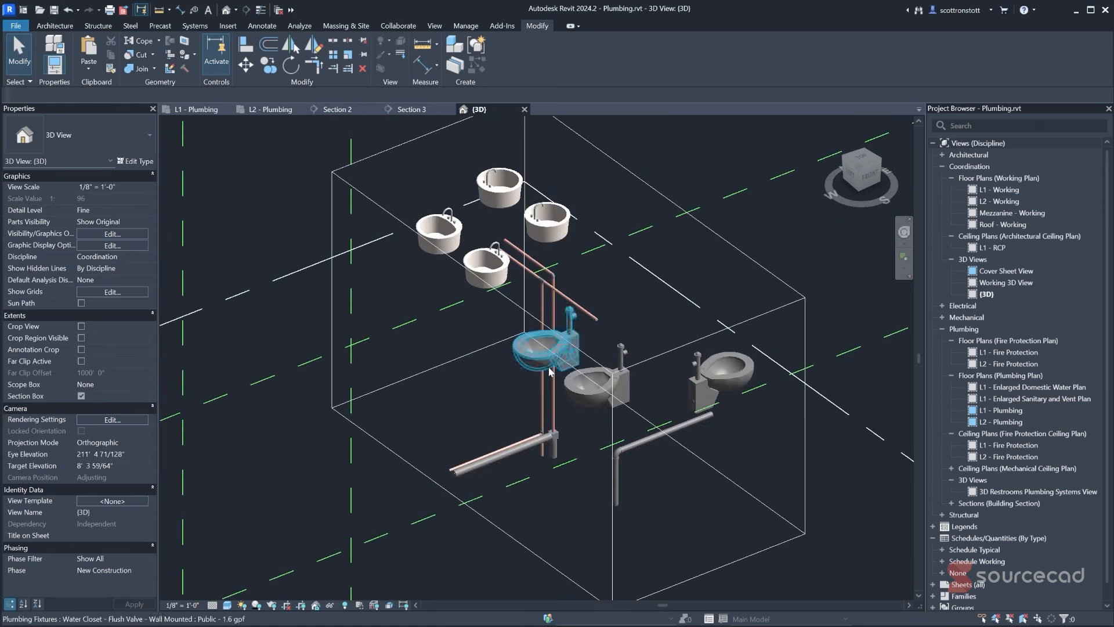
mouse_move(550, 372)
shift+middle_down()
mouse_move(523, 415)
mouse_move(607, 367)
mouse_move(566, 371)
shift+middle_up()
scroll(506, 250, up, 4)
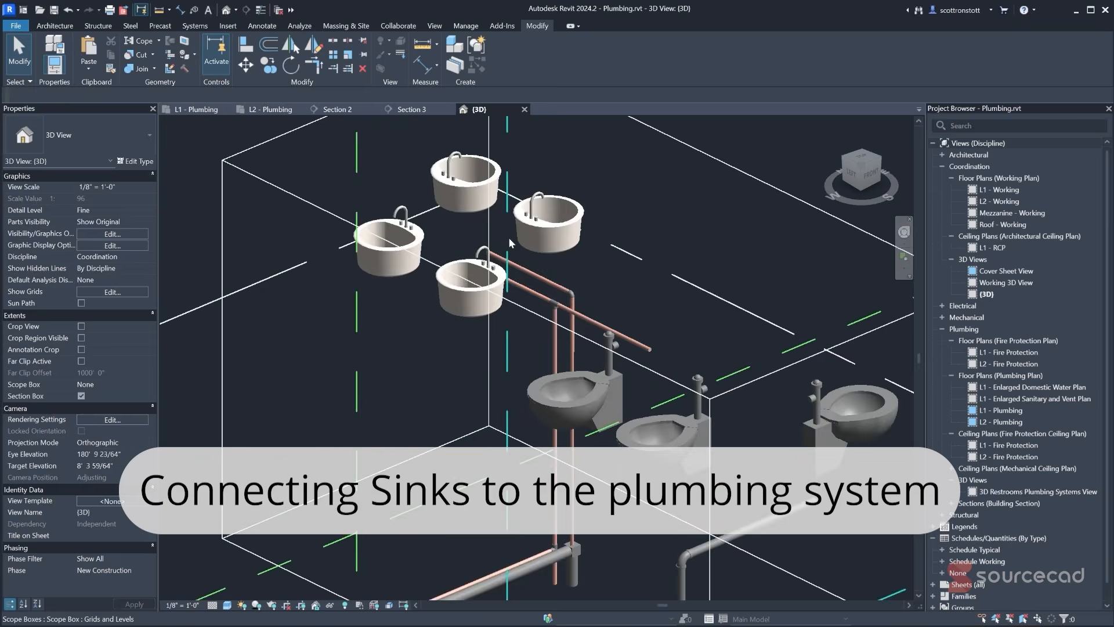
shift+middle_drag(486, 295, 555, 333)
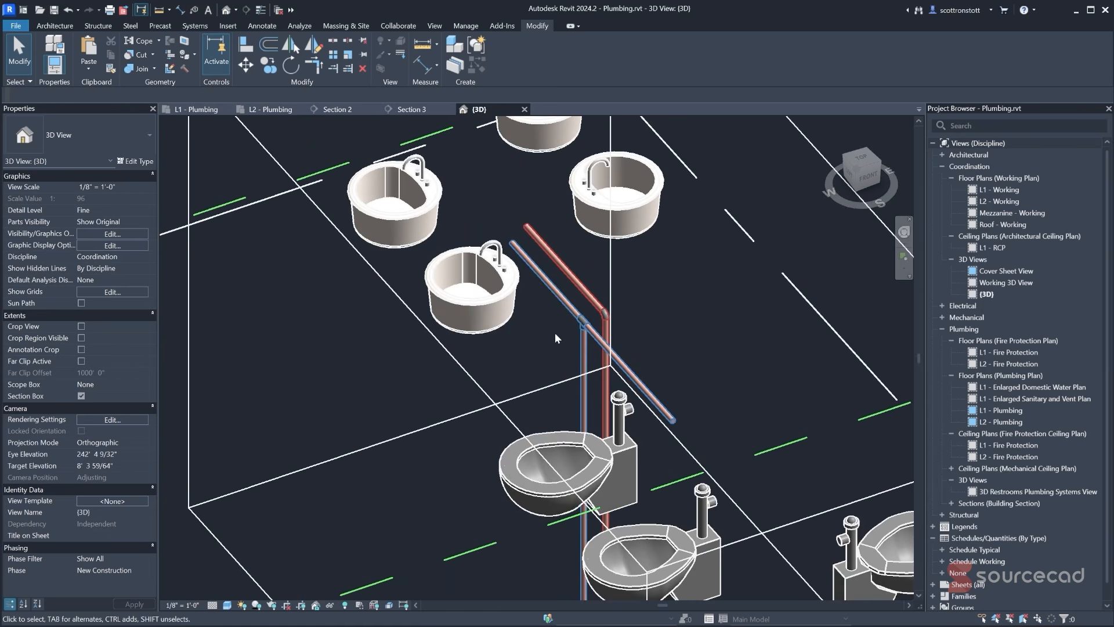
click(515, 275)
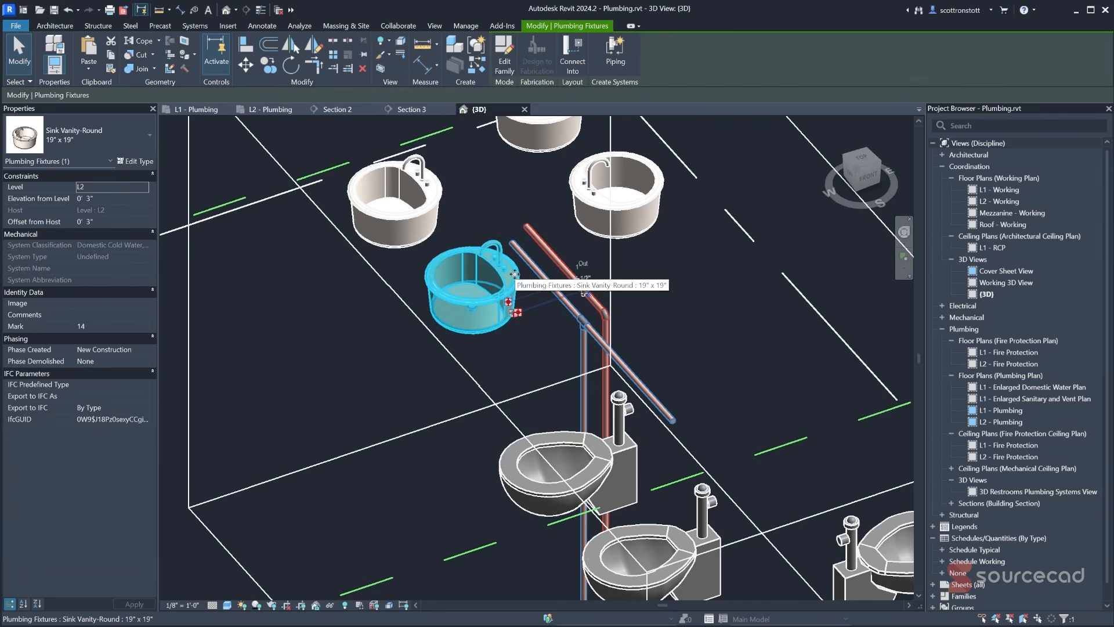
click(579, 56)
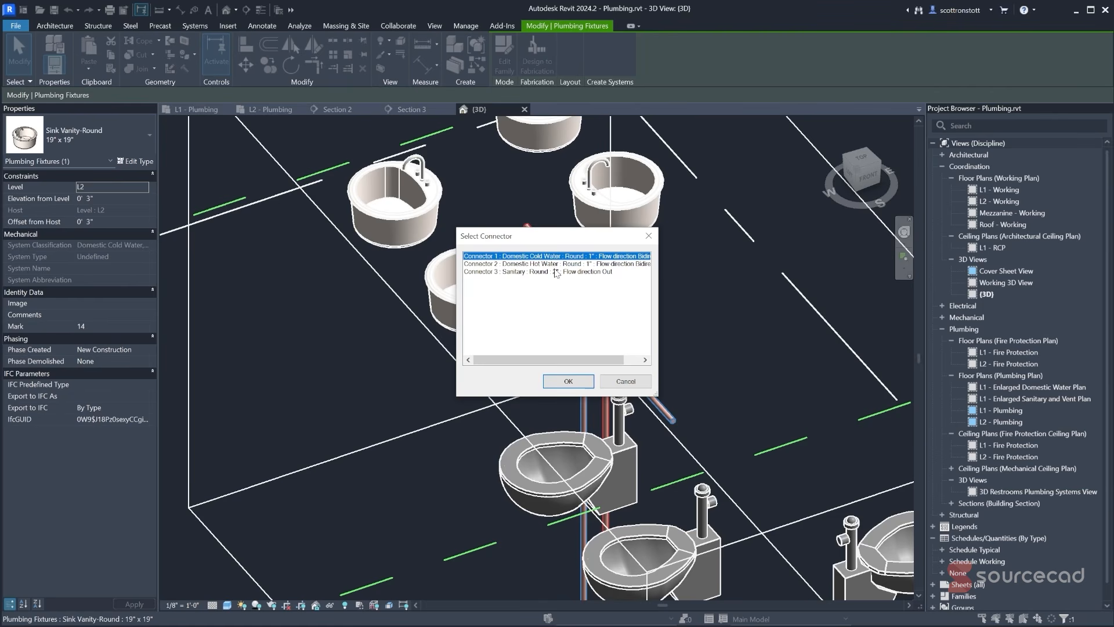
click(568, 382)
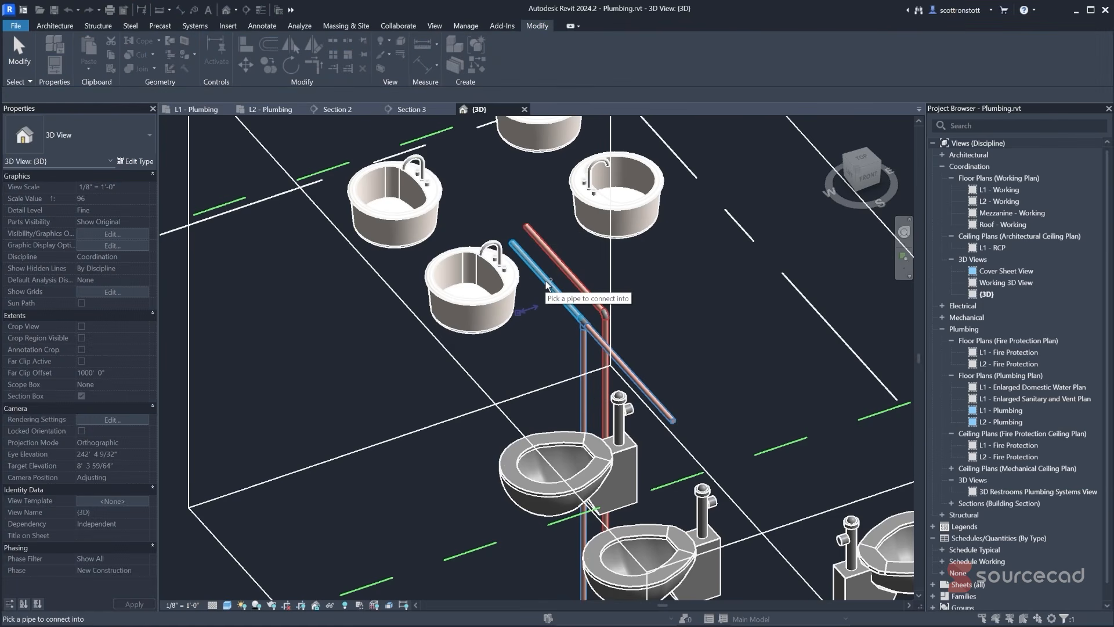
click(546, 285)
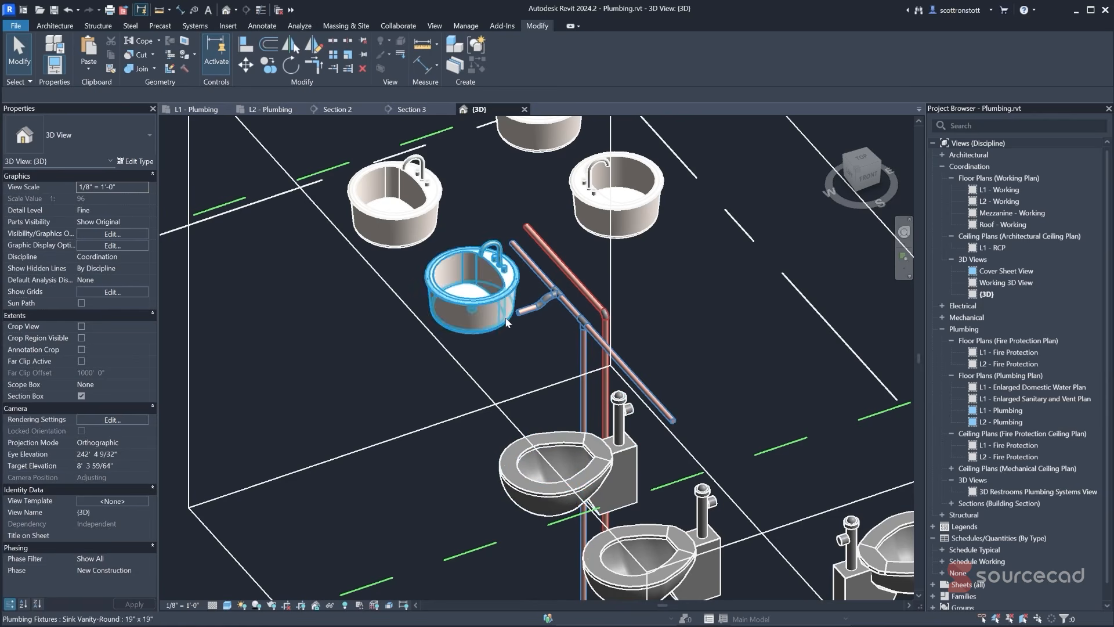
- Set the horizontal cold water pipe's middle elevation to 1' 10.5" to match the sink branch, deleting the elements with invalid connections
scroll(547, 304, up, 5)
shift+middle_drag(546, 304, 430, 396)
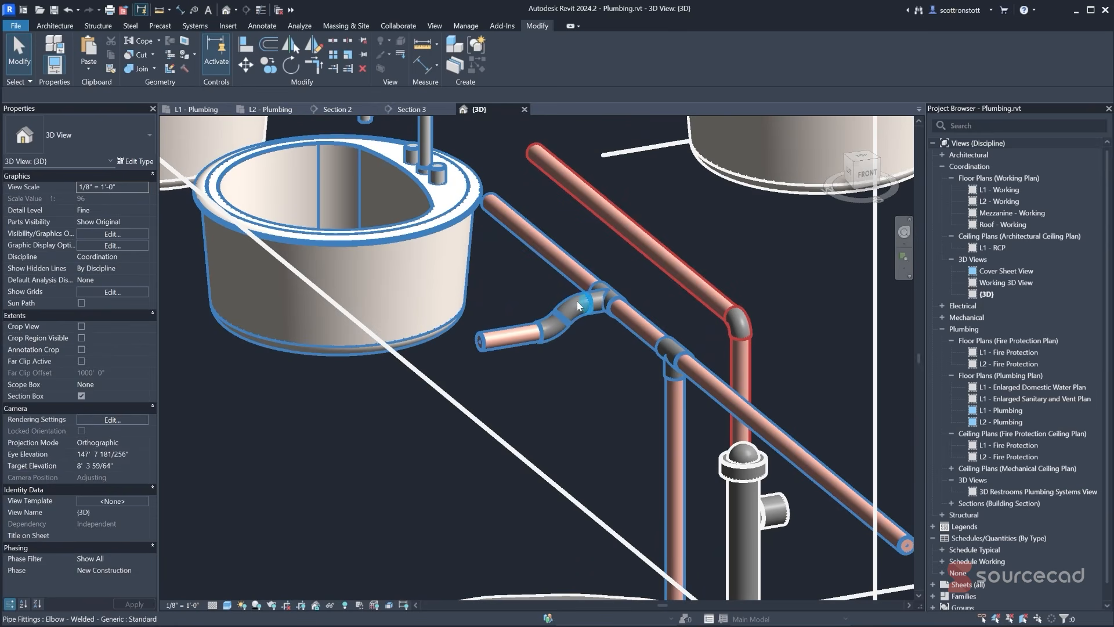
click(510, 343)
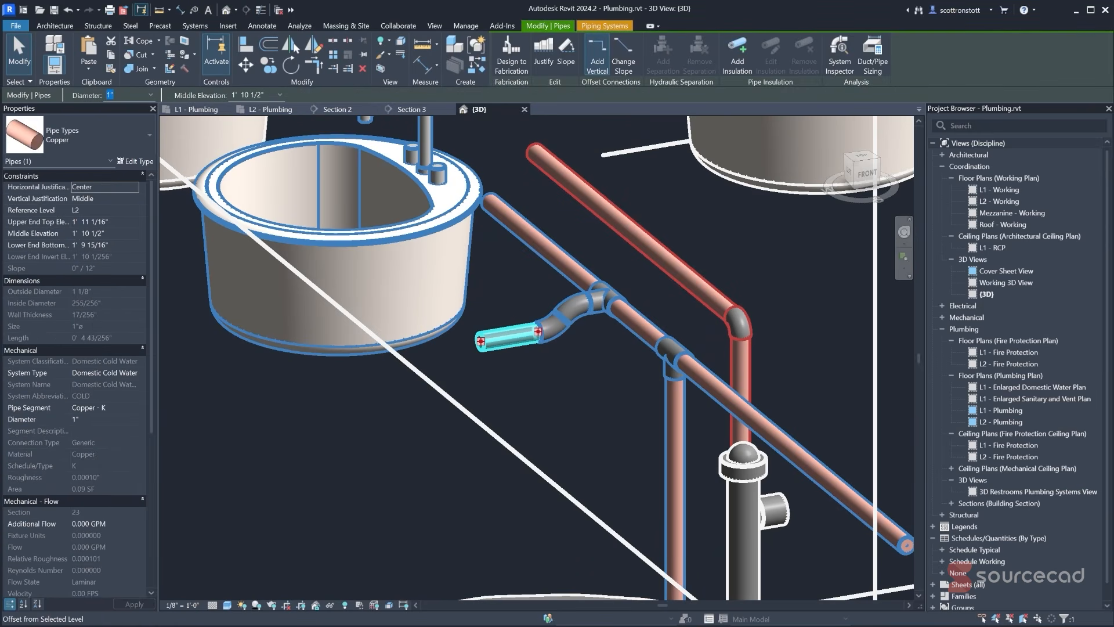
click(546, 378)
click(637, 332)
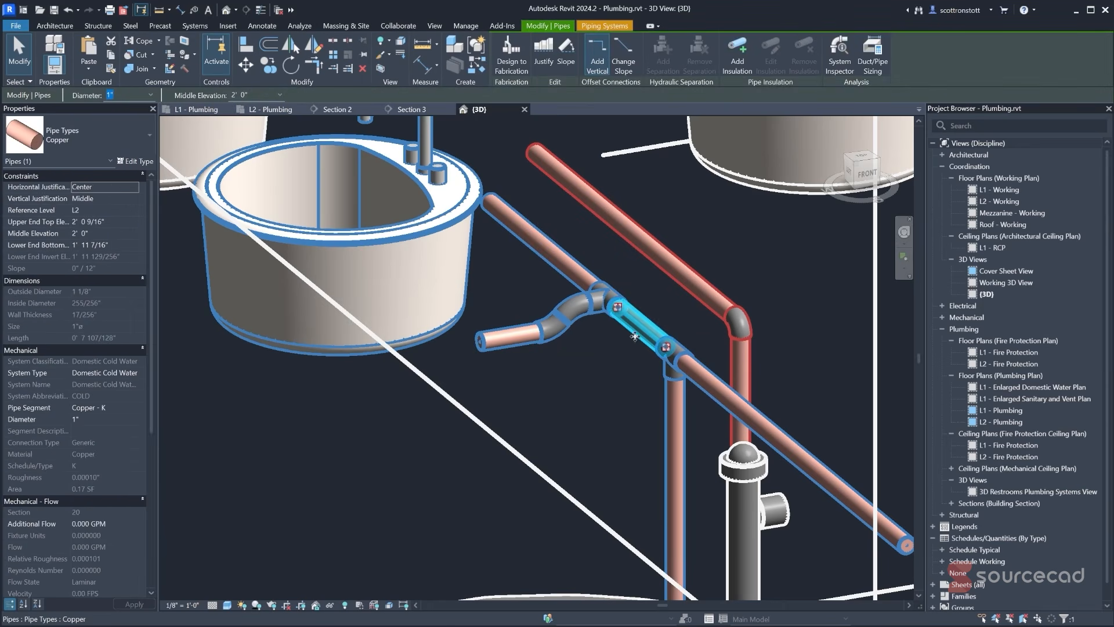
click(276, 94)
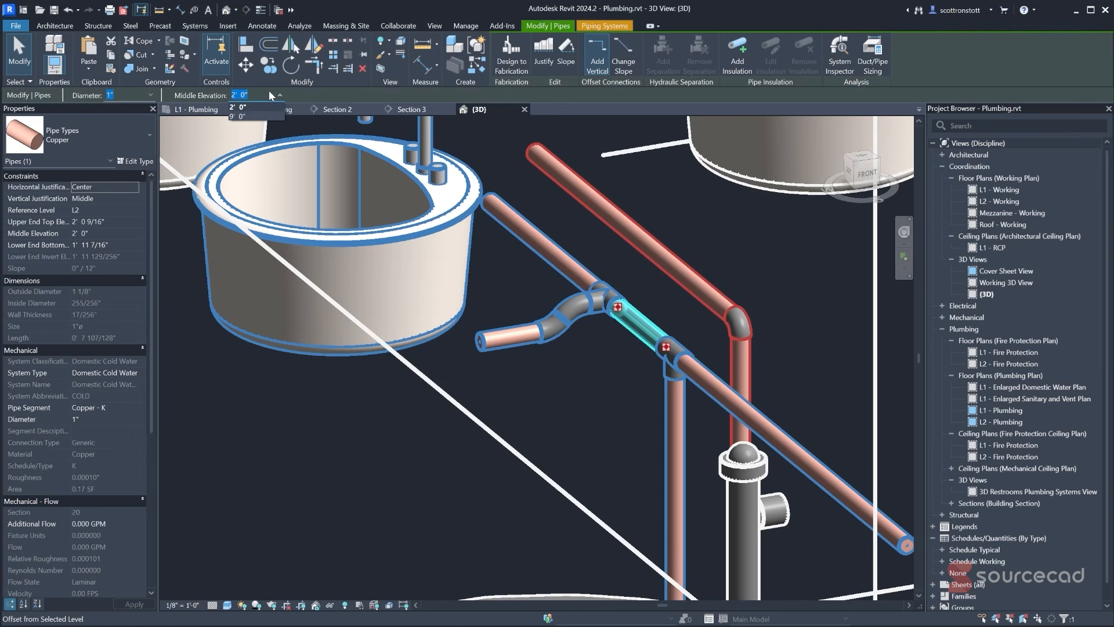
text(1 1)
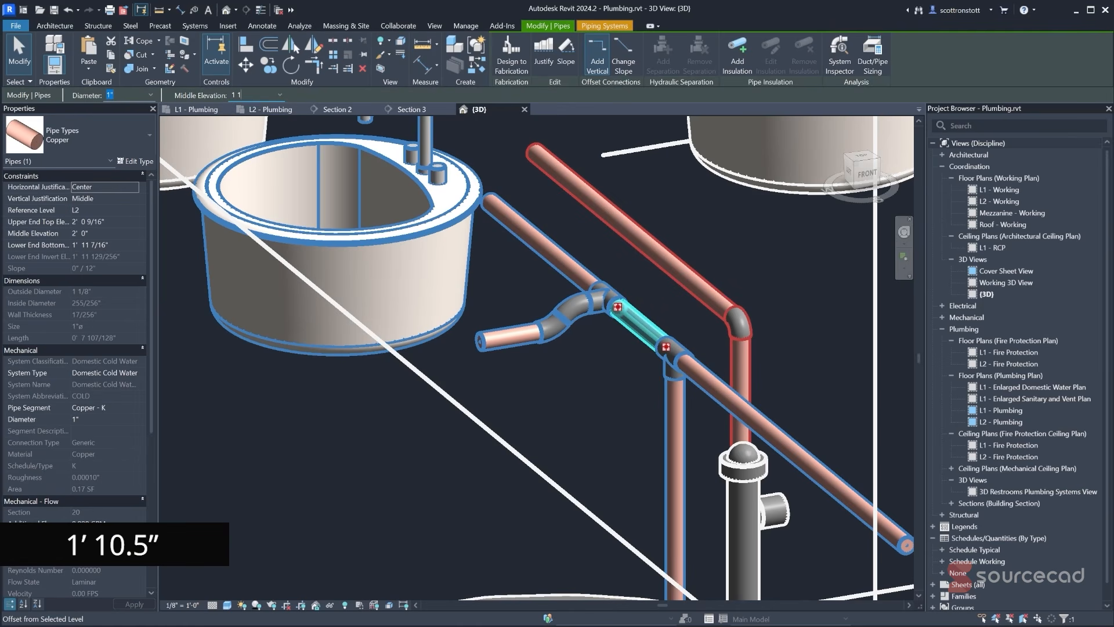
text(0.5)
key(Return)
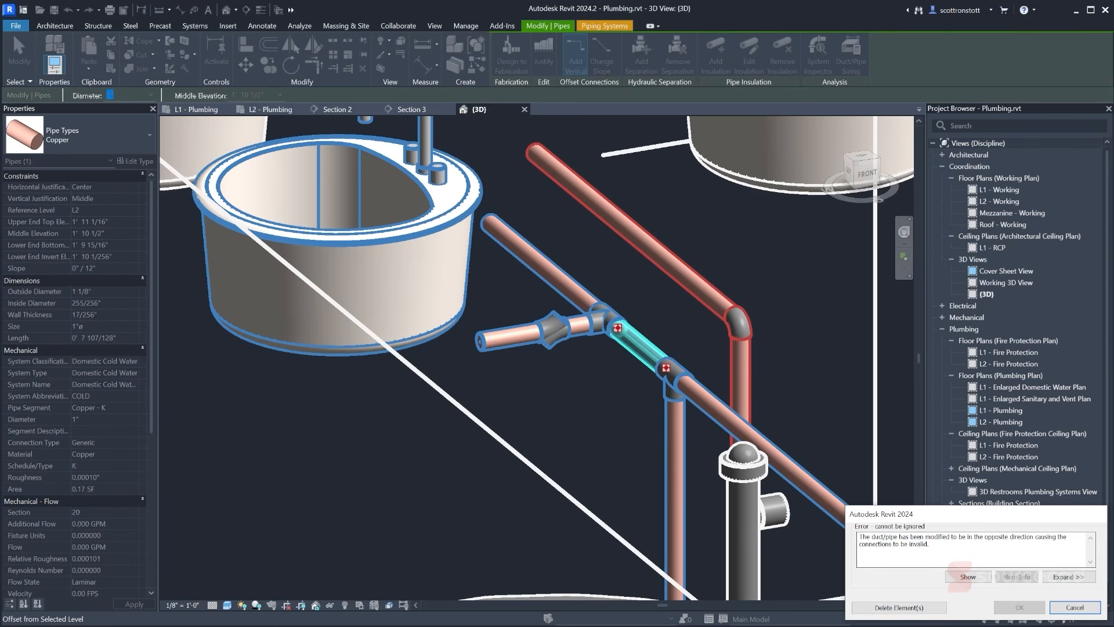
click(898, 607)
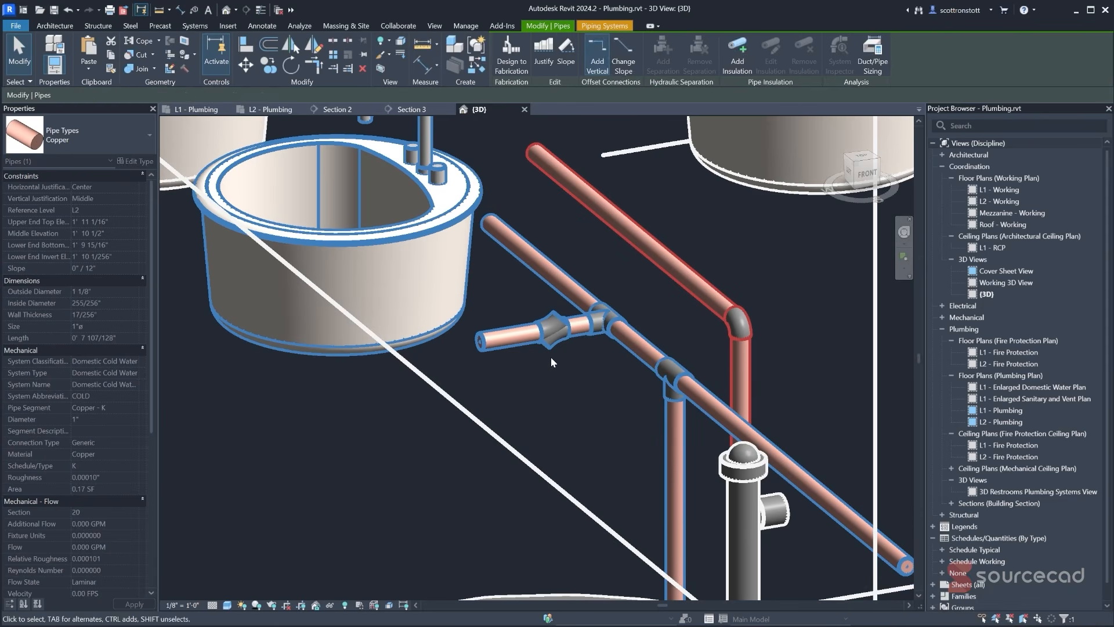
- Delete the leftover elbow in the sink branch, join its two pieces into one straight pipe, and check the sink's connection
click(559, 338)
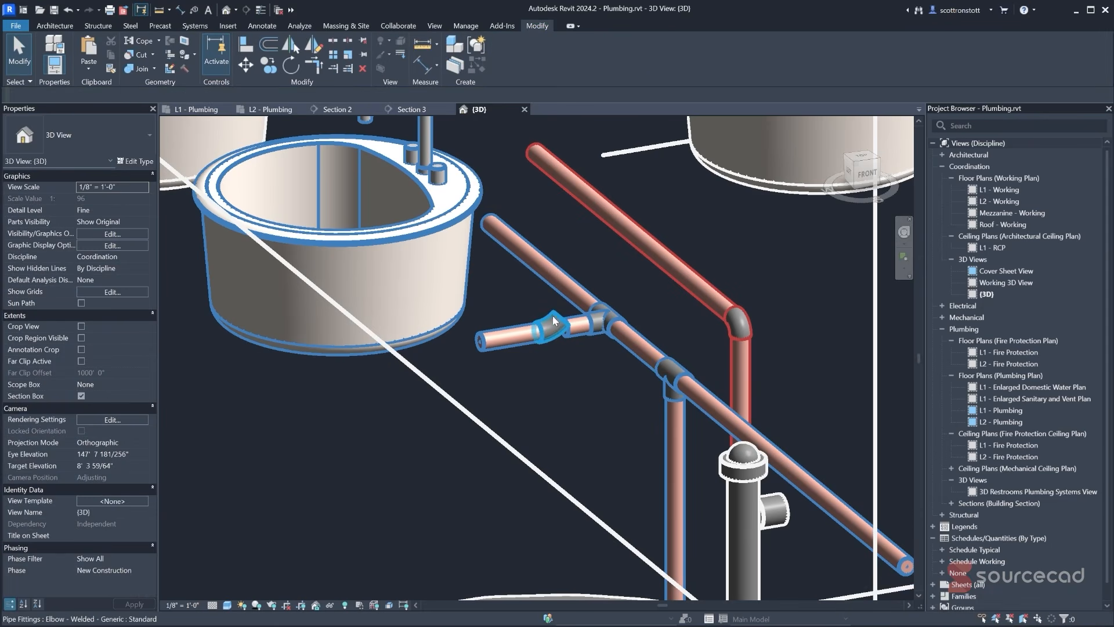
key(Delete)
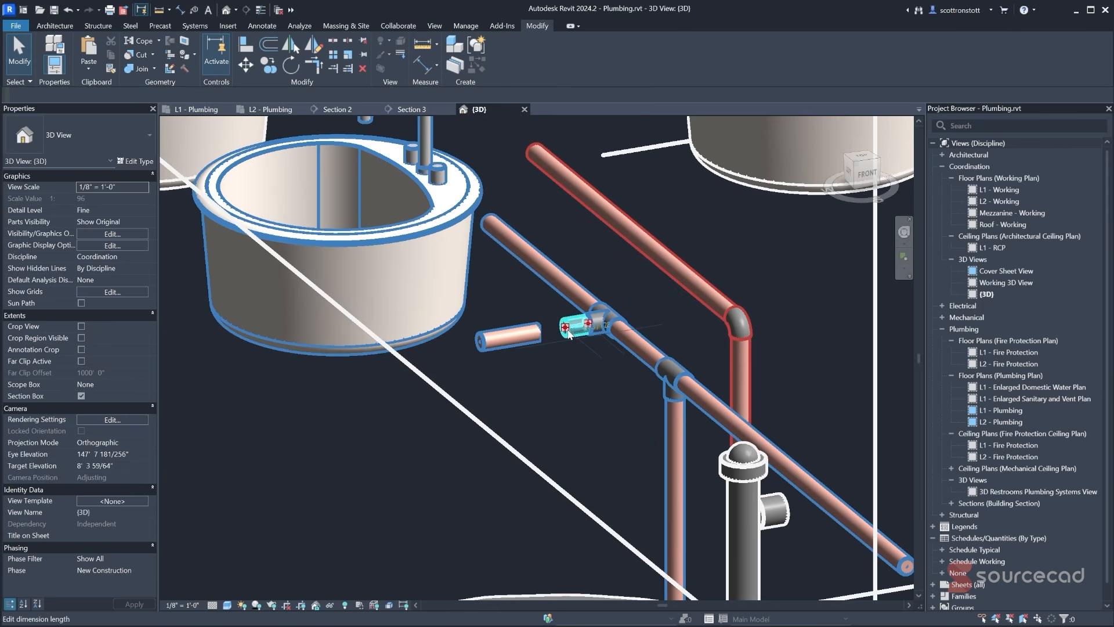
click(578, 325)
drag(540, 331, 540, 331)
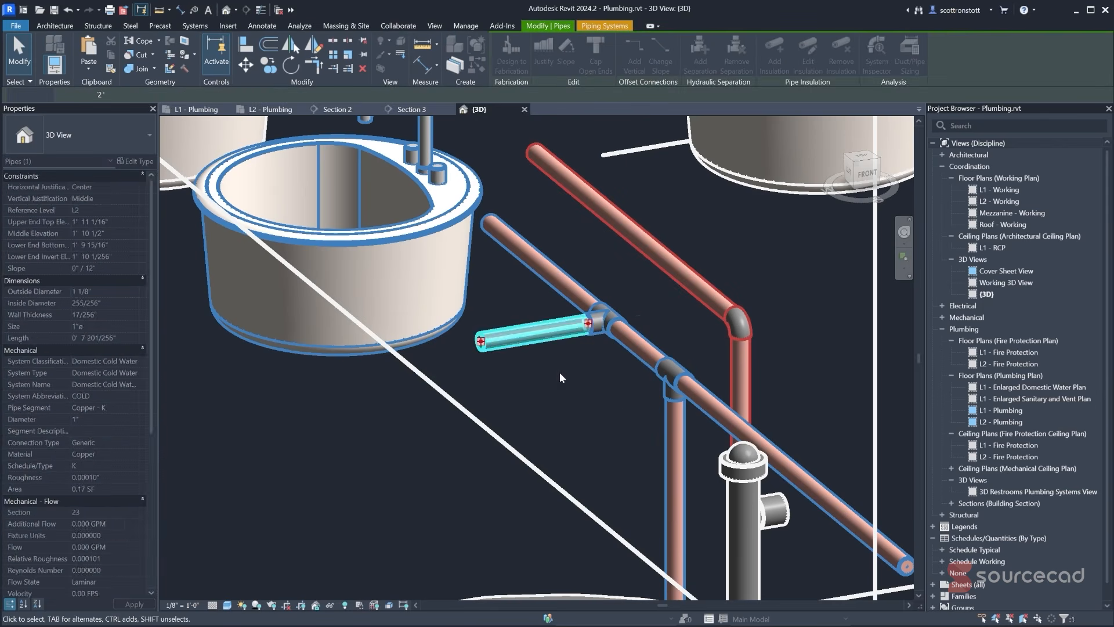
click(559, 372)
shift+middle_drag(576, 367, 516, 329)
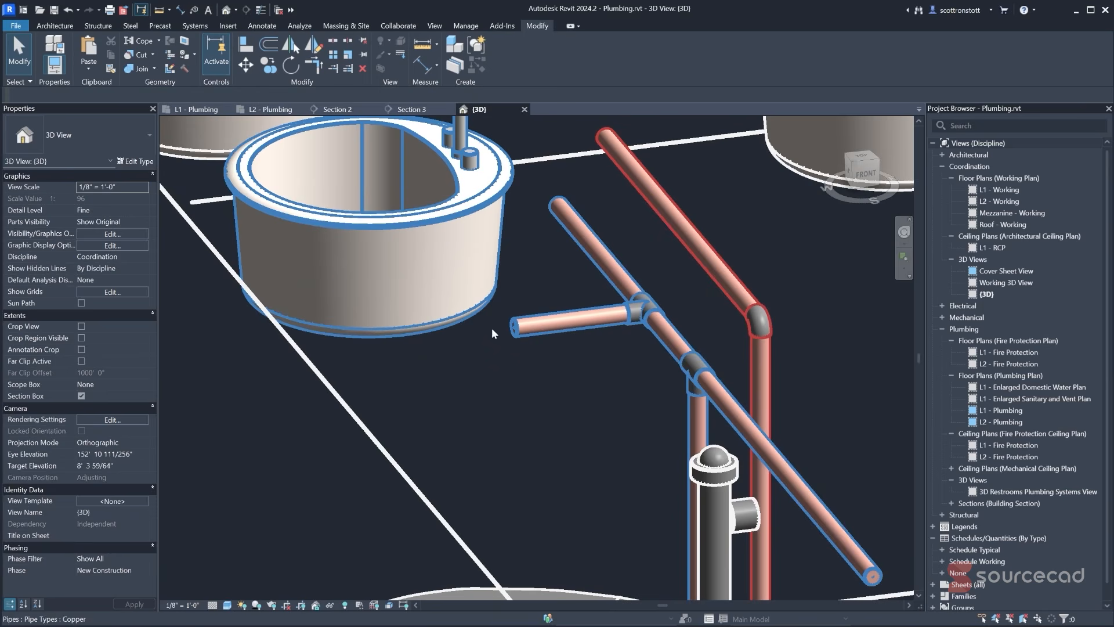
shift+middle_drag(470, 388, 489, 390)
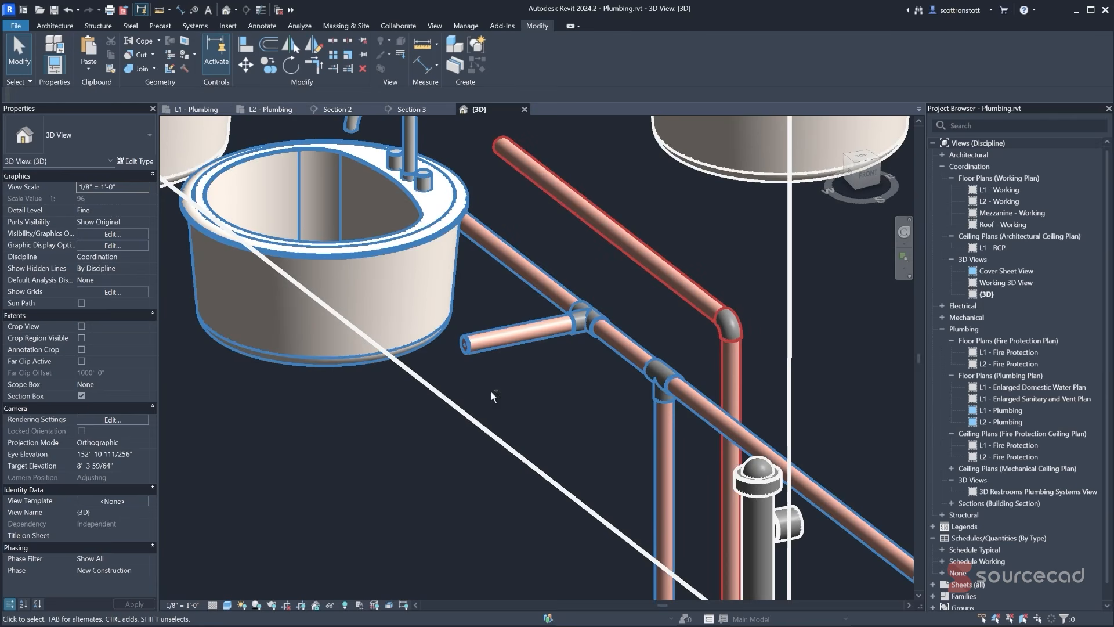
click(457, 347)
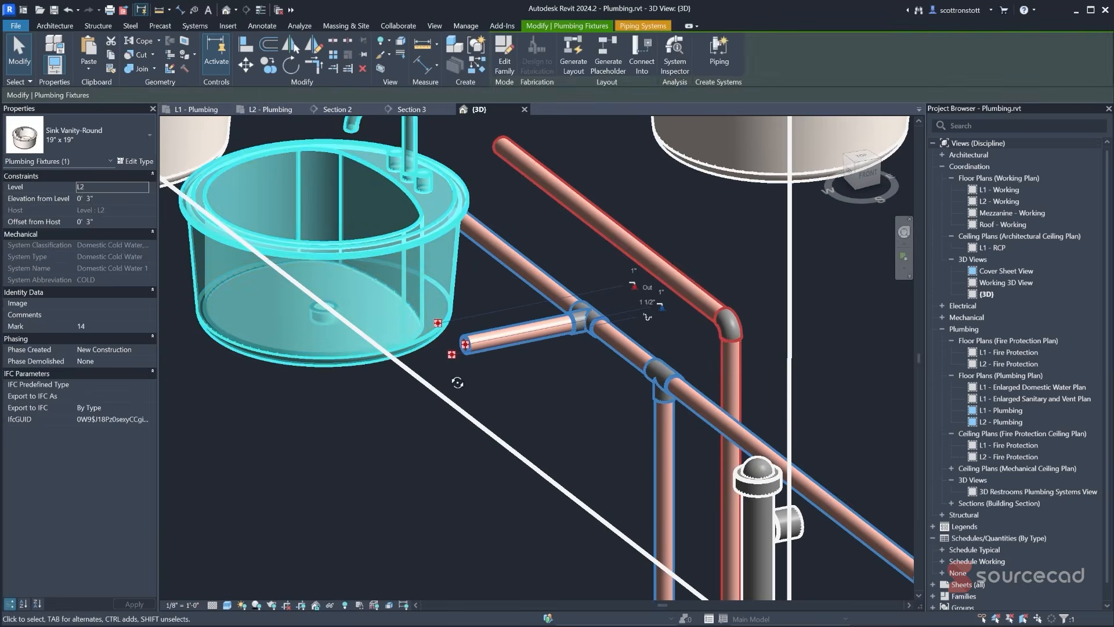
shift+middle_drag(457, 383, 456, 378)
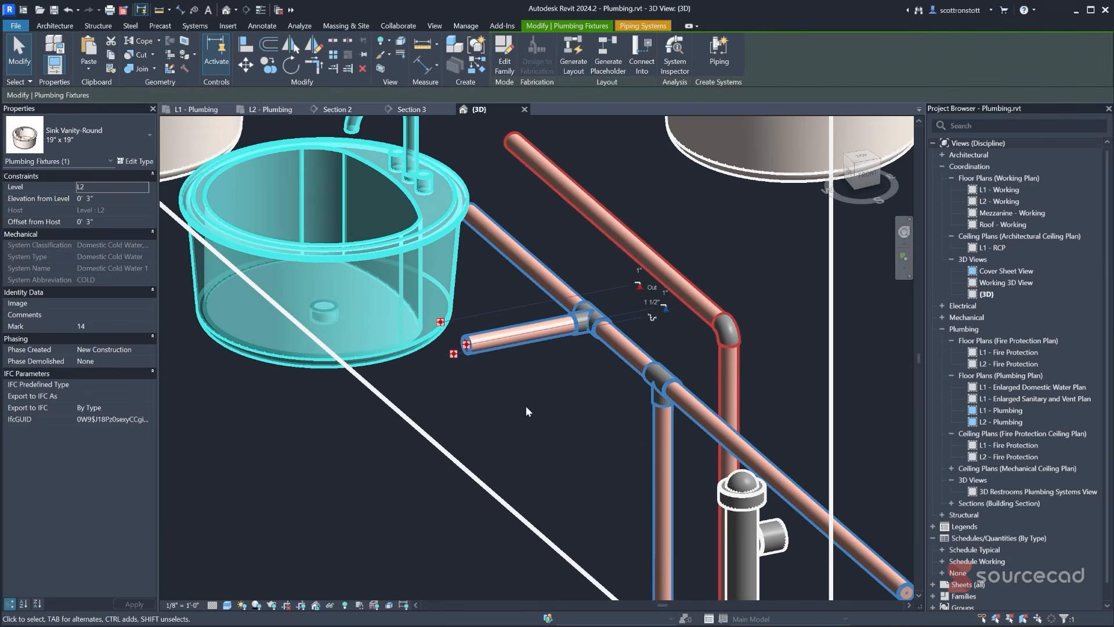
- Lengthen the open-ended section of the horizontal cold water pipe to about 4' 11", past the farther sinks
shift+middle_drag(618, 455, 581, 544)
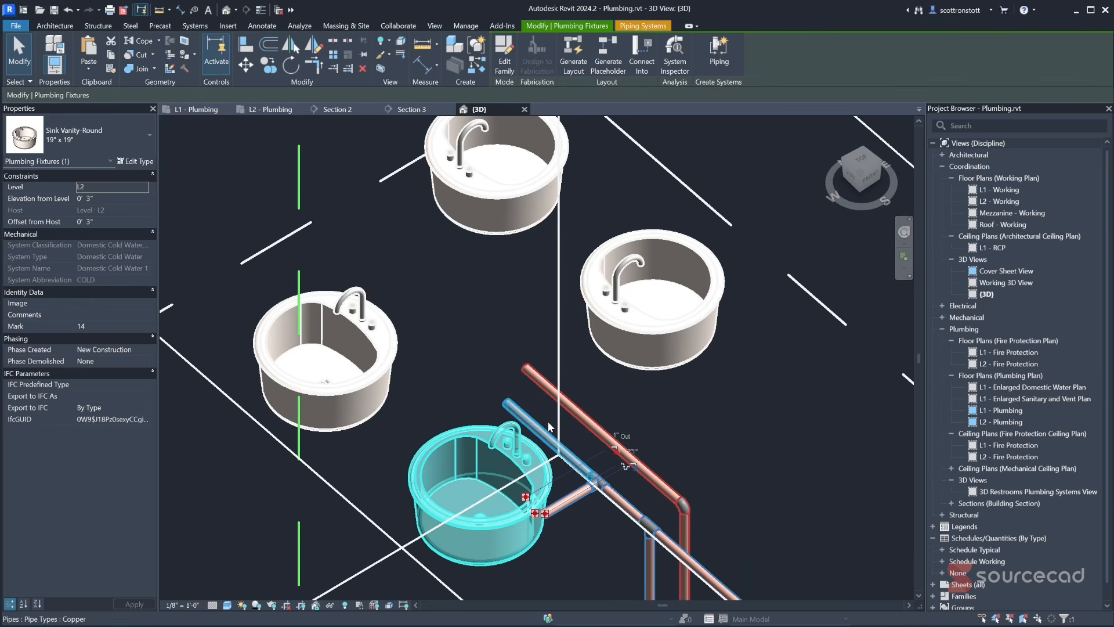
click(540, 431)
drag(503, 403, 308, 232)
click(381, 249)
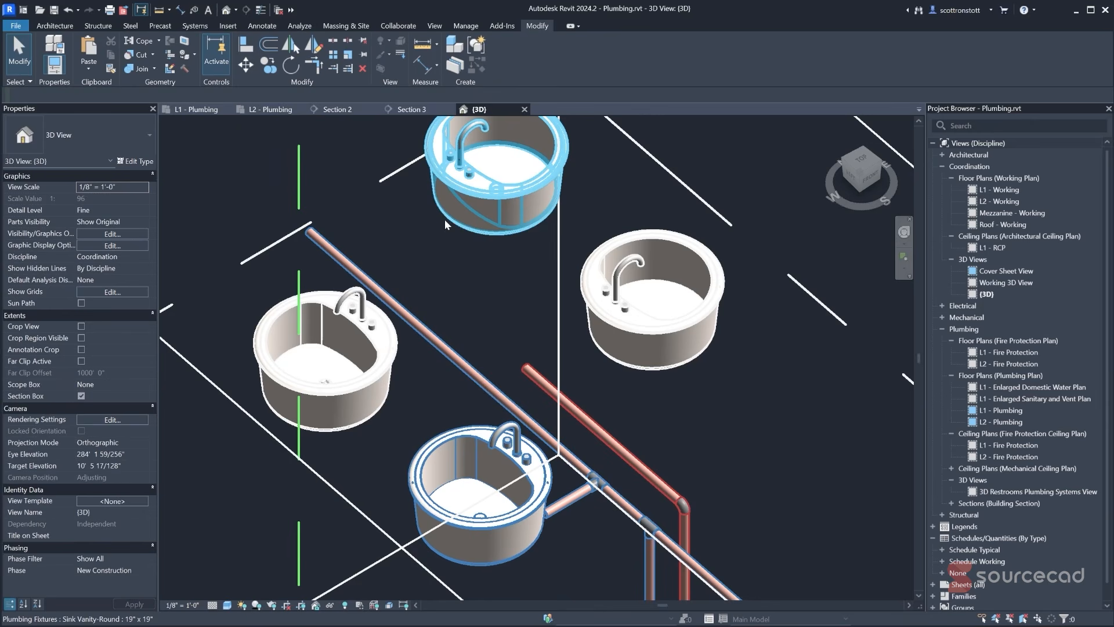
- Cap the open end of the lengthened cold water pipe
click(312, 237)
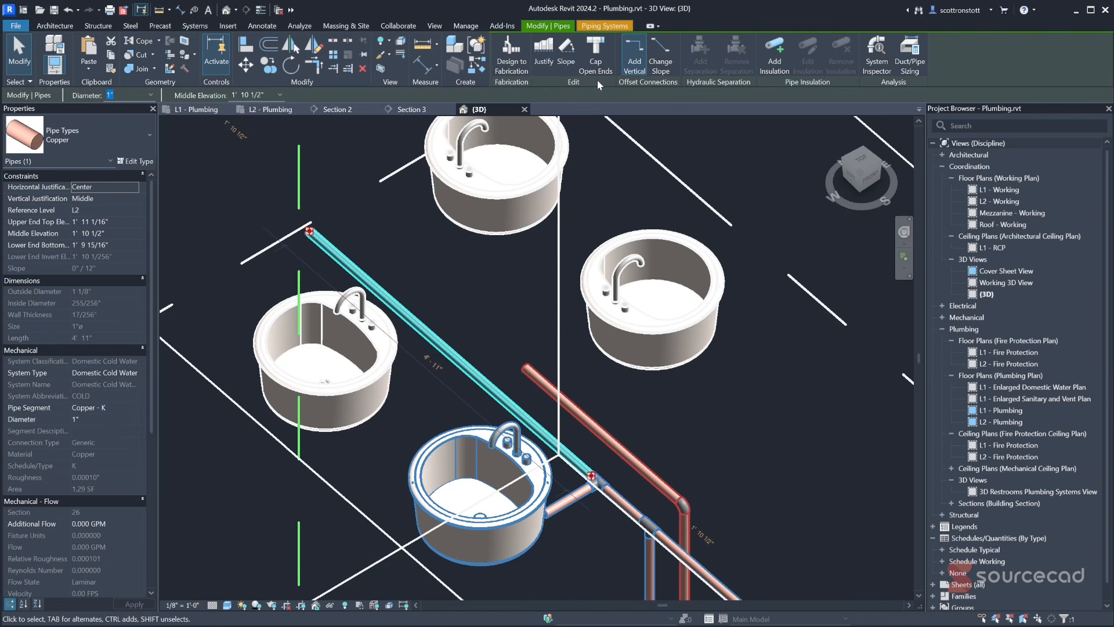
click(591, 65)
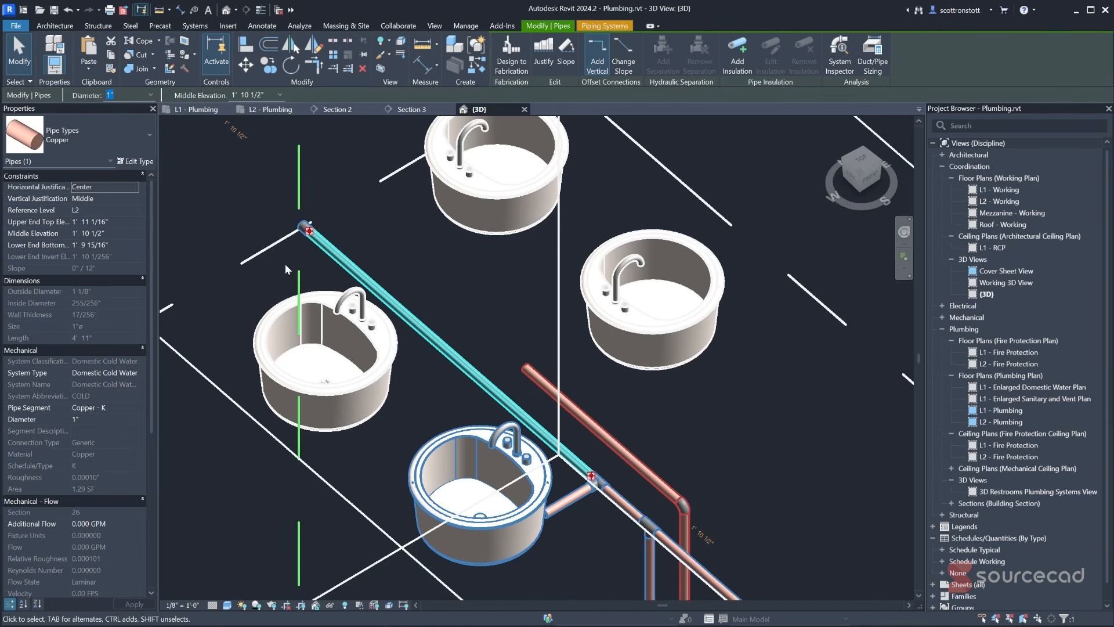
click(632, 399)
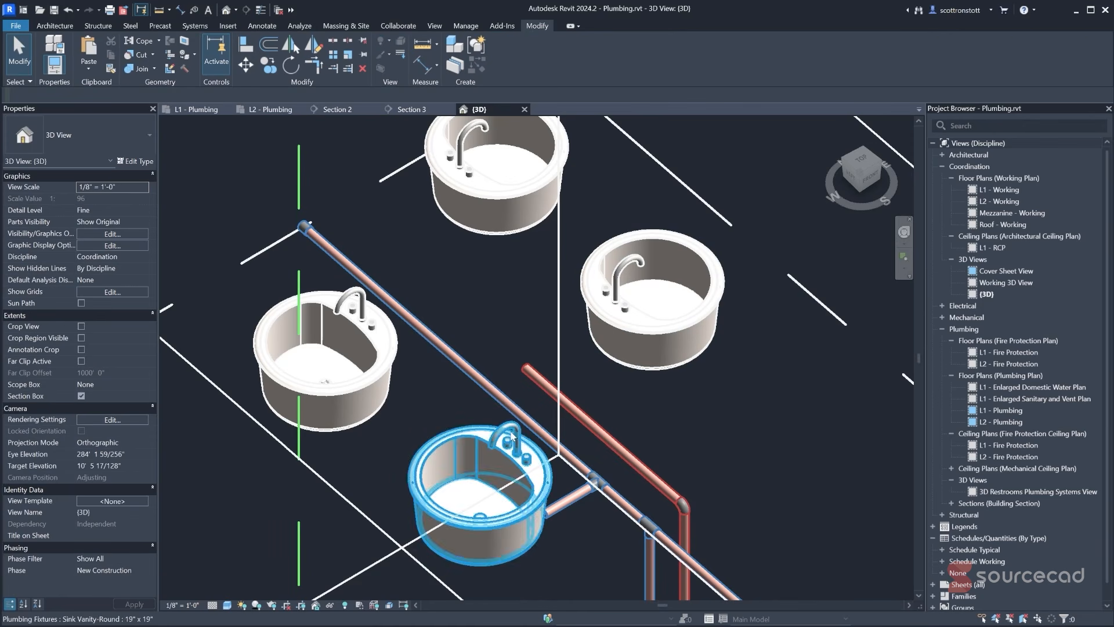
- Connect the Domestic Cold Water connector of the nearer sink on the opposite side into the horizontal cold water pipe
click(608, 339)
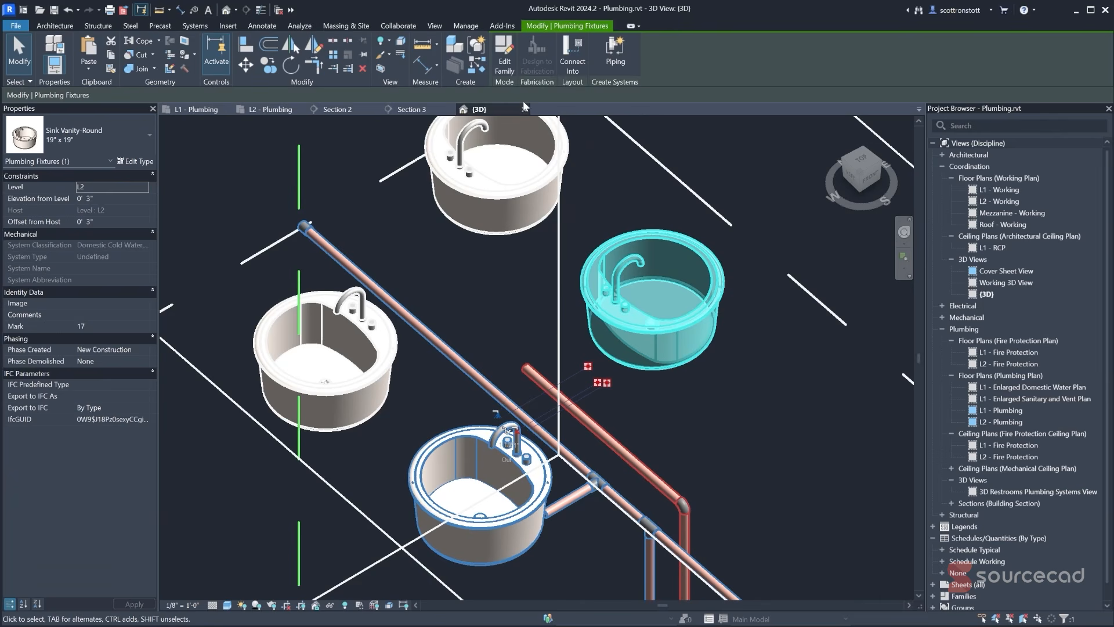
click(572, 52)
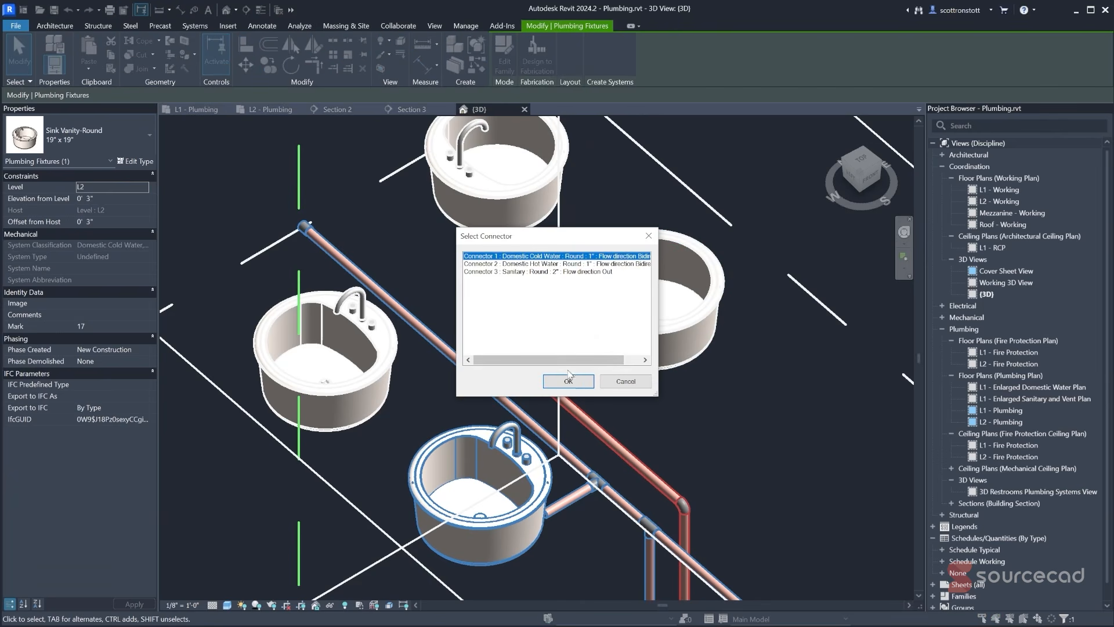
click(560, 381)
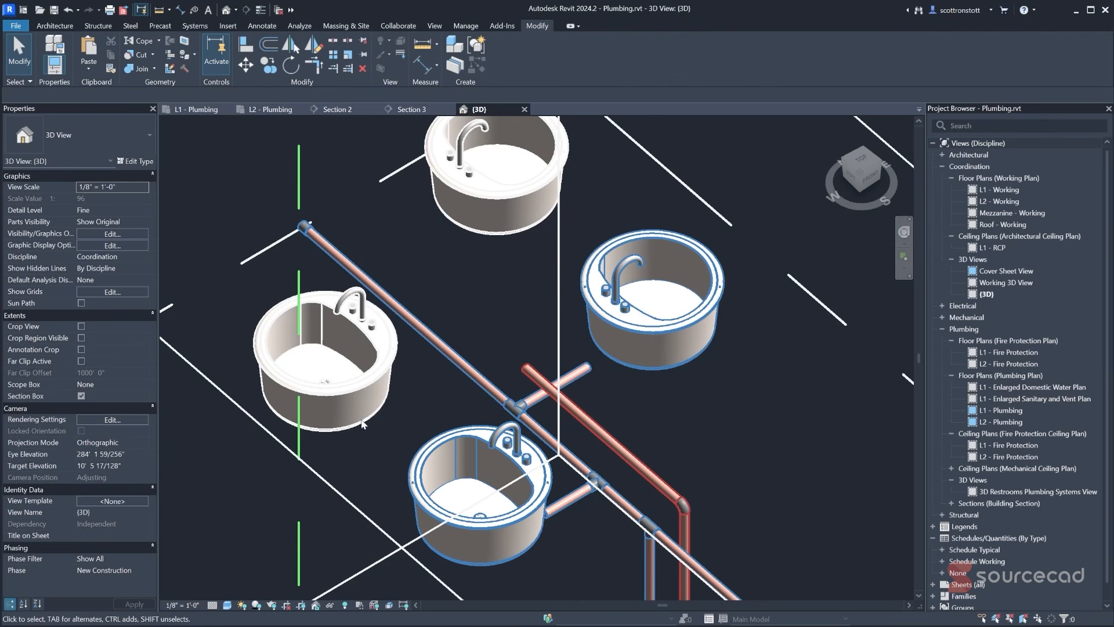
- Connect the Domestic Cold Water connector of the farther sink on the near side into the horizontal cold water pipe
mouse_move(421, 362)
shift+middle_down()
mouse_move(423, 303)
mouse_move(420, 348)
shift+middle_up()
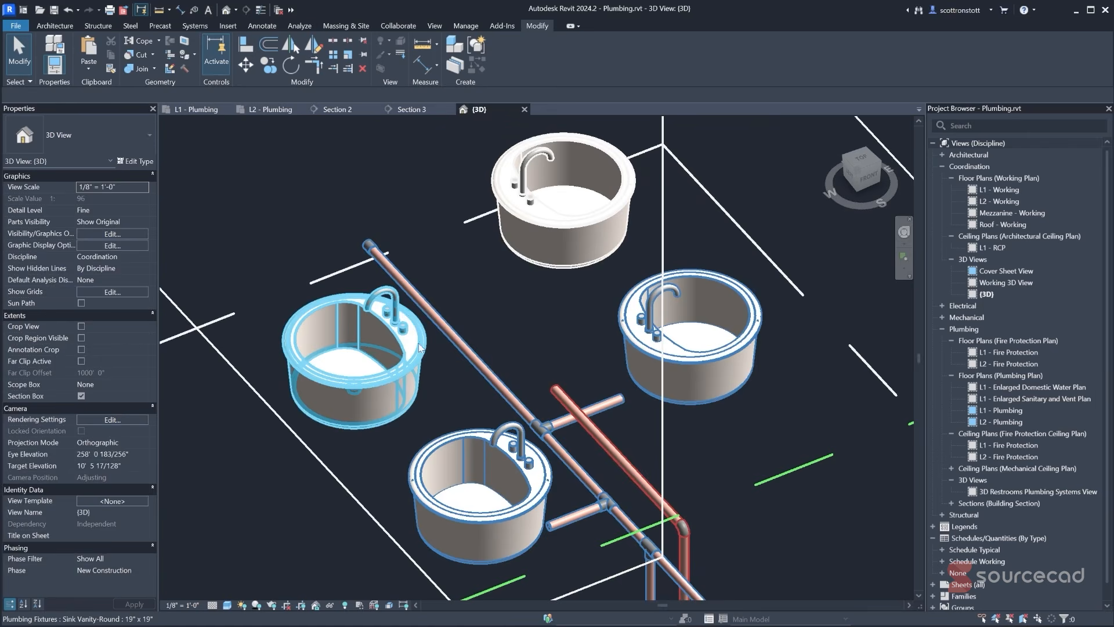
click(421, 347)
click(572, 54)
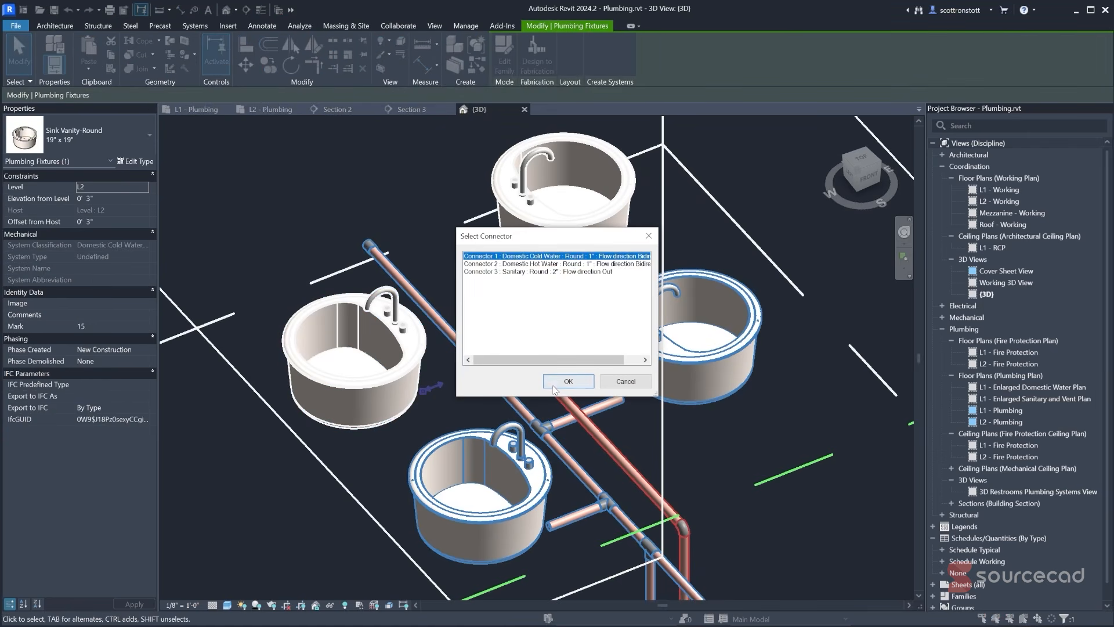
click(553, 386)
click(481, 373)
- Connect the Domestic Cold Water connector of the farther sink on the opposite side into the horizontal cold water pipe
click(516, 157)
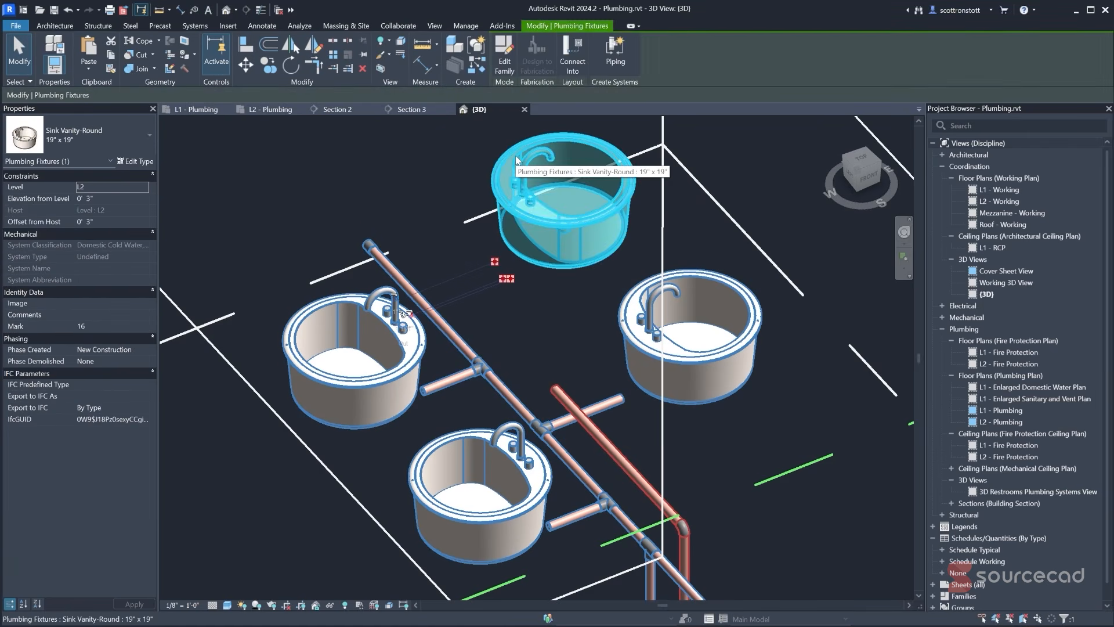
click(573, 53)
click(566, 382)
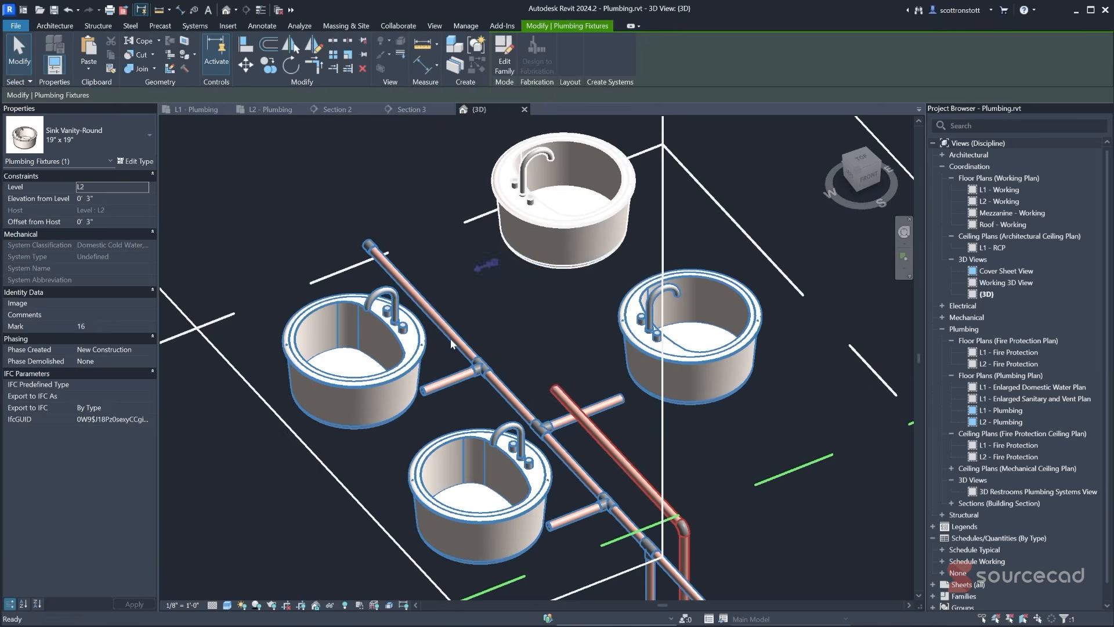
click(452, 341)
- Try to connect the nearest sink's Domestic Hot Water connector into the short horizontal hot water pipe, and undo the connection
shift+middle_drag(476, 432, 512, 429)
middle_drag(611, 402, 543, 353)
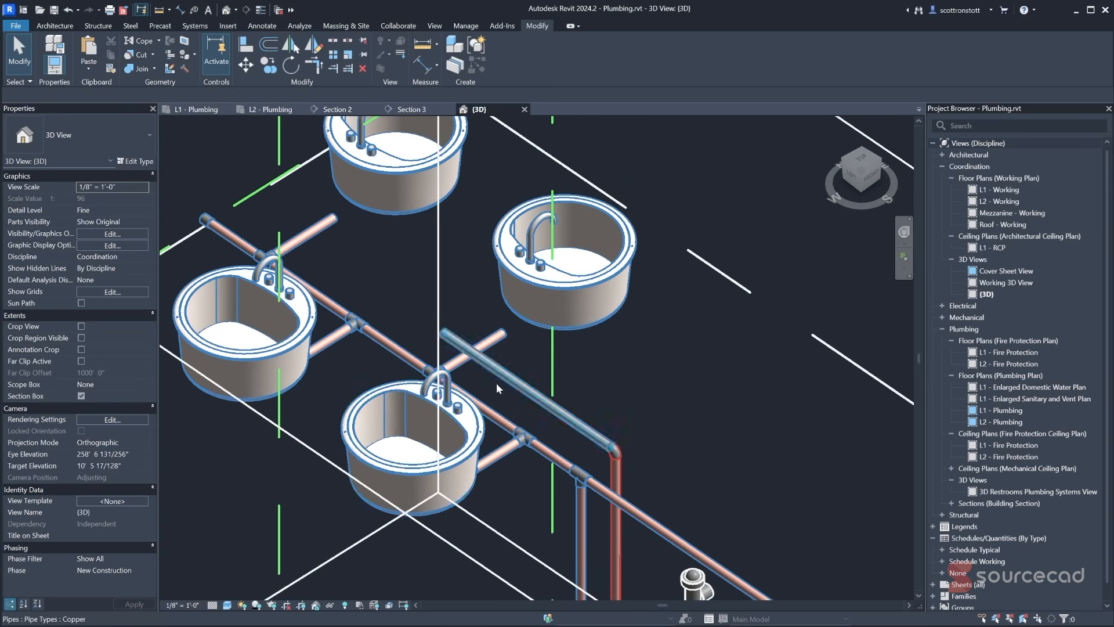
click(473, 437)
shift+middle_drag(483, 391, 402, 385)
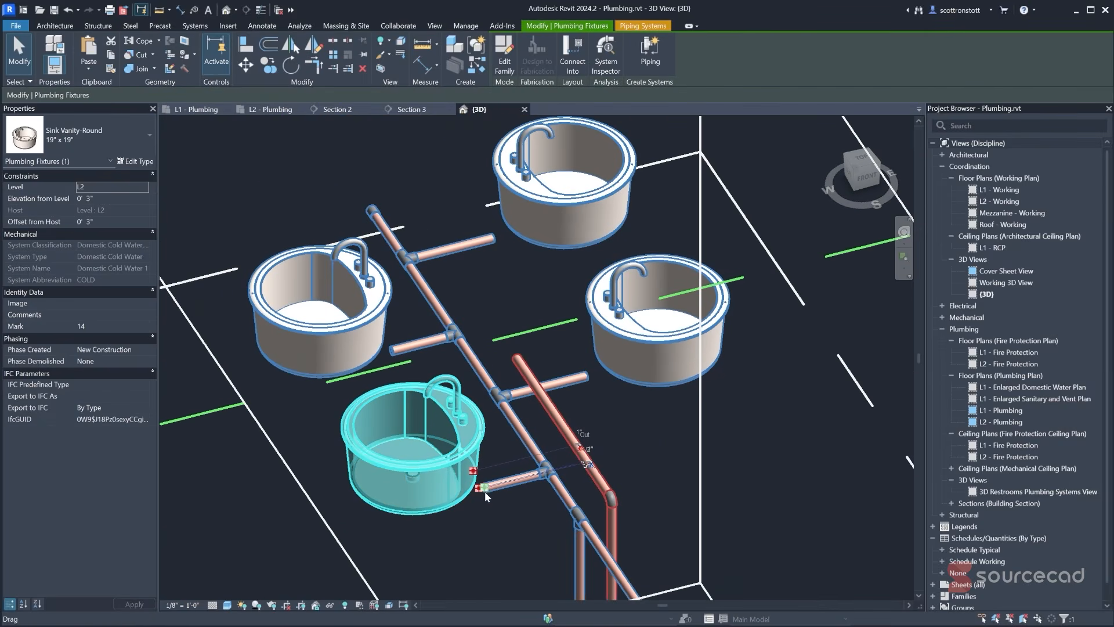
click(571, 60)
click(453, 338)
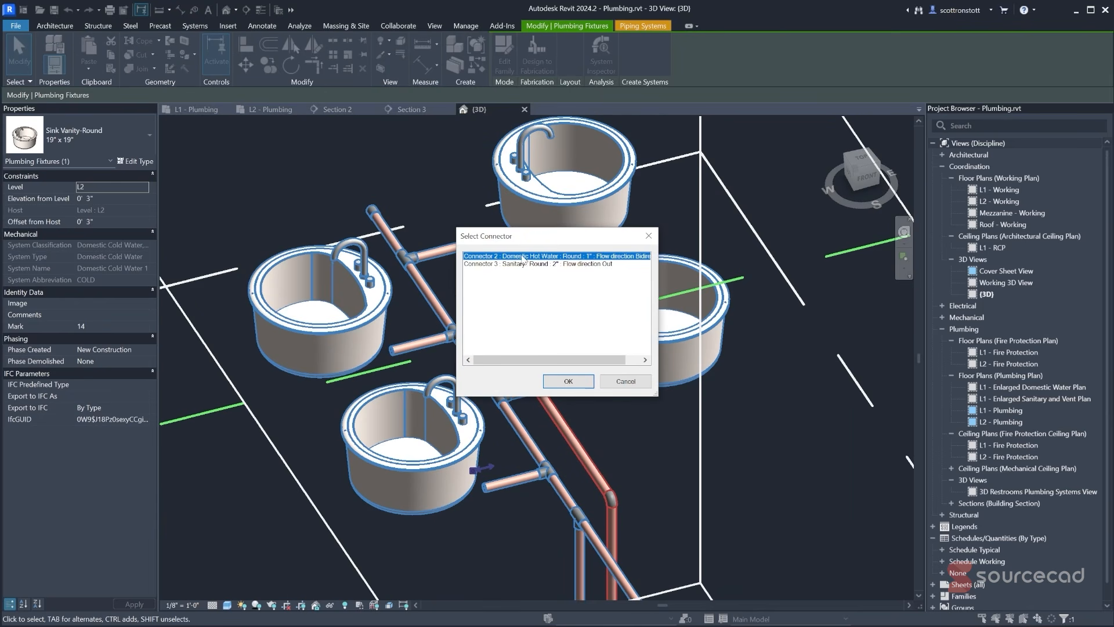
click(555, 388)
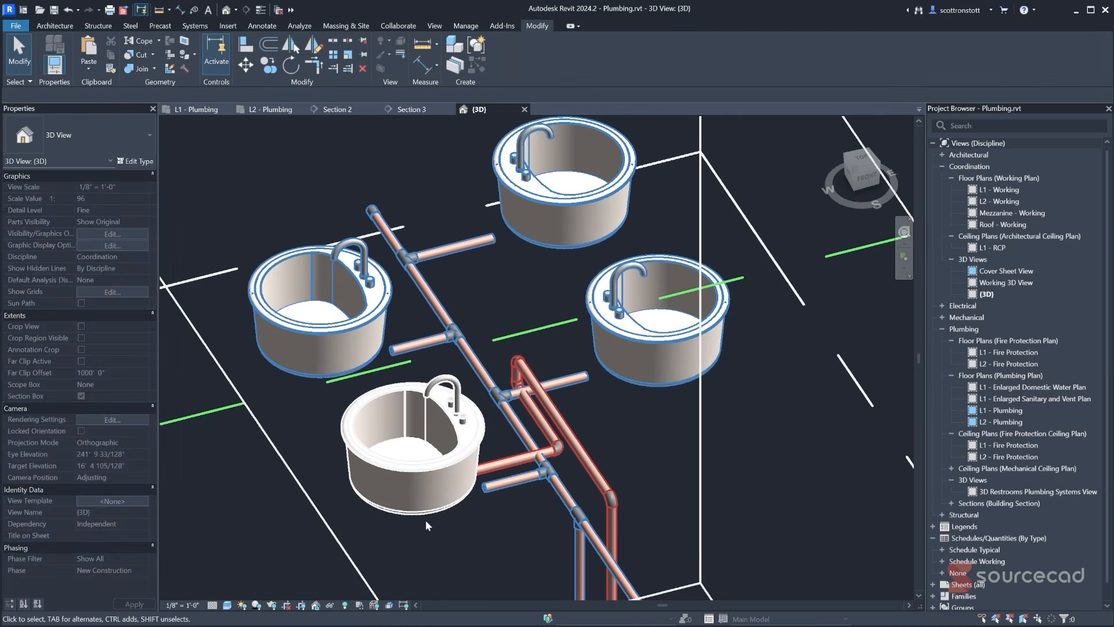
click(67, 10)
- Lengthen the horizontal hot water pipe to about 5' 11", past the farther sinks, and cap its open end
click(518, 360)
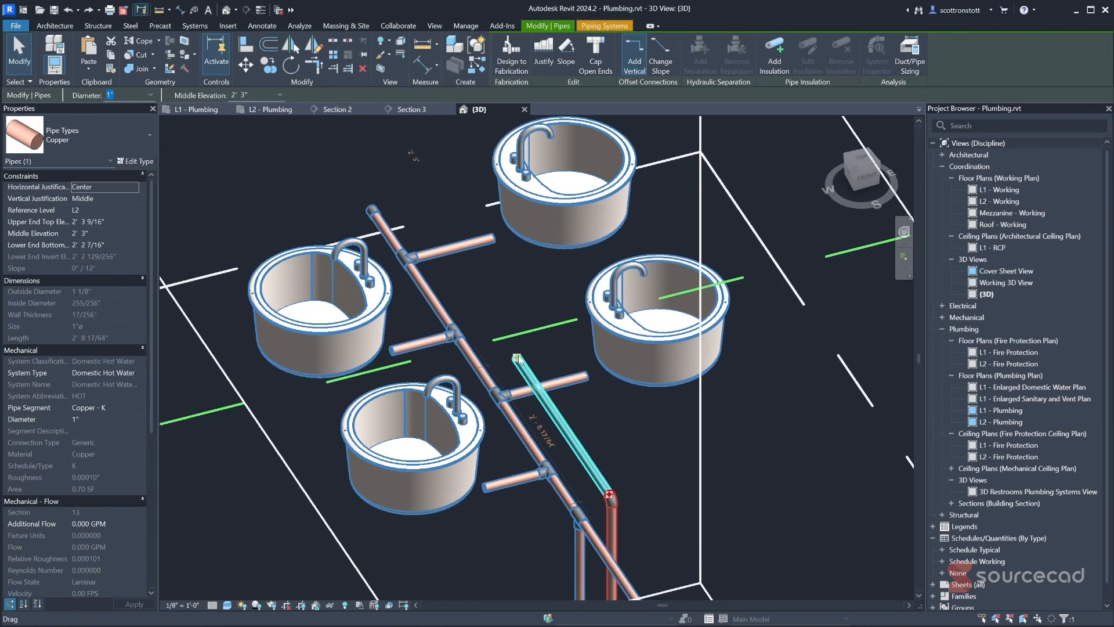
drag(517, 357, 406, 193)
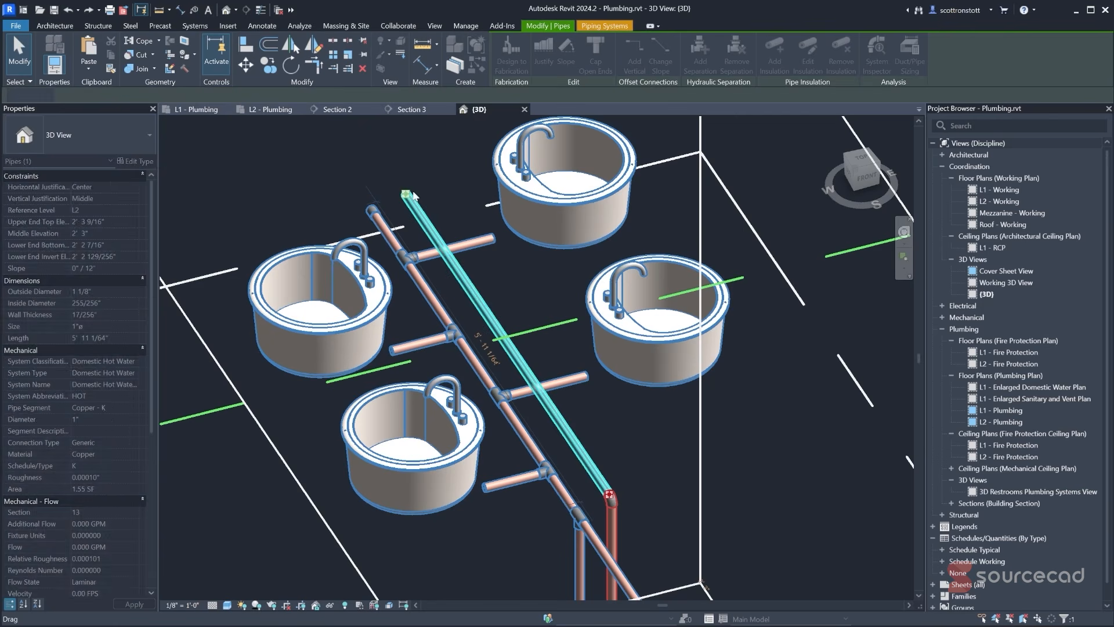
click(595, 55)
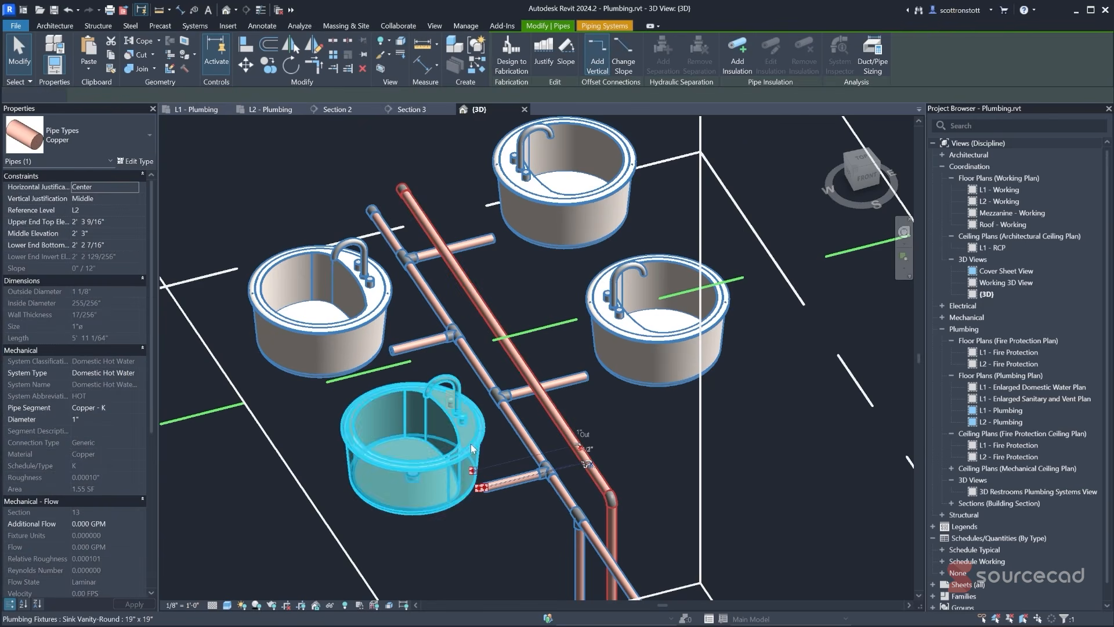
- Connect the nearest sink's Domestic Hot Water connector into the lengthened hot water pipe
click(409, 458)
click(572, 58)
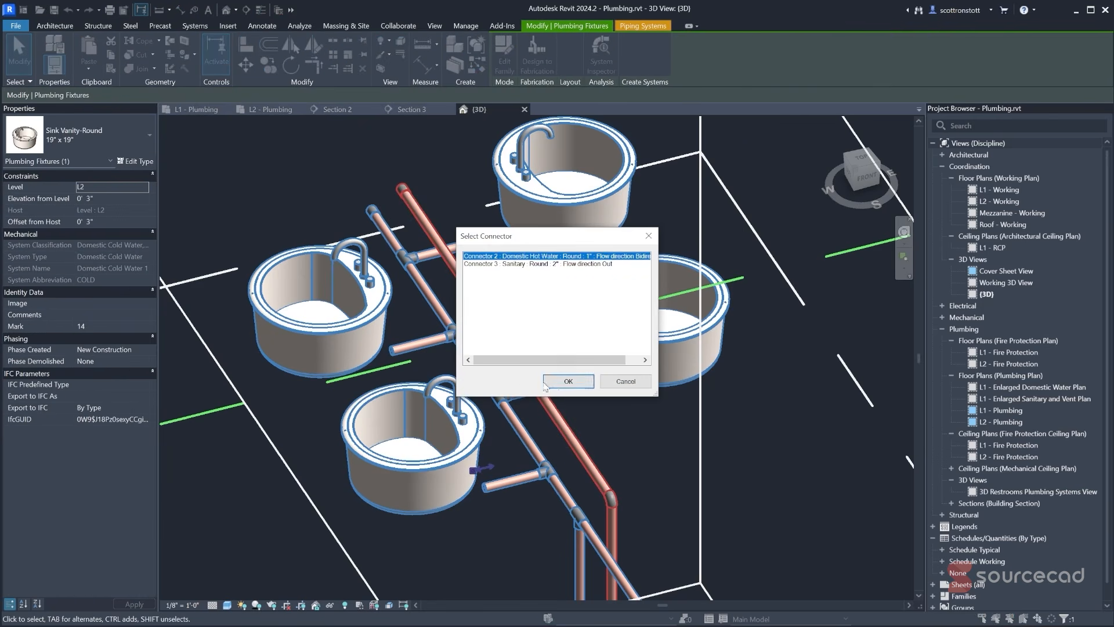
click(565, 382)
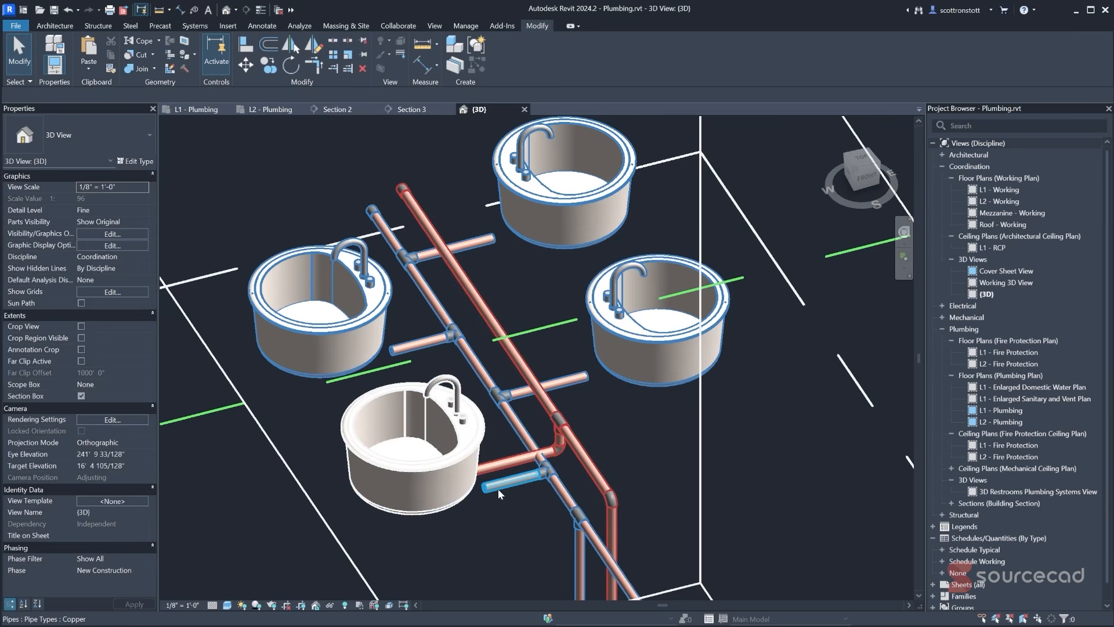
- Delete the short vertical pipe and the elbow between the hot water tee and the nearest sink's hot water branch
shift+middle_drag(498, 489, 521, 475)
scroll(521, 475, up, 8)
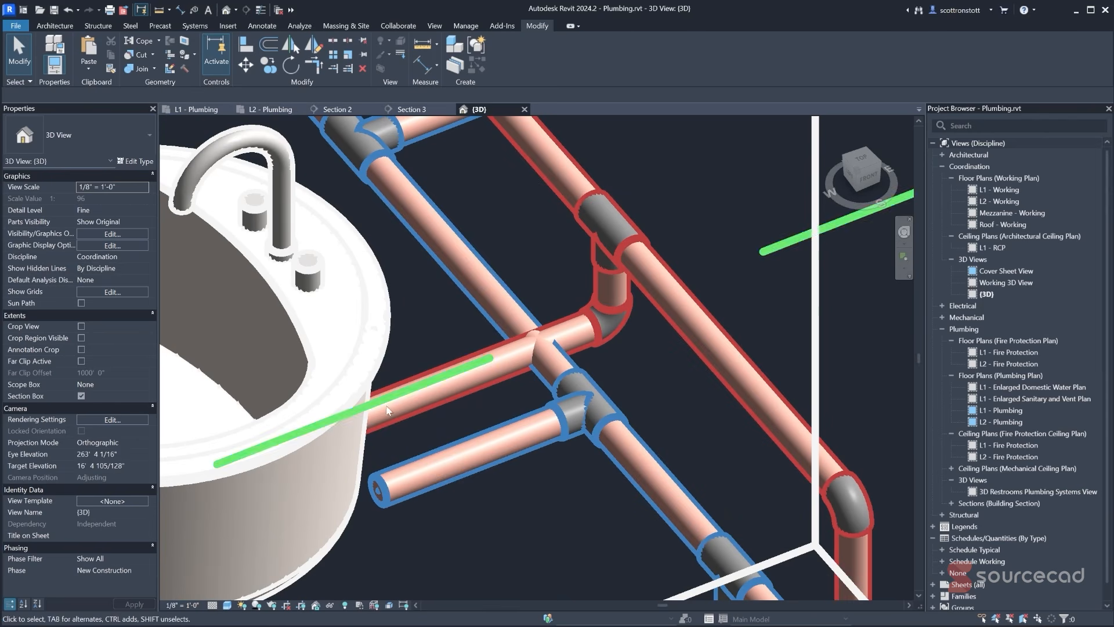
scroll(467, 383, down, 3)
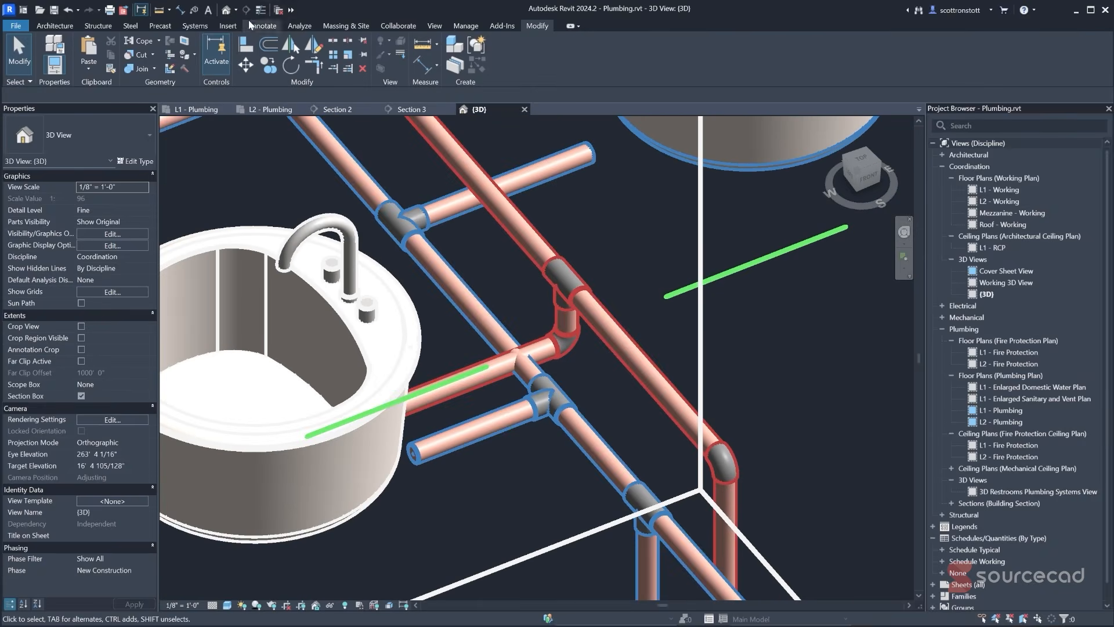
shift+middle_drag(520, 474, 517, 440)
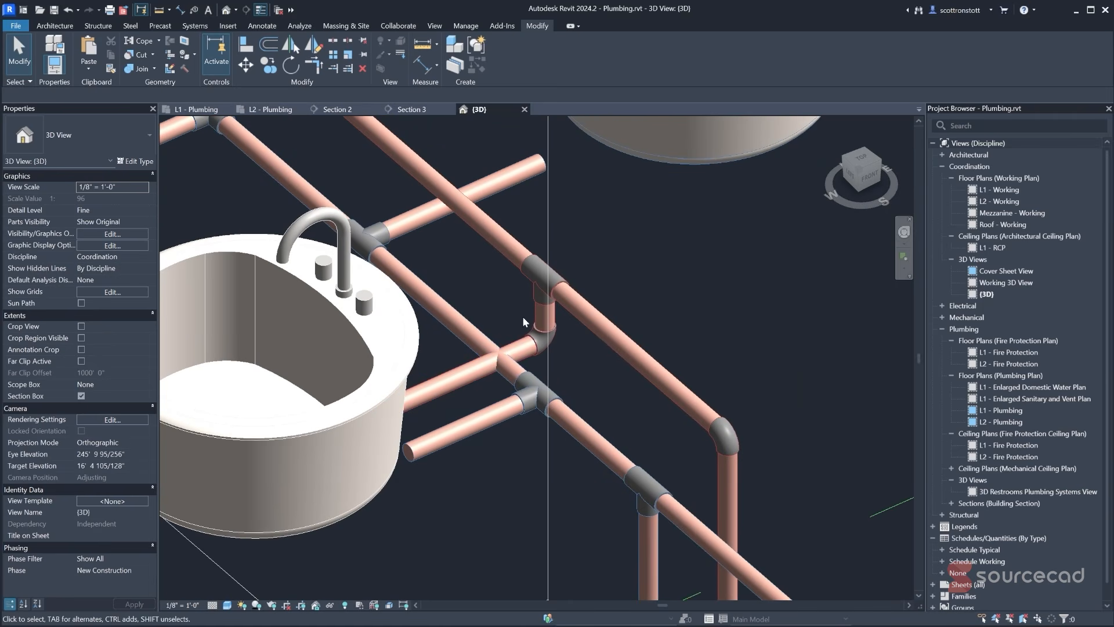
click(539, 323)
key(Delete)
click(542, 333)
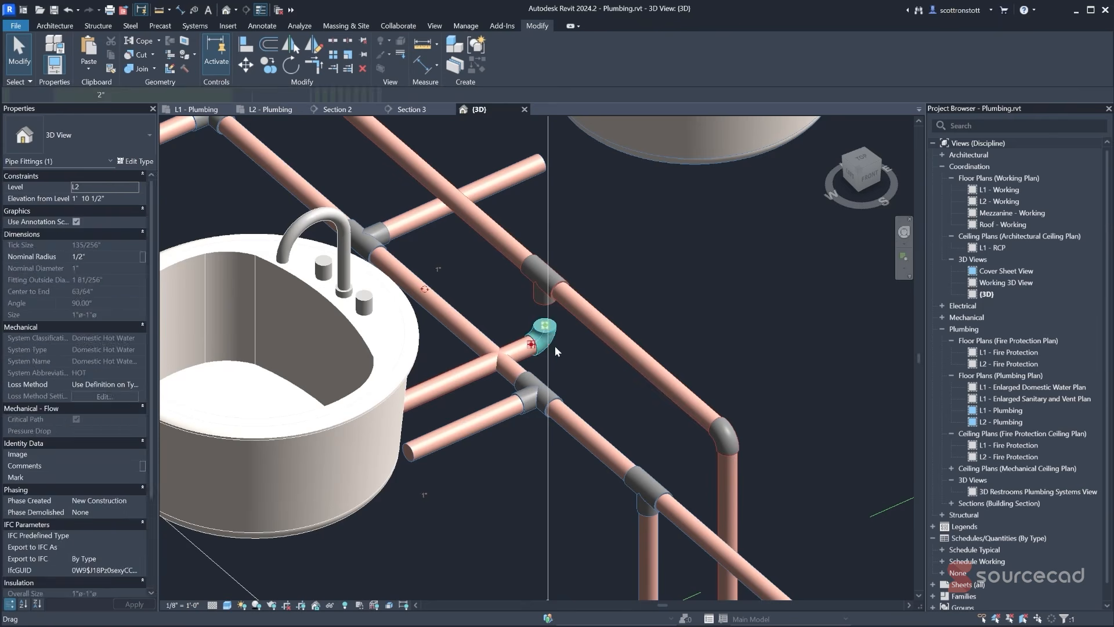
key(Delete)
- Rotate the hot water tee so its open branch faces the nearest sink horizontally
click(539, 293)
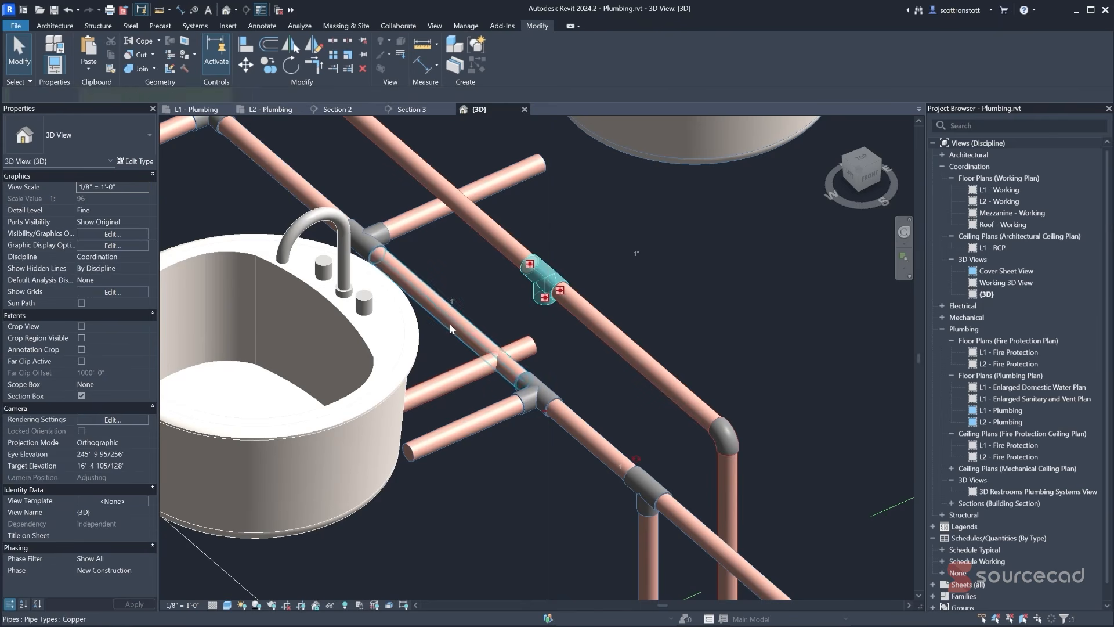
scroll(473, 292, down, 2)
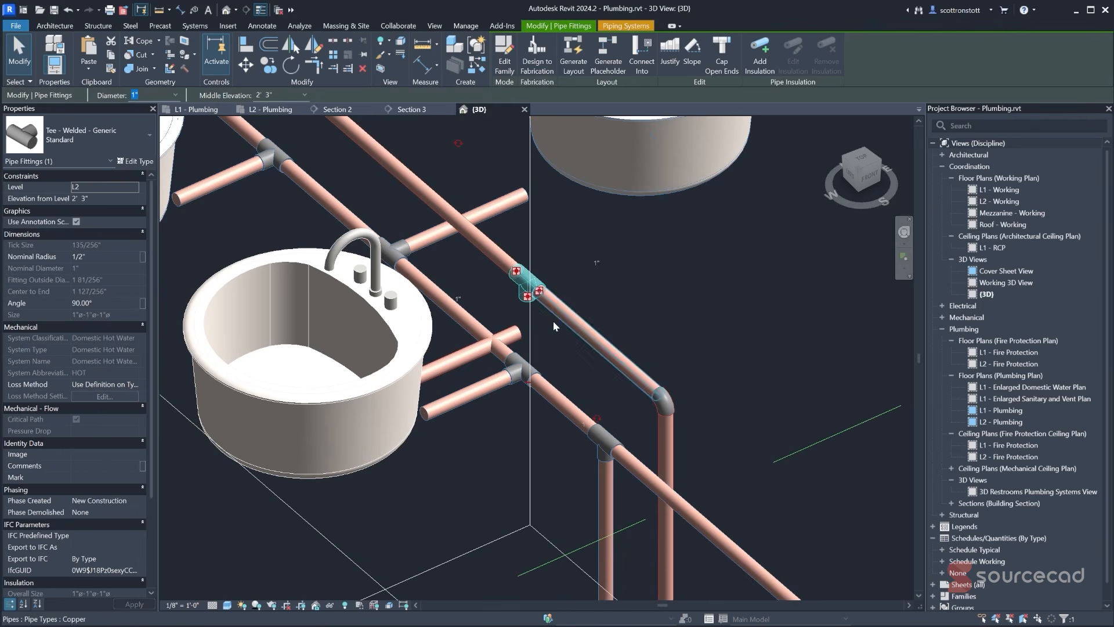
click(677, 303)
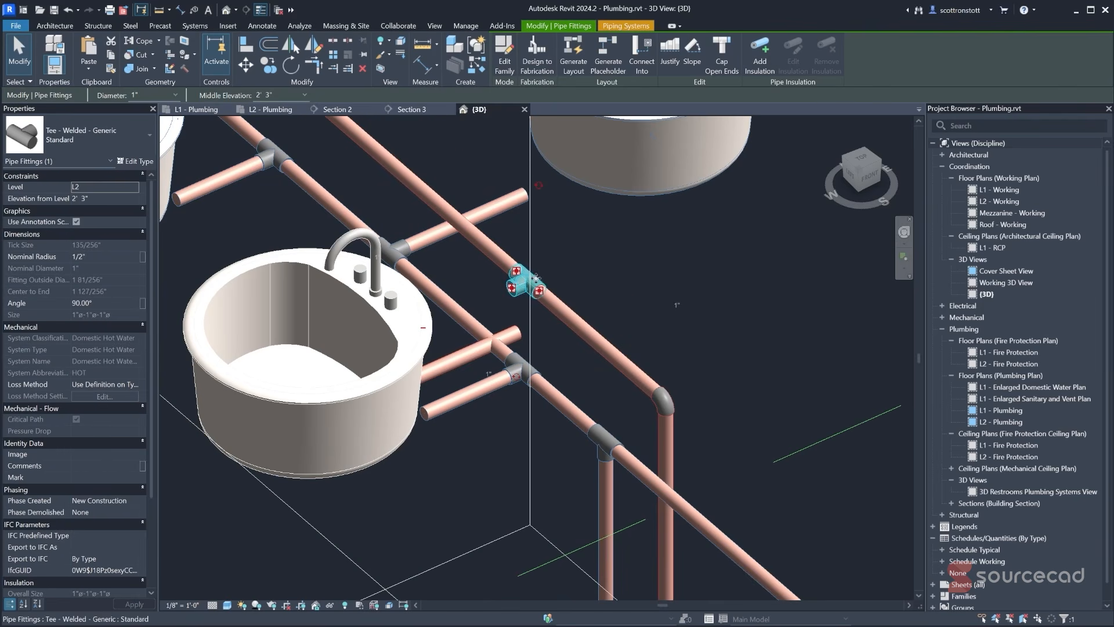
- Draw a horizontal pipe about 5 1/2" long from the tee's open branch, crossing above the cold water pipe
mouse_move(458, 316)
shift+middle_down()
mouse_move(446, 341)
mouse_move(471, 307)
shift+middle_up()
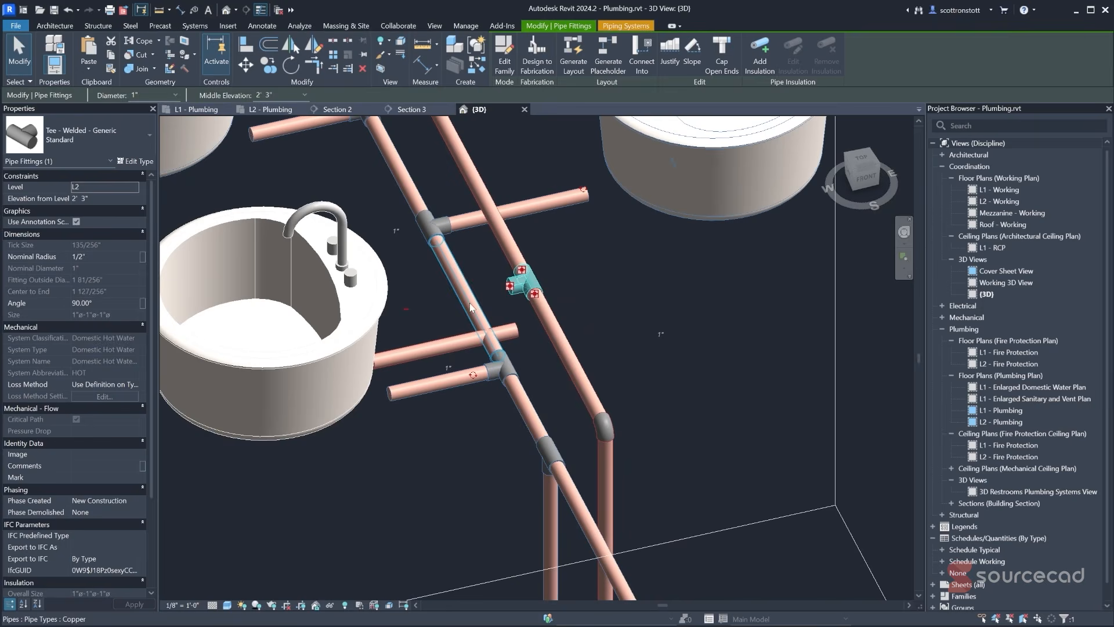
right_click(509, 289)
click(540, 333)
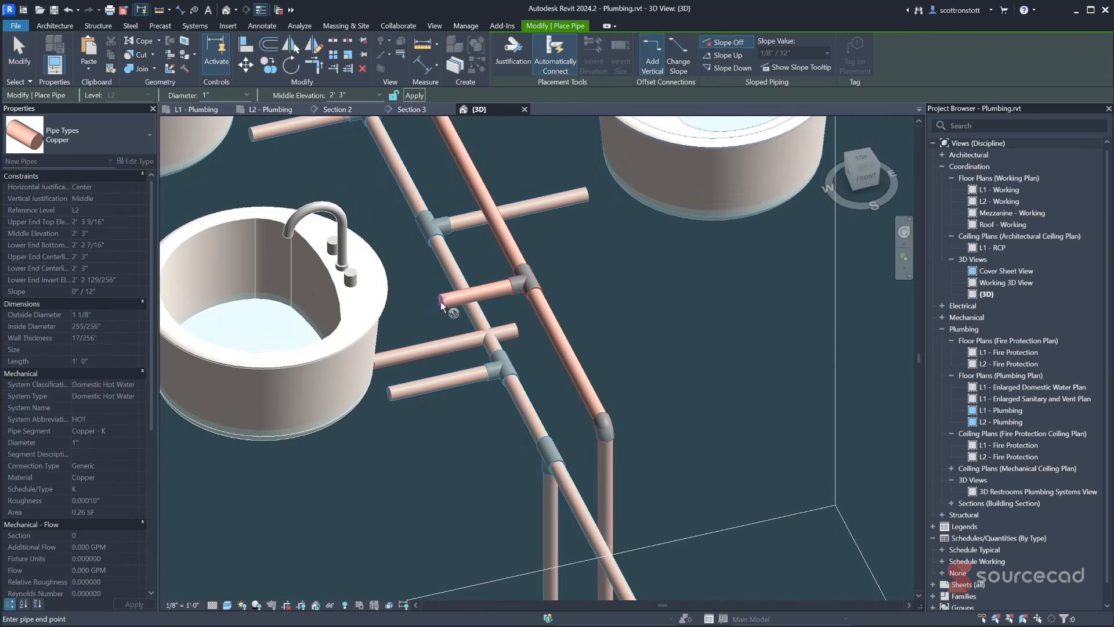
click(441, 301)
key(Escape)
key(Escape)
shift+middle_drag(405, 312, 441, 293)
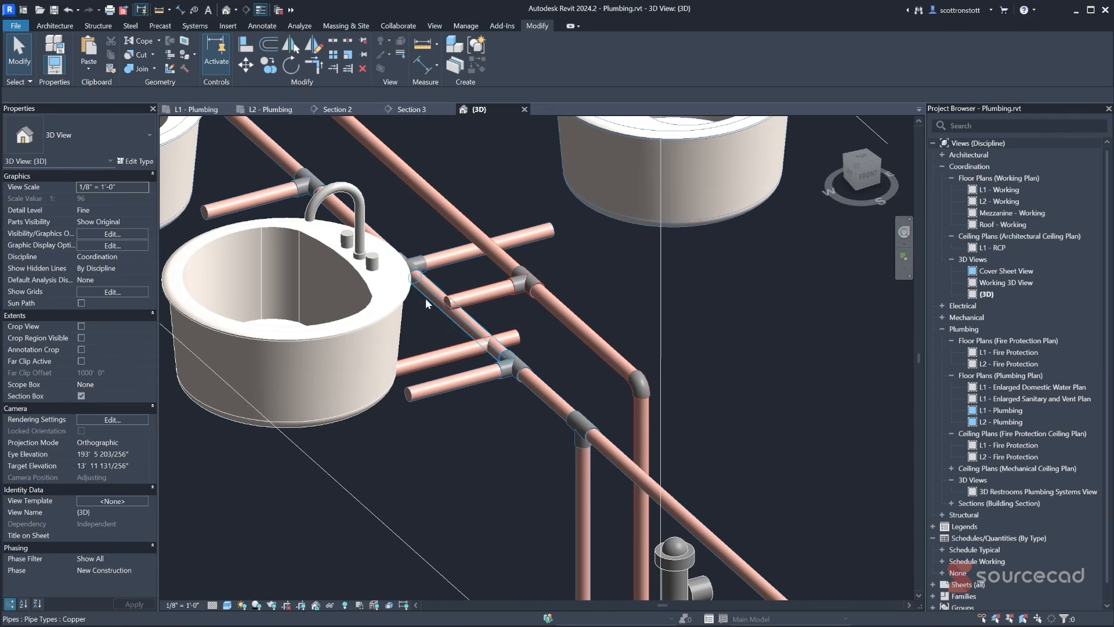
- In the Section 2 view, draw a vertical pipe from the new stub's open end down to the sink's hot water branch
click(409, 111)
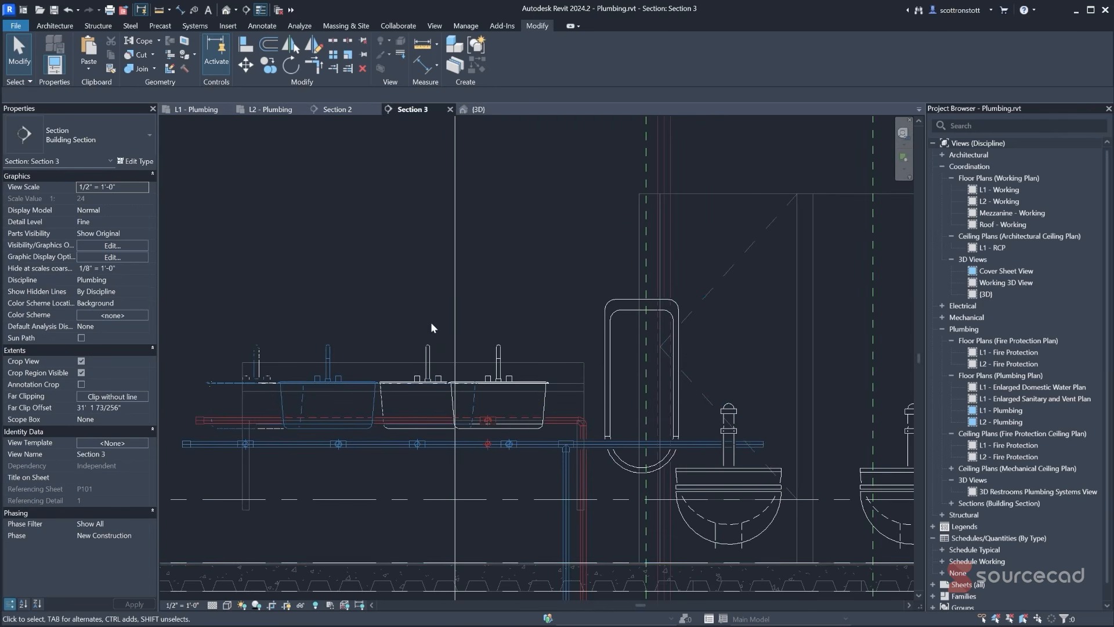
click(336, 109)
scroll(514, 302, up, 5)
click(584, 251)
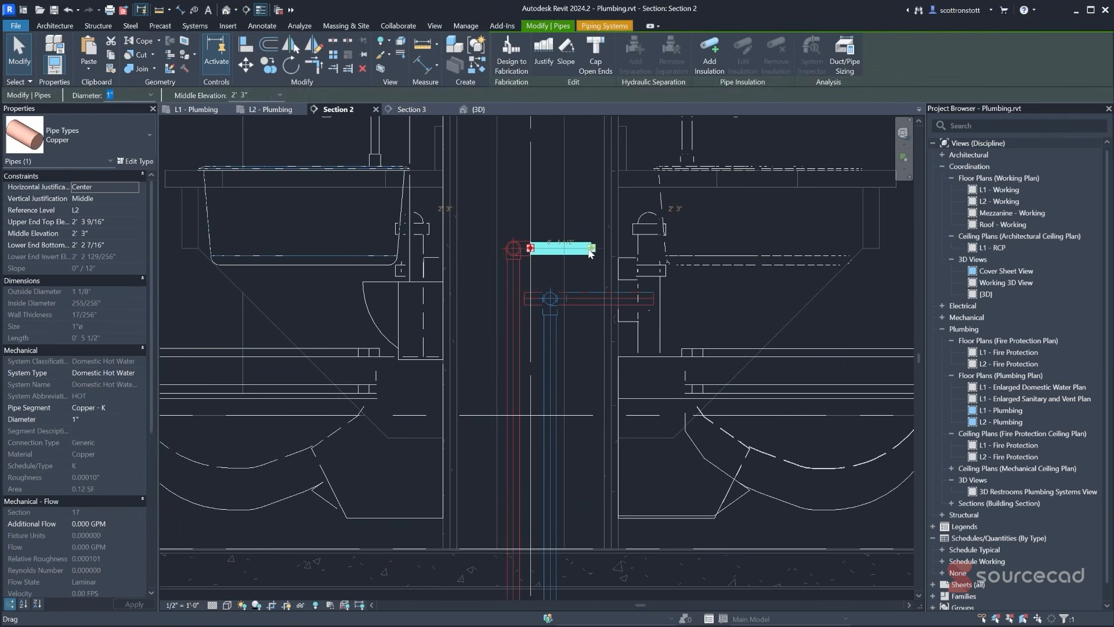
right_click(591, 247)
click(624, 295)
click(591, 299)
key(Escape)
key(Escape)
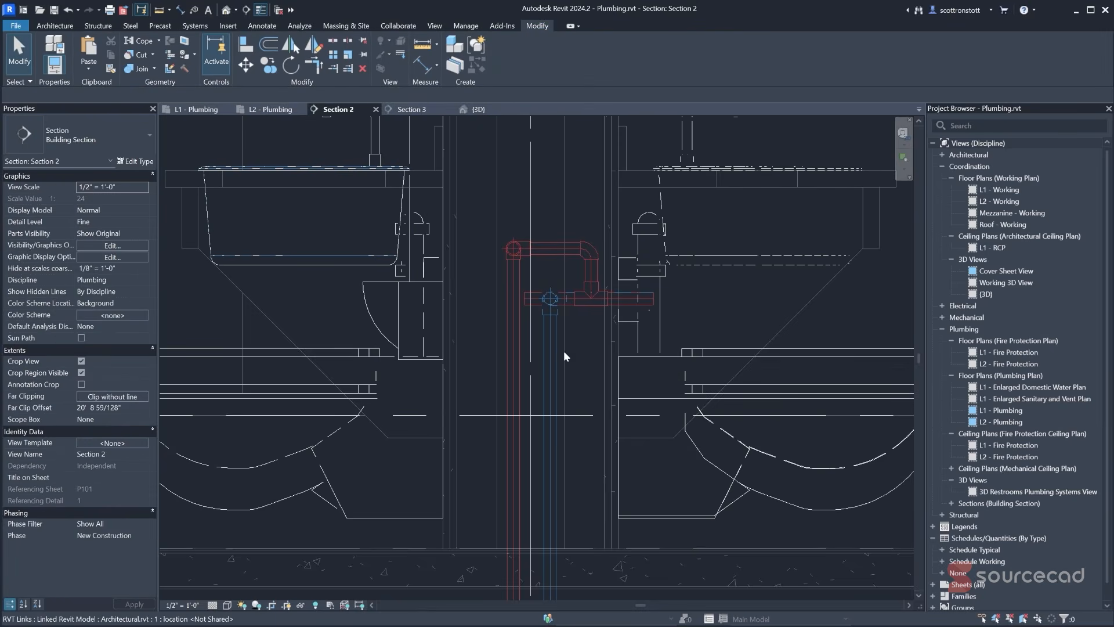
- In the 3D view, remove the leftover stub beyond the lower tee and turn that tee into an elbow
click(462, 111)
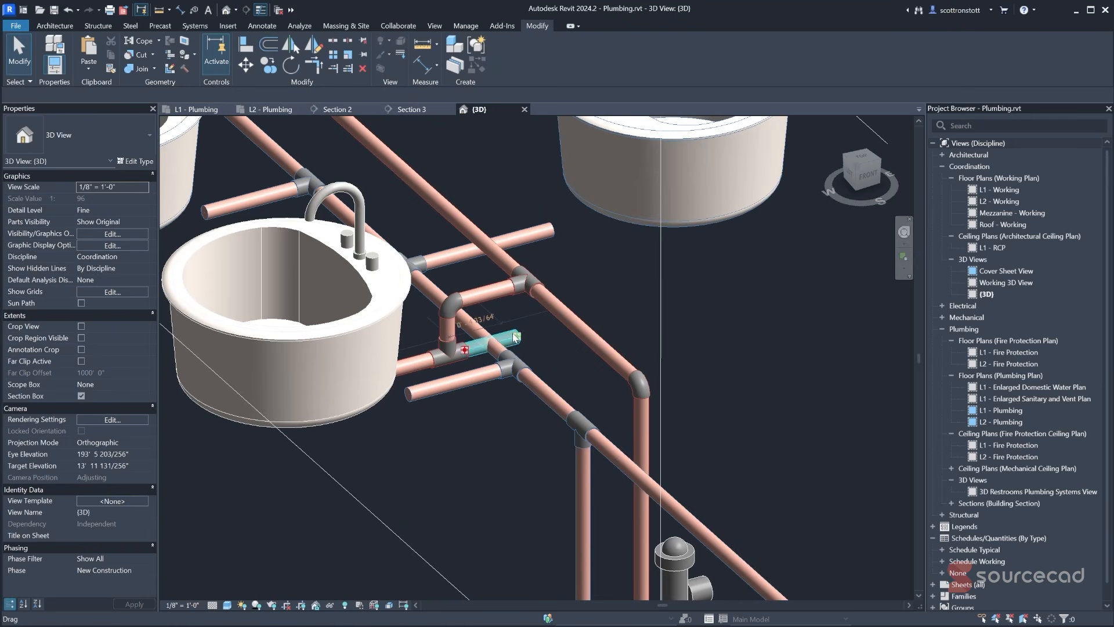
drag(516, 337, 452, 363)
click(449, 355)
click(544, 367)
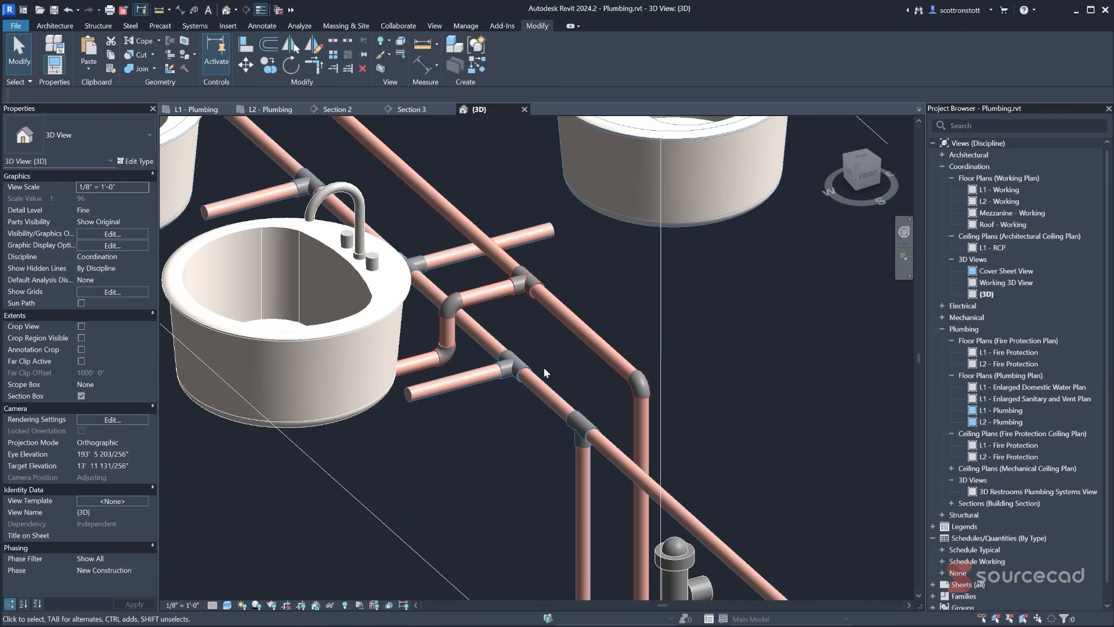
- Connect the Domestic Hot Water connector of the nearer sink on the opposite side into the horizontal hot water pipe
shift+middle_drag(545, 367, 394, 376)
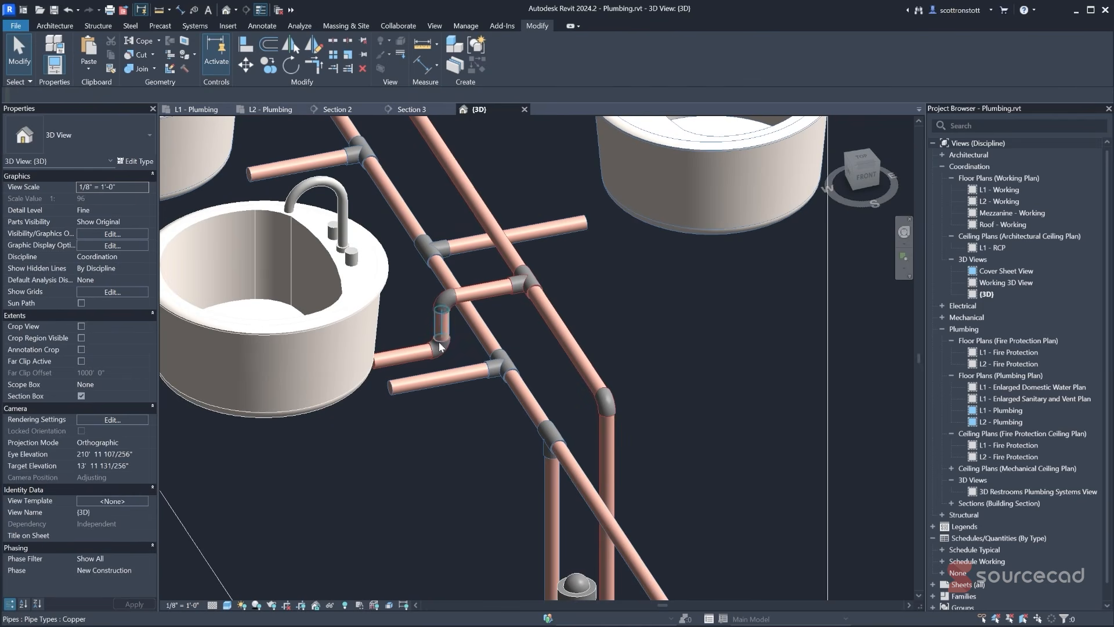
middle_drag(388, 333, 485, 449)
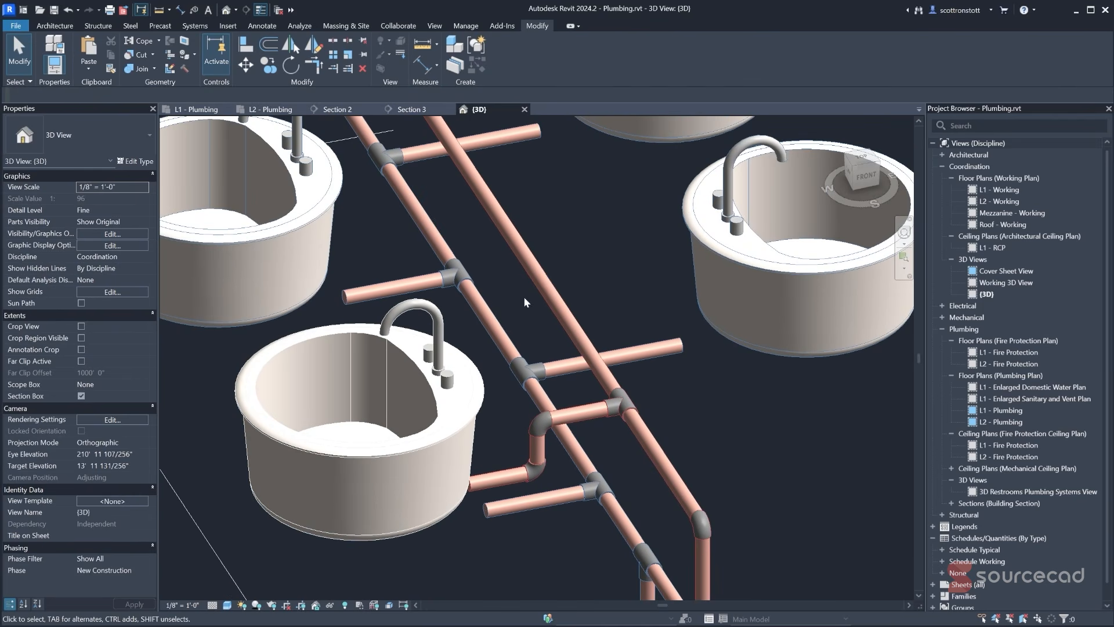
click(715, 255)
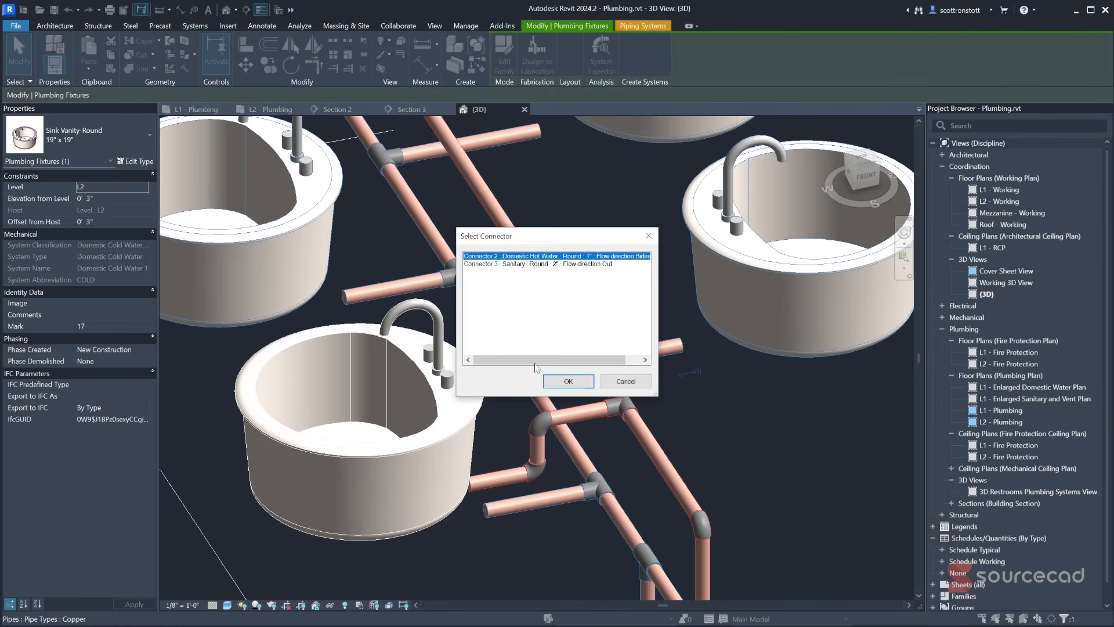
click(560, 385)
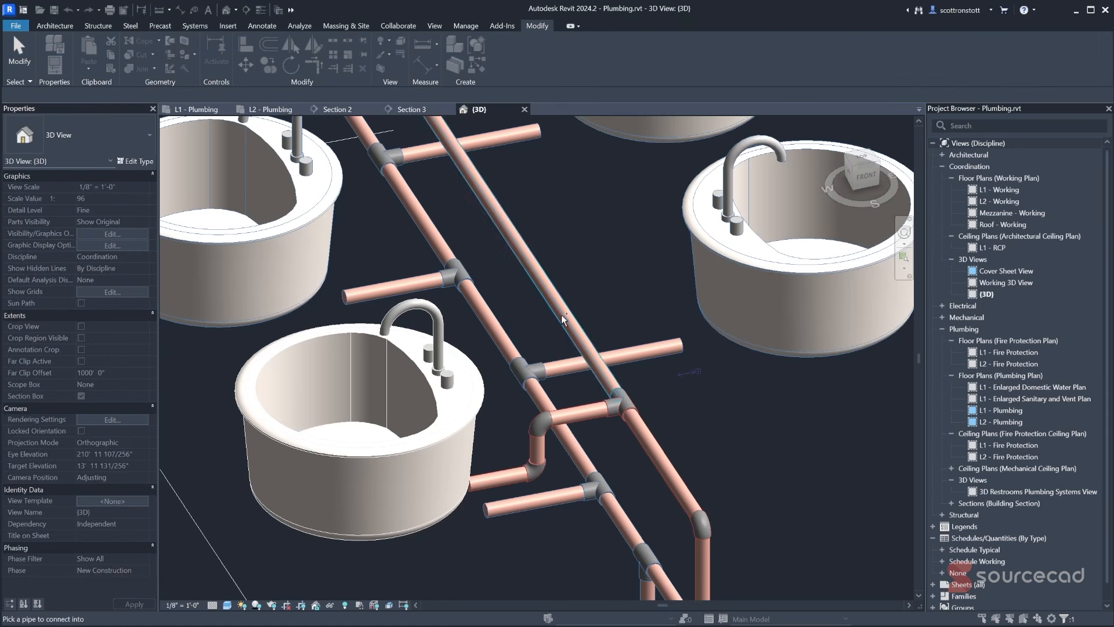
click(552, 308)
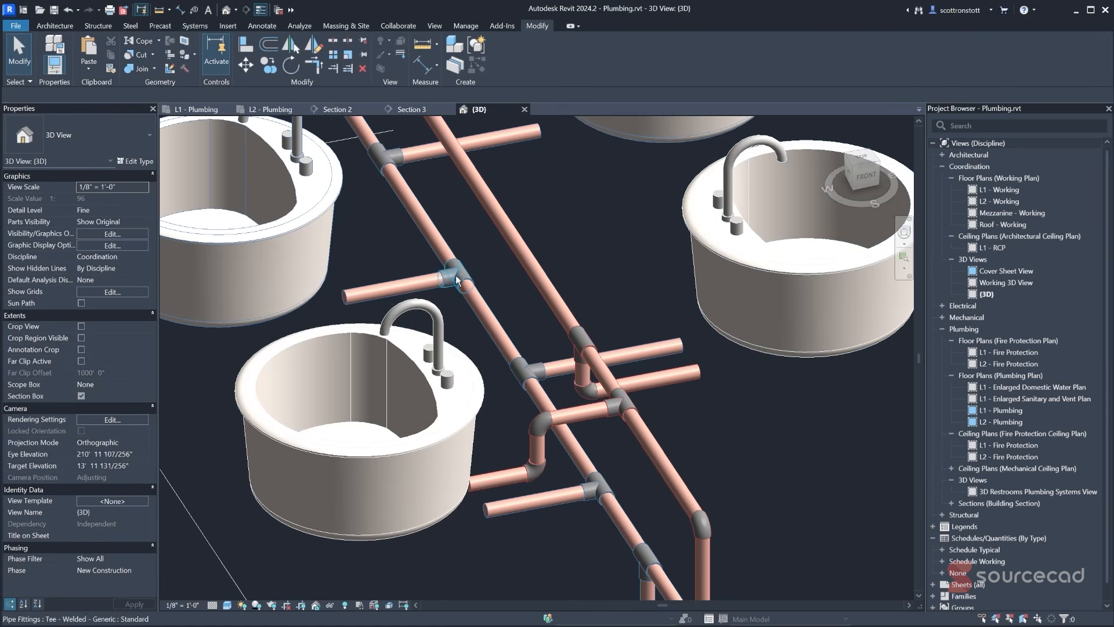
- Connect the Domestic Hot Water connector of the farther sink on the opposite side into the horizontal hot water pipe
shift+middle_drag(461, 278, 519, 312)
middle_drag(380, 271, 508, 310)
scroll(548, 315, down, 2)
click(671, 152)
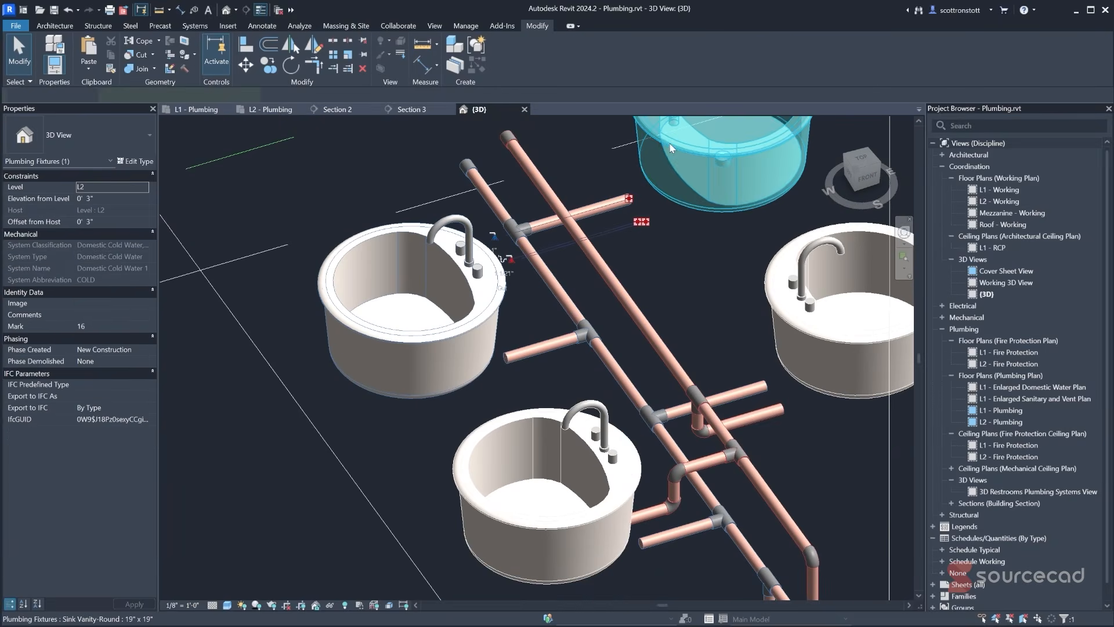
click(577, 54)
click(604, 388)
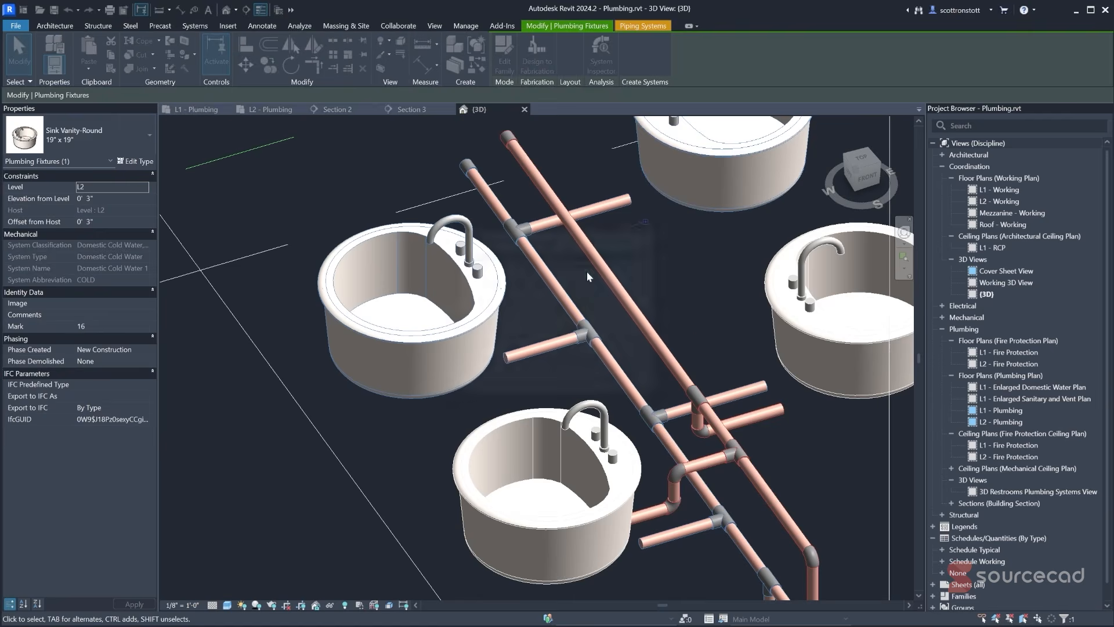
click(587, 270)
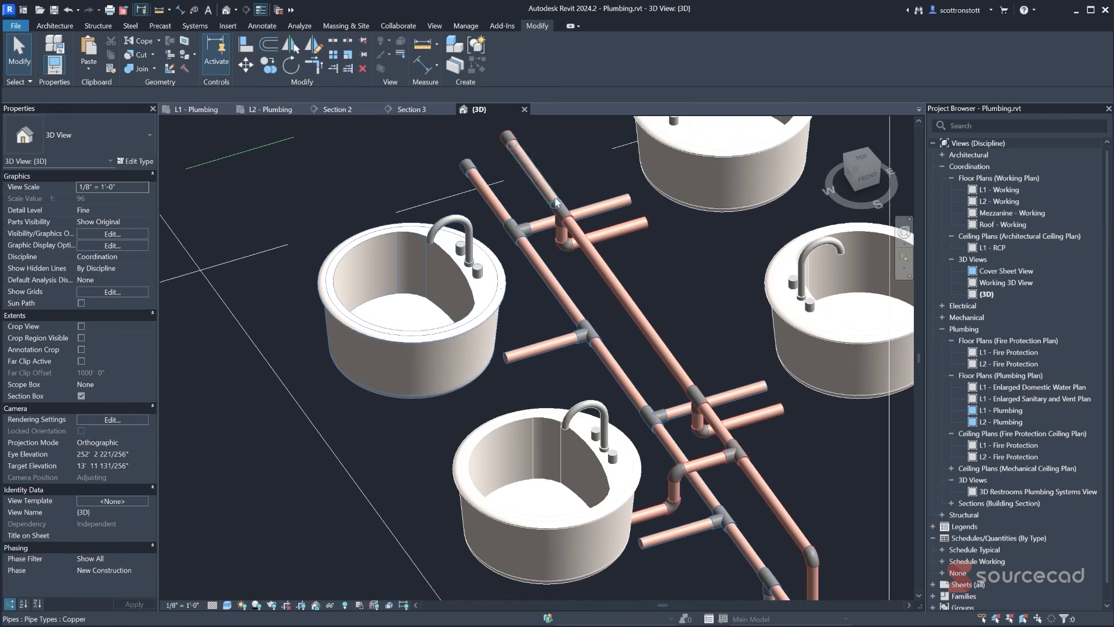
middle_drag(556, 202, 573, 362)
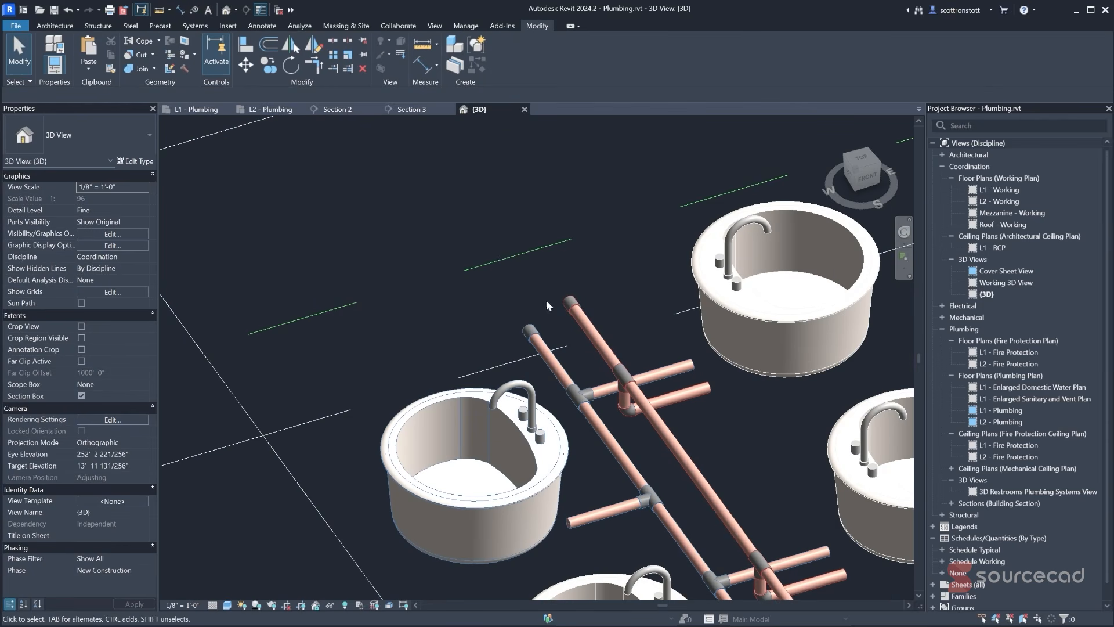
click(566, 303)
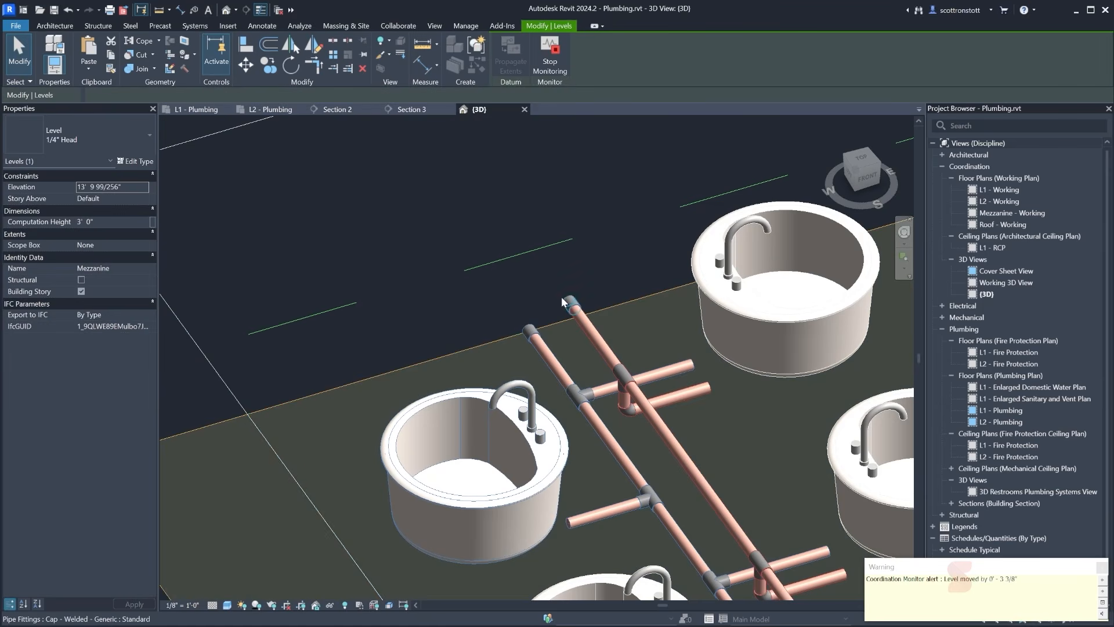
click(67, 11)
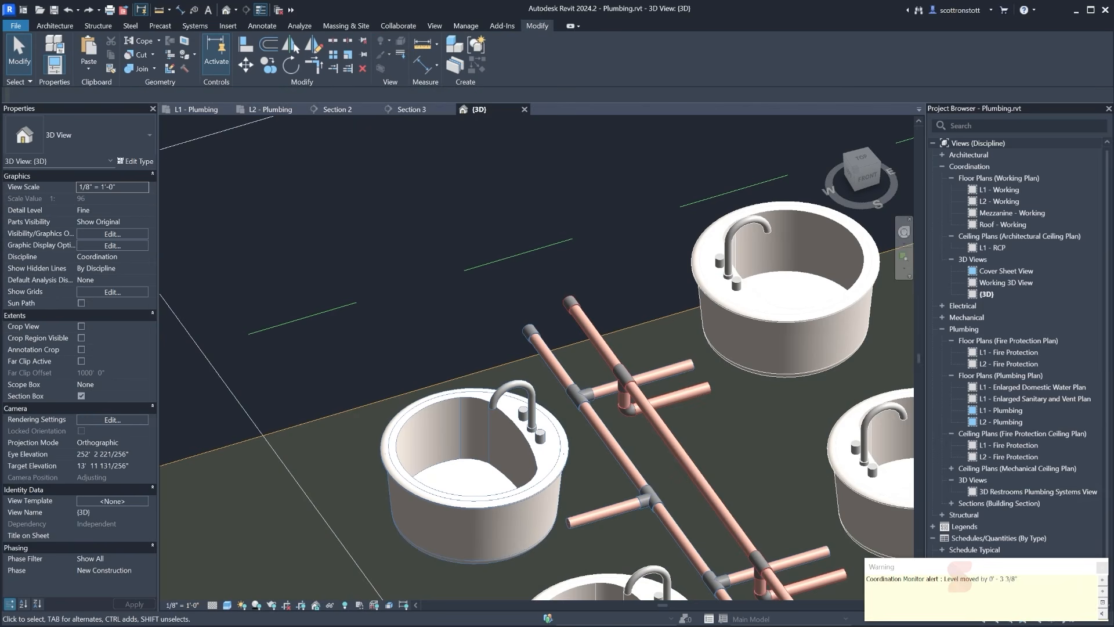
click(1102, 568)
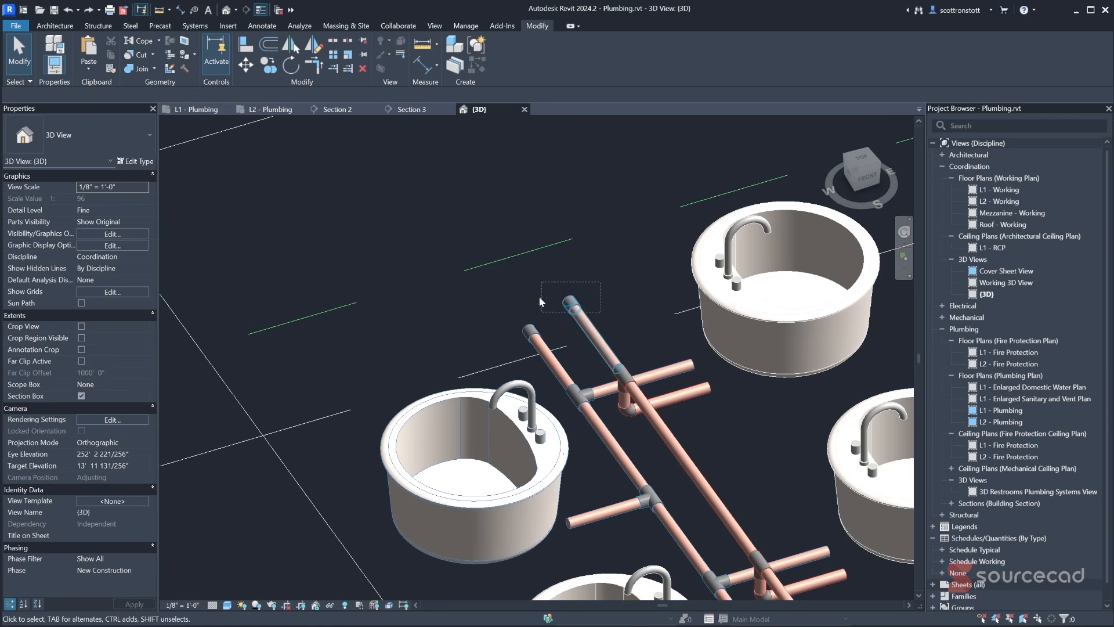
- Delete the capped end of the hot water pipe beyond its last tee and convert that tee to an elbow
drag(540, 301, 539, 301)
key(Delete)
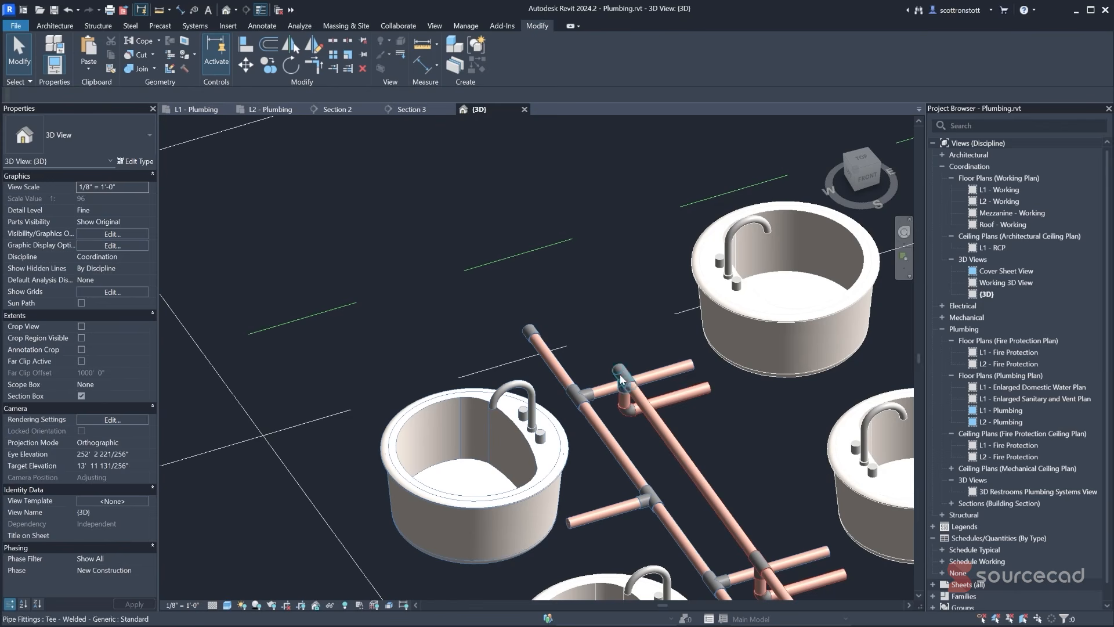
click(581, 322)
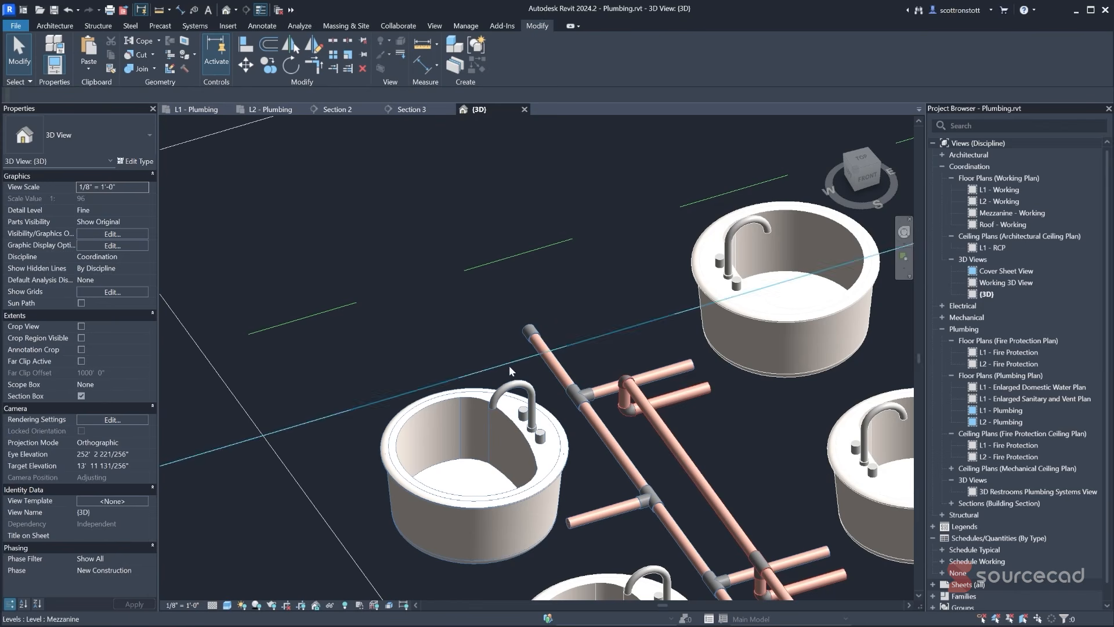
- Delete the capped end of the cold water pipe beyond its last tee and convert that tee to an elbow
drag(512, 317, 506, 320)
key(Delete)
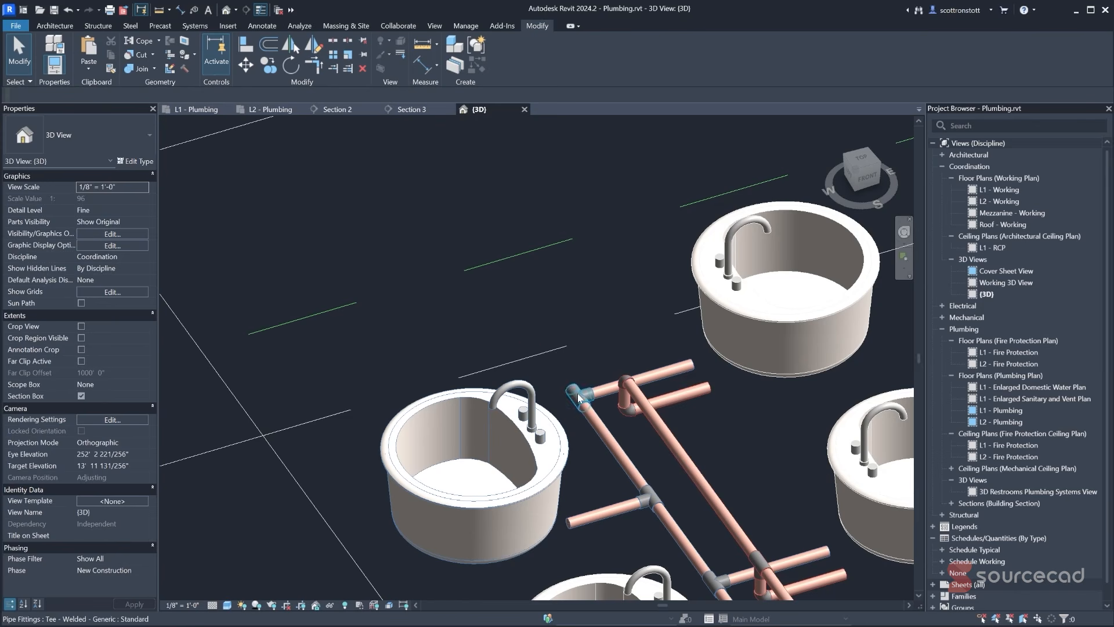
click(578, 393)
click(545, 338)
- Copy the raised hot water branch, including its elbows and tee, along the main to the other sink on the same side
shift+middle_drag(548, 336, 448, 296)
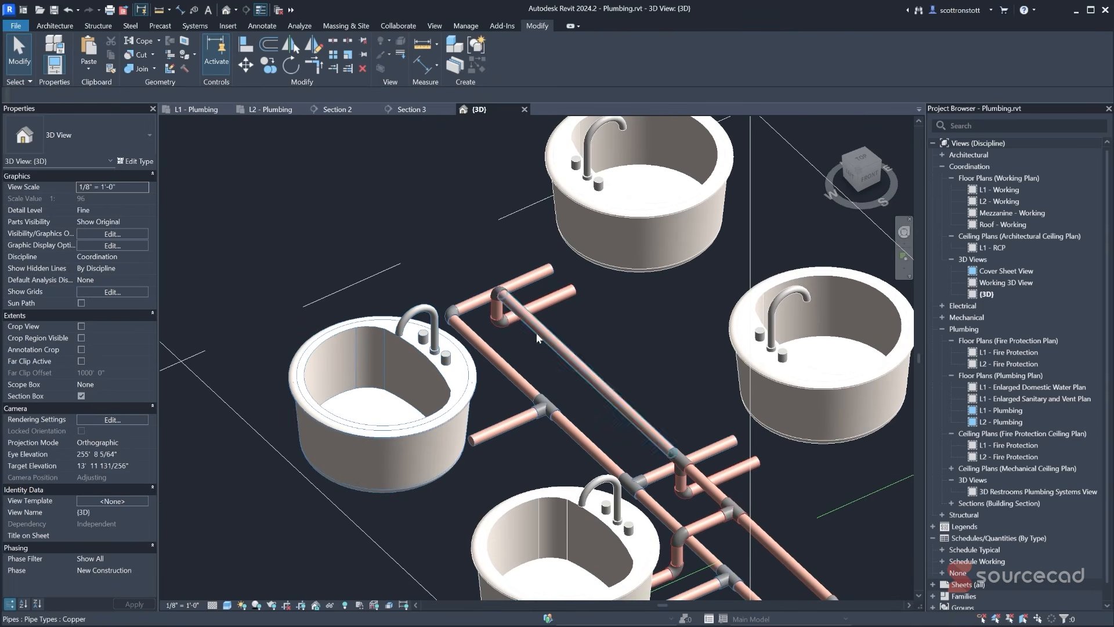
shift+middle_drag(663, 511, 586, 428)
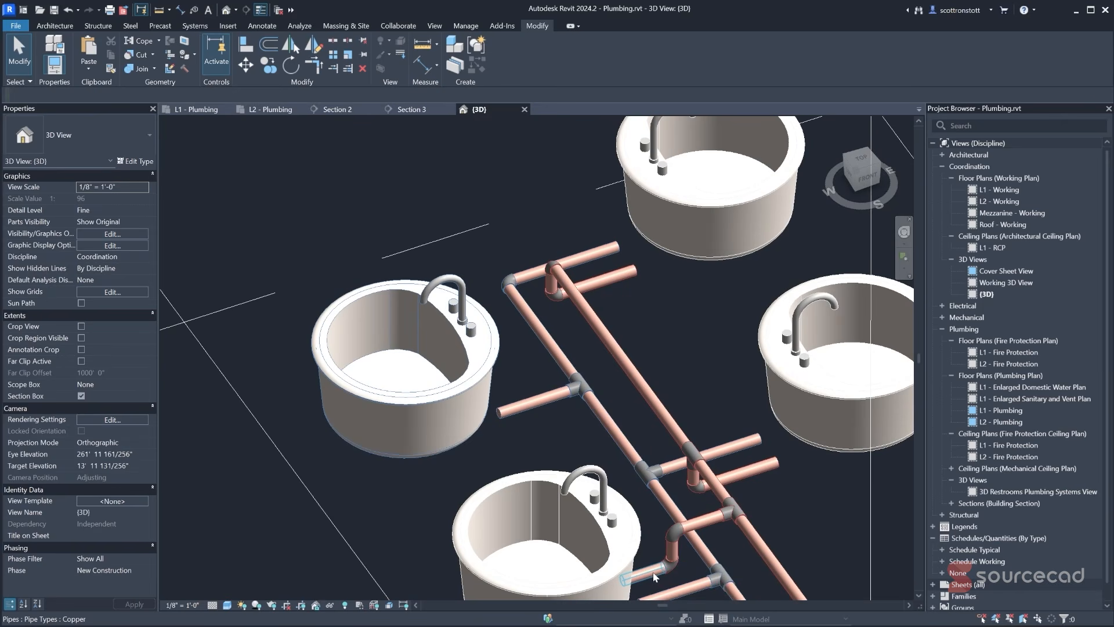
click(655, 576)
ctrl+click(675, 550)
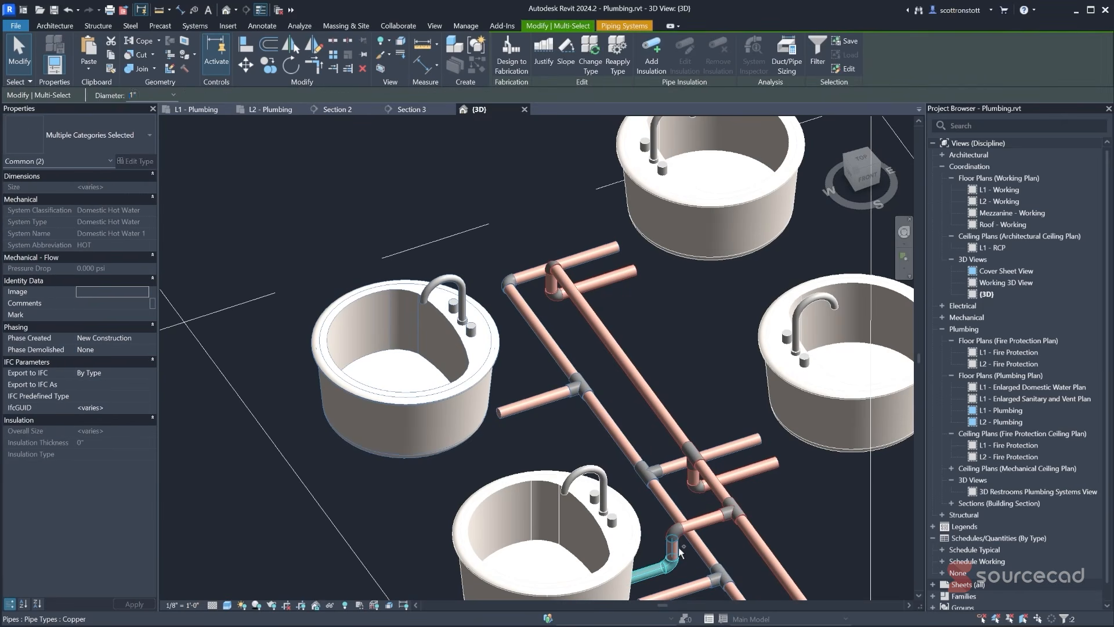
ctrl+click(677, 532)
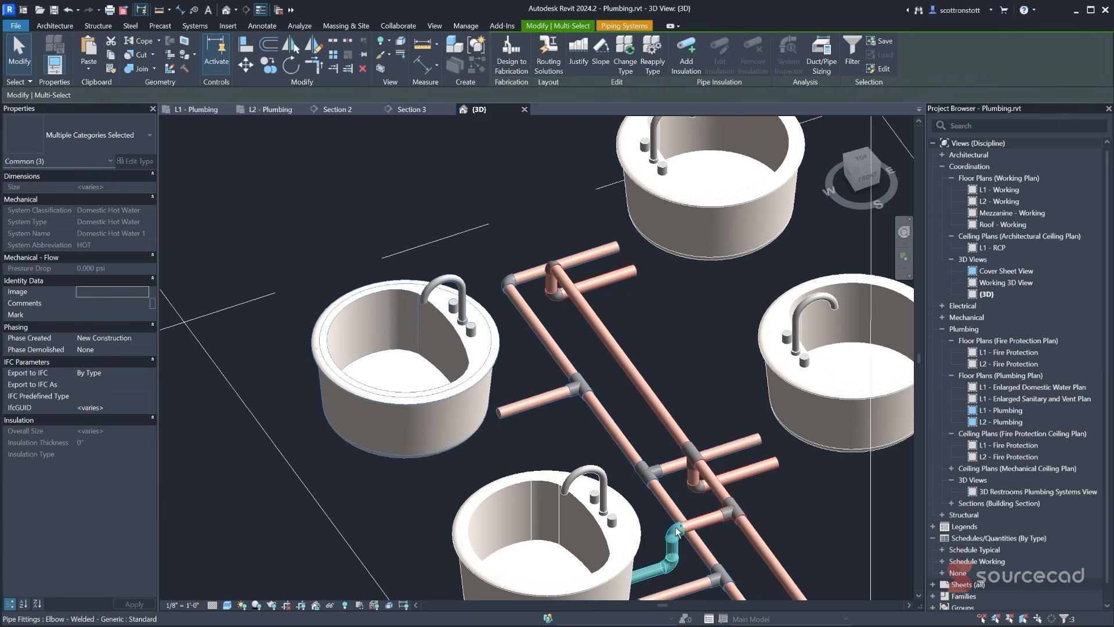
ctrl+click(729, 515)
key(m)
key(v)
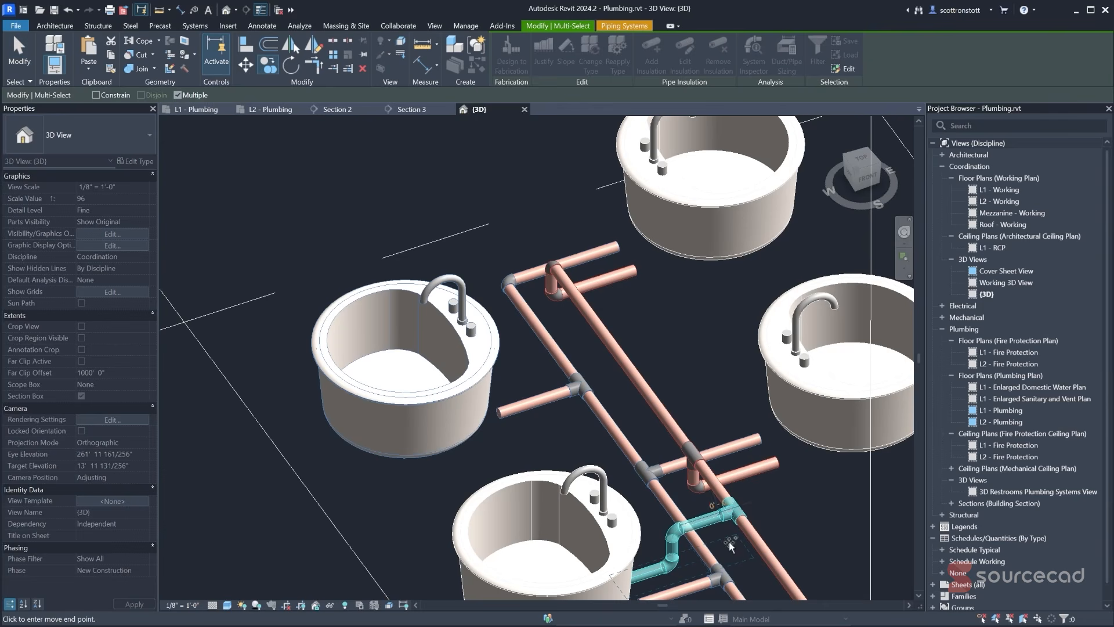
click(629, 405)
shift+middle_drag(621, 407, 586, 421)
key(Escape)
key(Escape)
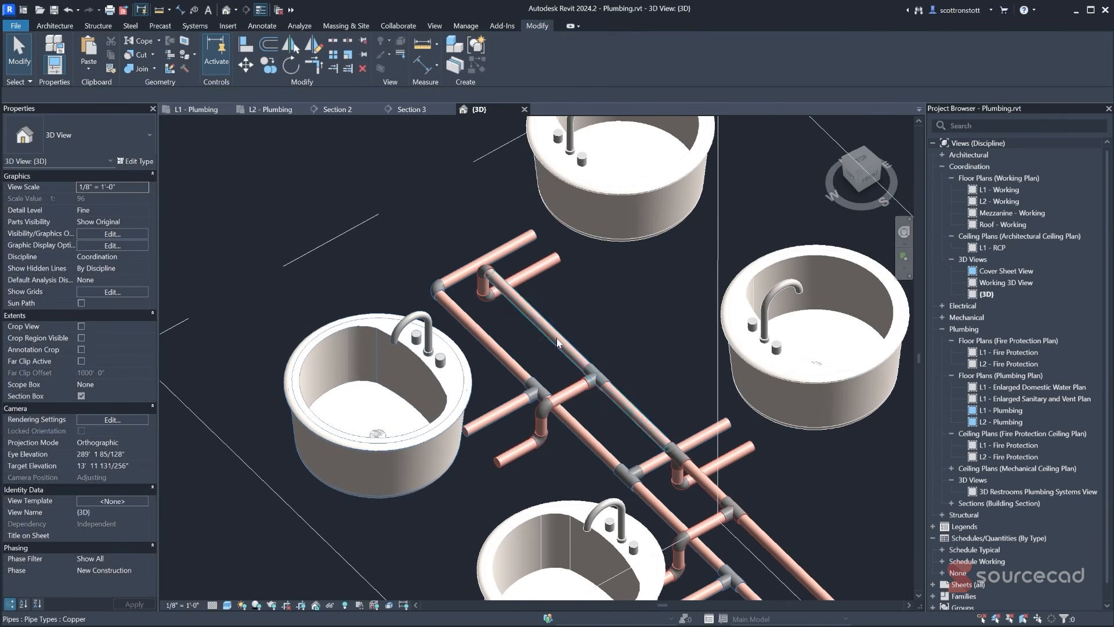
- Draw a short 1" pipe from the hot water connector of the sink beside the copied branch
click(557, 341)
shift+middle_drag(515, 368, 437, 330)
key(Escape)
click(436, 330)
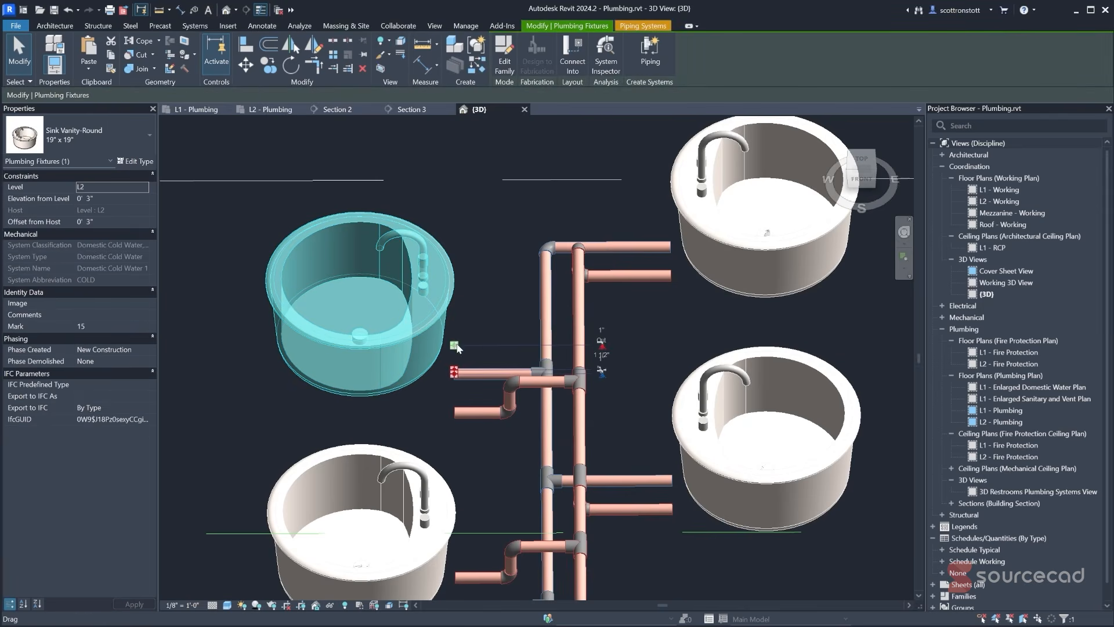
click(604, 347)
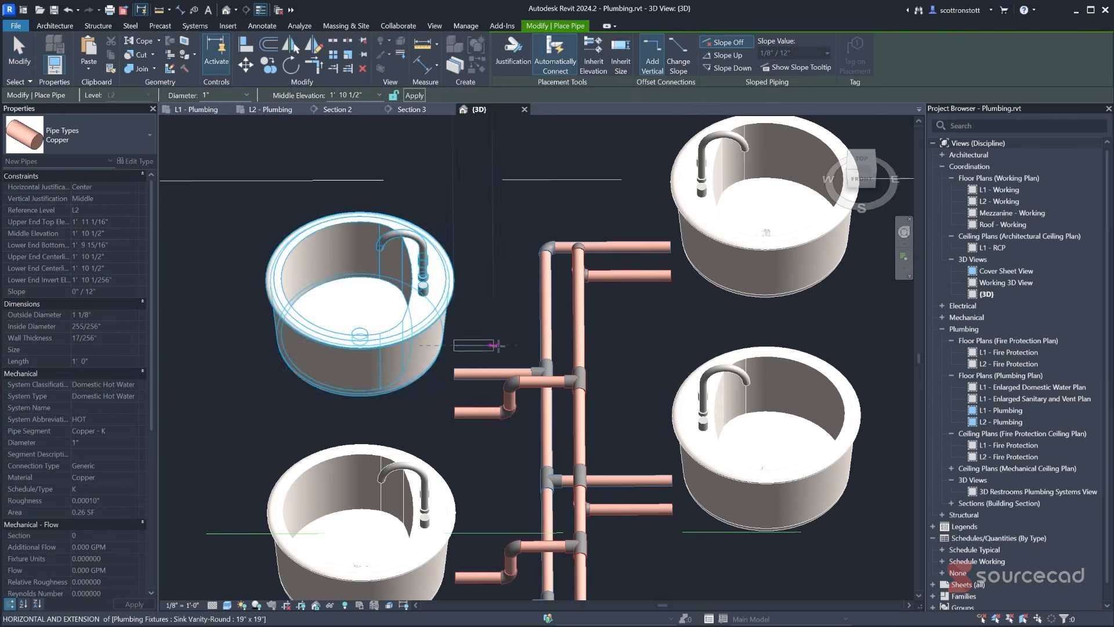
click(493, 345)
key(Escape)
key(Escape)
- Try to align the copied branch's lower pipe with the new hot water stub using Align
shift+middle_drag(445, 344, 465, 385)
key(a)
key(l)
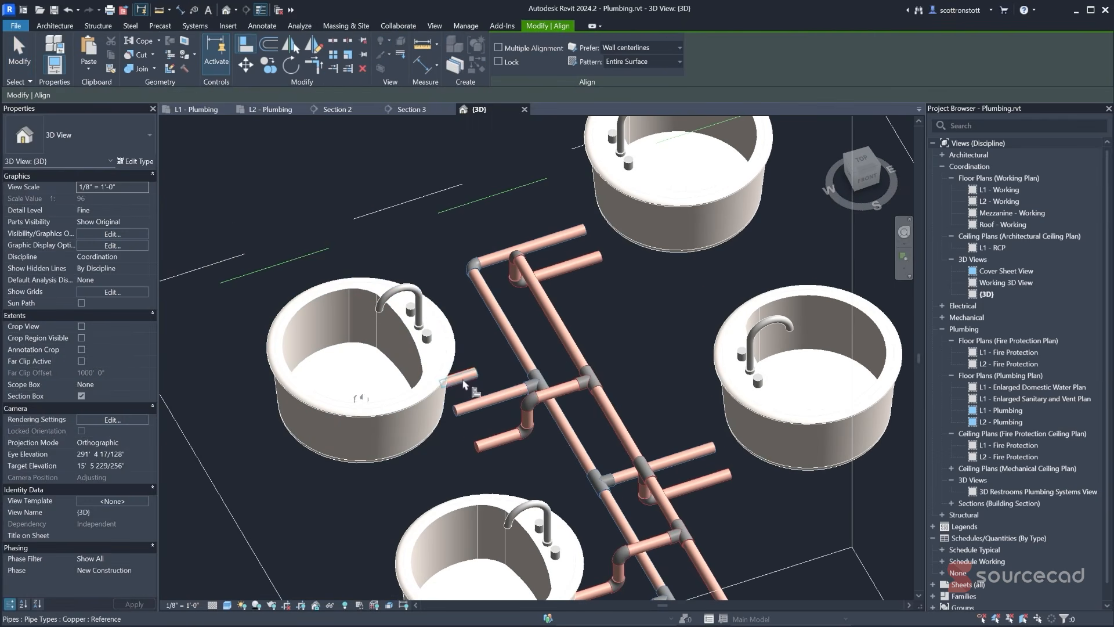
scroll(493, 424, up, 6)
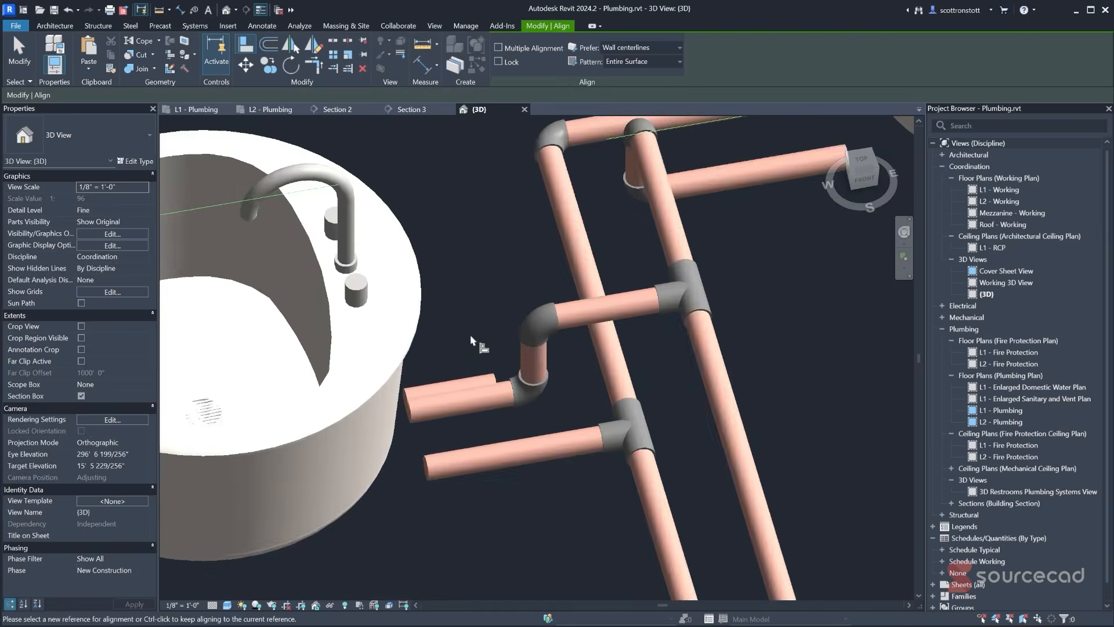
mouse_move(458, 401)
shift+middle_down()
mouse_move(429, 408)
mouse_move(454, 409)
shift+middle_up()
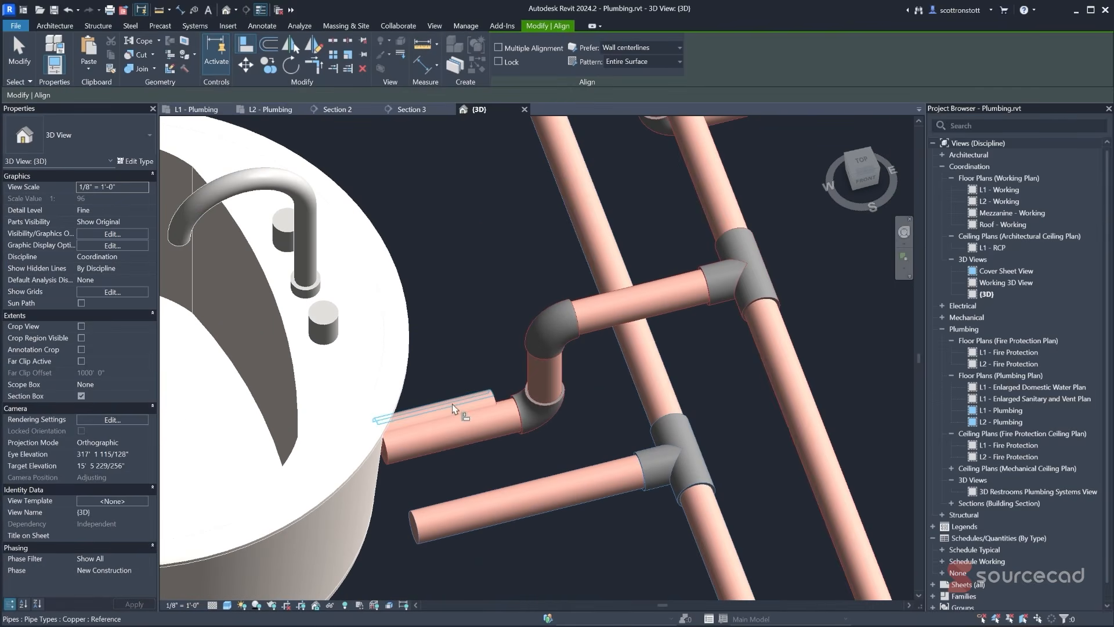
click(487, 405)
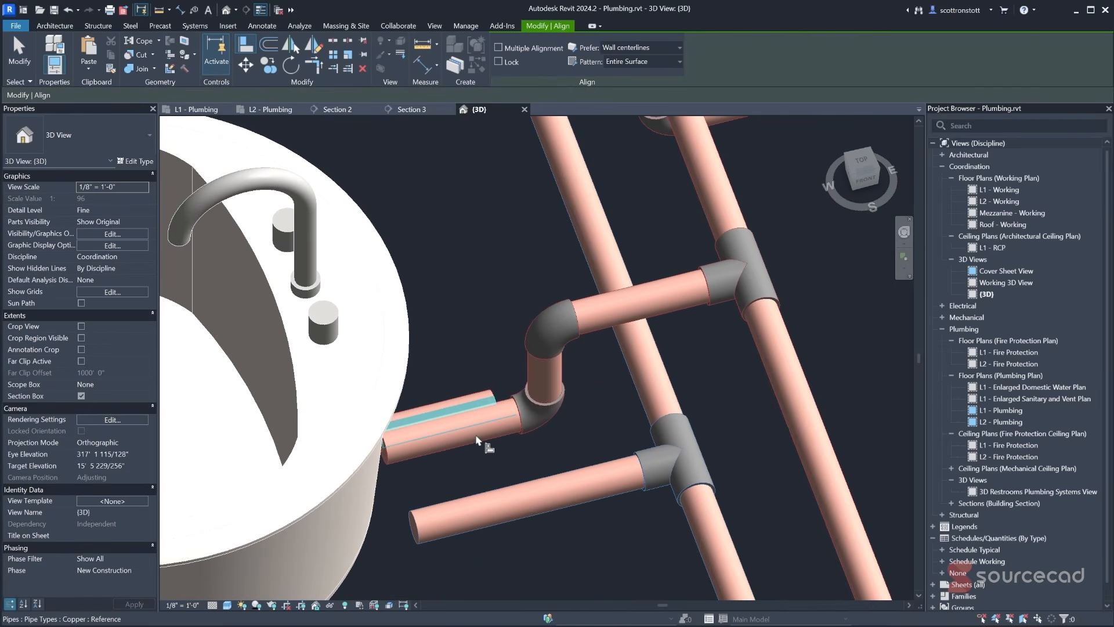
shift+middle_drag(488, 448, 464, 285)
scroll(522, 459, up, 5)
scroll(637, 282, down, 5)
scroll(244, 398, down, 1)
scroll(489, 302, up, 3)
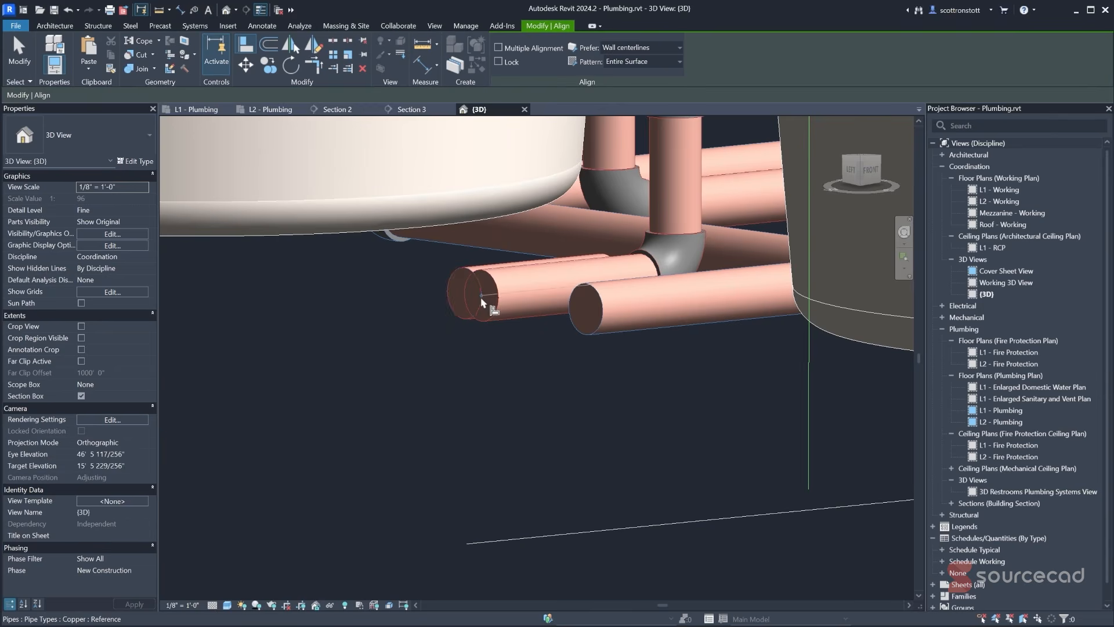
shift+middle_drag(472, 319, 406, 403)
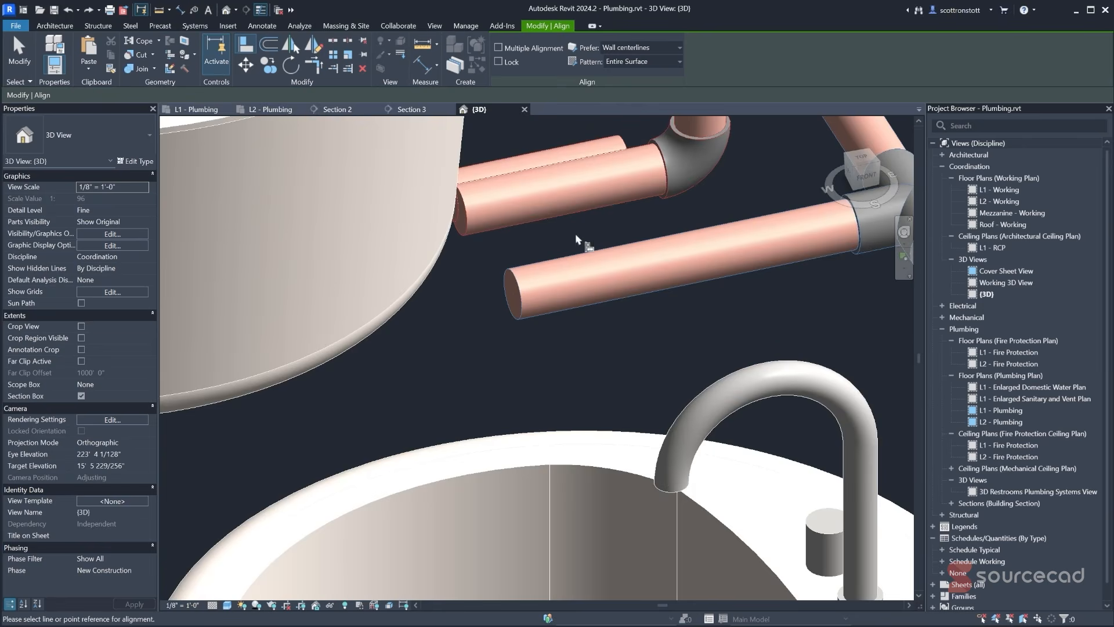
middle_drag(577, 239, 562, 399)
shift+middle_drag(529, 357, 372, 336)
key(Escape)
key(Escape)
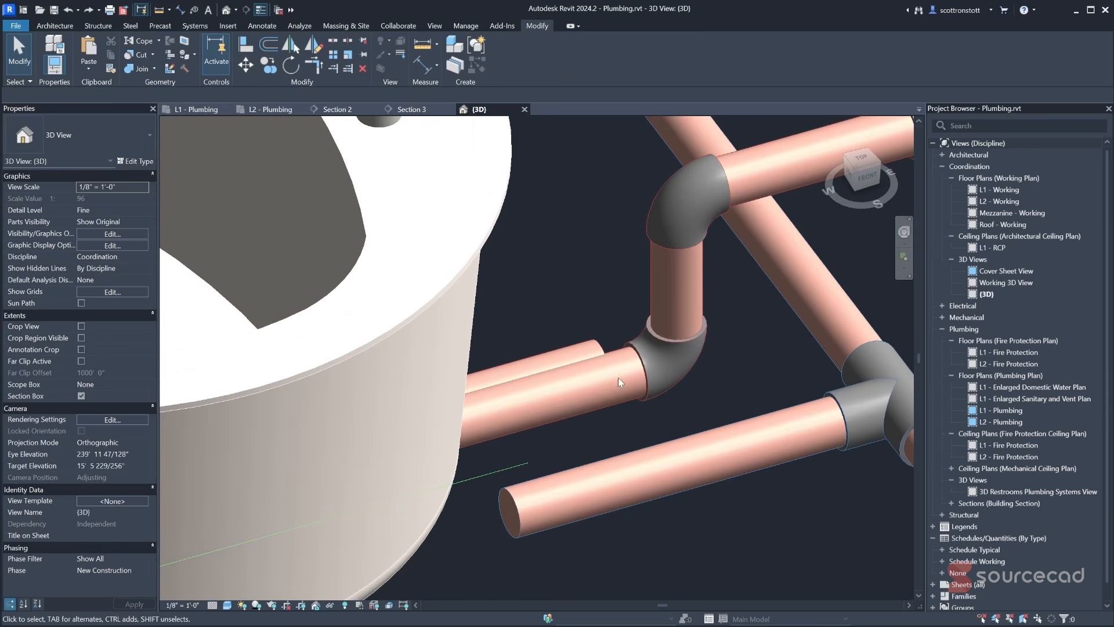
- Try to move the copied hot water branch onto the sink's stub centerline, and undo the move
click(620, 357)
scroll(620, 357, down, 2)
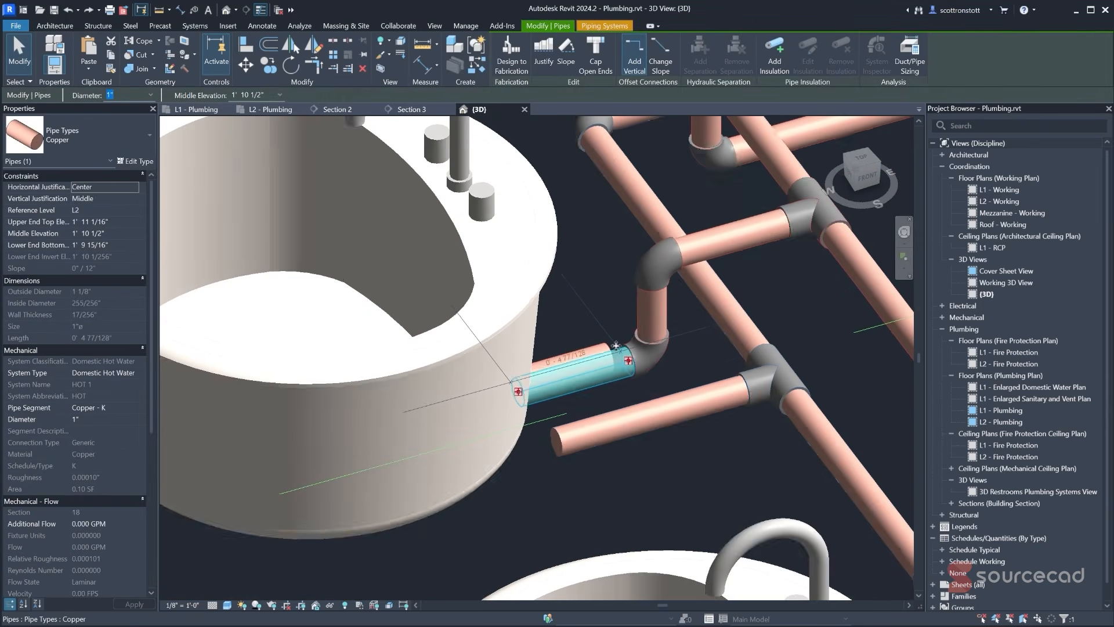
ctrl+click(656, 364)
ctrl+click(666, 297)
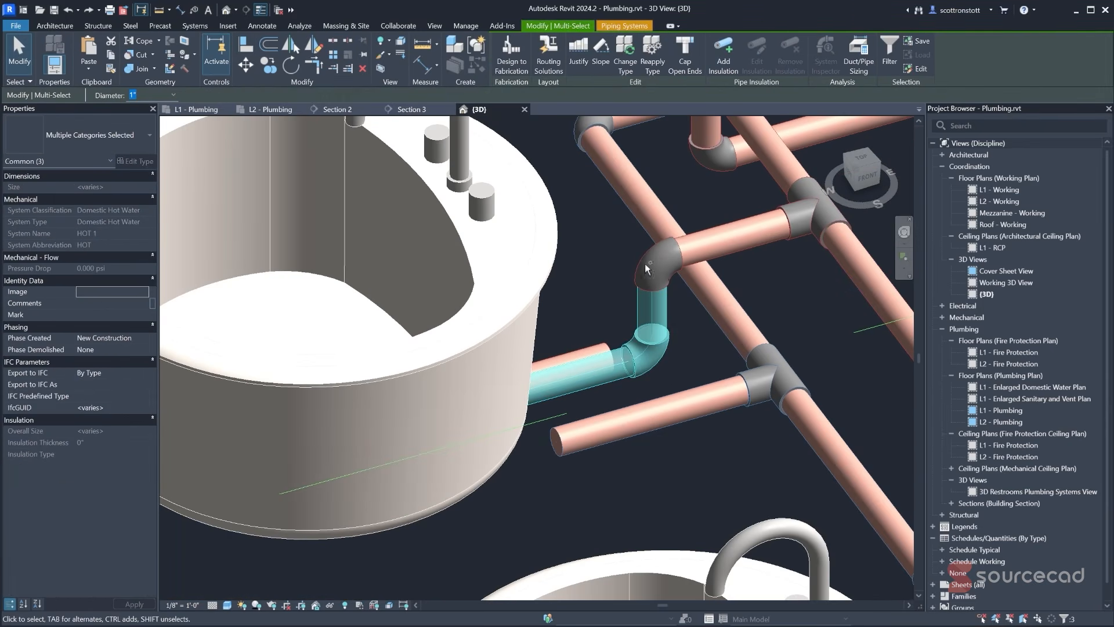
ctrl+click(660, 246)
ctrl+click(712, 228)
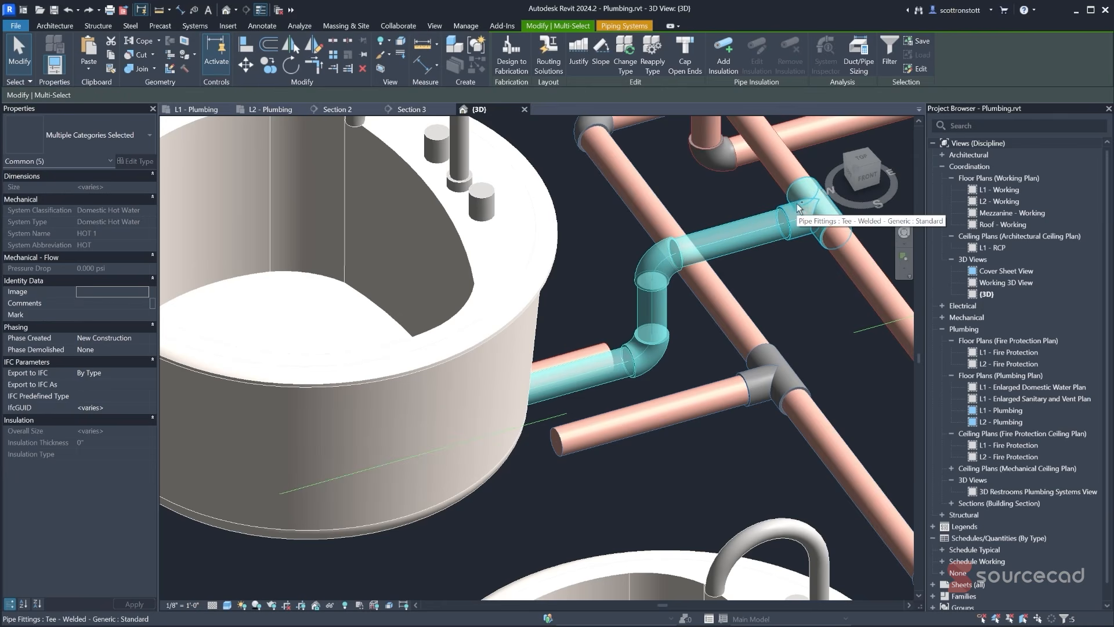
ctrl+click(800, 207)
shift+middle_drag(574, 365, 615, 239)
scroll(545, 354, up, 4)
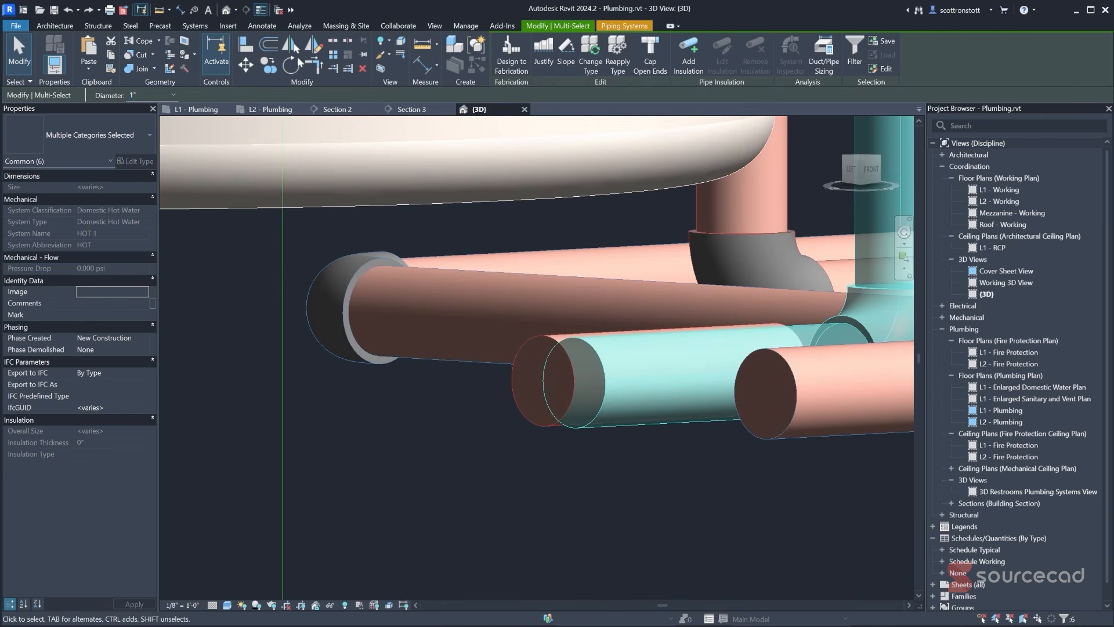
key(m)
key(v)
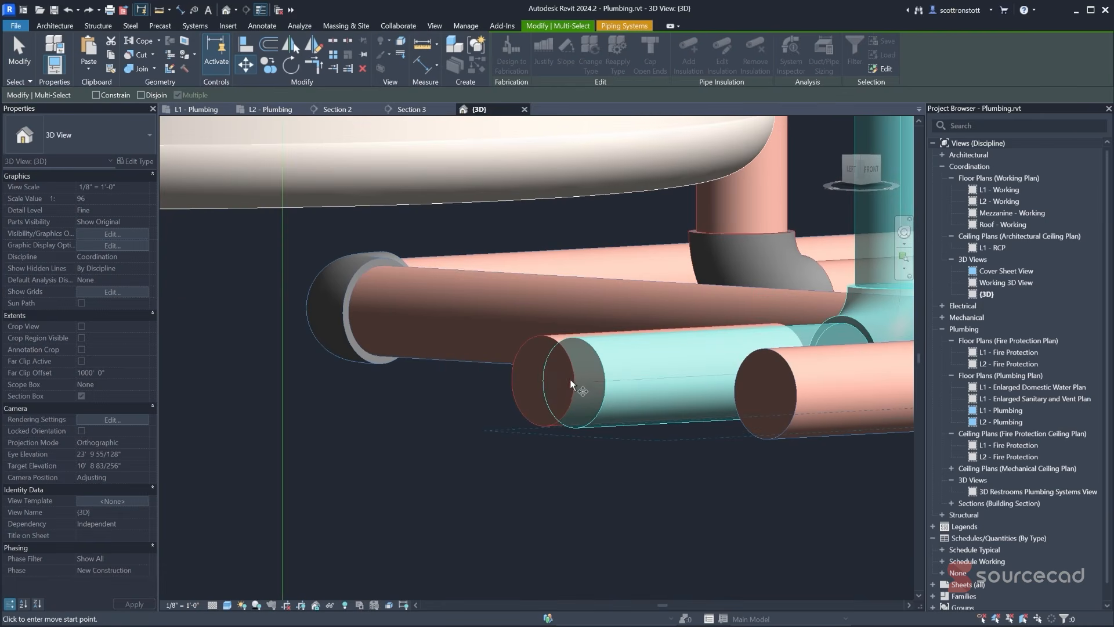
key(Tab)
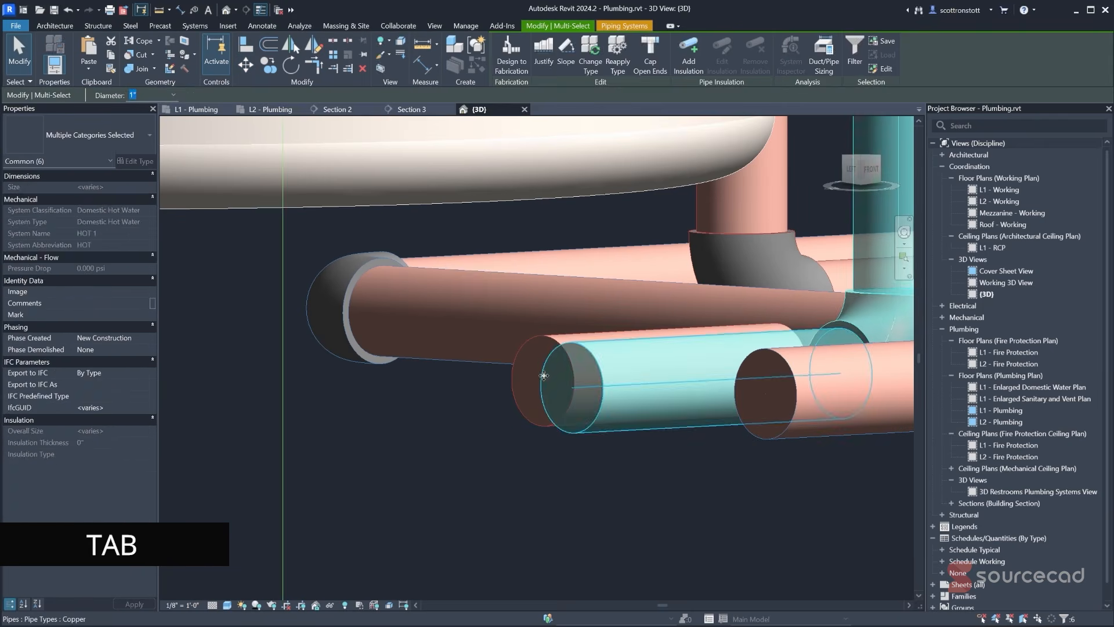
key(Escape)
click(68, 10)
- Nudge the whole copied hot water branch, with its elbows and tee, sideways until it lines up with the sink's stub
shift+middle_drag(571, 371, 447, 458)
middle_drag(555, 395, 459, 556)
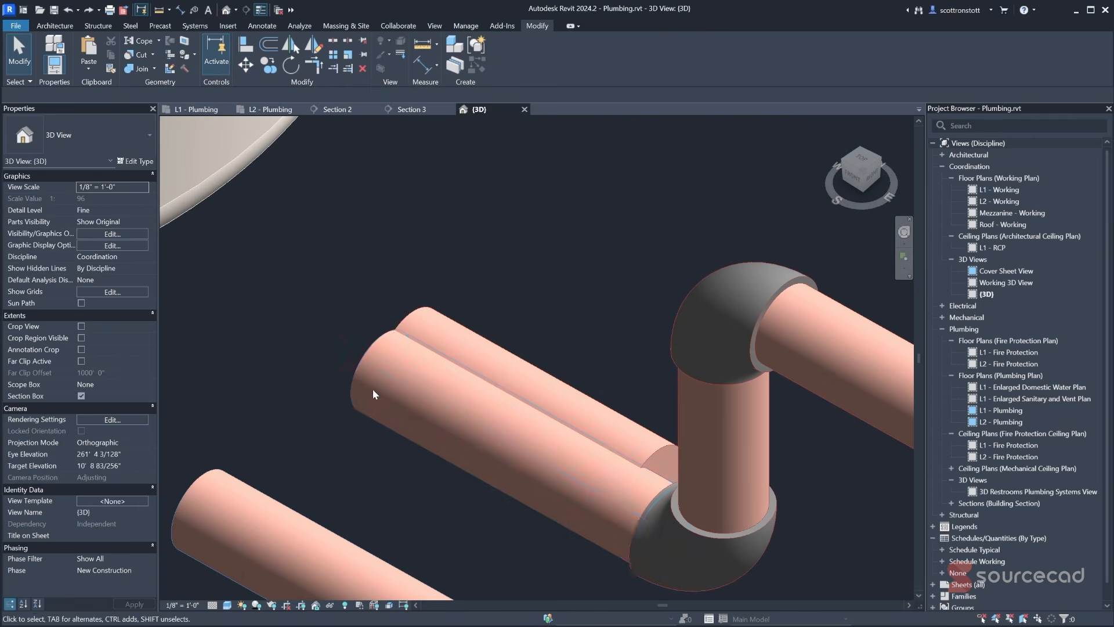
key(Tab)
click(354, 381)
shift+middle_drag(440, 433, 305, 382)
scroll(401, 432, down, 3)
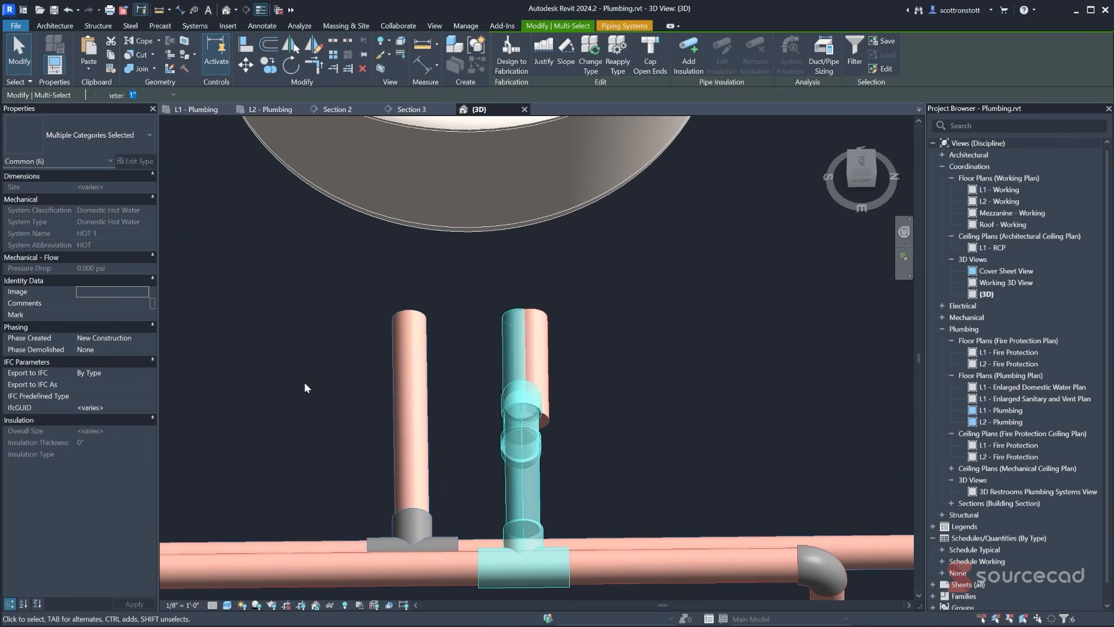
key(Right)
key(Right)
key(Right)
key(Right)
key(Right)
key(Right)
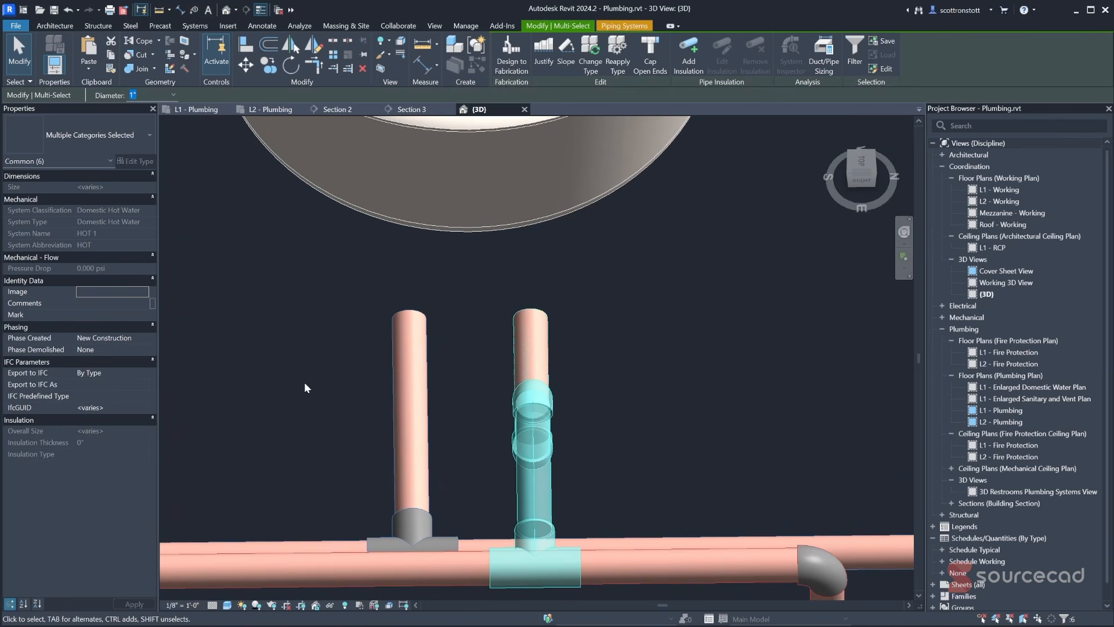
shift+middle_drag(422, 384, 555, 348)
click(551, 348)
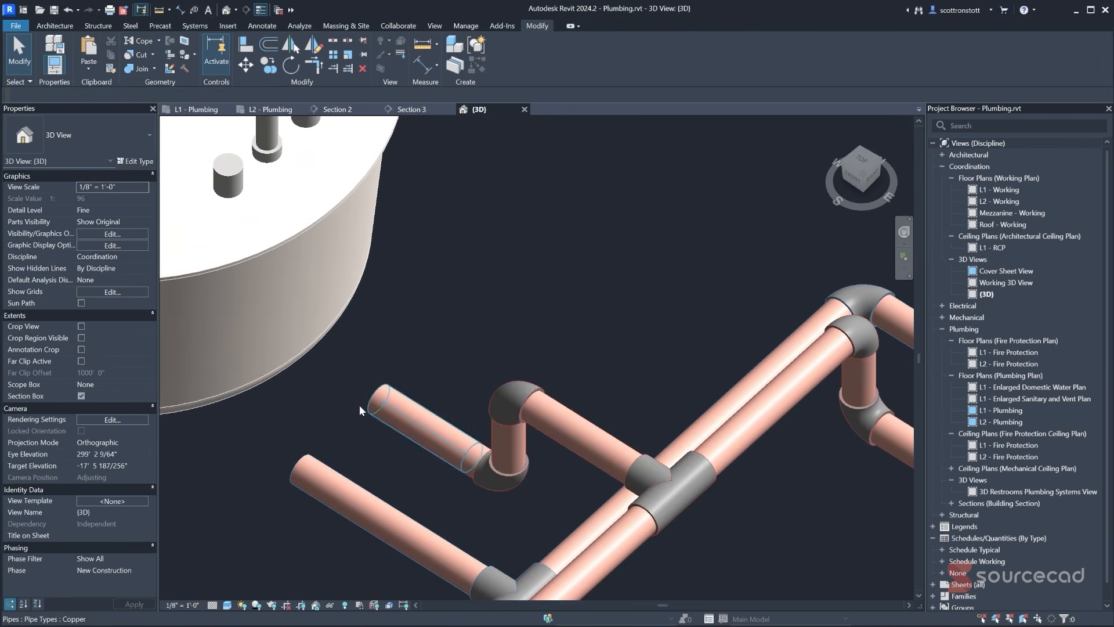
- Shorten the hot water main so its end pulls back from the end elbow to the copied tee
click(368, 410)
click(281, 458)
shift+middle_drag(341, 416, 372, 425)
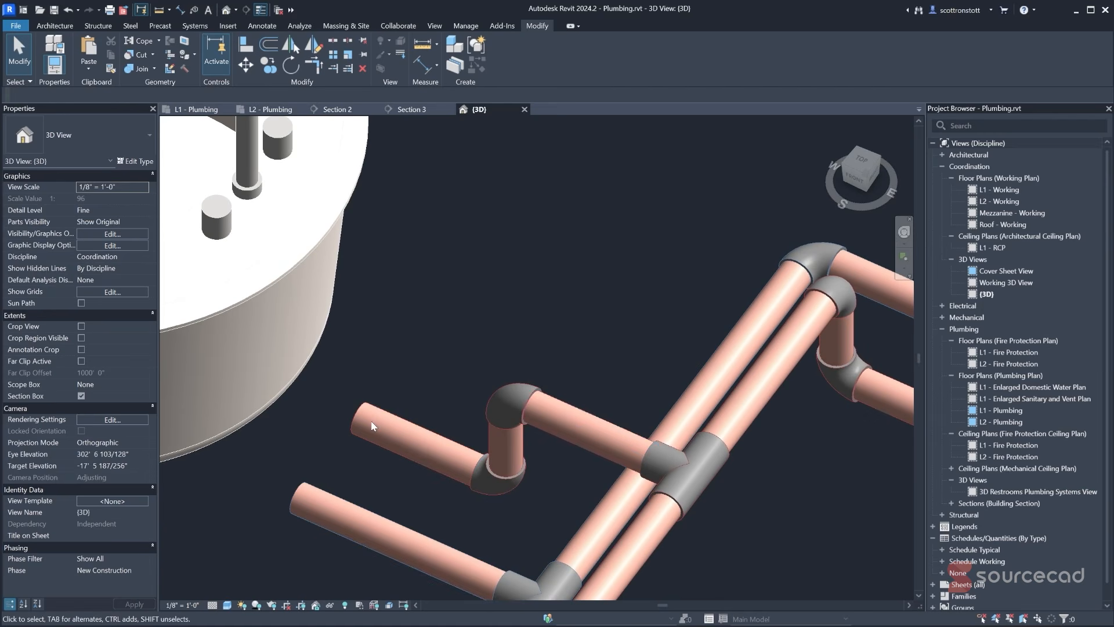
click(643, 524)
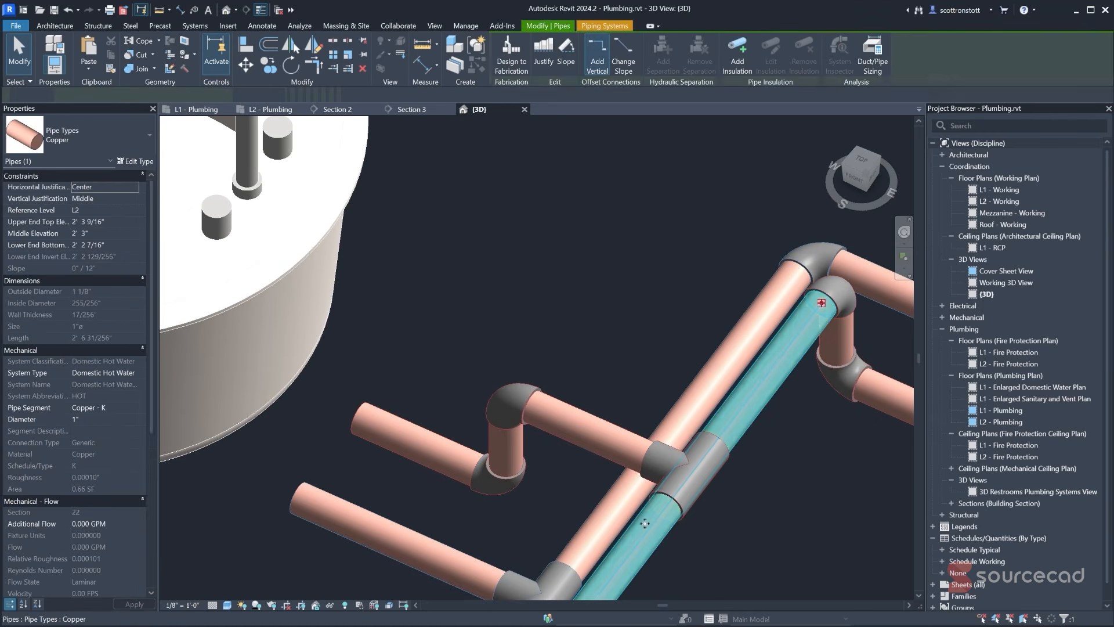
drag(821, 302, 668, 506)
- Draw a 1" hot water pipe from the copied tee's open end to the end elbow, closing the gap in the main
click(713, 448)
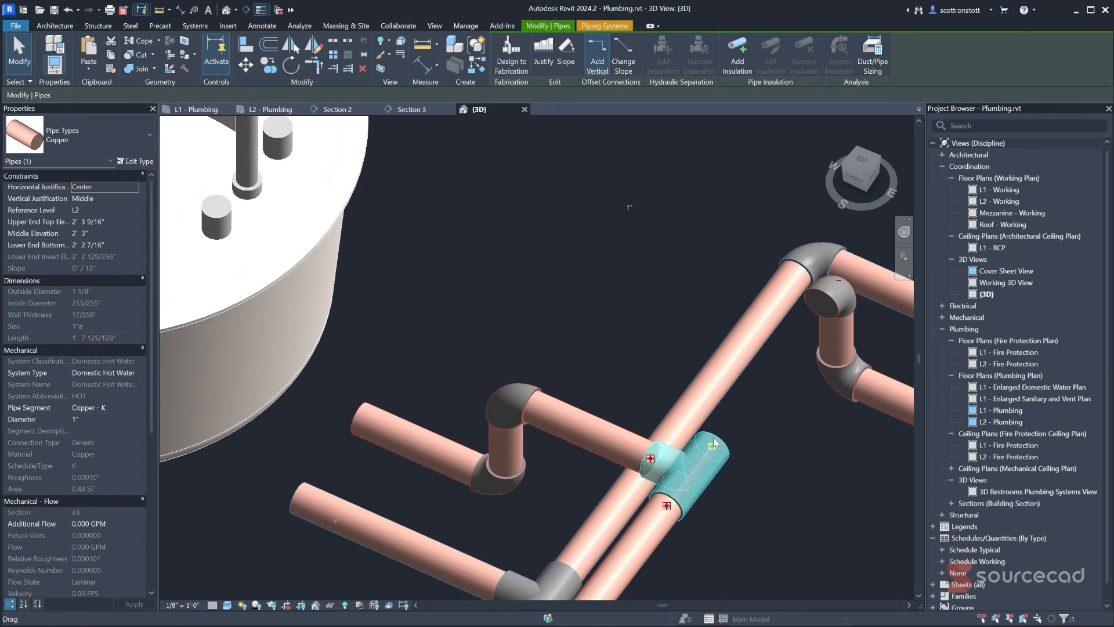
right_click(713, 448)
click(754, 492)
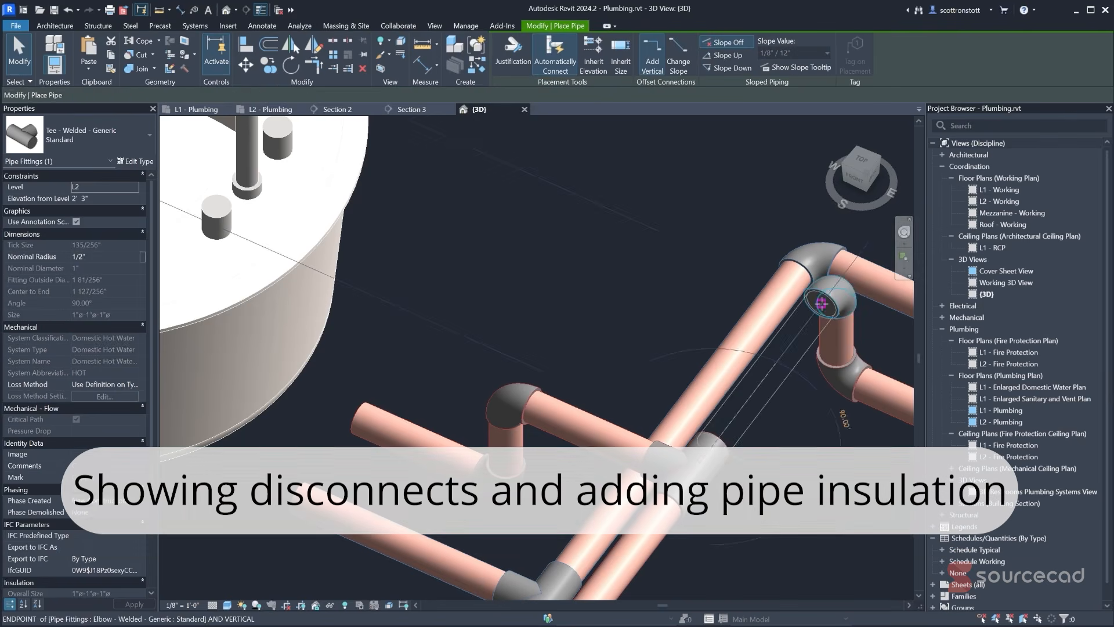
key(Escape)
key(Escape)
scroll(500, 305, down, 5)
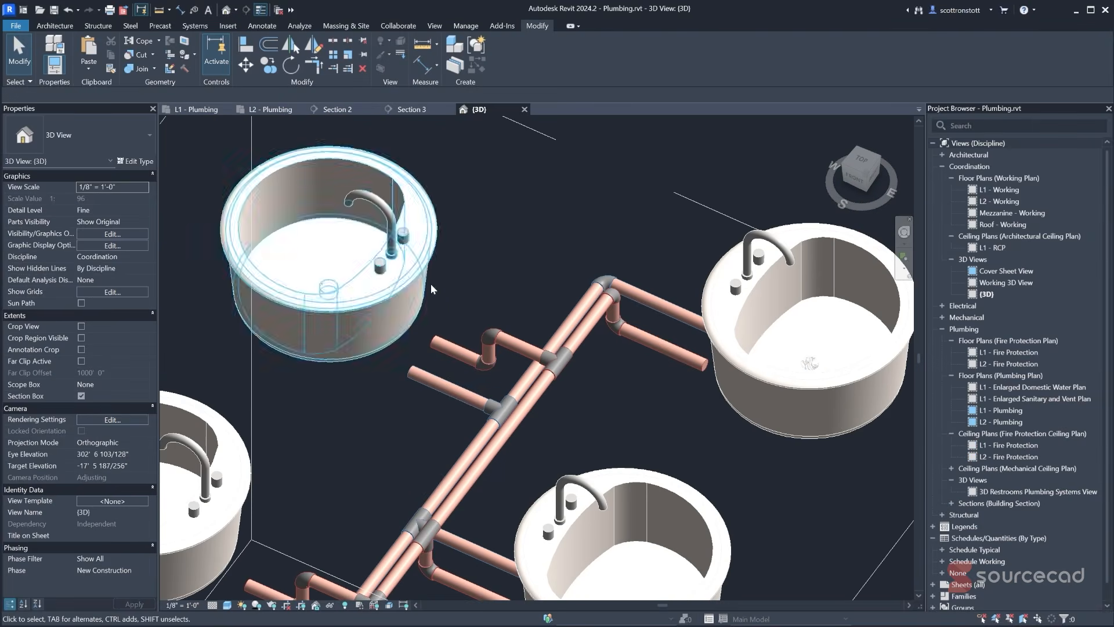
- Show disconnects in the model for pipes
click(299, 26)
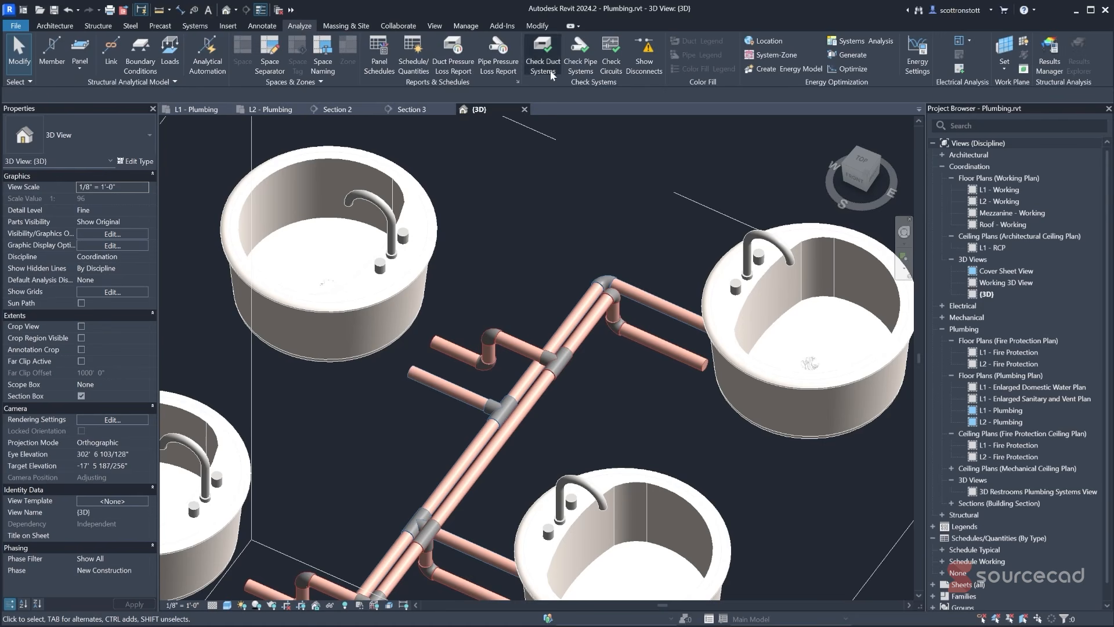
click(644, 58)
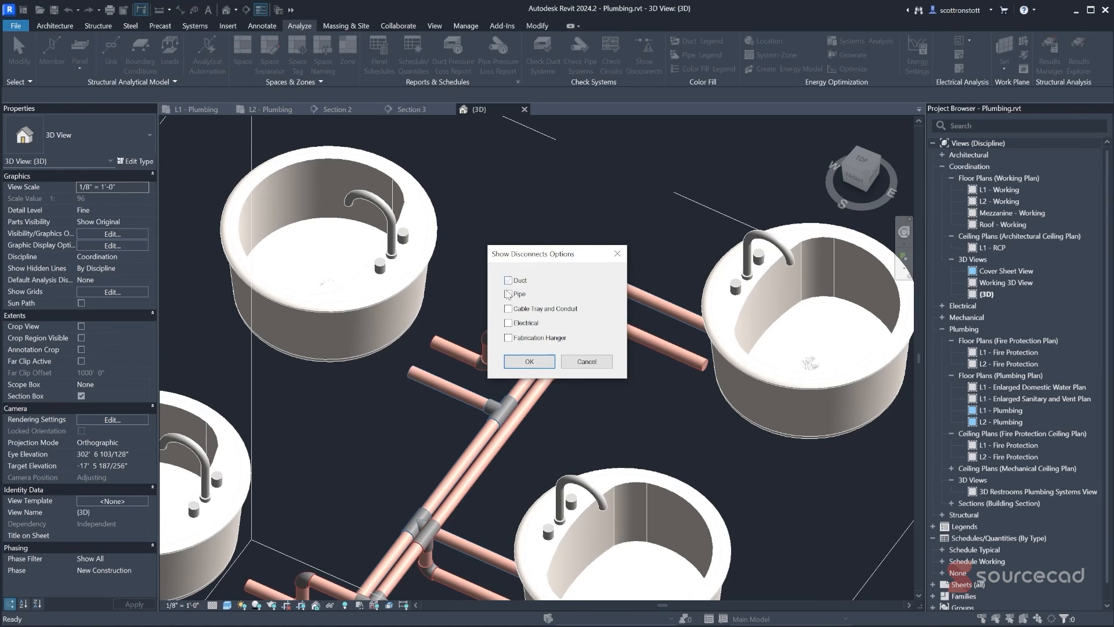
click(528, 362)
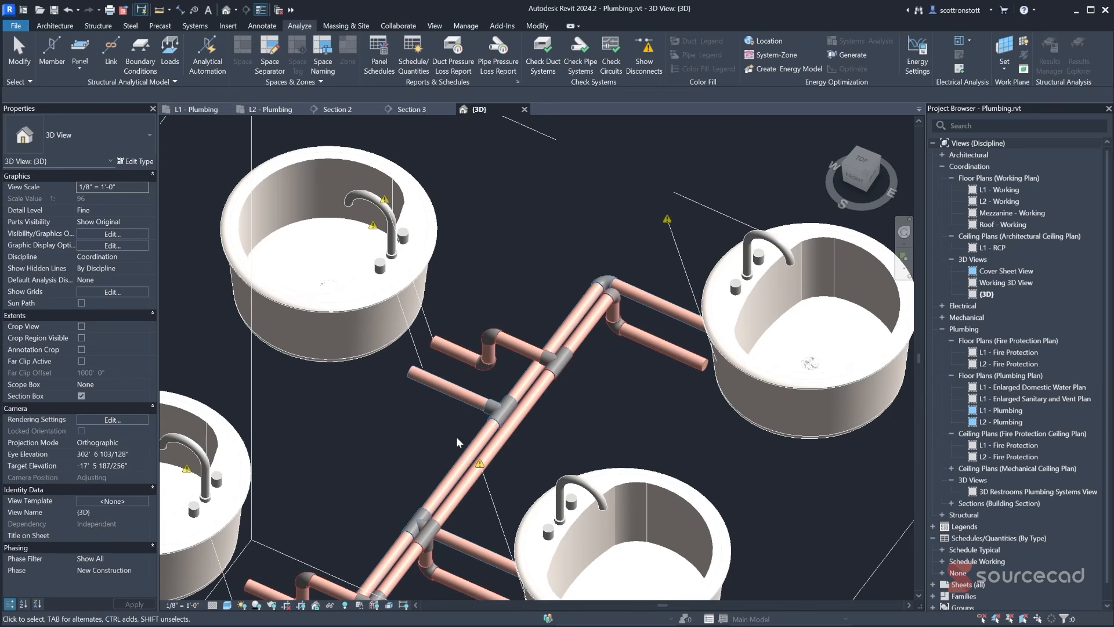
- Connect the open end of the copied hot water branch's lower pipe to the adjacent sink's hot water connector
shift+middle_drag(521, 372, 471, 343)
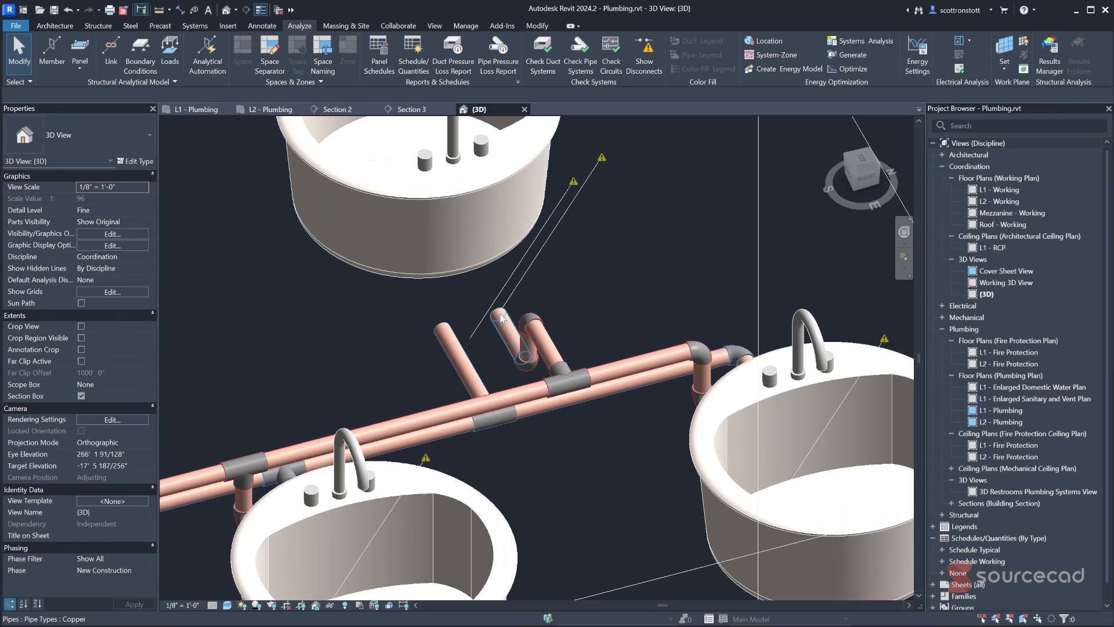
shift+middle_drag(503, 318, 487, 347)
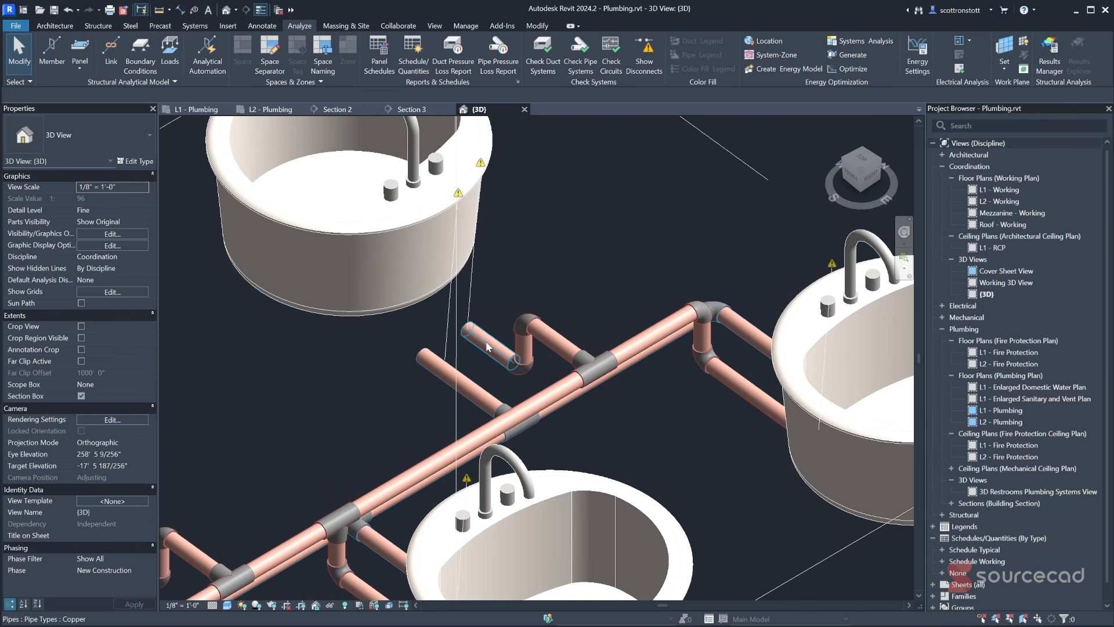
click(477, 344)
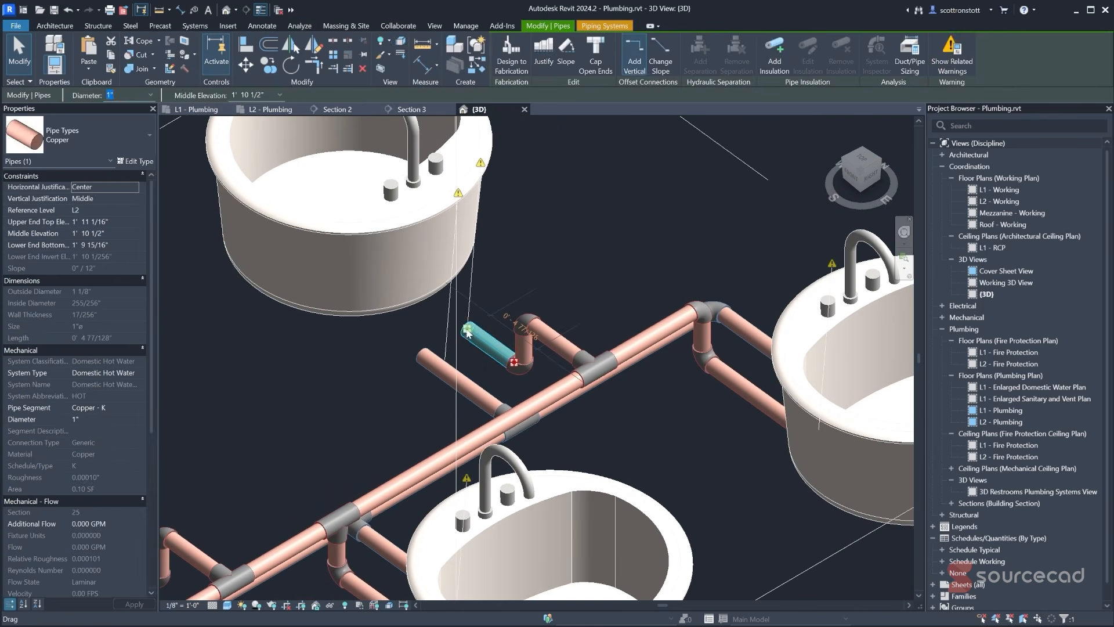
mouse_move(468, 330)
mouse_down()
mouse_move(484, 338)
mouse_move(465, 326)
mouse_up()
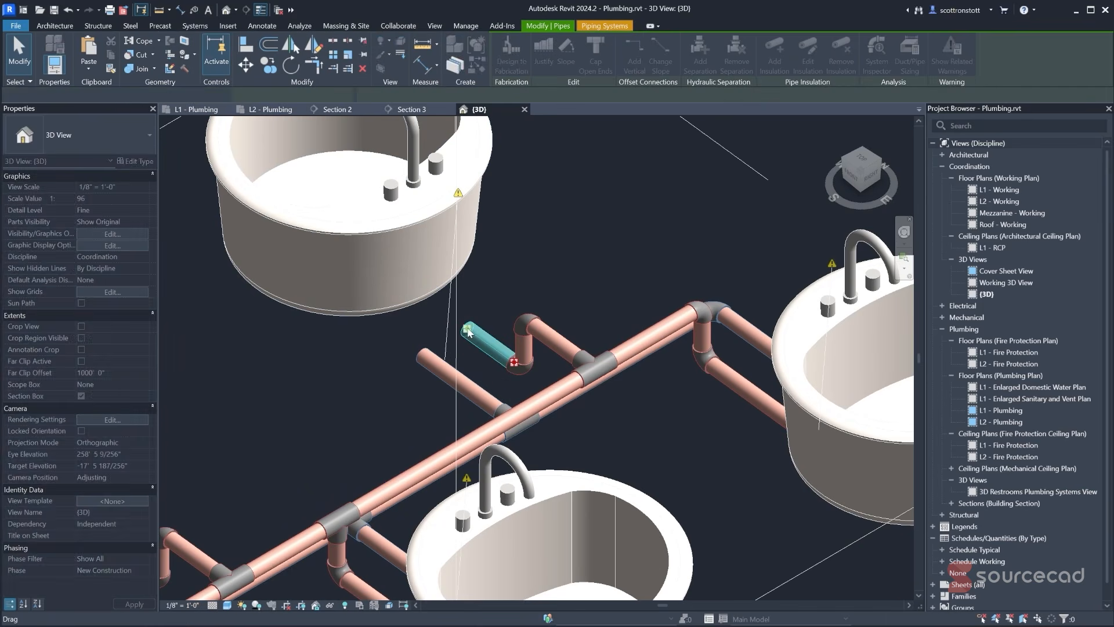
shift+middle_drag(350, 367, 286, 378)
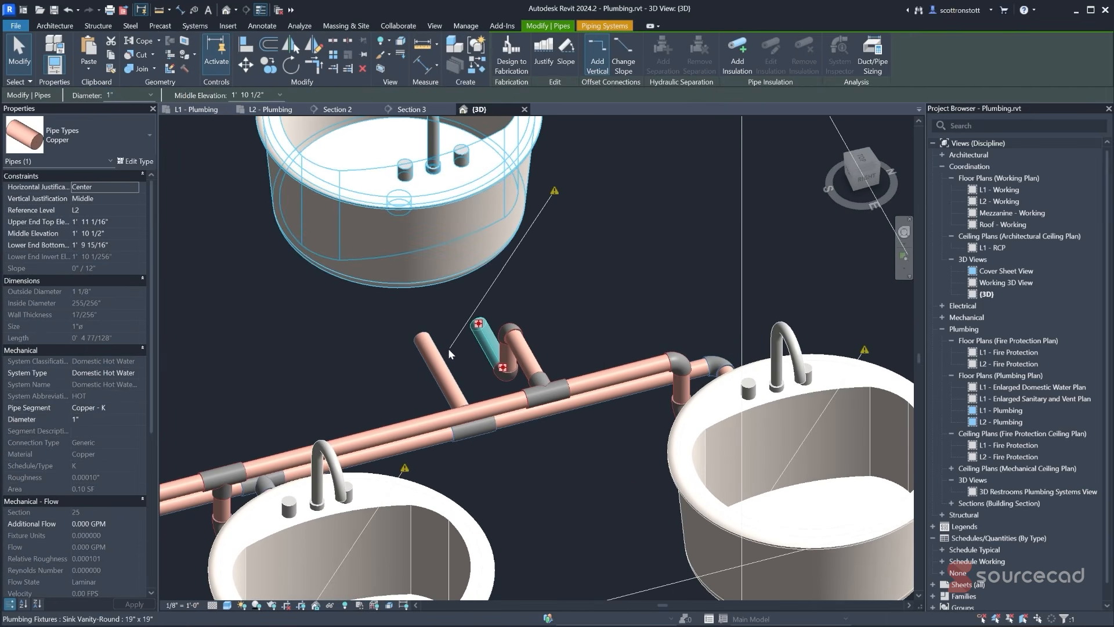
- Try connecting the nearest water closet's Domestic Cold Water connector into the cold water main, and undo the connection
shift+middle_drag(448, 347, 751, 355)
middle_drag(676, 244, 444, 281)
scroll(444, 280, down, 2)
shift+middle_drag(598, 418, 443, 451)
shift+middle_drag(524, 520, 643, 524)
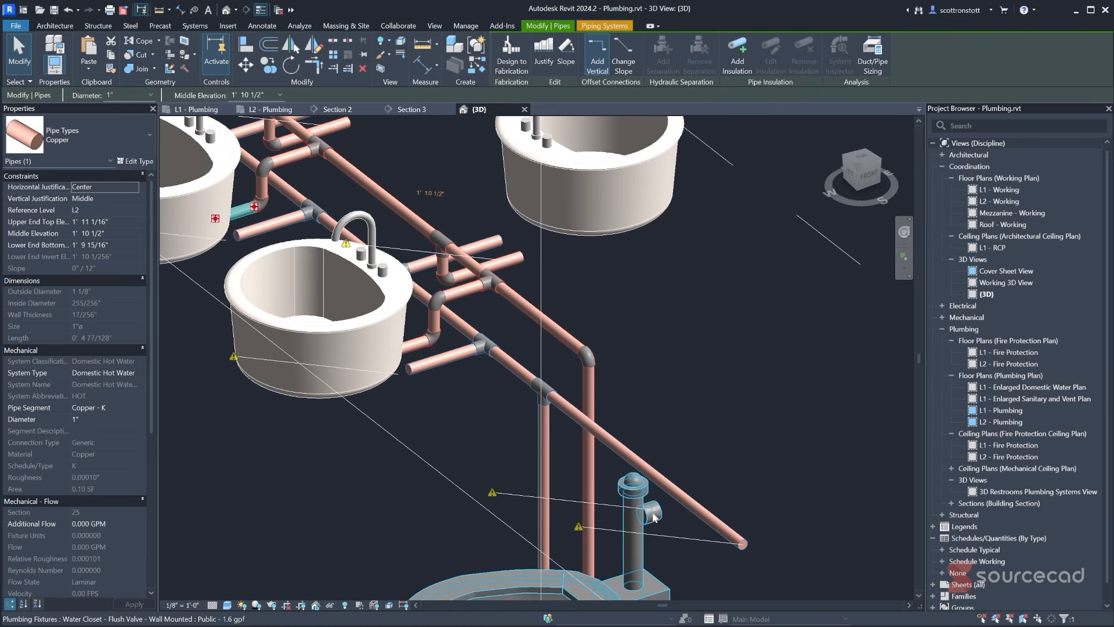
click(656, 518)
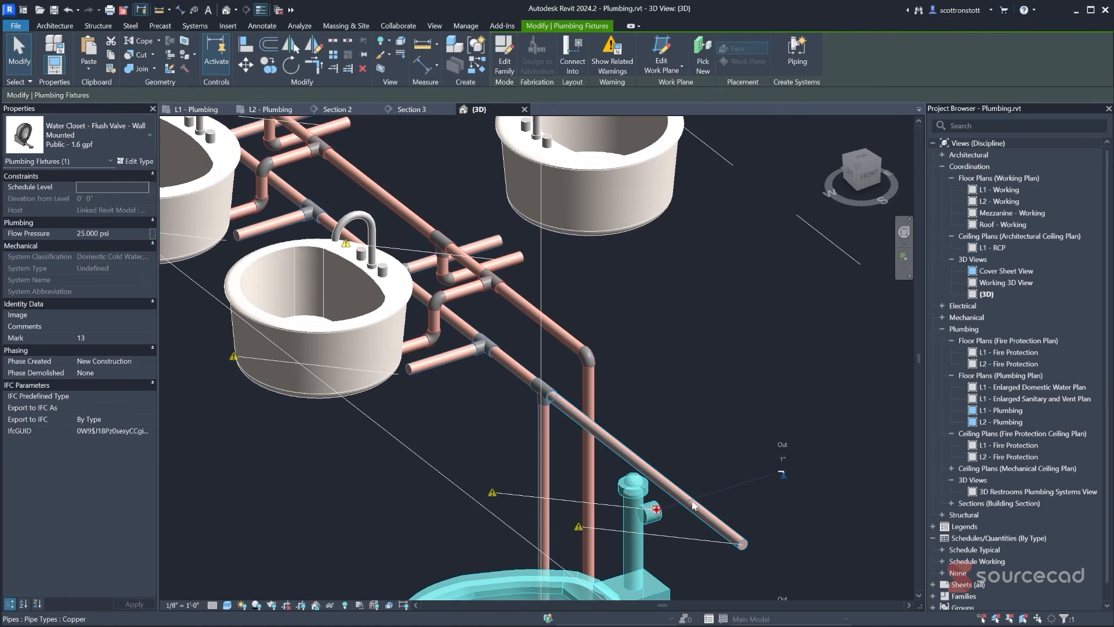
click(570, 46)
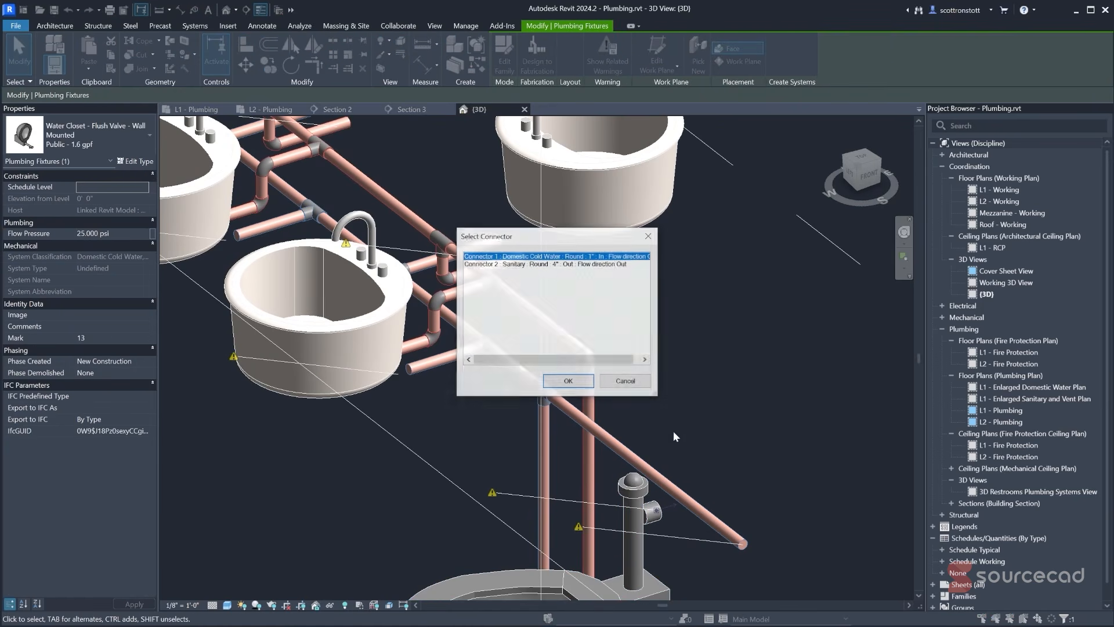
click(568, 382)
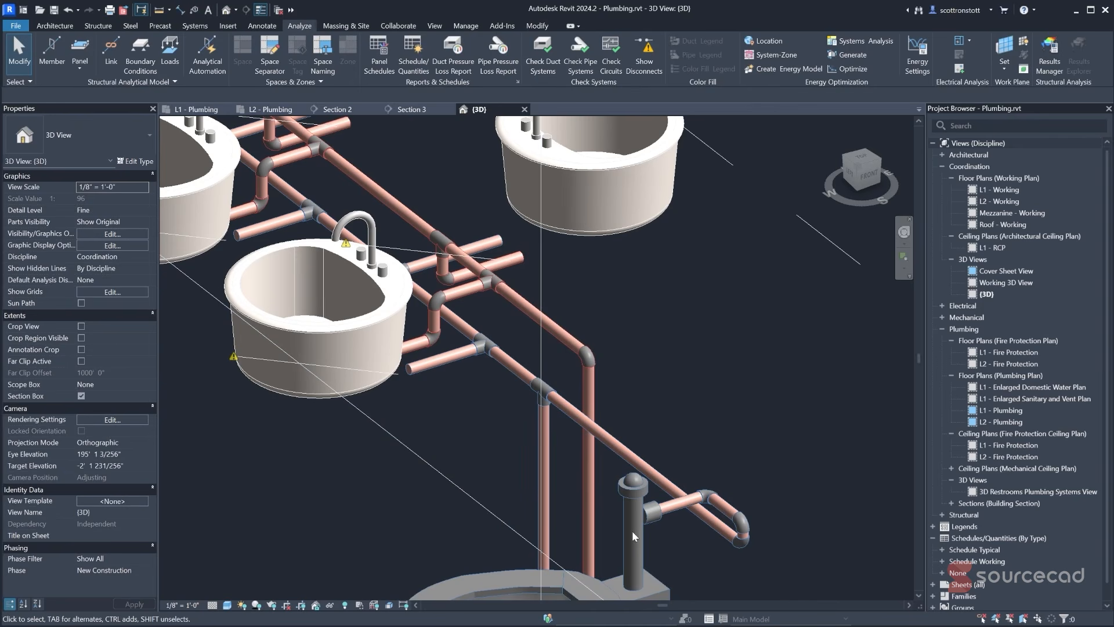
click(67, 11)
- Extend the cold water main past the water closets to 8' 11" long and connect the nearest water closet into it
scroll(712, 433, down, 5)
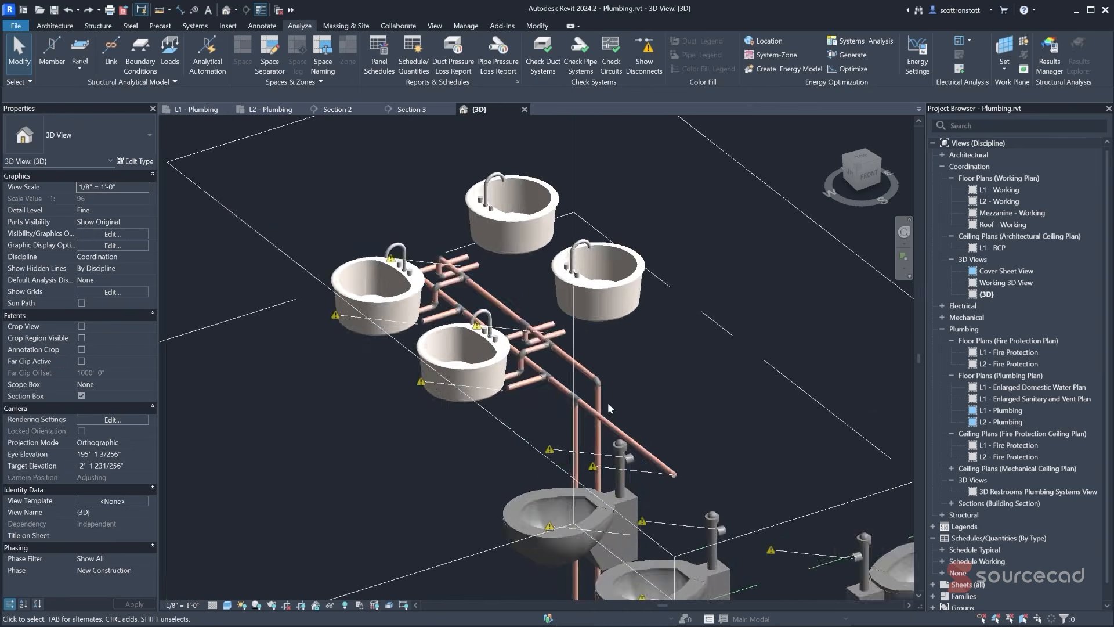
drag(717, 442, 894, 524)
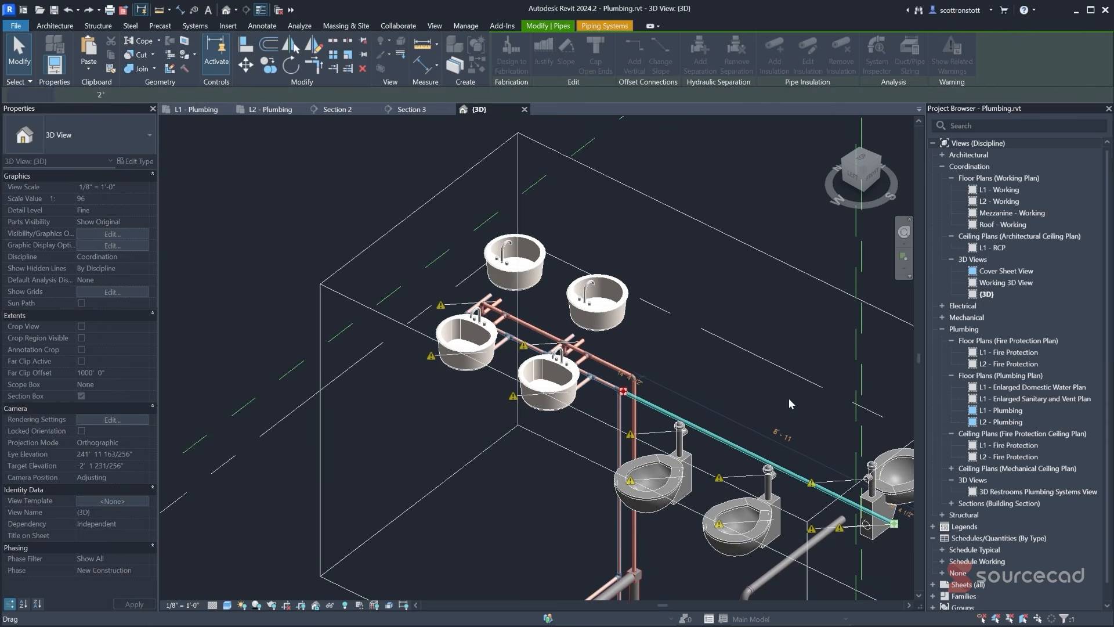
click(649, 484)
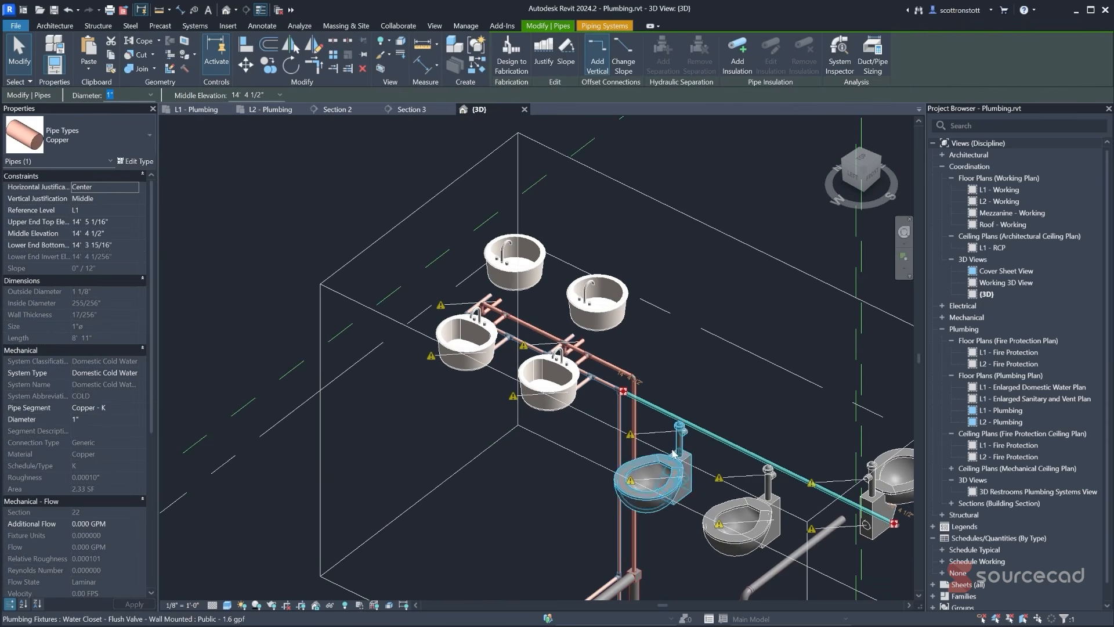
click(569, 60)
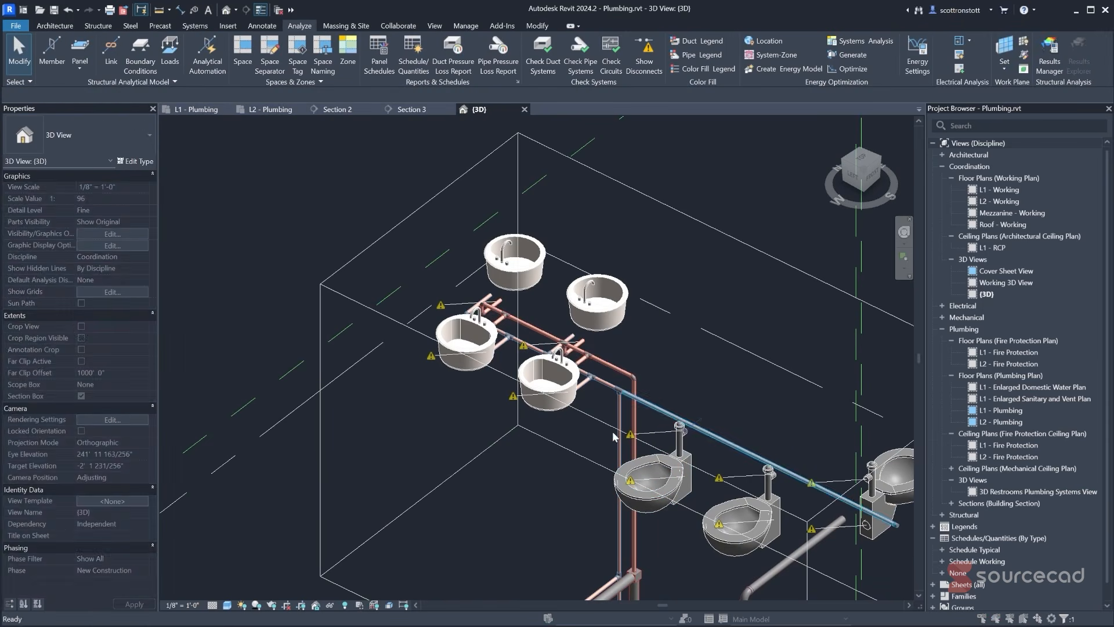
- Connect the second water closet and the opposite-facing third water closet into the extended cold water main
shift+middle_drag(603, 441, 568, 385)
scroll(568, 385, up, 2)
click(568, 498)
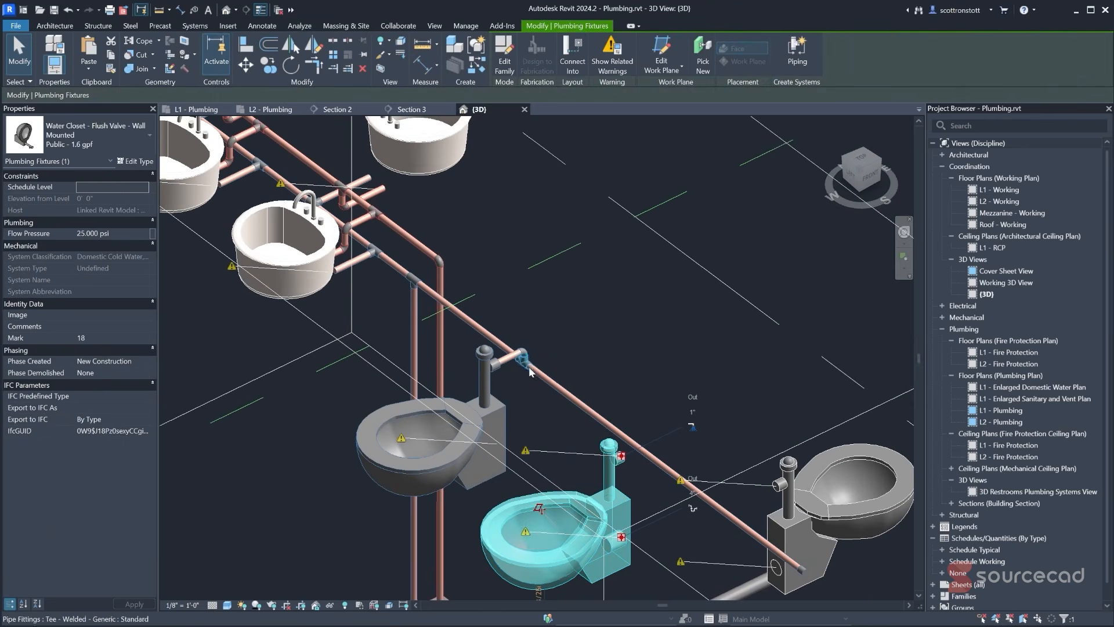
click(572, 60)
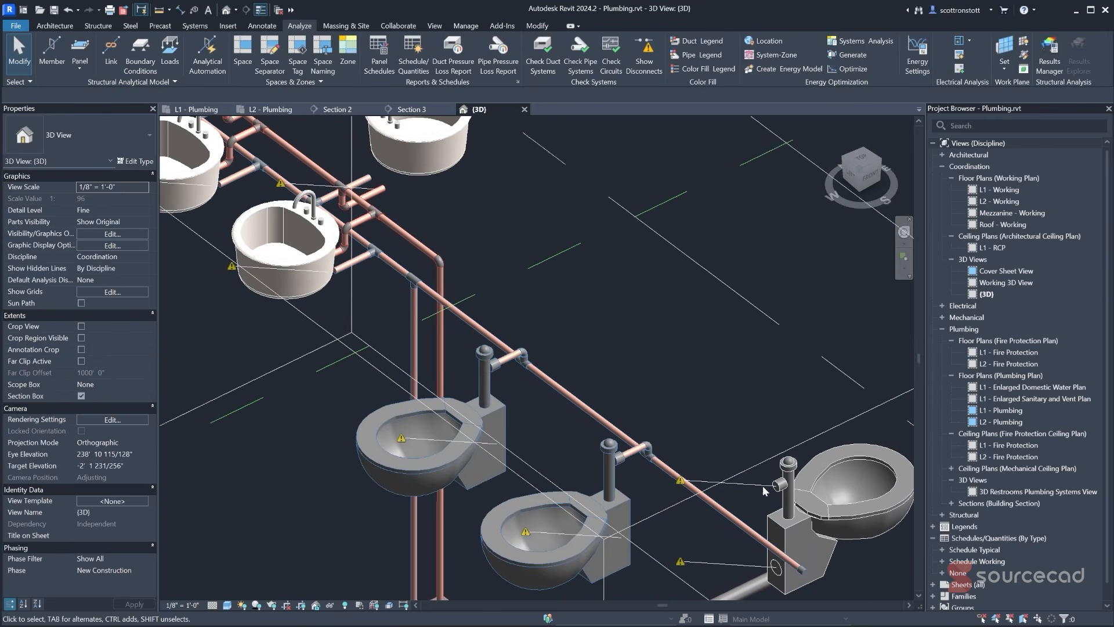
shift+middle_drag(733, 394, 834, 456)
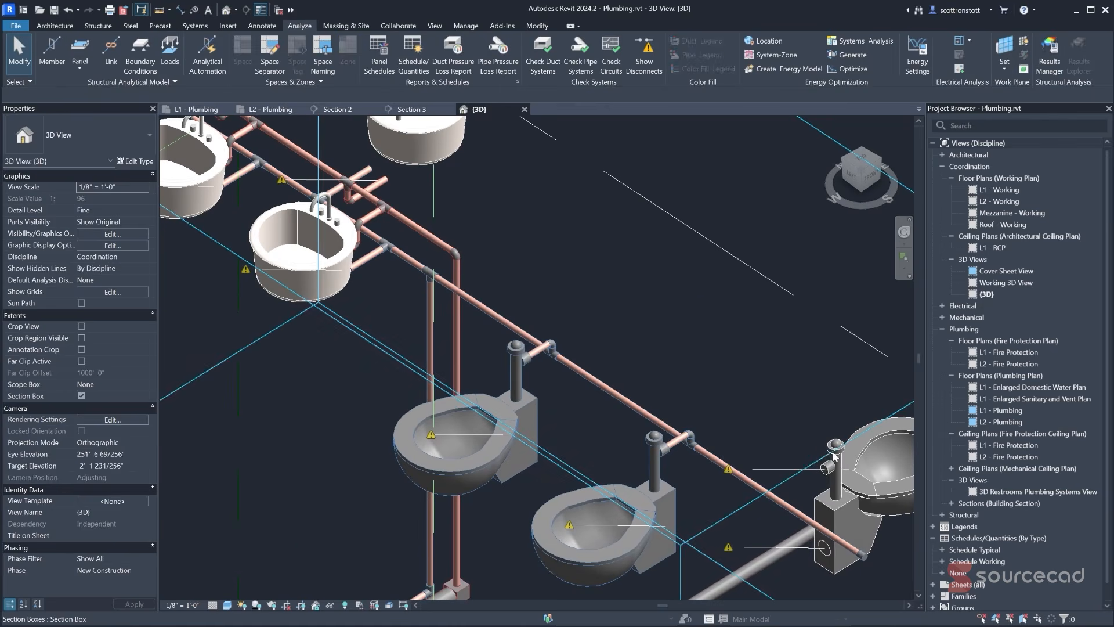
click(834, 456)
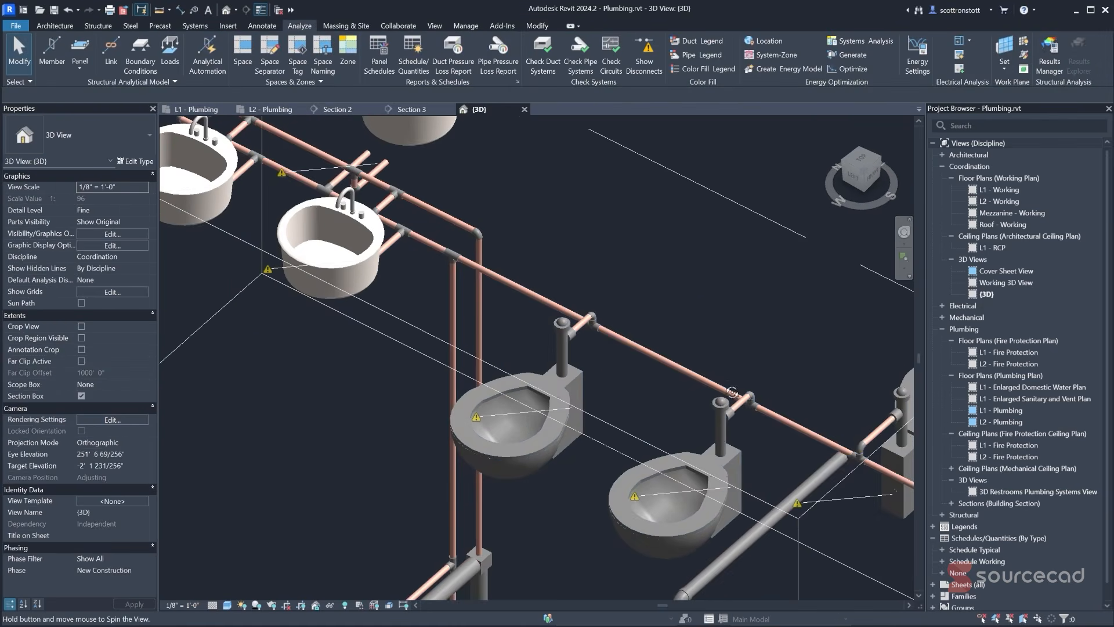
- Delete the excess cold water pipe beyond the third water closet's tee and reduce that tee to an elbow
middle_drag(903, 511, 674, 448)
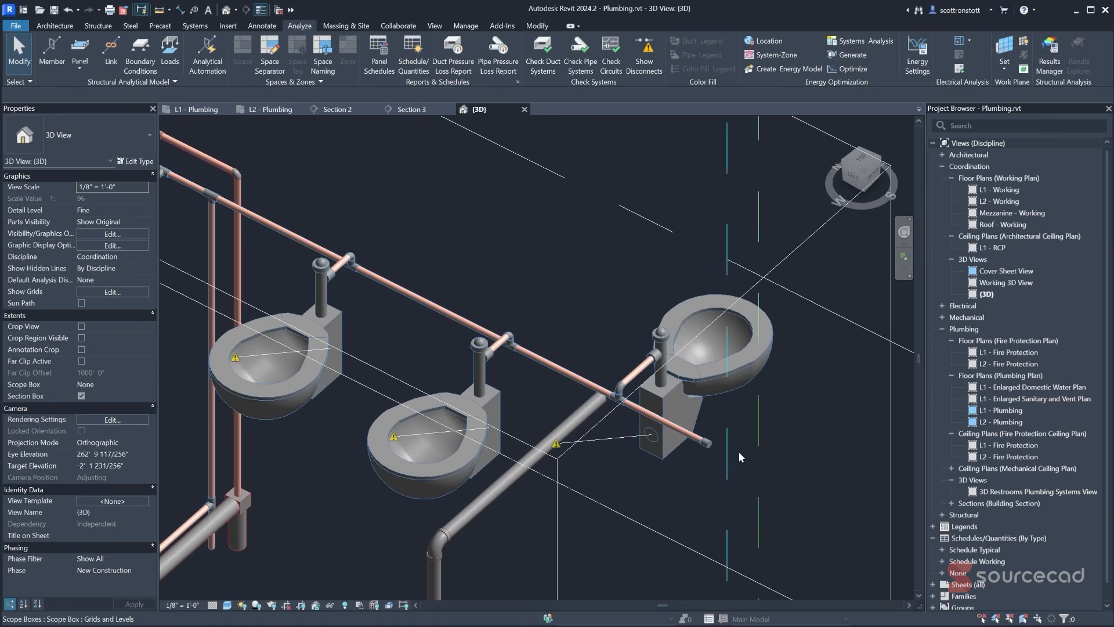
scroll(665, 424, down, 2)
scroll(654, 428, up, 4)
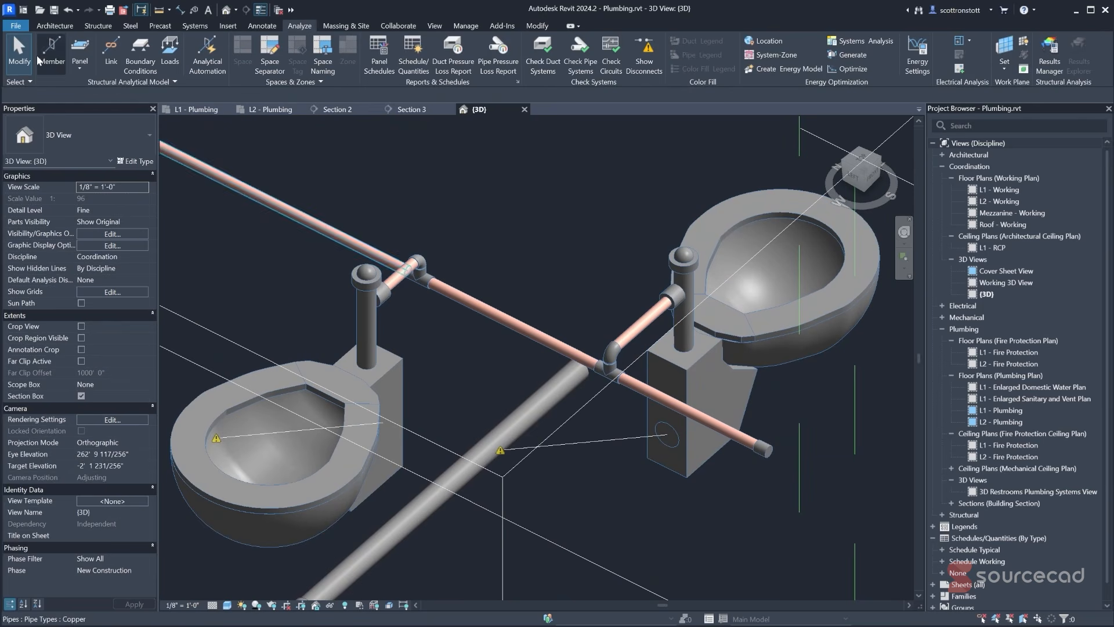
click(741, 448)
key(Delete)
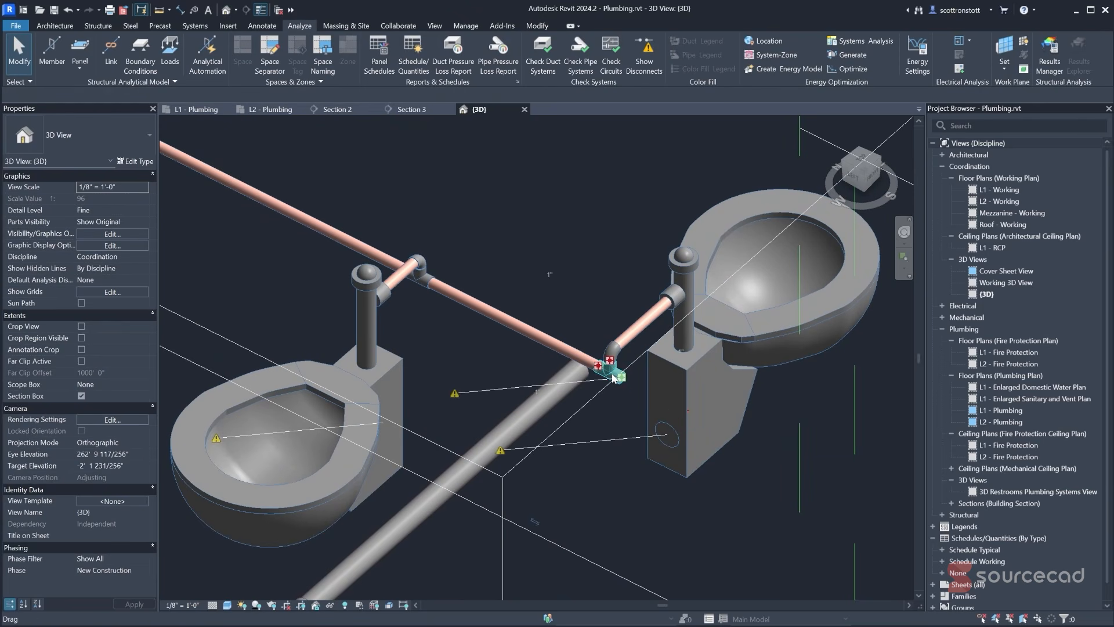
click(612, 374)
key(Delete)
- Select the entire domestic hot water pipe network, including its riser, branches and fittings
scroll(586, 496, down, 4)
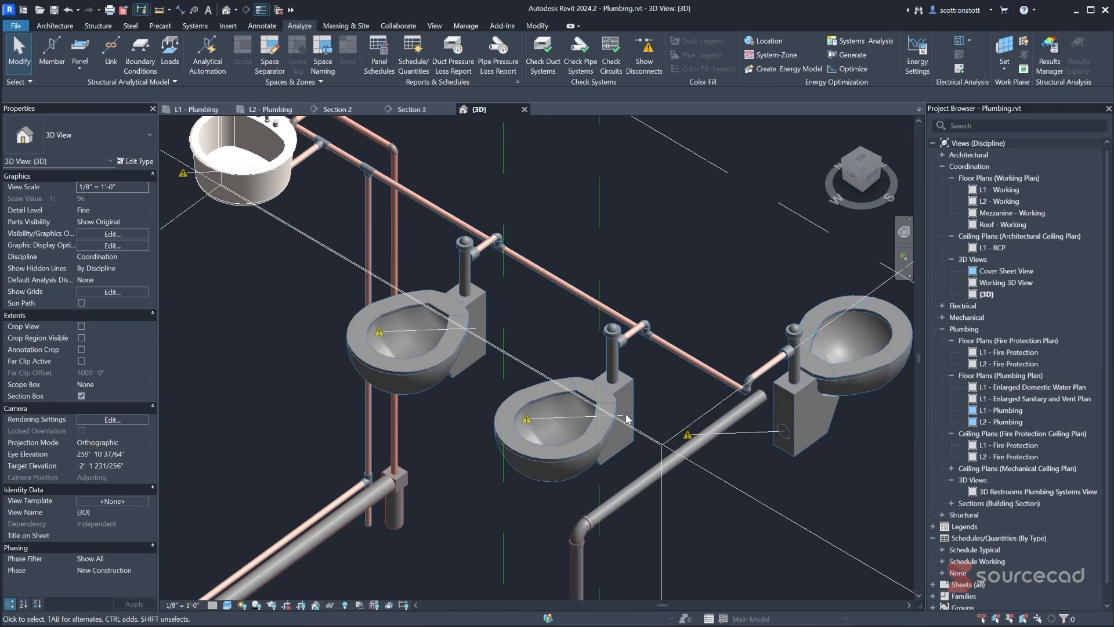
scroll(429, 352, down, 1)
scroll(430, 352, down, 2)
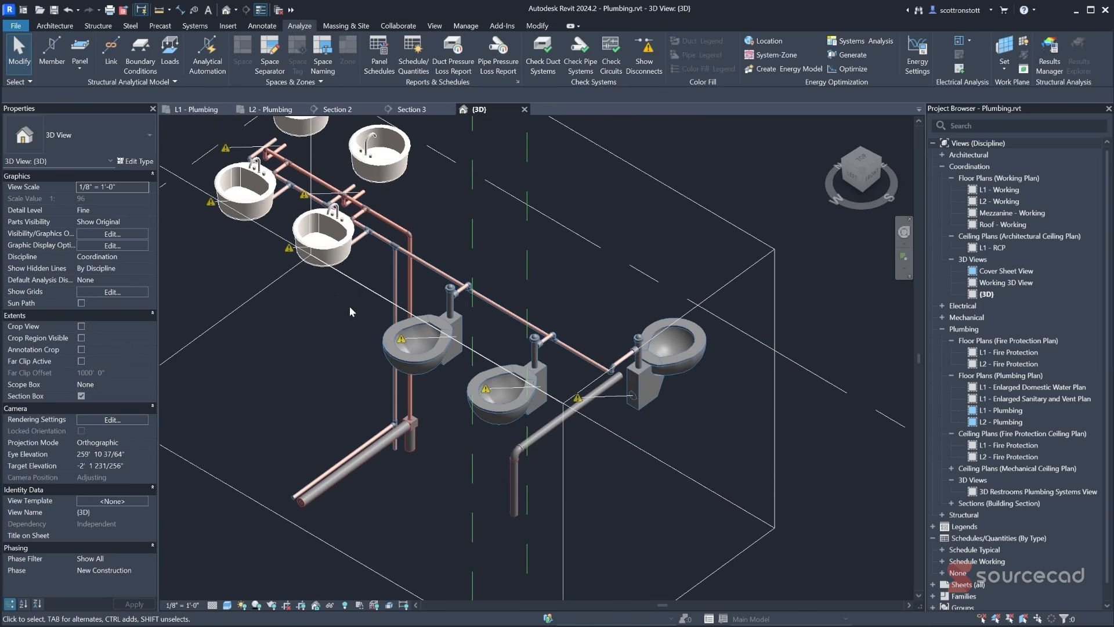
shift+middle_drag(385, 314, 493, 401)
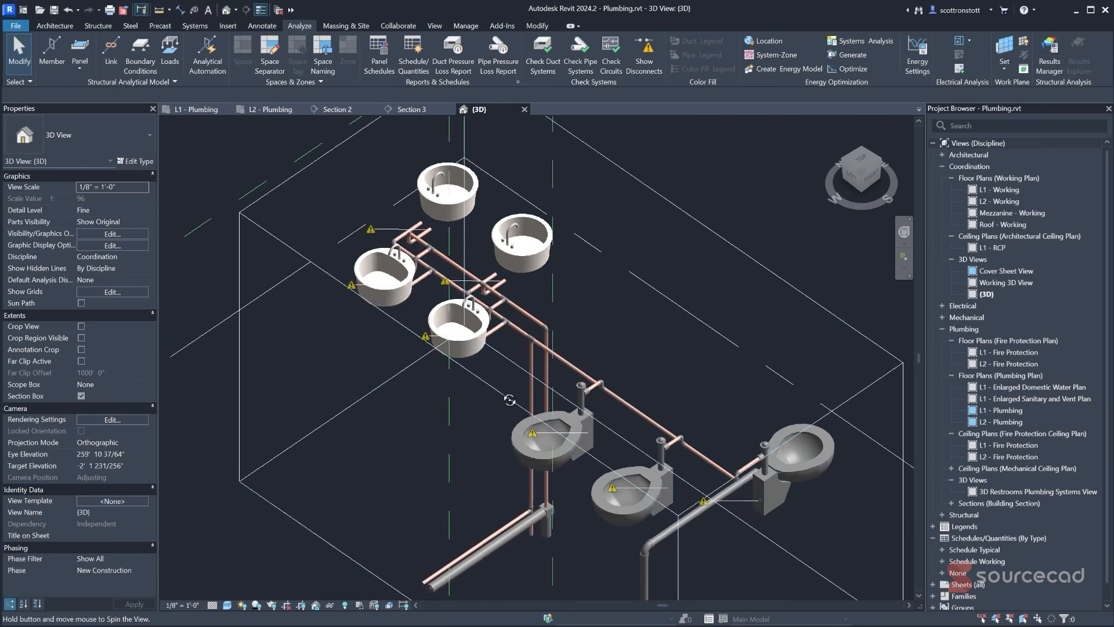
scroll(482, 434, up, 3)
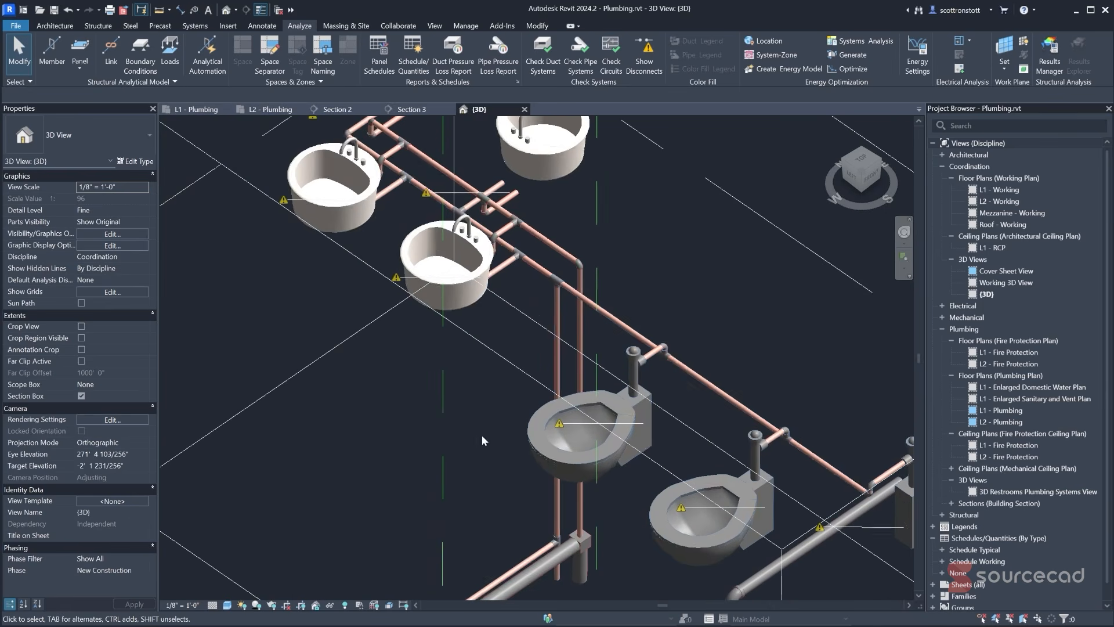
key(Tab)
click(578, 332)
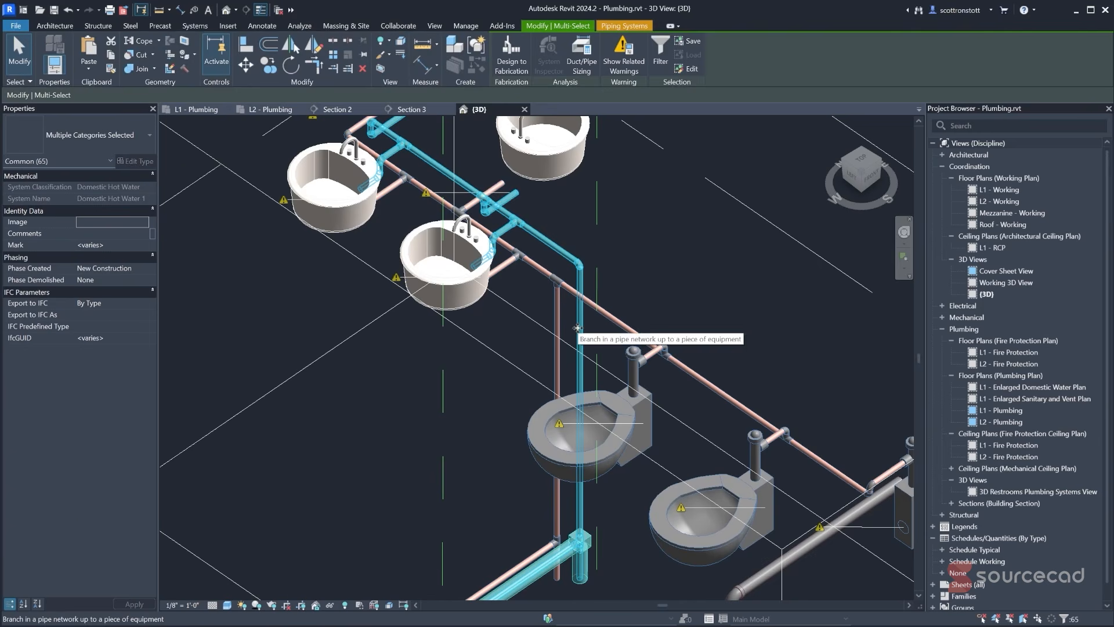
key(Tab)
scroll(493, 339, down, 2)
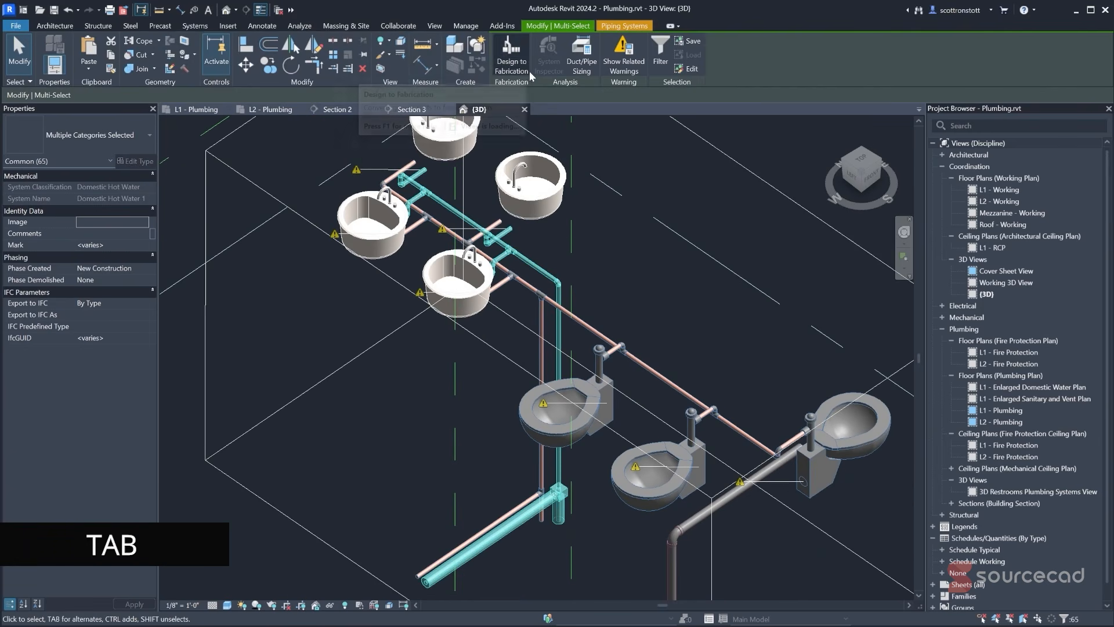
click(619, 27)
click(551, 27)
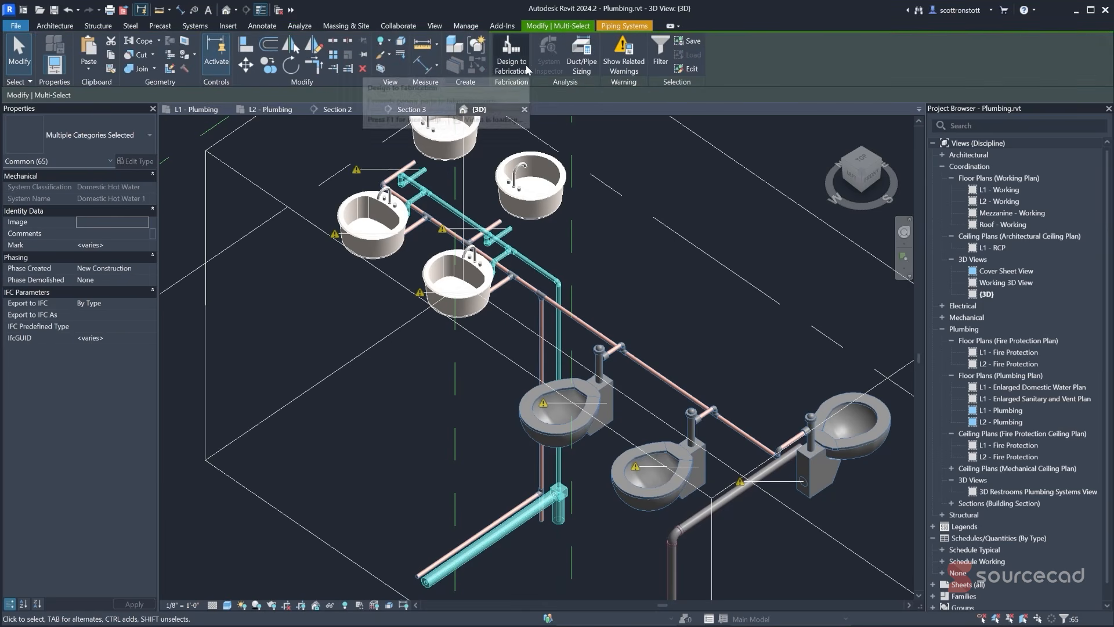
click(361, 438)
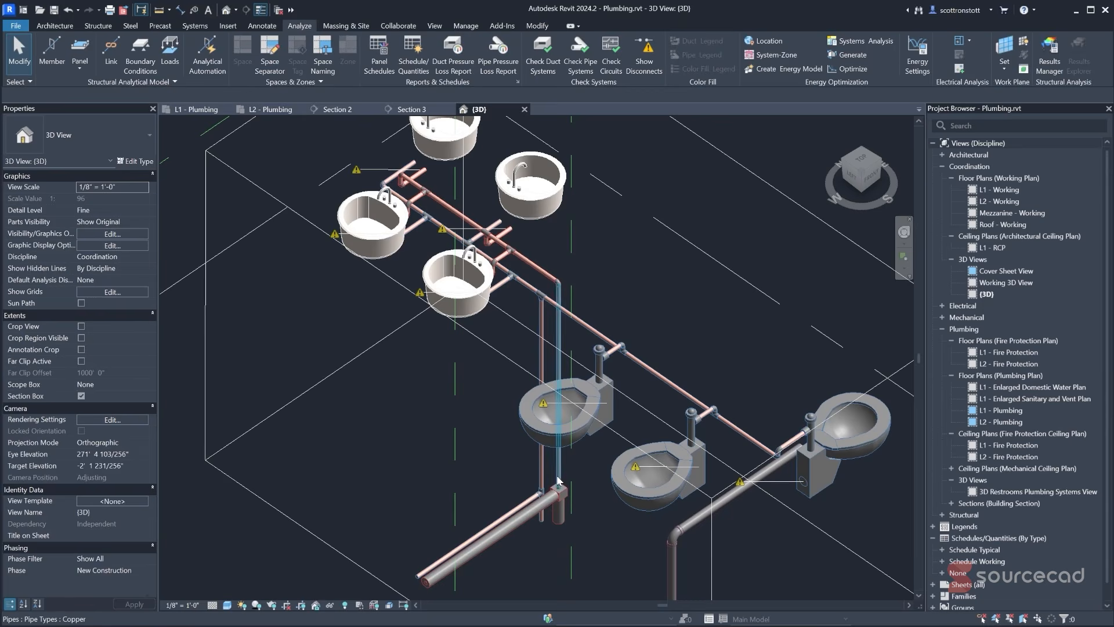
click(559, 423)
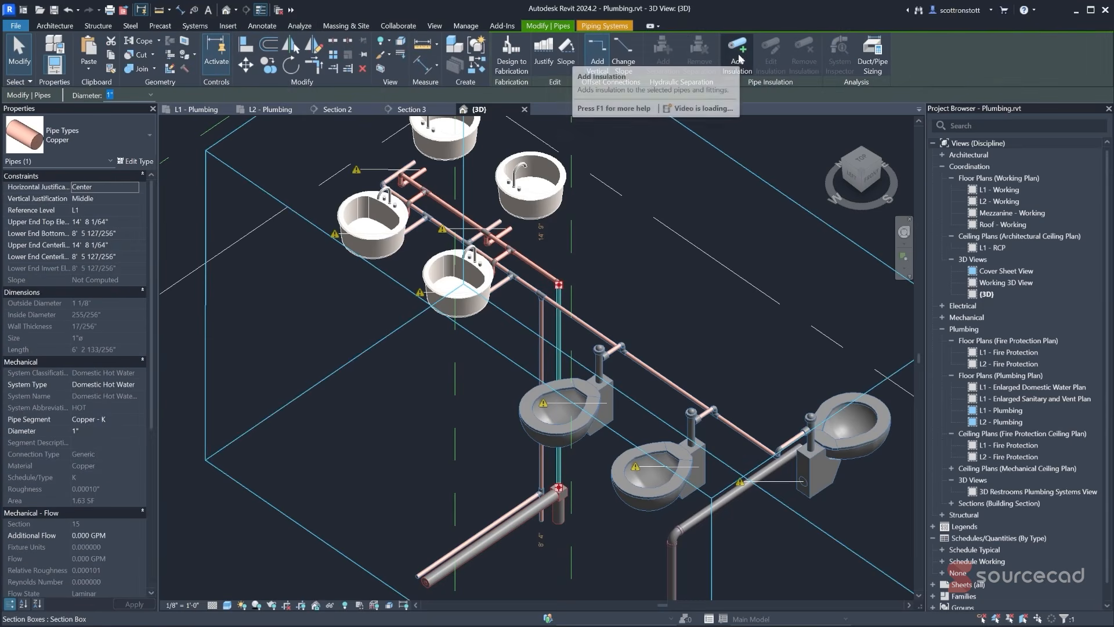
click(648, 306)
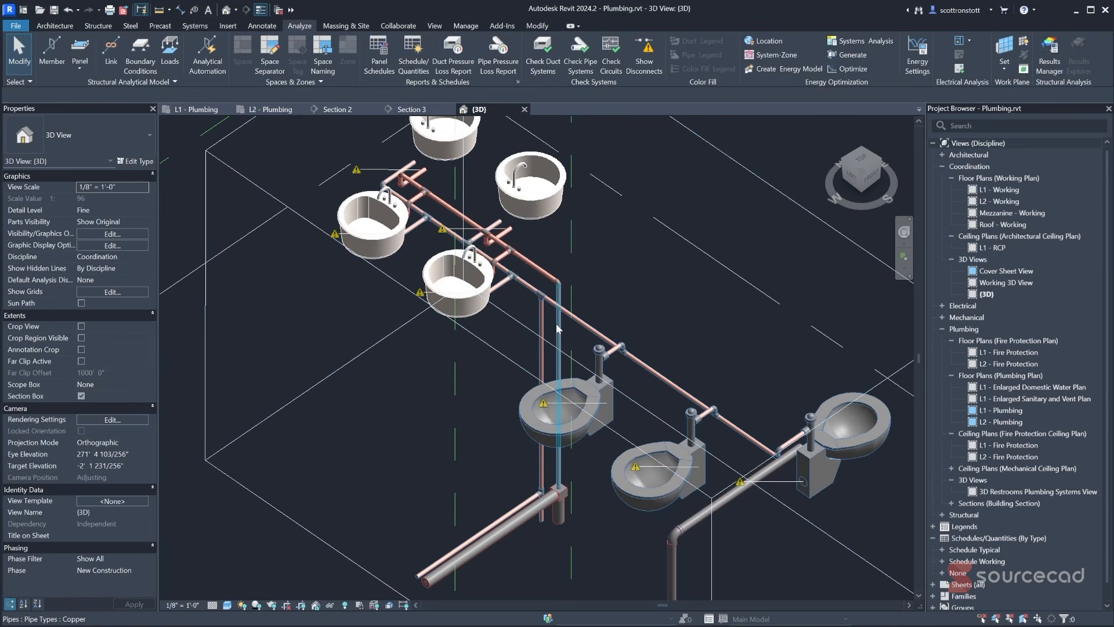
- Select the entire domestic hot water network and filter out Plumbing Equipment, leaving only the pipes and pipe fittings selected
key(Tab)
scroll(557, 329, down, 3)
key(Tab)
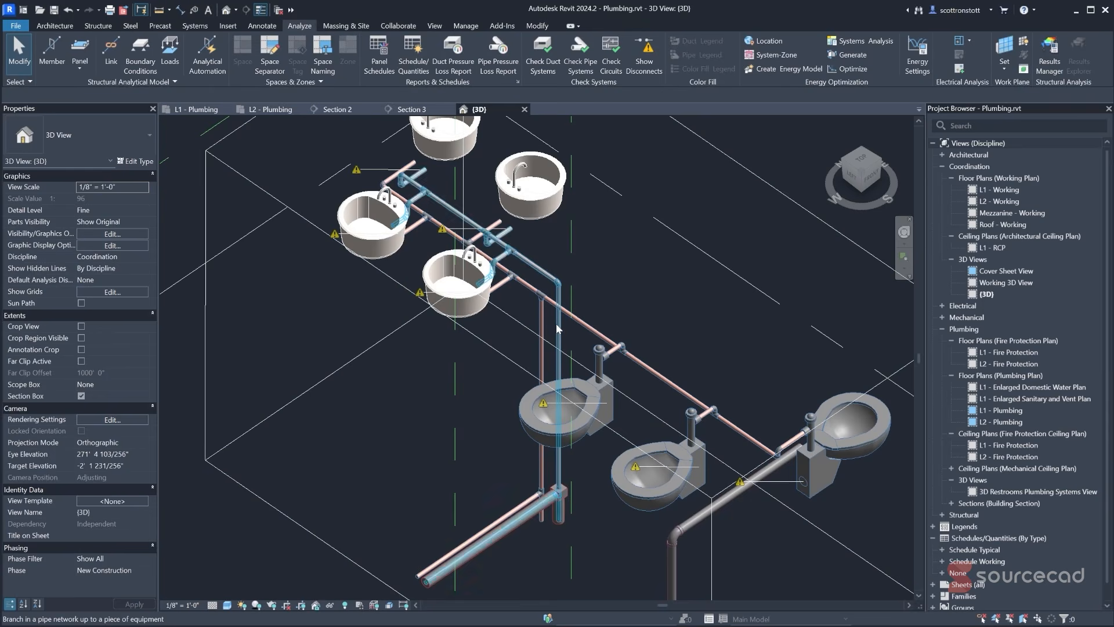
click(554, 321)
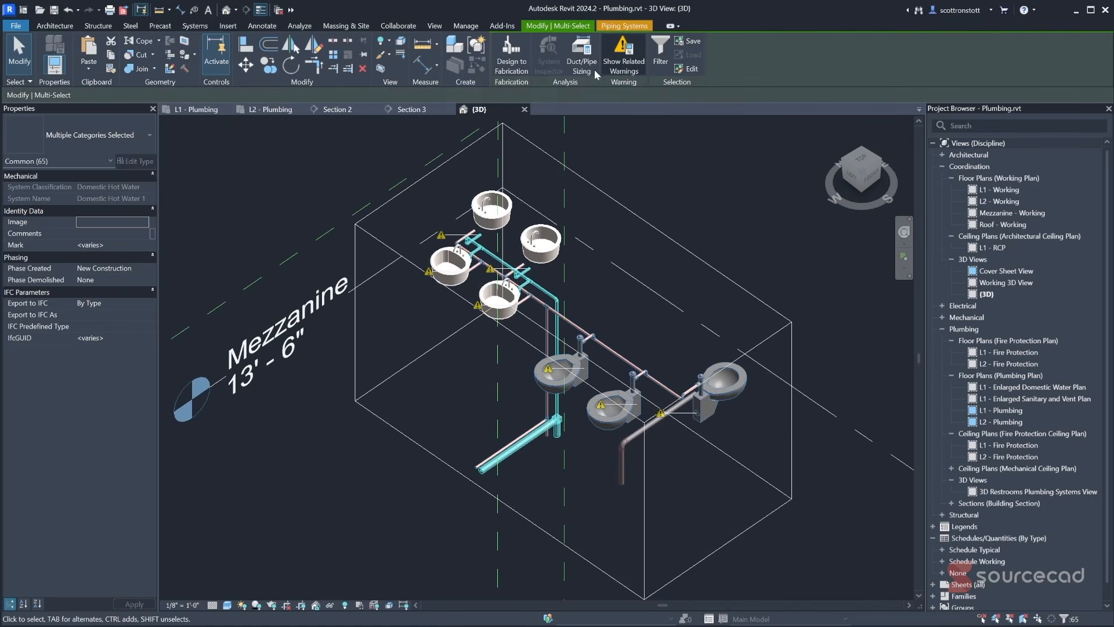
click(663, 55)
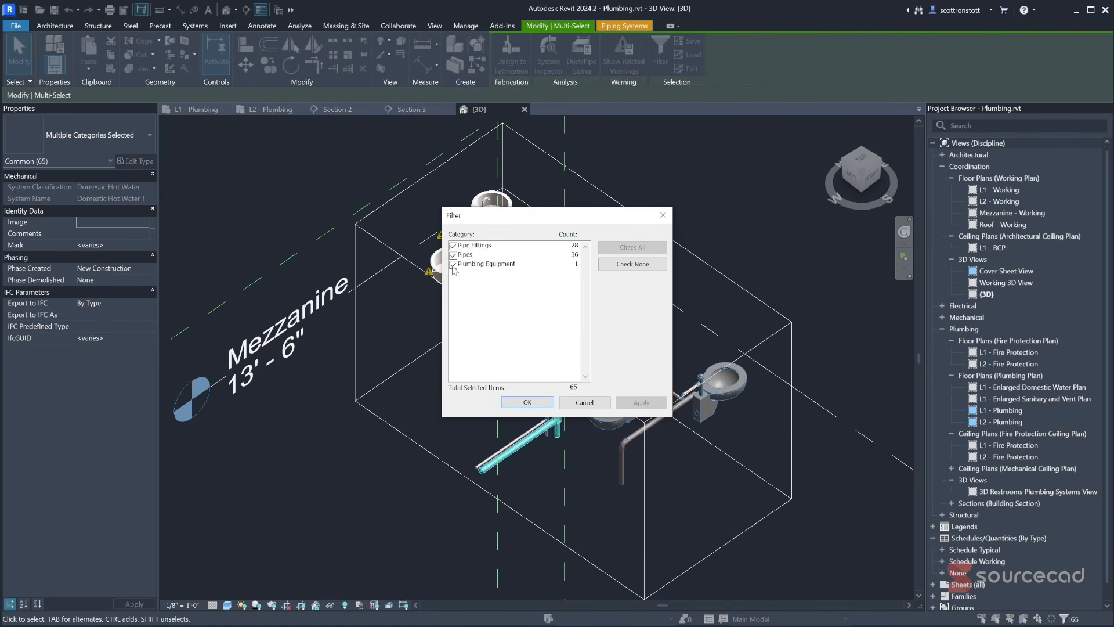
click(453, 266)
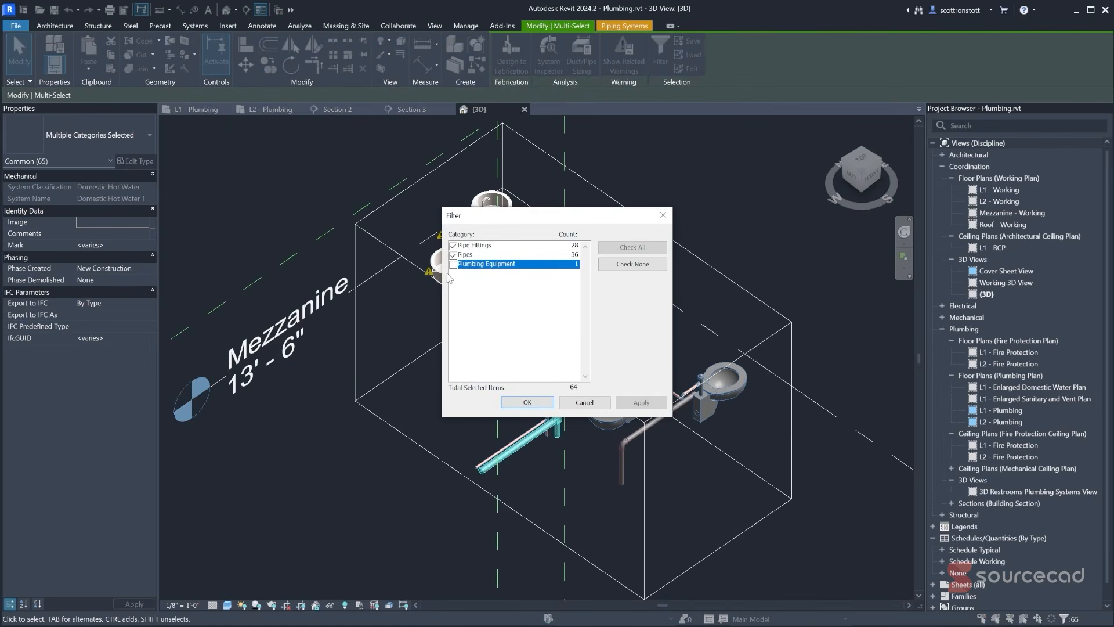
click(511, 405)
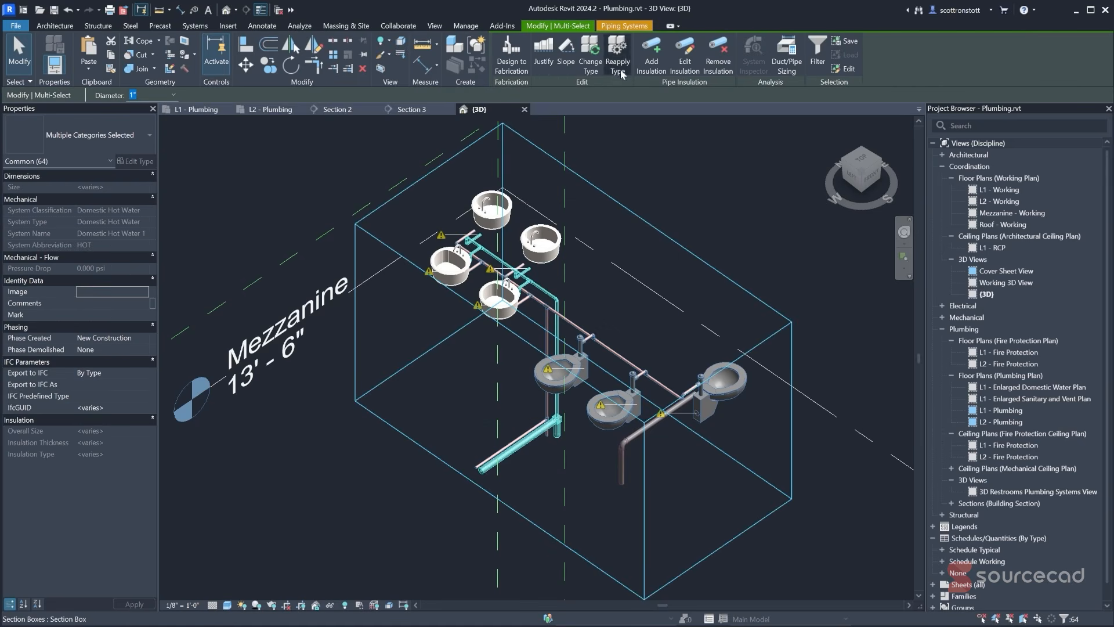
- Add 1" Fiberglass insulation to the selected hot water pipes and fittings, replacing any existing insulation, and clear the selection
click(651, 55)
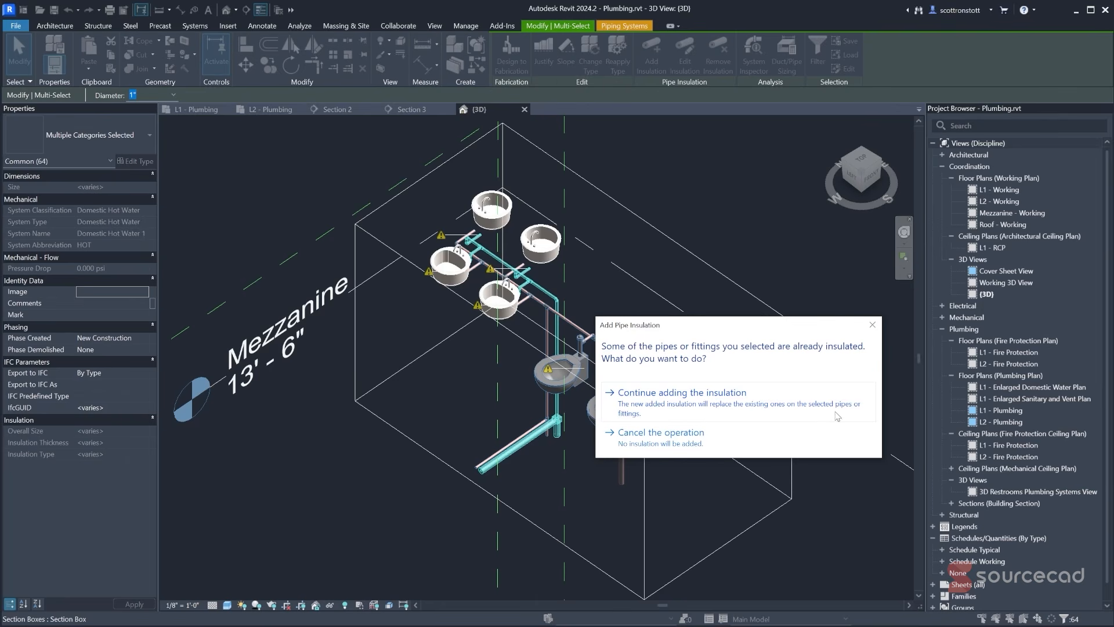
click(646, 413)
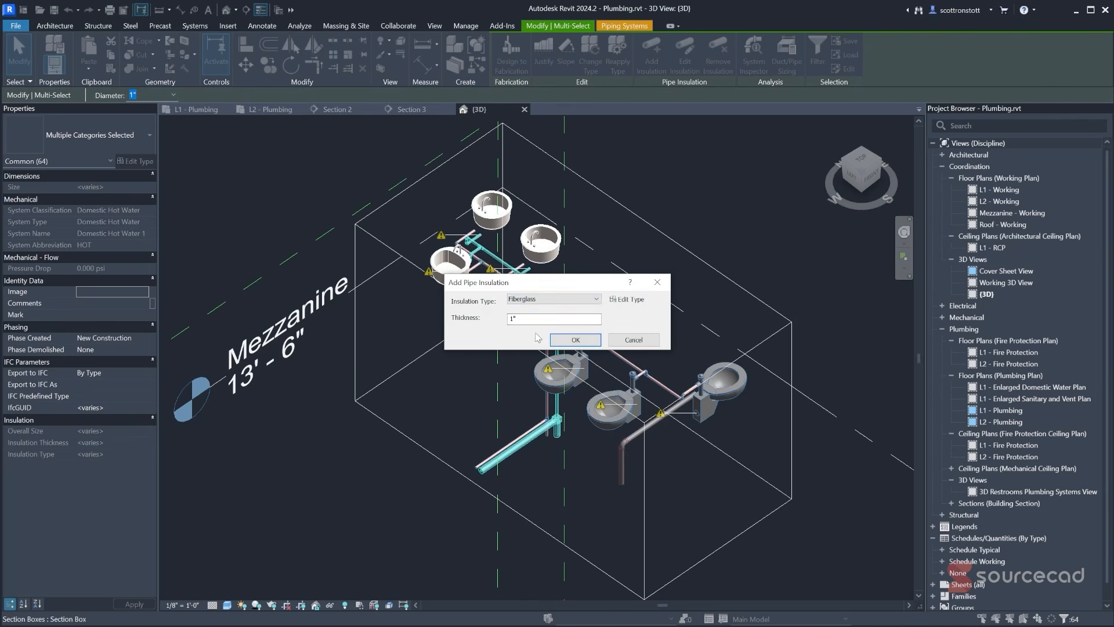
click(523, 301)
click(524, 308)
click(574, 341)
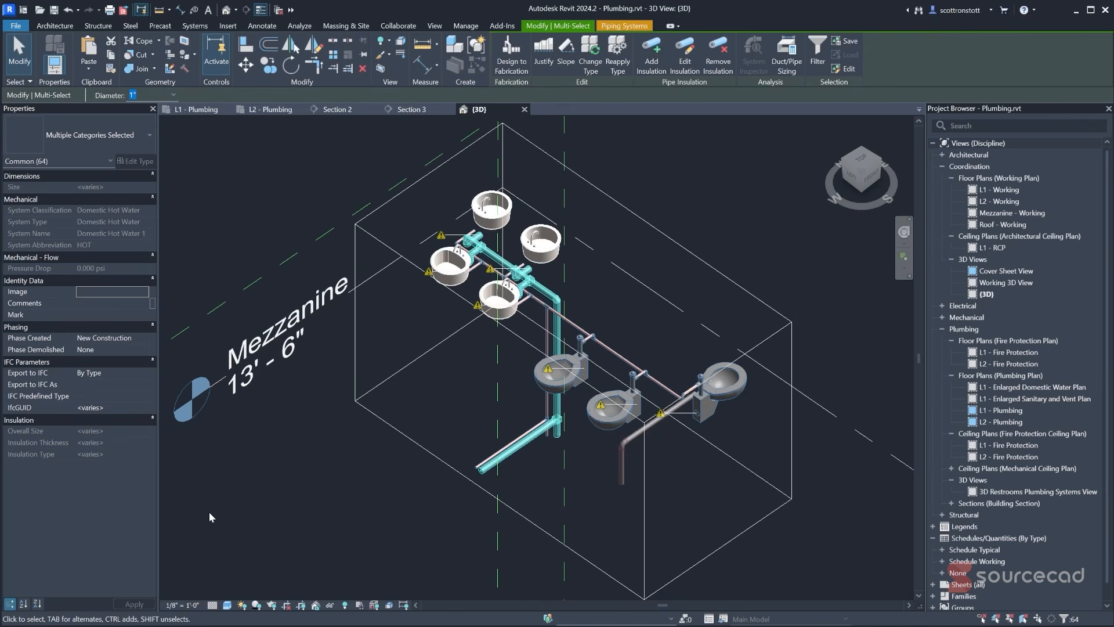
click(437, 418)
- Turn off the pipe disconnect markers in the 3D view
shift+middle_drag(496, 371, 437, 374)
click(644, 58)
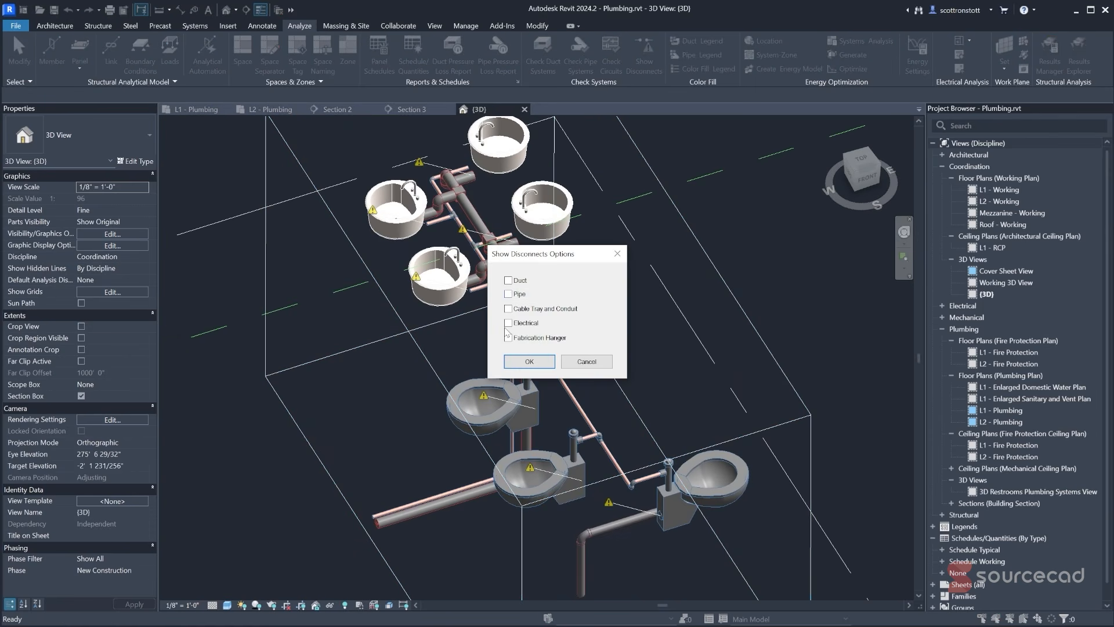
click(529, 361)
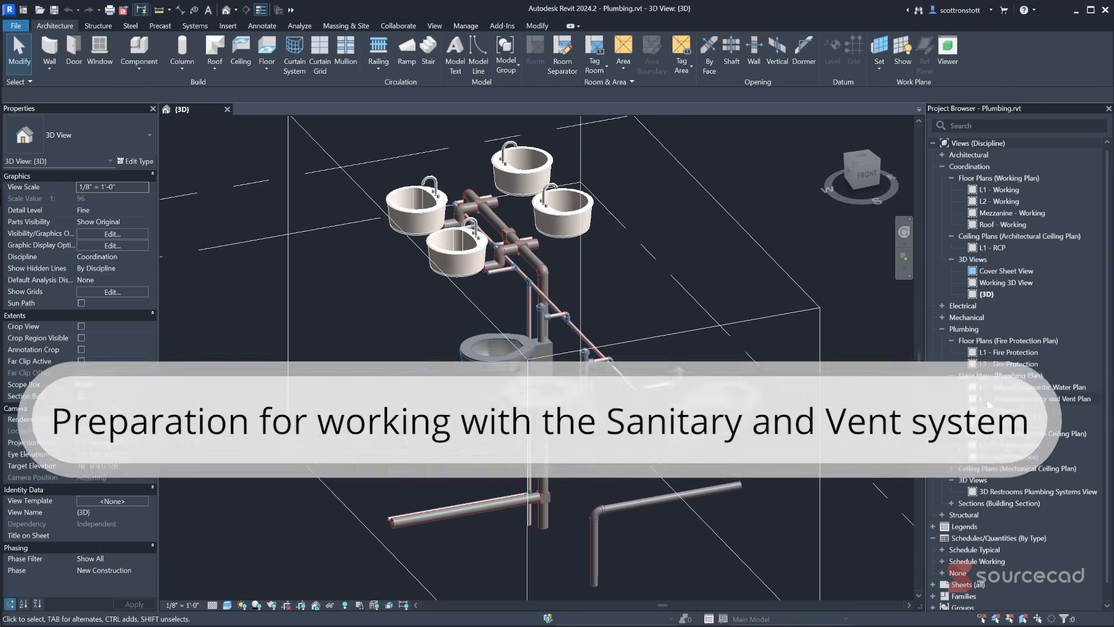
- Open the L1 - Enlarged Sanitary and Vent Plan and select all sanitary pipes and fittings in the chase between the restrooms
double_click(990, 398)
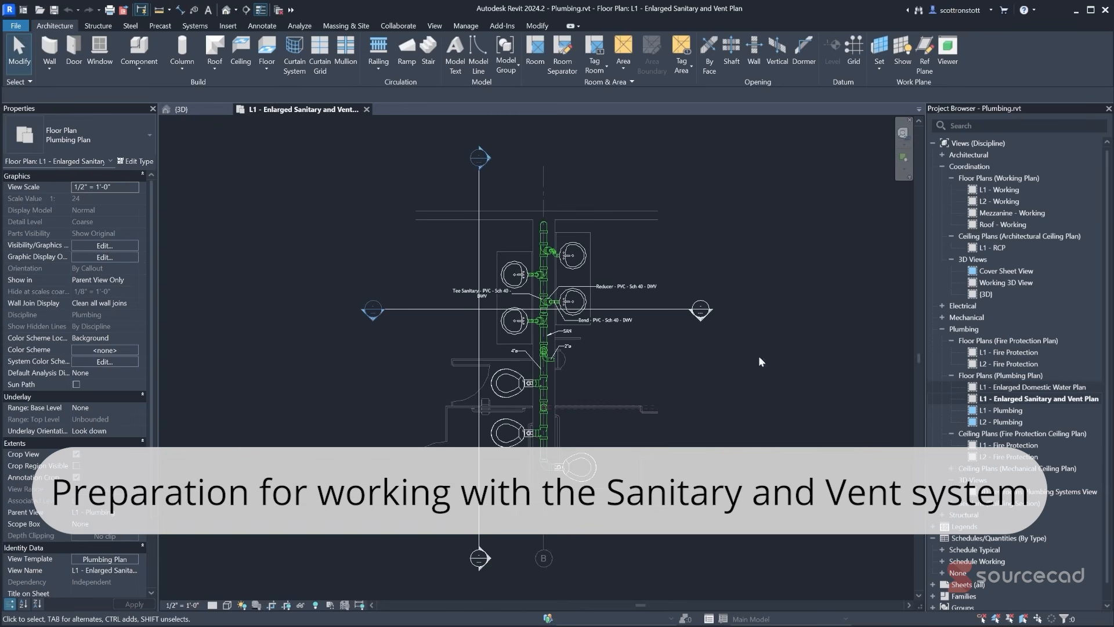
scroll(599, 349, up, 2)
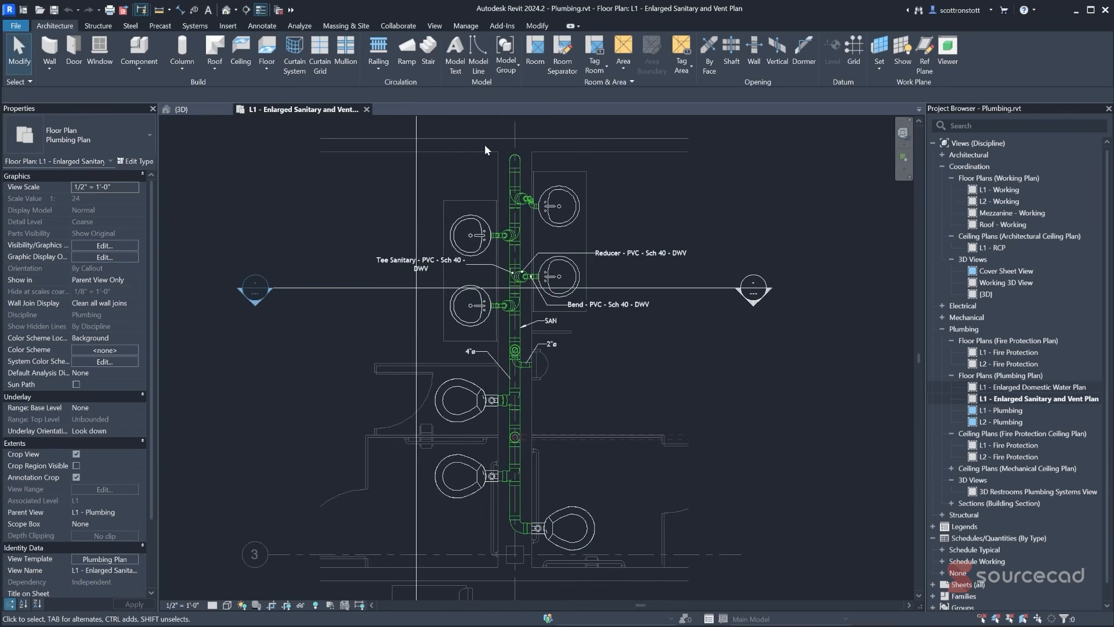
drag(476, 143, 552, 559)
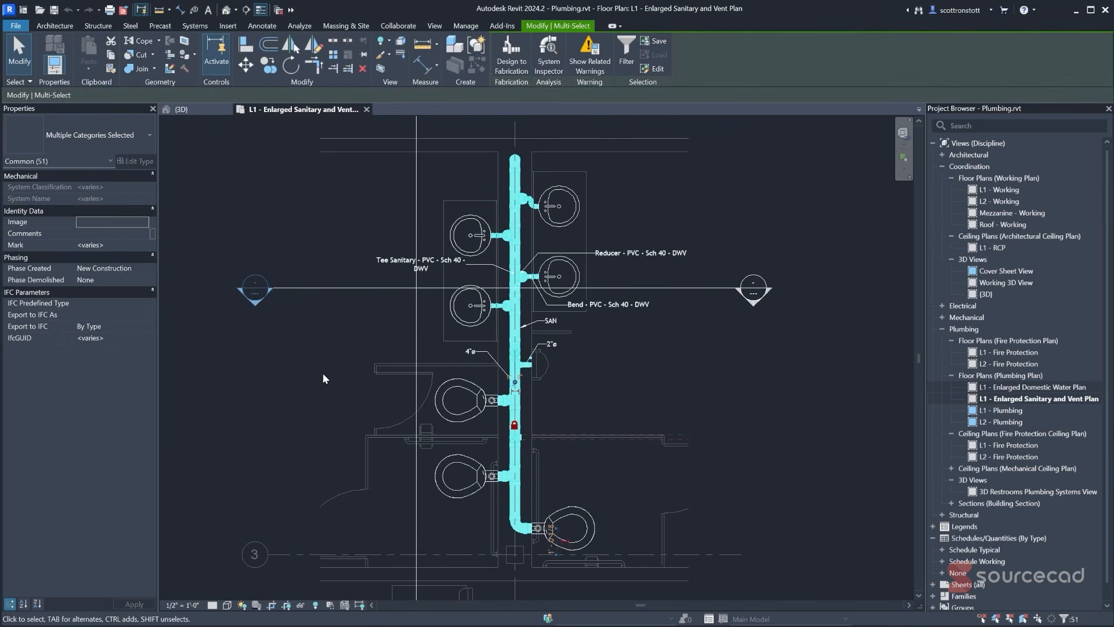
- Copy the selected sanitary piping to the clipboard and paste it aligned onto level L2
click(111, 55)
click(89, 67)
click(51, 112)
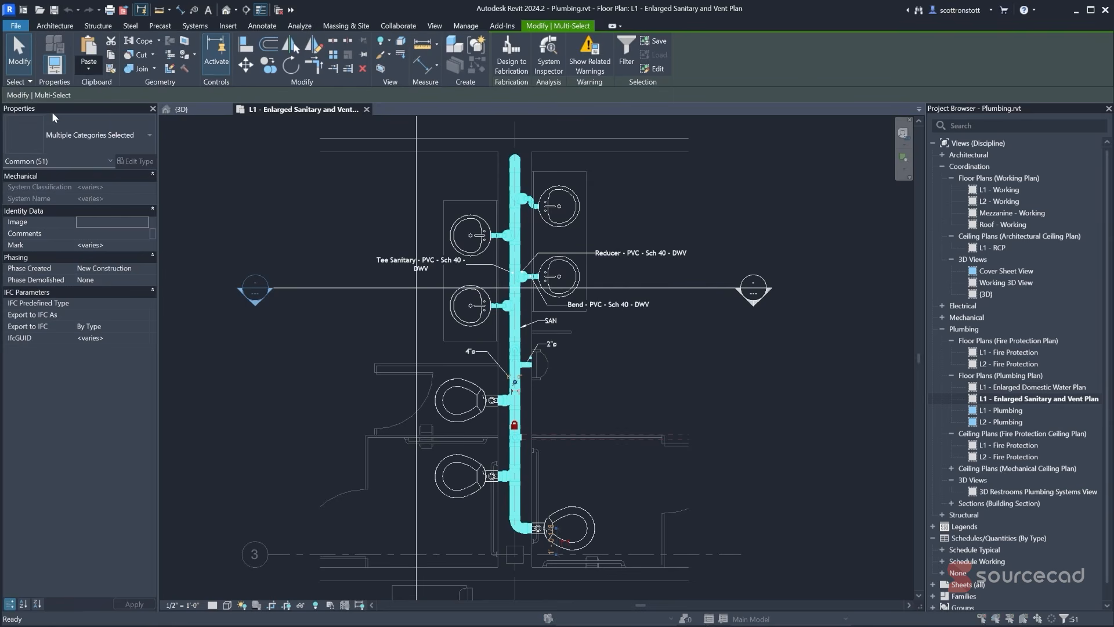
click(548, 403)
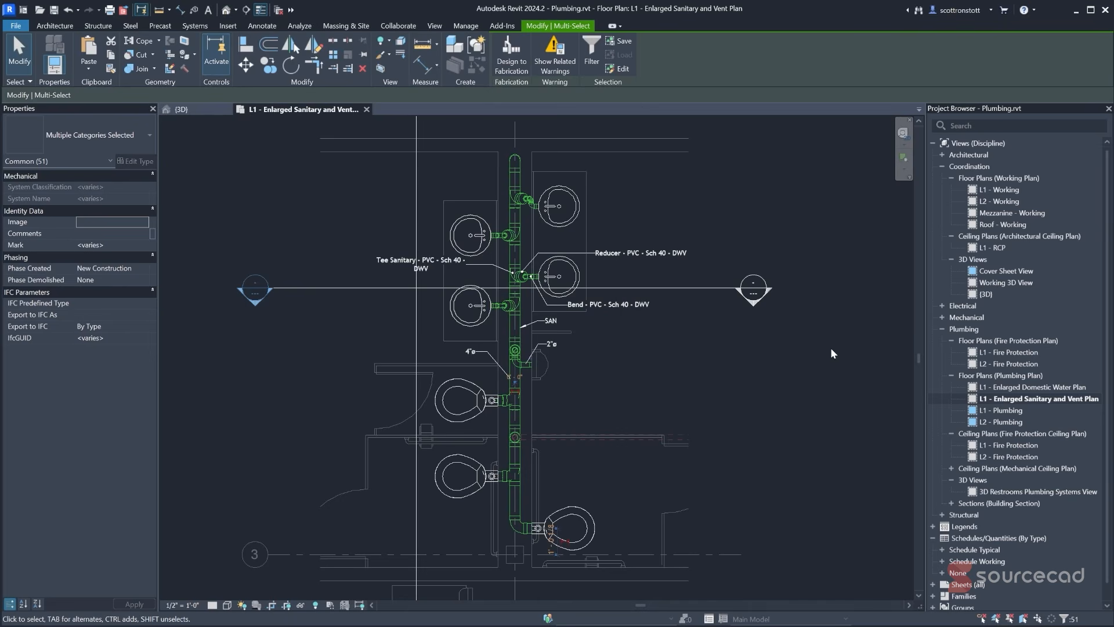
- Open the L2 - Plumbing plan and examine the pasted sanitary piping and its open connectors at the sinks and water closets
double_click(981, 423)
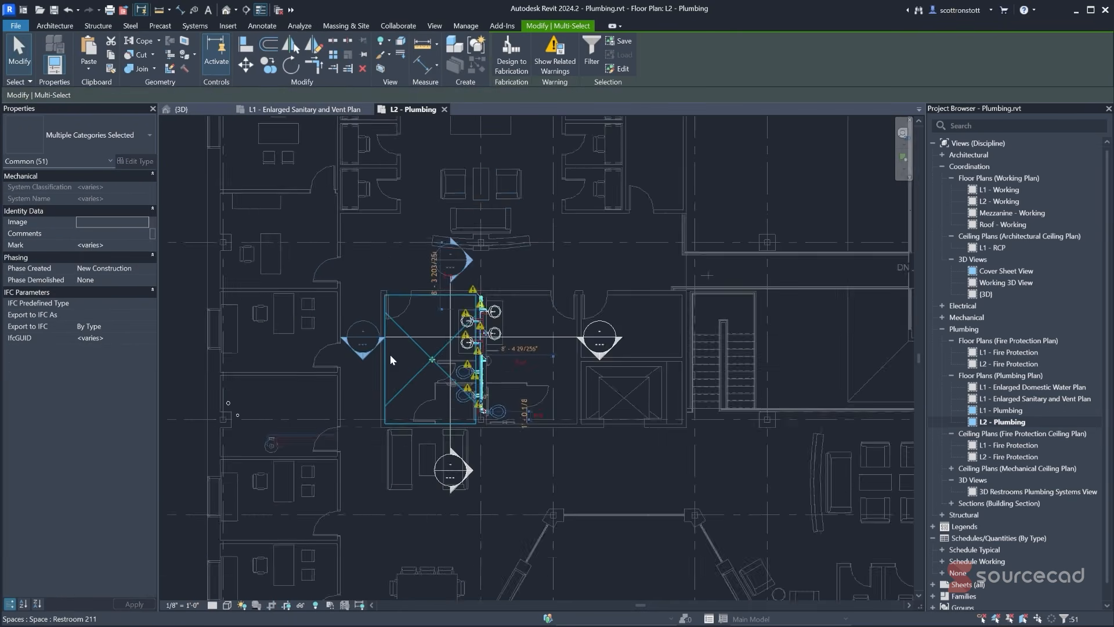
scroll(390, 354, up, 5)
click(482, 349)
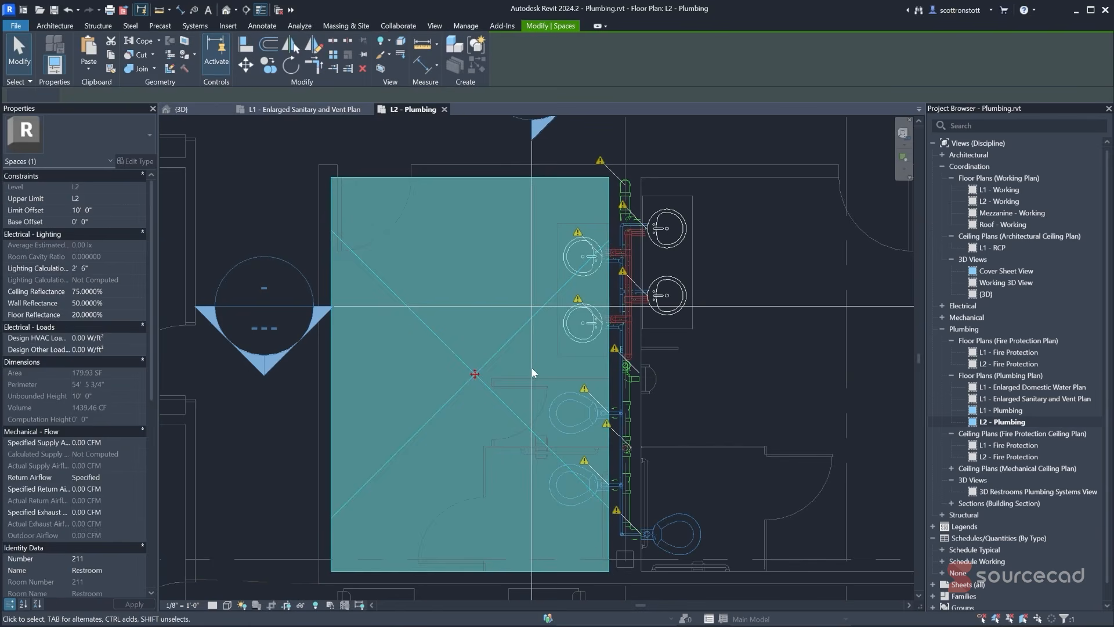
click(707, 372)
scroll(702, 411, up, 4)
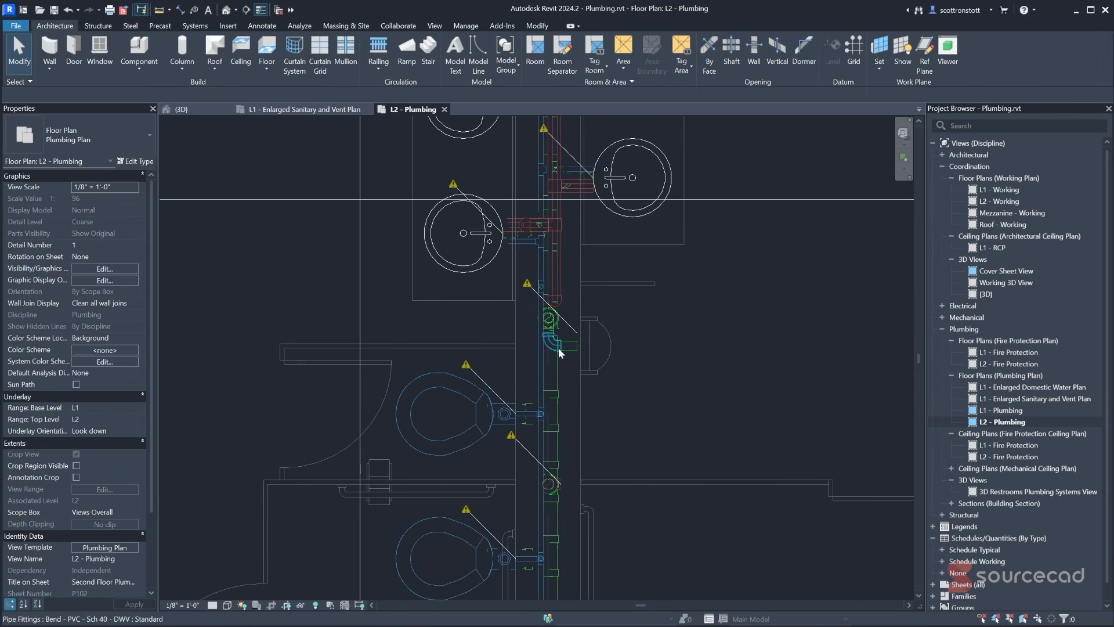
scroll(496, 451, up, 5)
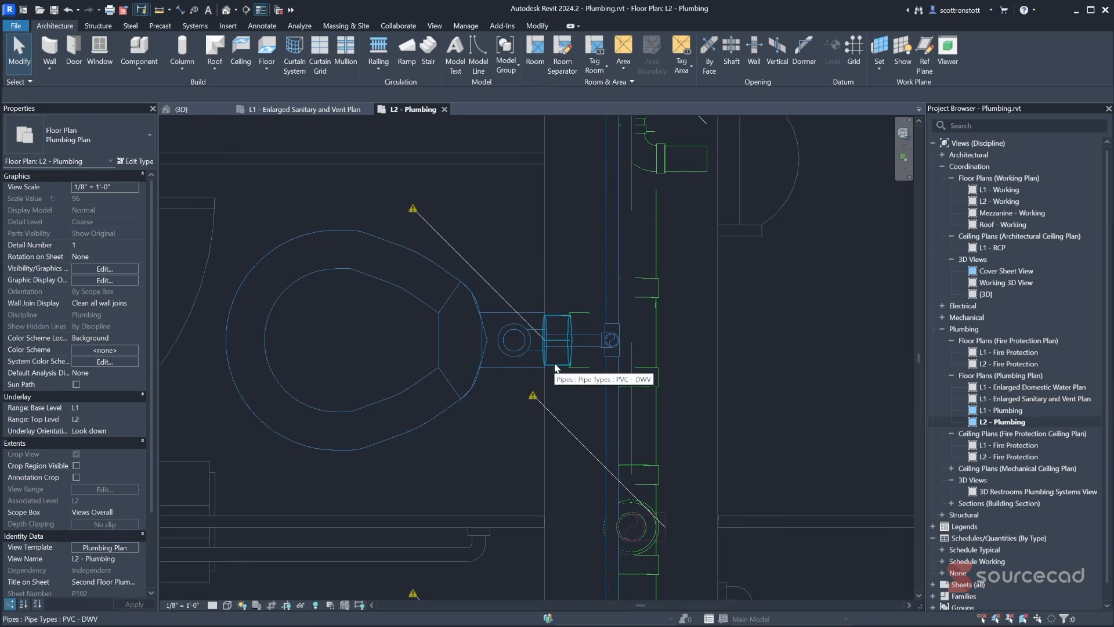
scroll(555, 426, down, 3)
scroll(548, 424, down, 2)
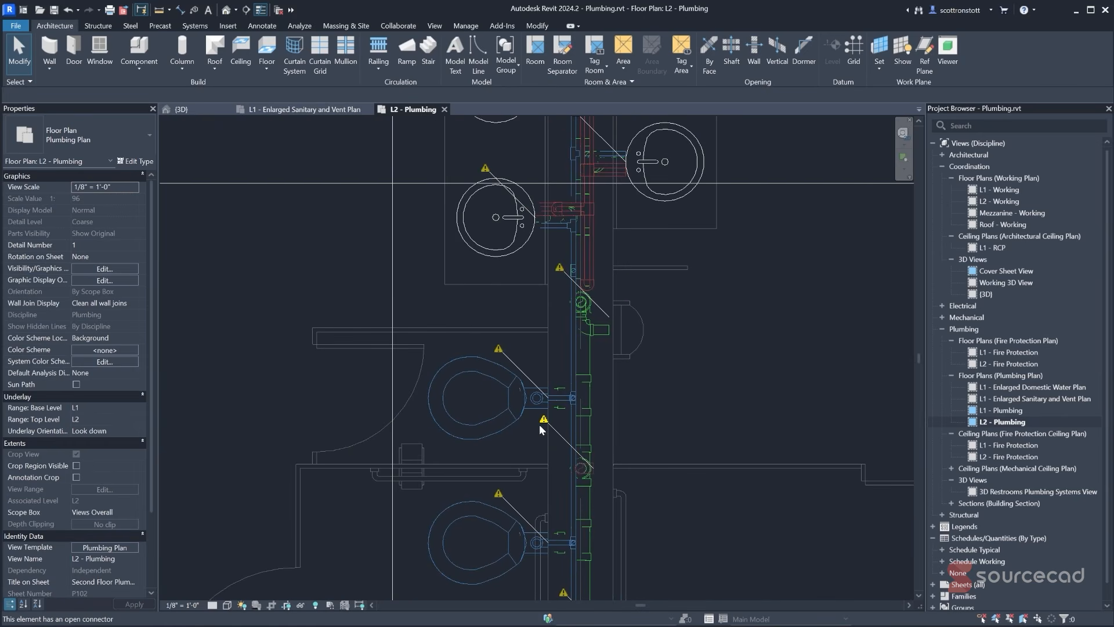
middle_drag(539, 424, 543, 303)
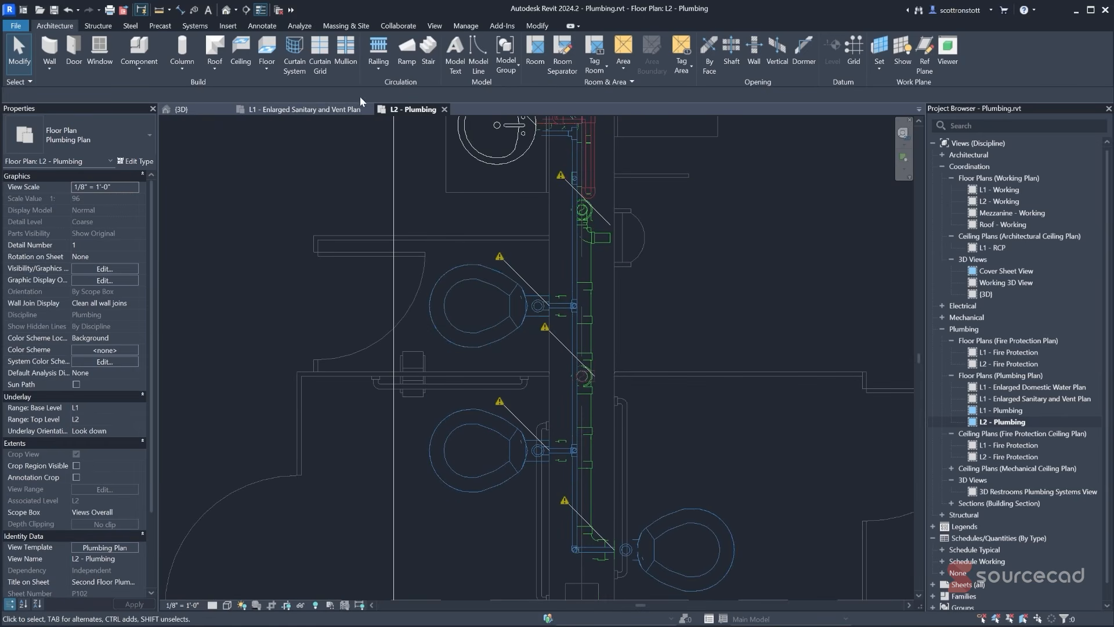
- Turn off the pipe disconnect markers in the L2 - Plumbing plan
click(301, 26)
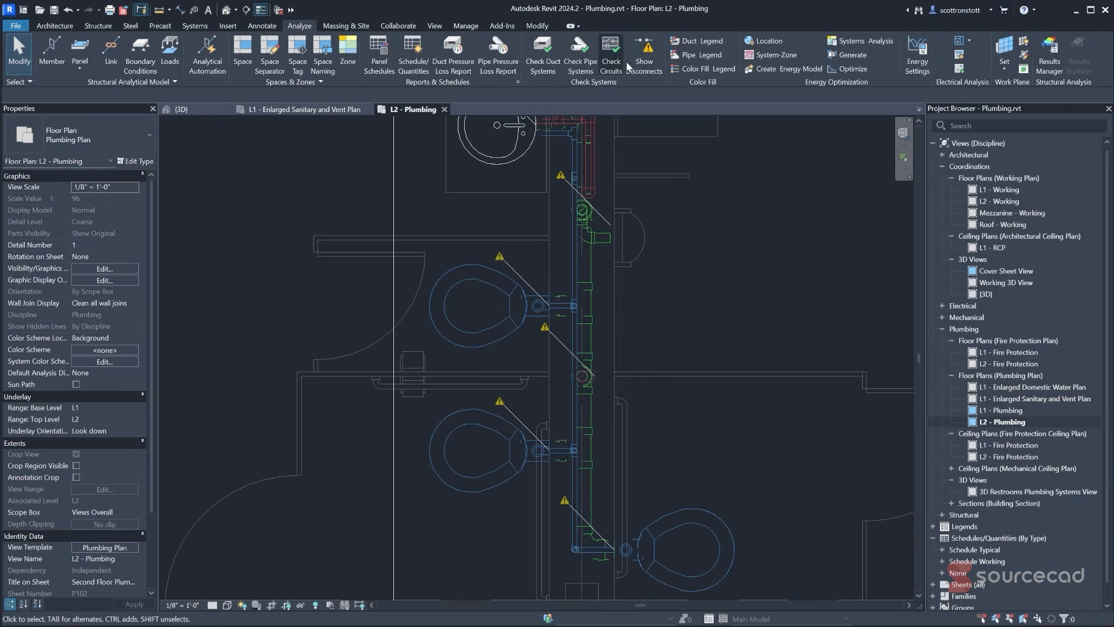
click(644, 55)
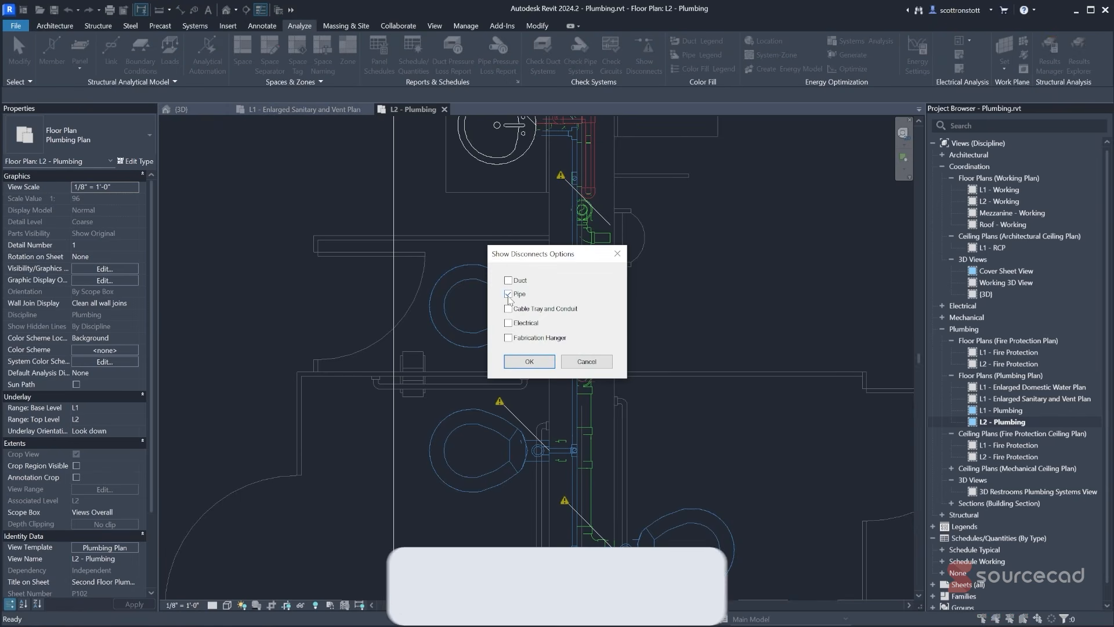
click(509, 294)
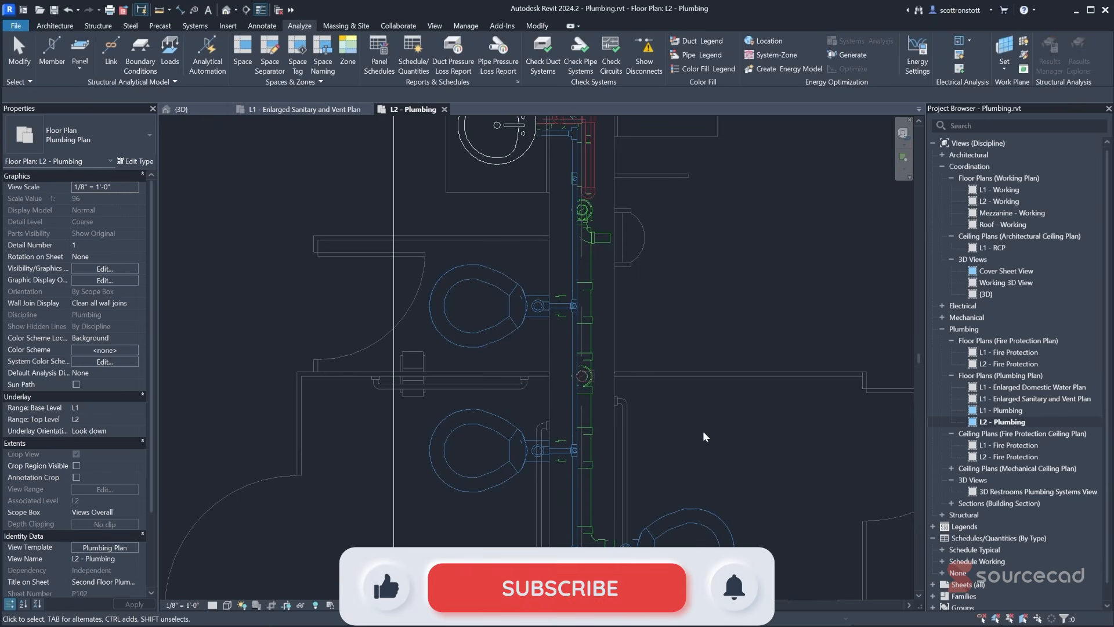
- Examine the L1 - Enlarged Domestic Water Plan and the L1 - Enlarged Sanitary and Vent Plan as references for the second floor
scroll(704, 436, down, 3)
middle_drag(720, 309, 642, 370)
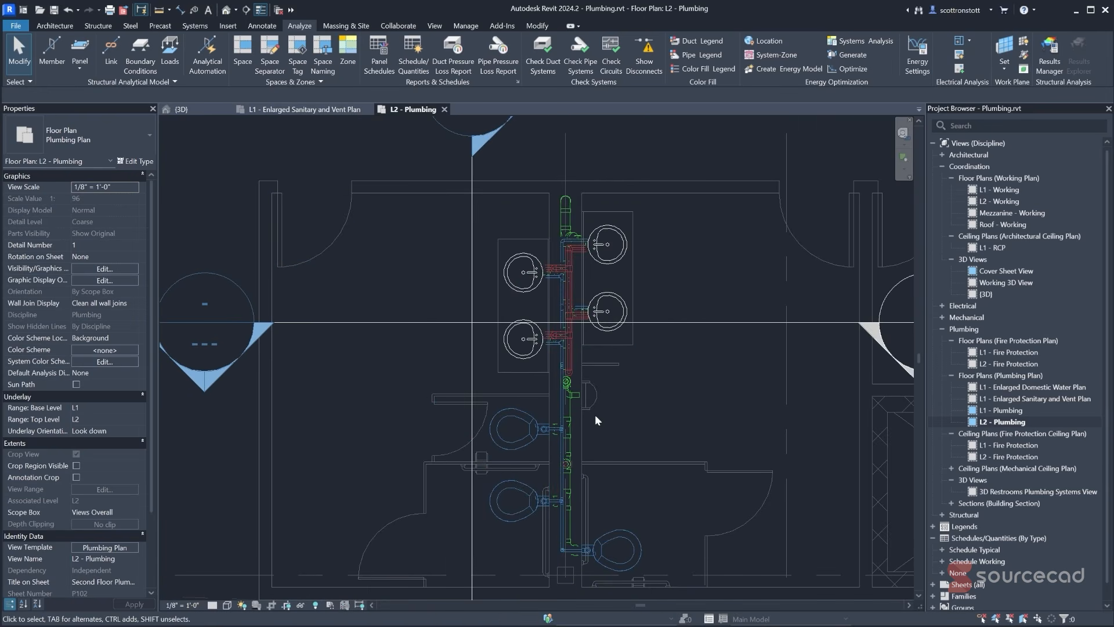
scroll(632, 437, down, 1)
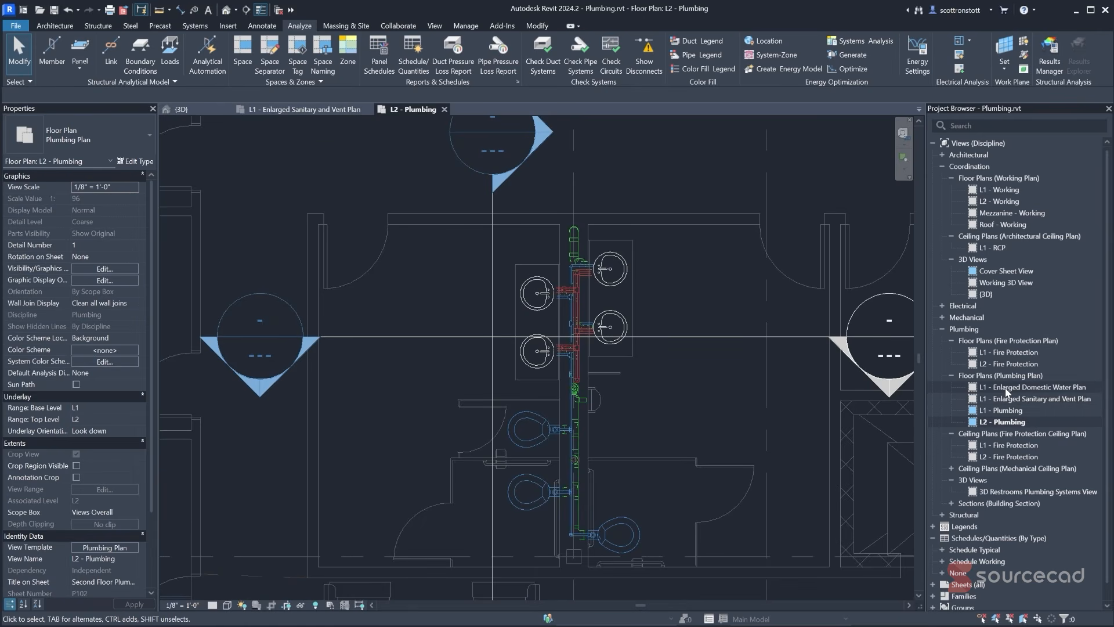
double_click(1006, 387)
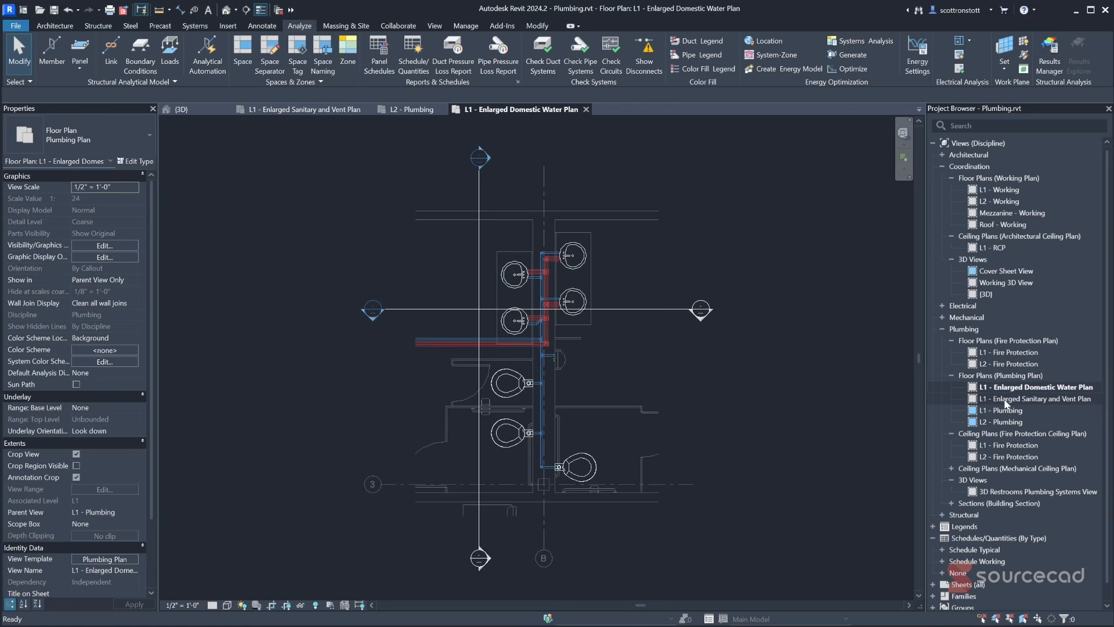
double_click(1006, 399)
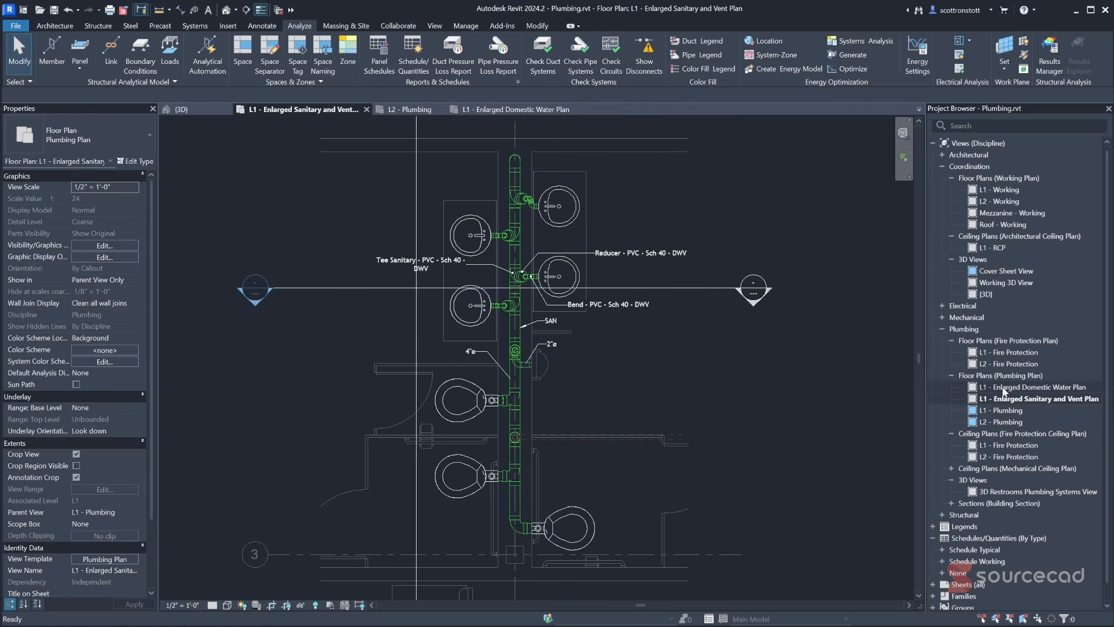
- Draw a rectangular callout around the restrooms in the L2 - Plumbing plan
double_click(998, 423)
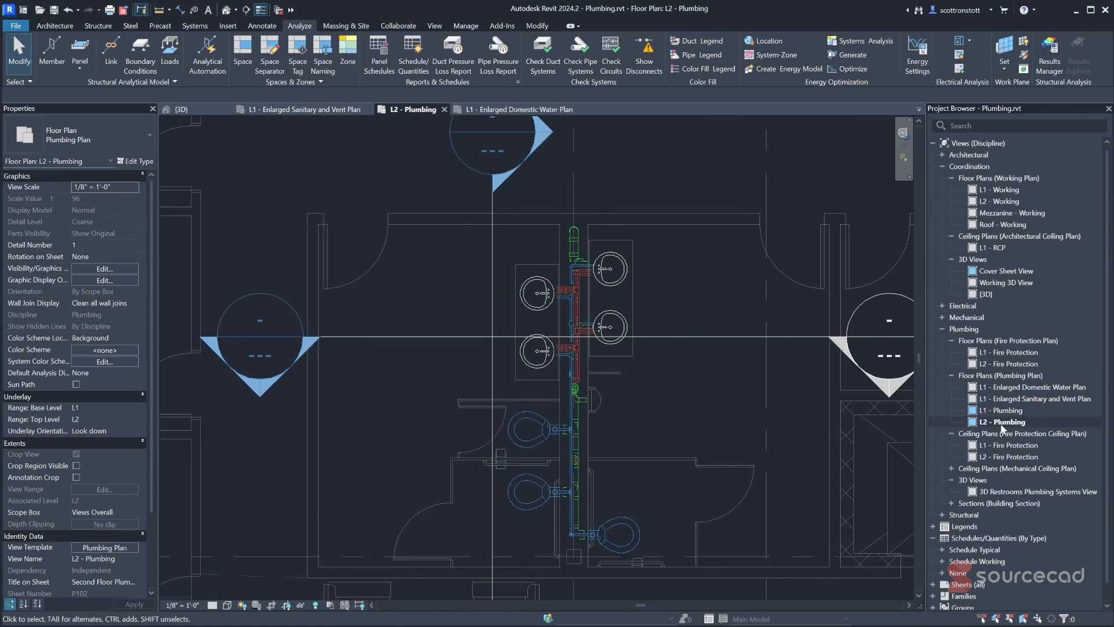
scroll(712, 394, down, 5)
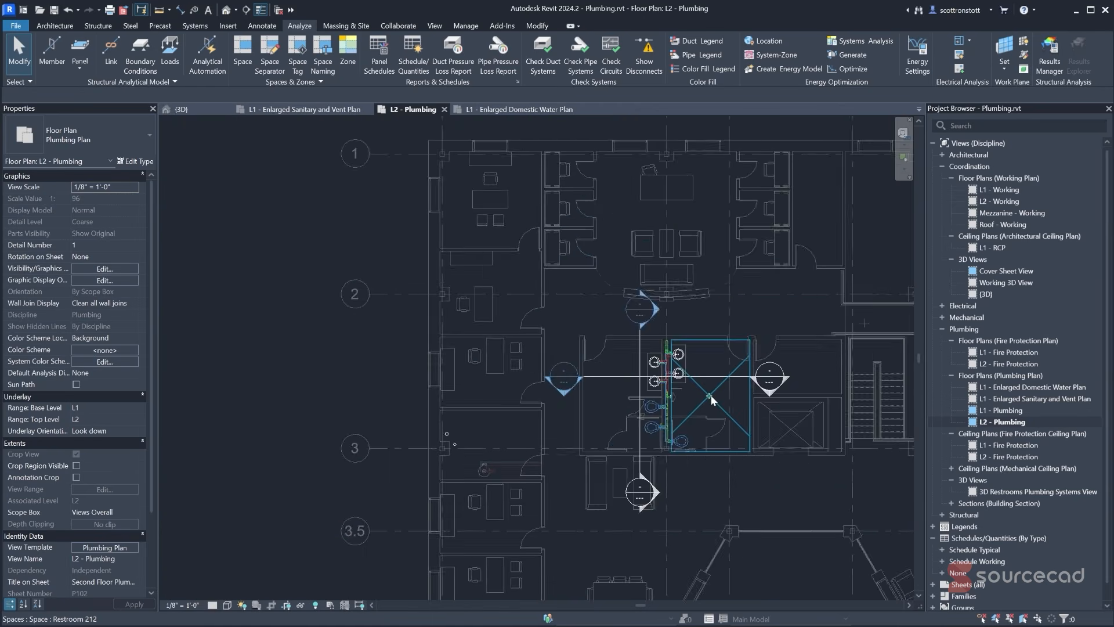
scroll(567, 398, up, 3)
scroll(554, 400, up, 2)
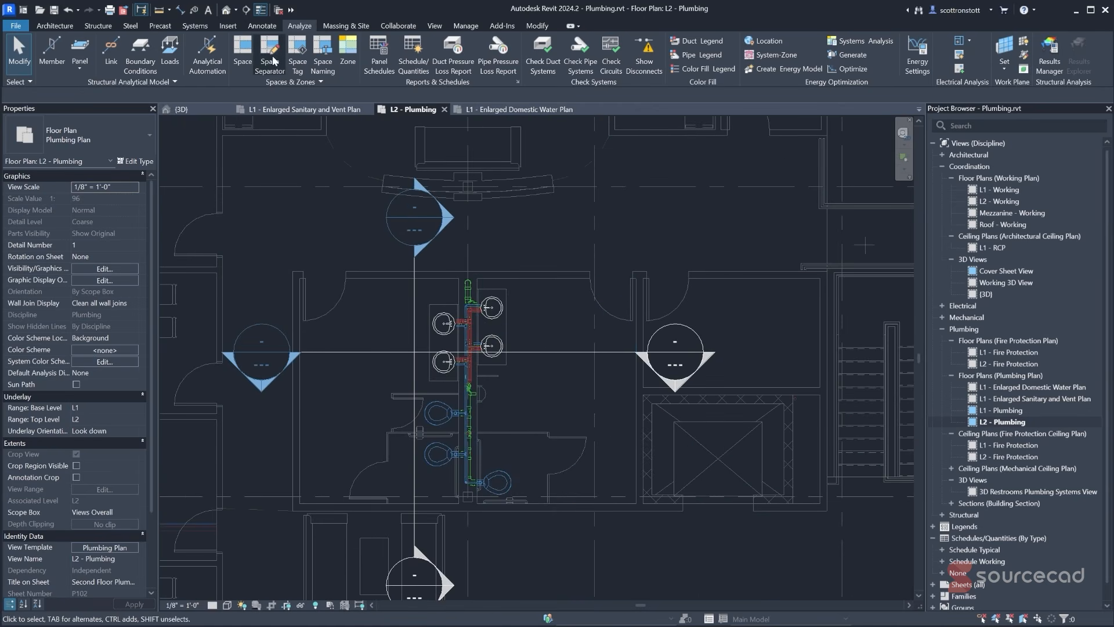
click(433, 26)
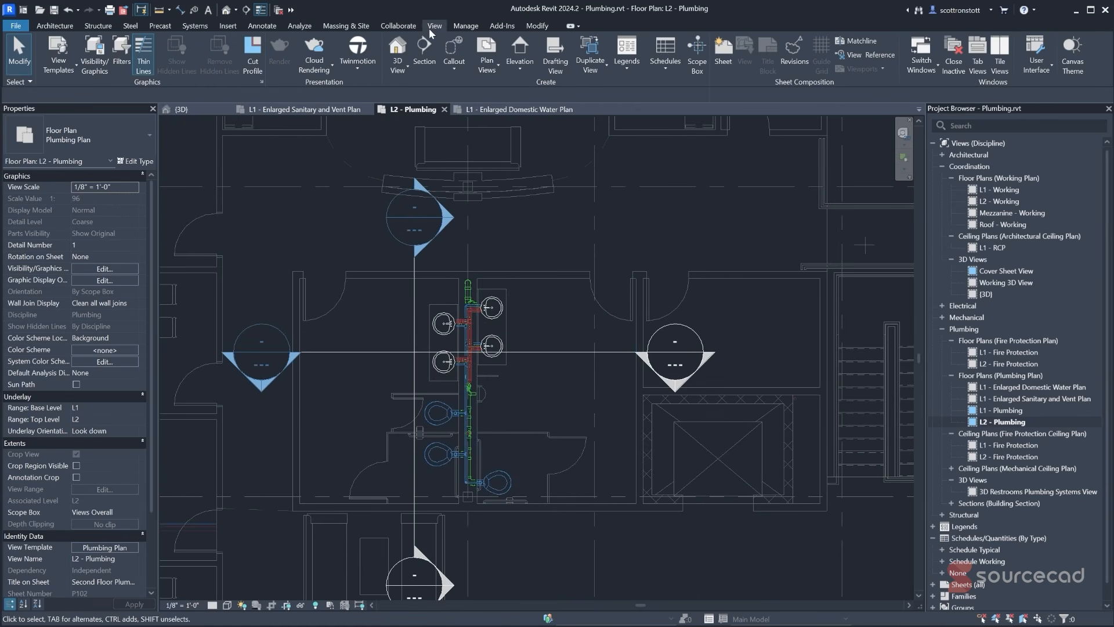
click(450, 52)
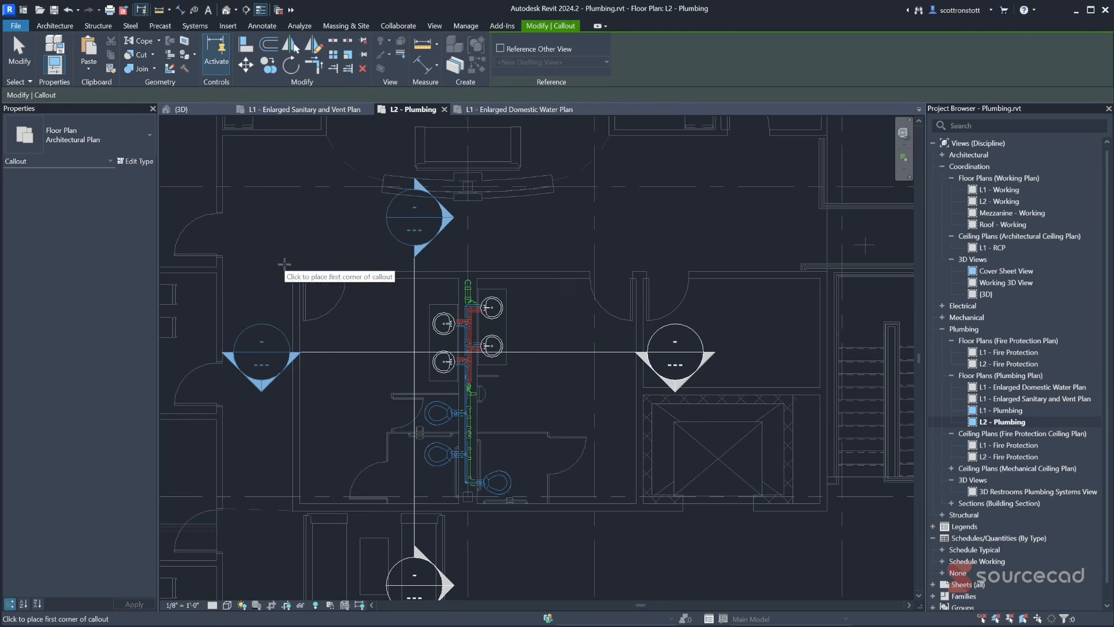
click(285, 266)
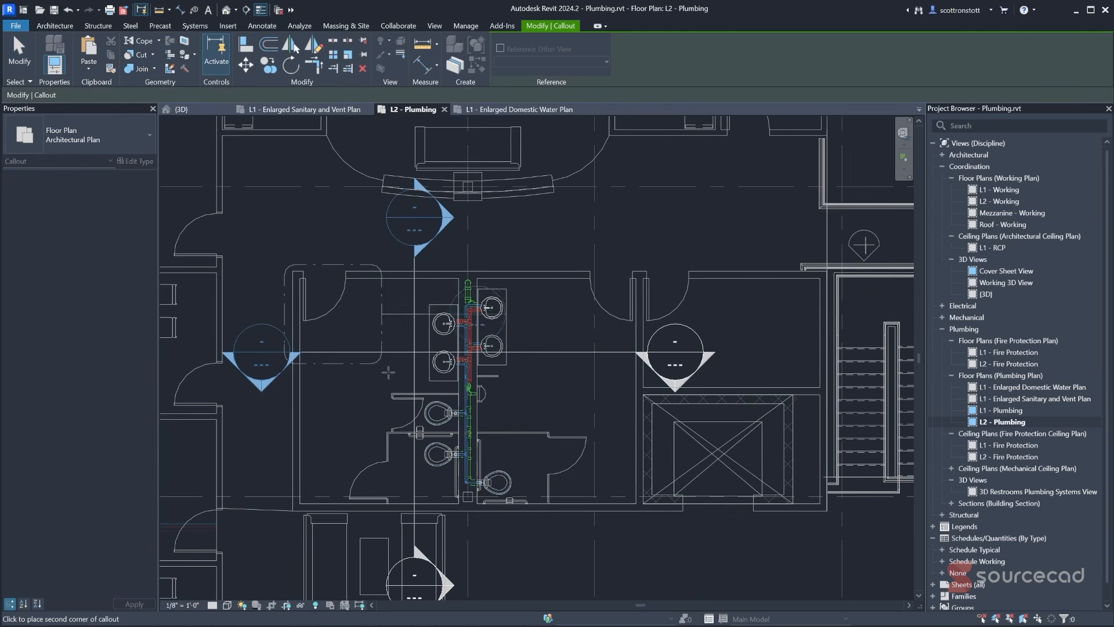
click(650, 518)
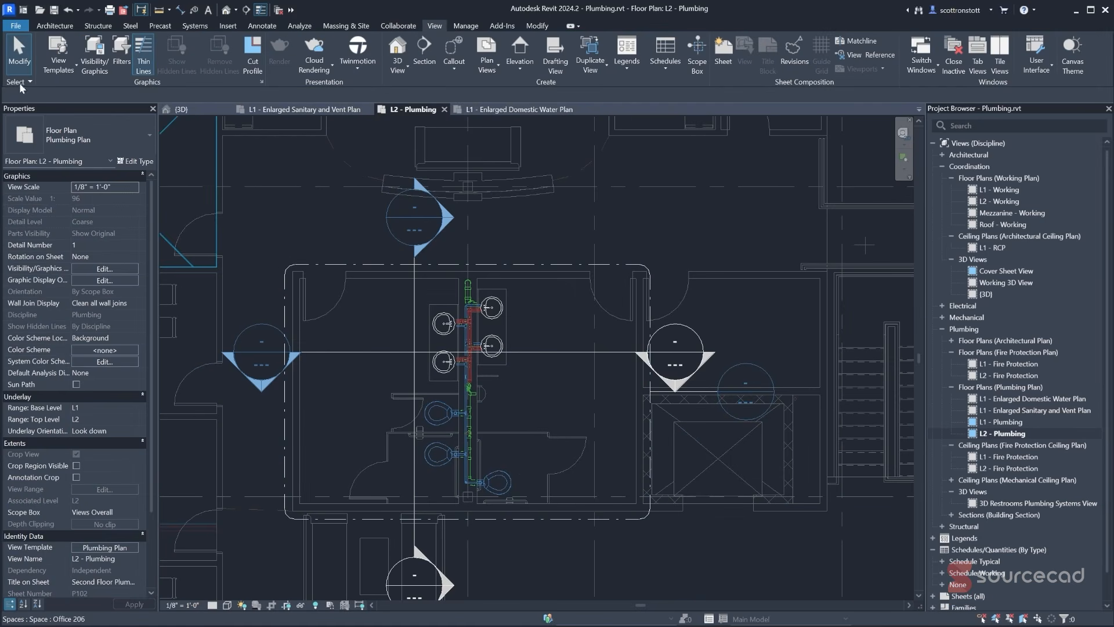
- Move the callout's head outside the restrooms' upper-right corner and open the callout view
click(646, 266)
drag(718, 397, 668, 248)
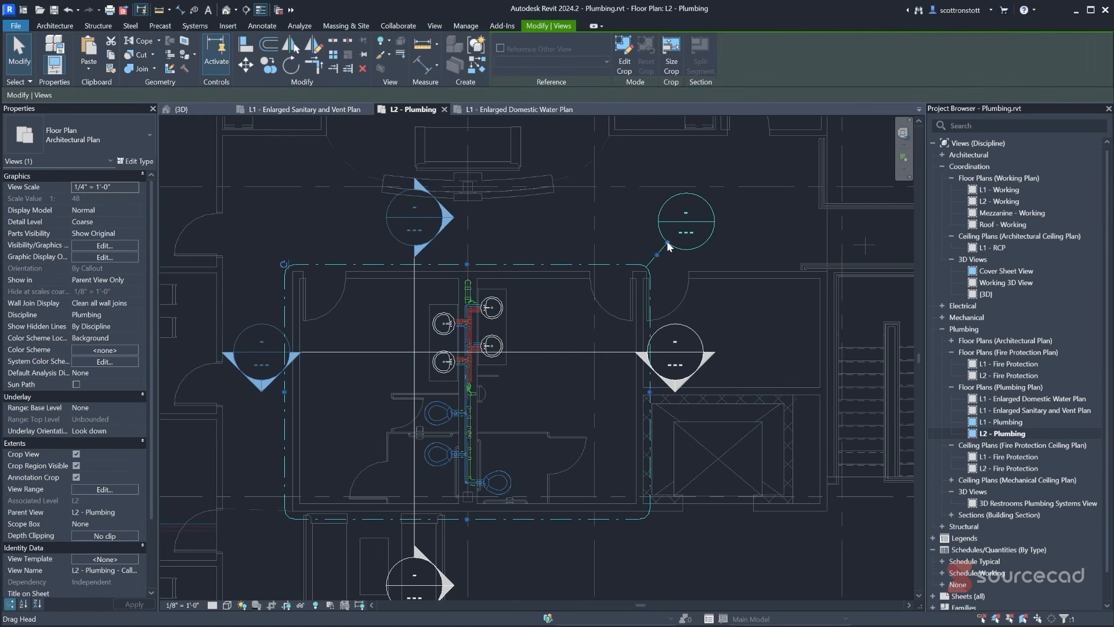
right_click(667, 247)
click(688, 298)
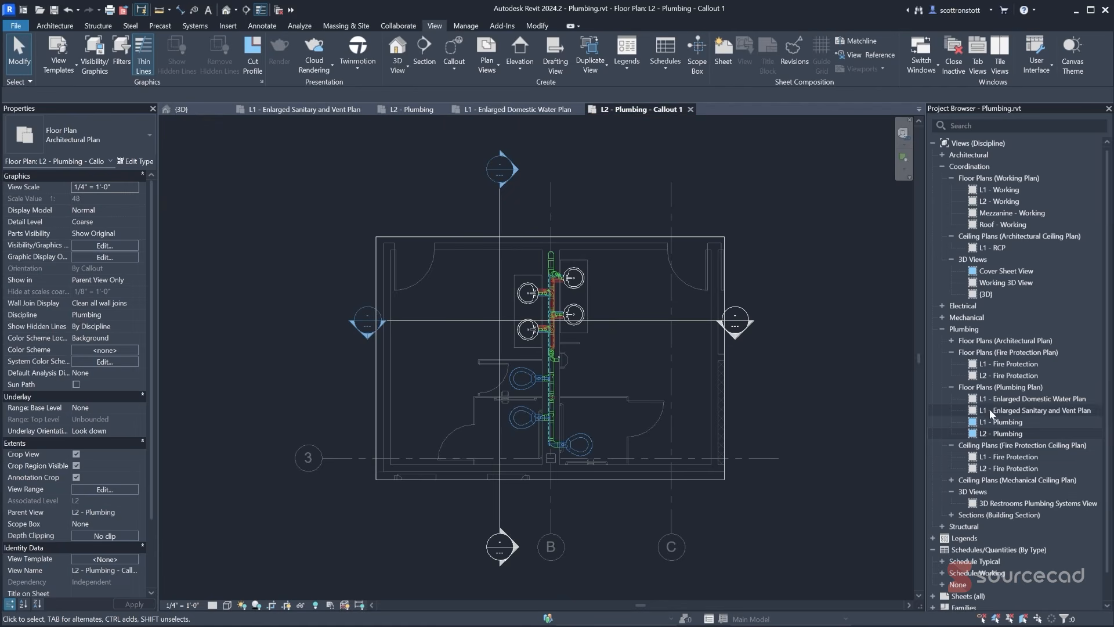
- Change the callout view's type to Plumbing Plan and rename it L2 - Enlarged Domestic Water Plan
click(952, 345)
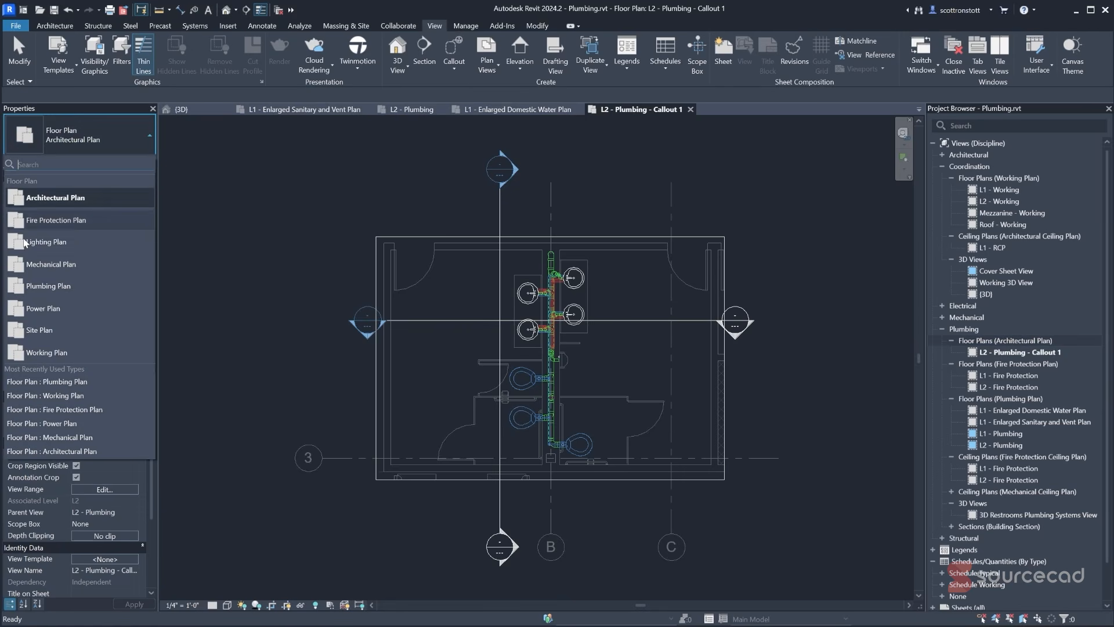
click(33, 289)
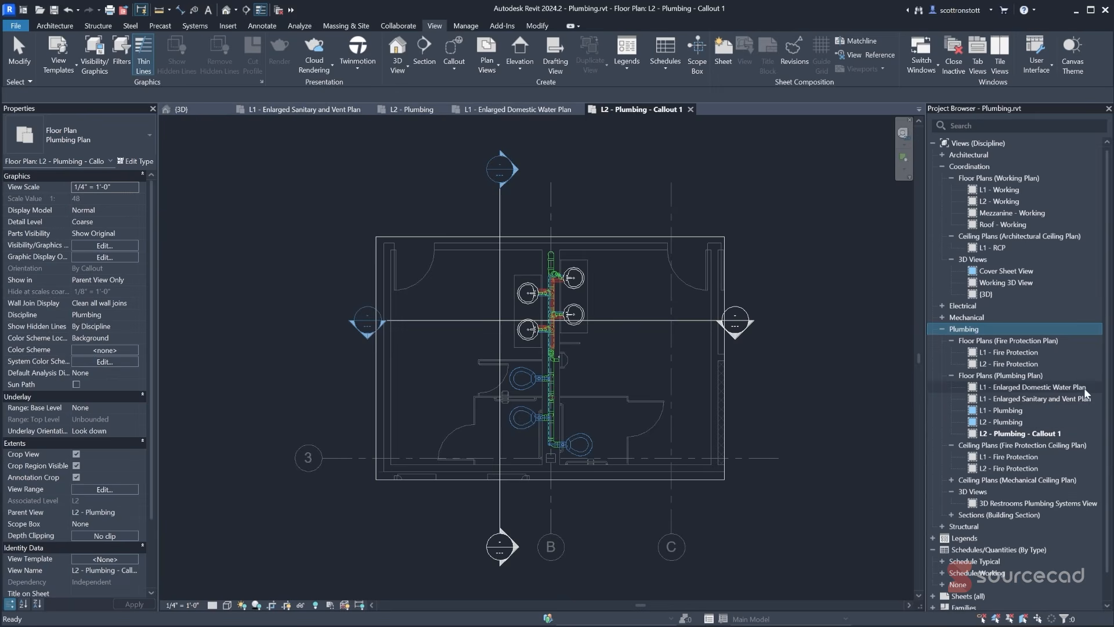
right_click(1004, 437)
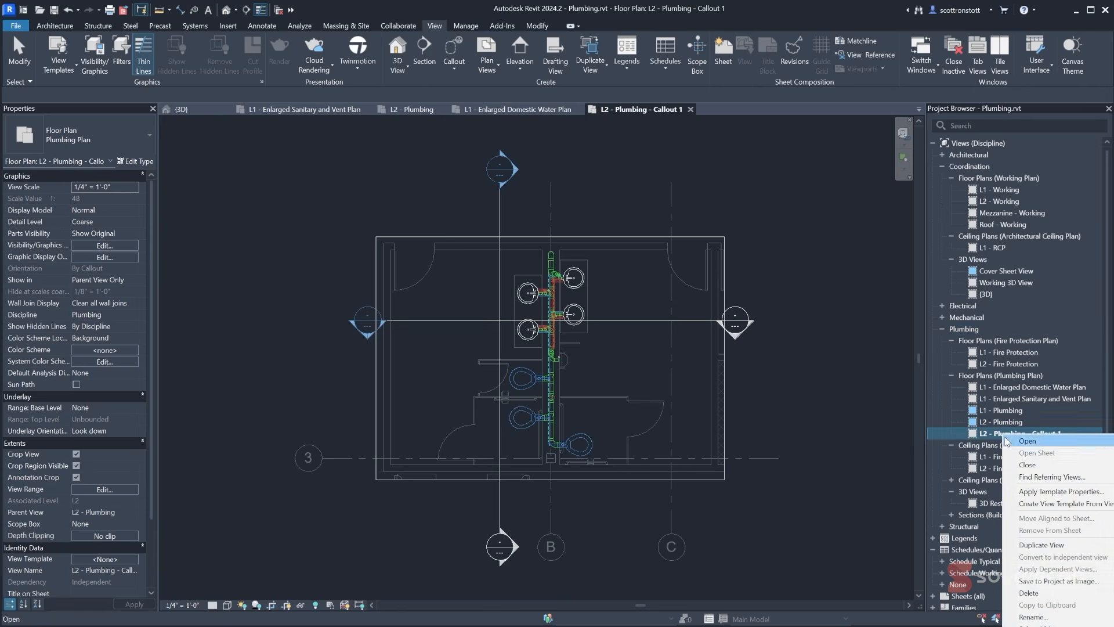
click(1032, 618)
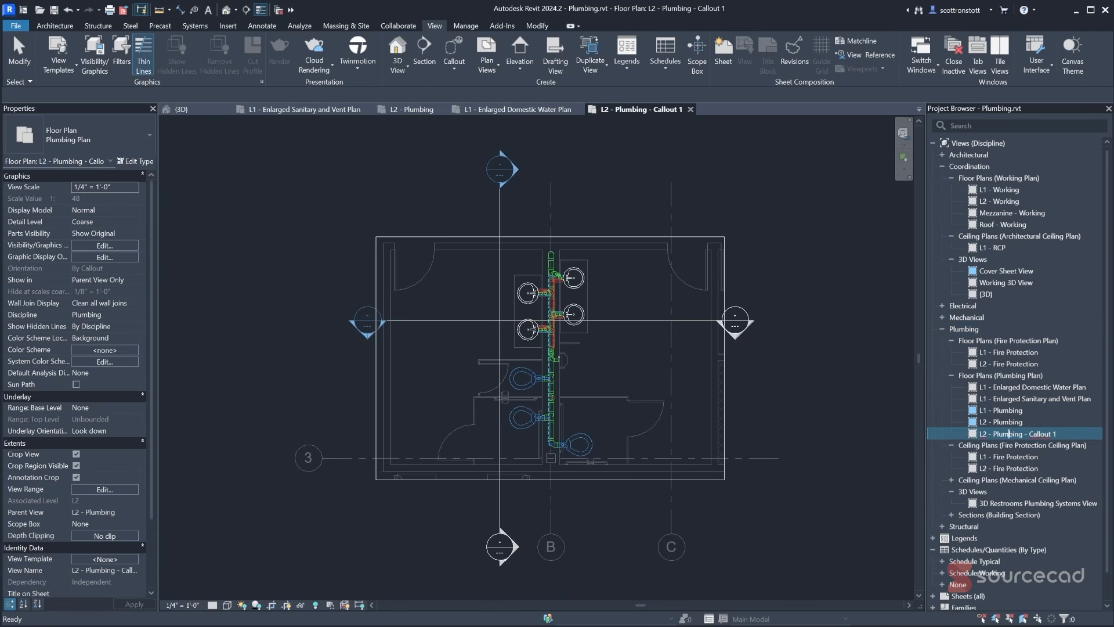
drag(994, 434, 1057, 435)
text(En)
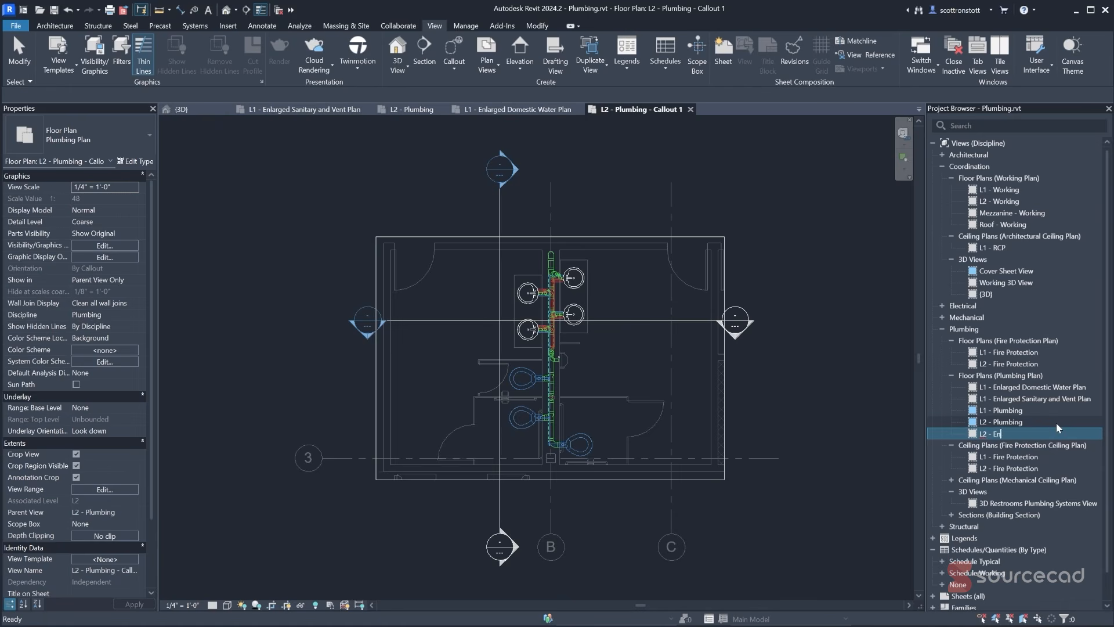
text(larged Domestic Water Plan)
key(Return)
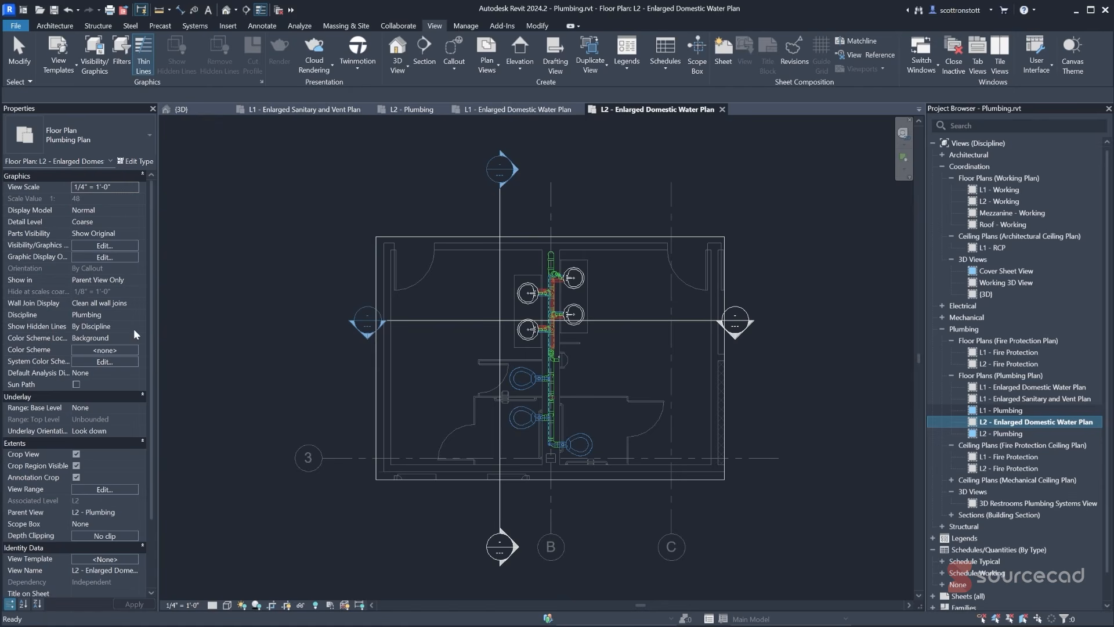
- Hide vent and sanitary piping in this view through its filters, adding the Sanitary filter, and hide the crop region
click(88, 245)
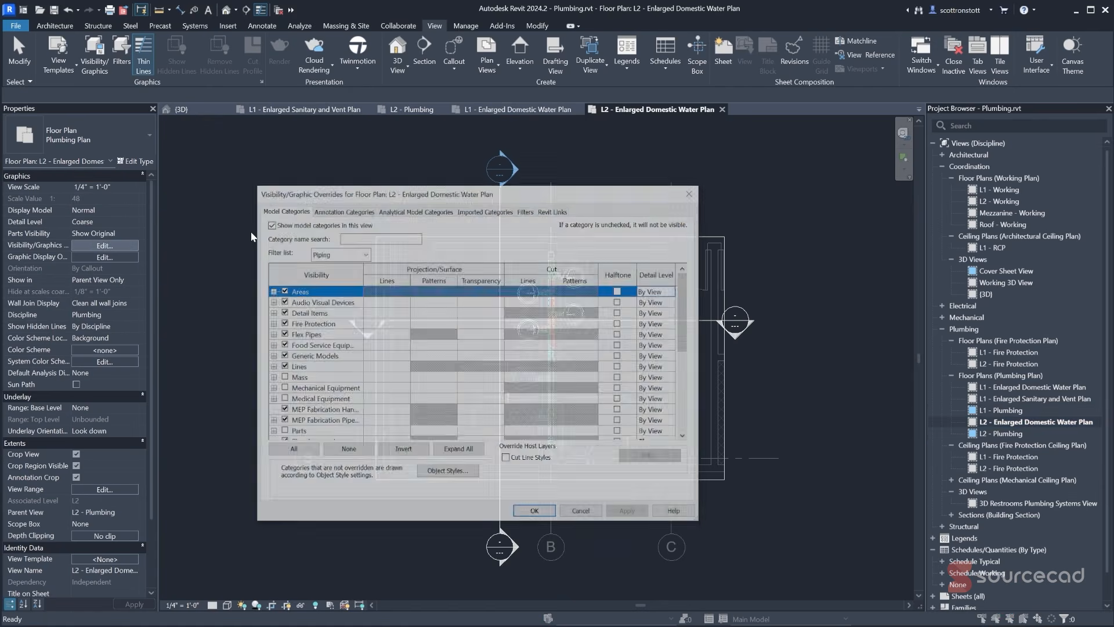
click(526, 211)
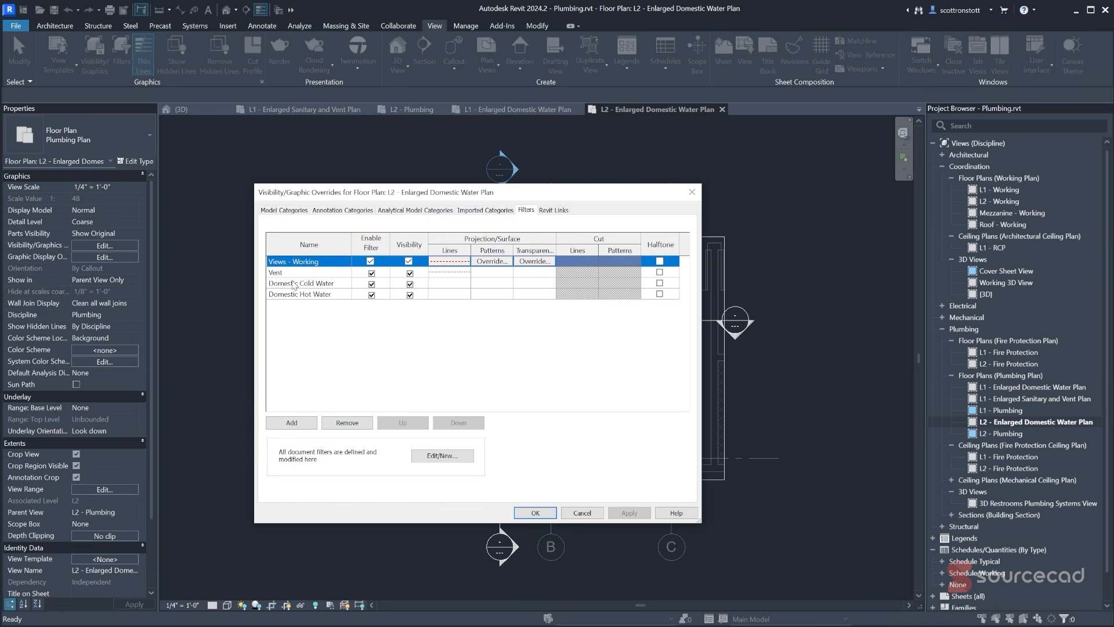
click(409, 273)
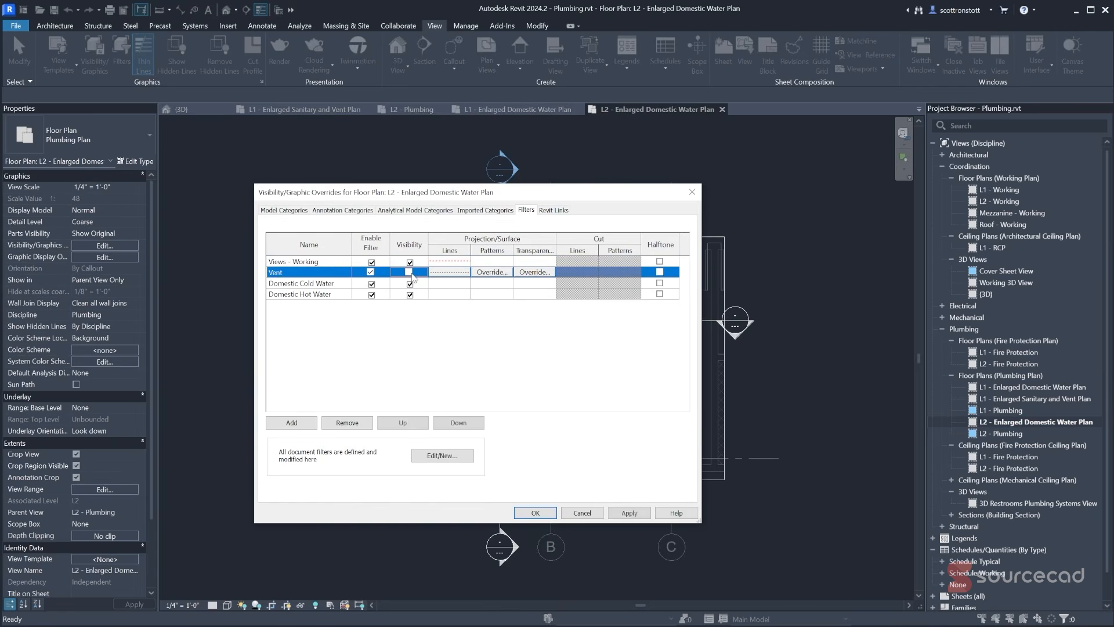
click(292, 422)
scroll(505, 332, down, 5)
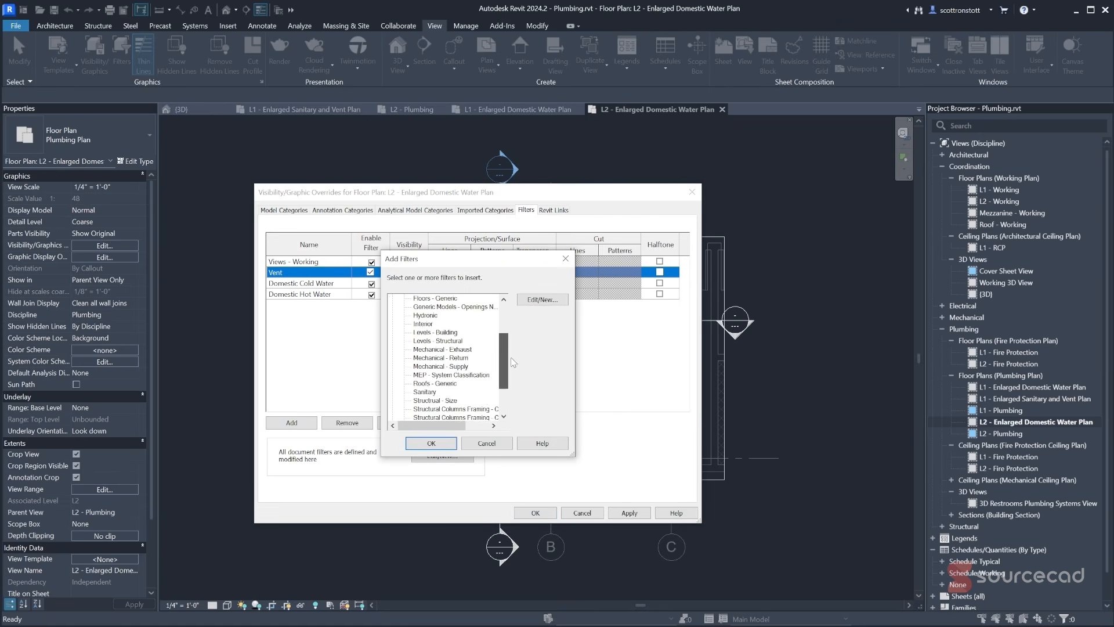
click(426, 388)
click(431, 443)
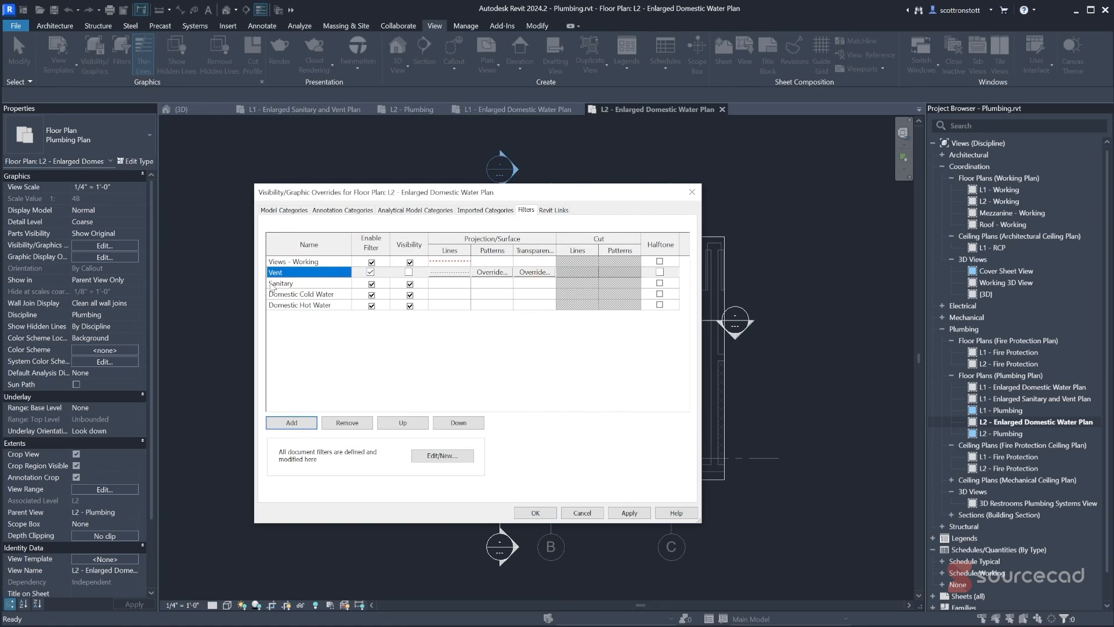
click(410, 284)
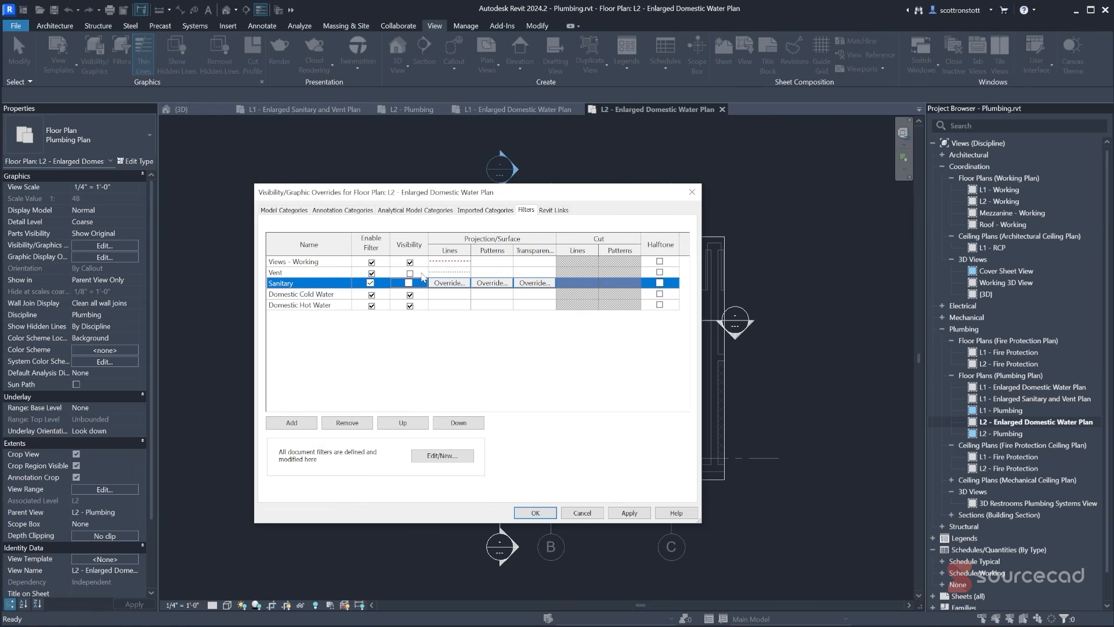
click(535, 513)
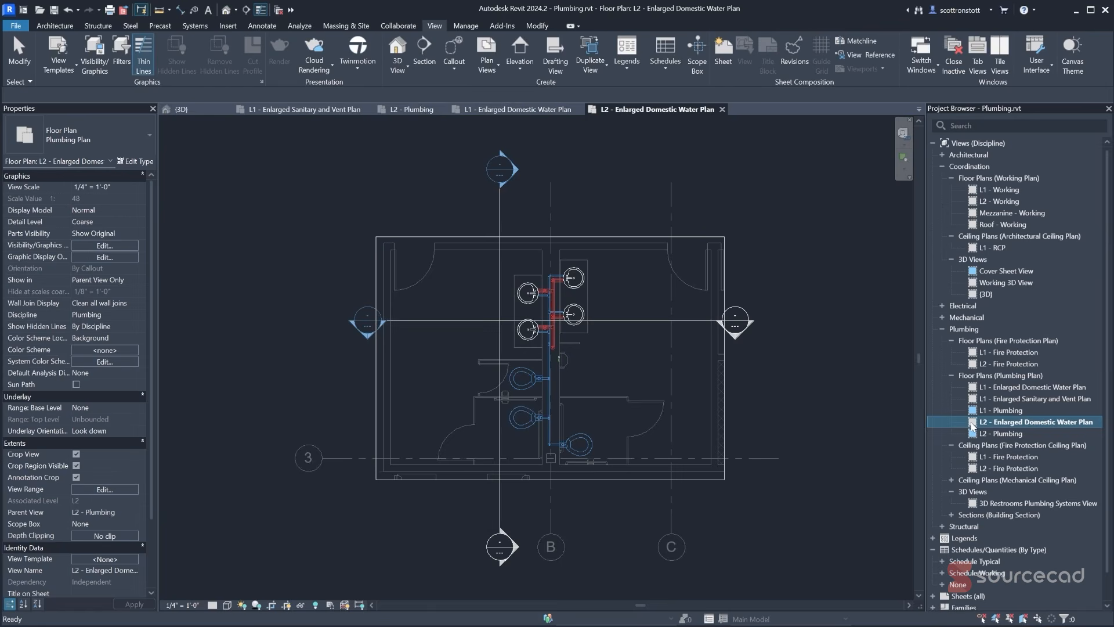
click(286, 605)
- Duplicate the L2 - Enlarged Domestic Water Plan and rename the copy L2 - Enlarged Sanitary and Vent Plan
right_click(972, 421)
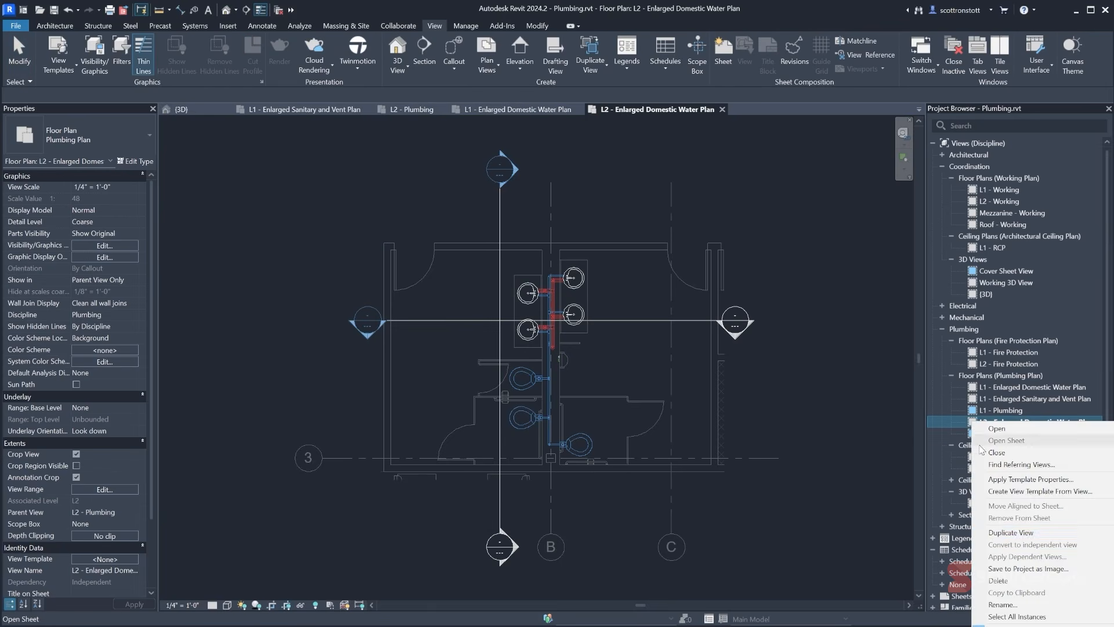
click(1011, 533)
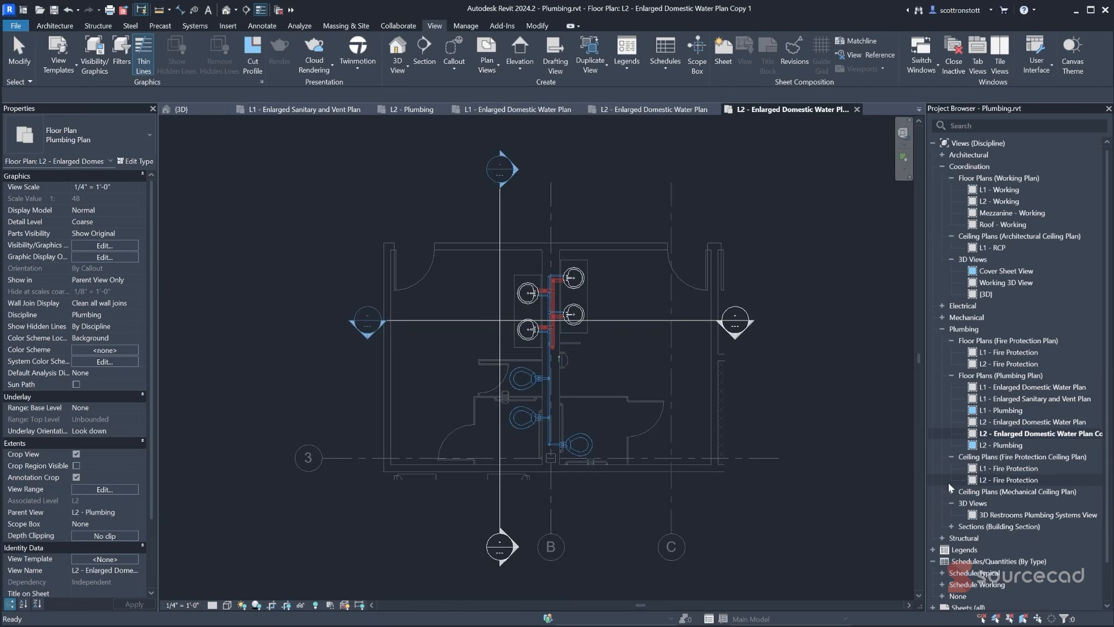
right_click(986, 433)
click(1015, 616)
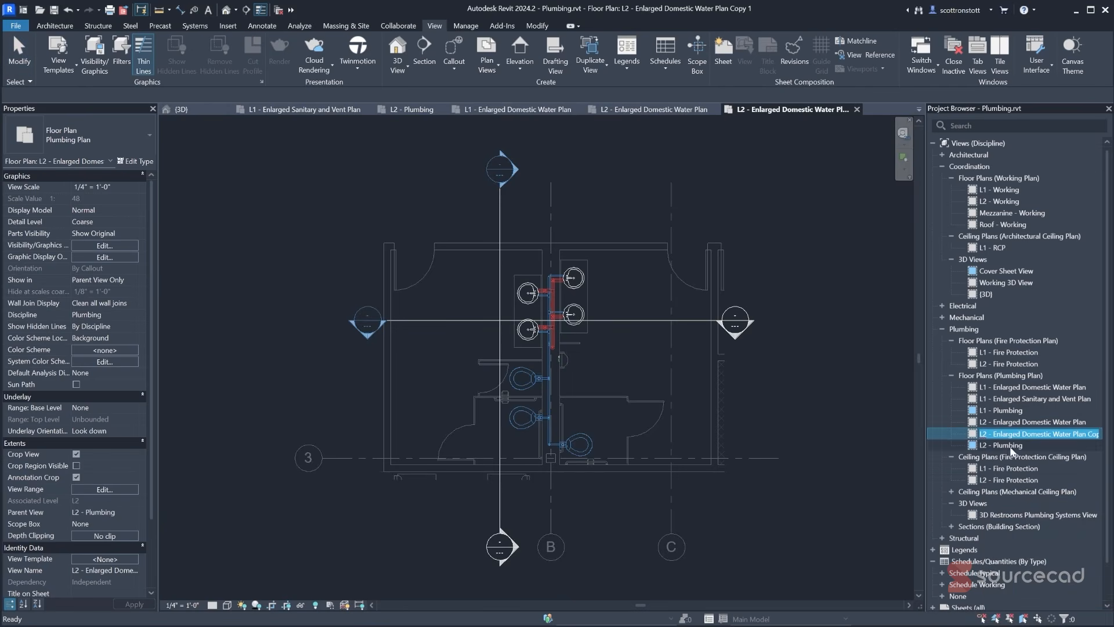
drag(1023, 434, 1101, 434)
text(Sanitar)
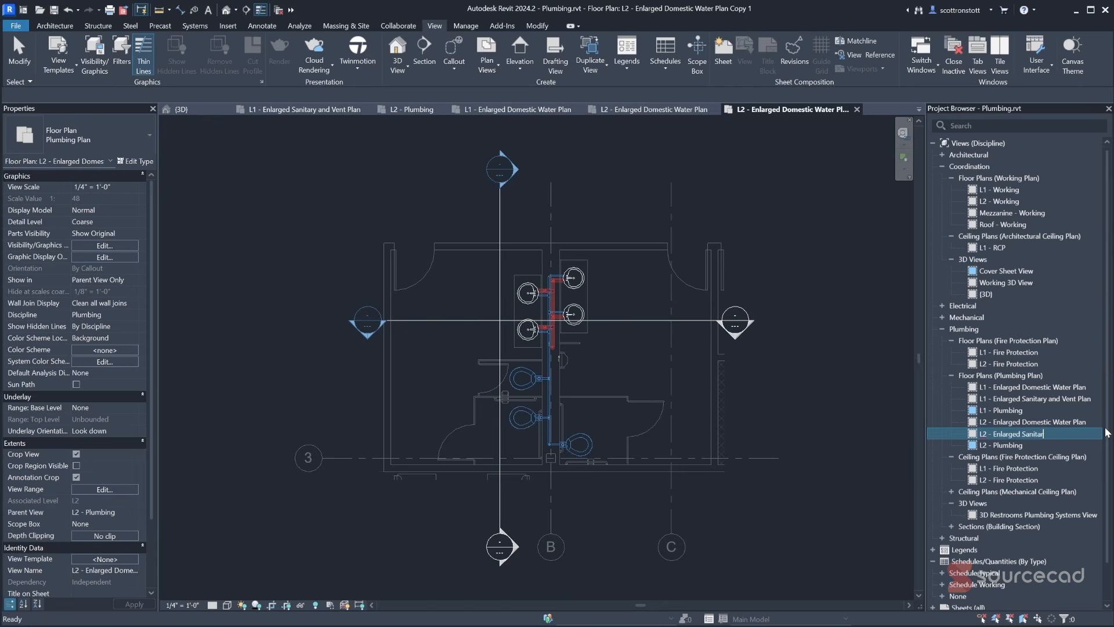
text(y and Vent Plan)
key(Return)
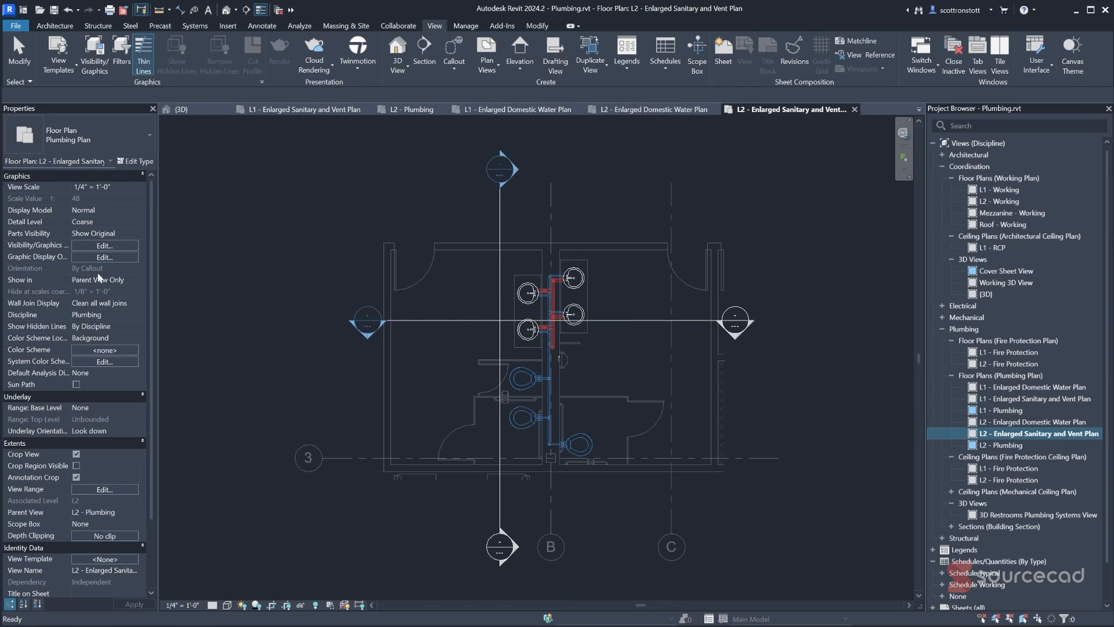
- Set the new view's filters to show Vent and Sanitary and hide Domestic Cold Water and Domestic Hot Water
click(105, 245)
click(526, 210)
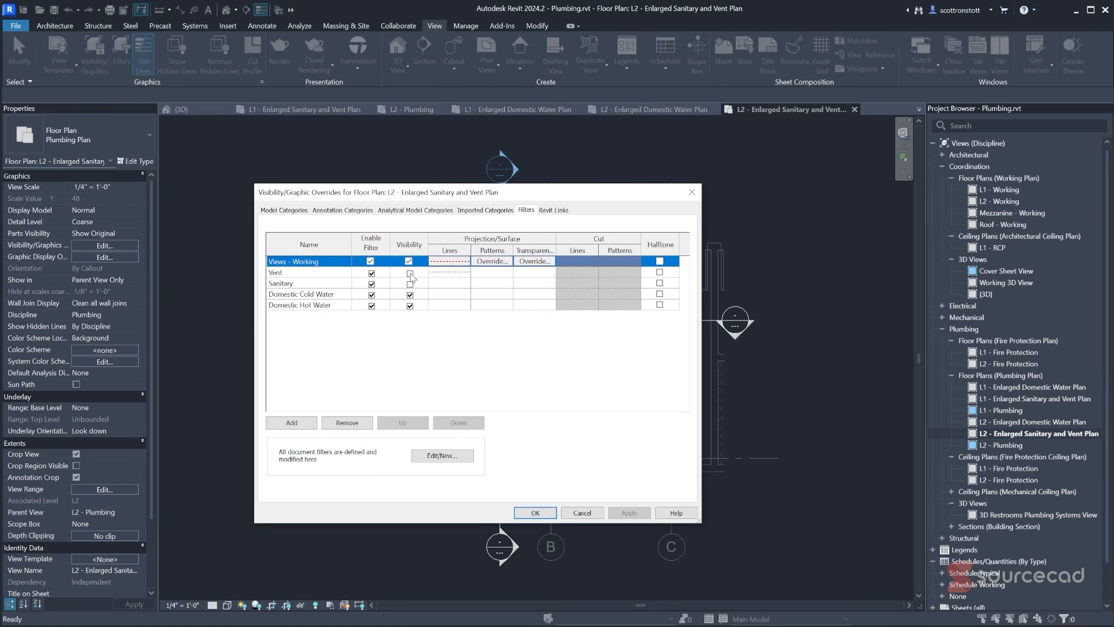
click(410, 274)
click(410, 283)
click(410, 295)
click(409, 305)
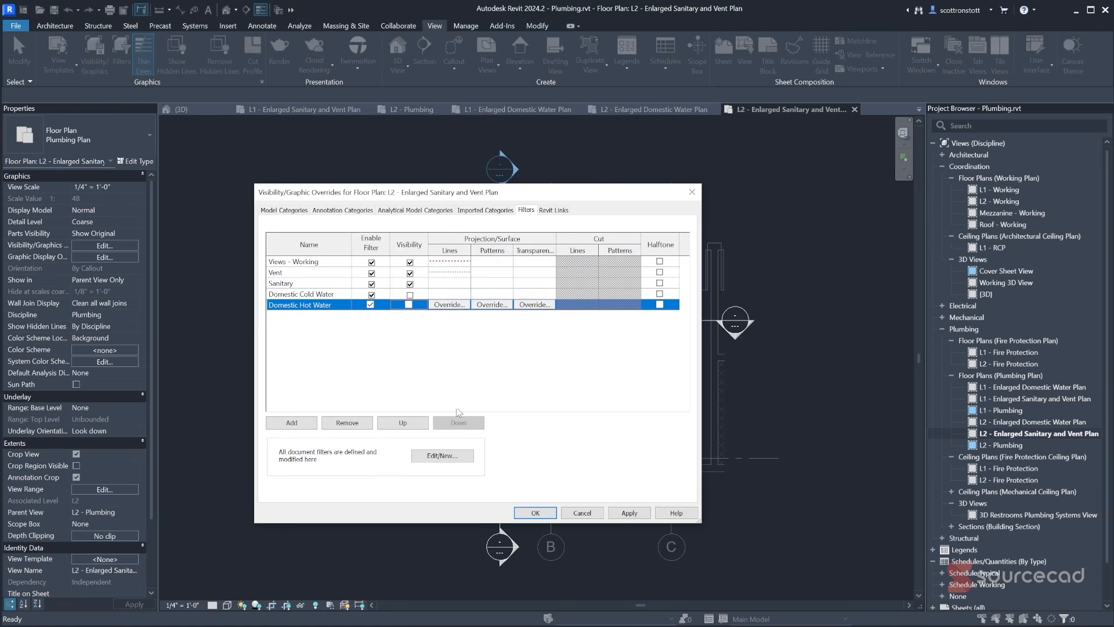
click(535, 513)
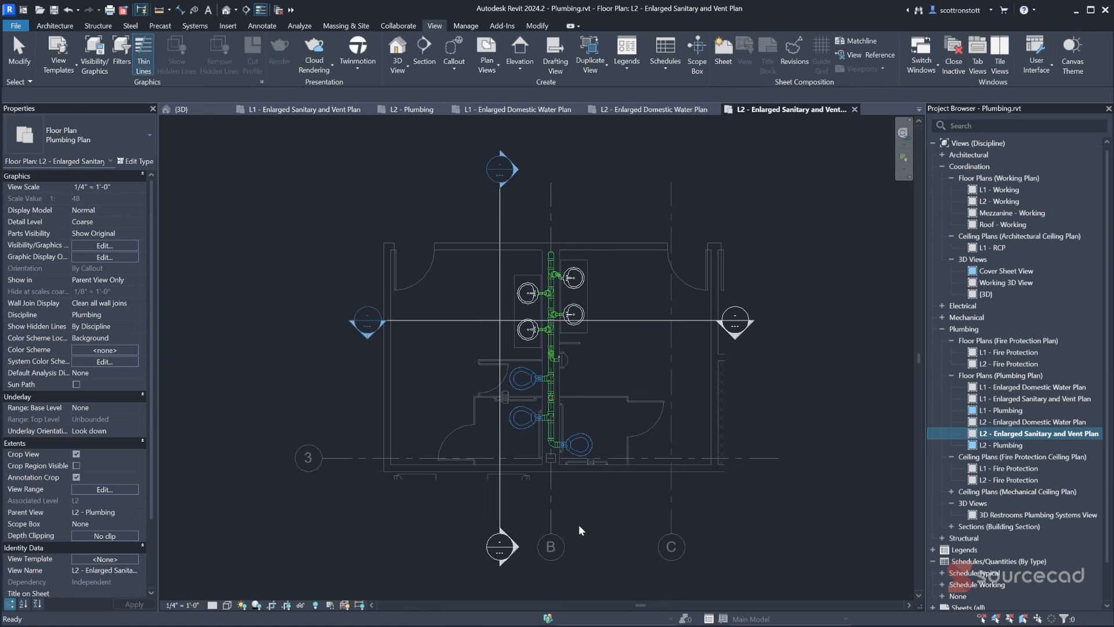
- Compare the two enlarged L2 plans and turn on pipe disconnect markers in the L2 - Enlarged Sanitary and Vent Plan
double_click(990, 423)
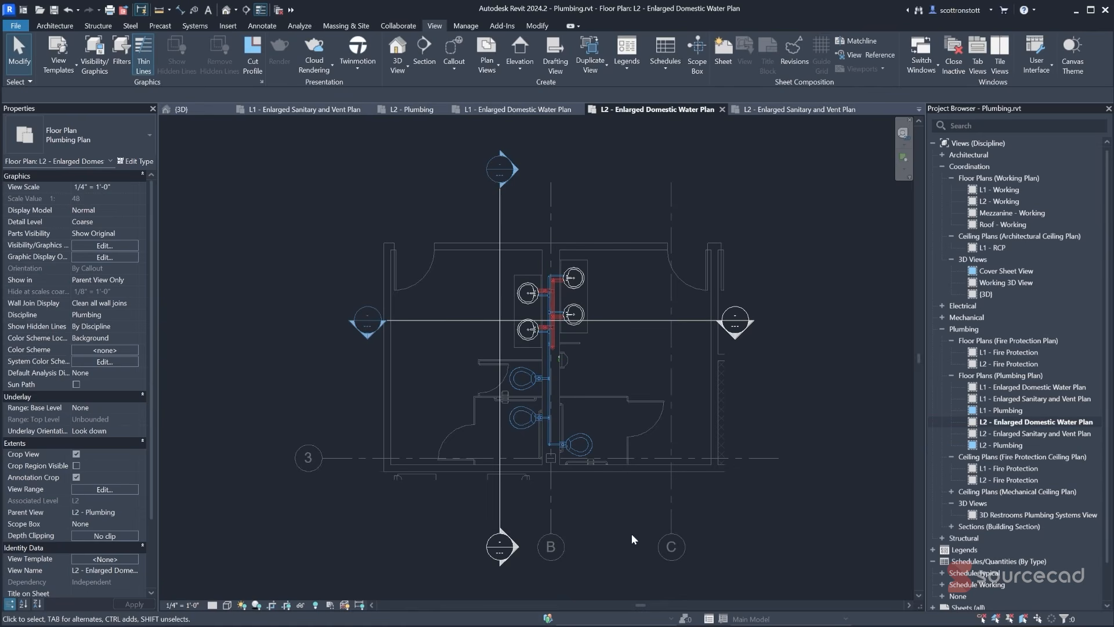
double_click(995, 434)
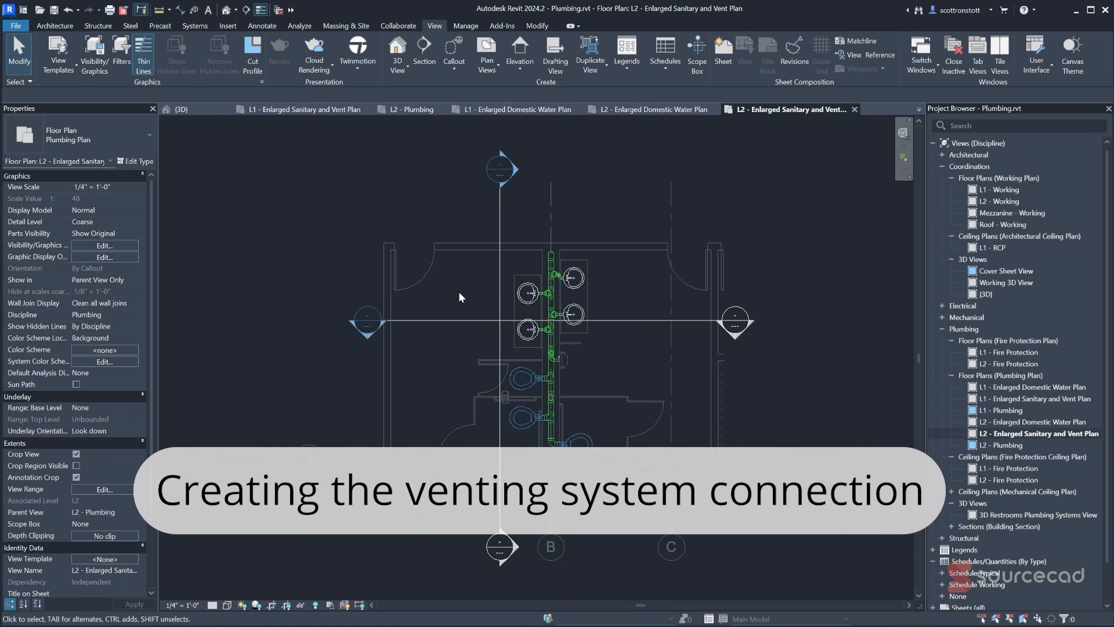
scroll(521, 284, up, 6)
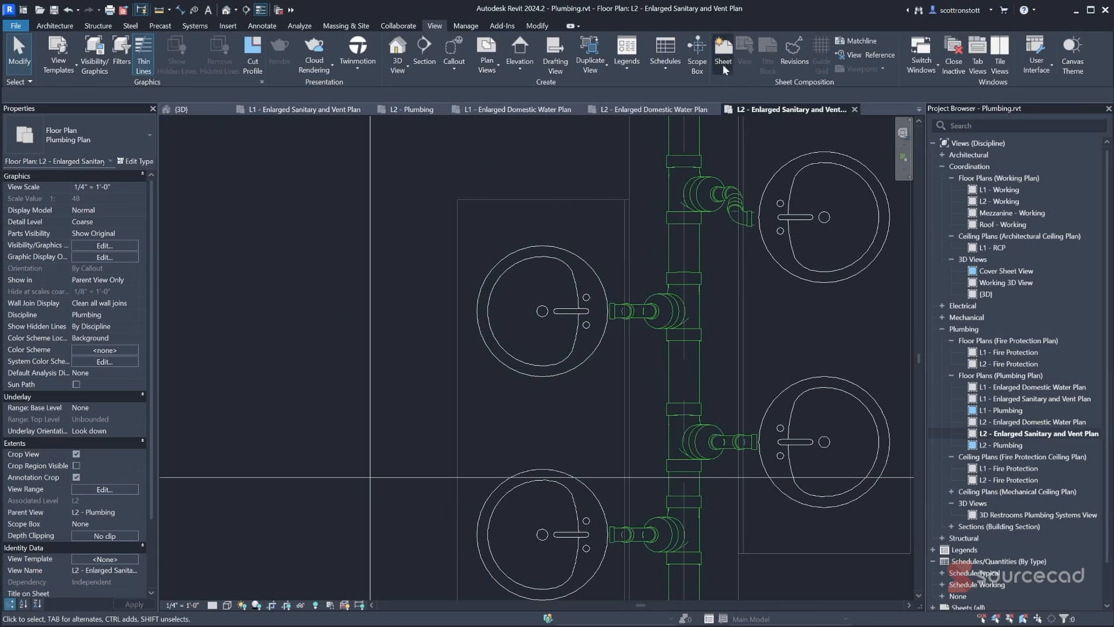
click(299, 26)
click(644, 58)
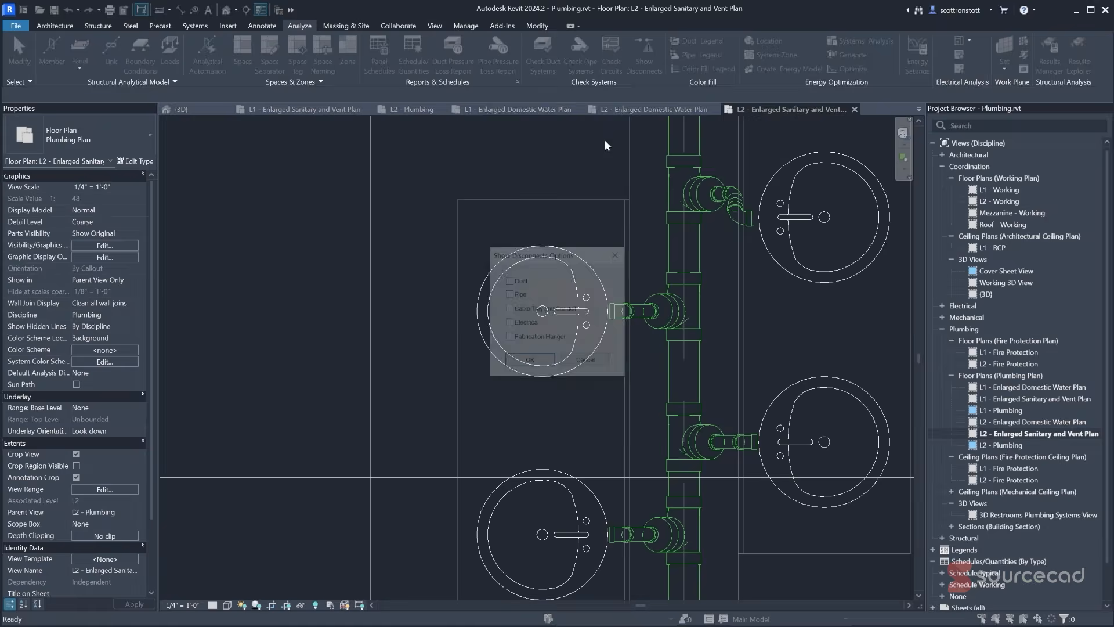
click(510, 294)
click(529, 360)
scroll(622, 343, up, 5)
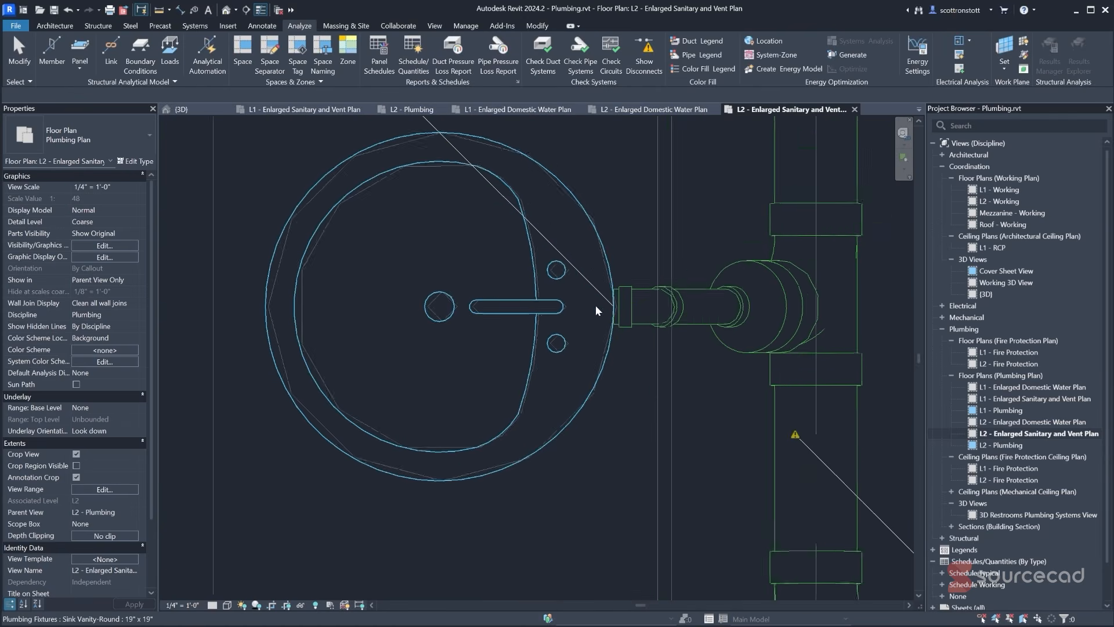
- Connect the short 1 1/2" sanitary pipe beside the wall to the drain connection of the adjacent round sink
click(640, 322)
scroll(615, 324, up, 4)
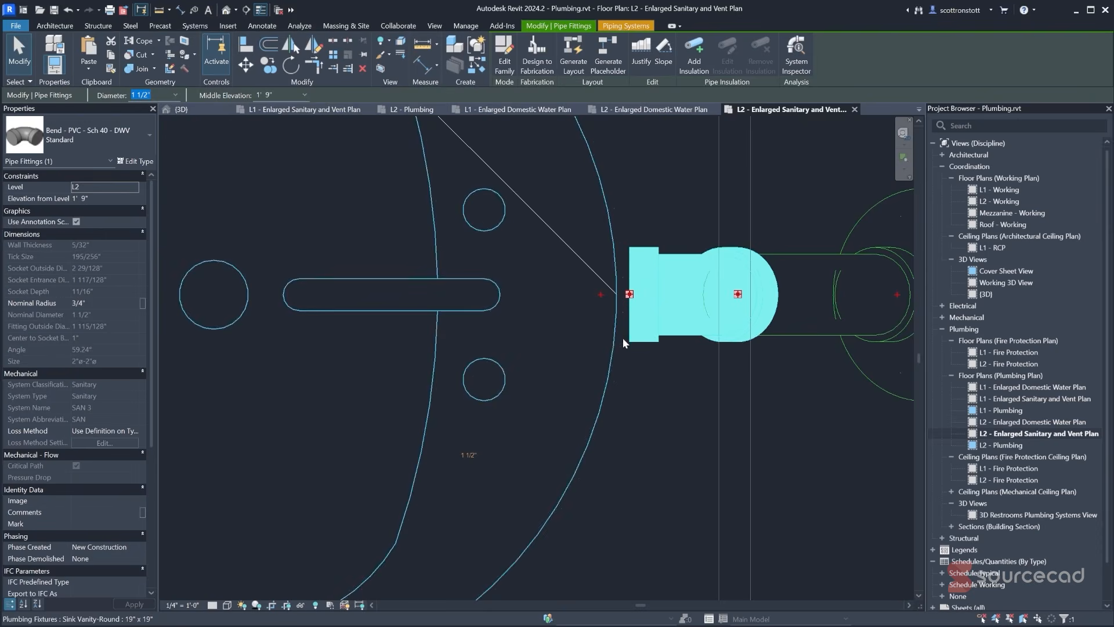
click(619, 293)
drag(617, 294, 616, 295)
- Try to connect the short 1 1/2" pipe at the uppermost sink on the wall's opposite side to that sink's drain
scroll(623, 327, down, 3)
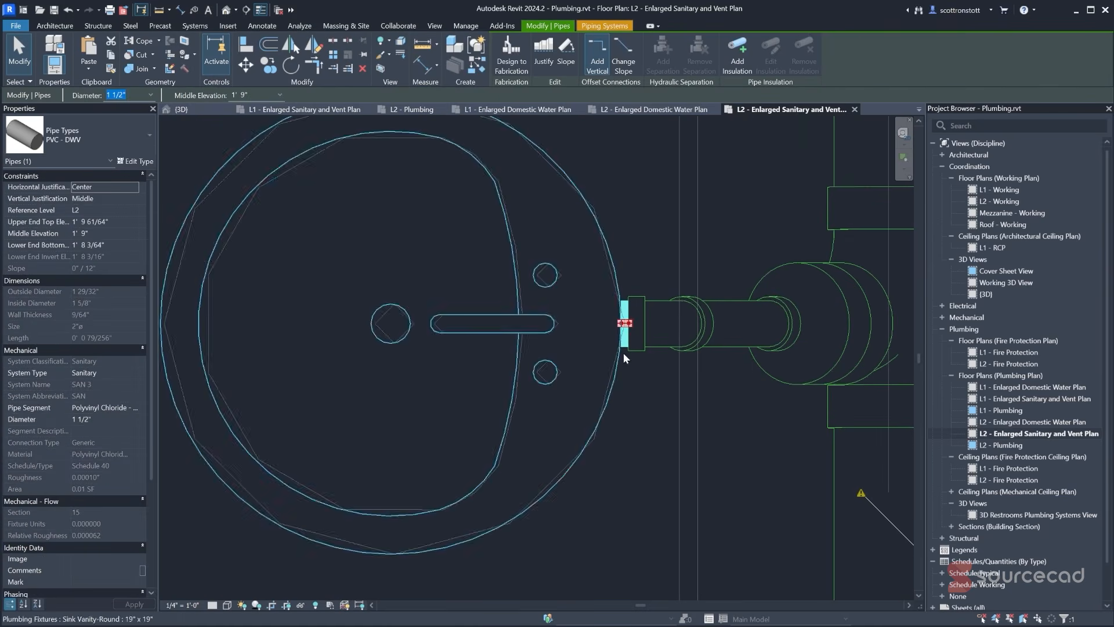
scroll(632, 381, down, 2)
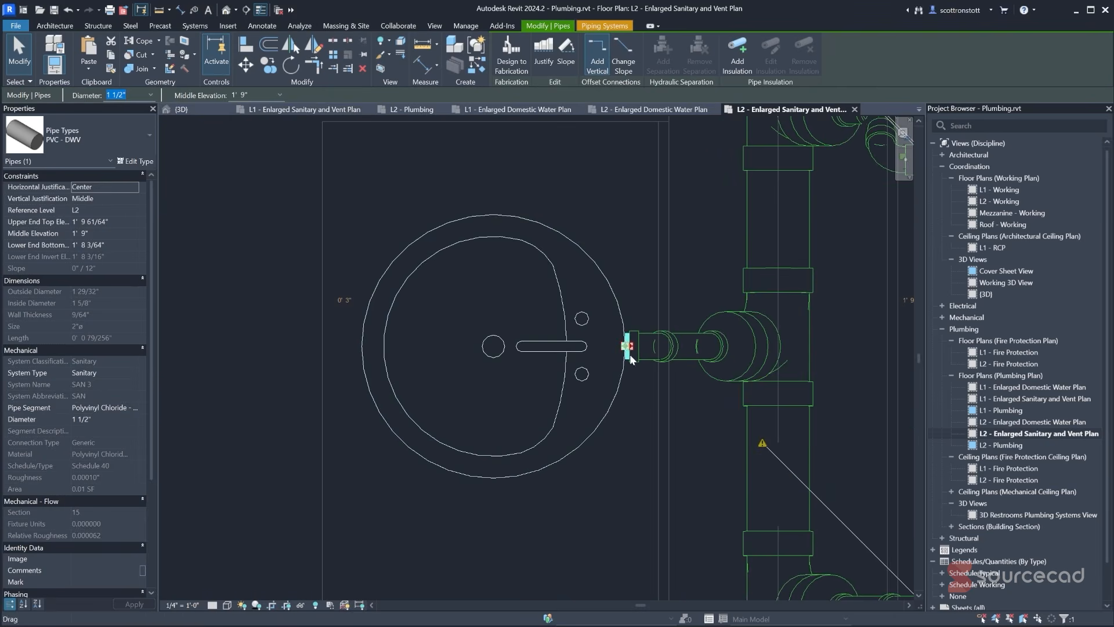
scroll(605, 411, down, 3)
scroll(789, 262, up, 3)
scroll(795, 301, up, 2)
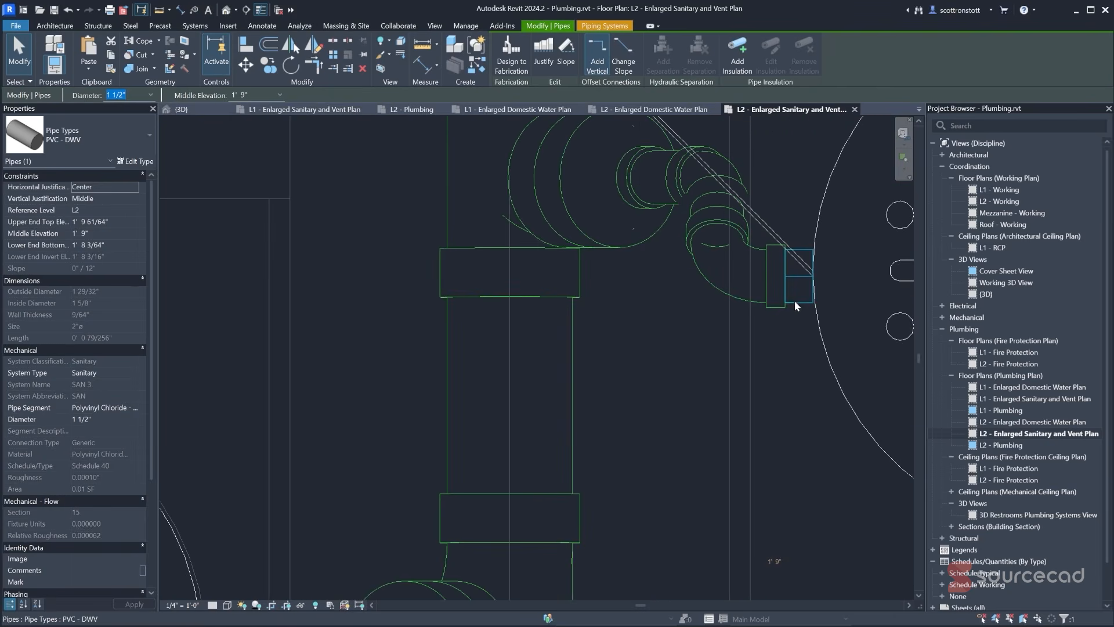
click(800, 278)
drag(815, 278, 815, 275)
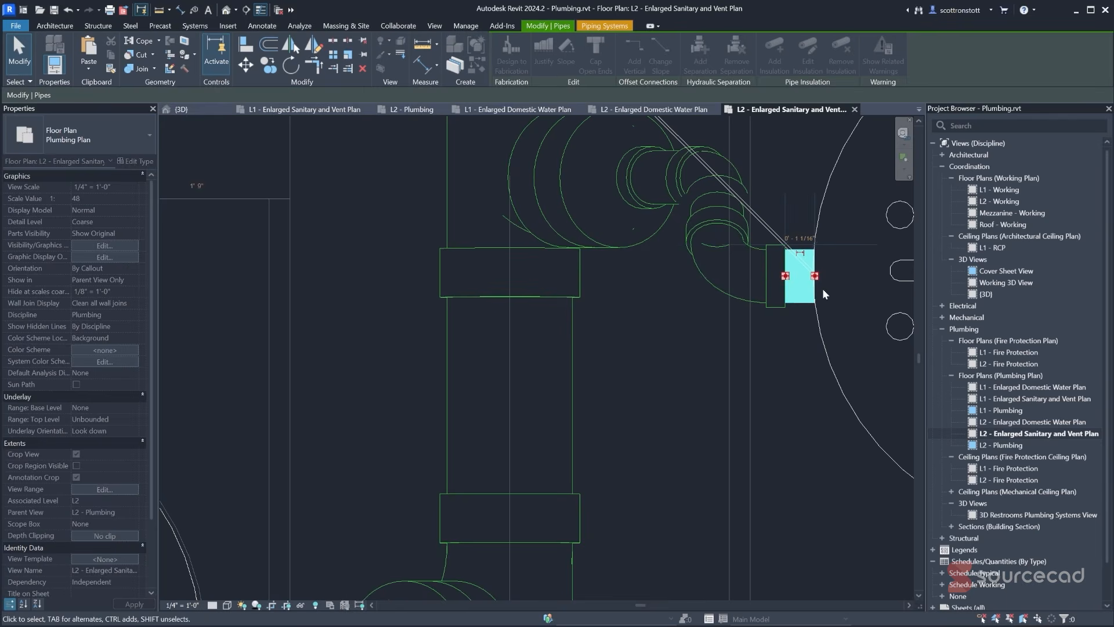
key(Escape)
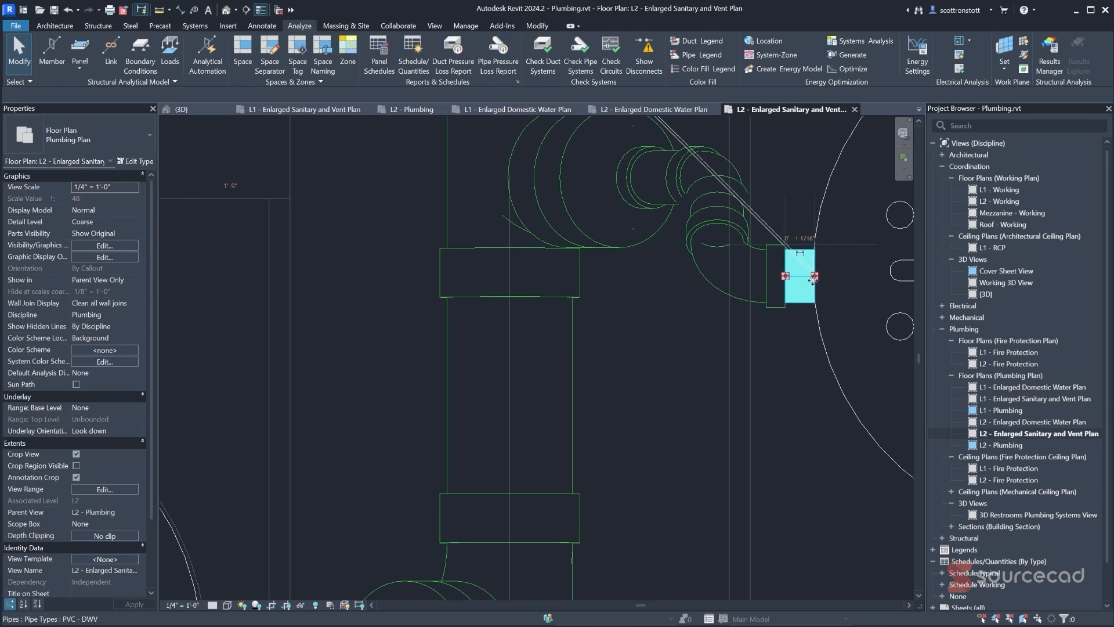
mouse_move(815, 276)
mouse_down()
mouse_move(801, 276)
mouse_move(814, 276)
mouse_up()
click(1070, 609)
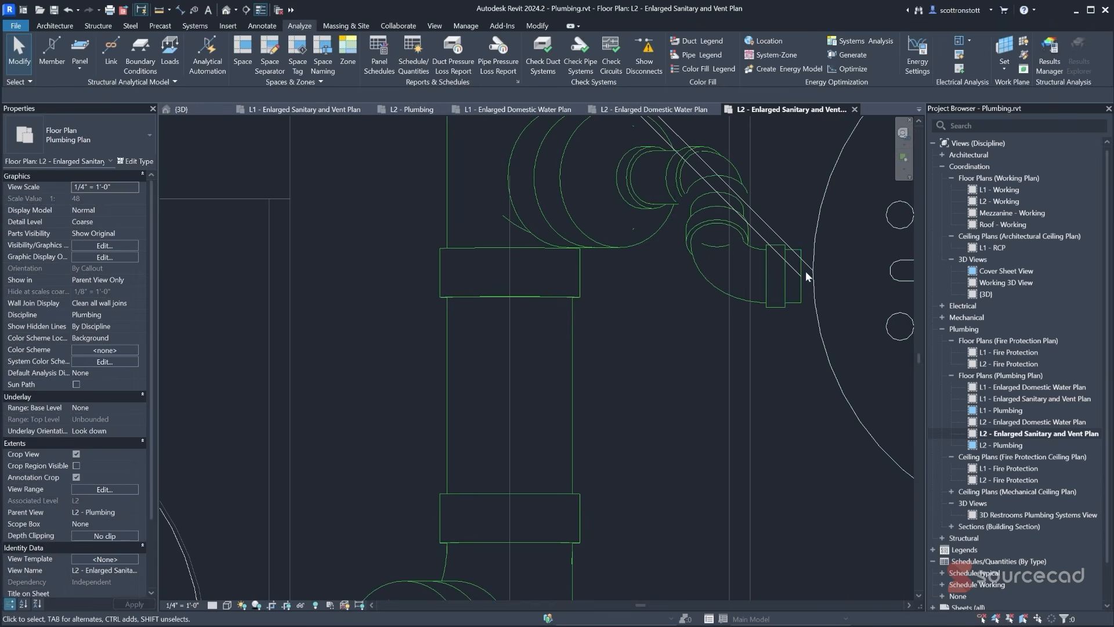
click(798, 283)
drag(802, 276, 821, 277)
click(801, 299)
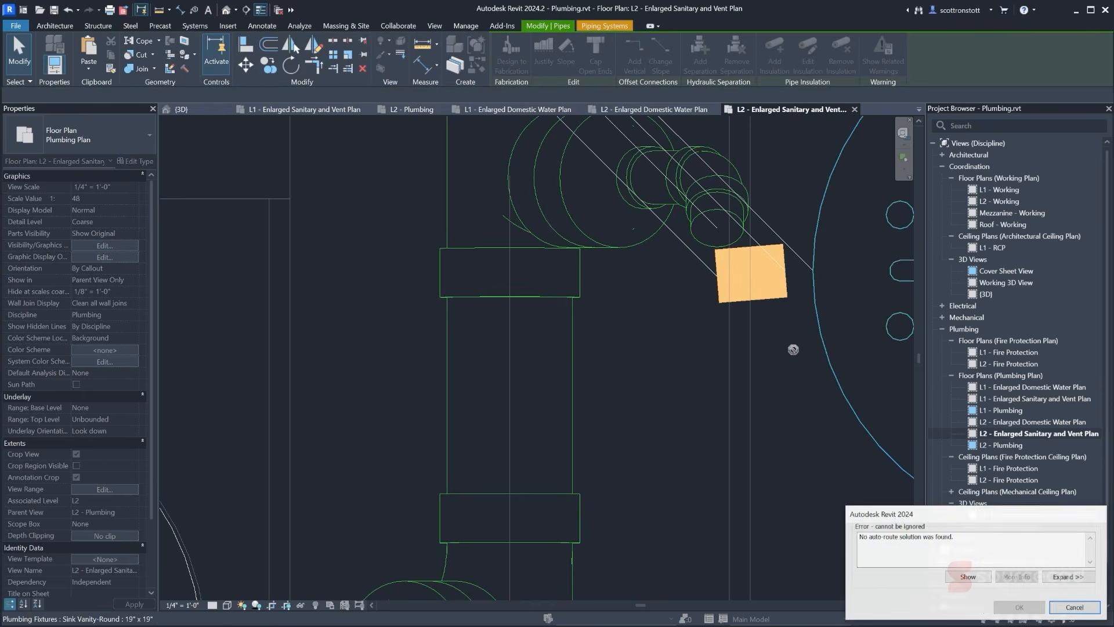
click(1074, 607)
- Open the Section 3 view from its section line in the L2 enlarged plan
scroll(772, 401, down, 3)
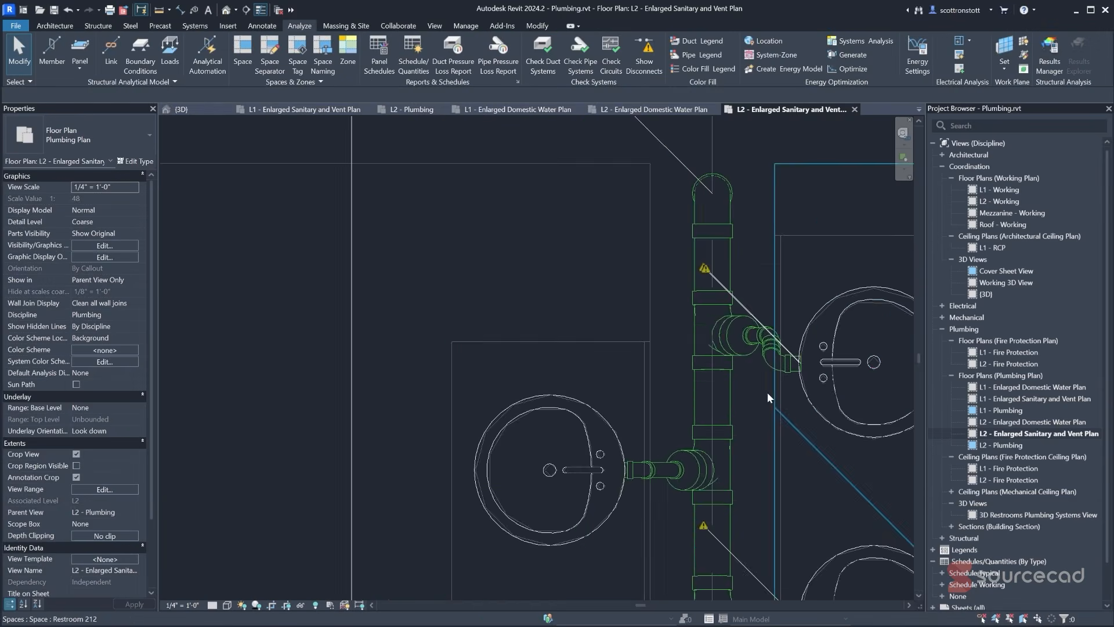
middle_drag(726, 399, 727, 554)
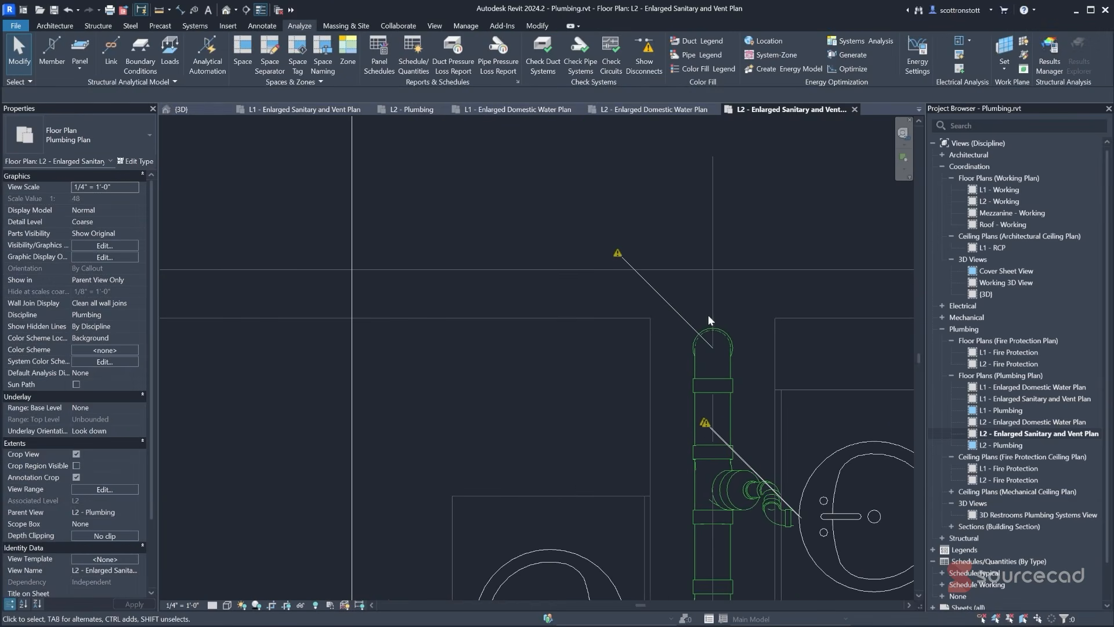
scroll(600, 390, down, 3)
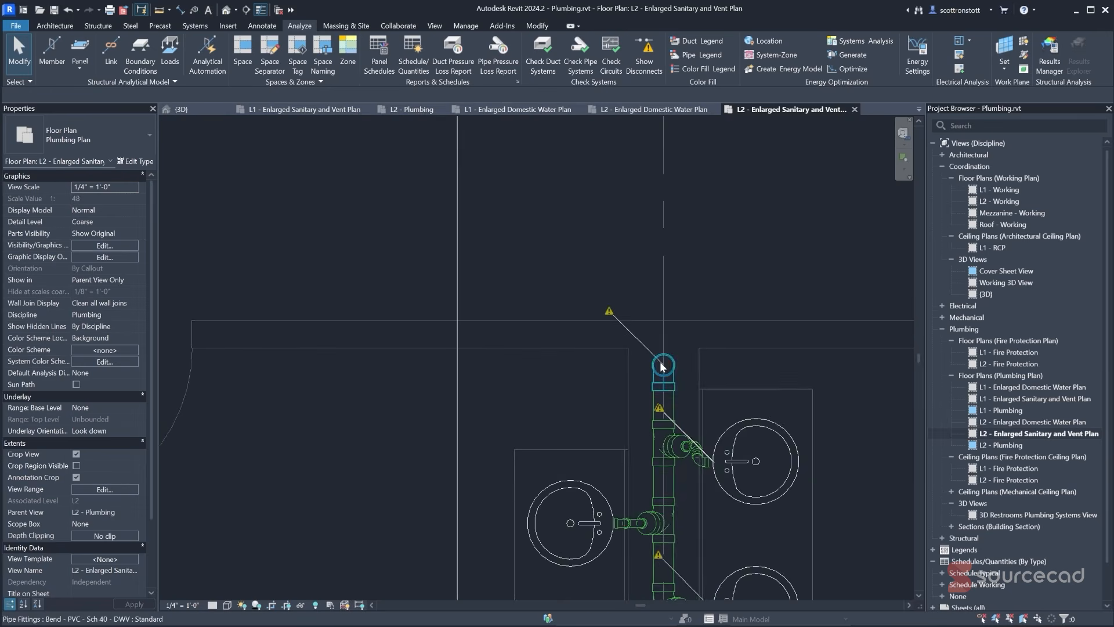
middle_drag(662, 367, 562, 241)
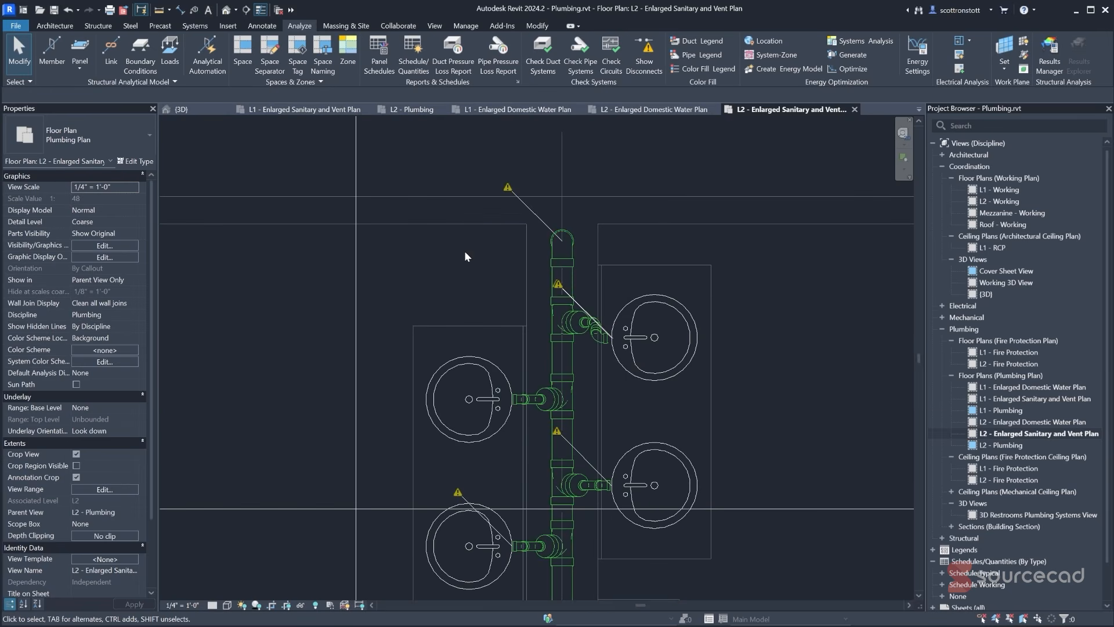
scroll(502, 247, down, 5)
click(460, 183)
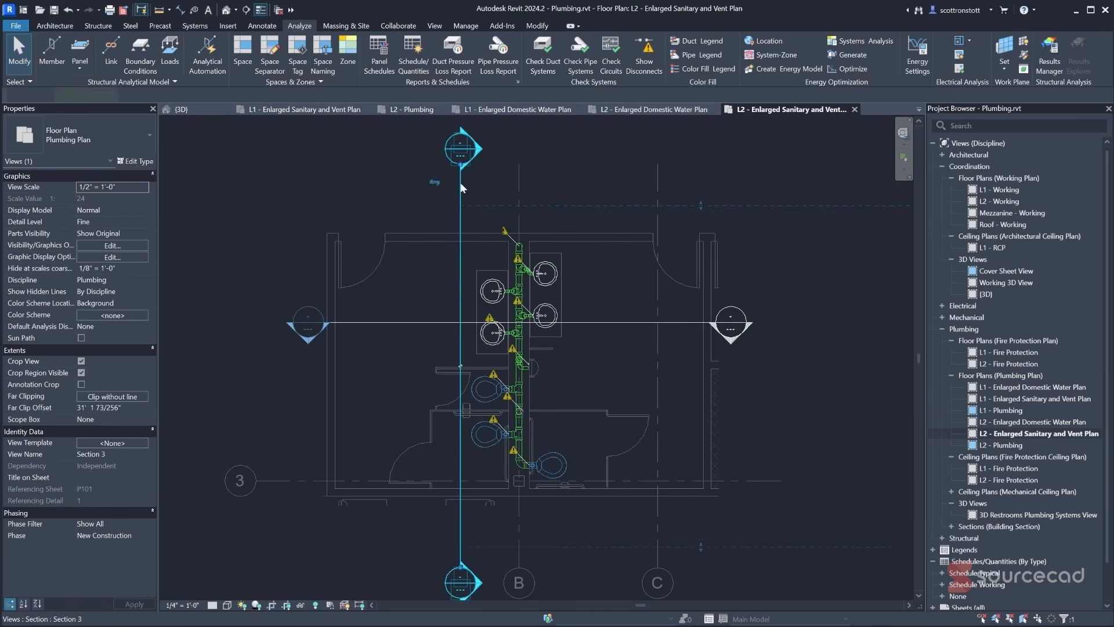
right_click(460, 184)
click(487, 245)
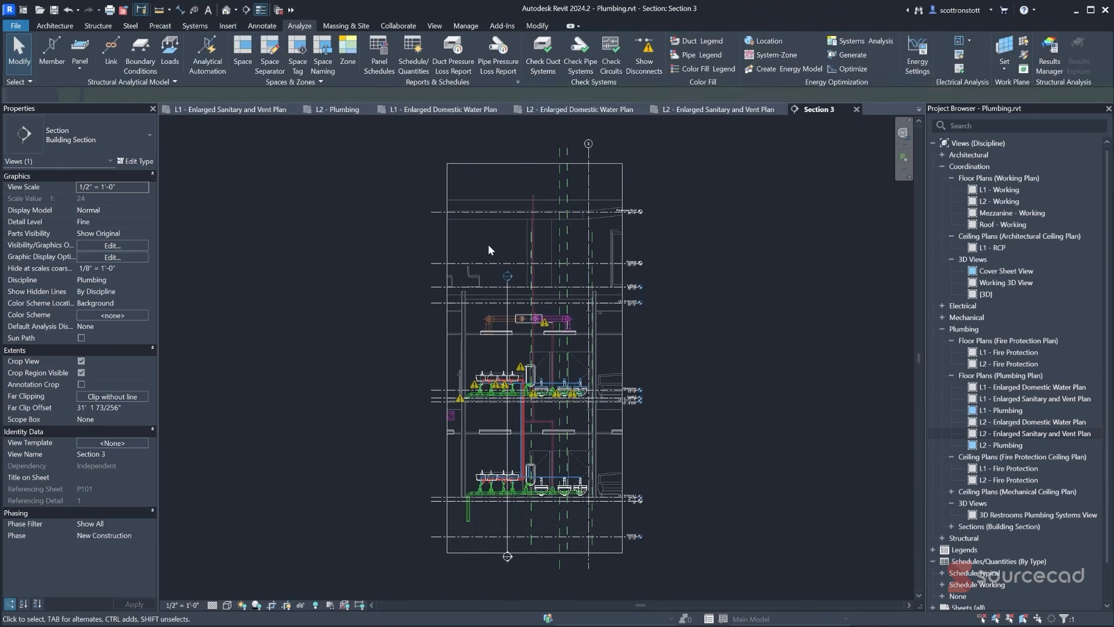
- Convert the L1 elbow at the top of the underground sanitary riser into a sanitary tee
scroll(458, 497, up, 5)
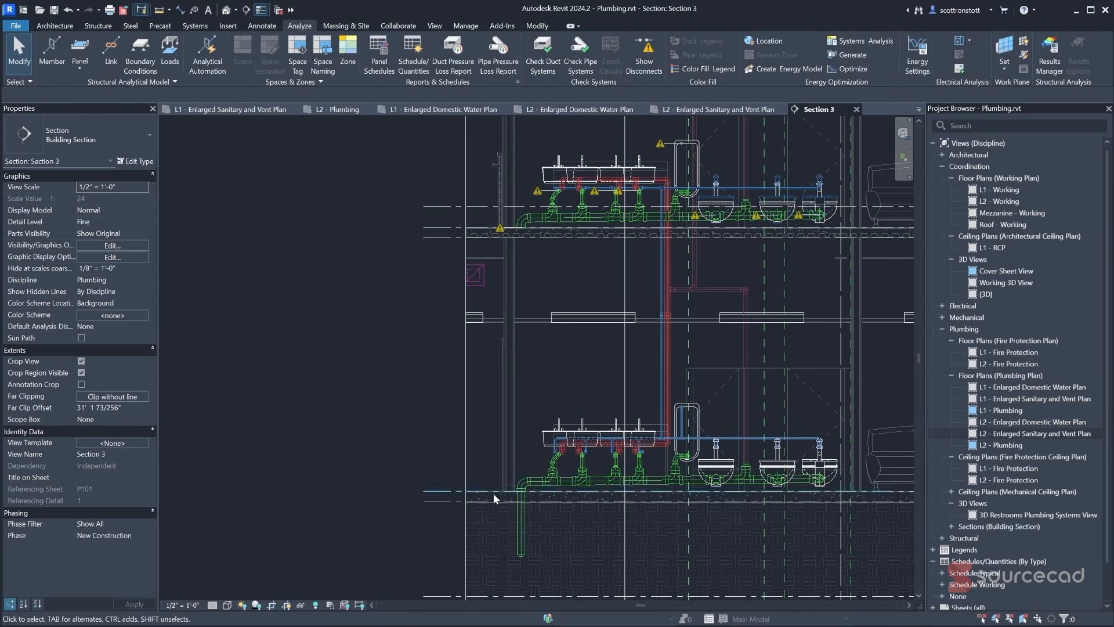
scroll(522, 500, up, 5)
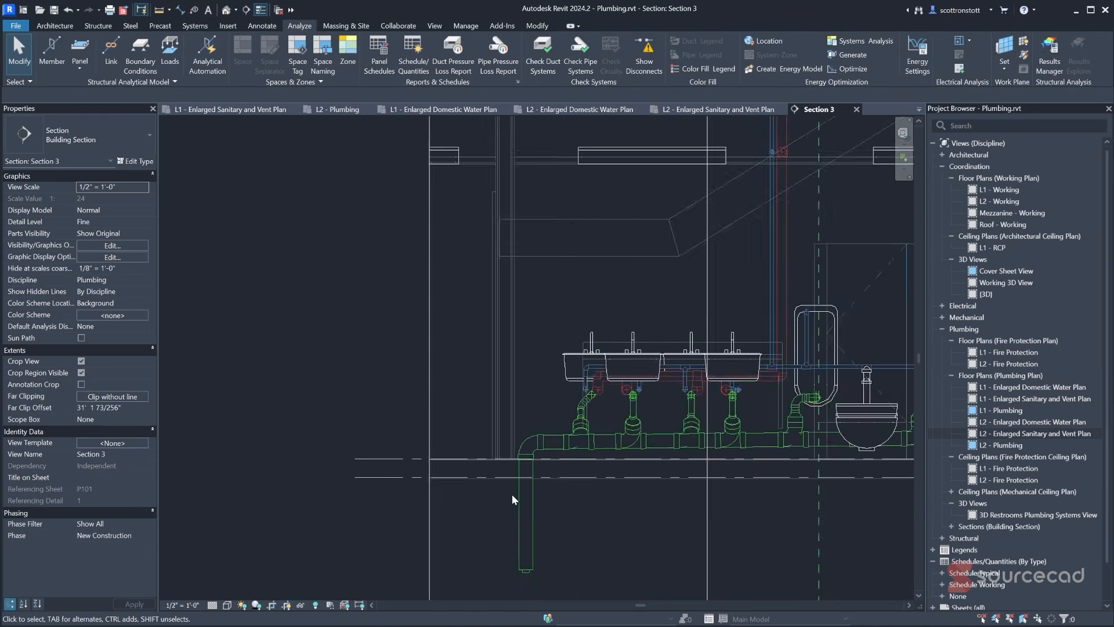
click(529, 414)
click(534, 398)
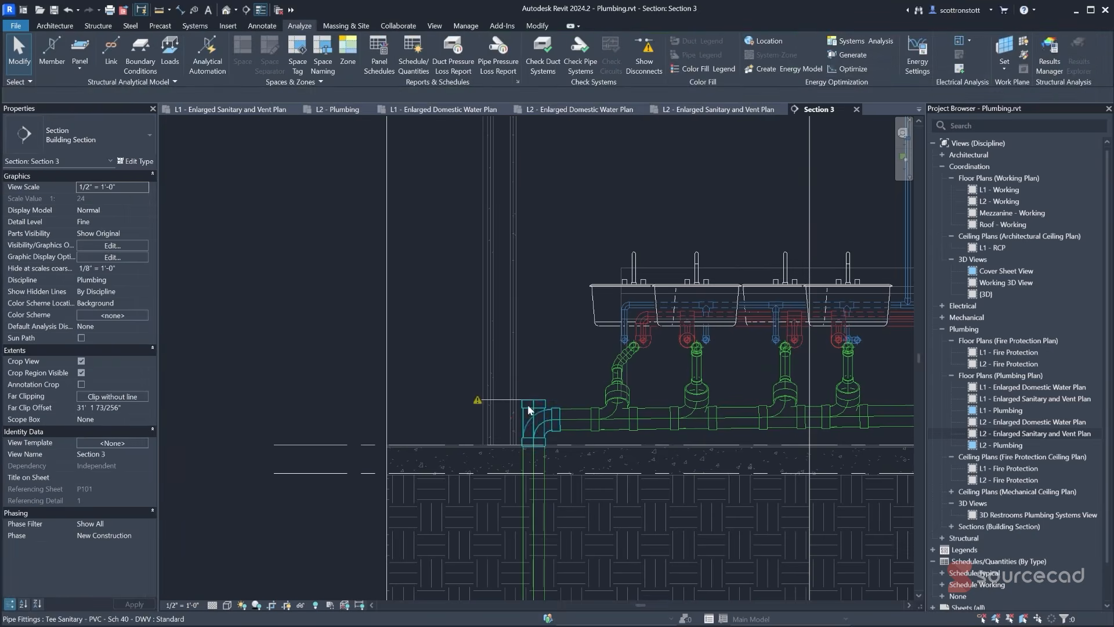
- Draw a vertical 4" PVC - DWV sanitary pipe from the top of the L1 tee up to the L2 elbow
click(530, 404)
right_click(532, 398)
click(552, 450)
scroll(542, 273, up, 1)
middle_drag(539, 268, 515, 592)
scroll(505, 283, down, 6)
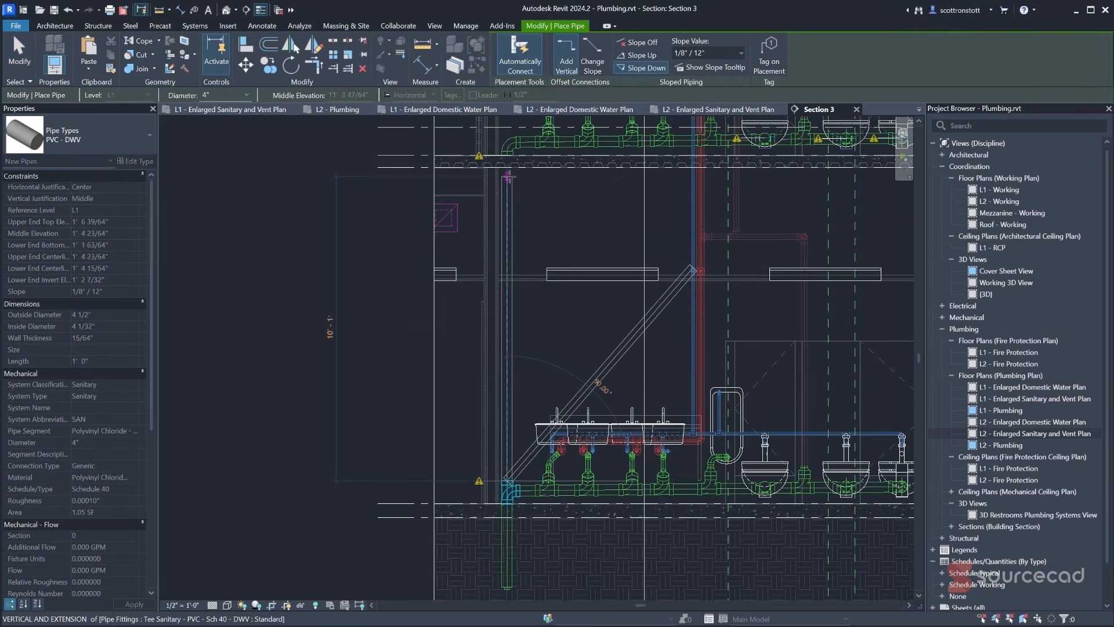
click(507, 155)
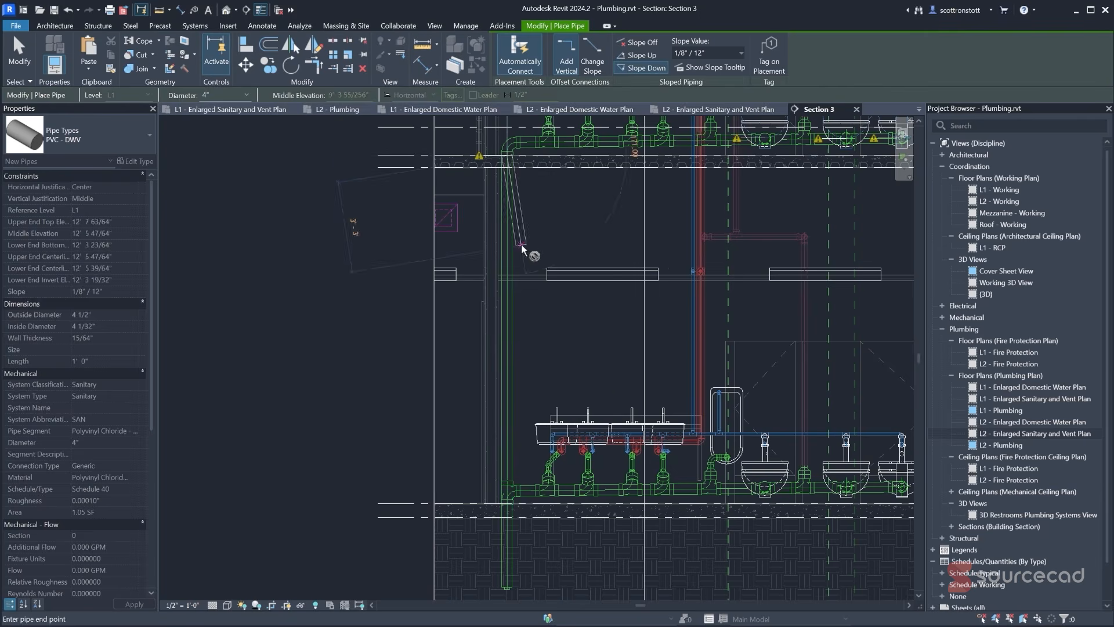
key(Escape)
scroll(508, 135, up, 5)
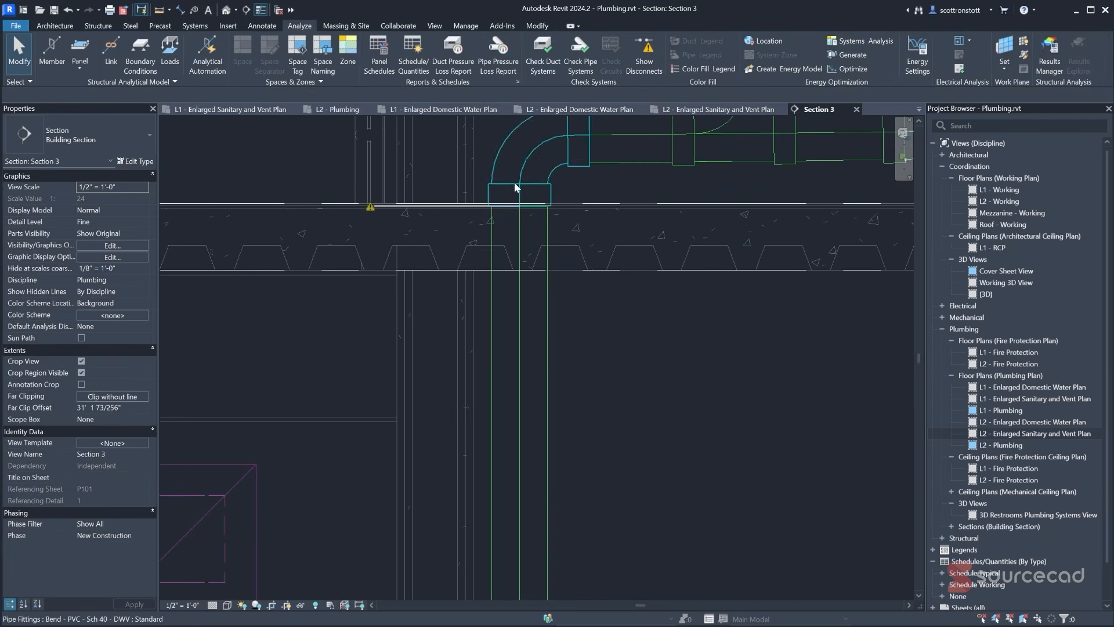
scroll(514, 174, up, 4)
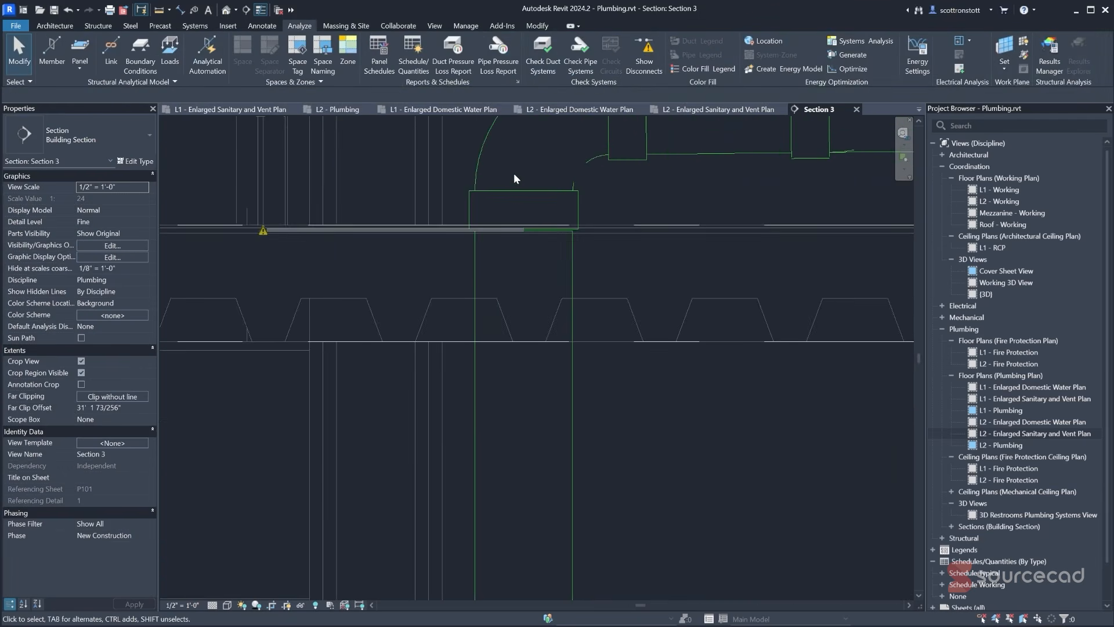
click(538, 25)
click(246, 44)
key(Escape)
key(Escape)
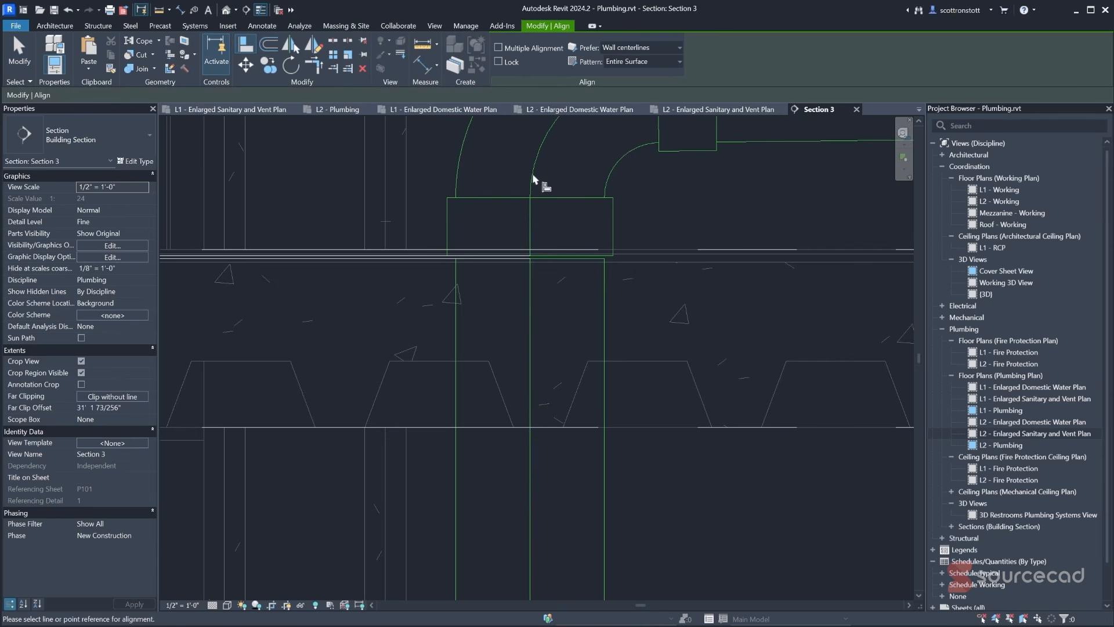
- Try to extend the upper end of the vertical 4" pipe into the L2 elbow's lower connection
click(524, 269)
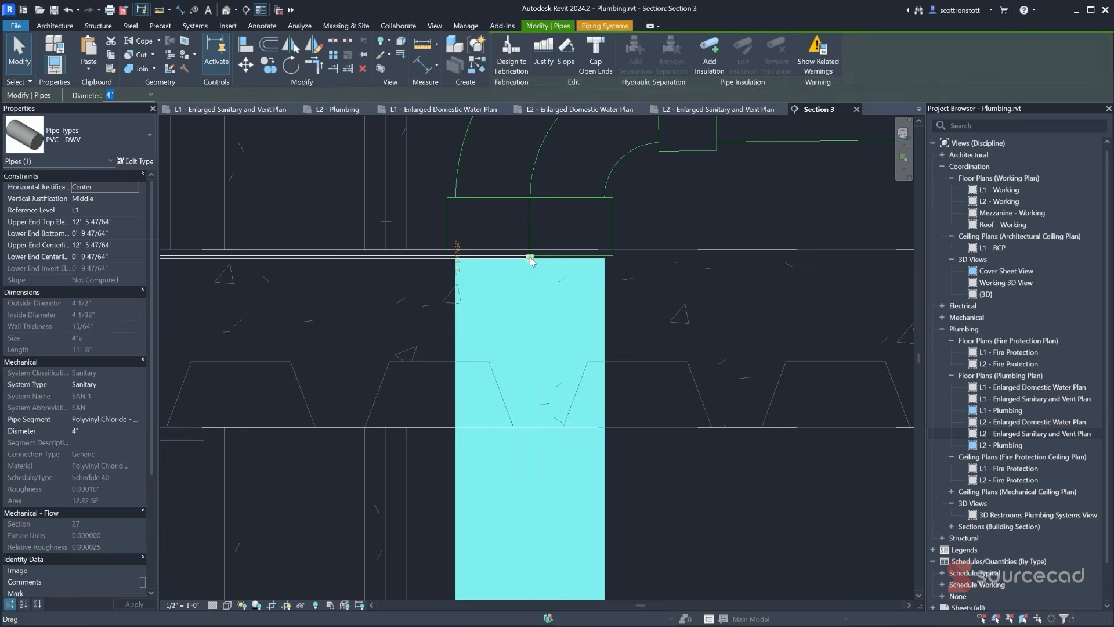
mouse_move(530, 259)
mouse_down()
mouse_move(528, 241)
mouse_move(529, 257)
mouse_up()
mouse_move(529, 216)
mouse_down()
mouse_move(530, 257)
mouse_move(529, 233)
mouse_up()
click(640, 314)
click(605, 280)
click(604, 354)
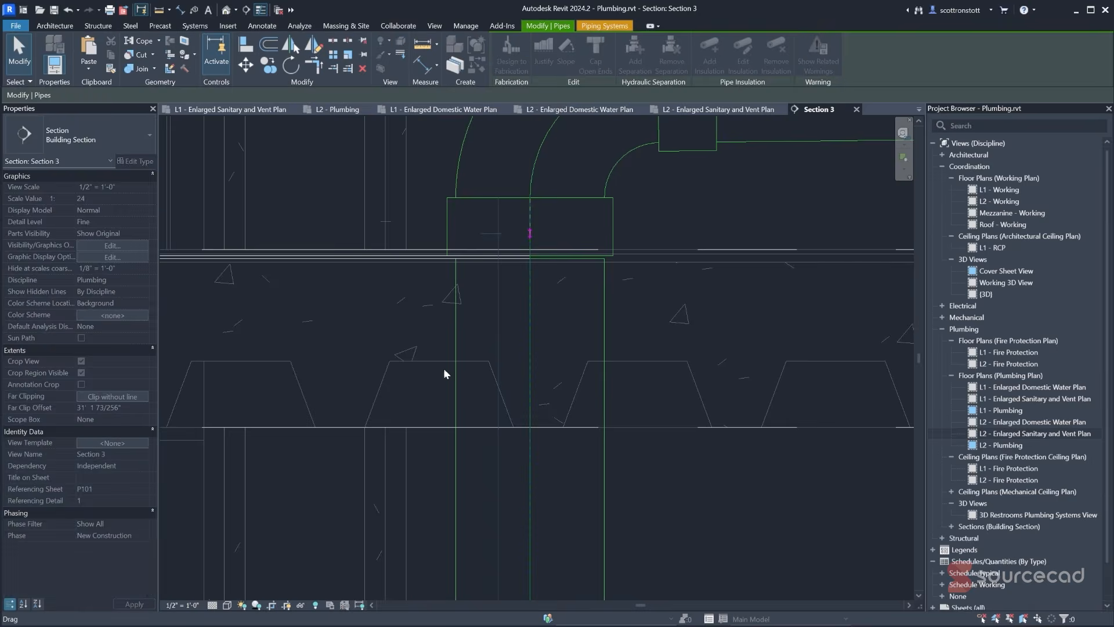
click(648, 233)
- Return to the L2 - Enlarged Sanitary and Vent Plan and turn off the pipe disconnect markers
click(696, 116)
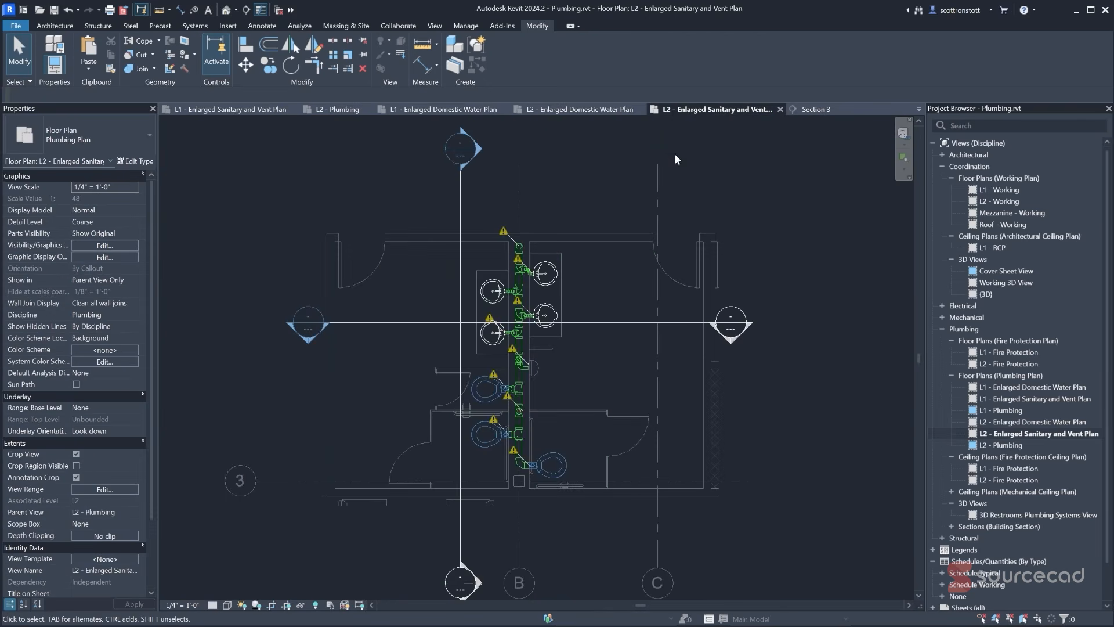
scroll(525, 247, up, 6)
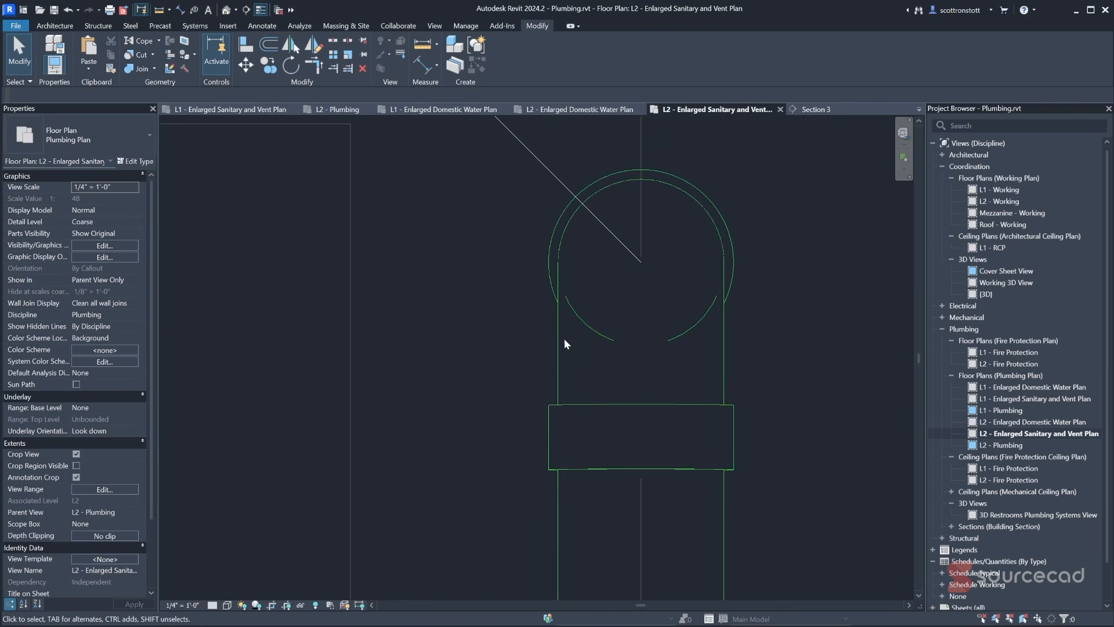
scroll(636, 346, down, 6)
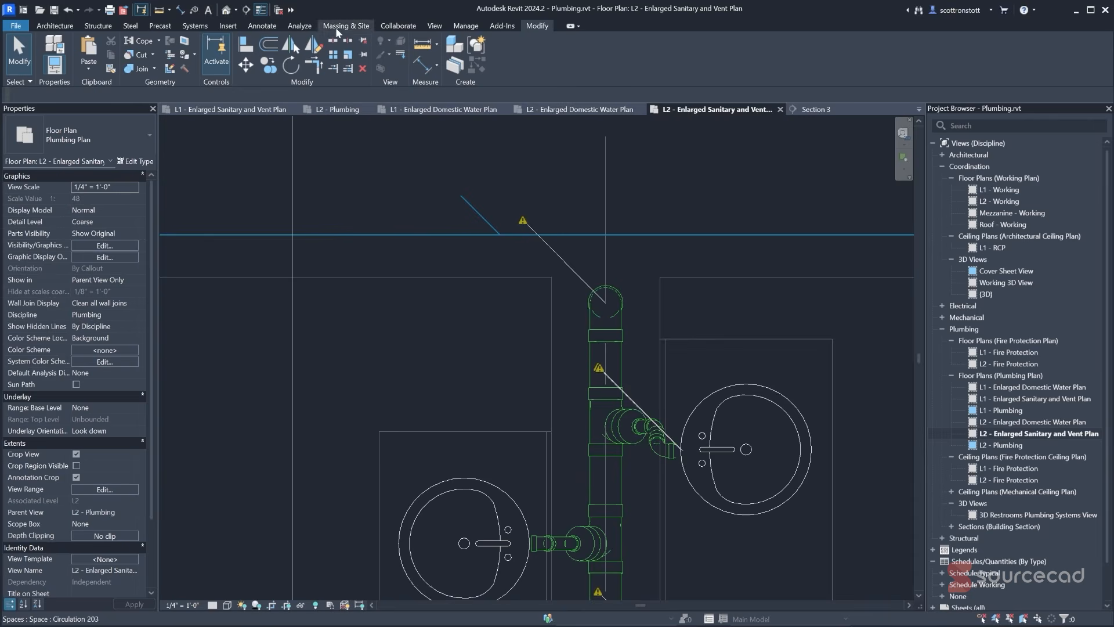
click(440, 25)
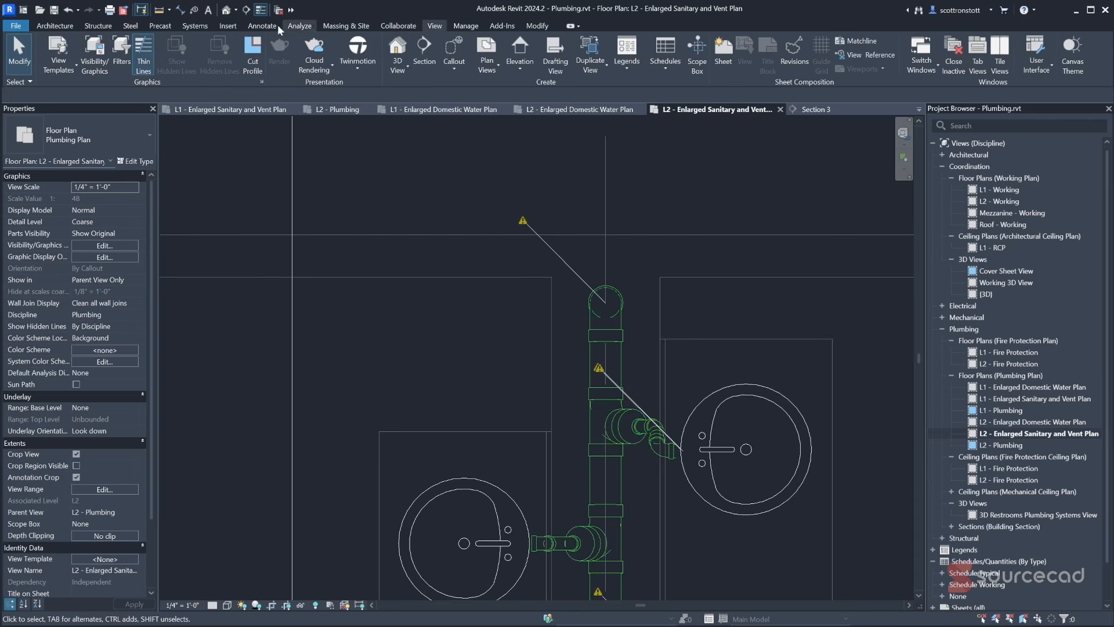
click(300, 26)
click(645, 53)
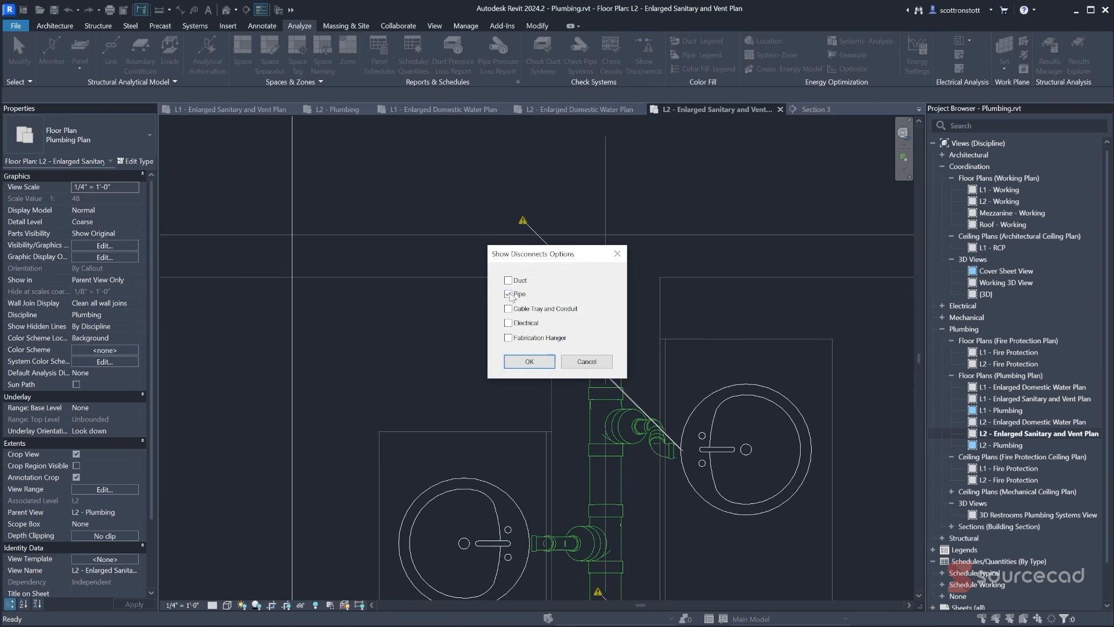
click(514, 365)
- Open the {3D} view and examine the L2 sanitary piping and the 2" vertical vent pipe by the toilets
scroll(479, 330, down, 6)
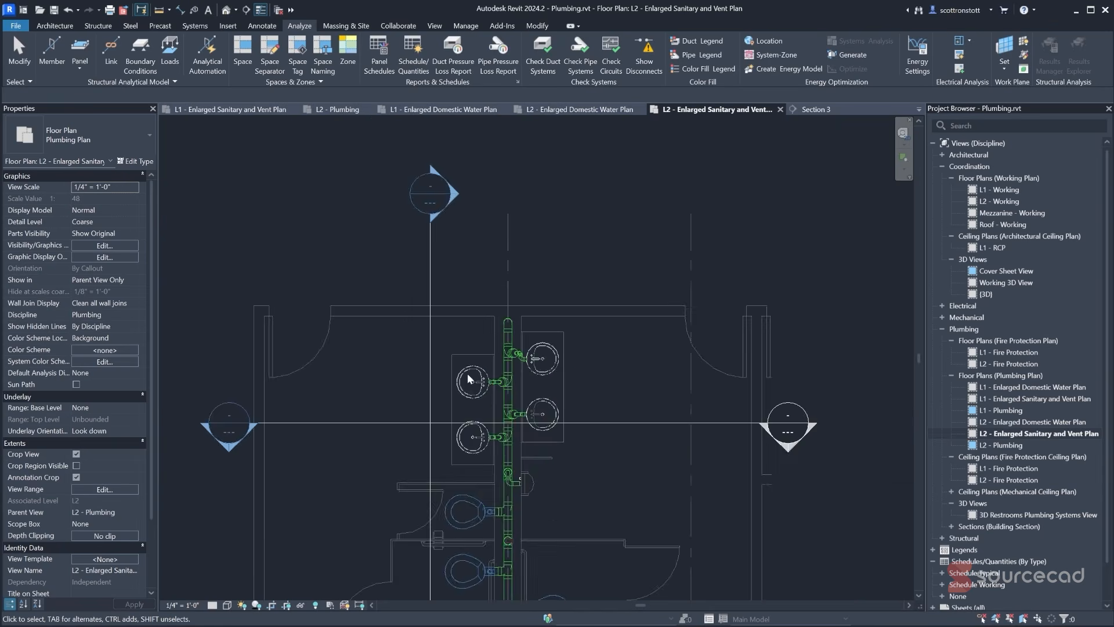
middle_drag(492, 475, 524, 320)
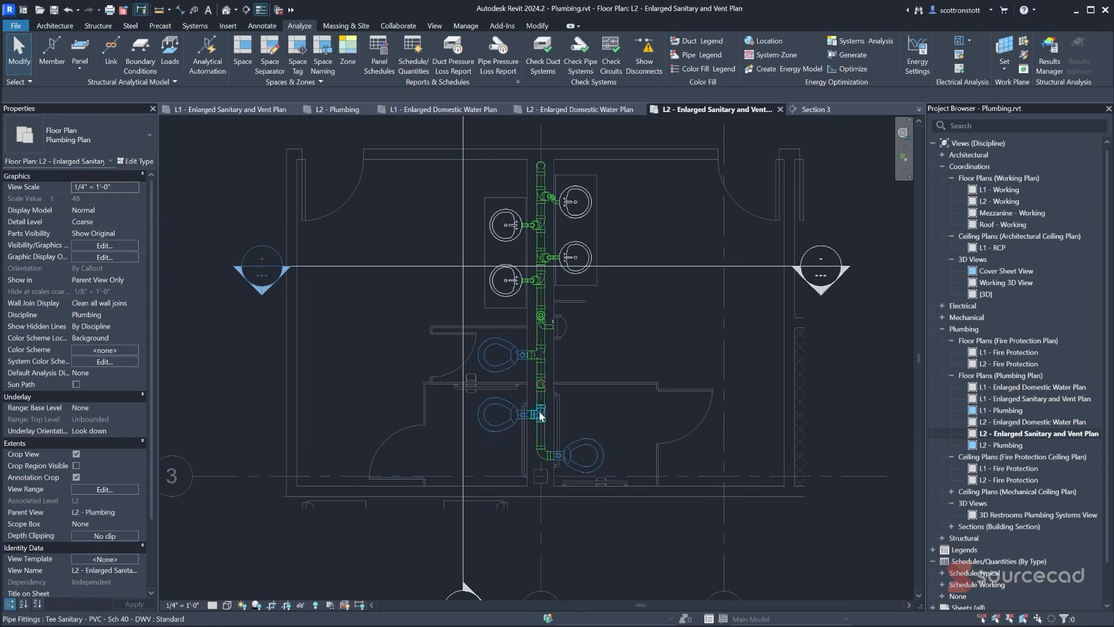
scroll(521, 394, up, 5)
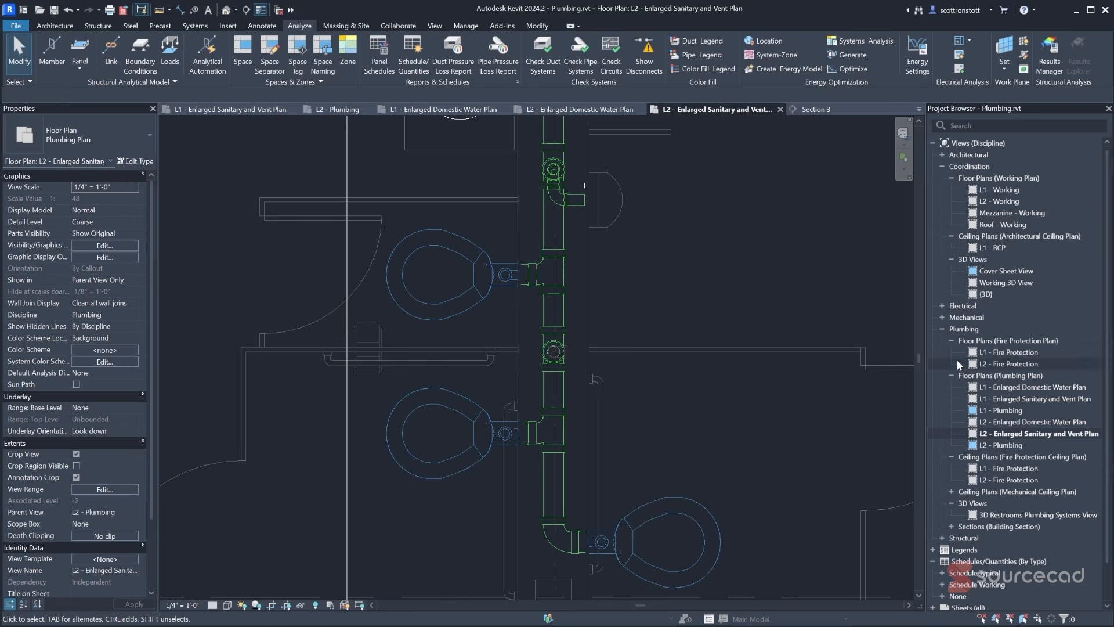
double_click(986, 294)
shift+middle_drag(465, 386, 537, 409)
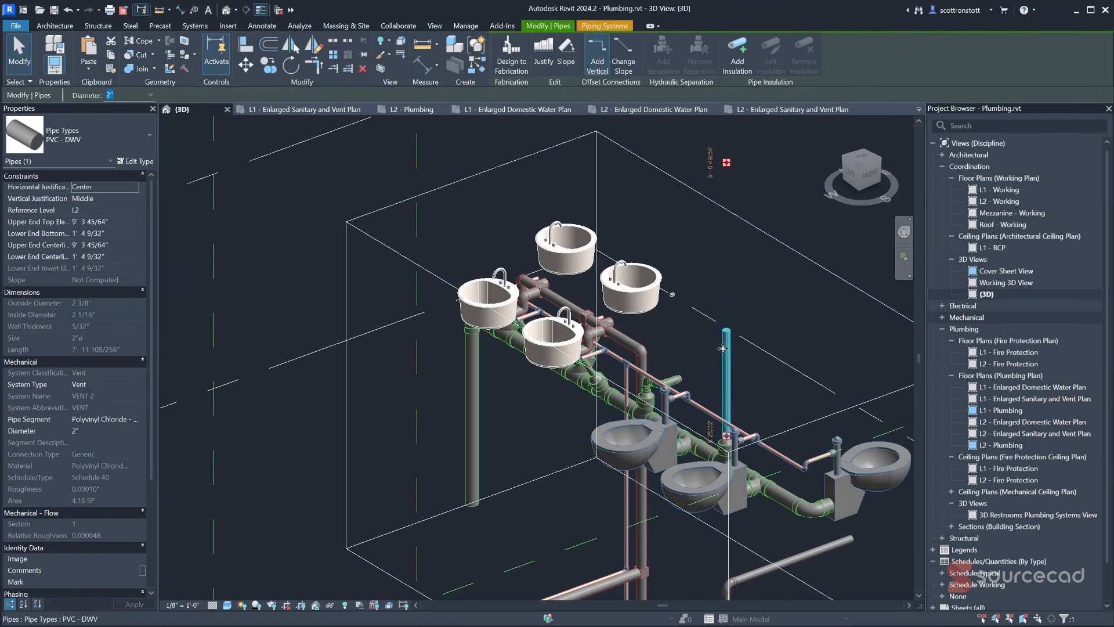
scroll(608, 449, down, 4)
scroll(607, 449, up, 6)
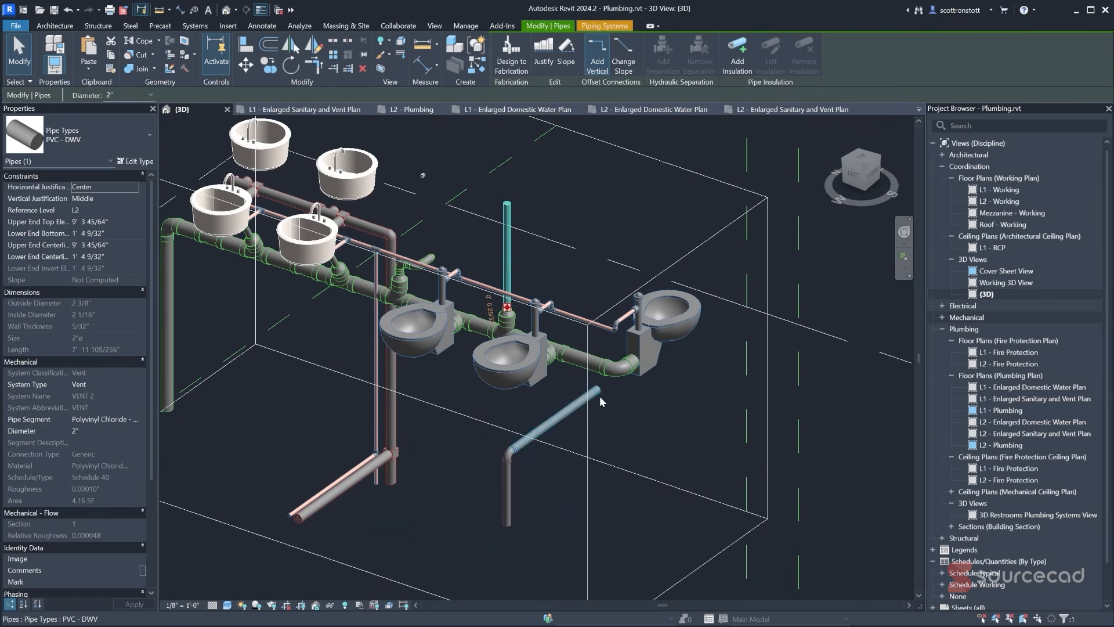
scroll(611, 406, down, 3)
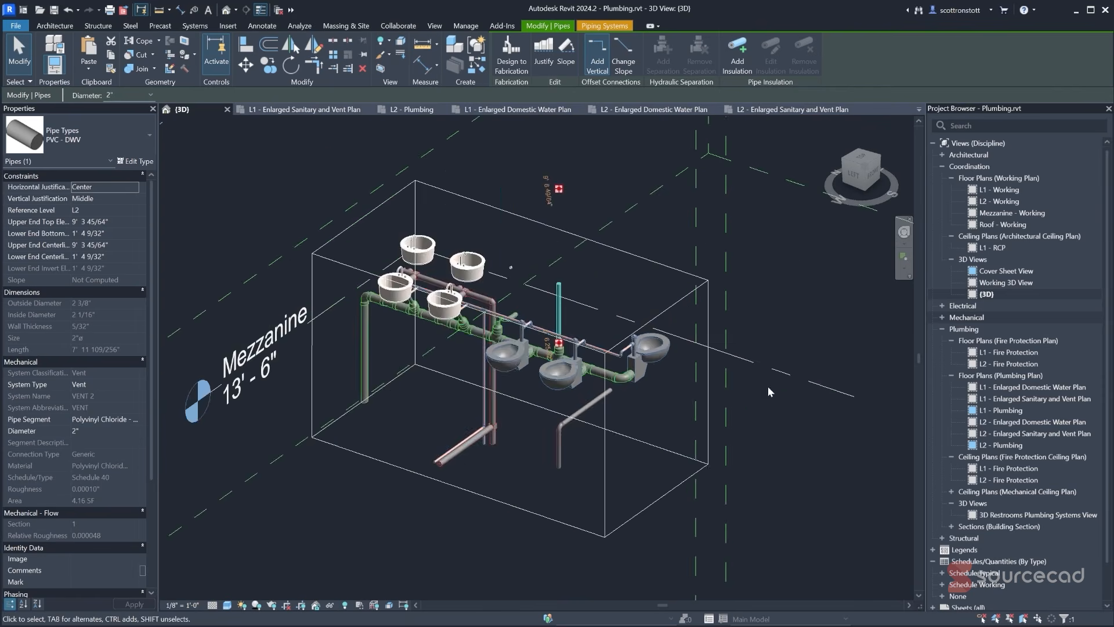
- Enlarge the {3D} view's section box horizontally until it encloses the full vent run from the restrooms to the far vertical riser
shift+middle_drag(768, 388, 555, 415)
click(622, 329)
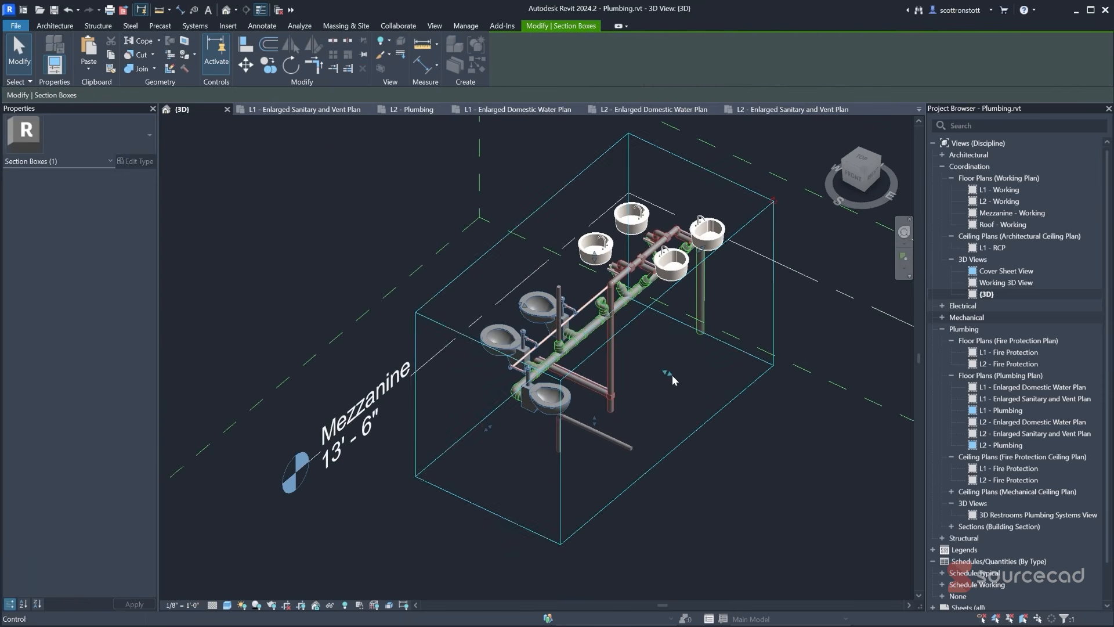
drag(672, 374, 830, 450)
shift+middle_drag(594, 355, 612, 358)
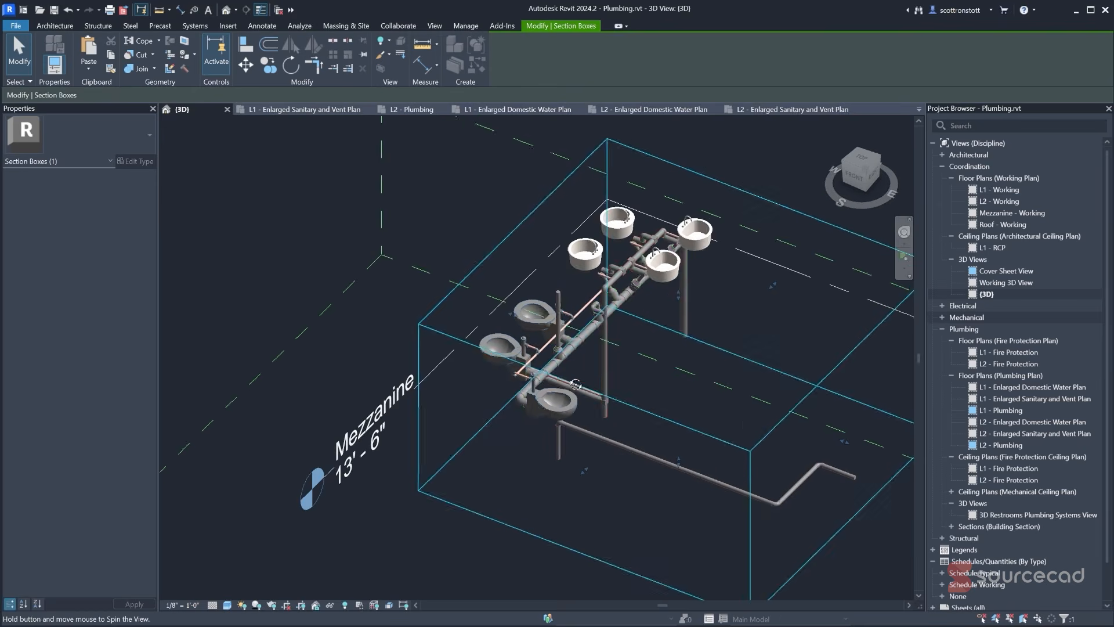
middle_drag(739, 383, 463, 358)
drag(568, 403, 803, 498)
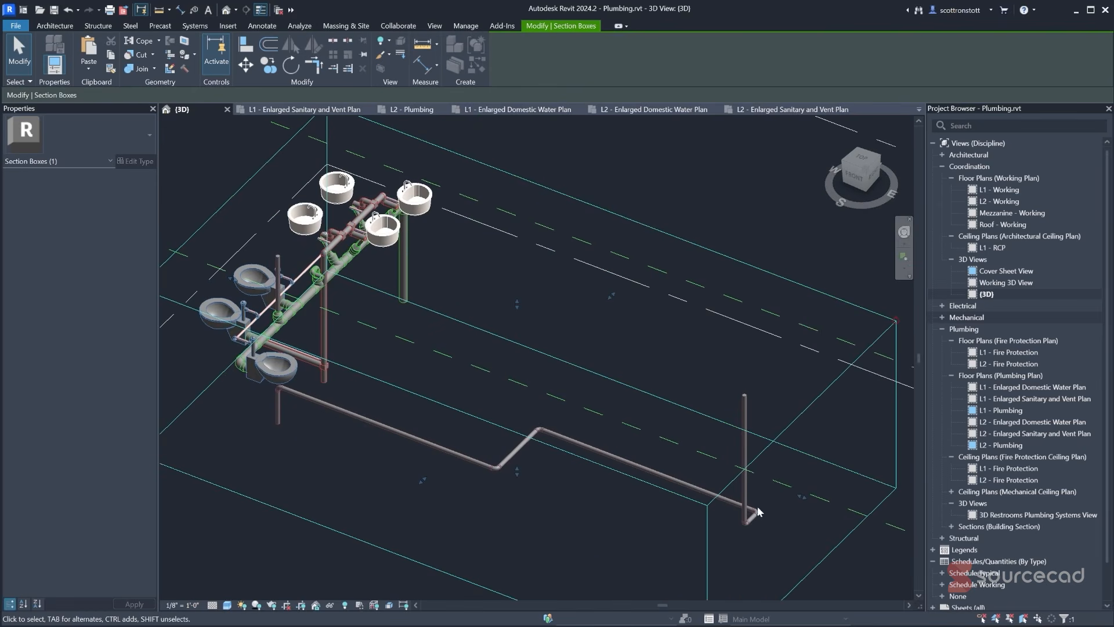
shift+middle_drag(551, 513, 743, 430)
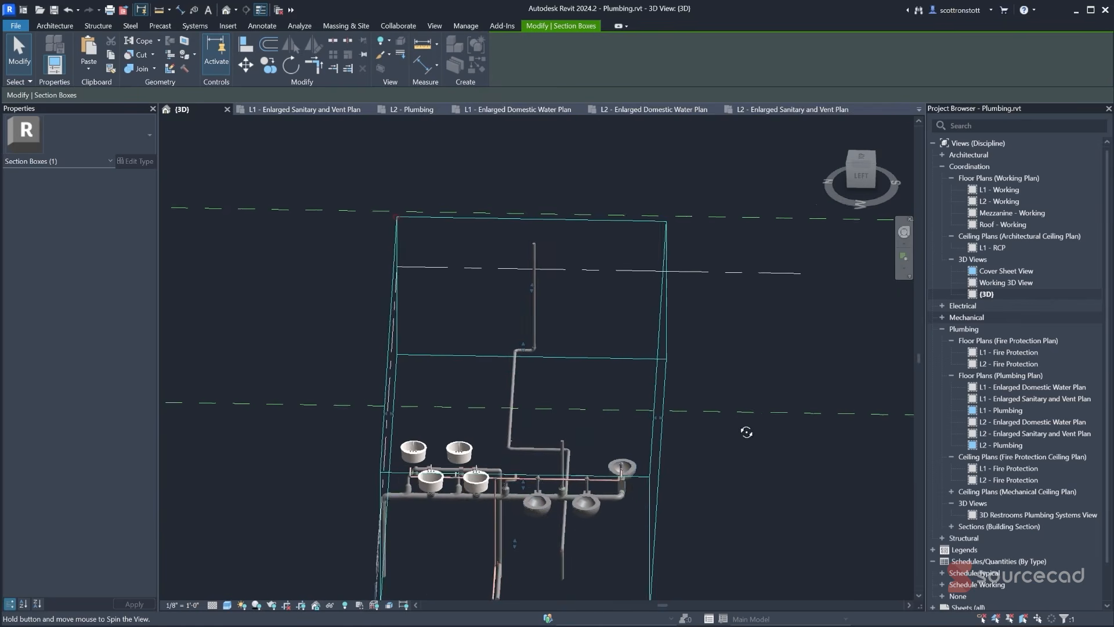
scroll(584, 497, up, 6)
shift+middle_drag(527, 520, 542, 431)
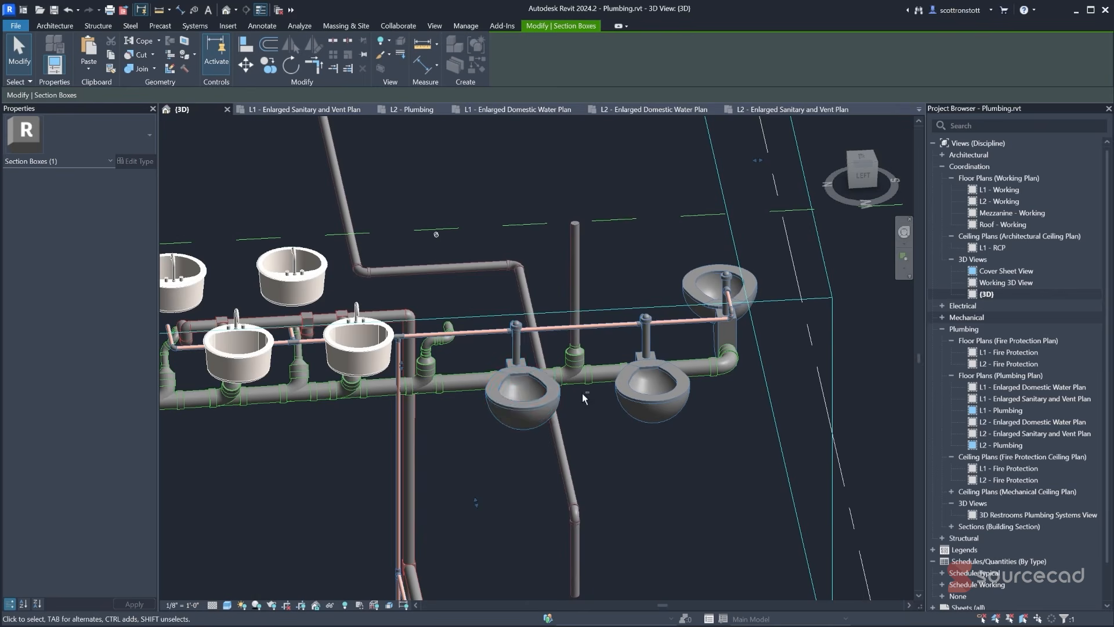
shift+middle_drag(583, 392, 512, 391)
mouse_move(590, 389)
shift+middle_down()
mouse_move(734, 367)
mouse_move(708, 385)
mouse_move(587, 382)
shift+middle_up()
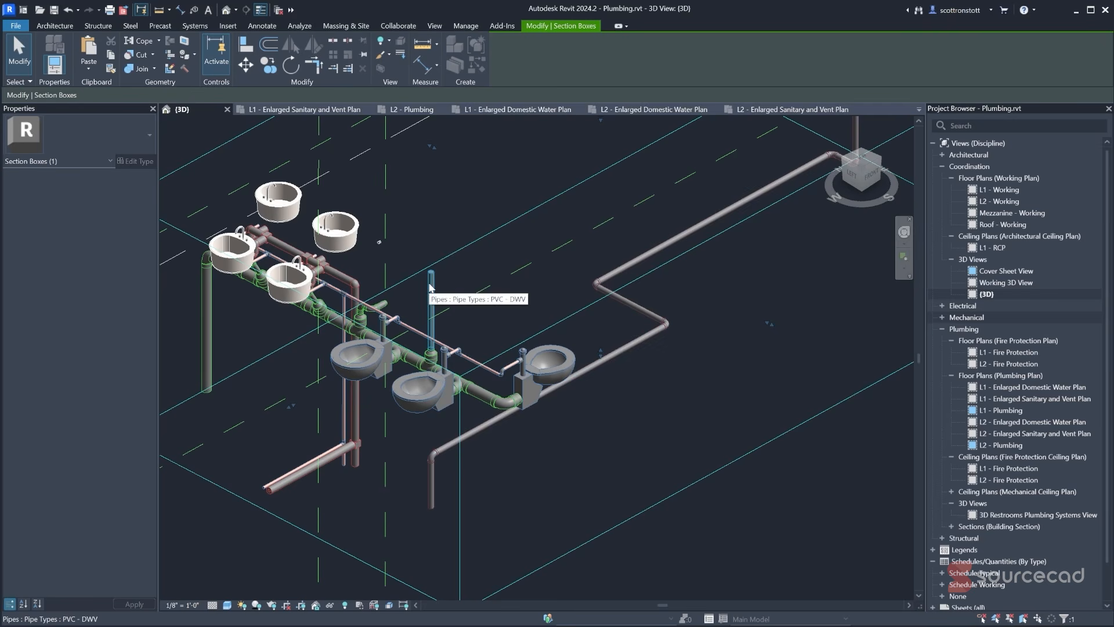
- Open the Working 3D View and examine the restroom core, including the vertical copper pipe inside its plumbing wall
double_click(993, 283)
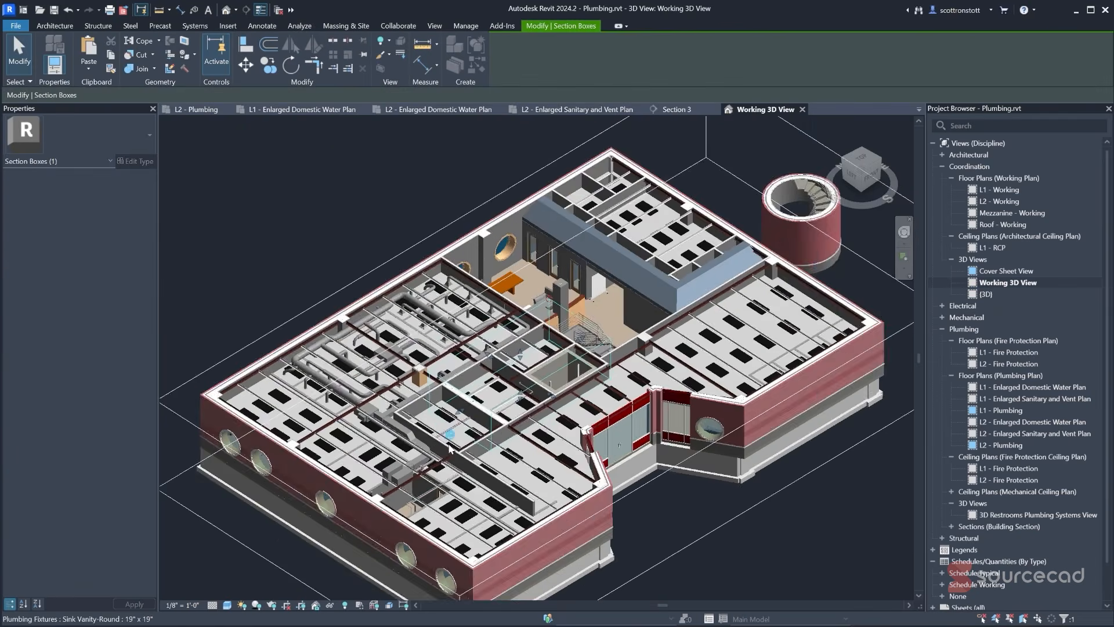
scroll(450, 444, up, 8)
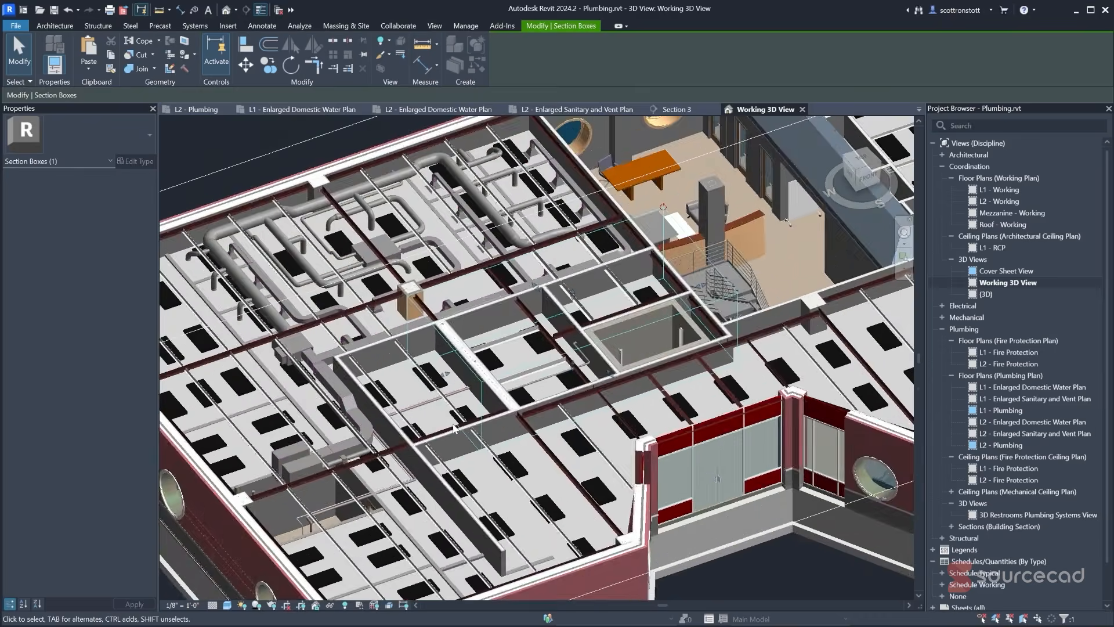
scroll(454, 429, up, 6)
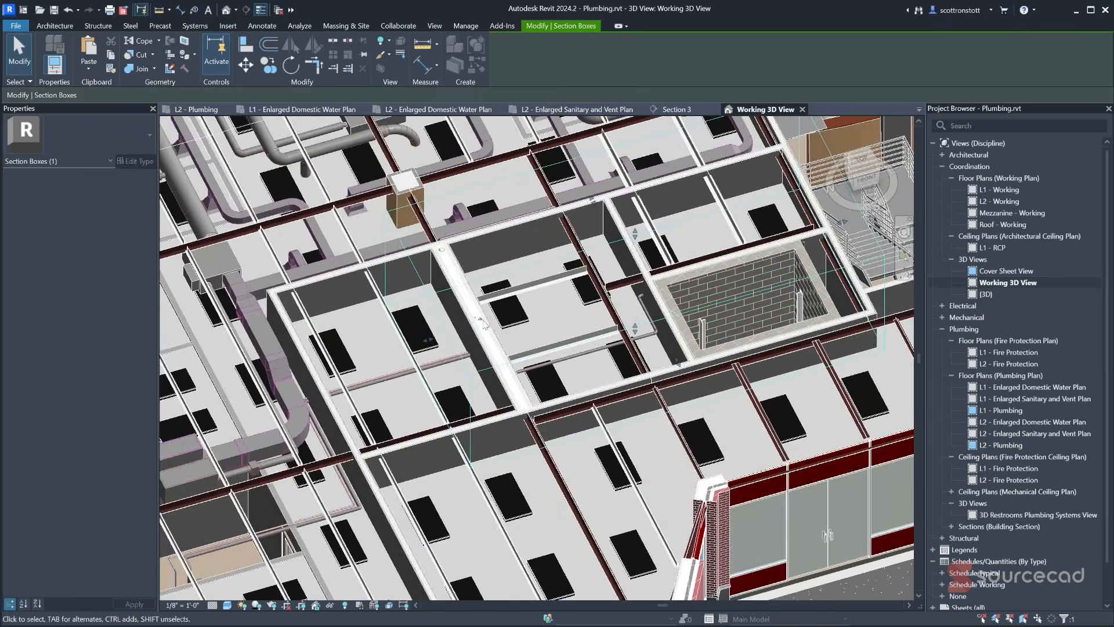
scroll(484, 324, up, 3)
click(480, 318)
scroll(481, 316, up, 3)
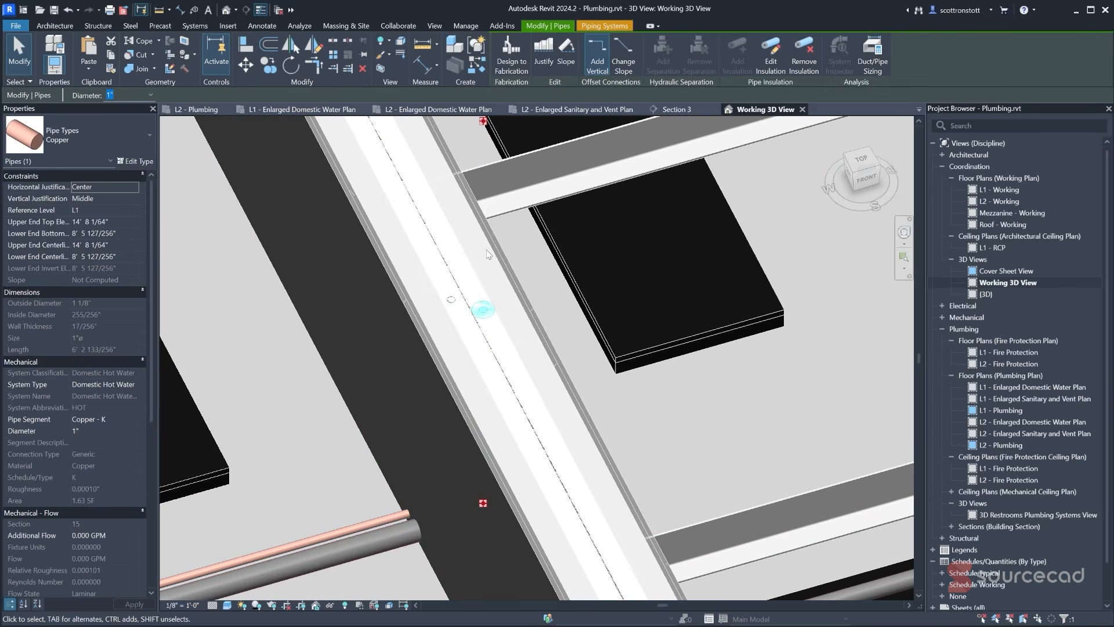
scroll(490, 257, down, 6)
scroll(674, 244, up, 2)
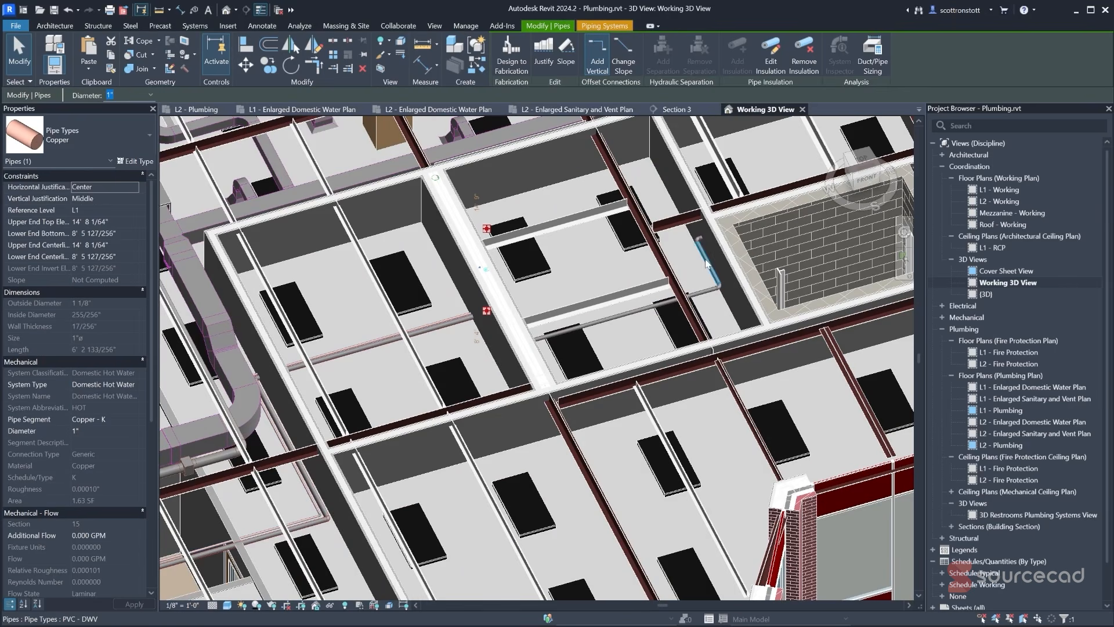
shift+middle_drag(518, 328, 528, 375)
scroll(570, 295, down, 1)
scroll(569, 295, down, 3)
scroll(528, 375, down, 2)
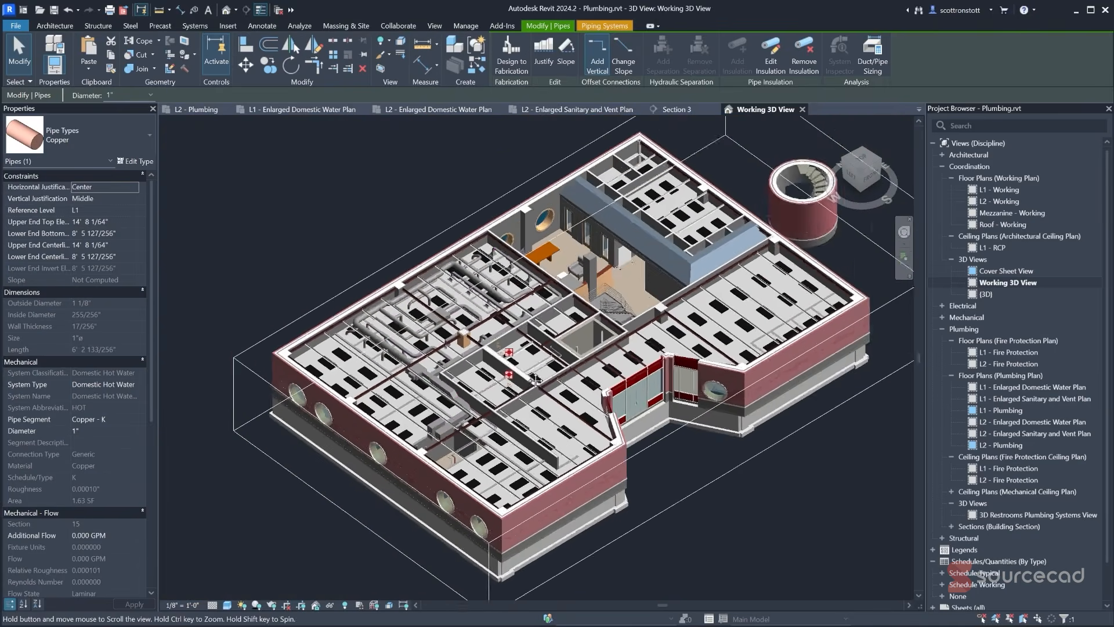
- Raise the top of the Working 3D View's section box to expose the ductwork above the L2 restroom ceilings
click(310, 347)
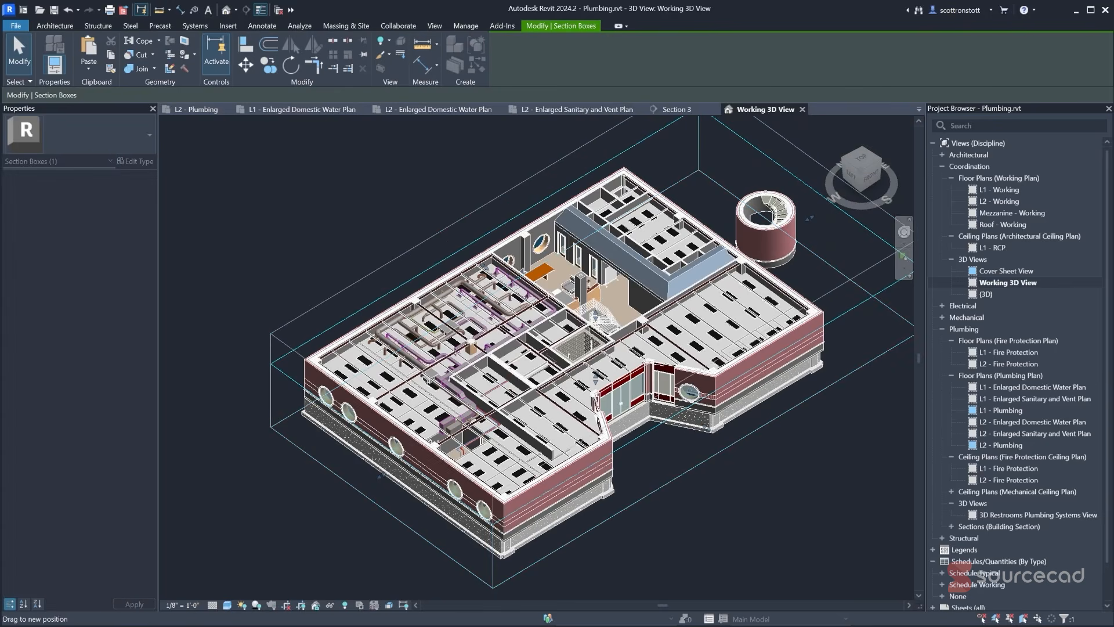
drag(594, 314, 599, 277)
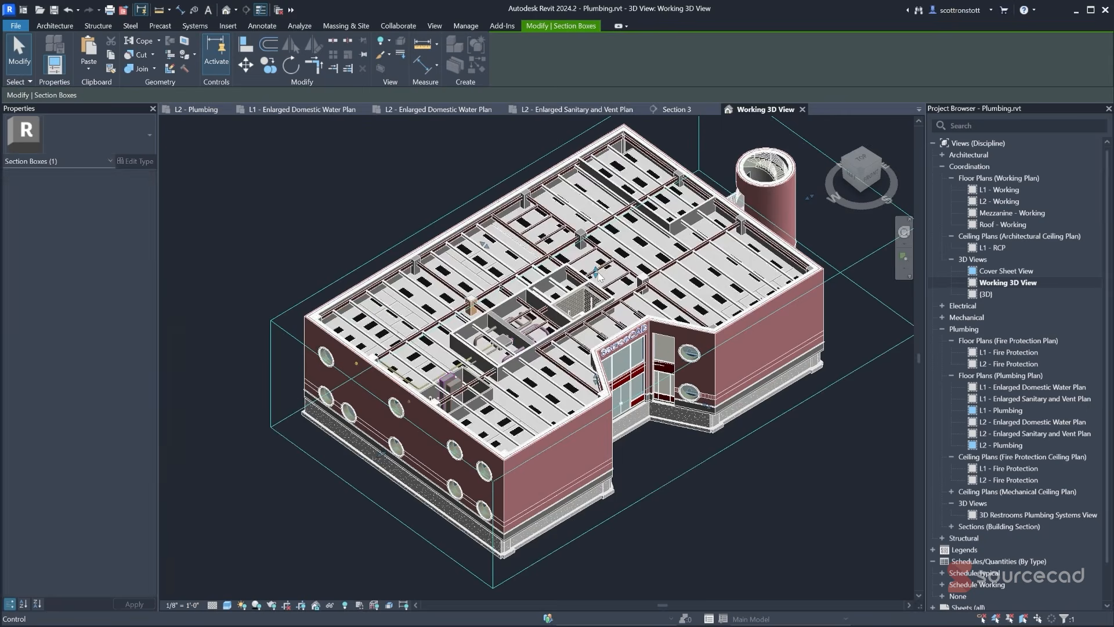
scroll(531, 333, up, 6)
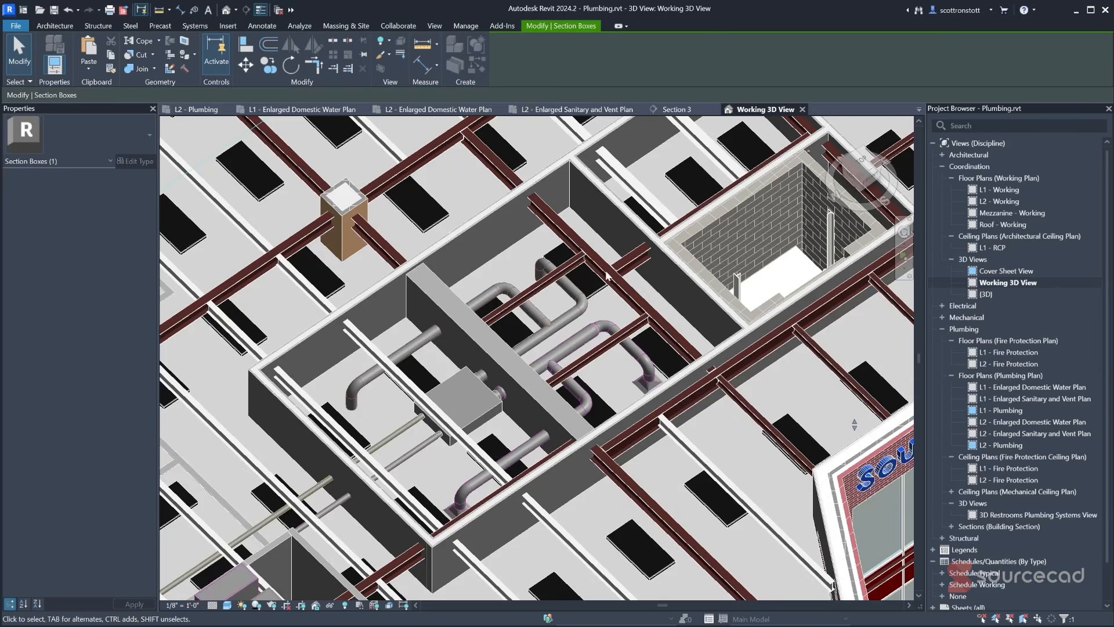
shift+middle_drag(608, 277, 631, 372)
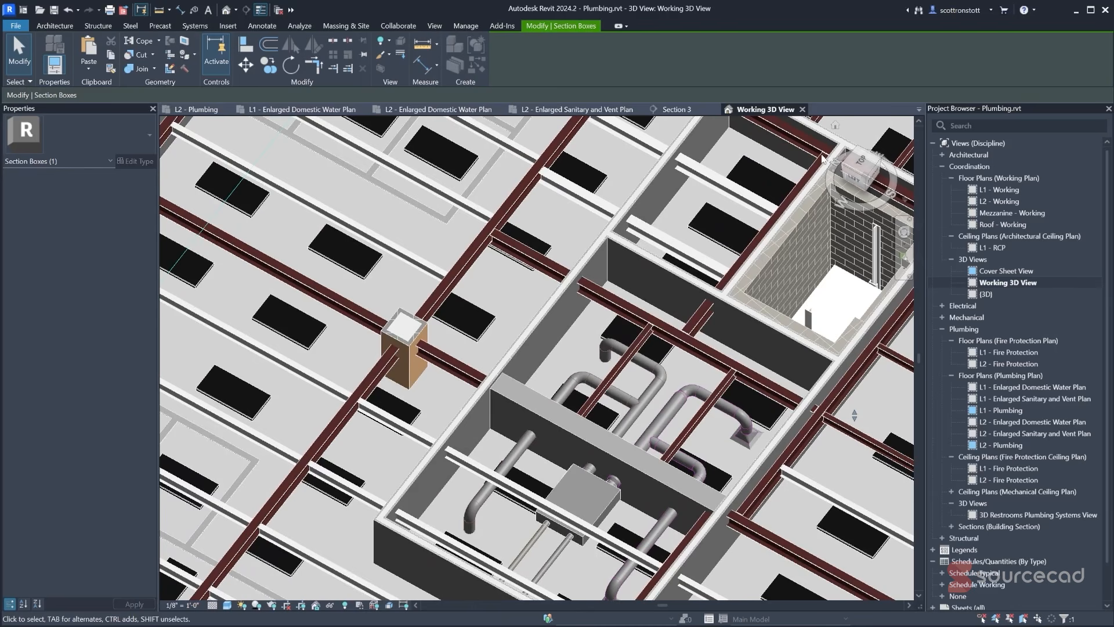
- Check the L2 enlarged sanitary plan and the {3D} view for the vertical 2" vent pipe between the L2 toilets
click(559, 109)
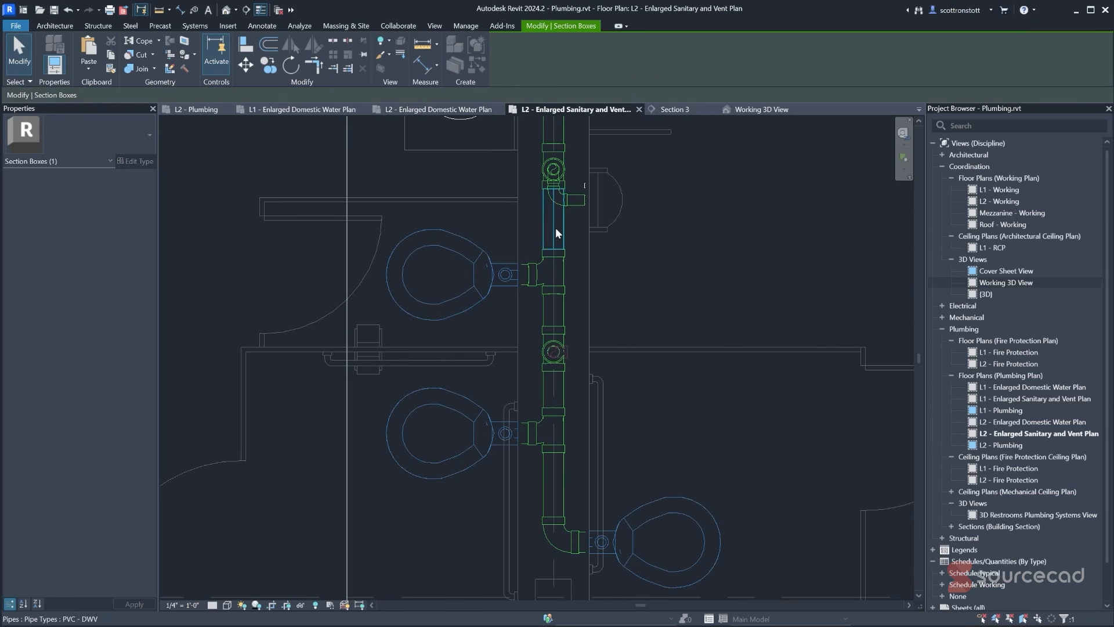
double_click(970, 295)
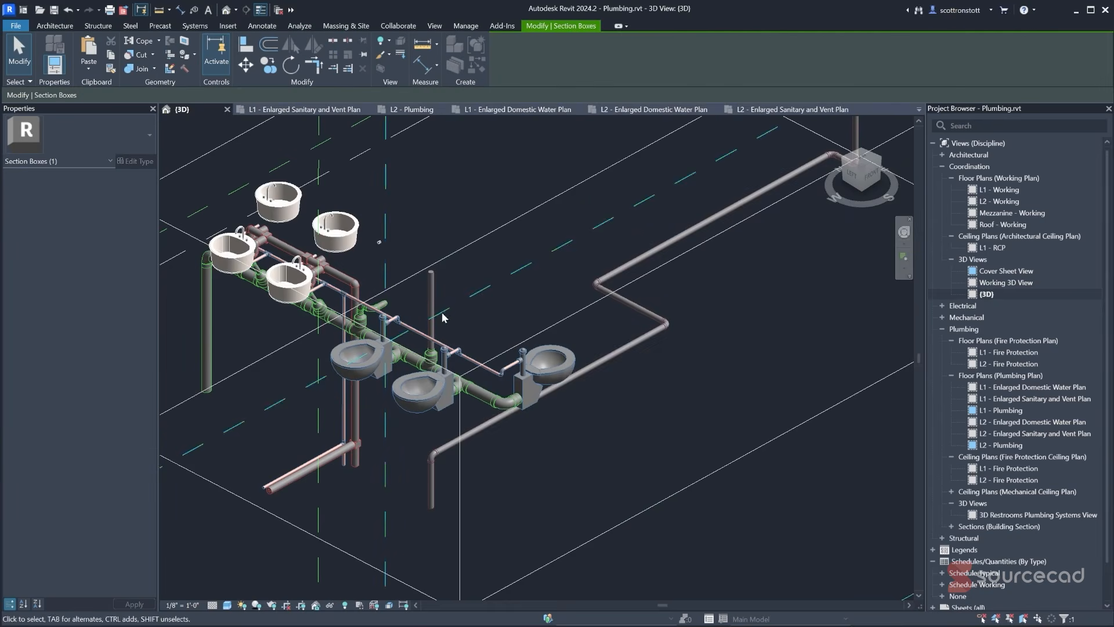
shift+middle_drag(430, 297, 776, 357)
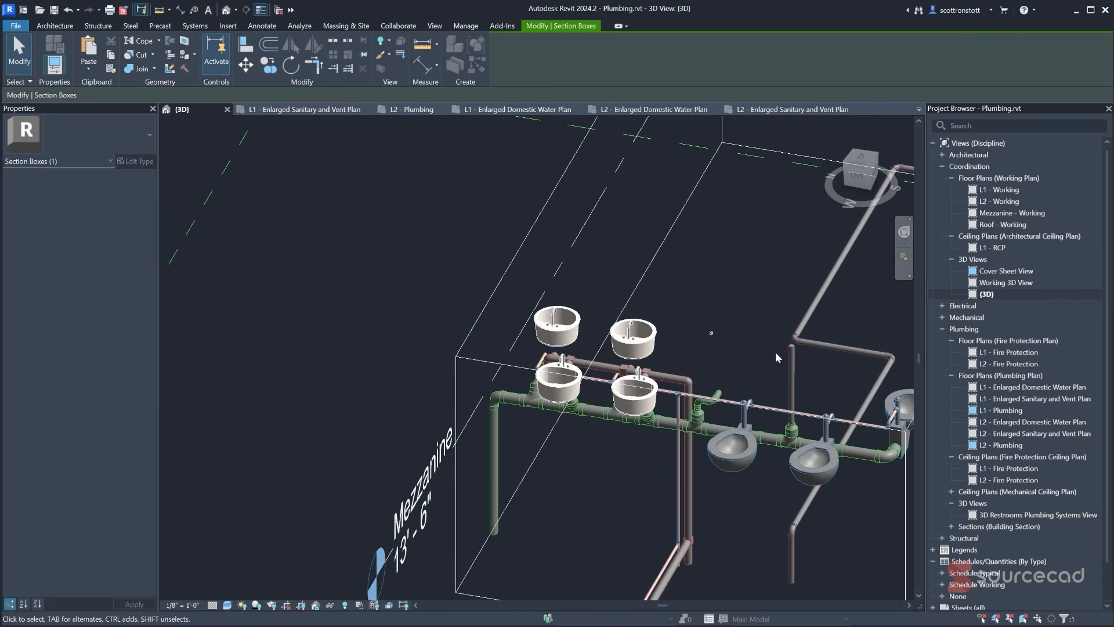
click(785, 360)
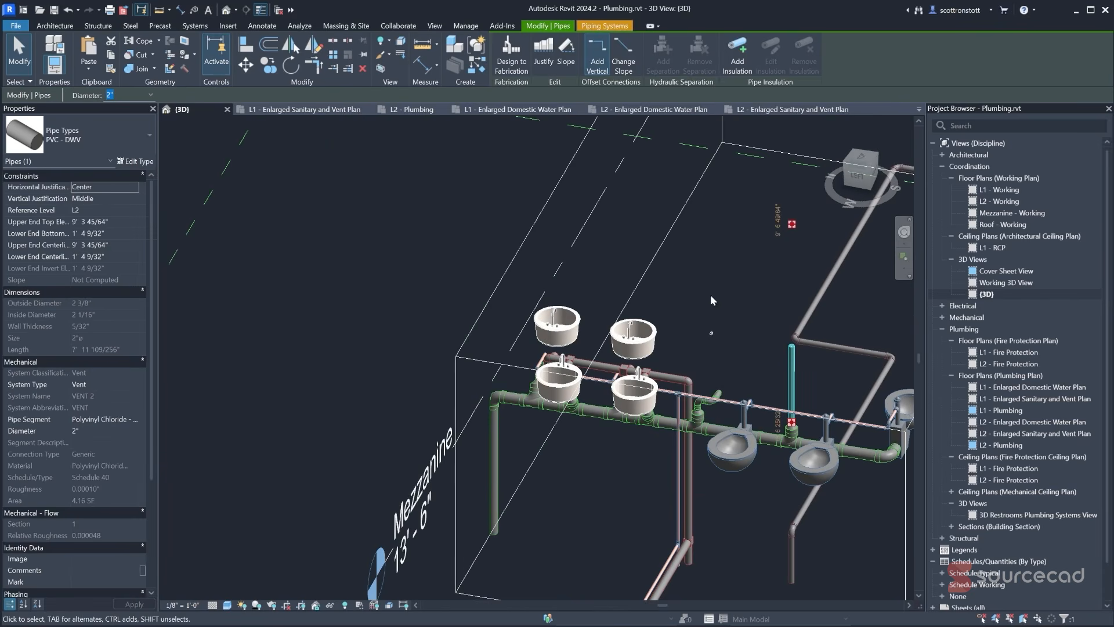
shift+middle_drag(713, 299, 506, 312)
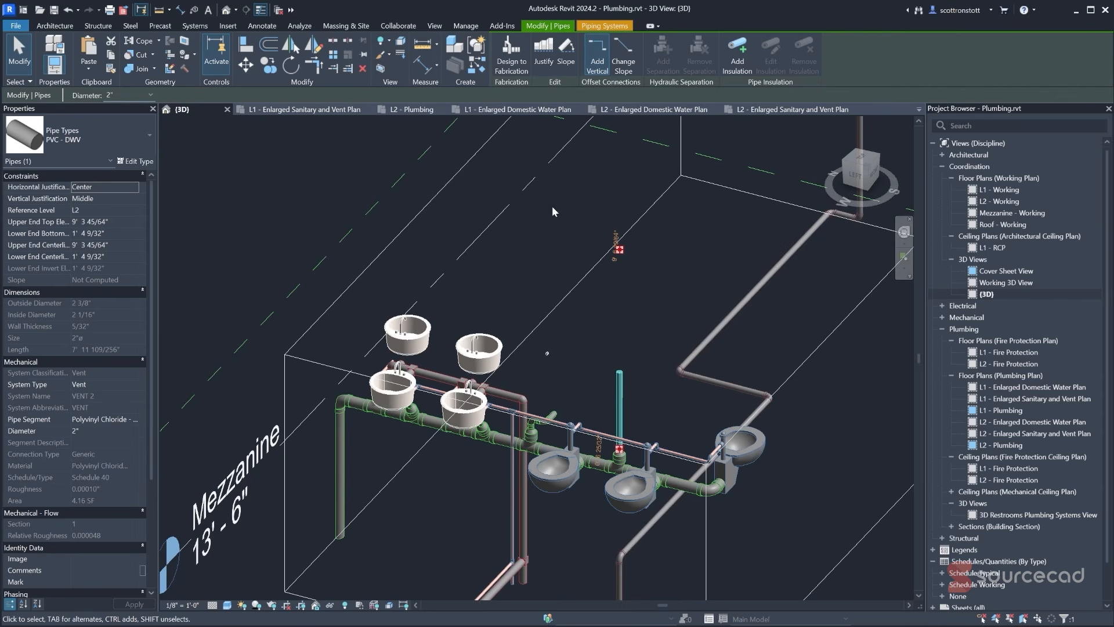
scroll(649, 285, down, 2)
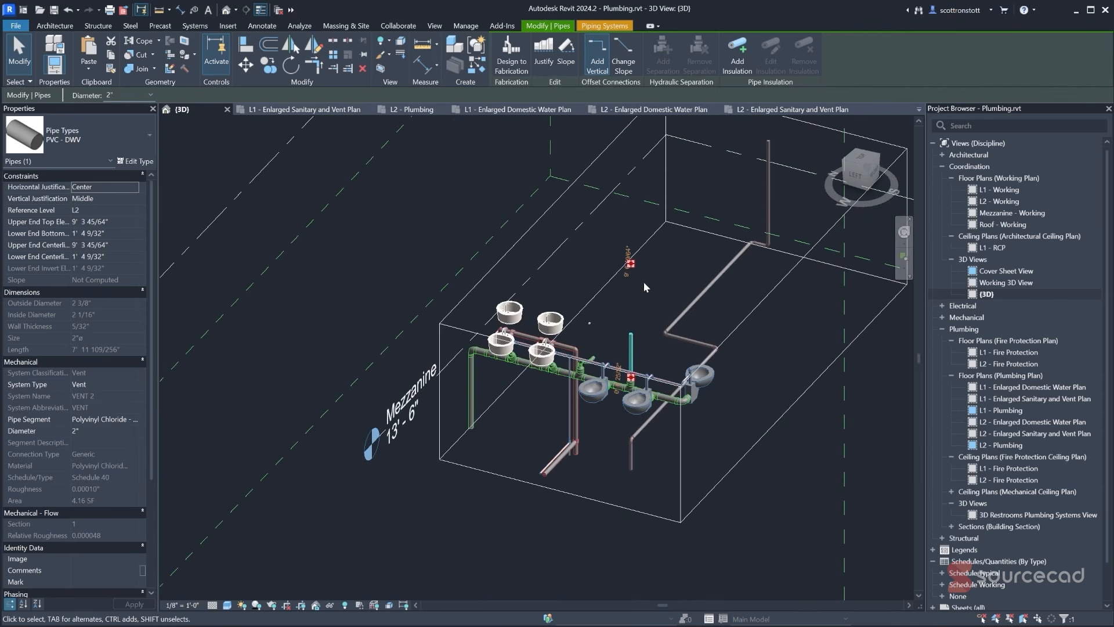
- In Section 3, lower the 2" PVC bend atop the L2 vent pipe to a middle elevation of 9' 1 17/64", clear of the duct
click(637, 111)
double_click(500, 170)
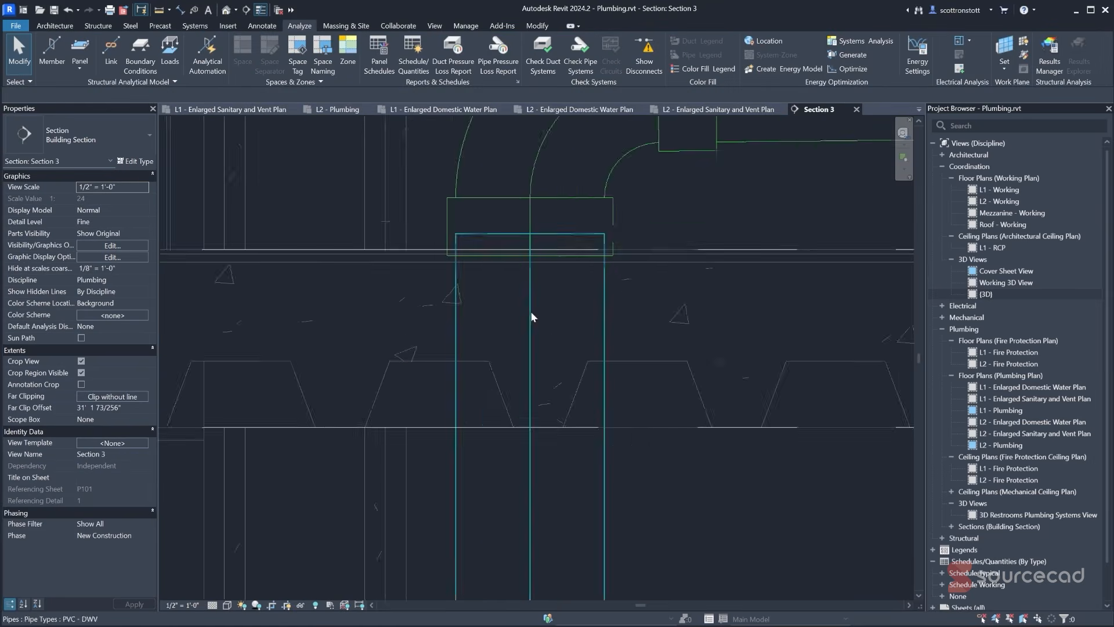
scroll(530, 316, down, 3)
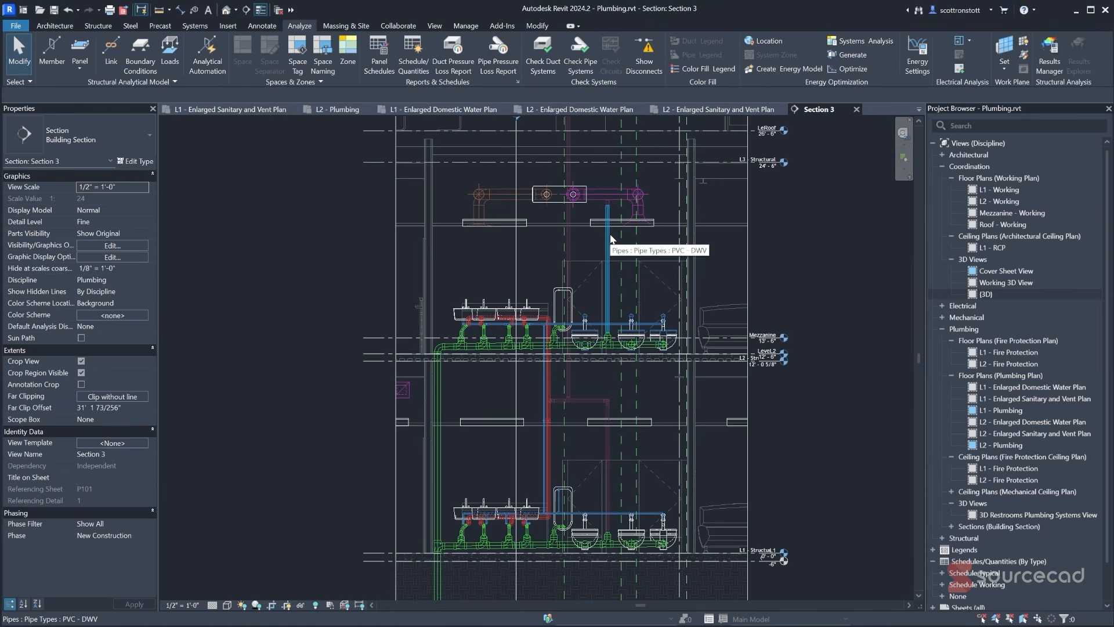
click(609, 238)
scroll(580, 204, up, 4)
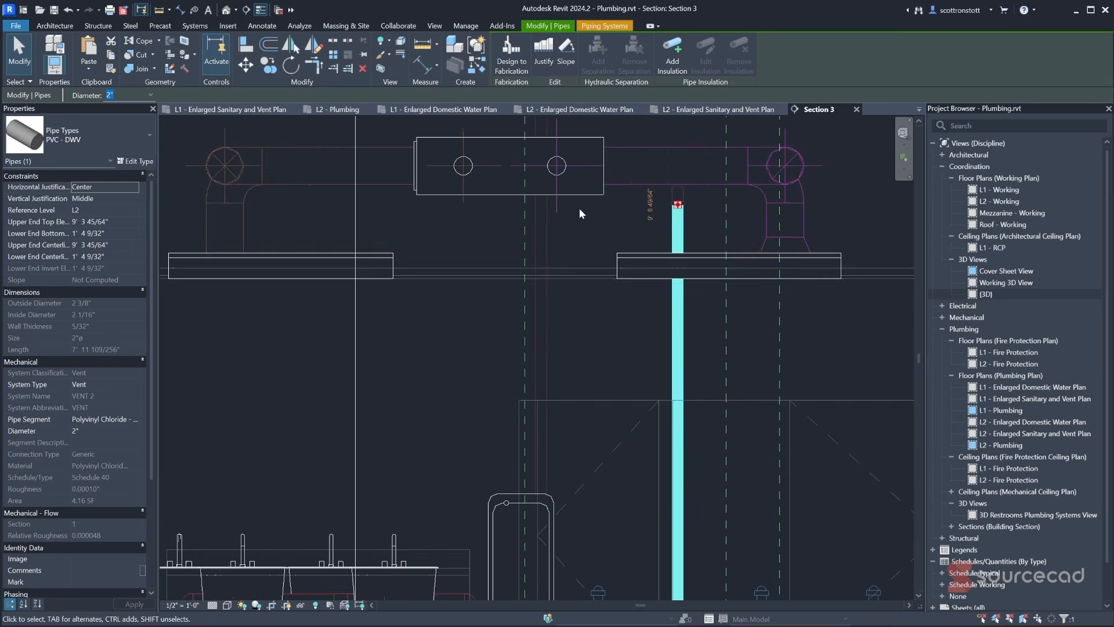
middle_drag(579, 208, 547, 295)
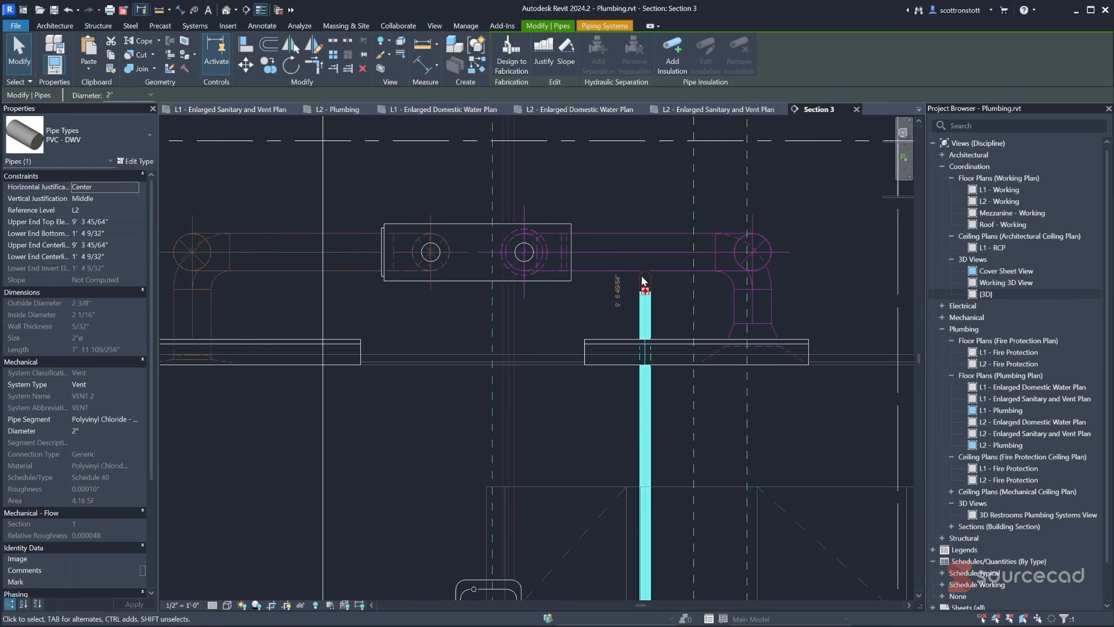
click(642, 278)
click(644, 280)
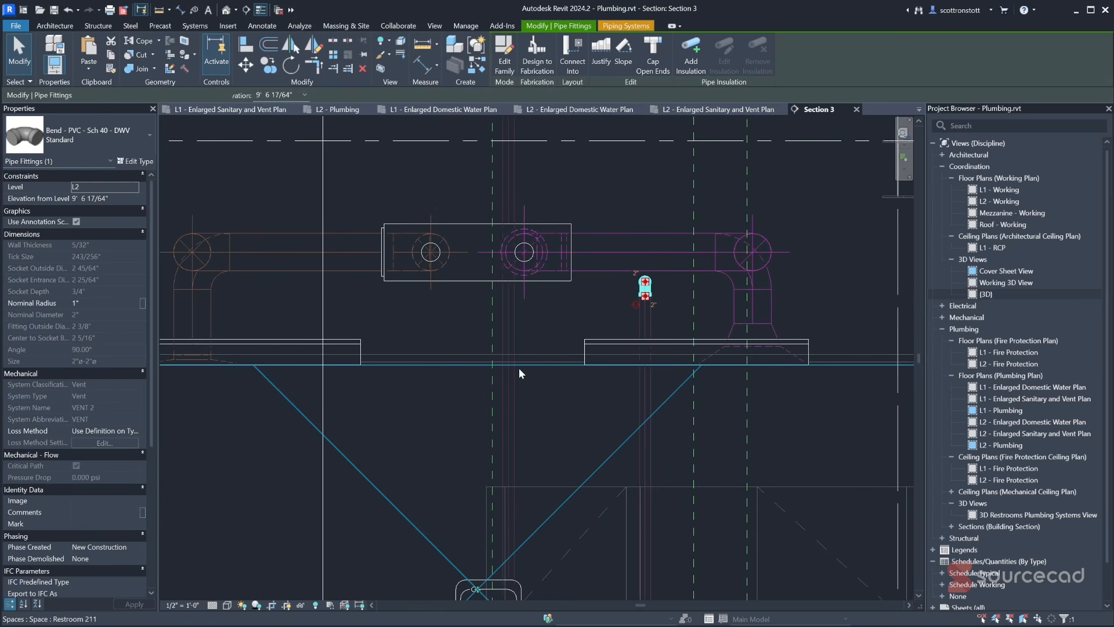
key(Down)
key(Down)
key(Down)
key(Down)
key(Down)
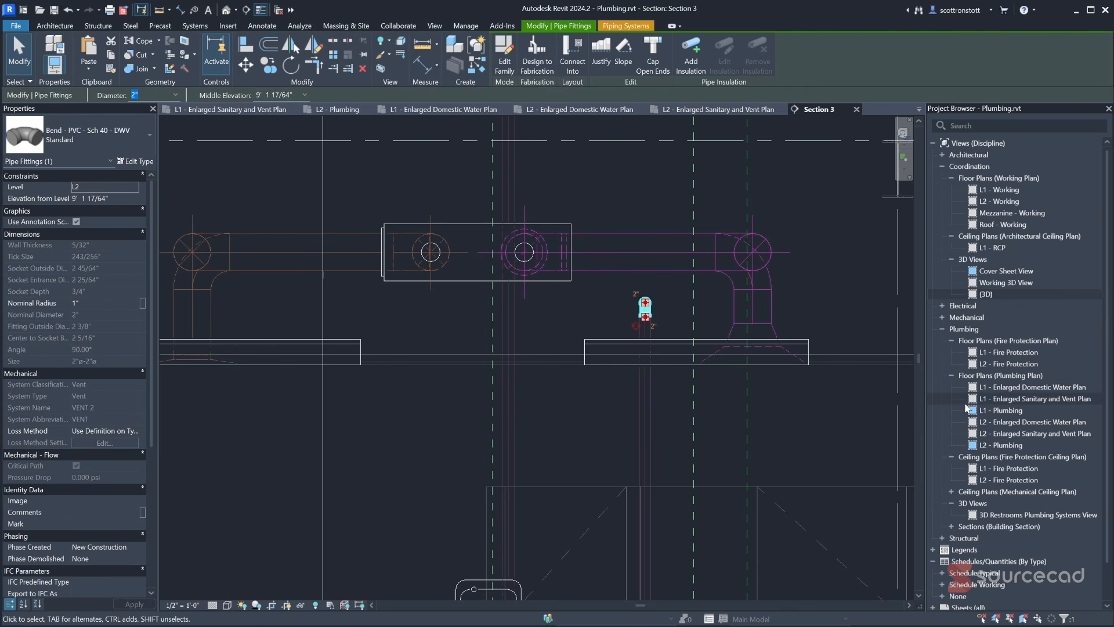
- Open Section 2 and bring up the commands for the open end of the 2" bend atop the L2 vent pipe
click(952, 528)
double_click(980, 539)
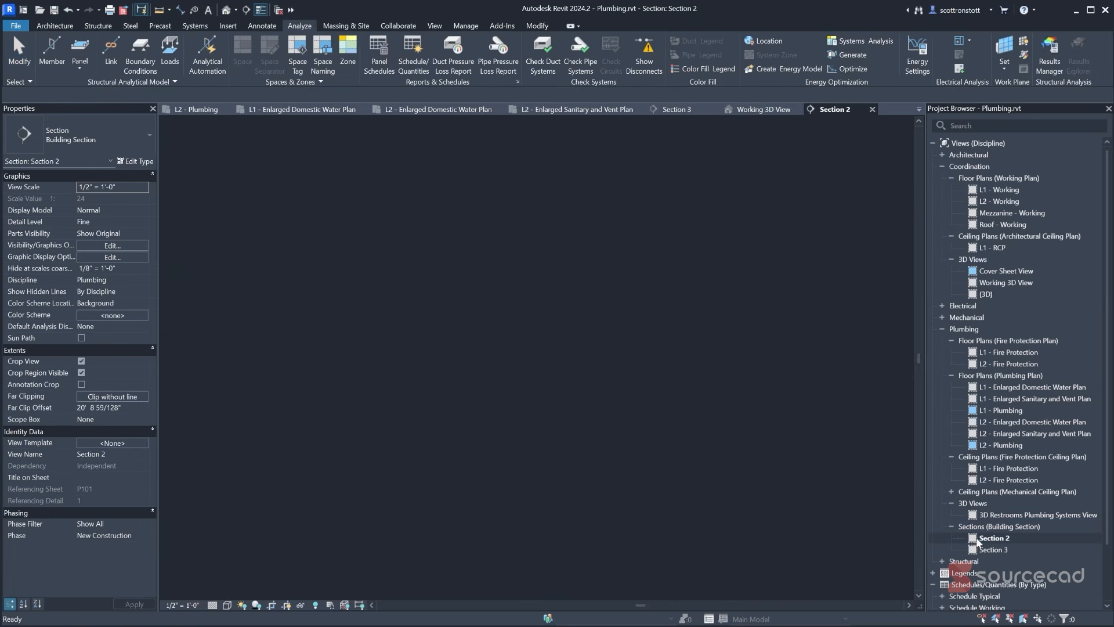
click(527, 239)
scroll(522, 239, up, 2)
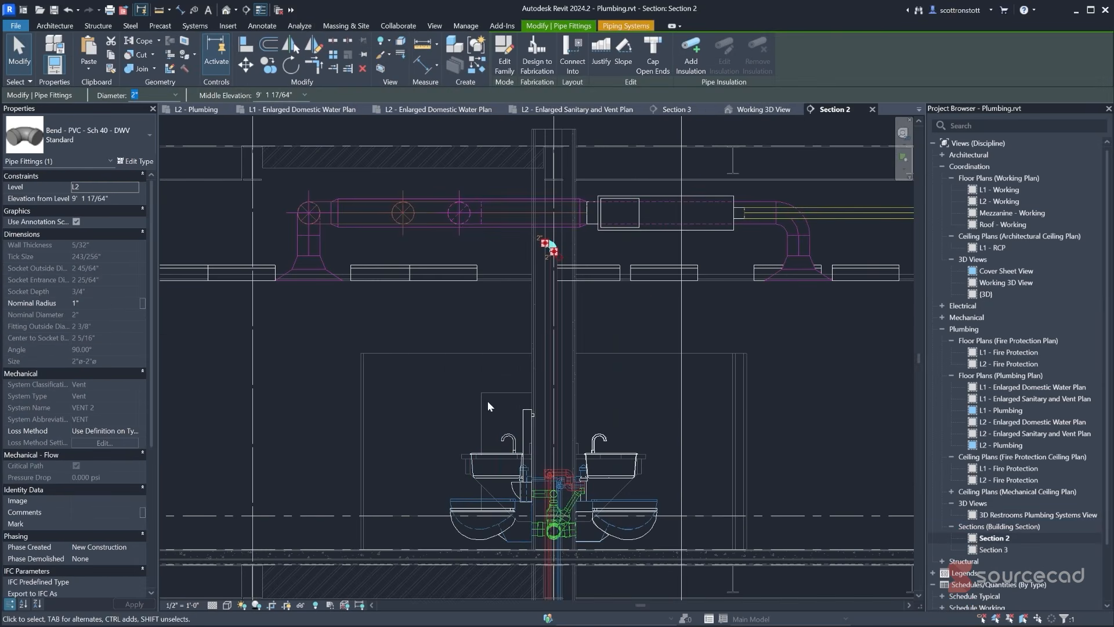
right_click(546, 244)
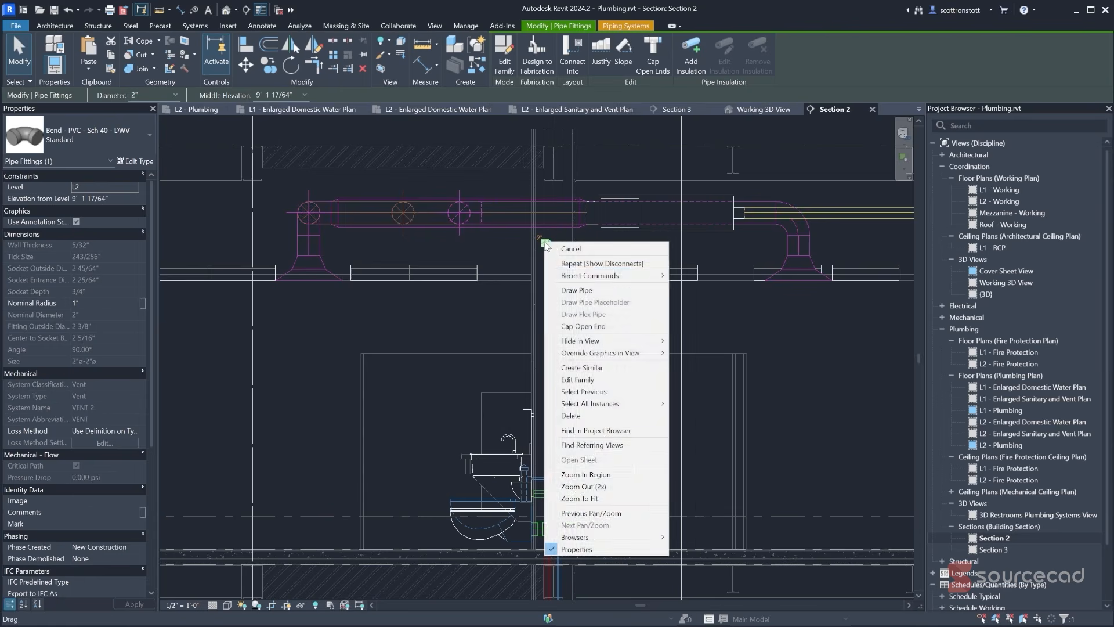
- Extend Section 2's crop region outward on the grid C side to beyond grid D
scroll(500, 243, down, 4)
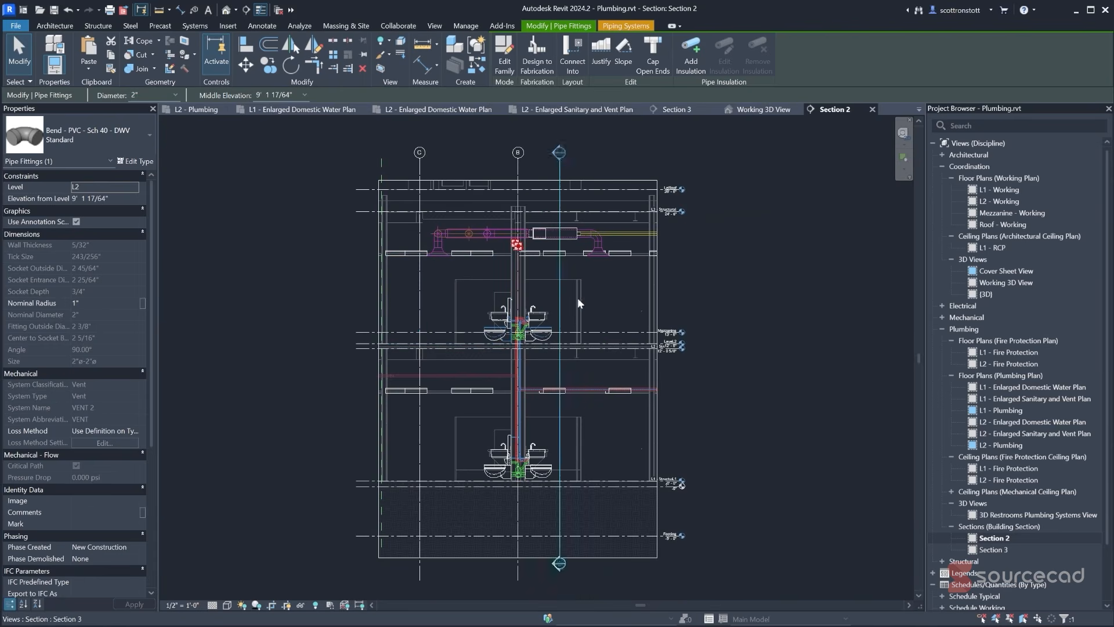
click(379, 286)
drag(378, 367, 206, 368)
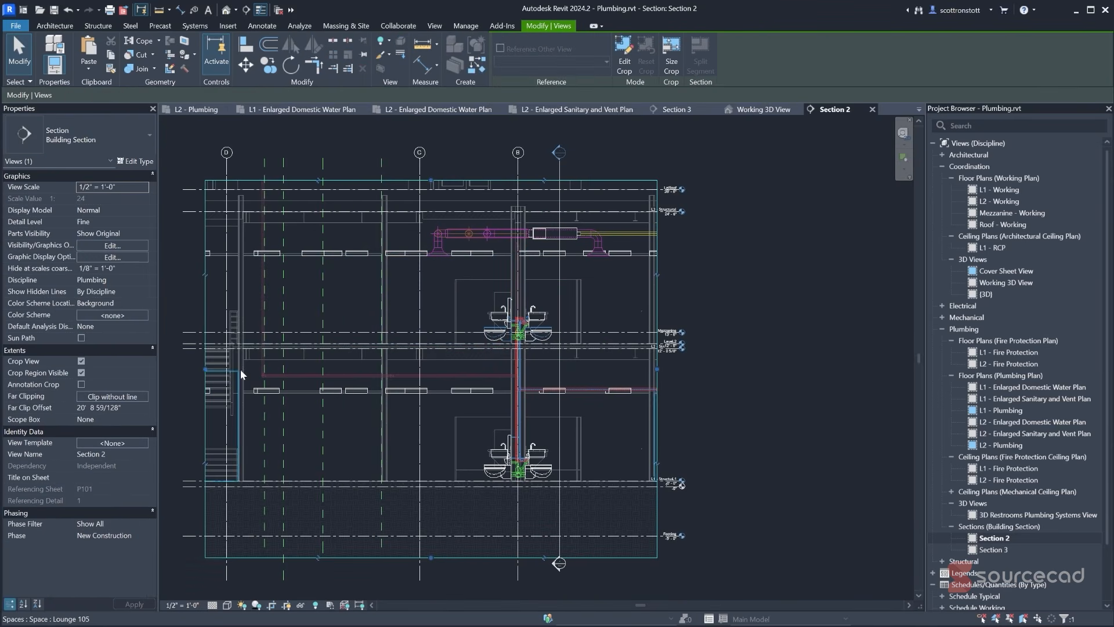
scroll(337, 250, up, 1)
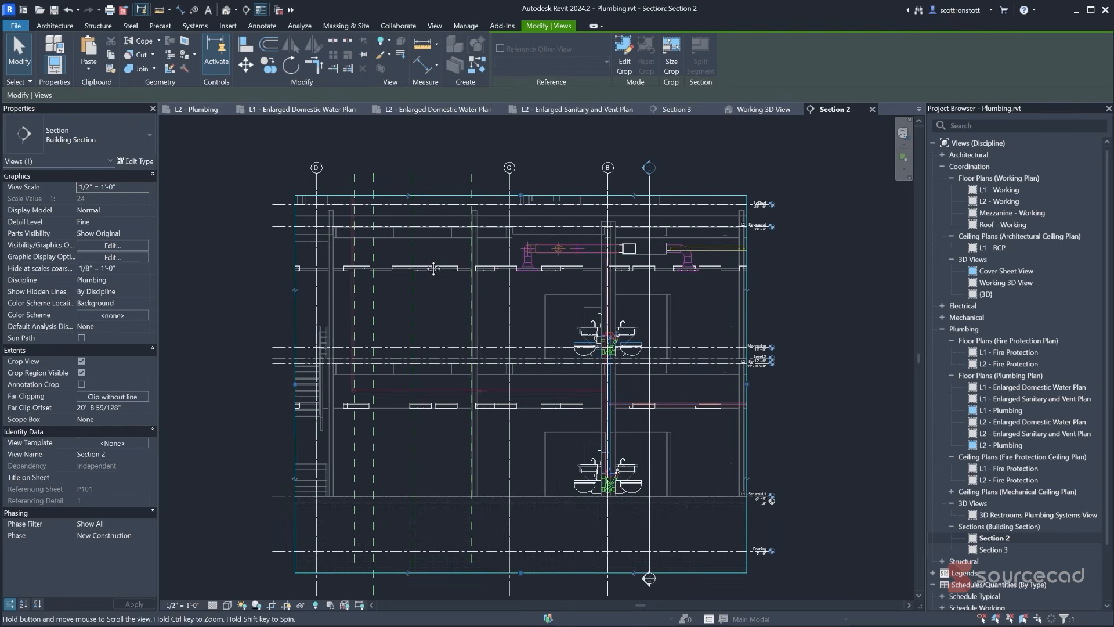
scroll(604, 255, up, 2)
scroll(608, 255, up, 3)
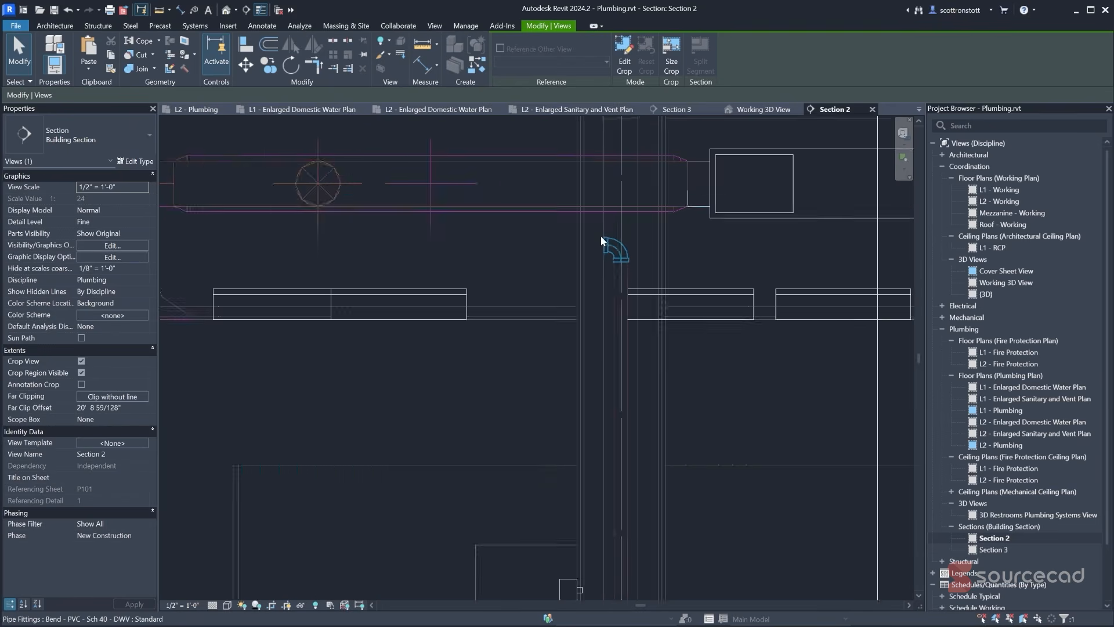
- In Section 2, draw a 2" vent pipe horizontally from the bend's open end, below the ductwork, with slope off
click(608, 251)
right_click(606, 251)
click(638, 299)
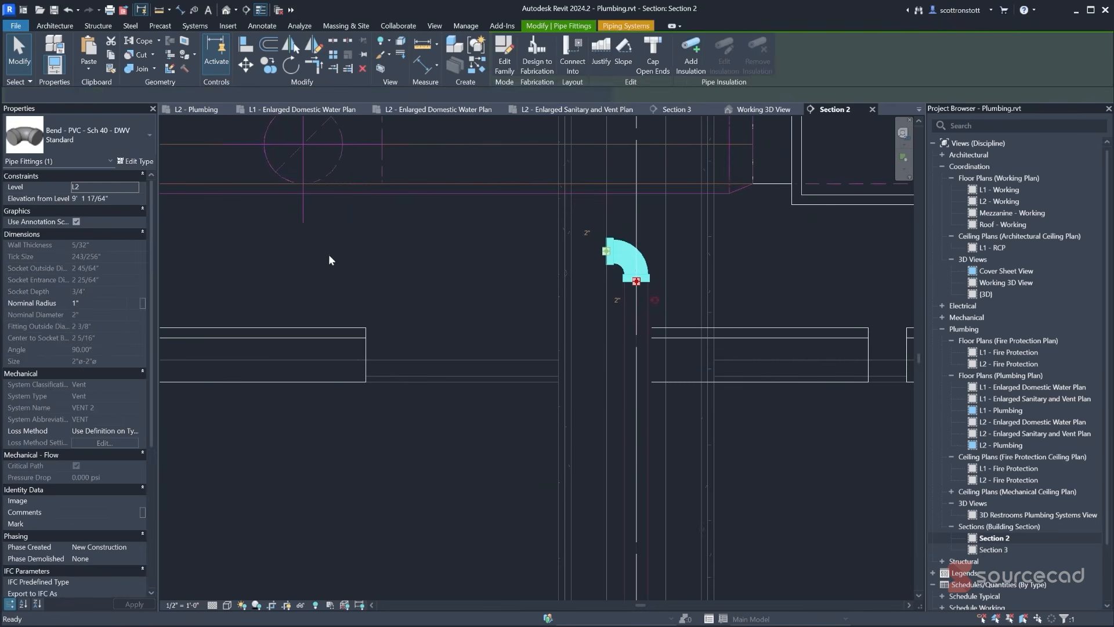
scroll(329, 248, down, 4)
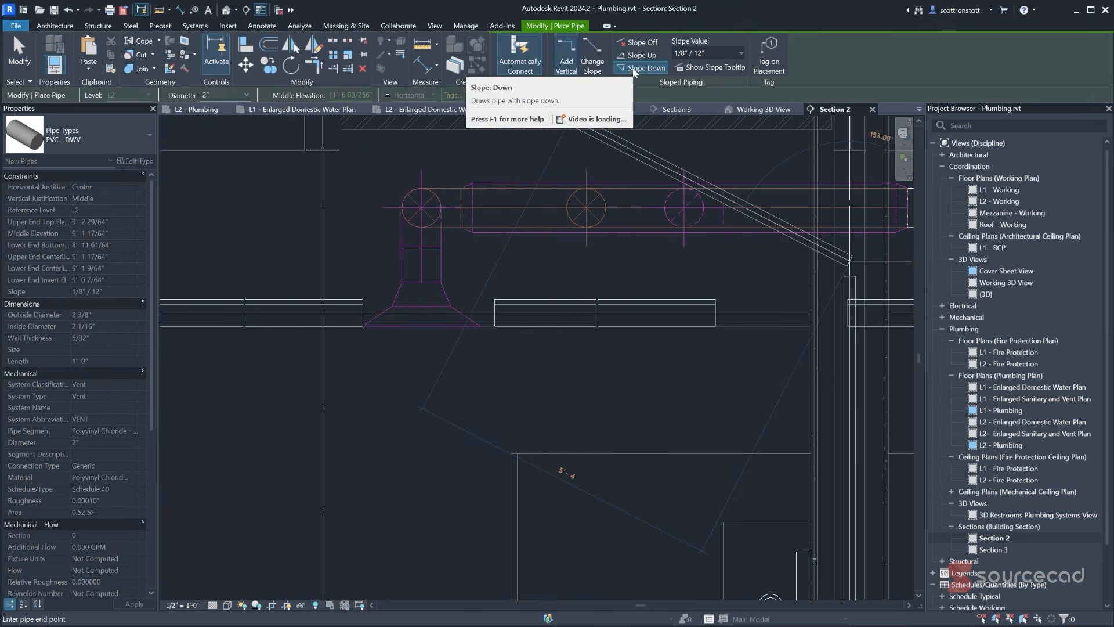
click(643, 45)
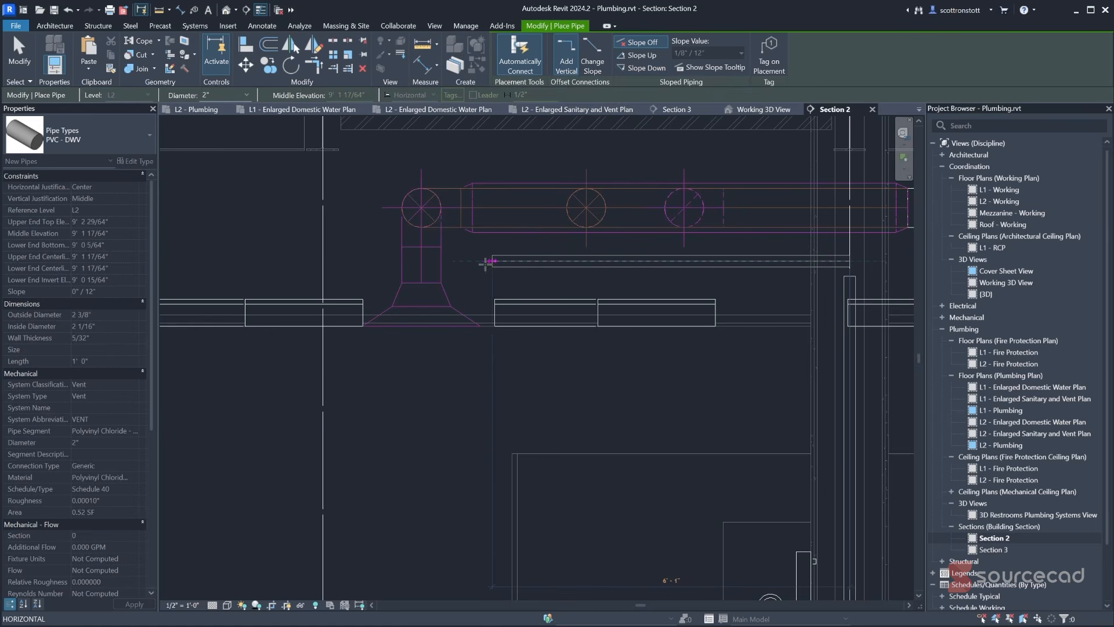
scroll(477, 262, down, 2)
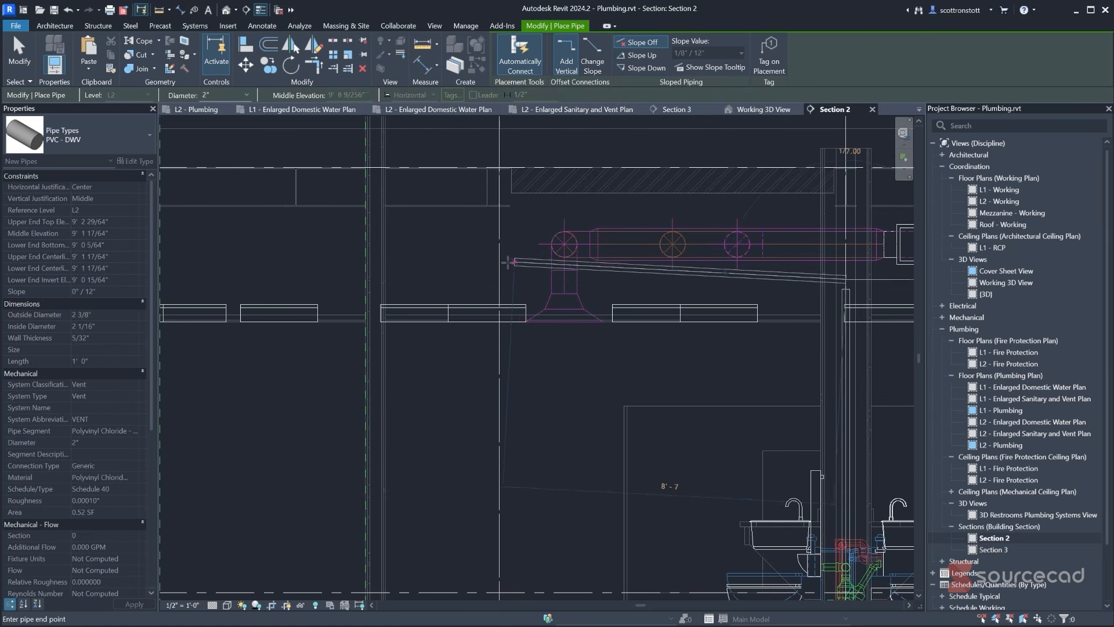
click(521, 277)
key(Escape)
key(Escape)
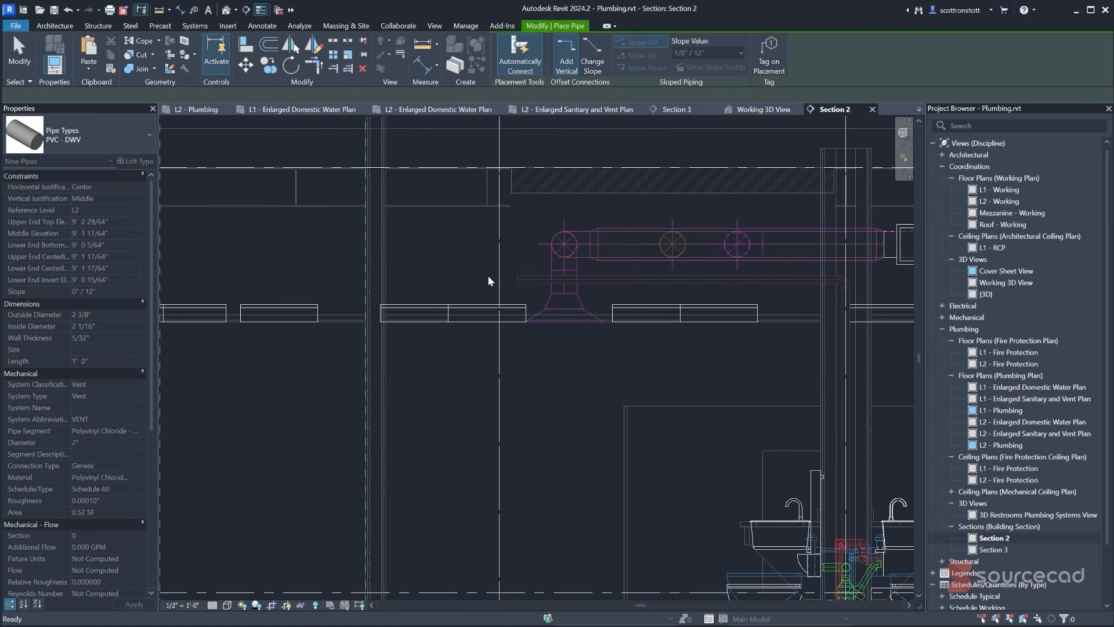
- Examine the new horizontal vent pipe's clearance to the ducts and beams in the Working 3D View
click(743, 111)
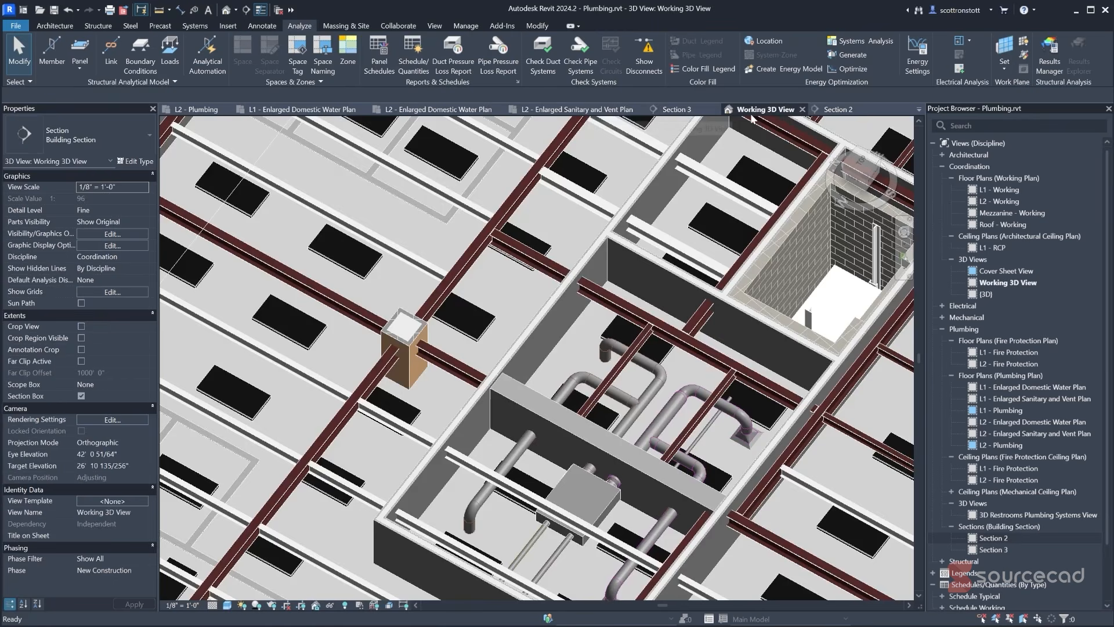
shift+middle_drag(615, 393, 491, 386)
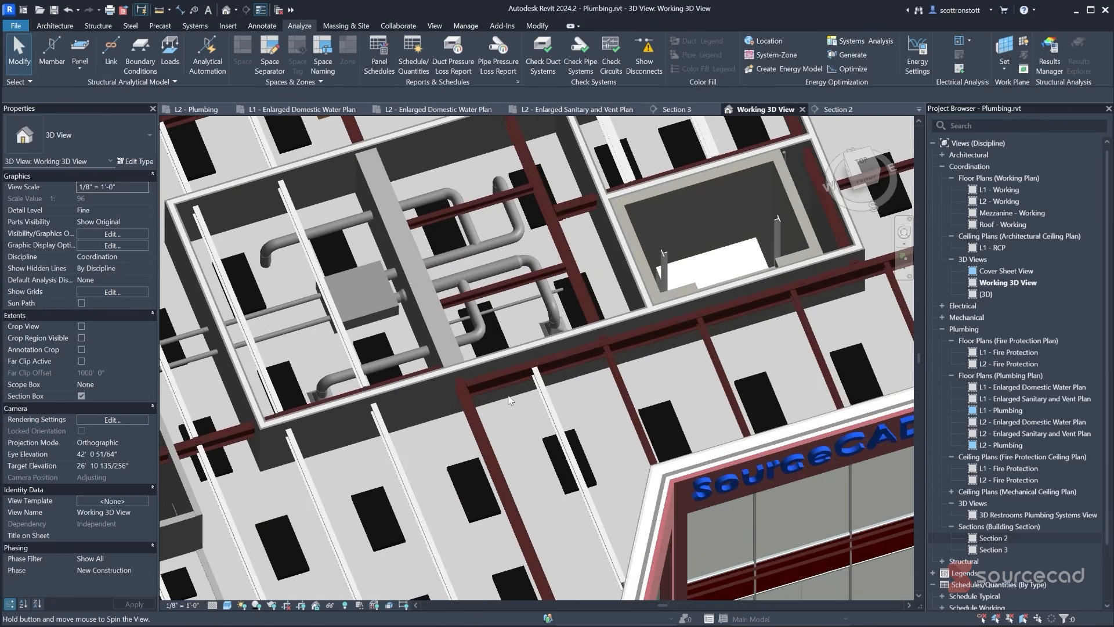
scroll(484, 320, up, 3)
shift+middle_drag(456, 342, 513, 313)
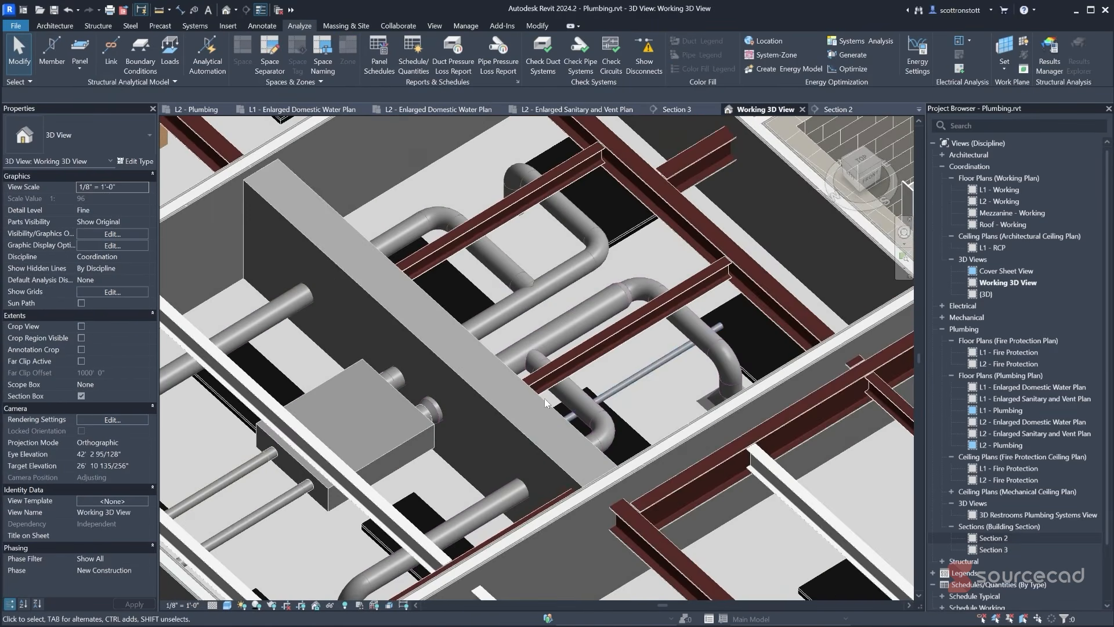
scroll(612, 411, up, 3)
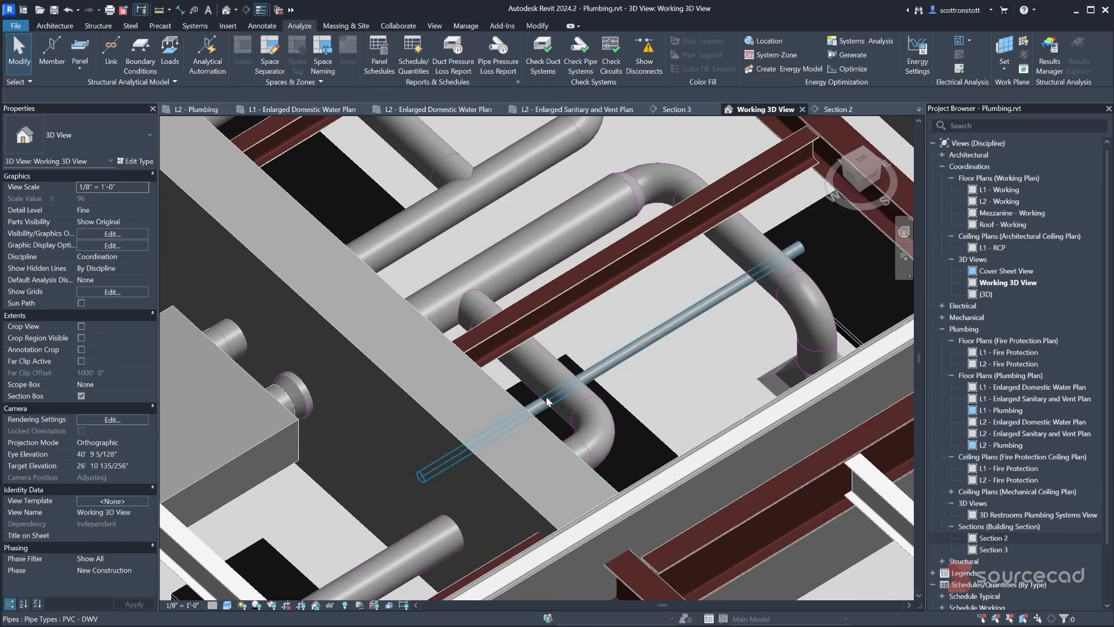
middle_drag(777, 314, 482, 461)
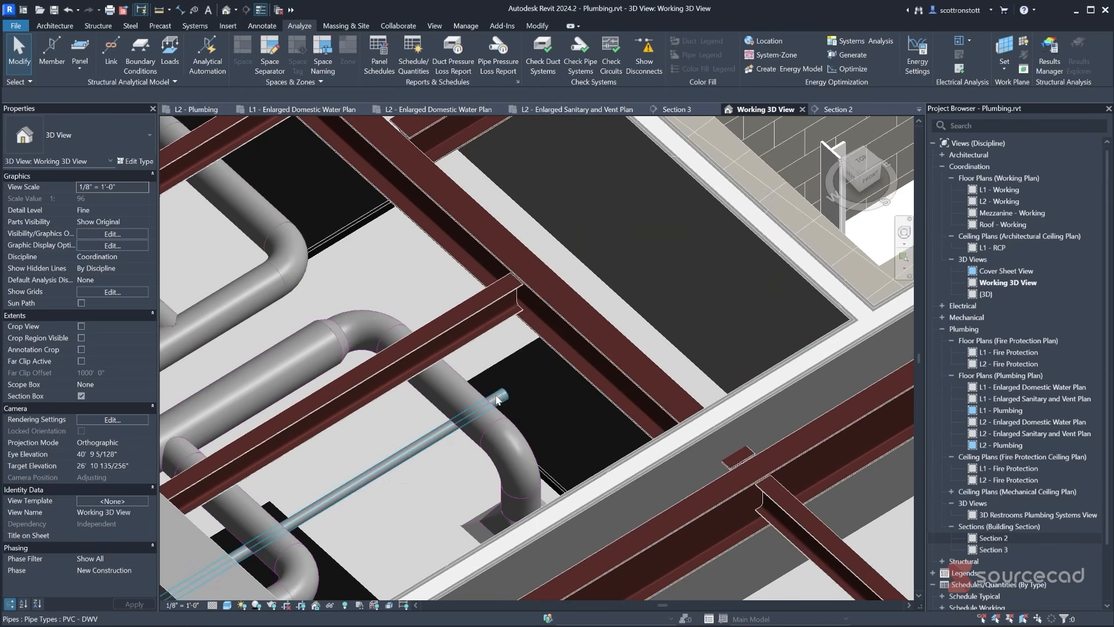
scroll(409, 411, down, 2)
middle_drag(407, 410, 511, 465)
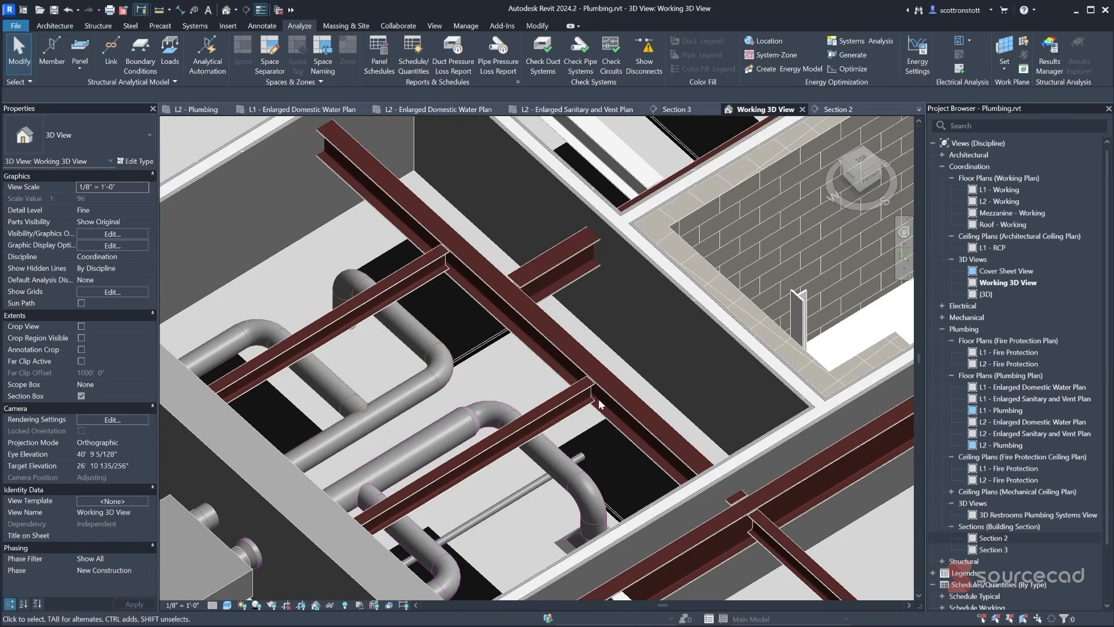
- In the L2 enlarged sanitary and vent plan, extend the horizontal 2" vent pipe to about 11' 4" long, near the far restroom wall
click(570, 111)
scroll(541, 312, down, 2)
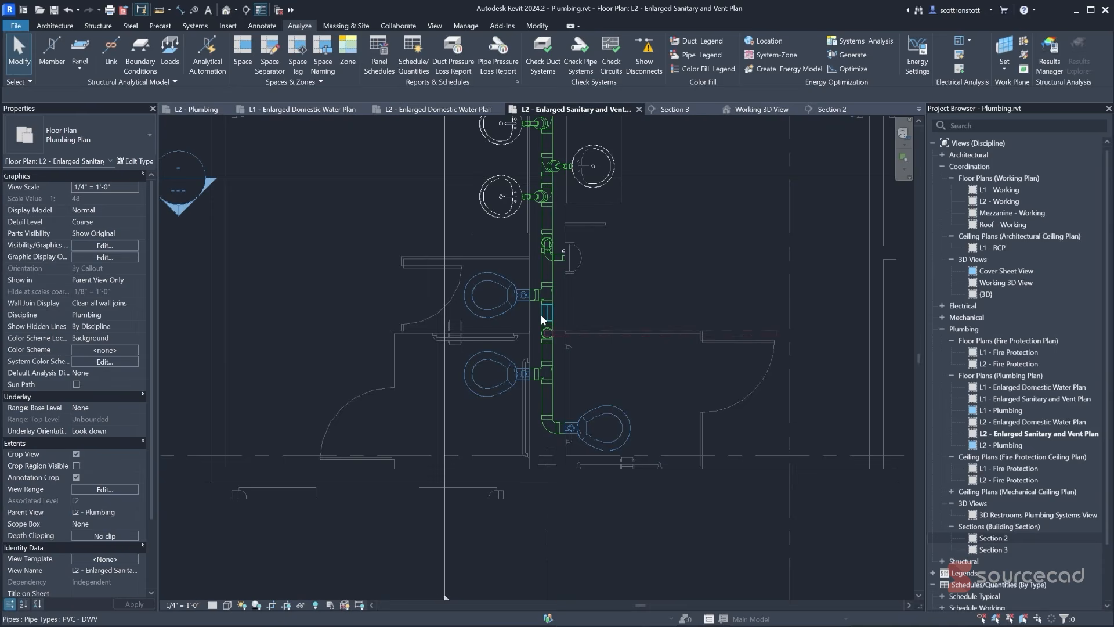
click(750, 335)
drag(778, 334, 860, 334)
- Draw a 2" pipe about 3' 7" long from the extended vent's open end, perpendicular to it along the wall, with slope off
right_click(860, 333)
click(883, 386)
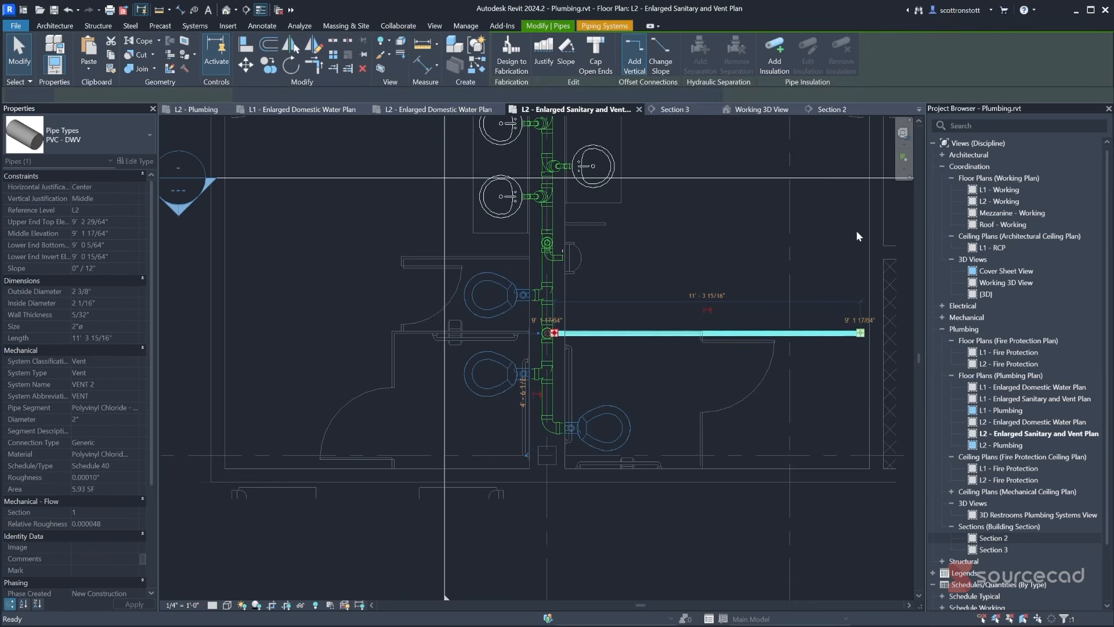
scroll(858, 230, down, 4)
middle_drag(859, 229, 490, 325)
scroll(491, 325, up, 3)
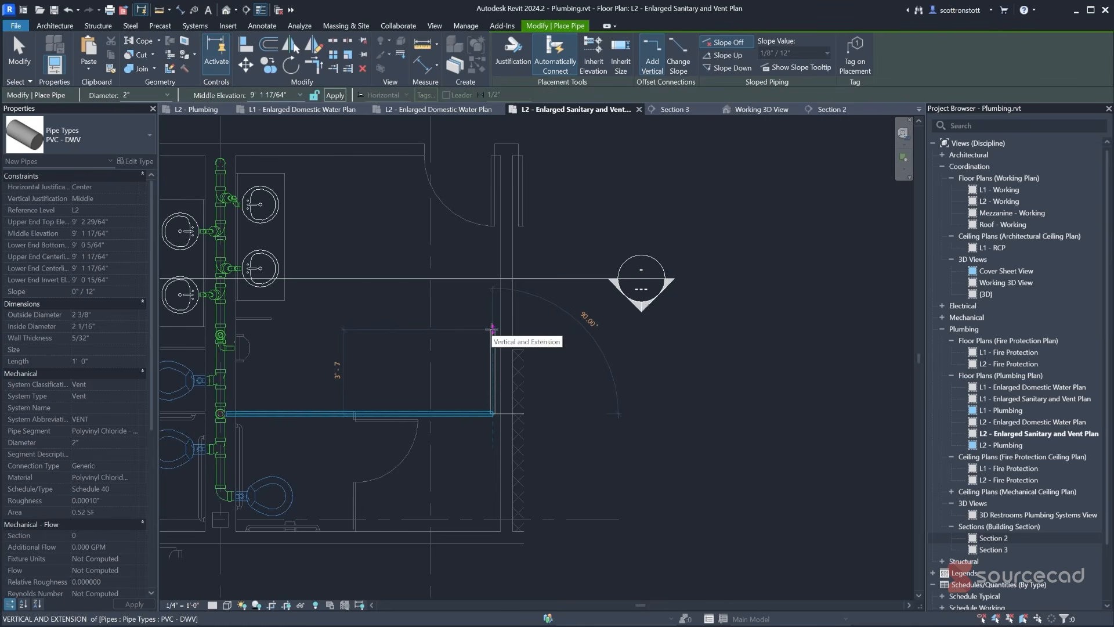
click(493, 329)
key(Escape)
key(Escape)
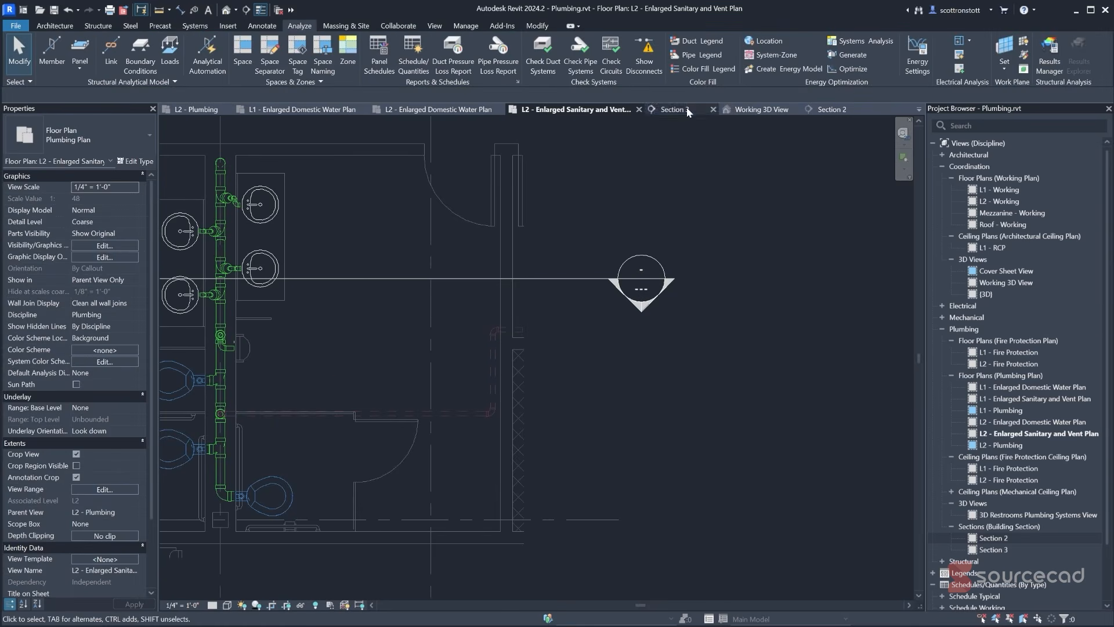
- In the Working 3D View, extend the perpendicular vent pipe through the wall and across the next room to about 11' 3" long
click(766, 110)
shift+middle_drag(645, 355, 604, 310)
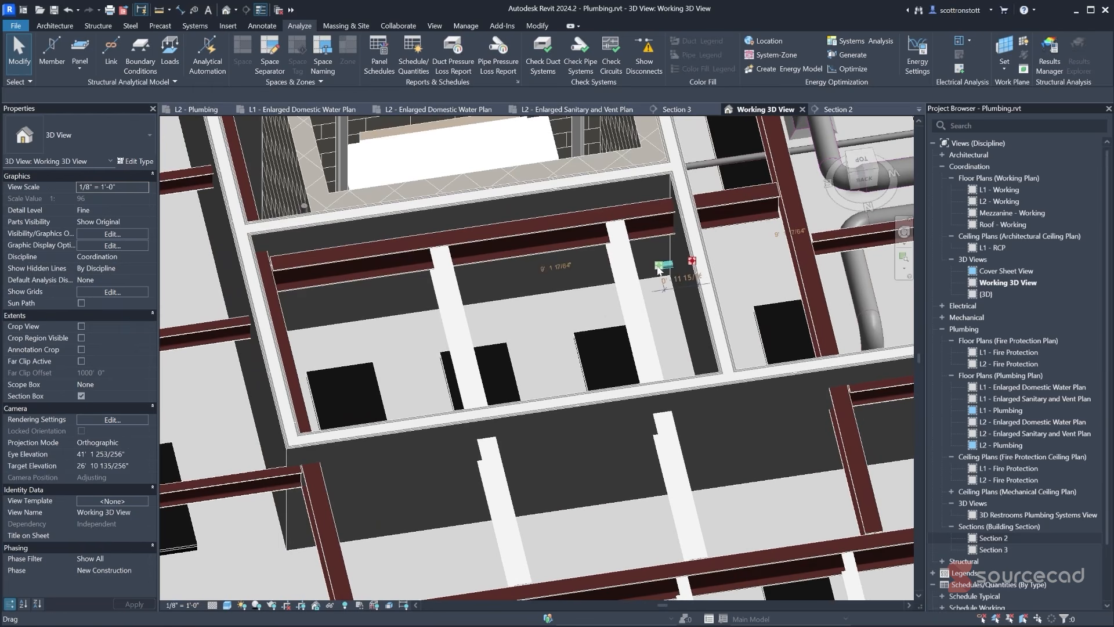
drag(658, 271, 316, 317)
drag(282, 353, 302, 320)
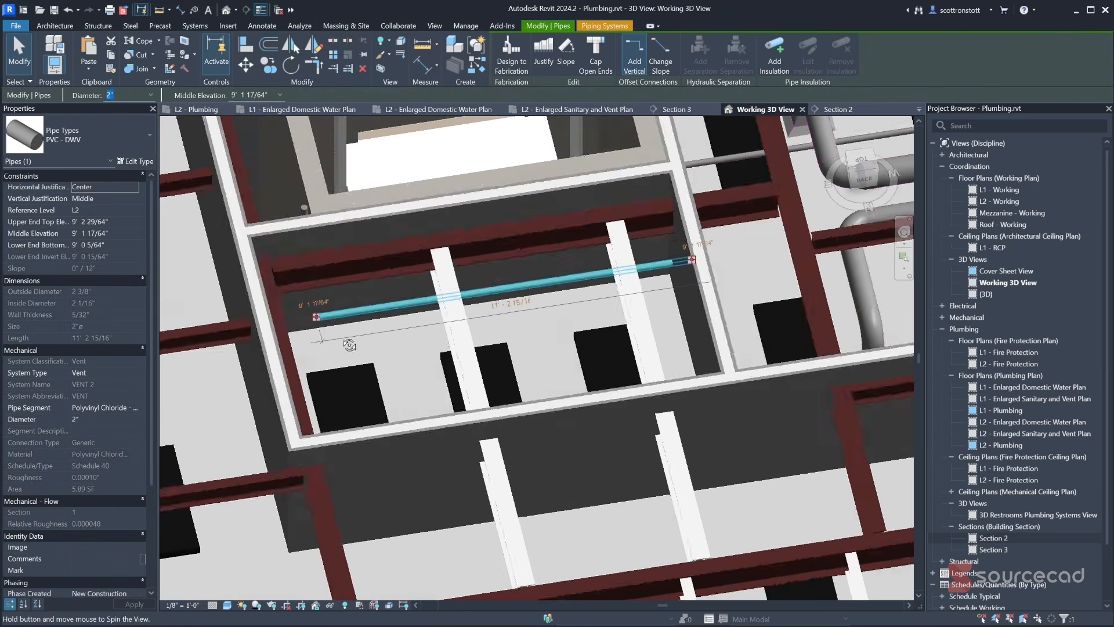
shift+middle_drag(301, 319, 326, 353)
- Draw a short 2" pipe, about 6" long, from the extended vent's open end, turning toward the existing vertical vent riser
right_click(326, 353)
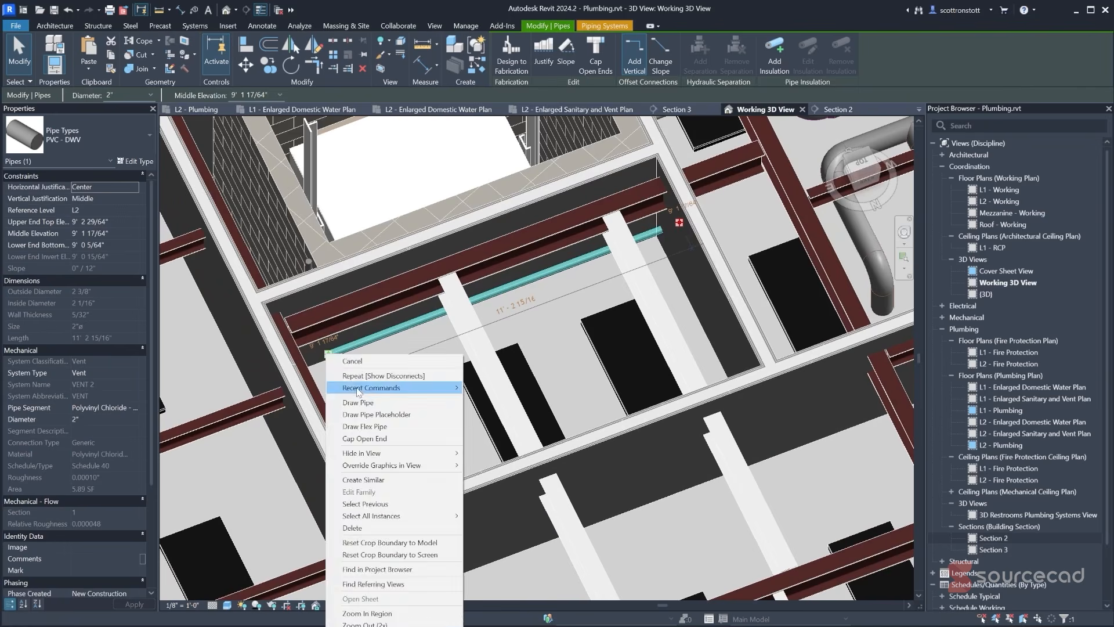
click(371, 402)
shift+middle_drag(371, 402, 590, 340)
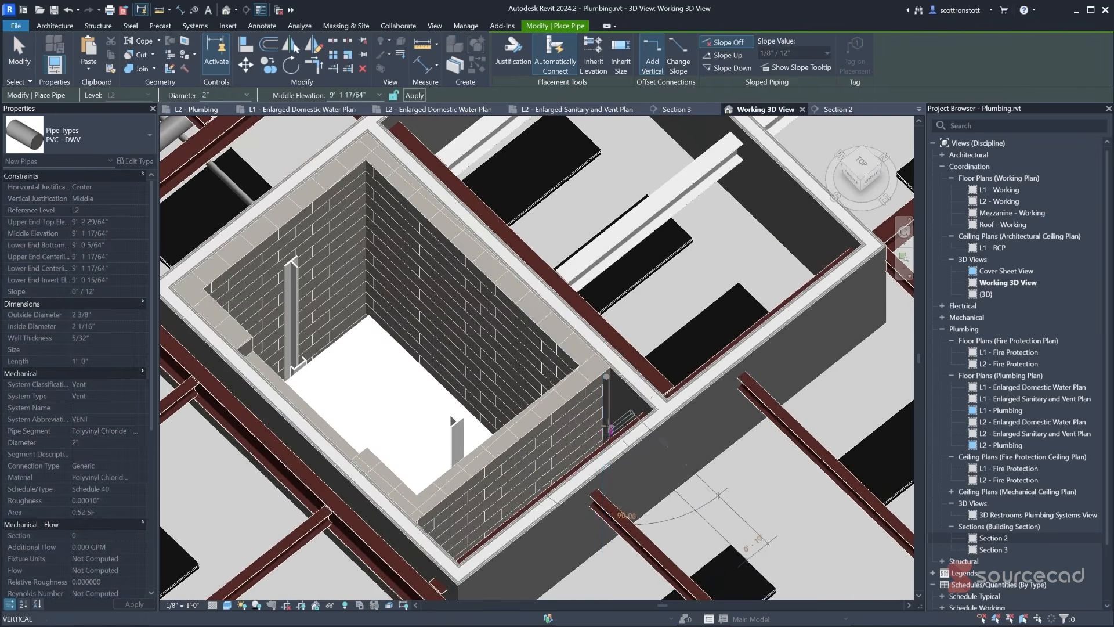
scroll(623, 452, up, 5)
scroll(603, 427, down, 3)
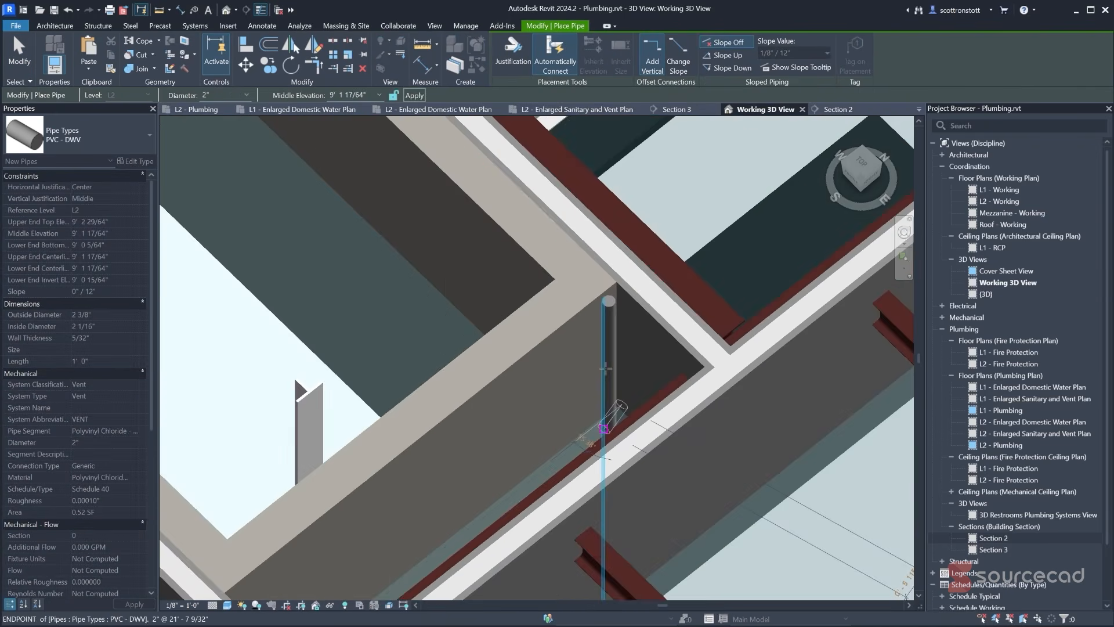
key(Escape)
key(Escape)
shift+middle_drag(610, 375, 522, 406)
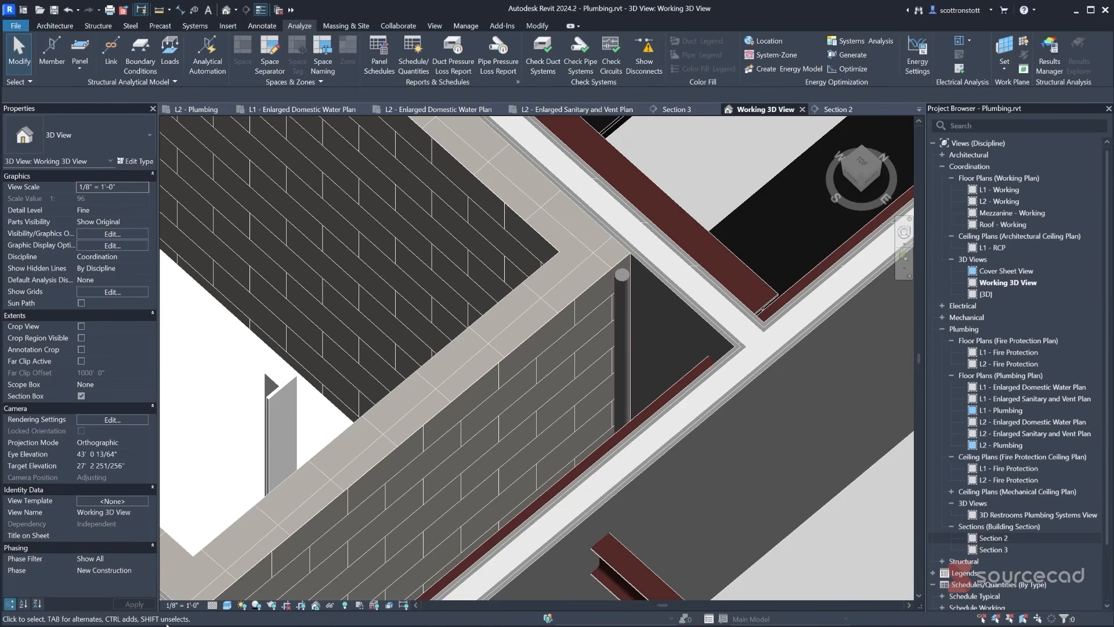
- Switch the 3D view to wireframe and stretch the short vent stub's open end onto the vertical riser to join it with a sanitary tee
click(227, 605)
click(249, 530)
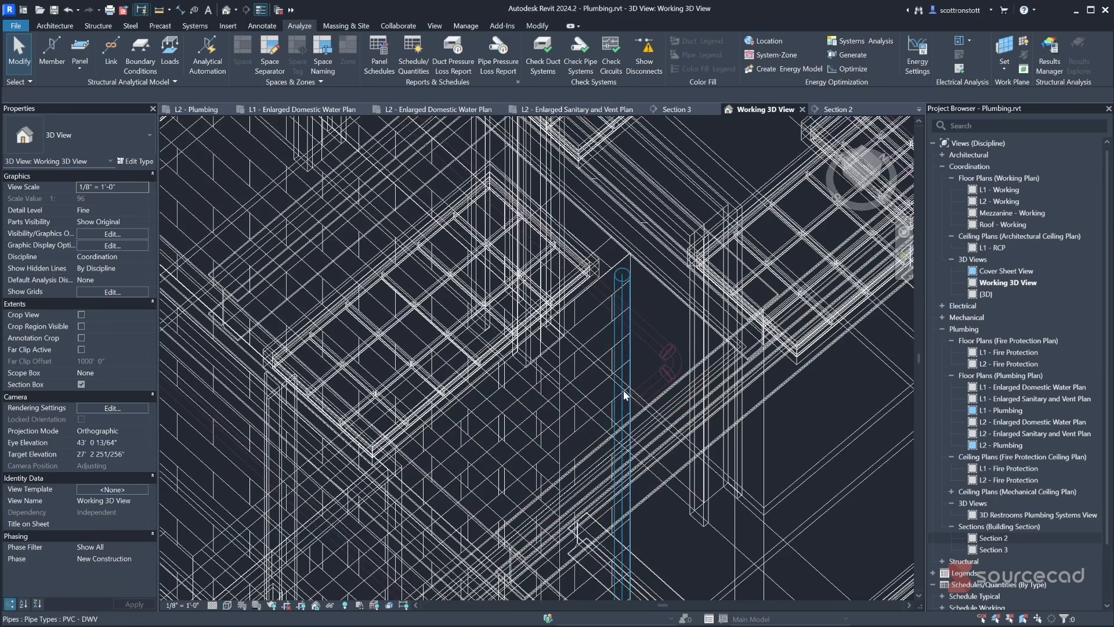
click(641, 392)
scroll(640, 400, up, 3)
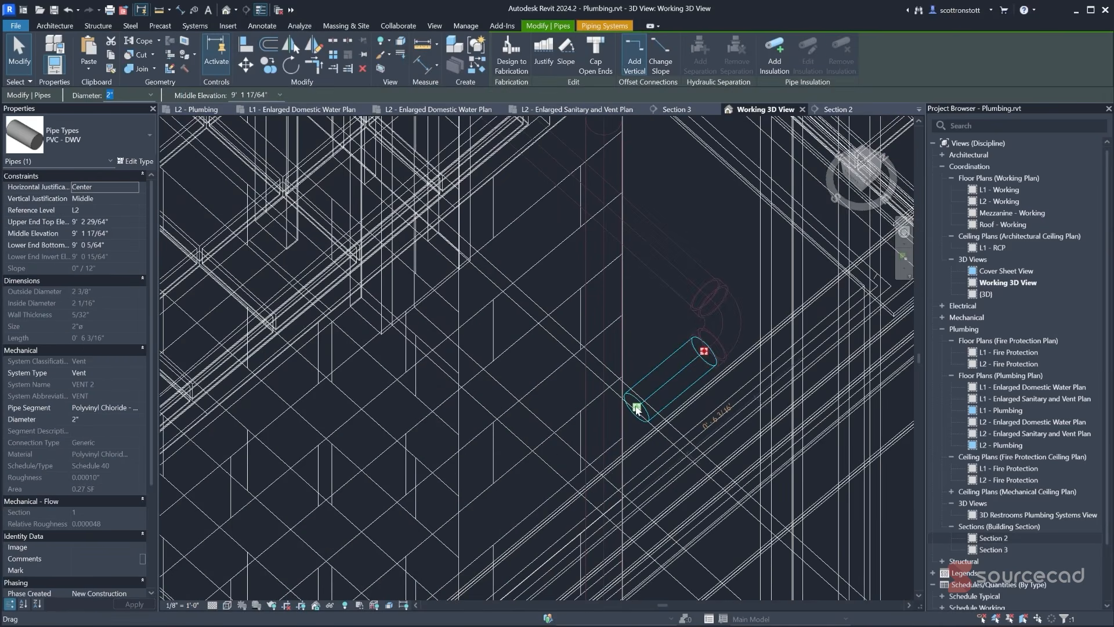
drag(637, 409, 597, 445)
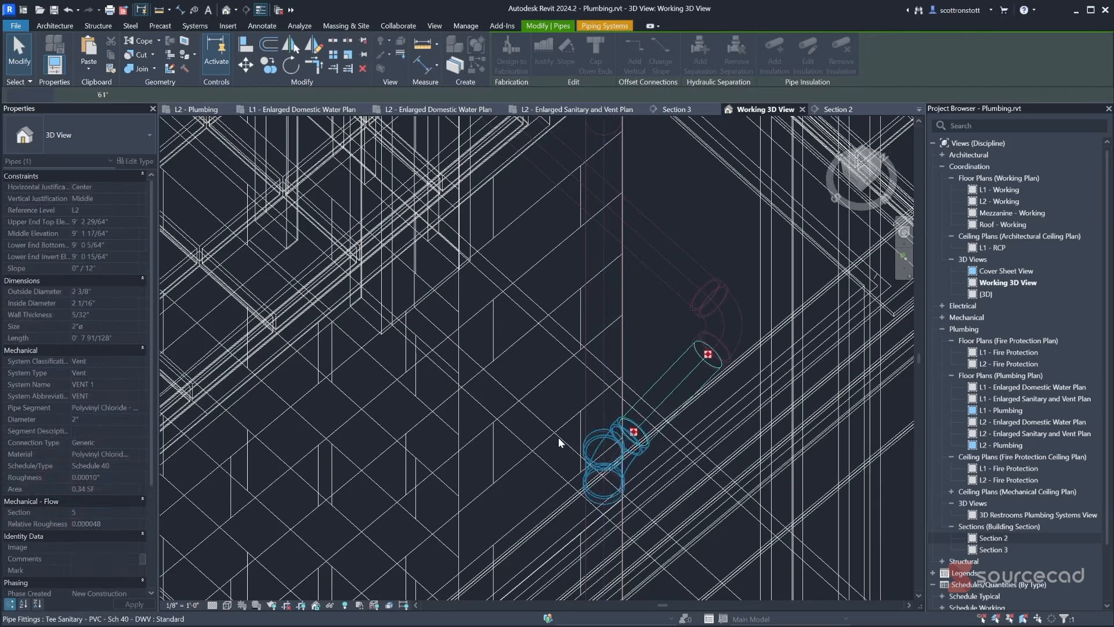
key(Escape)
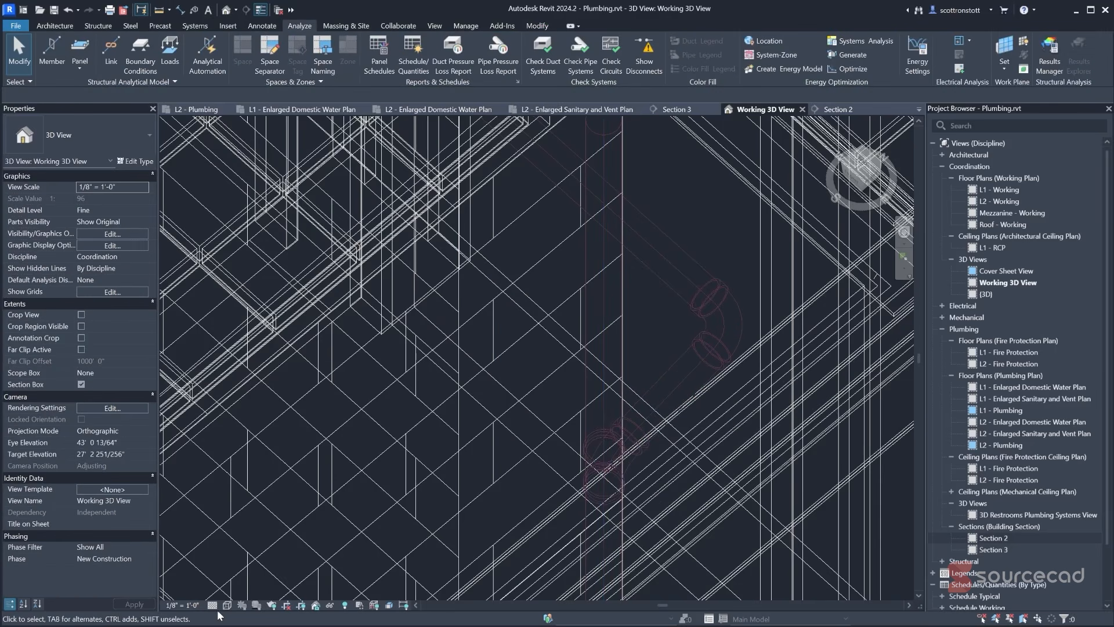
- Return the Working 3D View from wireframe to solid surfaces and bring the vent run among the ducts back into view
click(227, 604)
click(258, 595)
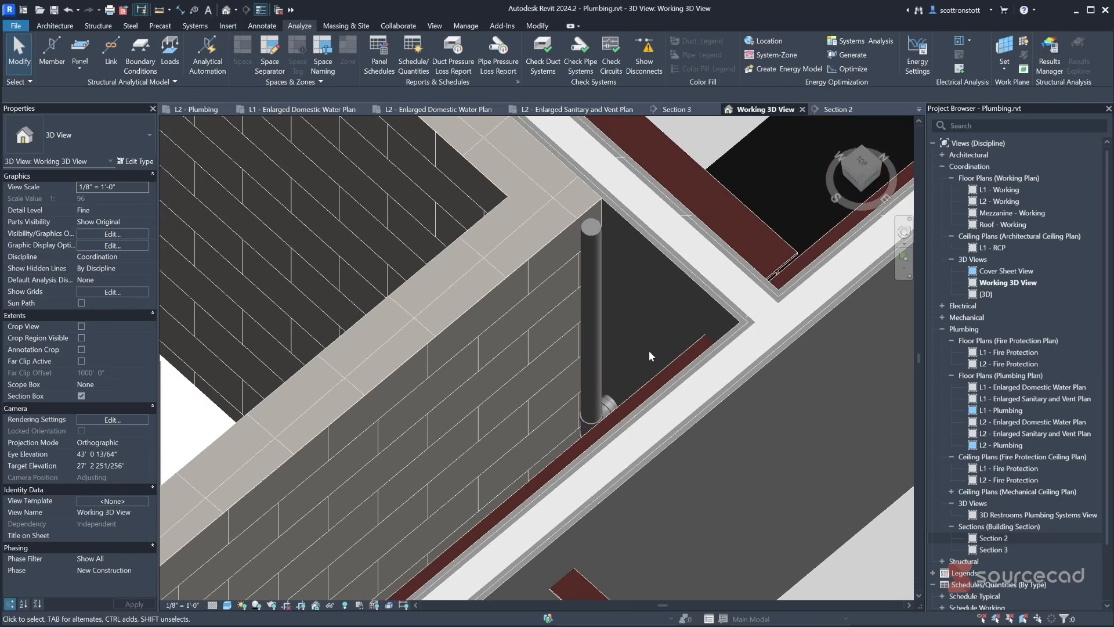
shift+middle_drag(649, 351, 438, 392)
scroll(743, 304, down, 5)
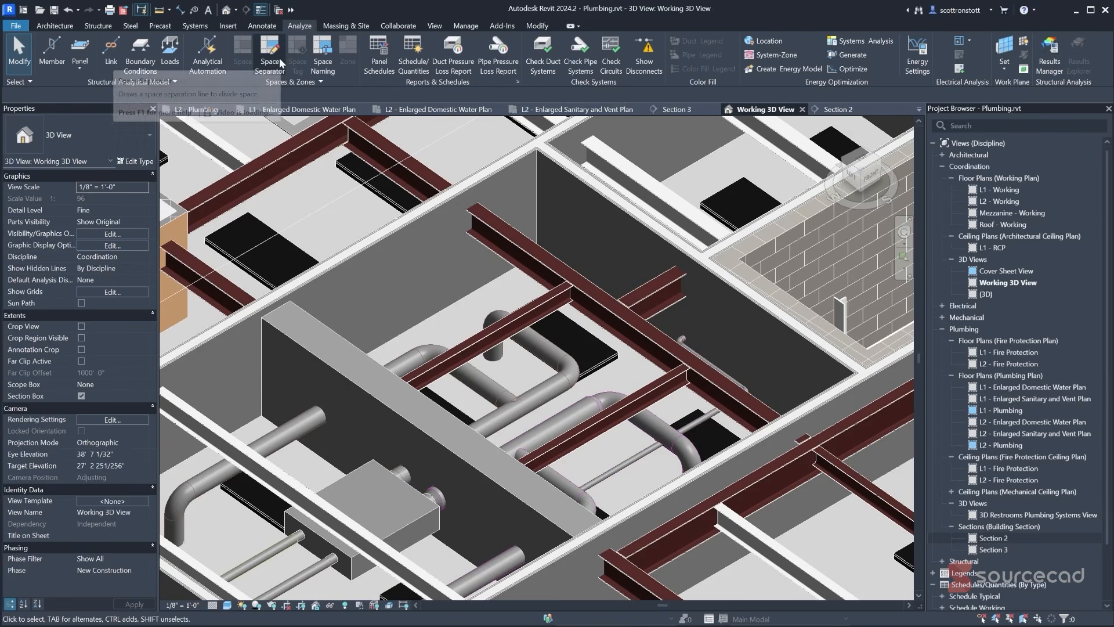
- Run an interference check of the current project against itself with all pipe and plumbing categories selected on both sides
click(398, 26)
click(704, 64)
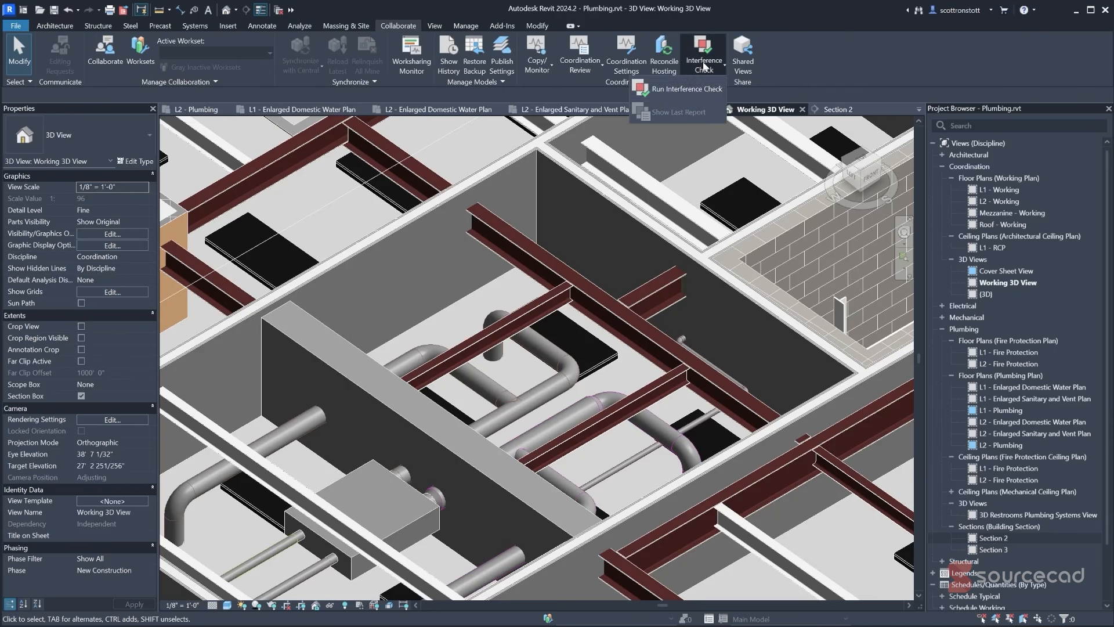
click(664, 89)
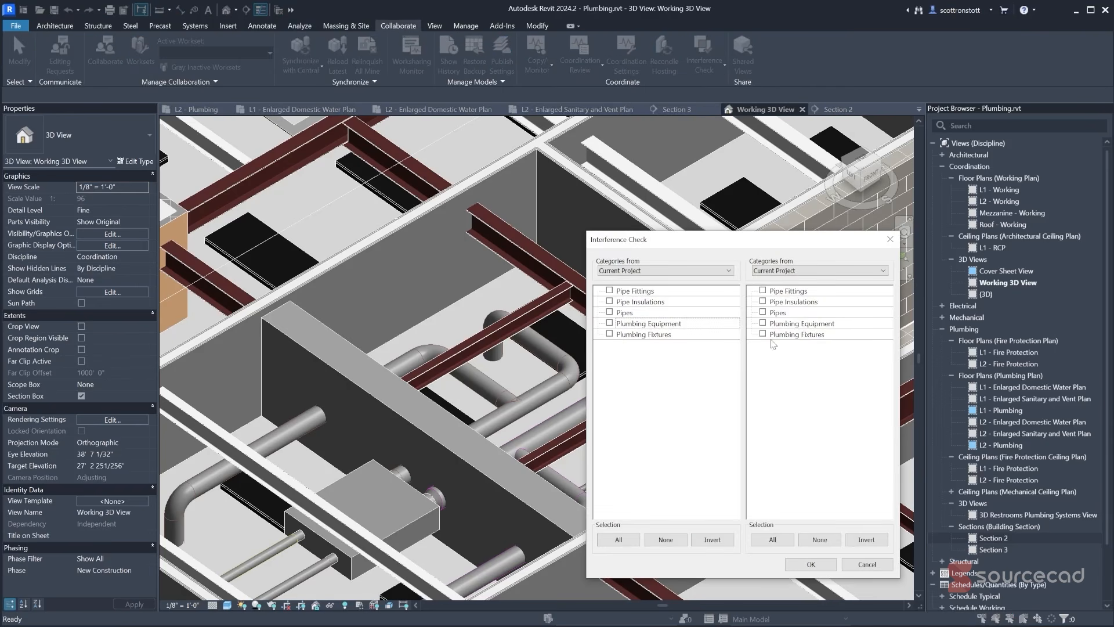
click(618, 538)
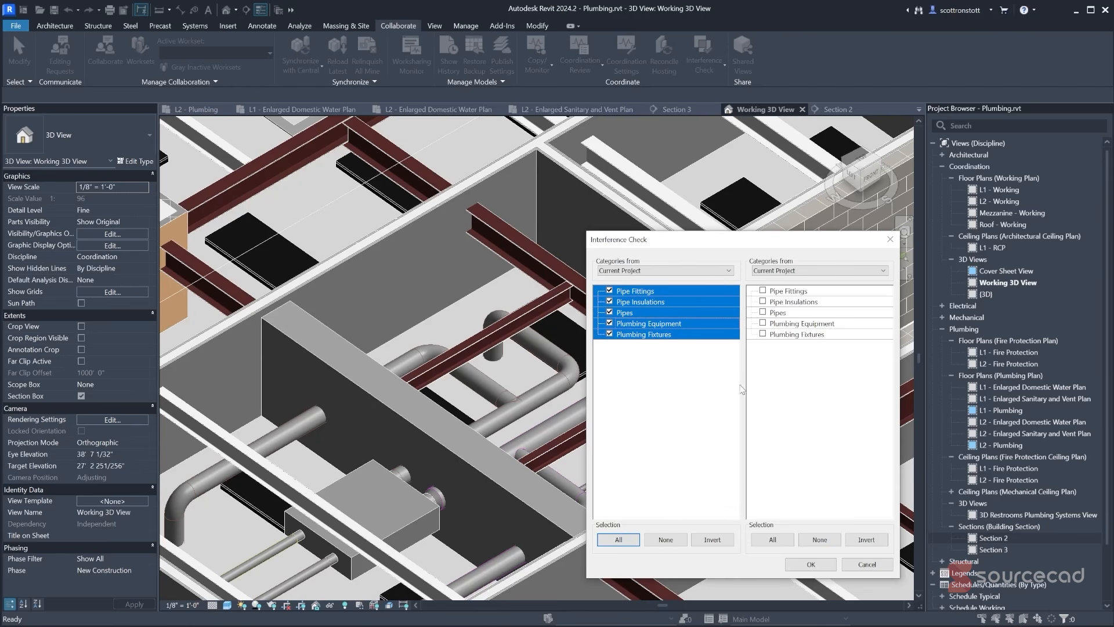
click(773, 539)
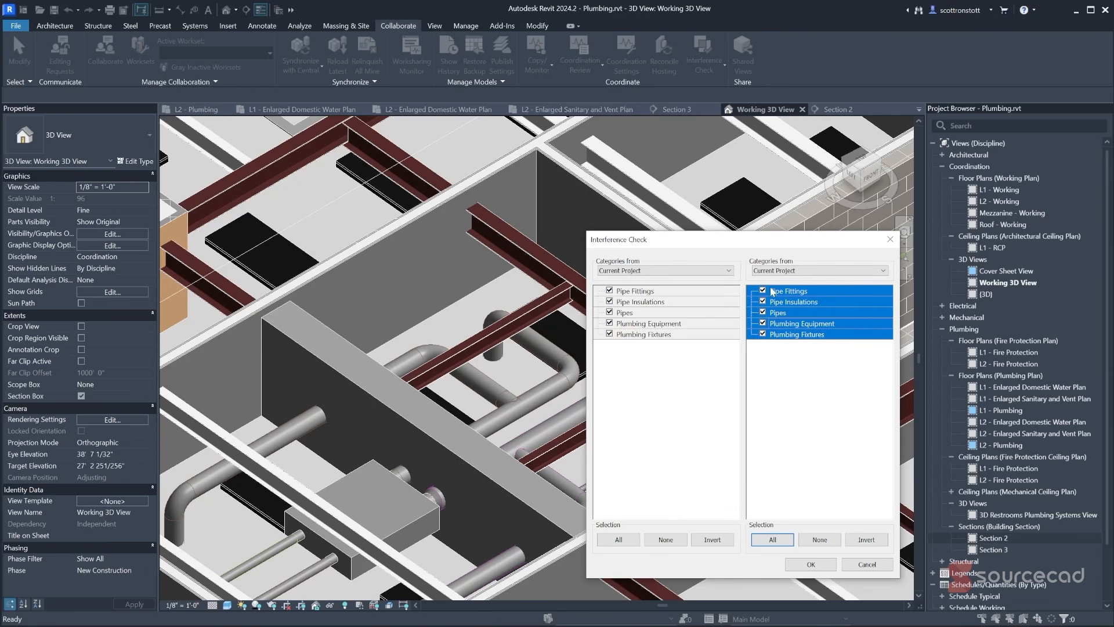
click(810, 564)
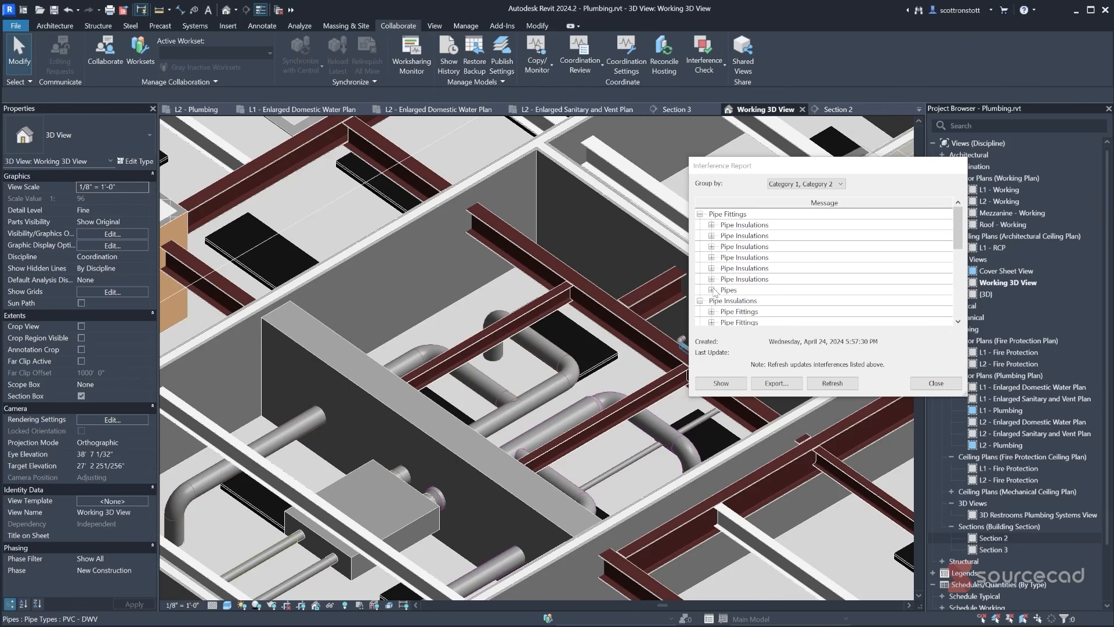
- Show the fiberglass pipe insulation from the first Pipe Fittings clash in the interference report, and close the report
mouse_move(960, 237)
mouse_down()
mouse_move(960, 278)
mouse_move(959, 224)
mouse_up()
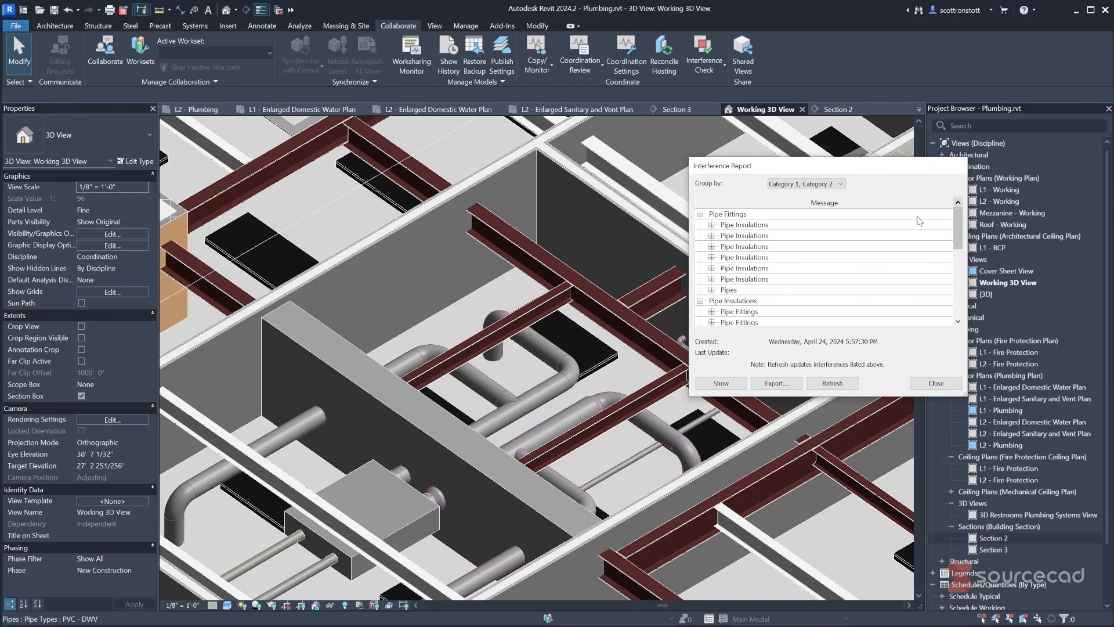
click(712, 225)
click(774, 235)
click(813, 246)
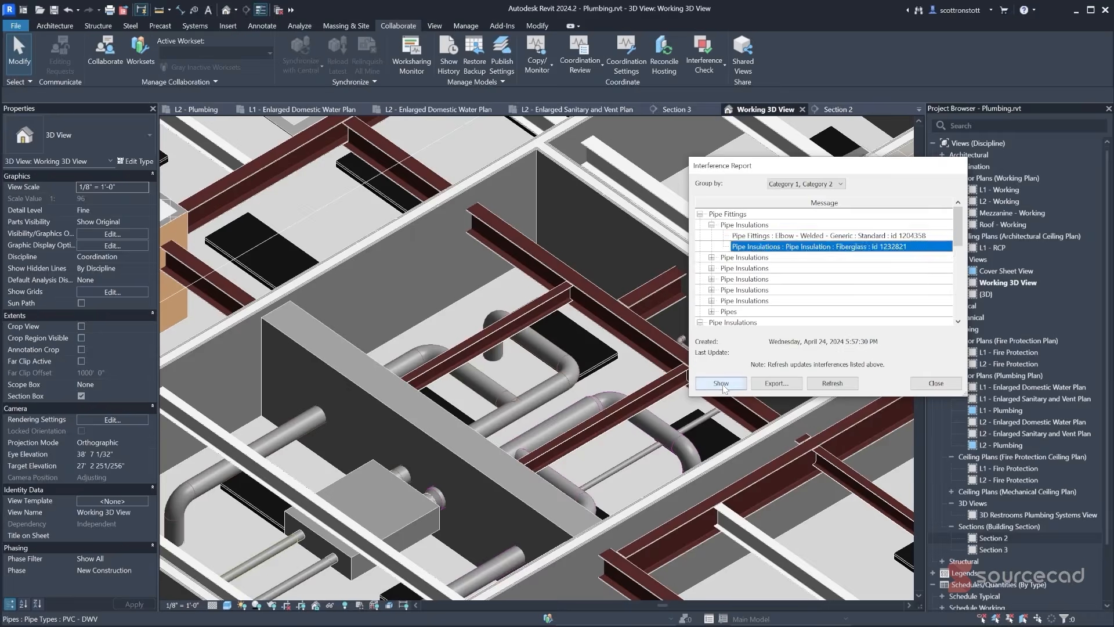
click(721, 383)
click(920, 384)
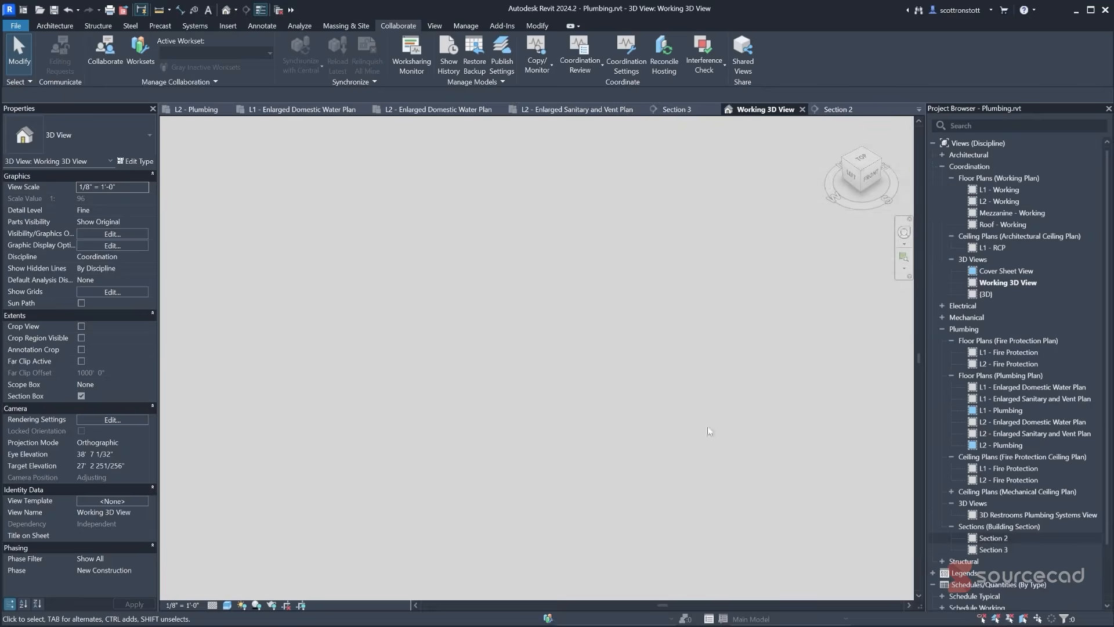
- Switch the Working 3D View to wireframe and examine the pipes and fittings around the restroom fixtures for clashes
click(226, 605)
click(255, 535)
scroll(525, 467, down, 5)
shift+middle_drag(527, 466, 517, 368)
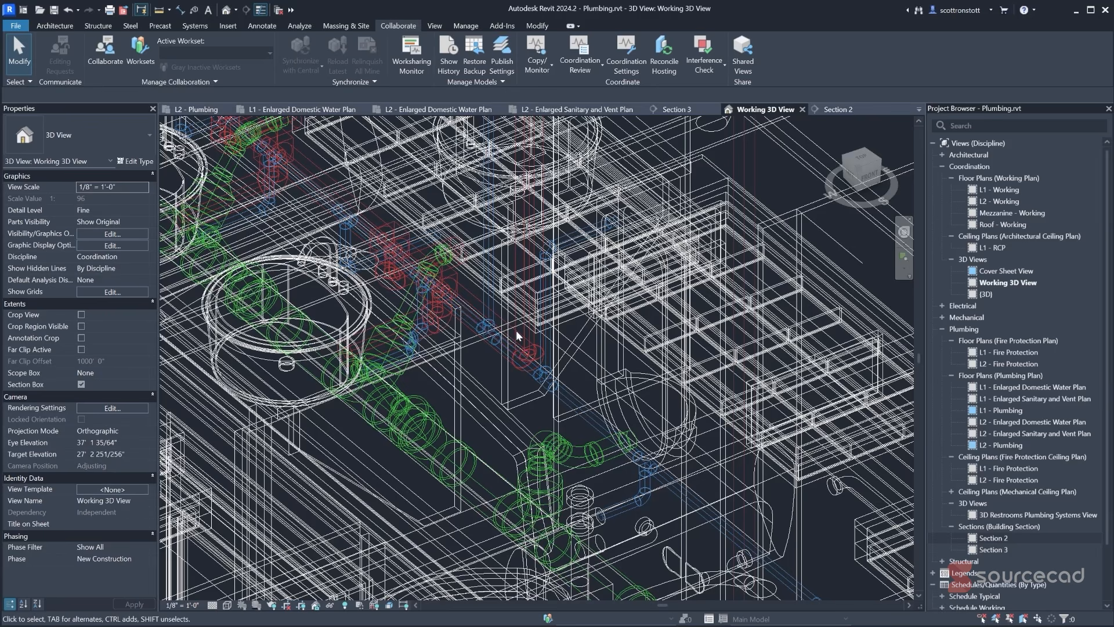
scroll(487, 351, up, 5)
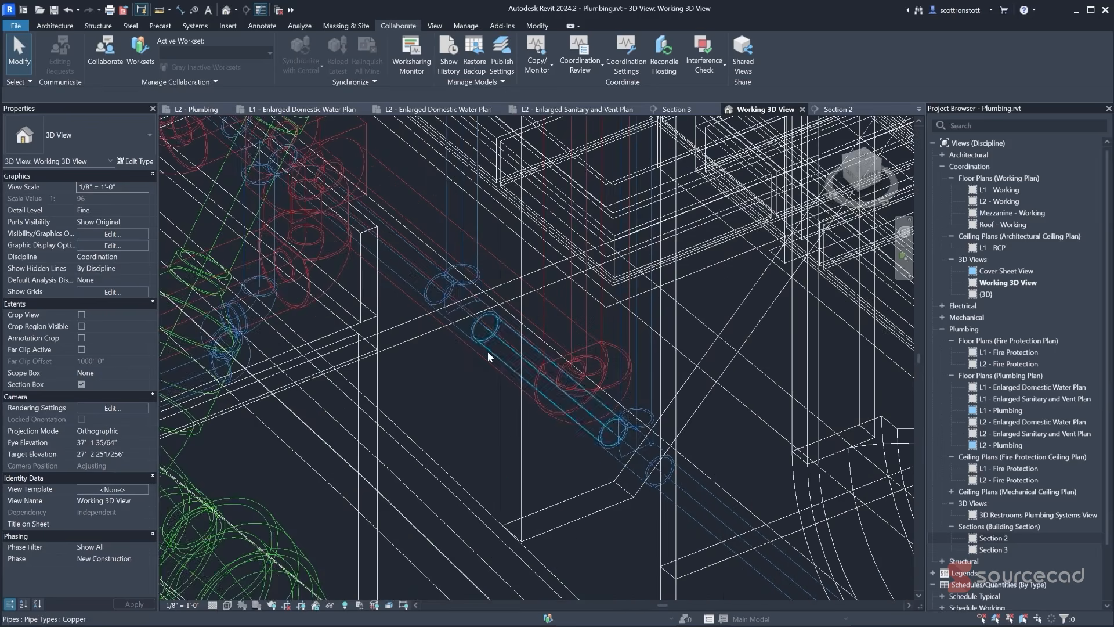
shift+middle_drag(487, 350, 497, 375)
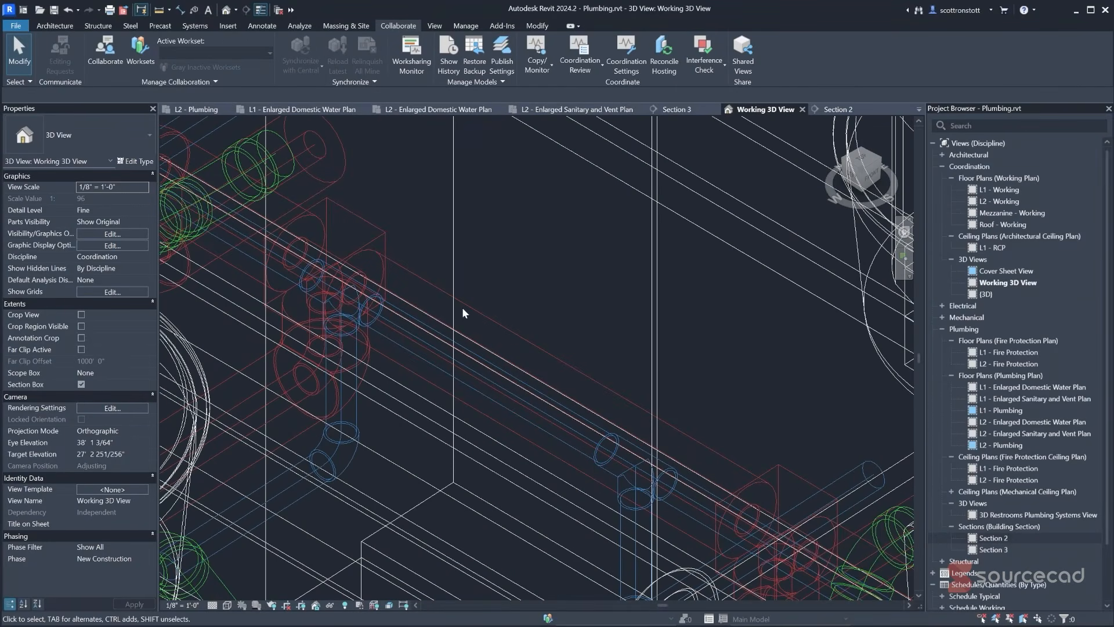
- Reopen the interference report, expand the Pipes clash under Pipe Fittings, review the remaining entries, and close the report
click(698, 65)
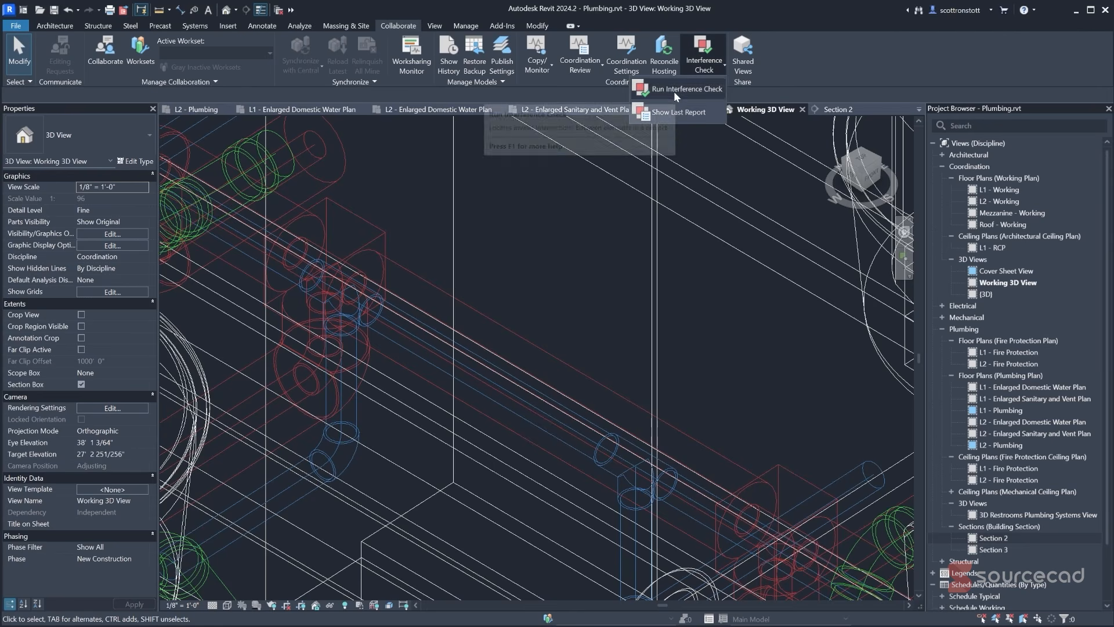
click(673, 92)
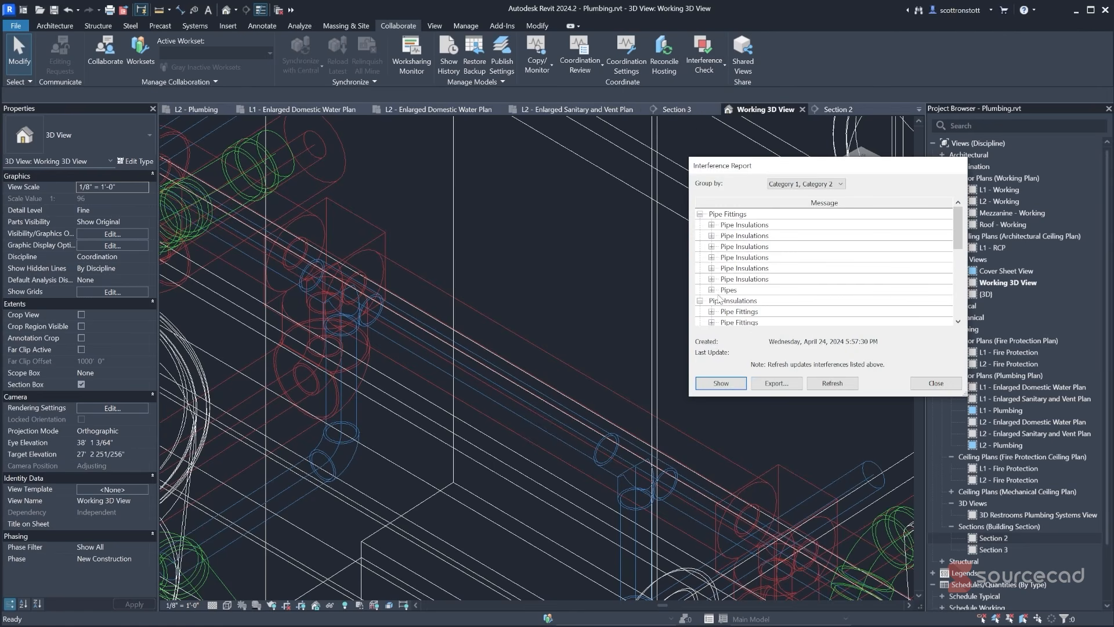
click(712, 289)
click(754, 303)
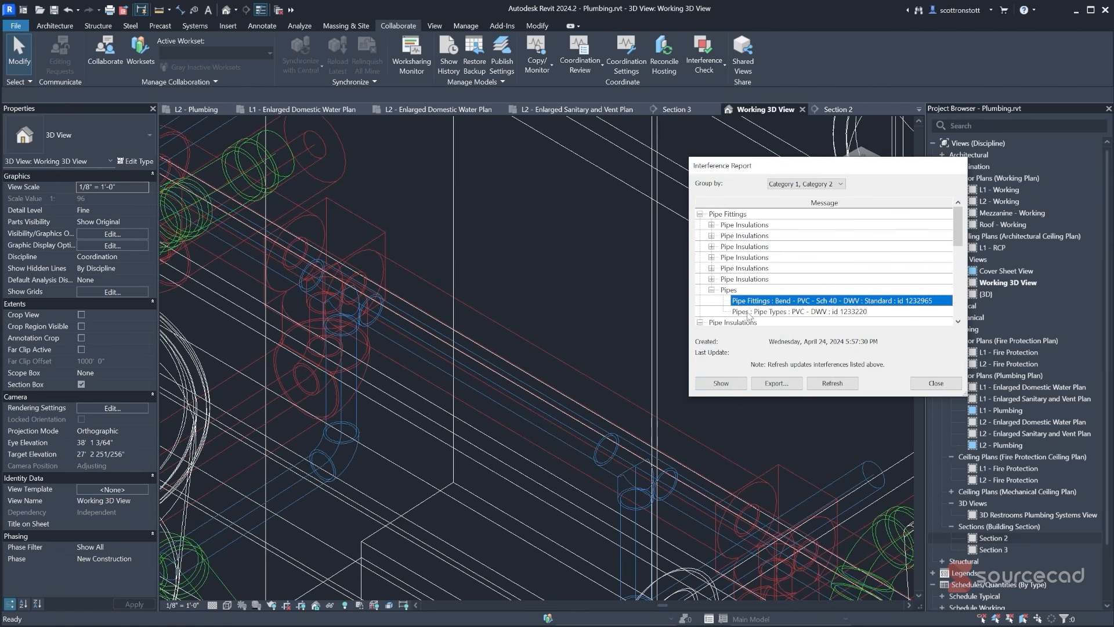
drag(959, 226, 968, 295)
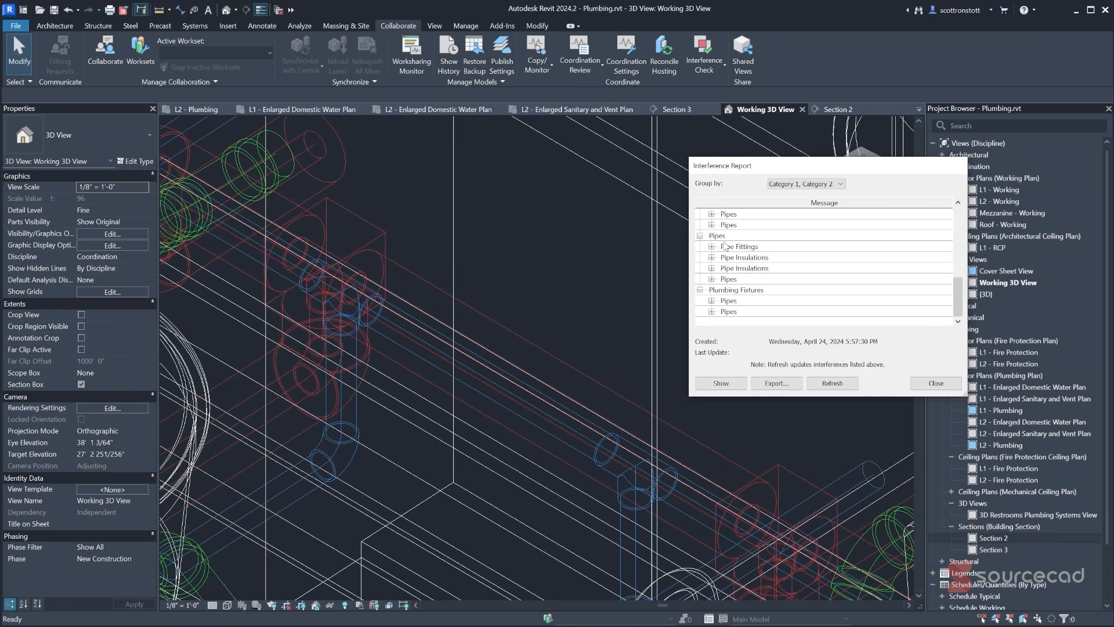
click(936, 383)
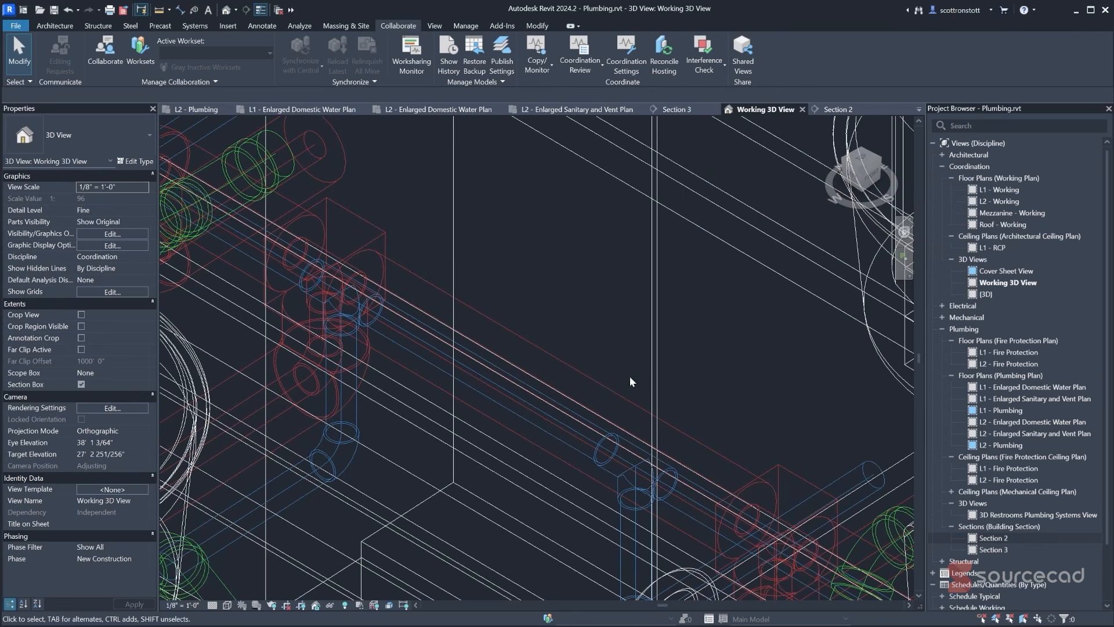
- Return the Working 3D View from wireframe to shaded surfaces and show the restroom core within the building from above
scroll(687, 346, down, 1)
scroll(687, 346, down, 3)
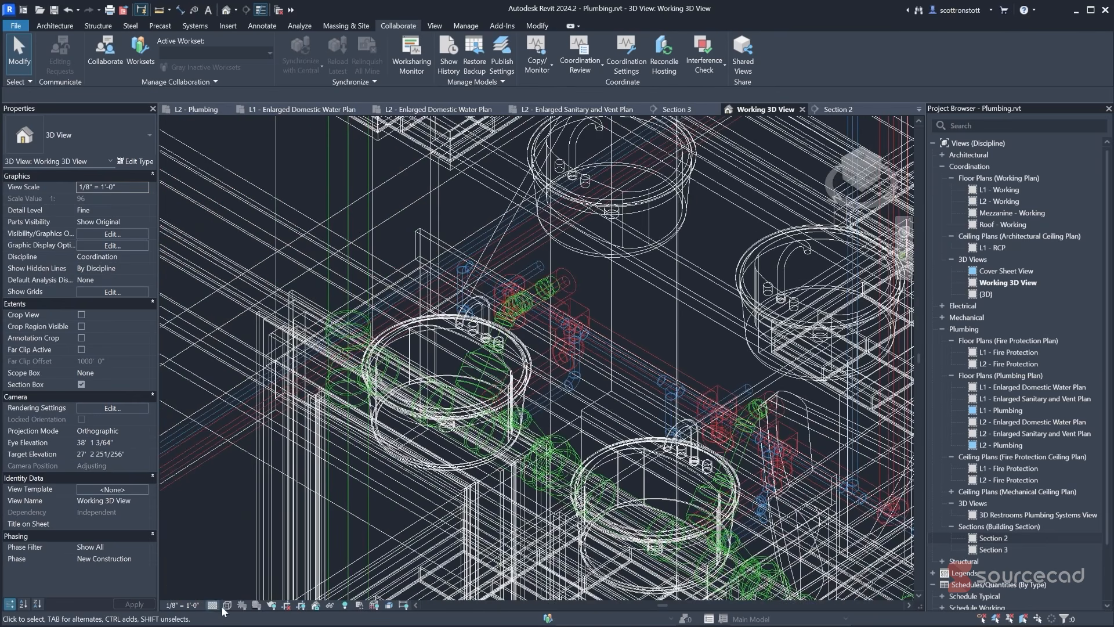
click(227, 605)
click(255, 564)
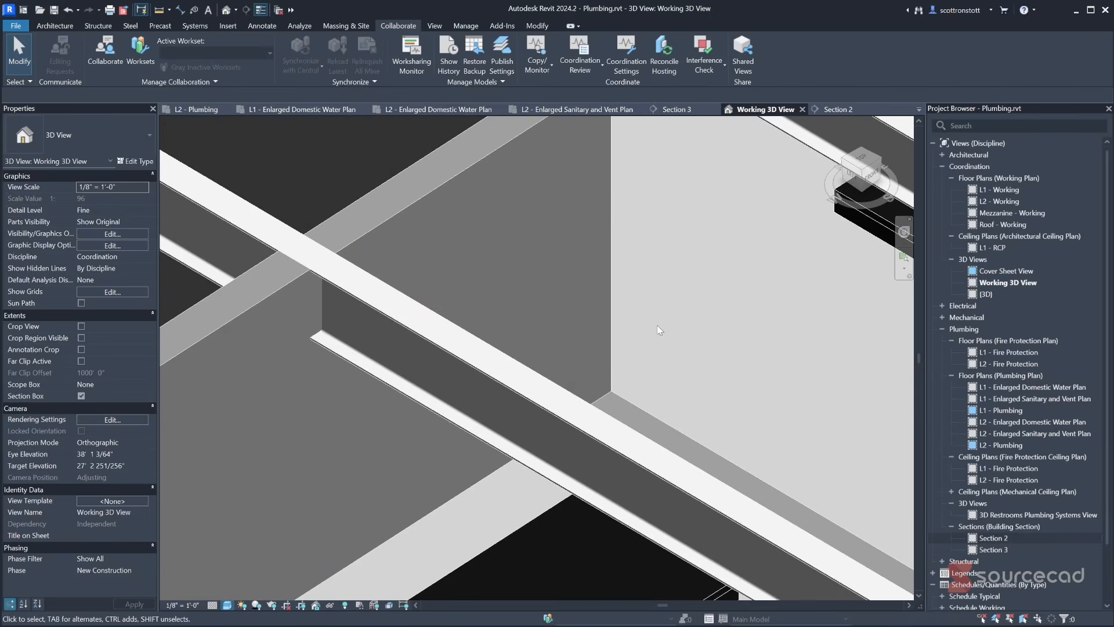
scroll(659, 330, down, 5)
scroll(707, 230, up, 2)
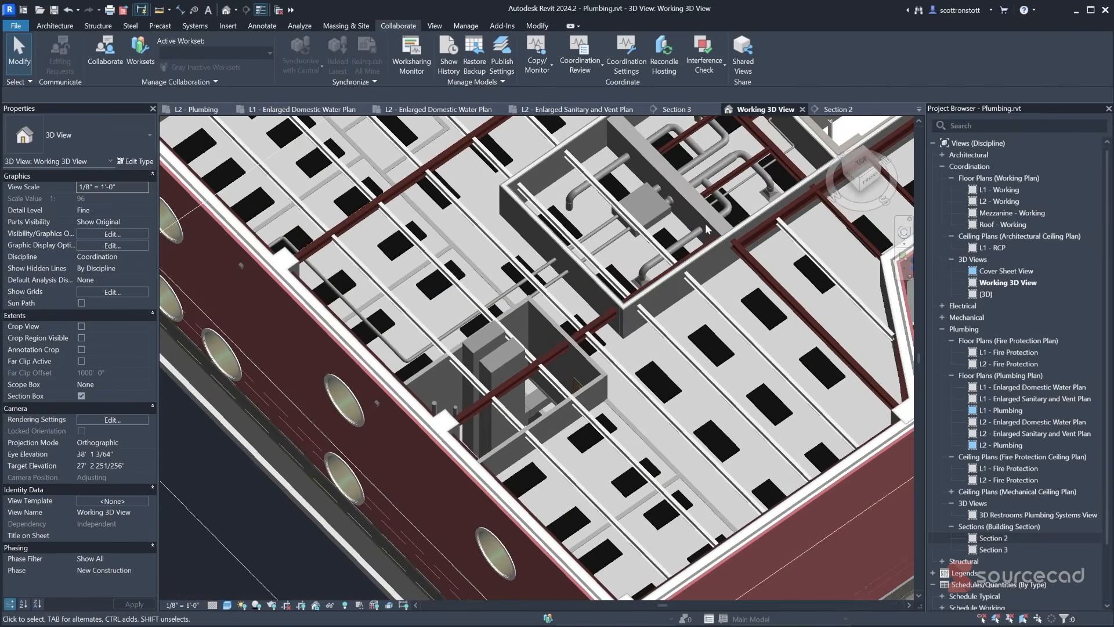
shift+middle_drag(707, 229, 589, 438)
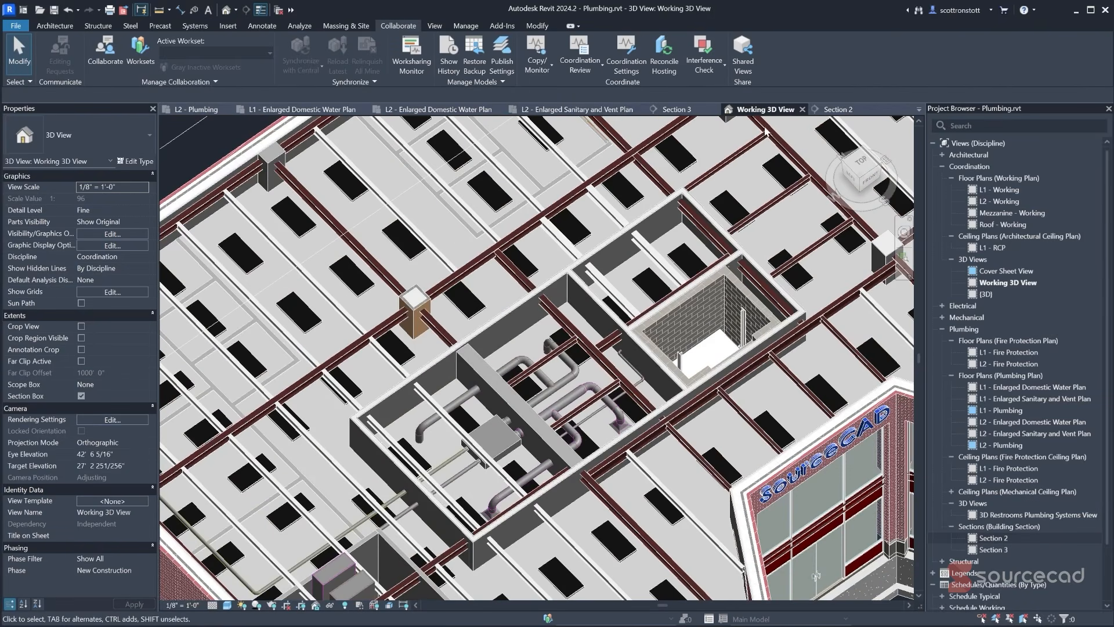
- Review the L2 - Enlarged Domestic Water Plan, and open the L2 - Enlarged Sanitary and Vent Plan showing both restrooms
double_click(975, 427)
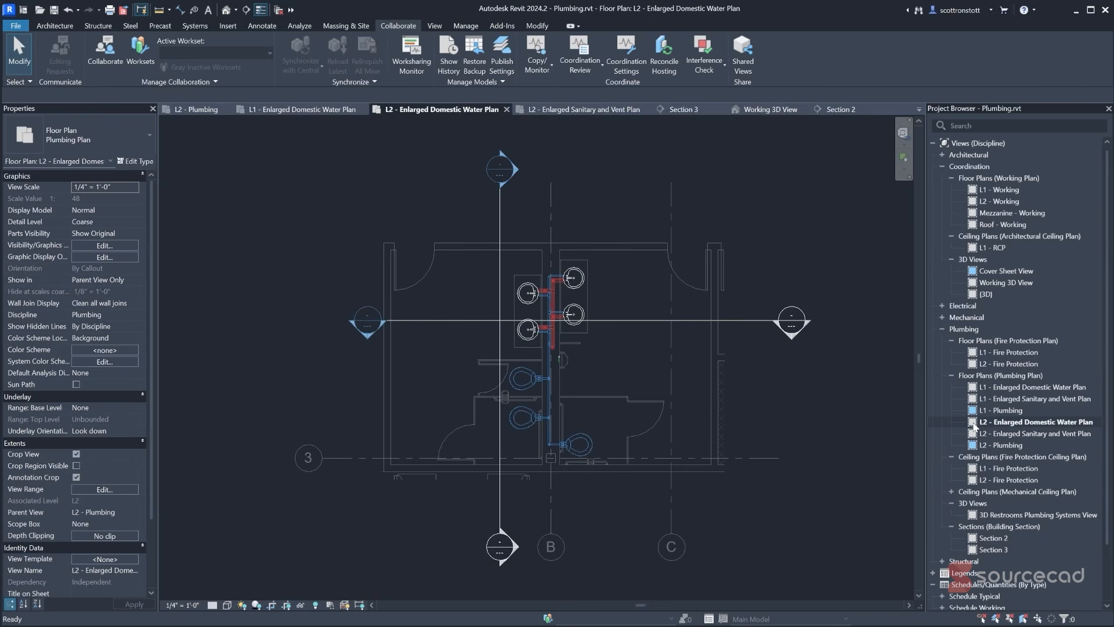
scroll(586, 353, up, 2)
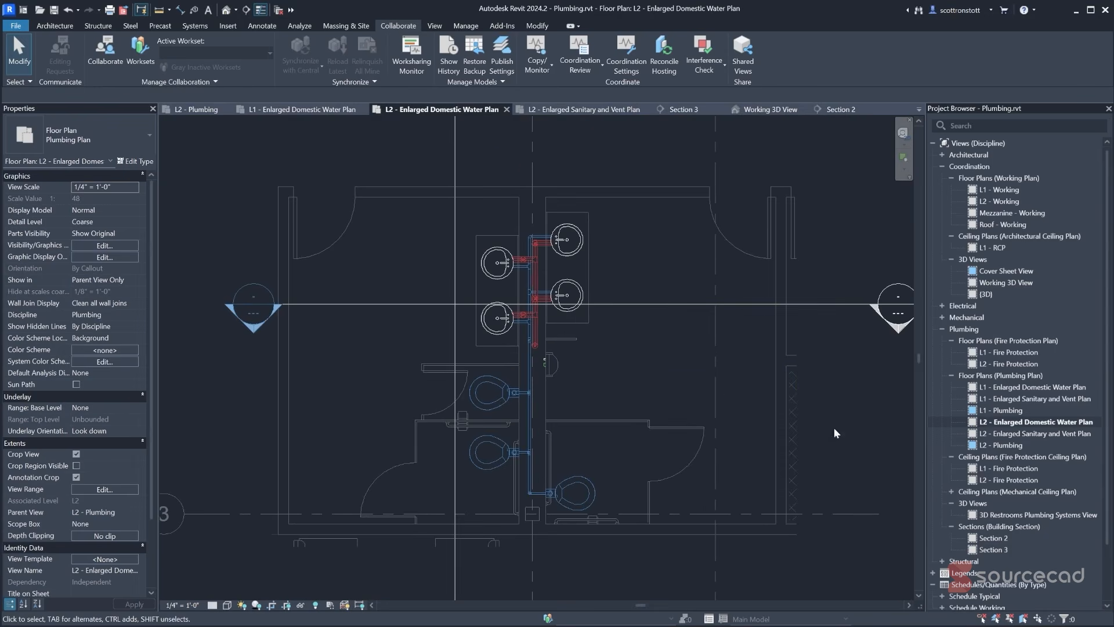
double_click(976, 433)
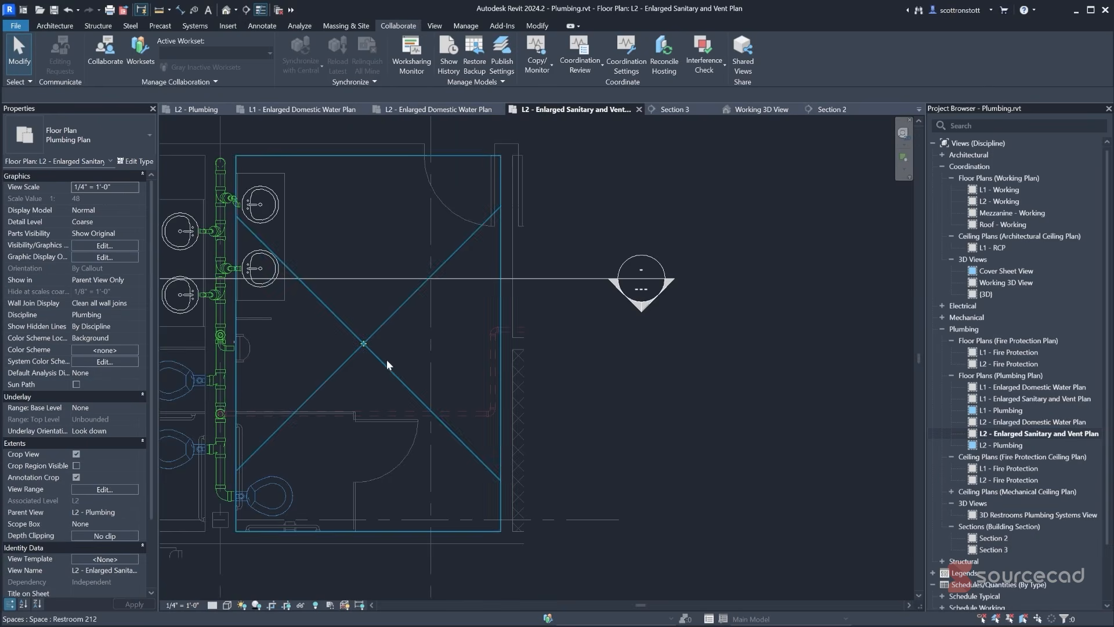
middle_drag(387, 359, 643, 354)
scroll(556, 384, down, 1)
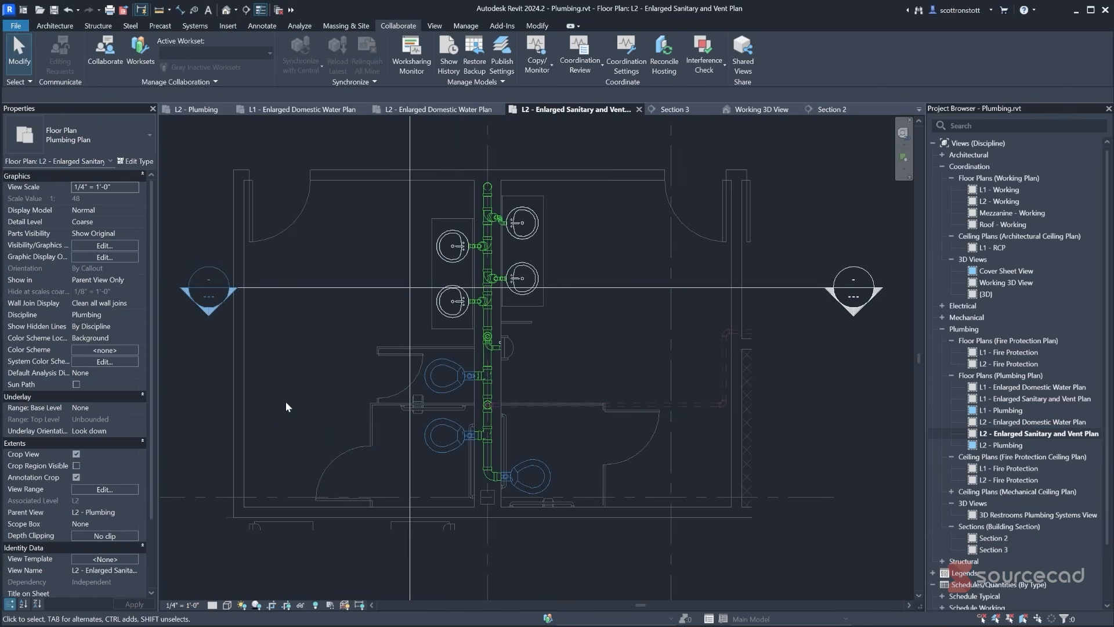
- Delete the vertical Section 3 and horizontal Section 2 lines, along with their views, from the enlarged sanitary and vent plan
click(408, 306)
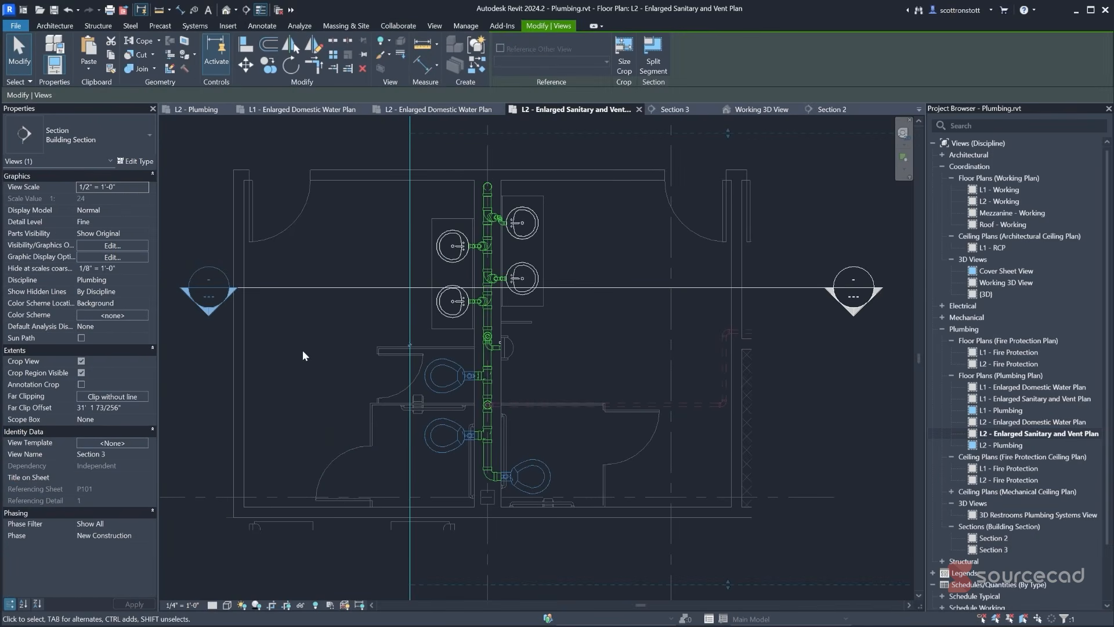
key(Delete)
click(603, 360)
click(398, 287)
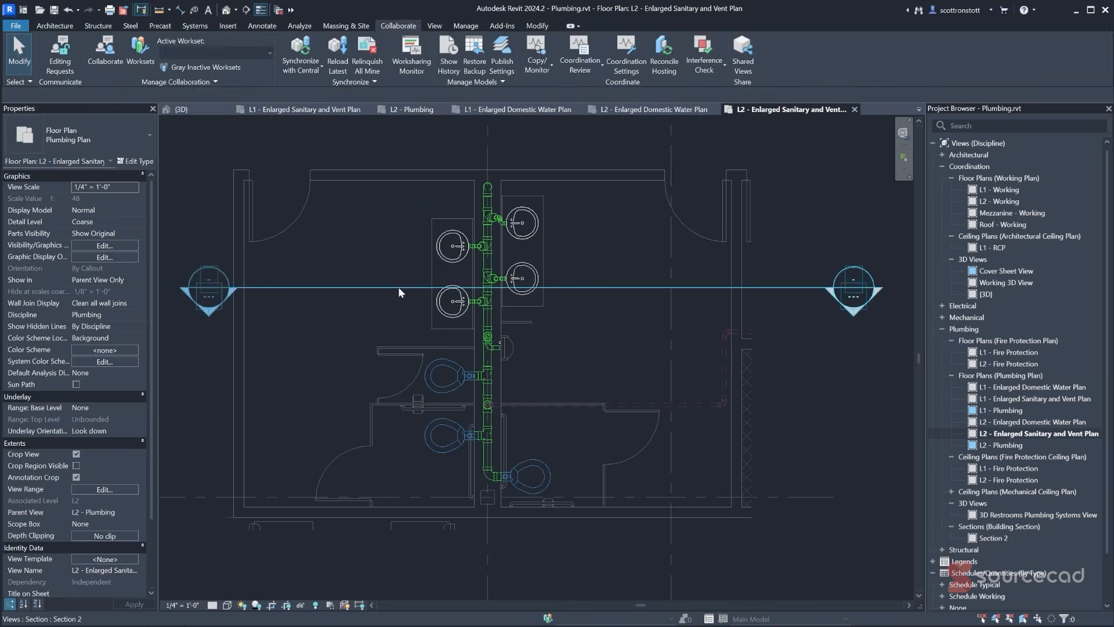
key(Delete)
click(599, 357)
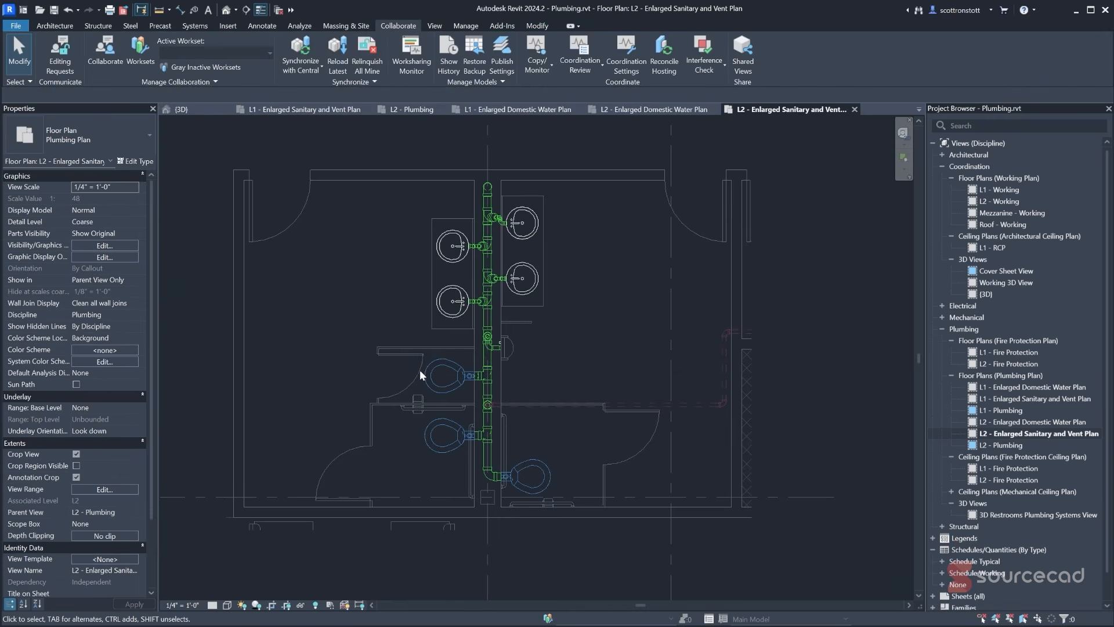
scroll(419, 371, down, 2)
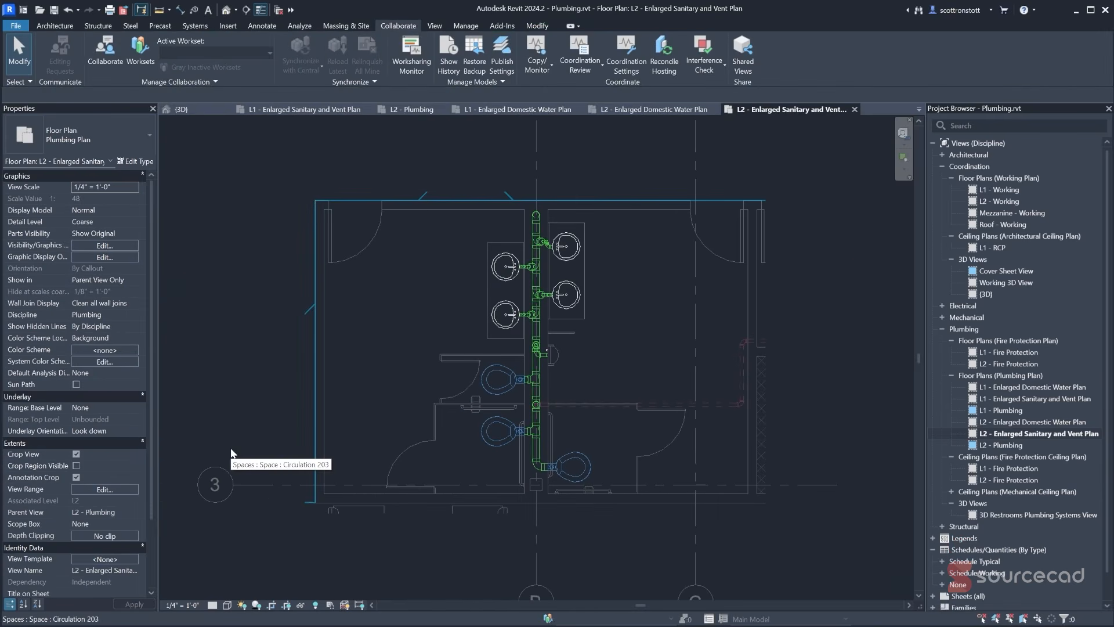